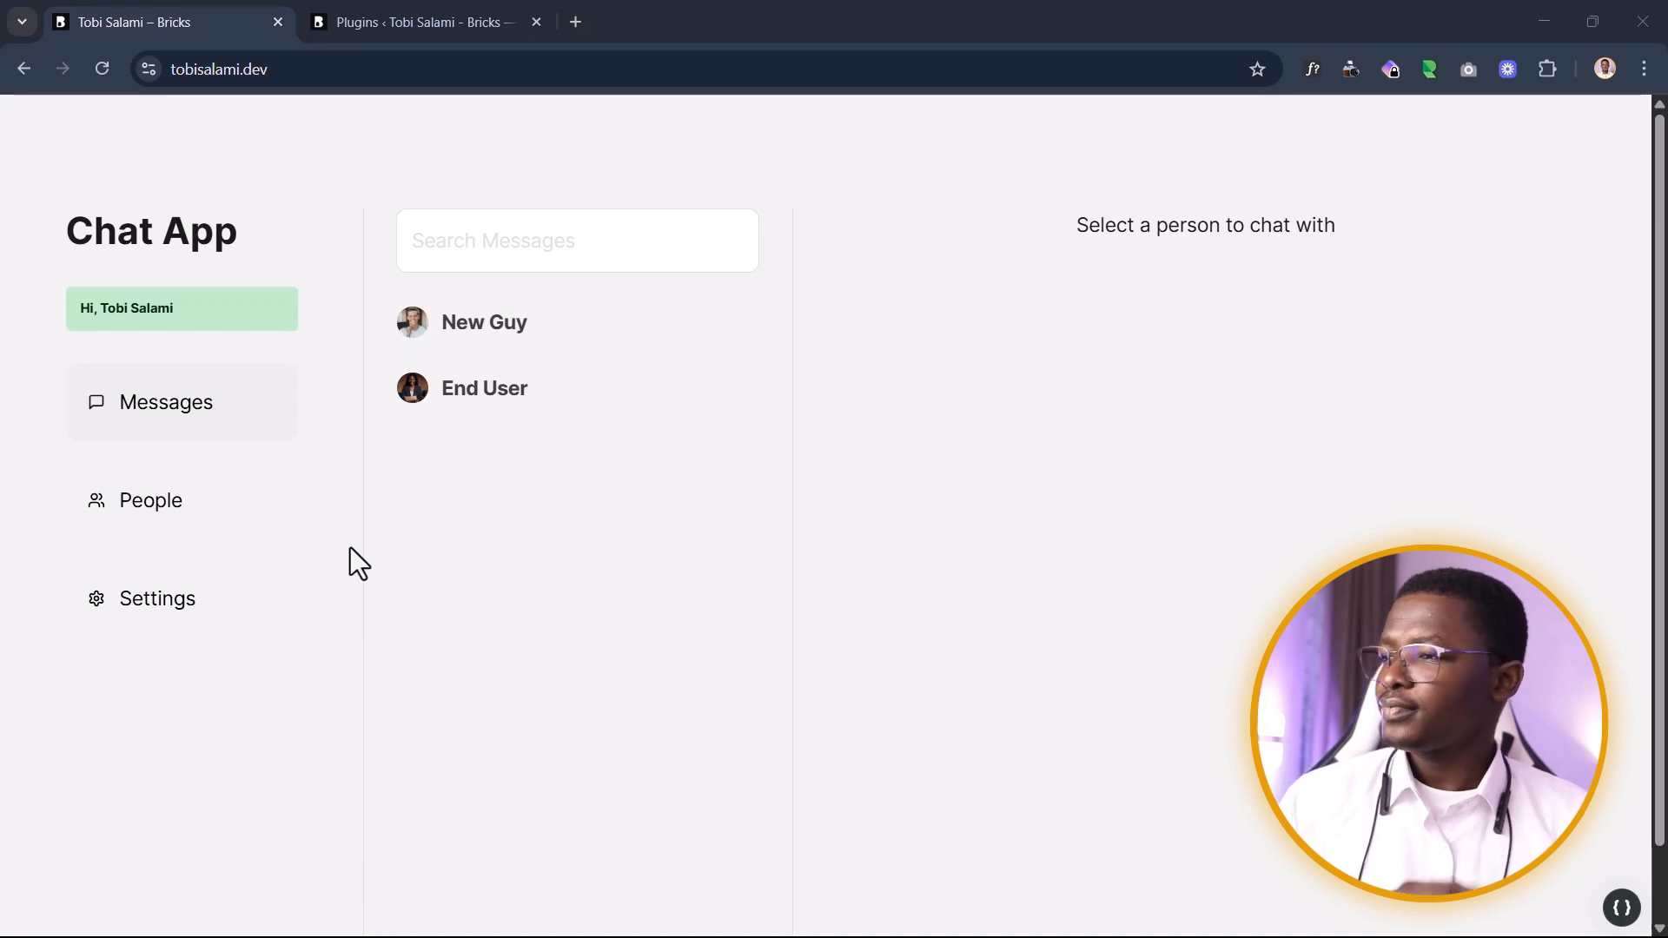
Step: Check the logged-in user's greeting and view the New Guy and End User conversations in the chat app
{"action": "left_click_drag", "start_coordinate": [133, 328], "coordinate": [3, 343]}
{"action": "left_click_drag", "start_coordinate": [217, 314], "coordinate": [53, 320]}
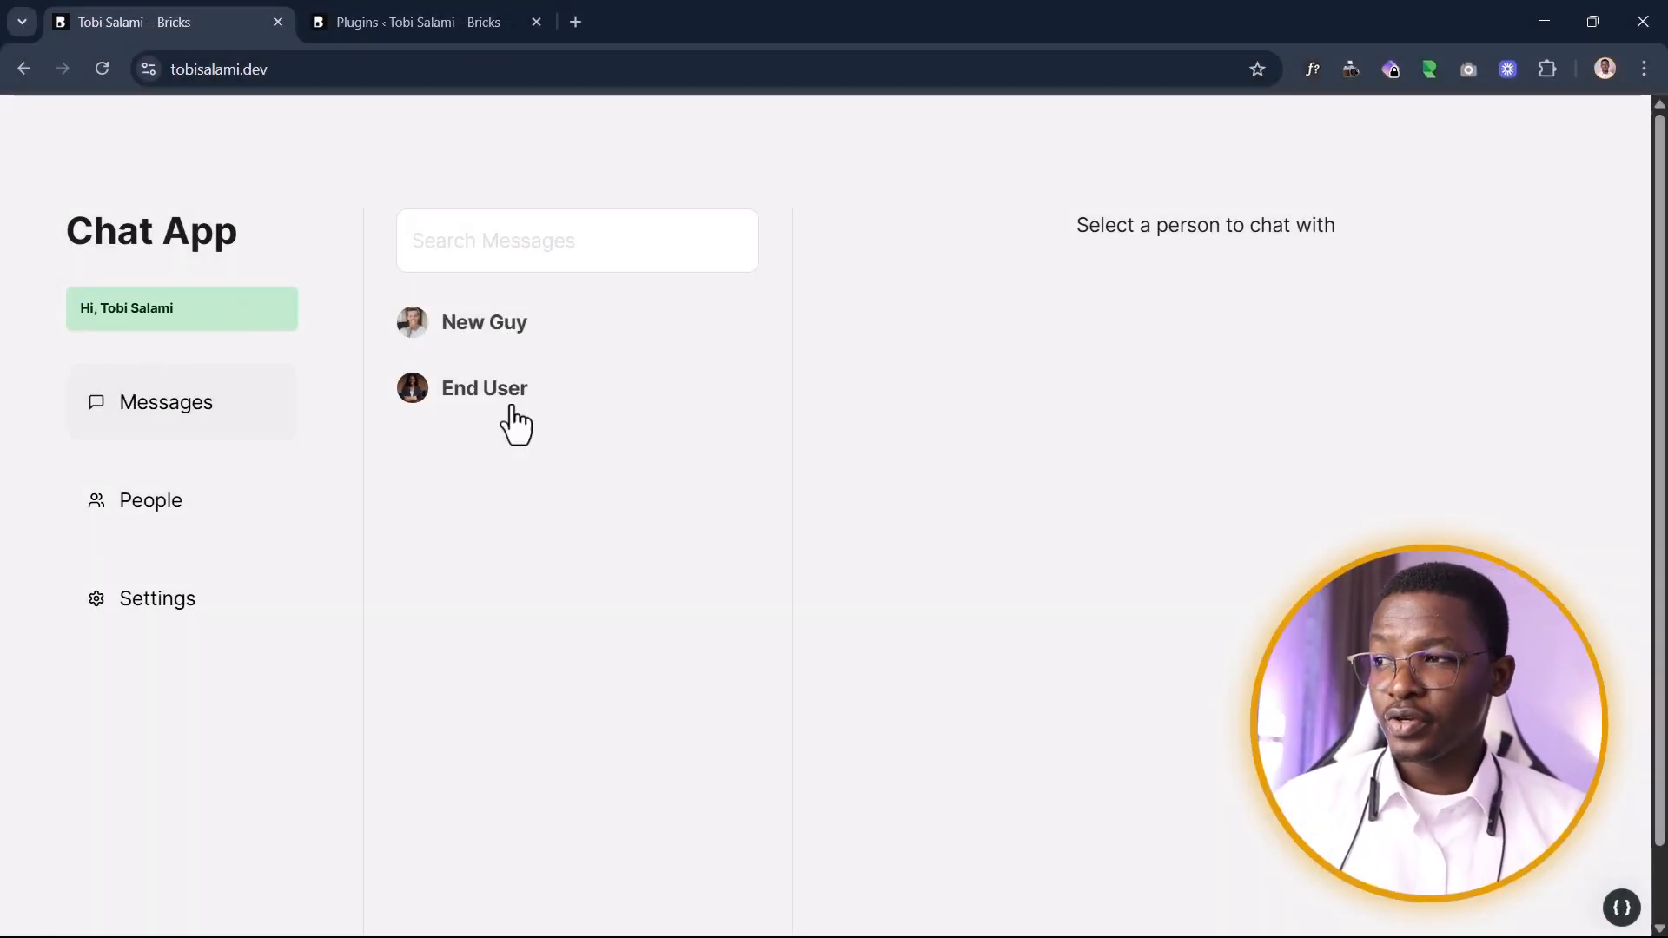
{"action": "left_click", "coordinate": [478, 348]}
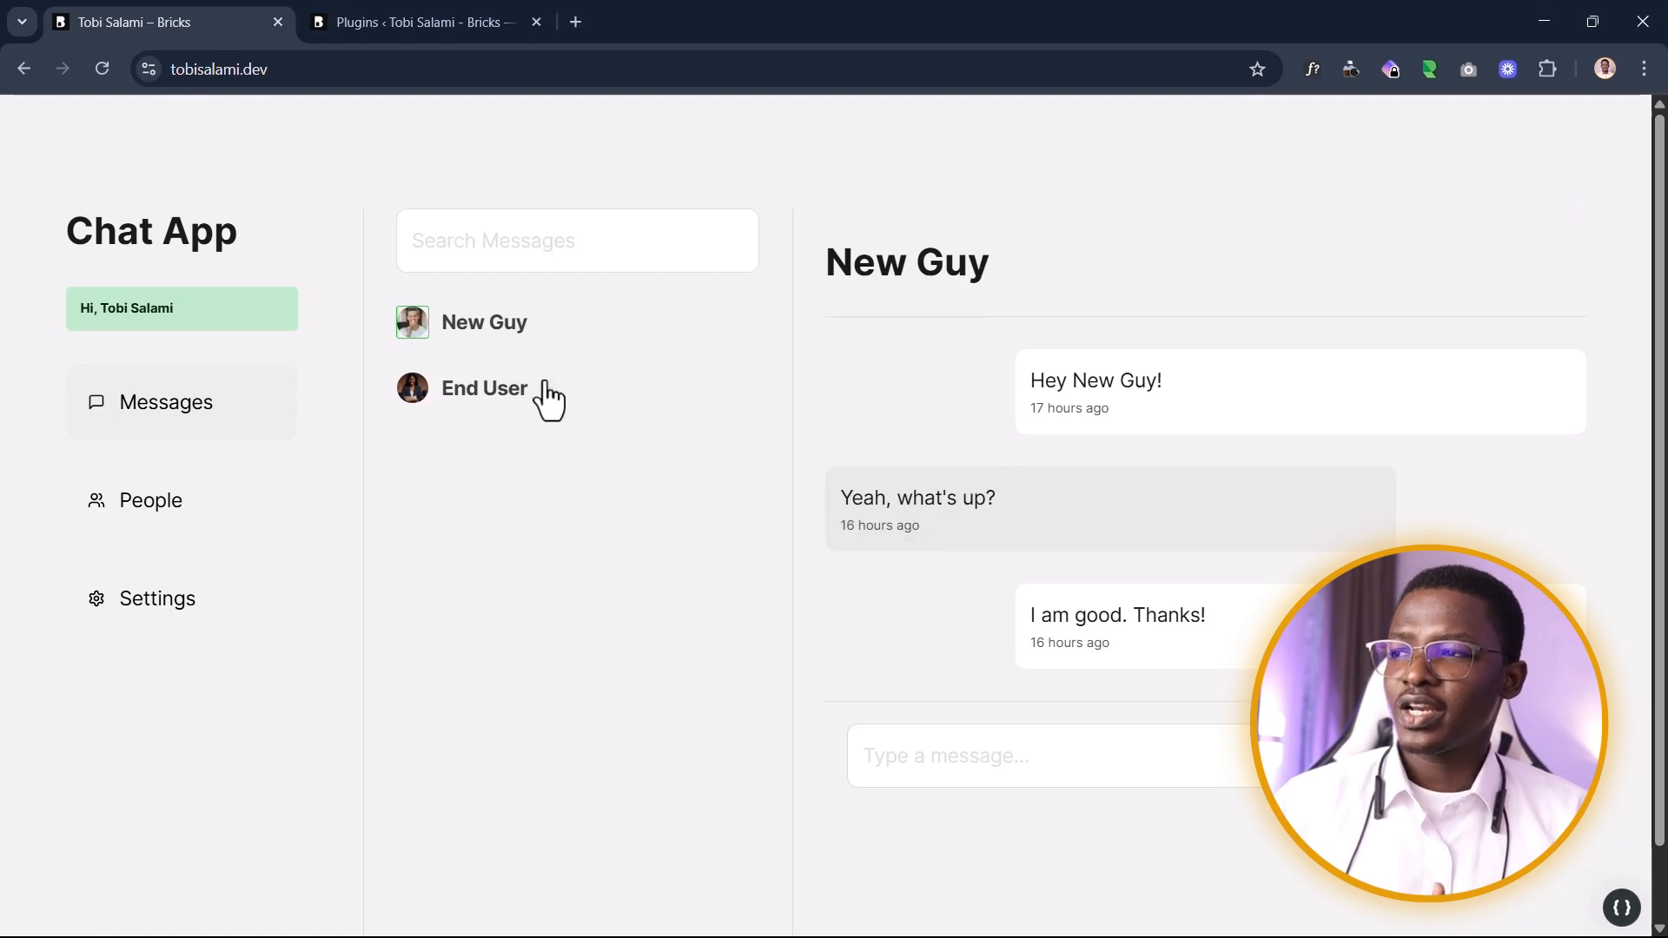
{"action": "left_click", "coordinate": [494, 398]}
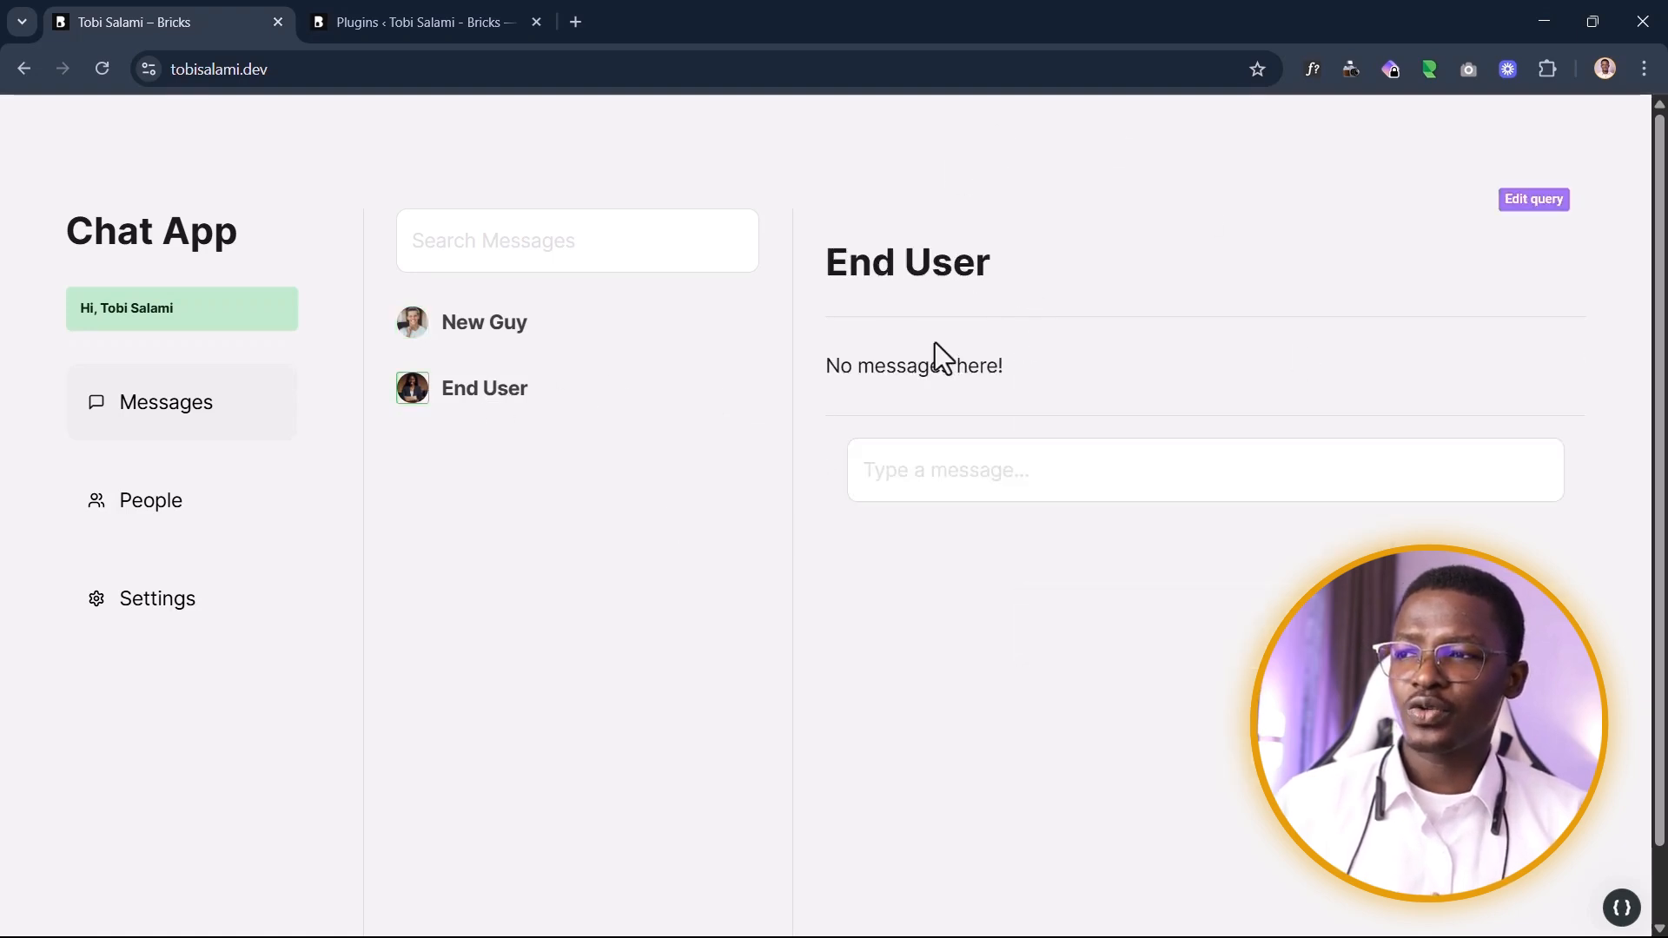
{"action": "left_click_drag", "start_coordinate": [826, 365], "coordinate": [1059, 357]}
{"action": "left_click", "coordinate": [1066, 357]}
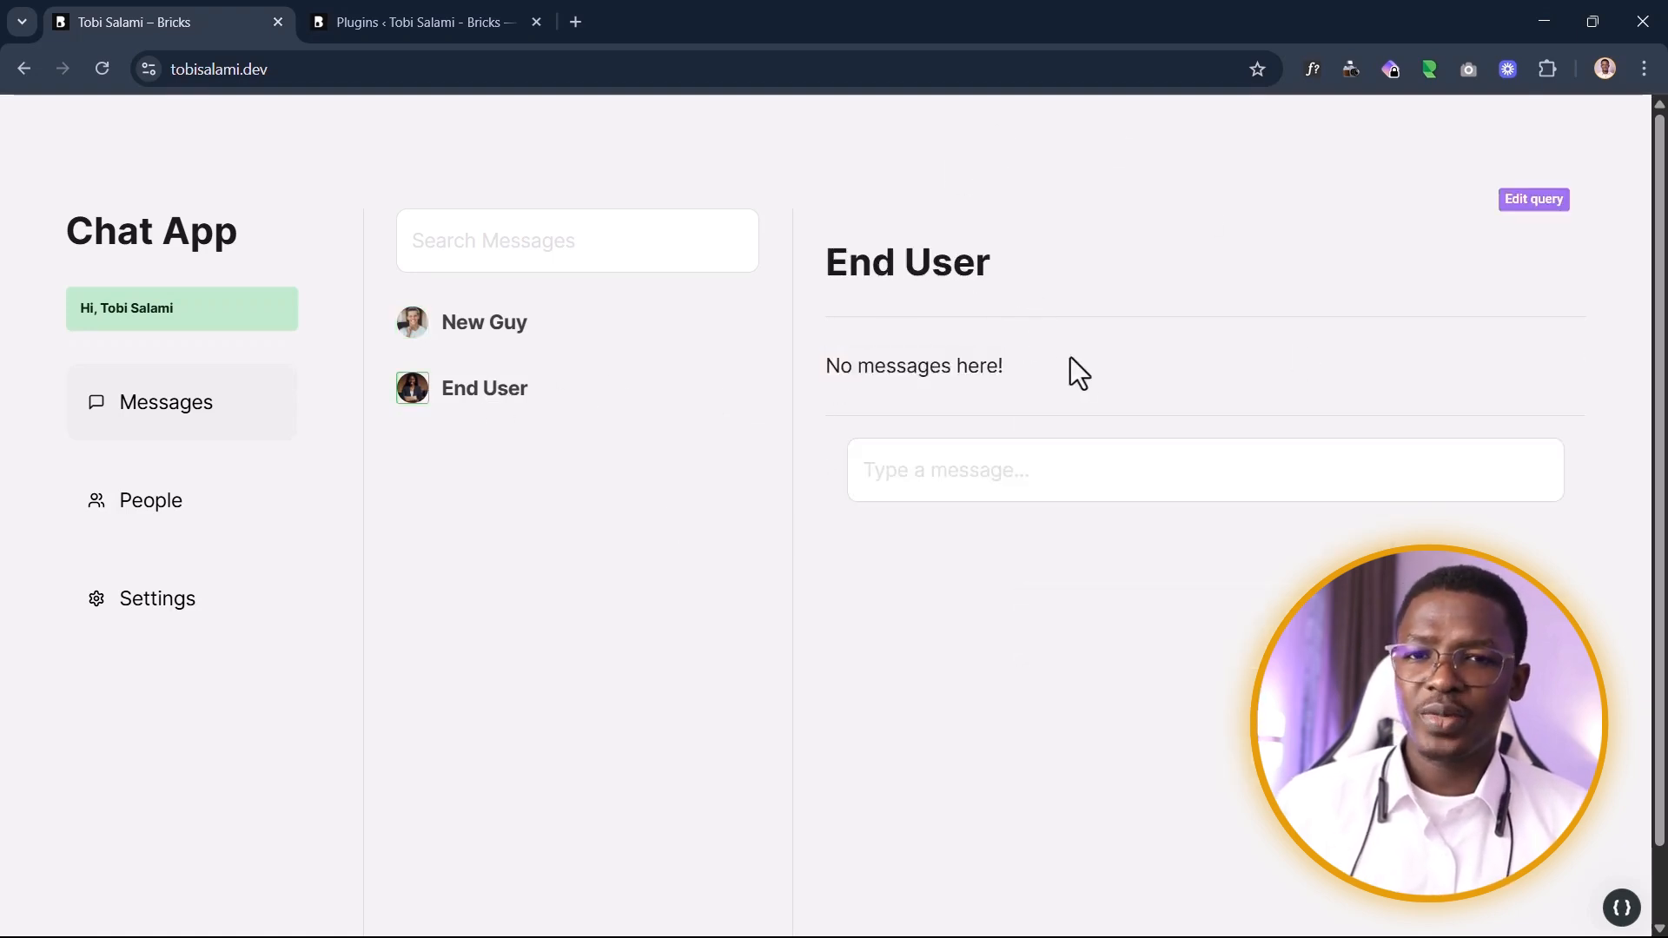
Step: Send the message "Hey End User!" in the End User conversation
{"action": "left_click", "coordinate": [1154, 469]}
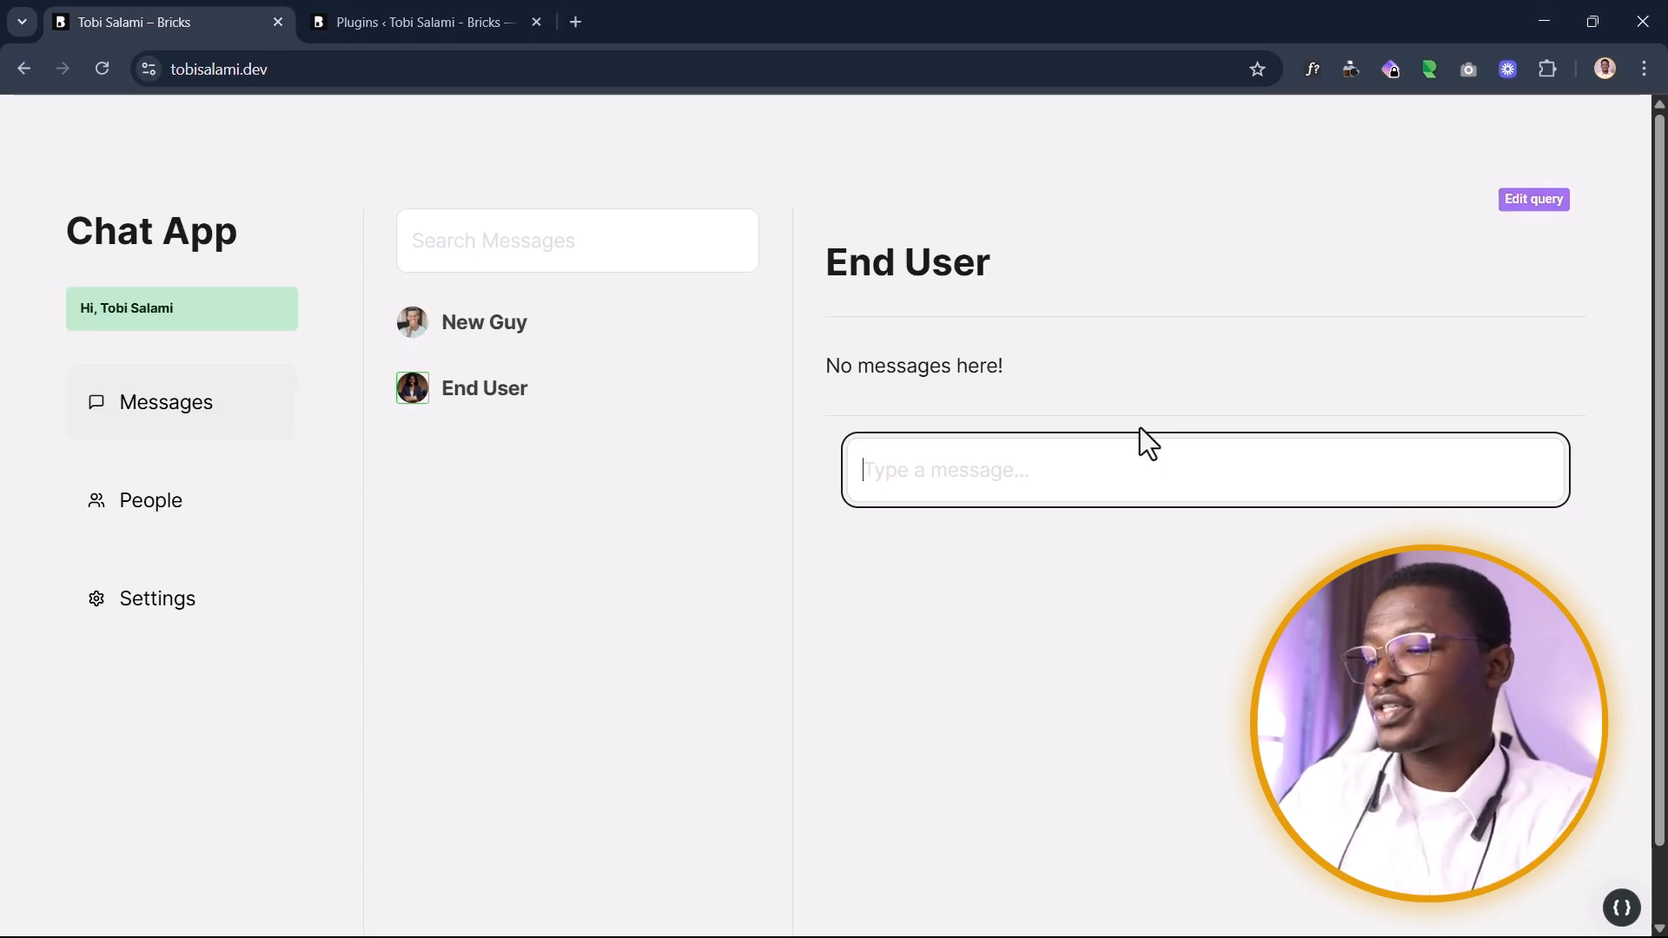
{"action": "type", "text": "Hey End User"}
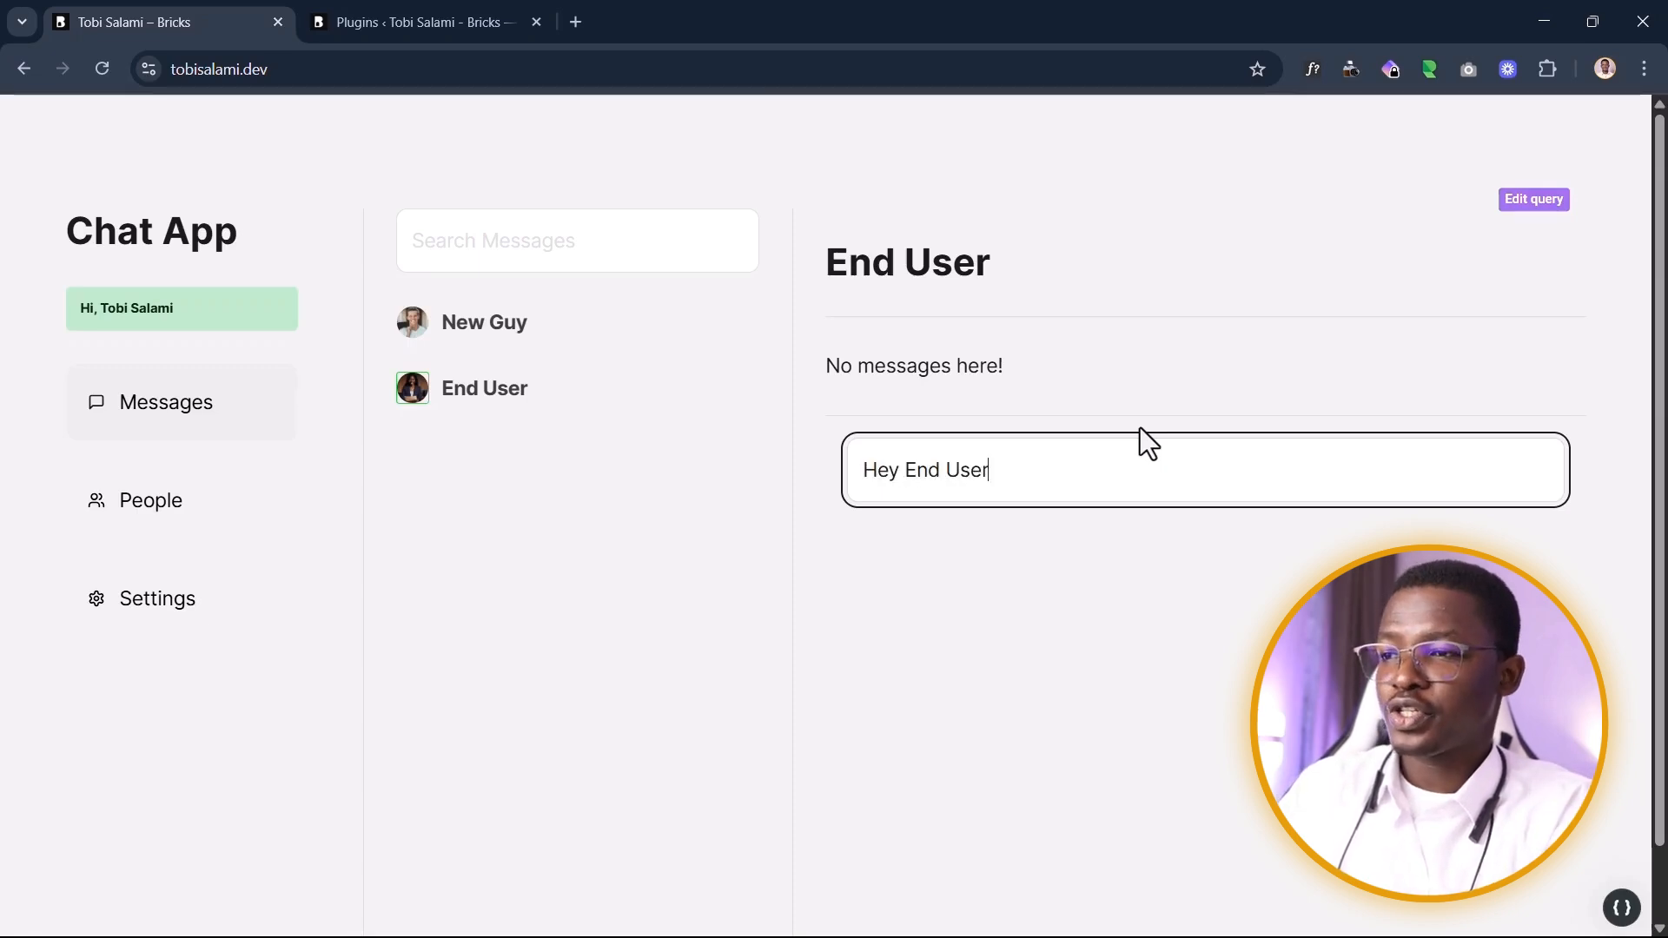
{"action": "type", "text": "!"}
{"action": "key", "text": "Return"}
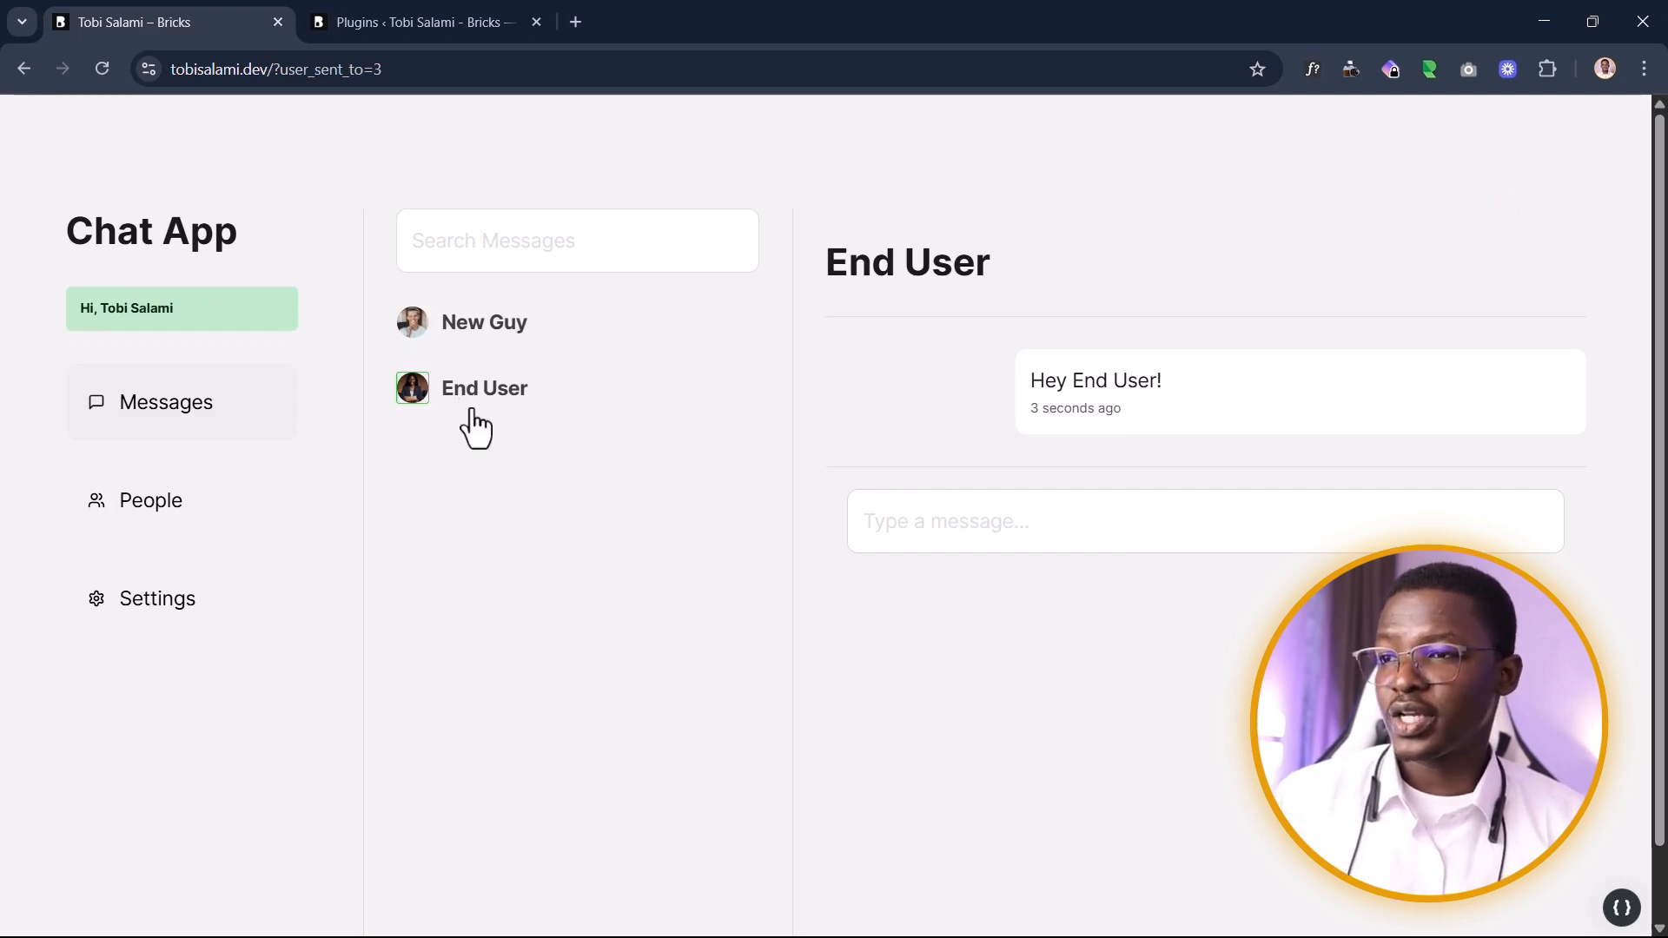
Step: Open the New Guy conversation and send the message "Hey there!"
{"action": "left_click", "coordinate": [489, 345]}
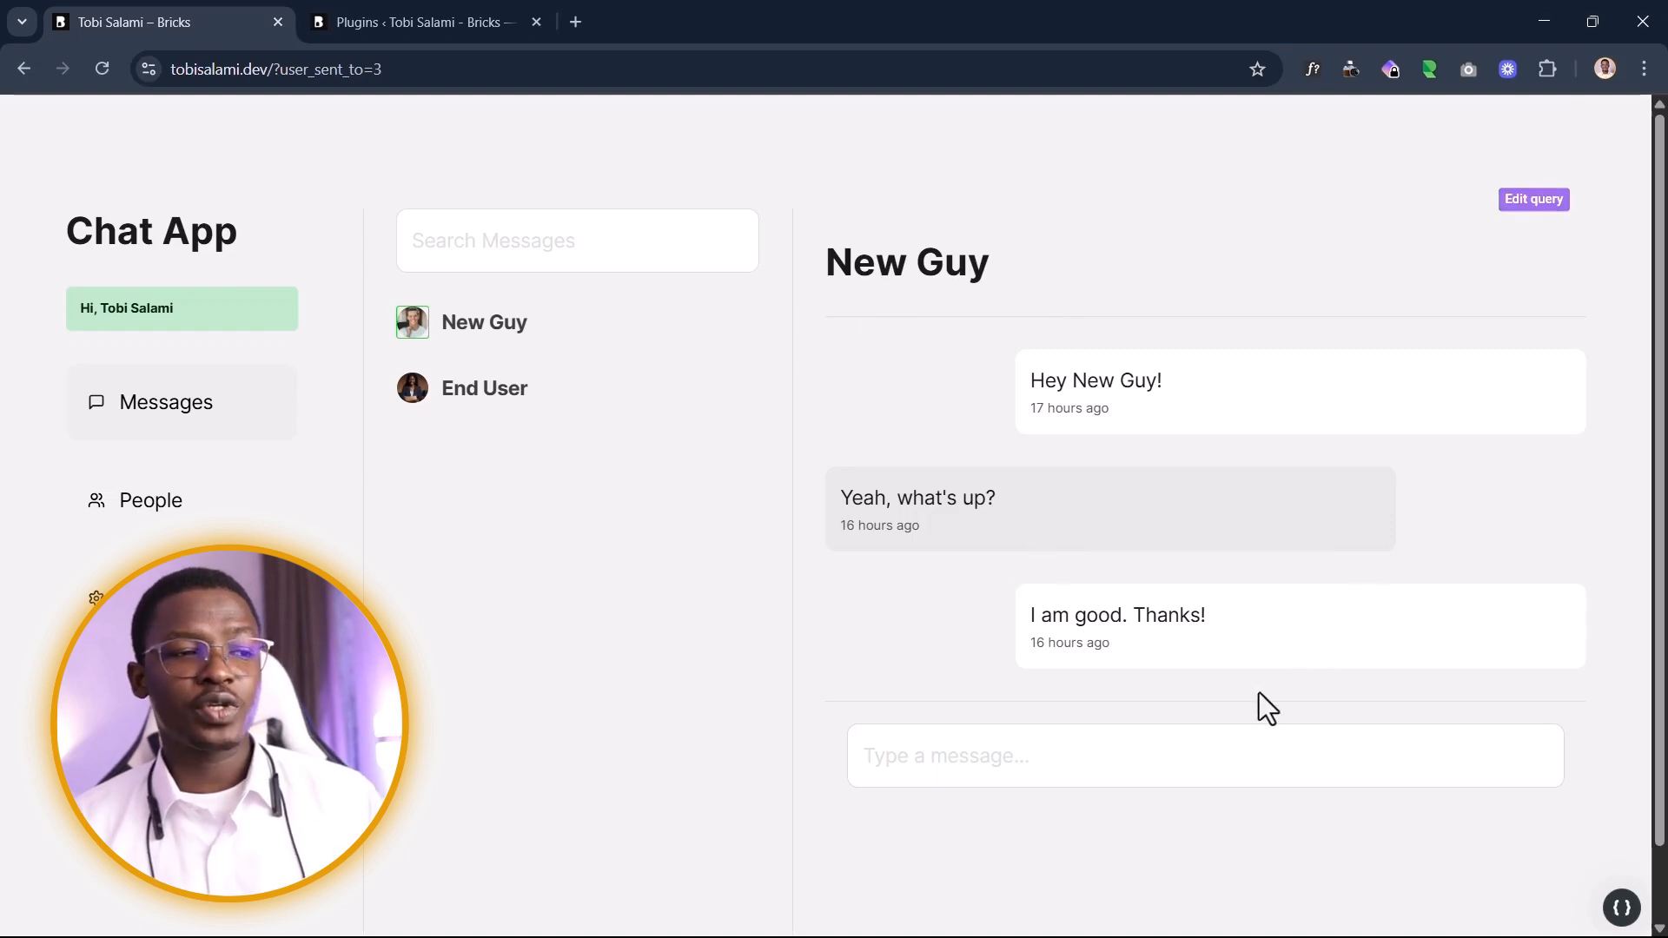
{"action": "left_click", "coordinate": [1160, 773]}
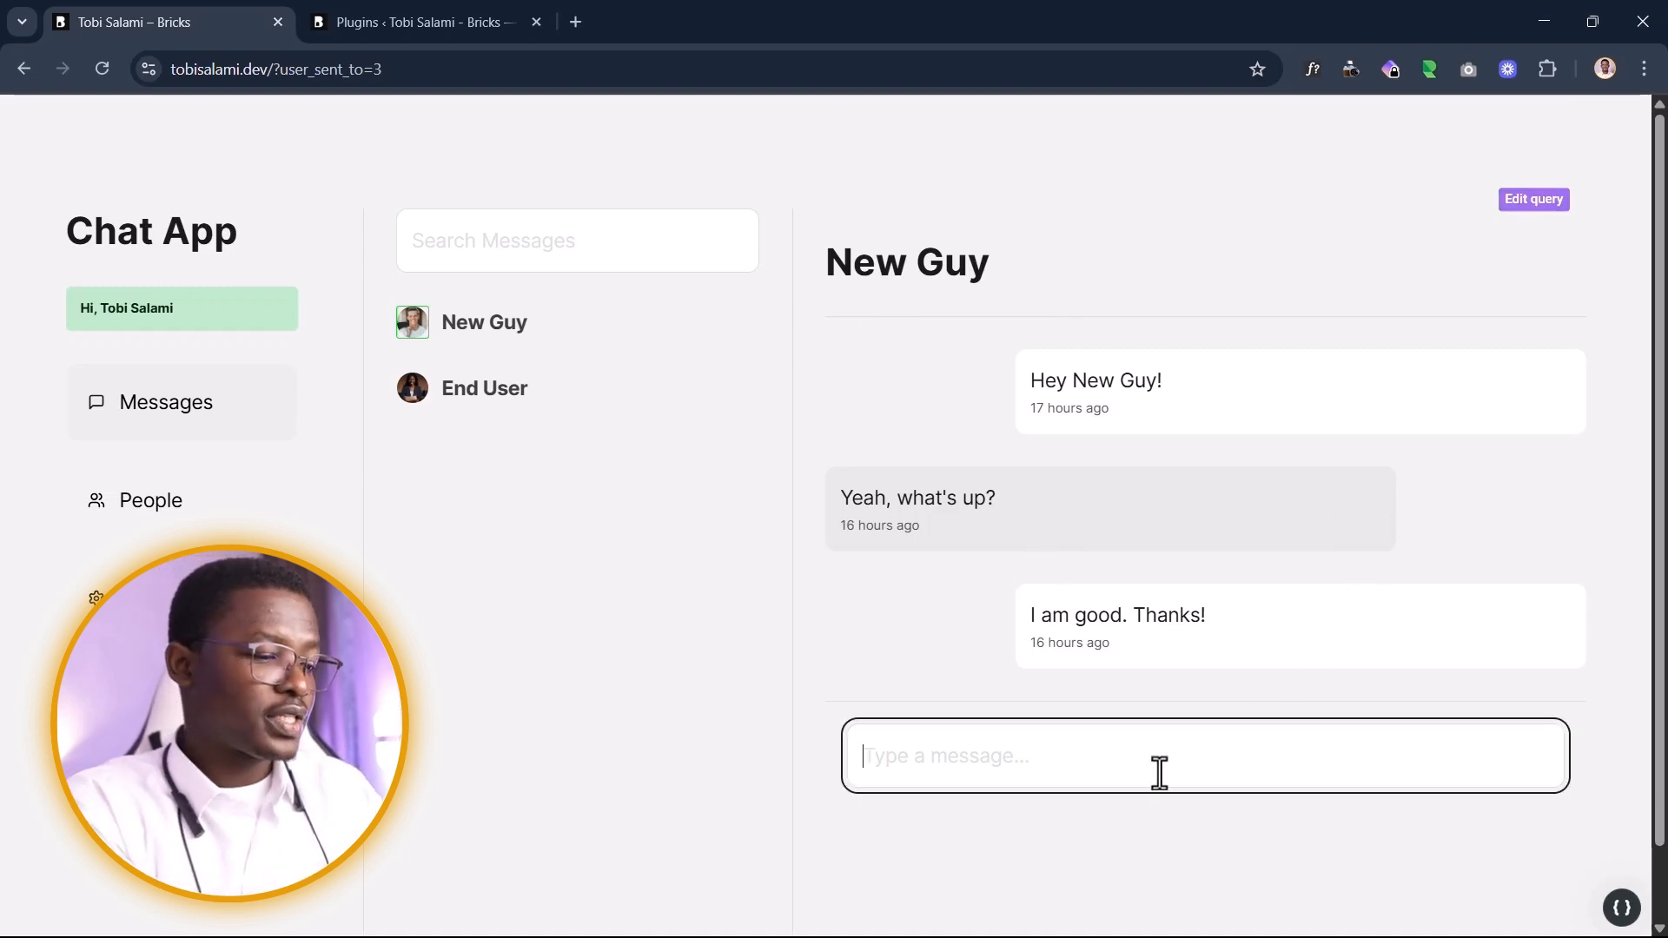
{"action": "type", "text": "Hey there!"}
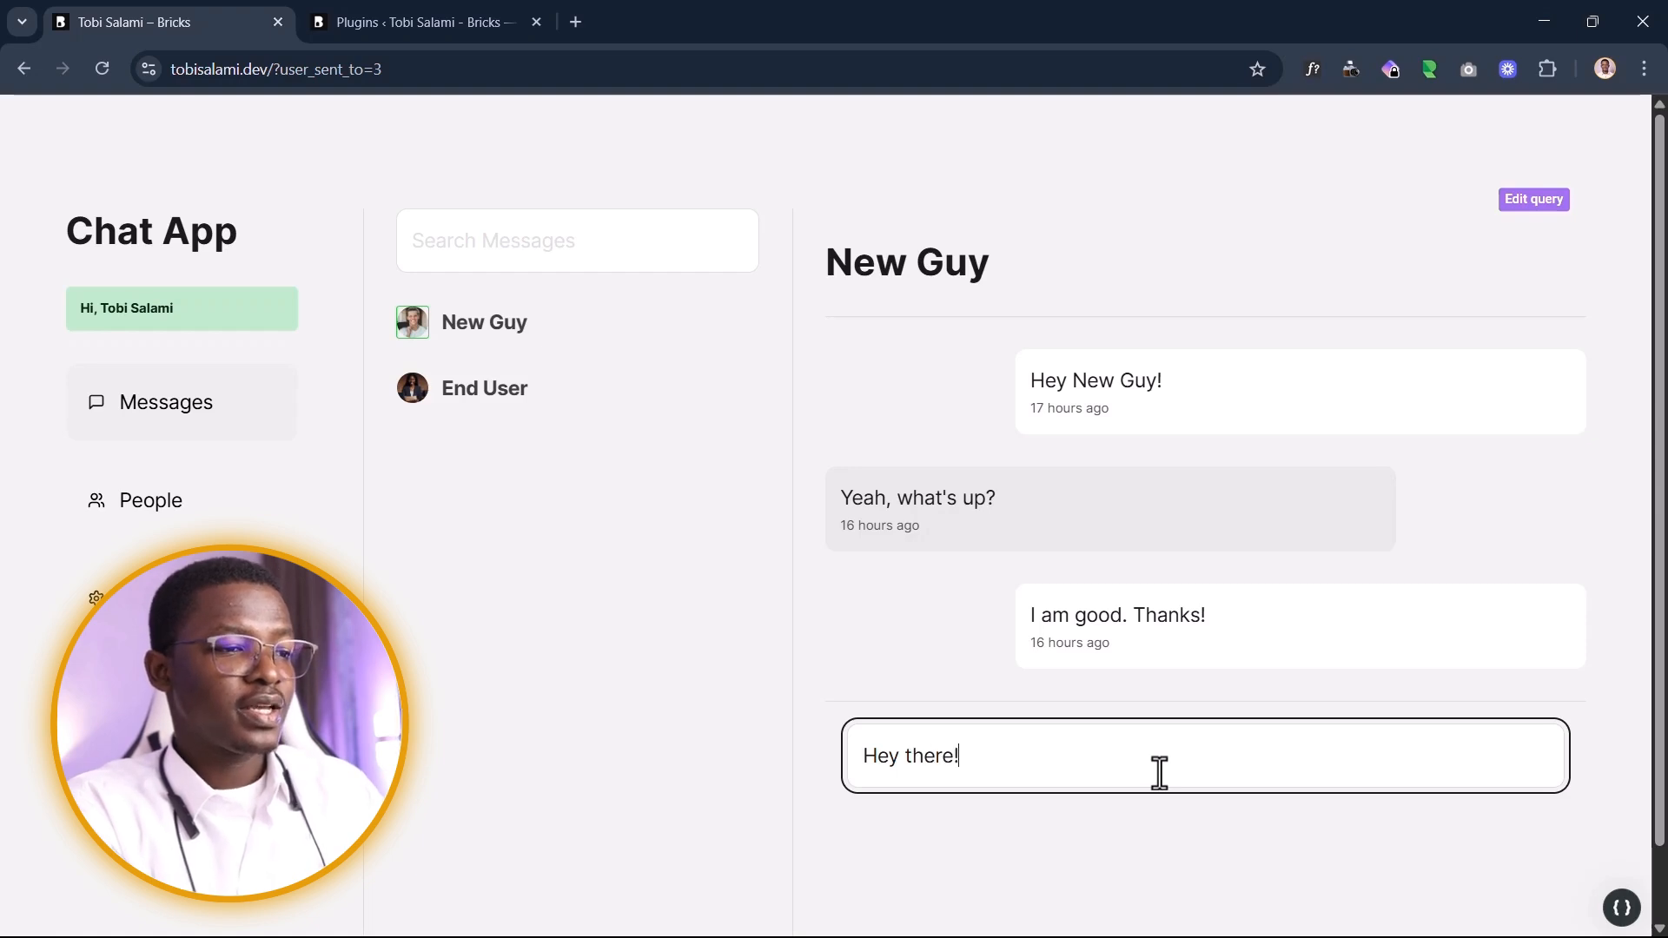
{"action": "key", "text": "Return"}
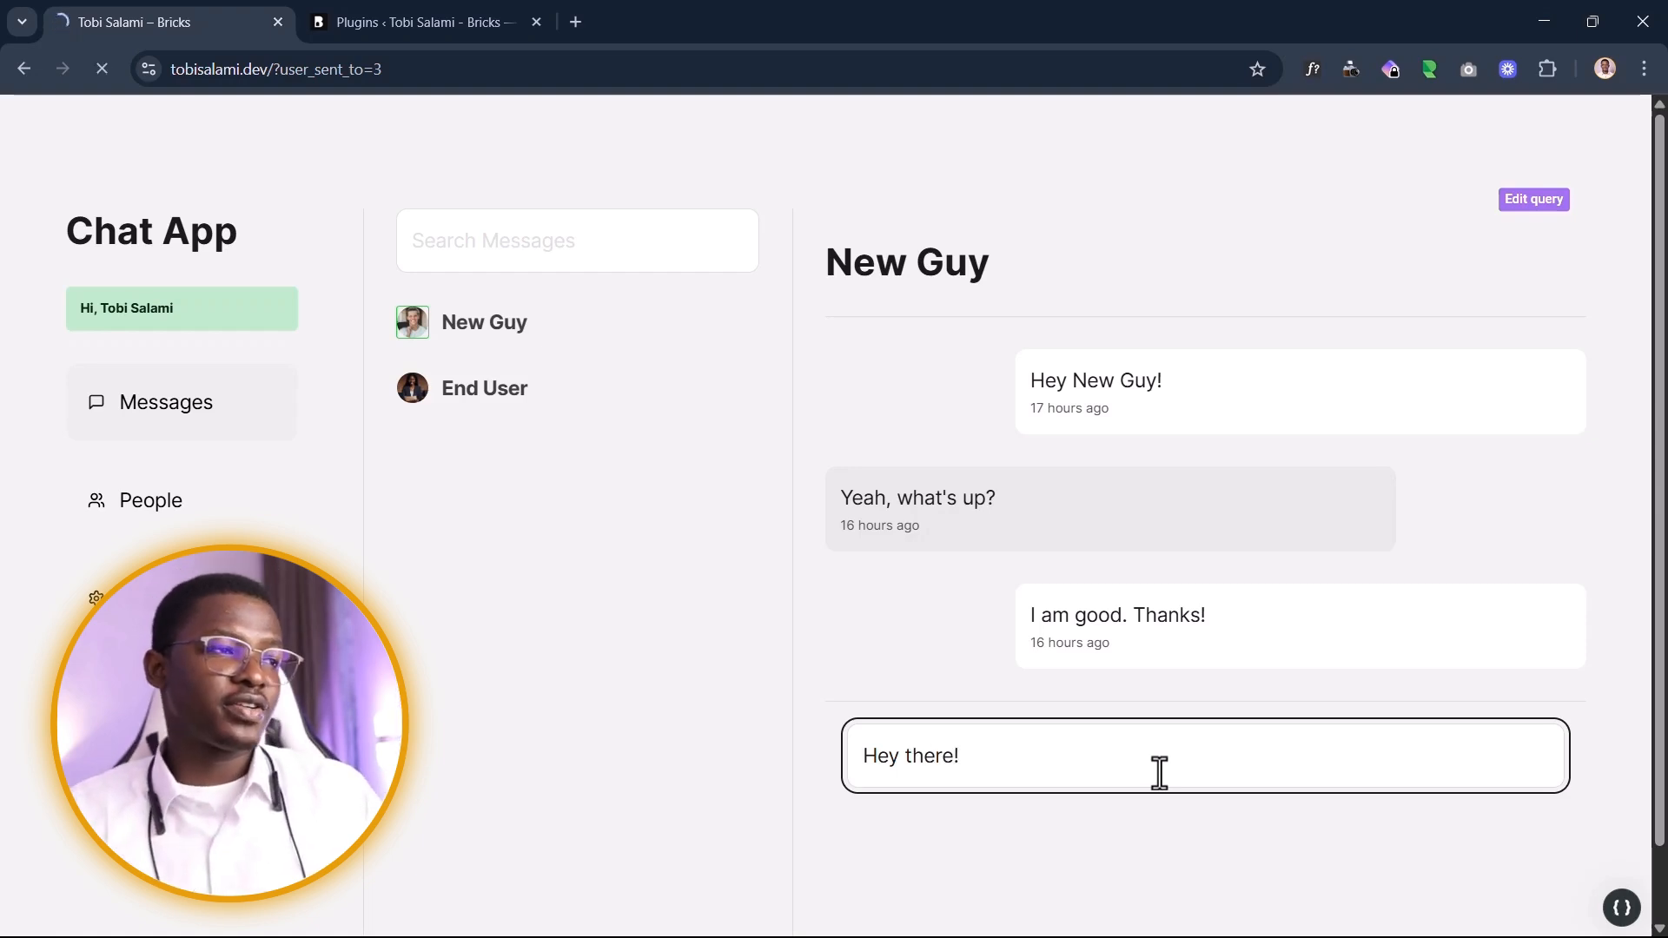
Step: Switch to the incognito window logged in as New Guy and check the sender's conversation for the latest message
{"action": "key", "text": "alt+Tab"}
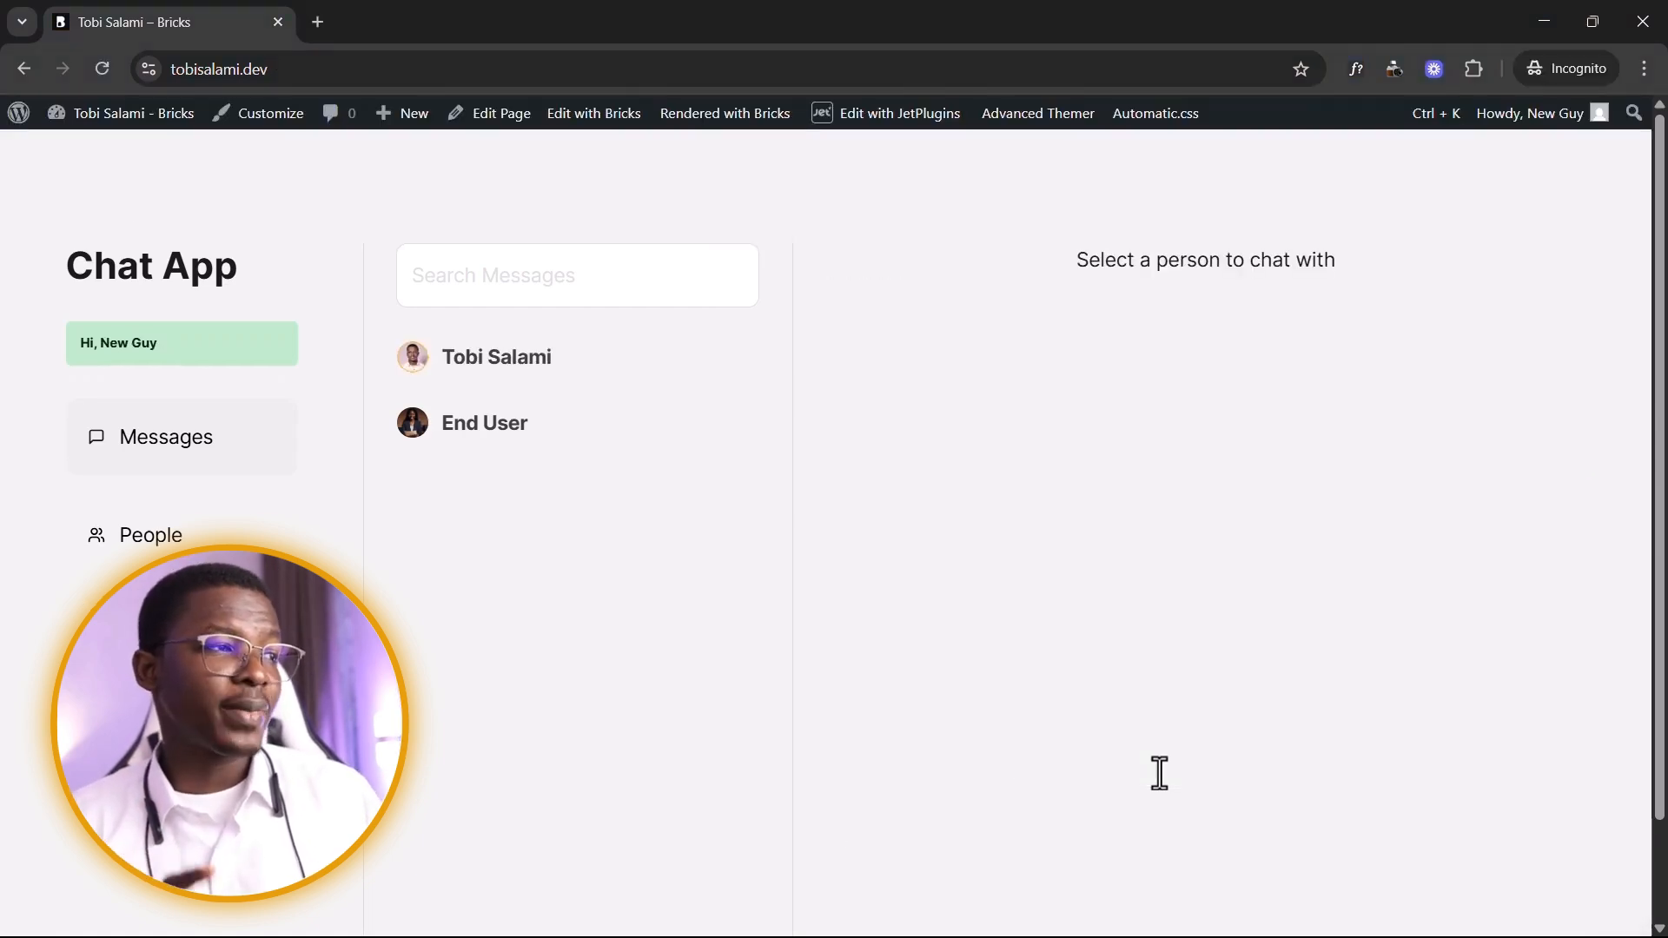
{"action": "left_click_drag", "start_coordinate": [160, 344], "coordinate": [56, 340]}
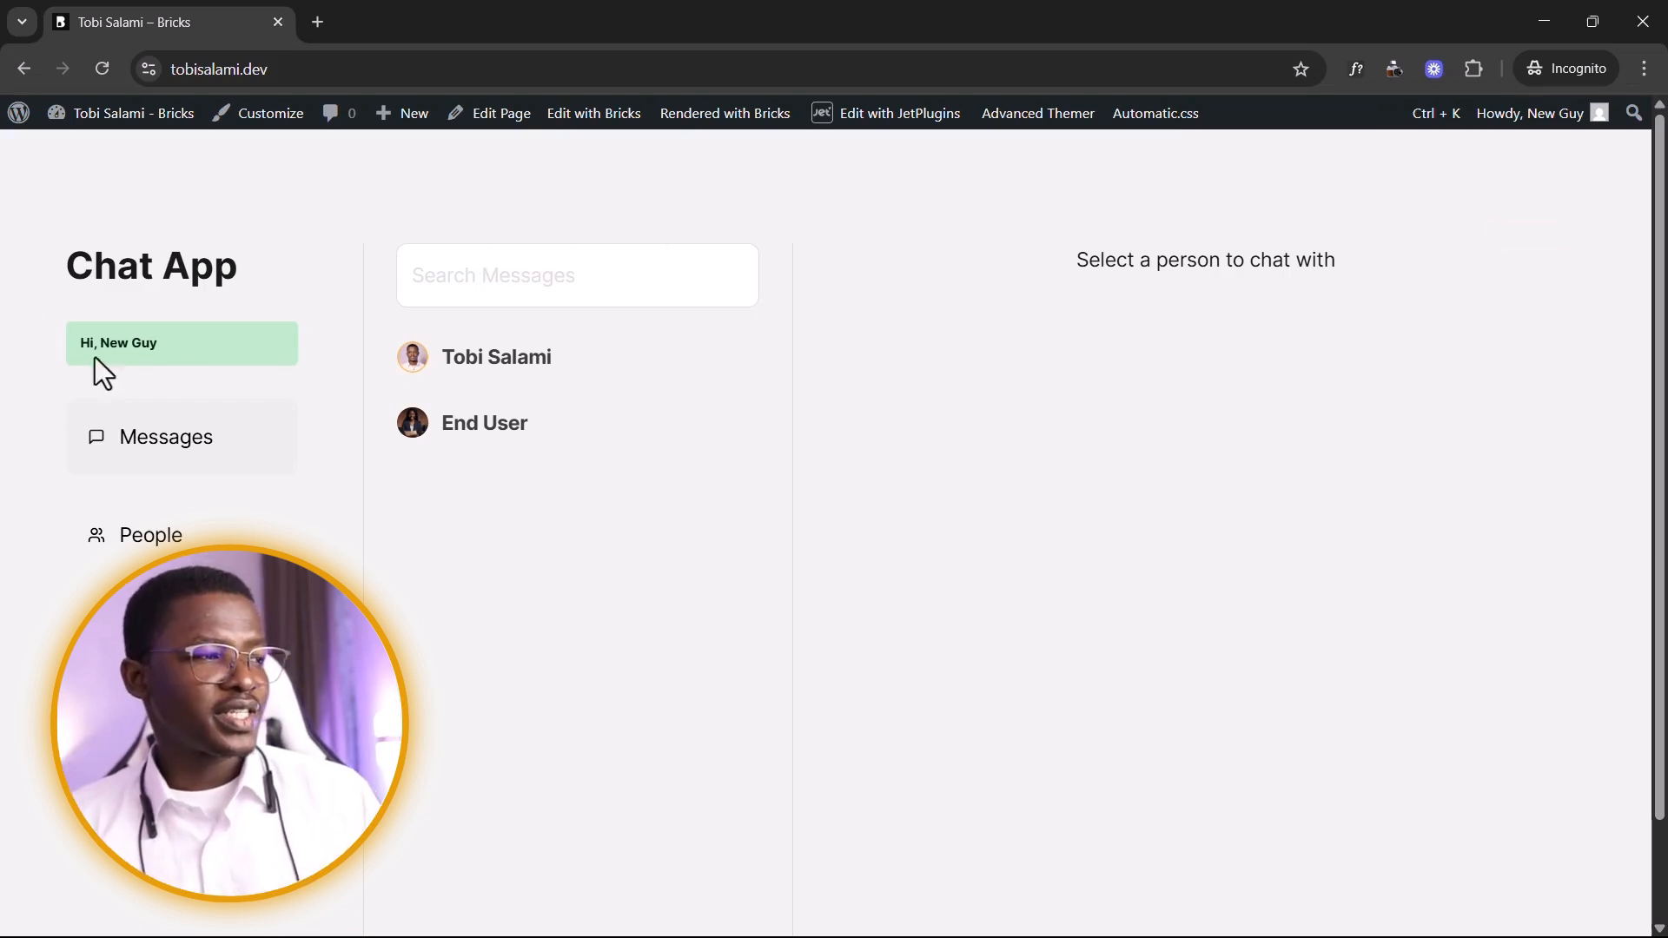
{"action": "left_click", "coordinate": [478, 370]}
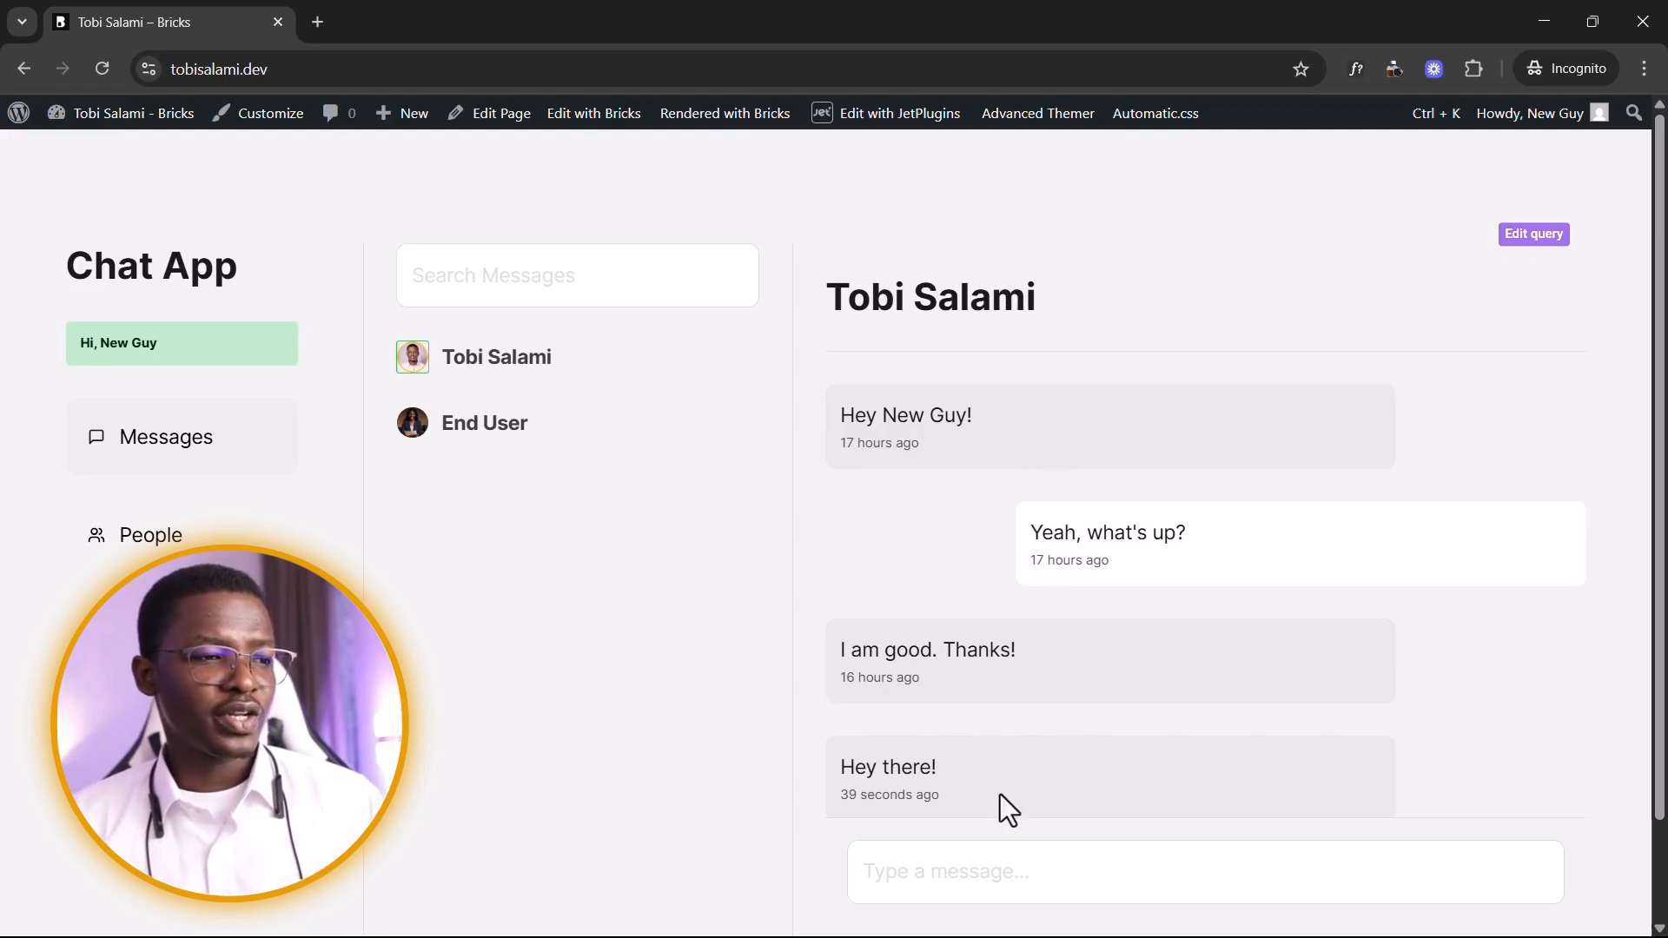
{"action": "left_click_drag", "start_coordinate": [997, 799], "coordinate": [820, 768]}
{"action": "left_click", "coordinate": [997, 794]}
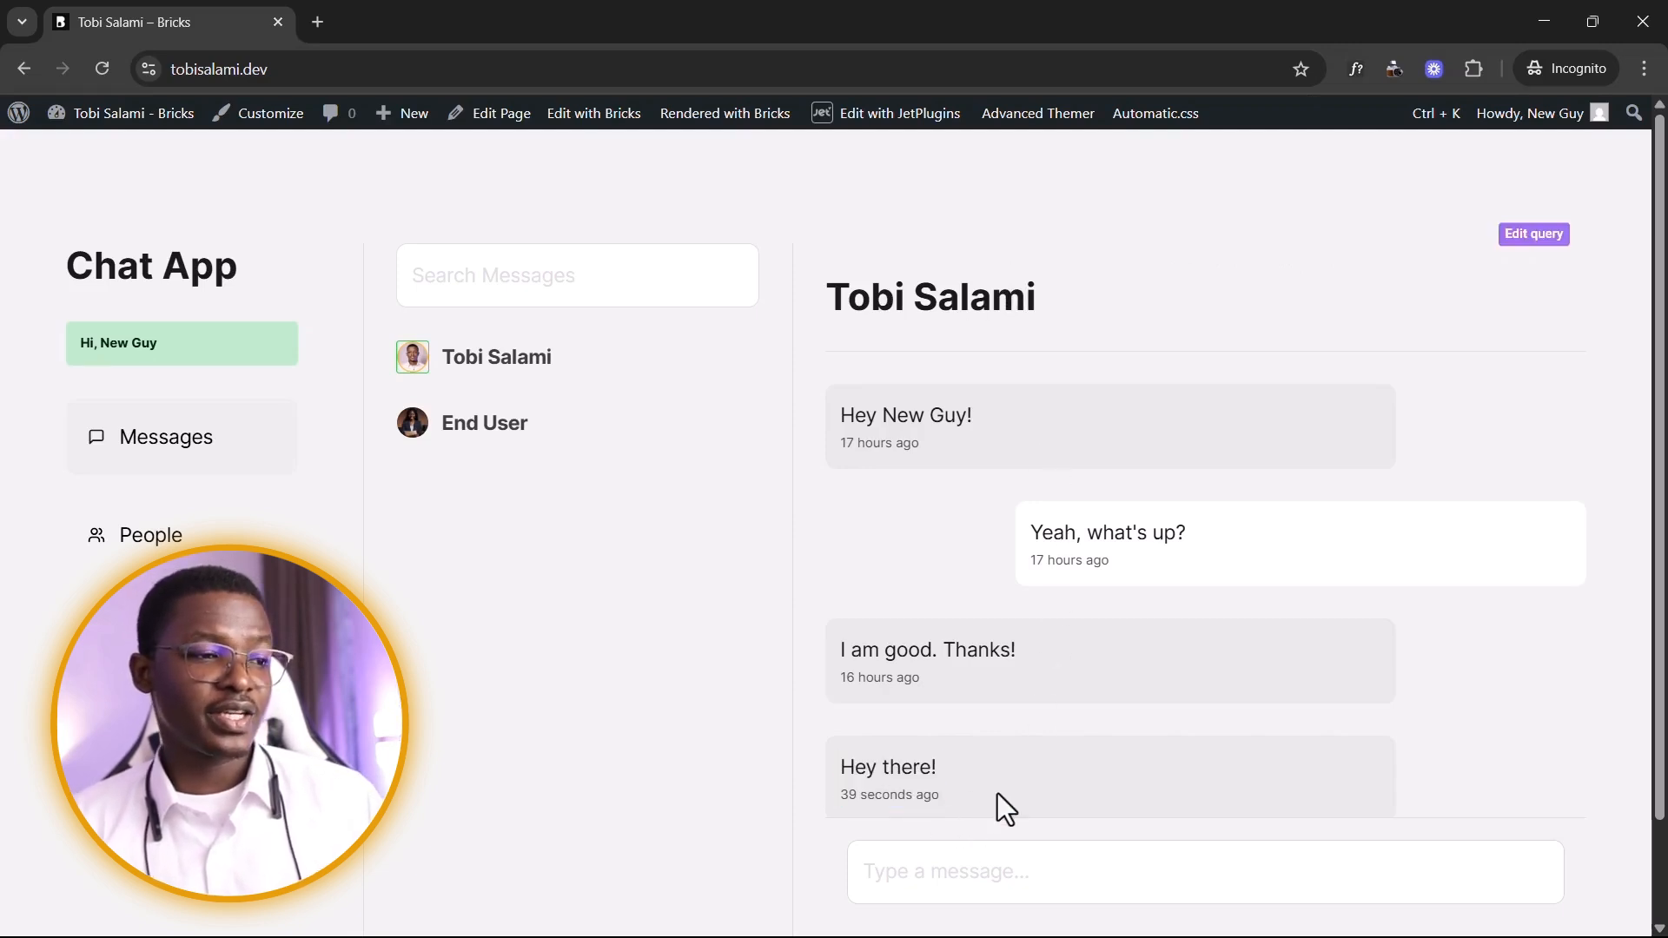
Step: View the End User conversation in New Guy's session and in the sender's session in the regular browser window
{"action": "left_click", "coordinate": [484, 443]}
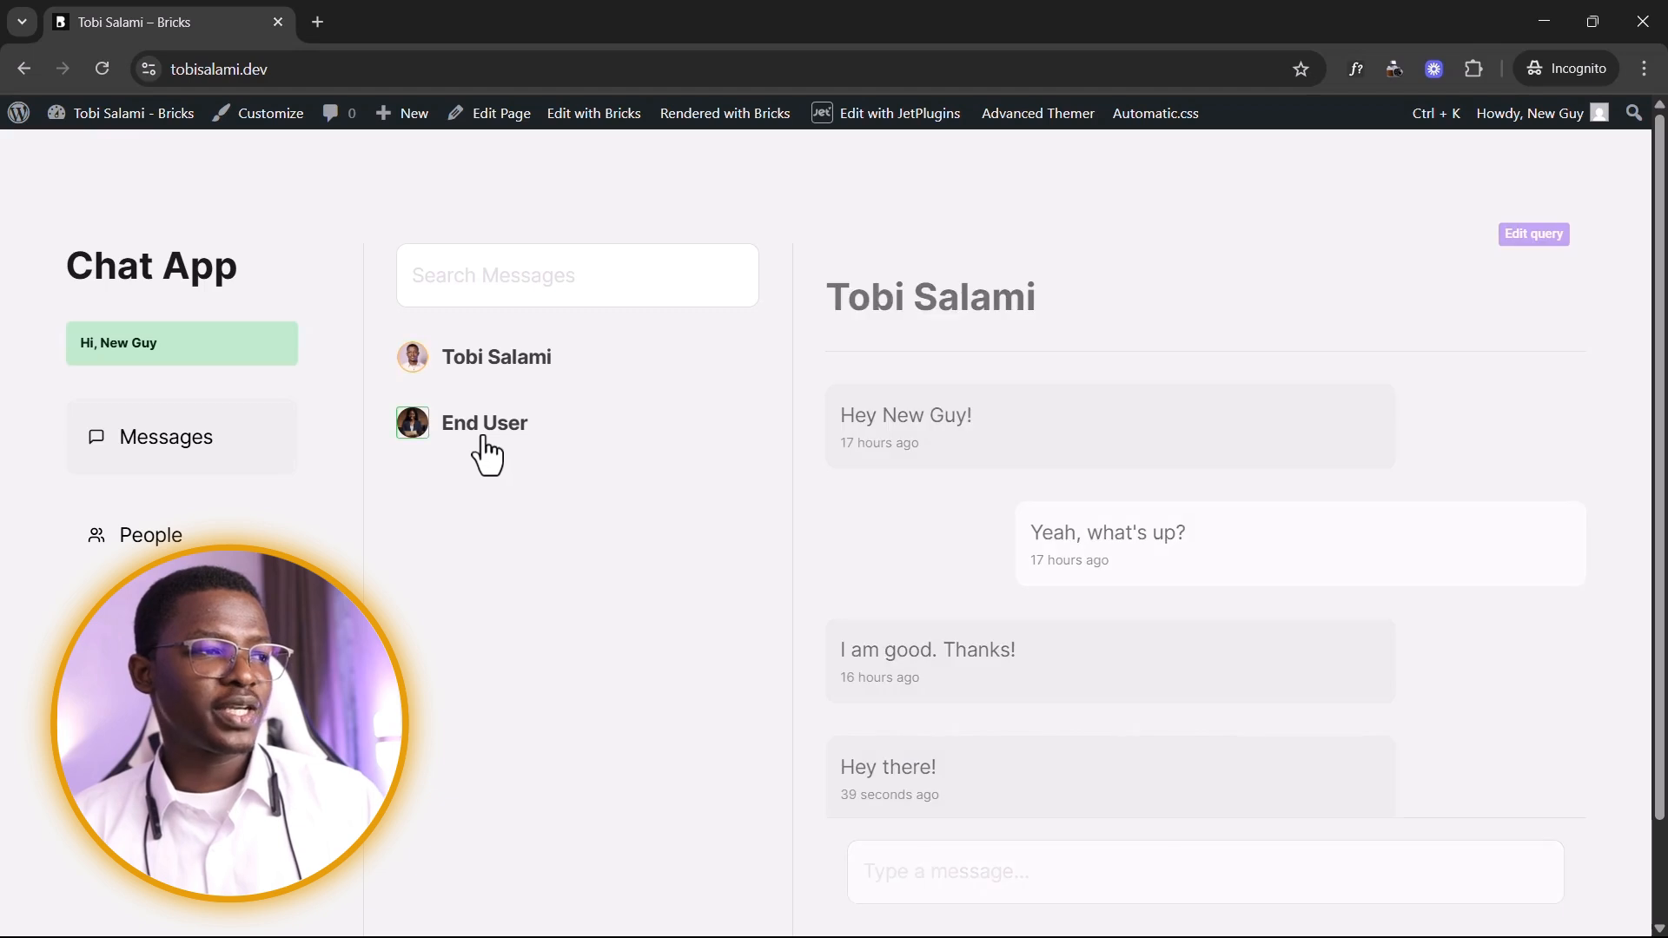
{"action": "left_click_drag", "start_coordinate": [1004, 402], "coordinate": [837, 432]}
{"action": "left_click", "coordinate": [837, 430]}
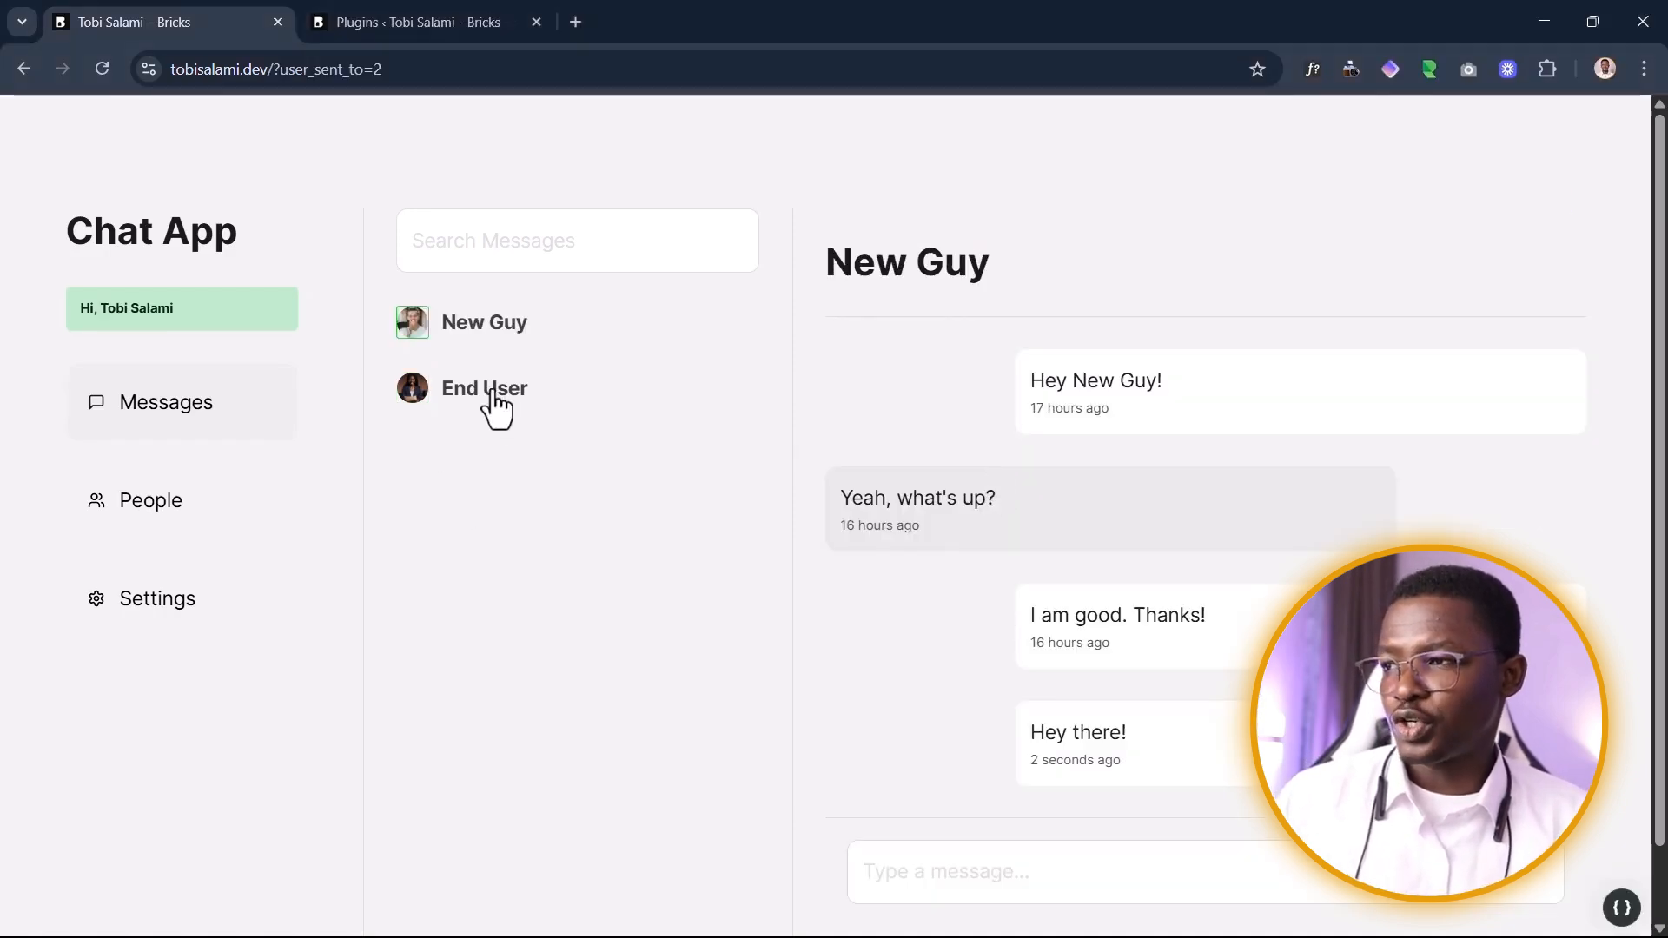
{"action": "left_click", "coordinate": [493, 393]}
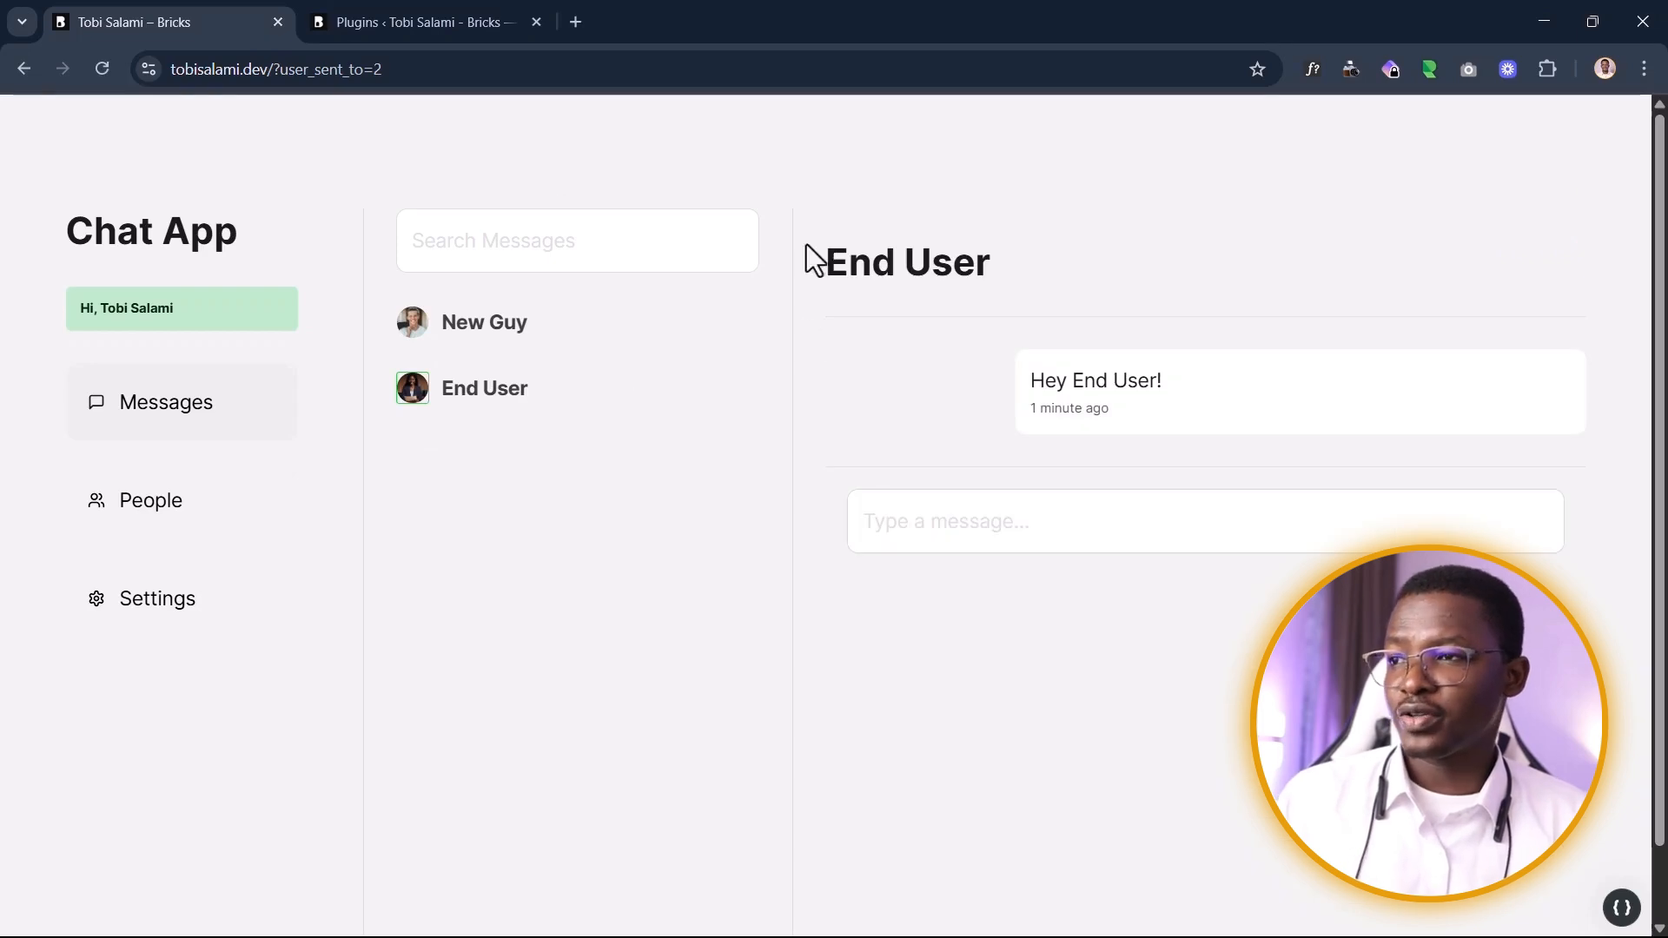
{"action": "left_click_drag", "start_coordinate": [874, 249], "coordinate": [895, 254]}
{"action": "left_click", "coordinate": [1105, 417]}
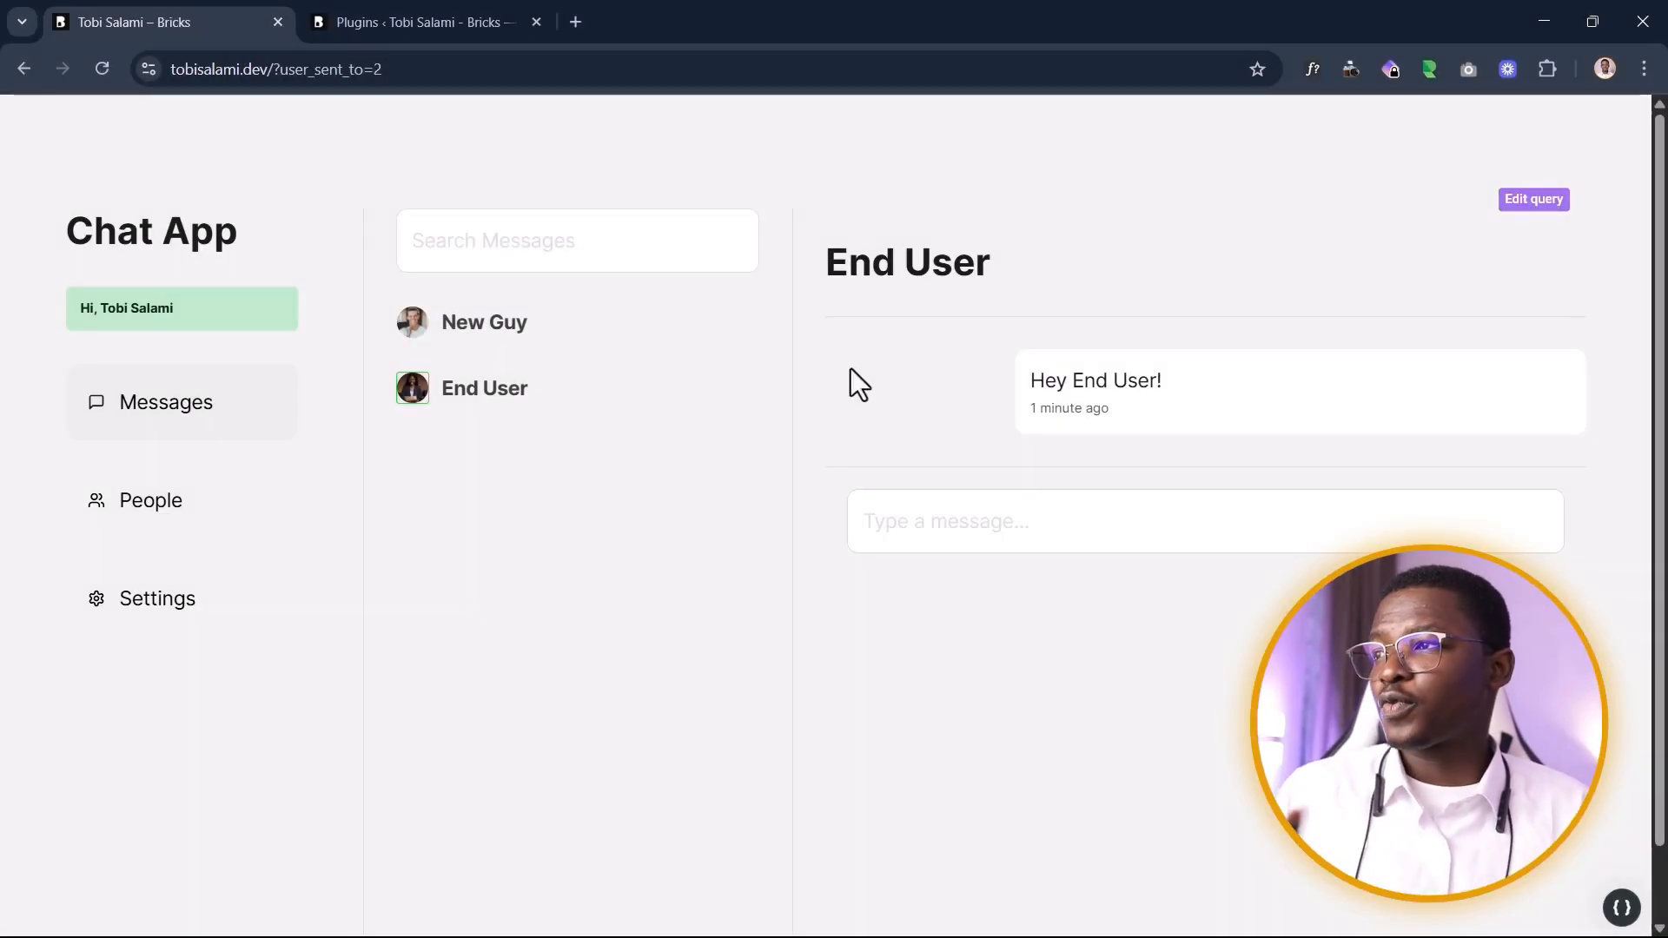
Step: Open the site's active plugins list and examine the Advanced Themer for Bricks and Automatic.css entries
{"action": "left_click", "coordinate": [330, 15]}
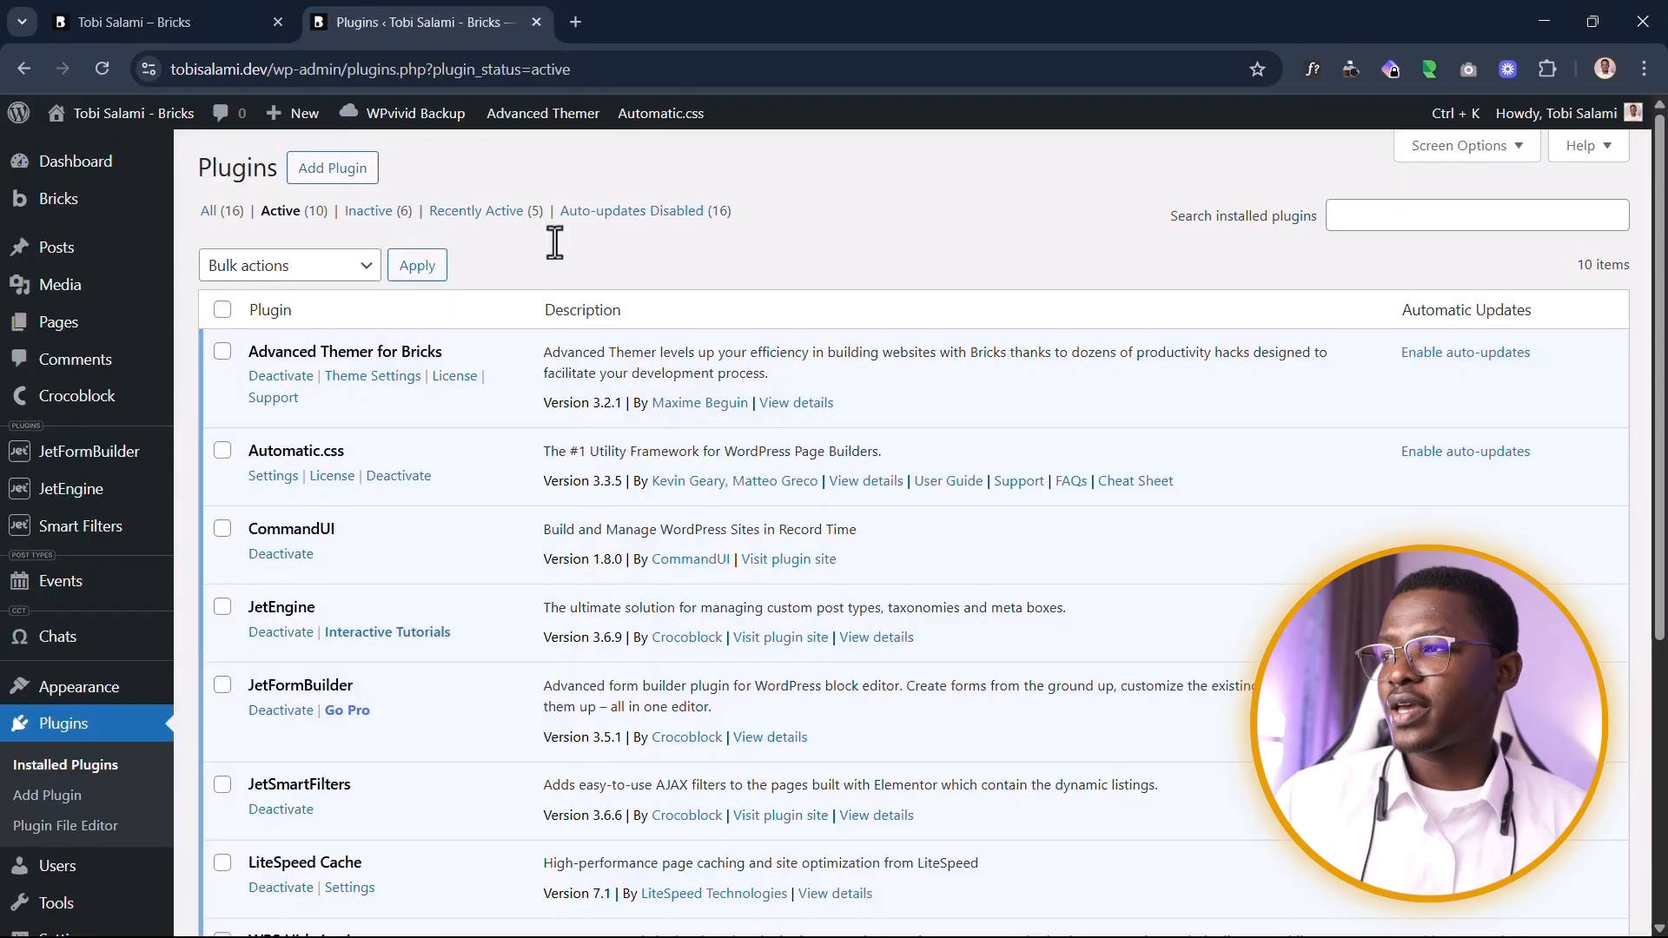
{"action": "scroll", "coordinate": [487, 352], "scroll_direction": "down", "scroll_amount": 3}
{"action": "scroll", "coordinate": [487, 345], "scroll_direction": "up", "scroll_amount": 1}
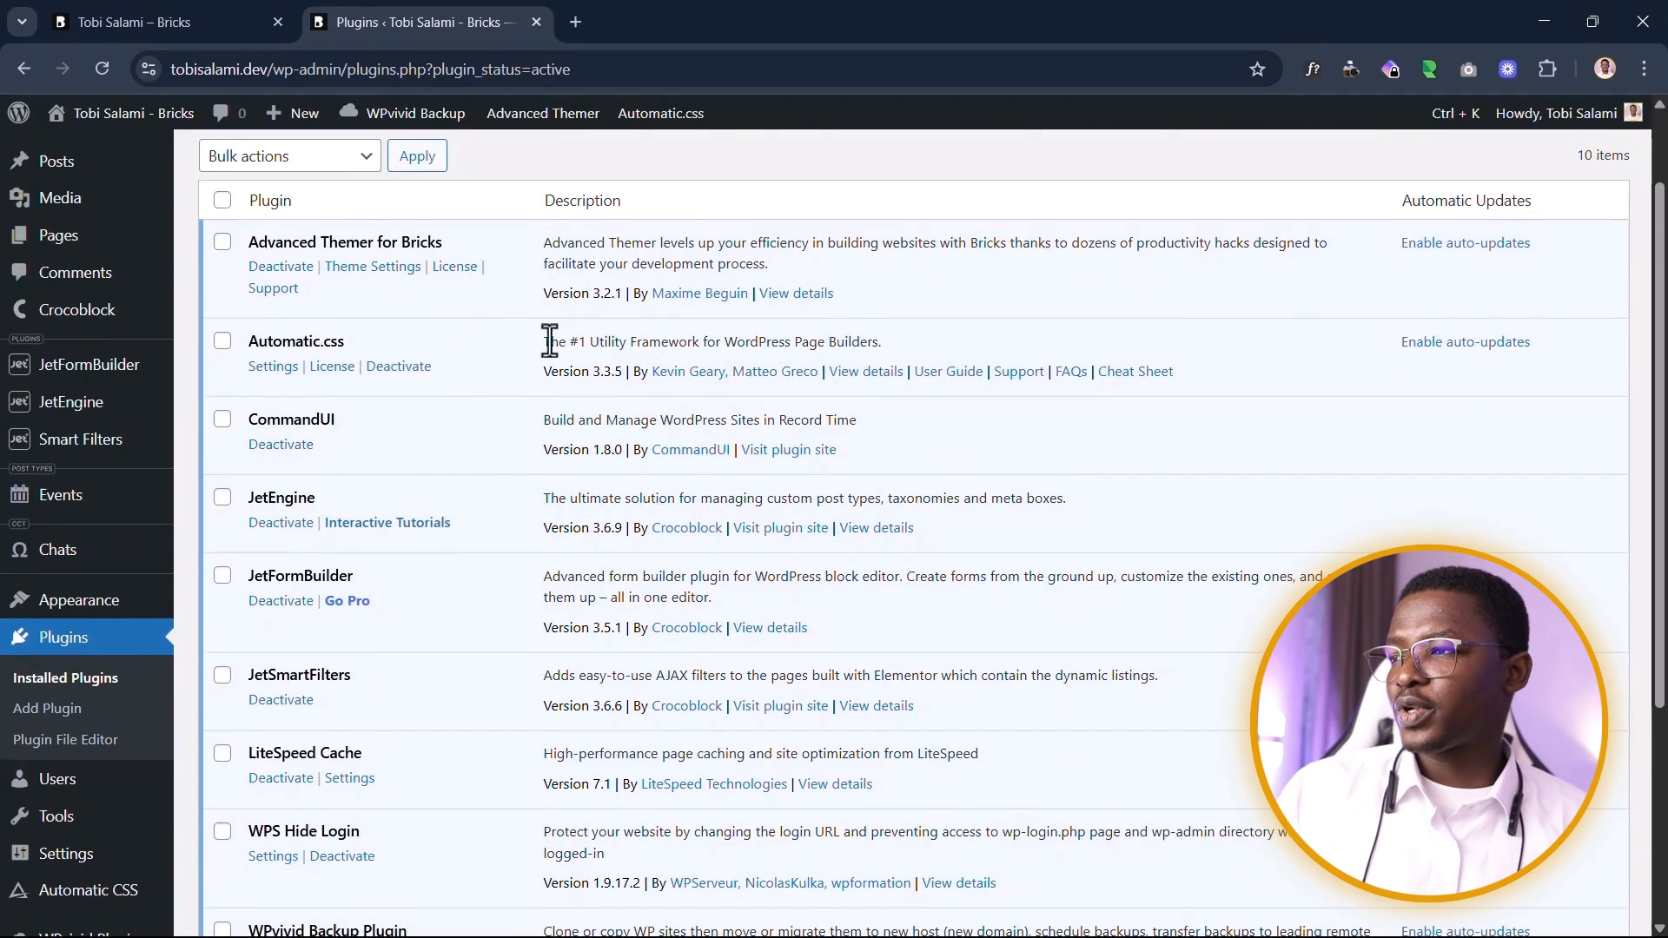
{"action": "double_click", "coordinate": [308, 249]}
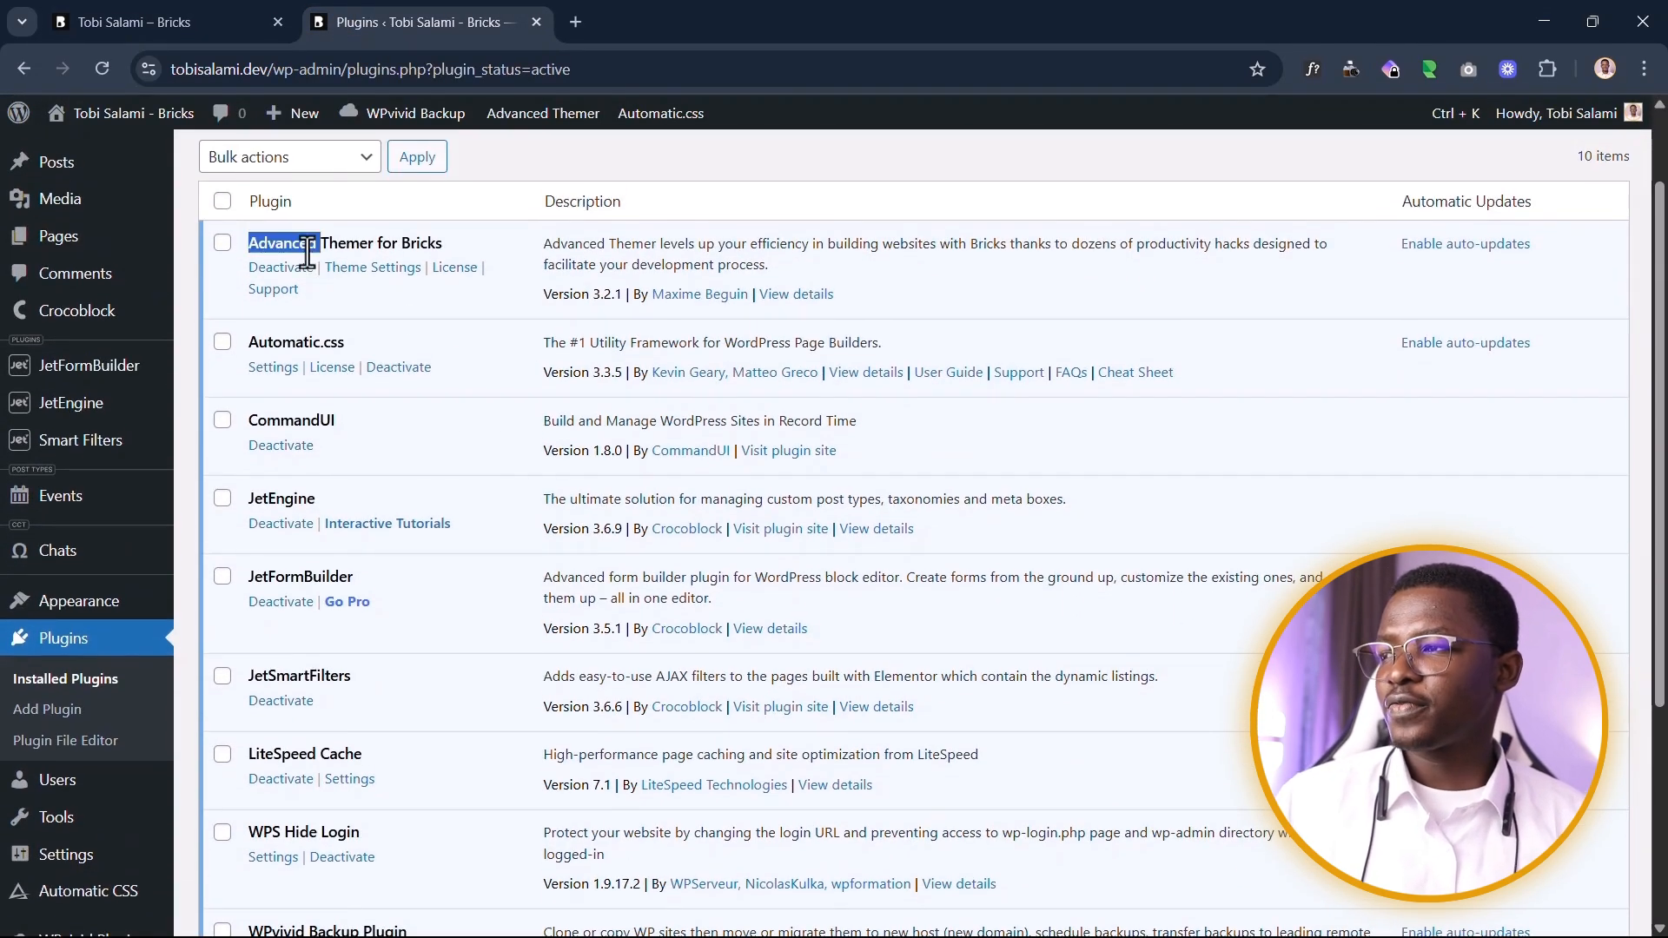
{"action": "left_click", "coordinate": [504, 252]}
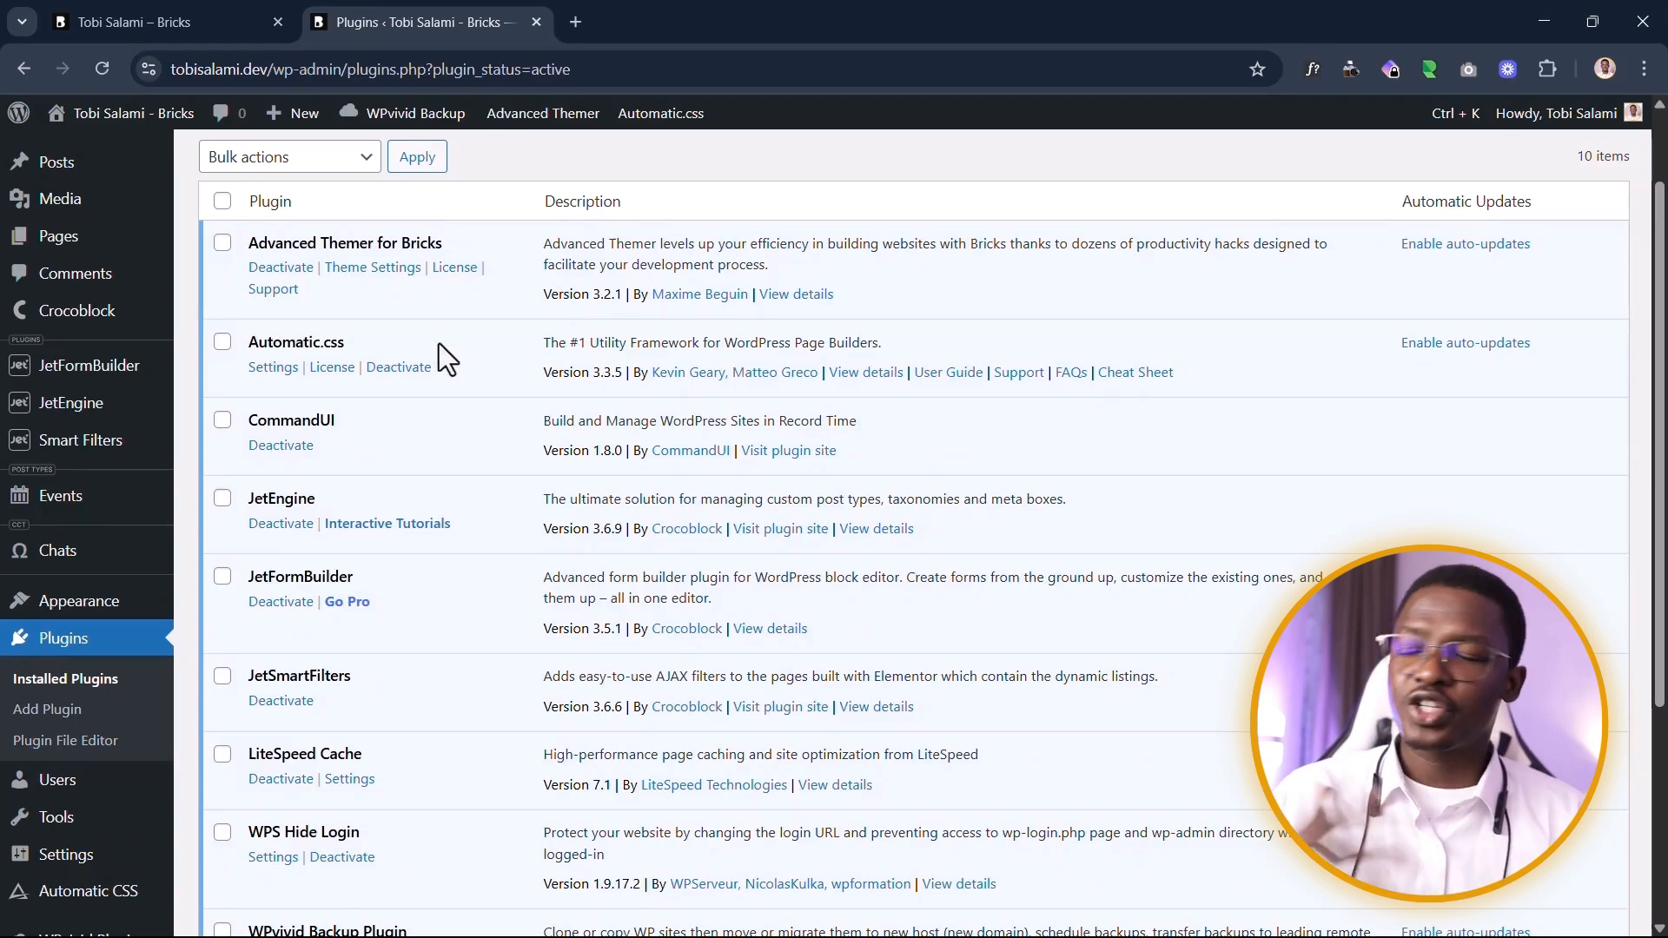
Step: Examine the CommandUI, JetEngine and JetFormBuilder entries in the active plugins list
{"action": "left_click", "coordinate": [193, 17]}
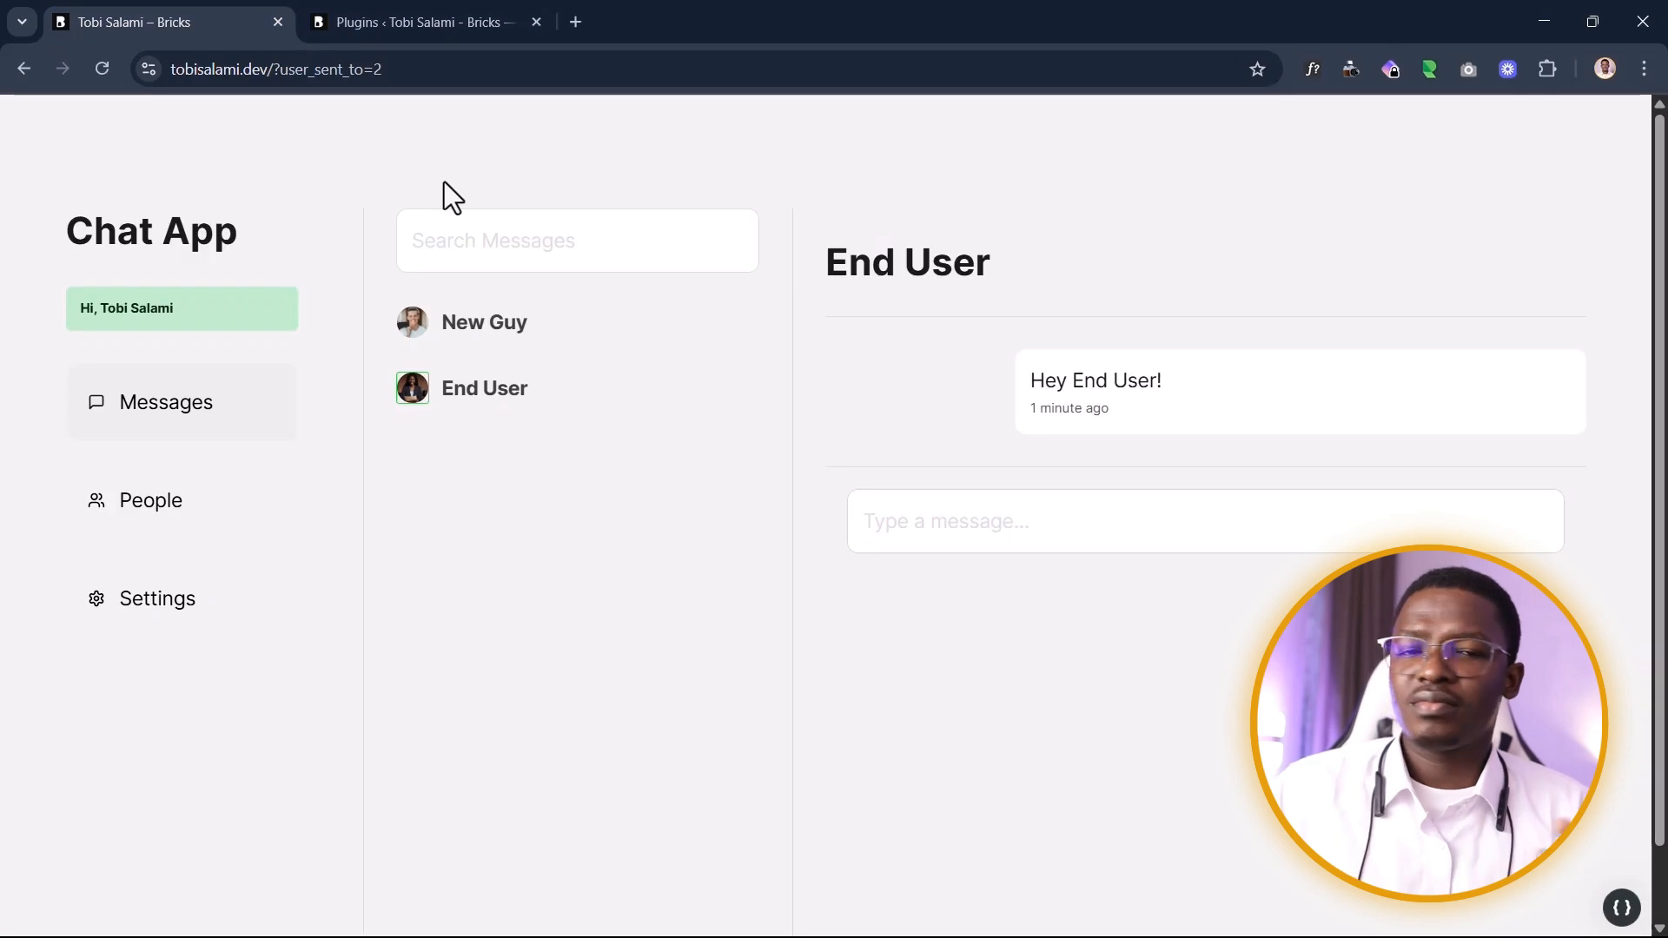
{"action": "left_click", "coordinate": [391, 16]}
{"action": "scroll", "coordinate": [317, 469], "scroll_direction": "down", "scroll_amount": 1}
{"action": "scroll", "coordinate": [322, 443], "scroll_direction": "down", "scroll_amount": 1}
{"action": "double_click", "coordinate": [265, 312]}
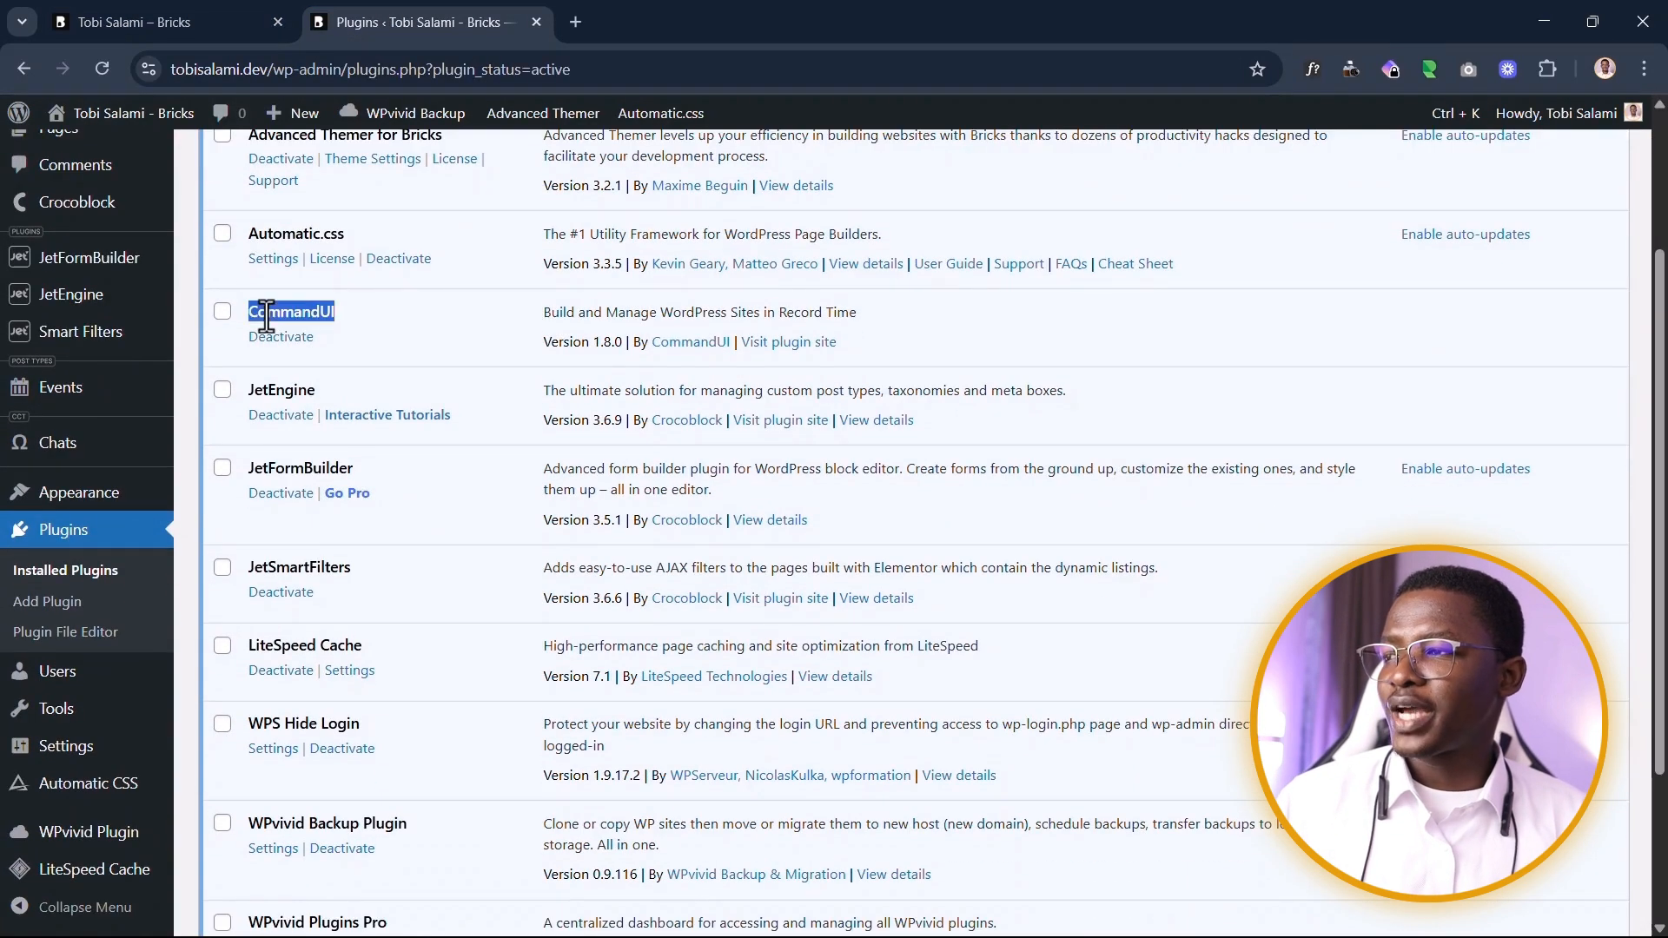
{"action": "left_click", "coordinate": [436, 282]}
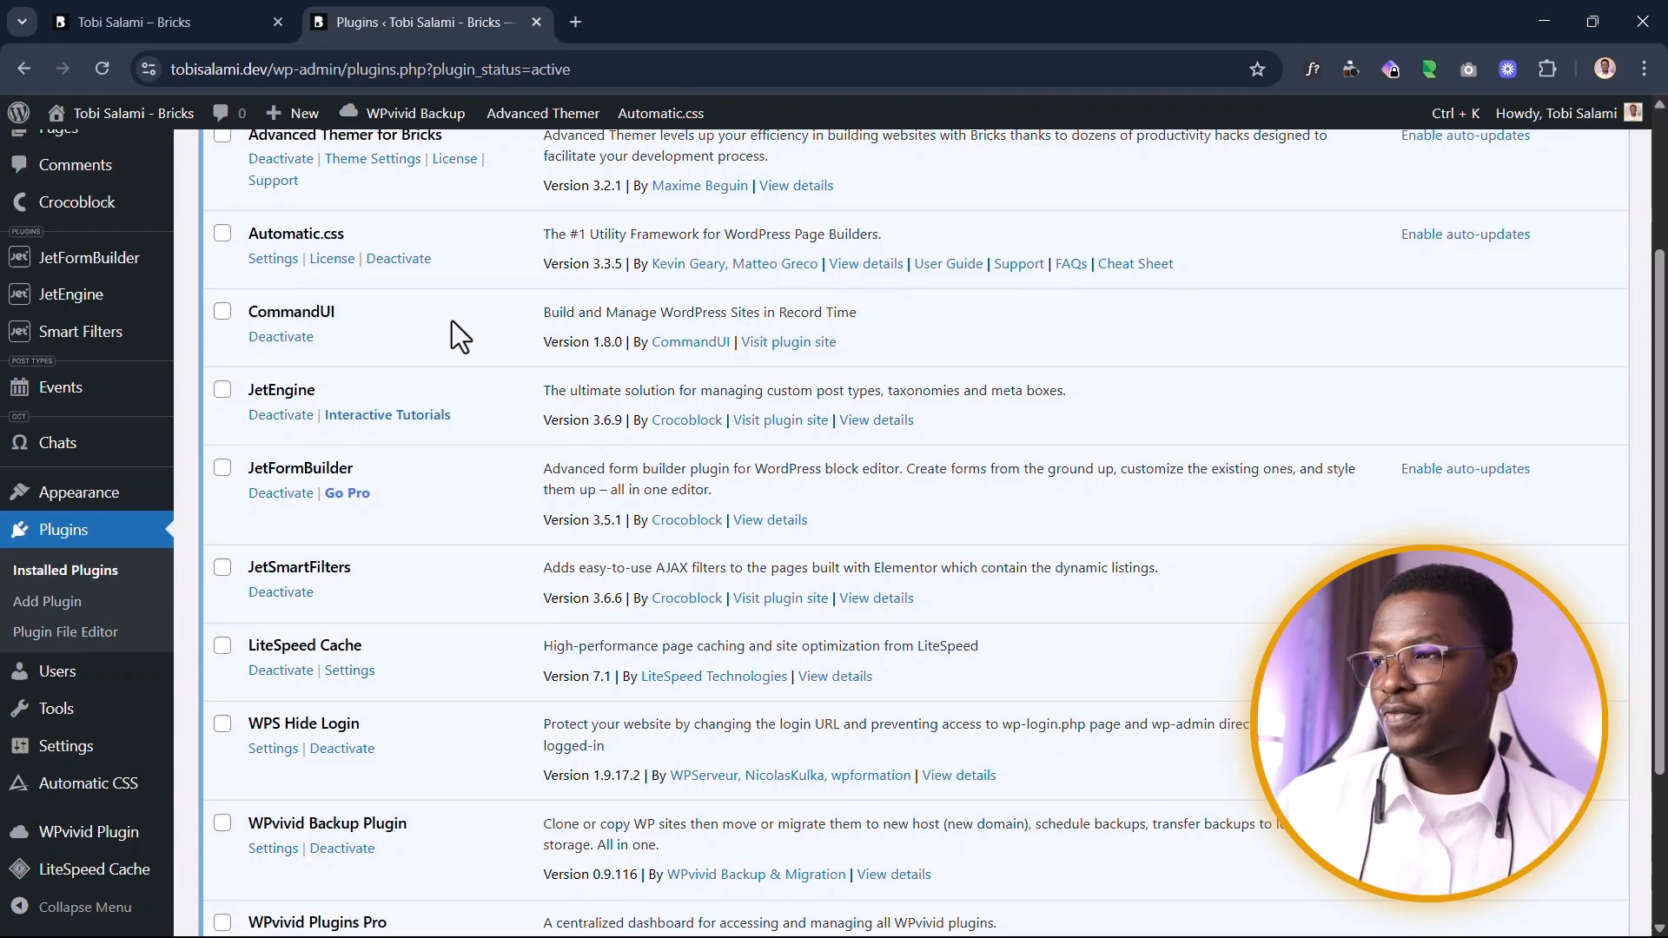
{"action": "scroll", "coordinate": [454, 339], "scroll_direction": "down", "scroll_amount": 3}
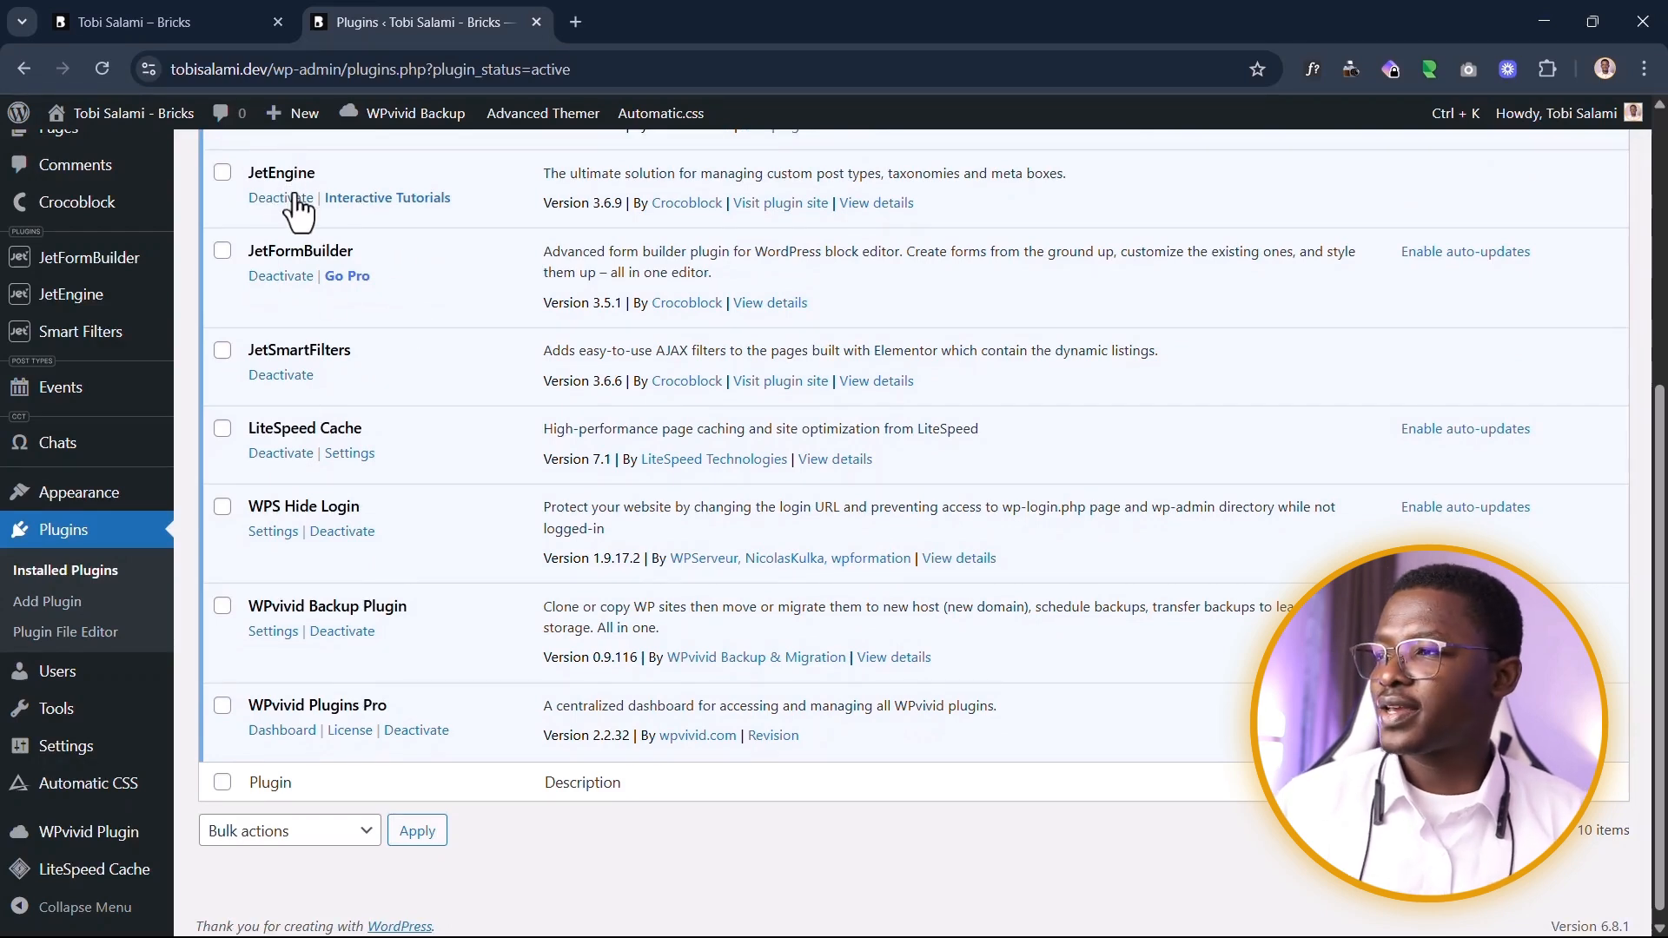
{"action": "double_click", "coordinate": [281, 249]}
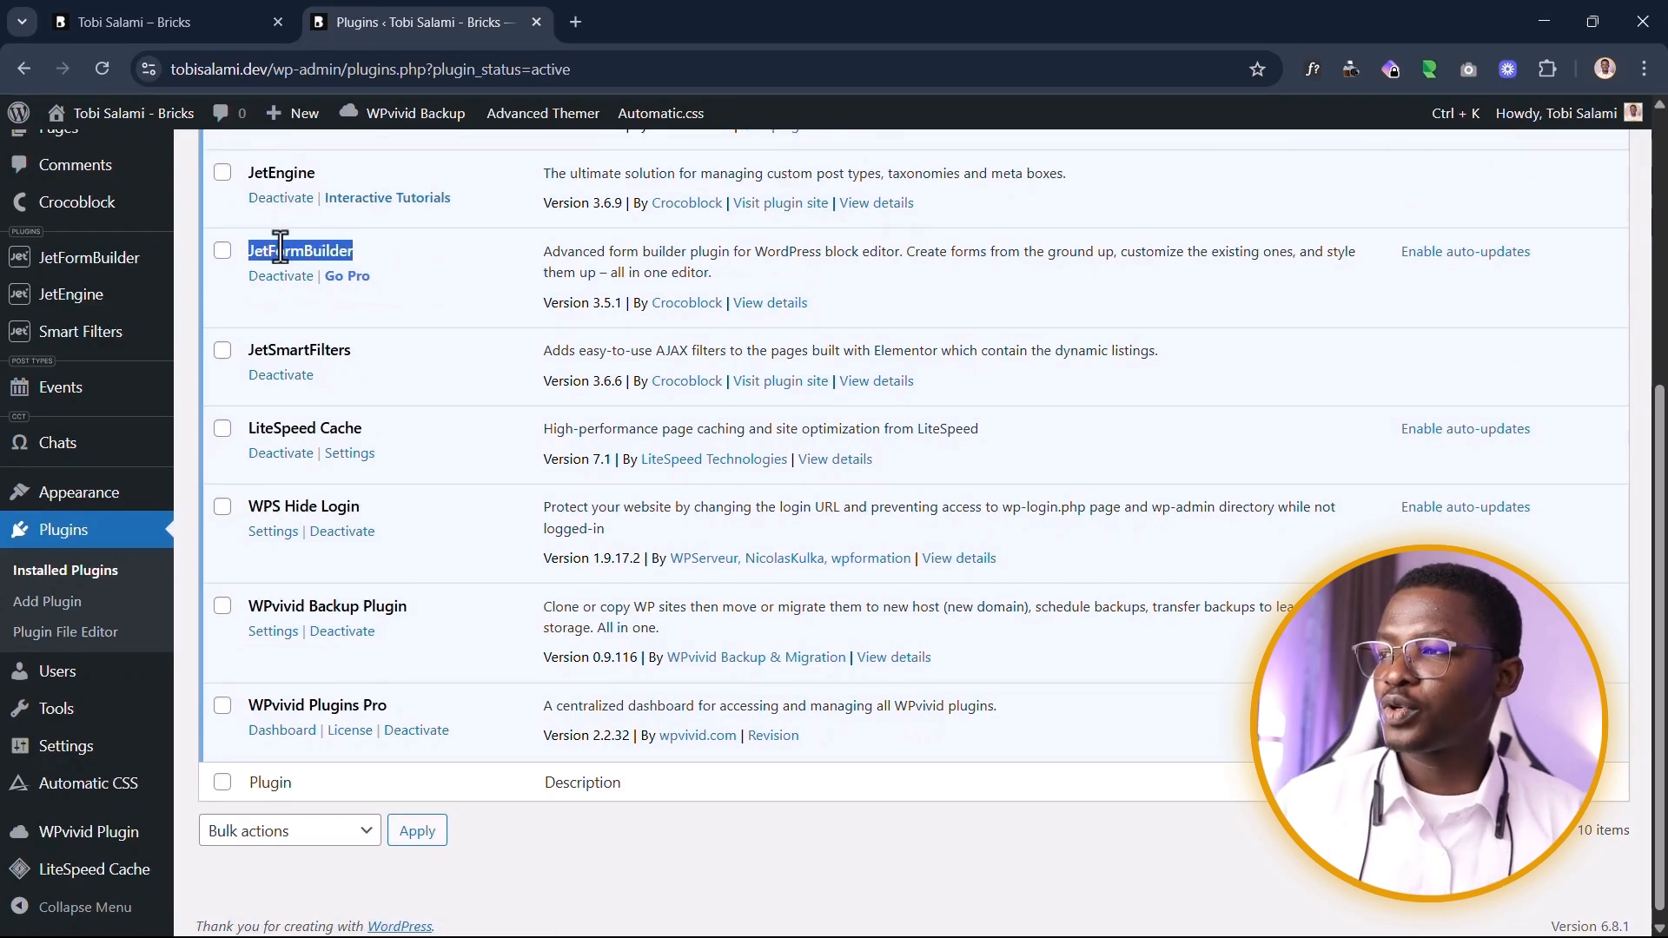
Step: Inspect the chat's message field, review the active plugins list again, and reopen the New Guy conversation in the chat app
{"action": "left_click", "coordinate": [178, 17]}
{"action": "left_click", "coordinate": [1015, 532]}
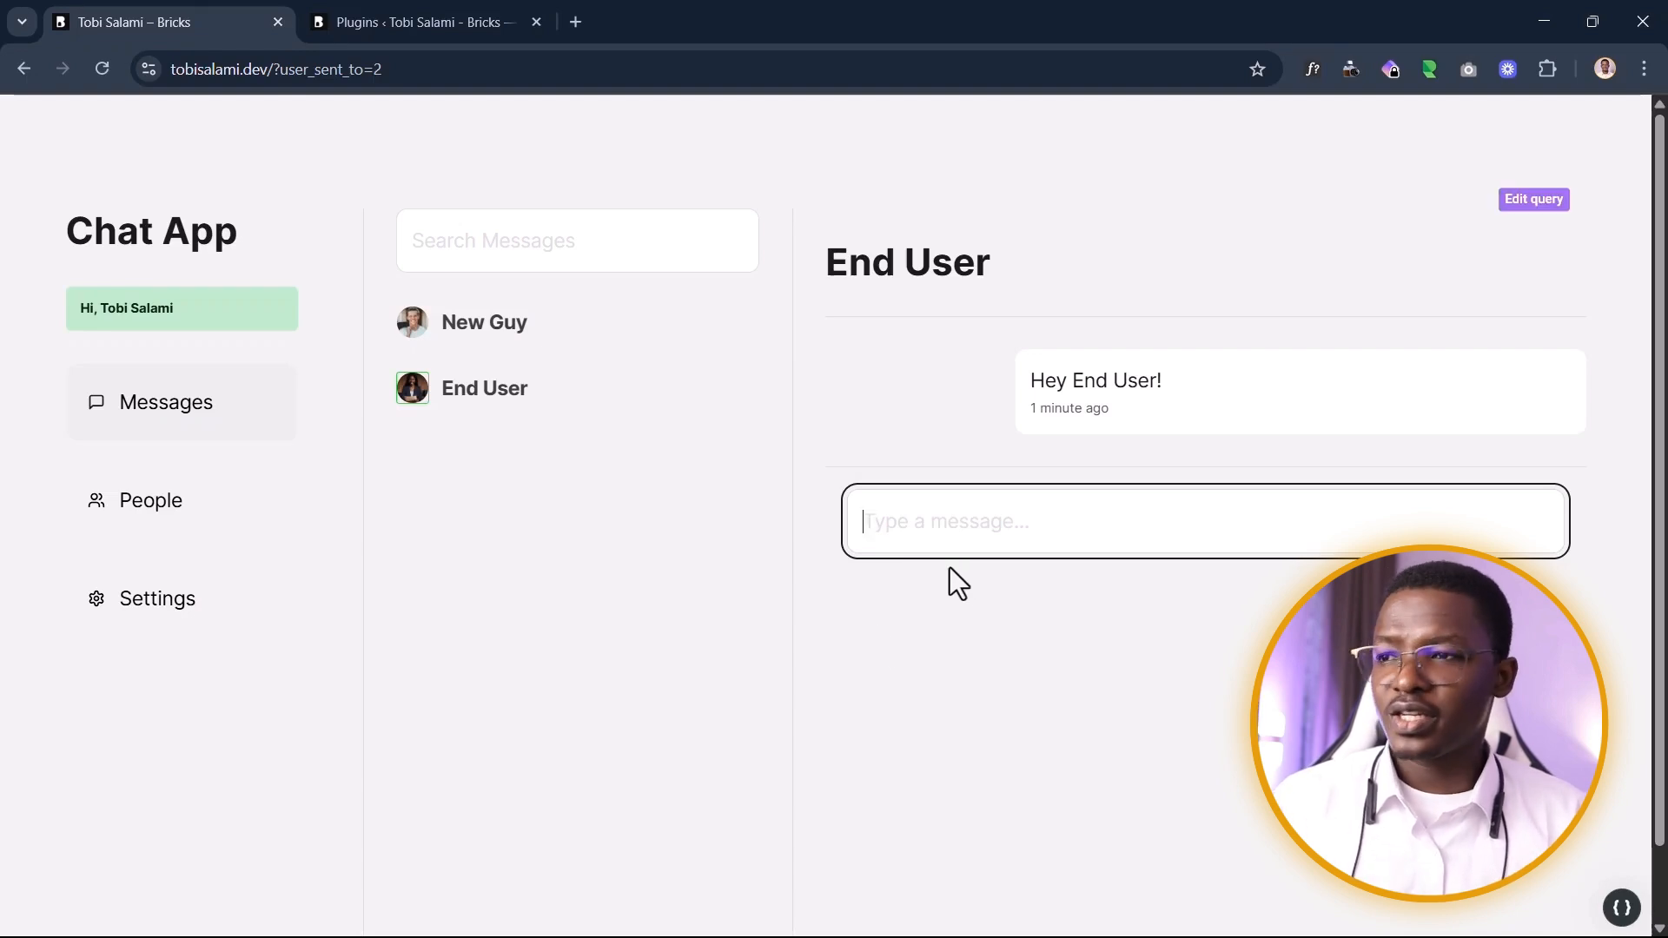
{"action": "left_click", "coordinate": [451, 24]}
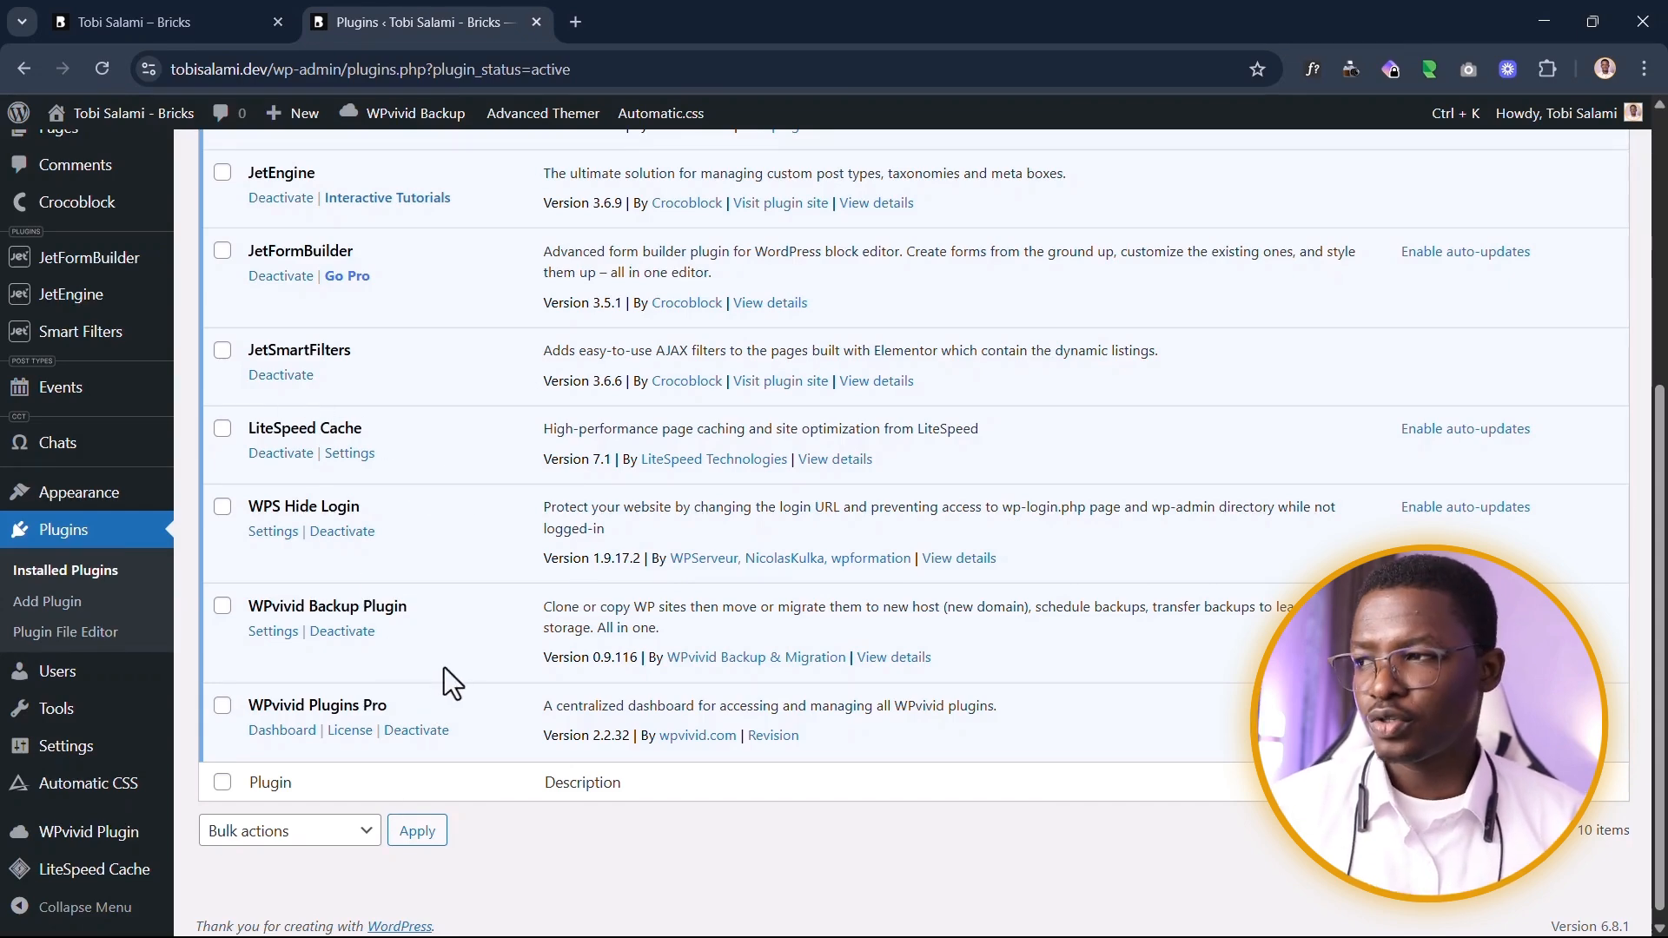
{"action": "scroll", "coordinate": [445, 667], "scroll_direction": "up", "scroll_amount": 5}
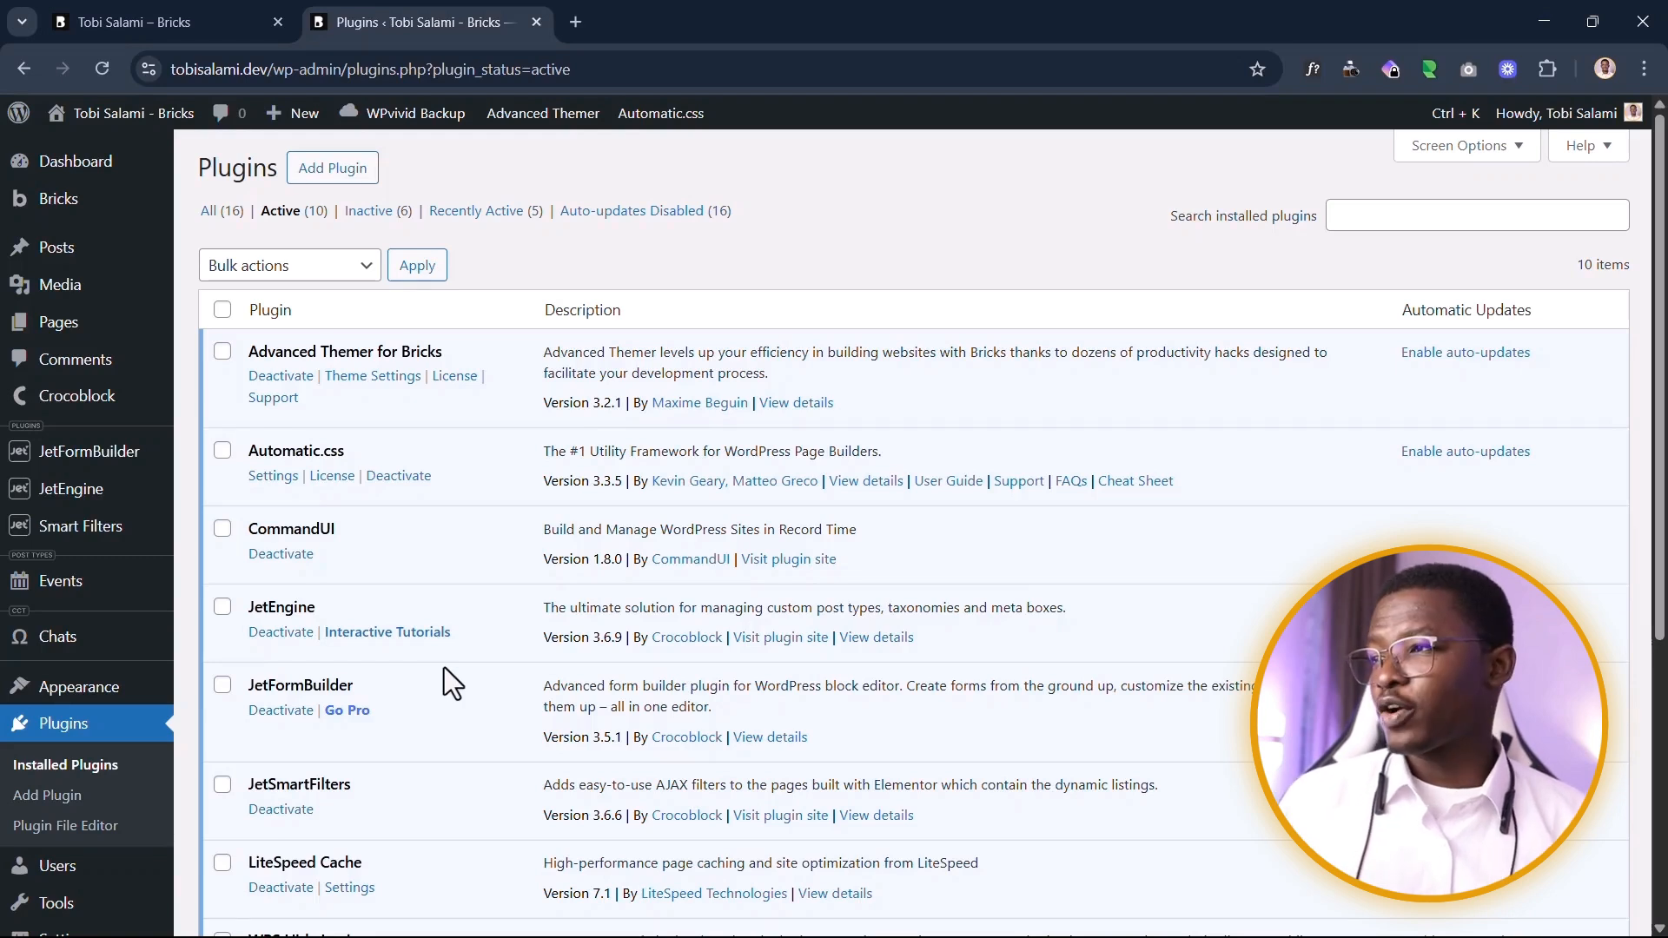
{"action": "left_click", "coordinate": [153, 25]}
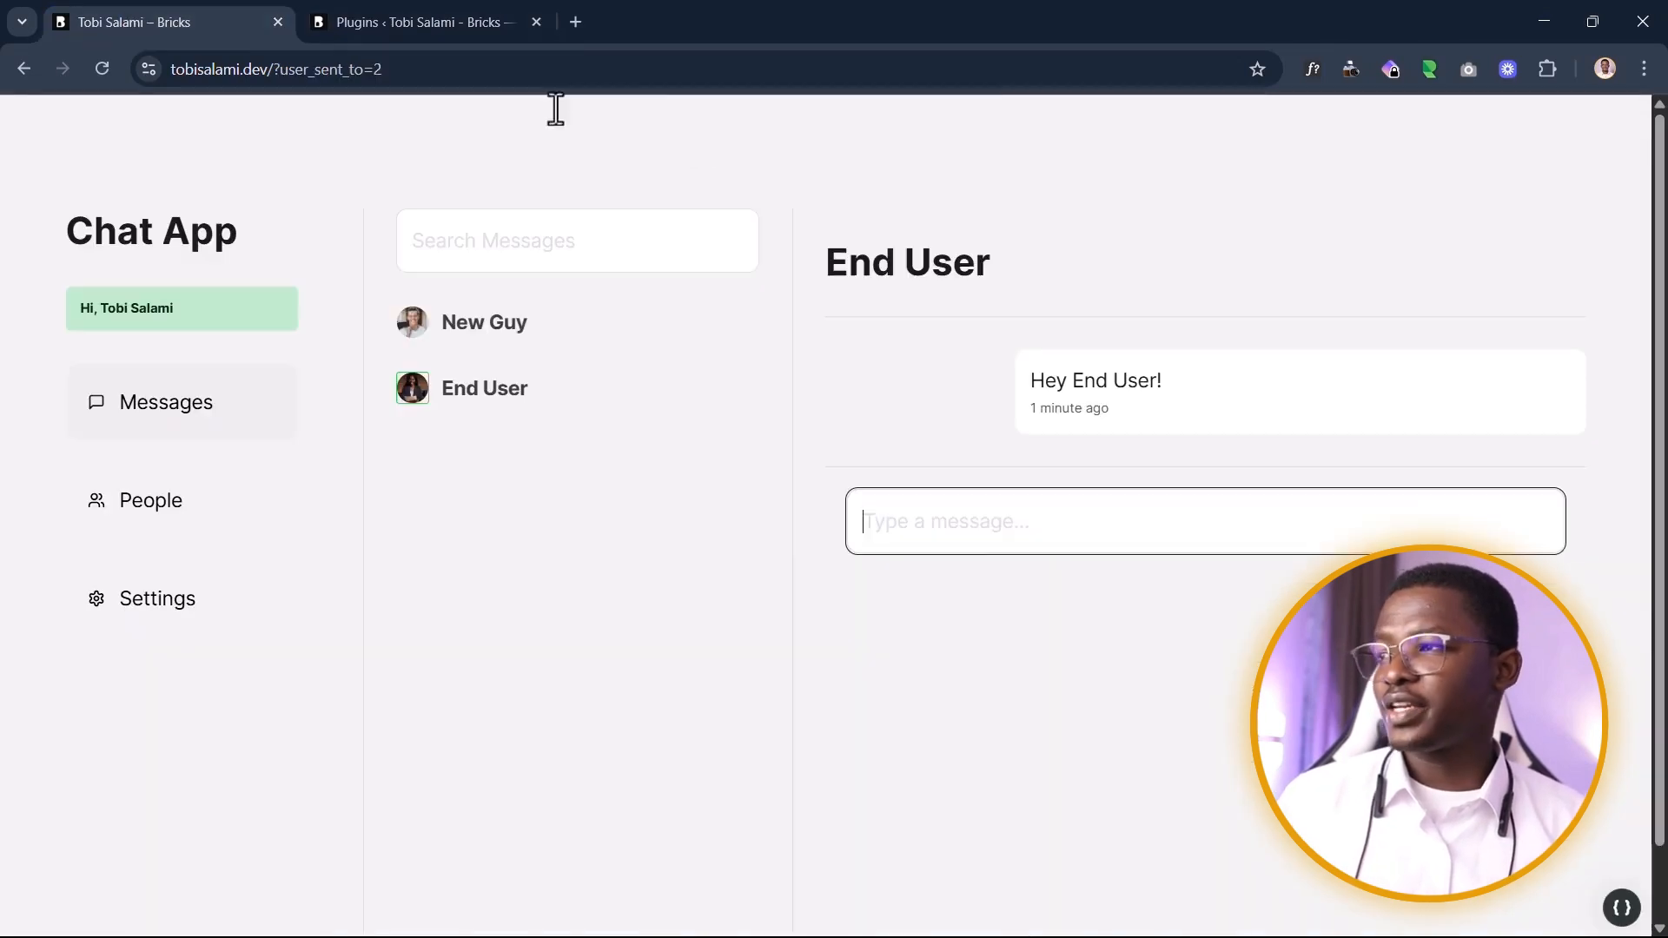
{"action": "left_click", "coordinate": [927, 430]}
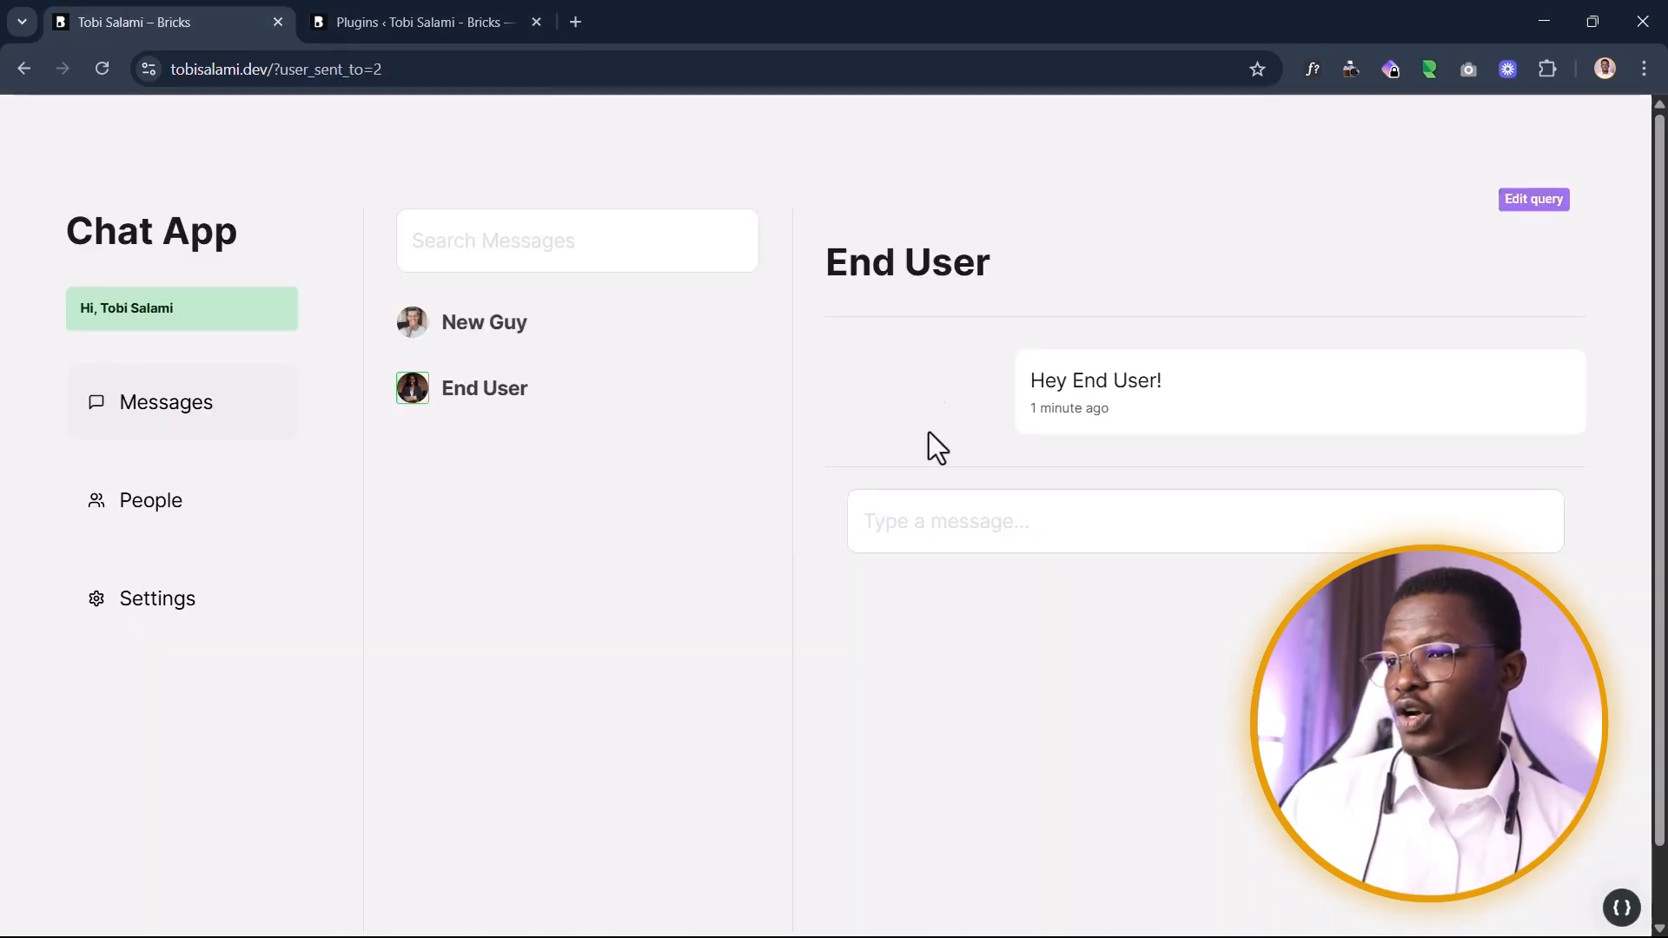
{"action": "left_click", "coordinate": [484, 335]}
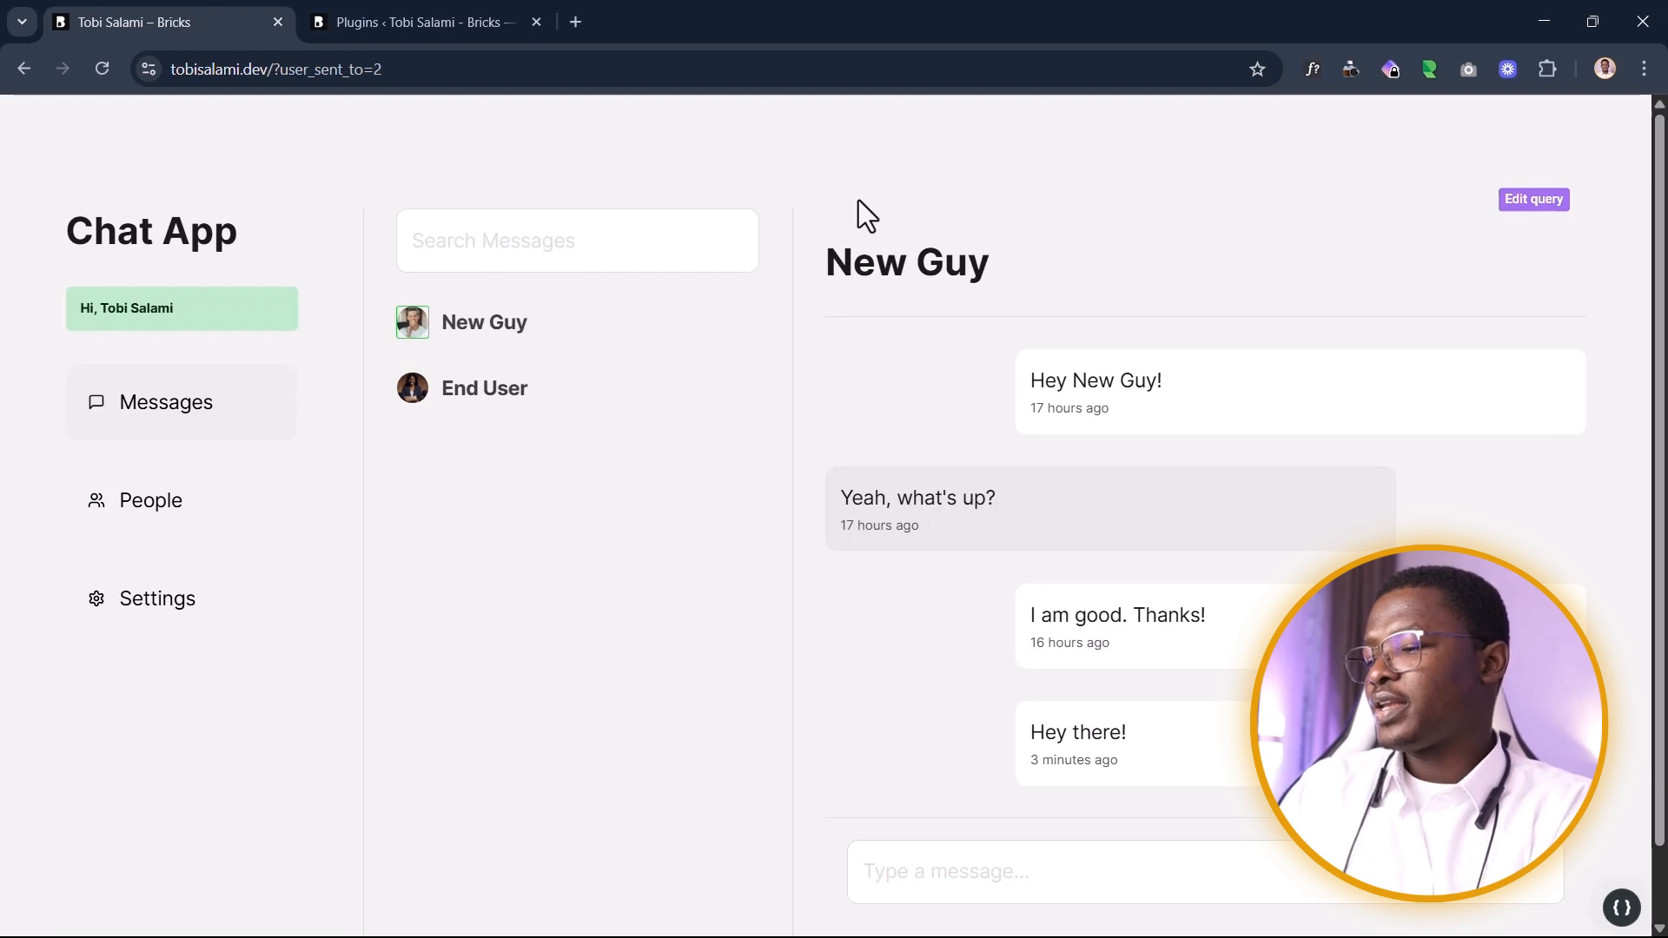
Step: Open the Home page for editing in Bricks in a new tab, checking the live chat page while the builder loads
{"action": "key", "text": "ctrl+k"}
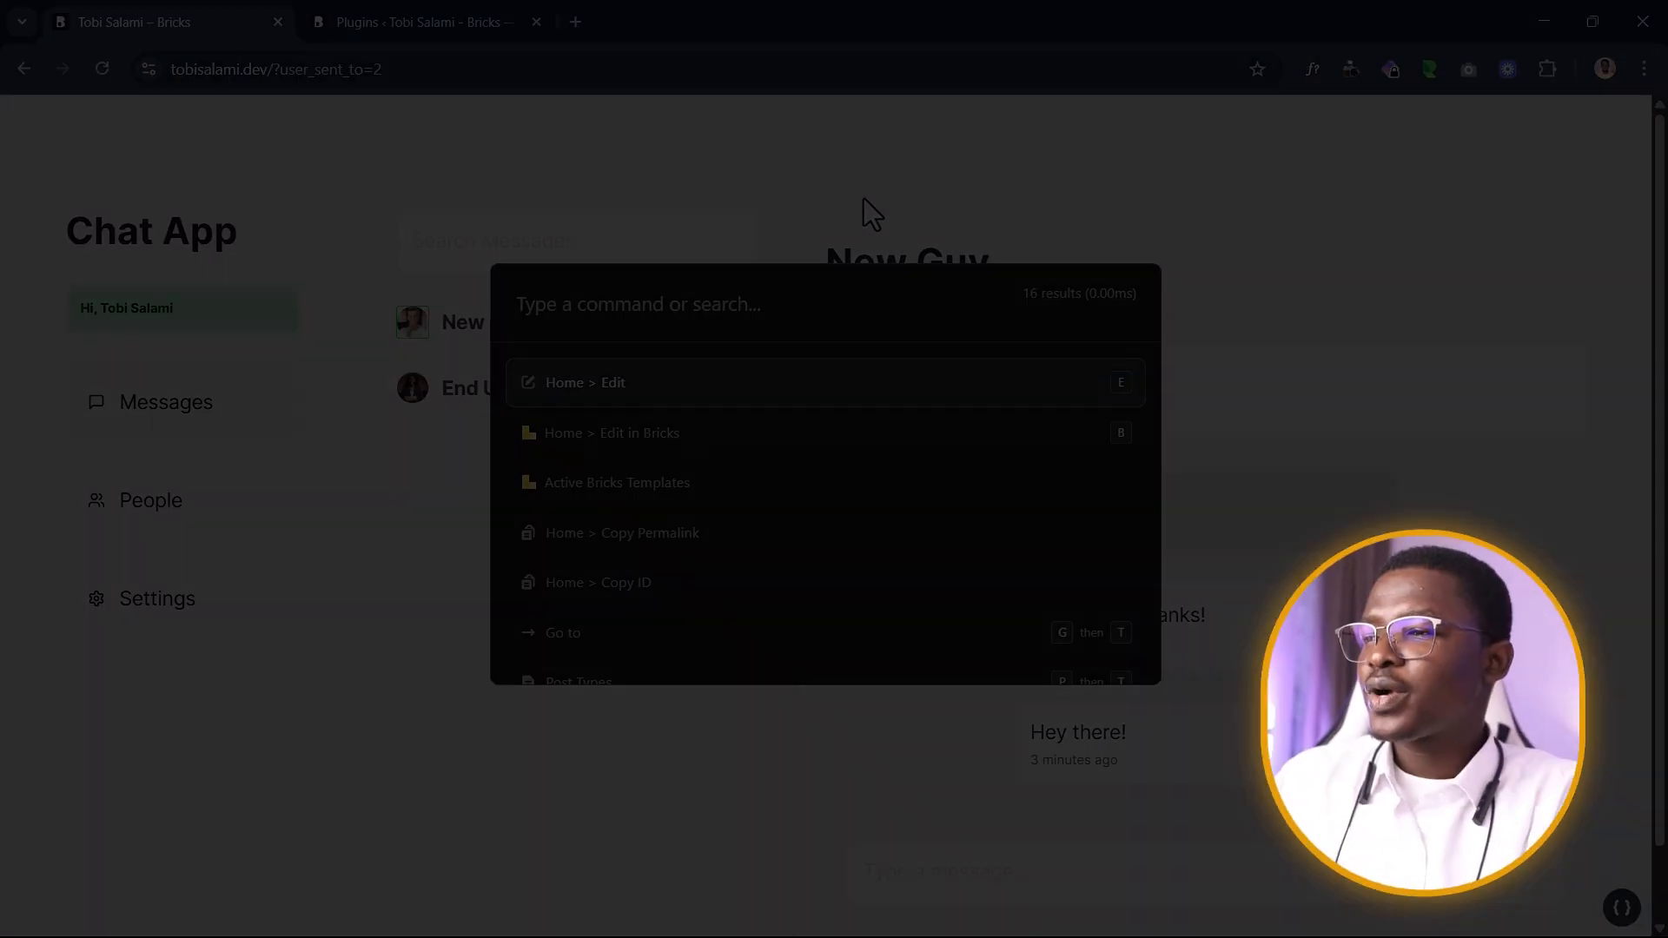
{"action": "key", "text": "Down"}
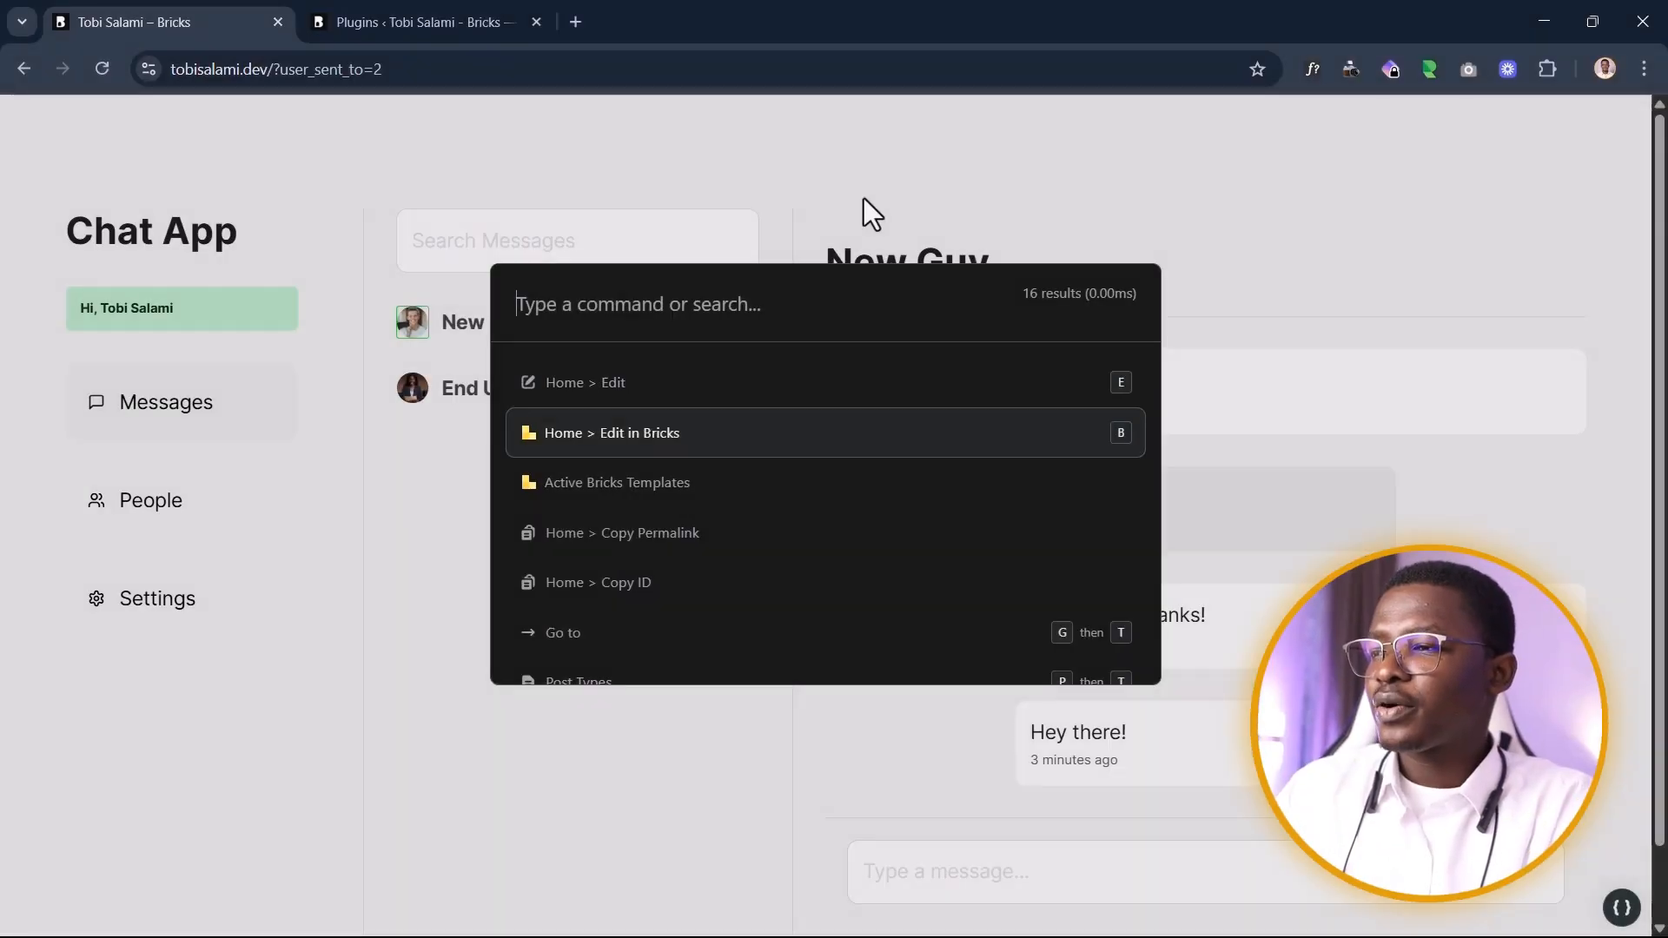
{"action": "key", "text": "Return"}
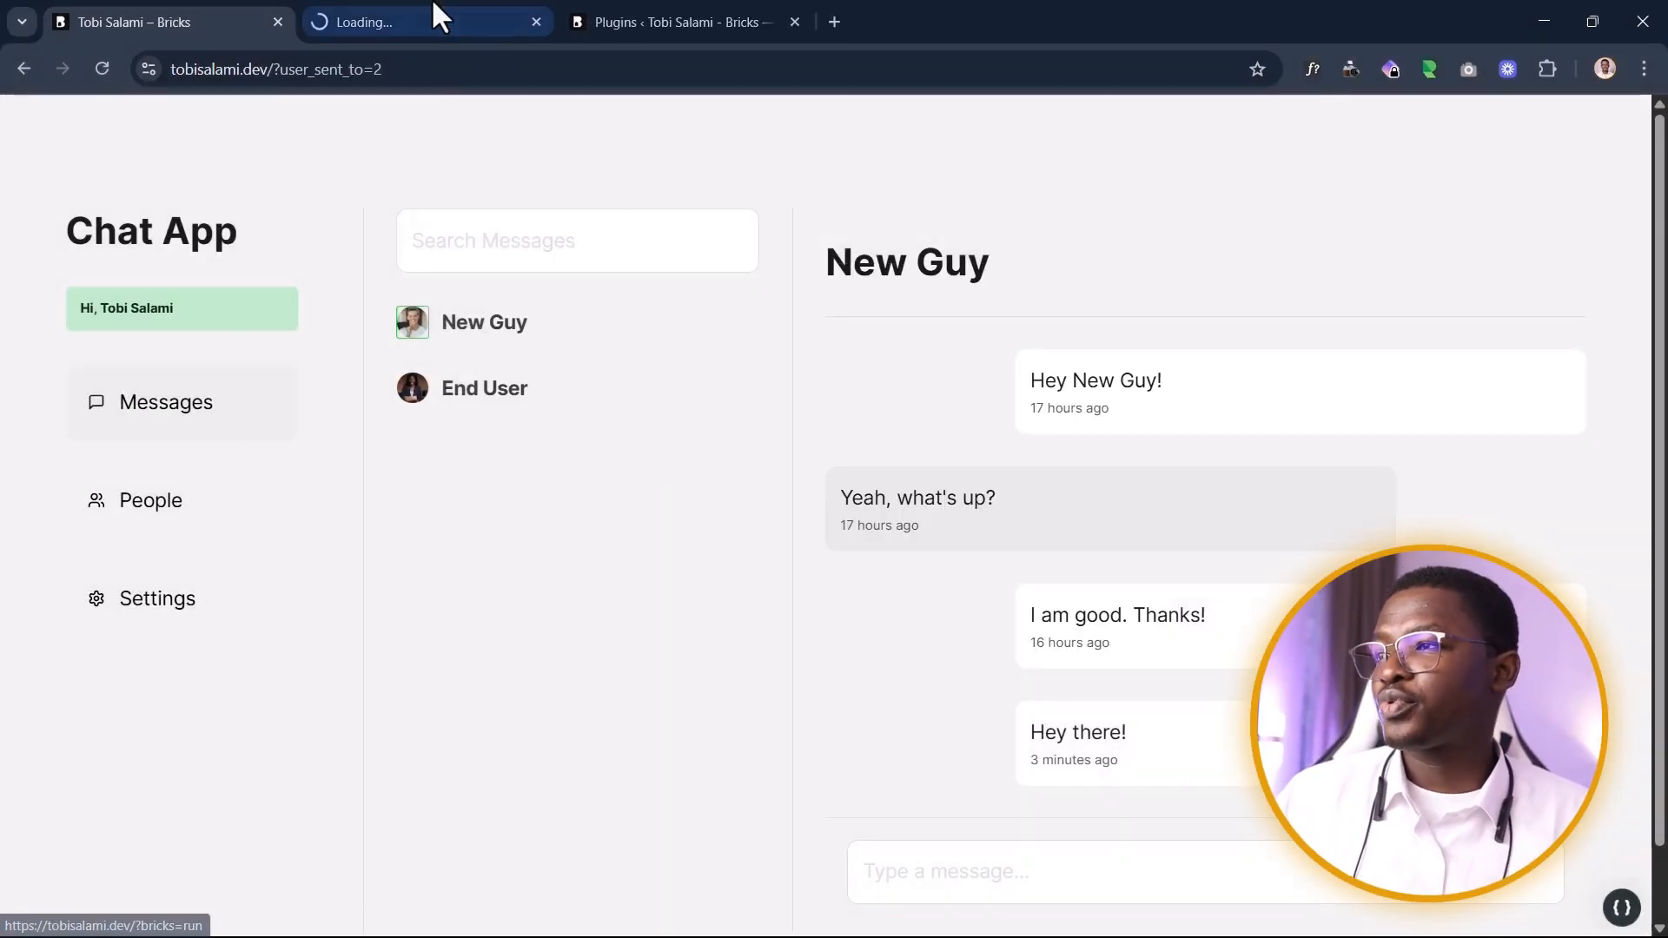
{"action": "left_click", "coordinate": [432, 17]}
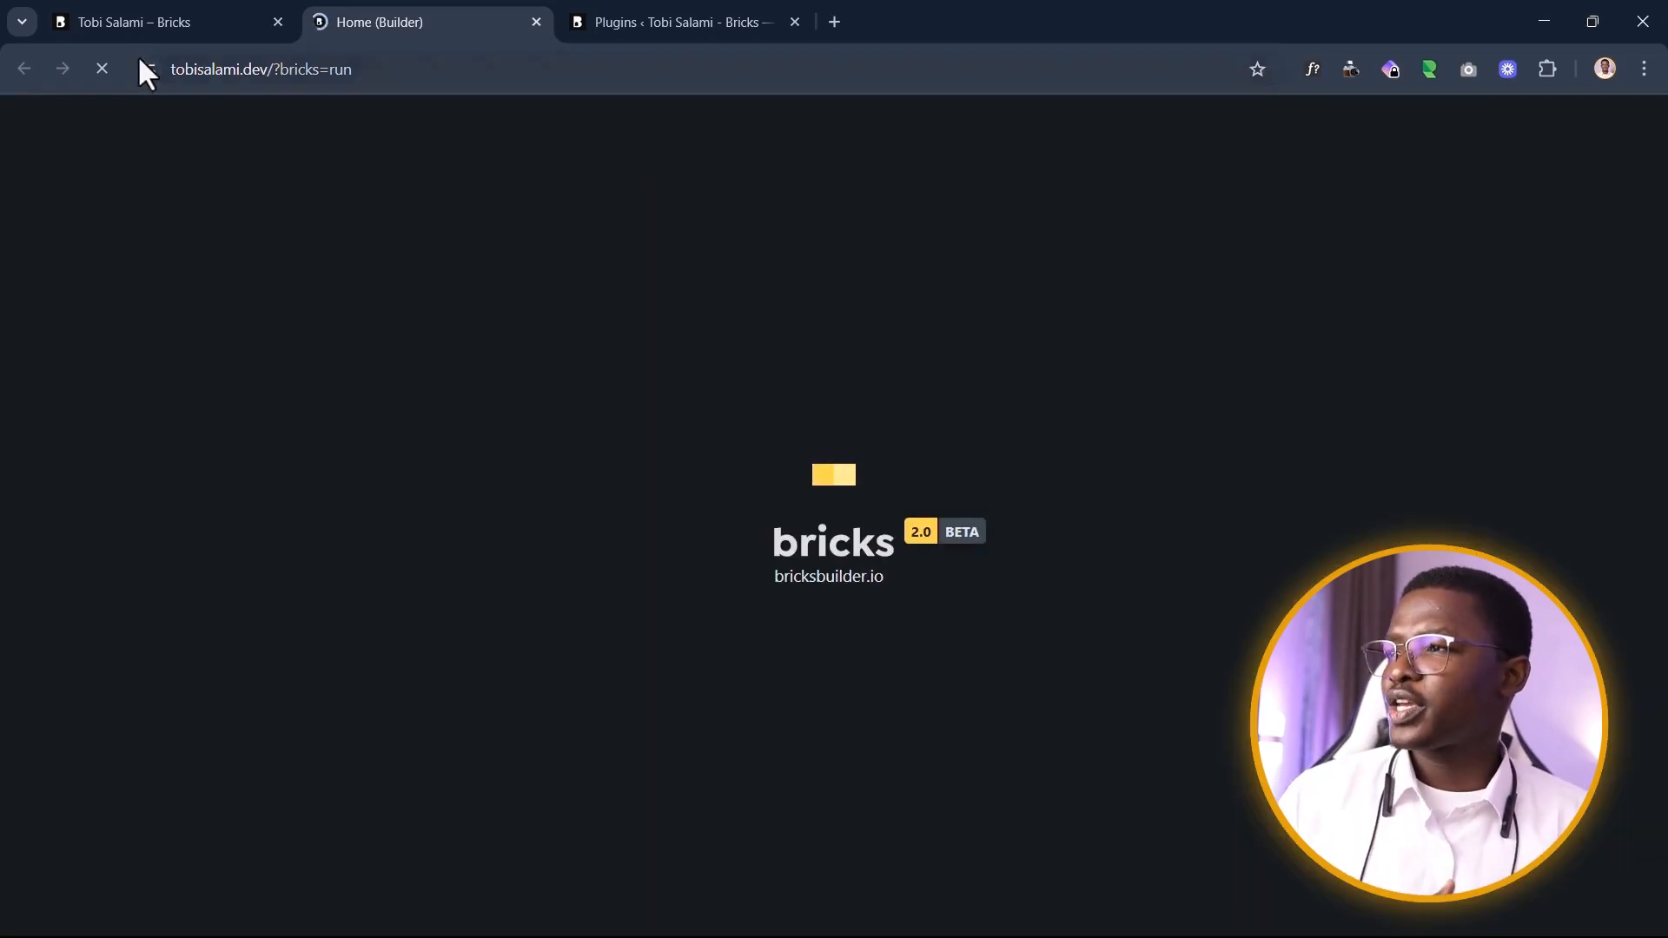
{"action": "left_click", "coordinate": [141, 17]}
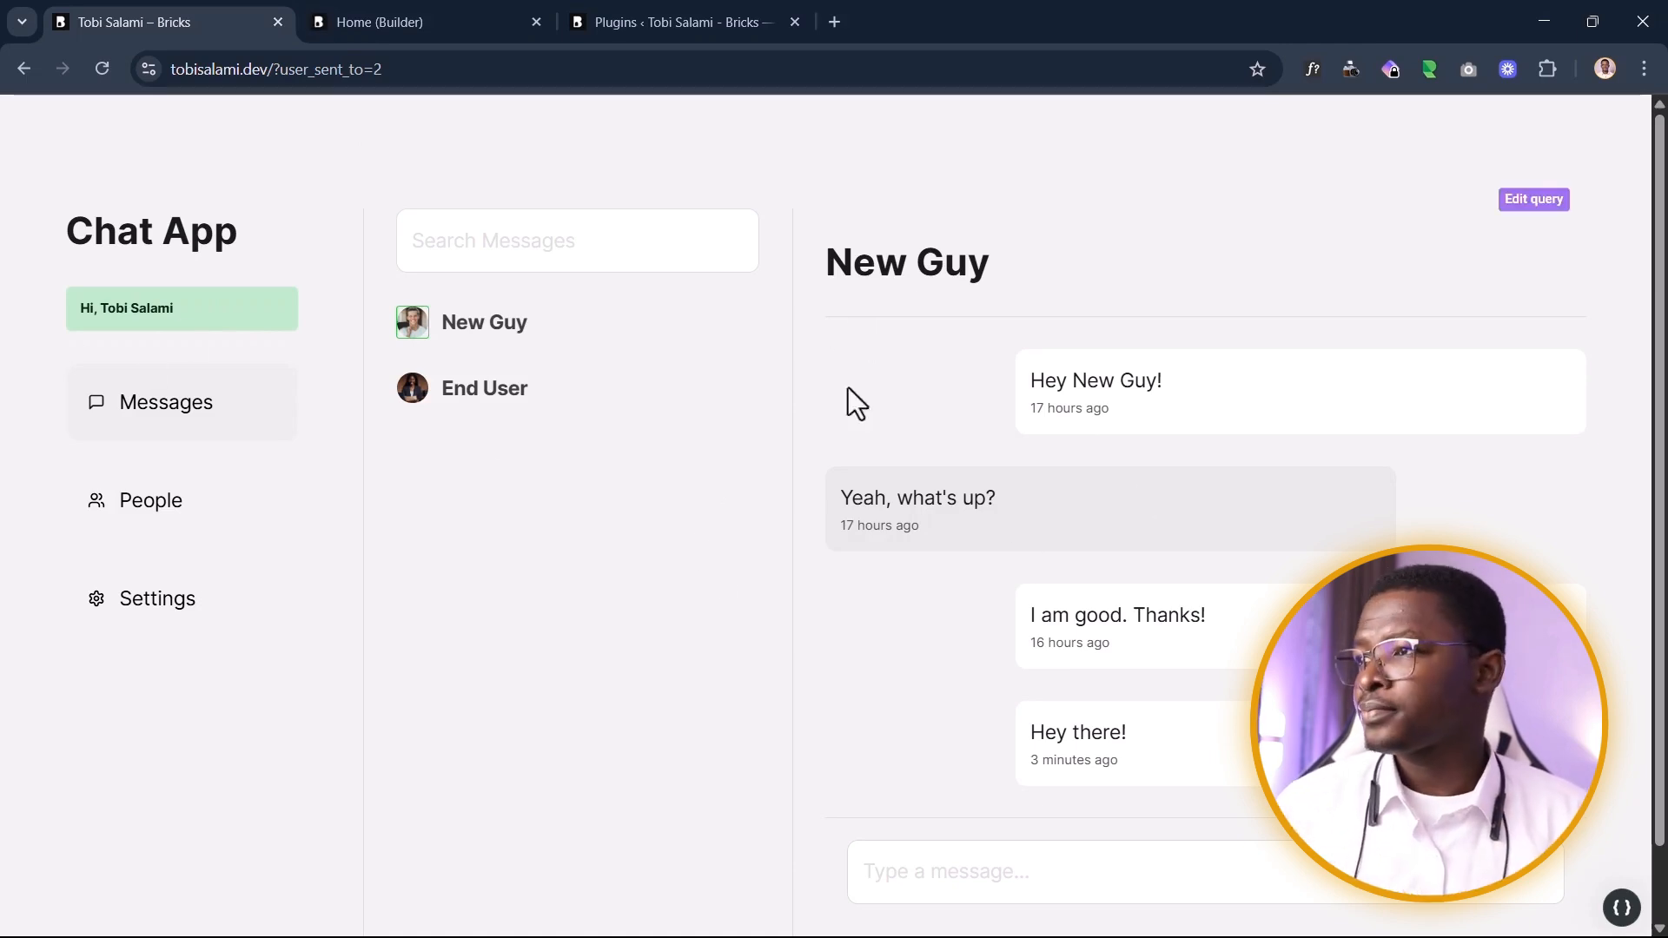
{"action": "left_click", "coordinate": [308, 16]}
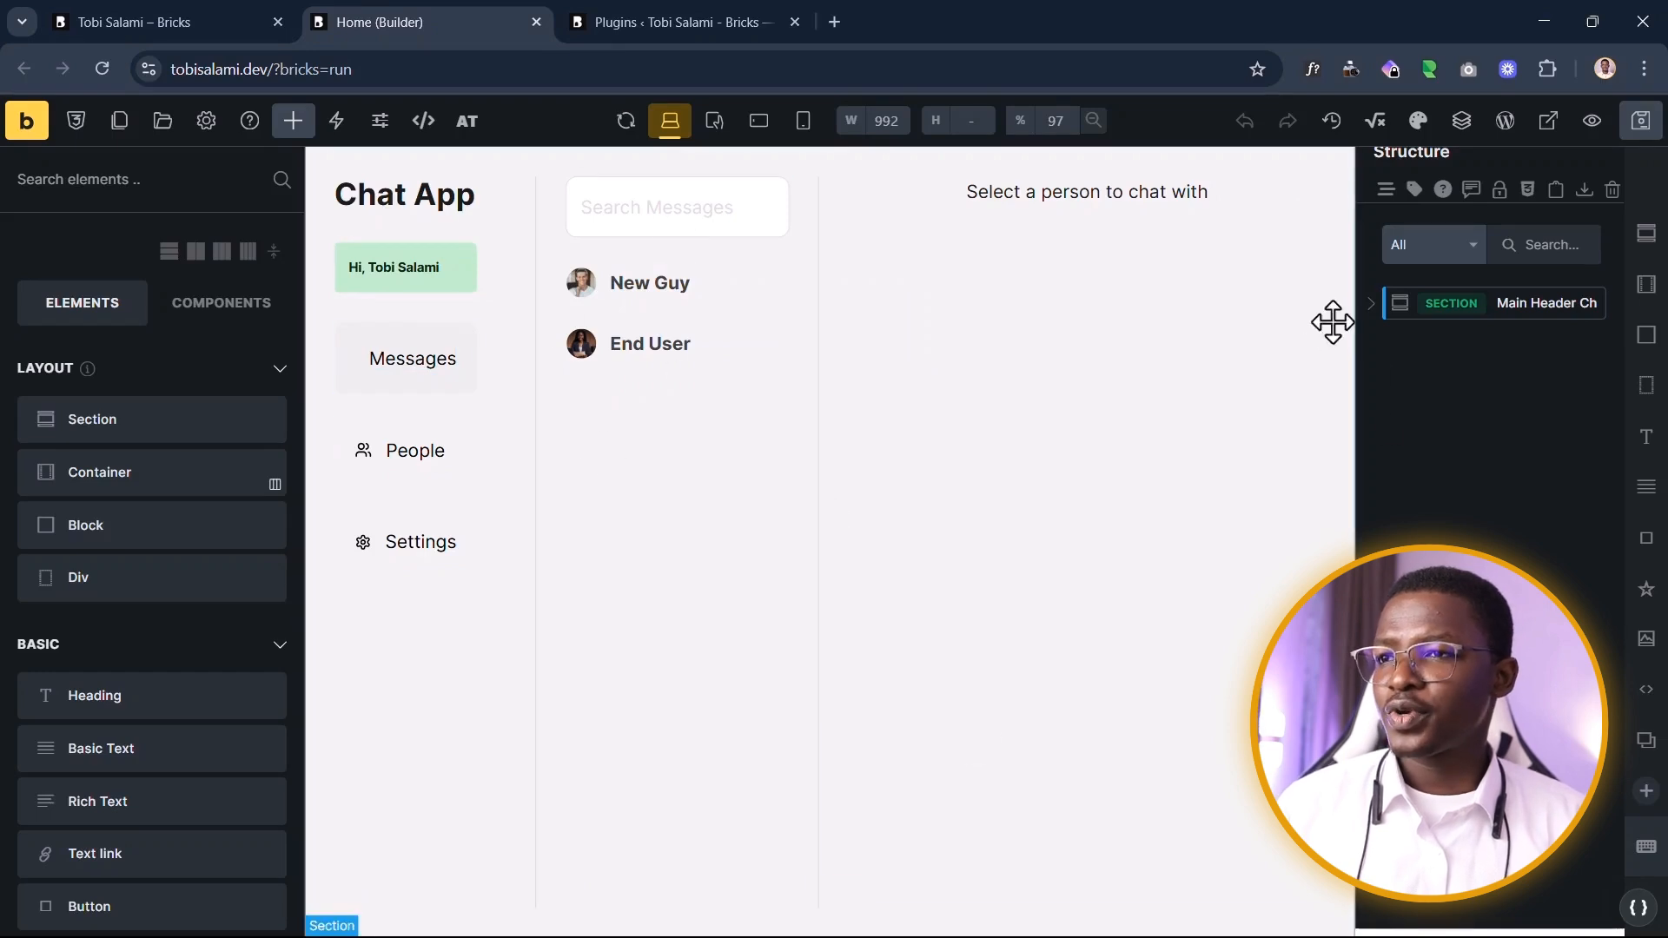
Step: Inspect the page structure from the Main Header Chat section and Chat Container down to the Visual Filter and Listing Grid elements
{"action": "left_click", "coordinate": [1460, 302]}
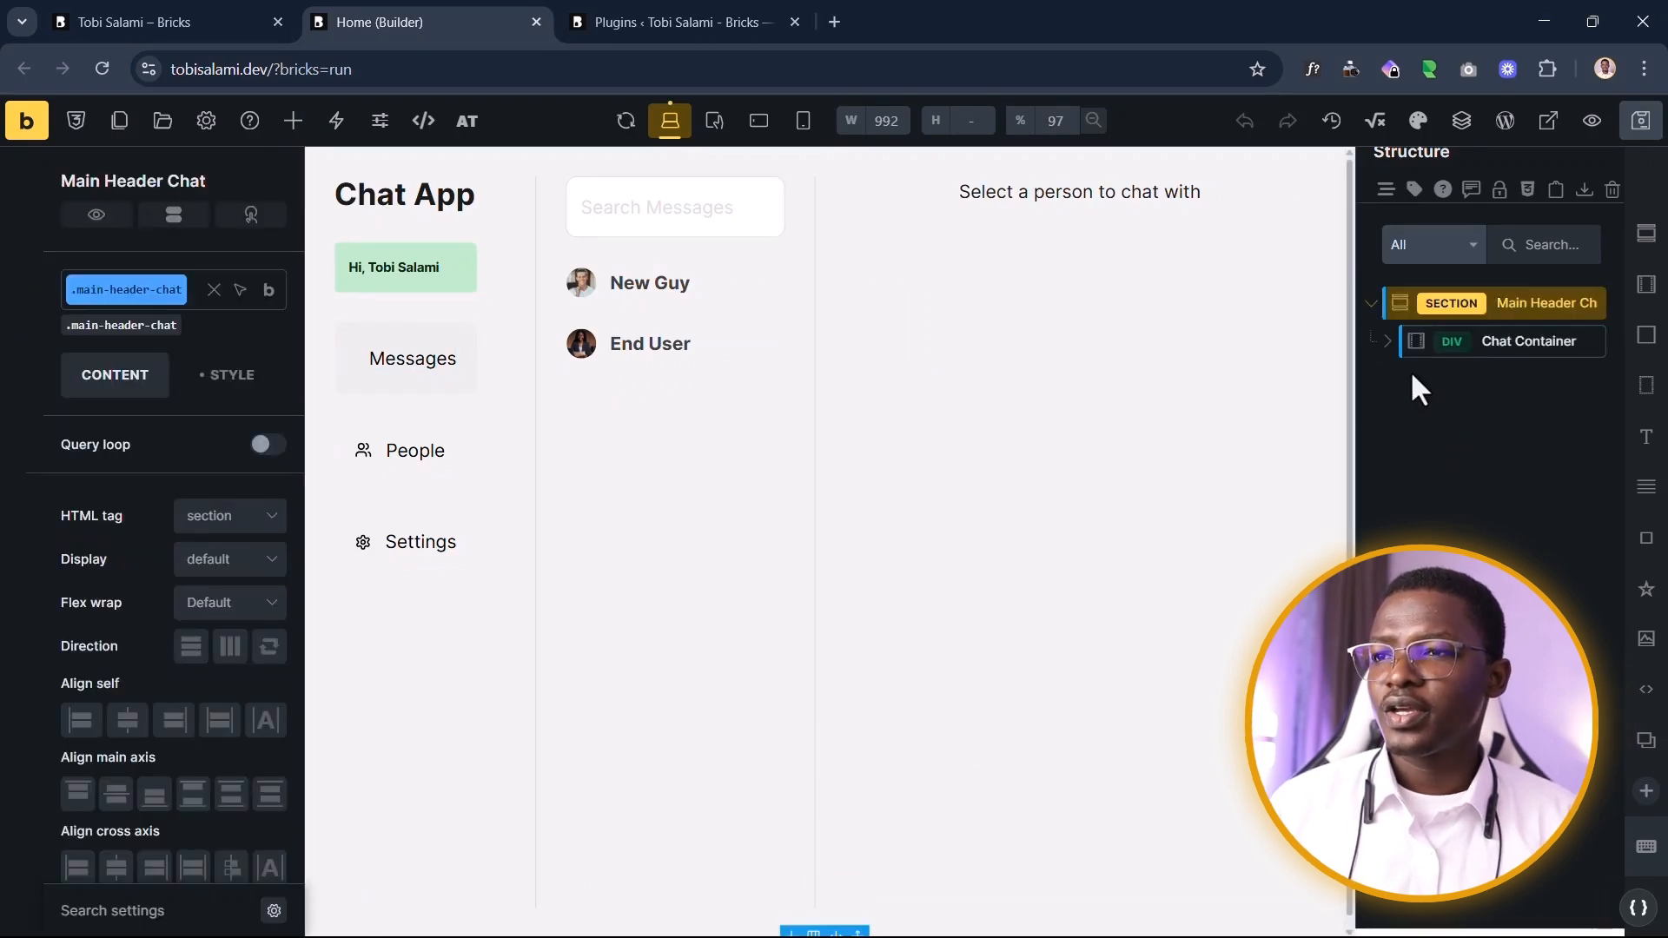
{"action": "left_click", "coordinate": [1399, 341]}
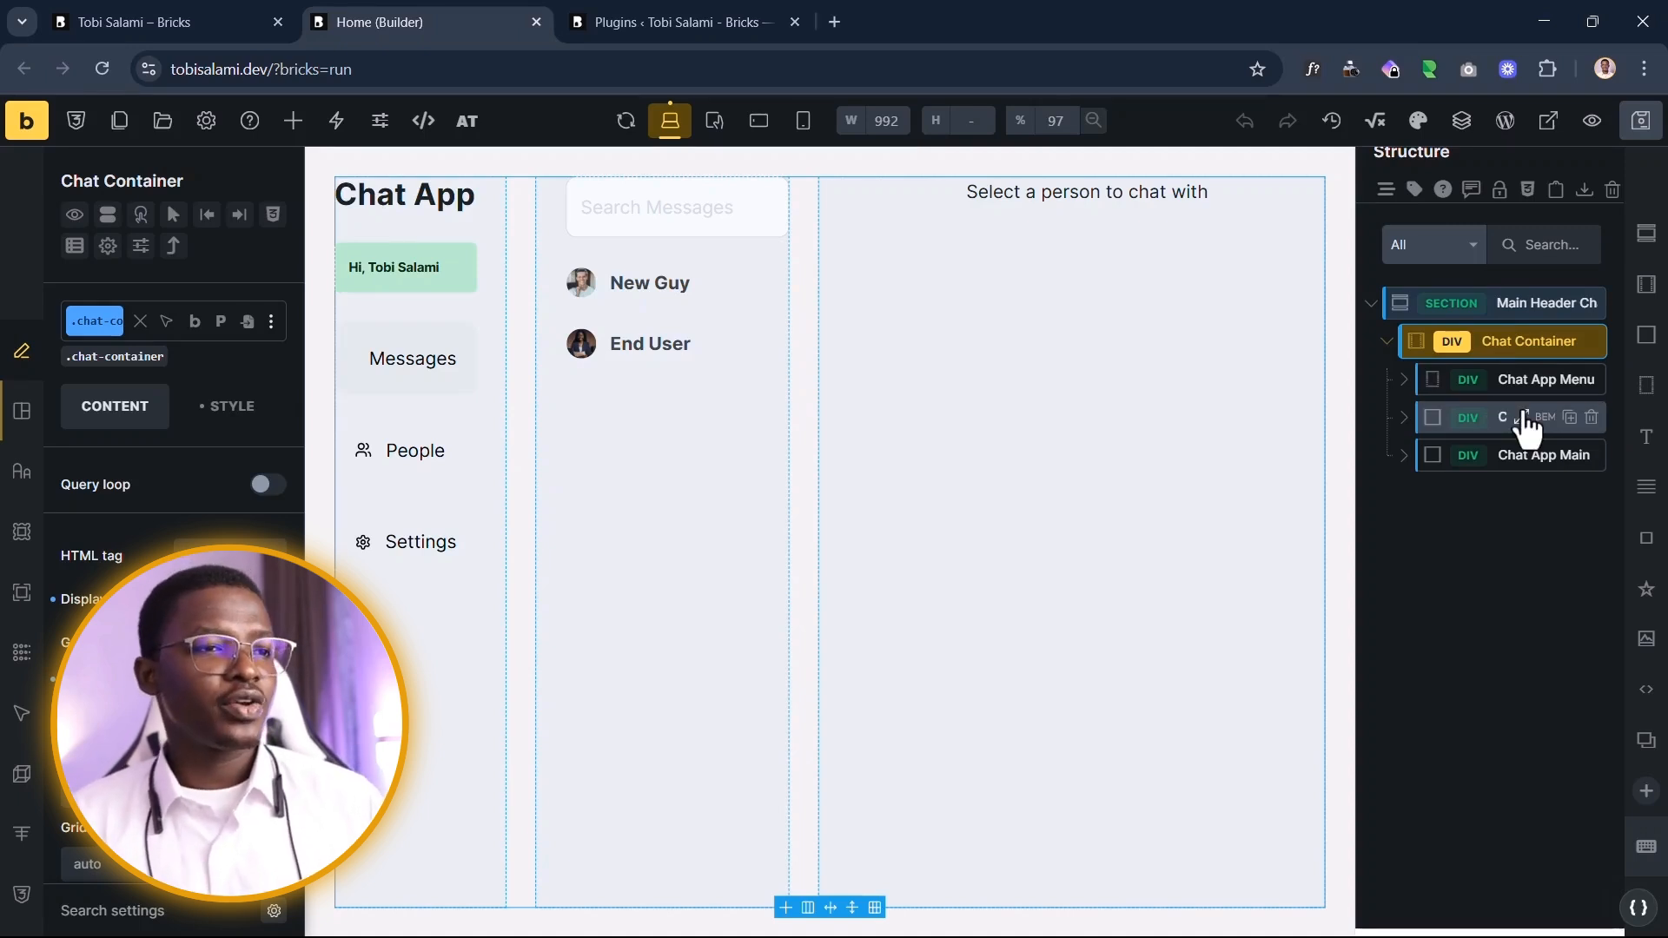
{"action": "left_click", "coordinate": [720, 313]}
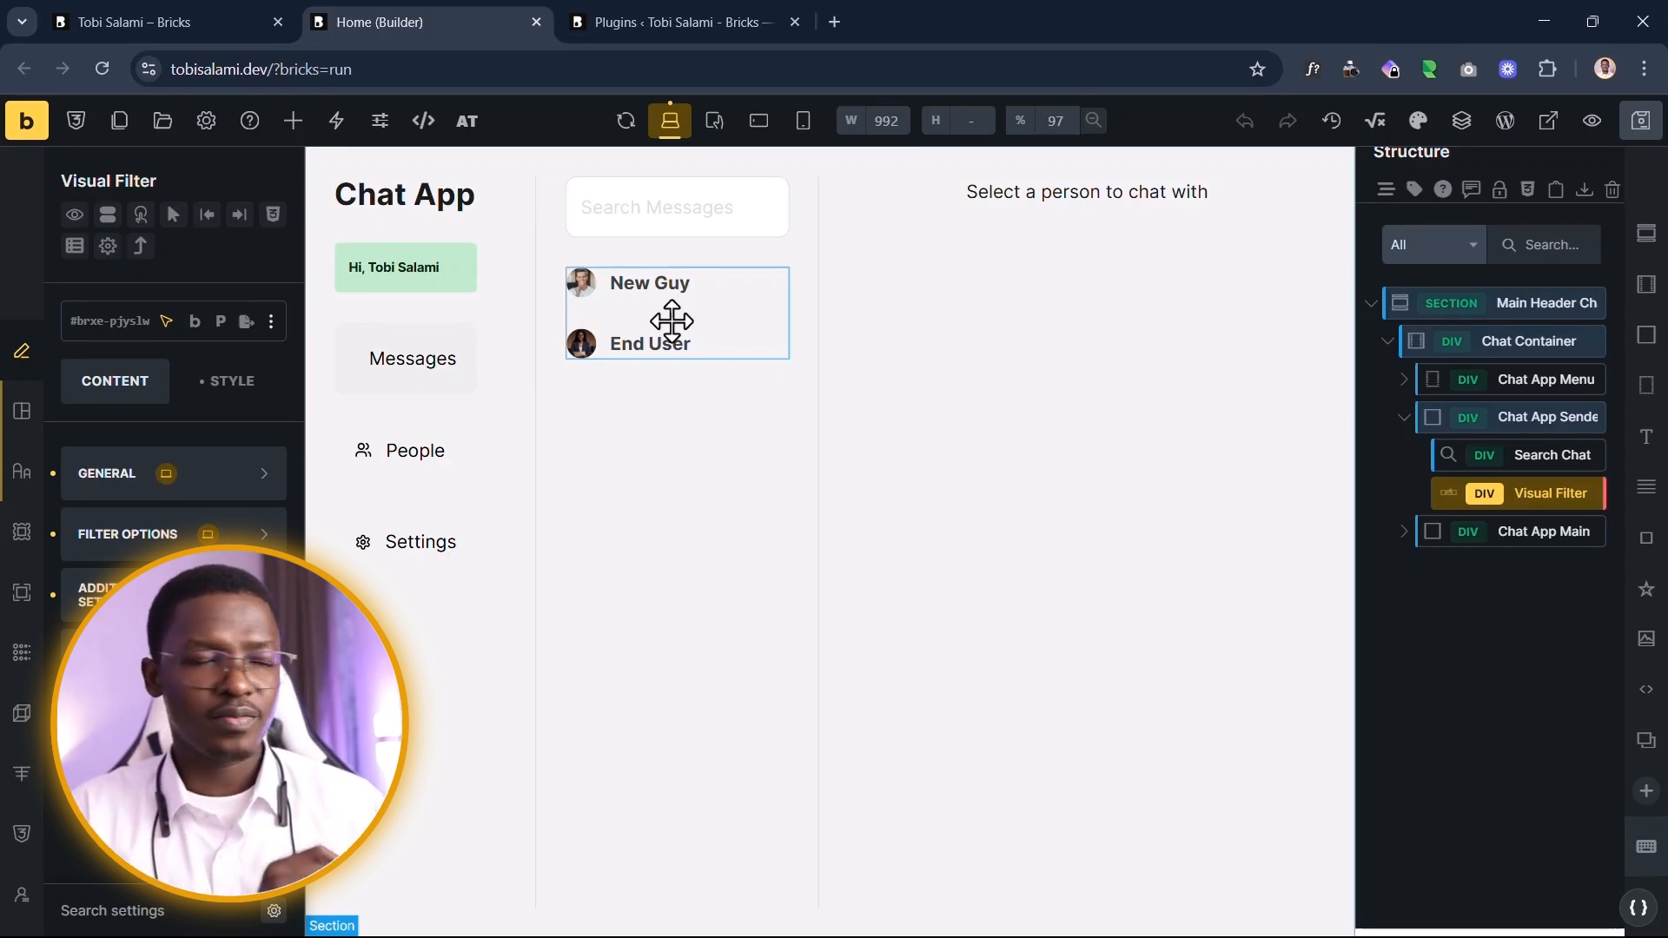
{"action": "left_click", "coordinate": [878, 275]}
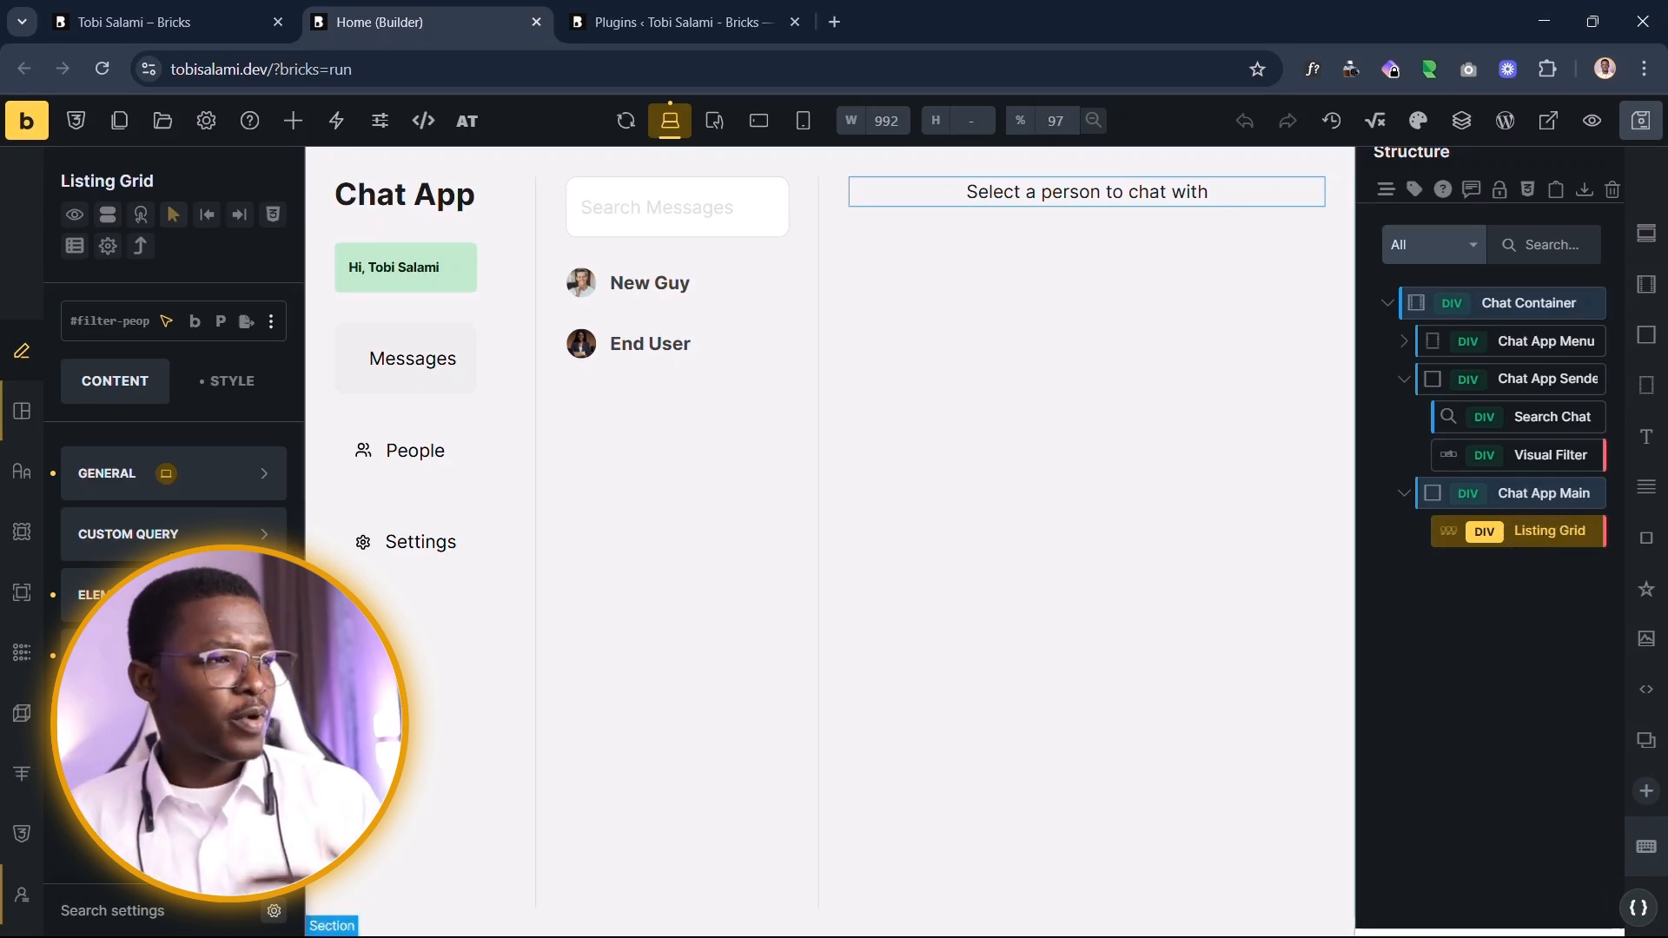
Step: Inspect the greeting heading under the Chat App title and its {wp_user_display_name} dynamic tag
{"action": "left_click", "coordinate": [468, 266]}
{"action": "left_click_drag", "start_coordinate": [74, 573], "coordinate": [242, 581]}
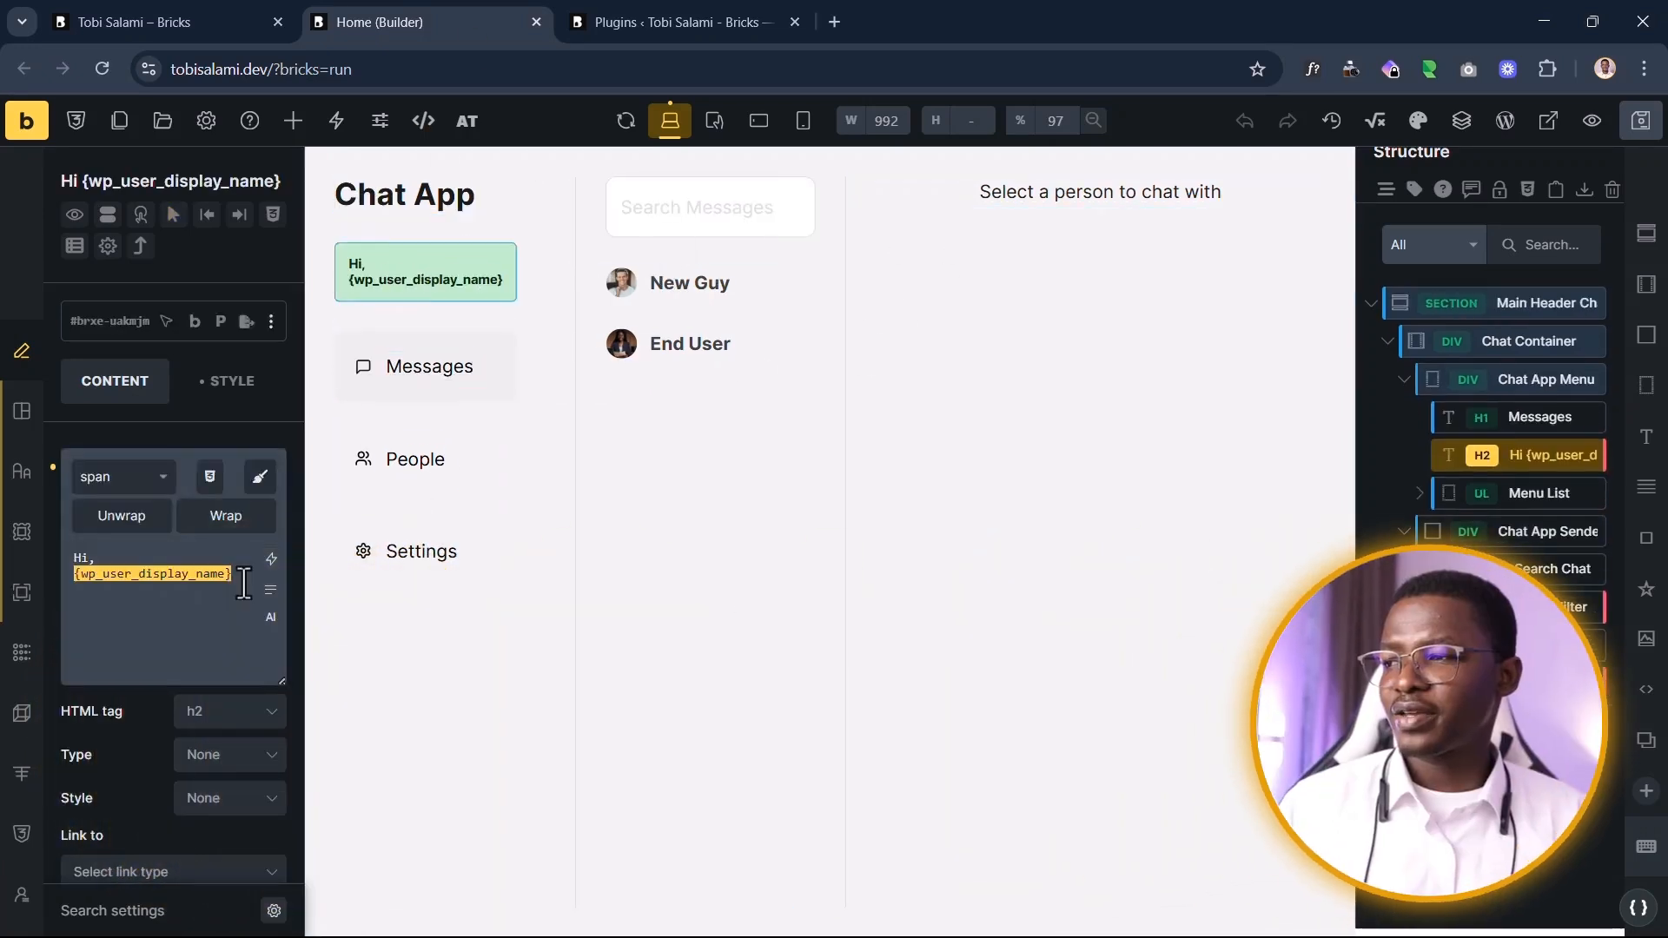
{"action": "left_click", "coordinate": [304, 637]}
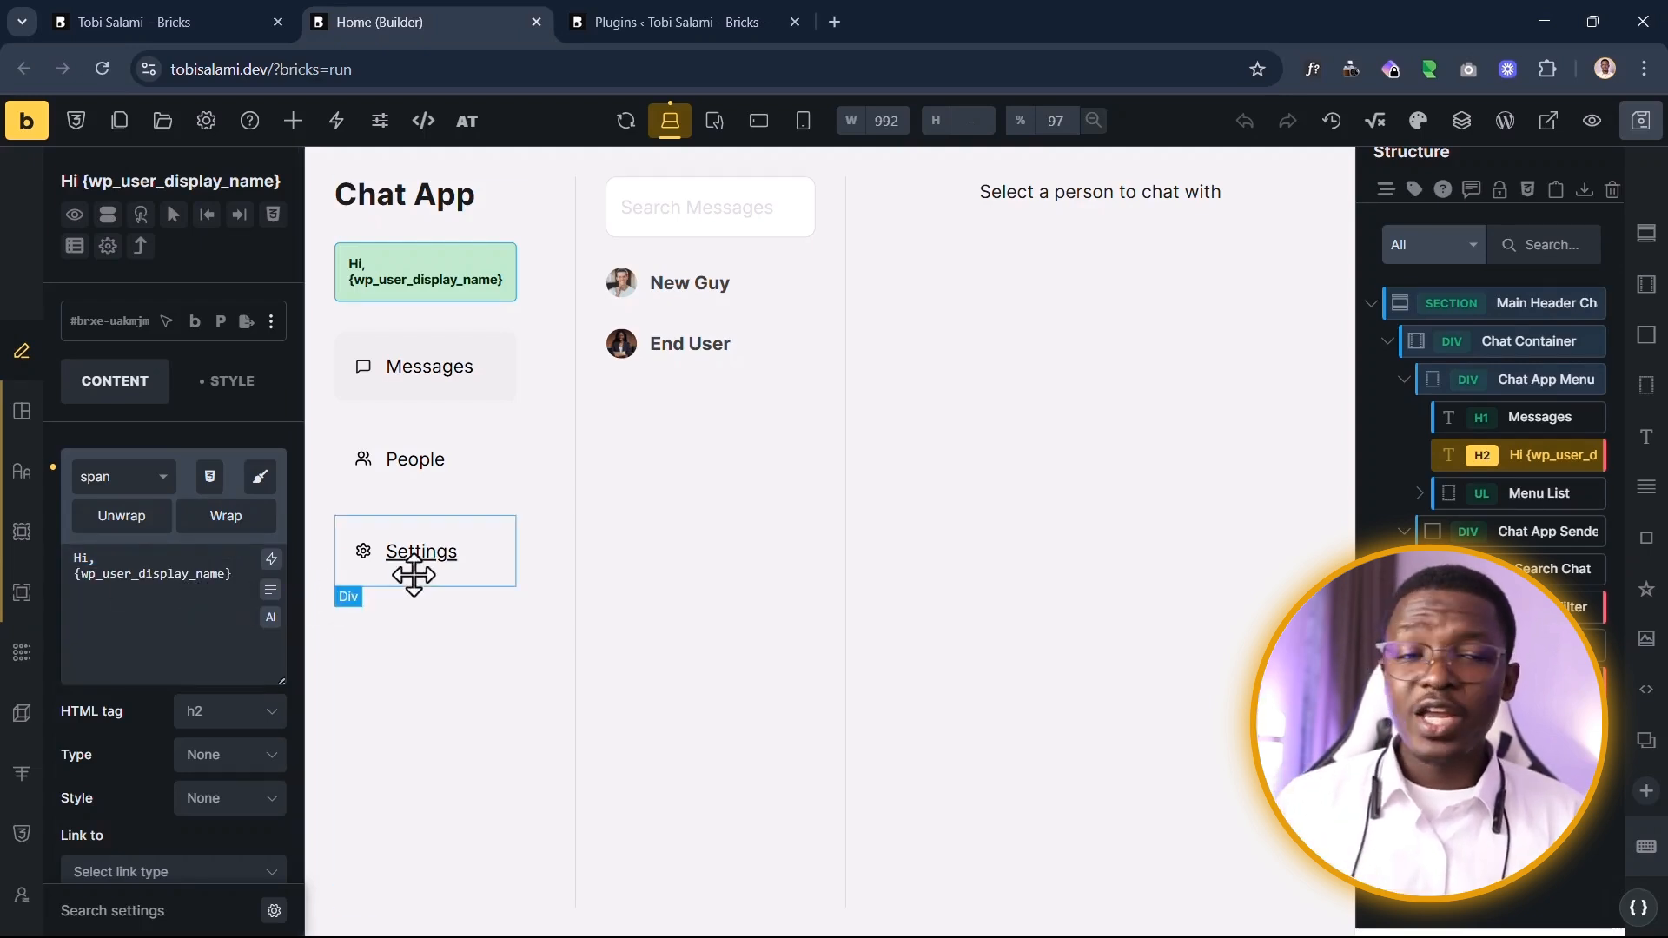
Step: Compare the Visual Filter and Listing Grid elements in the builder with the New Guy conversation on the live chat page
{"action": "left_click", "coordinate": [773, 330]}
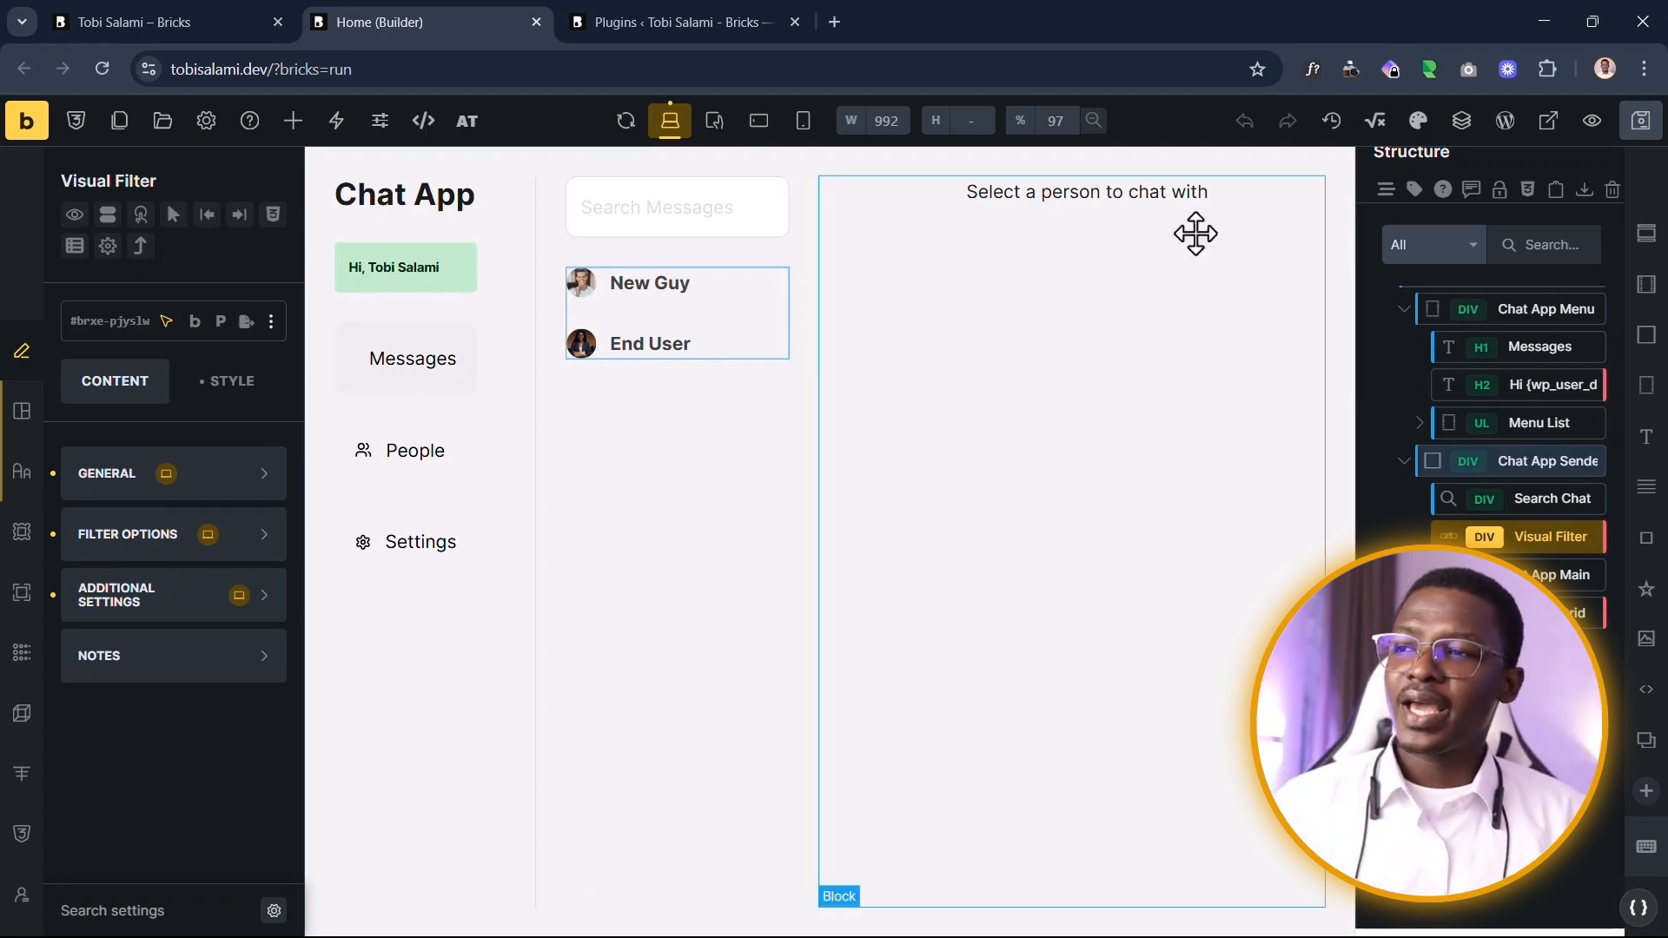
{"action": "left_click", "coordinate": [1092, 451]}
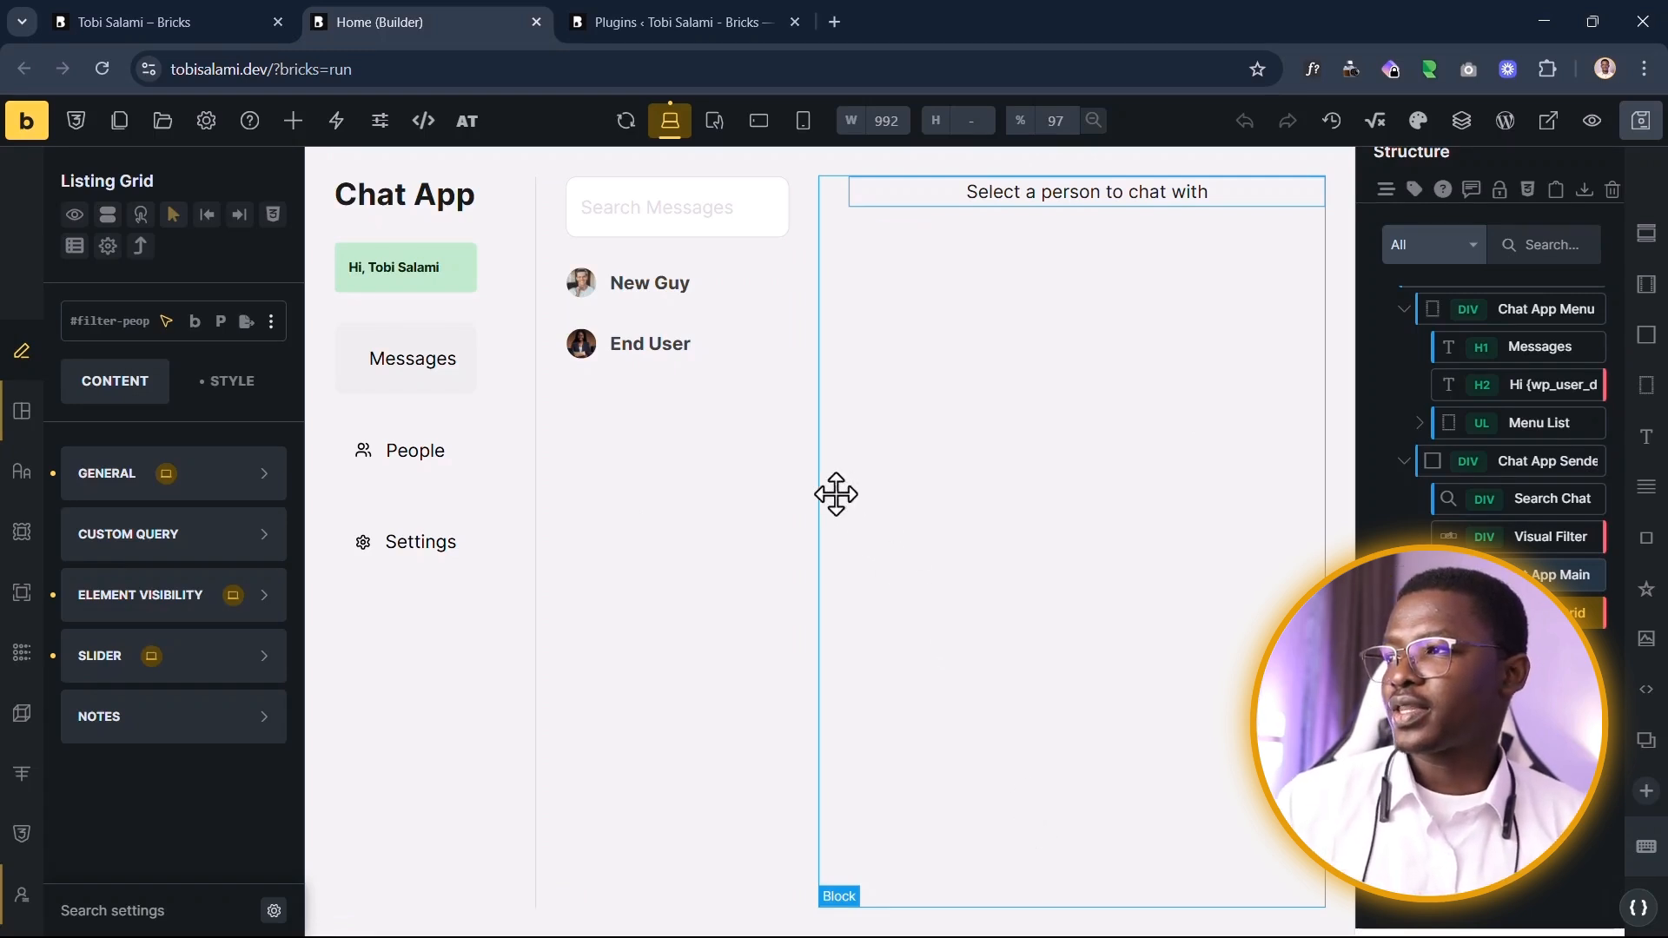
{"action": "left_click", "coordinate": [658, 308]}
{"action": "left_click", "coordinate": [209, 20]}
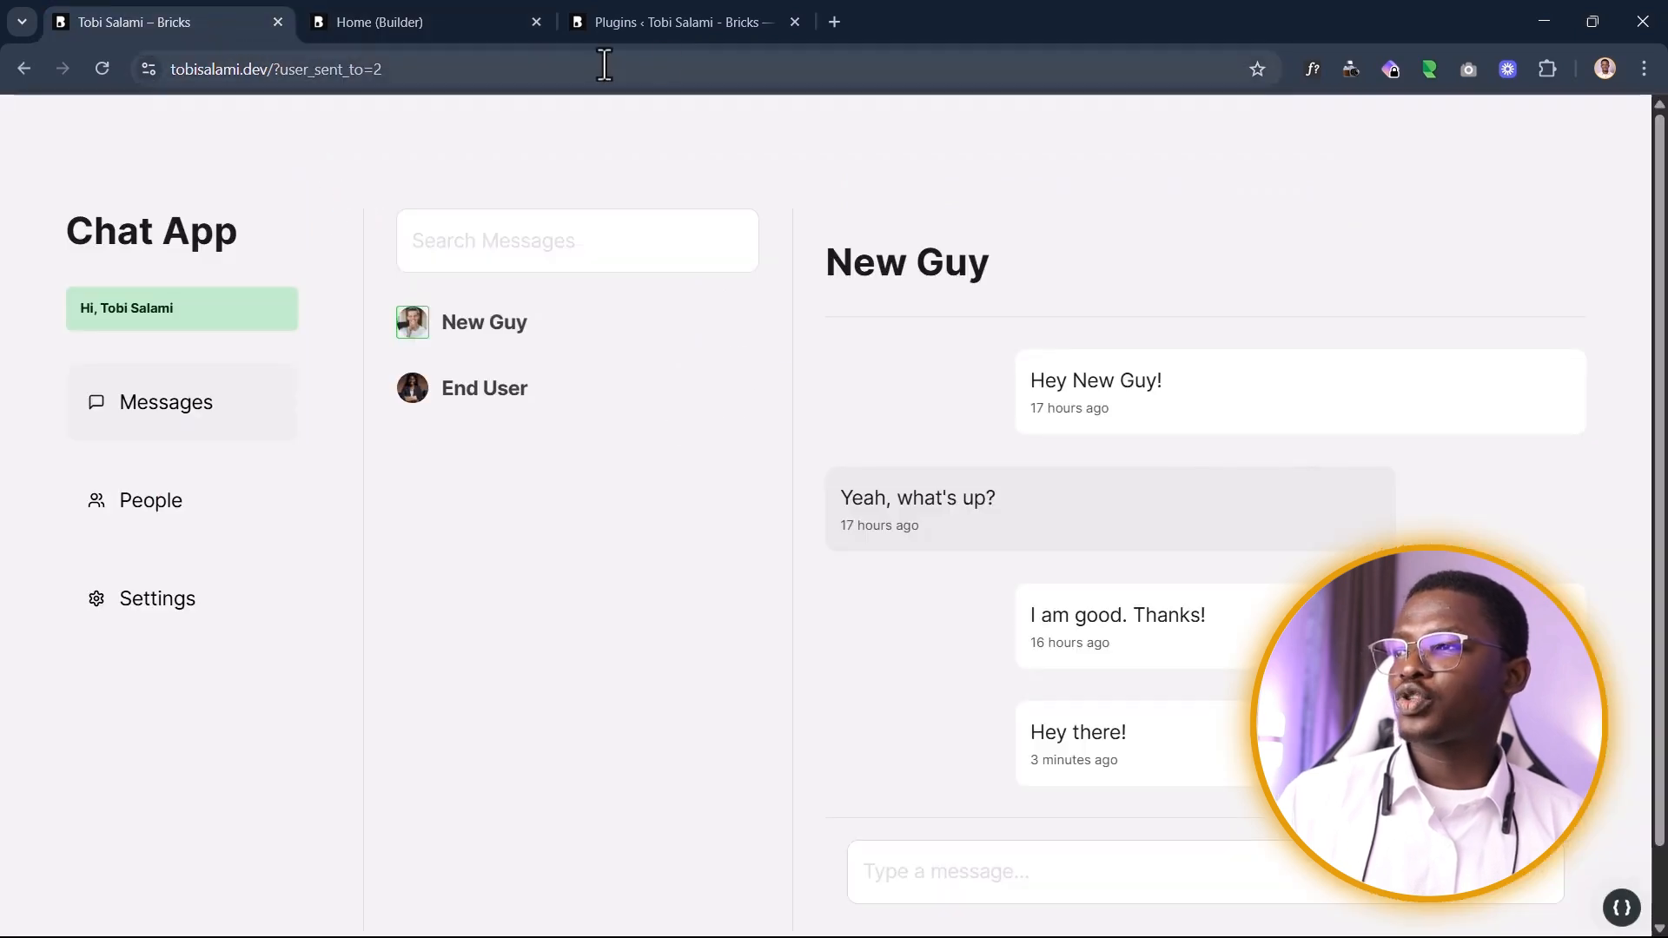
{"action": "left_click", "coordinate": [379, 26]}
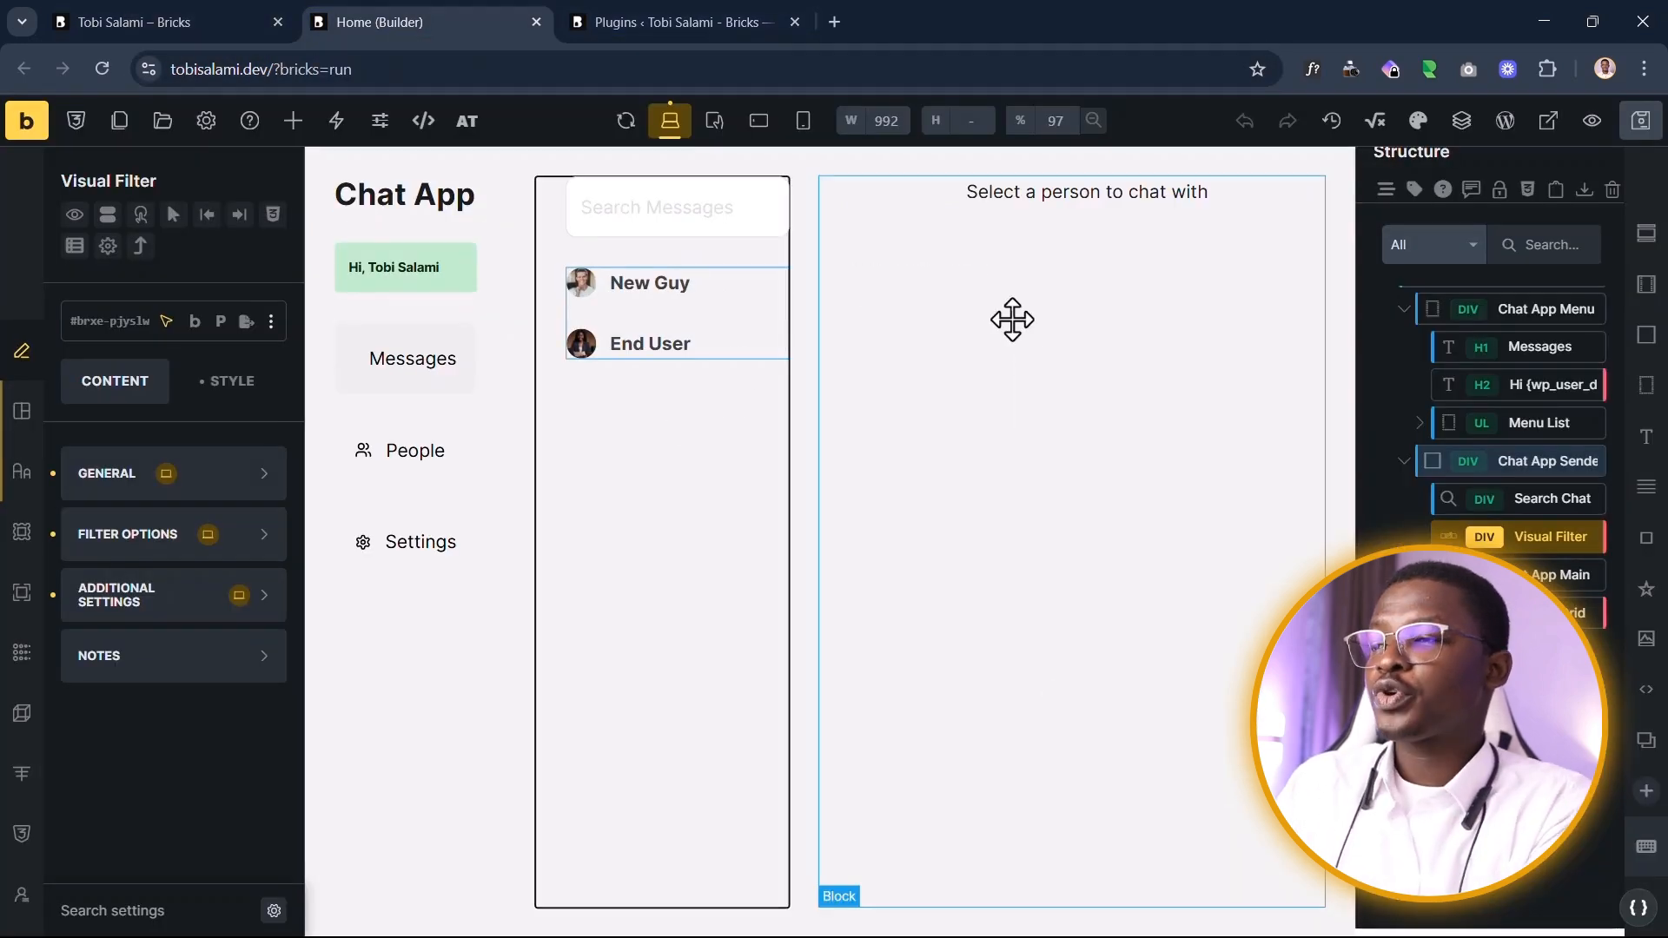
Step: Find the WordPress Dashboard Home page with a "dash" command search and open it in a new tab
{"action": "key", "text": "ctrl+k"}
{"action": "type", "text": "dash"}
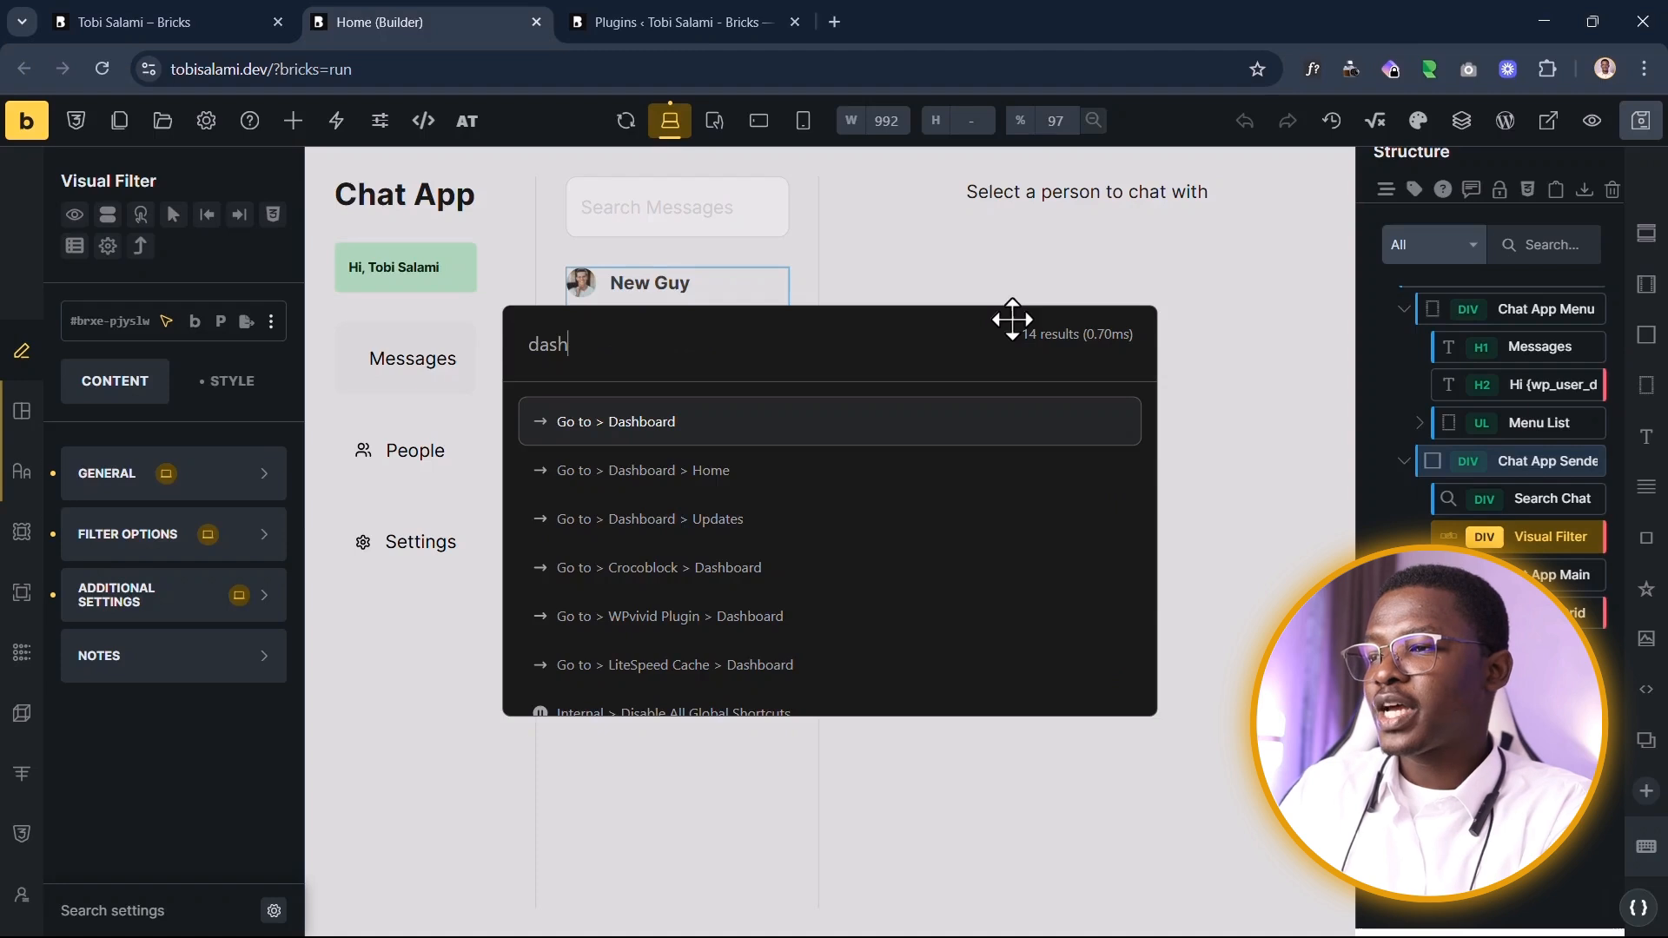
{"action": "left_click", "coordinate": [1013, 319]}
{"action": "key", "text": "Down"}
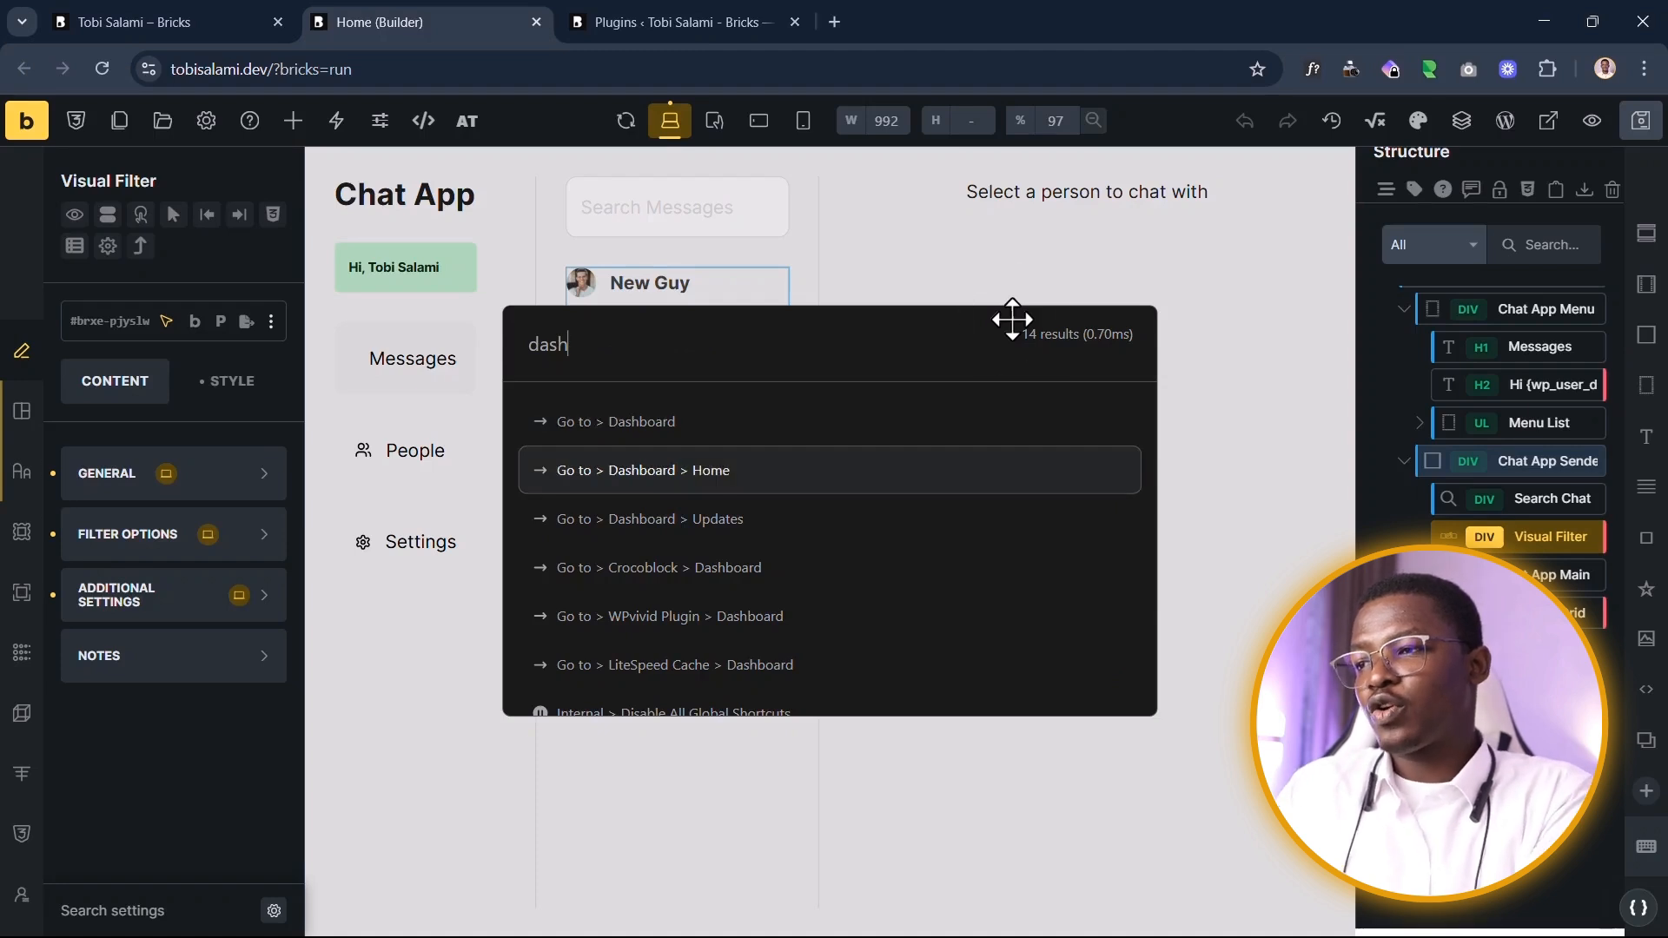
{"action": "key", "text": "Return"}
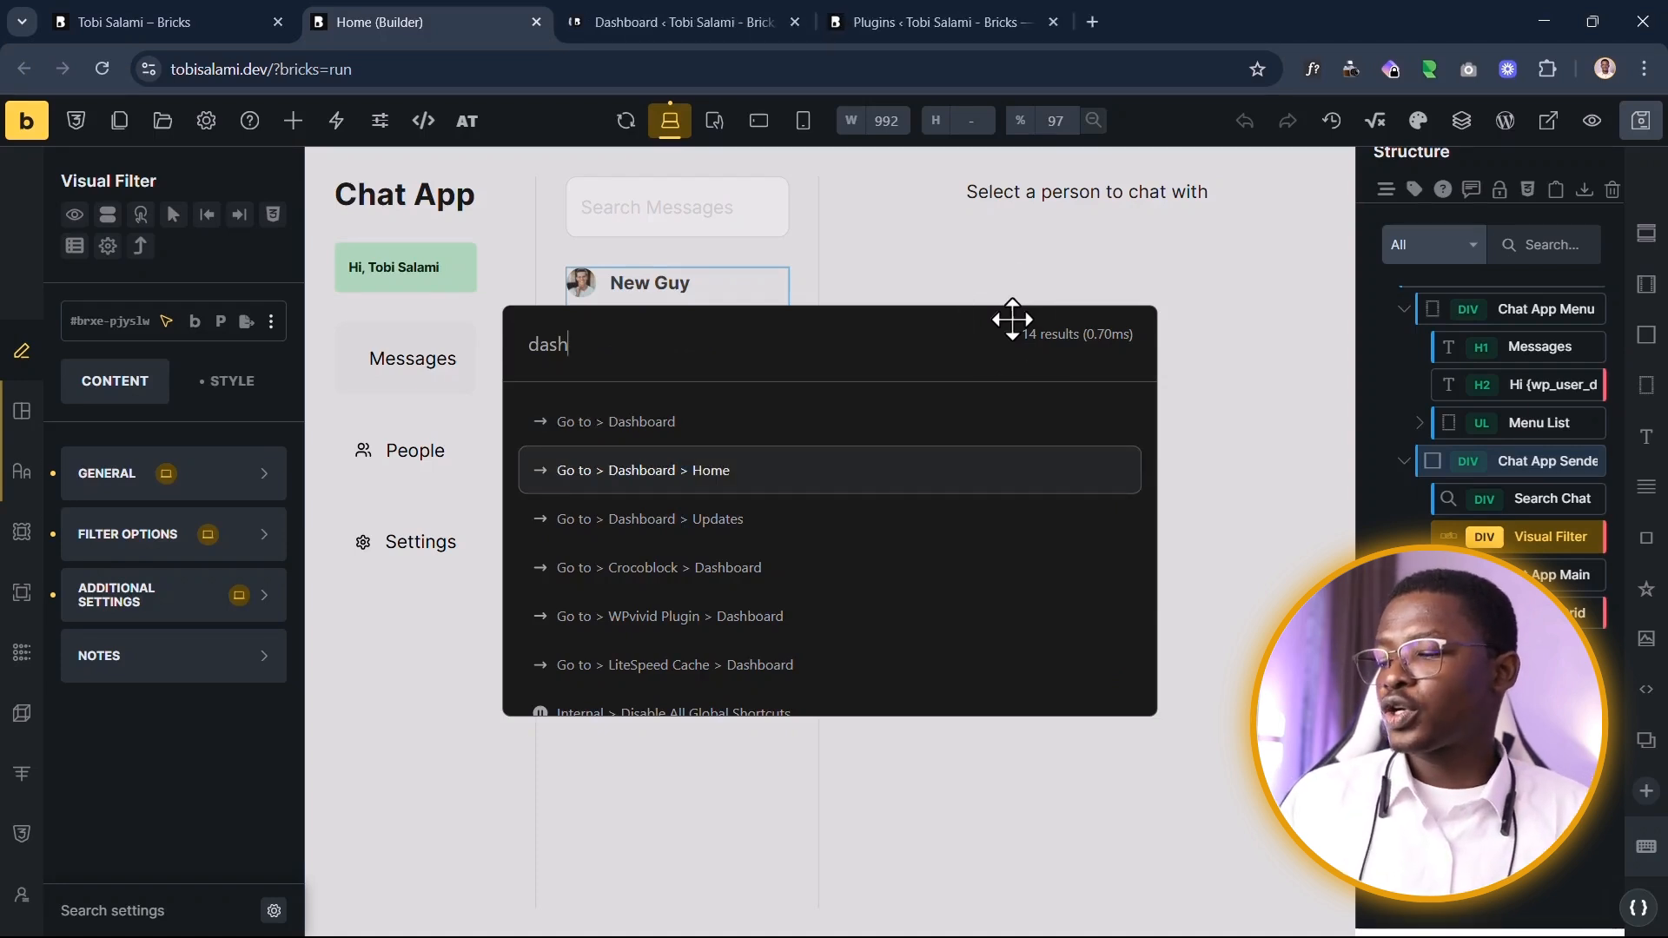
{"action": "left_click", "coordinate": [694, 9]}
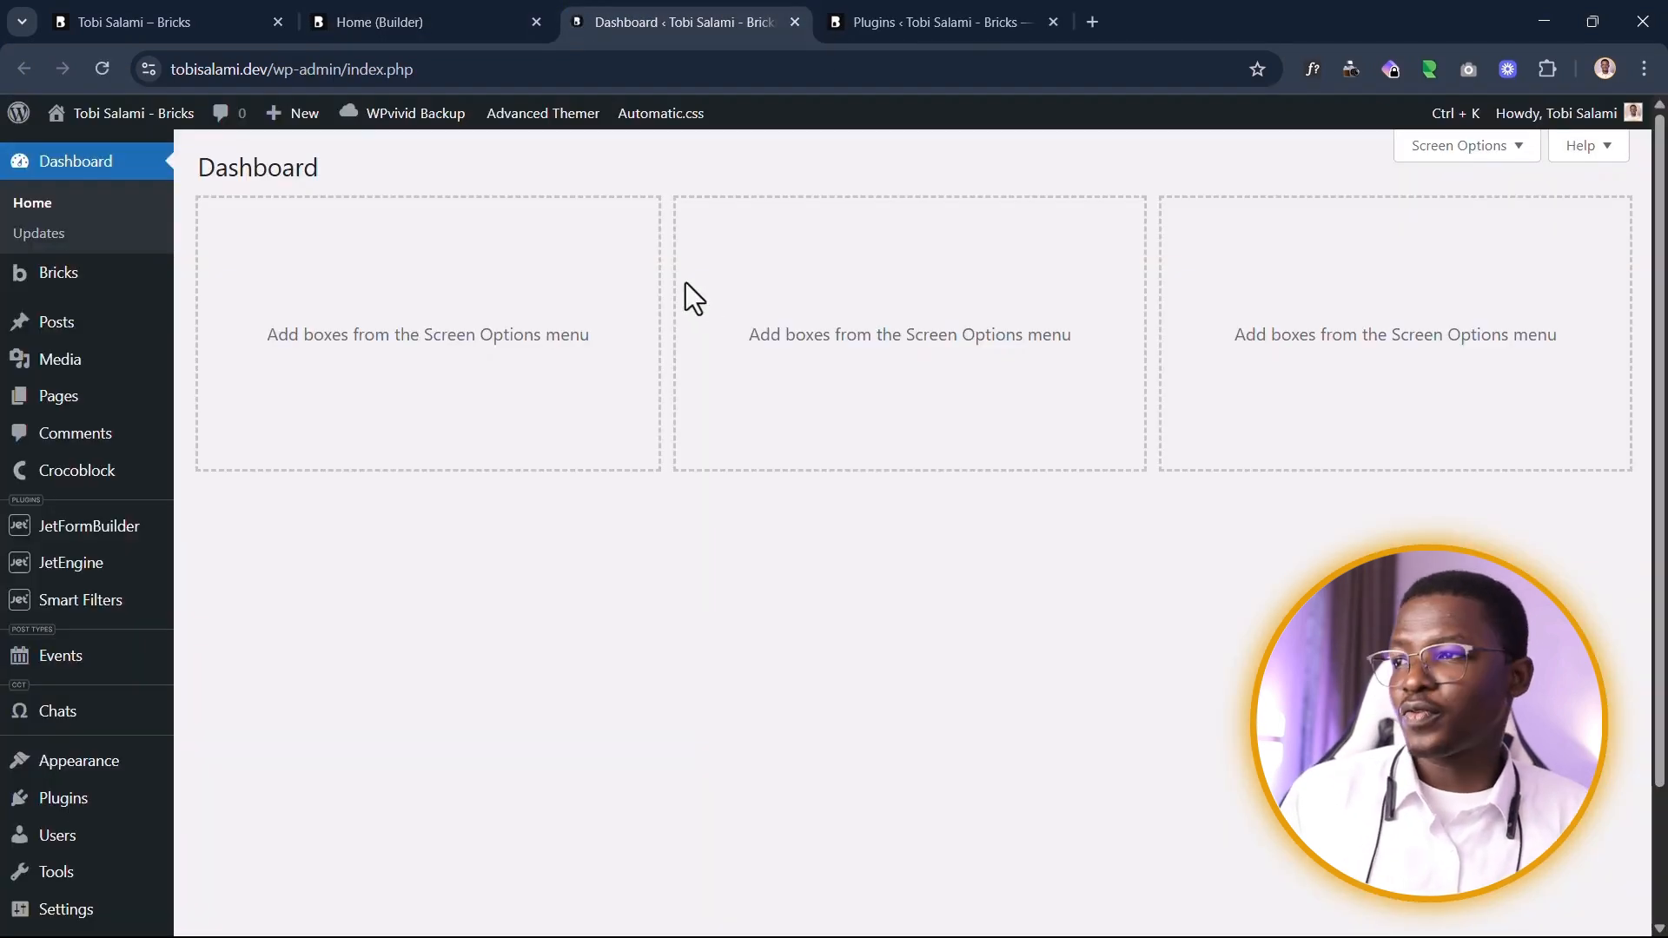
Step: Open the People Items filter from the Smart Filters list for editing
{"action": "scroll", "coordinate": [29, 696], "scroll_direction": "down", "scroll_amount": 2}
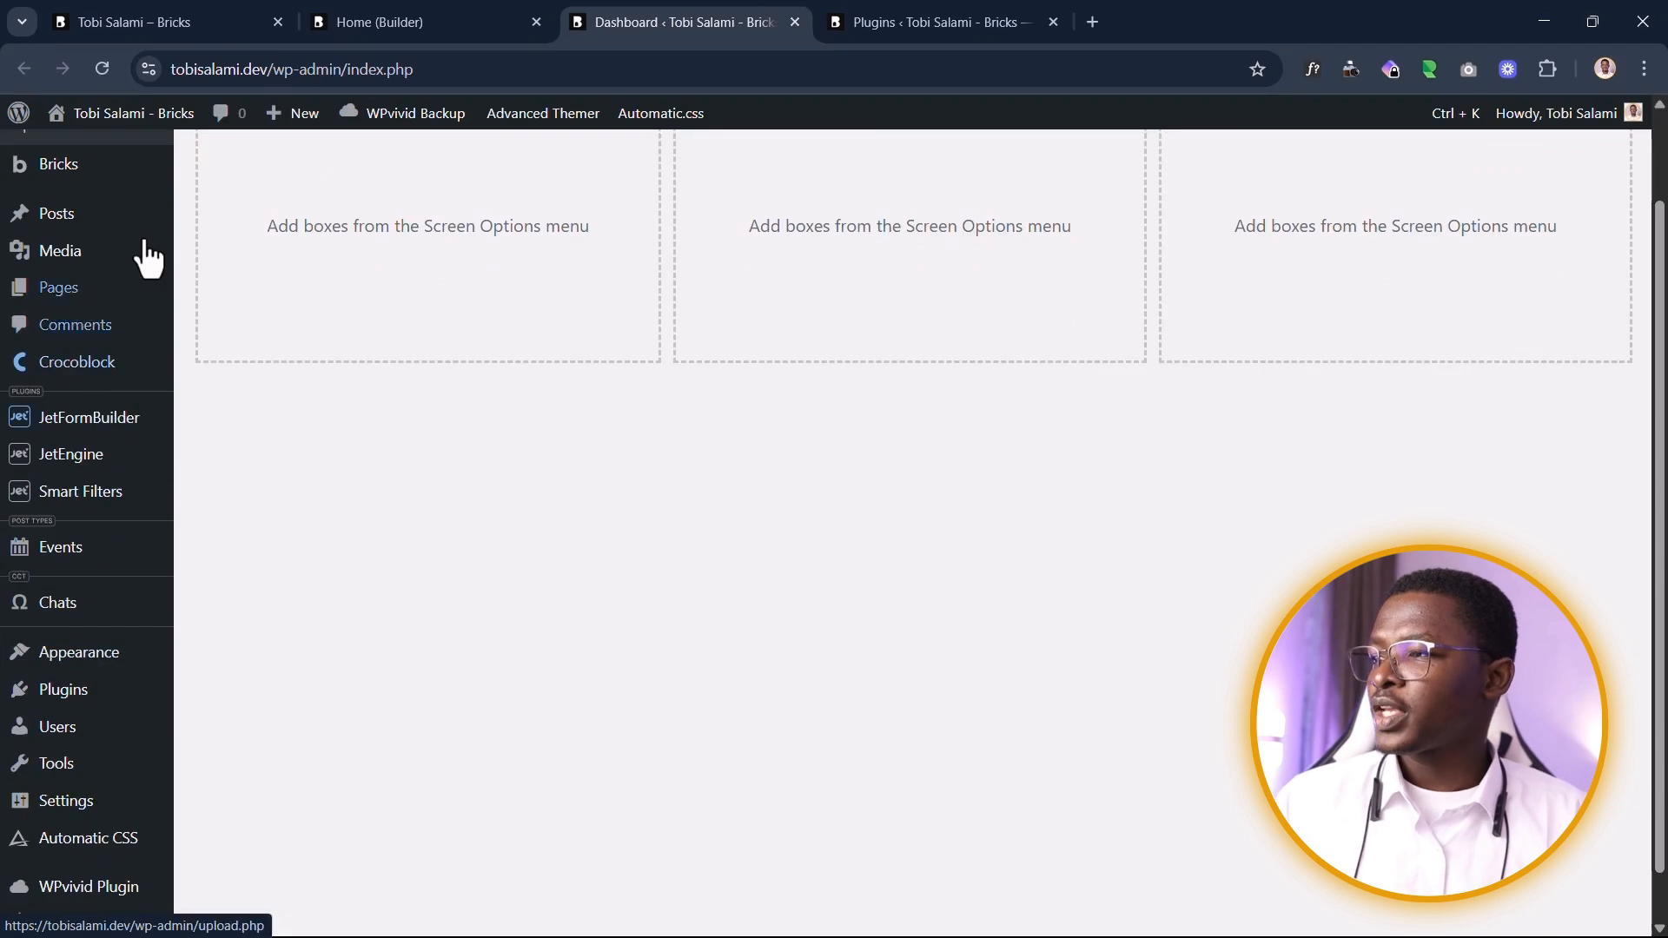
{"action": "scroll", "coordinate": [152, 235], "scroll_direction": "up", "scroll_amount": 2}
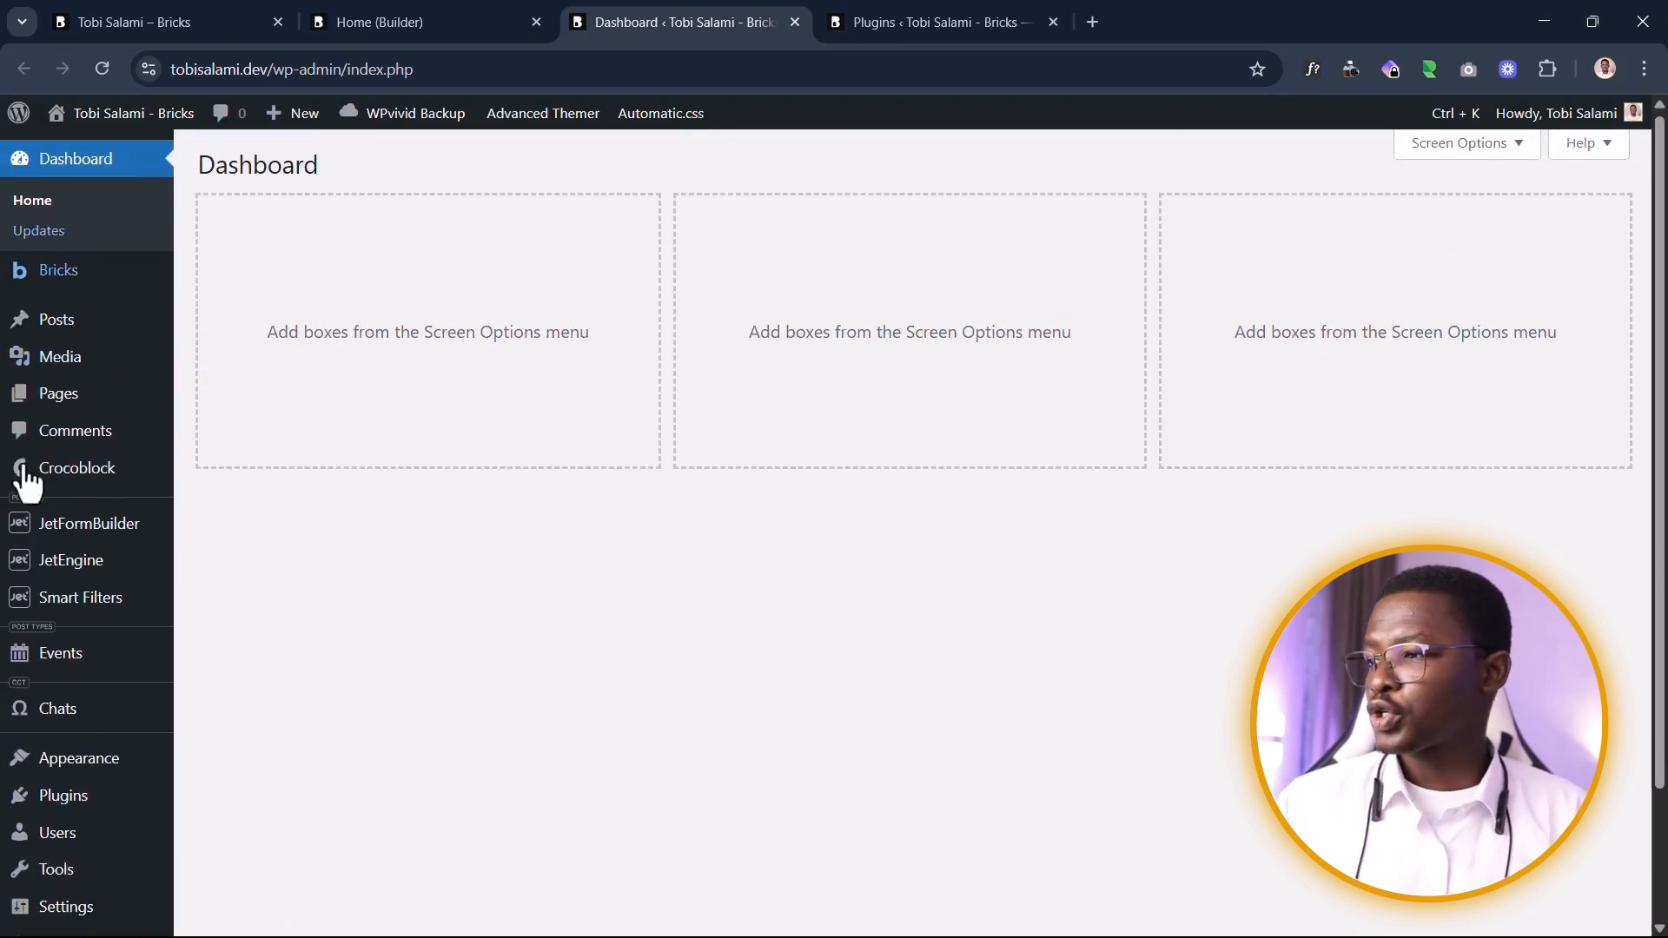
{"action": "scroll", "coordinate": [52, 496], "scroll_direction": "down", "scroll_amount": 1}
{"action": "mouse_move", "coordinate": [91, 526]}
{"action": "left_click", "coordinate": [286, 495]}
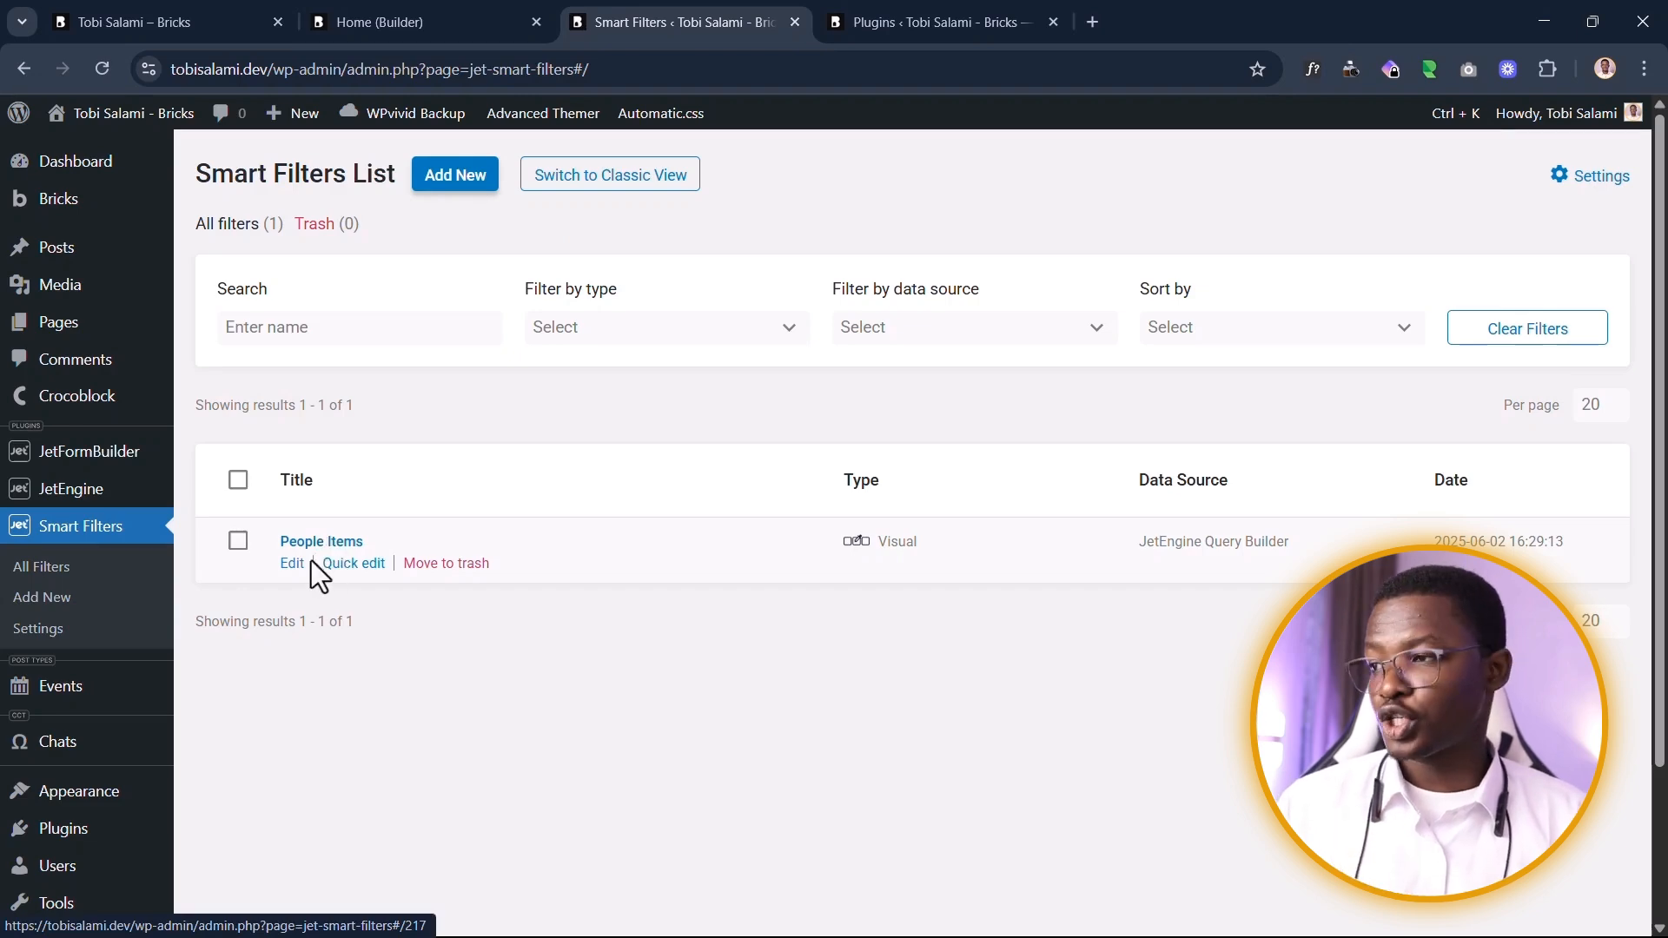
{"action": "left_click", "coordinate": [315, 545]}
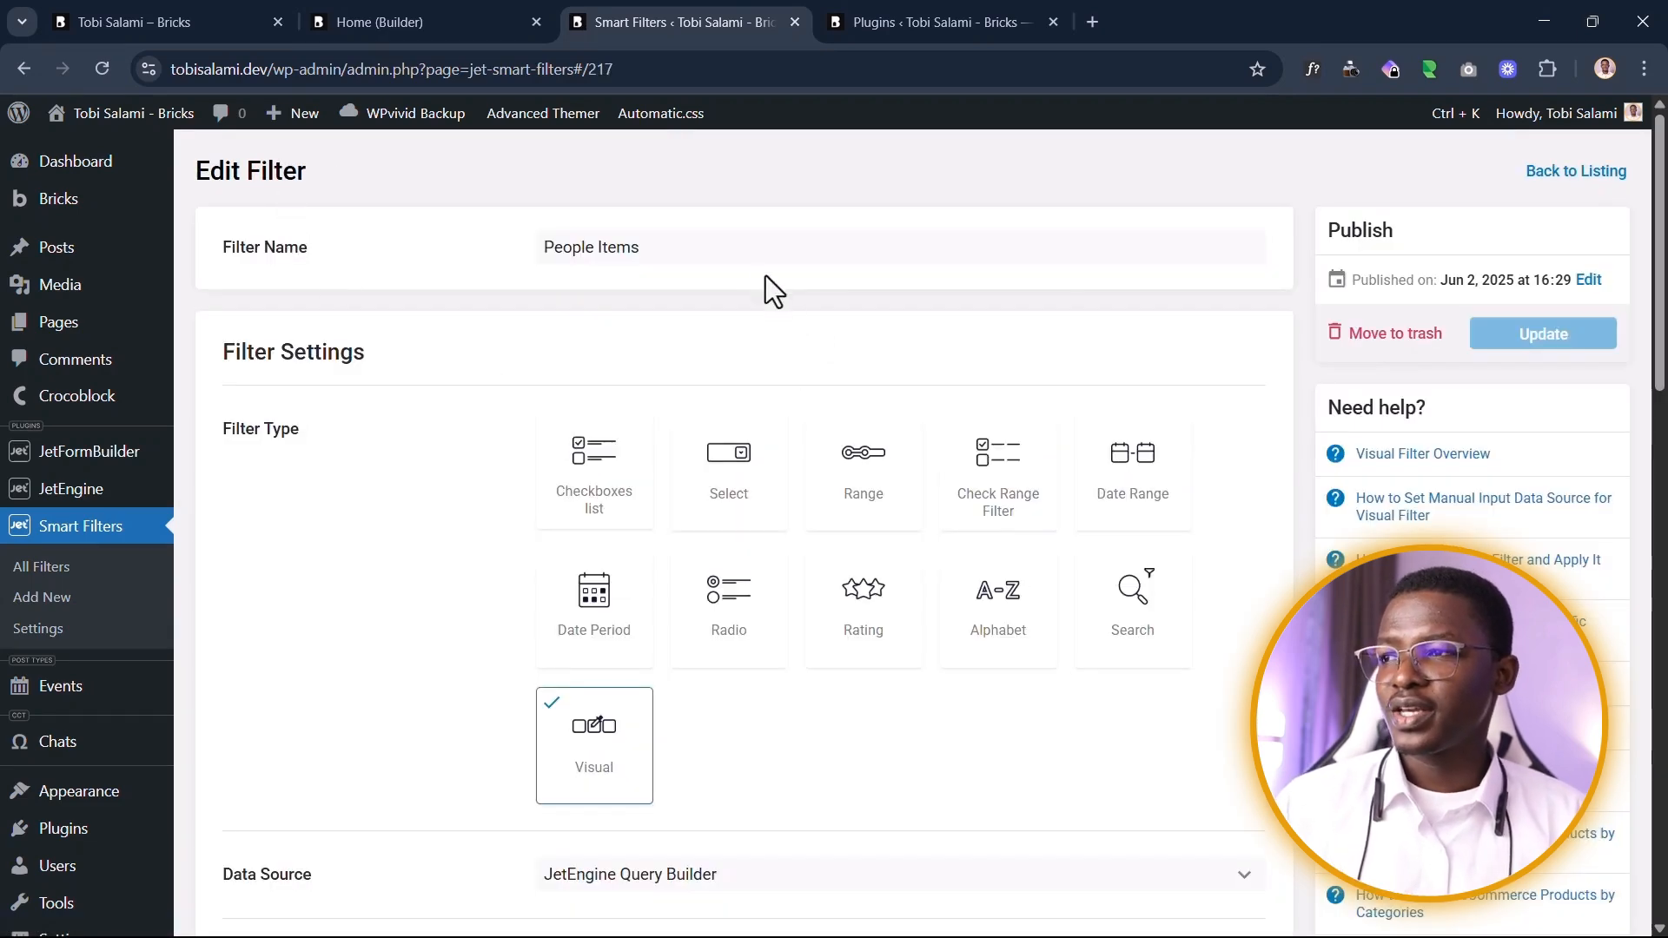
Step: Examine the People Items filter's settings, including the available data sources and queries, keeping JetEngine Query Builder and Query of Users selected
{"action": "left_click_drag", "start_coordinate": [223, 351], "coordinate": [343, 365]}
{"action": "left_click", "coordinate": [510, 313]}
{"action": "scroll", "coordinate": [540, 505], "scroll_direction": "down", "scroll_amount": 5}
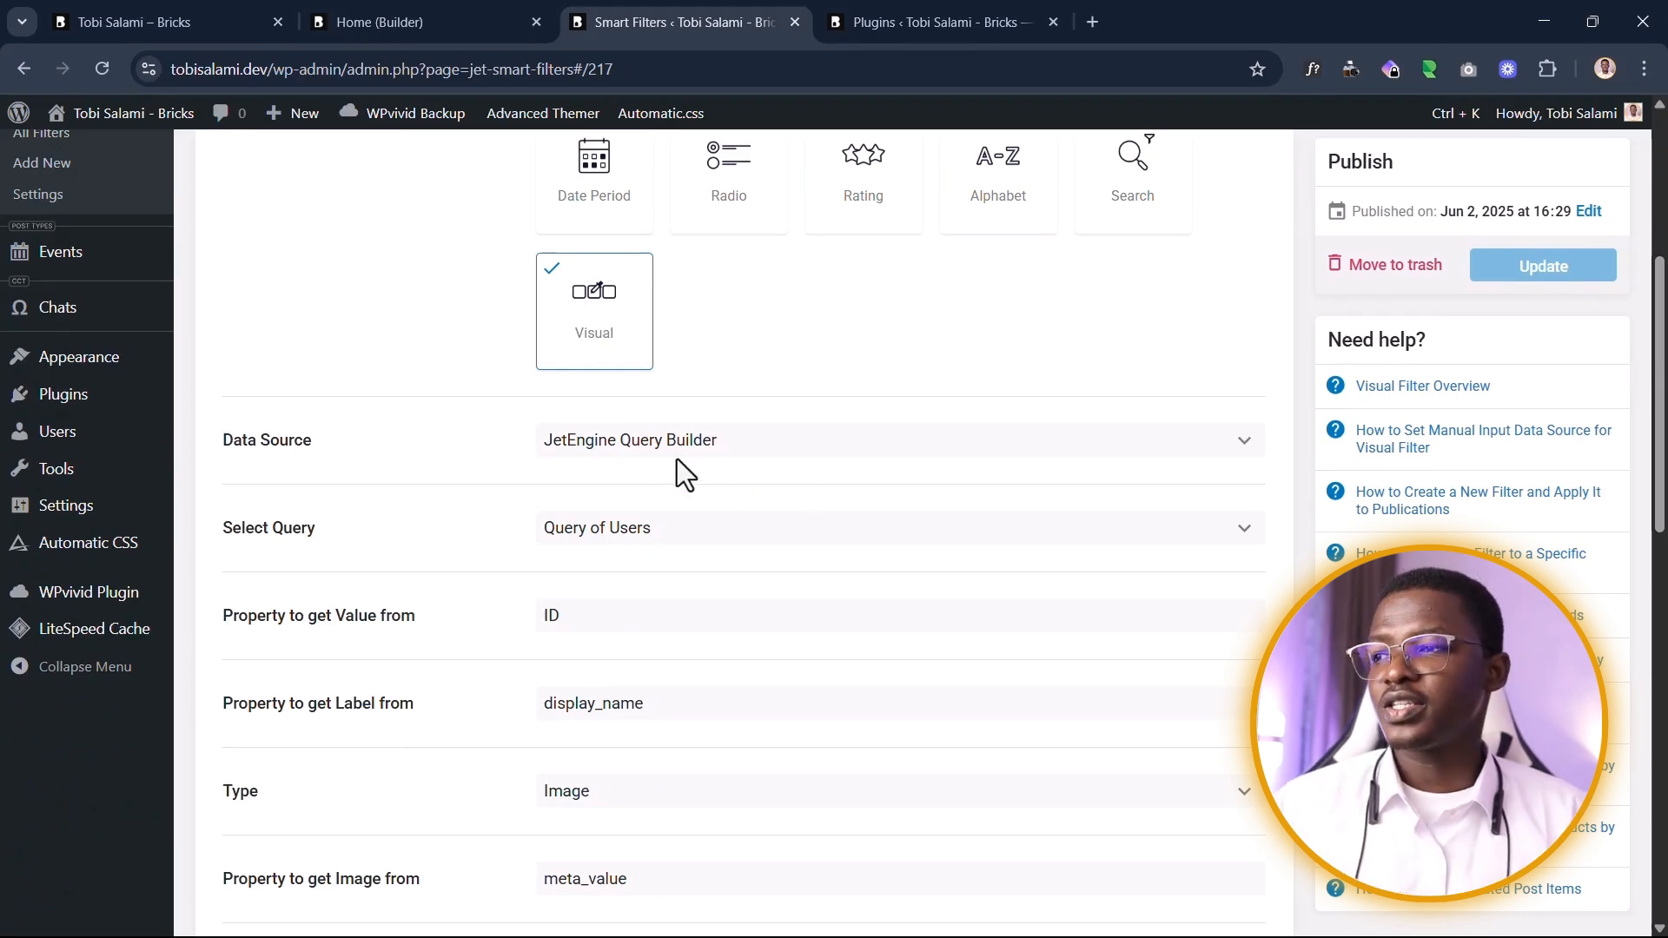
{"action": "left_click", "coordinate": [657, 439]}
{"action": "left_click", "coordinate": [657, 440]}
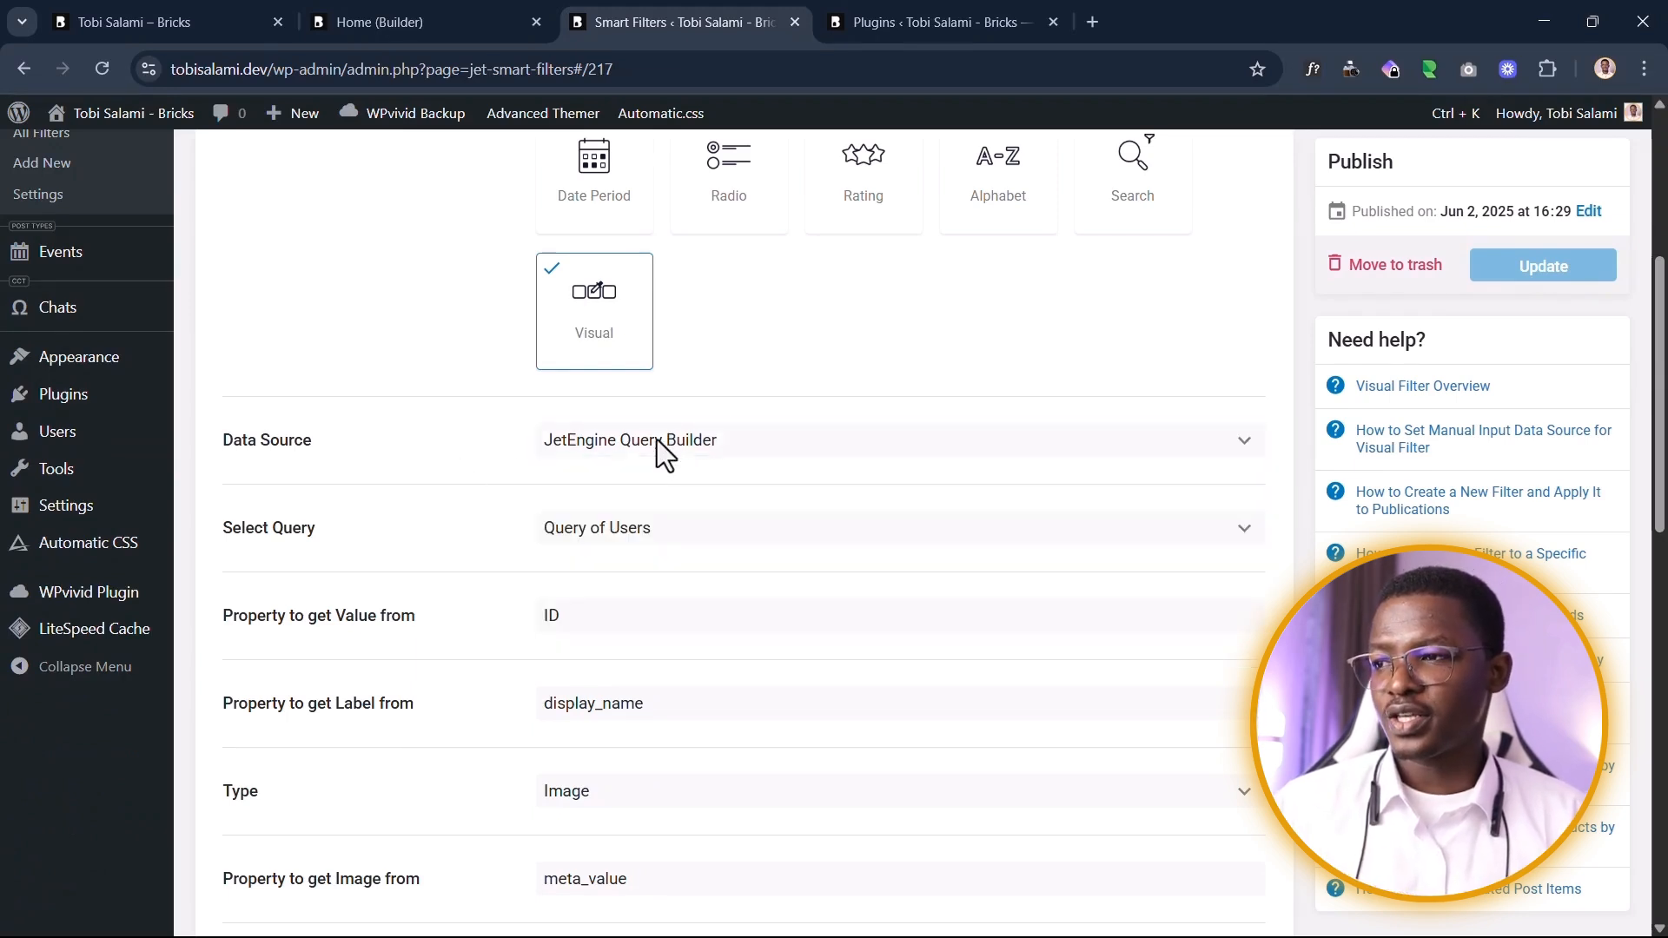
{"action": "left_click", "coordinate": [657, 440]}
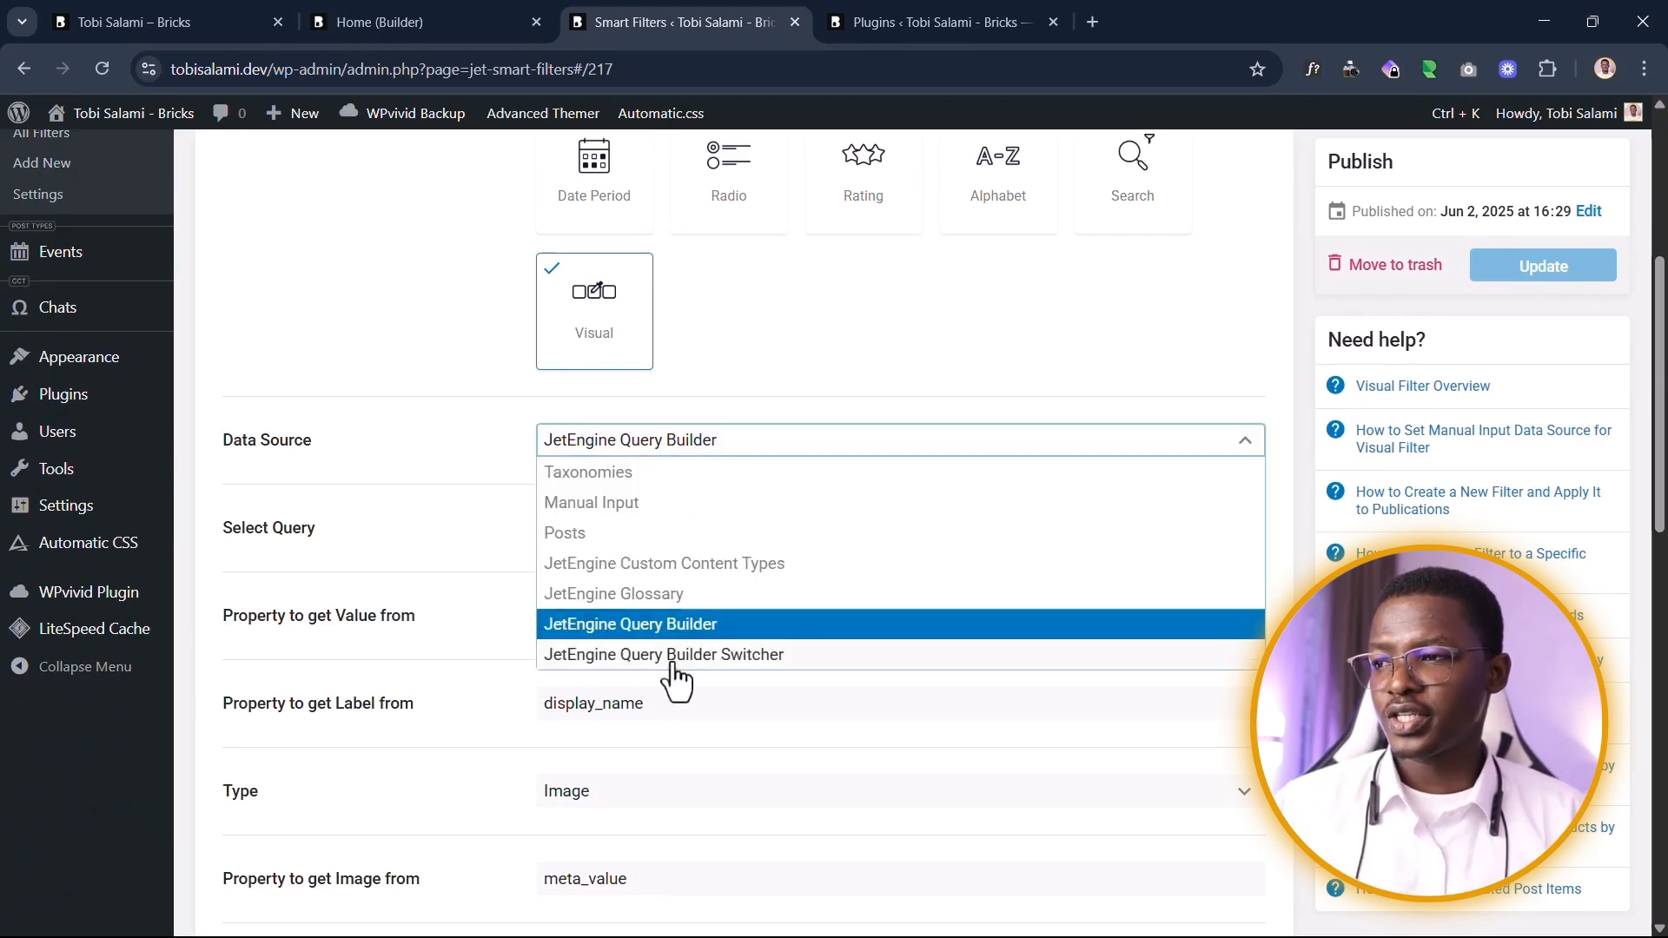
{"action": "left_click", "coordinate": [470, 487]}
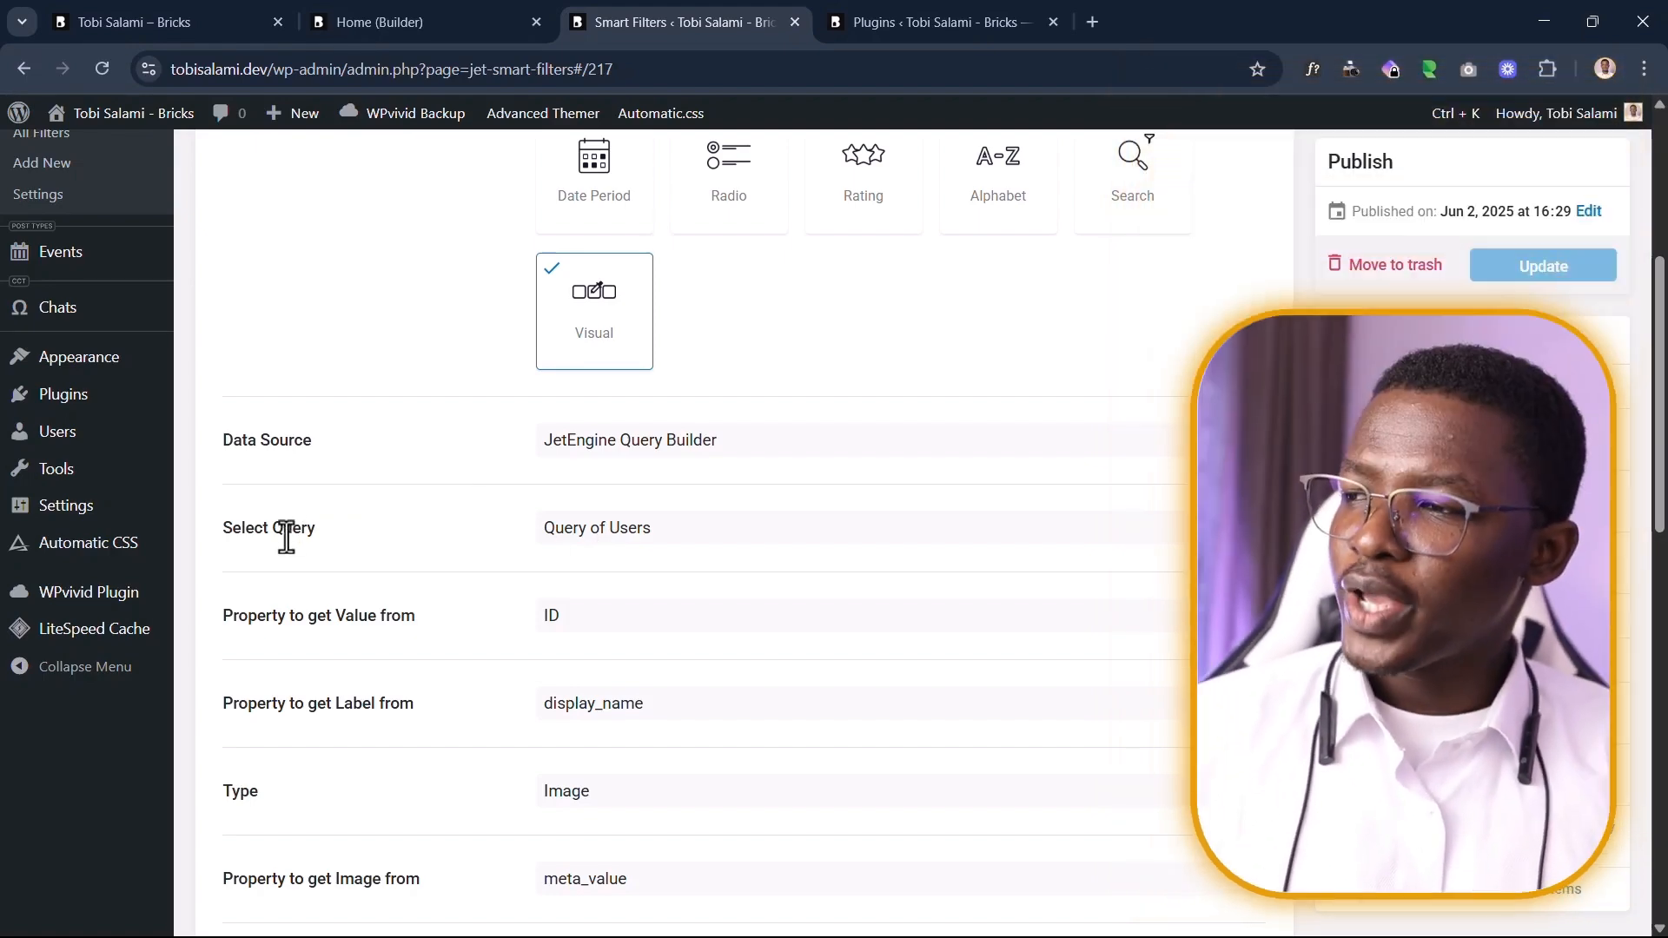
{"action": "left_click", "coordinate": [659, 529]}
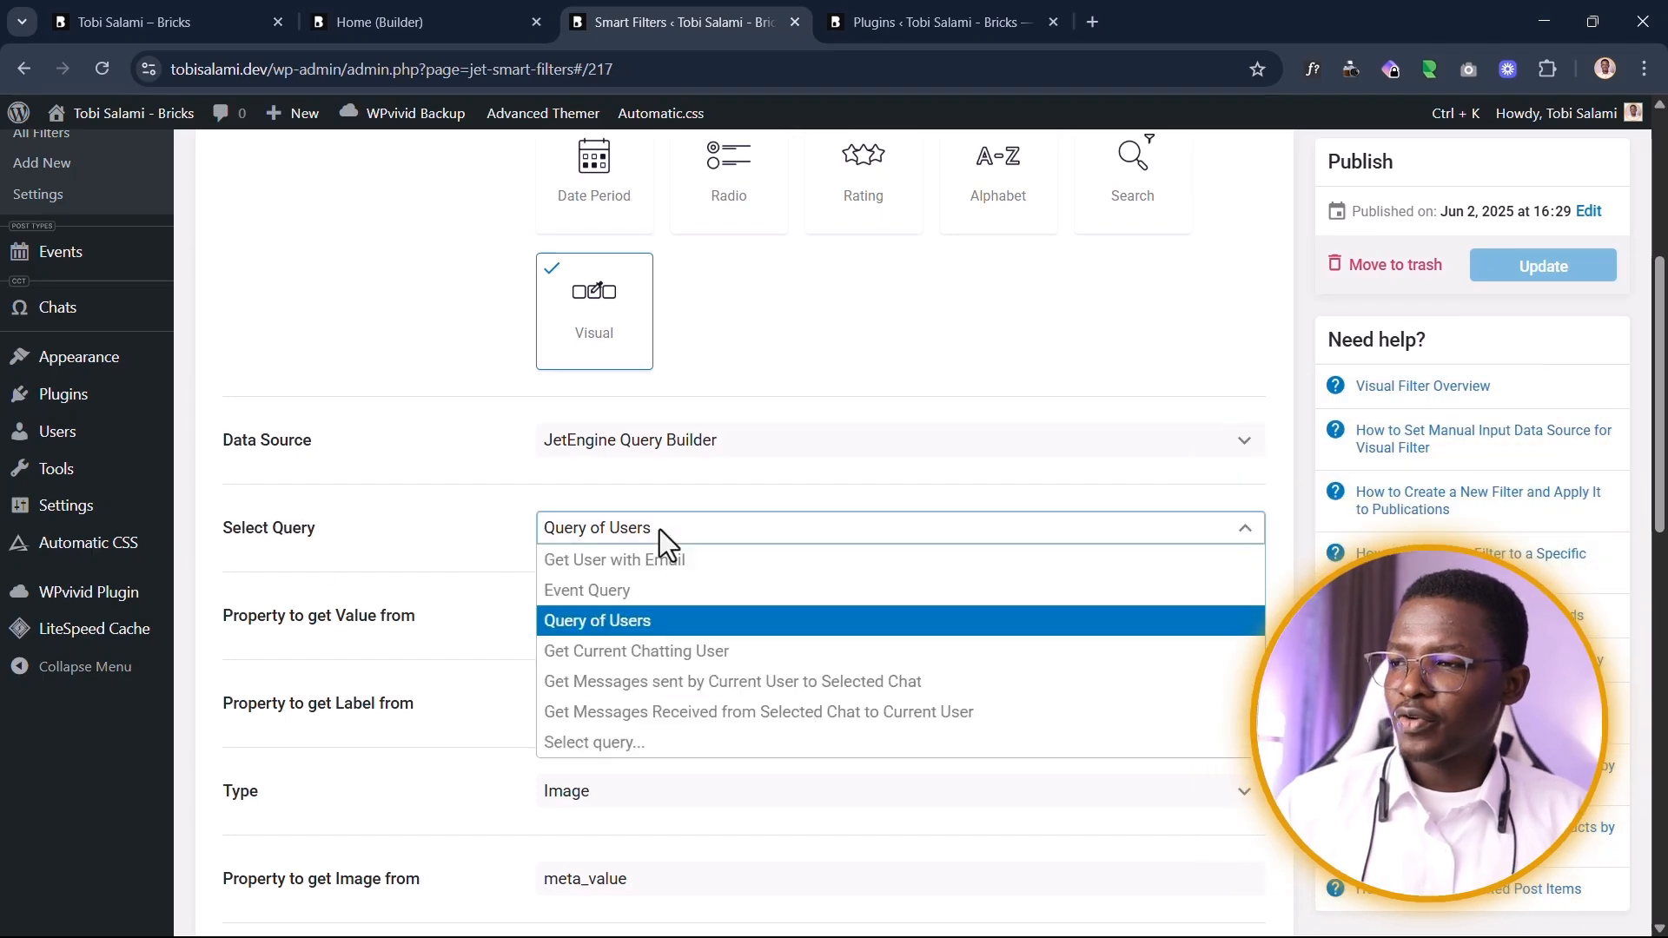
{"action": "left_click", "coordinate": [606, 622]}
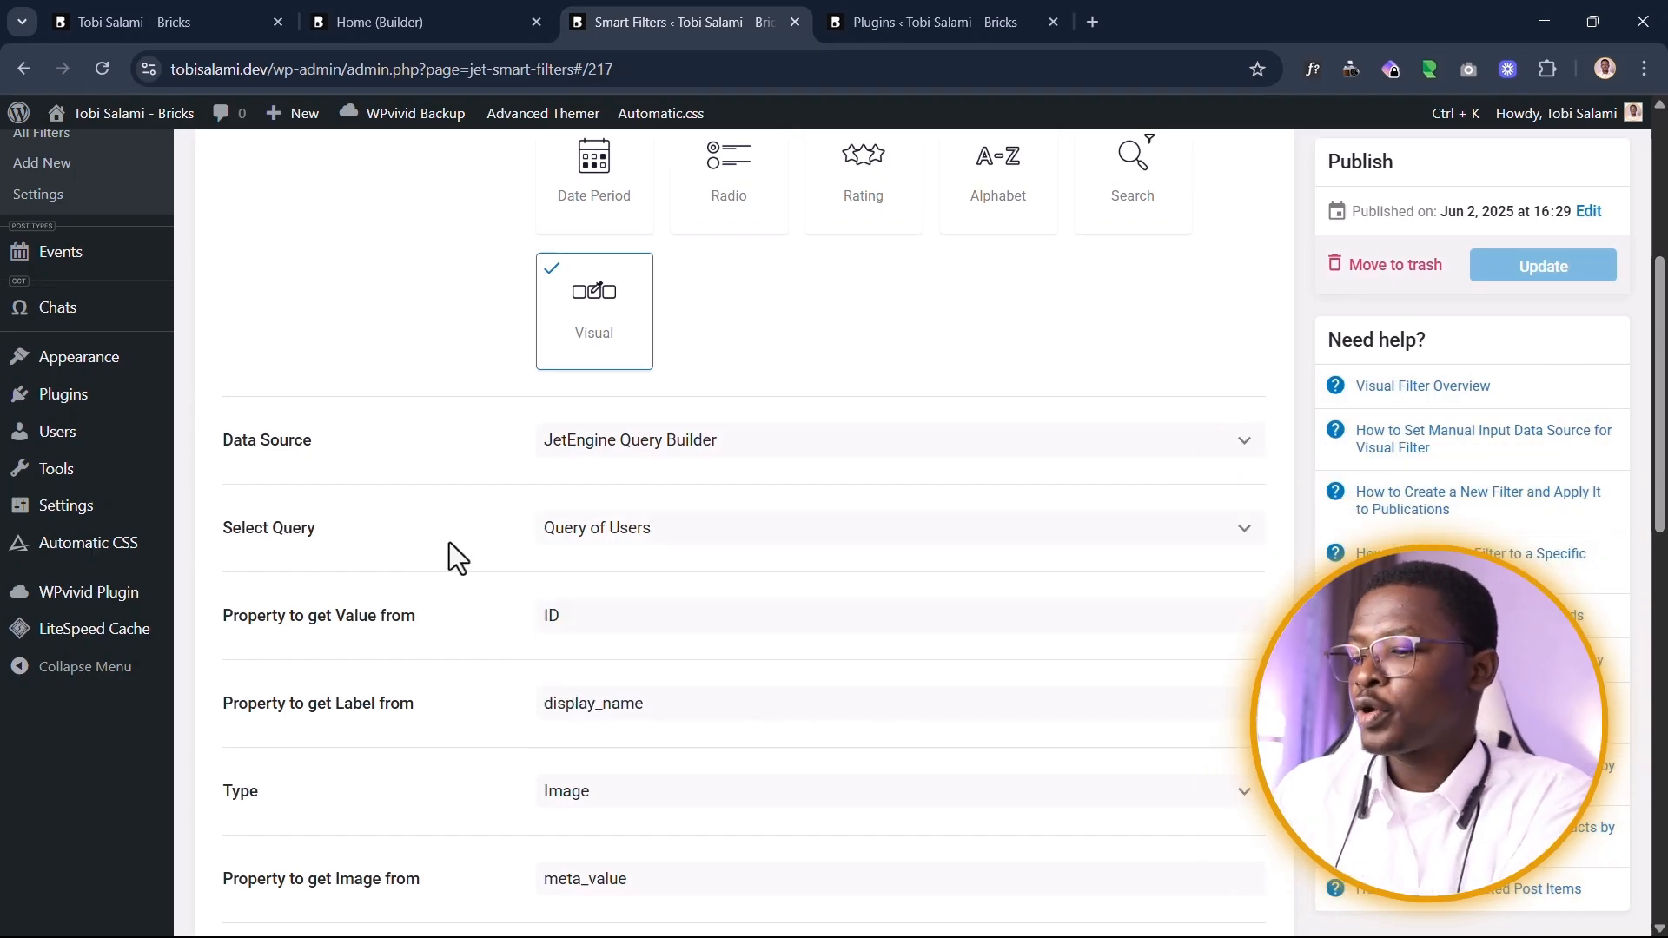
Step: Find the JetEngine Query Builder with a "que" command search and open its queries list in a new tab
{"action": "key", "text": "ctrl+k"}
{"action": "type", "text": "que"}
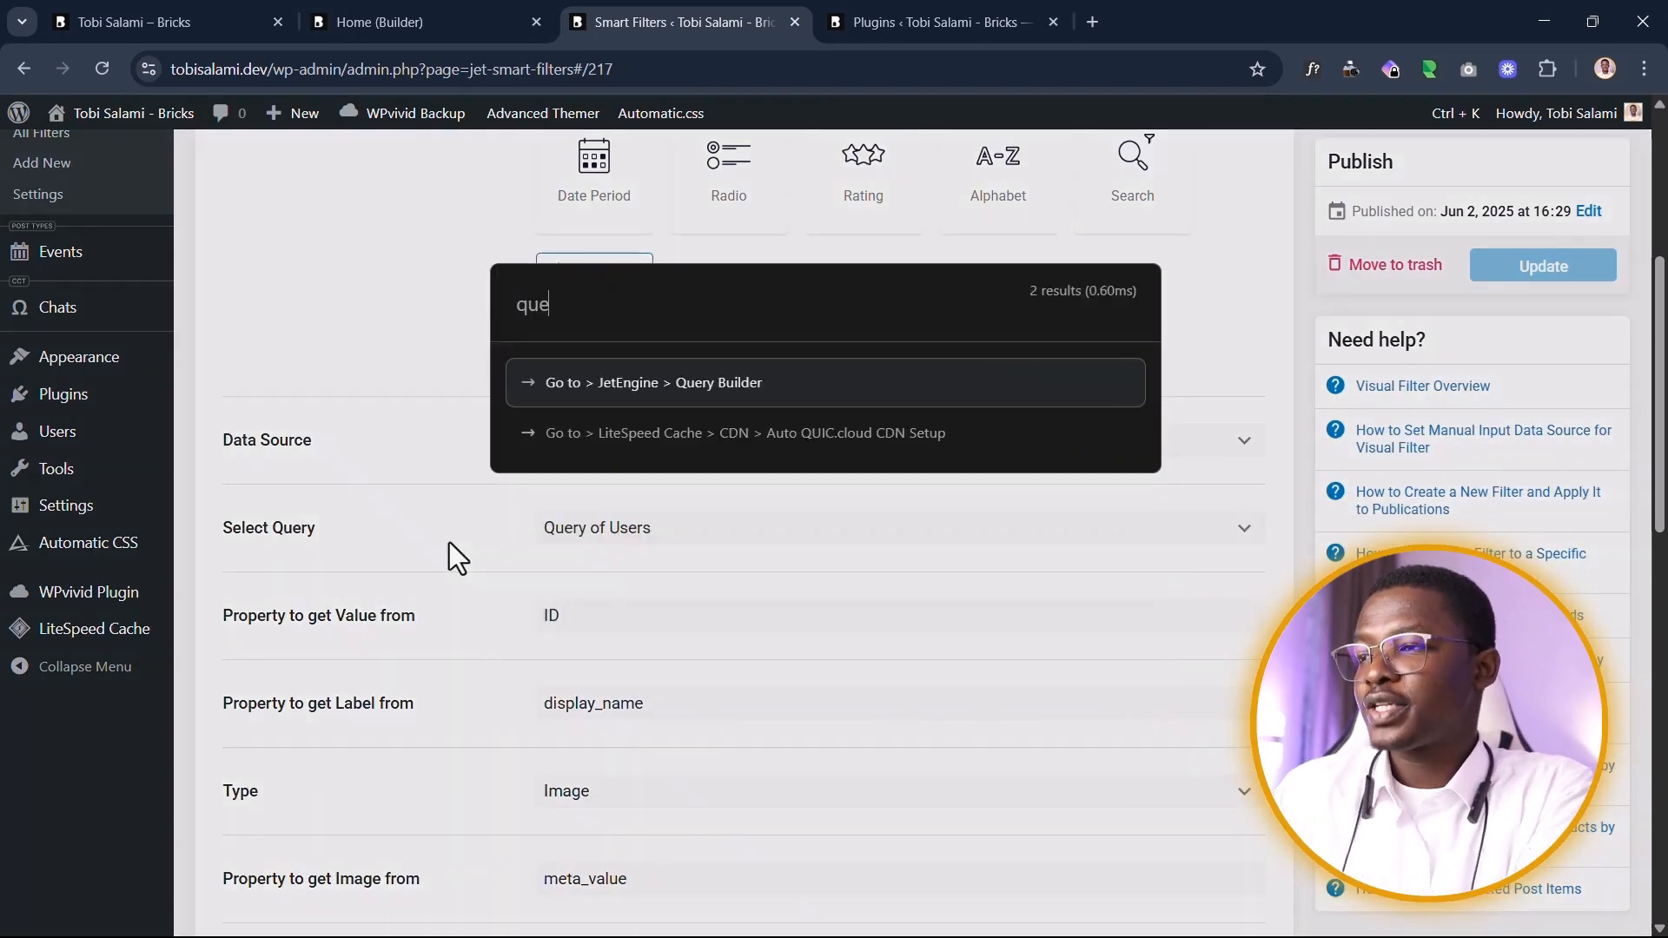
{"action": "key", "text": "ctrl+Return"}
{"action": "left_click", "coordinate": [938, 17]}
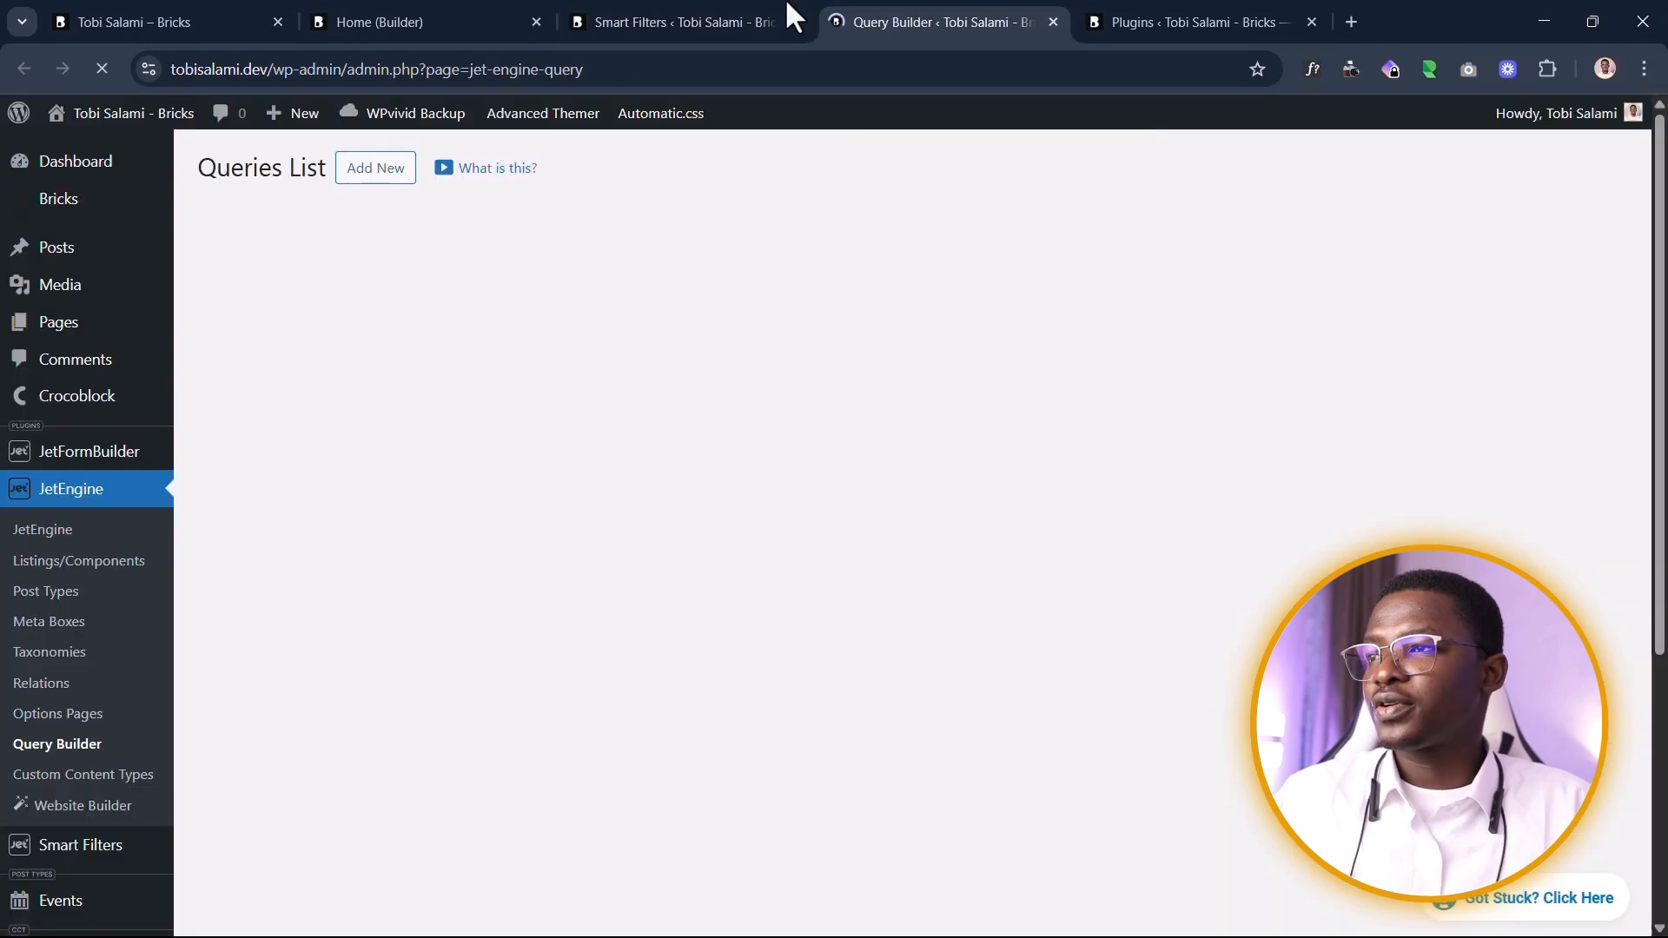
{"action": "left_click", "coordinate": [786, 5]}
{"action": "left_click", "coordinate": [848, 205]}
{"action": "left_click", "coordinate": [942, 9]}
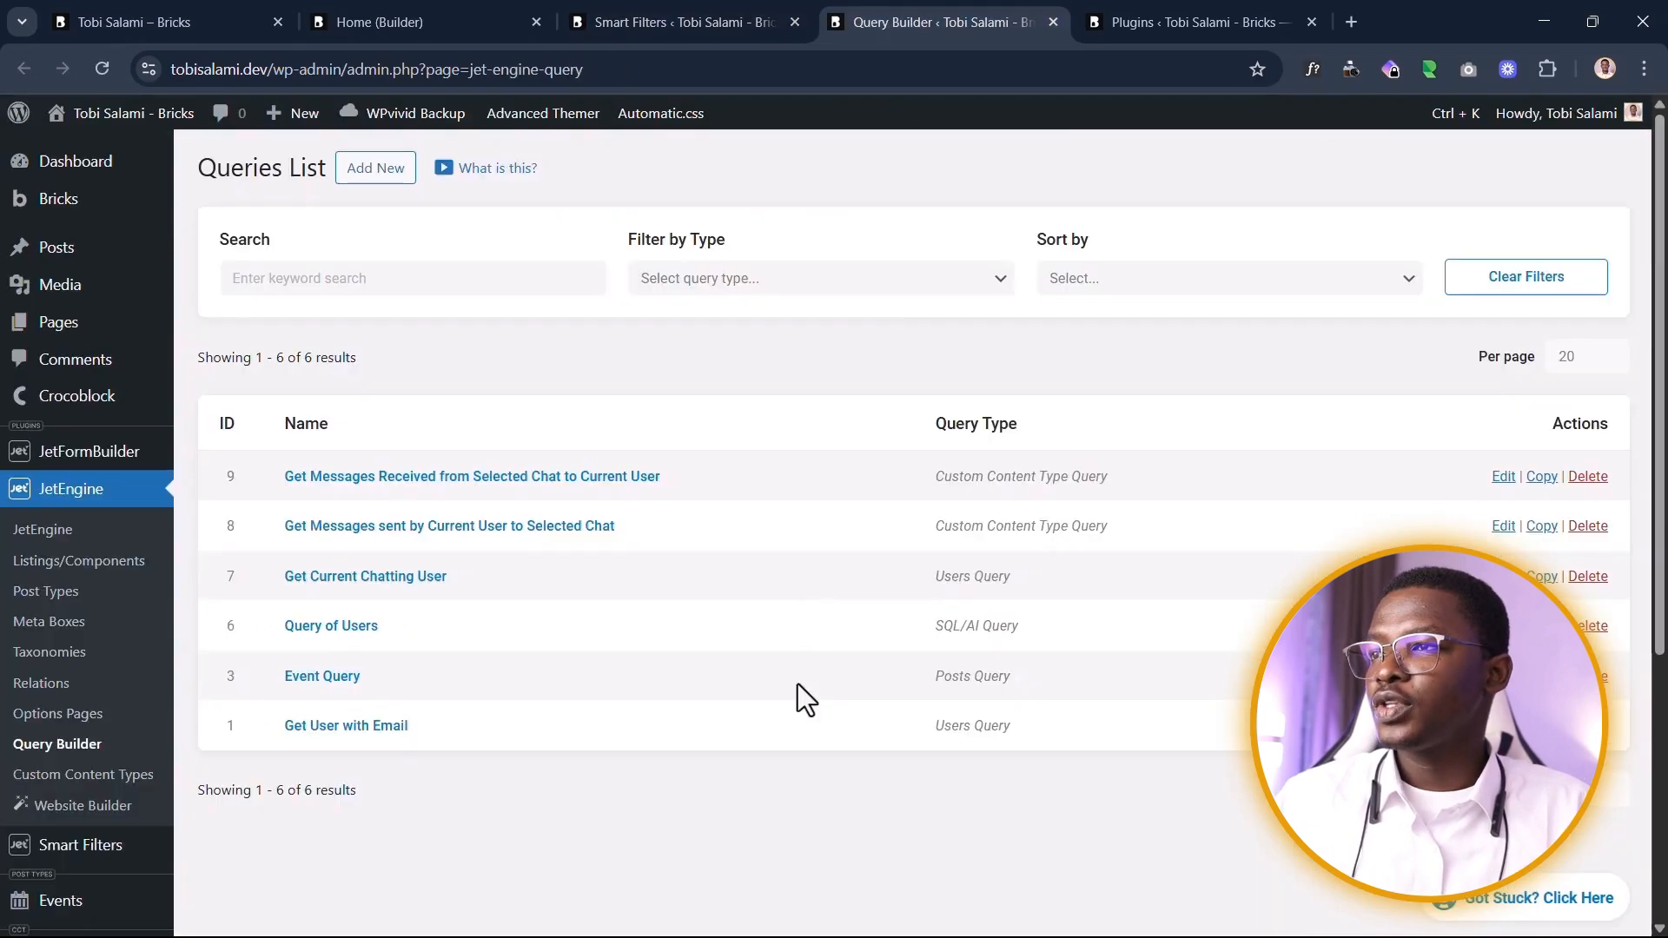
Step: Open the Query of Users query from the queries list and review its settings
{"action": "scroll", "coordinate": [798, 684], "scroll_direction": "down", "scroll_amount": 1}
{"action": "left_click", "coordinate": [321, 520]}
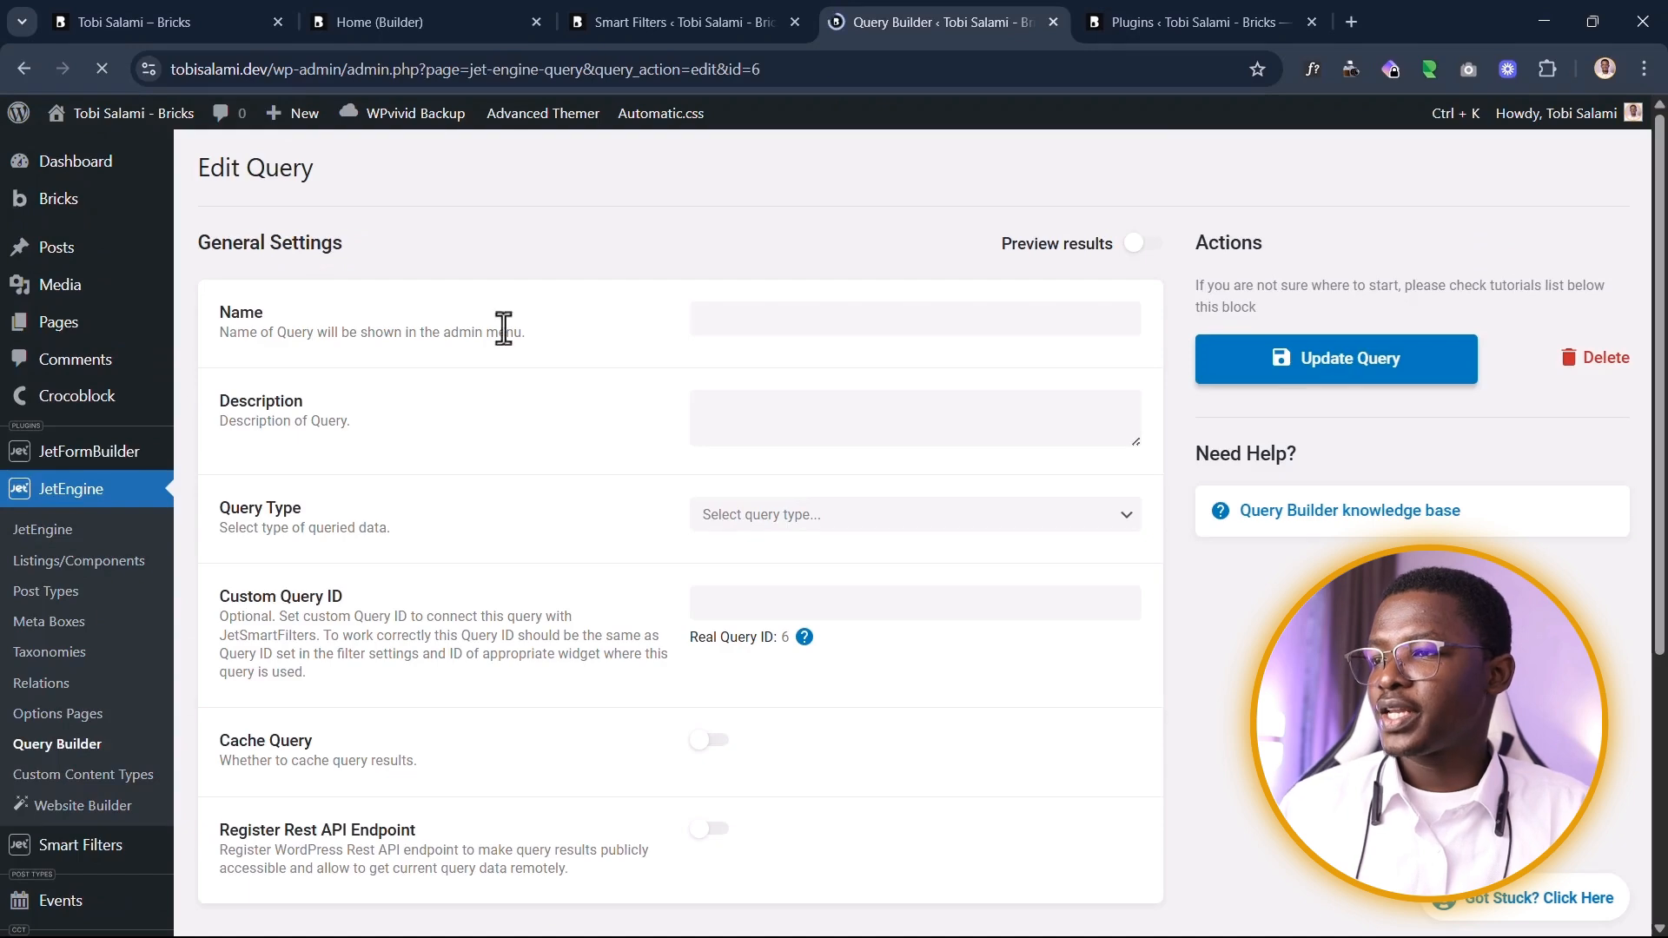
{"action": "scroll", "coordinate": [600, 473], "scroll_direction": "down", "scroll_amount": 5}
{"action": "scroll", "coordinate": [661, 478], "scroll_direction": "up", "scroll_amount": 5}
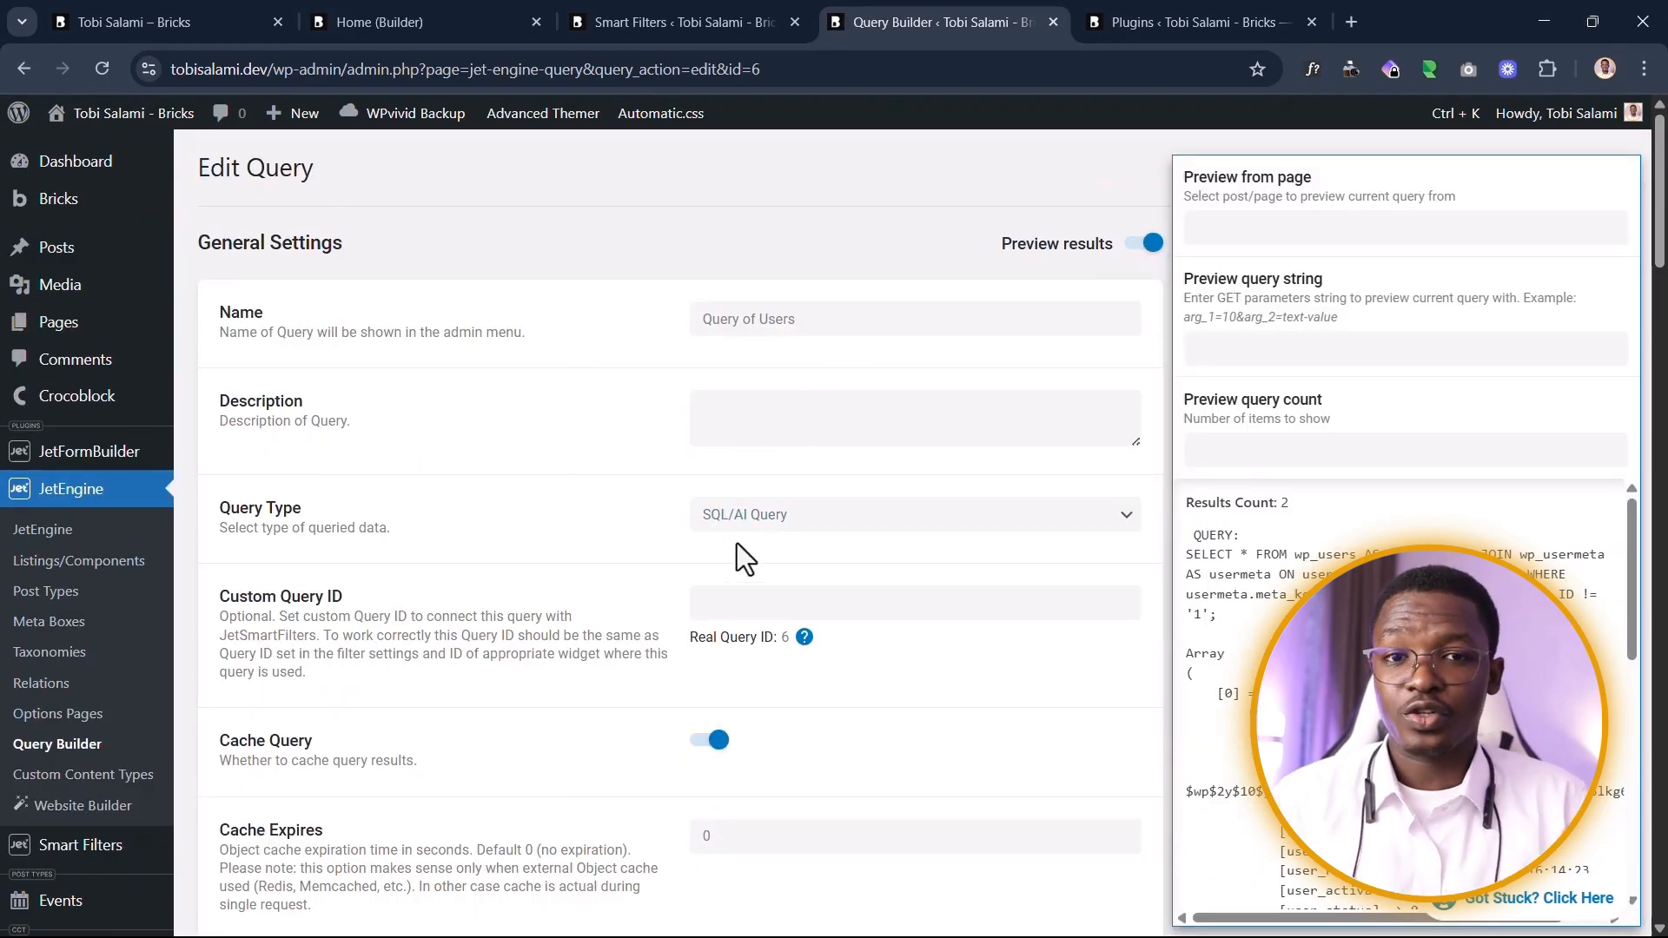
Step: Examine the Custom SQL Query settings and the available source tables, keeping users as the From table
{"action": "scroll", "coordinate": [660, 470], "scroll_direction": "down", "scroll_amount": 9}
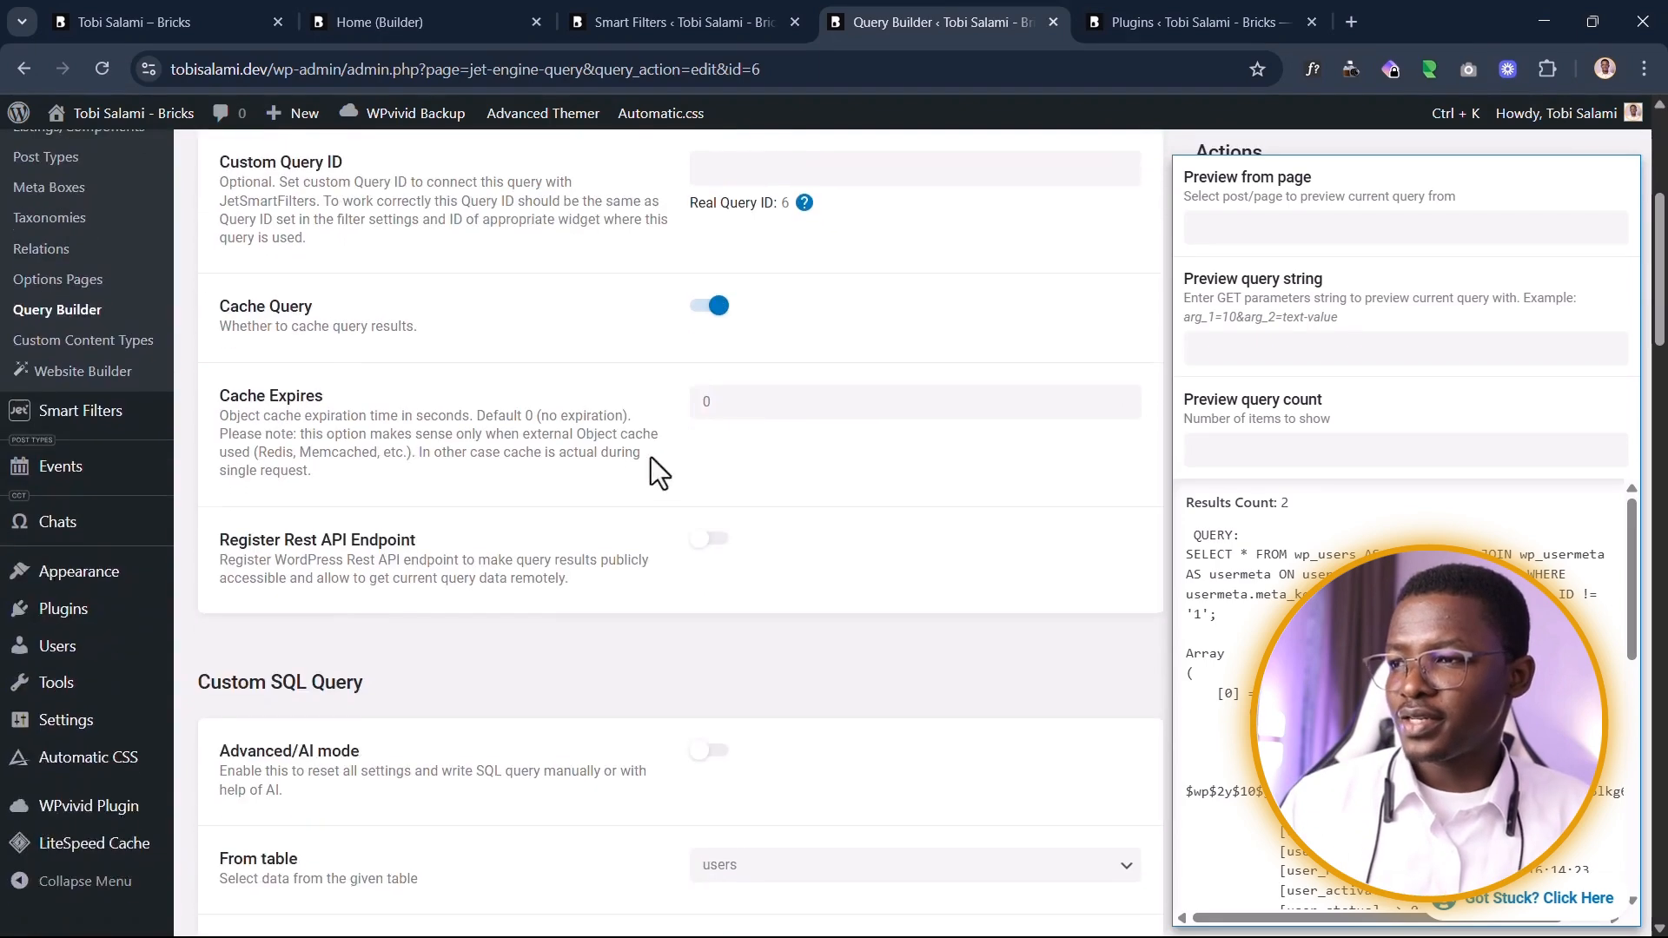
{"action": "scroll", "coordinate": [514, 446], "scroll_direction": "down", "scroll_amount": 1}
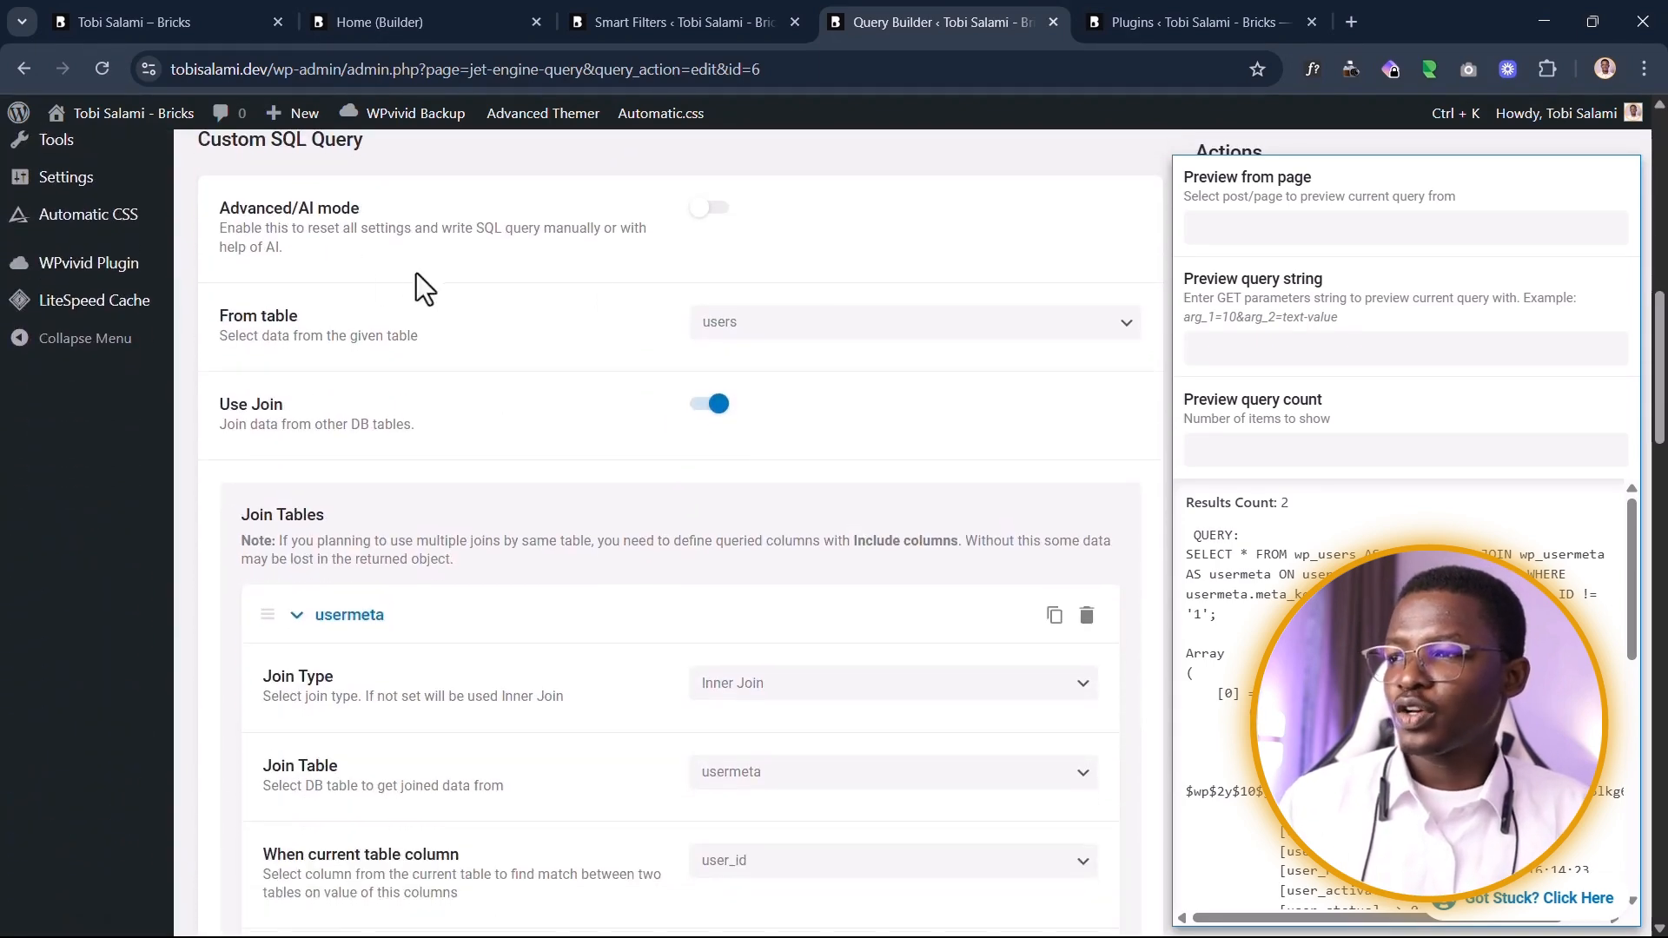
{"action": "left_click", "coordinate": [786, 321]}
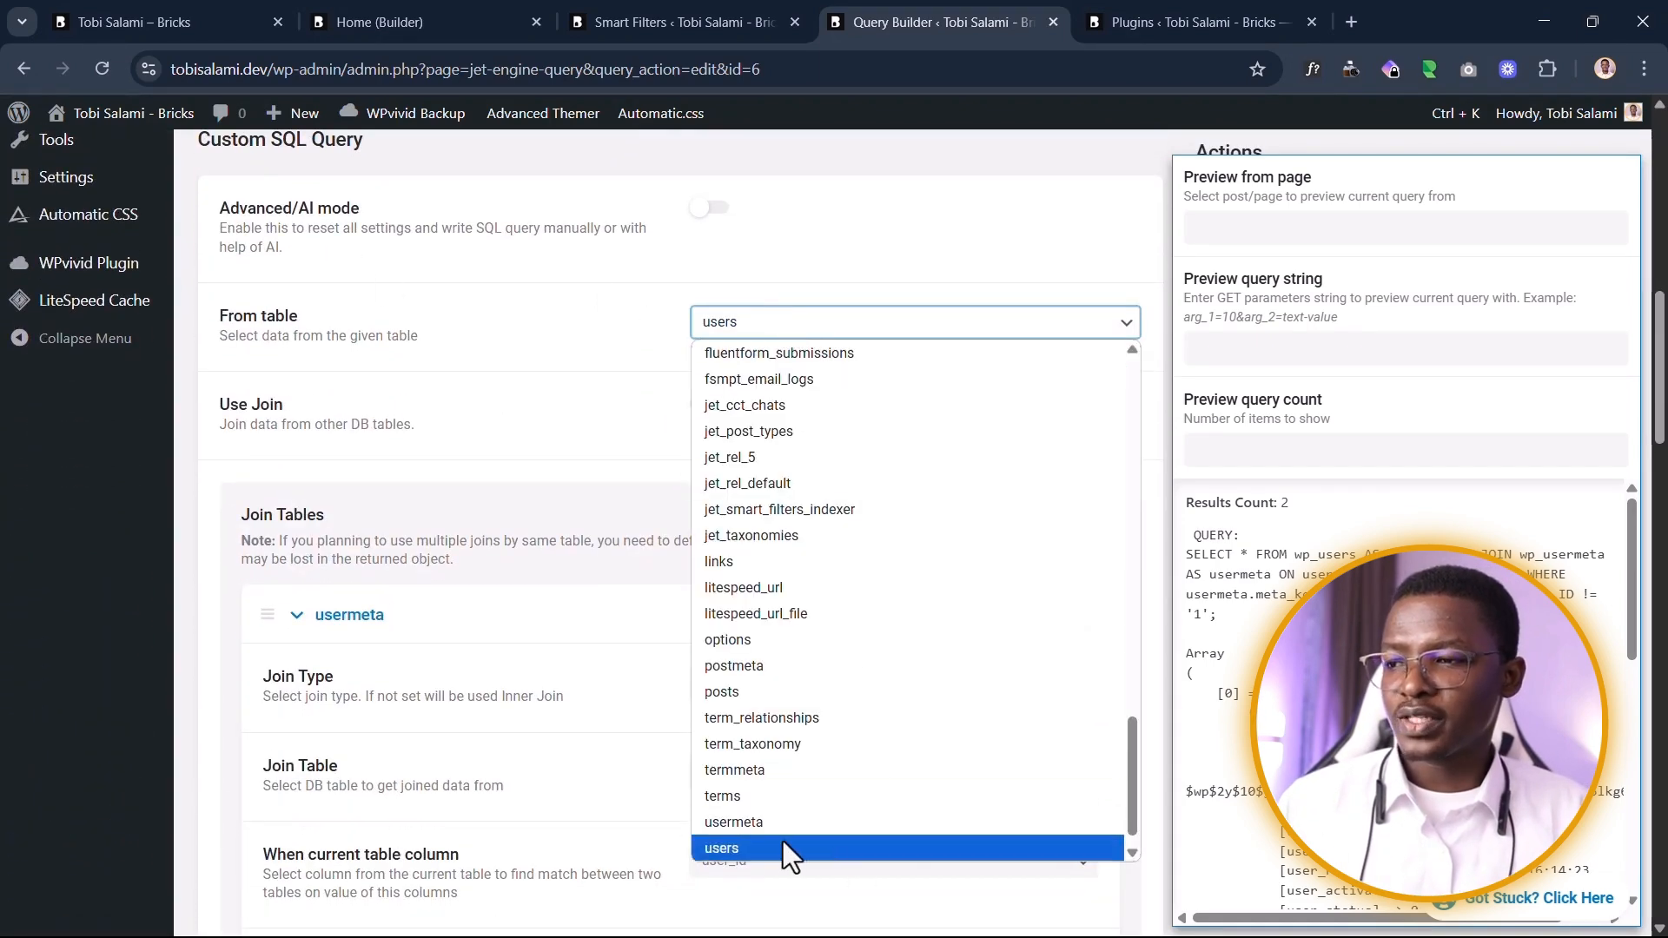
{"action": "left_click", "coordinate": [618, 328]}
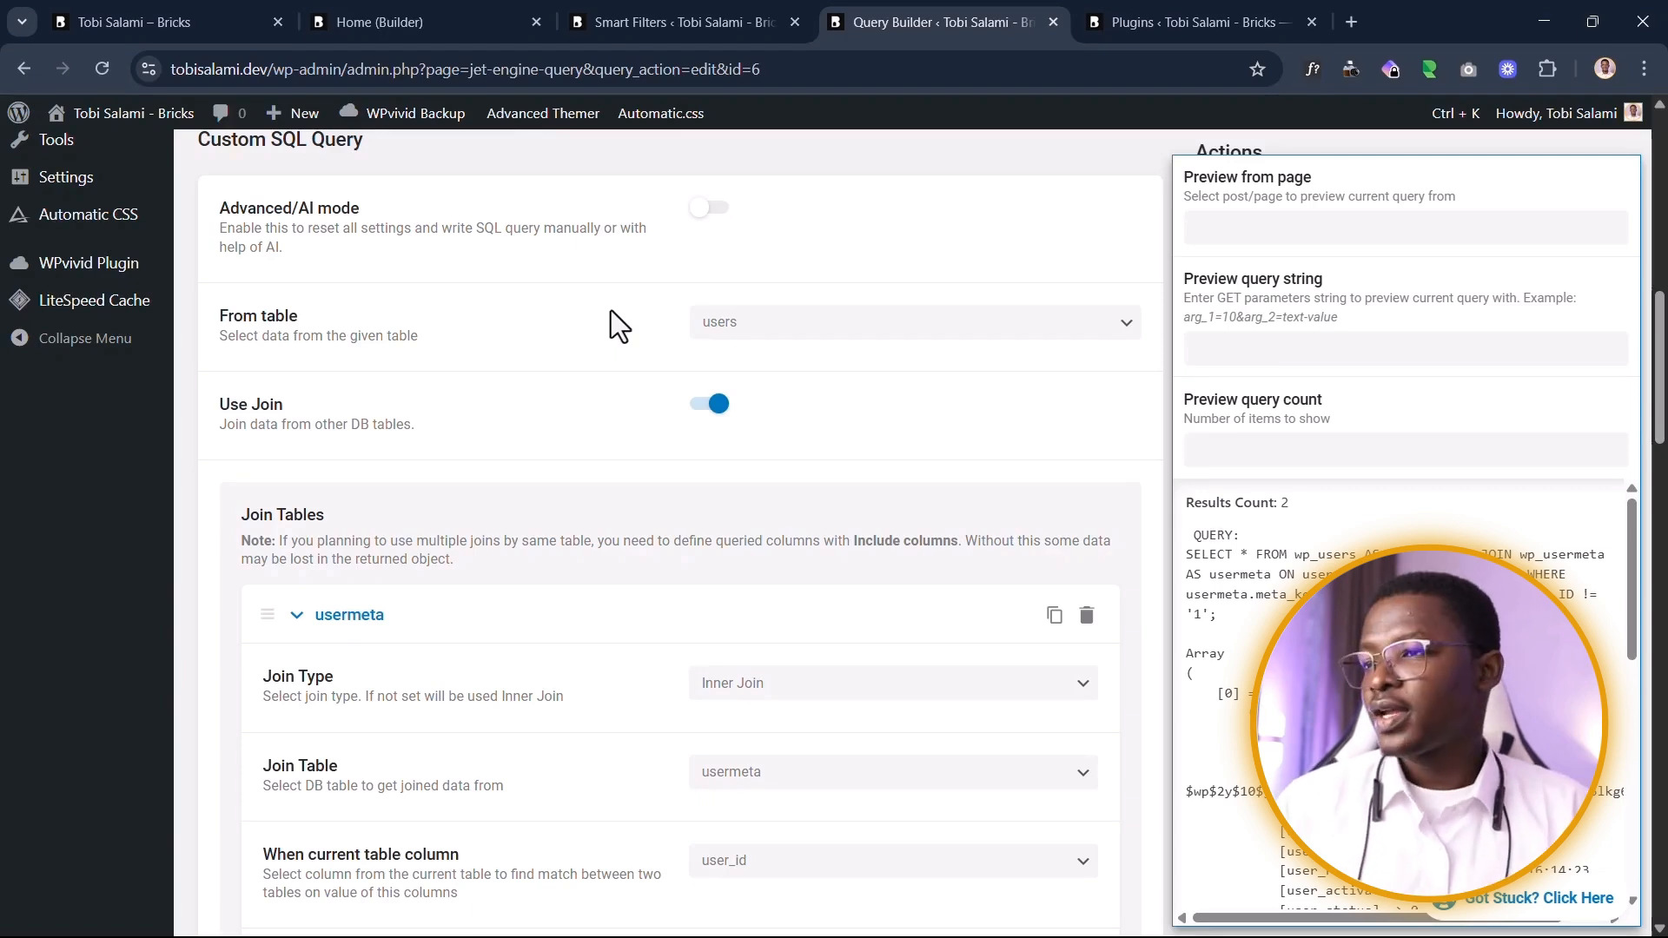
Step: Review the Use Join and Join Tables settings and look through the available join tables, keeping usermeta selected
{"action": "scroll", "coordinate": [611, 310], "scroll_direction": "down", "scroll_amount": 3}
{"action": "scroll", "coordinate": [581, 339], "scroll_direction": "up", "scroll_amount": 2}
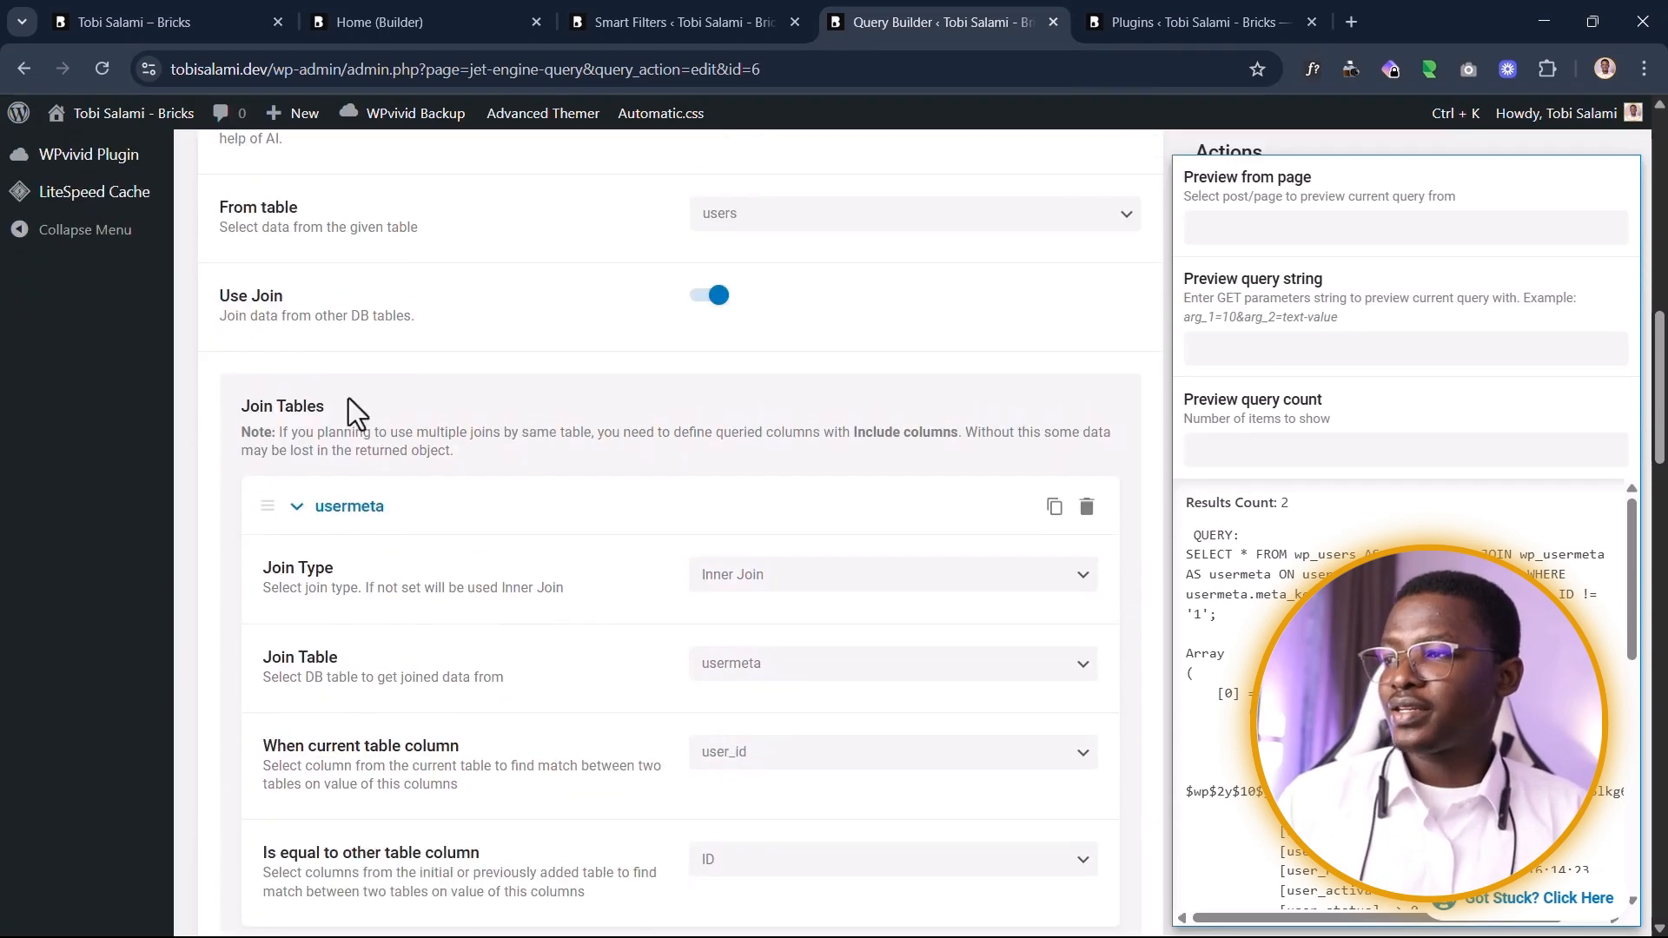
{"action": "left_click_drag", "start_coordinate": [224, 287], "coordinate": [445, 335]}
{"action": "left_click", "coordinate": [482, 422]}
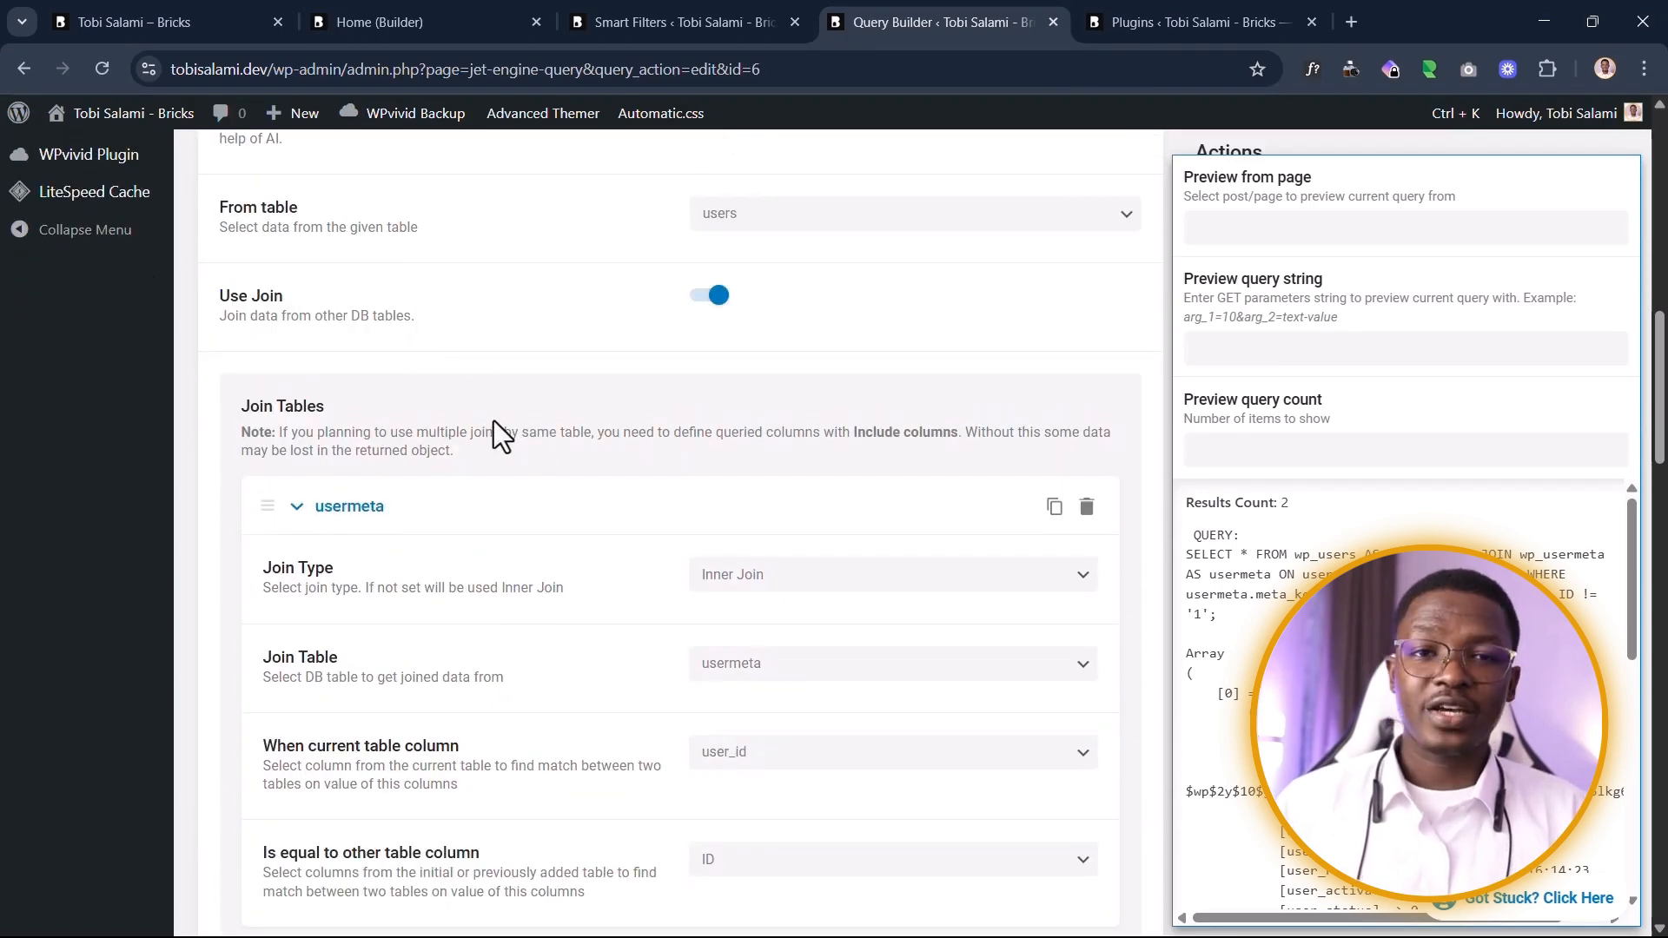
{"action": "scroll", "coordinate": [380, 447], "scroll_direction": "down", "scroll_amount": 1}
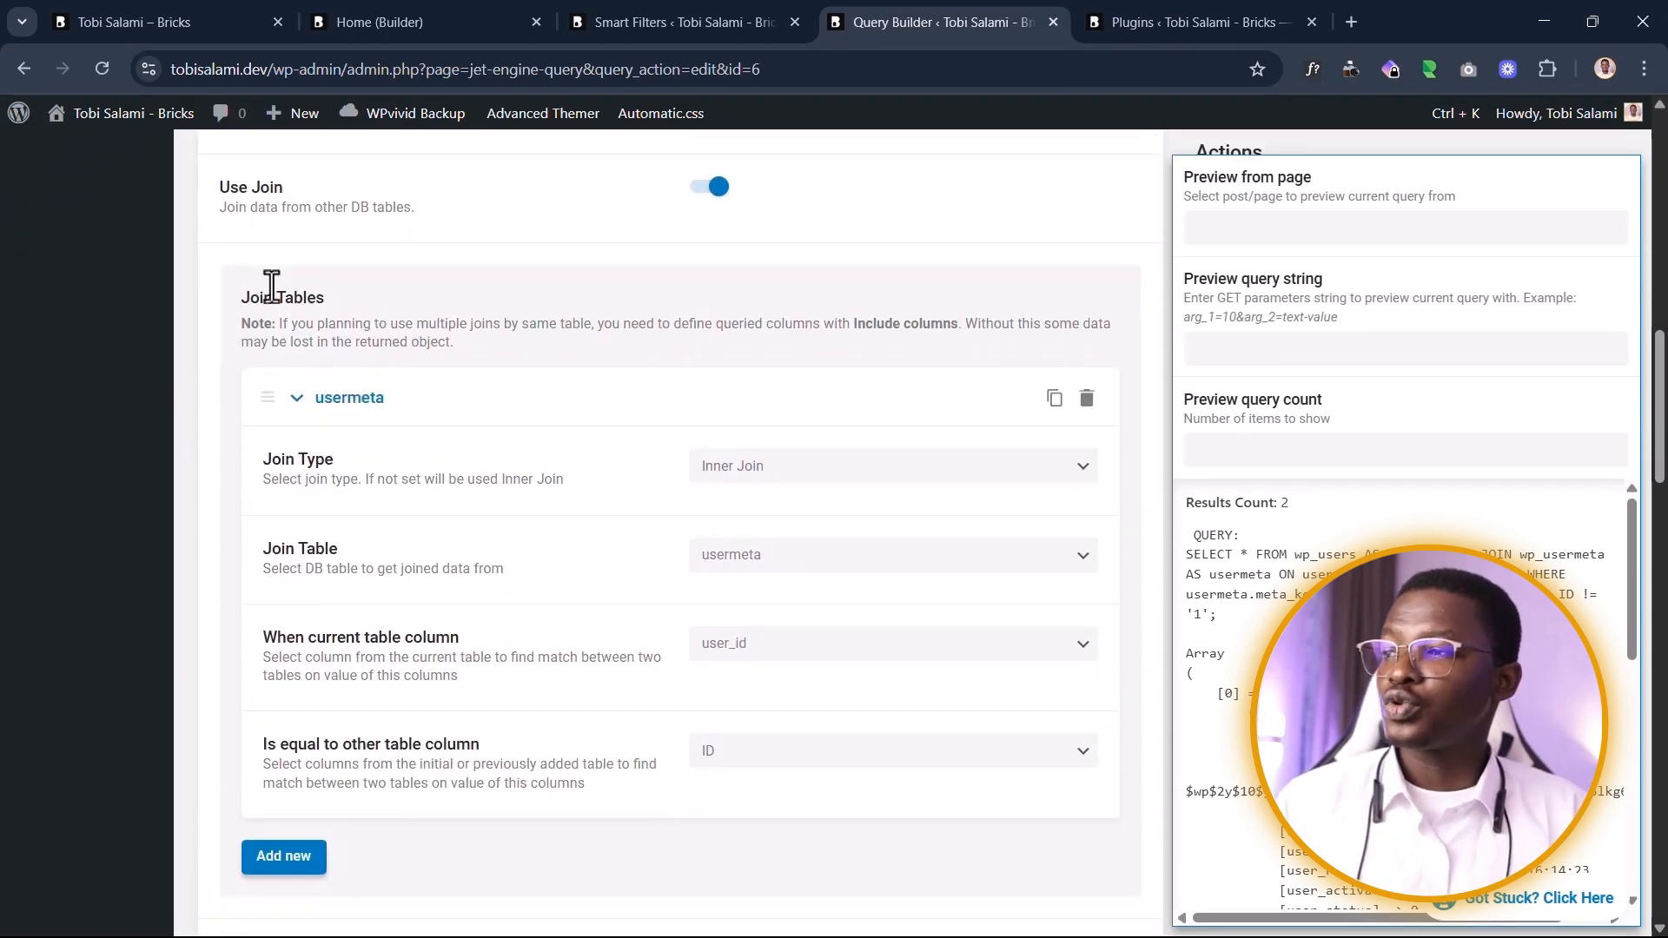
{"action": "left_click", "coordinate": [807, 485]}
{"action": "left_click", "coordinate": [800, 487]}
{"action": "scroll", "coordinate": [795, 534], "scroll_direction": "down", "scroll_amount": 1}
{"action": "left_click", "coordinate": [798, 451]}
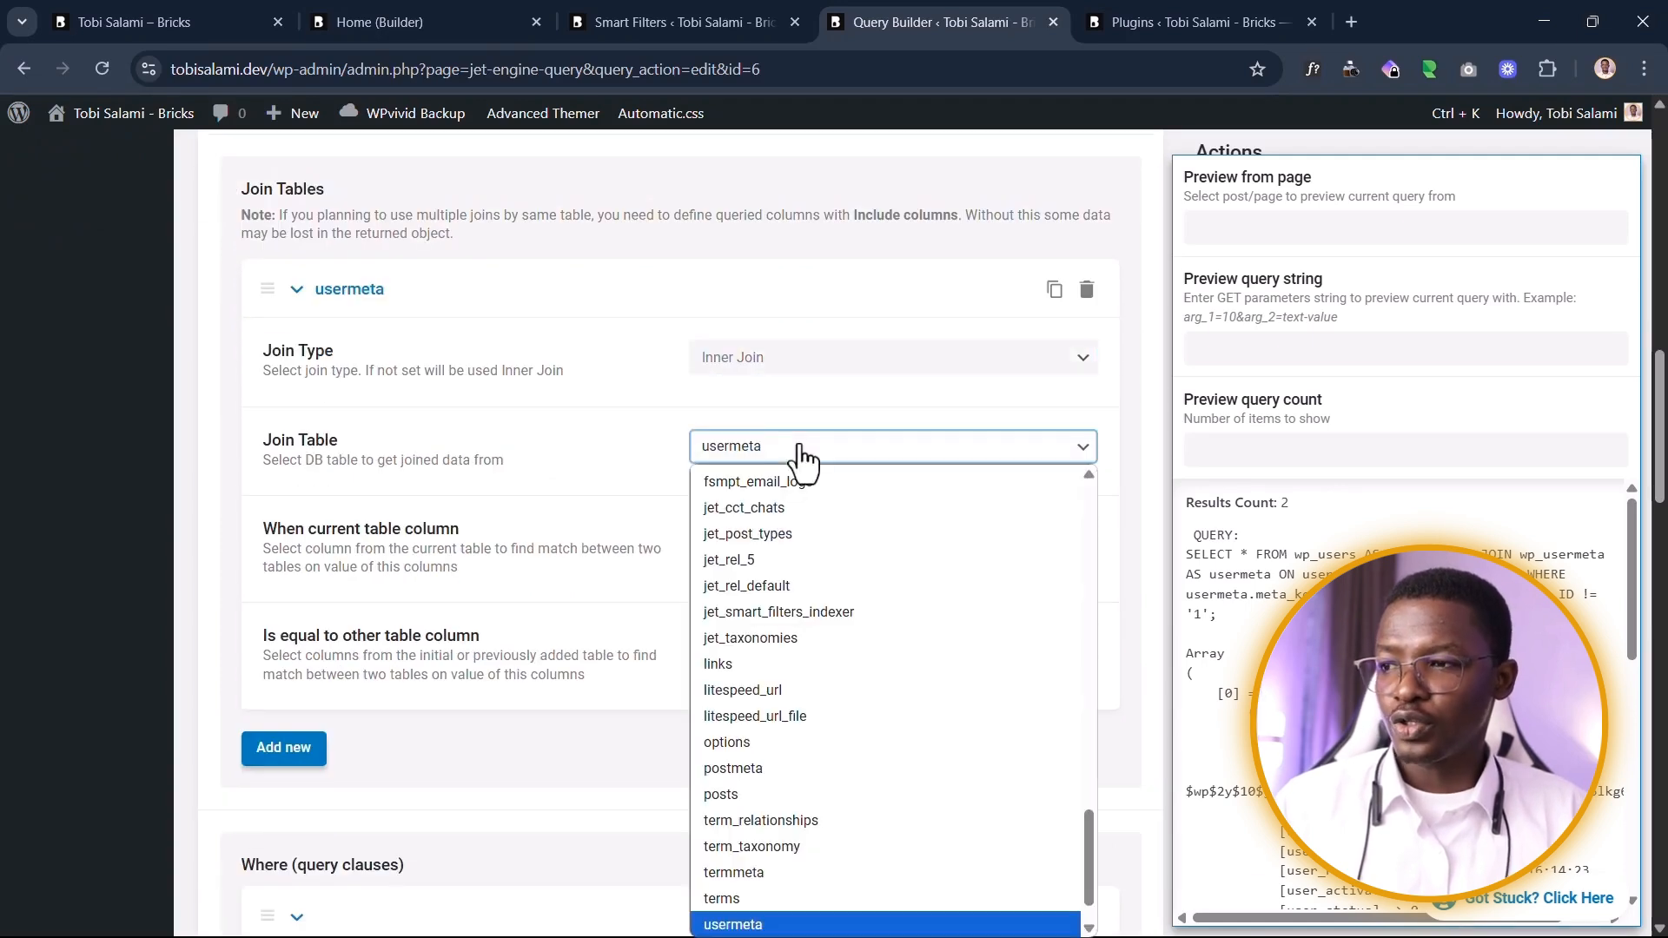
{"action": "left_click", "coordinate": [622, 435]}
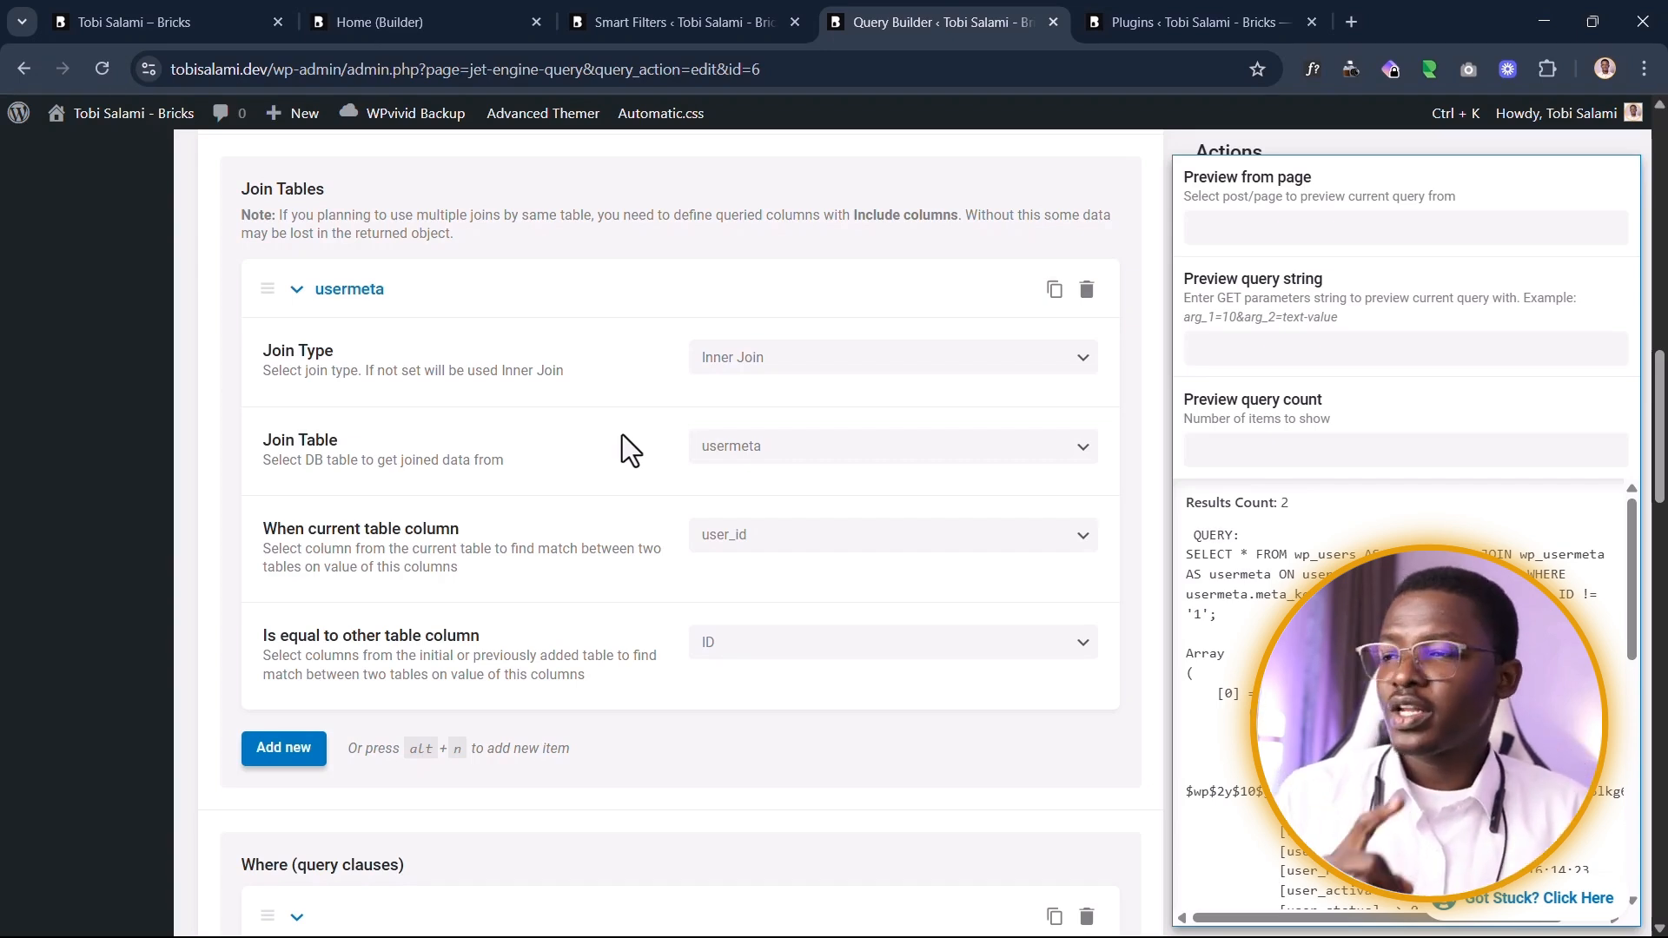
Step: Search the commands for "user" and look through the user roles offered under Users
{"action": "key", "text": "ctrl+k"}
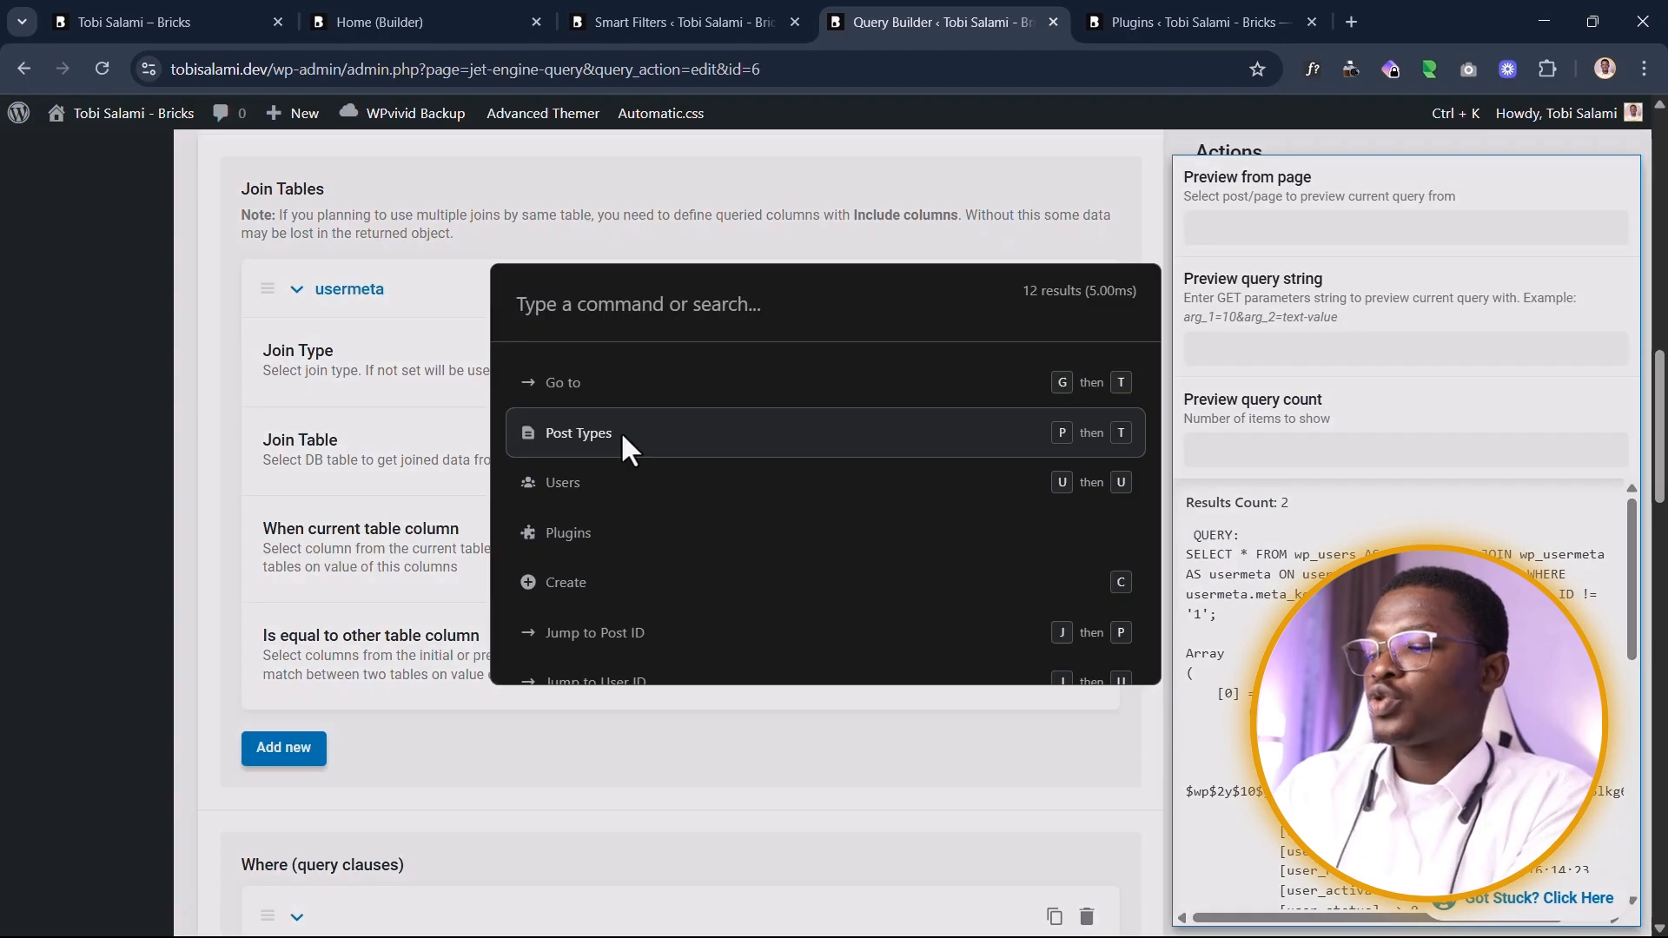
{"action": "type", "text": "user"}
{"action": "key", "text": "Return"}
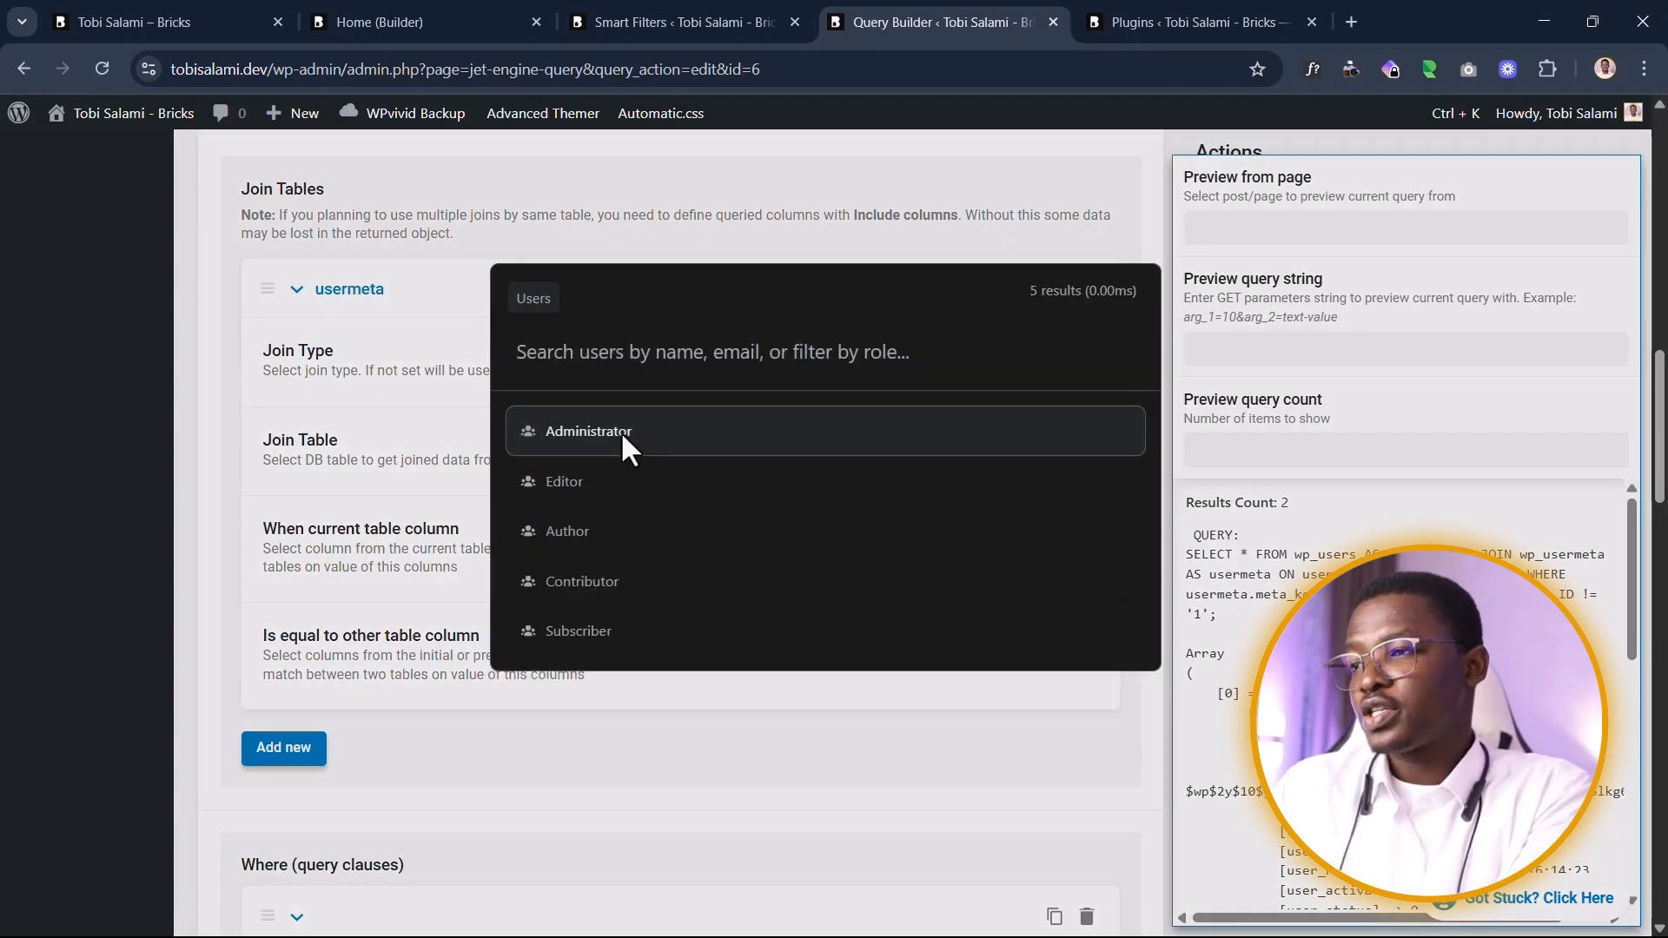
{"action": "key", "text": "Down"}
{"action": "key", "text": "Down"}
{"action": "key", "text": "Down"}
{"action": "key", "text": "BackSpace"}
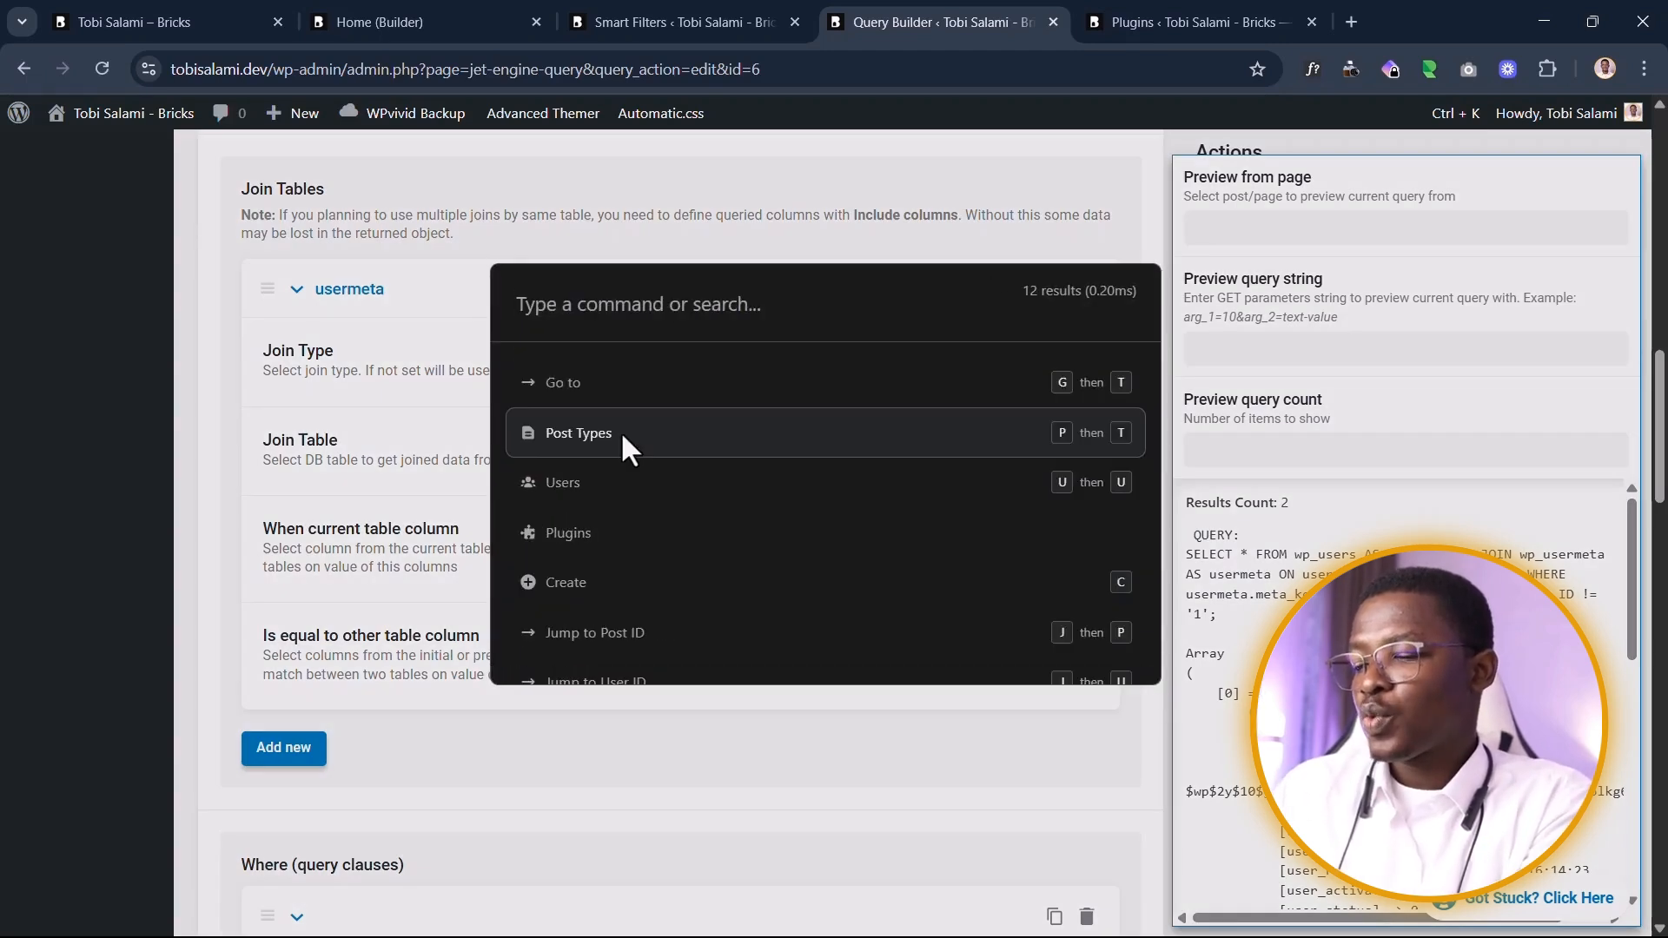
Step: Find the Users pages with a "users" command search and open All Users in a new tab
{"action": "type", "text": "us"}
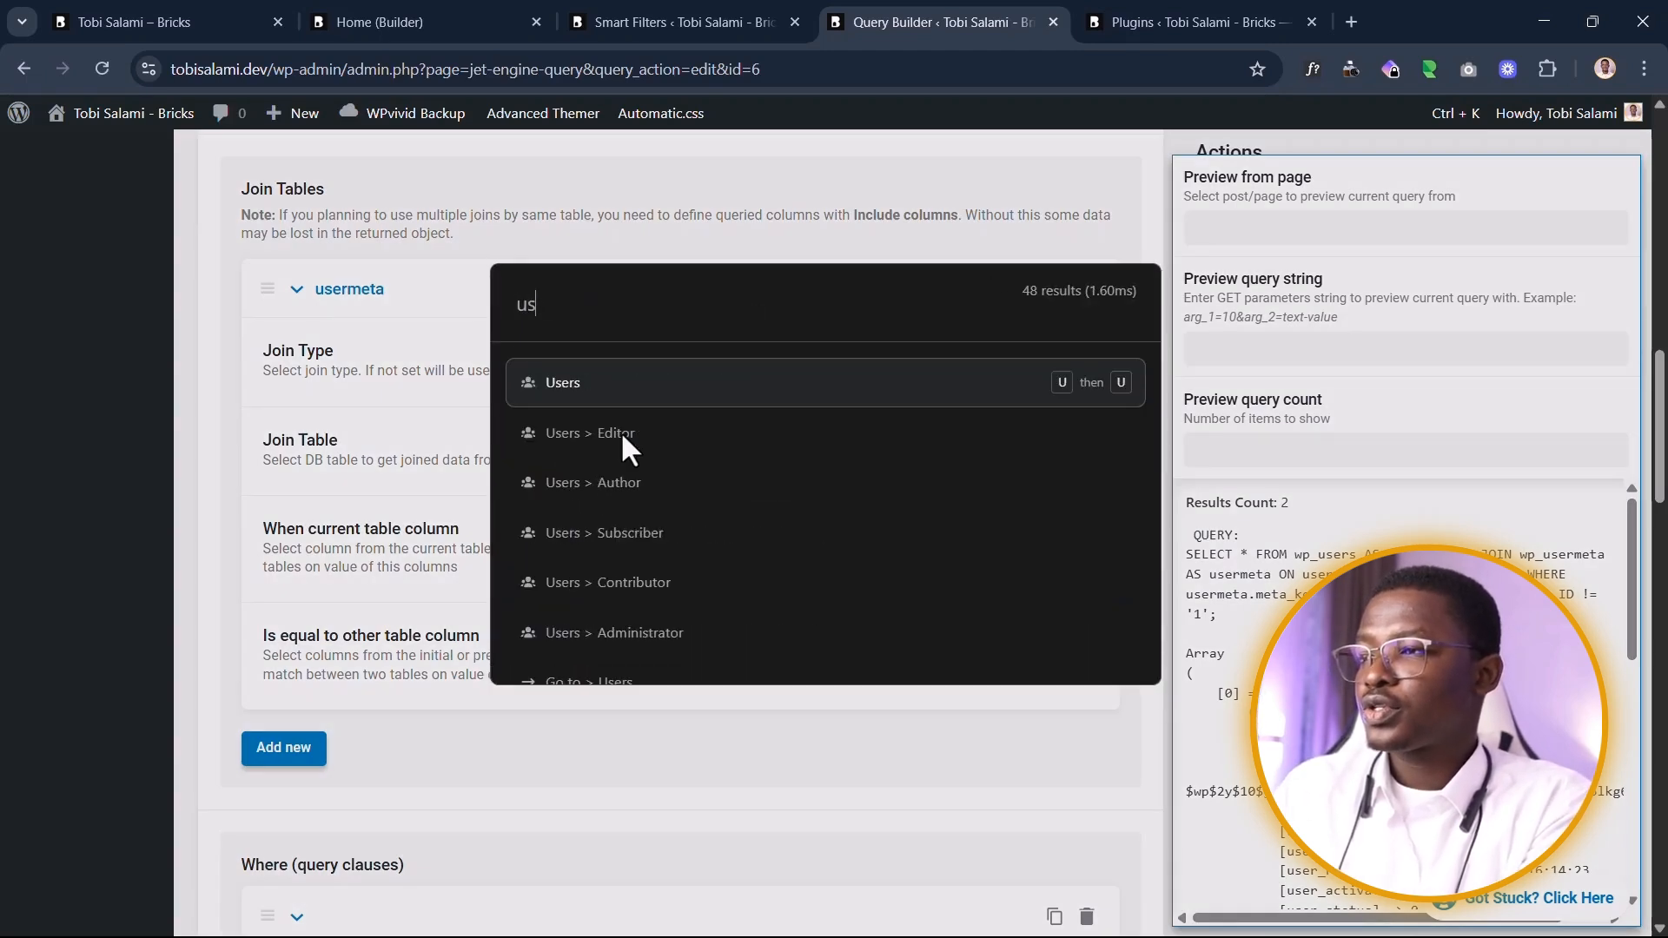
{"action": "type", "text": "ers"}
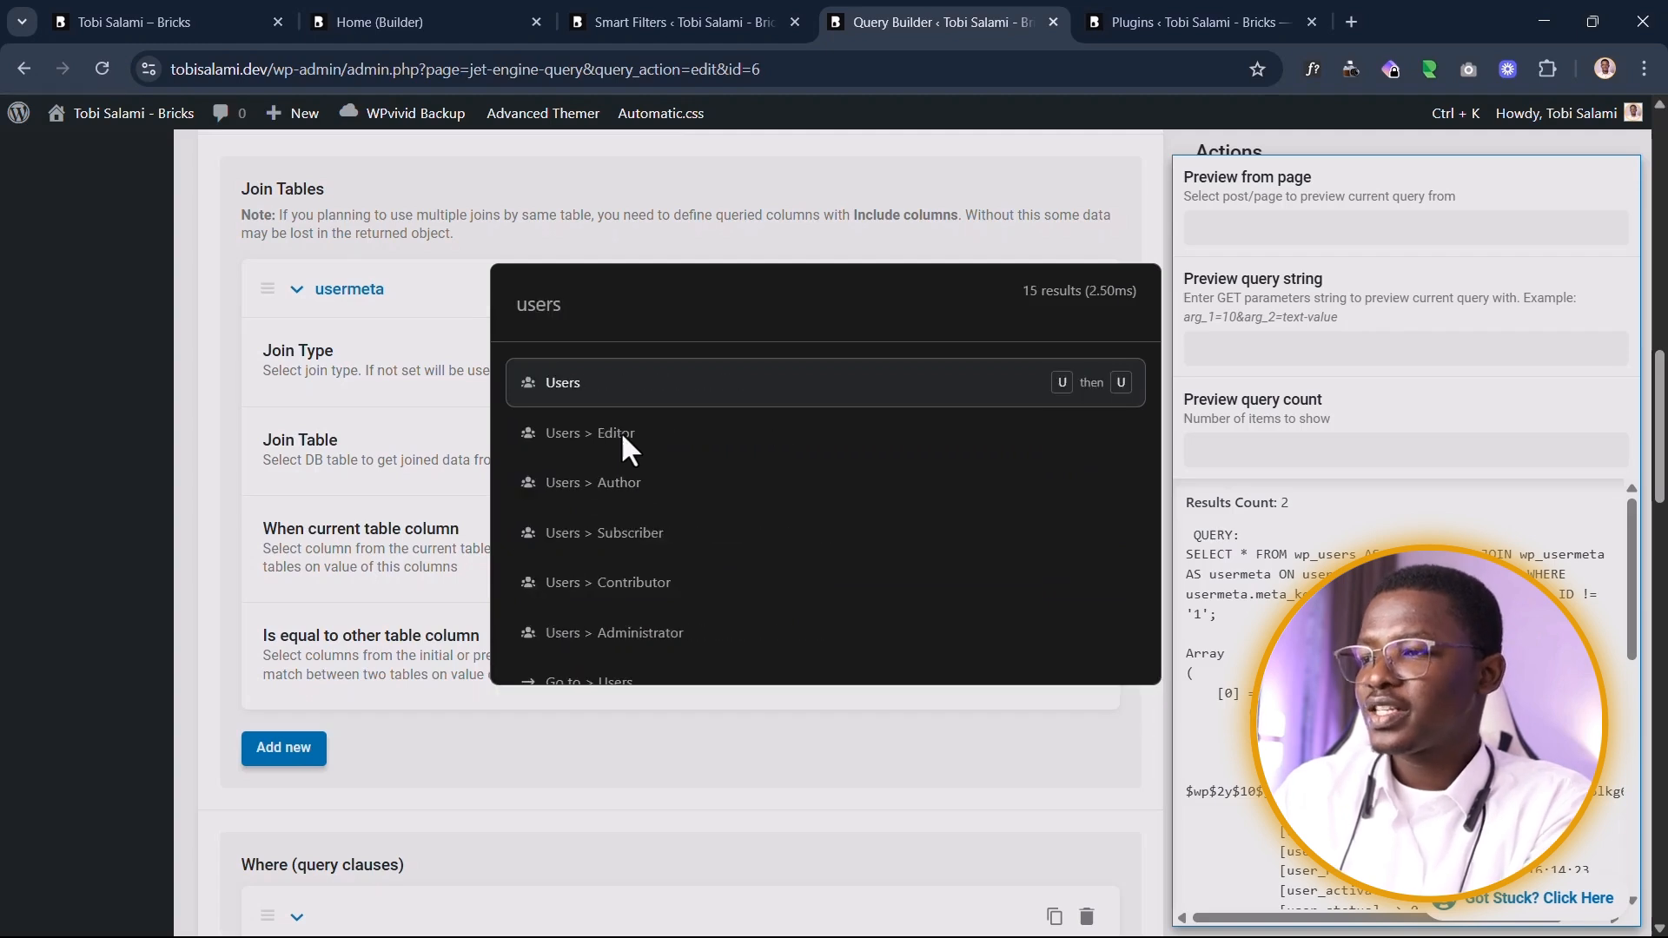
{"action": "key", "text": "Down"}
{"action": "key", "text": "Down"}
{"action": "key", "text": "Down"}
{"action": "key", "text": "Down"}
{"action": "key", "text": "Down"}
{"action": "key", "text": "Down"}
{"action": "key", "text": "Return"}
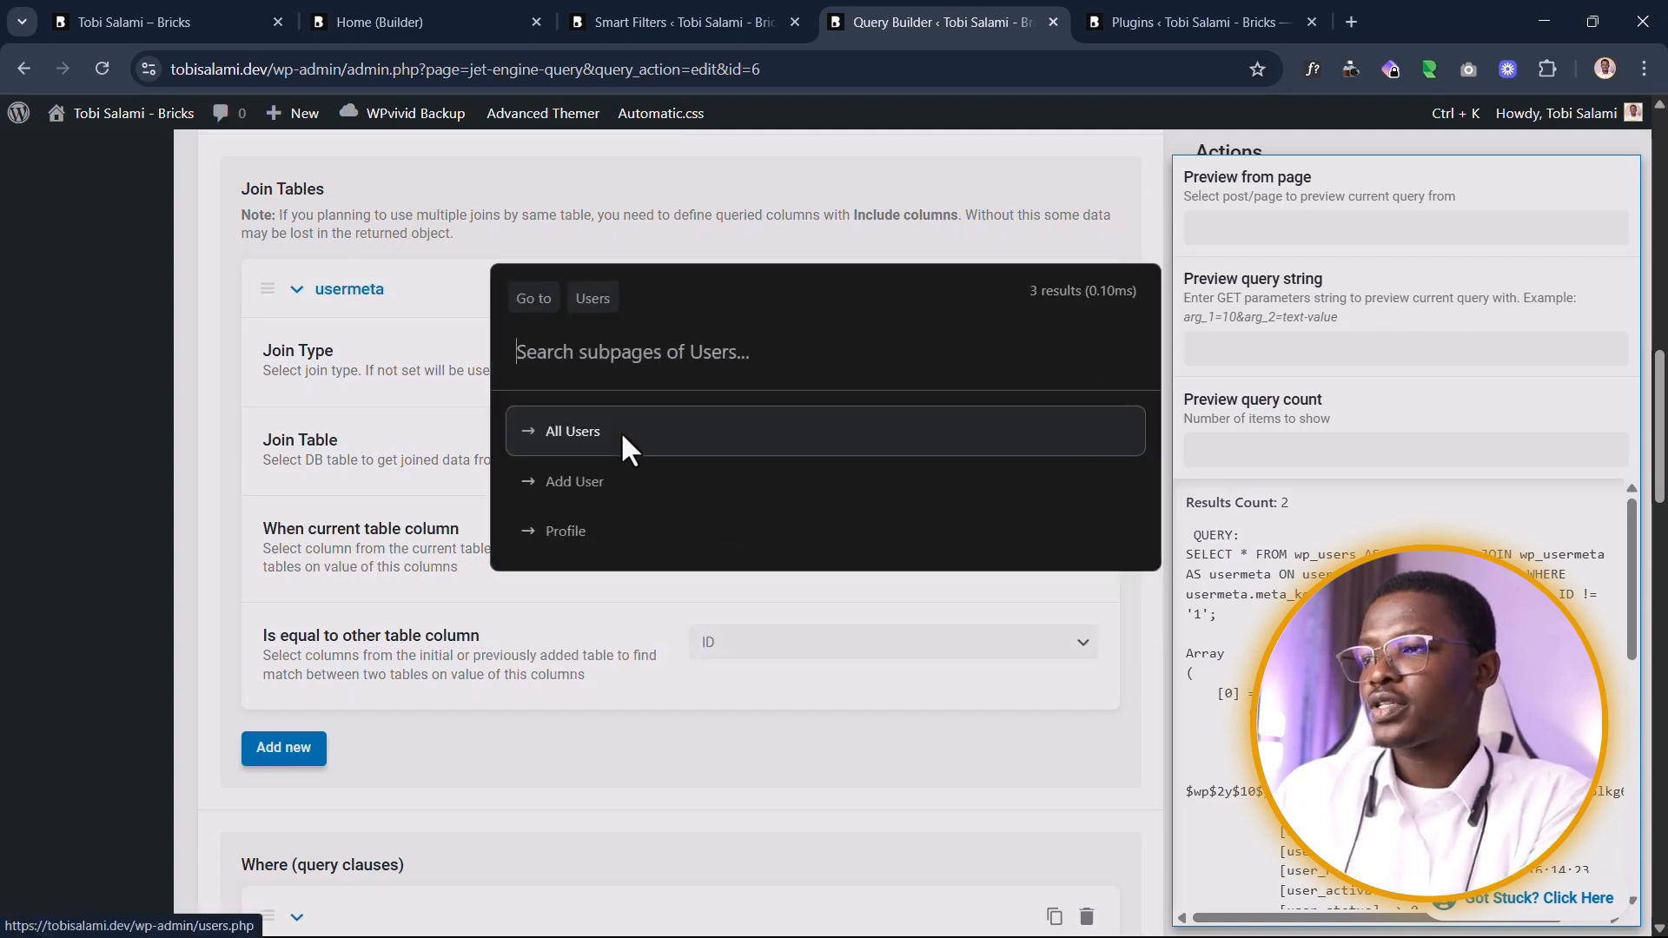
{"action": "middle_click", "coordinate": [622, 434]}
{"action": "key", "text": "Escape"}
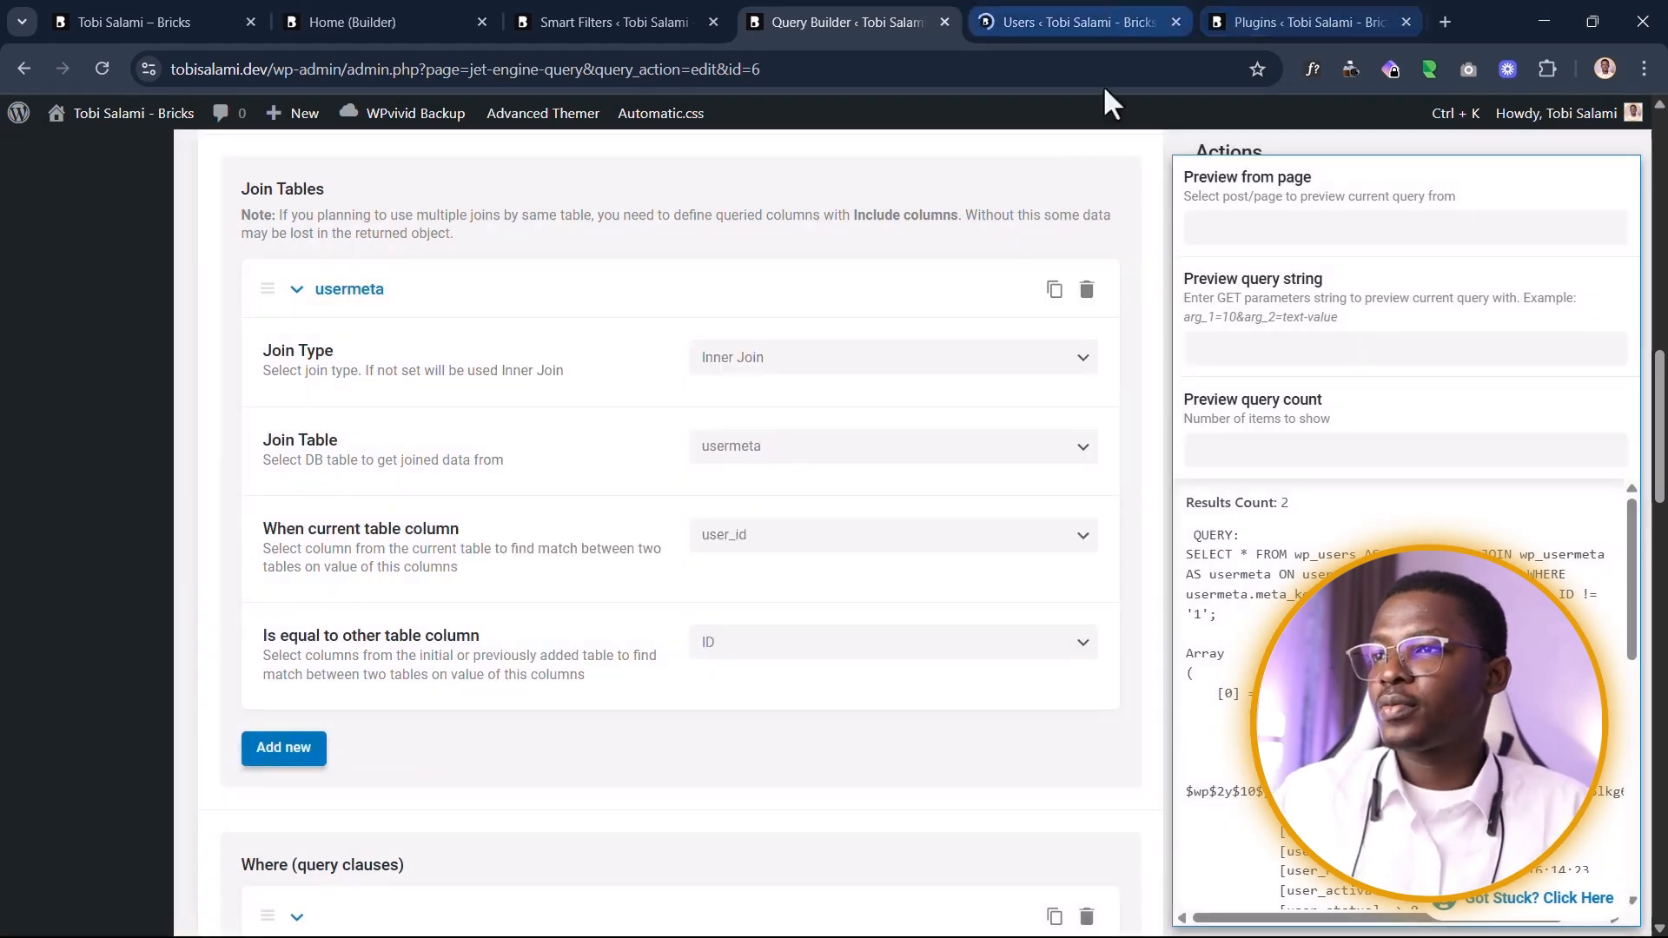
Step: Open the admin user's profile from the Users list and examine the Profile Picture field under User Details
{"action": "left_click", "coordinate": [1082, 22]}
{"action": "left_click", "coordinate": [302, 375]}
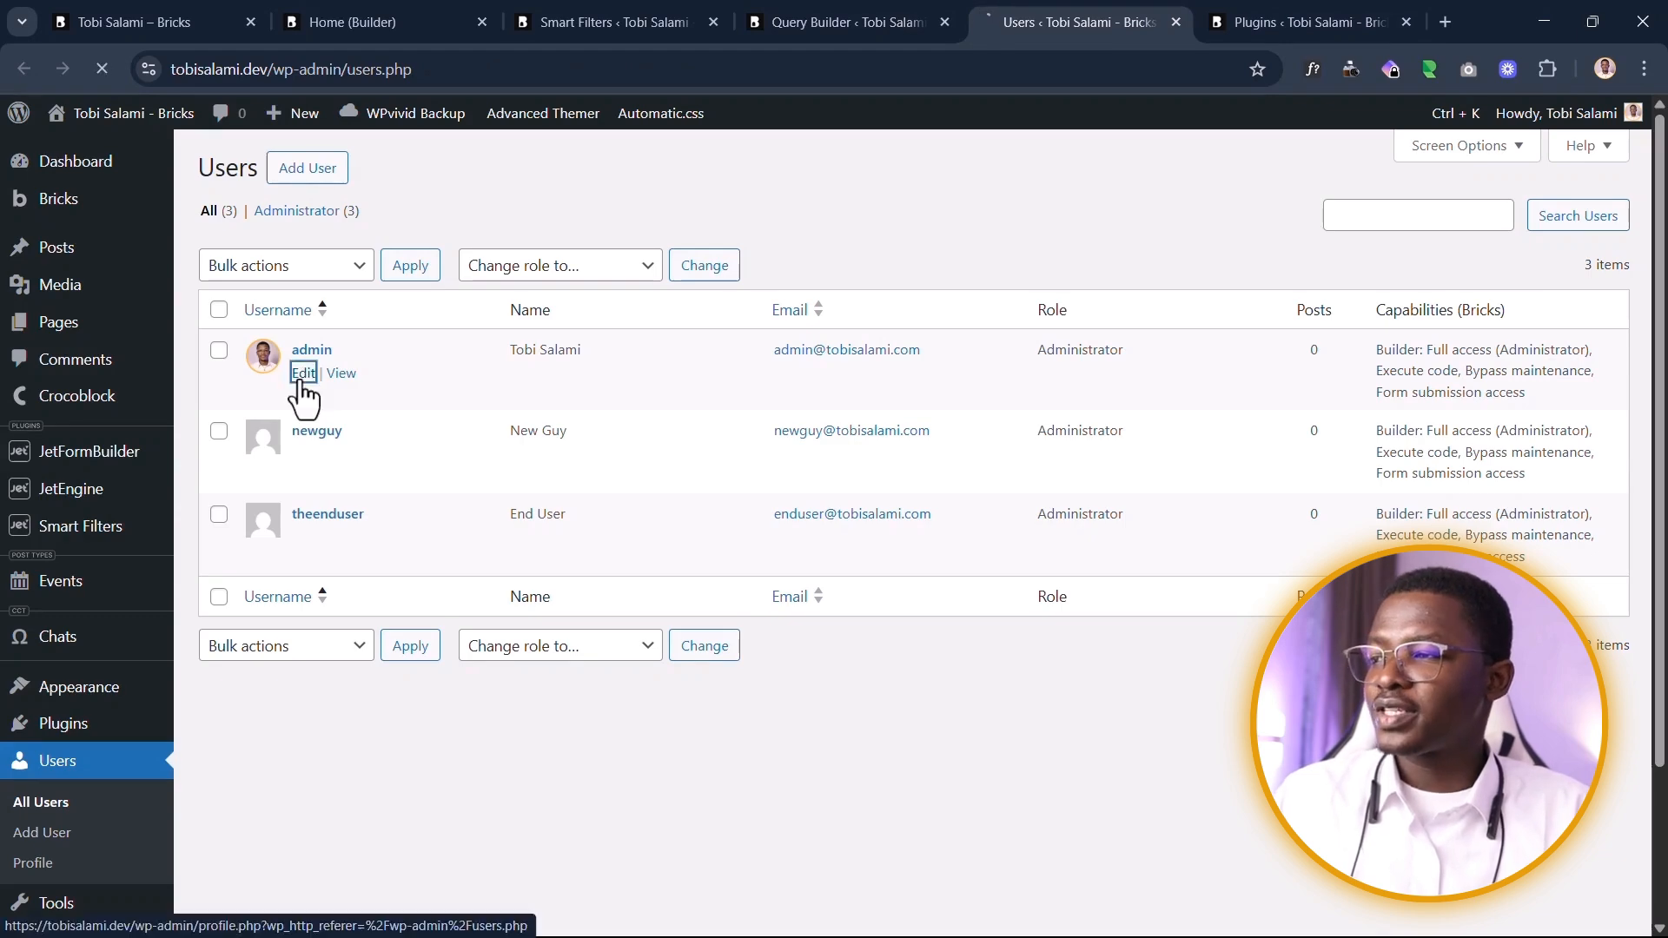
{"action": "scroll", "coordinate": [954, 278], "scroll_direction": "down", "scroll_amount": 15}
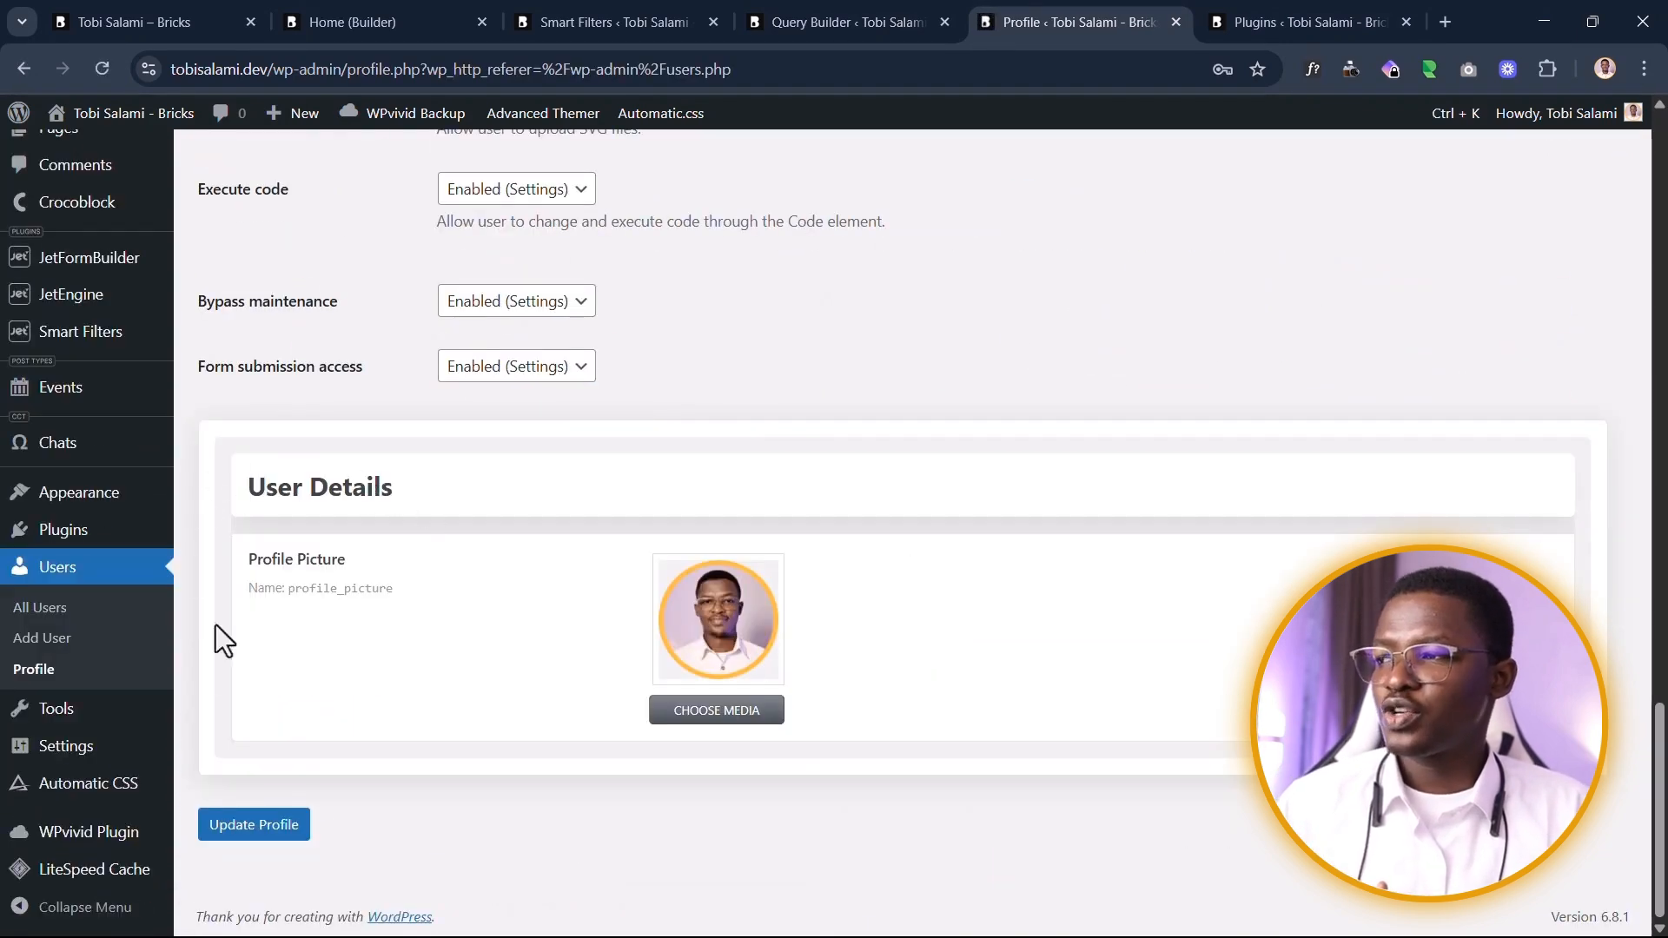
{"action": "mouse_move", "coordinate": [91, 300]}
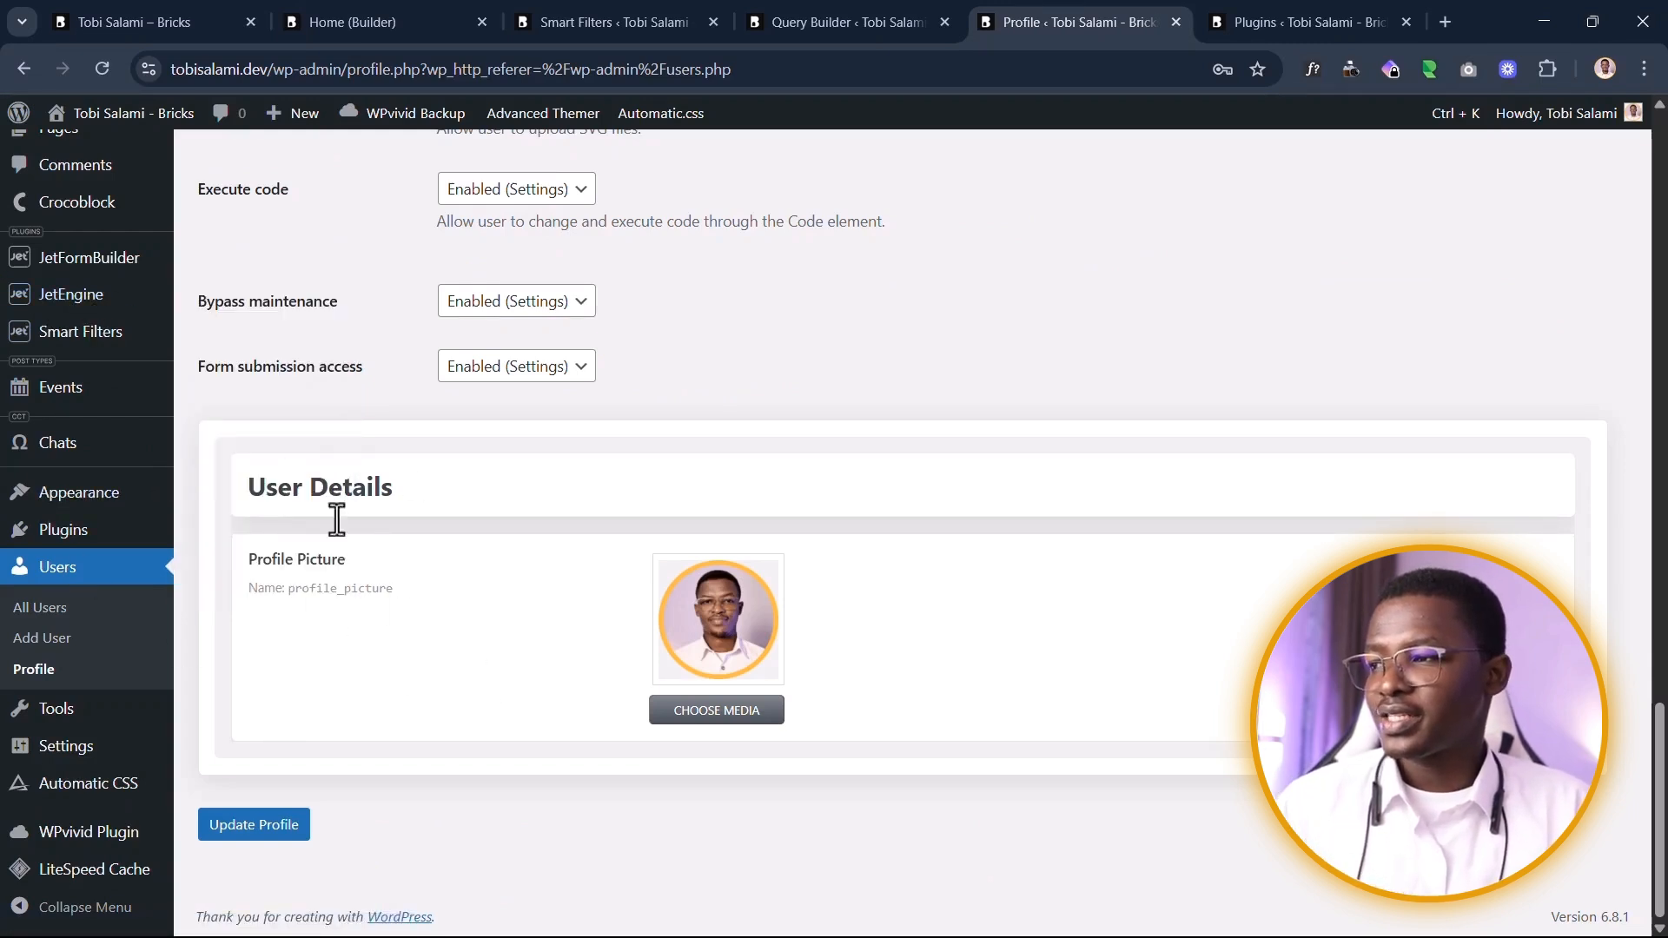
{"action": "left_click_drag", "start_coordinate": [232, 561], "coordinate": [432, 608]}
{"action": "left_click", "coordinate": [461, 589]}
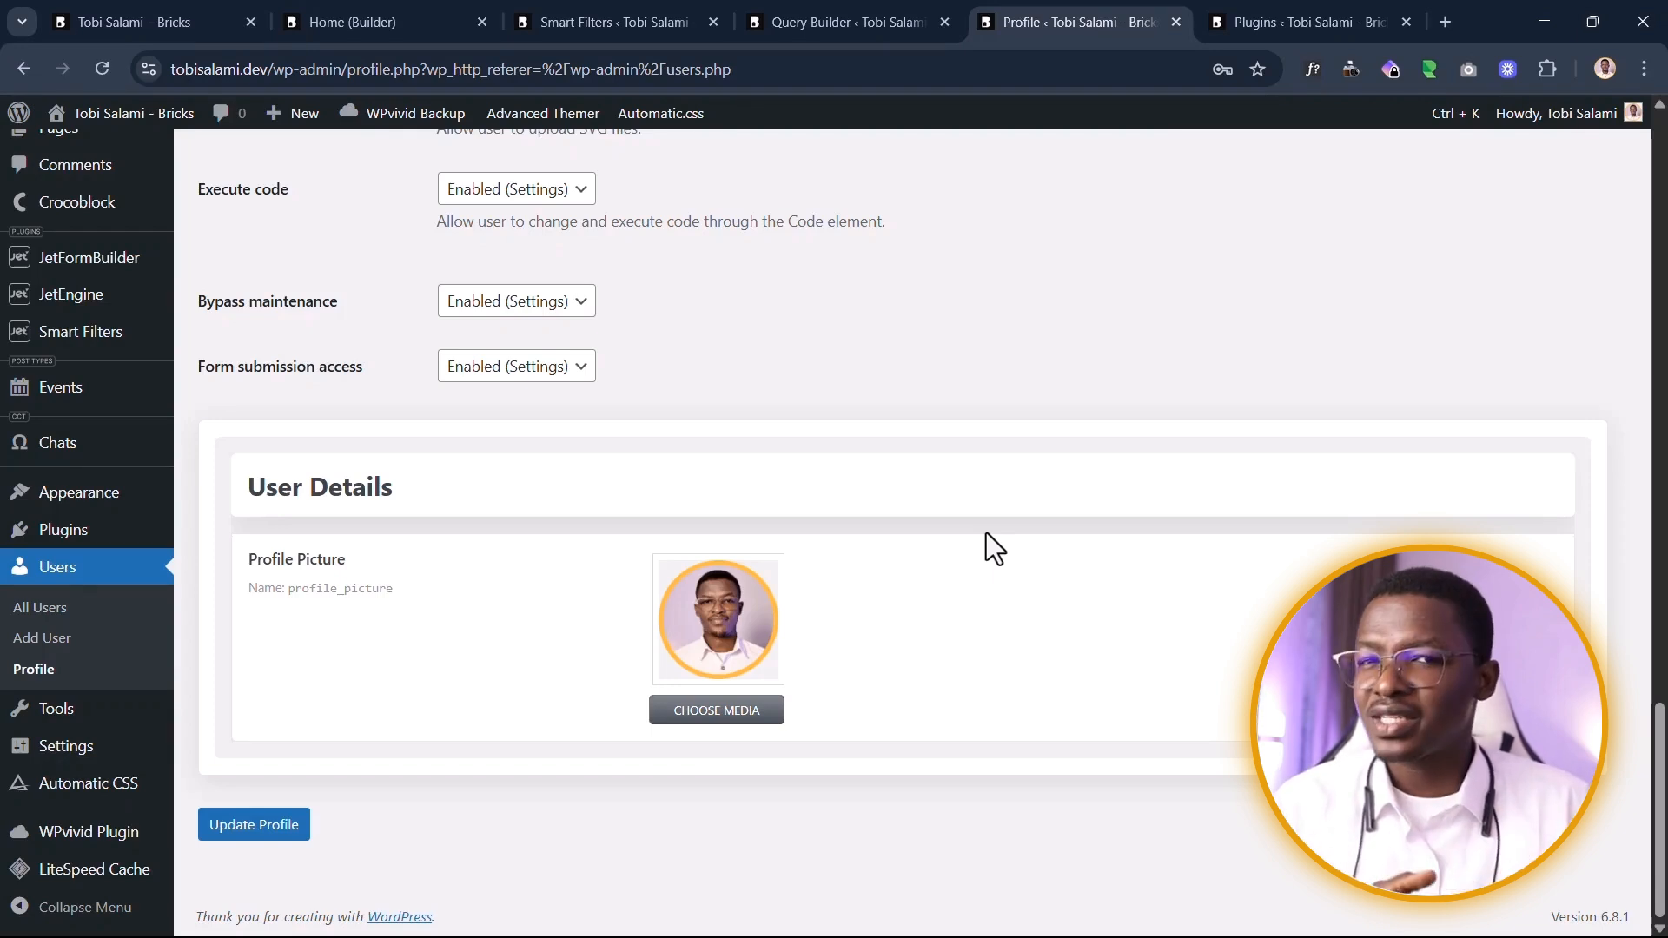
Step: Return to the Query of Users query and review the usermeta join's table and matching columns, keeping user_id and ID
{"action": "left_click", "coordinate": [749, 18]}
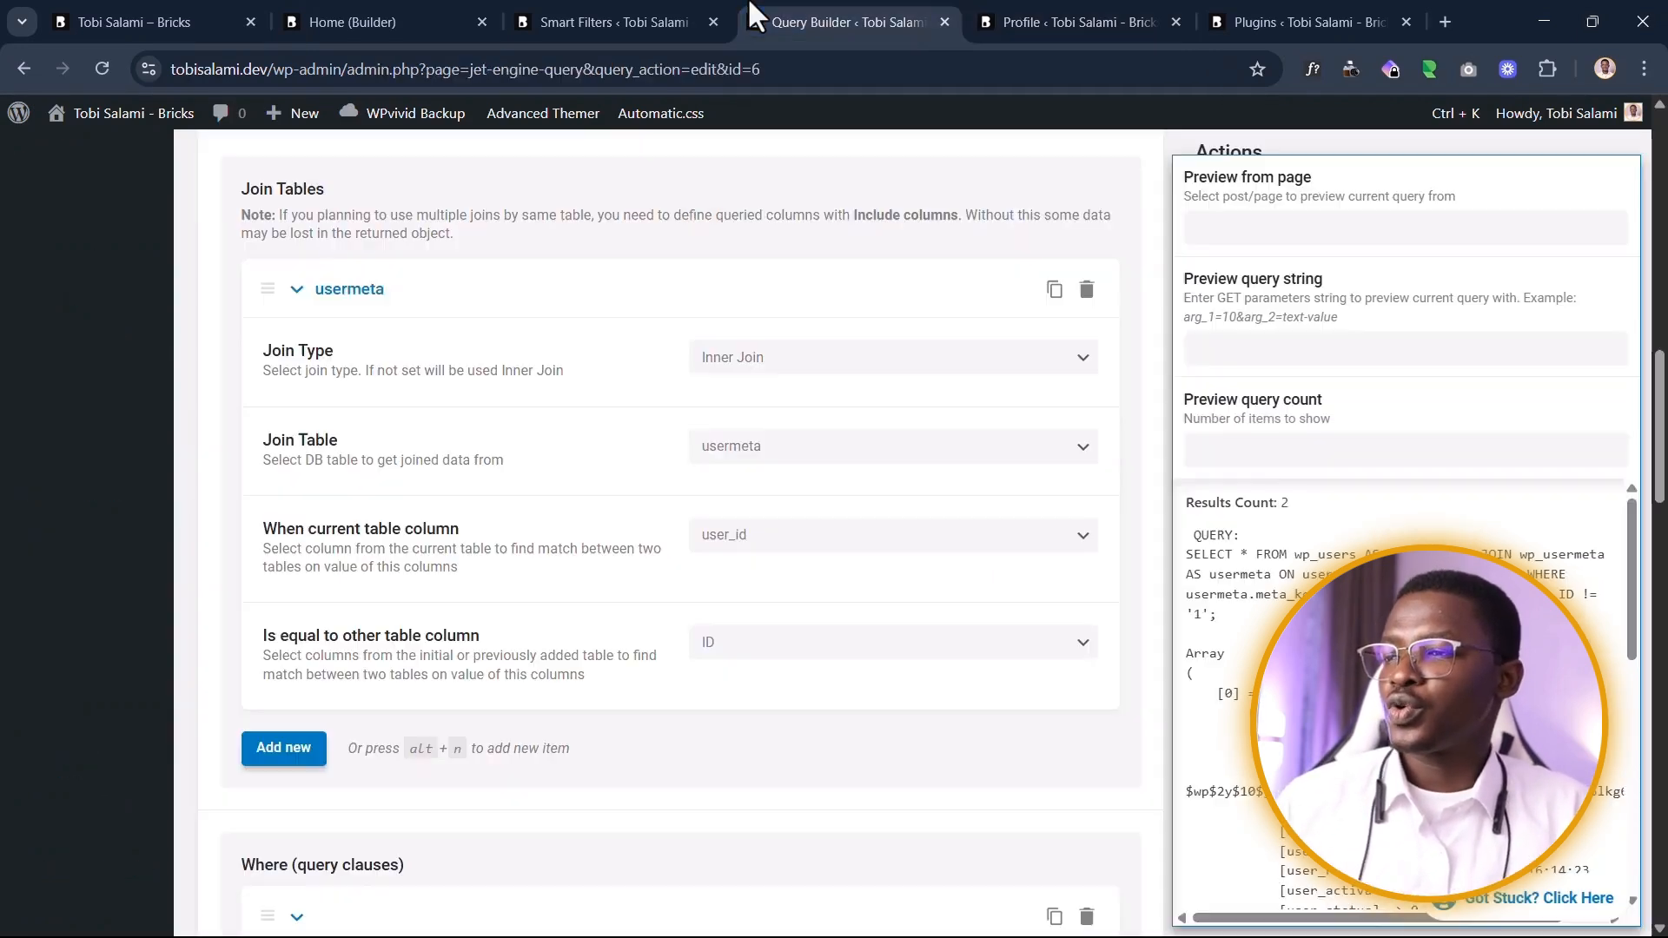
{"action": "left_click", "coordinate": [747, 469]}
{"action": "left_click", "coordinate": [744, 464]}
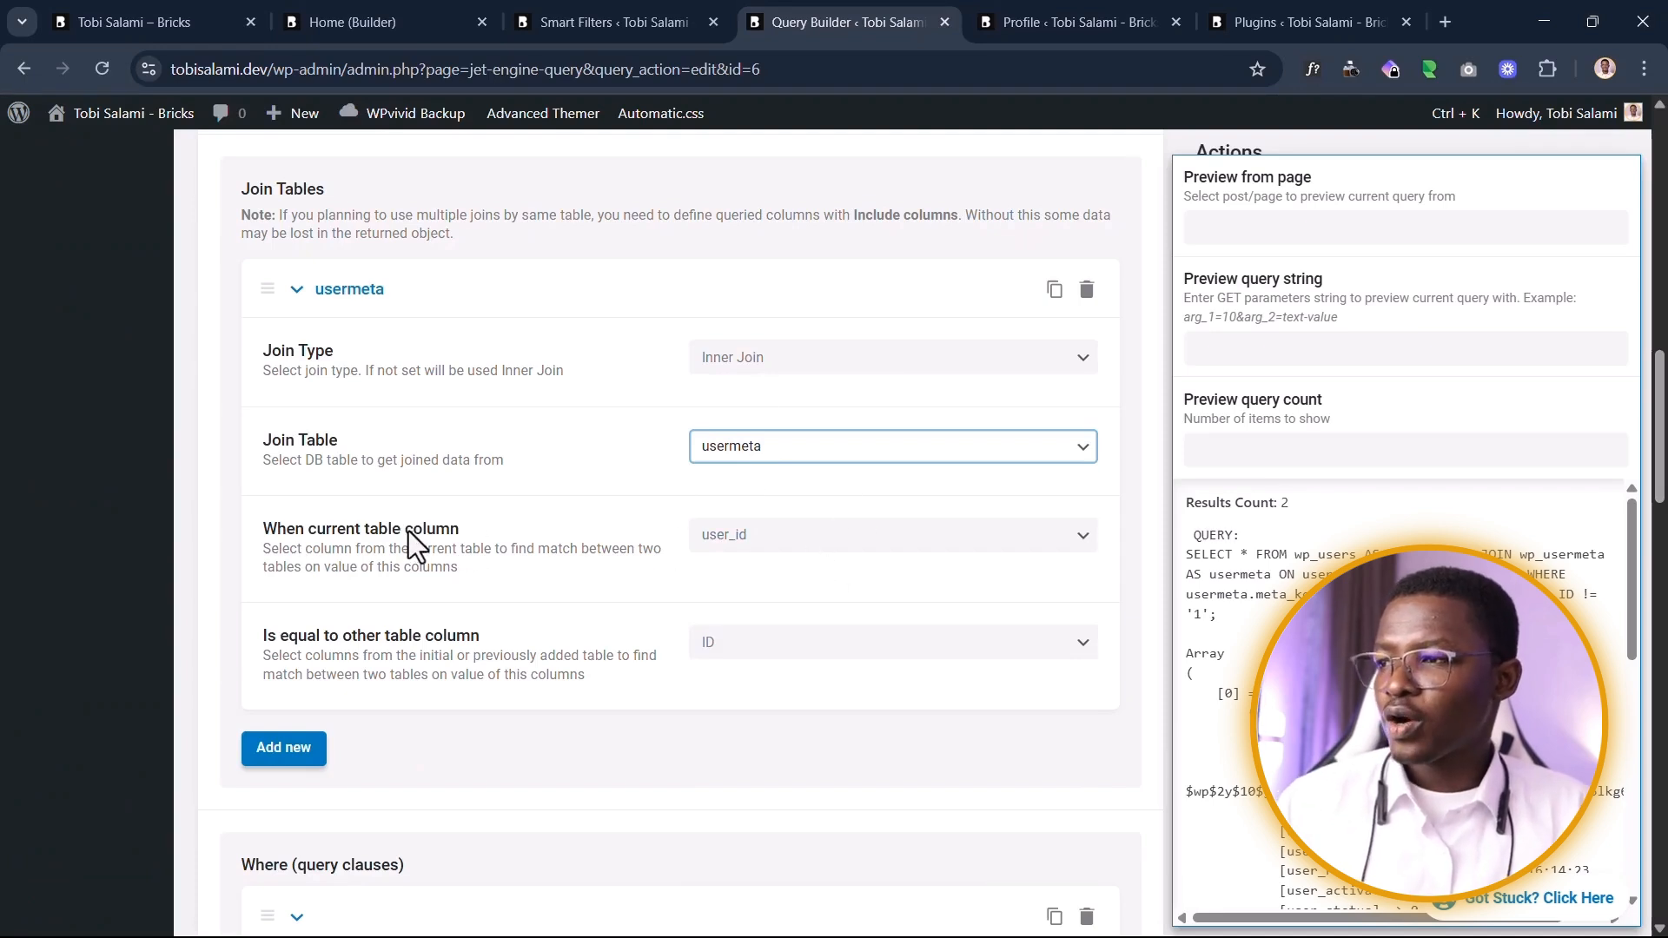
{"action": "left_click", "coordinate": [741, 551]}
{"action": "left_click", "coordinate": [739, 549]}
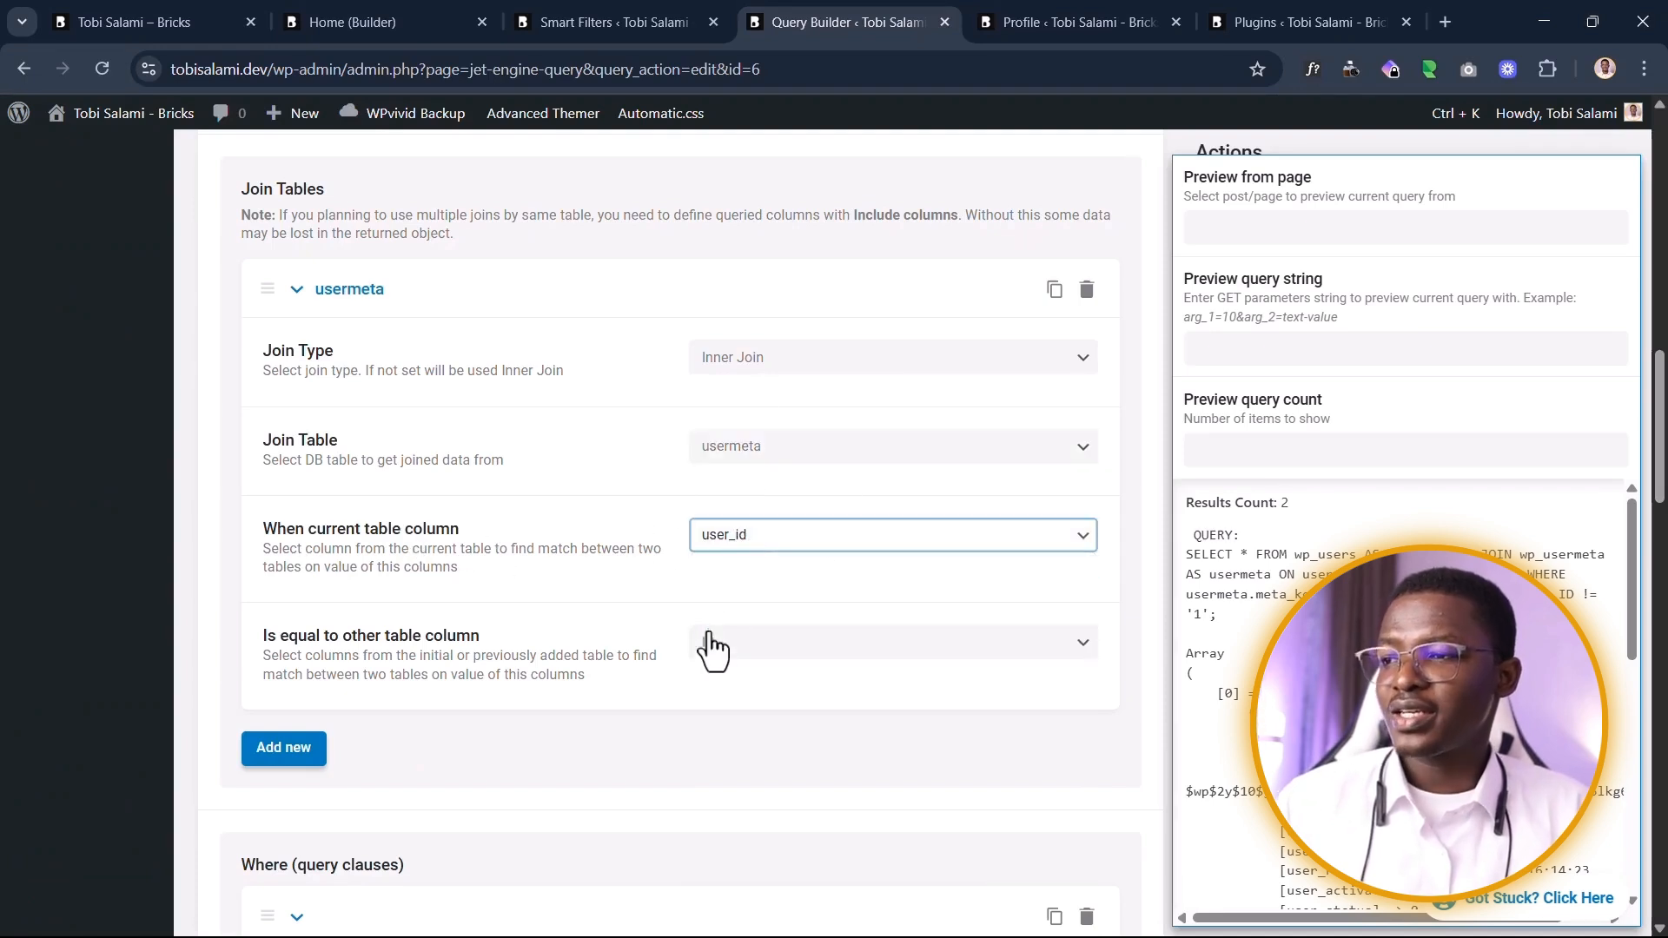
{"action": "left_click", "coordinate": [710, 647]}
{"action": "left_click", "coordinate": [702, 653]}
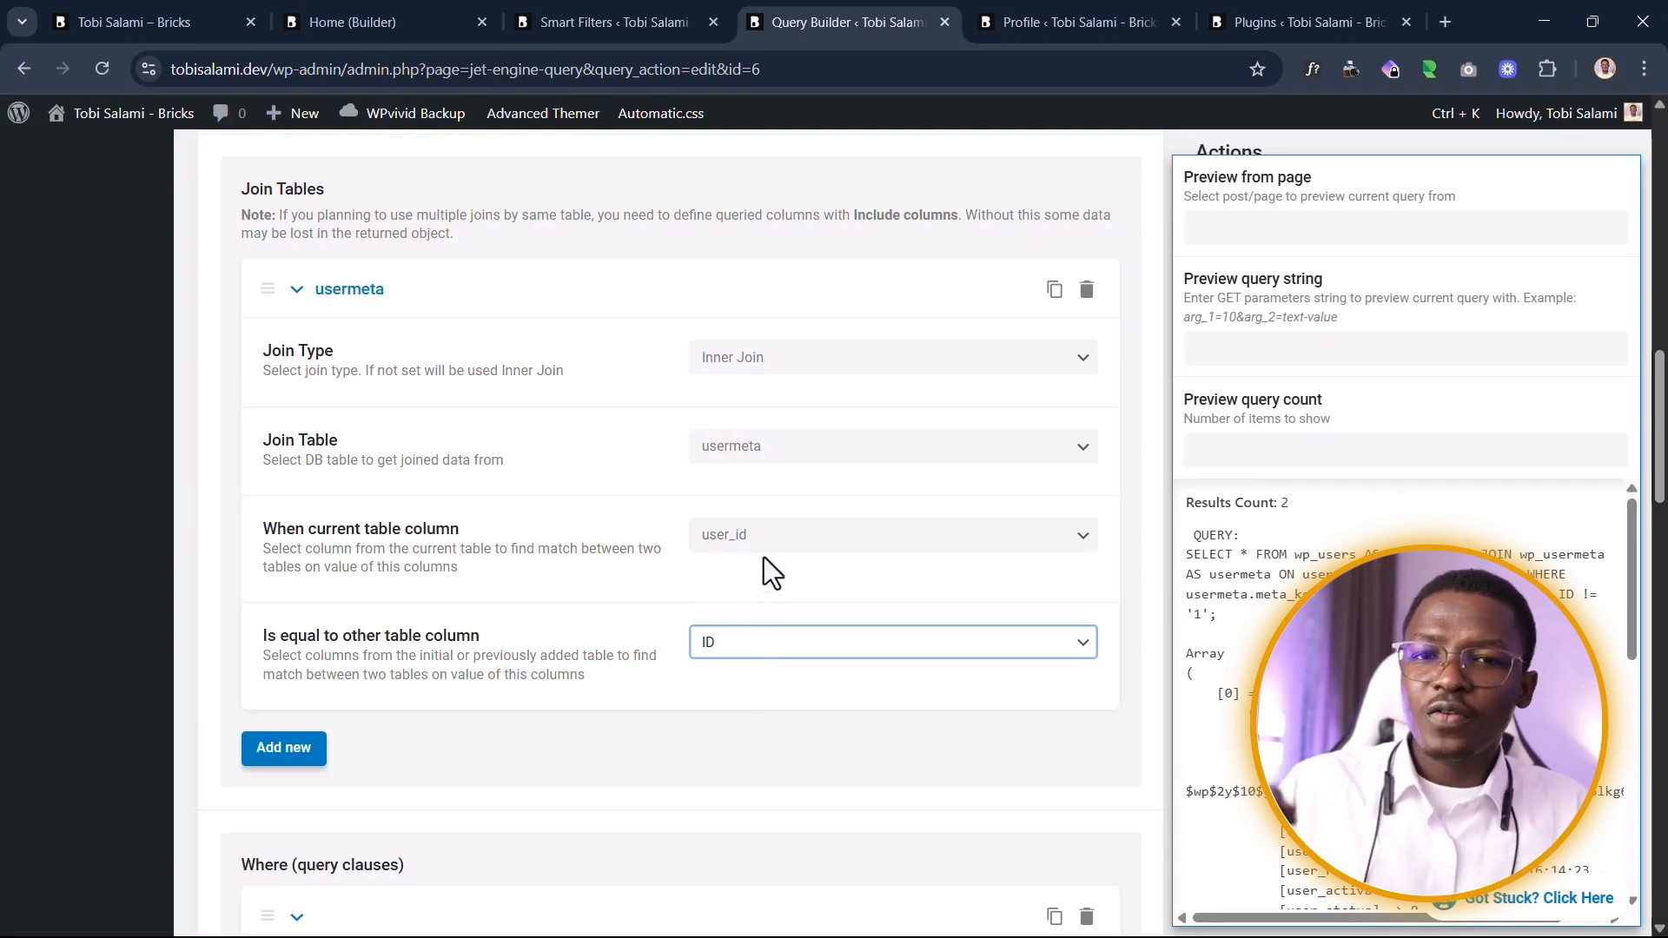
Step: Examine the first Where clause's column, comparison and value, keeping usermeta.meta_key, Equal (=) and profile_picture
{"action": "scroll", "coordinate": [675, 535], "scroll_direction": "down", "scroll_amount": 5}
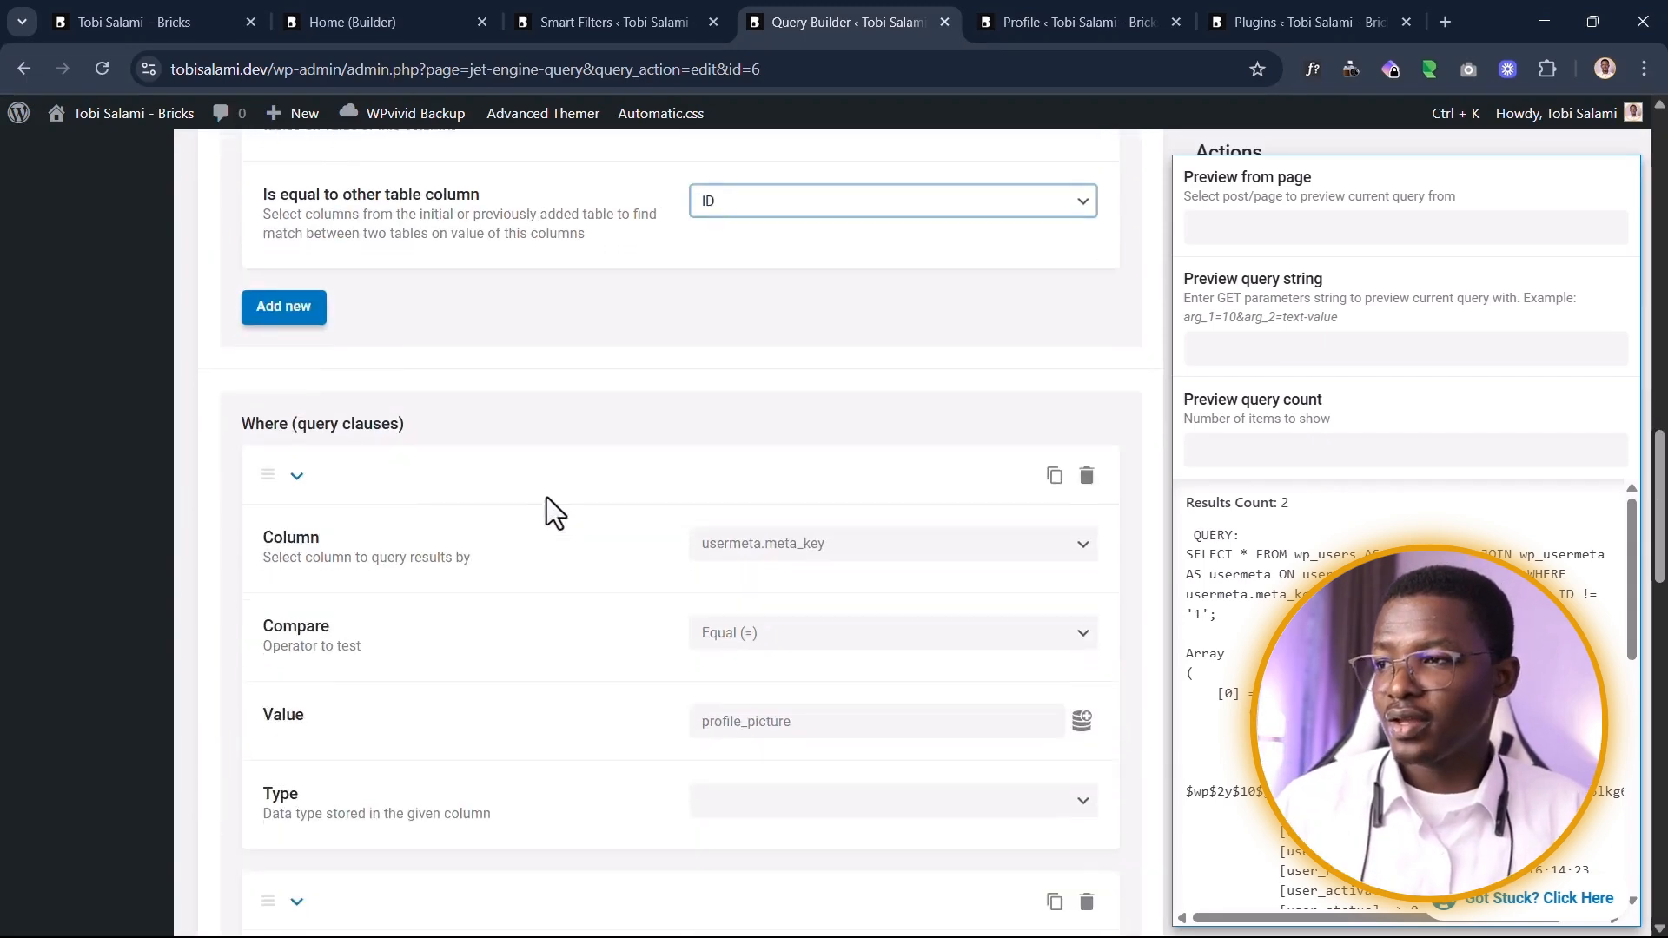
{"action": "left_click_drag", "start_coordinate": [229, 328], "coordinate": [471, 323]}
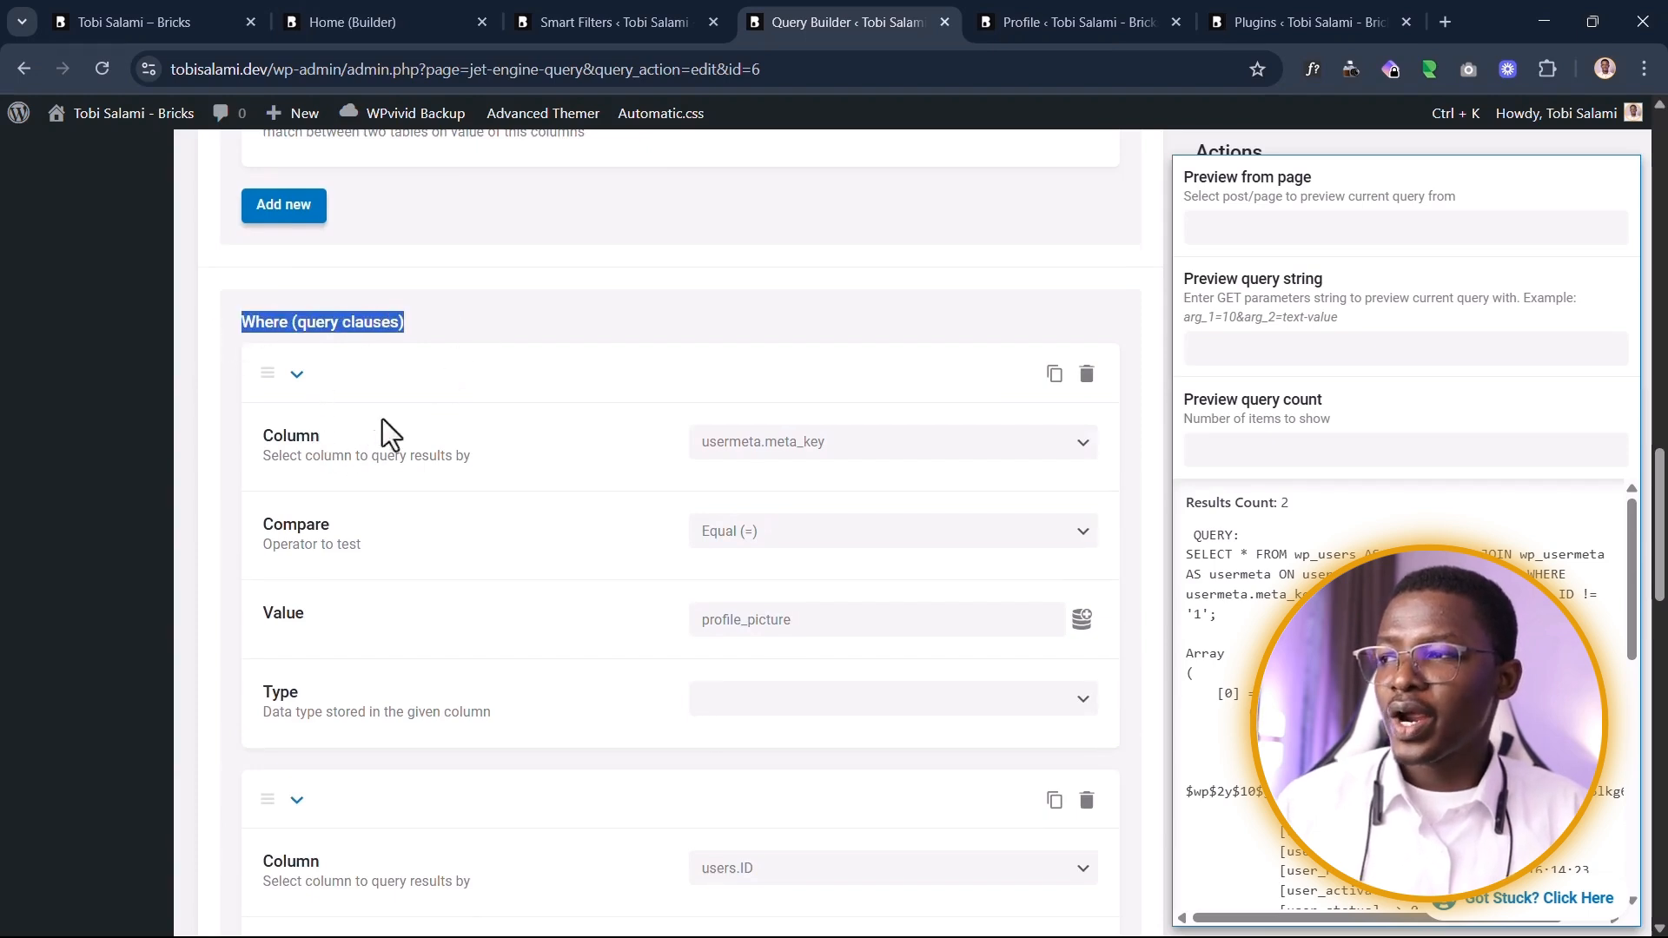
{"action": "scroll", "coordinate": [382, 418], "scroll_direction": "down", "scroll_amount": 1}
{"action": "left_click", "coordinate": [451, 382]}
{"action": "left_click", "coordinate": [776, 343]}
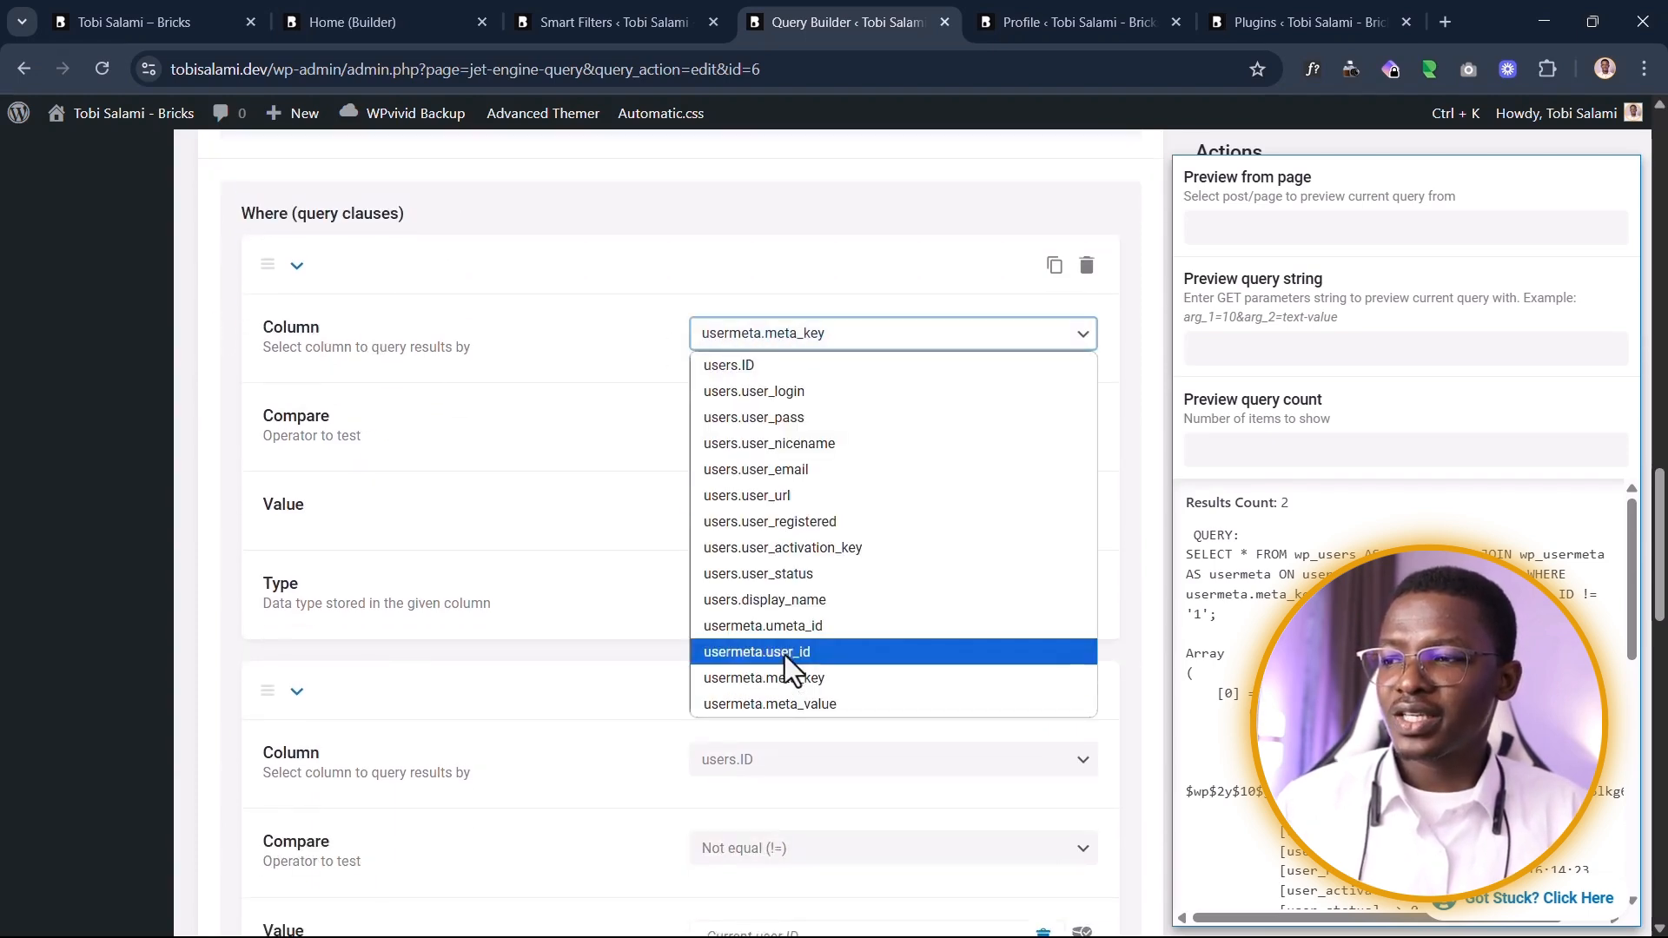
{"action": "left_click", "coordinate": [764, 427]}
{"action": "left_click", "coordinate": [796, 425]}
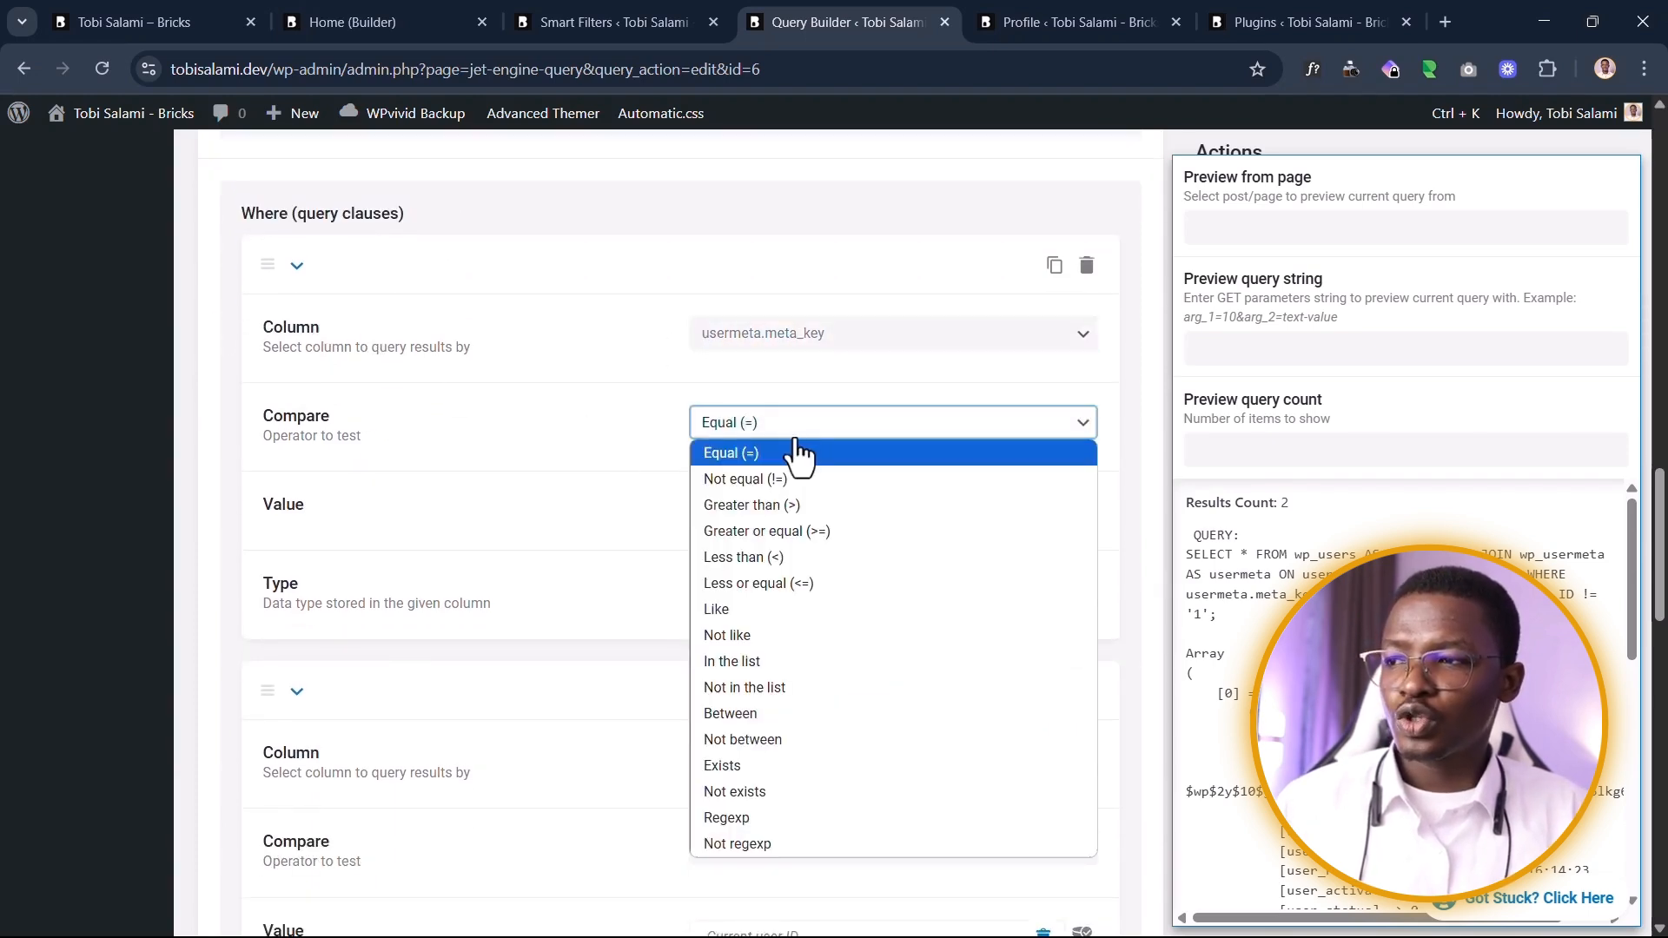
{"action": "left_click", "coordinate": [796, 453]}
{"action": "left_click_drag", "start_coordinate": [786, 512], "coordinate": [577, 551]}
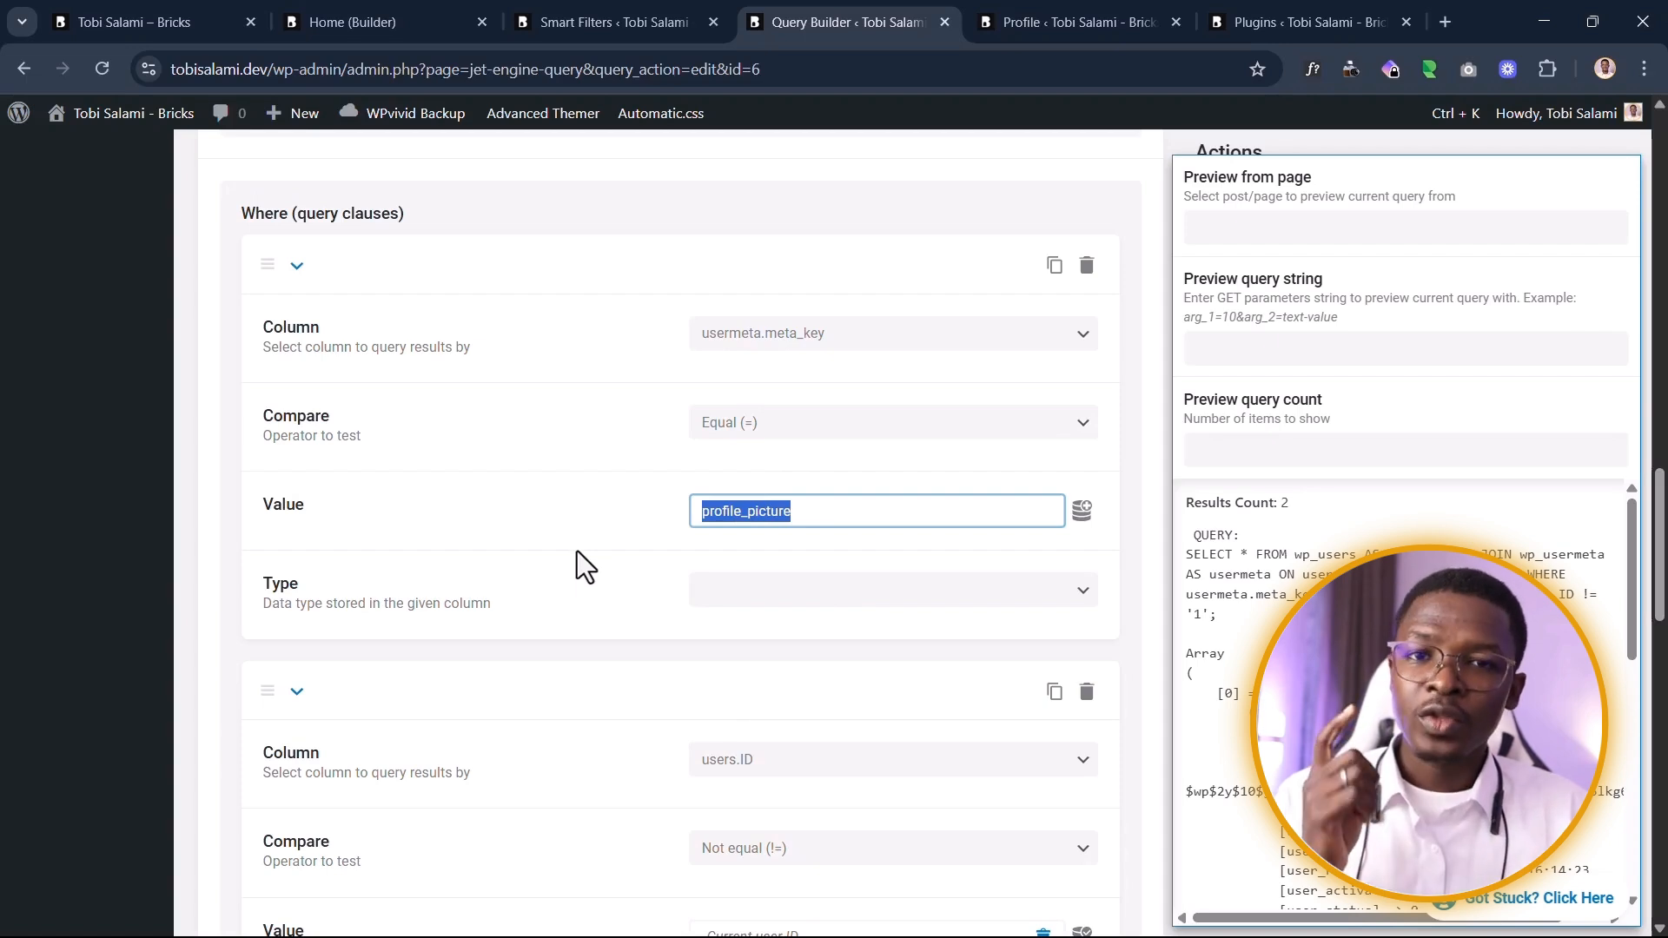
Step: Check the Profile Picture field's name on the user profile page against the first Where clause's value, returning to the query
{"action": "left_click", "coordinate": [1069, 21]}
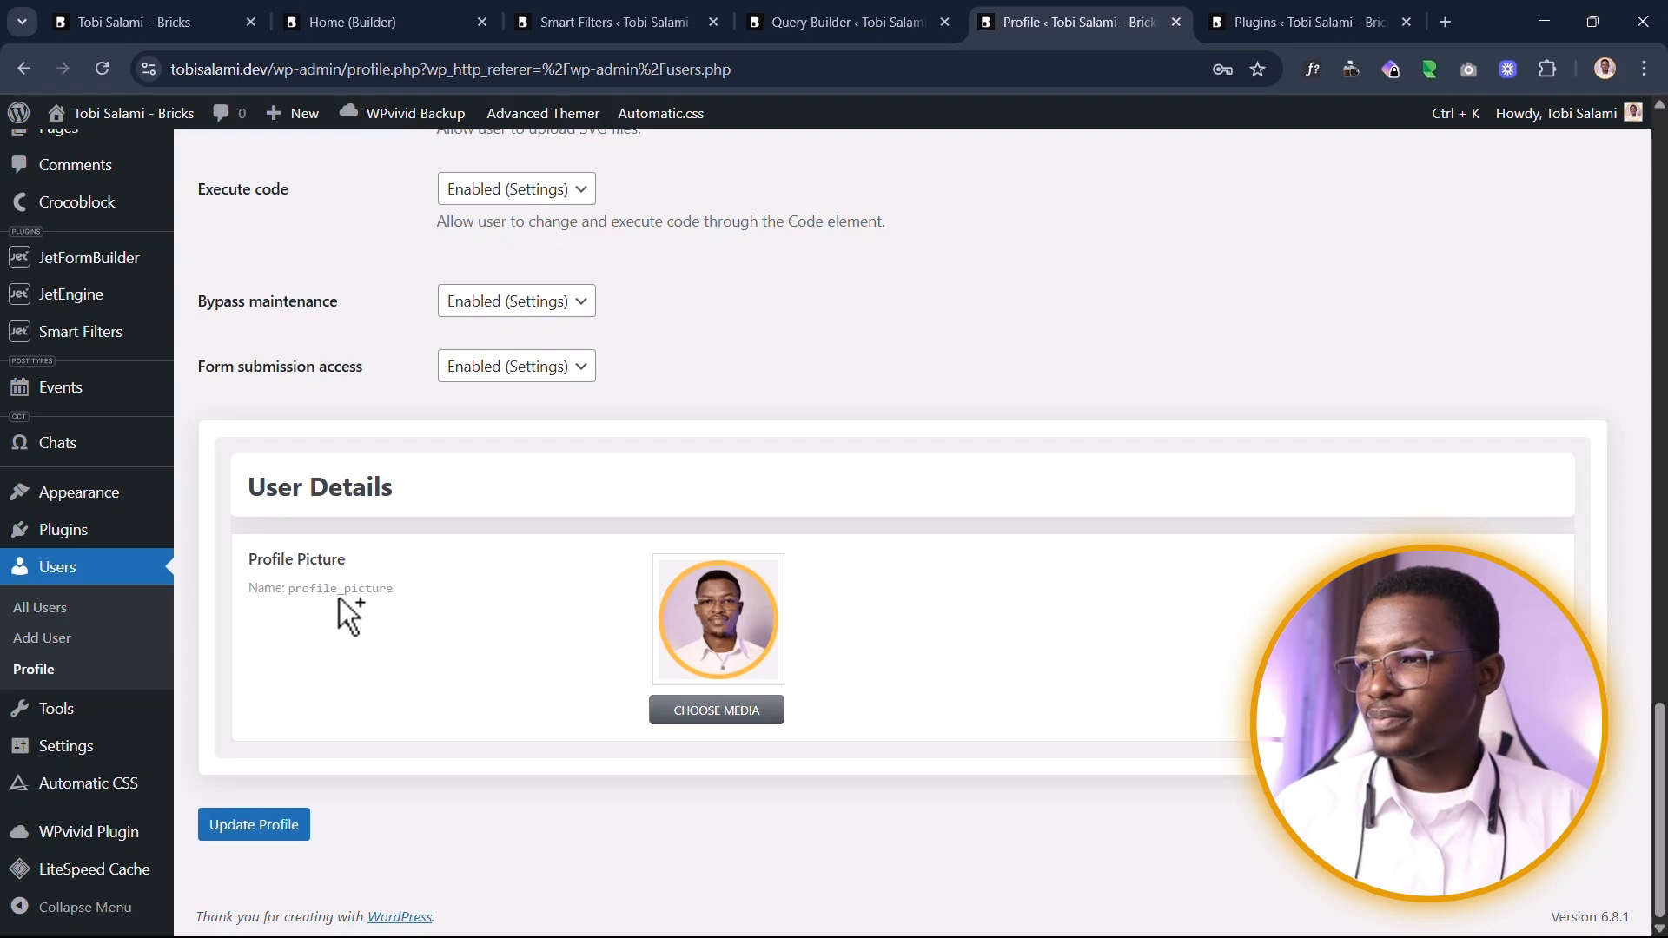
{"action": "mouse_move", "coordinate": [339, 598]}
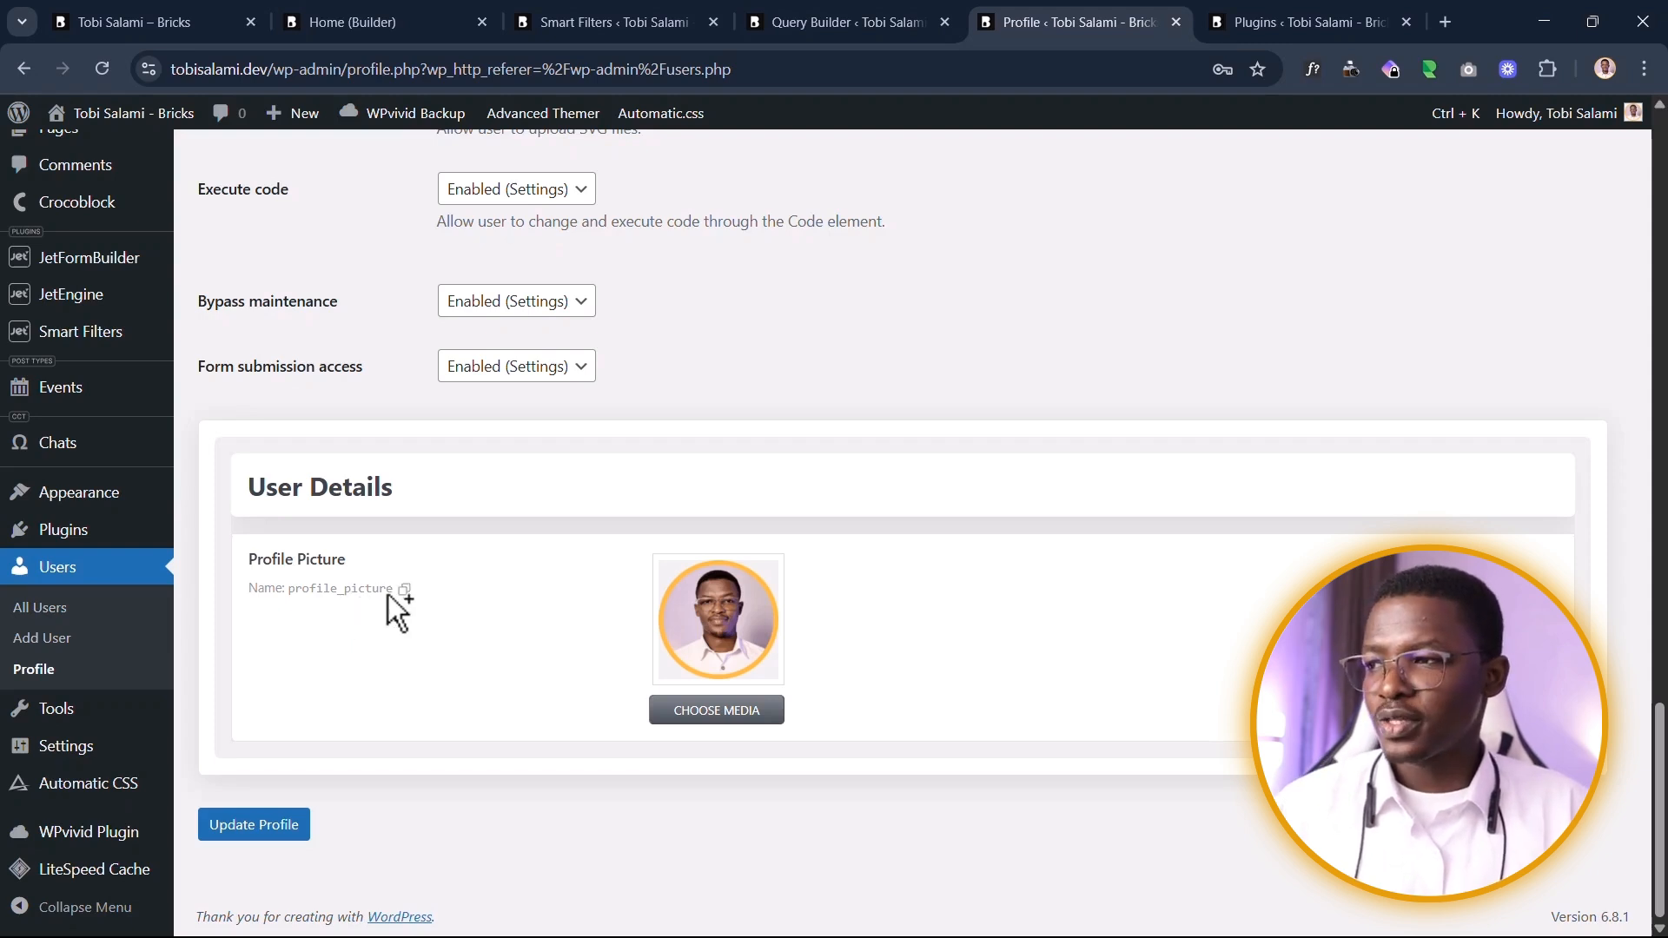
{"action": "left_click_drag", "start_coordinate": [387, 594], "coordinate": [566, 545]}
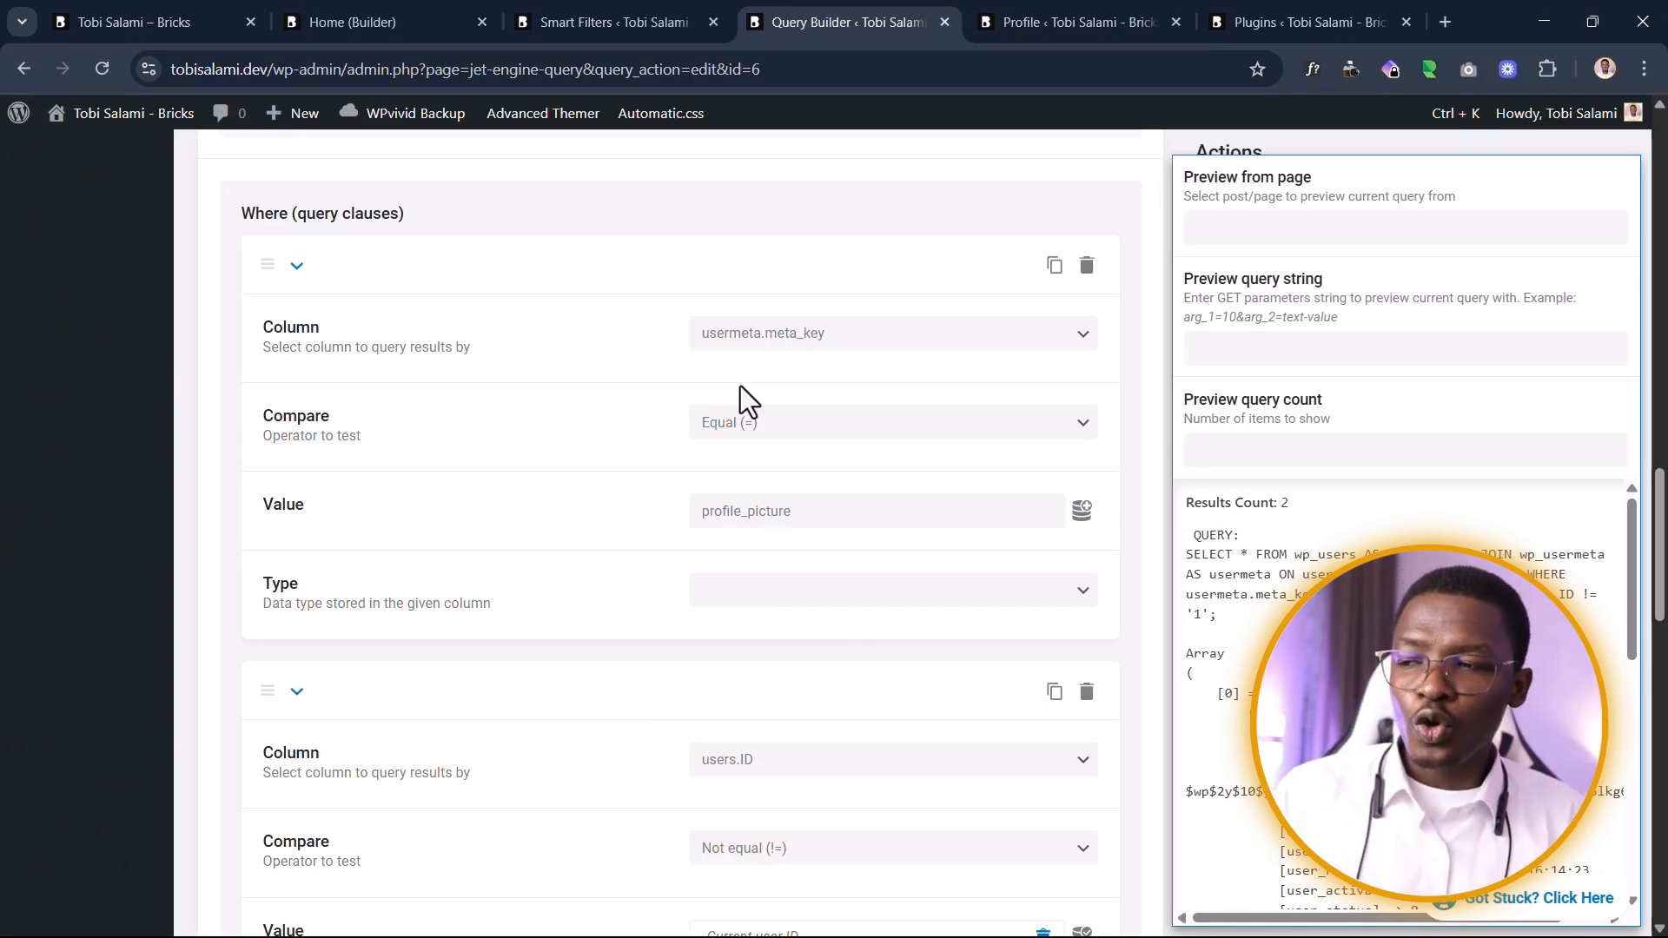
{"action": "left_click", "coordinate": [569, 553]}
Step: Examine the second Where clause's column and comparison, keeping users.ID and Not equal (!=)
{"action": "scroll", "coordinate": [556, 487], "scroll_direction": "down", "scroll_amount": 6}
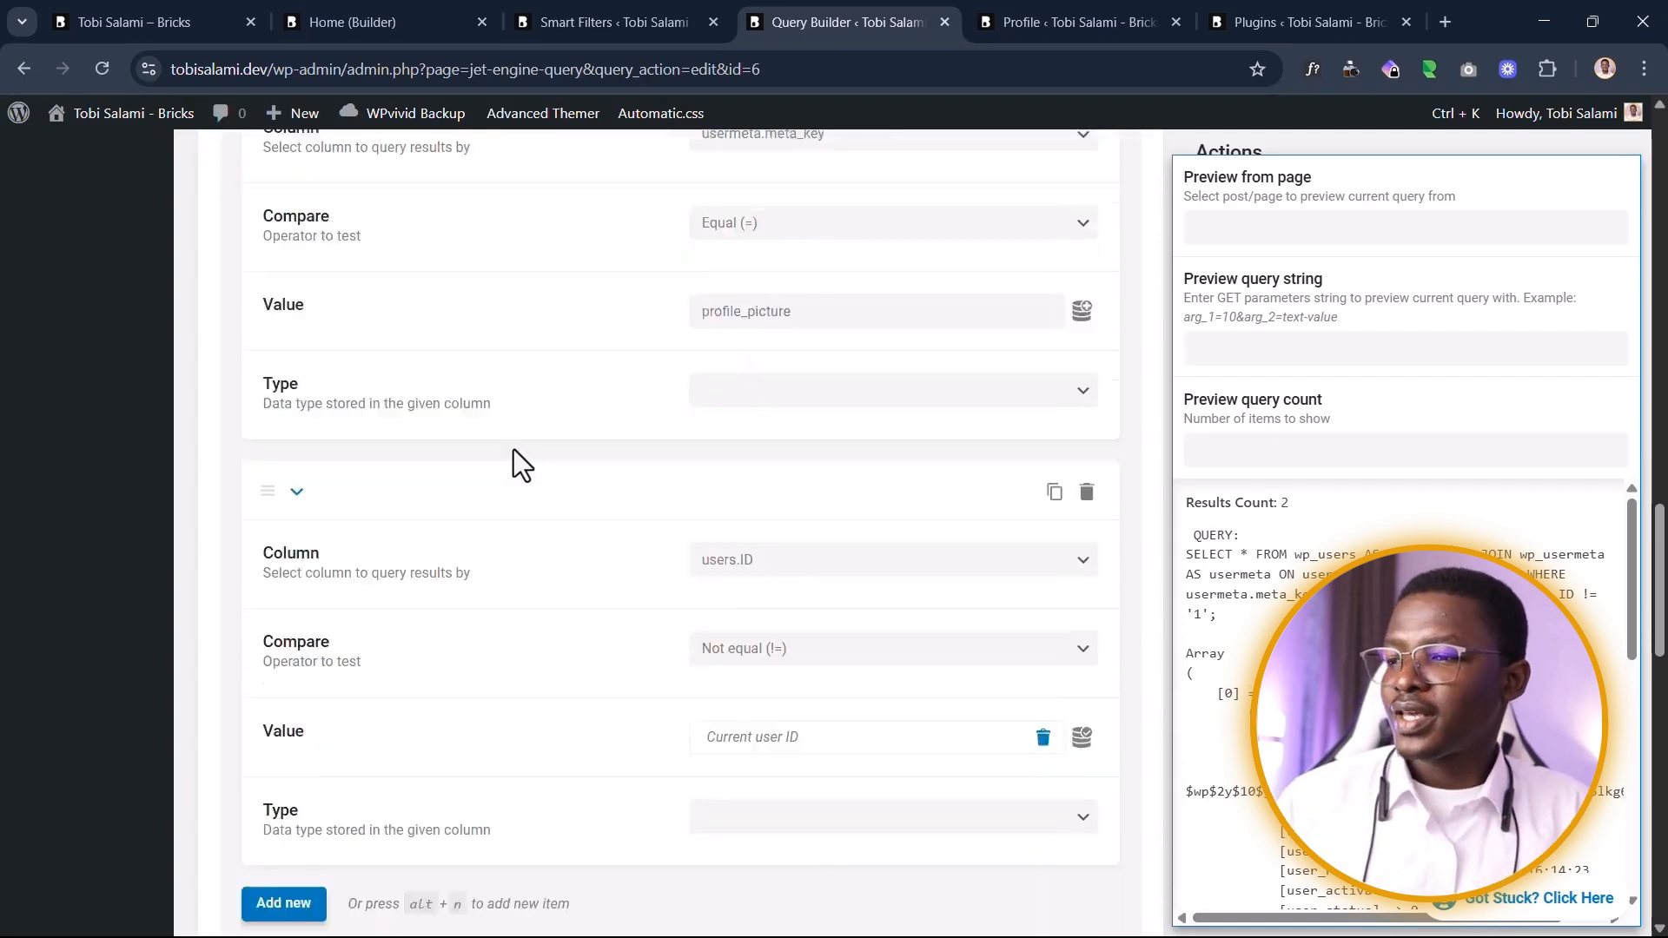
{"action": "scroll", "coordinate": [713, 331], "scroll_direction": "up", "scroll_amount": 1}
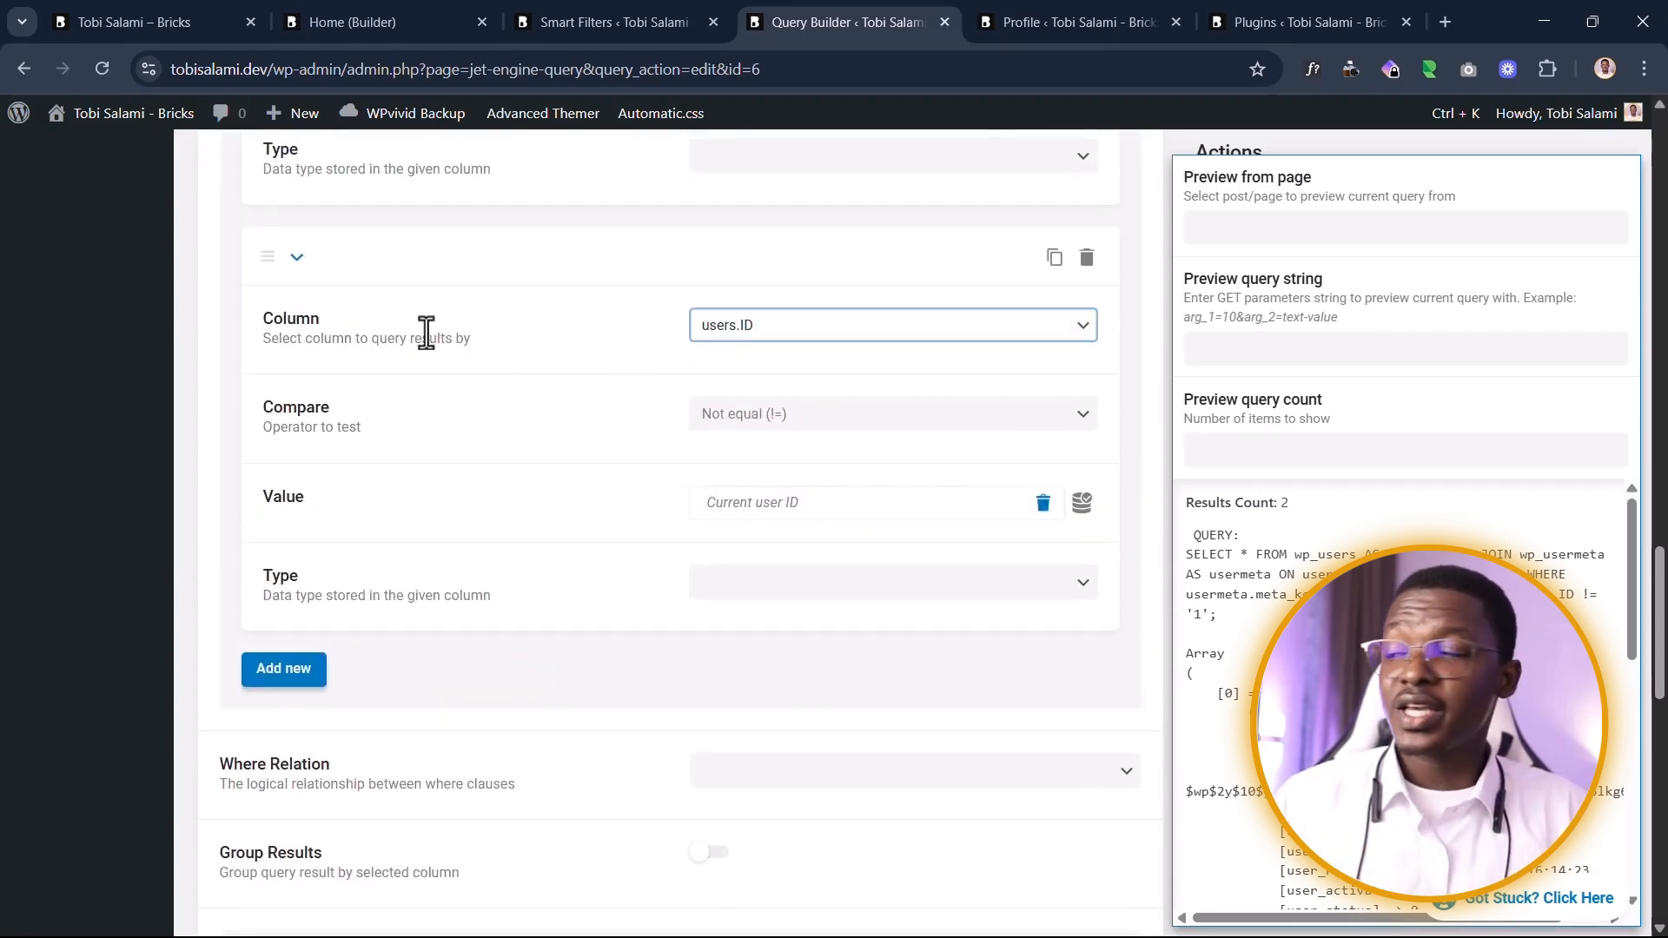
{"action": "left_click", "coordinate": [738, 326]}
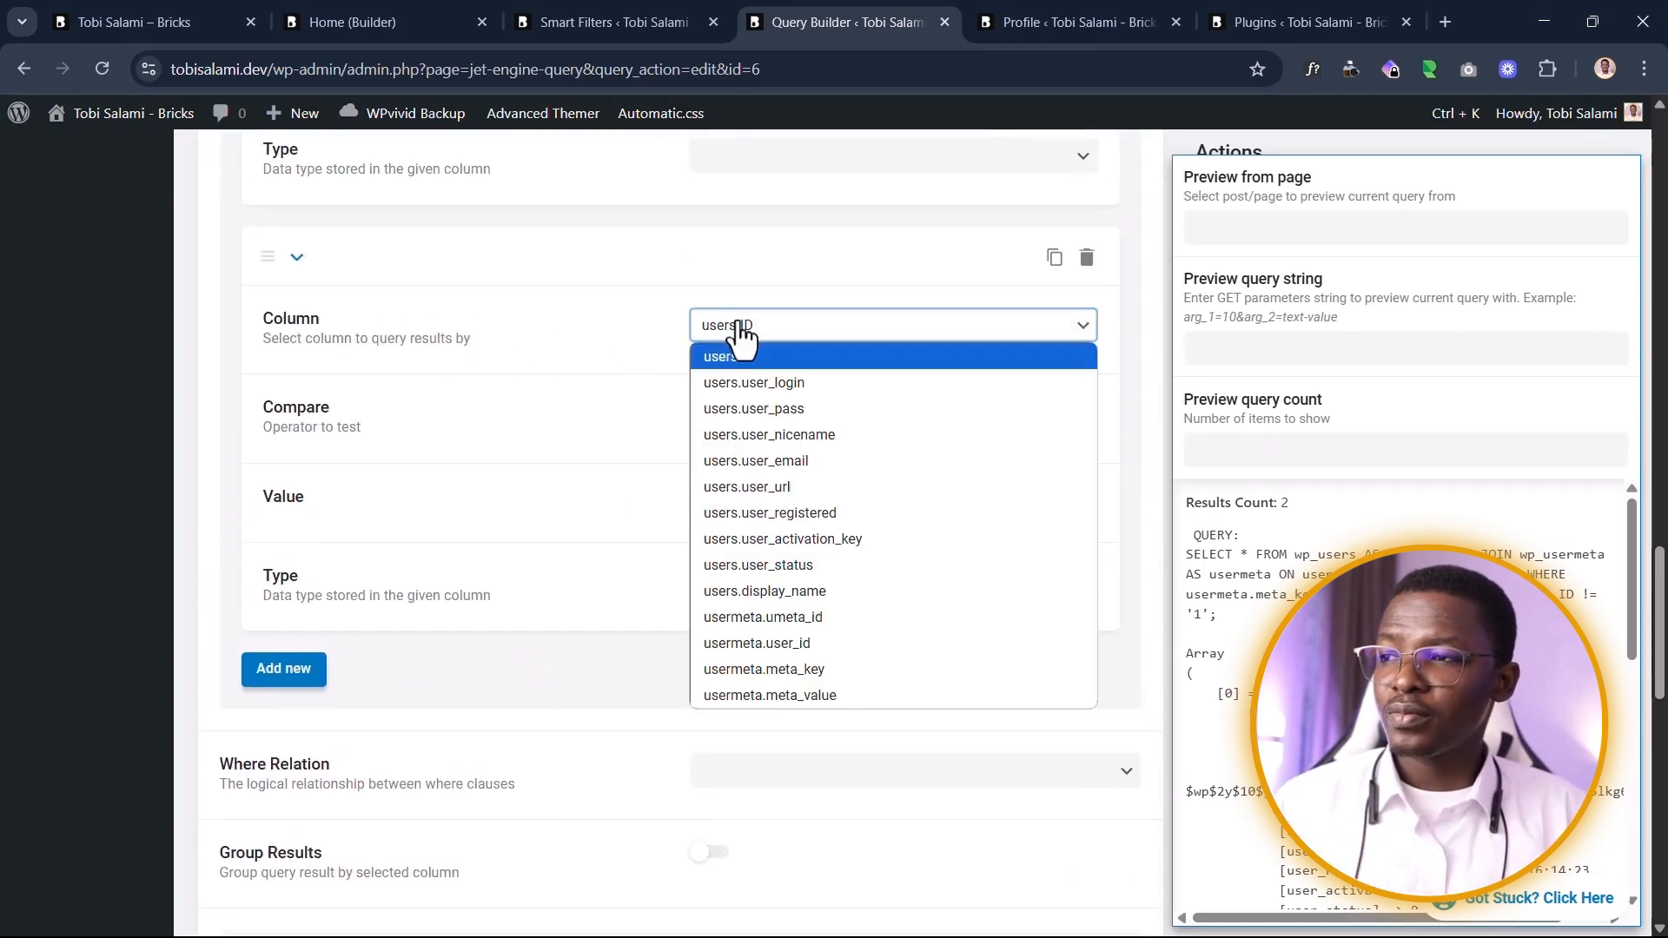
{"action": "left_click", "coordinate": [634, 332]}
{"action": "left_click", "coordinate": [786, 417]}
{"action": "left_click", "coordinate": [754, 470]}
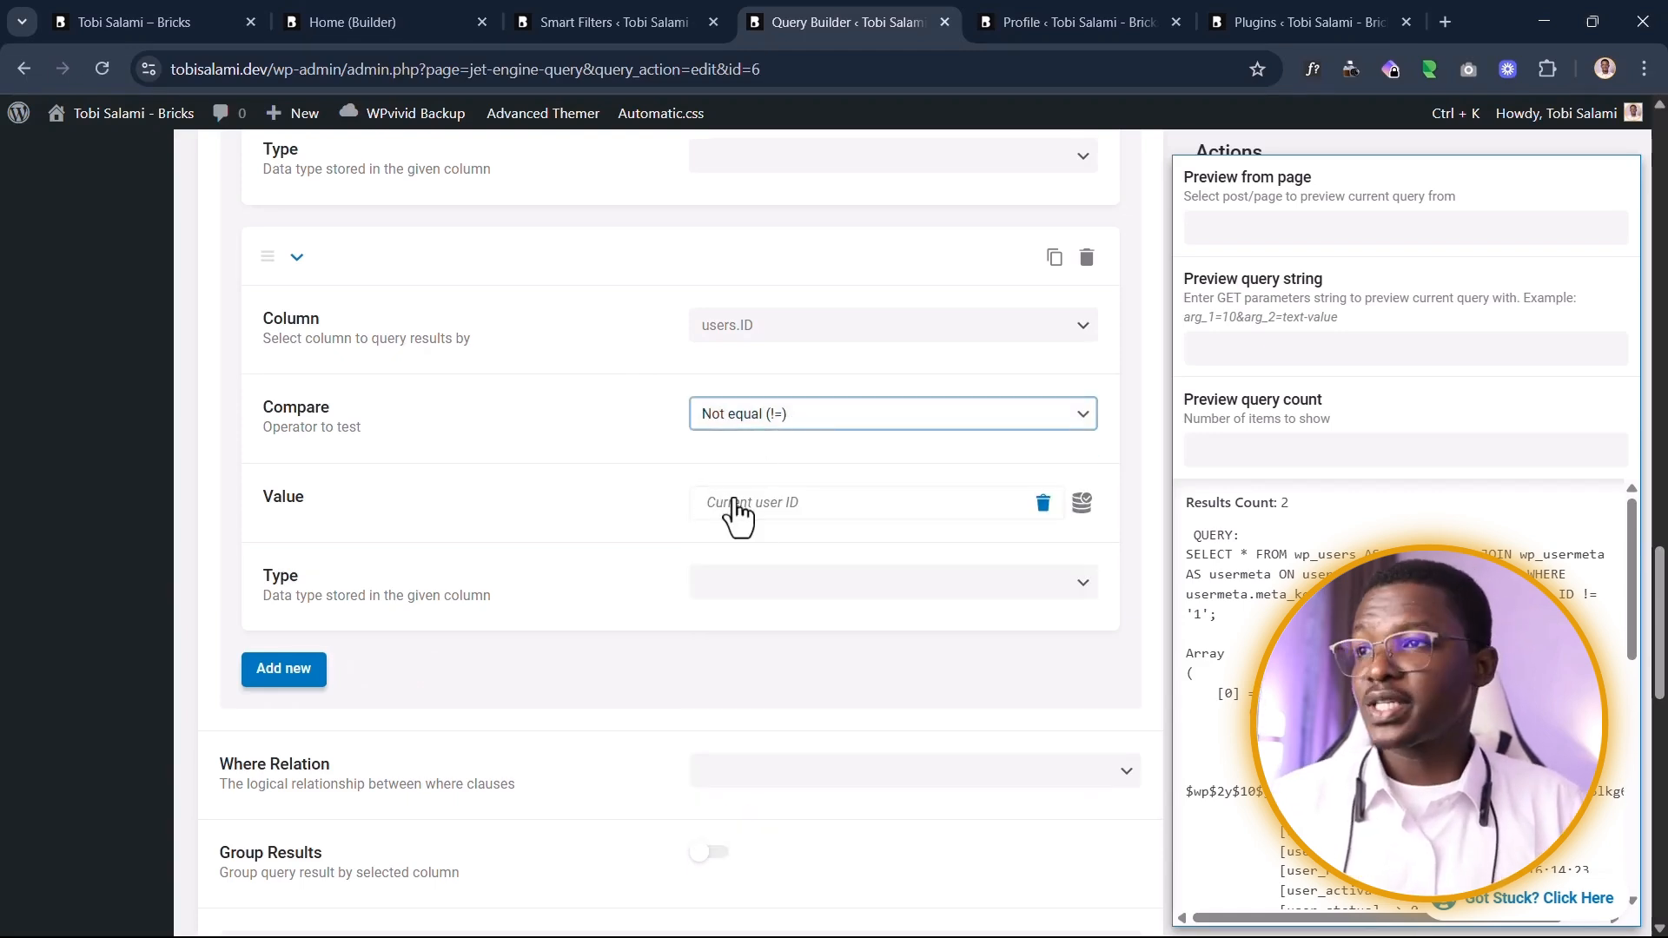
Step: Check the logged-in user's greeting on the chat app's front end, returning to the second Where clause of the query
{"action": "left_click", "coordinate": [384, 7]}
{"action": "left_click", "coordinate": [243, 9]}
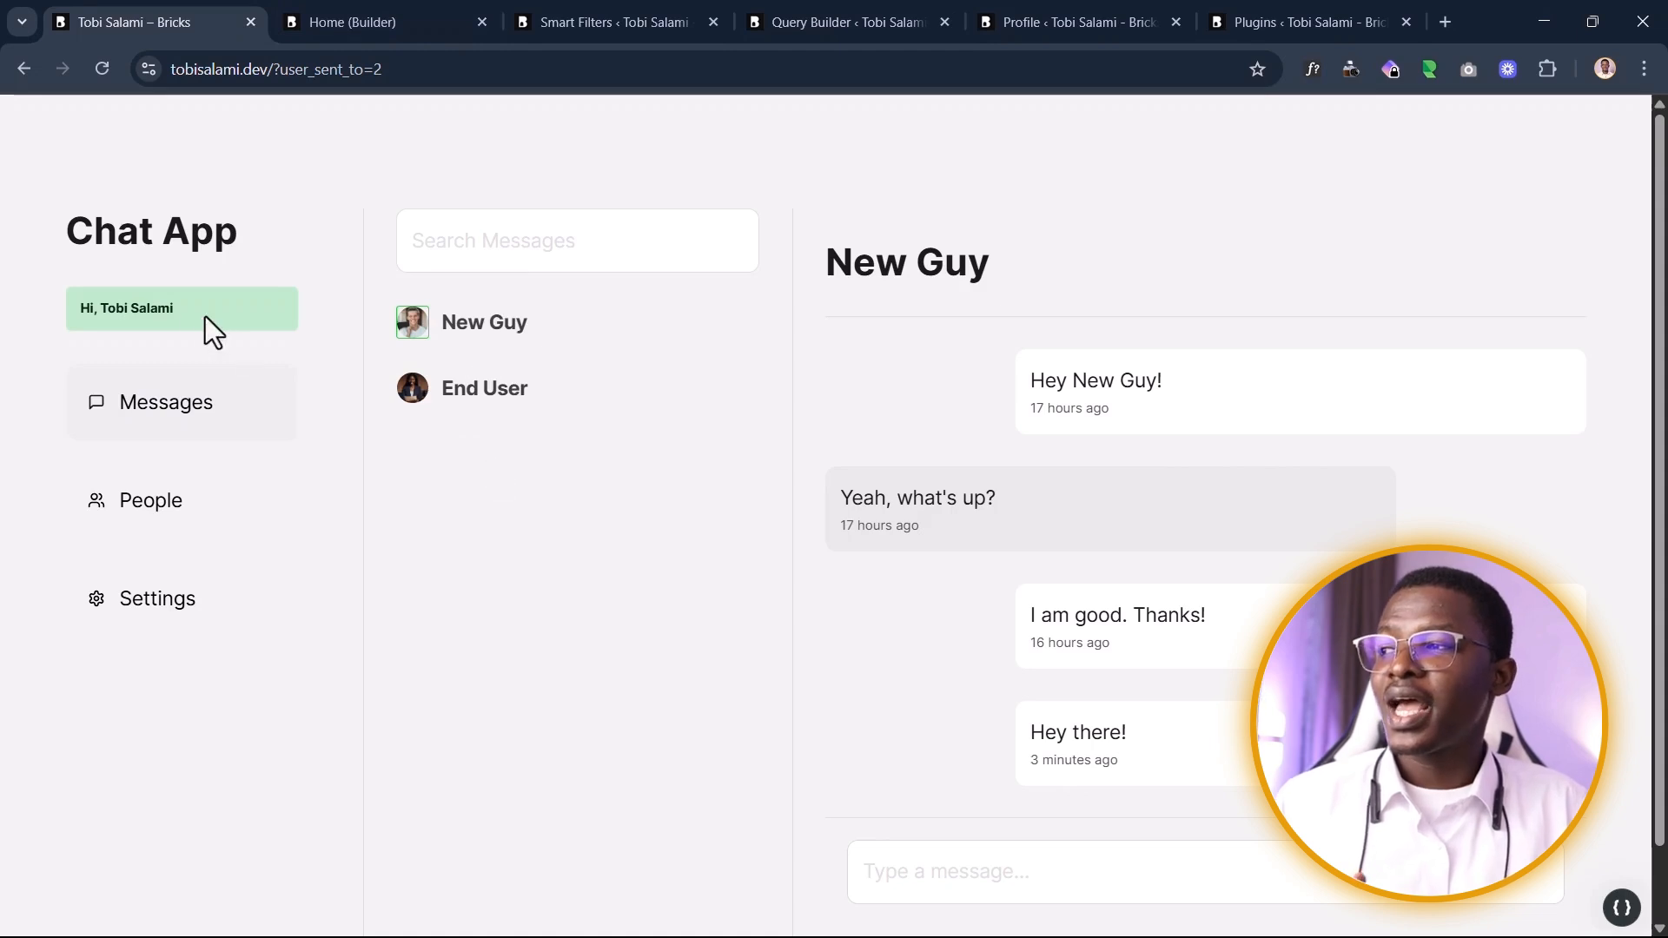
{"action": "left_click_drag", "start_coordinate": [17, 359], "coordinate": [48, 323]}
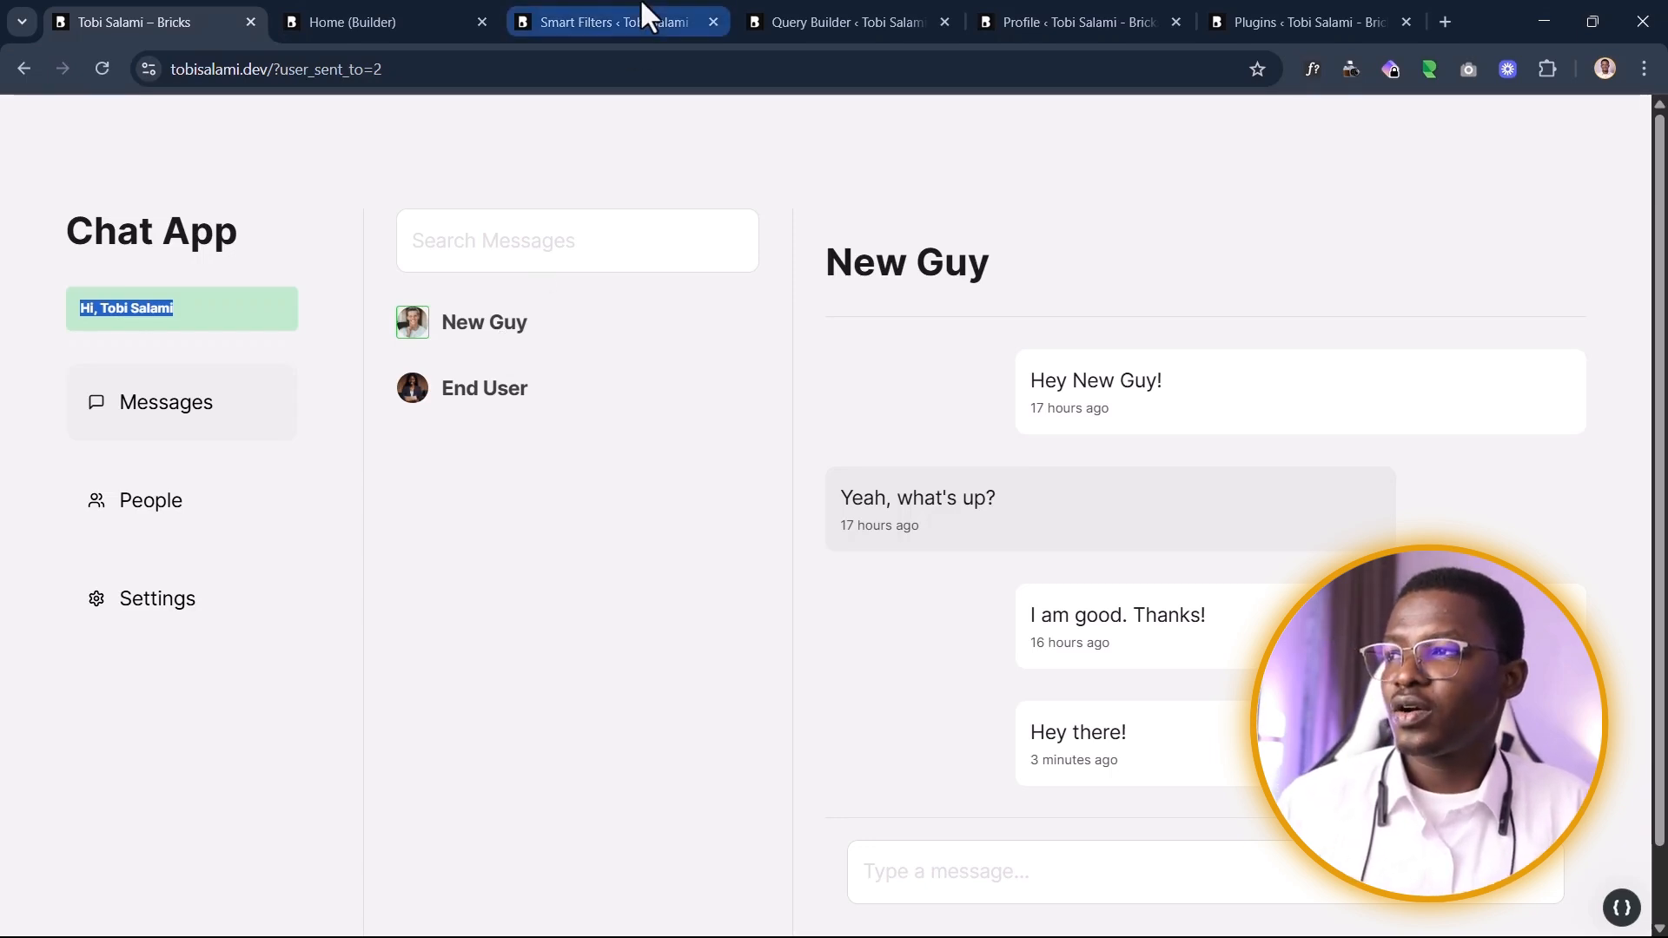
{"action": "left_click", "coordinate": [815, 25]}
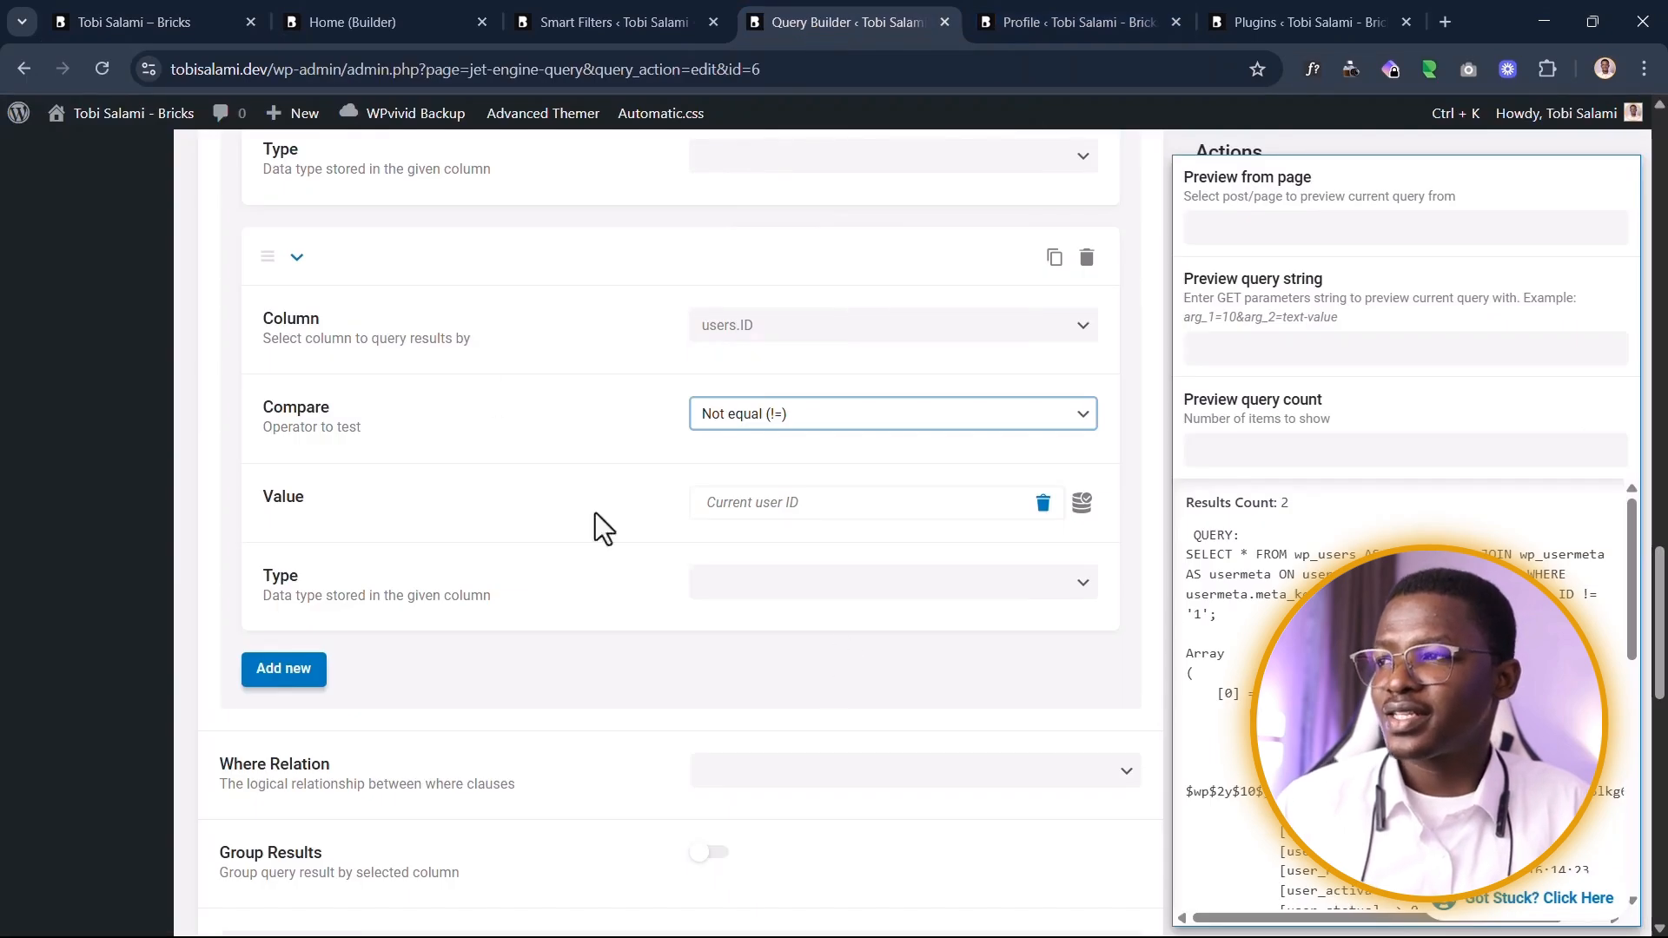
{"action": "left_click", "coordinate": [585, 565]}
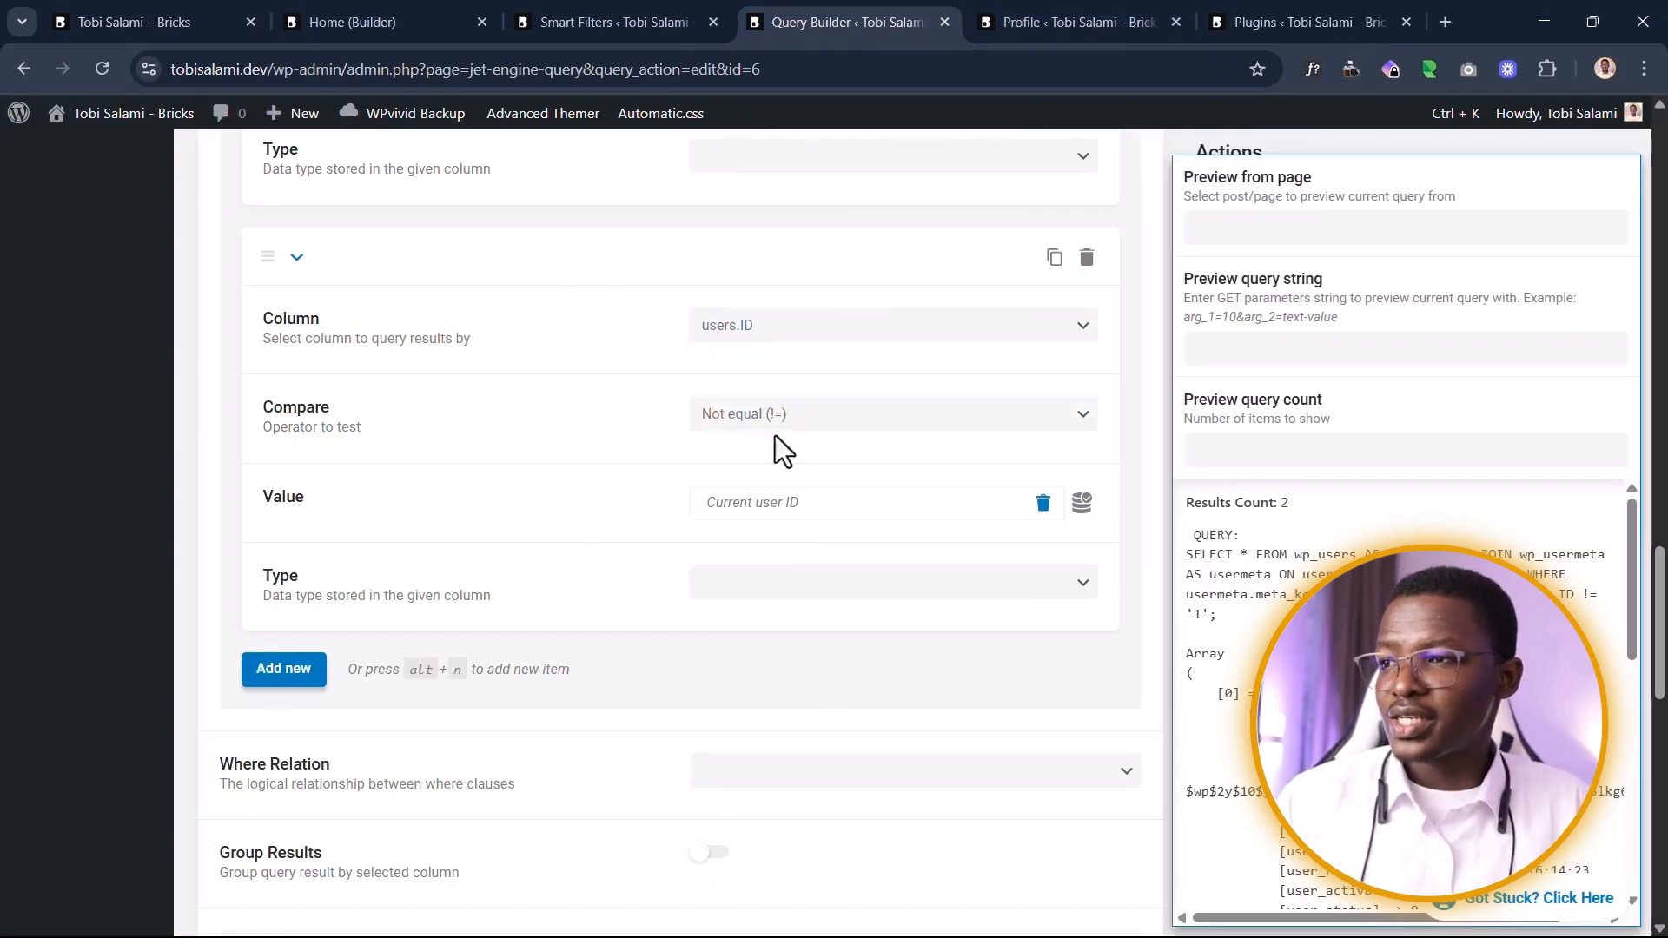
Step: Clear the second Where clause's value and set it to the dynamic value Current user ID, found by searching for "user"
{"action": "left_click", "coordinate": [1043, 504]}
{"action": "left_click", "coordinate": [1082, 503]}
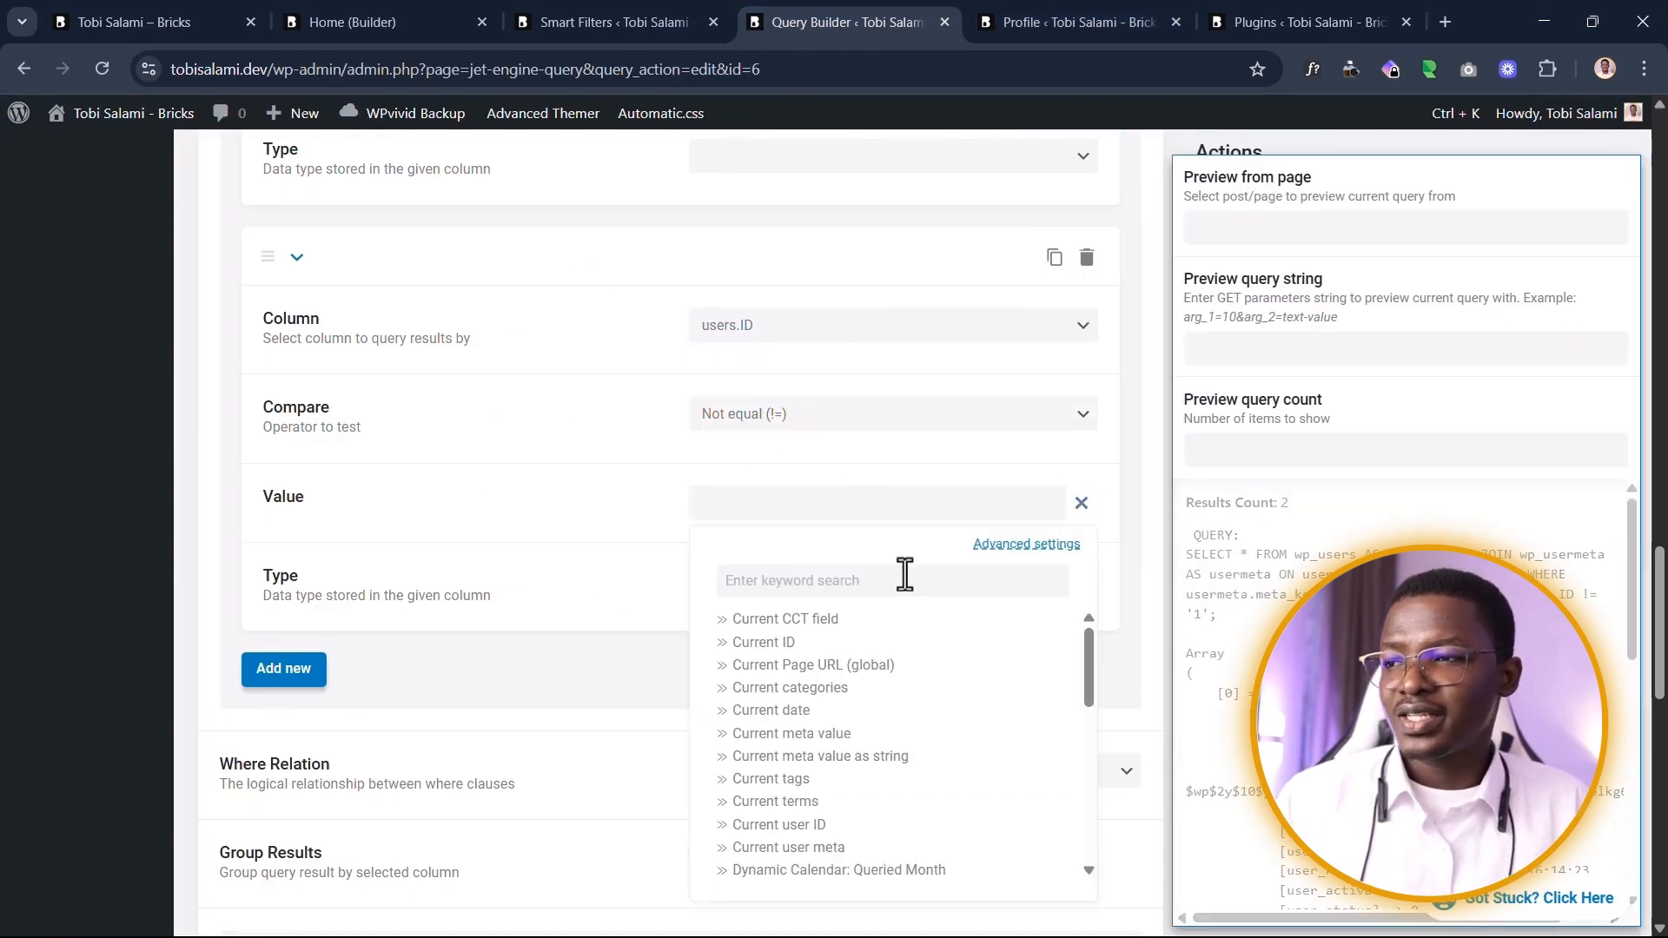
{"action": "left_click", "coordinate": [972, 594]}
{"action": "type", "text": "user"}
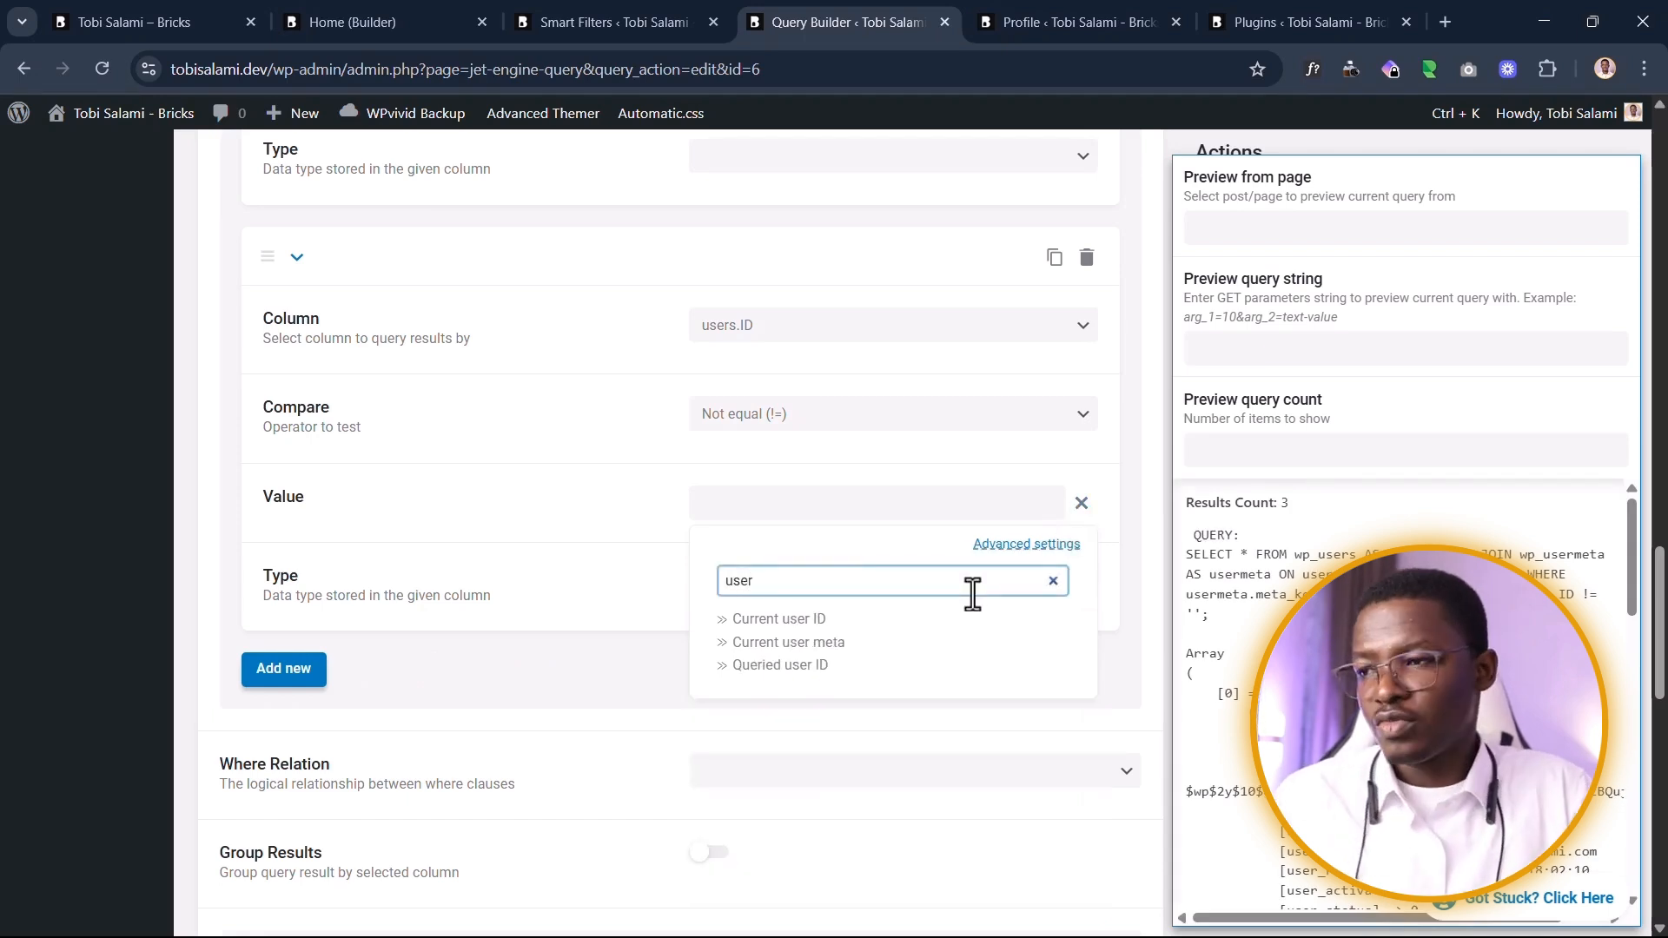
{"action": "left_click", "coordinate": [780, 620]}
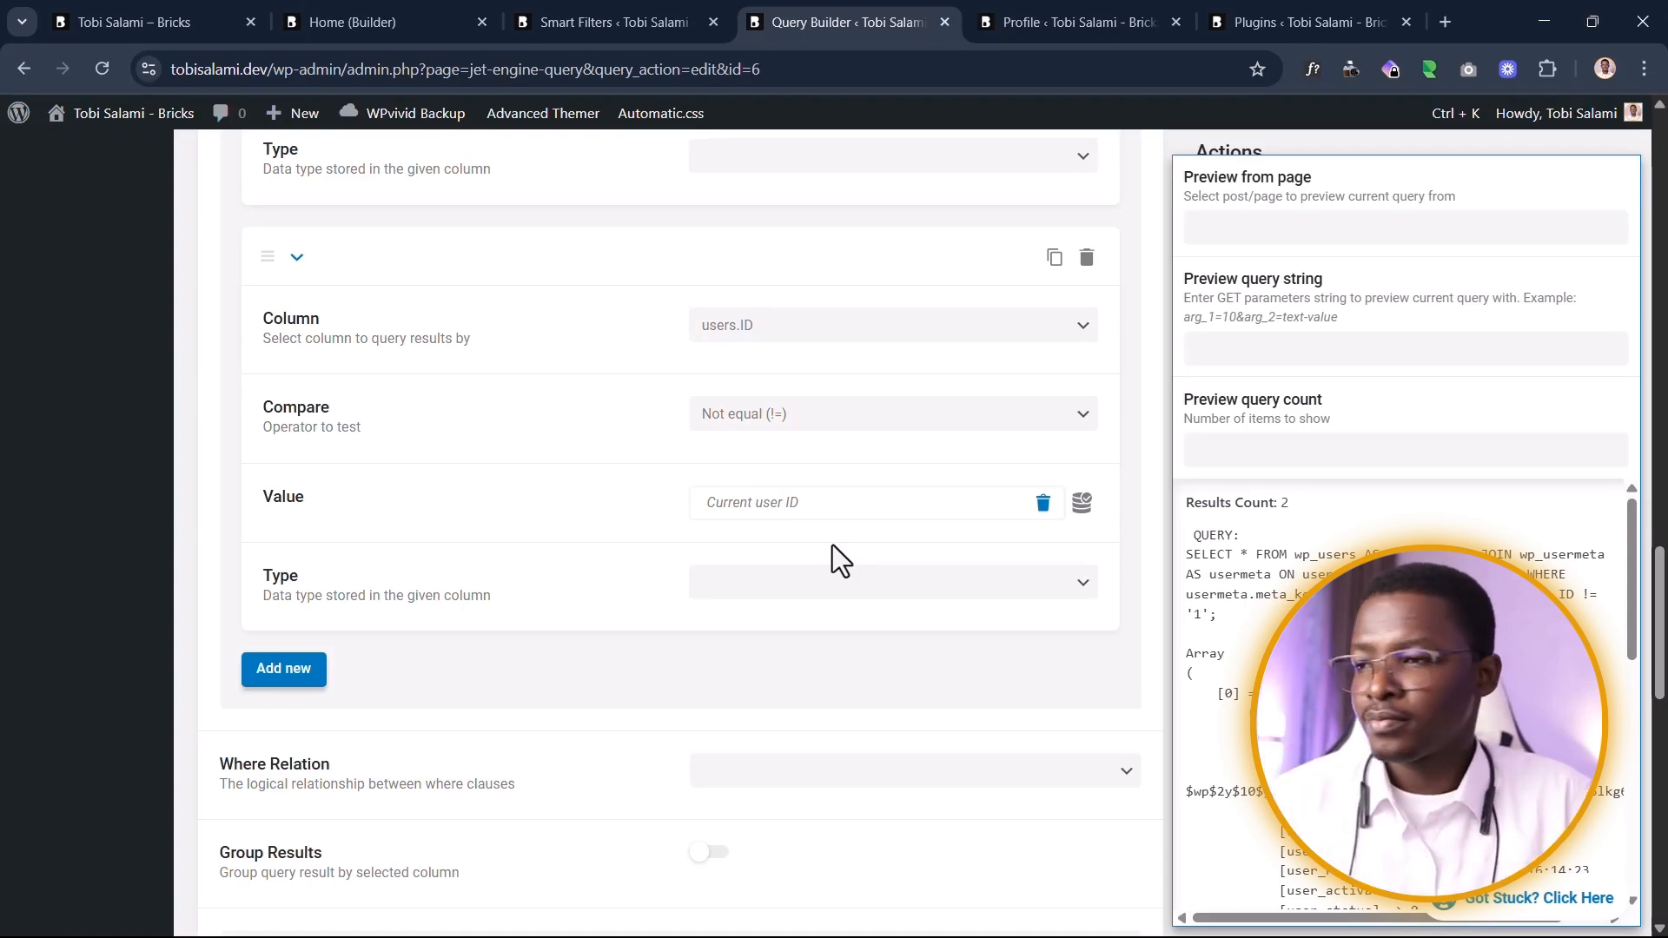
Step: Look over the remaining query settings, turn off the results preview and update the Query of Users query
{"action": "scroll", "coordinate": [842, 537], "scroll_direction": "down", "scroll_amount": 12}
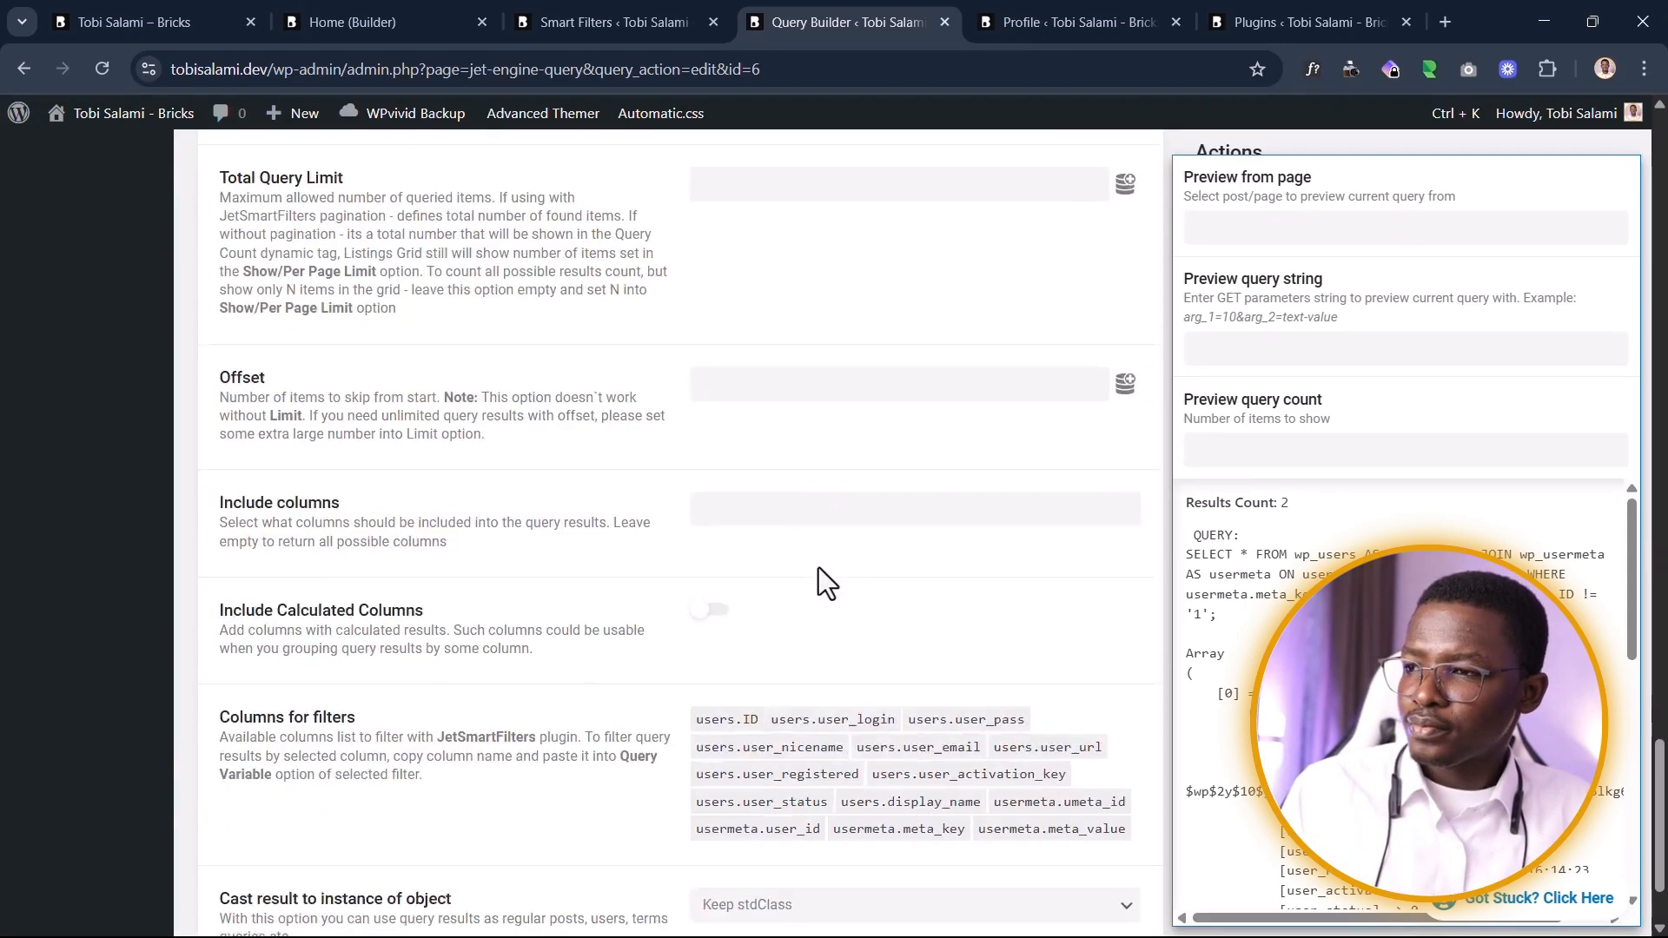
{"action": "scroll", "coordinate": [803, 576], "scroll_direction": "up", "scroll_amount": 20}
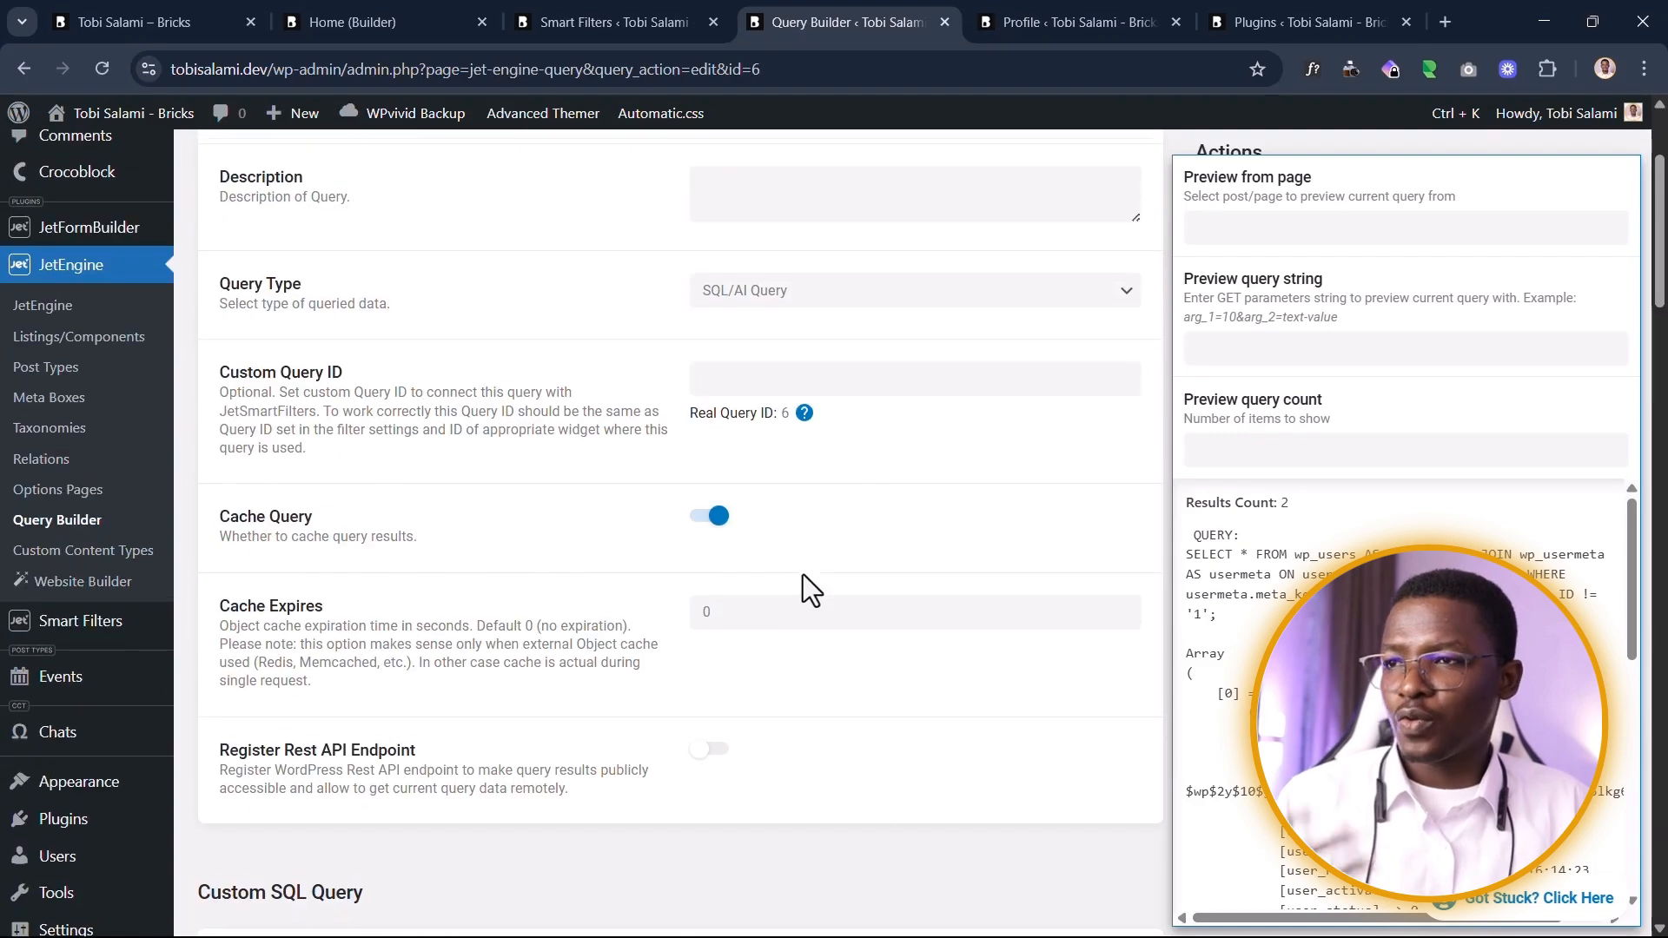
{"action": "left_click", "coordinate": [1129, 247]}
{"action": "left_click", "coordinate": [1331, 360]}
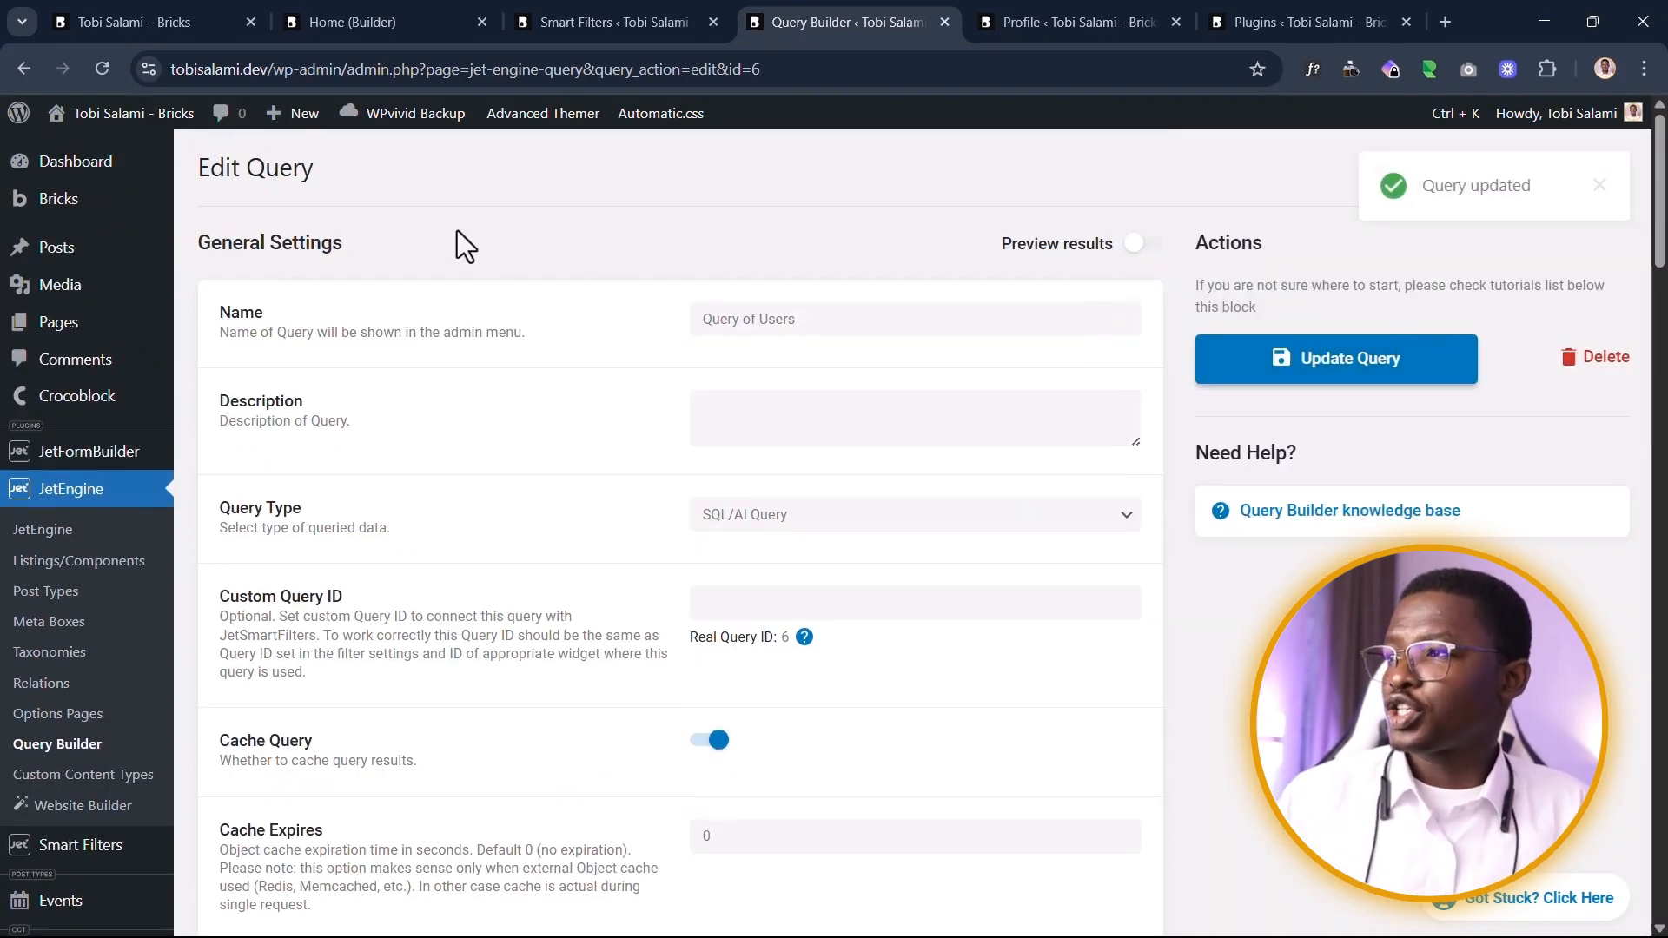
Step: Return to the People Items filter and examine the available queries for its data source, keeping Query of Users
{"action": "left_click", "coordinate": [643, 24]}
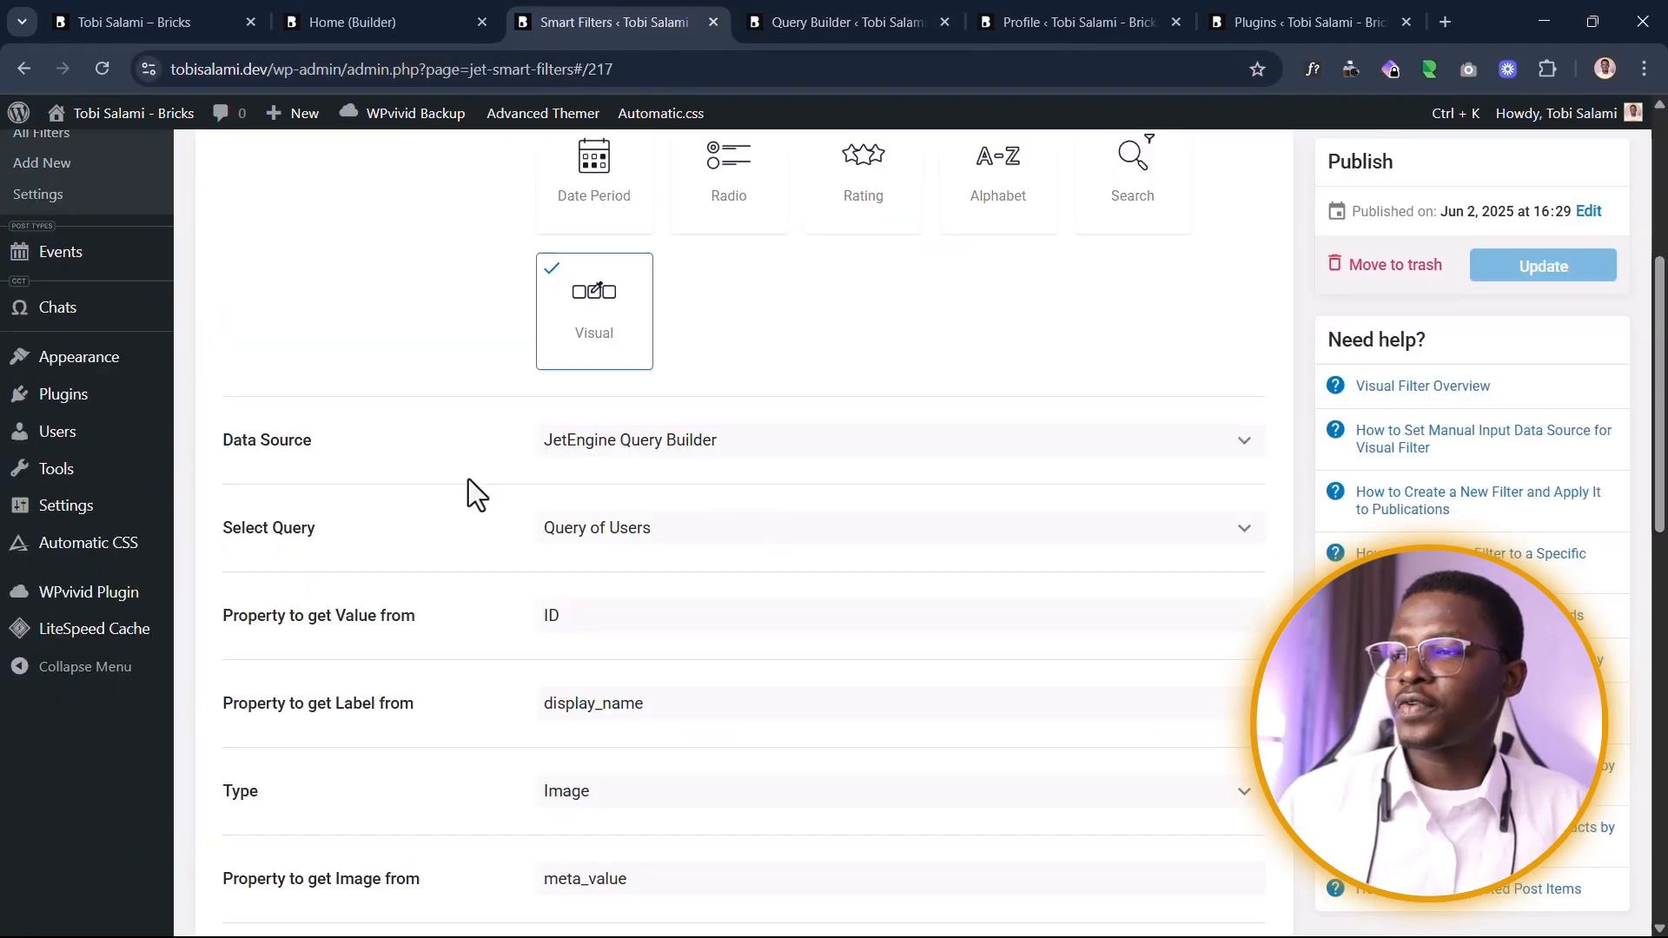
{"action": "scroll", "coordinate": [556, 477], "scroll_direction": "down", "scroll_amount": 2}
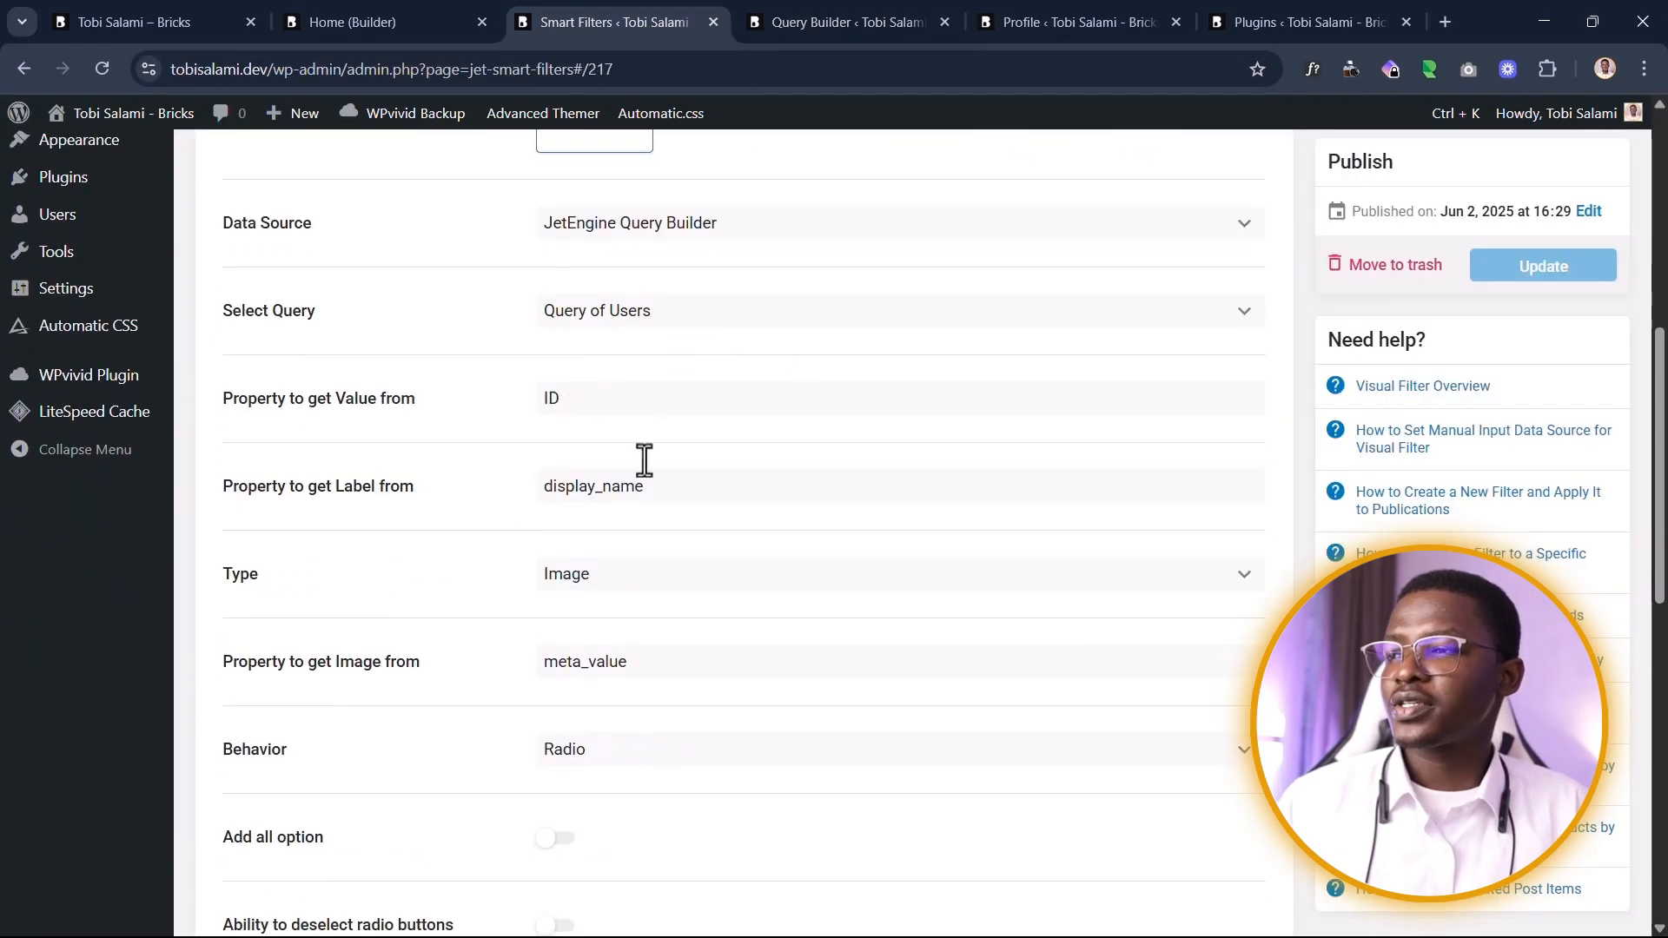
{"action": "left_click", "coordinate": [596, 308]}
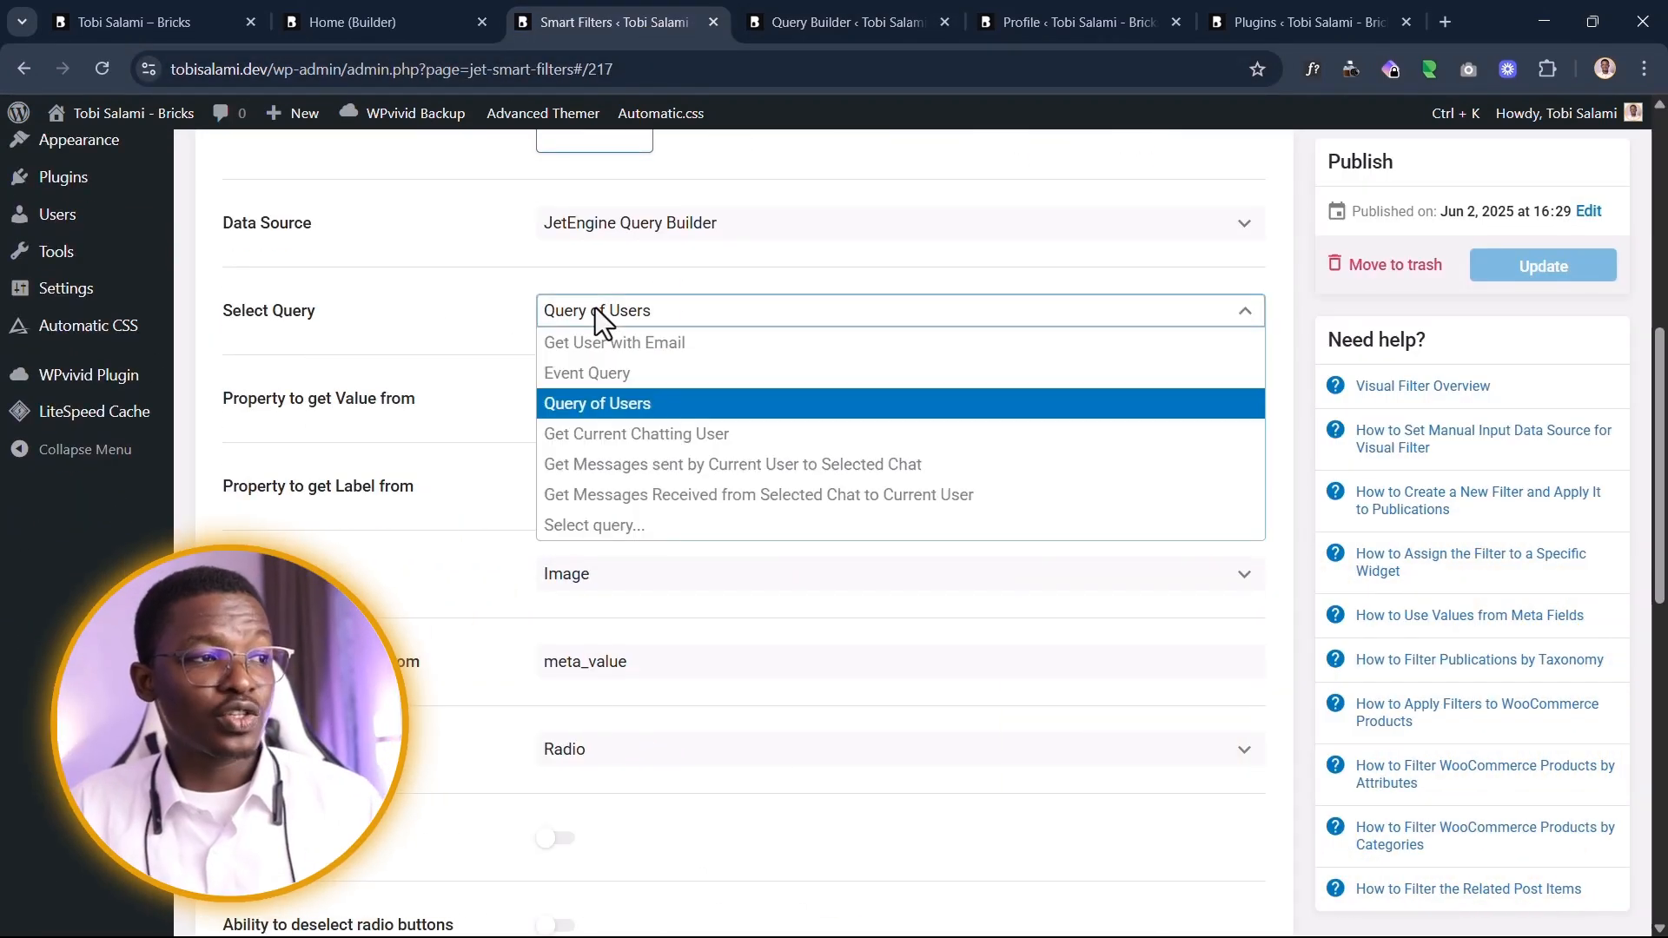
{"action": "left_click", "coordinate": [596, 308]}
{"action": "left_click", "coordinate": [596, 308]}
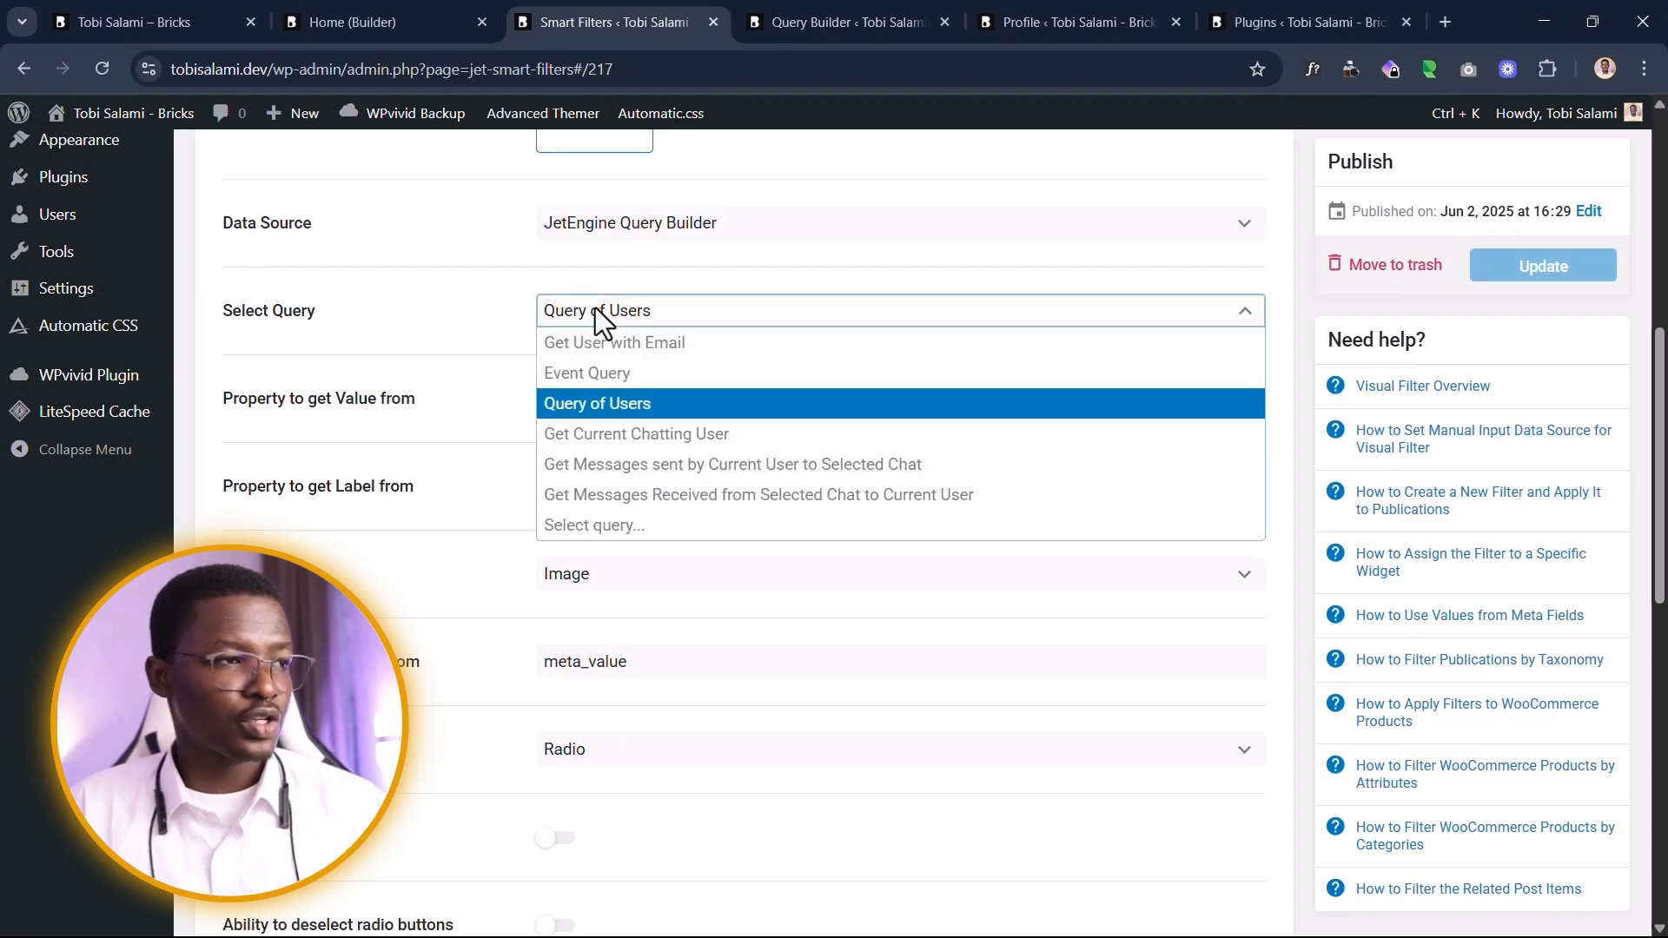
{"action": "left_click", "coordinate": [596, 308]}
{"action": "scroll", "coordinate": [599, 414], "scroll_direction": "down", "scroll_amount": 1}
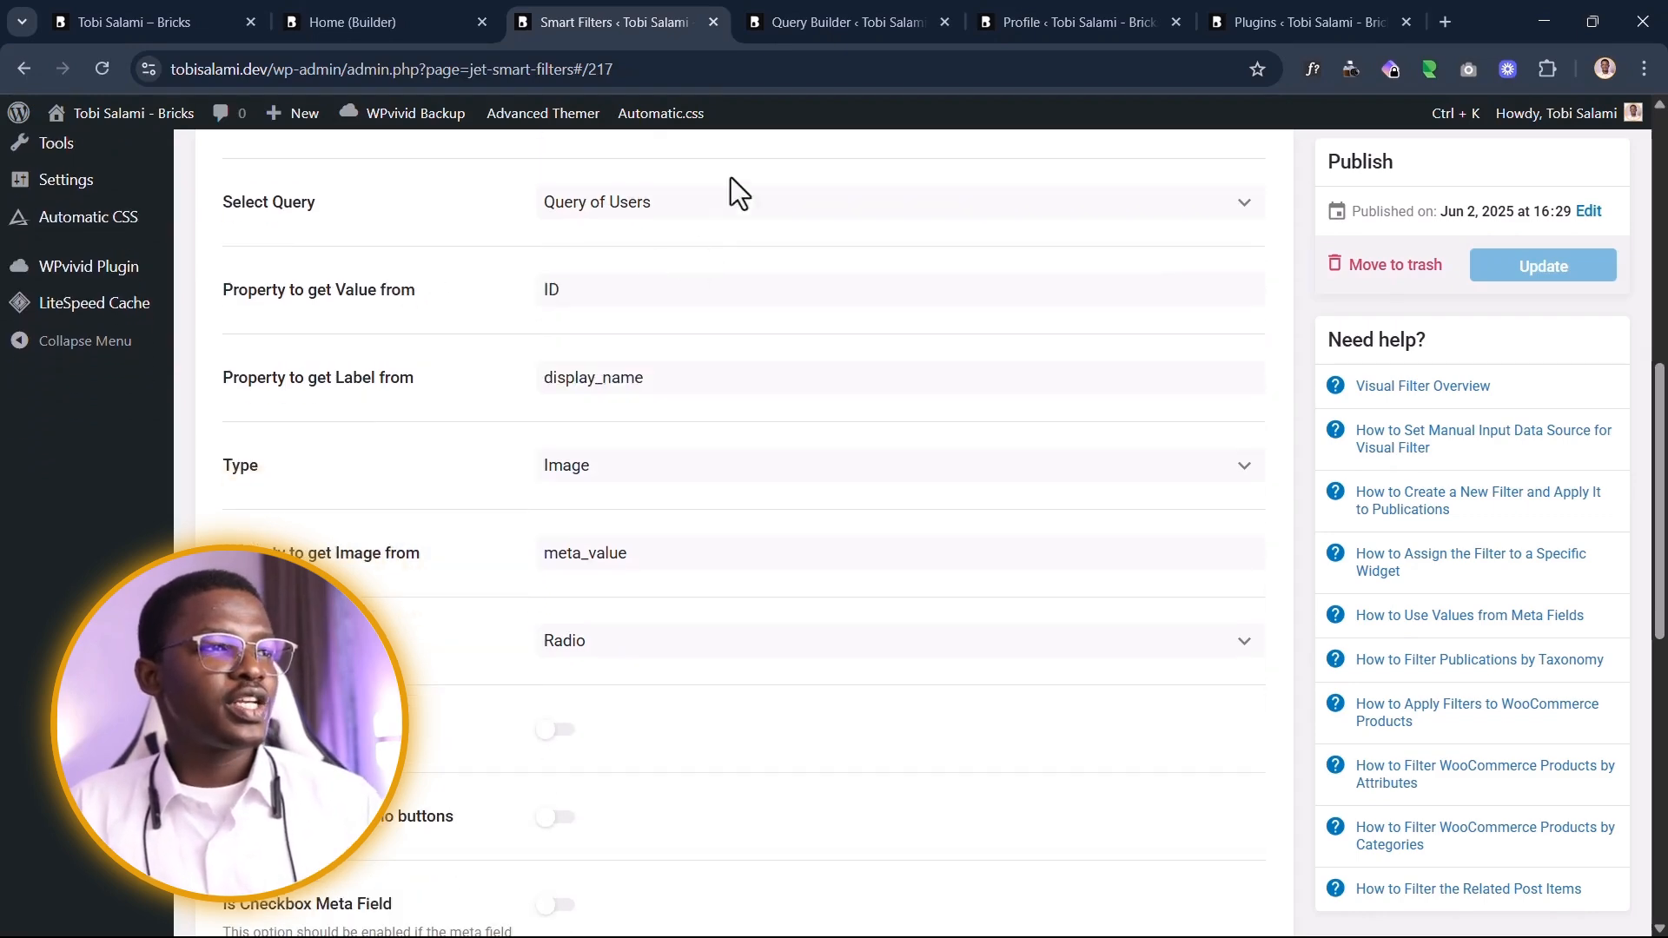
Step: Go back to the Query of Users query and turn on its results preview
{"action": "left_click", "coordinate": [925, 22]}
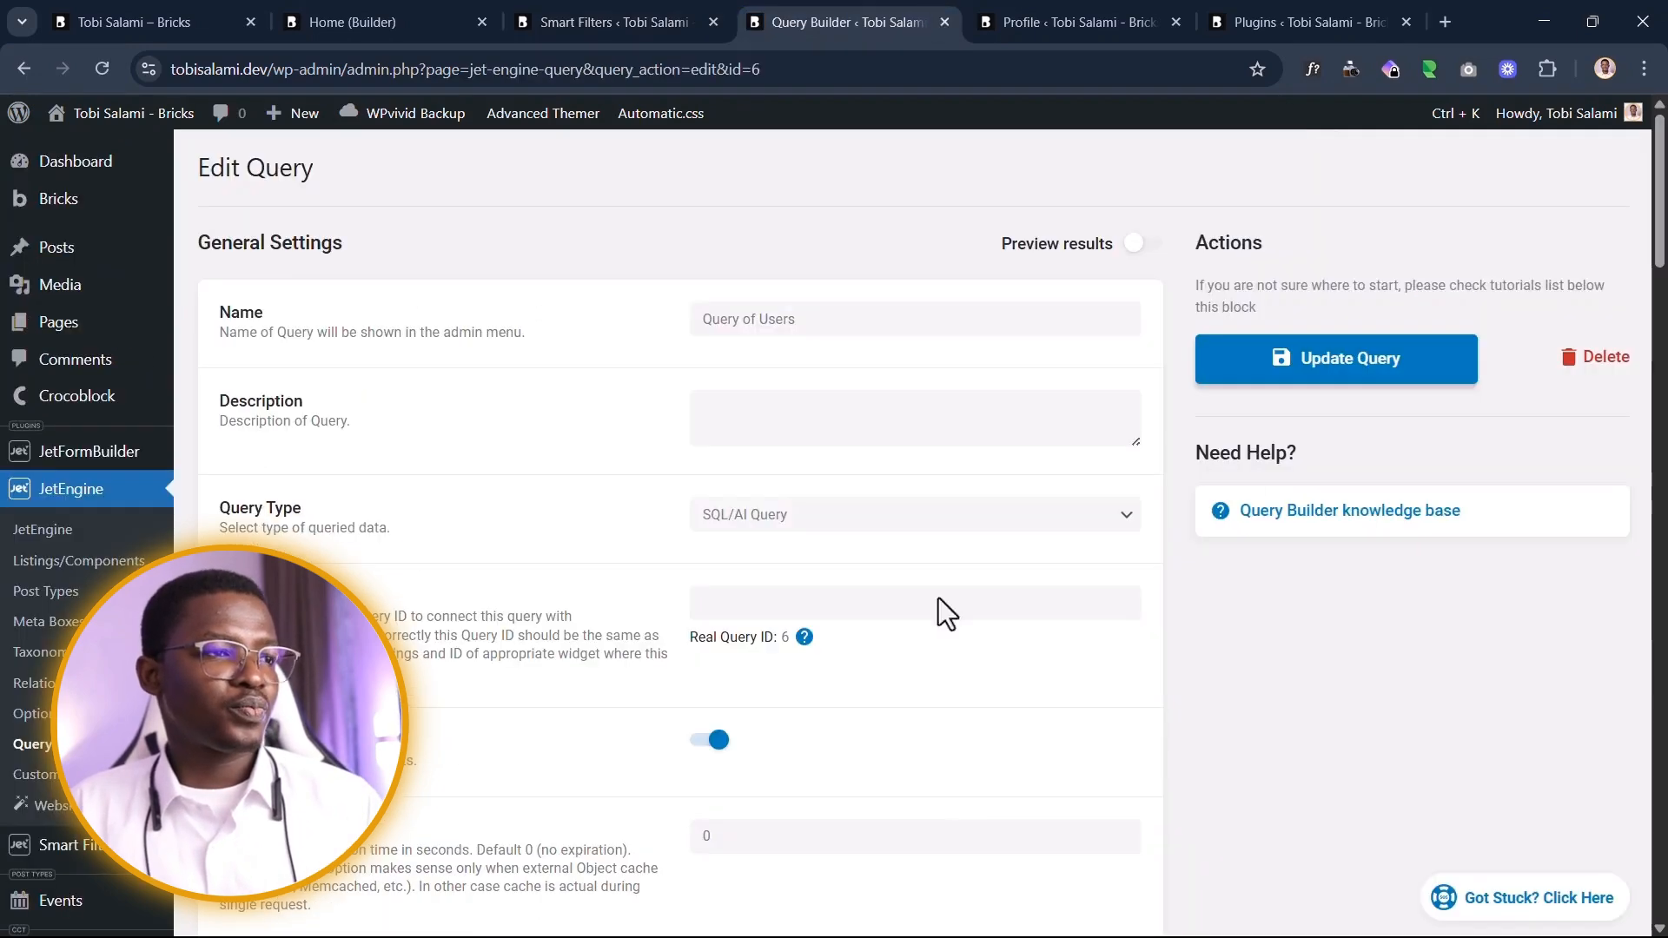
{"action": "scroll", "coordinate": [1084, 476], "scroll_direction": "down", "scroll_amount": 5}
{"action": "scroll", "coordinate": [1085, 476], "scroll_direction": "up", "scroll_amount": 5}
{"action": "left_click", "coordinate": [1150, 243]}
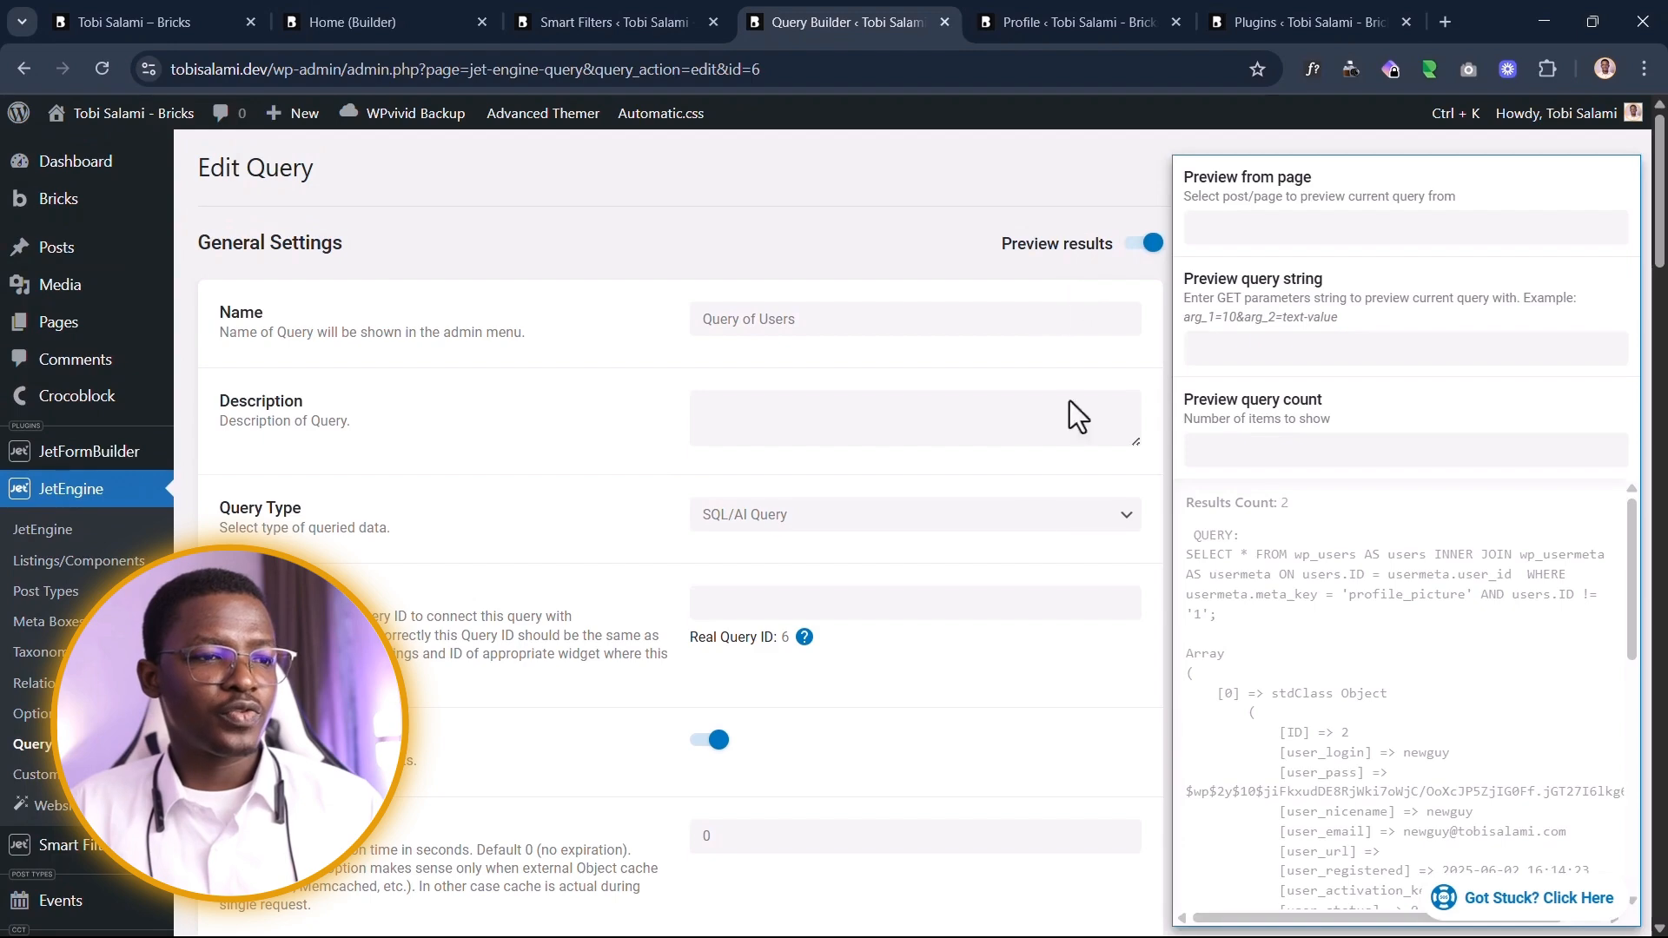
{"action": "scroll", "coordinate": [869, 332], "scroll_direction": "down", "scroll_amount": 2}
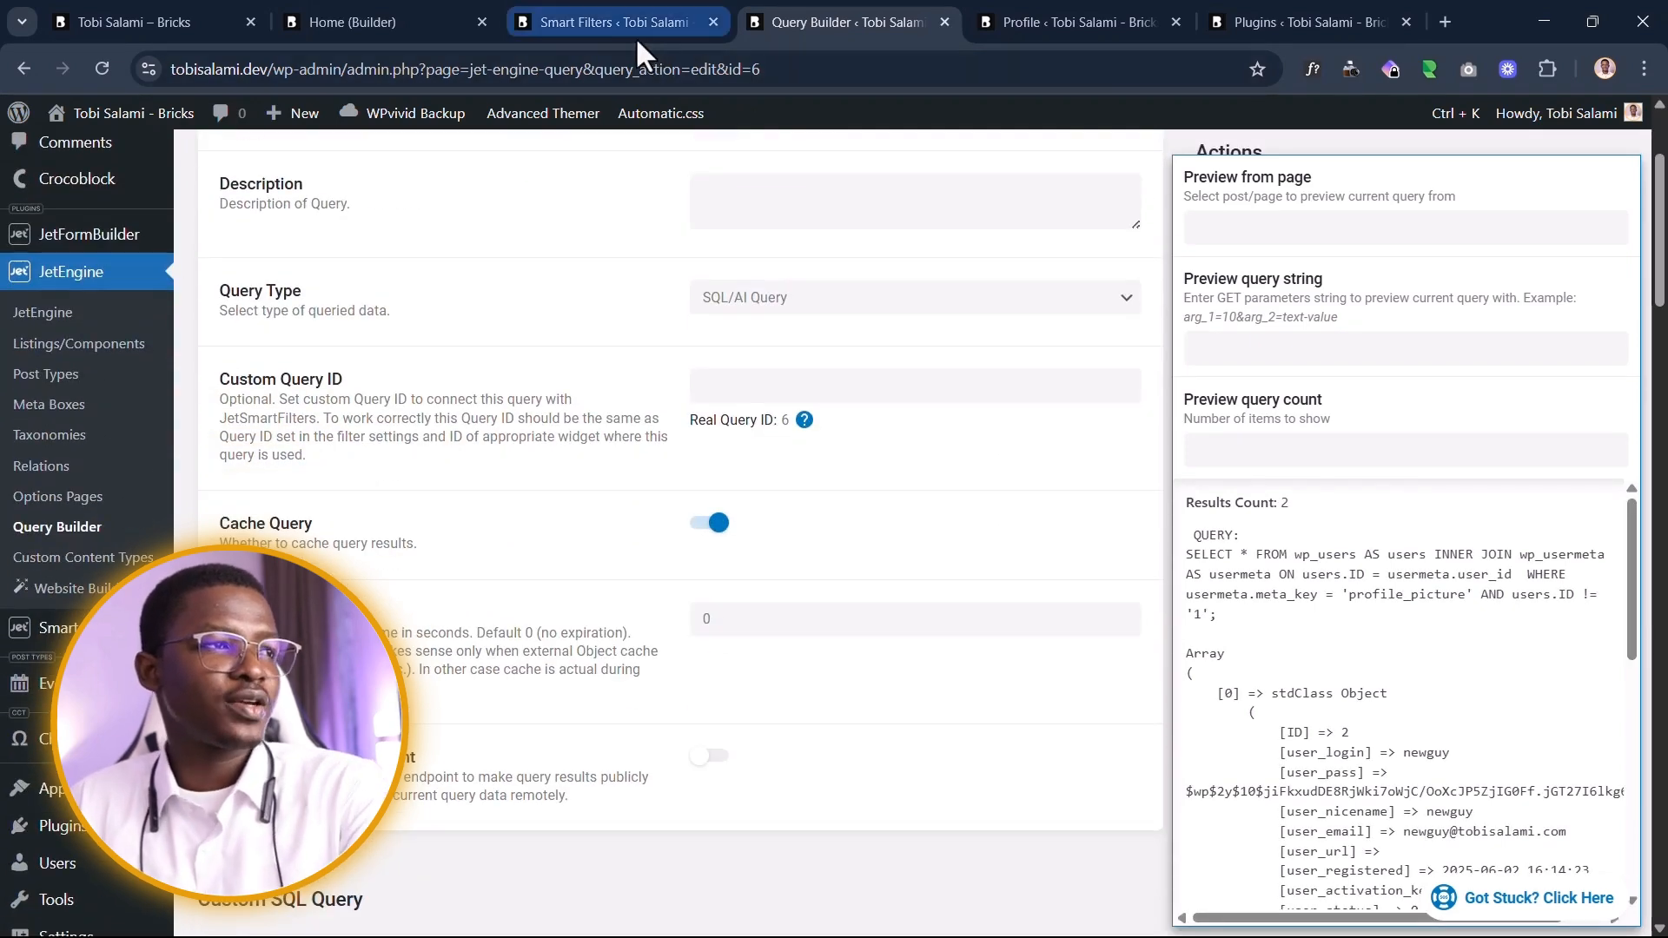
Step: Compare the filter's Property to get Value from, ID, with the ID property of the first user in the query preview
{"action": "left_click", "coordinate": [638, 23]}
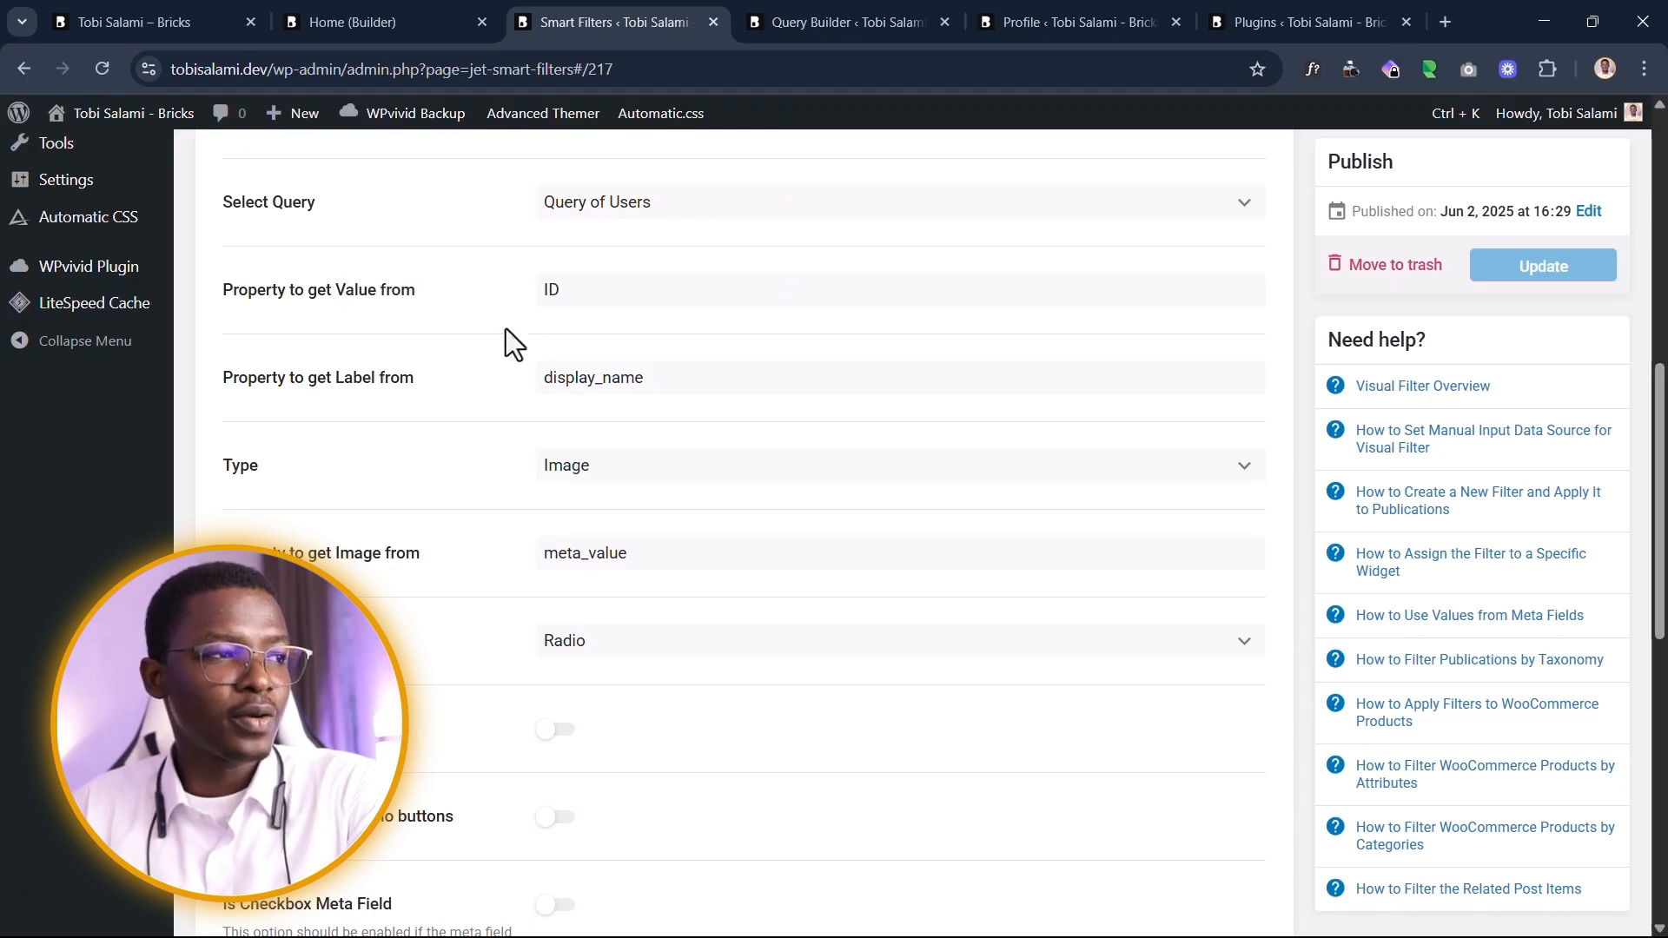
{"action": "left_click", "coordinate": [528, 293]}
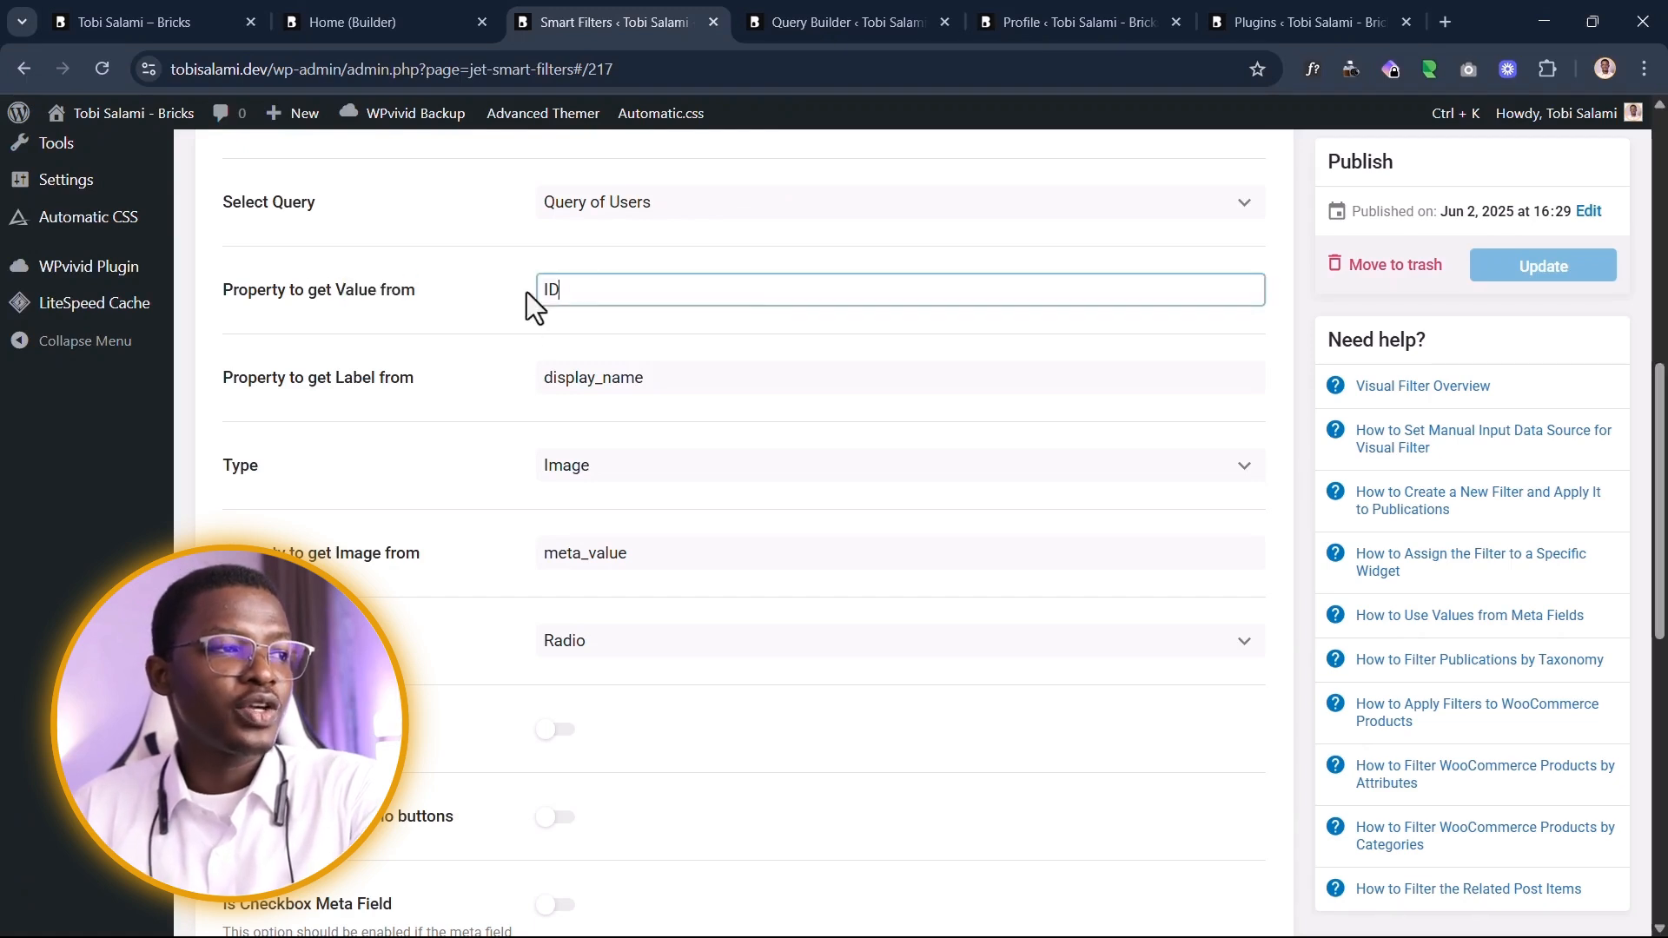
{"action": "left_click", "coordinate": [478, 297]}
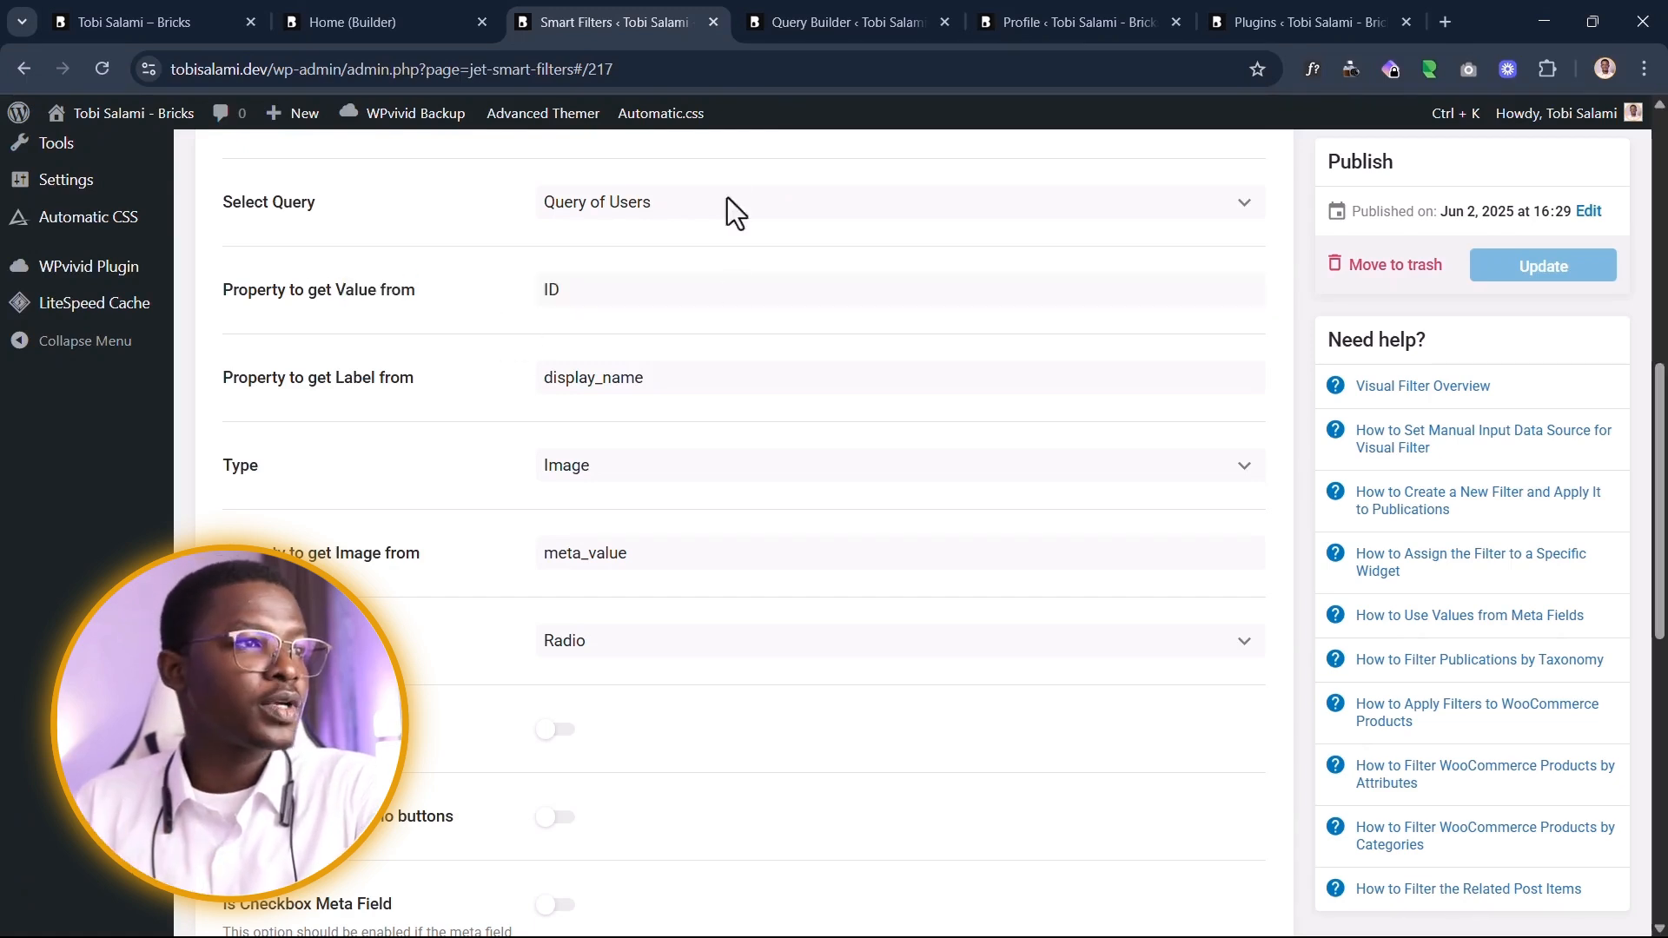
{"action": "left_click", "coordinate": [854, 16]}
{"action": "scroll", "coordinate": [1322, 508], "scroll_direction": "down", "scroll_amount": 4}
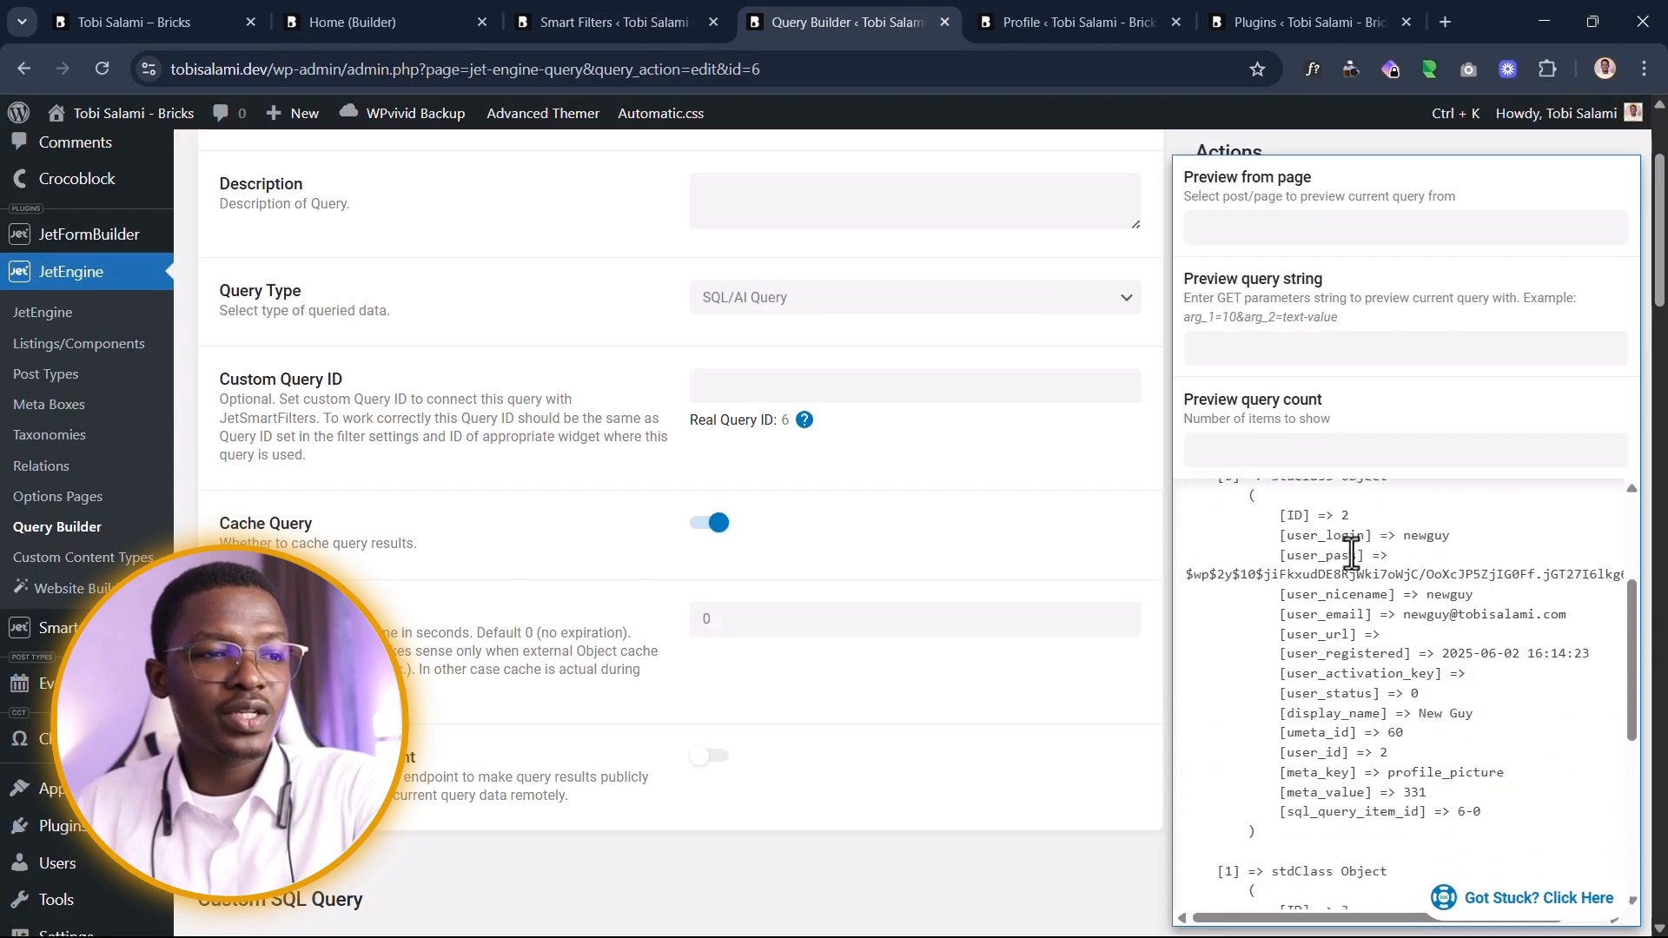
{"action": "scroll", "coordinate": [1407, 642], "scroll_direction": "up", "scroll_amount": 2}
{"action": "scroll", "coordinate": [1372, 616], "scroll_direction": "down", "scroll_amount": 2}
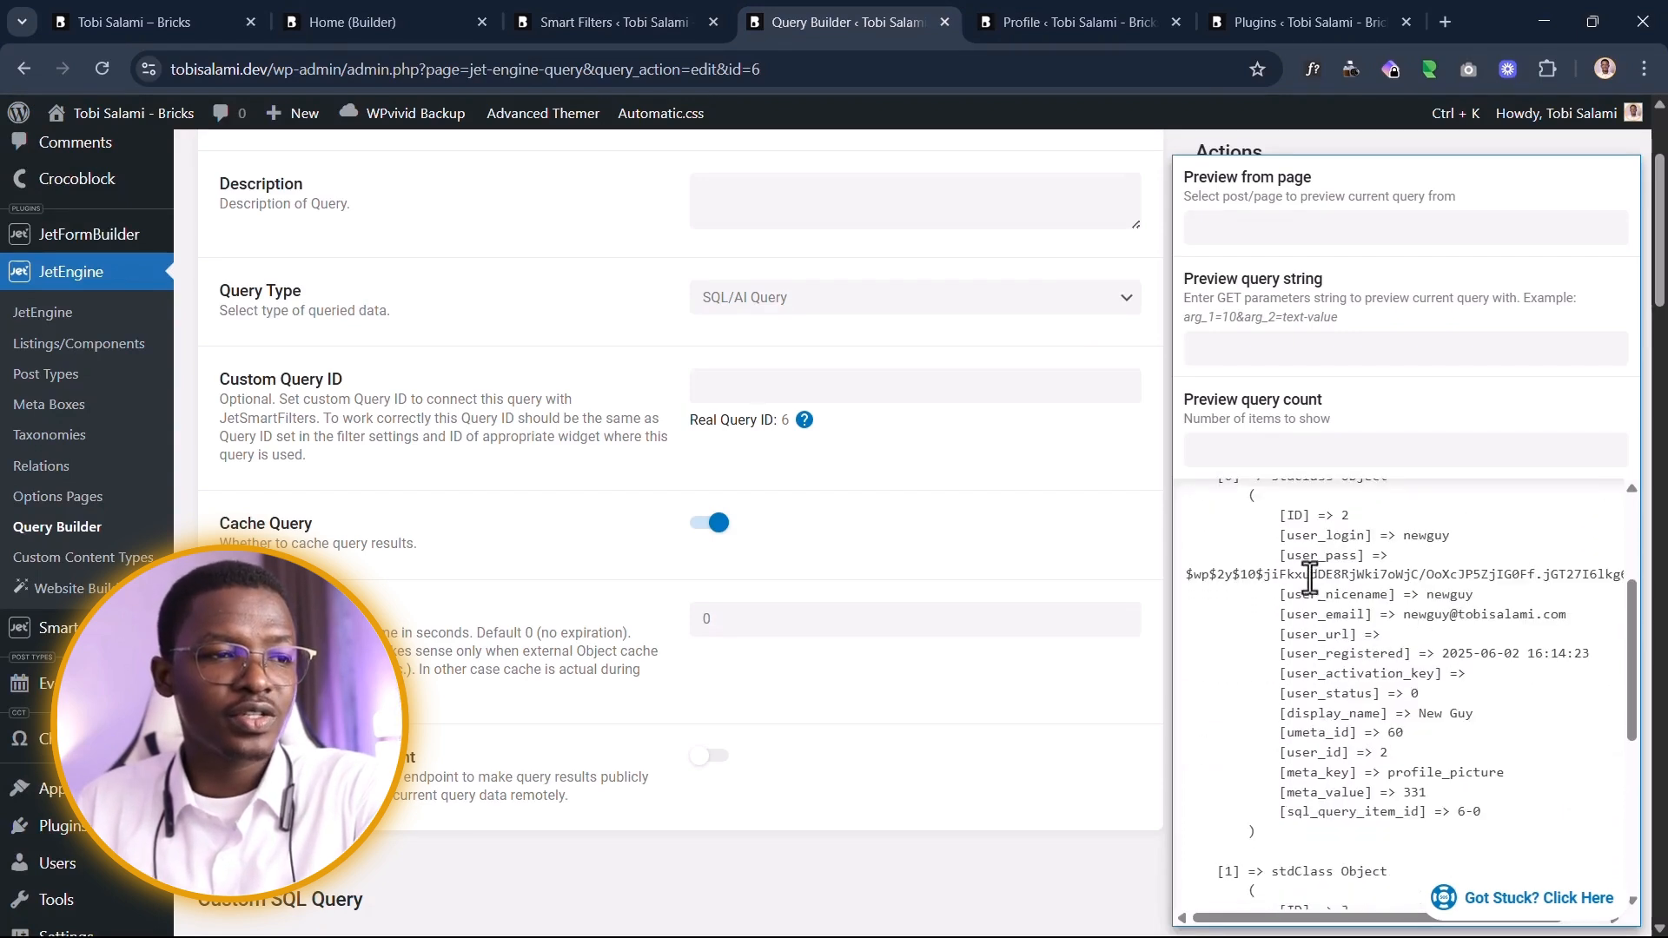
{"action": "left_click_drag", "start_coordinate": [1283, 517], "coordinate": [1301, 517]}
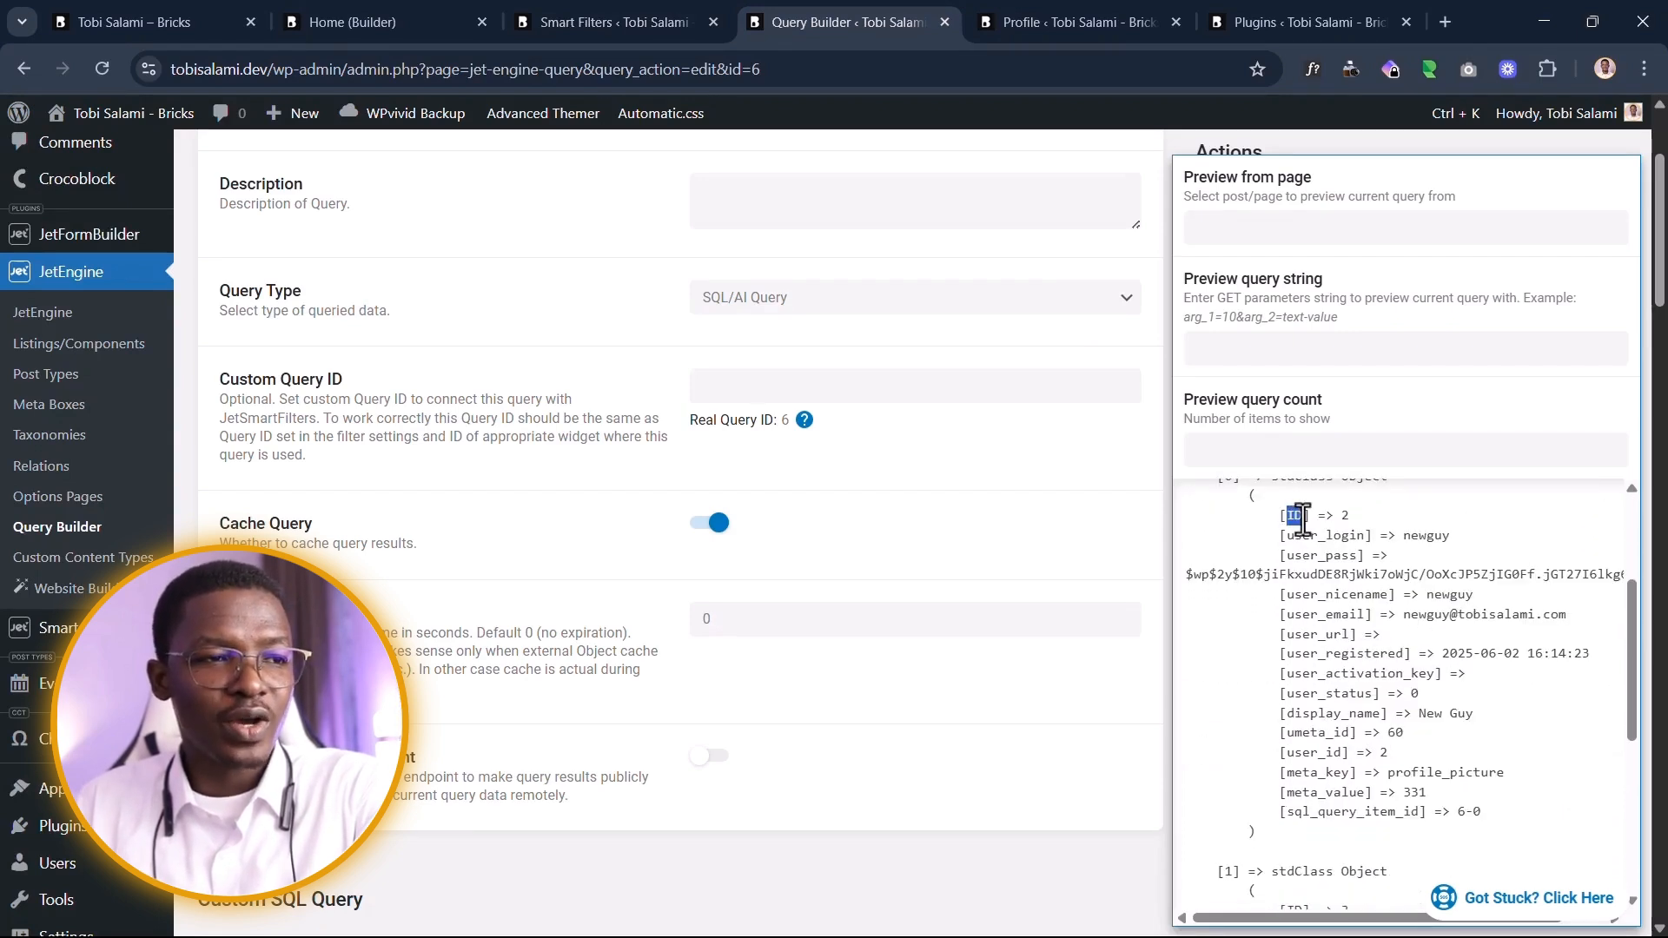
{"action": "double_click", "coordinate": [1355, 515]}
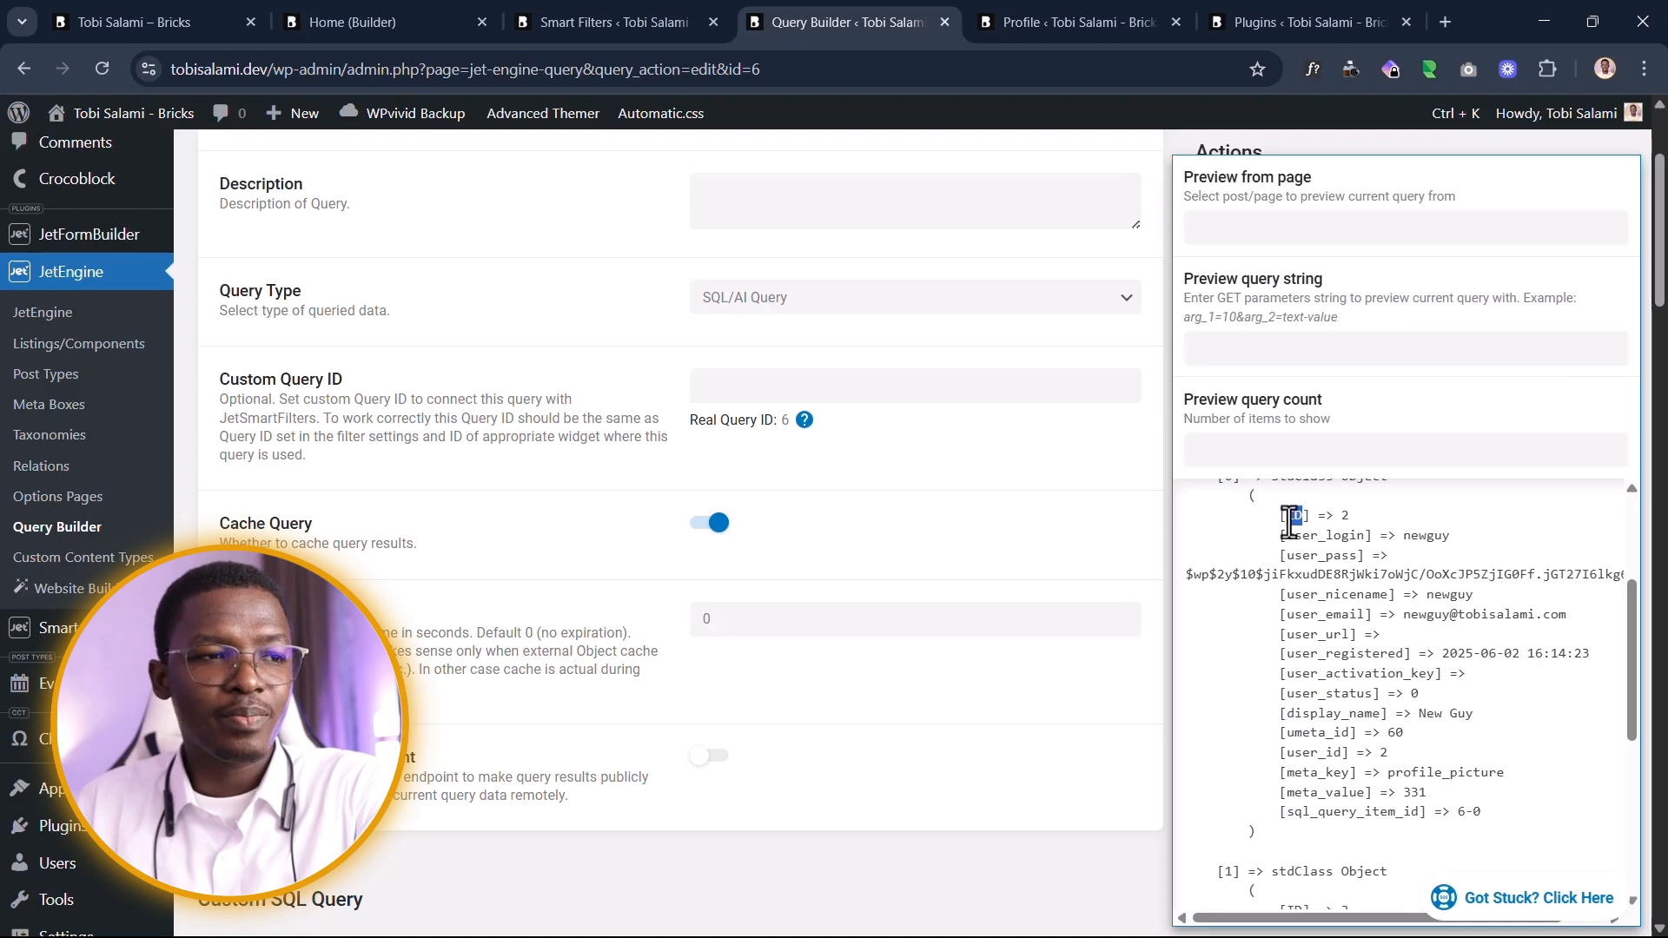
{"action": "left_click", "coordinate": [626, 22]}
{"action": "double_click", "coordinate": [641, 299]}
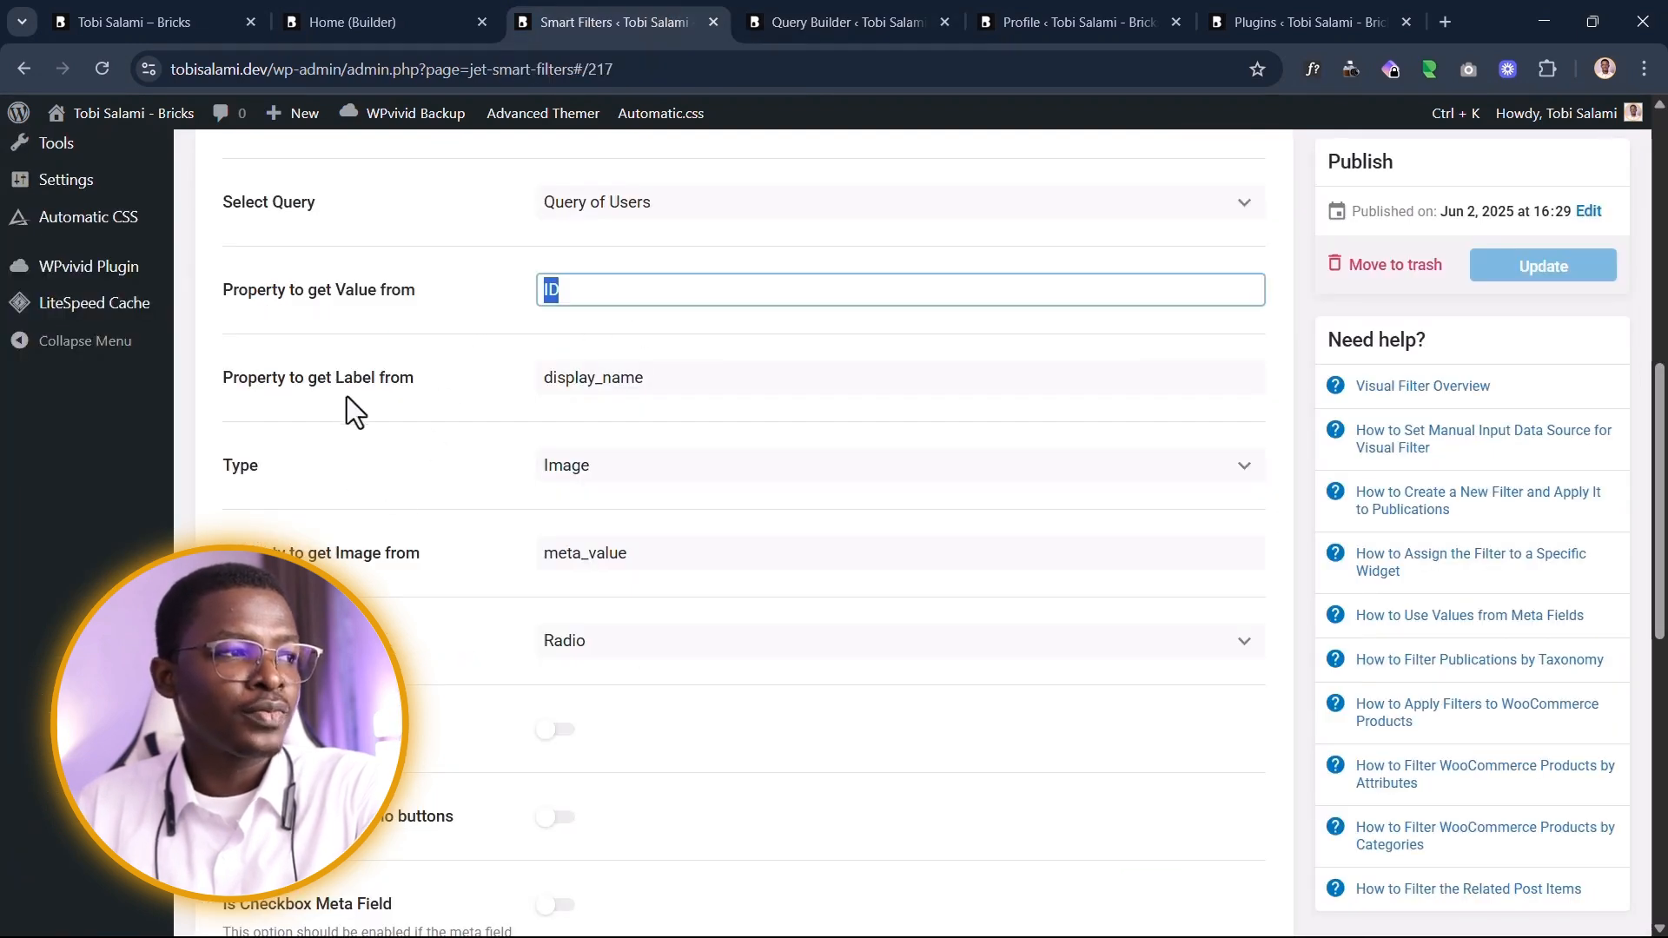
Step: Compare the filter's Property to get Label from, display_name, with the display_name property of the first user in the query preview
{"action": "left_click", "coordinate": [445, 389]}
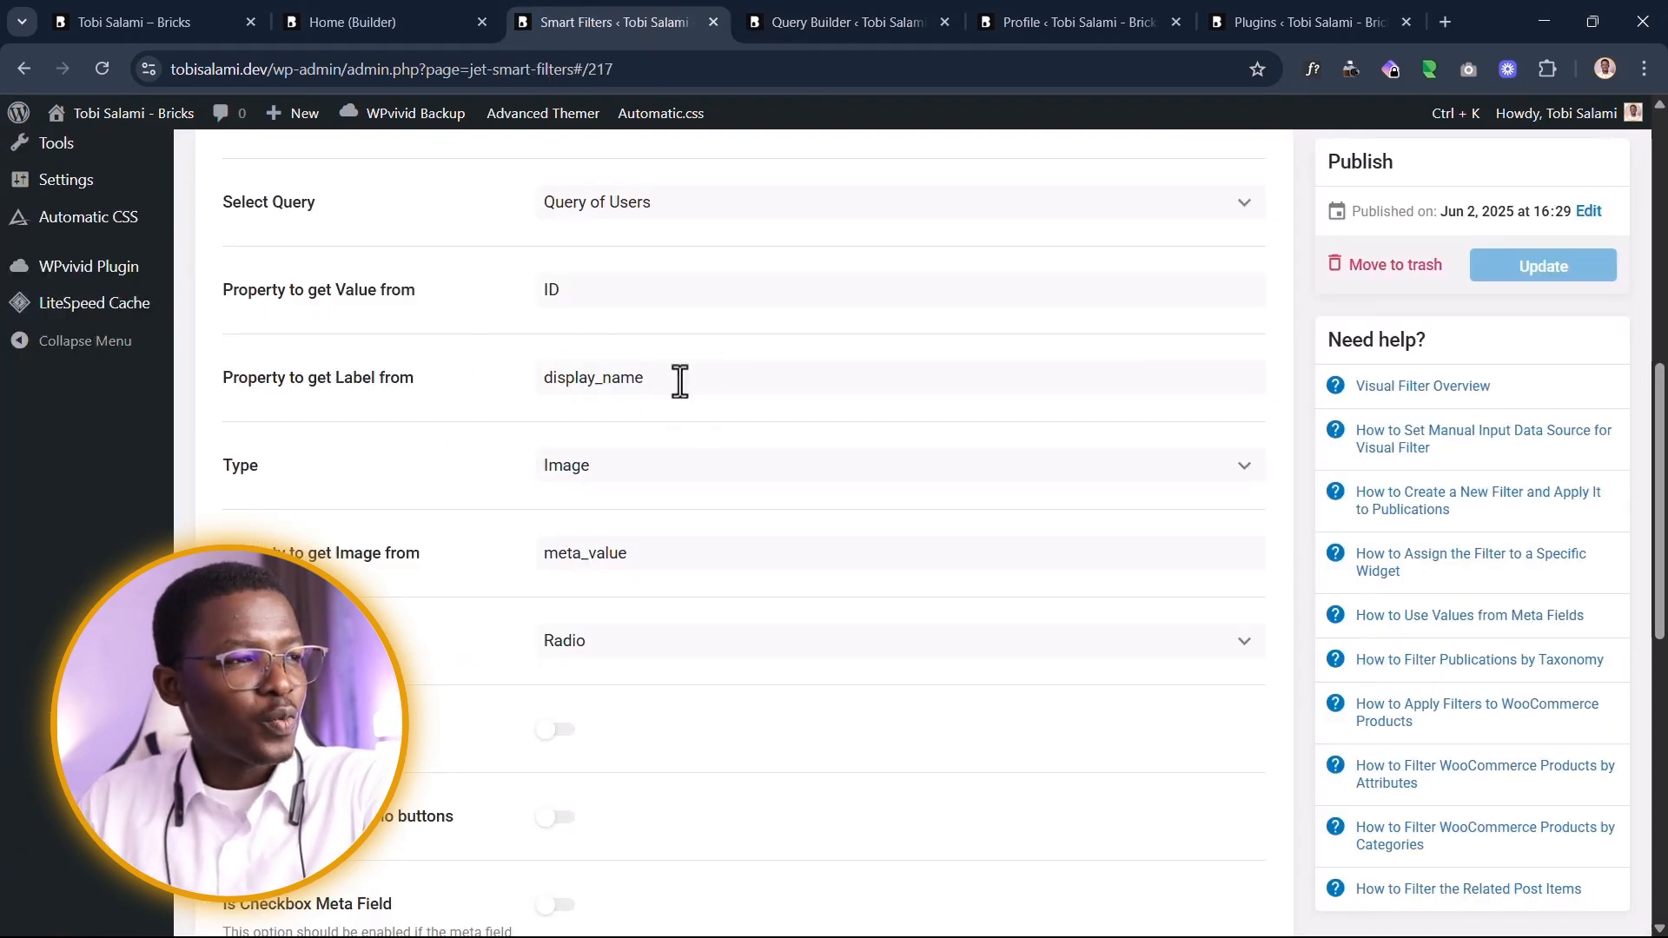
{"action": "double_click", "coordinate": [679, 381]}
{"action": "left_click", "coordinate": [464, 404]}
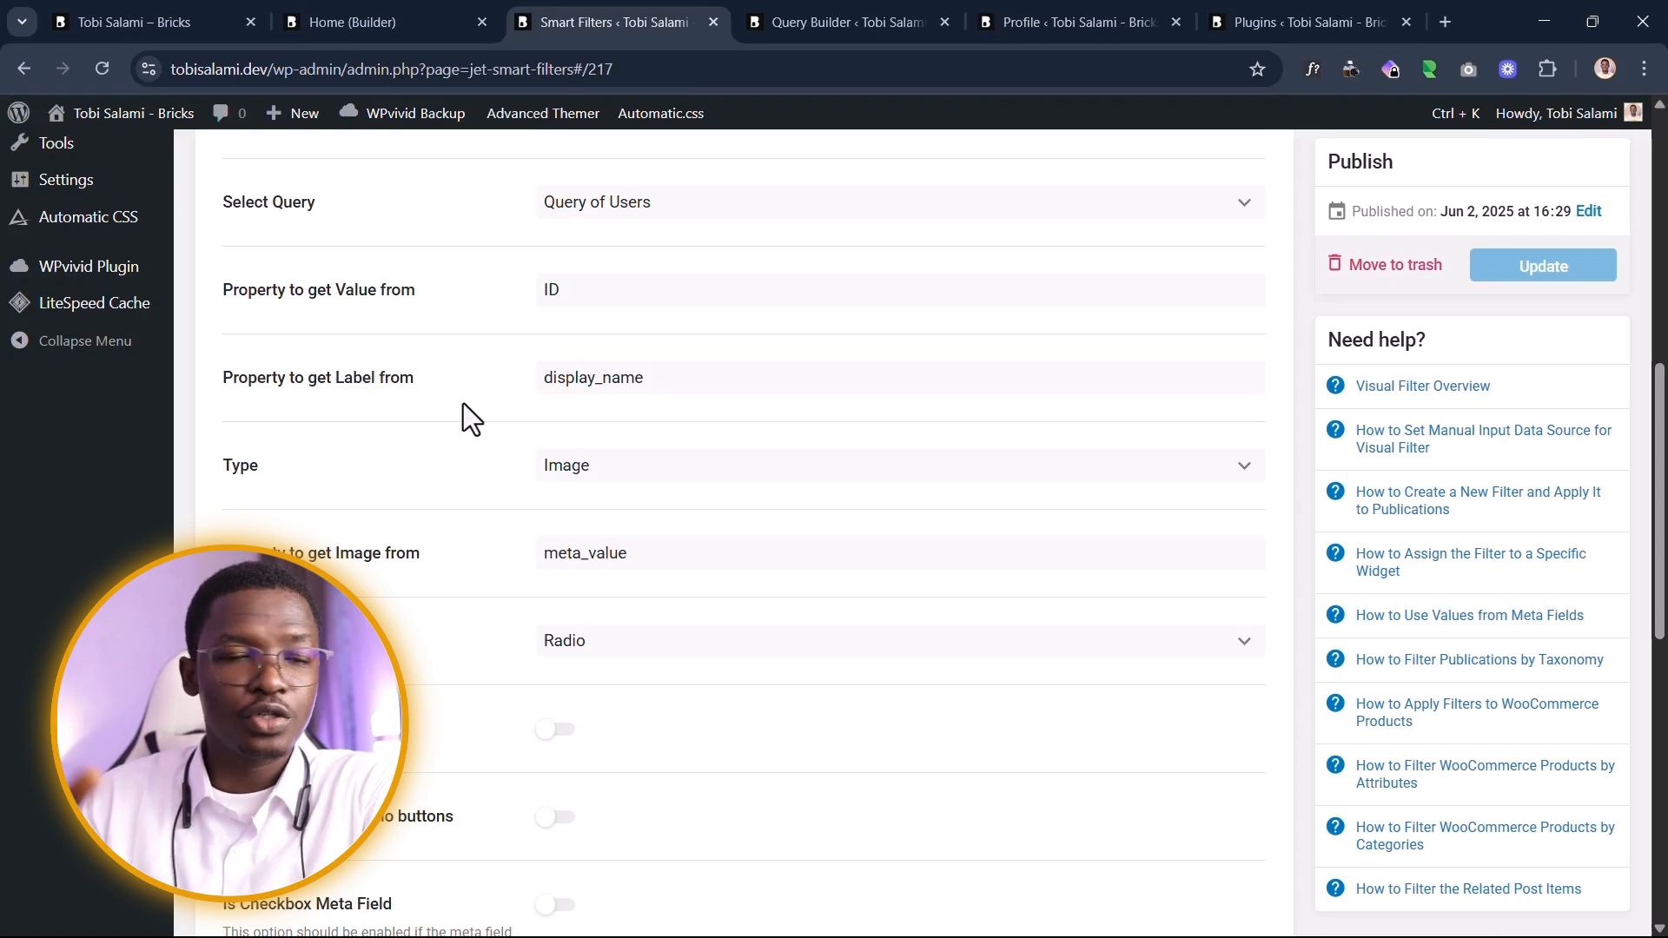
{"action": "left_click_drag", "start_coordinate": [711, 368], "coordinate": [549, 368]}
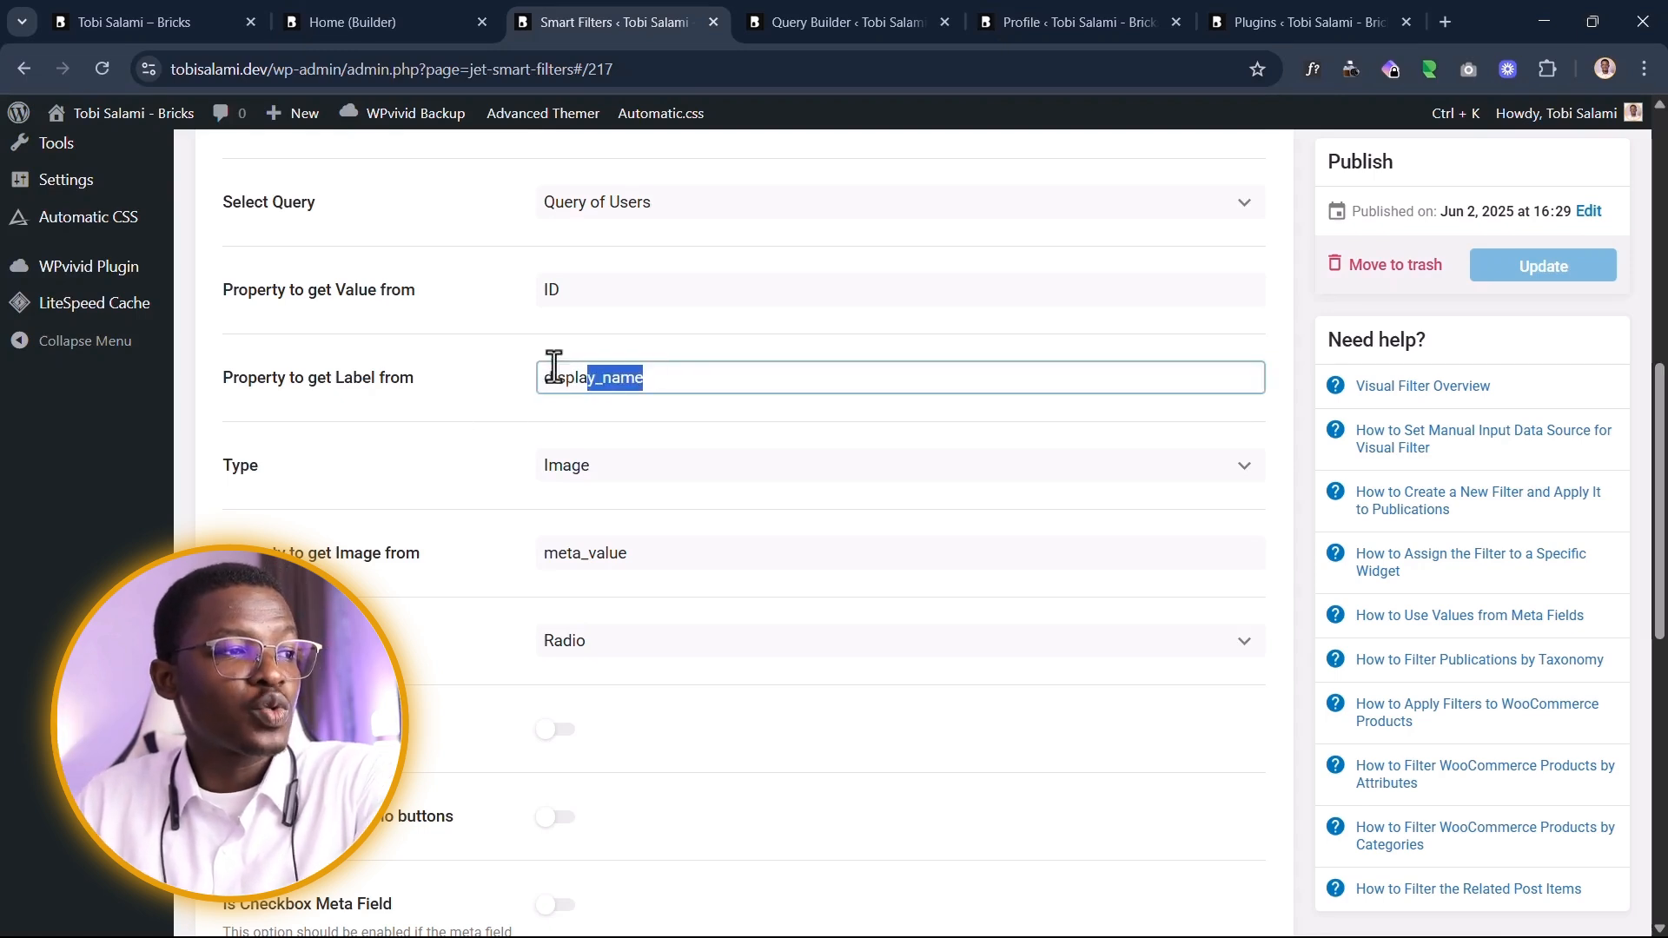
{"action": "left_click", "coordinate": [465, 402]}
{"action": "left_click", "coordinate": [827, 19]}
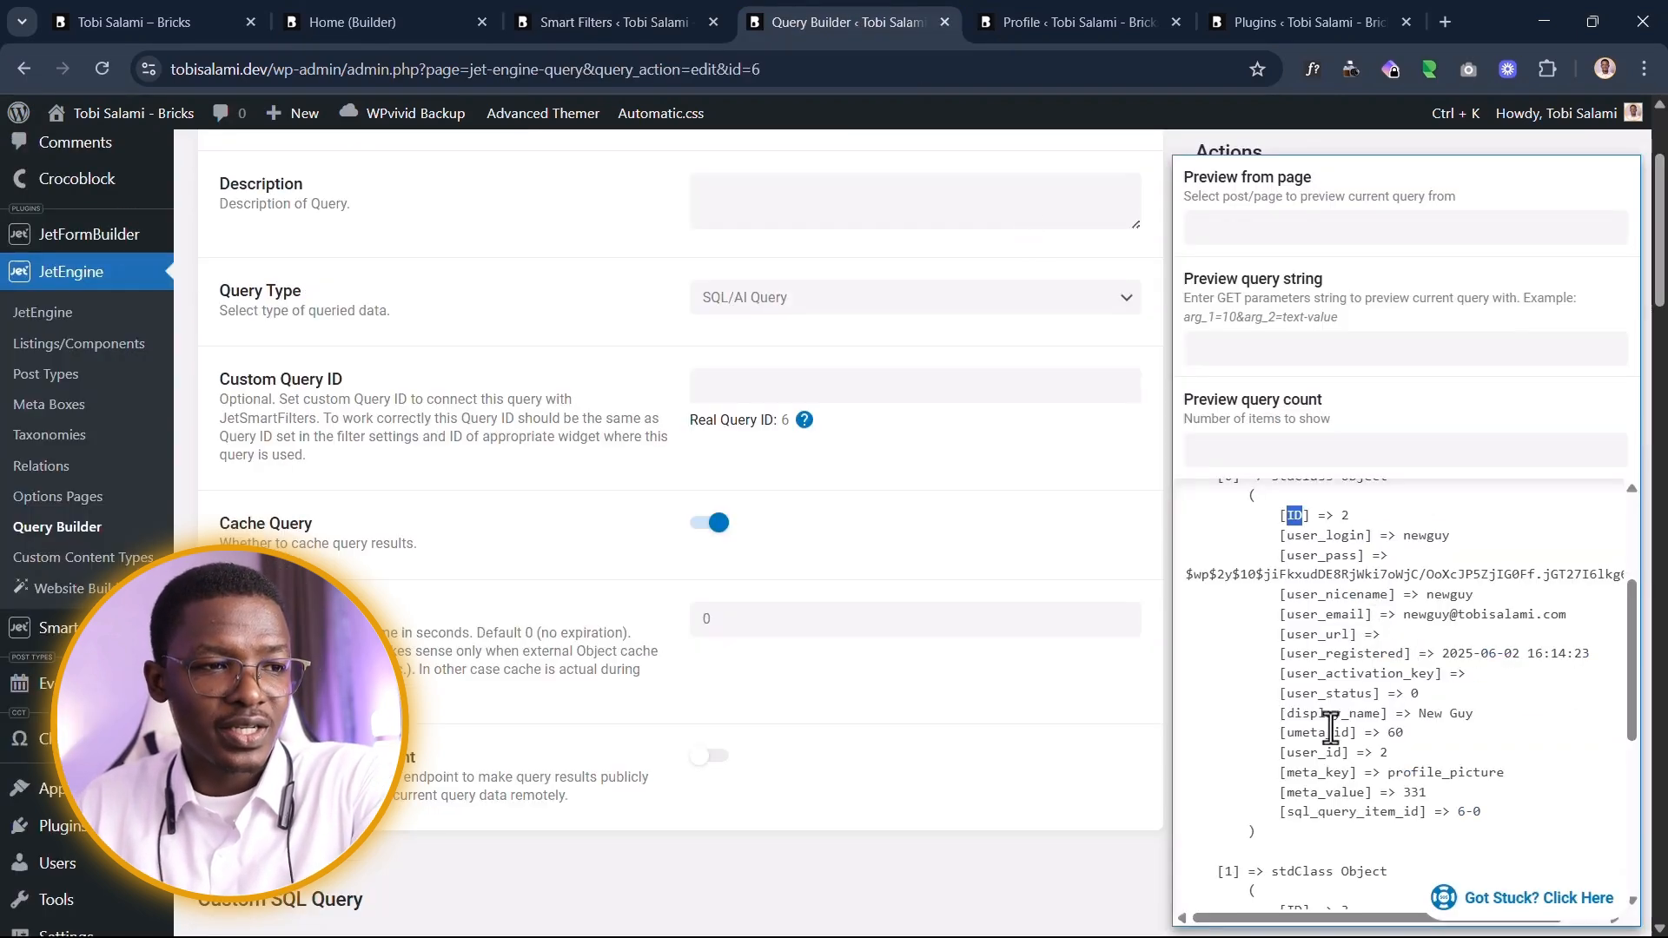
{"action": "left_click_drag", "start_coordinate": [1287, 713], "coordinate": [1474, 713]}
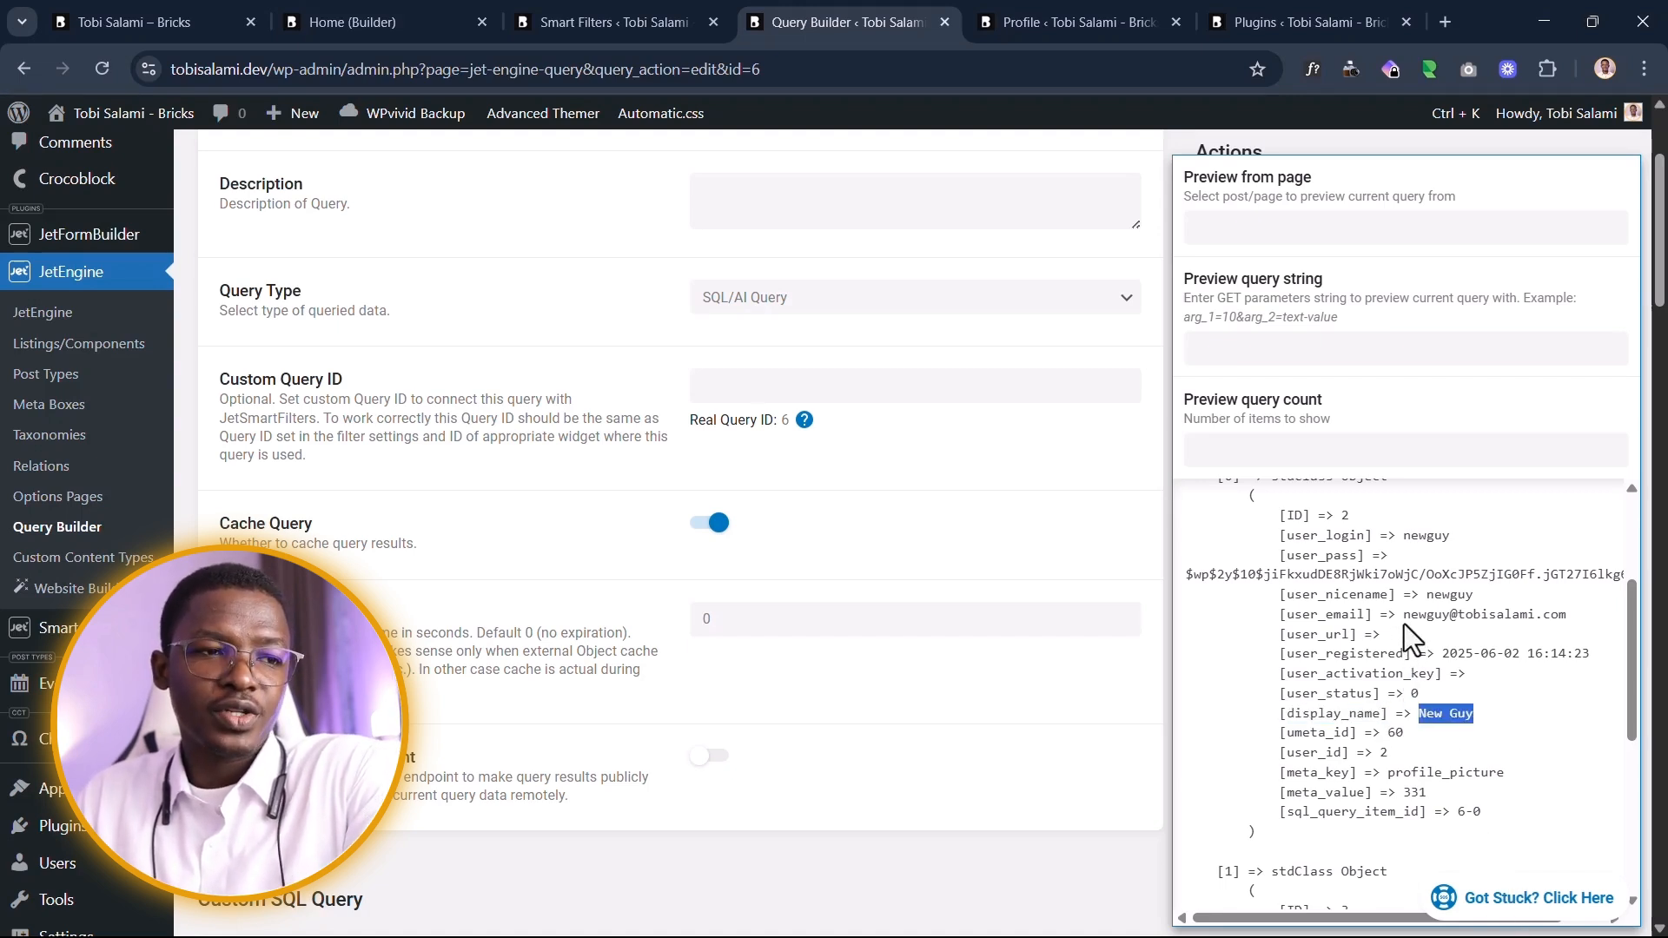
Step: Examine the user_email property of the first user in the query preview as an alternative label source
{"action": "left_click_drag", "start_coordinate": [1404, 614], "coordinate": [1567, 615]}
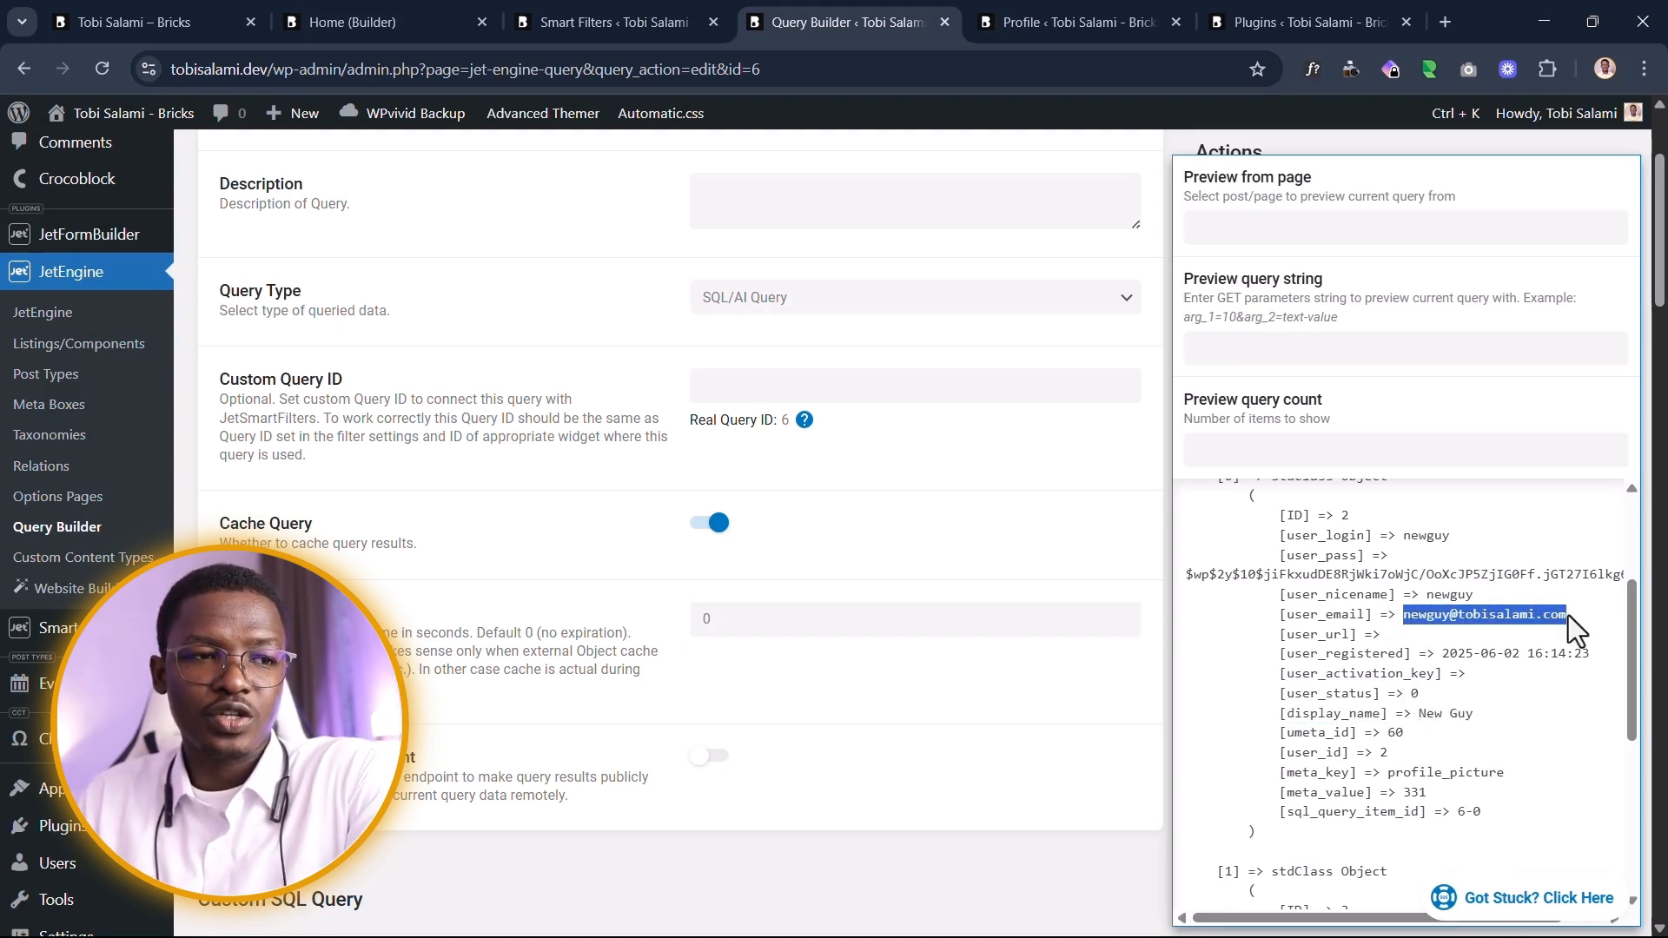
{"action": "double_click", "coordinate": [1320, 617]}
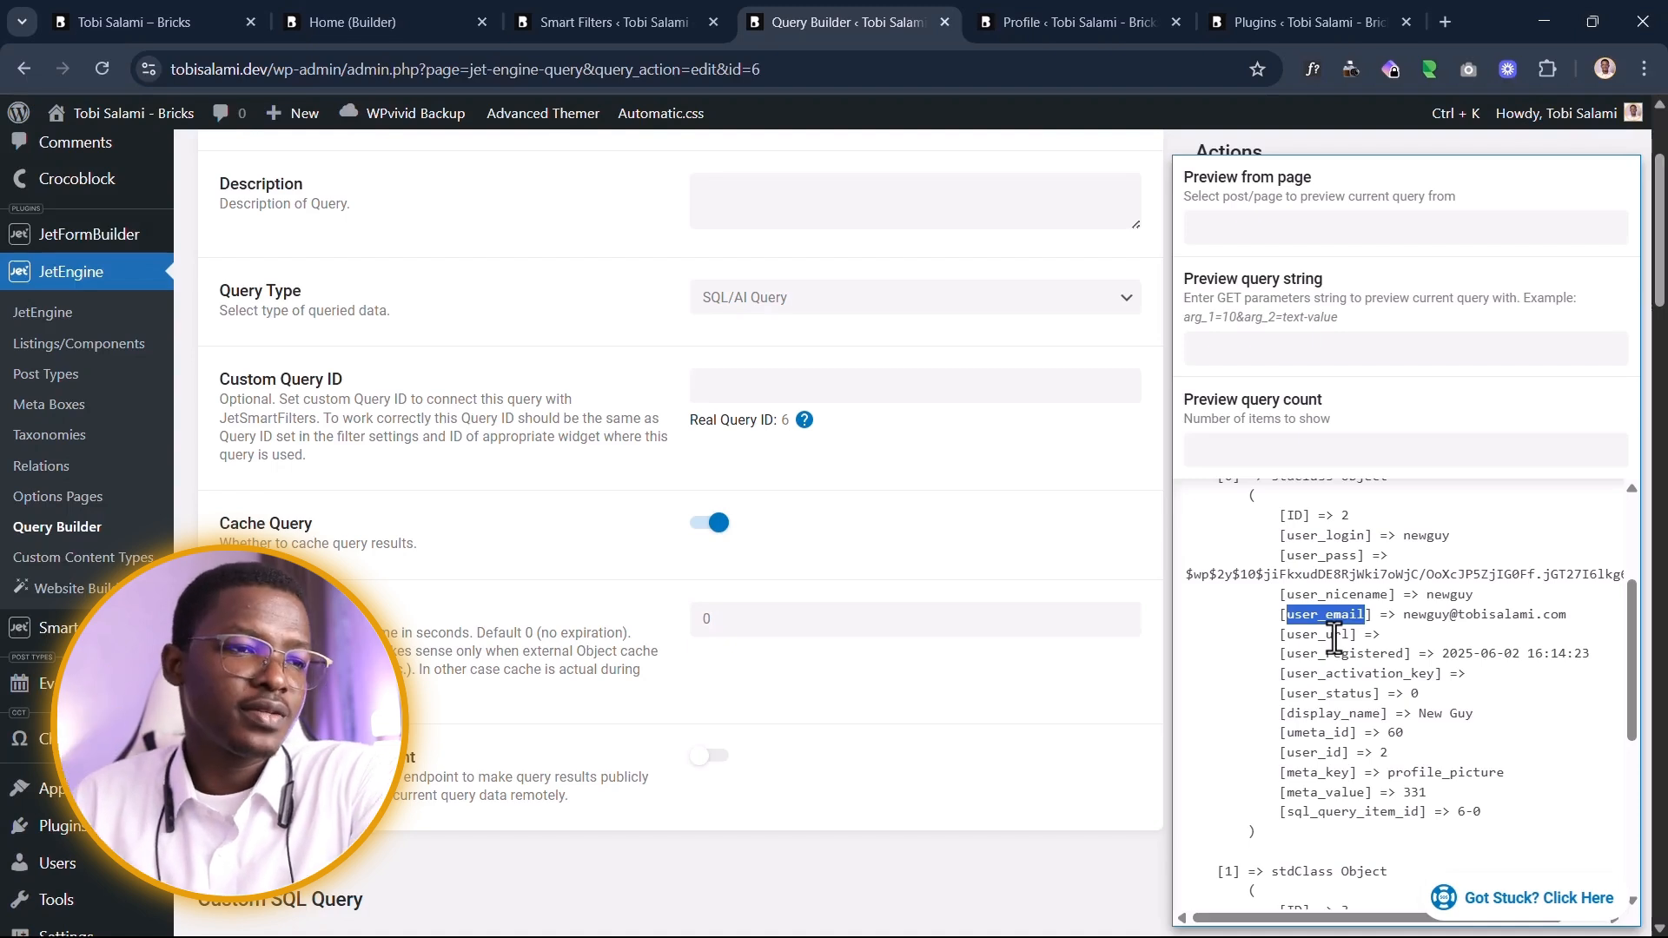
Step: Examine the People Items filter's Type options, keeping Image, and compare the setting with the user images in the chat app
{"action": "left_click", "coordinate": [633, 12]}
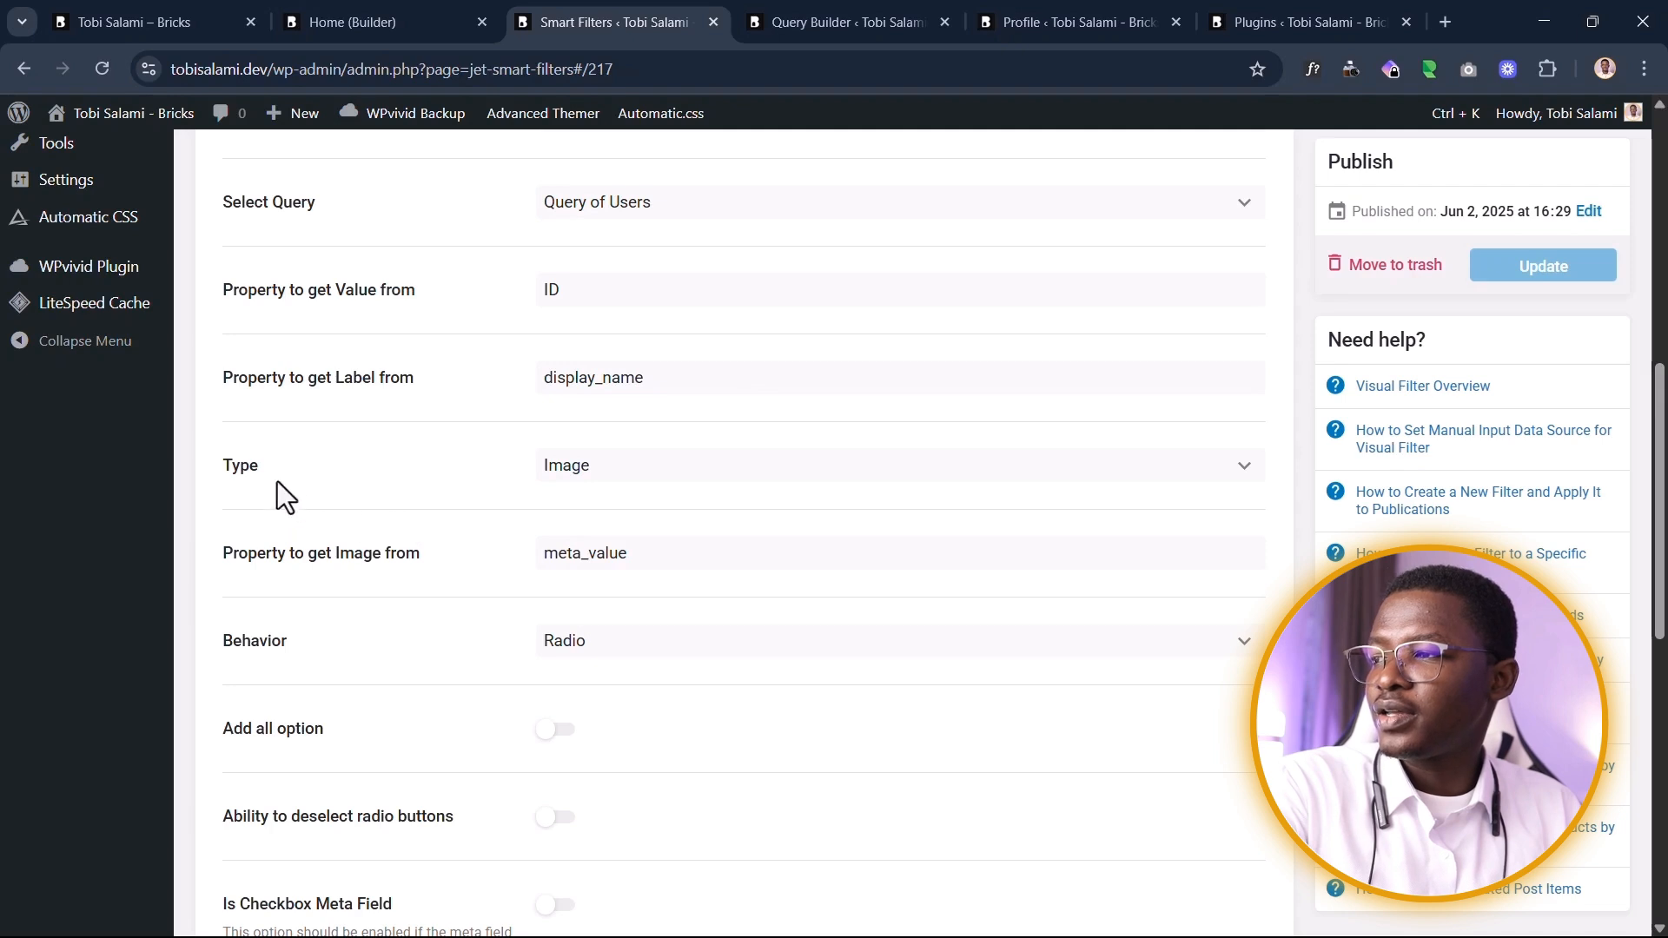
{"action": "scroll", "coordinate": [348, 482], "scroll_direction": "down", "scroll_amount": 1}
{"action": "left_click", "coordinate": [608, 361]}
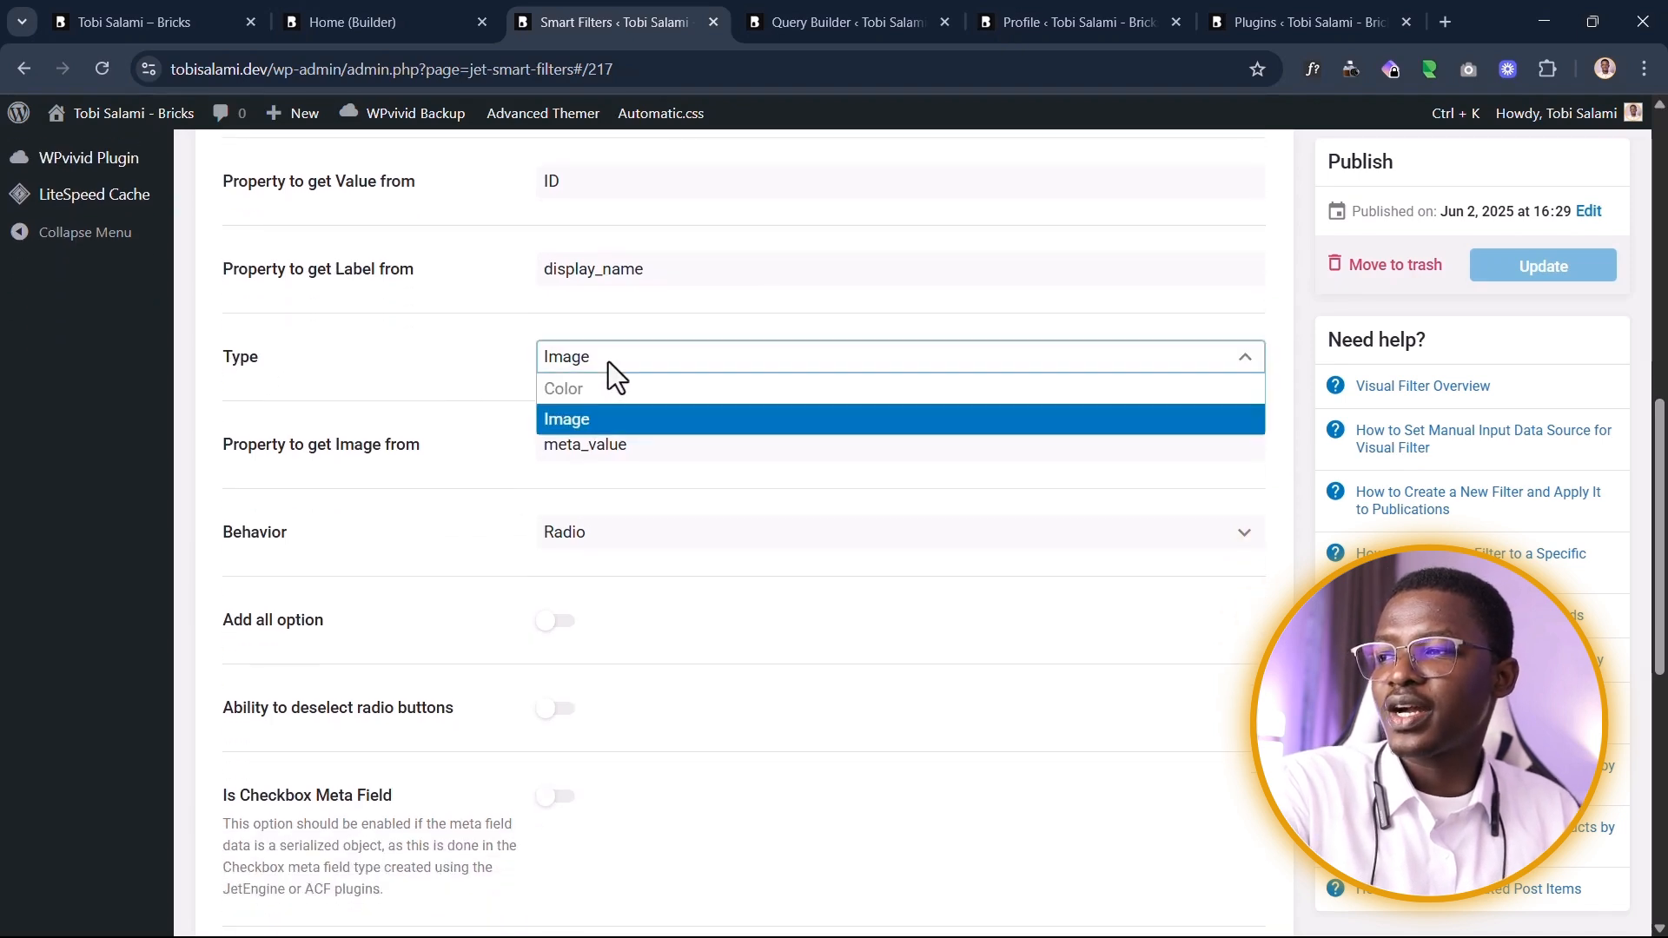
{"action": "left_click", "coordinate": [415, 377]}
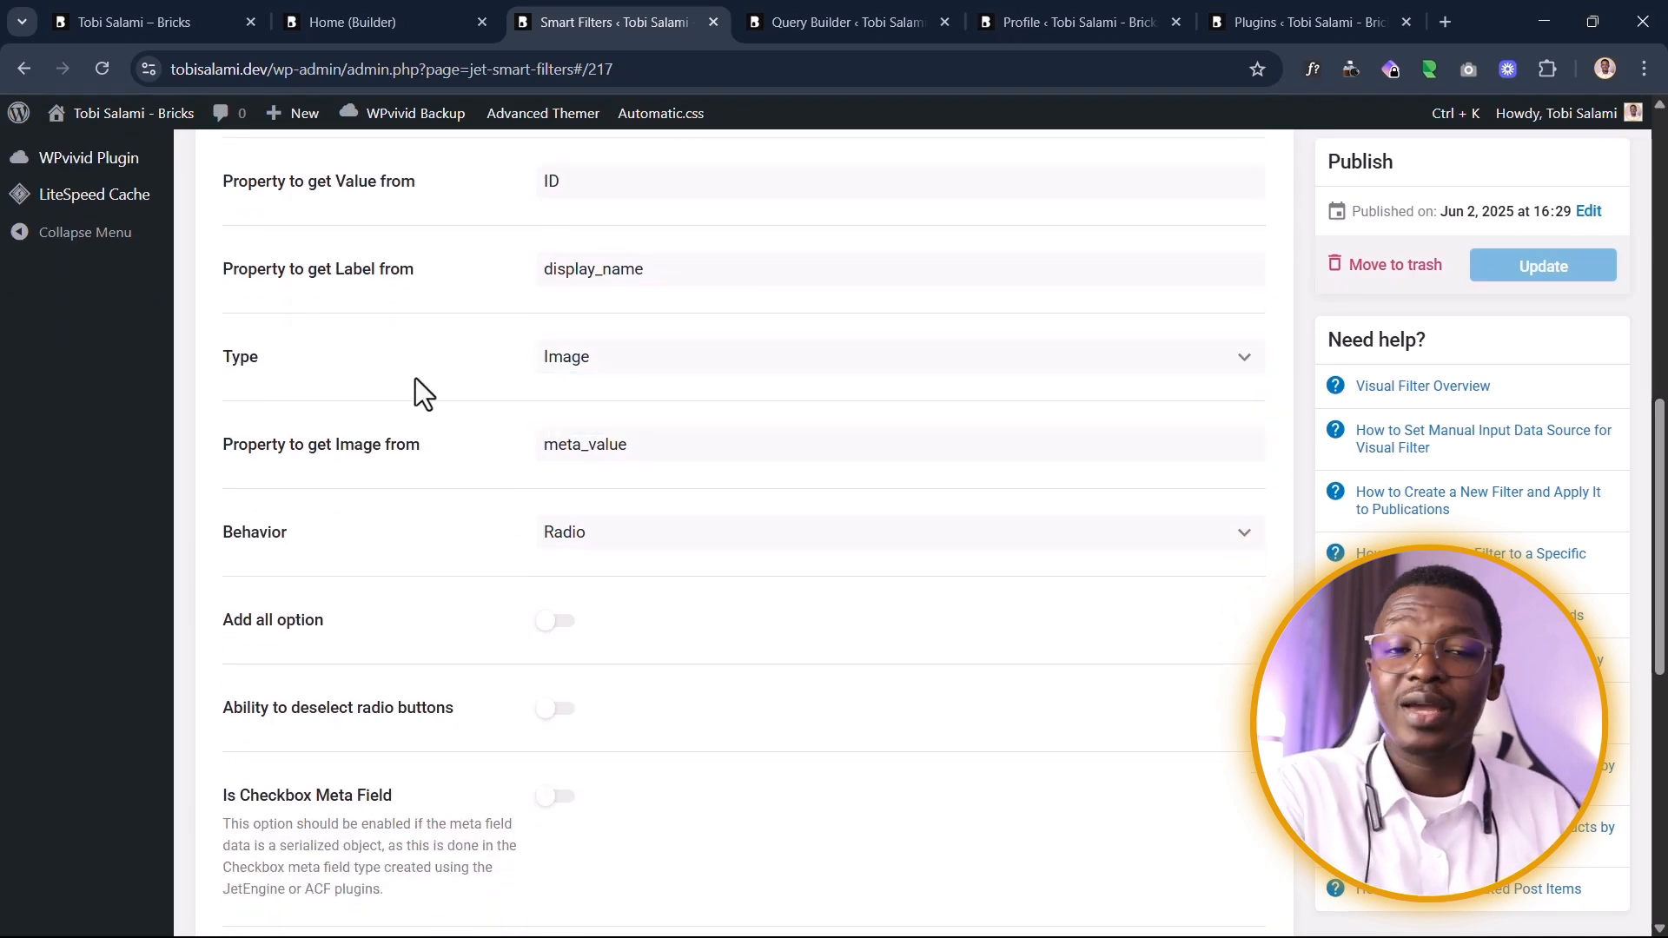
{"action": "left_click", "coordinate": [575, 352]}
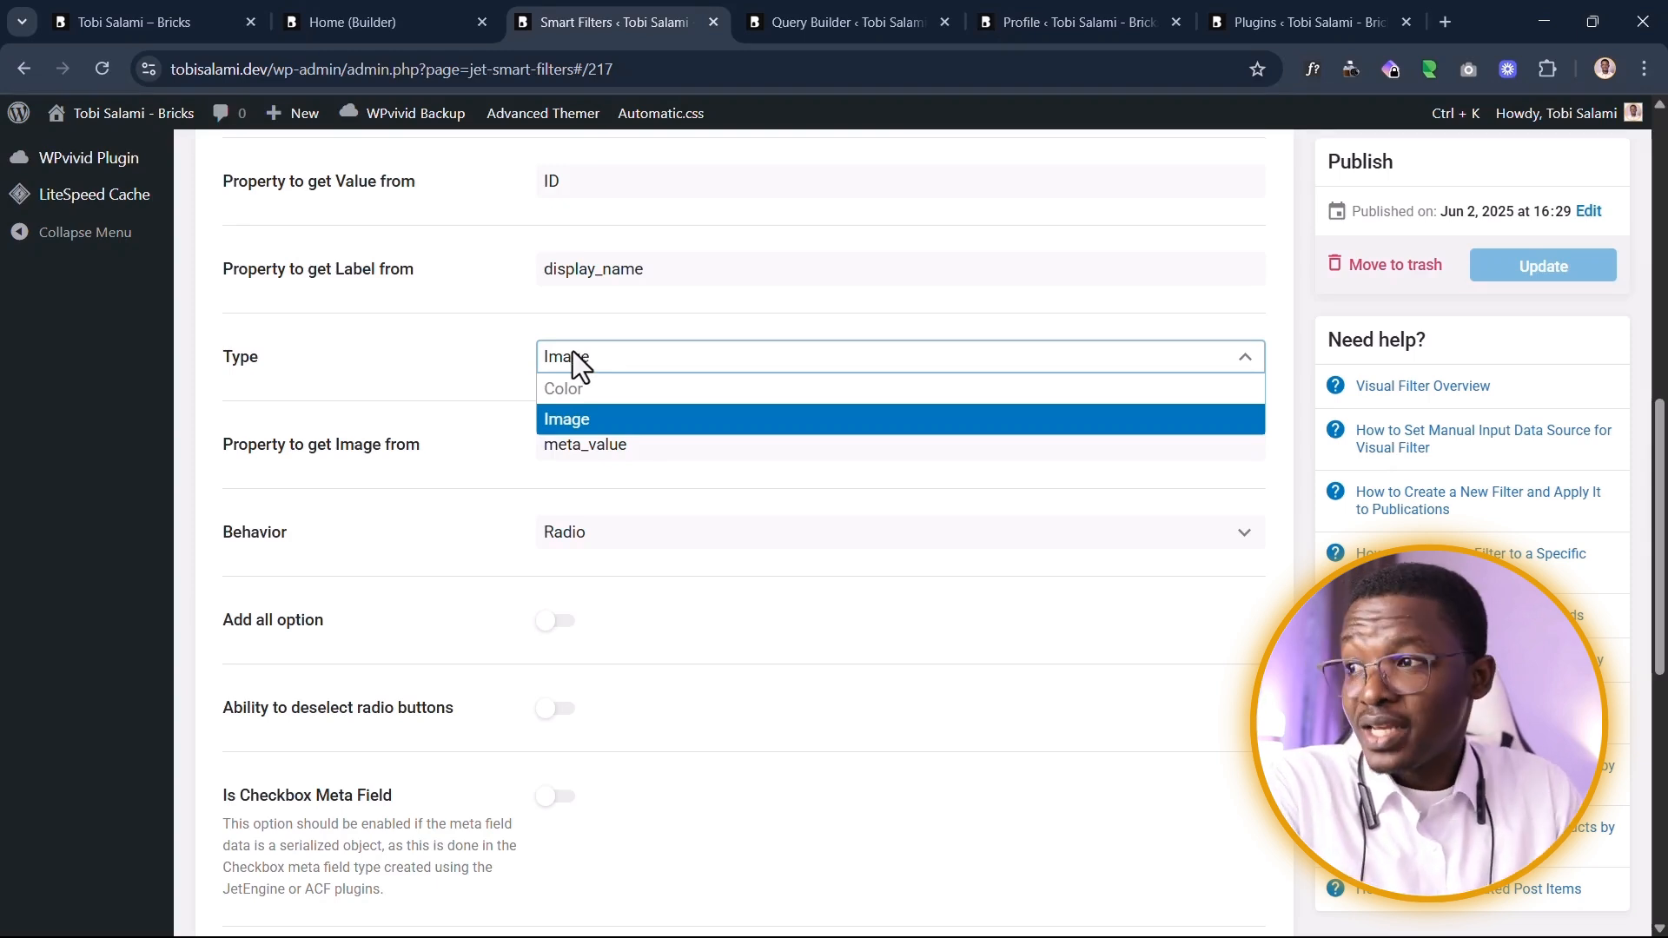
{"action": "left_click", "coordinate": [409, 356]}
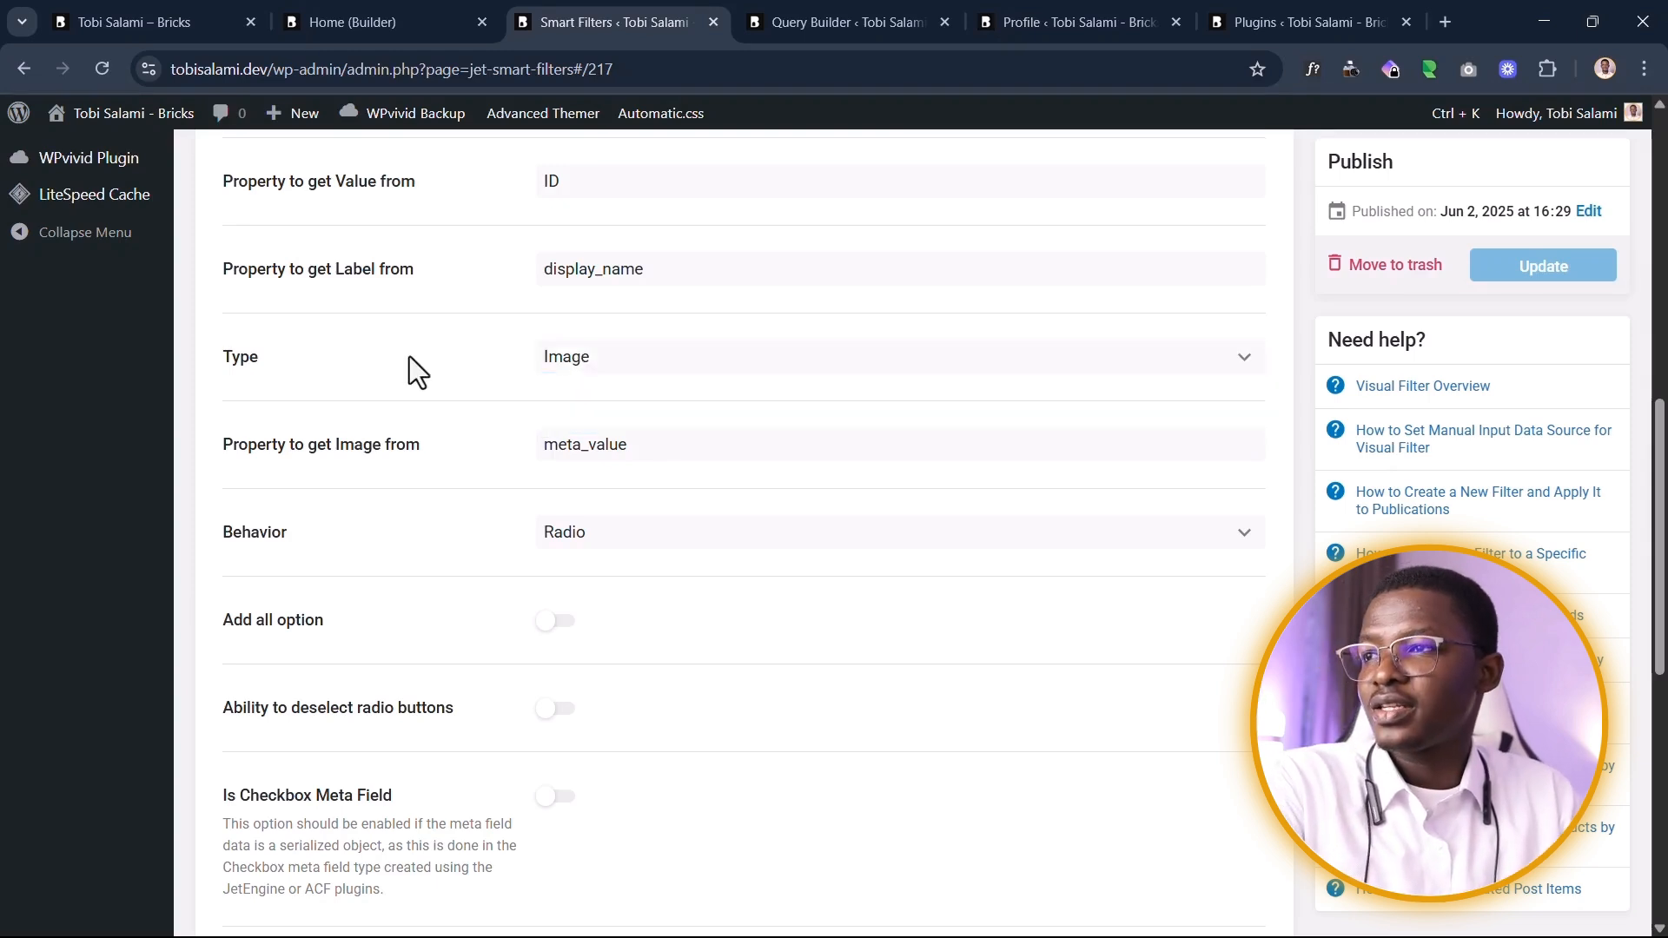
{"action": "left_click", "coordinate": [217, 19]}
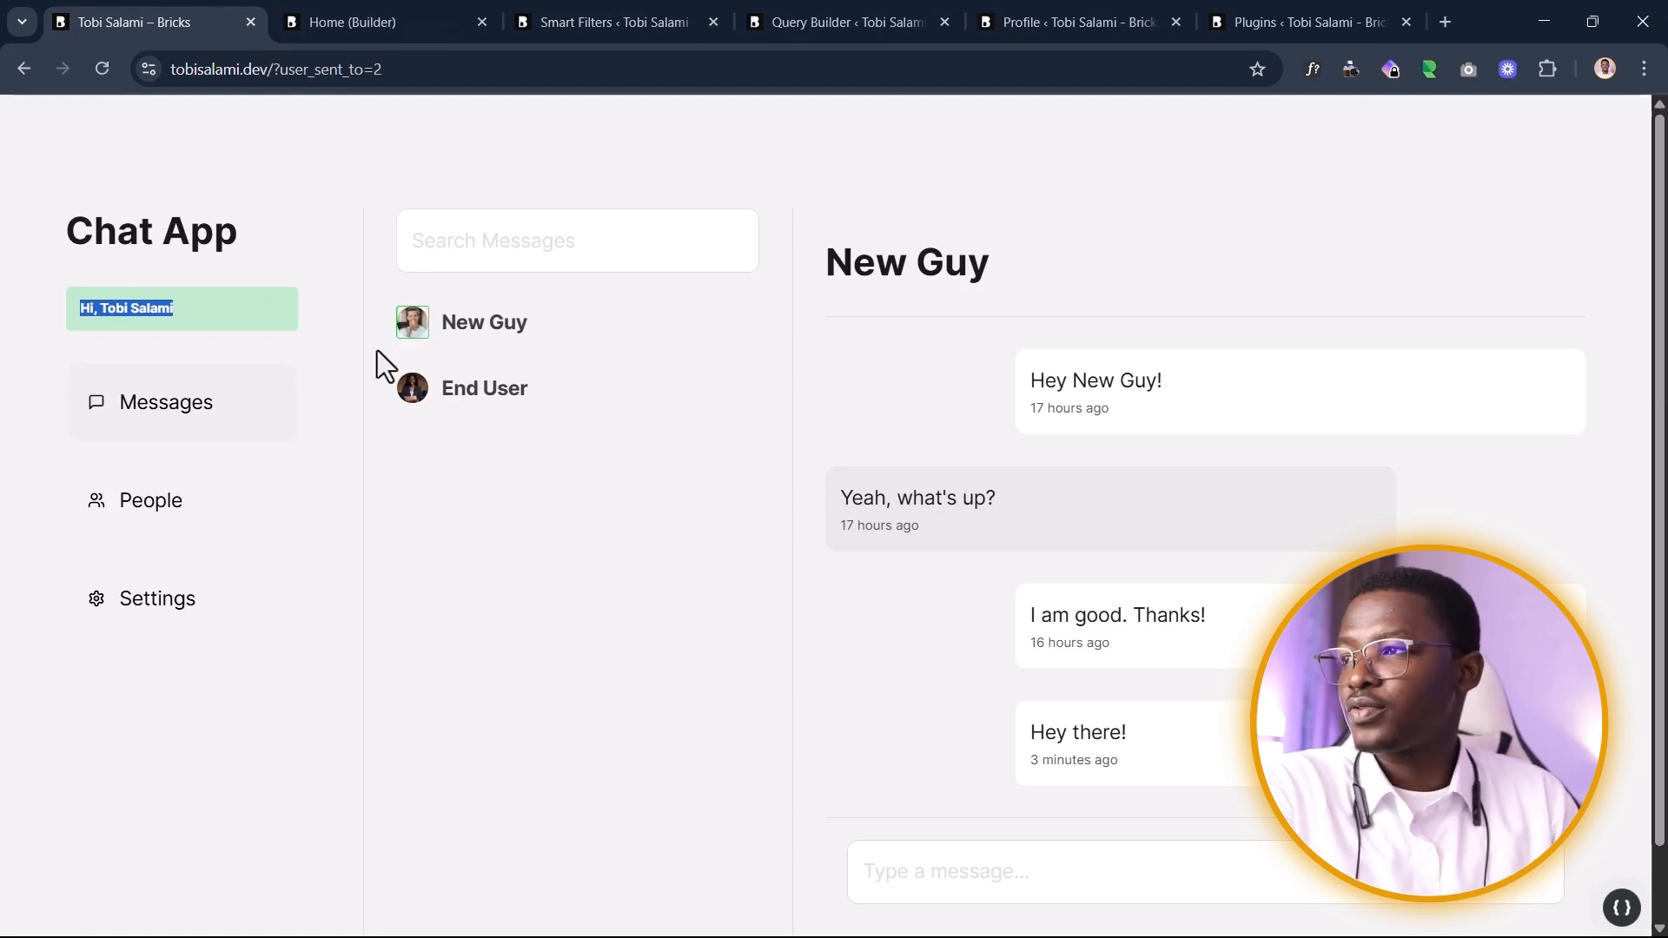
Step: Return to the People Items filter and examine its Property to get Image from, meta_value
{"action": "left_click", "coordinate": [839, 15]}
{"action": "left_click", "coordinate": [606, 16]}
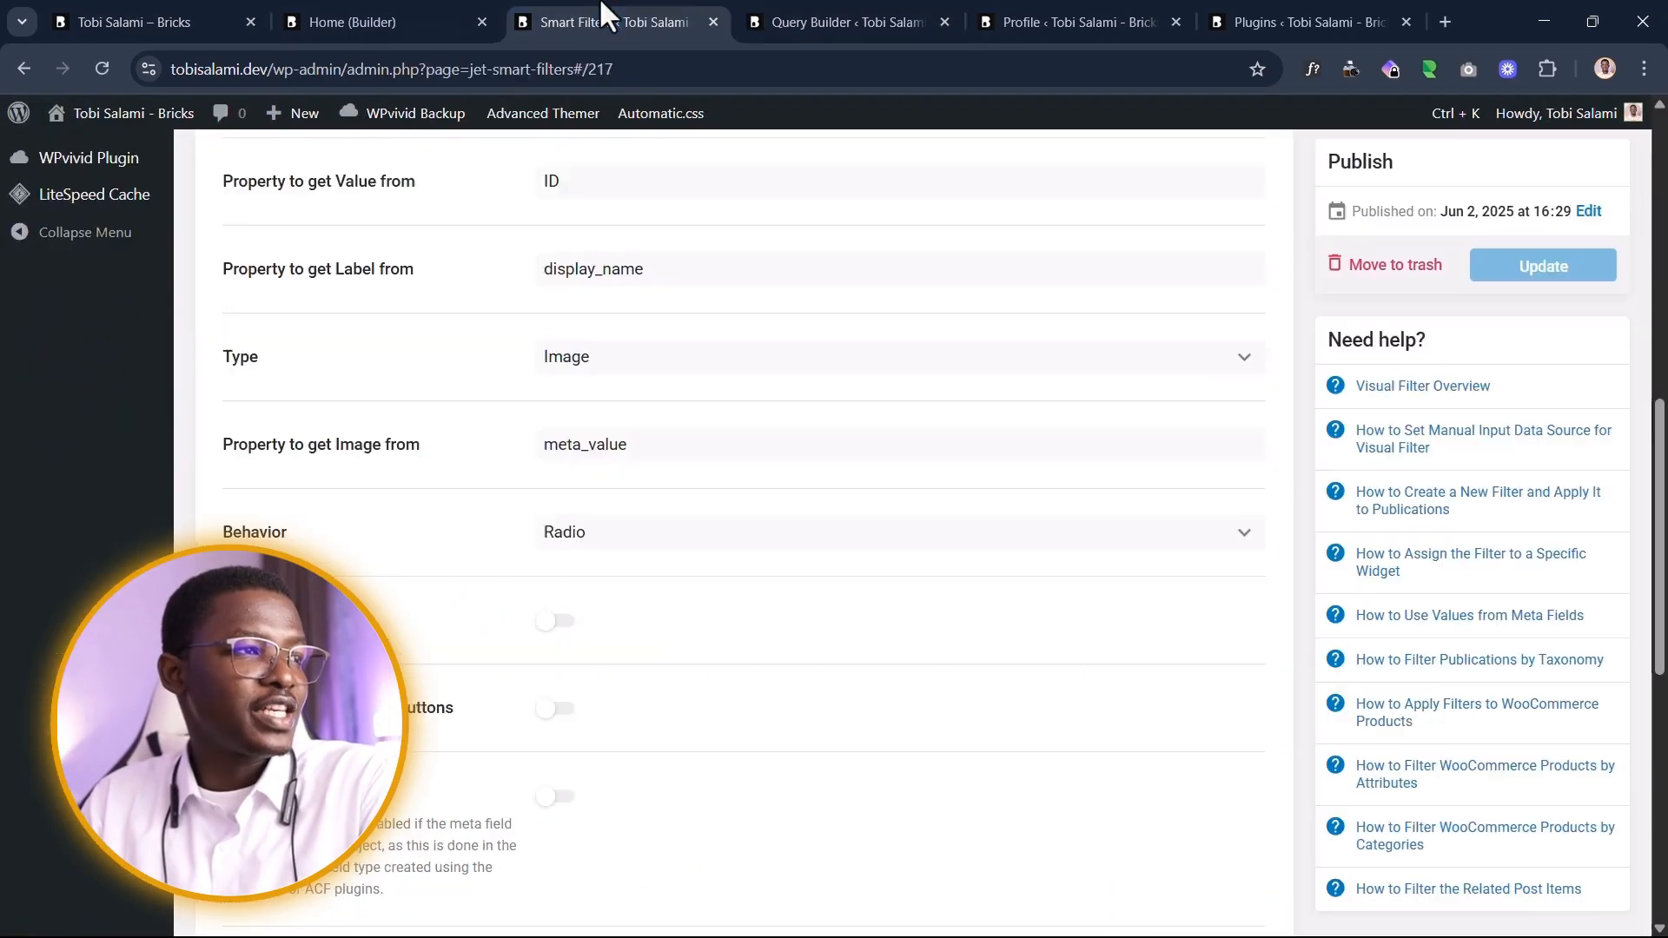
{"action": "scroll", "coordinate": [521, 361], "scroll_direction": "down", "scroll_amount": 1}
{"action": "left_click_drag", "start_coordinate": [708, 335], "coordinate": [472, 316]}
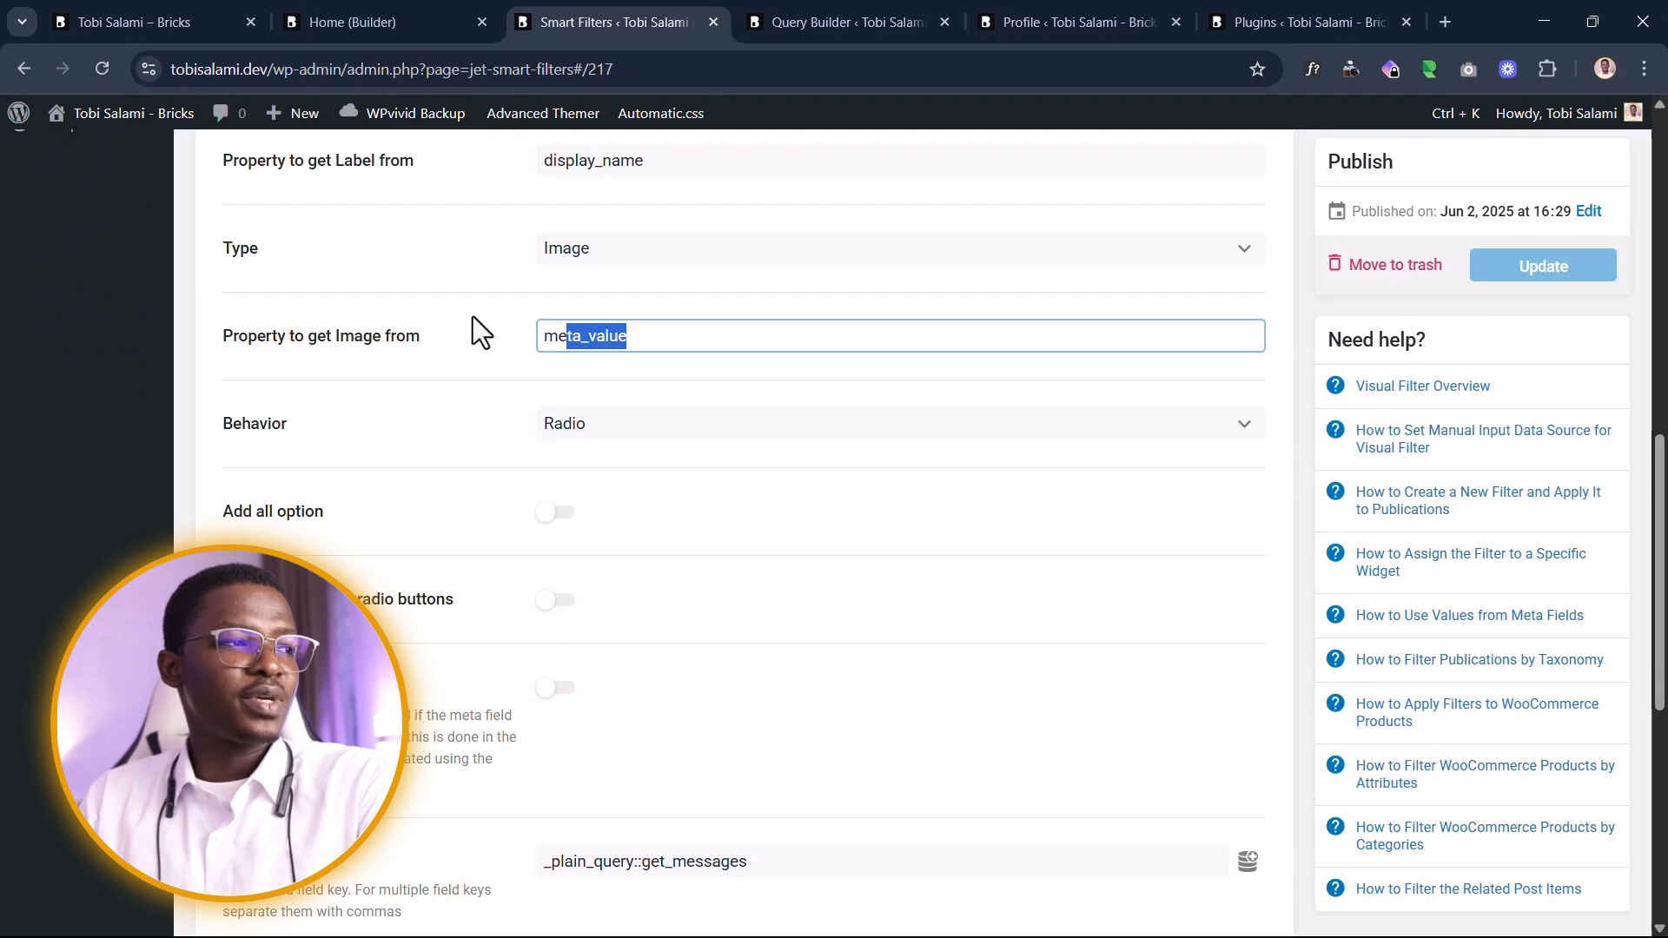
{"action": "left_click", "coordinate": [493, 377]}
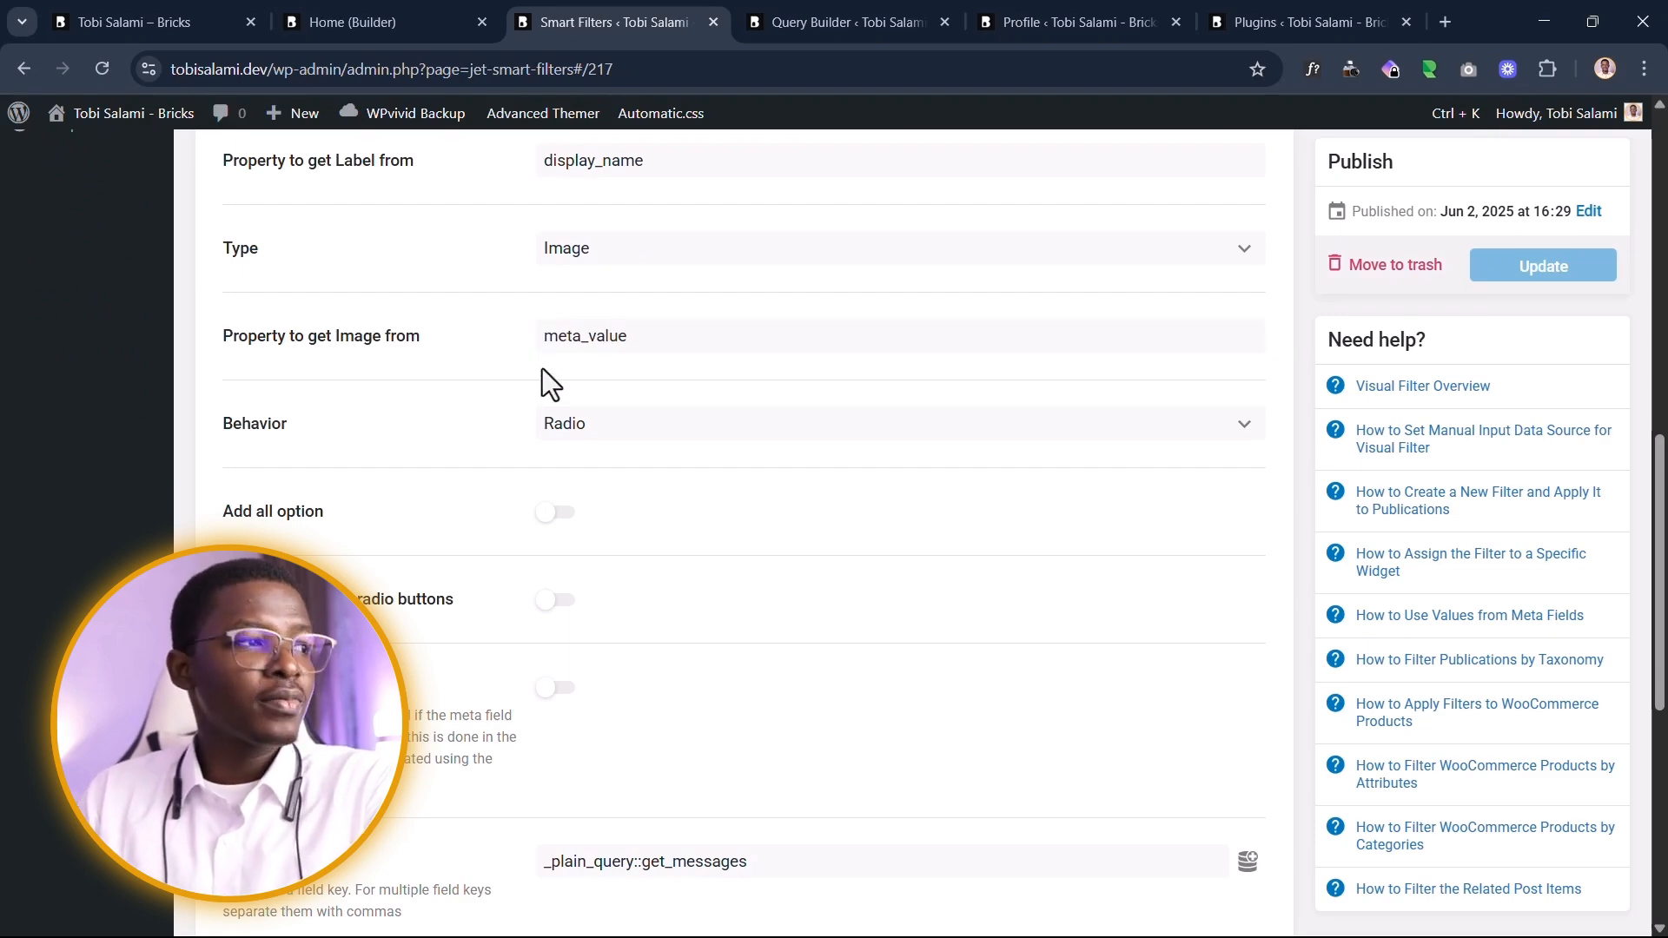
{"action": "left_click", "coordinate": [666, 335]}
{"action": "left_click_drag", "start_coordinate": [666, 335], "coordinate": [547, 335]}
Step: Go to the Query of Users query and examine the Where clause matching usermeta.meta_key to profile_picture
{"action": "left_click", "coordinate": [825, 19]}
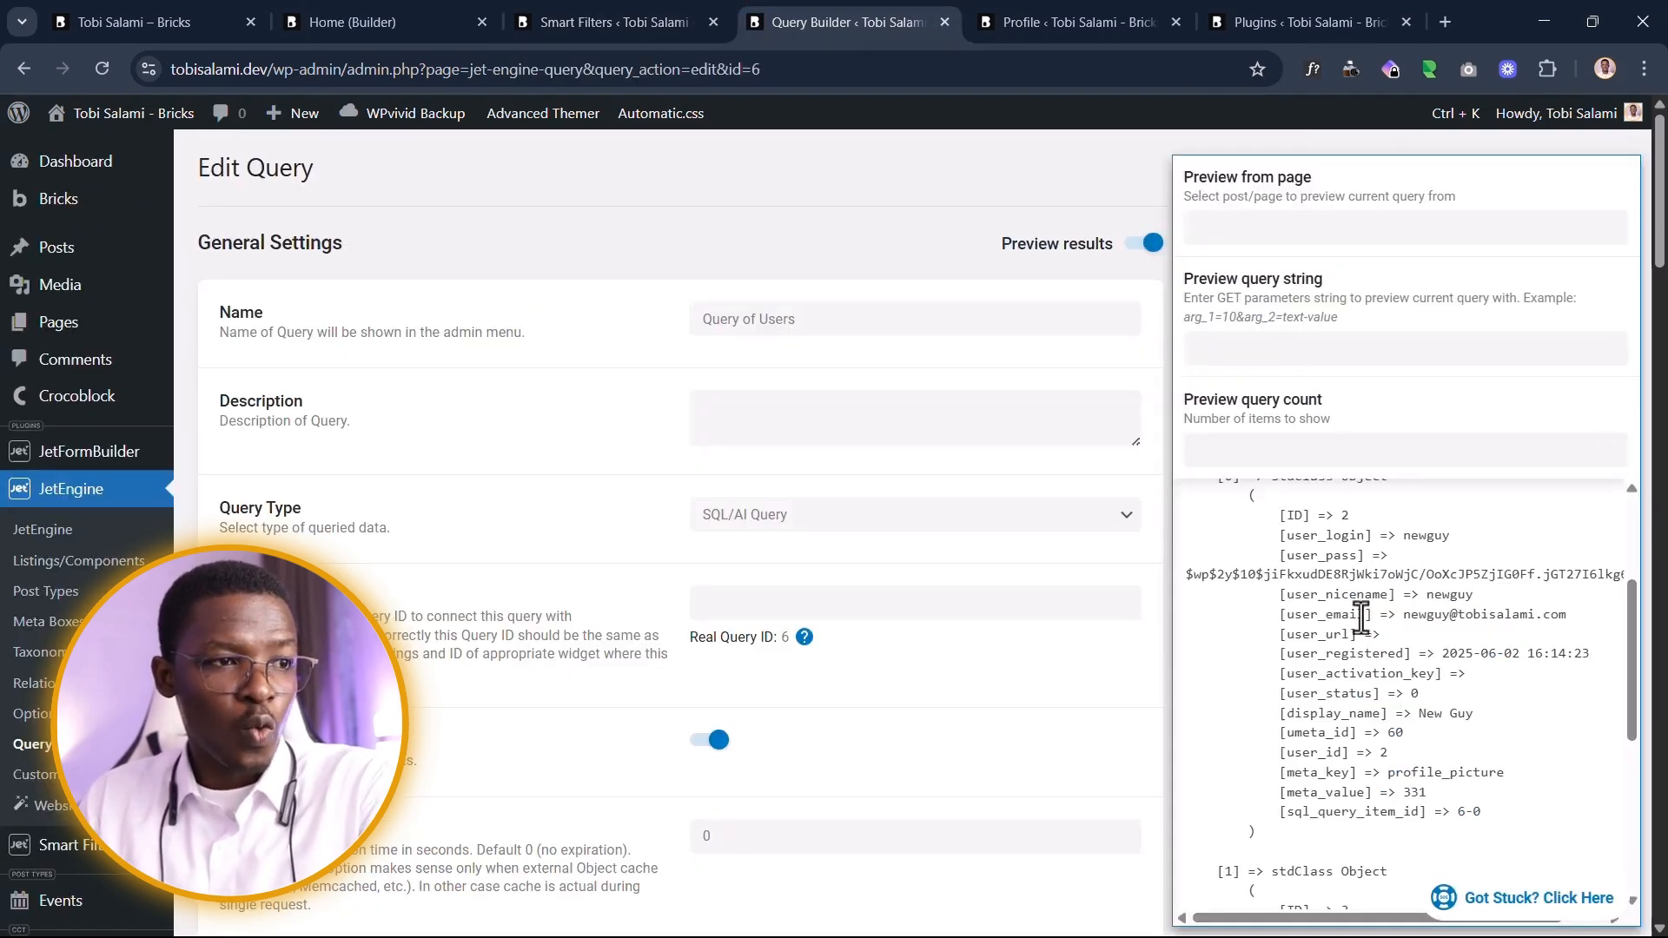
{"action": "scroll", "coordinate": [695, 462], "scroll_direction": "down", "scroll_amount": 10}
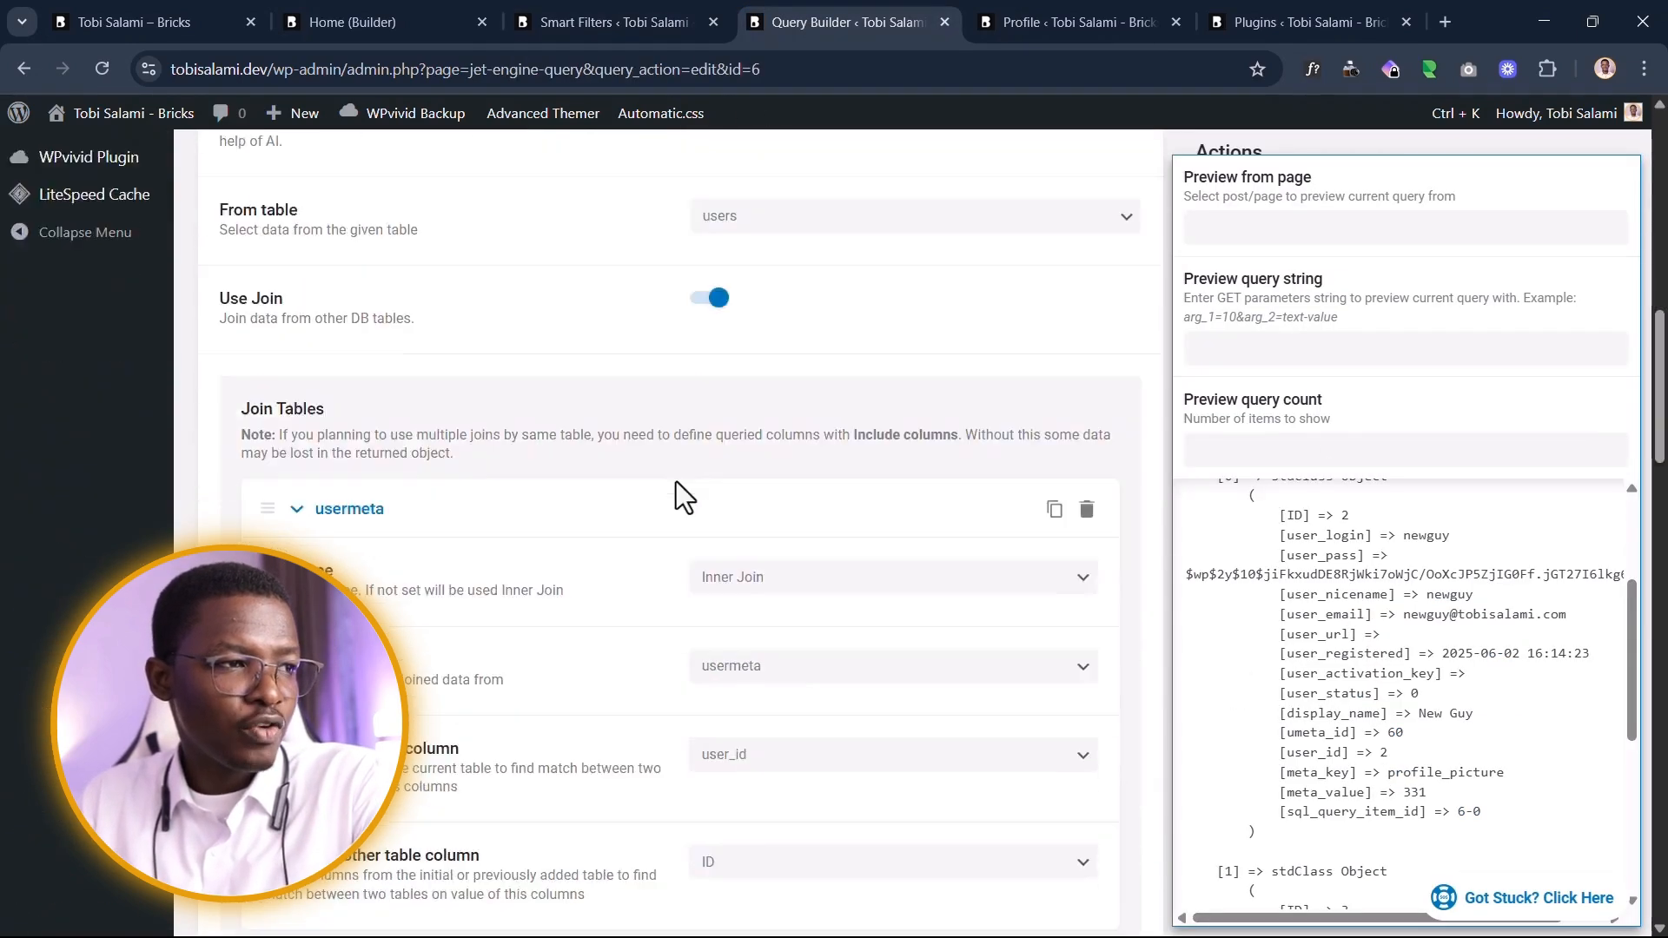
{"action": "scroll", "coordinate": [676, 481], "scroll_direction": "down", "scroll_amount": 15}
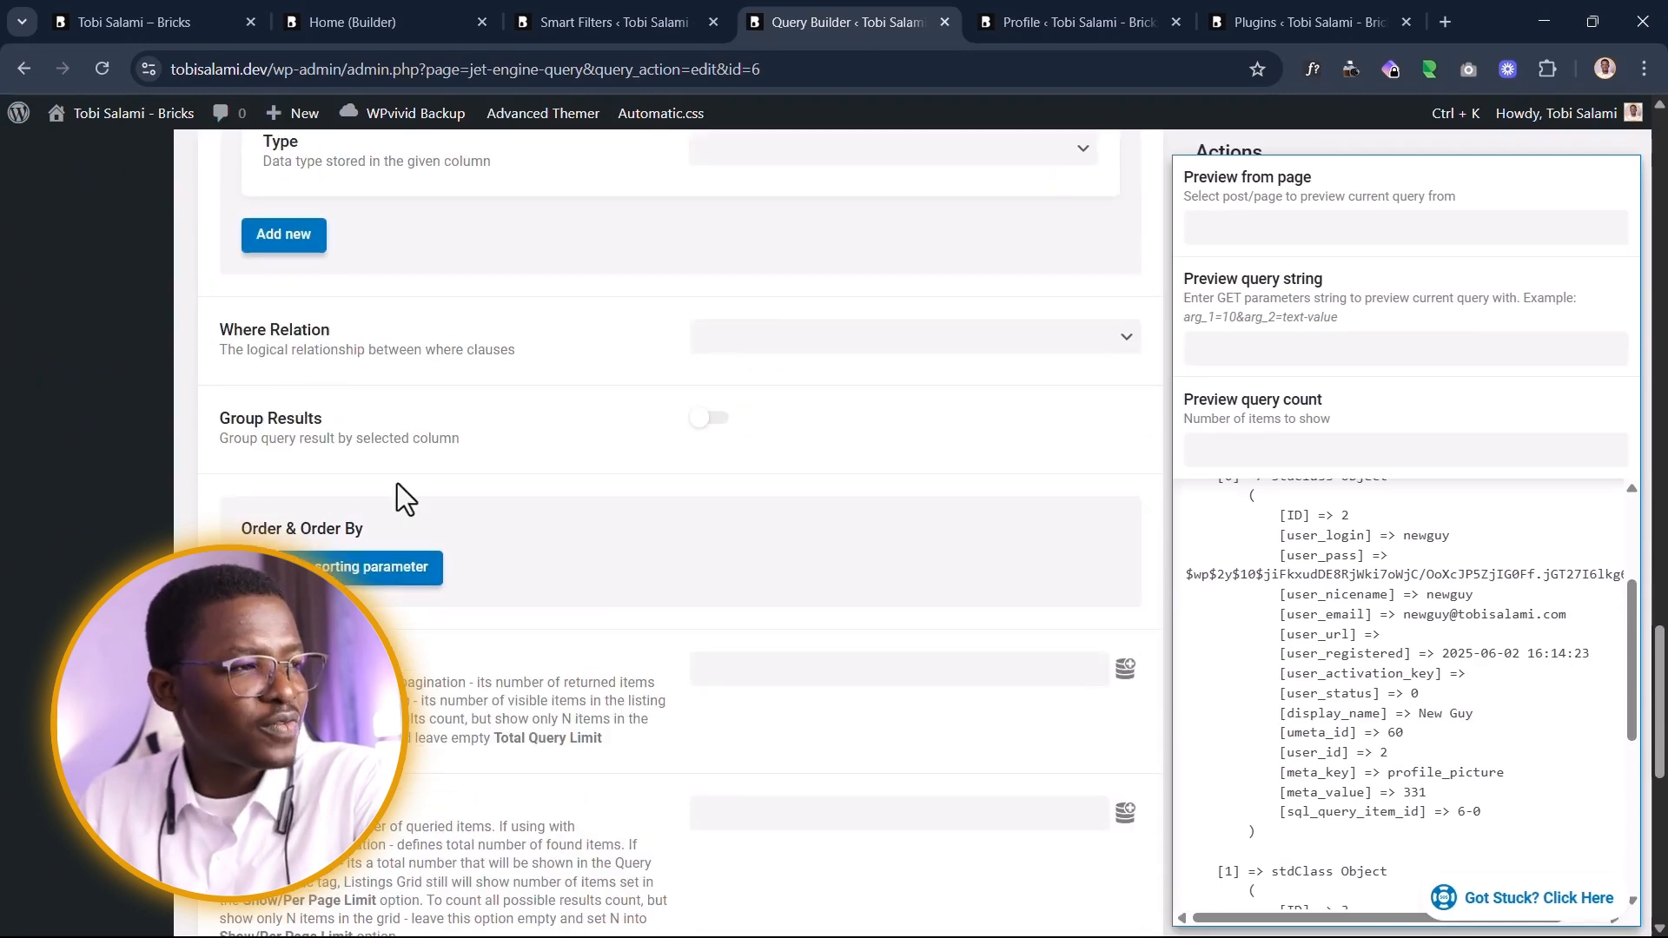
{"action": "scroll", "coordinate": [408, 486], "scroll_direction": "up", "scroll_amount": 10}
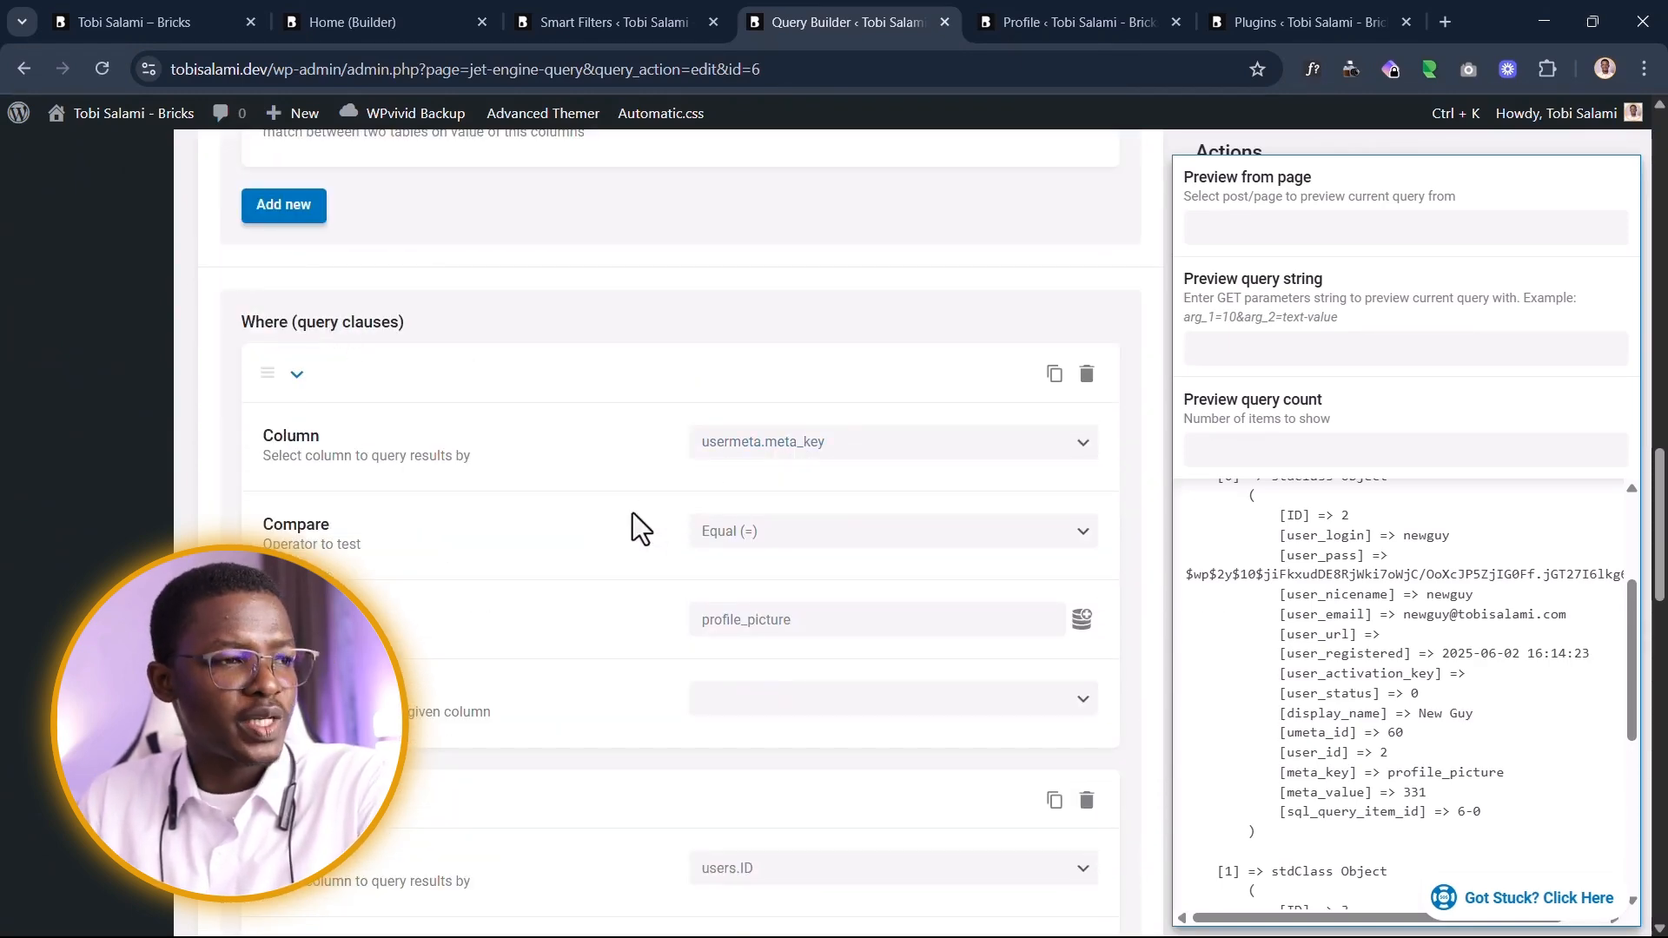
{"action": "scroll", "coordinate": [695, 504], "scroll_direction": "down", "scroll_amount": 1}
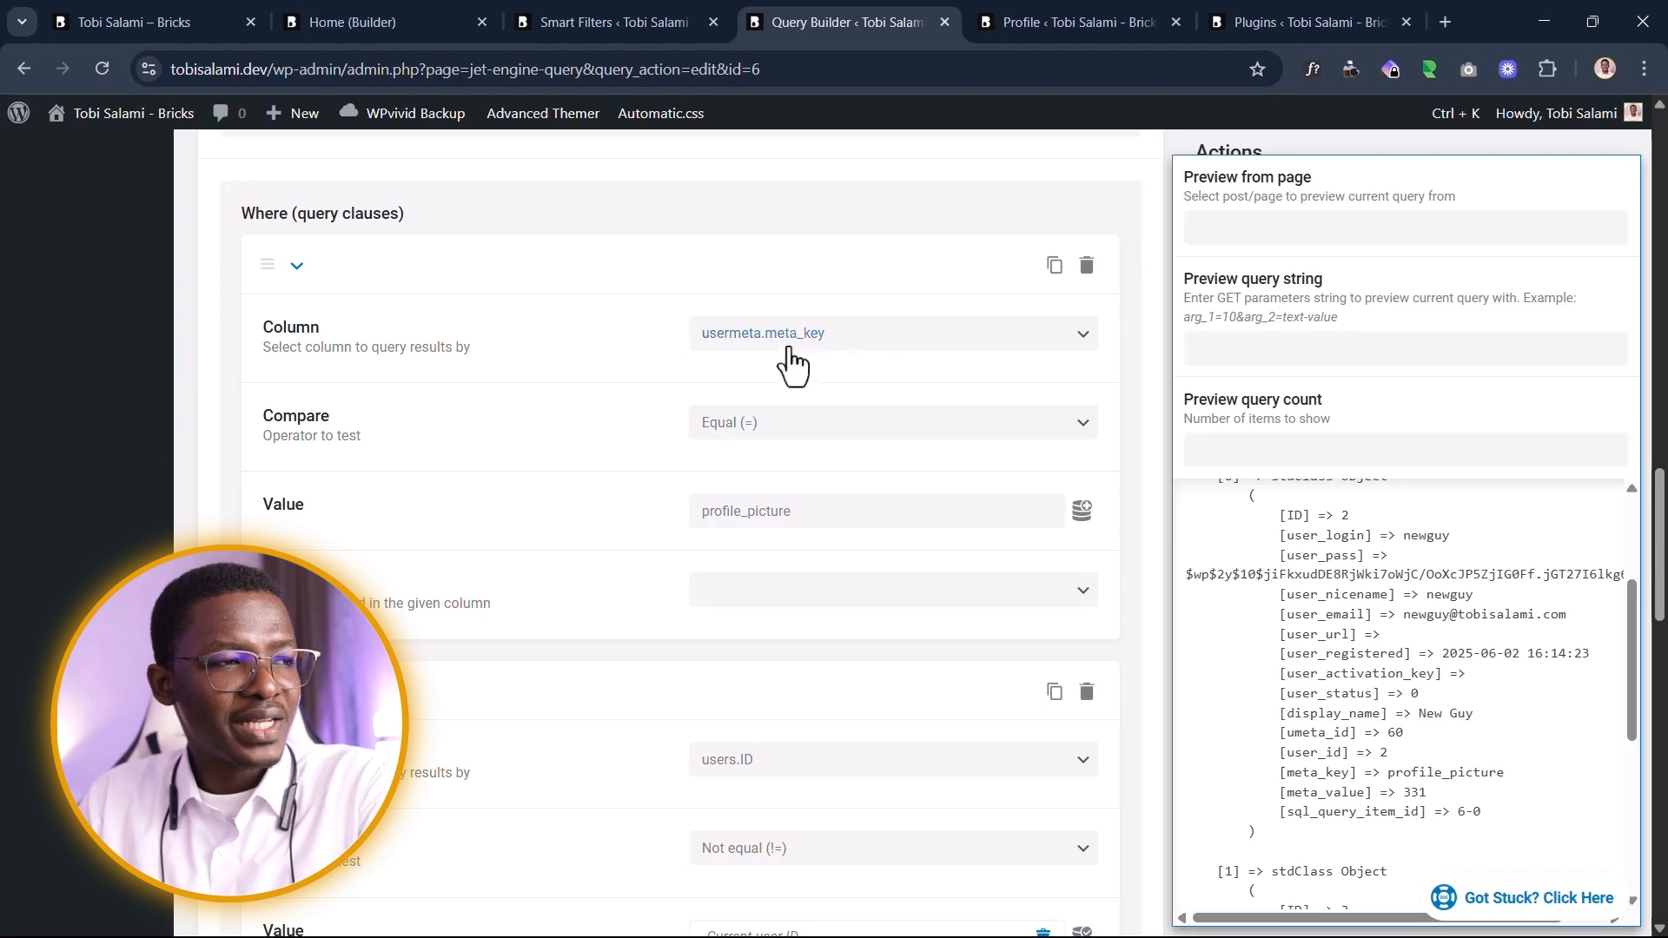
{"action": "double_click", "coordinate": [819, 510]}
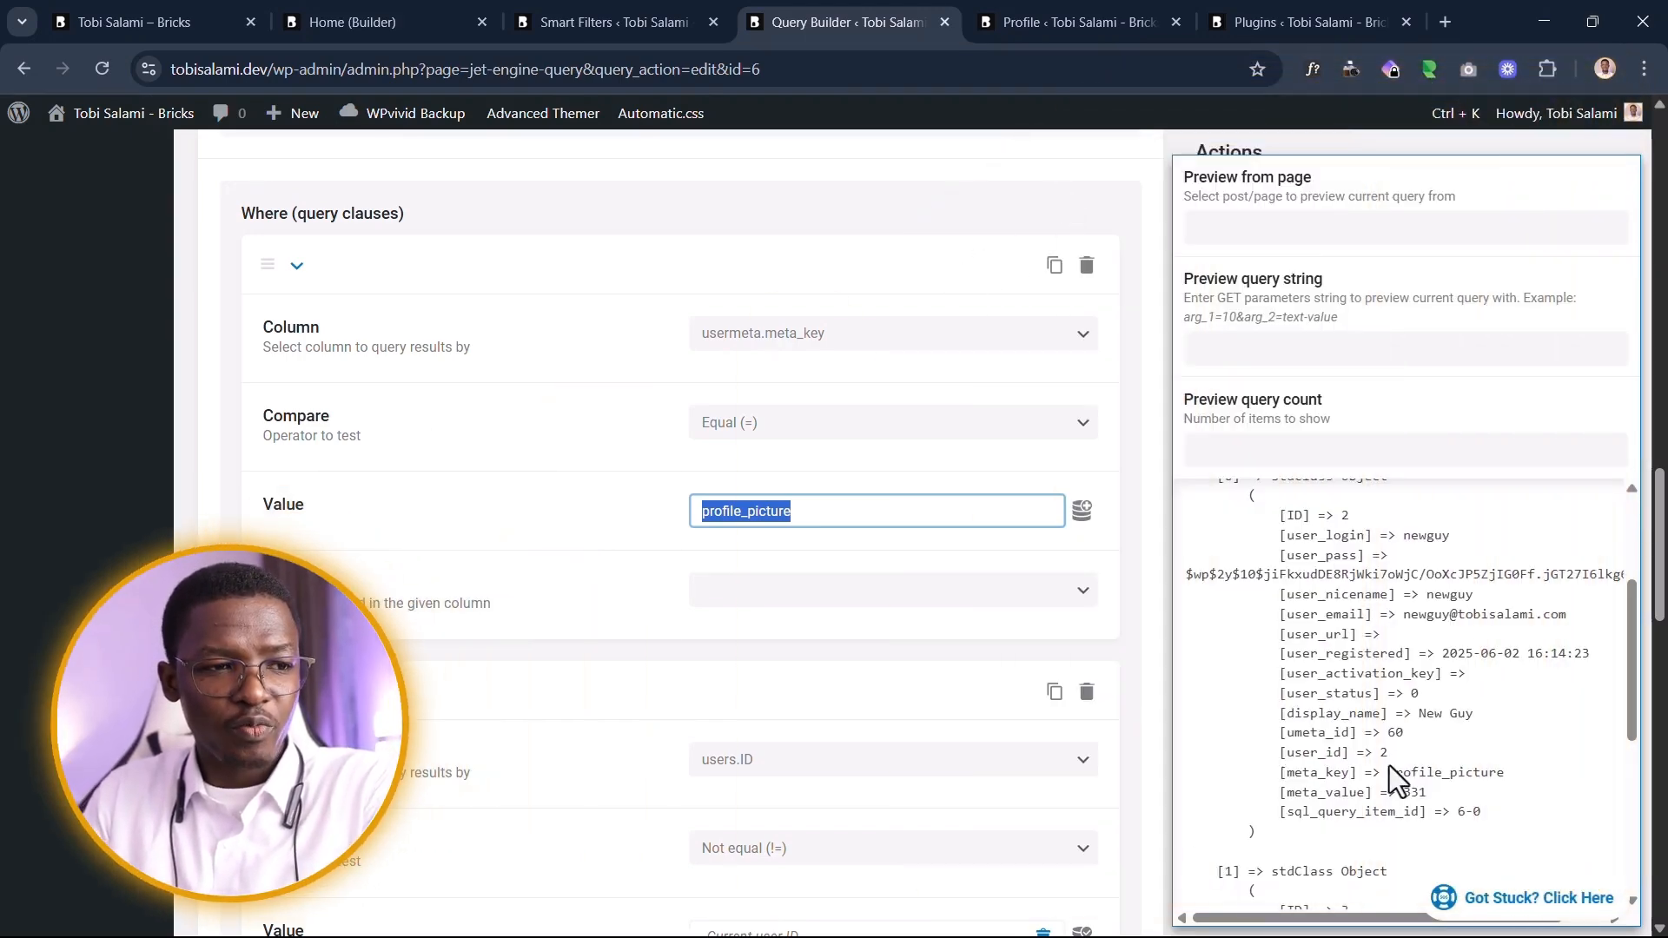
Step: Compare the meta_key and meta_value properties of the first user in the query preview with the profile_picture clause
{"action": "left_click_drag", "start_coordinate": [1389, 772], "coordinate": [1526, 778]}
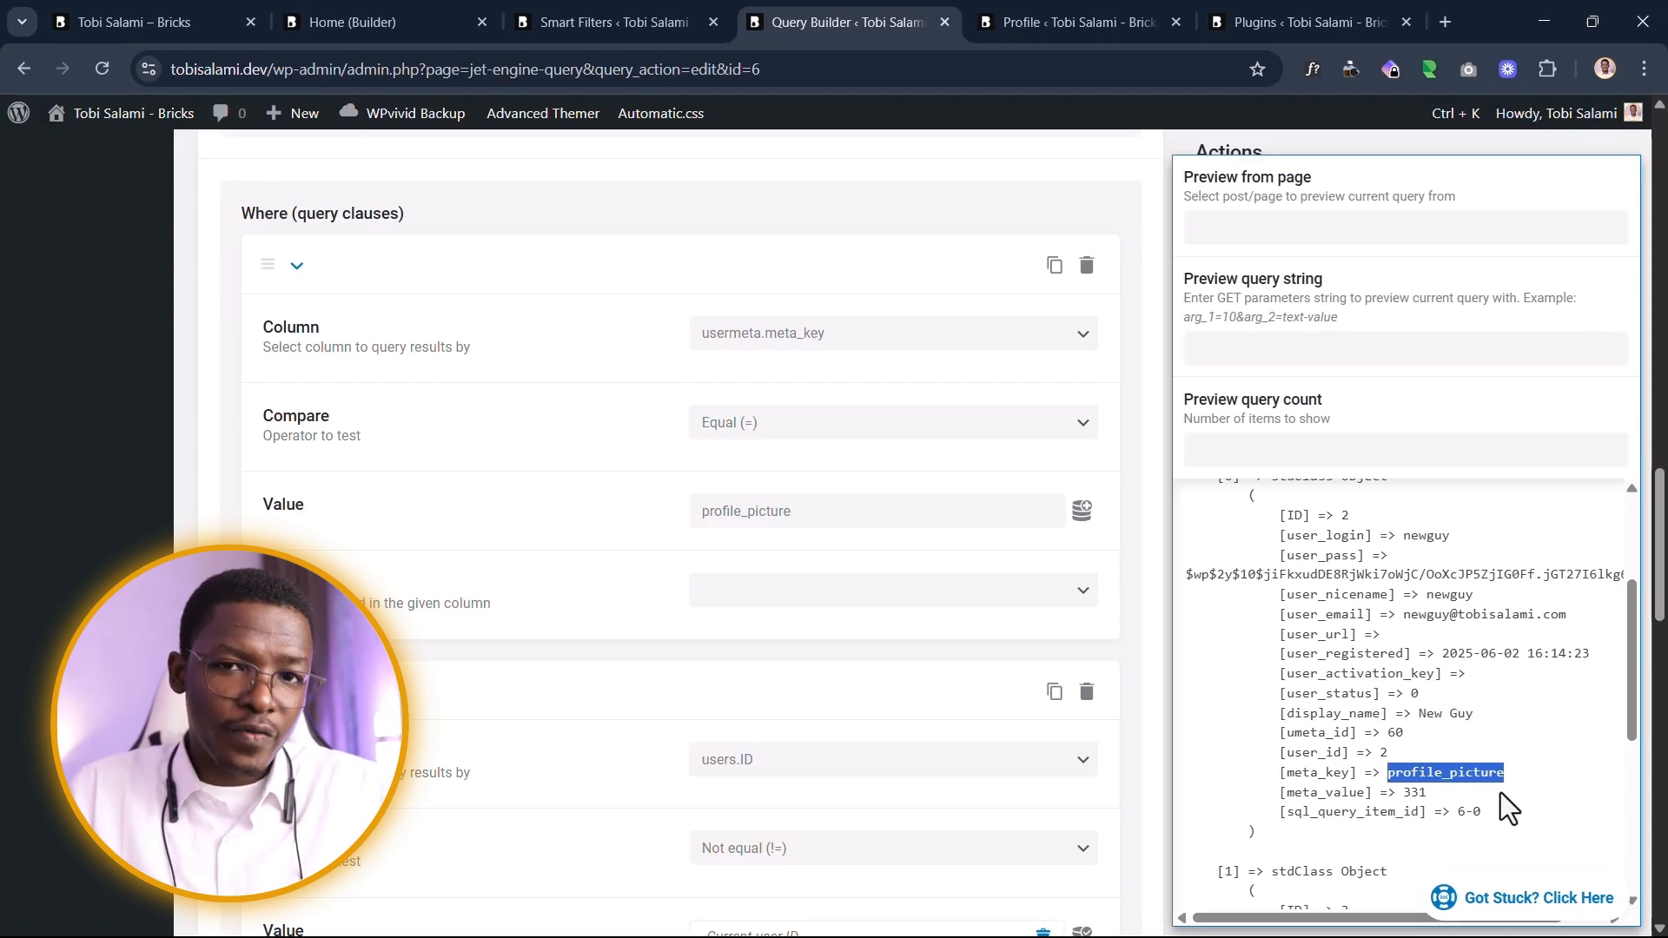
{"action": "left_click_drag", "start_coordinate": [1404, 792], "coordinate": [1425, 790]}
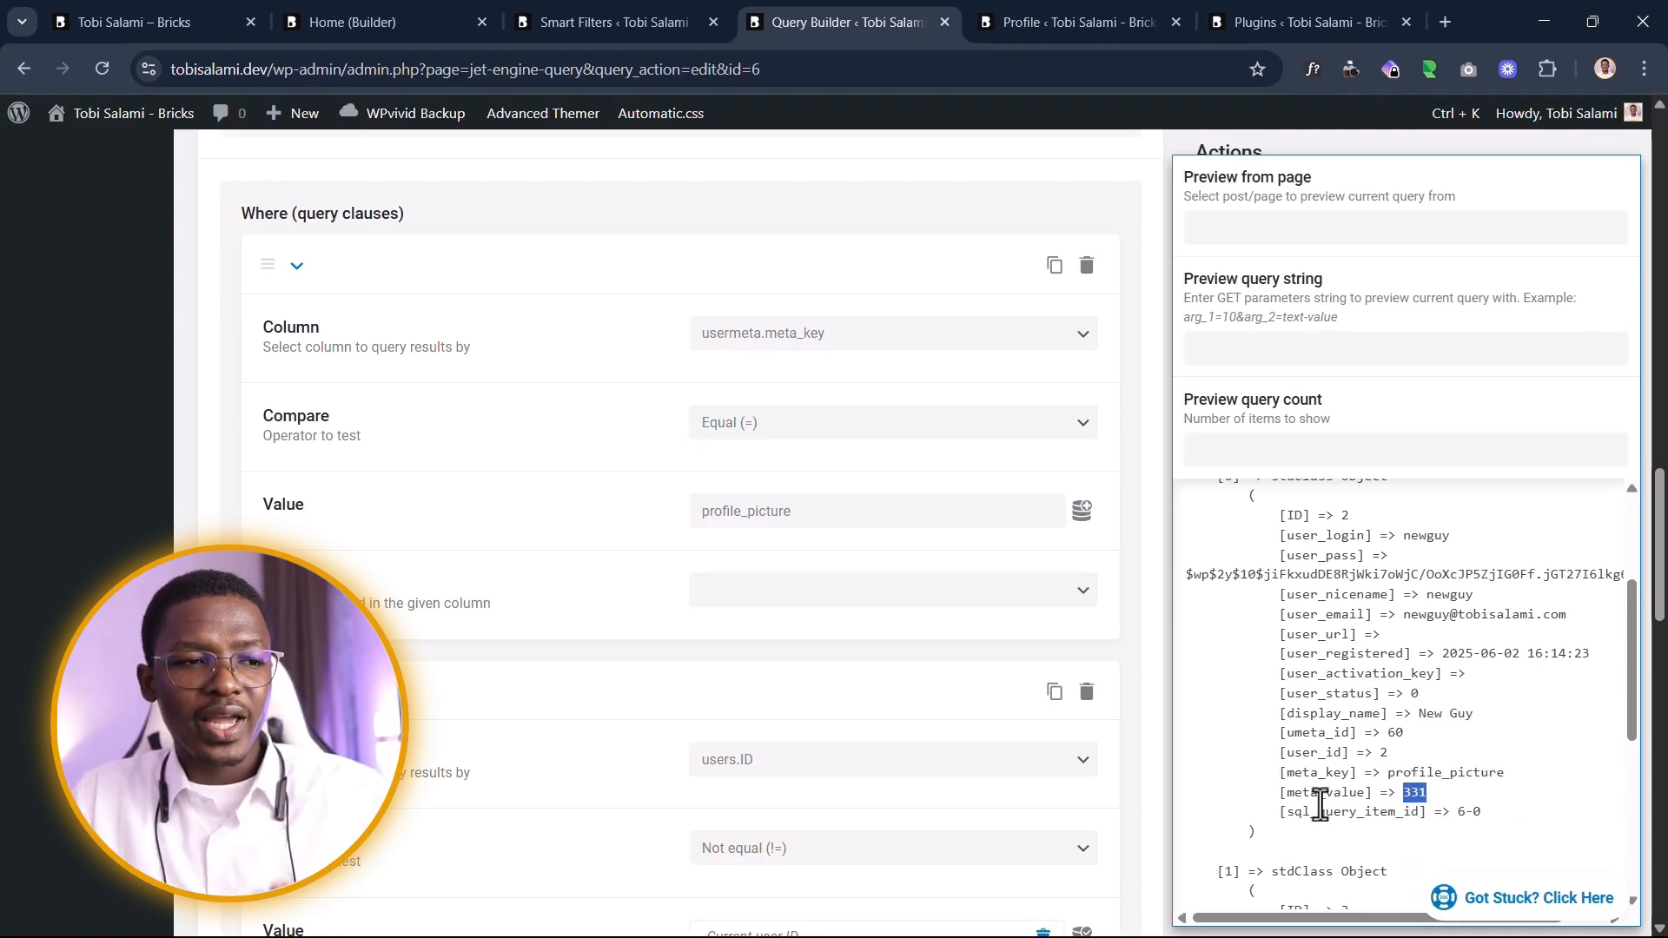
{"action": "left_click_drag", "start_coordinate": [1289, 771], "coordinate": [1336, 773]}
{"action": "left_click", "coordinate": [1347, 813]}
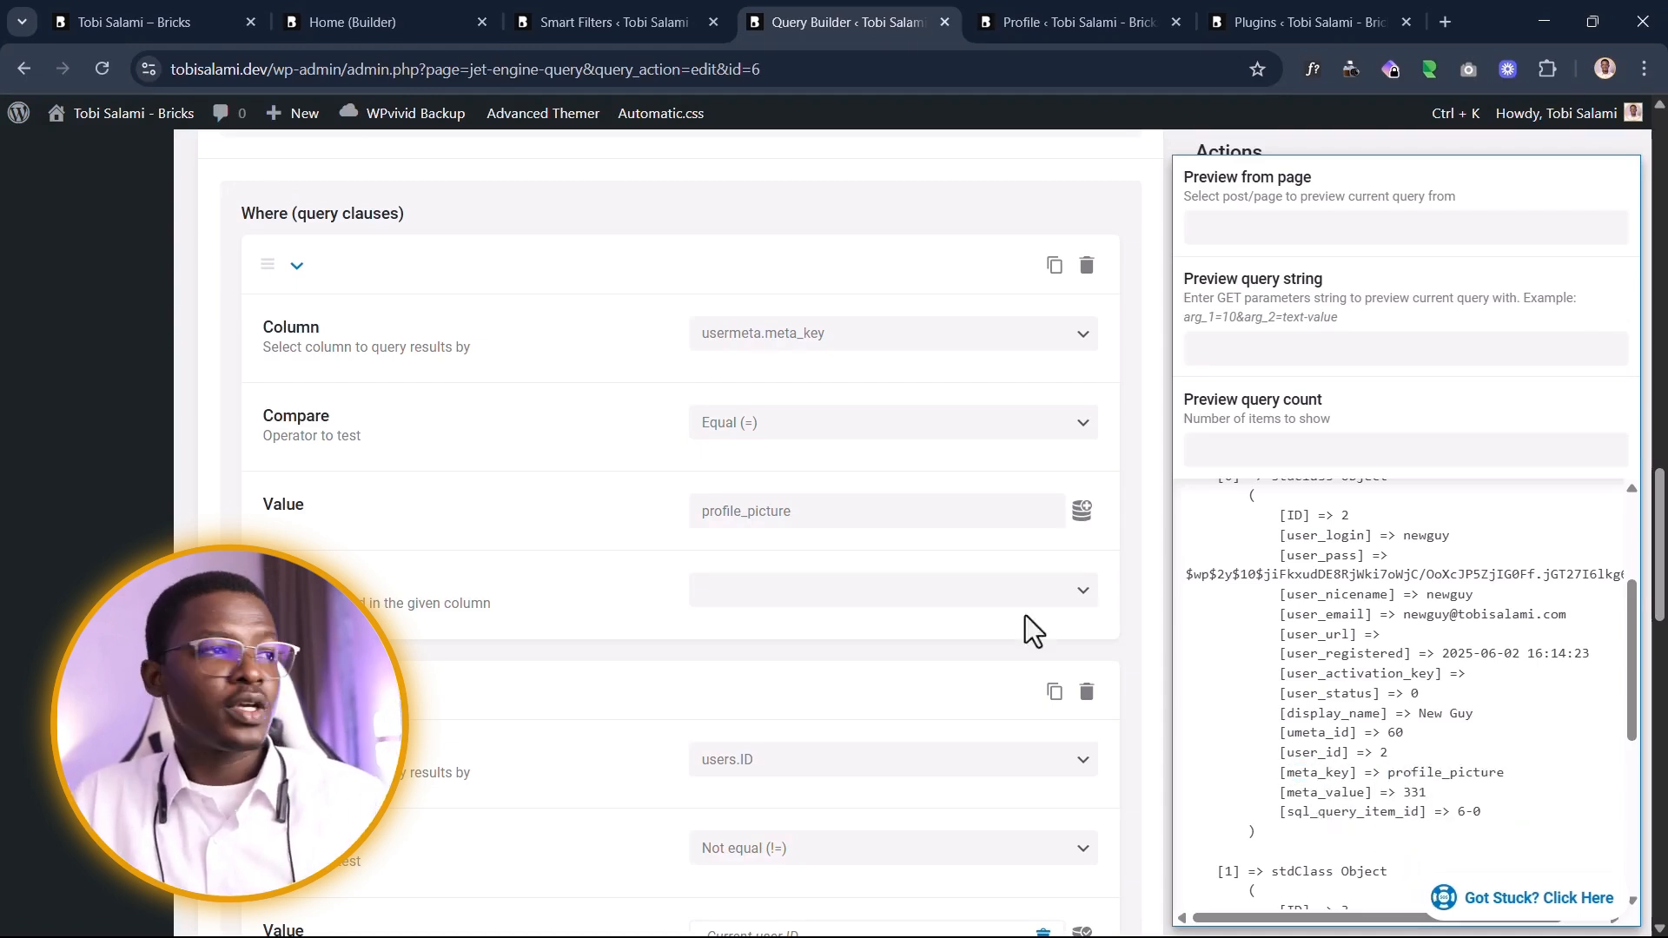
Step: Open the user profile page and examine the name of the Profile Picture meta field under User Details
{"action": "left_click", "coordinate": [323, 23]}
{"action": "left_click", "coordinate": [521, 21]}
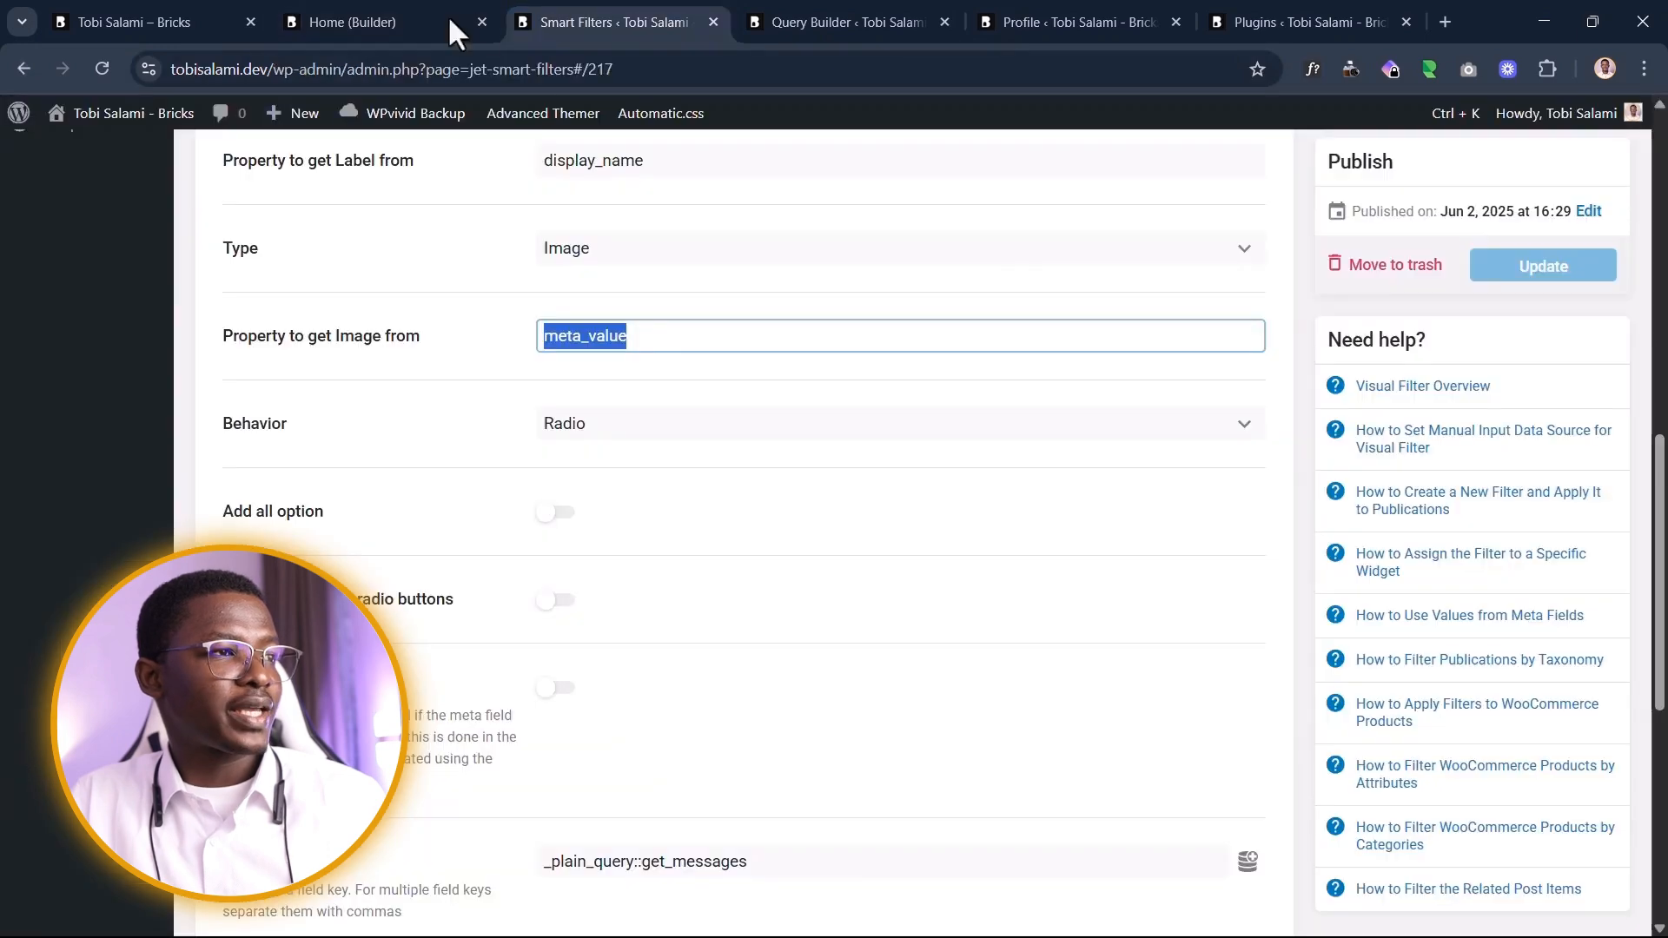
{"action": "left_click", "coordinate": [1084, 8]}
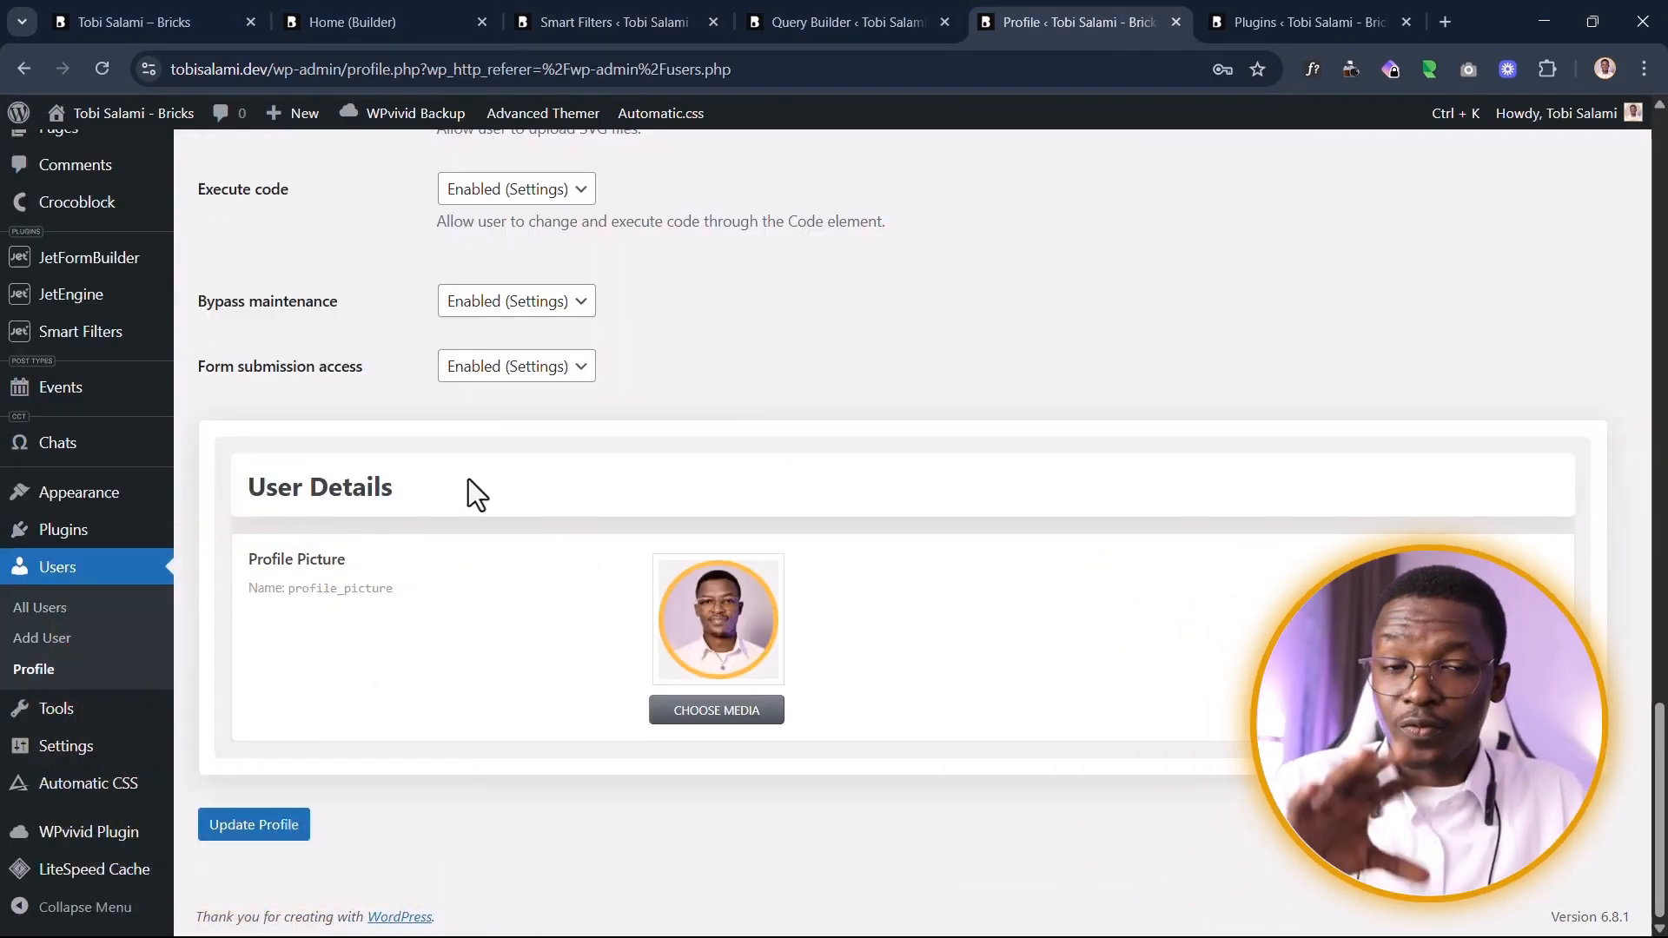
{"action": "left_click_drag", "start_coordinate": [249, 560], "coordinate": [396, 592]}
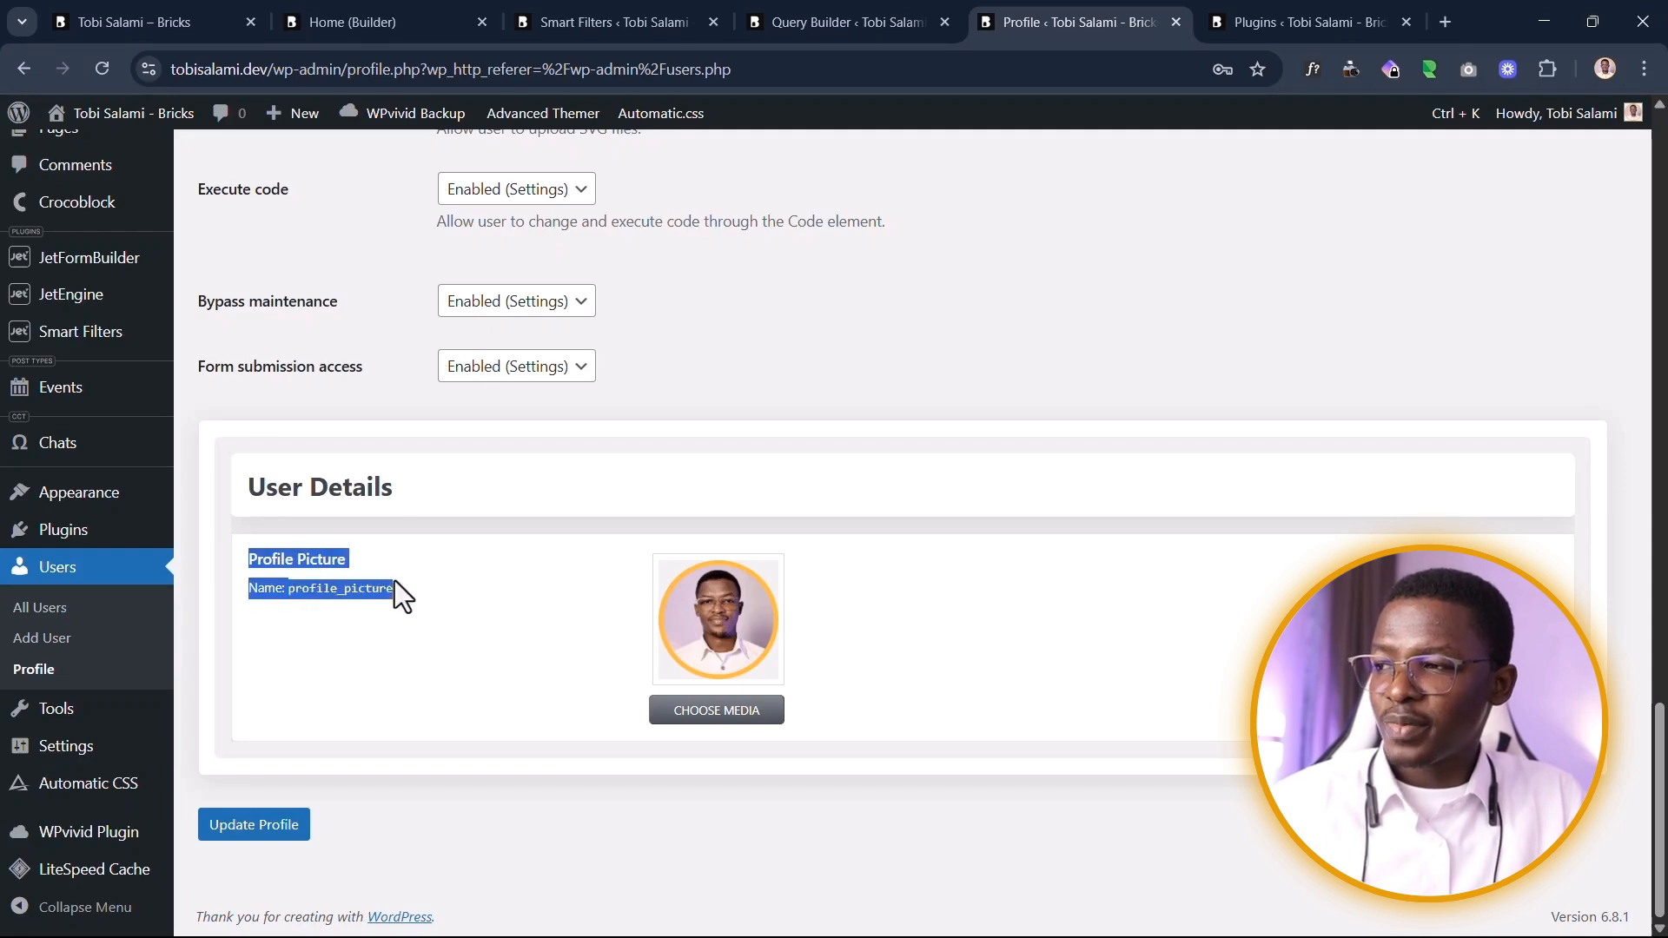
{"action": "left_click", "coordinate": [358, 632]}
{"action": "mouse_move", "coordinate": [326, 596]}
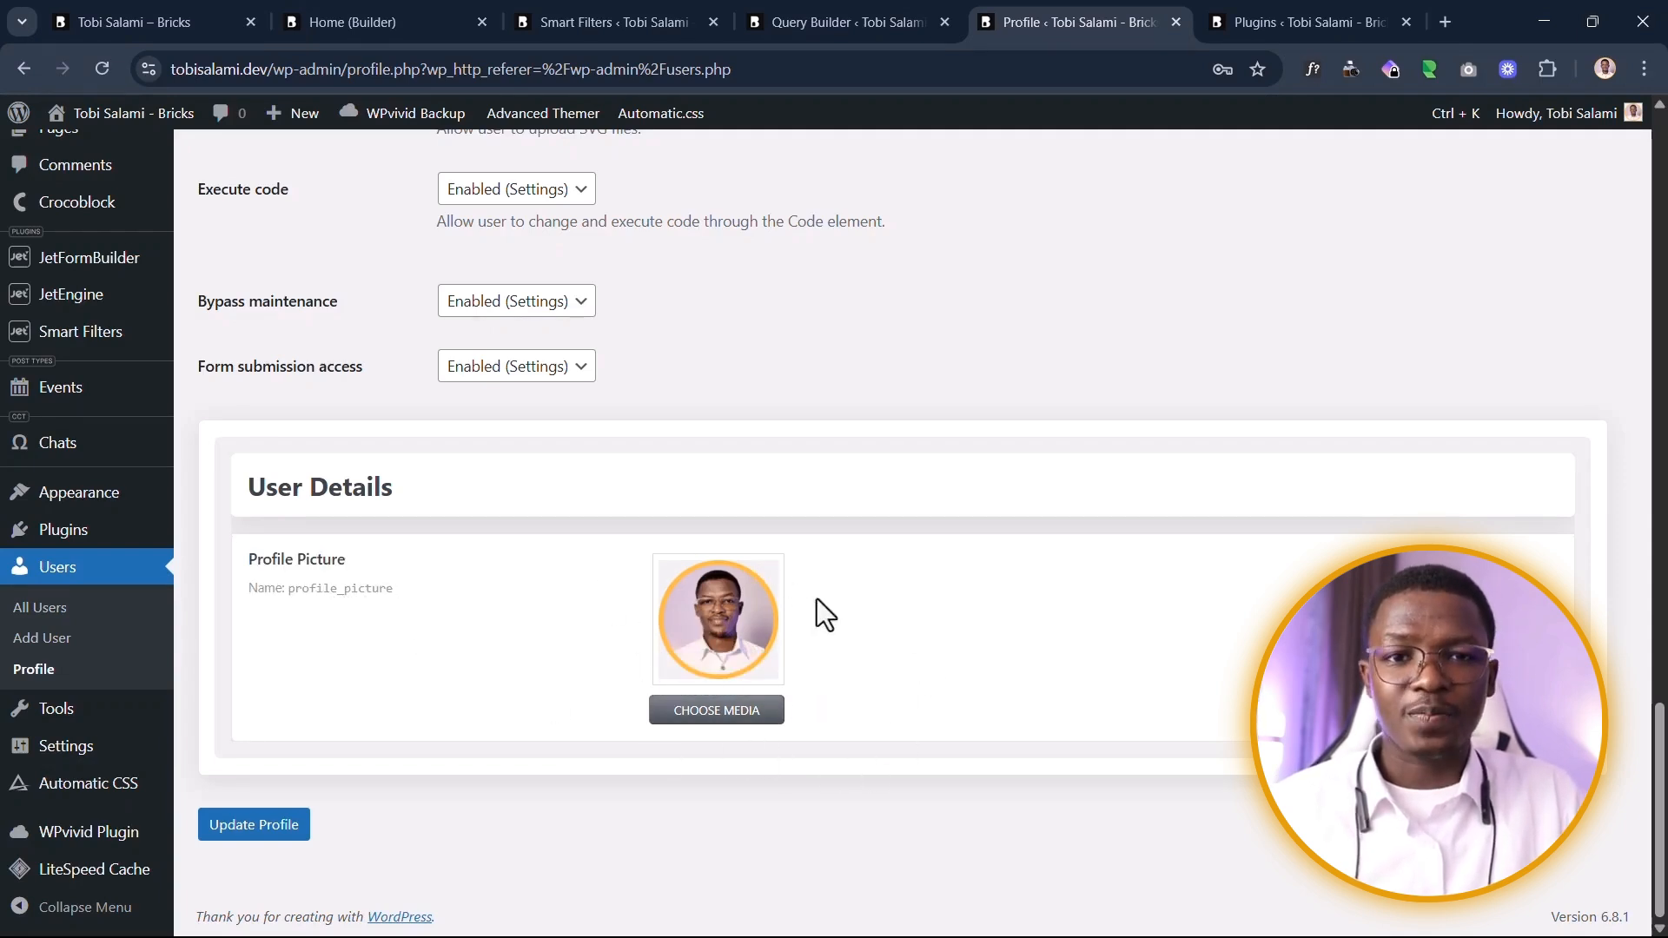
Step: Go back to the Query of Users preview and check the first user's meta_value, which supplies the image
{"action": "left_click", "coordinate": [817, 13]}
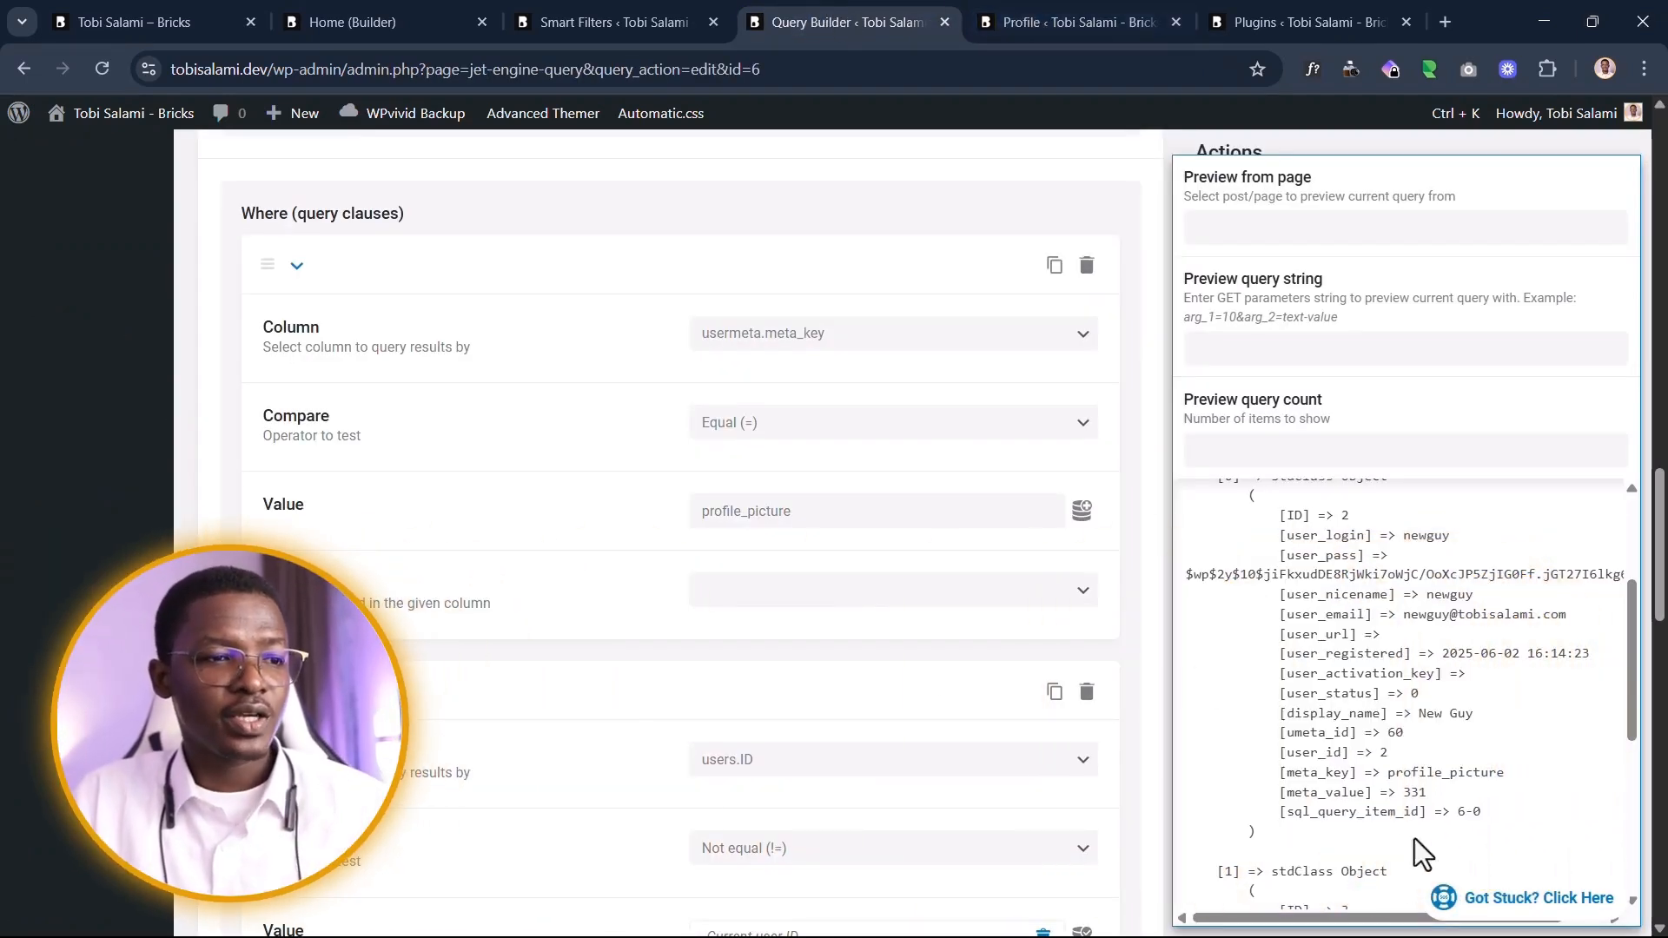
{"action": "double_click", "coordinate": [1324, 793]}
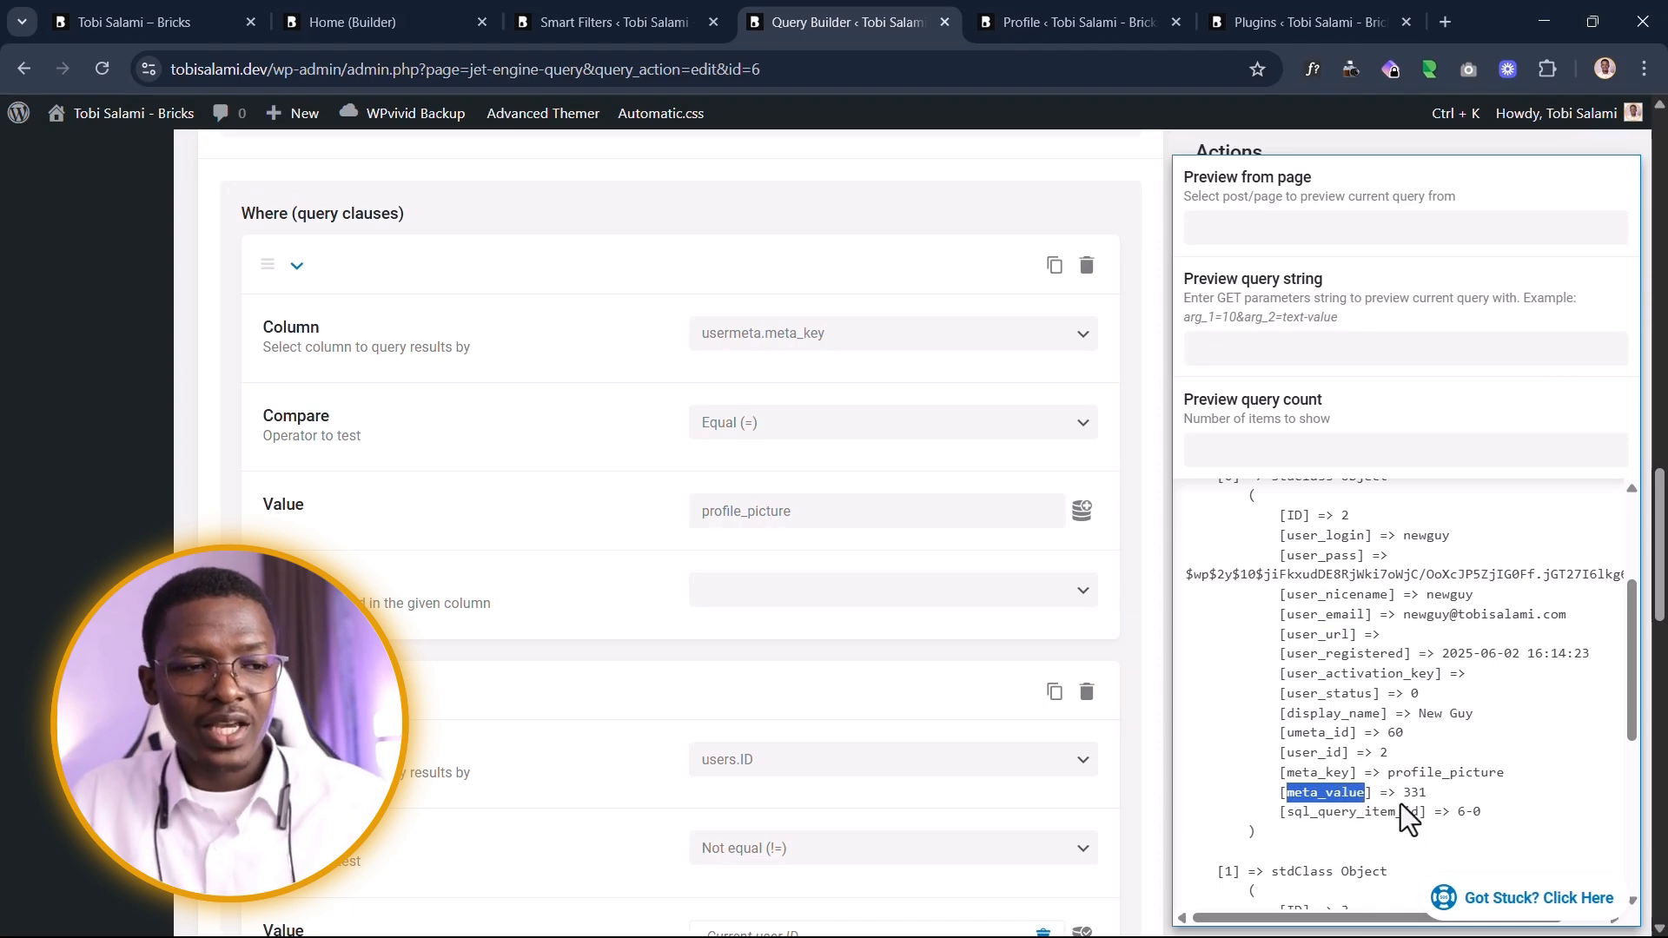
{"action": "left_click_drag", "start_coordinate": [1404, 793], "coordinate": [1433, 792]}
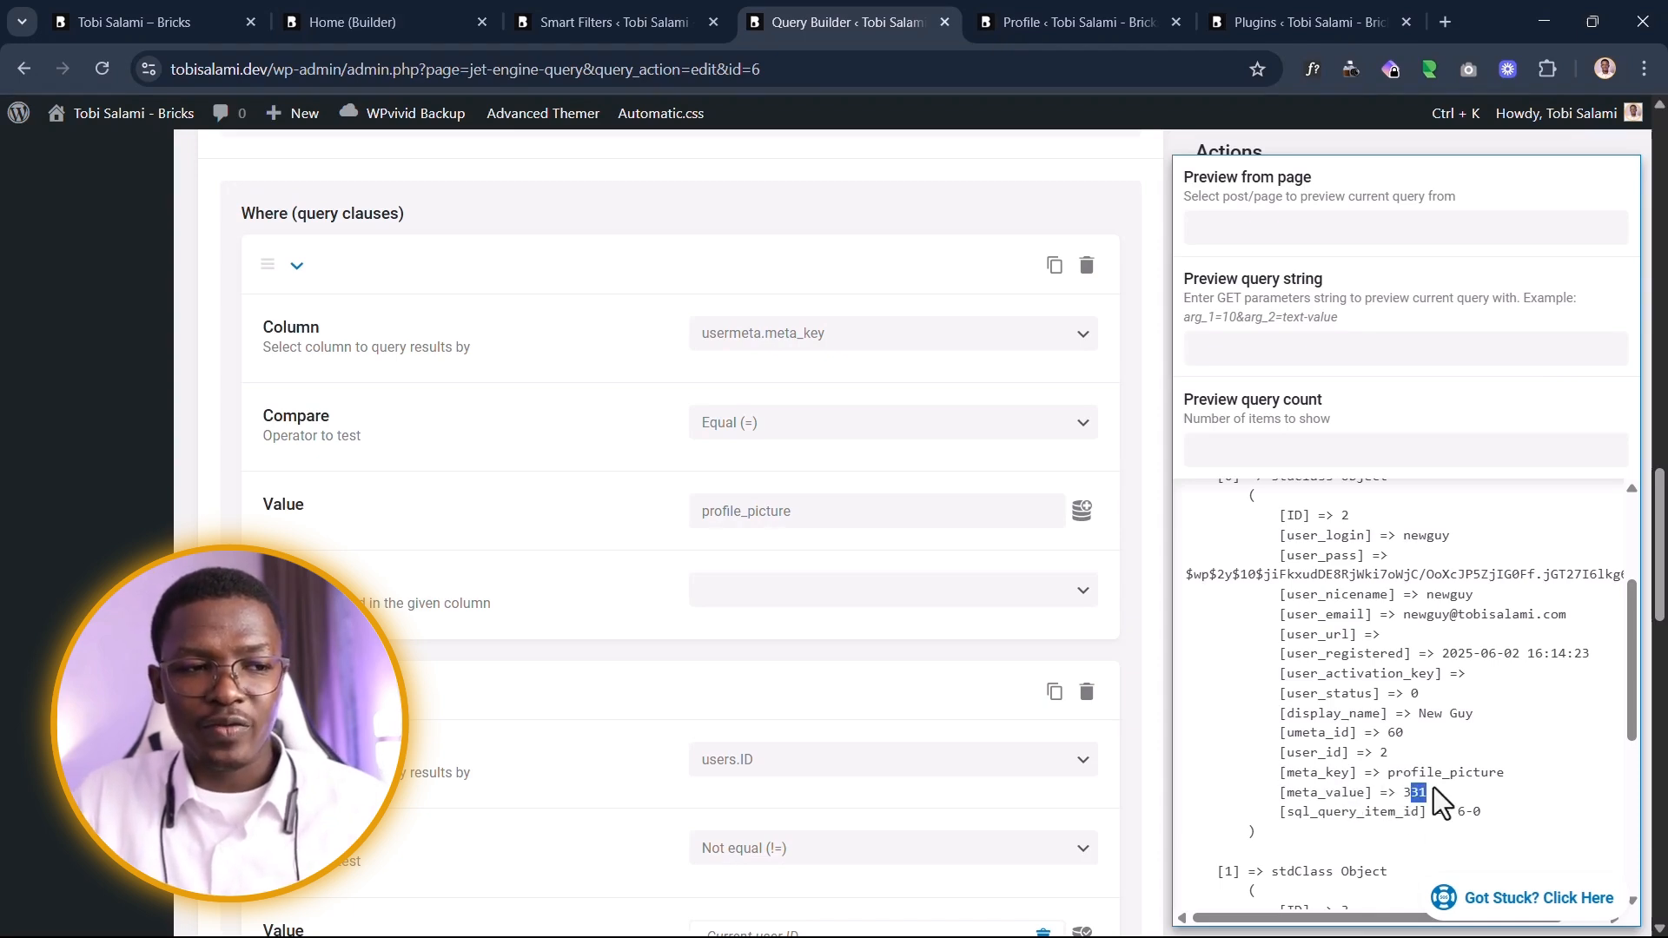
{"action": "left_click", "coordinate": [1413, 793]}
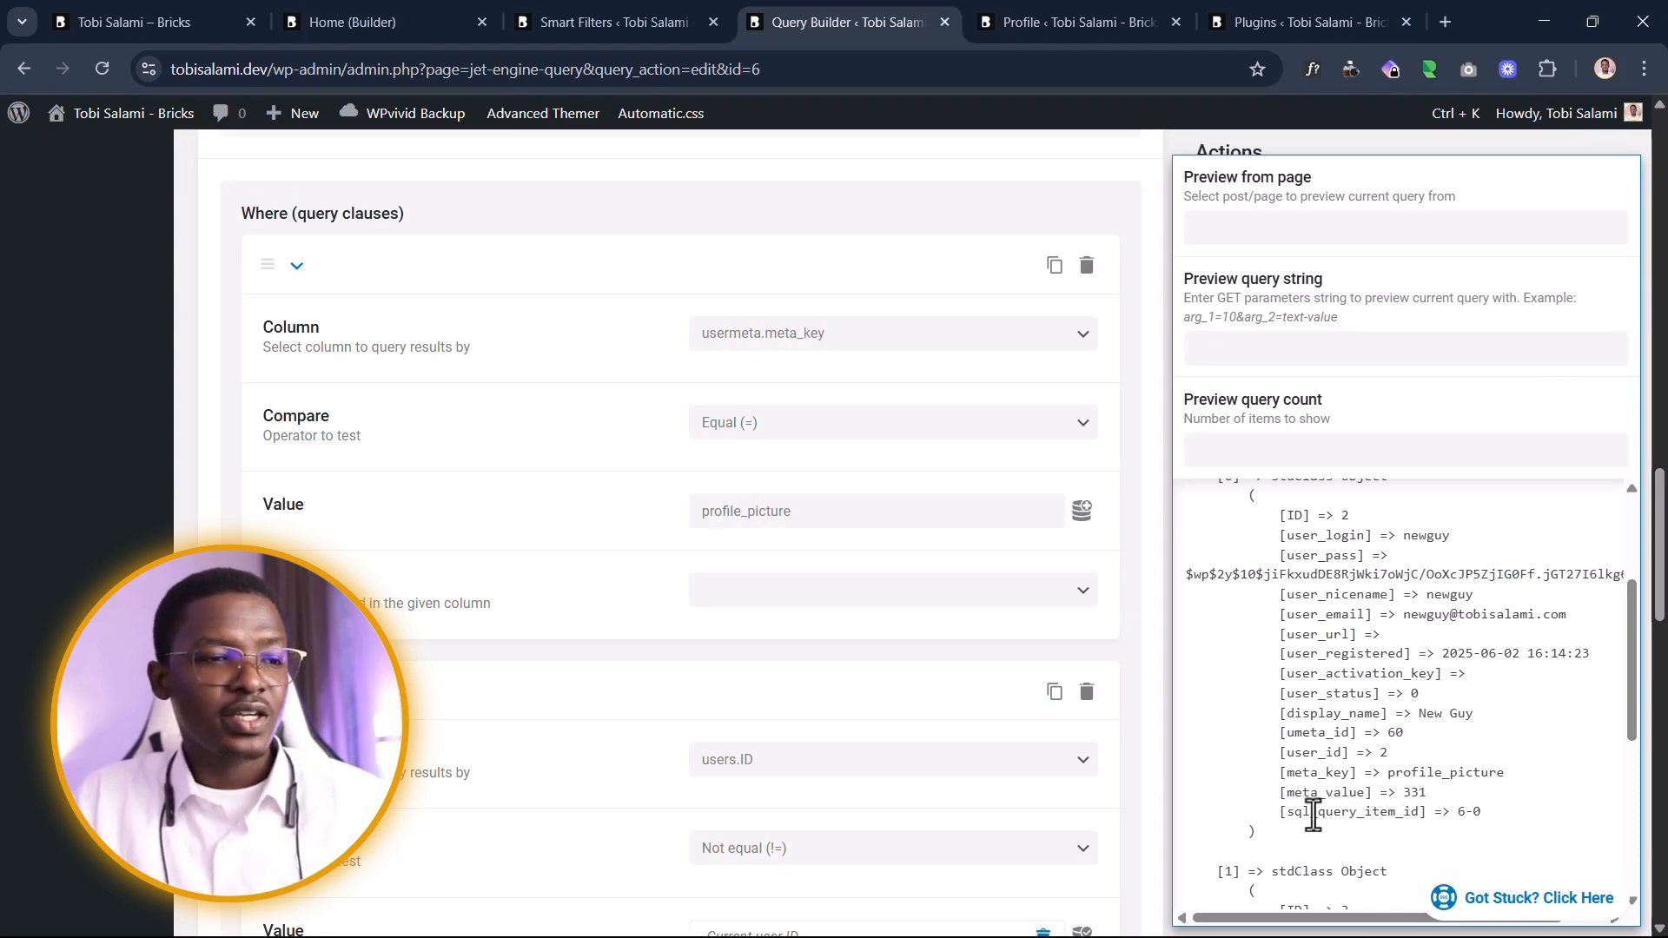
Step: Check the first user's ID in the query preview and revisit the Profile Picture field on the profile page
{"action": "scroll", "coordinate": [1453, 639], "scroll_direction": "up", "scroll_amount": 1}
{"action": "scroll", "coordinate": [1434, 661], "scroll_direction": "up", "scroll_amount": 2}
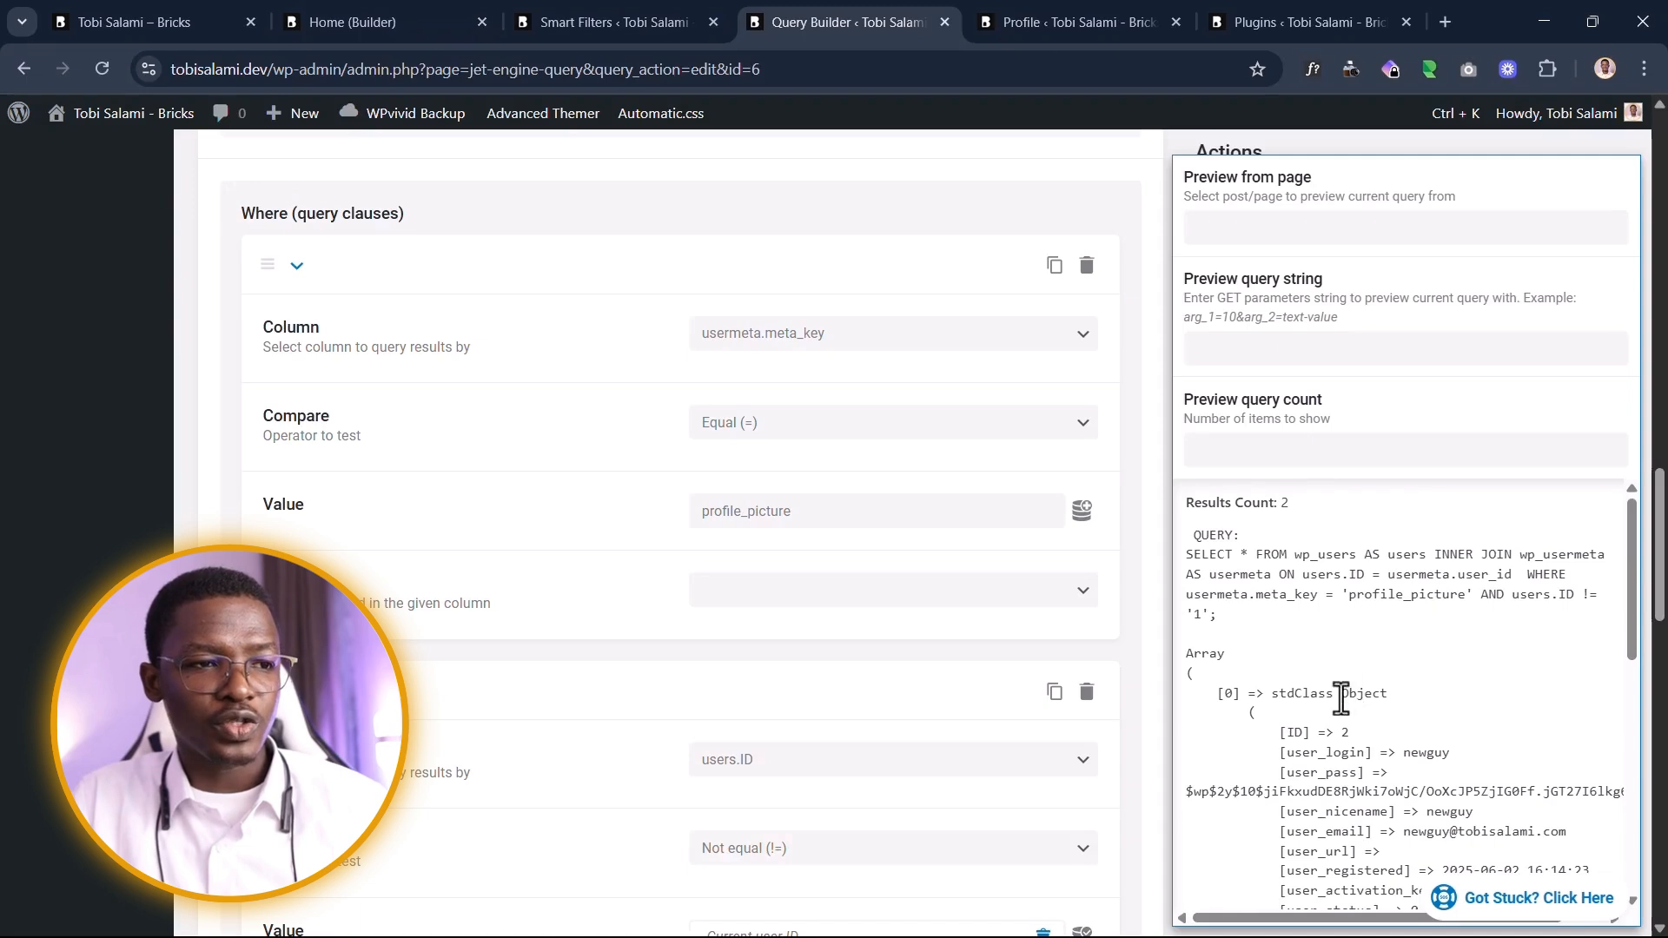
{"action": "double_click", "coordinate": [1345, 733]}
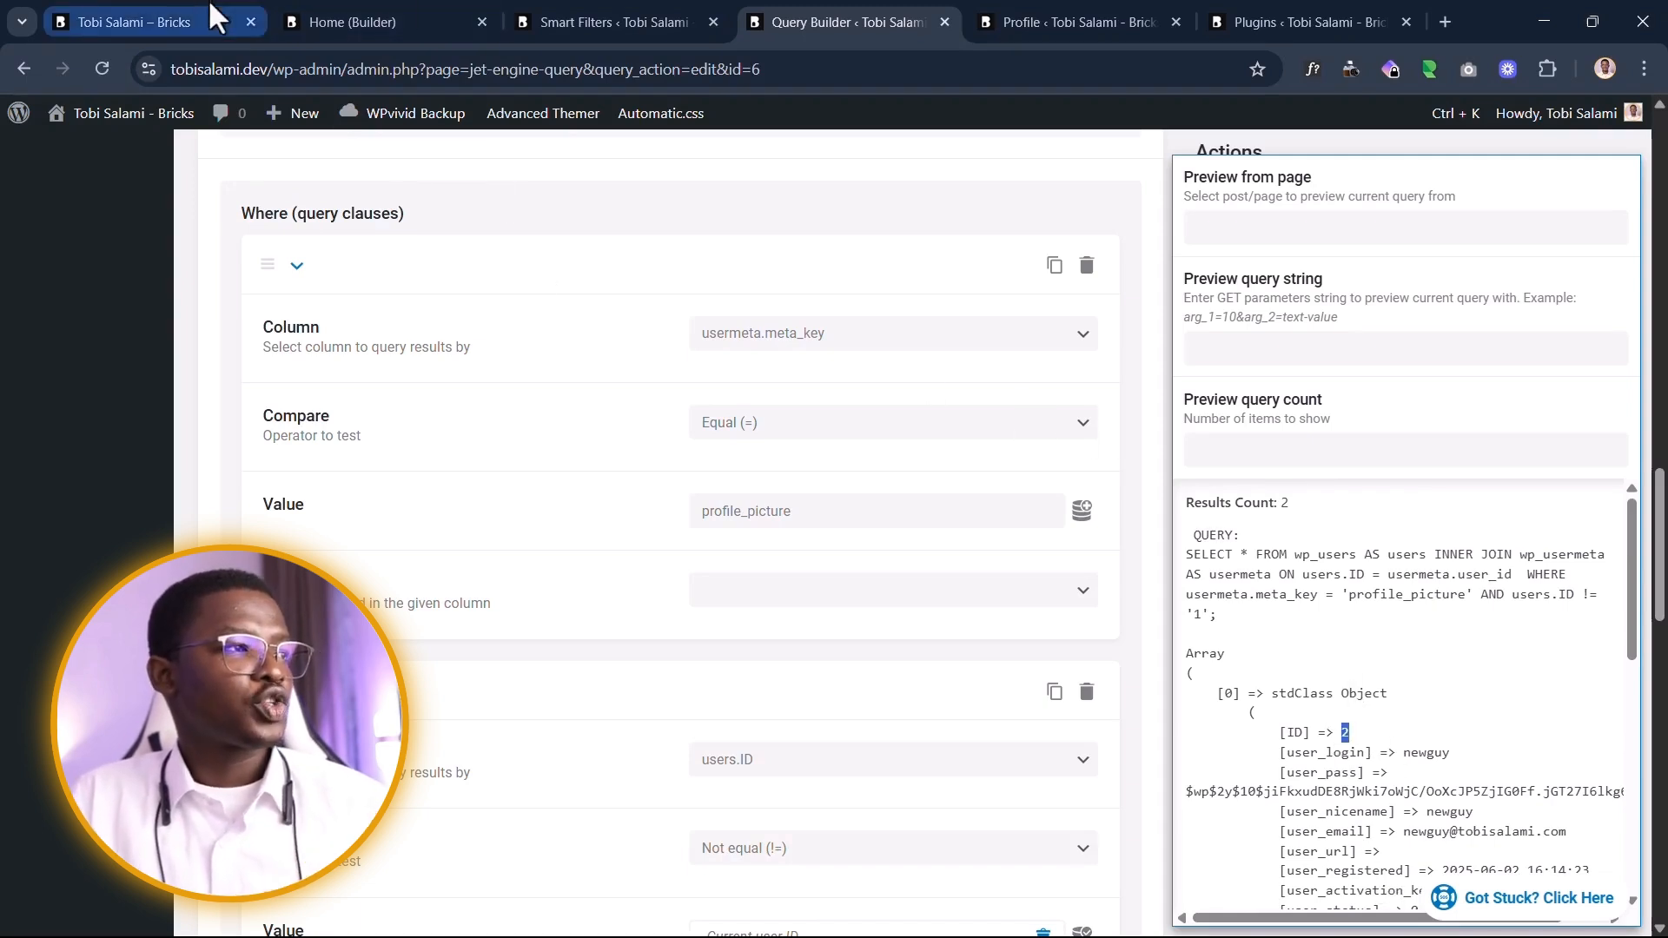
{"action": "left_click", "coordinate": [663, 19]}
{"action": "left_click", "coordinate": [1006, 18]}
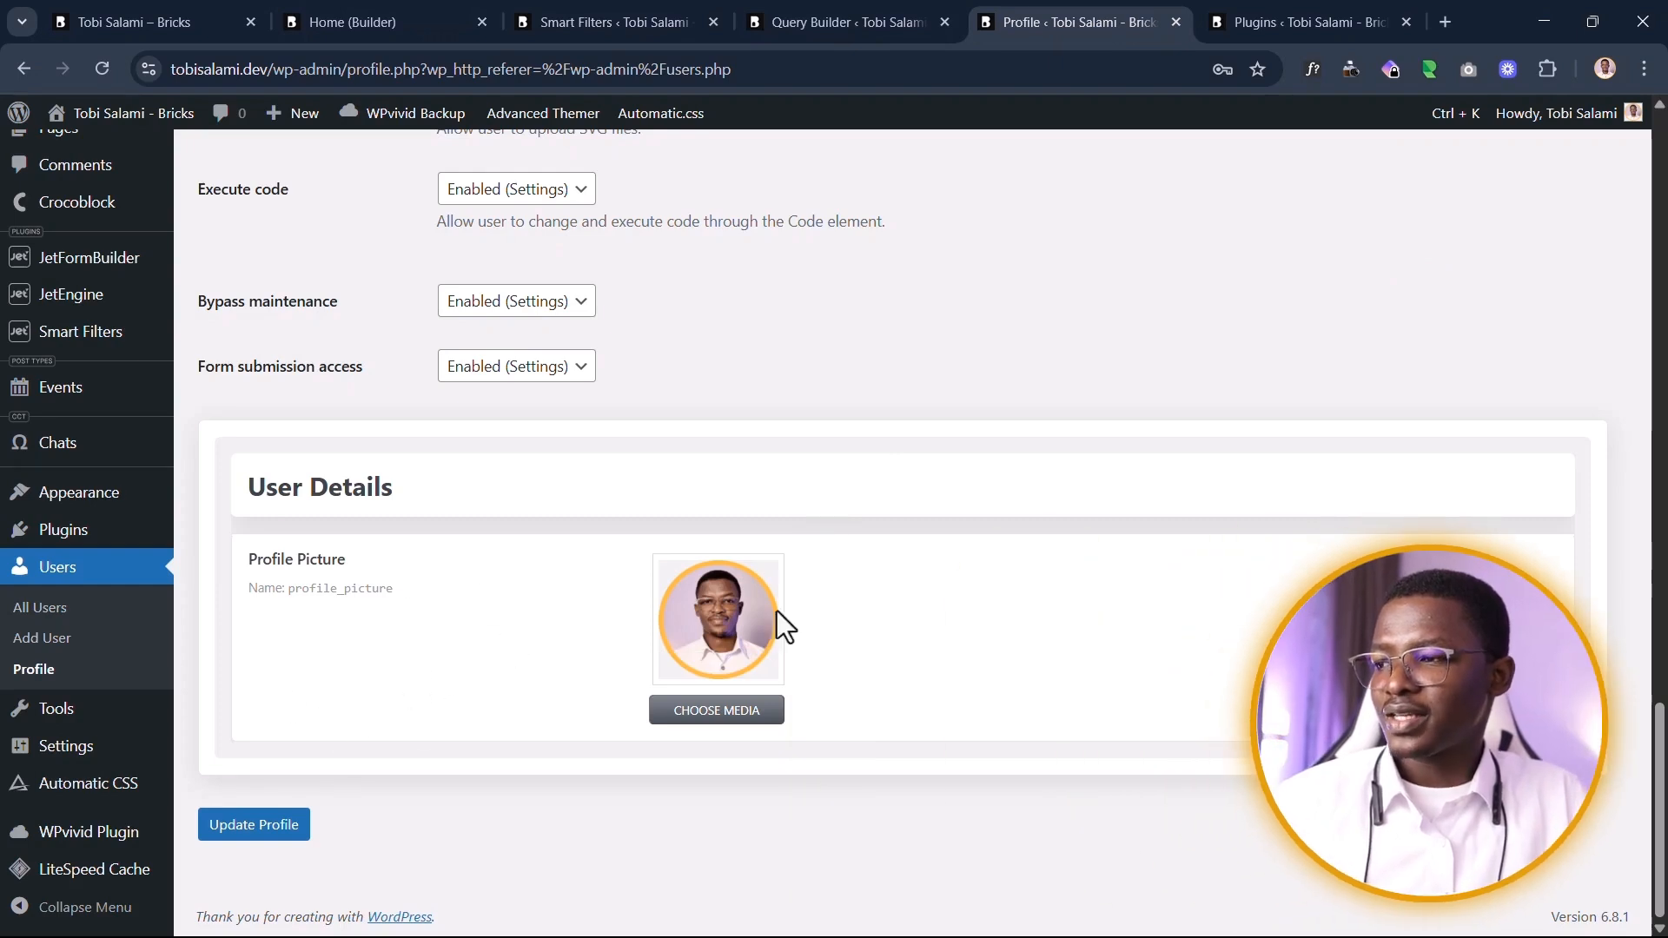
Step: Return to the People Items filter, examine its Behavior options, keeping Radio, and view the Query Variable and Default Filter Value settings
{"action": "left_click", "coordinate": [564, 19]}
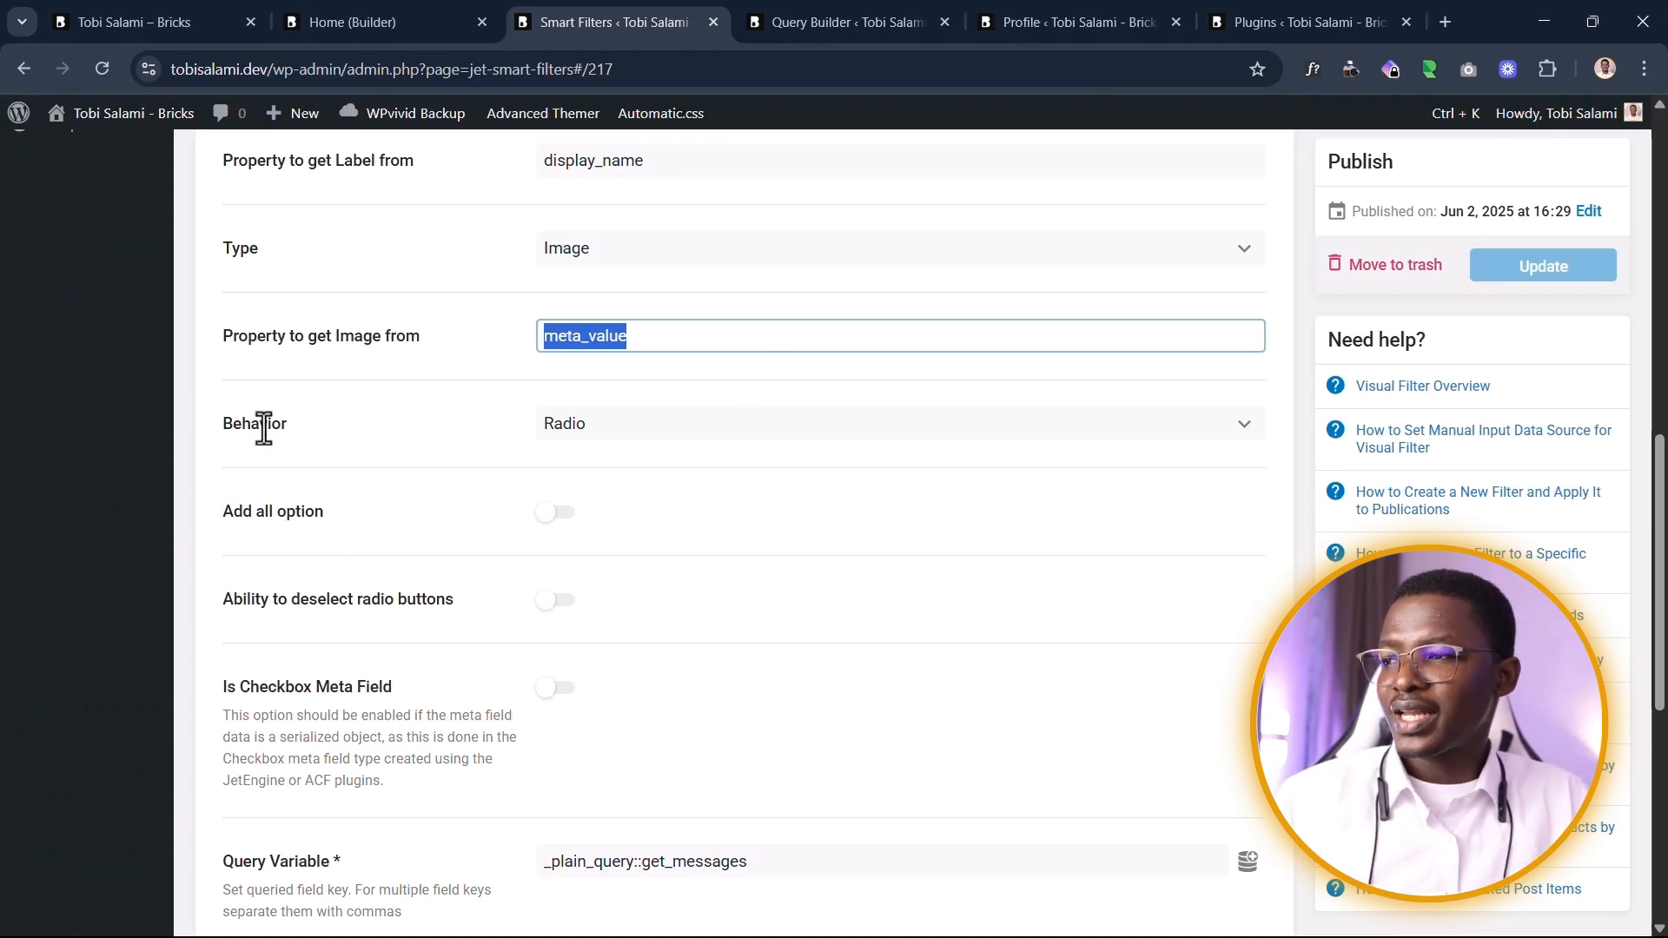
{"action": "left_click", "coordinate": [643, 423]}
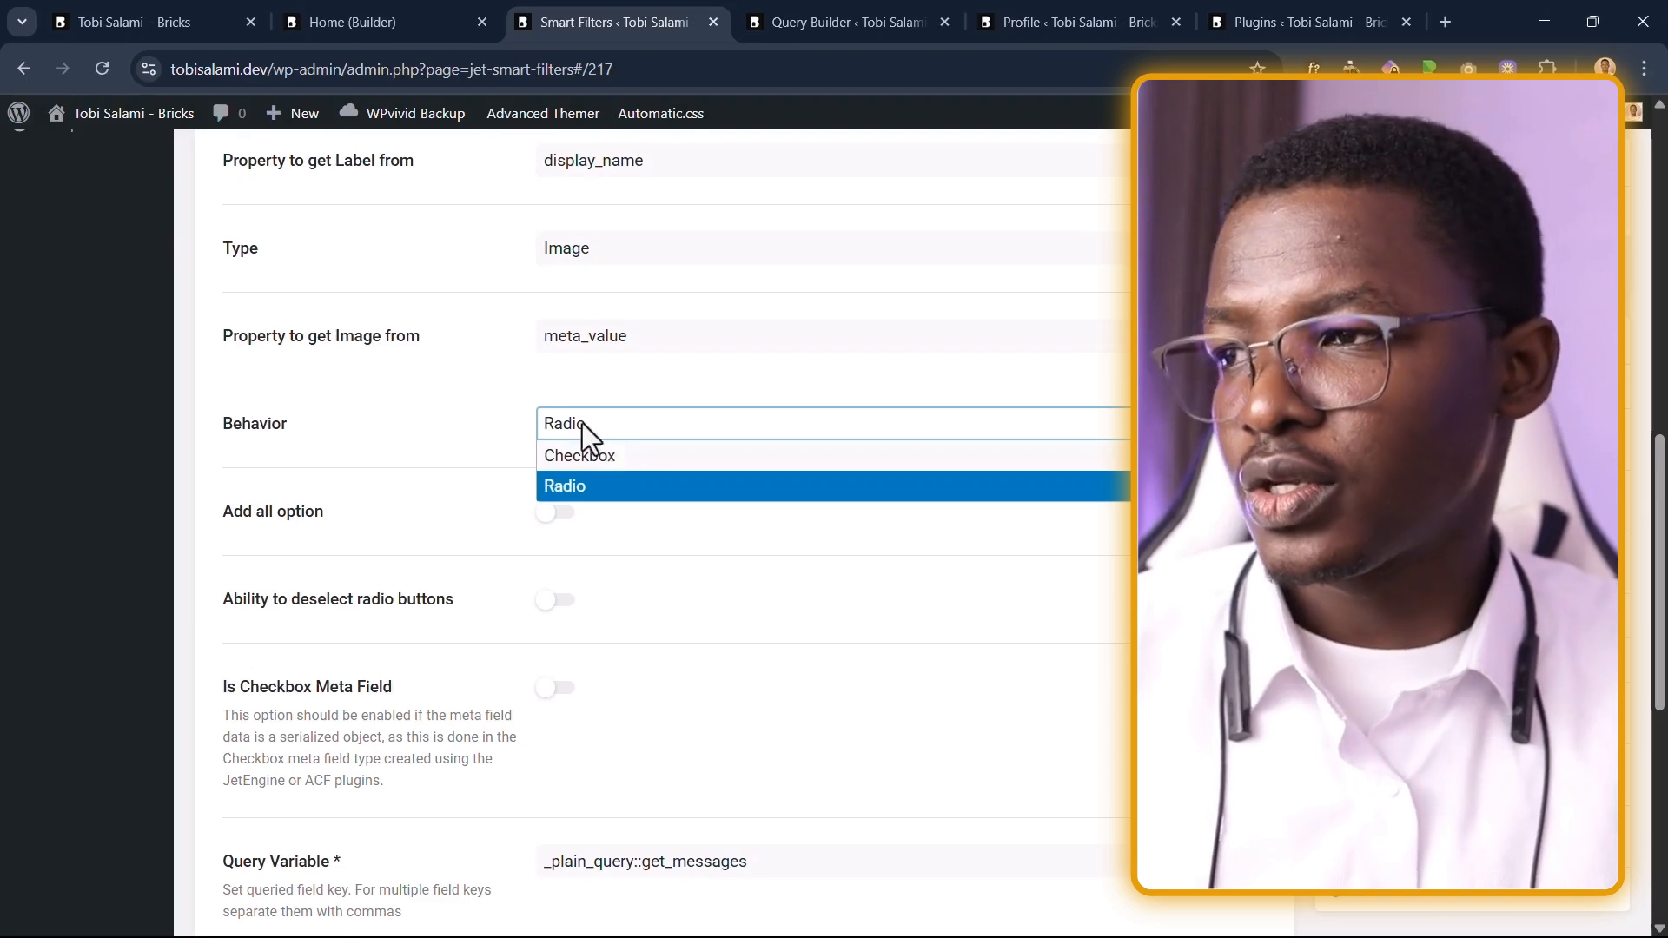
{"action": "left_click", "coordinate": [424, 469]}
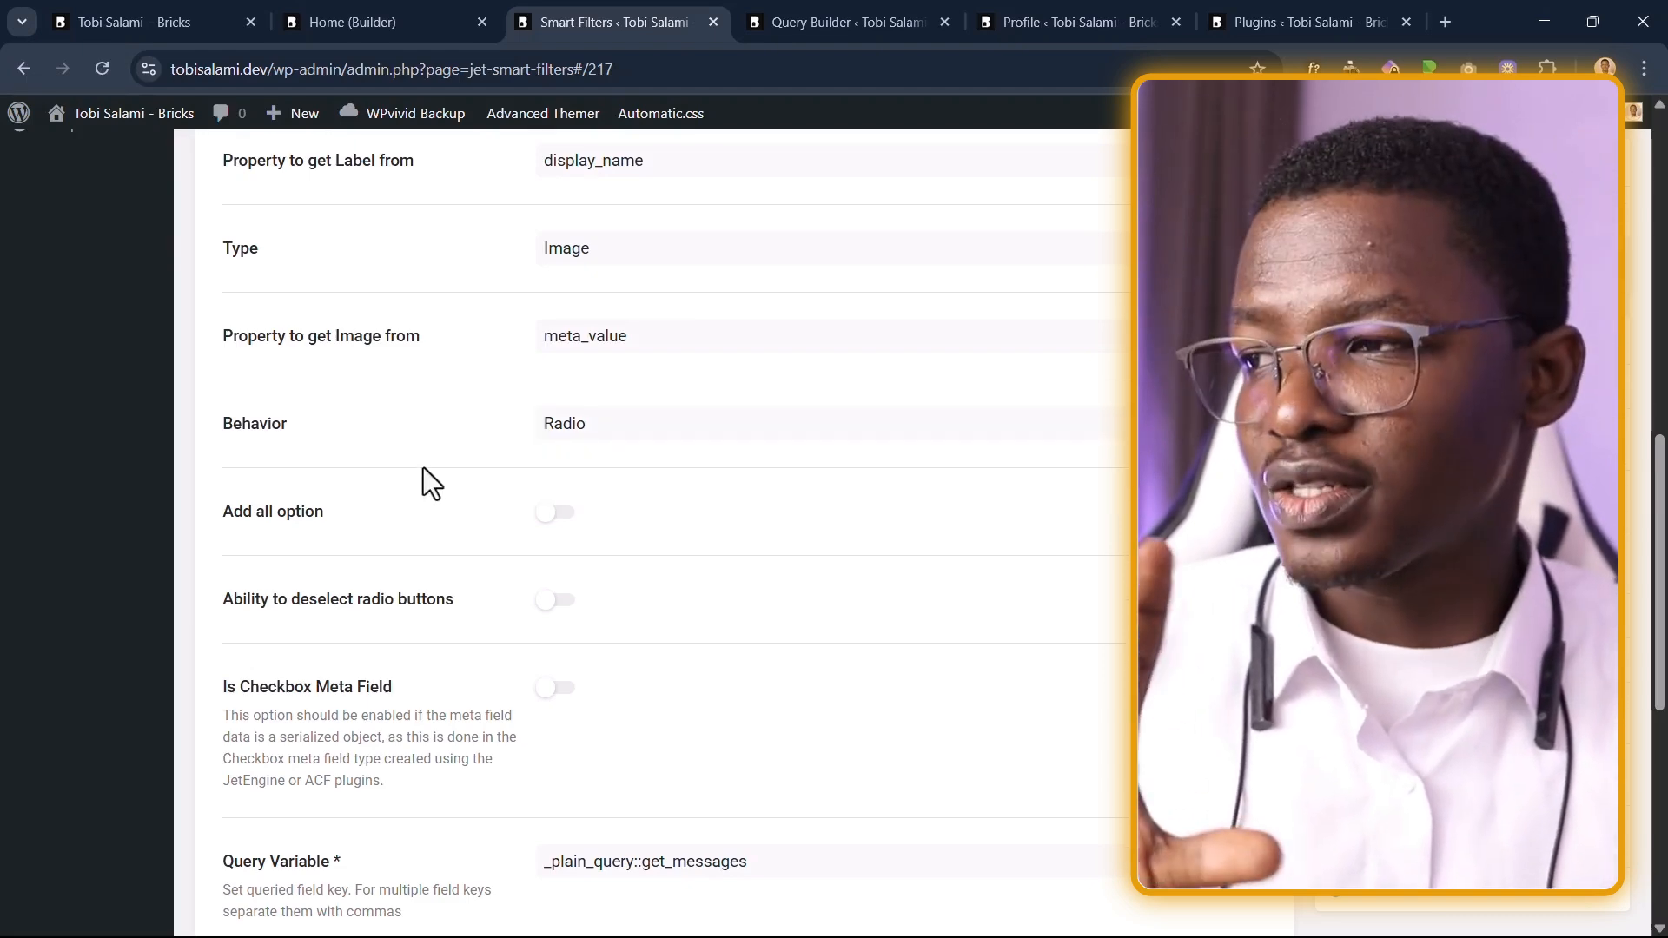
{"action": "scroll", "coordinate": [424, 469], "scroll_direction": "down", "scroll_amount": 6}
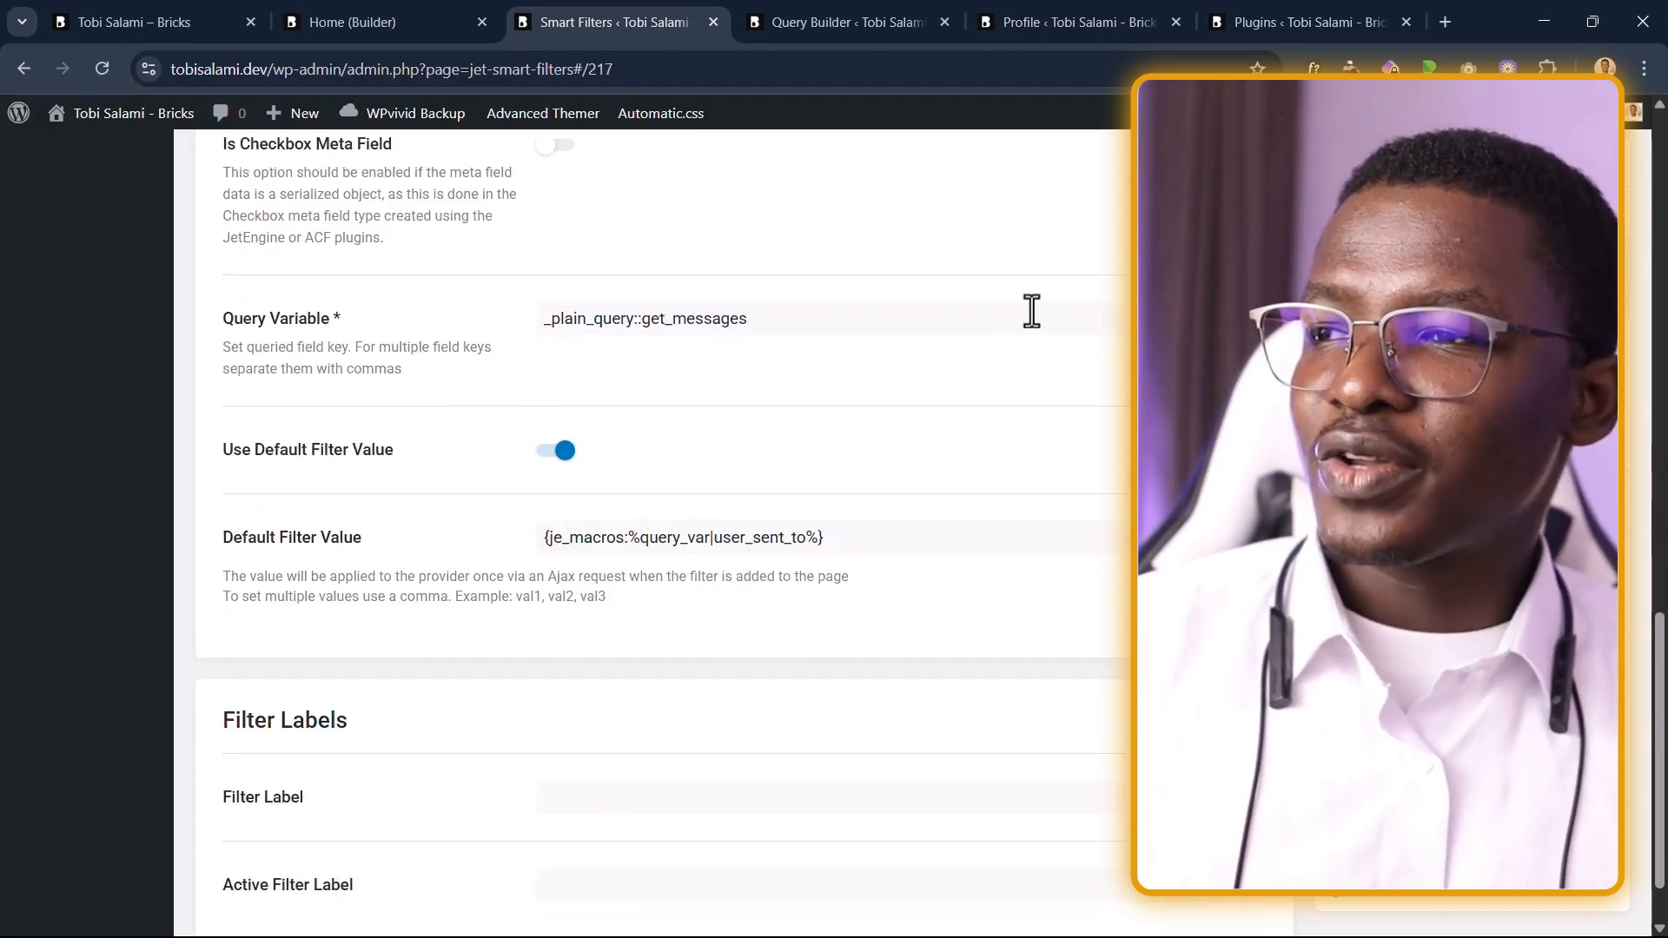
Step: Examine the Query Variable and Default Filter Value settings of the People Items filter
{"action": "left_click_drag", "start_coordinate": [787, 321], "coordinate": [241, 318]}
{"action": "left_click_drag", "start_coordinate": [940, 567], "coordinate": [320, 577]}
{"action": "left_click", "coordinate": [377, 547]}
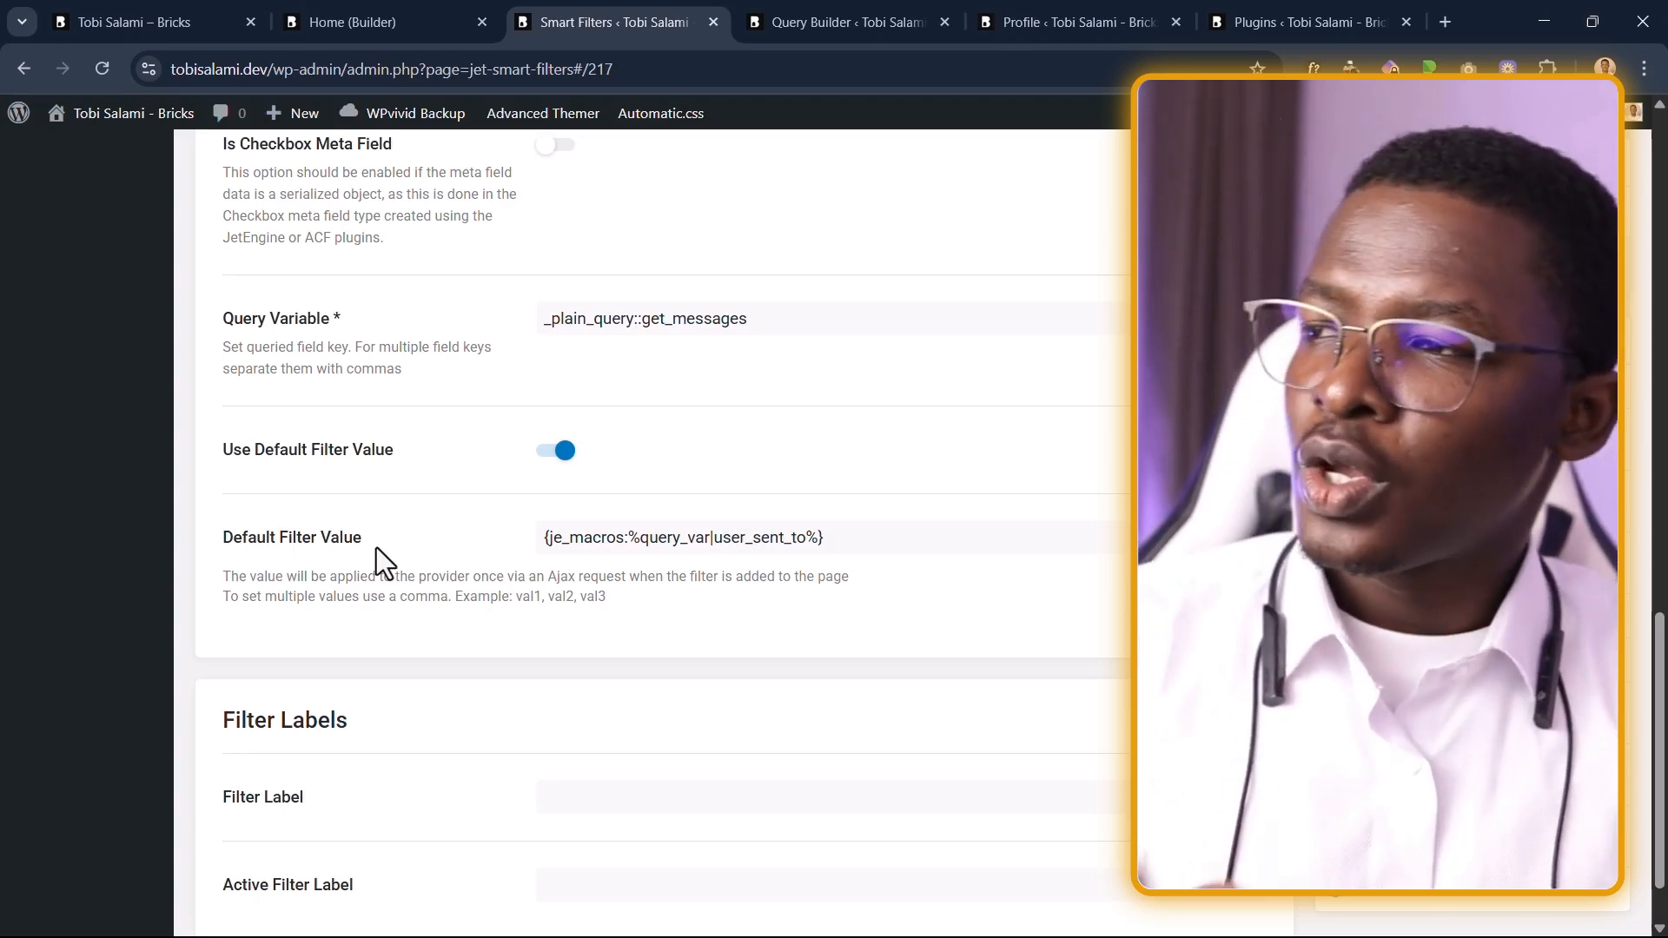
{"action": "scroll", "coordinate": [592, 463], "scroll_direction": "up", "scroll_amount": 2}
{"action": "left_click_drag", "start_coordinate": [822, 421], "coordinate": [382, 478]}
{"action": "left_click", "coordinate": [466, 469]}
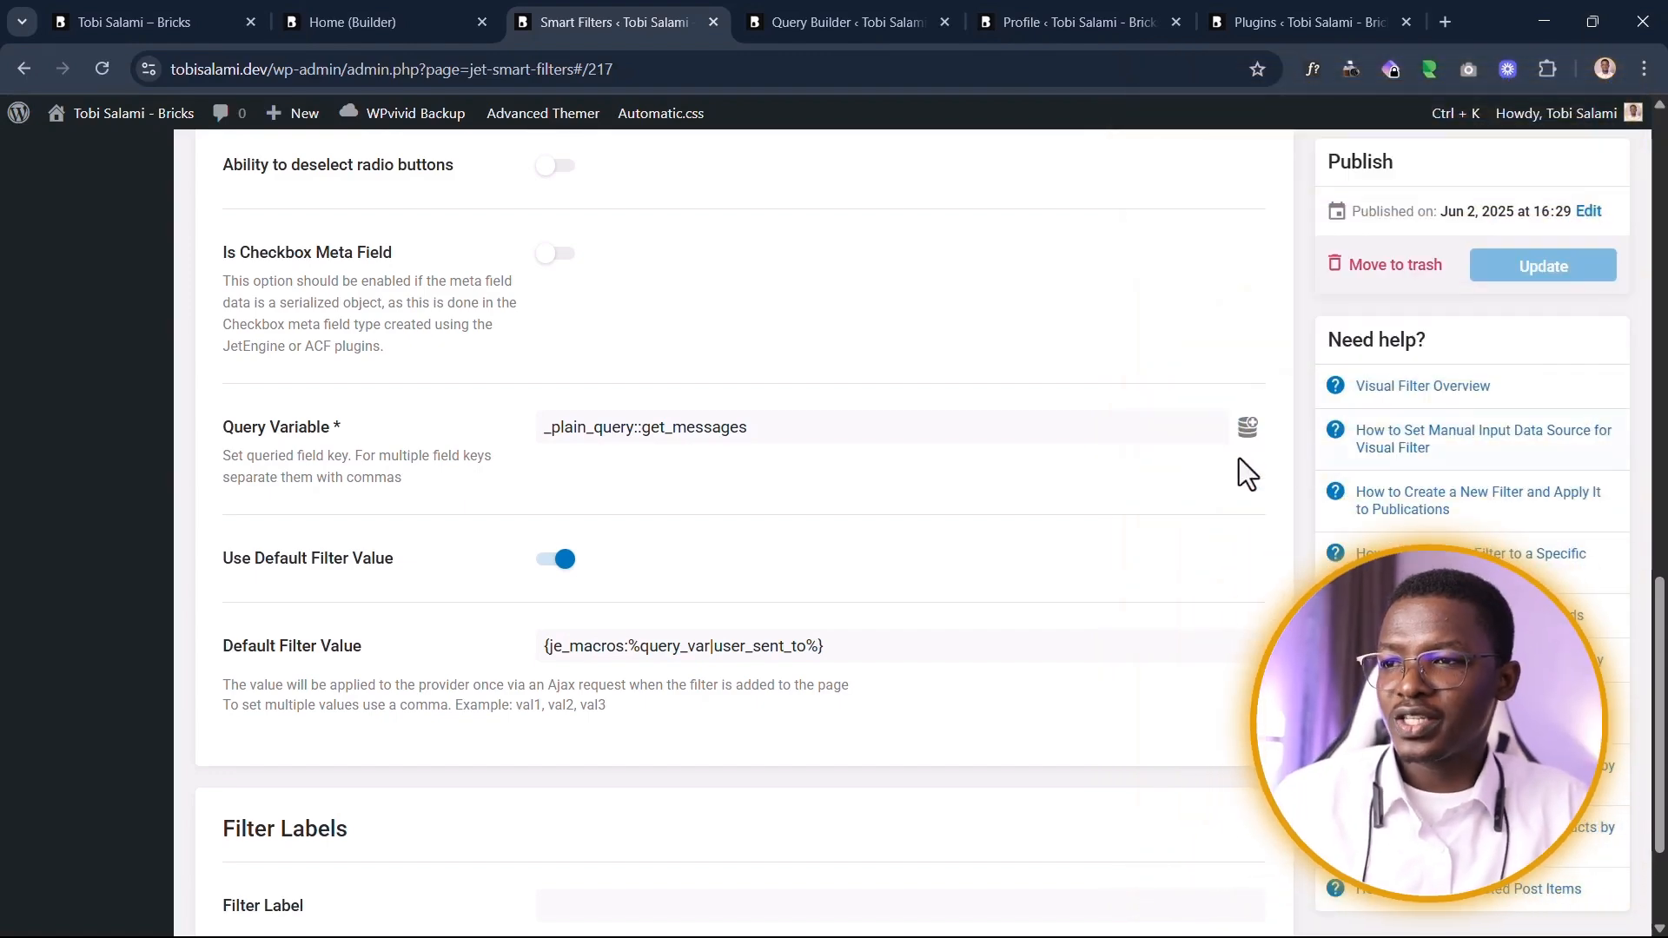
Step: Re-enter the filter's Query Variable as a Plain Query Variable with the variable name get_messages
{"action": "left_click_drag", "start_coordinate": [791, 432], "coordinate": [651, 435]}
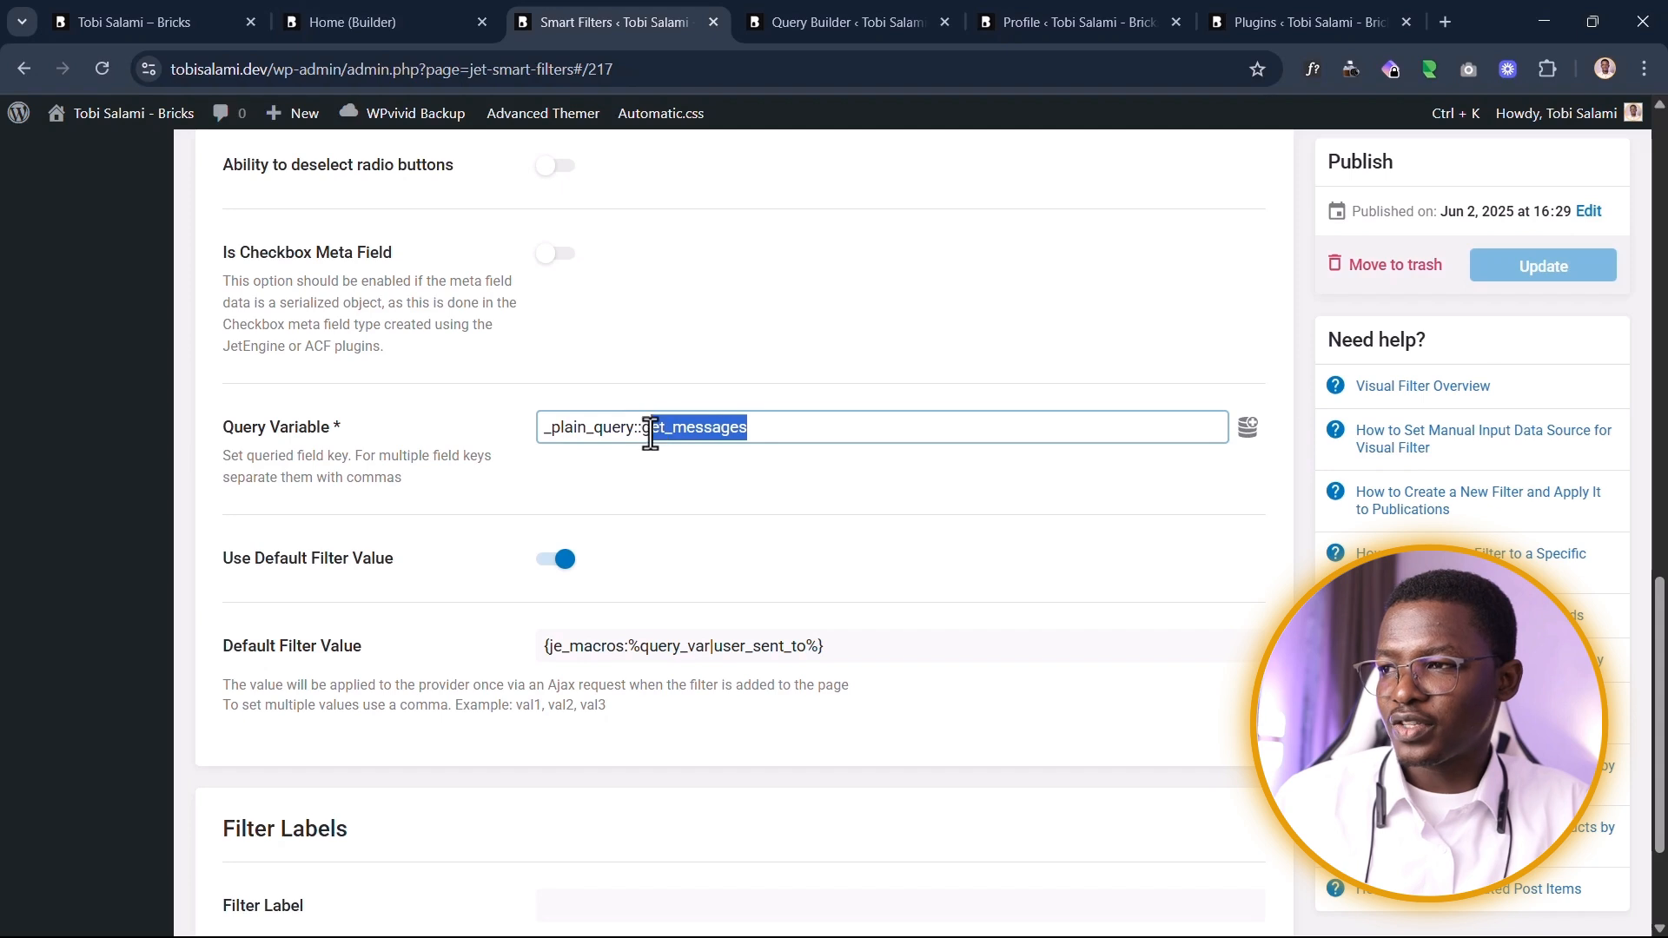
{"action": "key", "text": "ctrl"}
{"action": "left_click", "coordinate": [803, 486]}
{"action": "left_click_drag", "start_coordinate": [776, 432], "coordinate": [723, 437]}
{"action": "left_click_drag", "start_coordinate": [722, 437], "coordinate": [657, 434]}
{"action": "left_click", "coordinate": [1249, 428]}
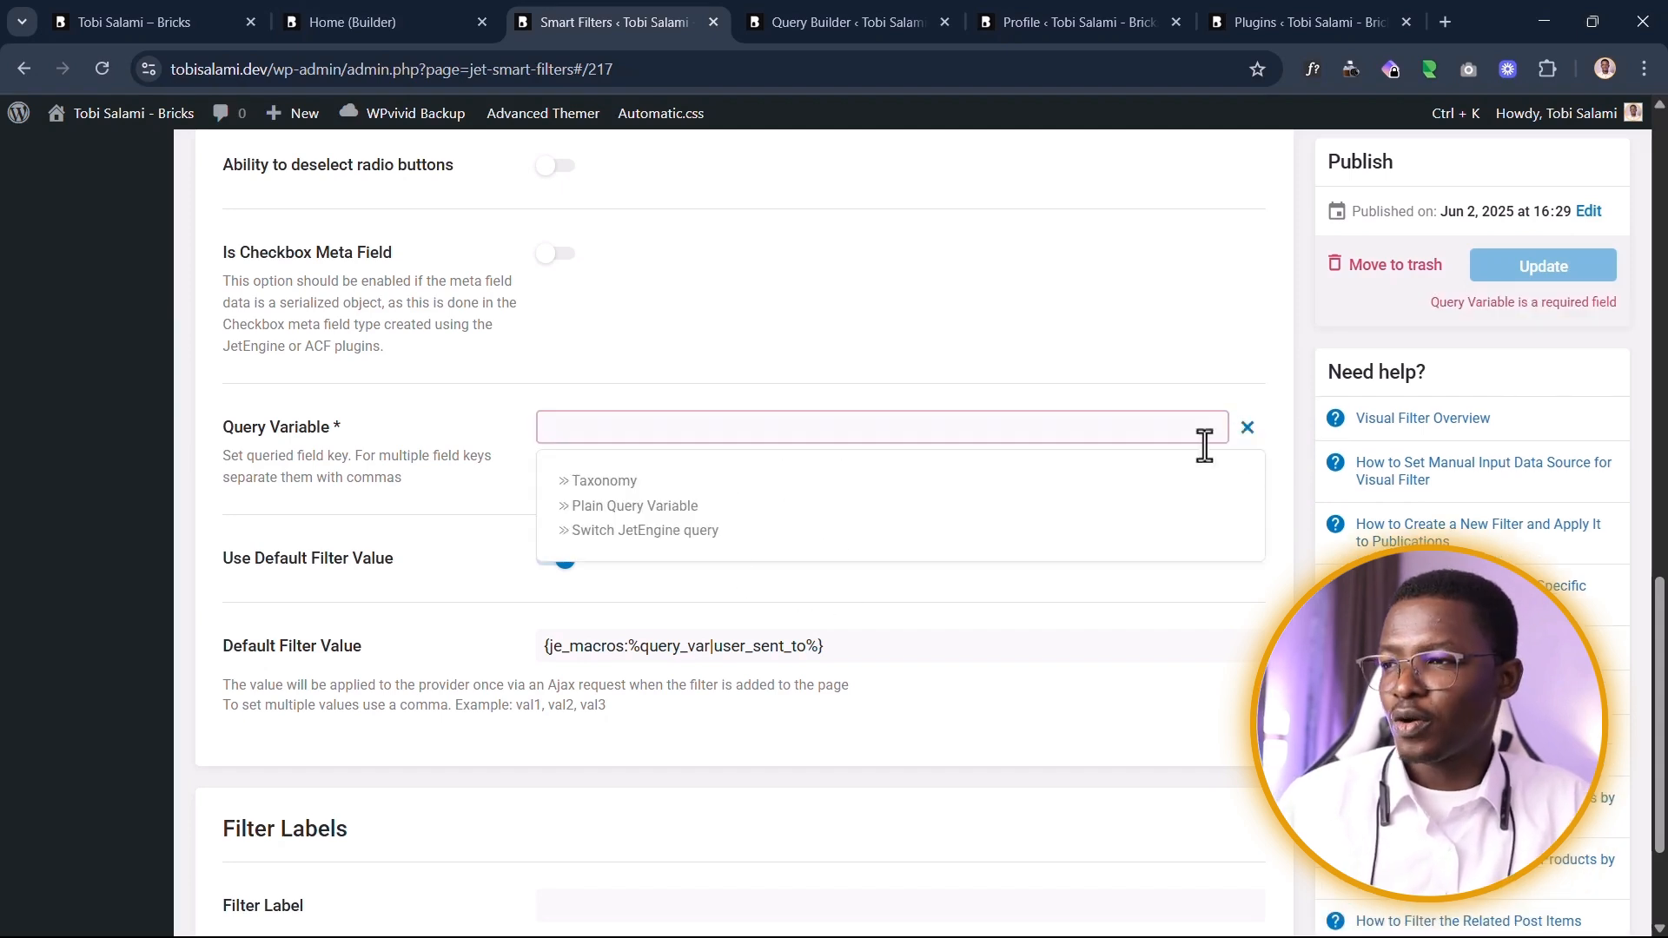
{"action": "left_click", "coordinate": [601, 508]}
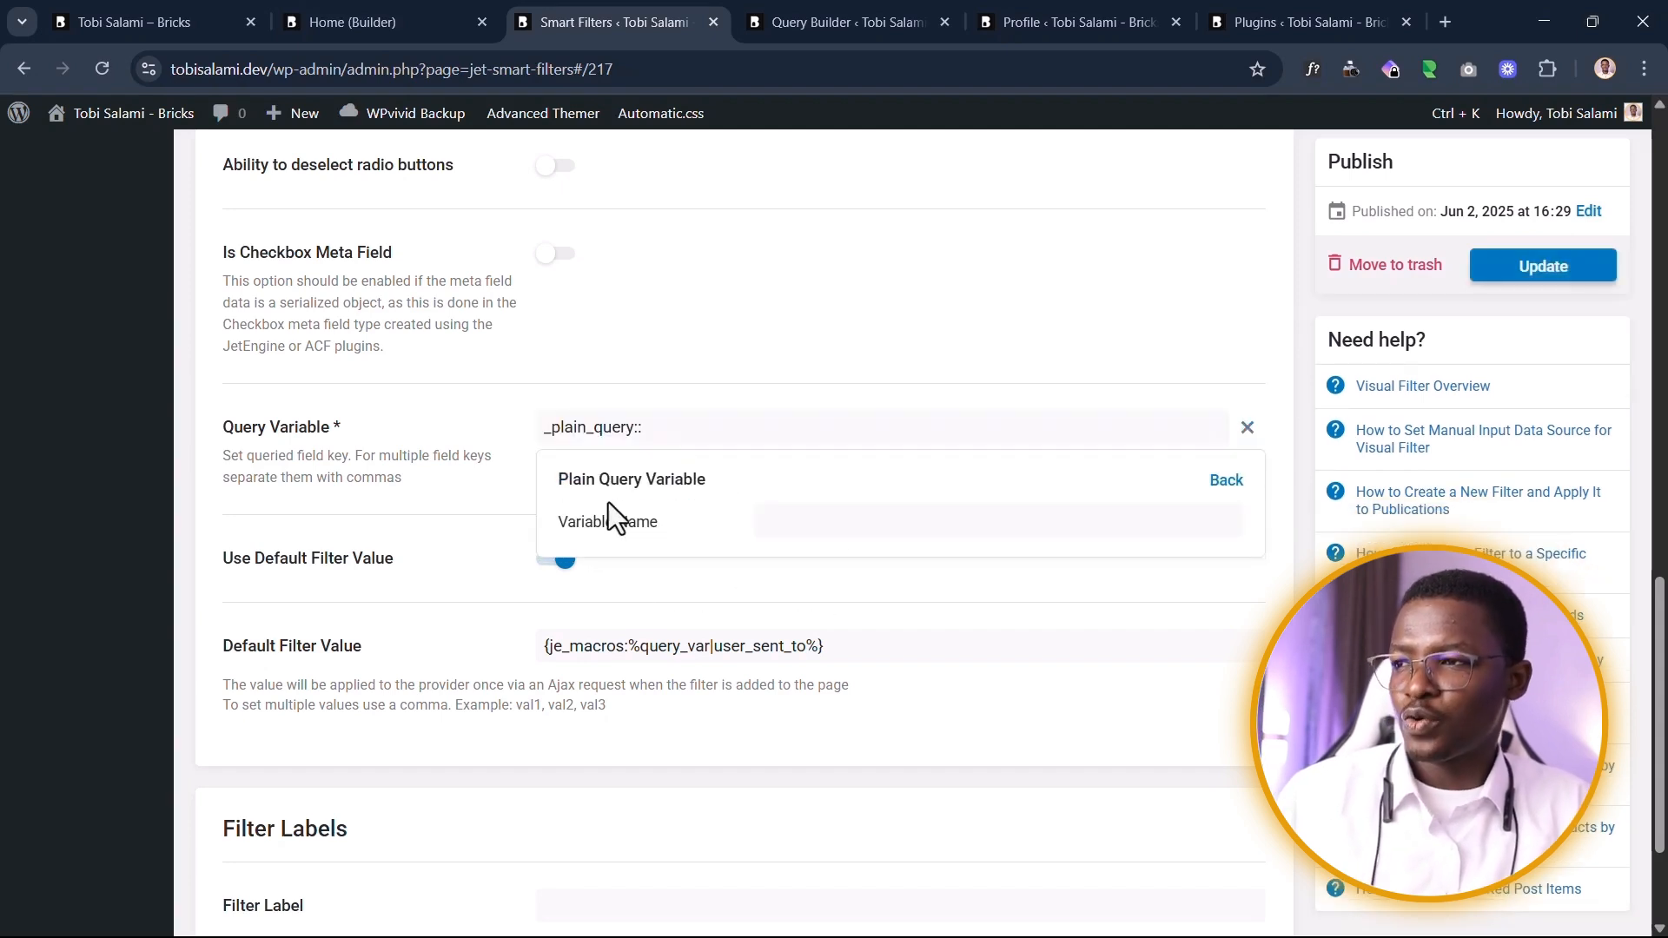
{"action": "left_click", "coordinate": [773, 521]}
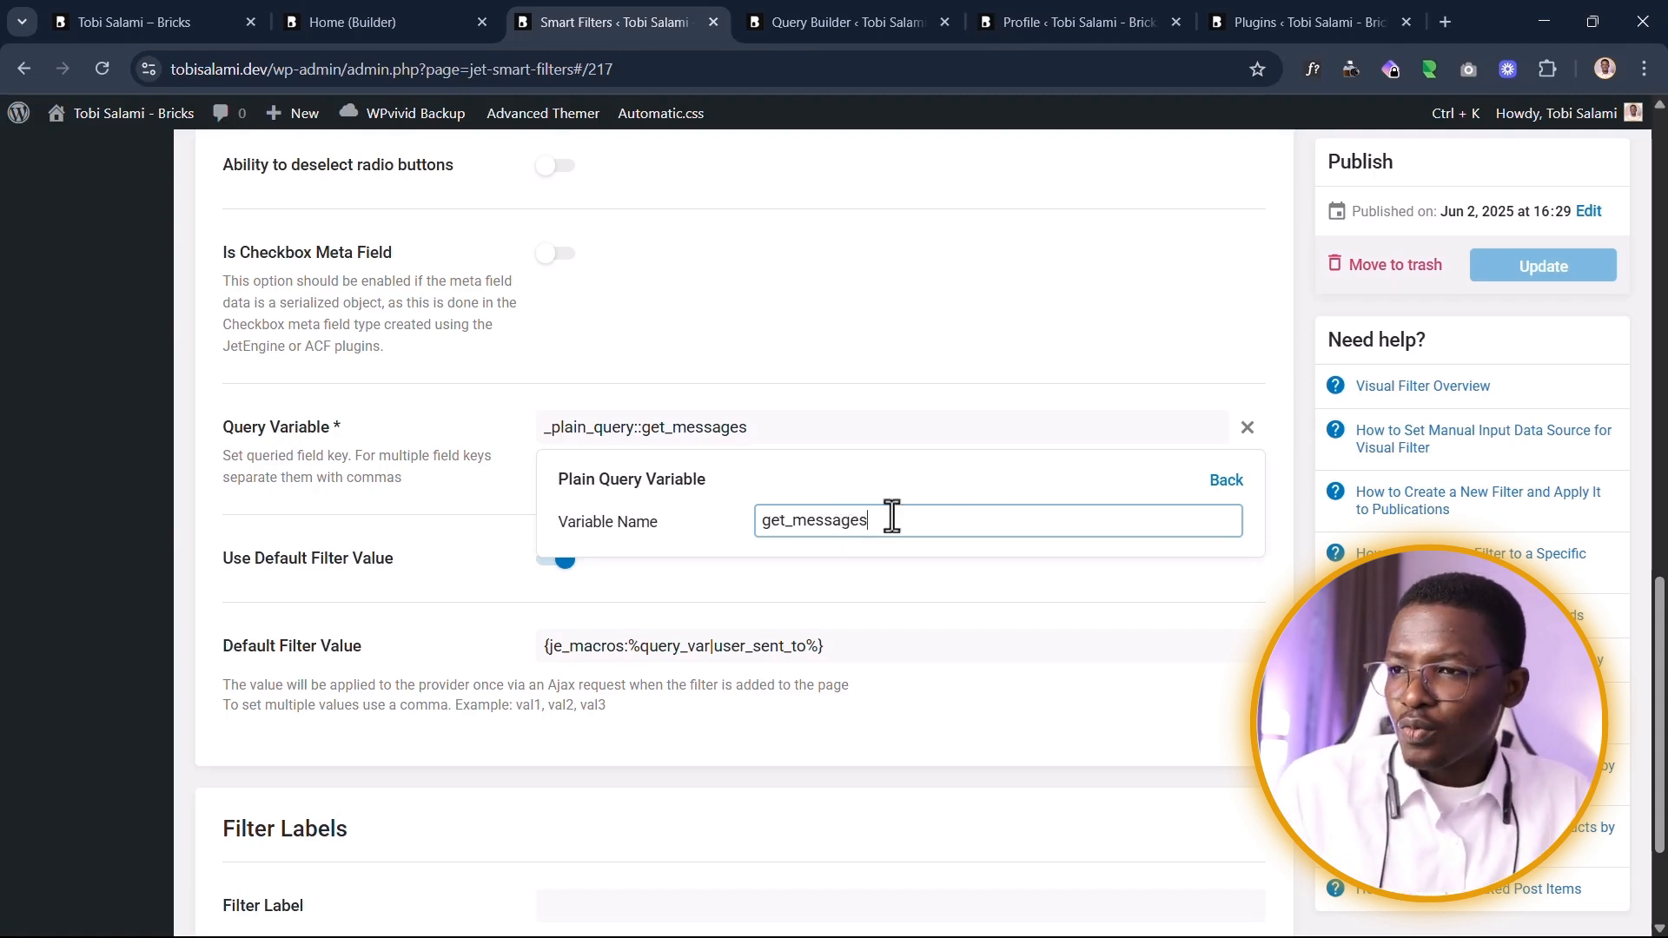
{"action": "left_click", "coordinate": [1226, 481]}
{"action": "left_click", "coordinate": [719, 340]}
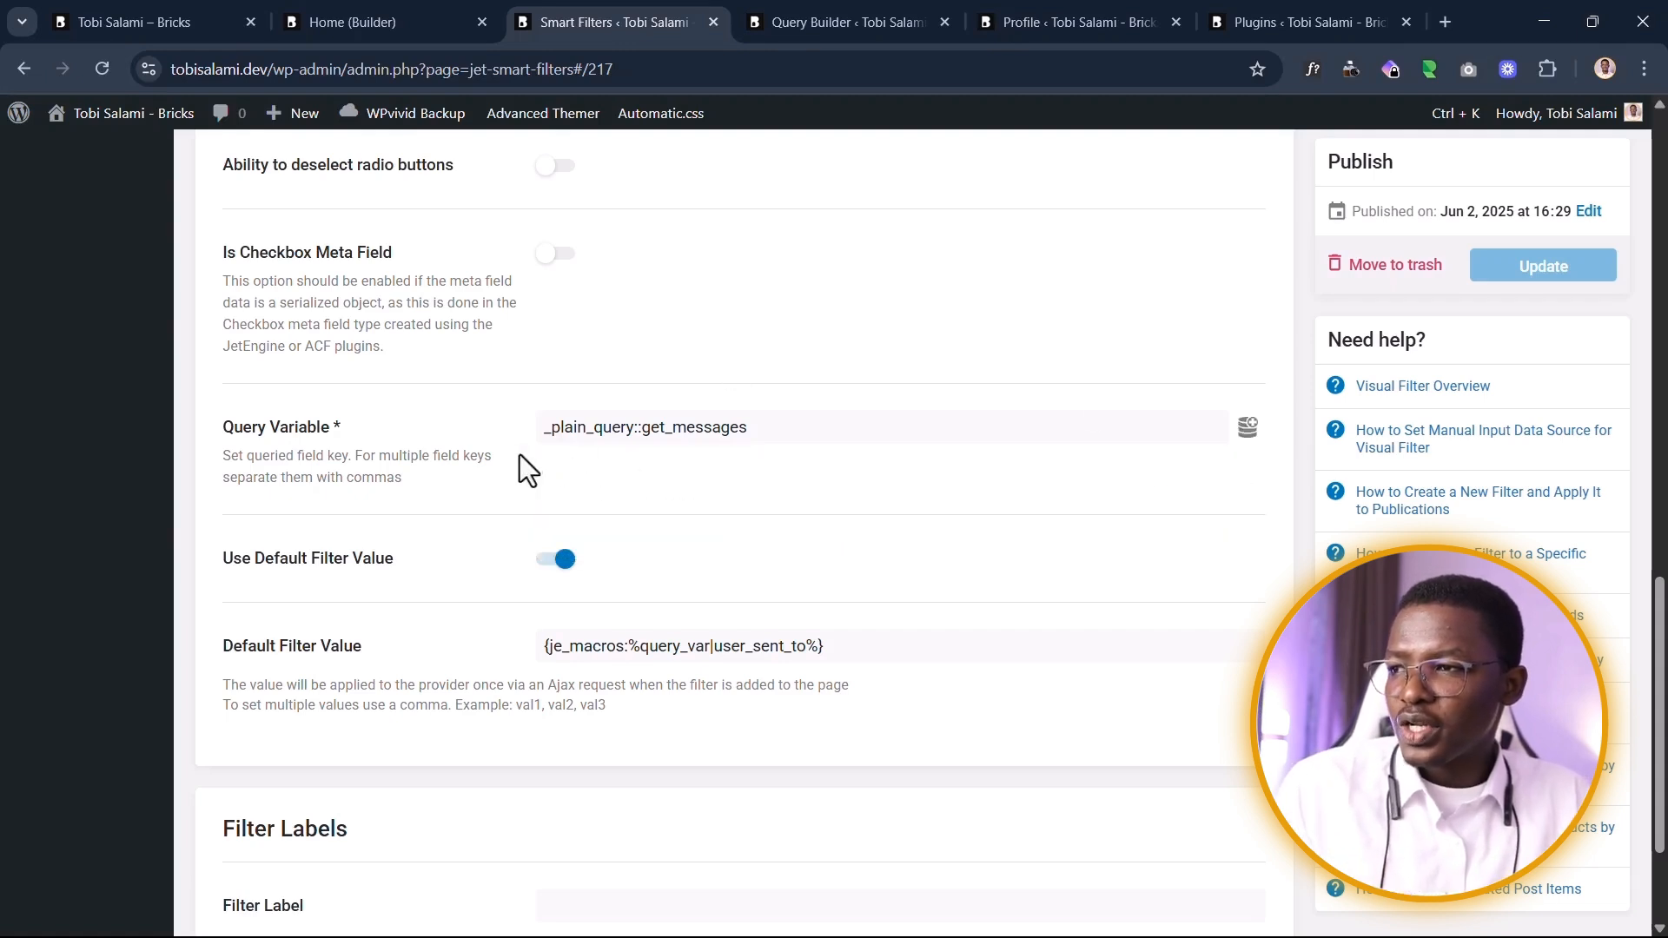
Step: Review the get_messages part of the Query Variable and the user_sent_to macro in the Default Filter Value
{"action": "left_click_drag", "start_coordinate": [859, 426], "coordinate": [465, 432]}
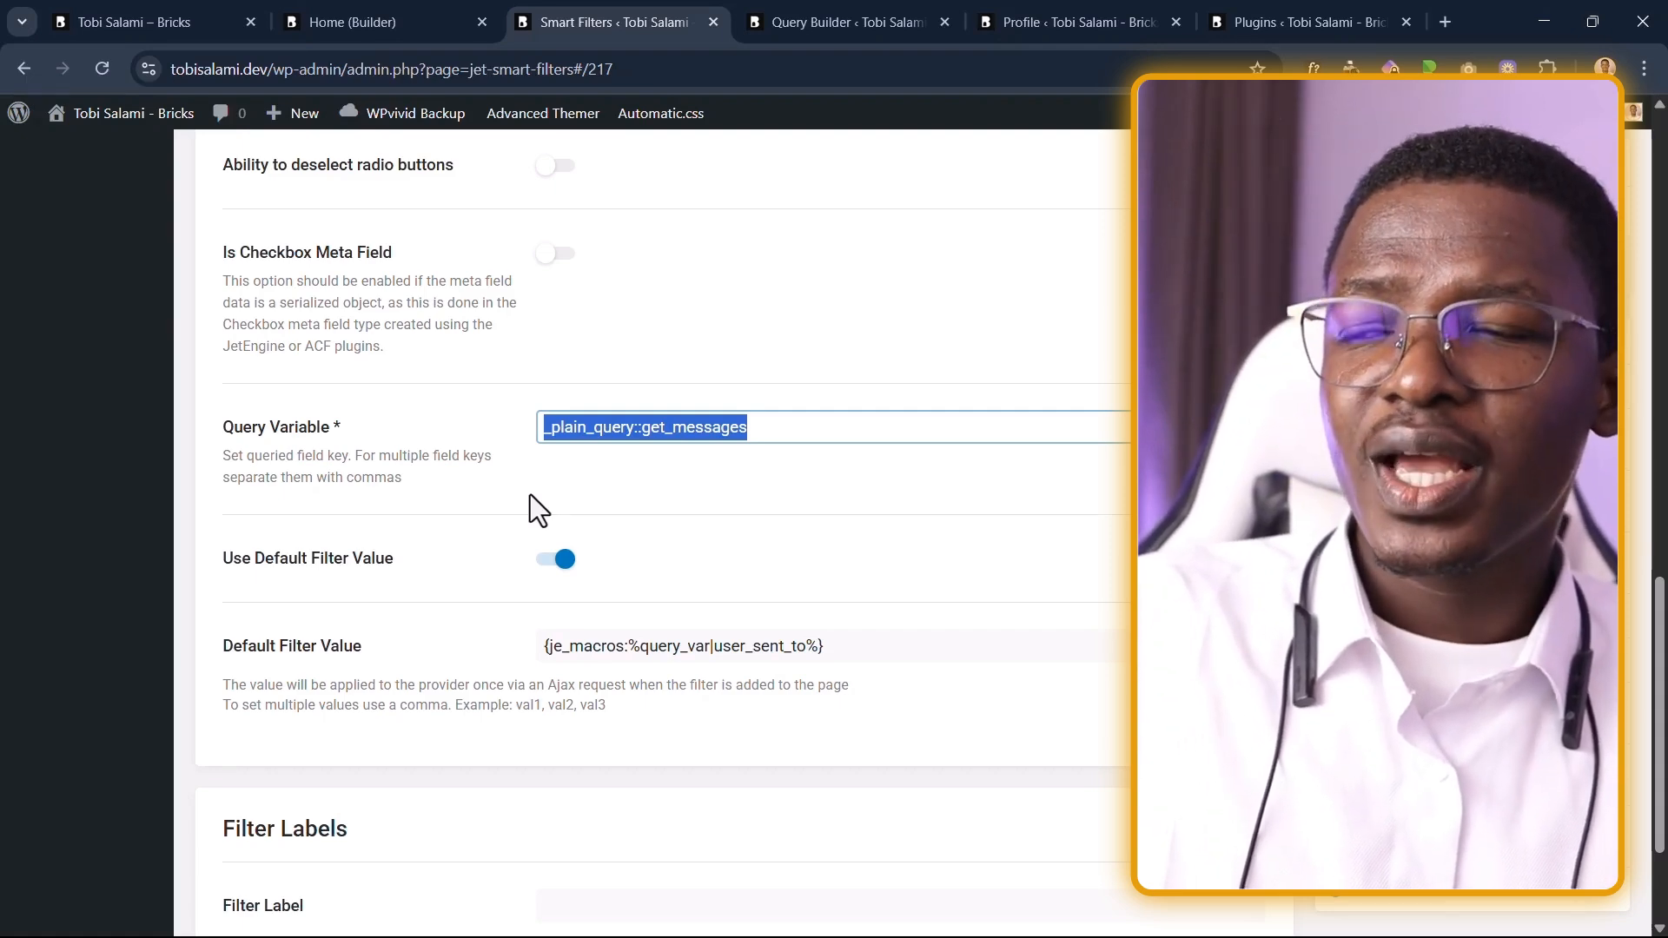
{"action": "left_click", "coordinate": [680, 452]}
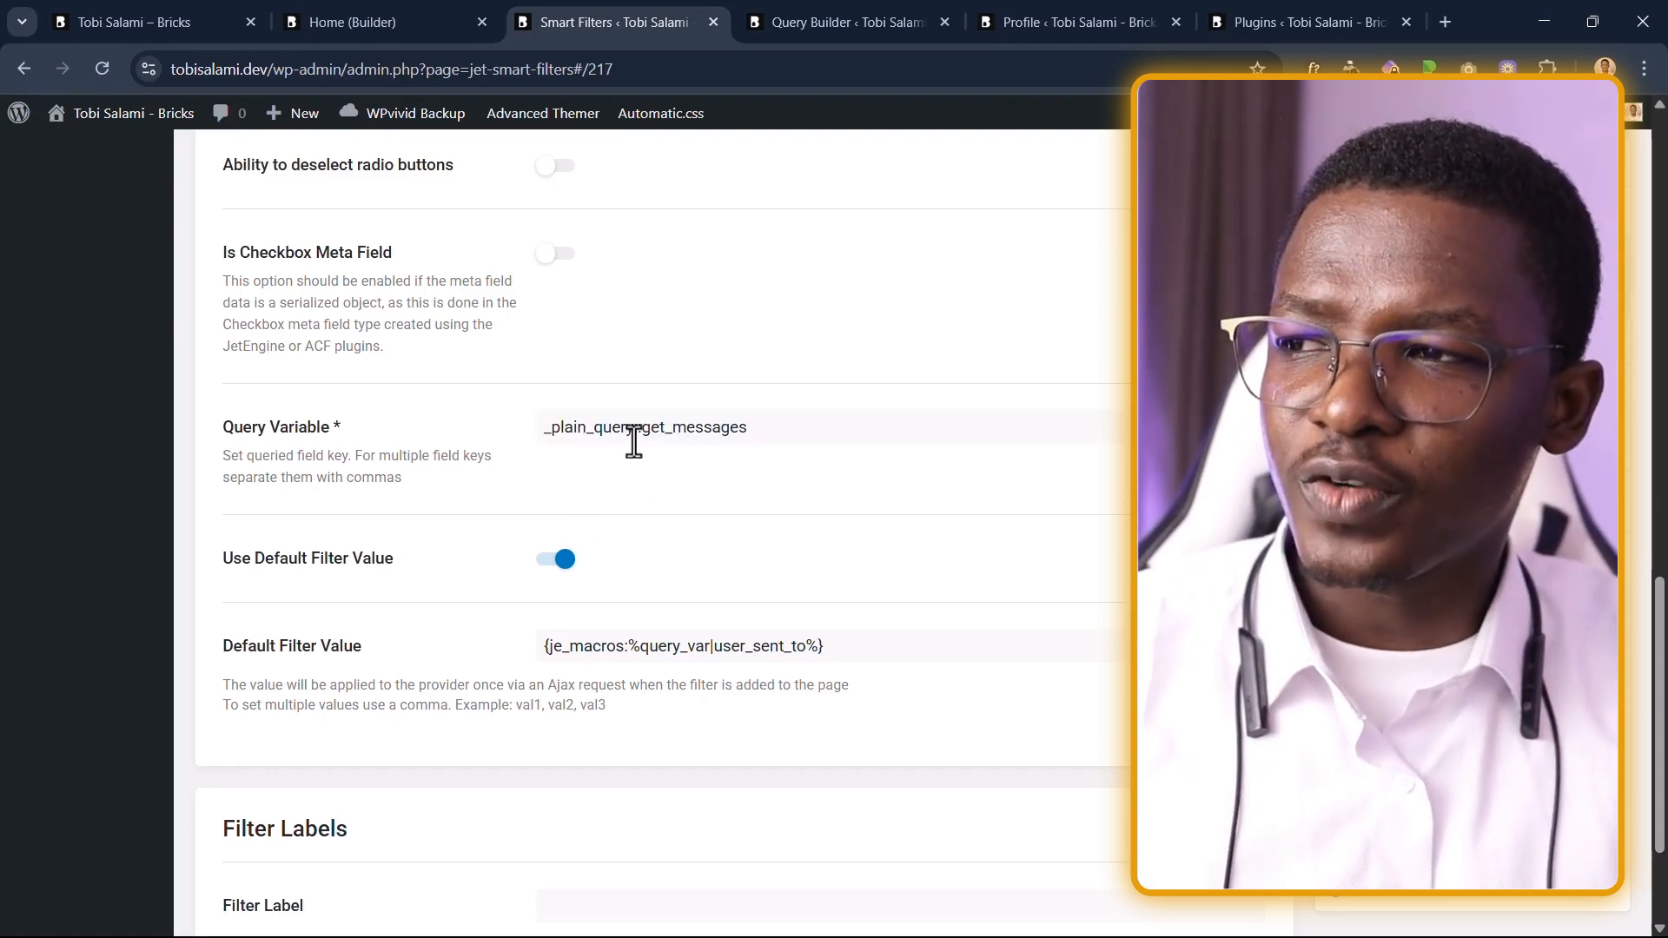
{"action": "left_click_drag", "start_coordinate": [640, 435], "coordinate": [765, 434]}
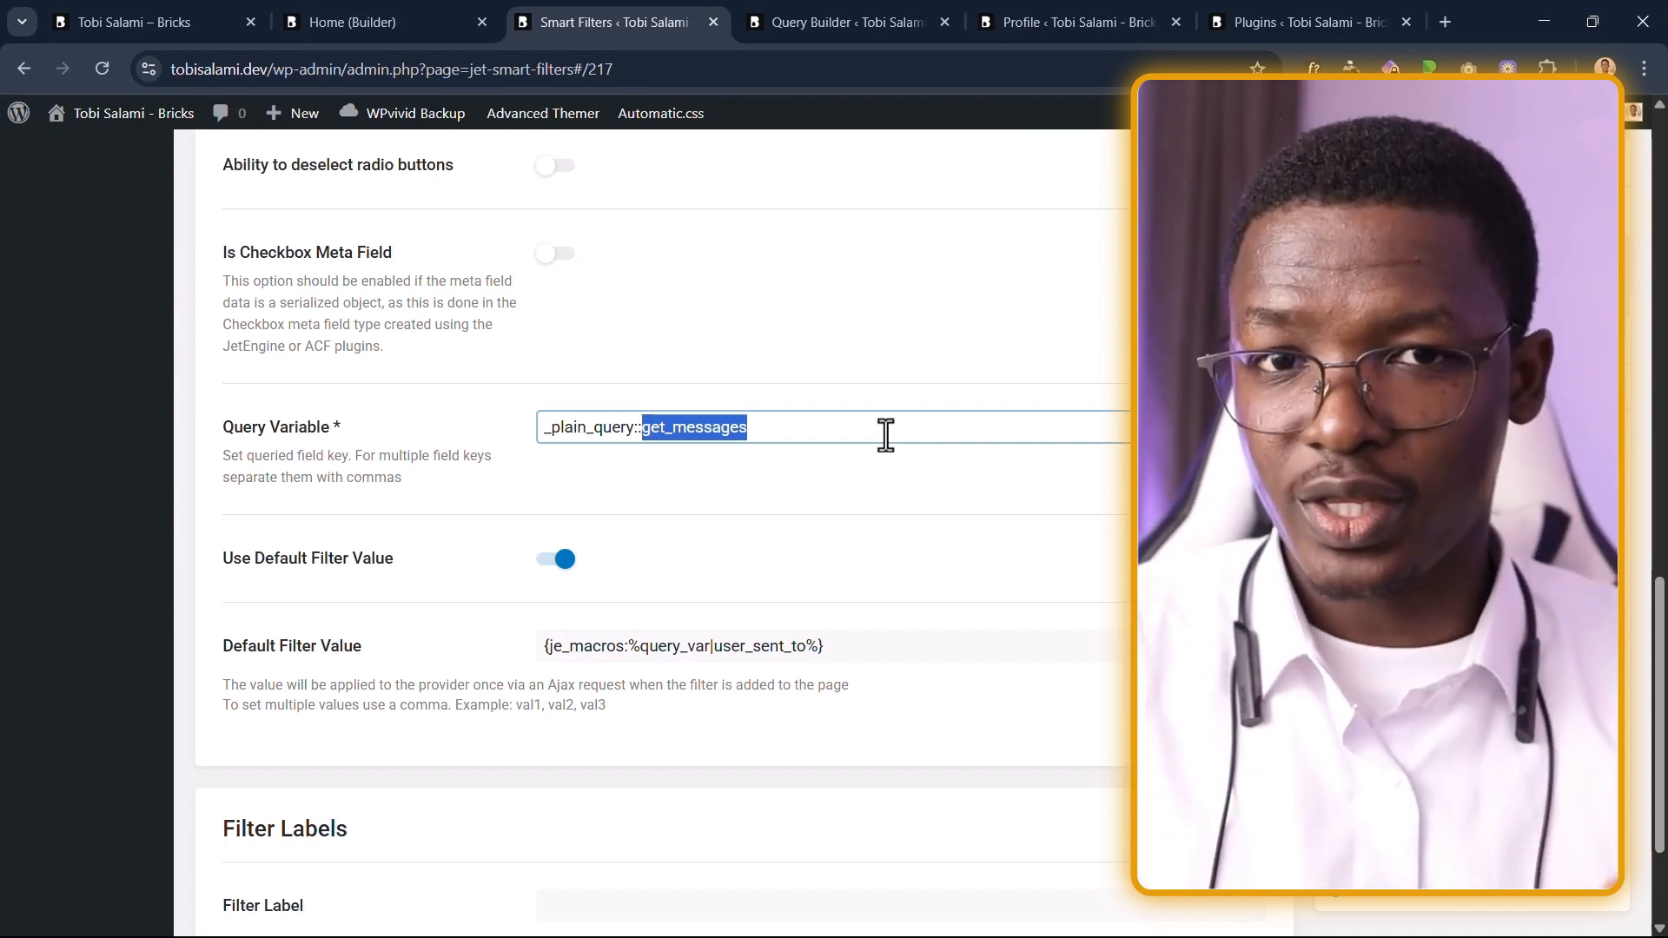
{"action": "left_click", "coordinate": [869, 439]}
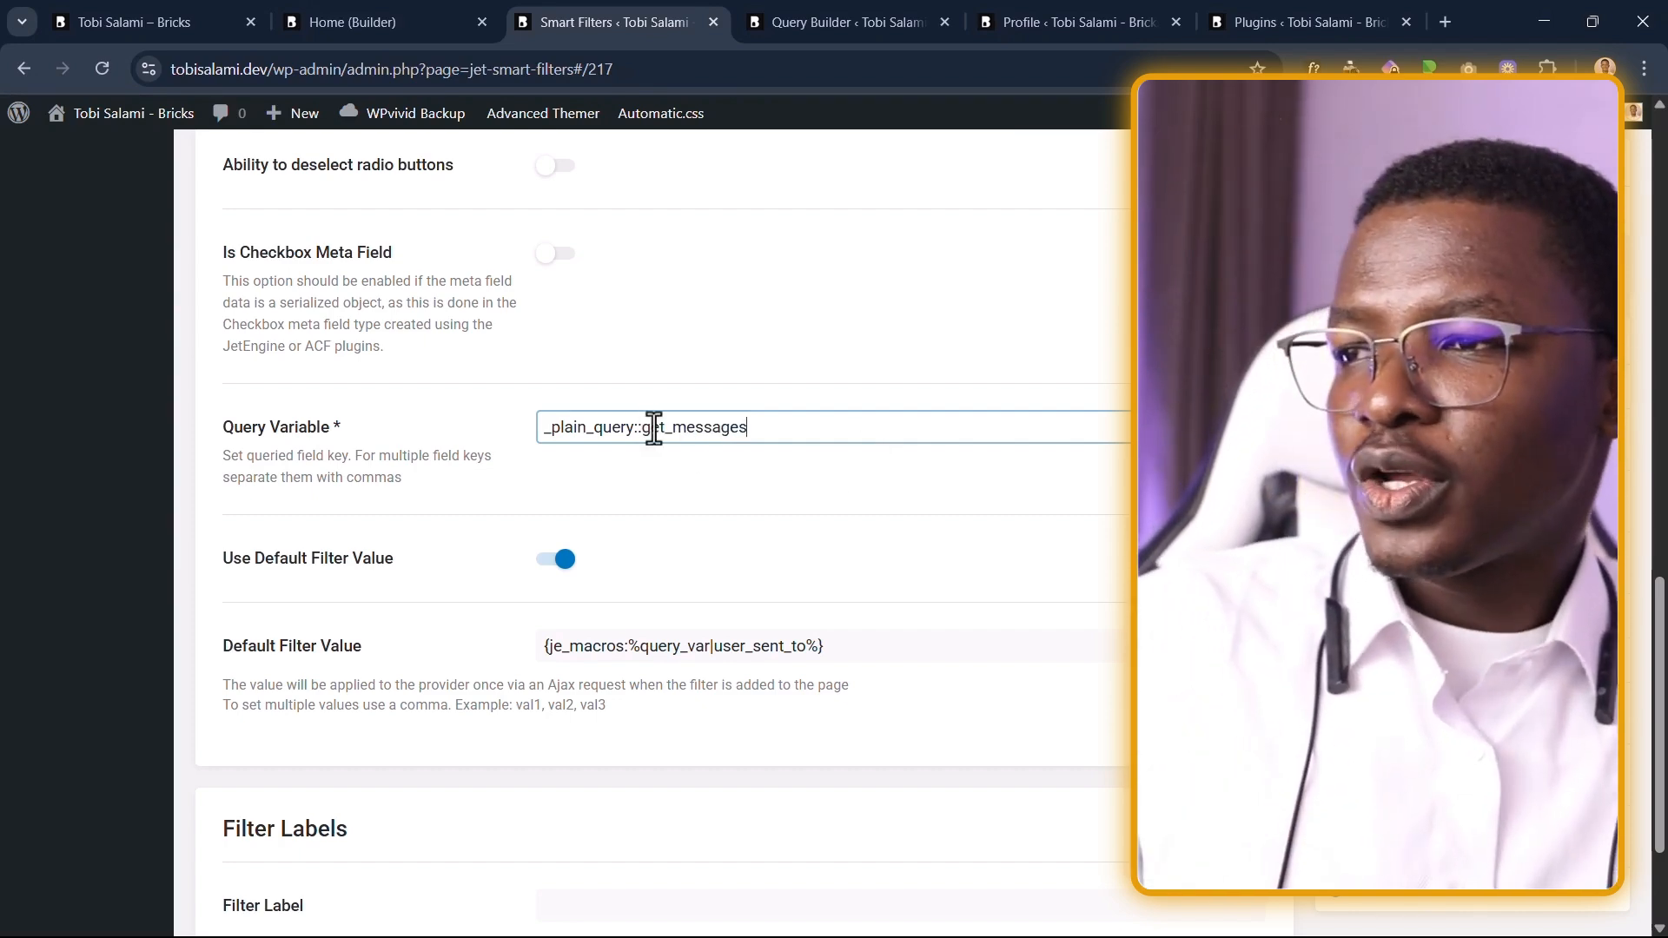
{"action": "left_click_drag", "start_coordinate": [633, 428], "coordinate": [790, 425]}
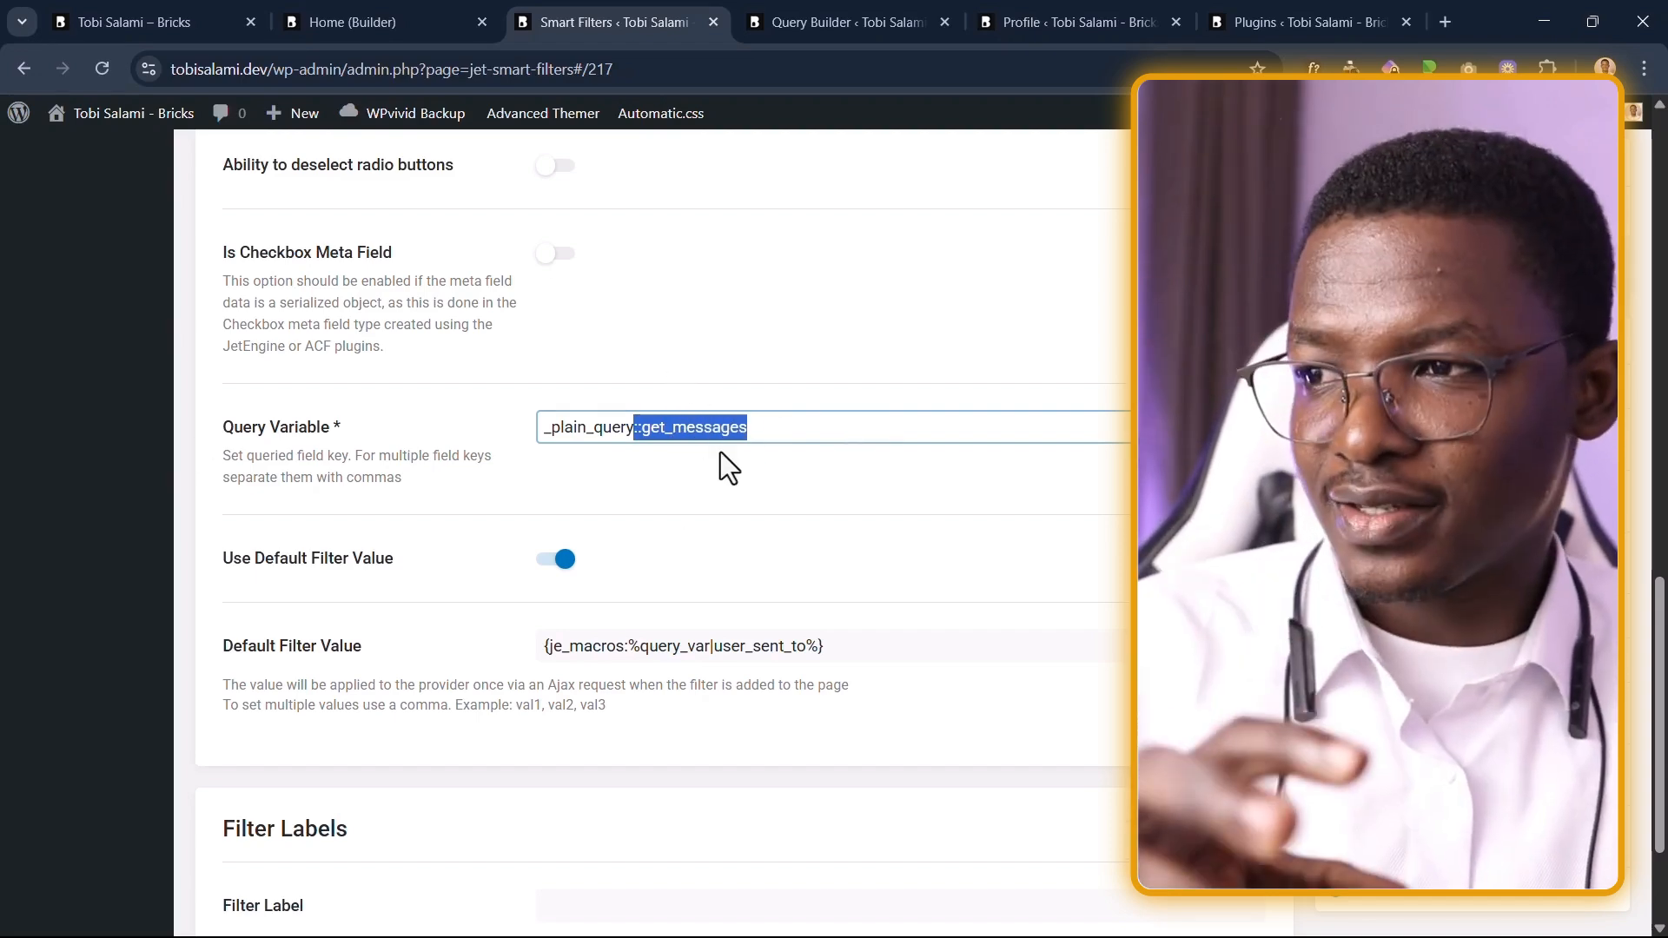
{"action": "left_click", "coordinate": [748, 655]}
{"action": "left_click_drag", "start_coordinate": [821, 648], "coordinate": [456, 692]}
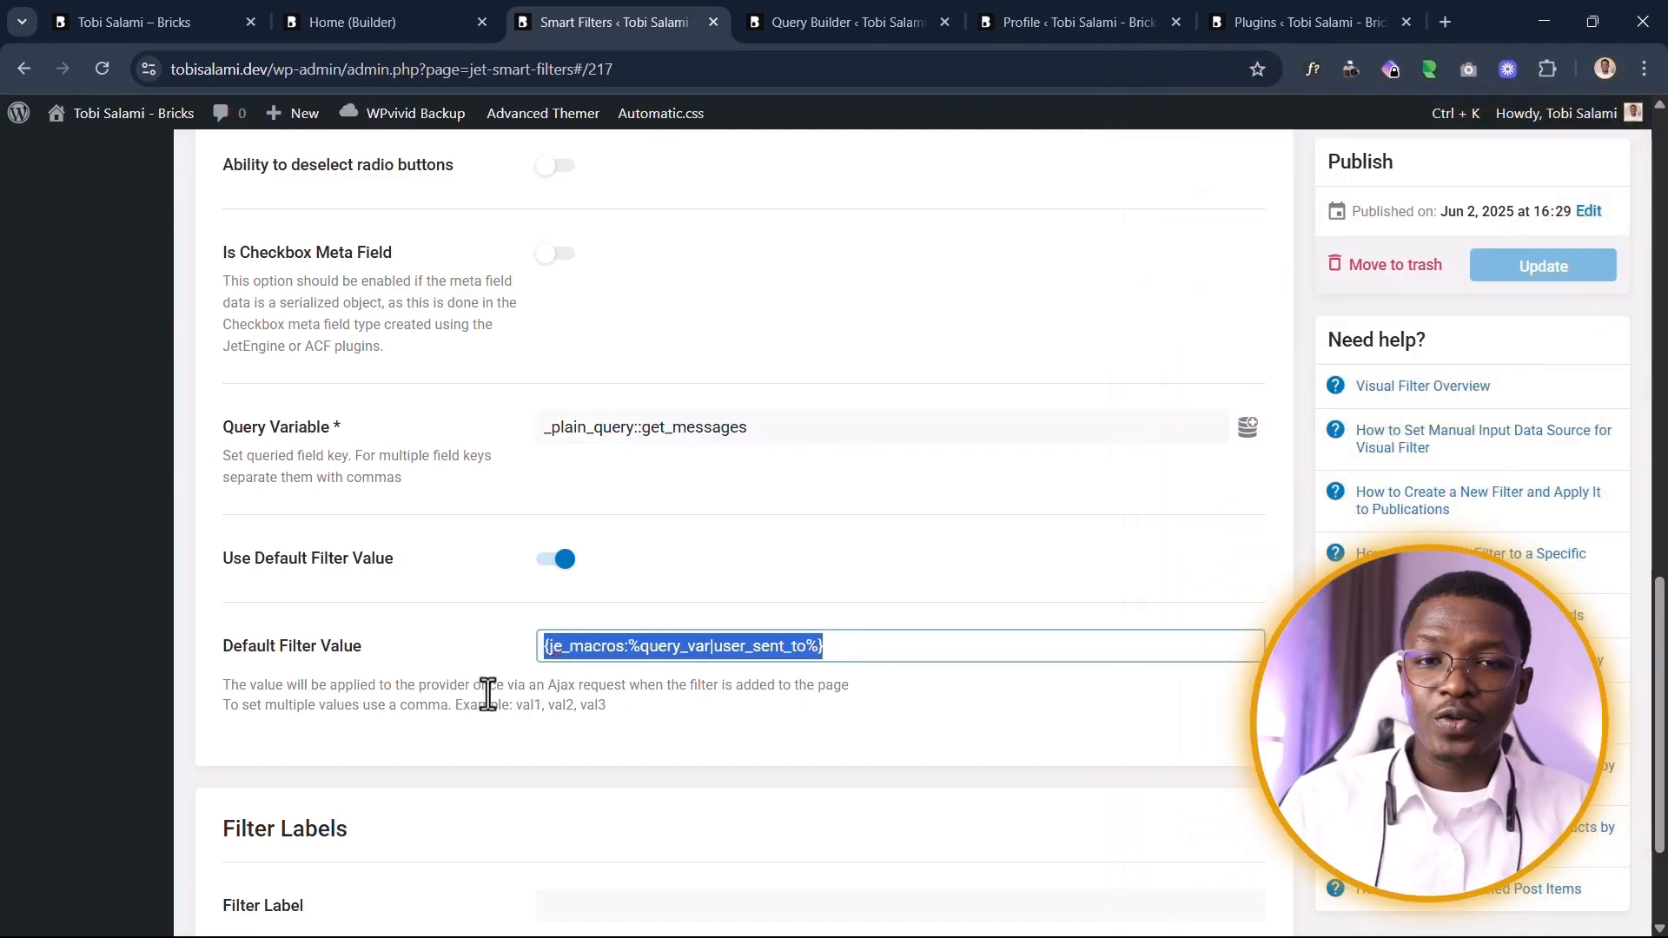
{"action": "left_click", "coordinate": [738, 507]}
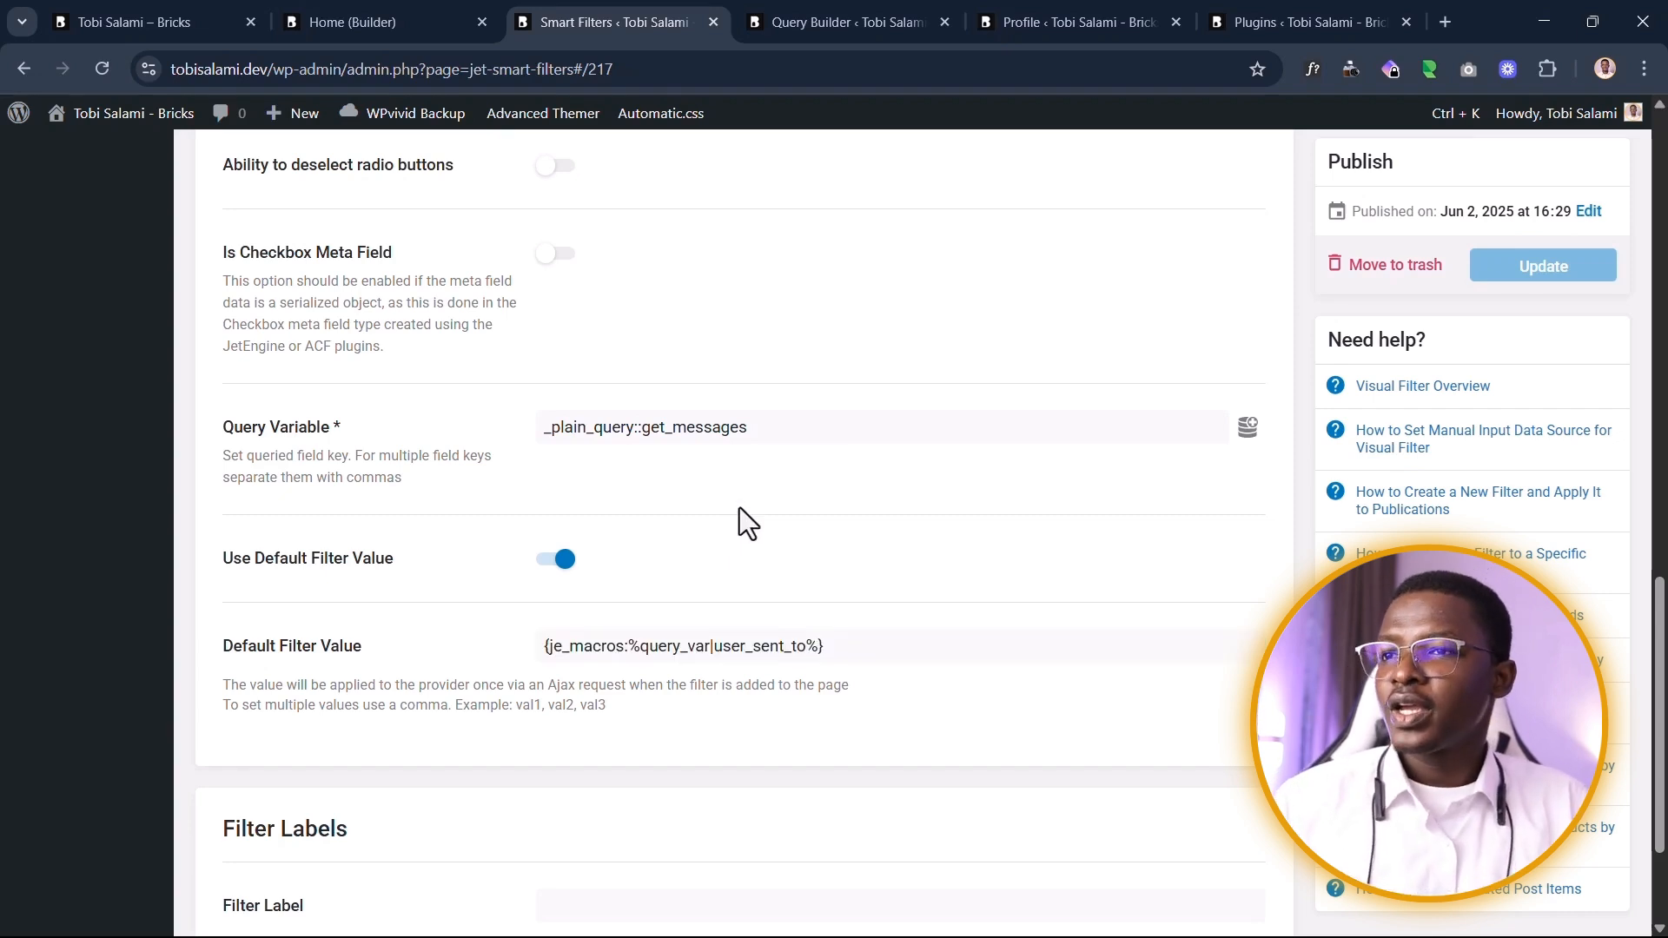
{"action": "scroll", "coordinate": [857, 657], "scroll_direction": "down", "scroll_amount": 2}
{"action": "scroll", "coordinate": [1164, 542], "scroll_direction": "up", "scroll_amount": 4}
{"action": "scroll", "coordinate": [1164, 542], "scroll_direction": "up", "scroll_amount": 1}
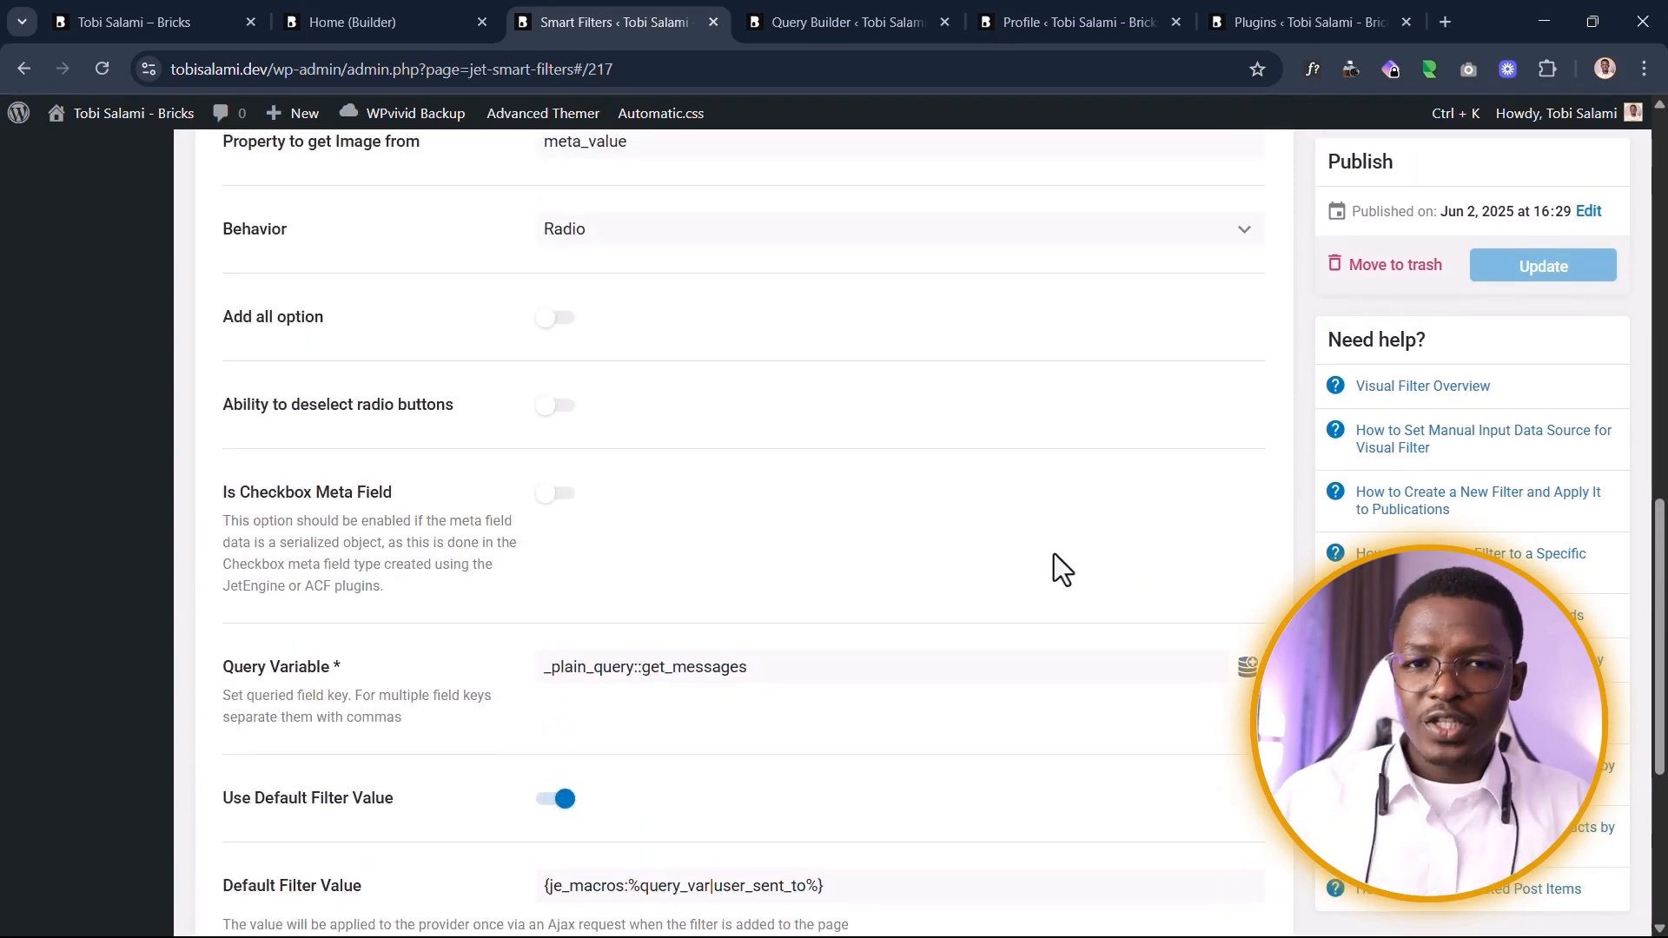
{"action": "scroll", "coordinate": [931, 455], "scroll_direction": "down", "scroll_amount": 1}
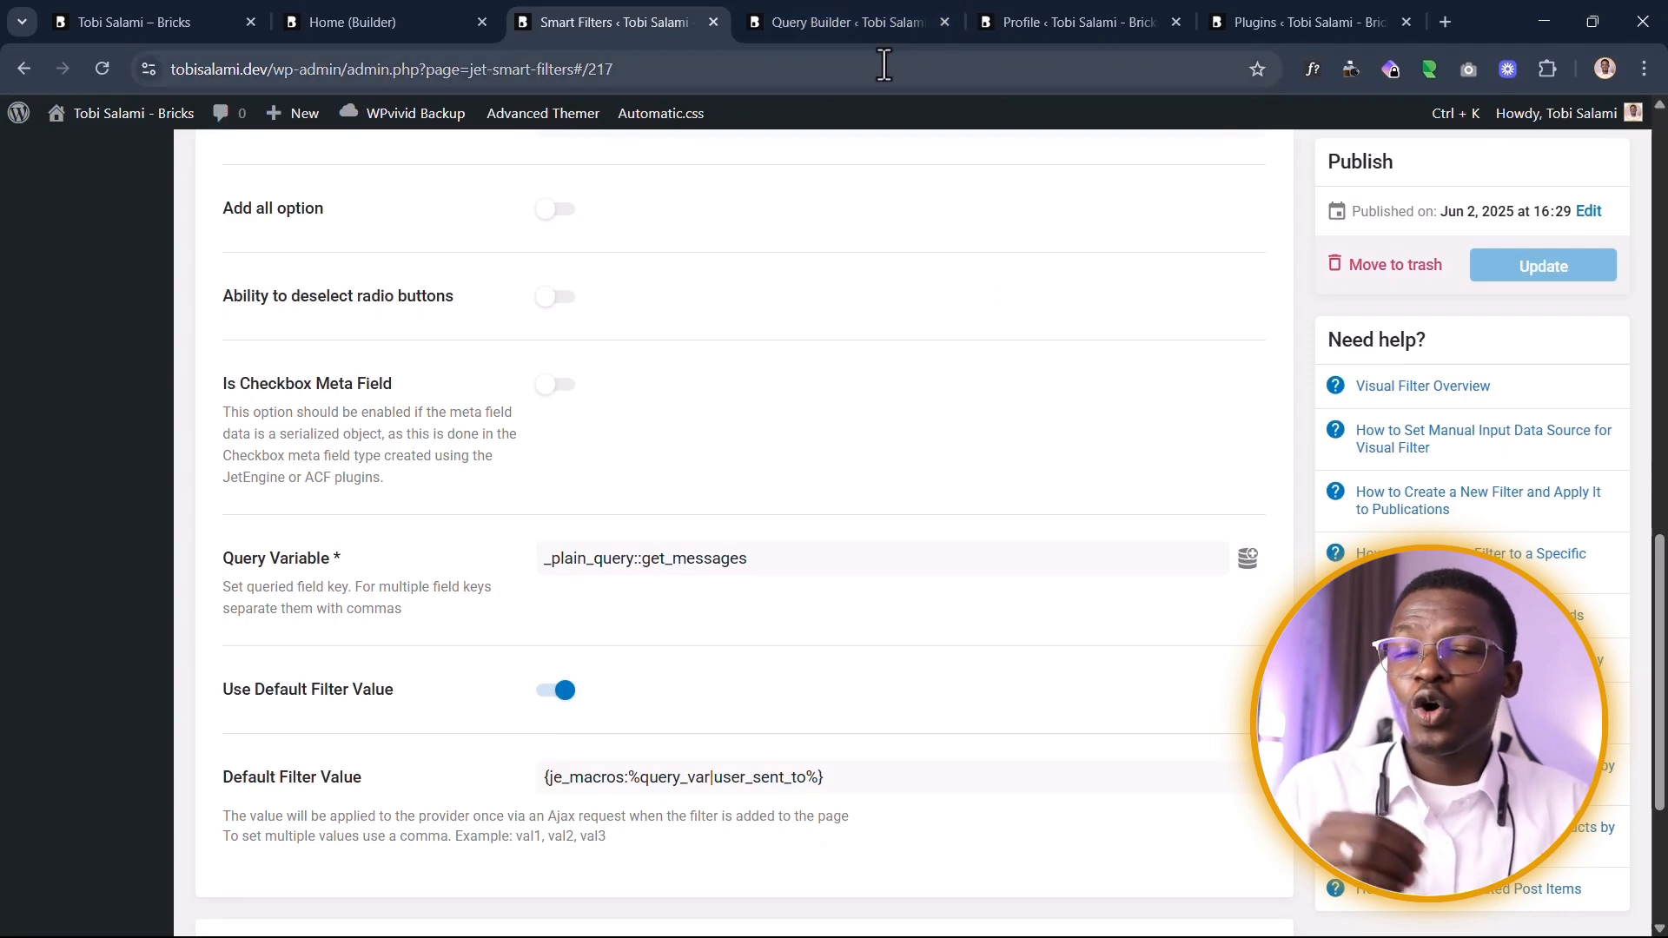
Step: Return to the home page builder, dismiss the command search, and select the Listing Grid in the chat area
{"action": "left_click", "coordinate": [1077, 22]}
{"action": "left_click", "coordinate": [262, 13]}
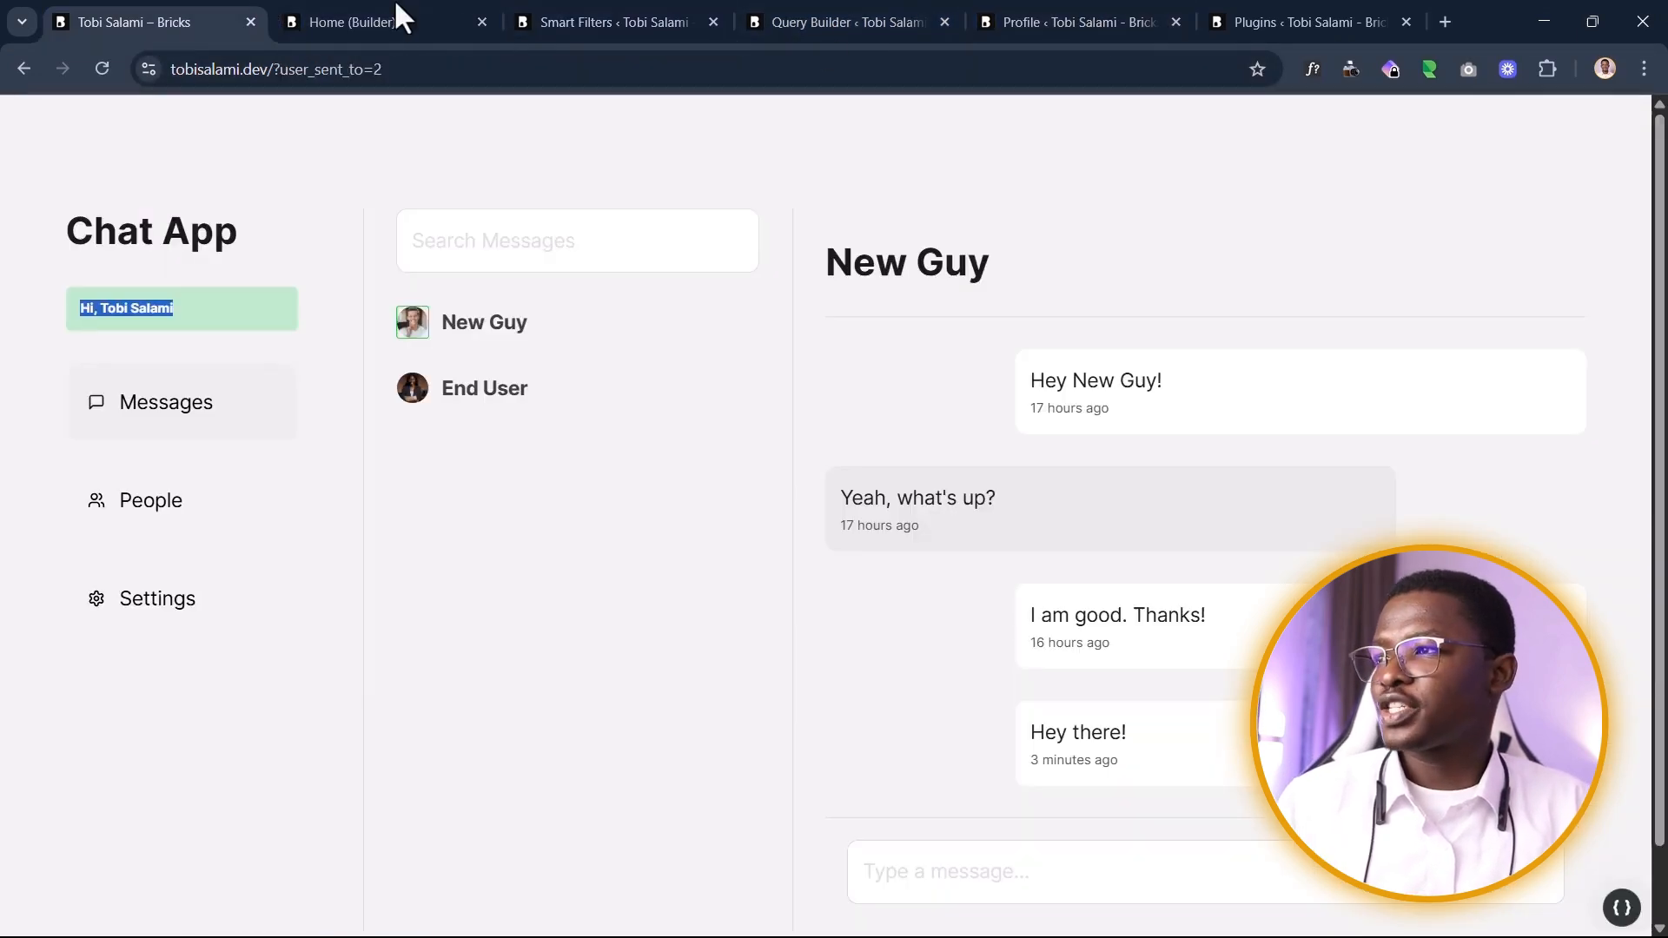
{"action": "left_click", "coordinate": [409, 18]}
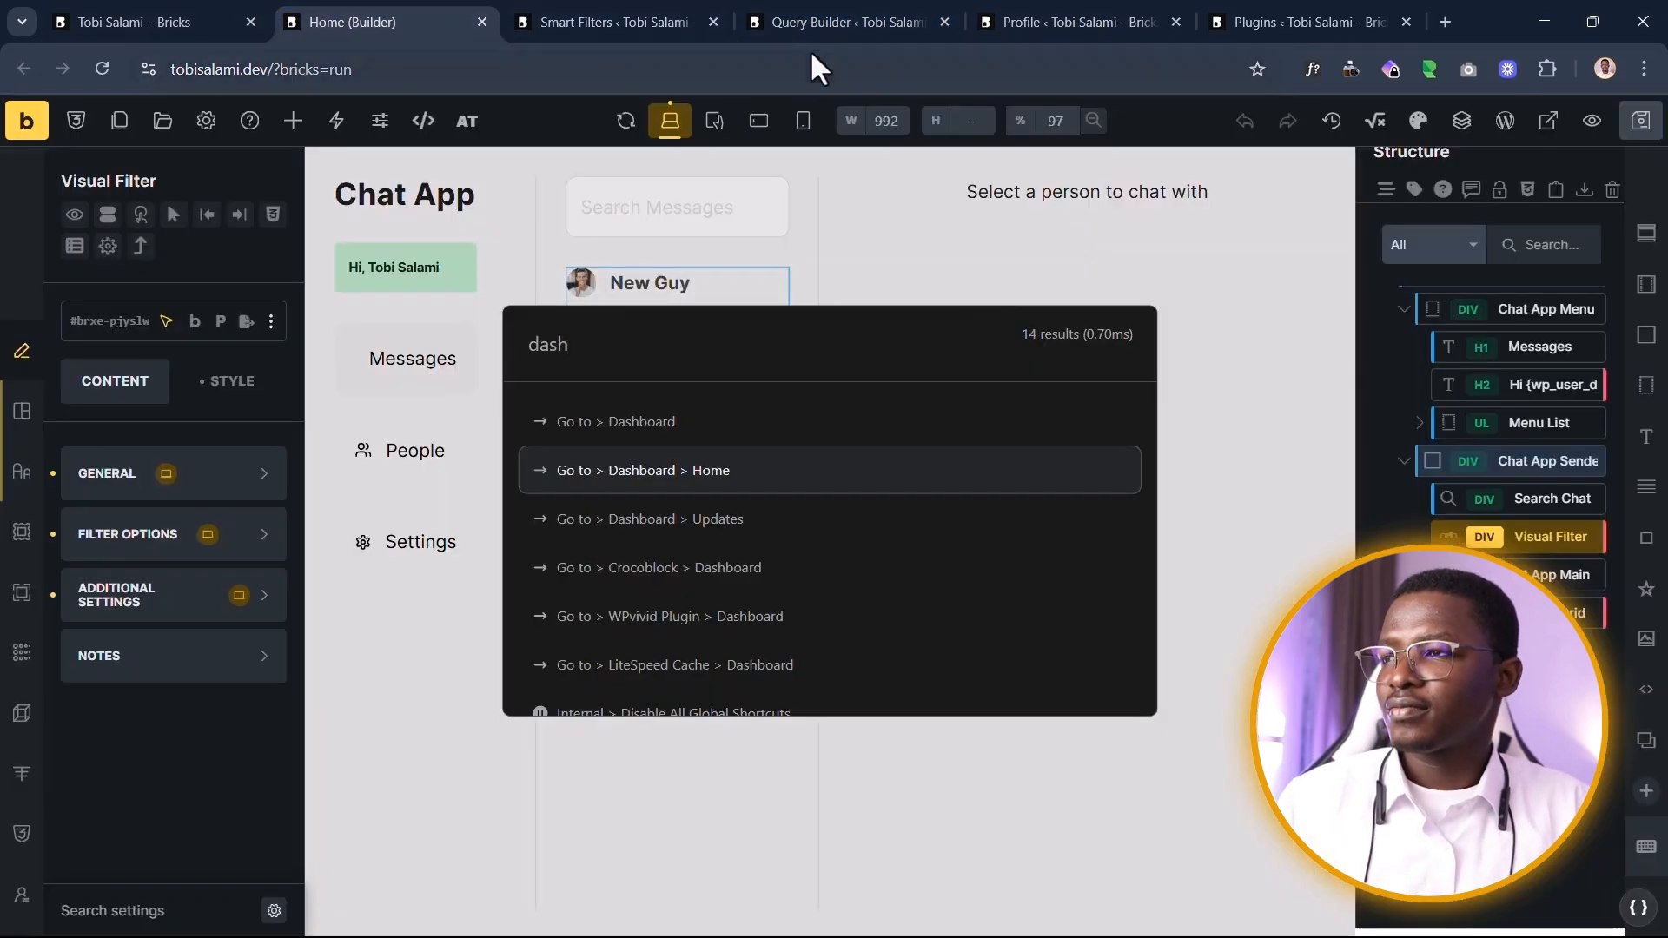
{"action": "left_click", "coordinate": [1140, 251]}
{"action": "left_click", "coordinate": [1088, 170]}
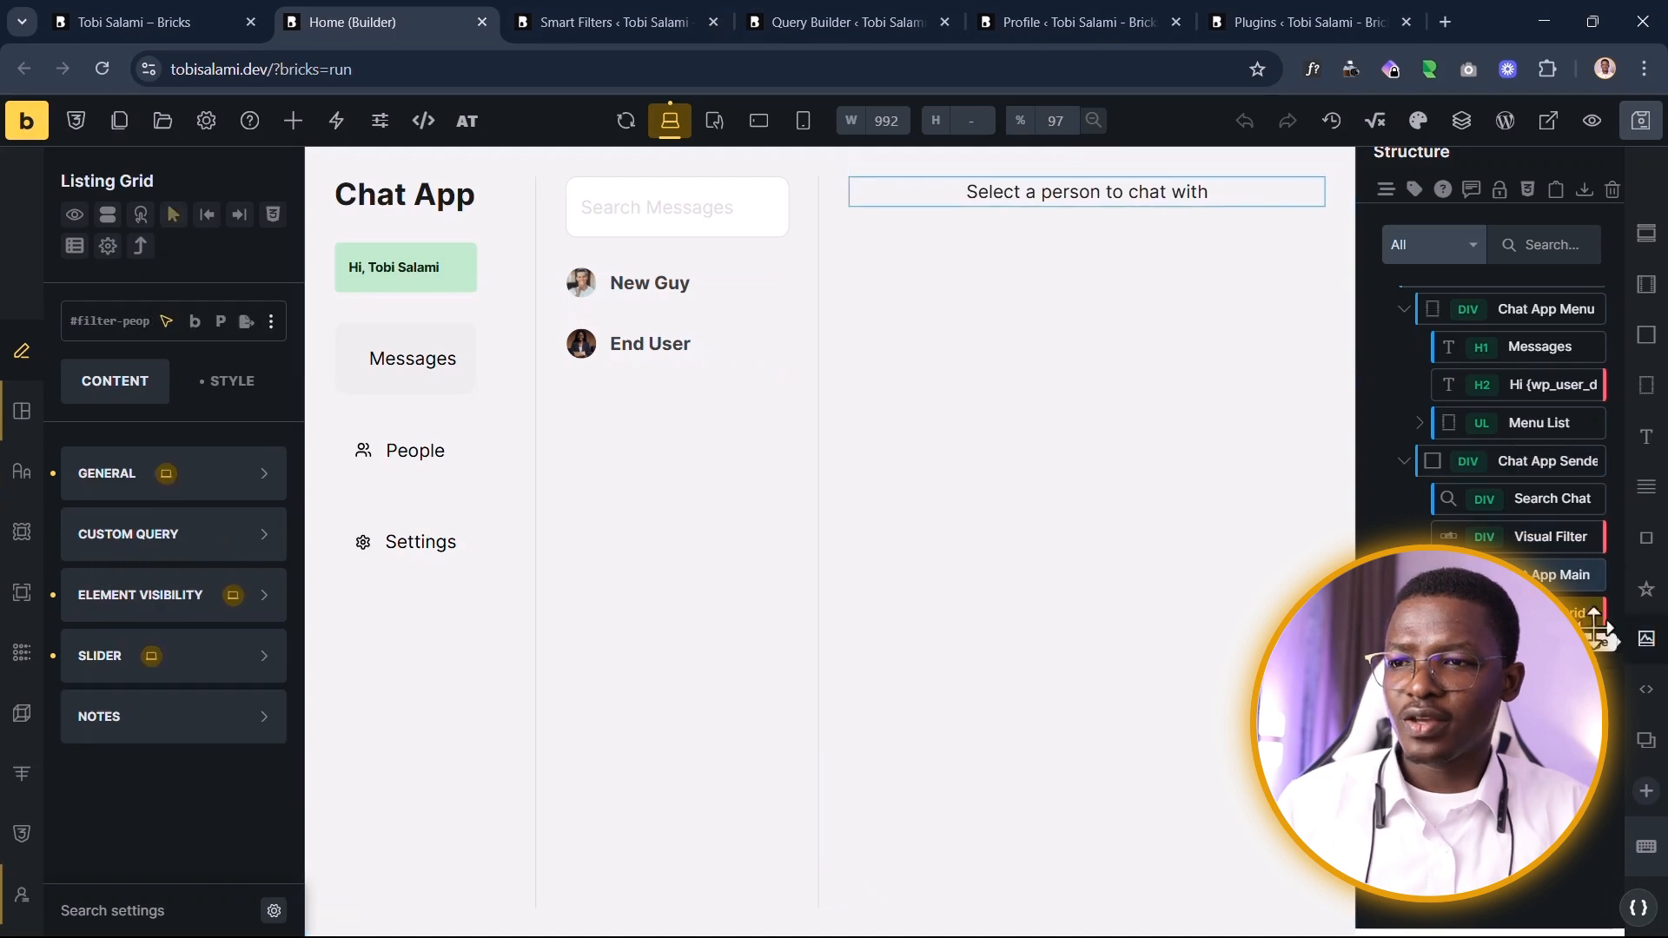
Step: Enable a custom query on the Listing Grid, choose Get Current Chatting User as its source, and save the page
{"action": "left_click", "coordinate": [222, 537]}
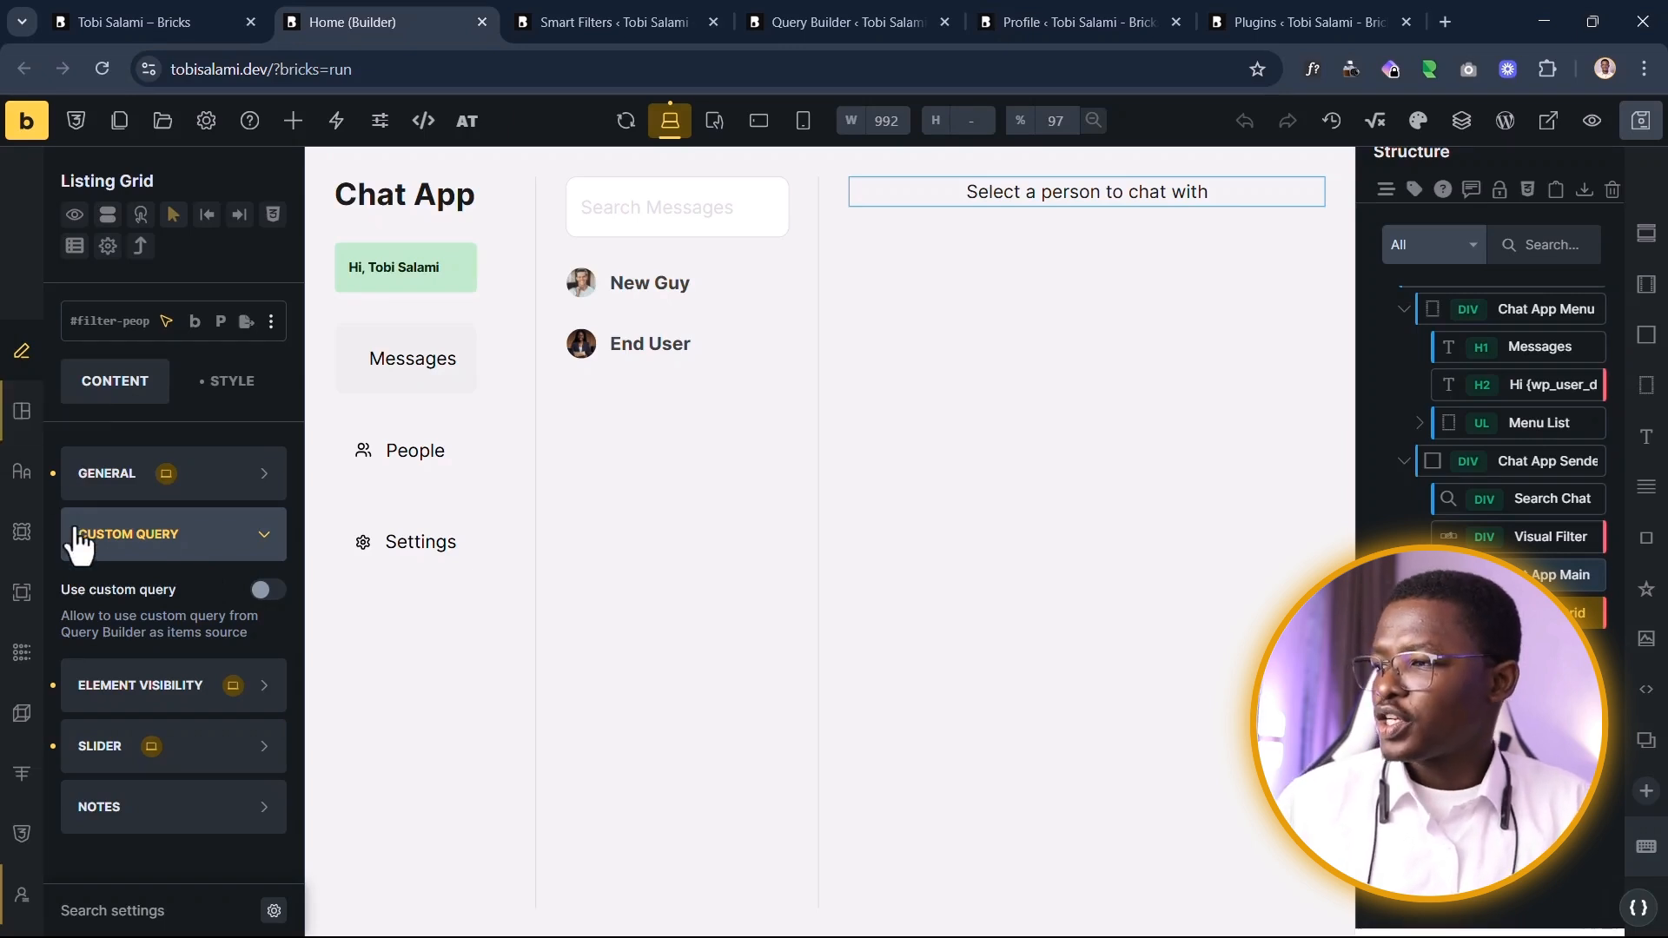
{"action": "left_click", "coordinate": [265, 589]}
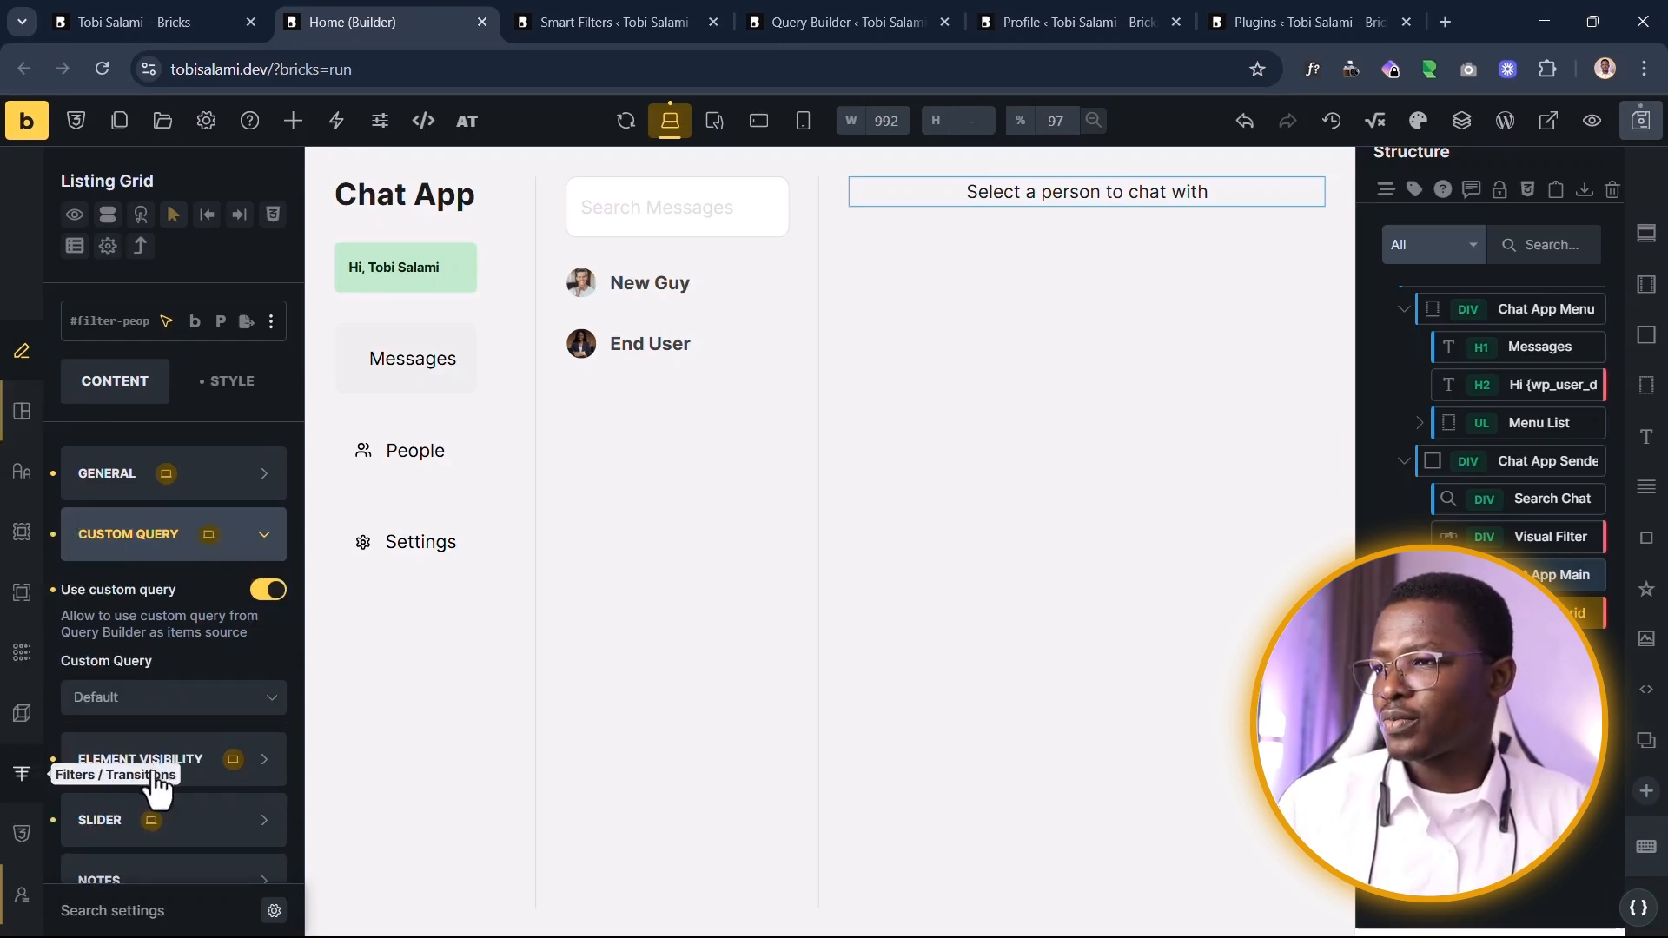
{"action": "left_click", "coordinate": [167, 711]}
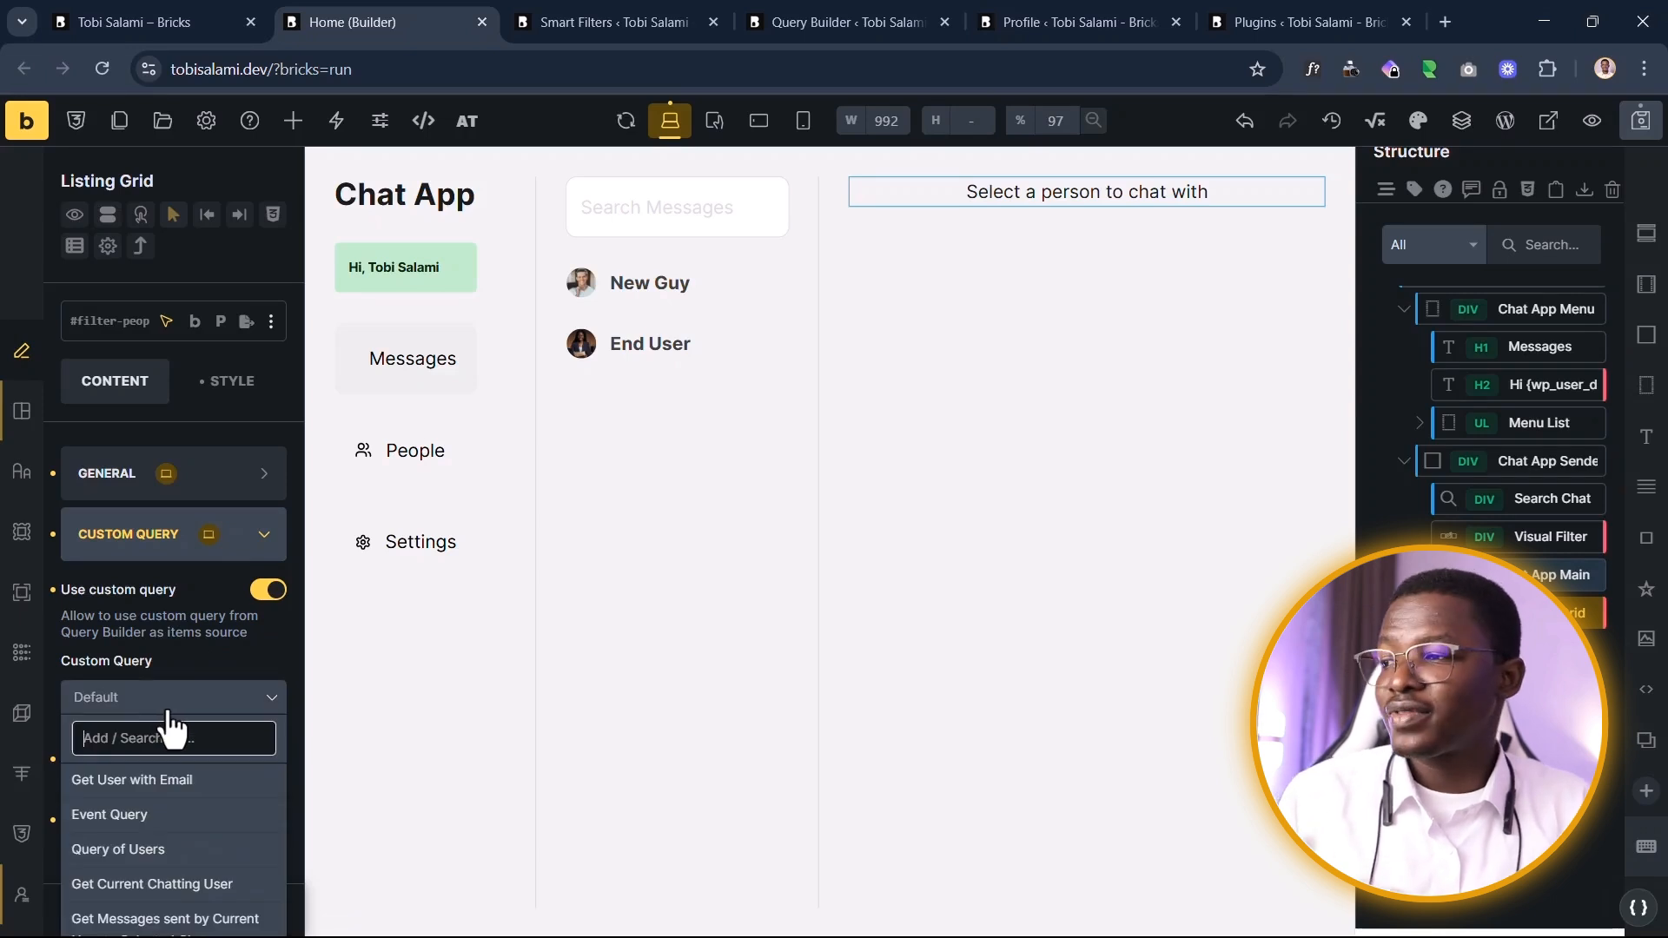
{"action": "scroll", "coordinate": [226, 617], "scroll_direction": "down", "scroll_amount": 2}
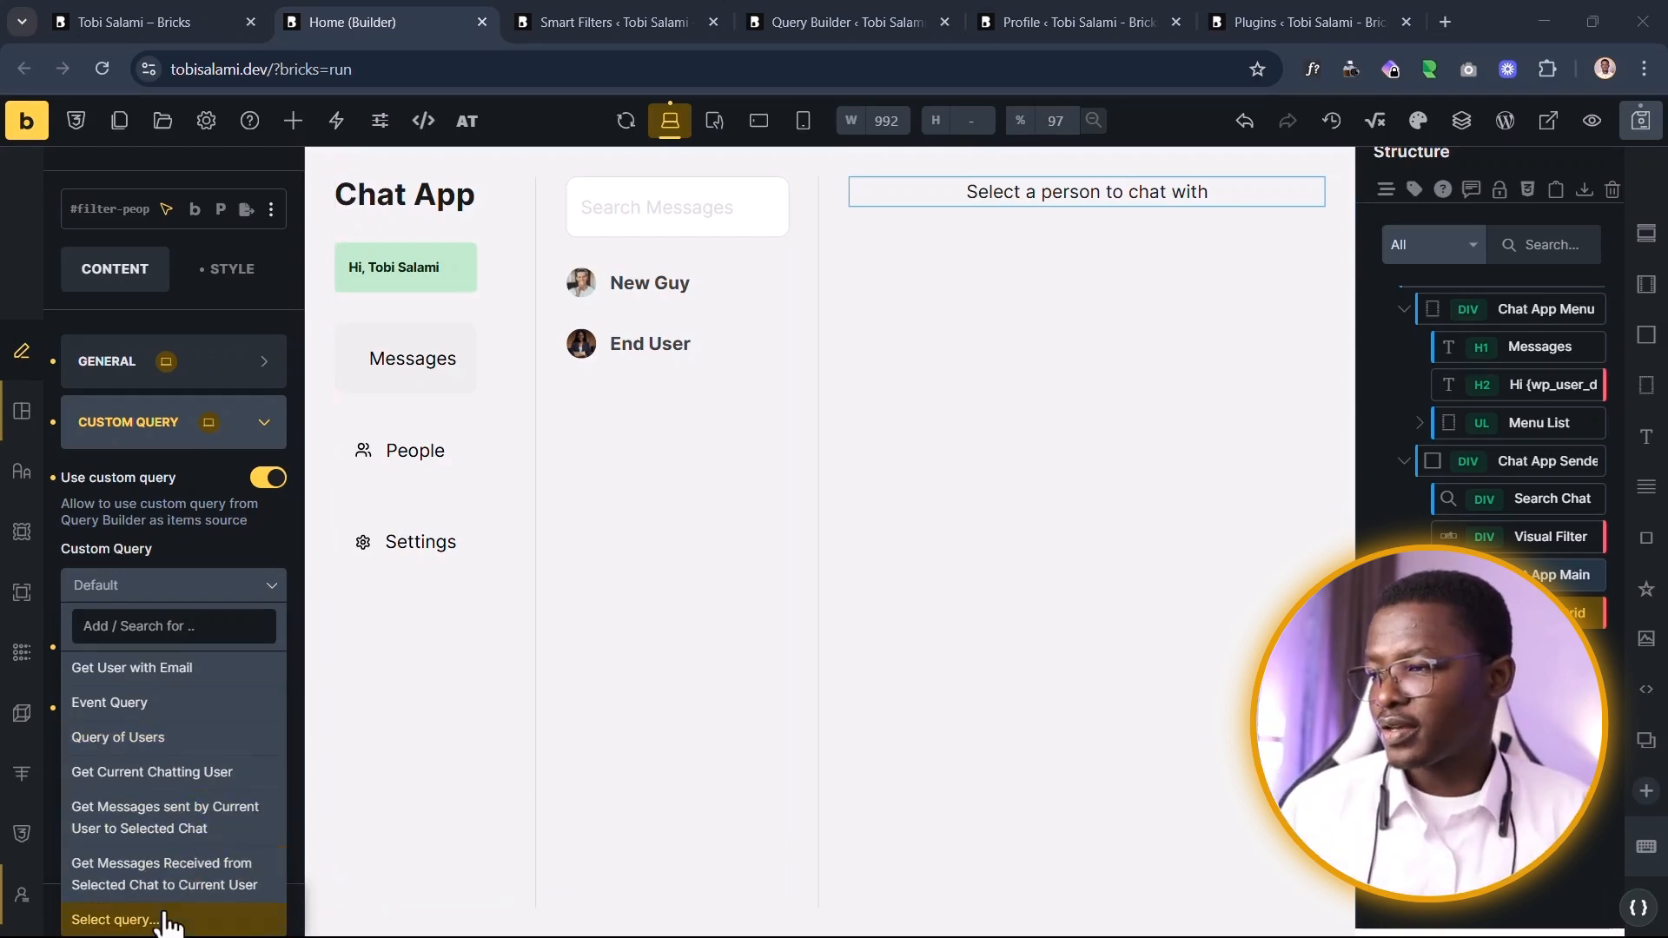
{"action": "left_click", "coordinate": [90, 786]}
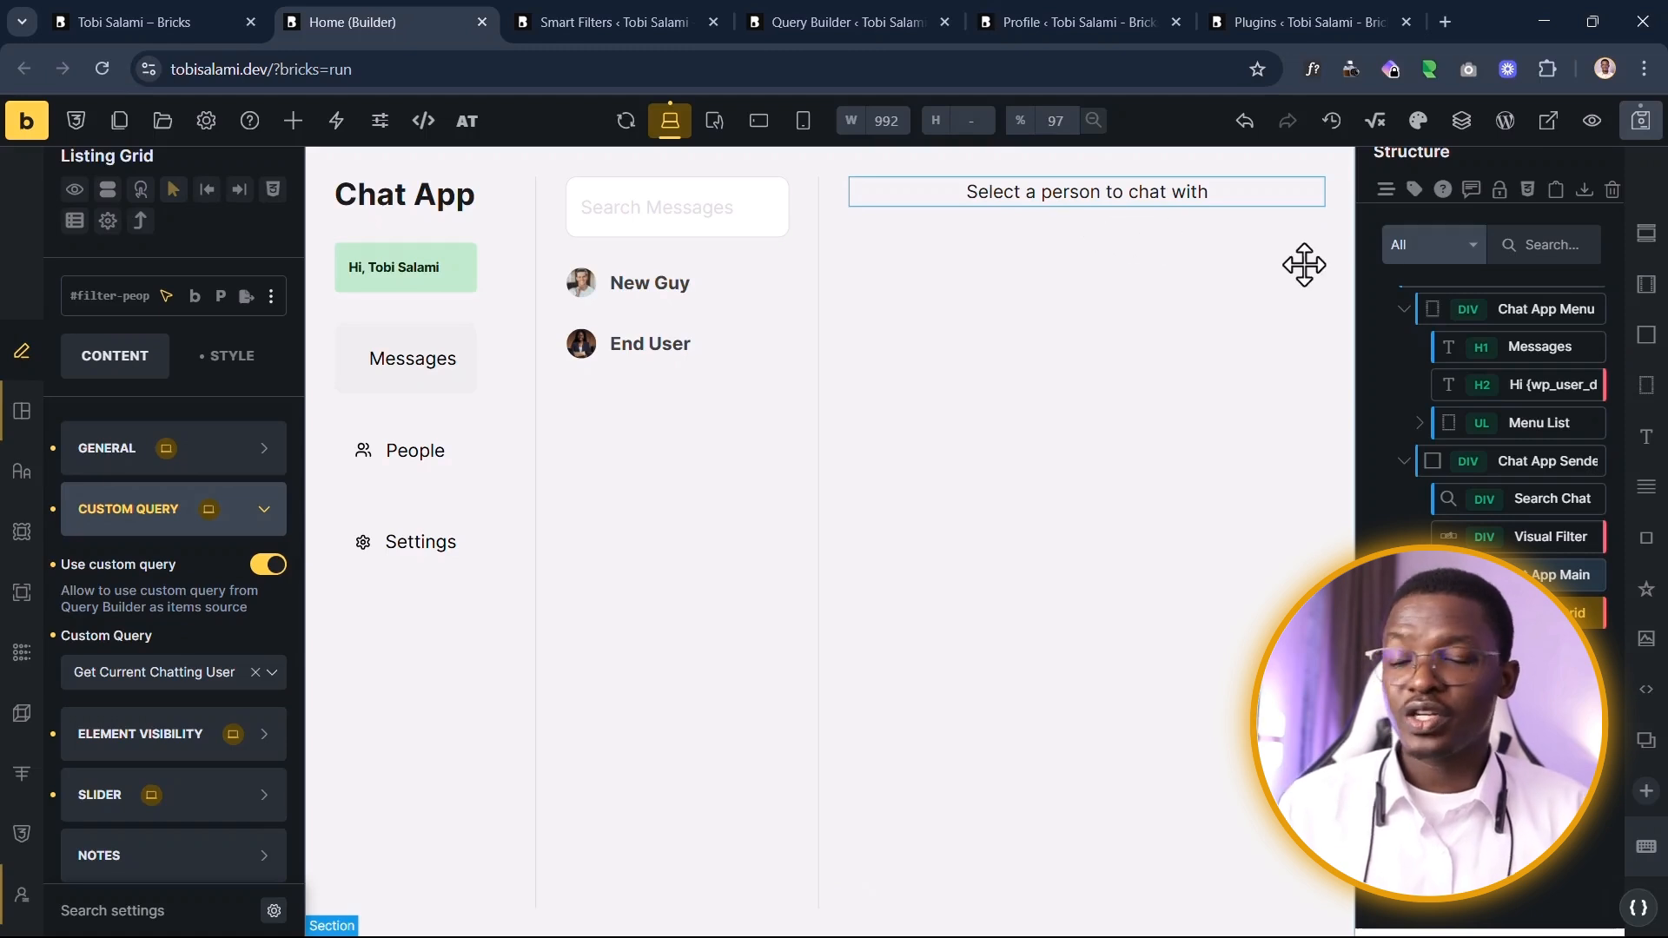
{"action": "left_click", "coordinate": [1644, 137]}
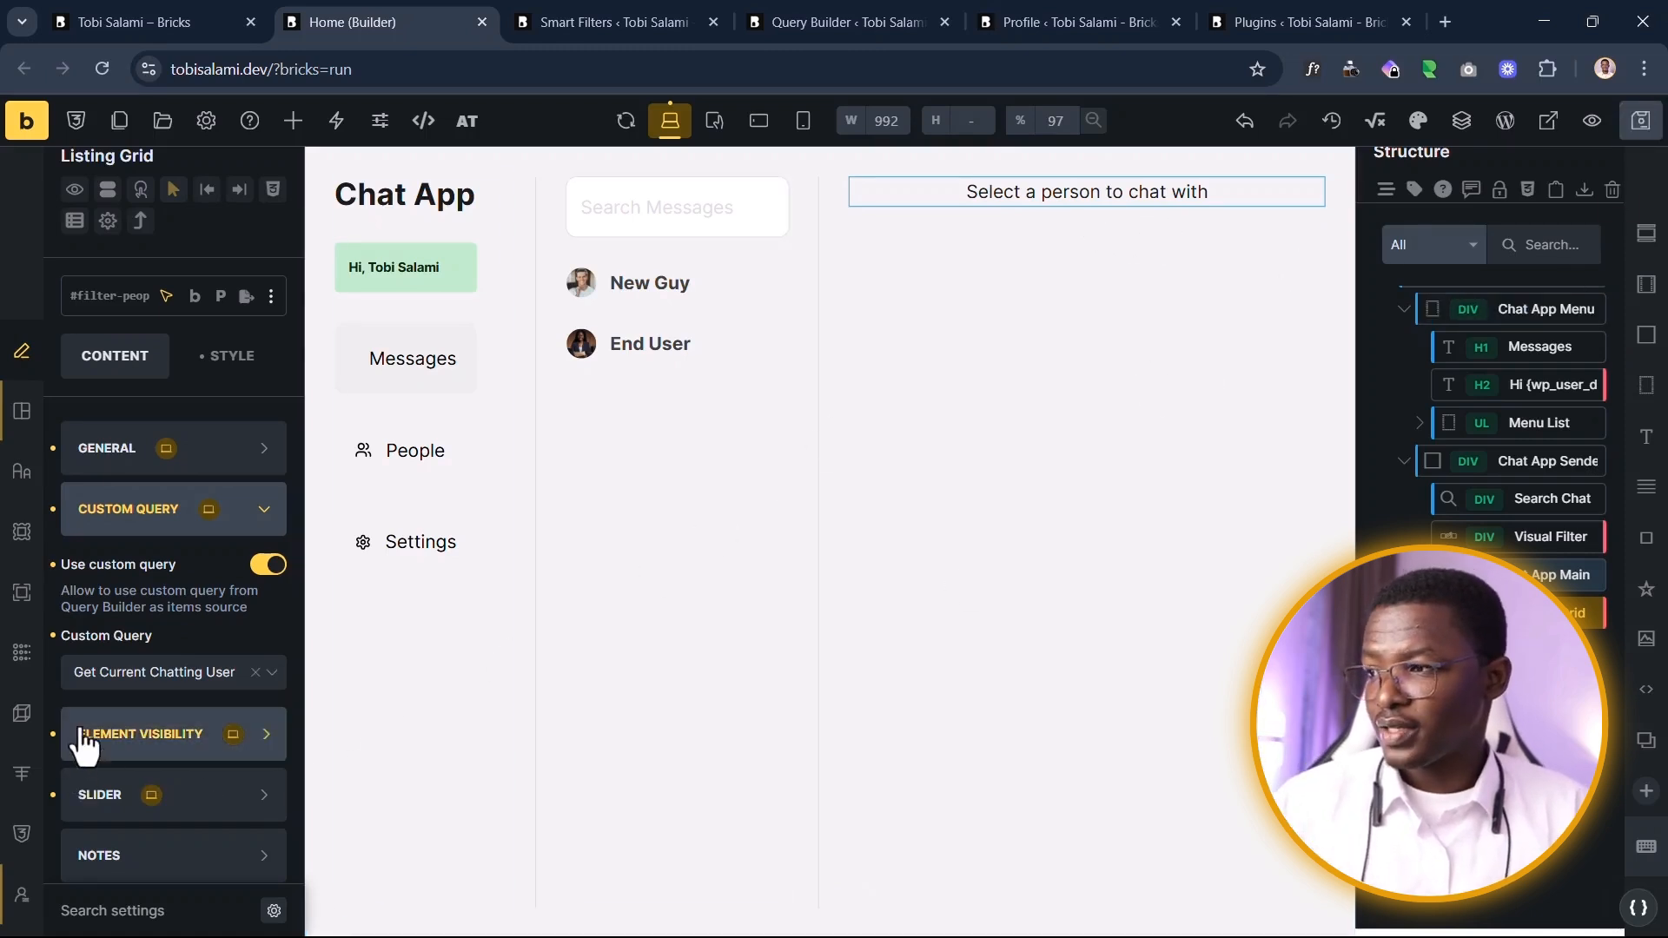
Step: Close the Smart Filters, Profile and Plugins pages and open the JetEngine Query Builder's list of queries
{"action": "left_click", "coordinate": [694, 33]}
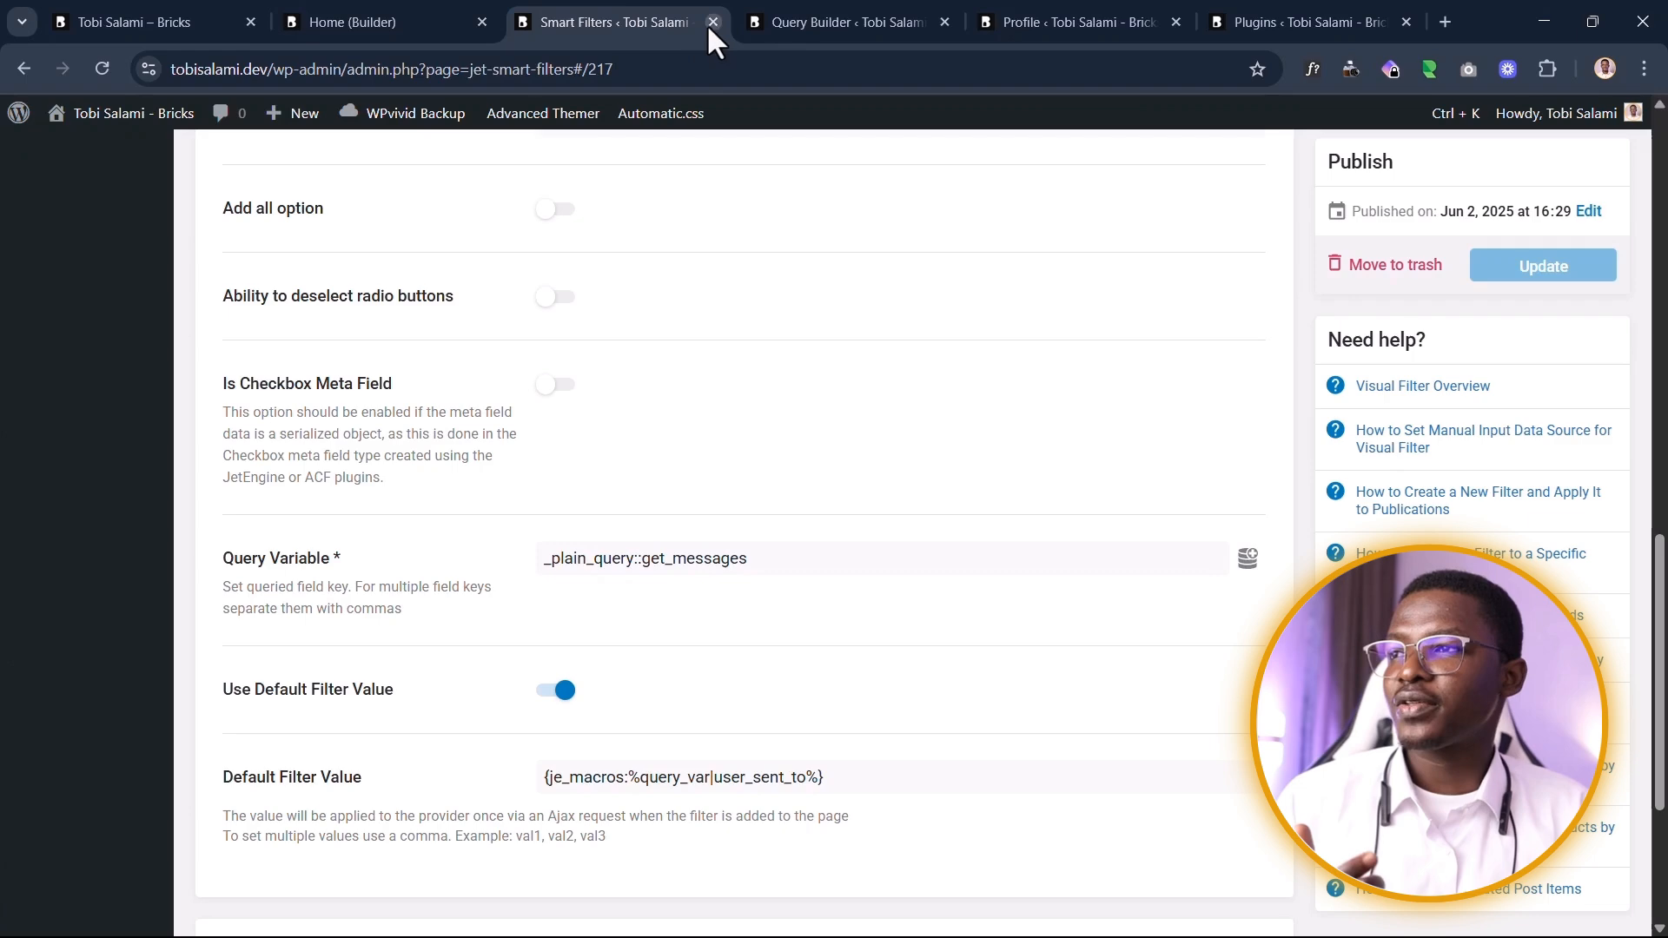
{"action": "left_click", "coordinate": [713, 21]}
{"action": "scroll", "coordinate": [598, 386], "scroll_direction": "up", "scroll_amount": 4}
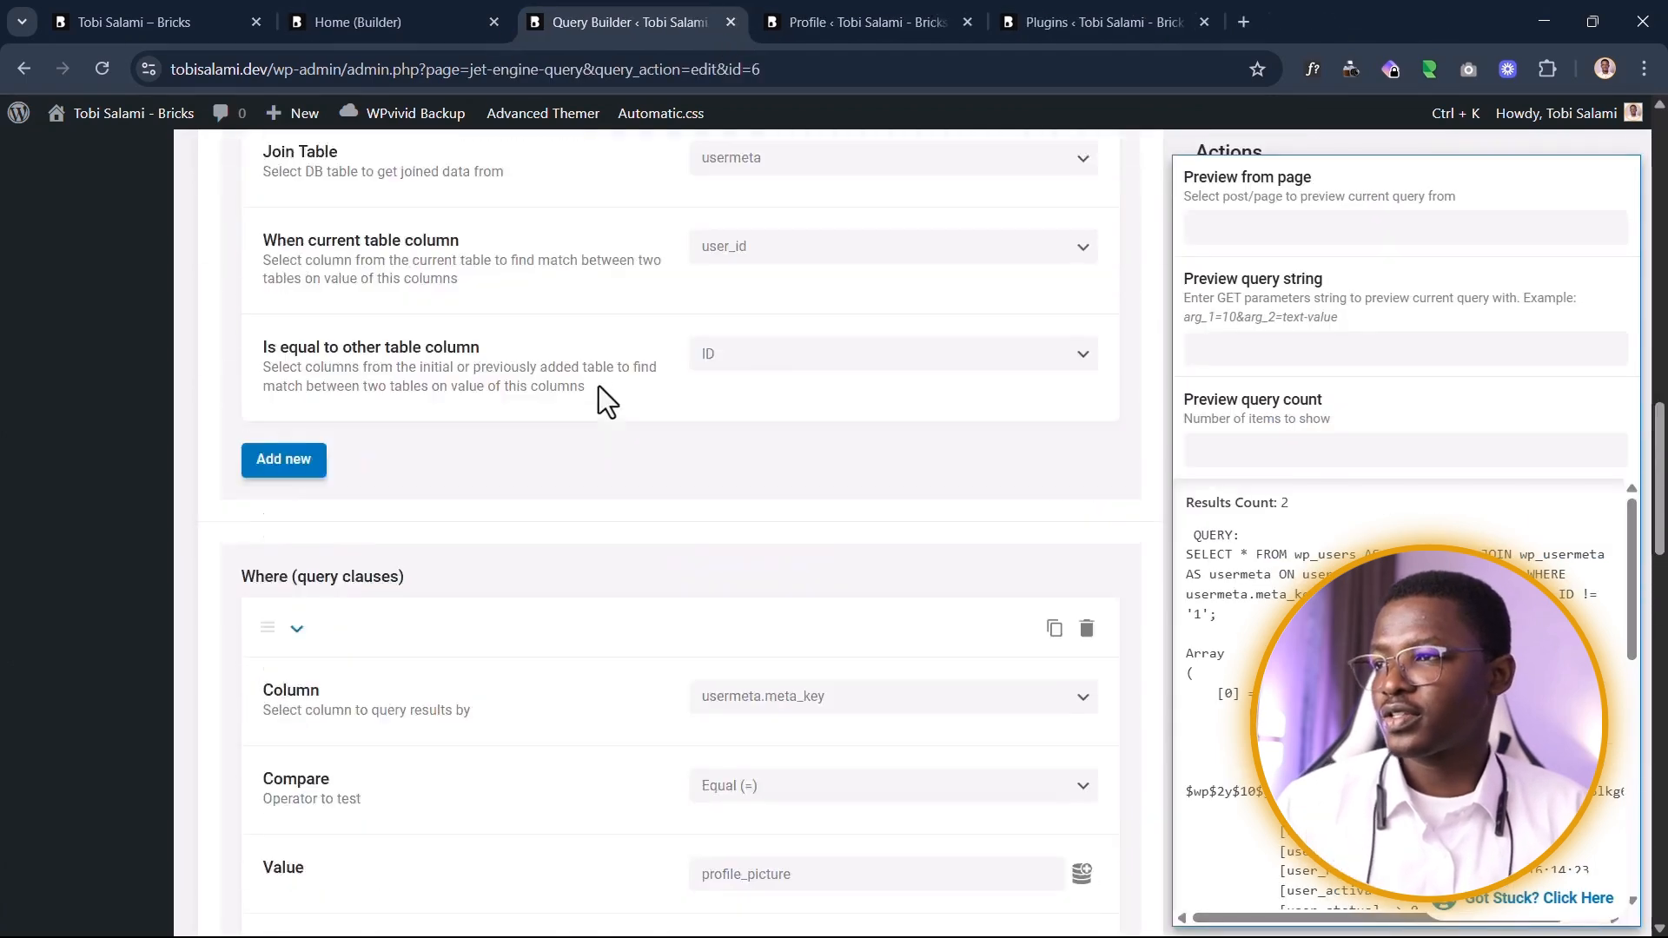
{"action": "scroll", "coordinate": [598, 385], "scroll_direction": "up", "scroll_amount": 10}
{"action": "left_click", "coordinate": [40, 637]}
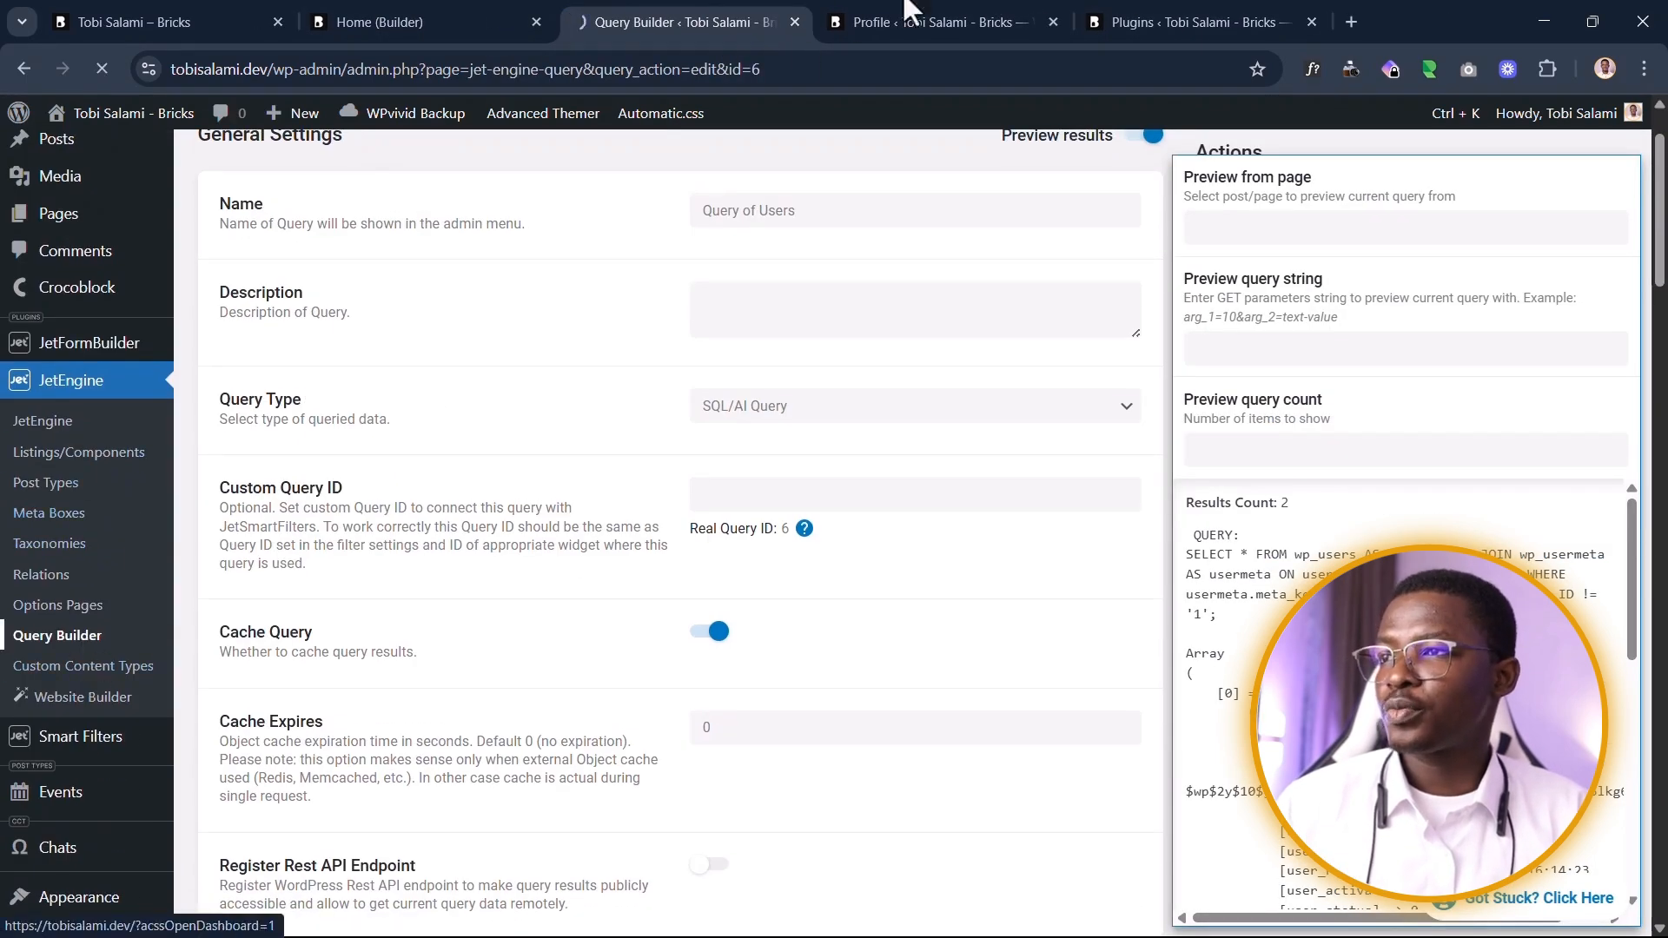
{"action": "left_click", "coordinate": [908, 19]}
{"action": "left_click", "coordinate": [1053, 22]}
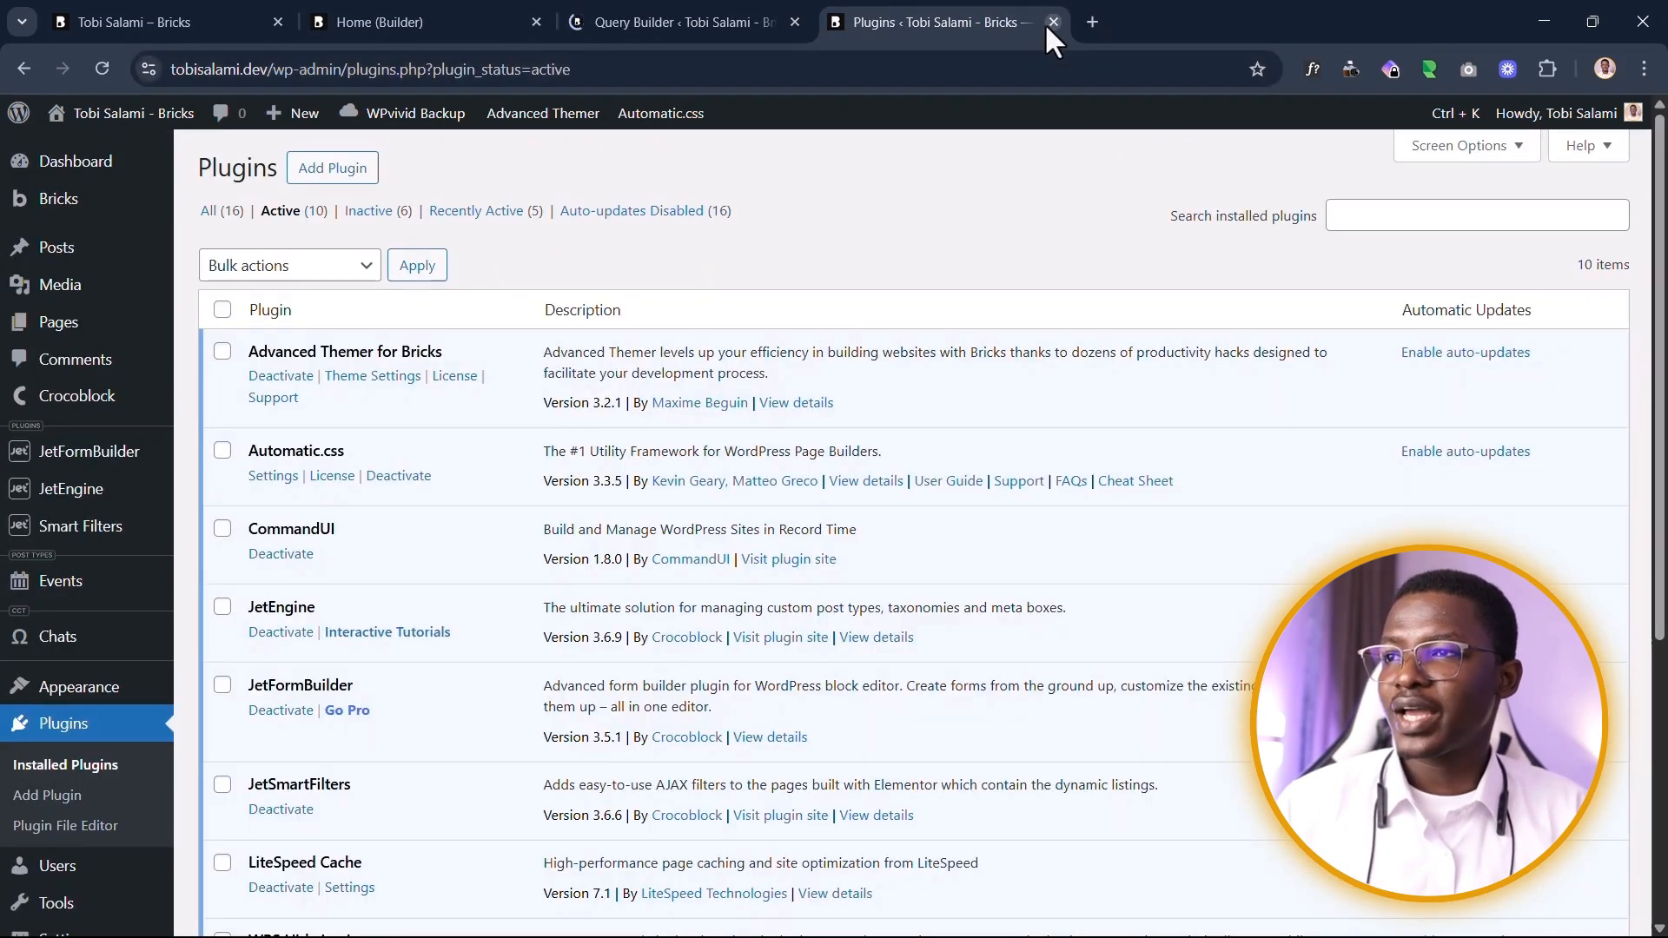
{"action": "left_click", "coordinate": [1053, 22]}
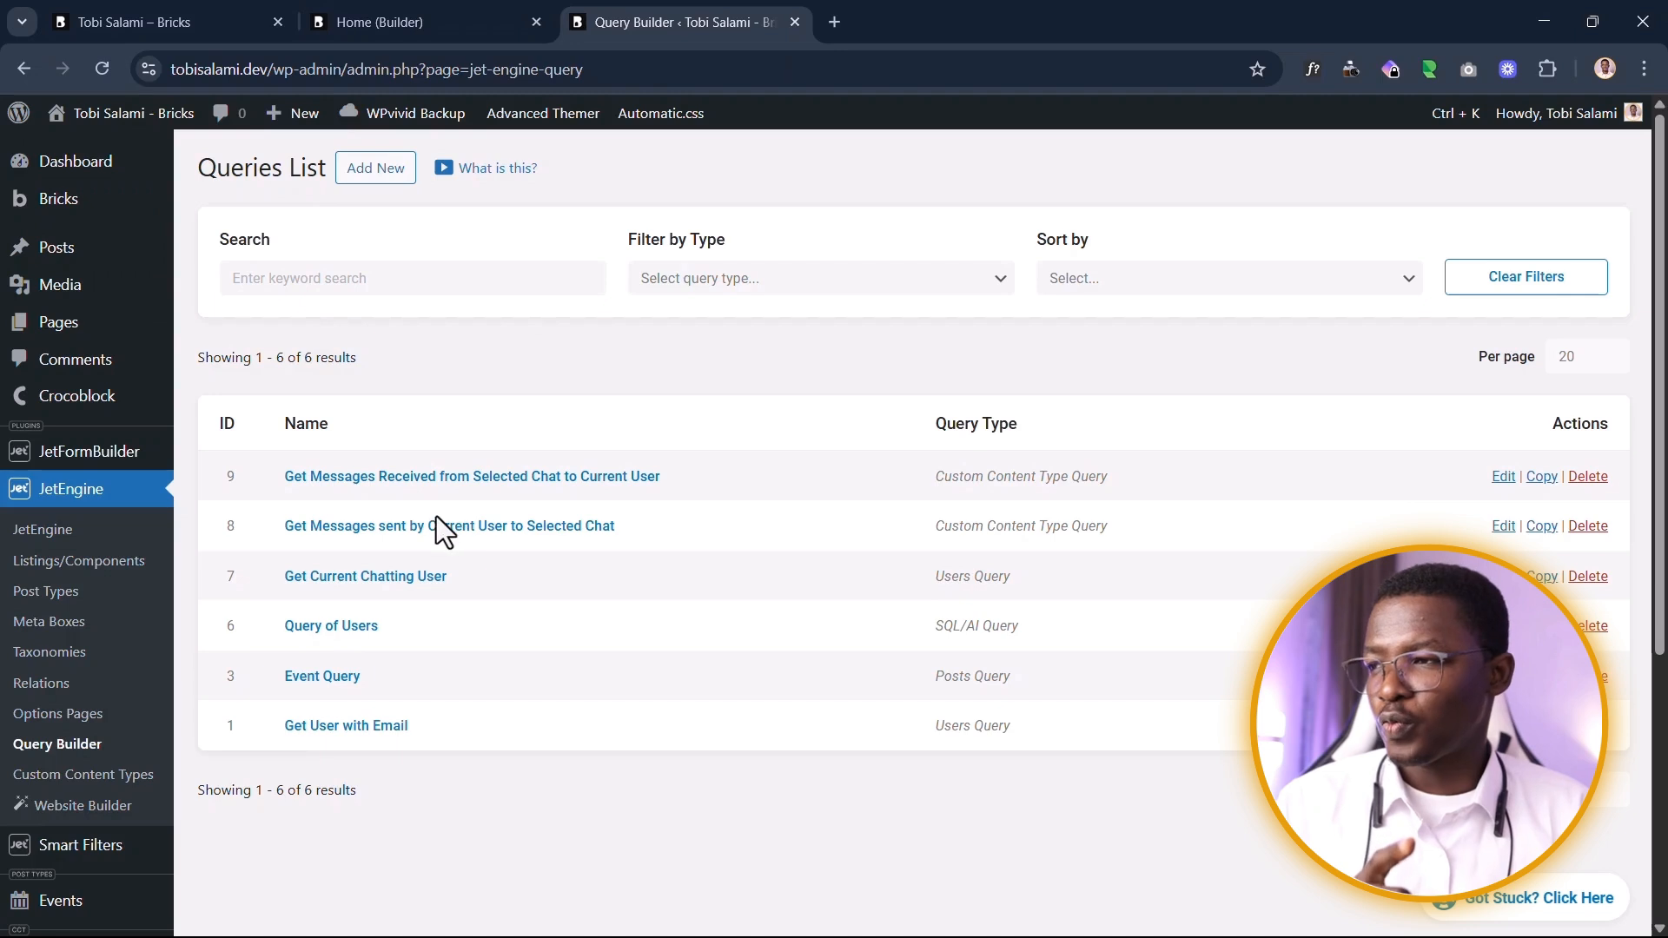
Step: Open the Get Current Chatting User query and examine its General Settings, keeping Users Query as the query type
{"action": "left_click", "coordinate": [326, 578]}
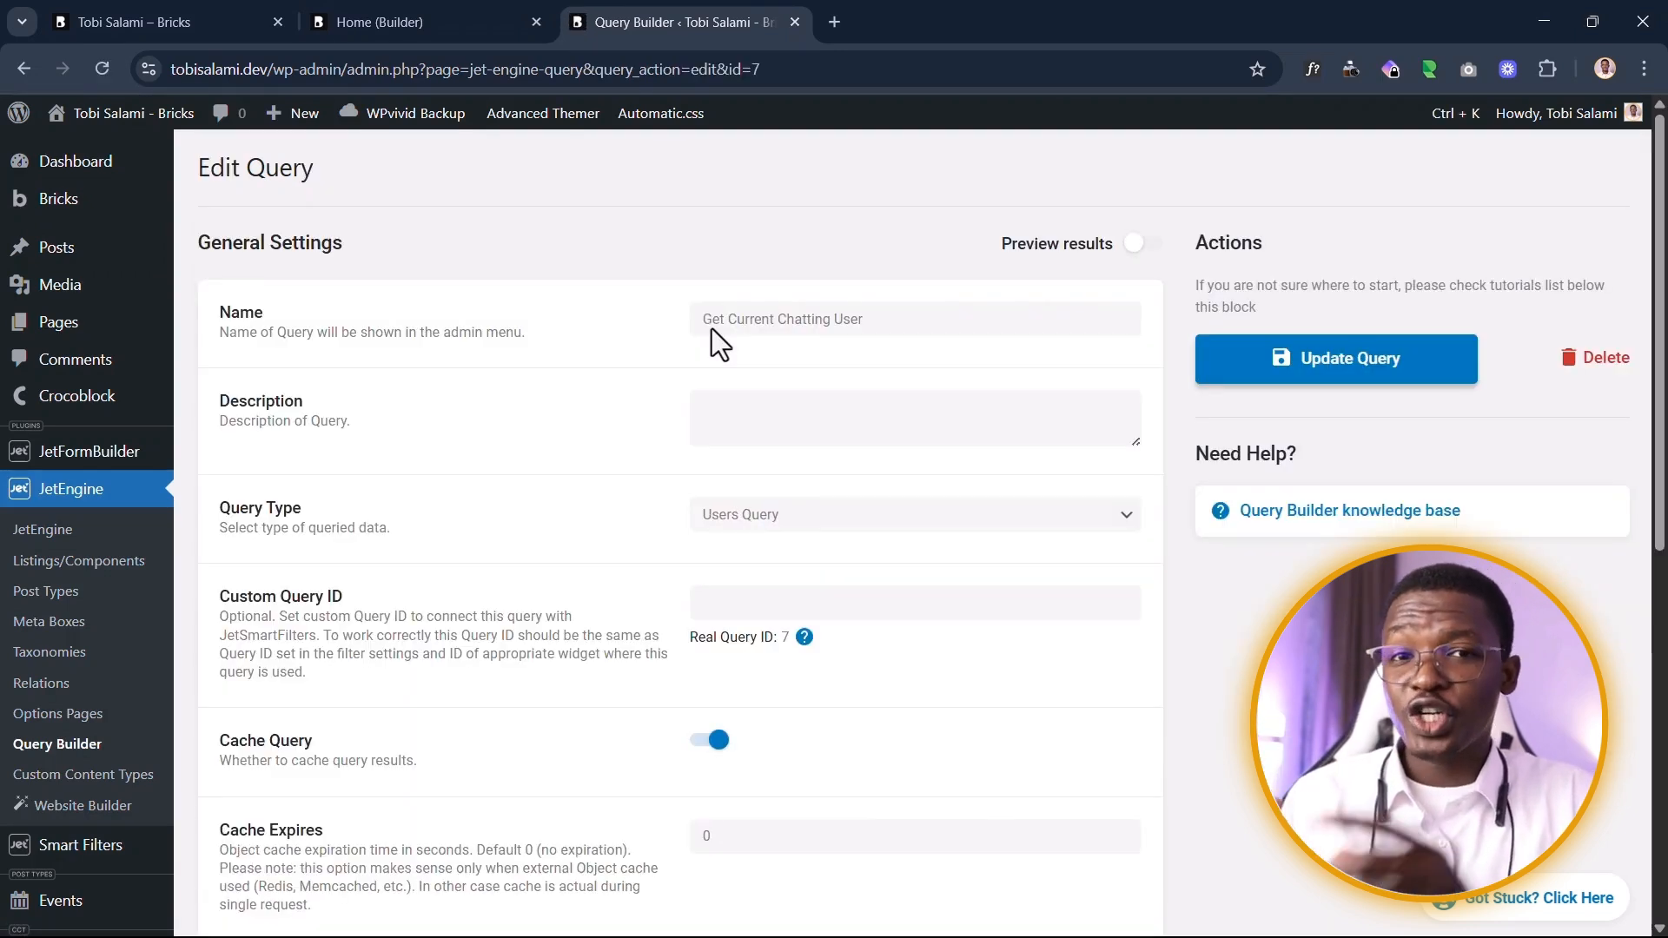
{"action": "scroll", "coordinate": [455, 452], "scroll_direction": "down", "scroll_amount": 4}
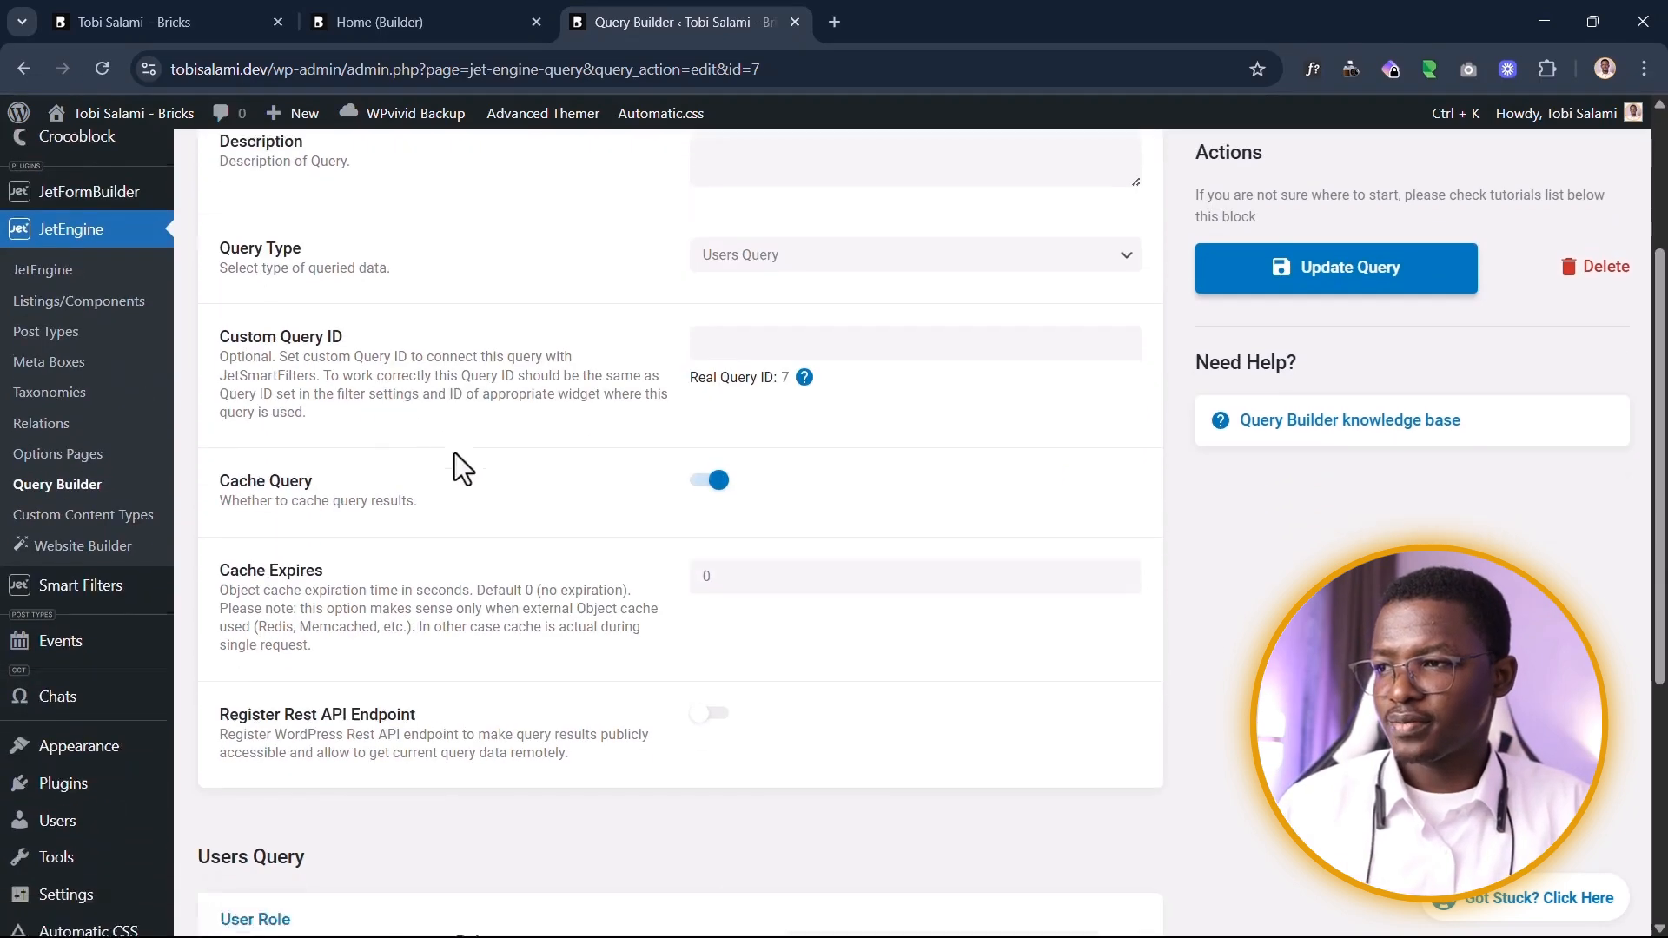
{"action": "scroll", "coordinate": [613, 620], "scroll_direction": "down", "scroll_amount": 4}
{"action": "scroll", "coordinate": [629, 602], "scroll_direction": "up", "scroll_amount": 6}
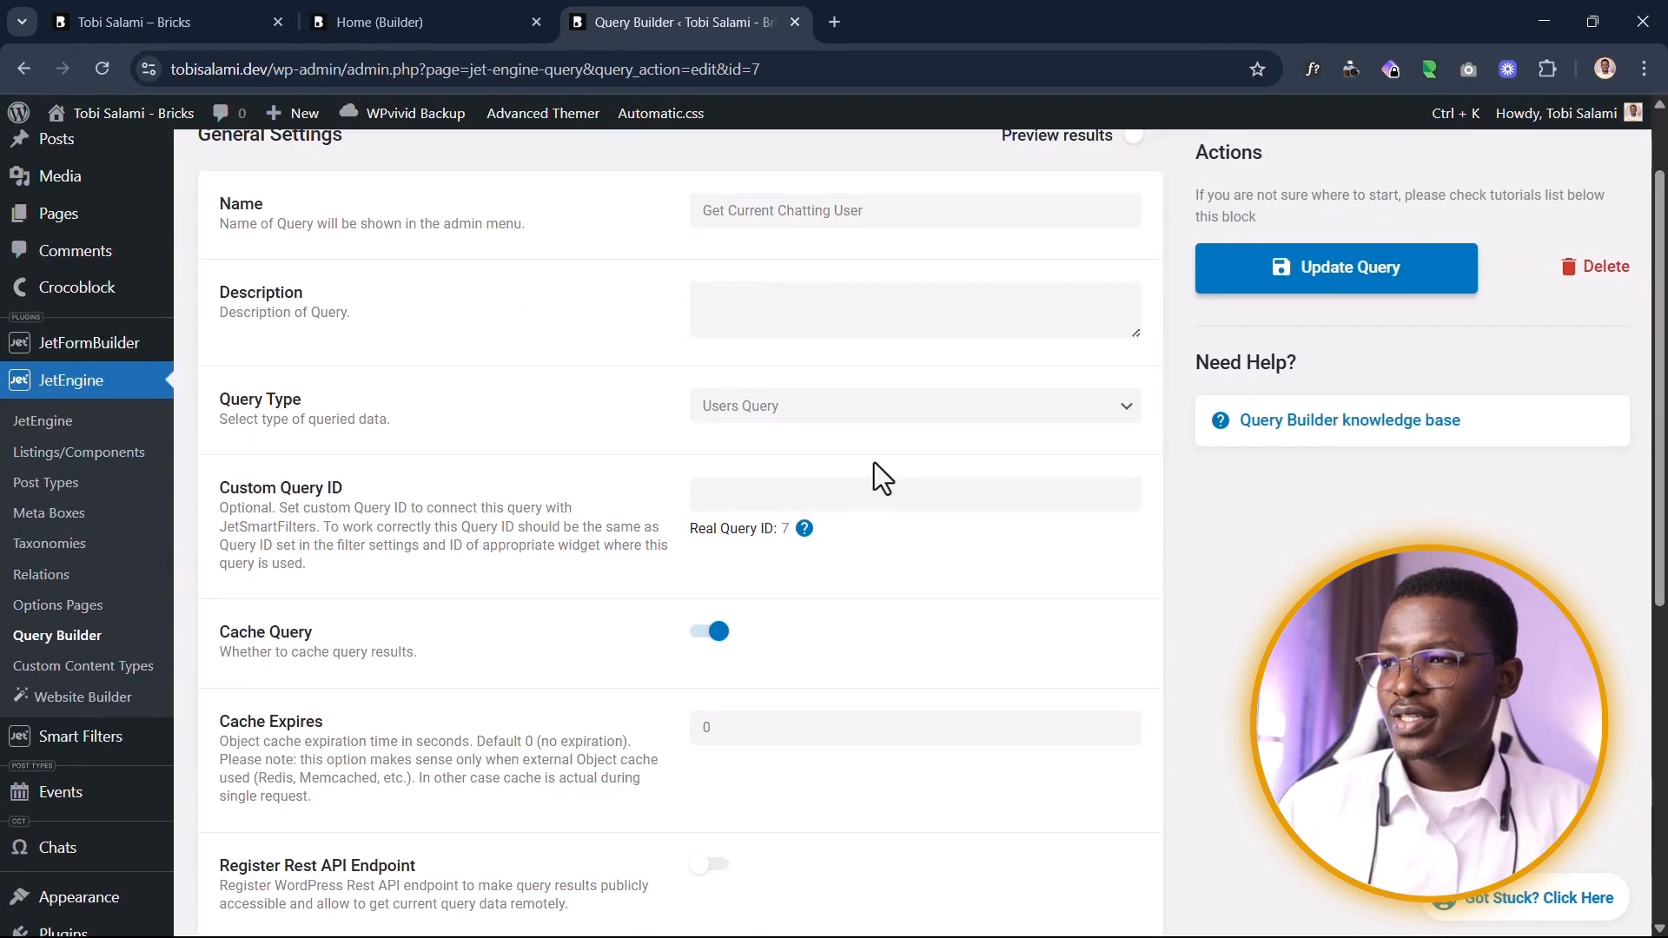
{"action": "scroll", "coordinate": [938, 417], "scroll_direction": "up", "scroll_amount": 1}
{"action": "left_click", "coordinate": [763, 522]}
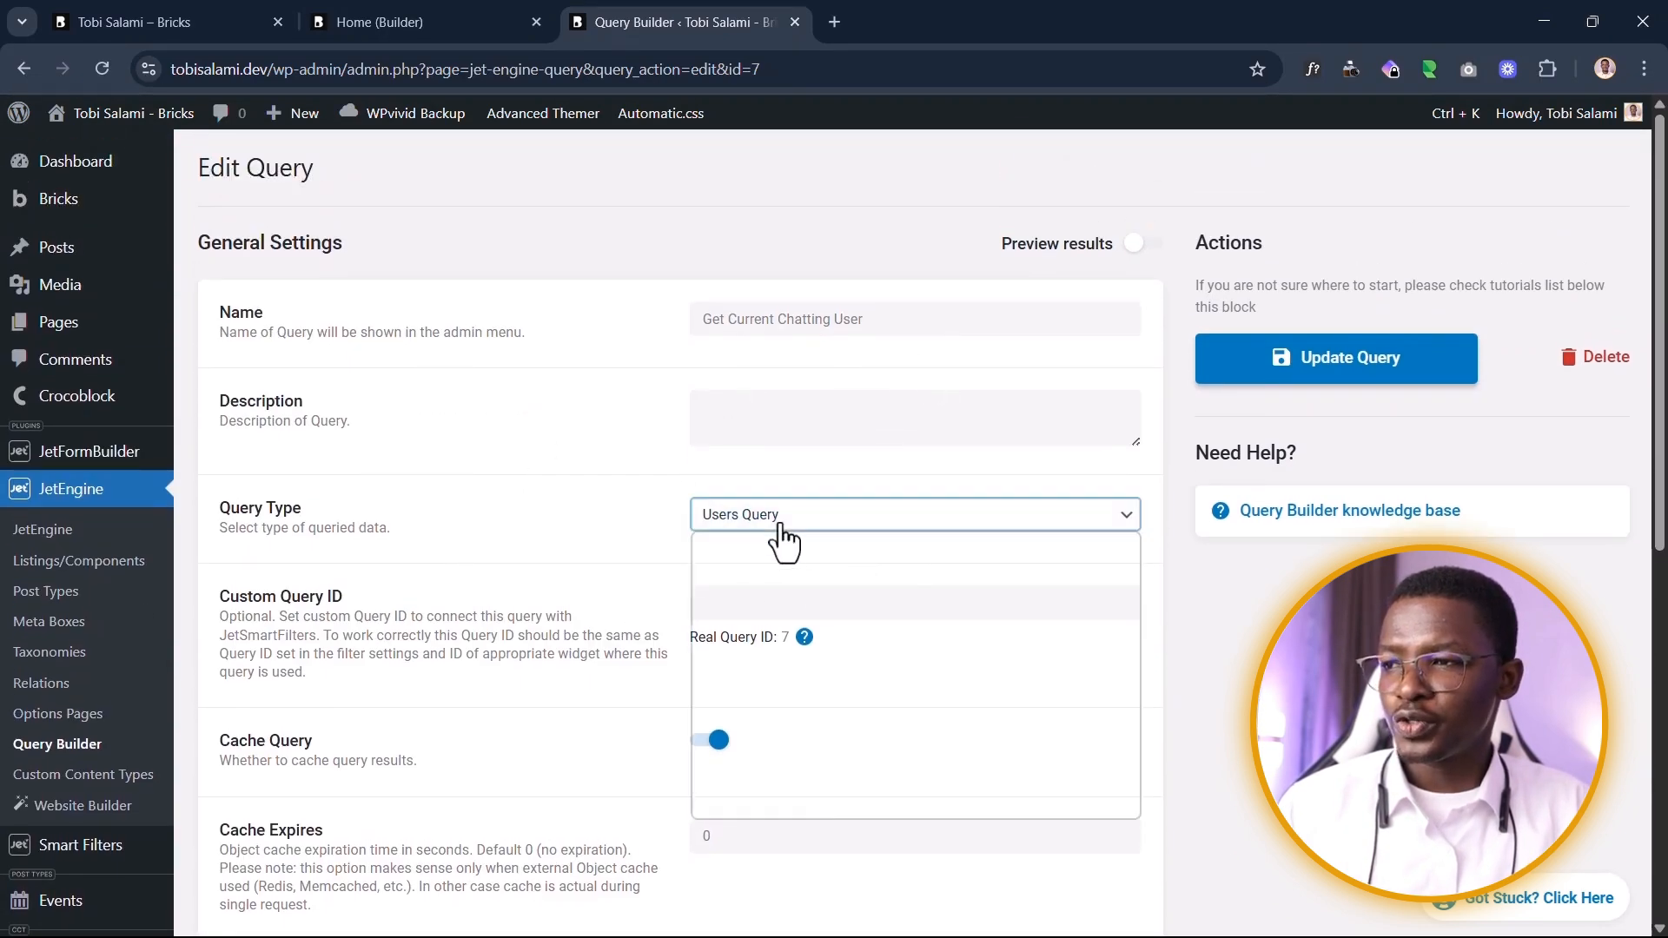
{"action": "left_click", "coordinate": [766, 525]}
{"action": "scroll", "coordinate": [554, 478], "scroll_direction": "down", "scroll_amount": 3}
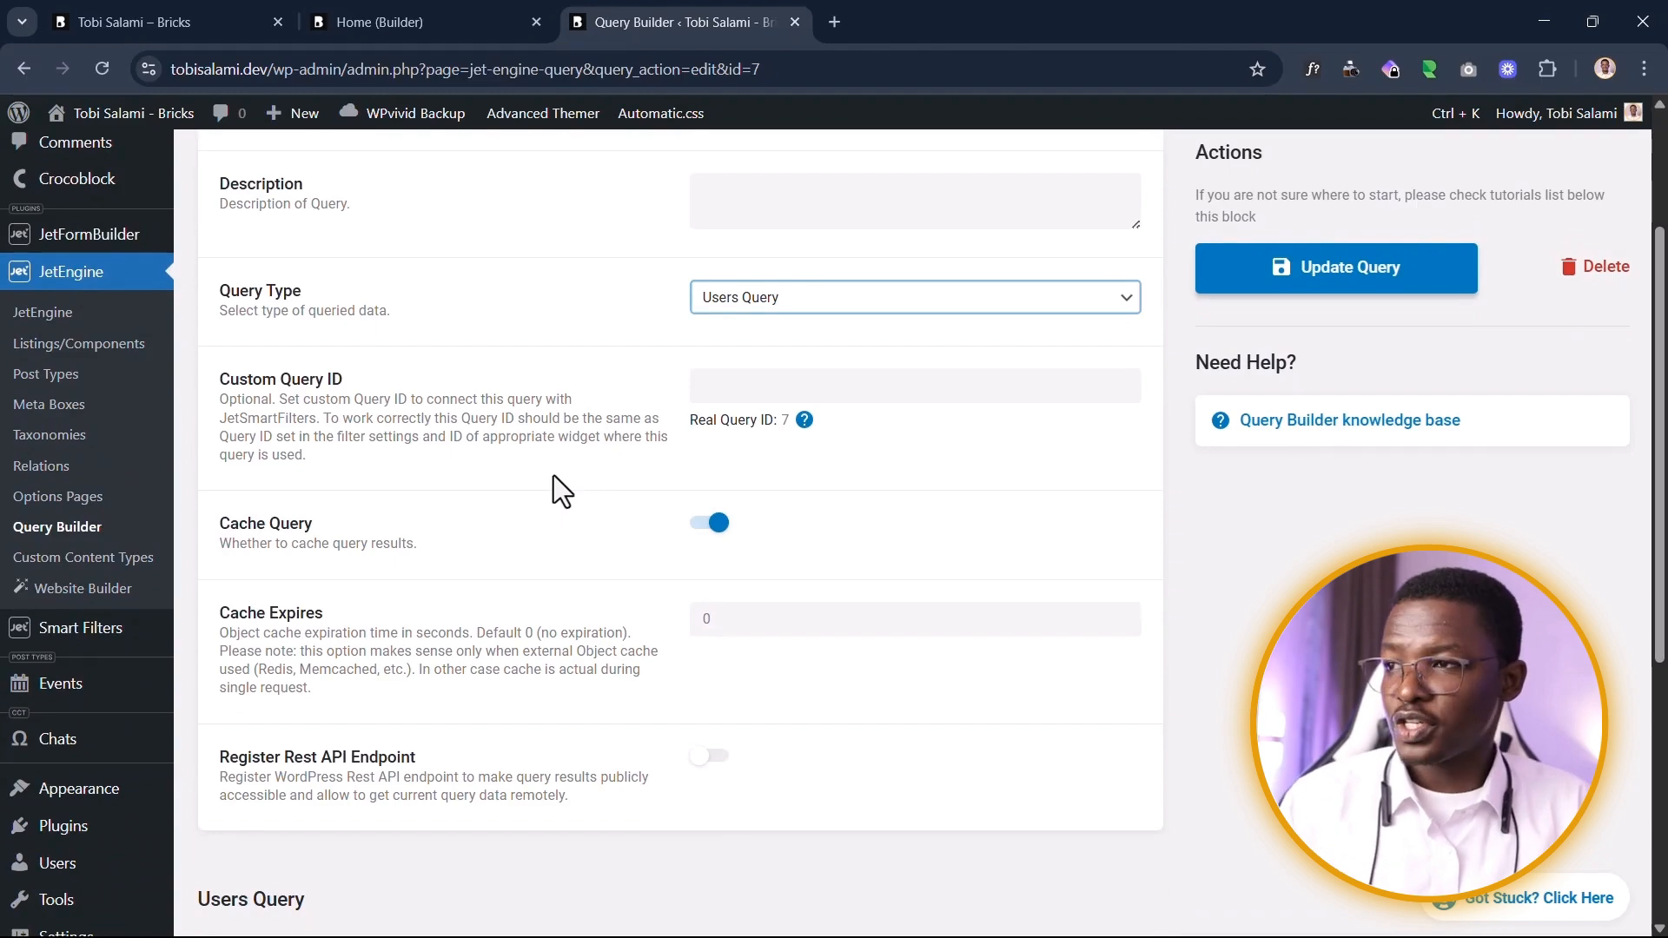
Step: Open the Include/Exclude settings of the Users Query and examine the Include field for user IDs
{"action": "scroll", "coordinate": [553, 476], "scroll_direction": "down", "scroll_amount": 6}
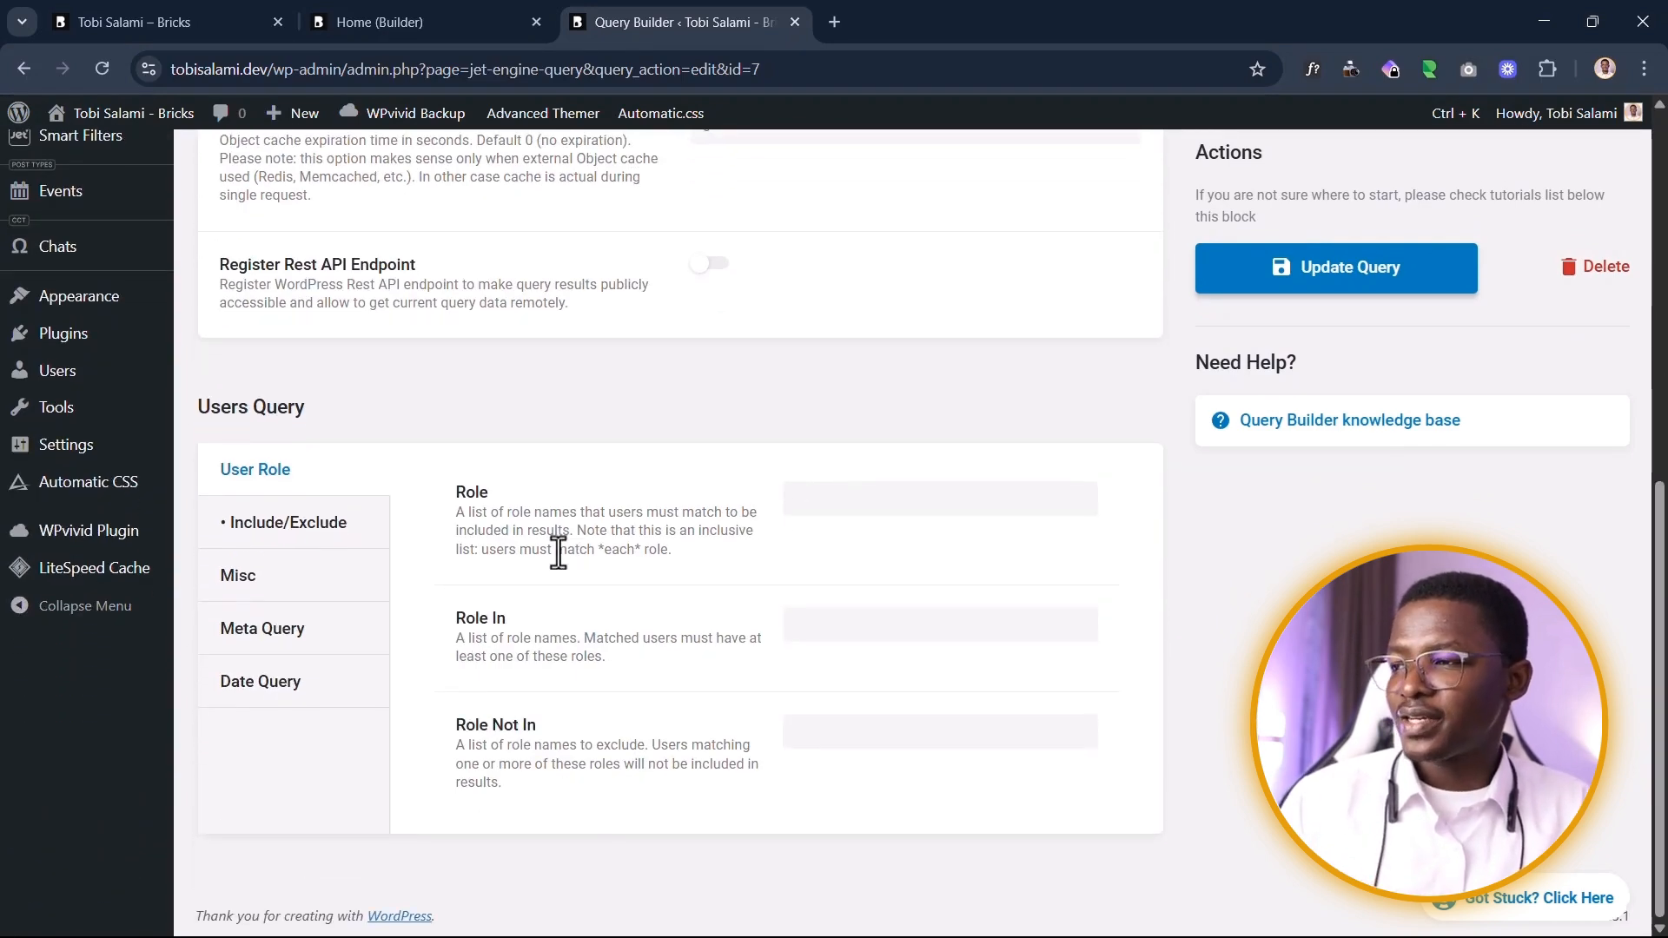
{"action": "left_click", "coordinate": [259, 528]}
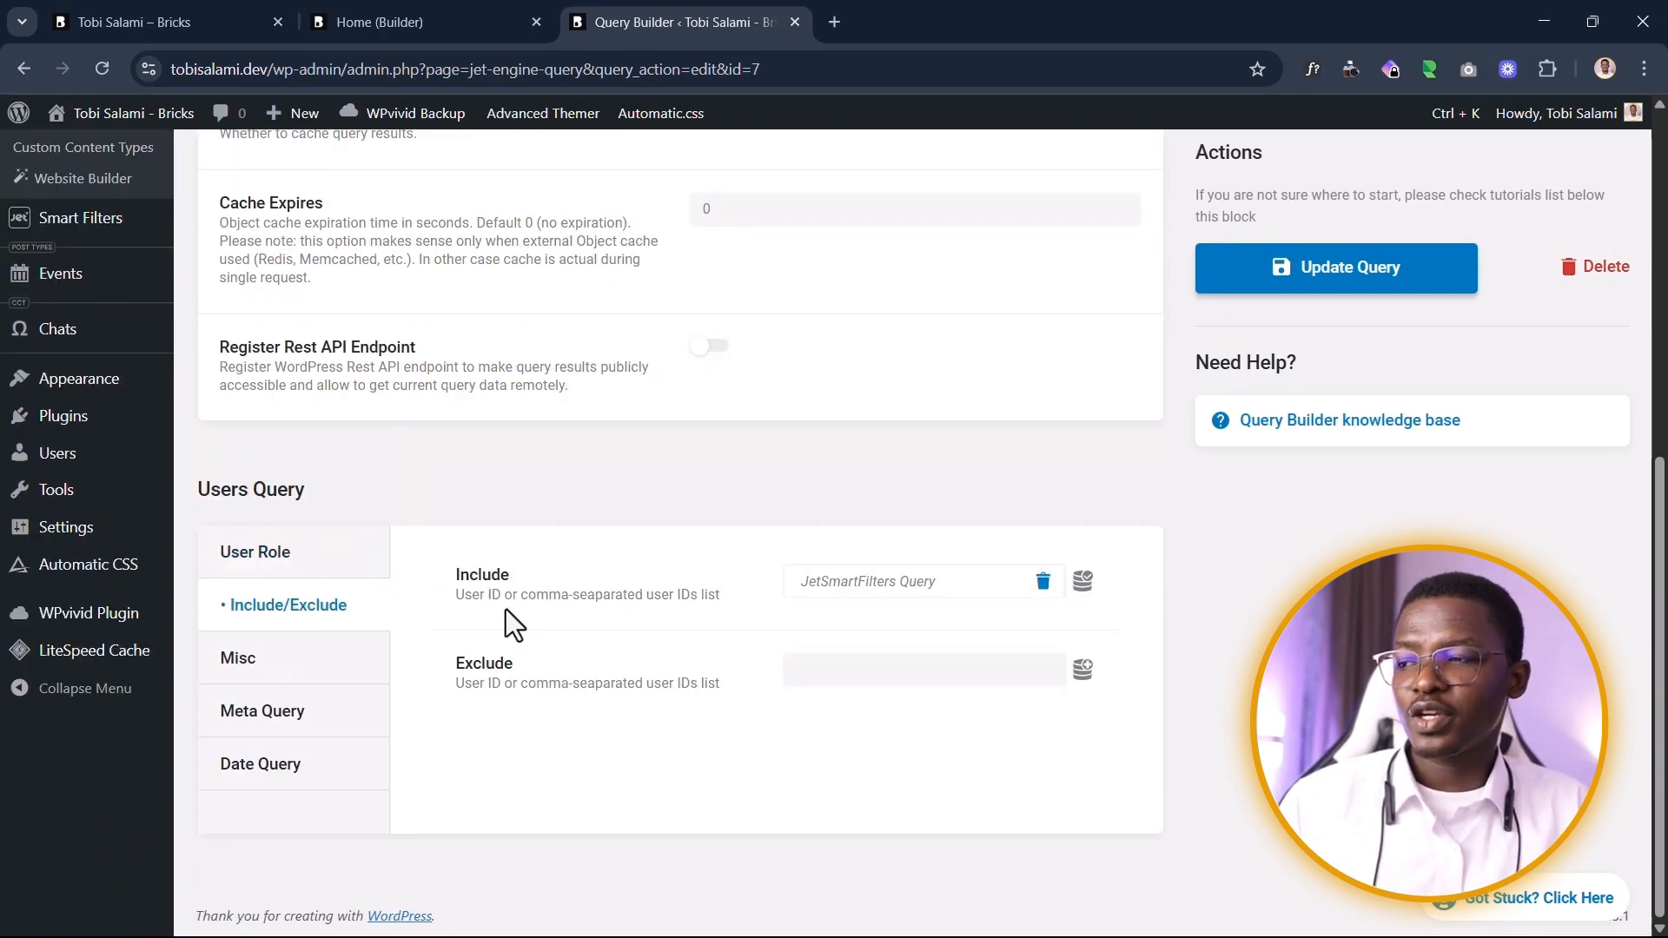
{"action": "left_click_drag", "start_coordinate": [456, 575], "coordinate": [743, 597]}
{"action": "left_click", "coordinate": [791, 622]}
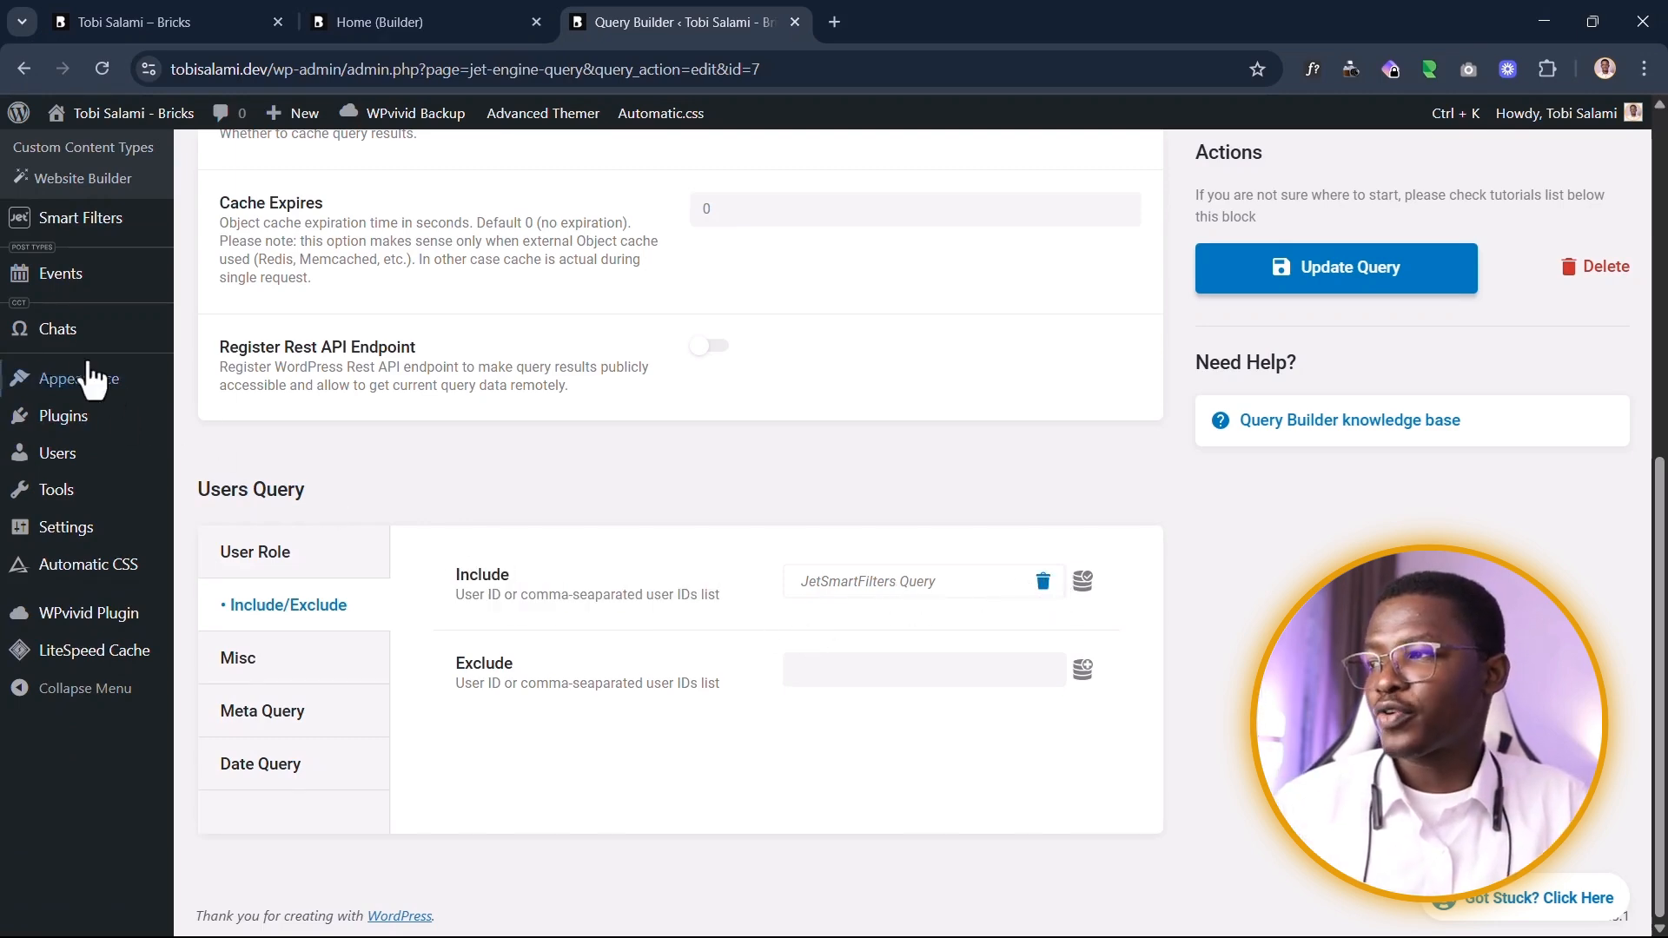
Step: Open the Smart Filters list in a separate browser page beside the Query Builder and open the People Items filter
{"action": "scroll", "coordinate": [52, 347], "scroll_direction": "up", "scroll_amount": 3}
{"action": "mouse_move", "coordinate": [96, 434]}
{"action": "right_click", "coordinate": [228, 438]}
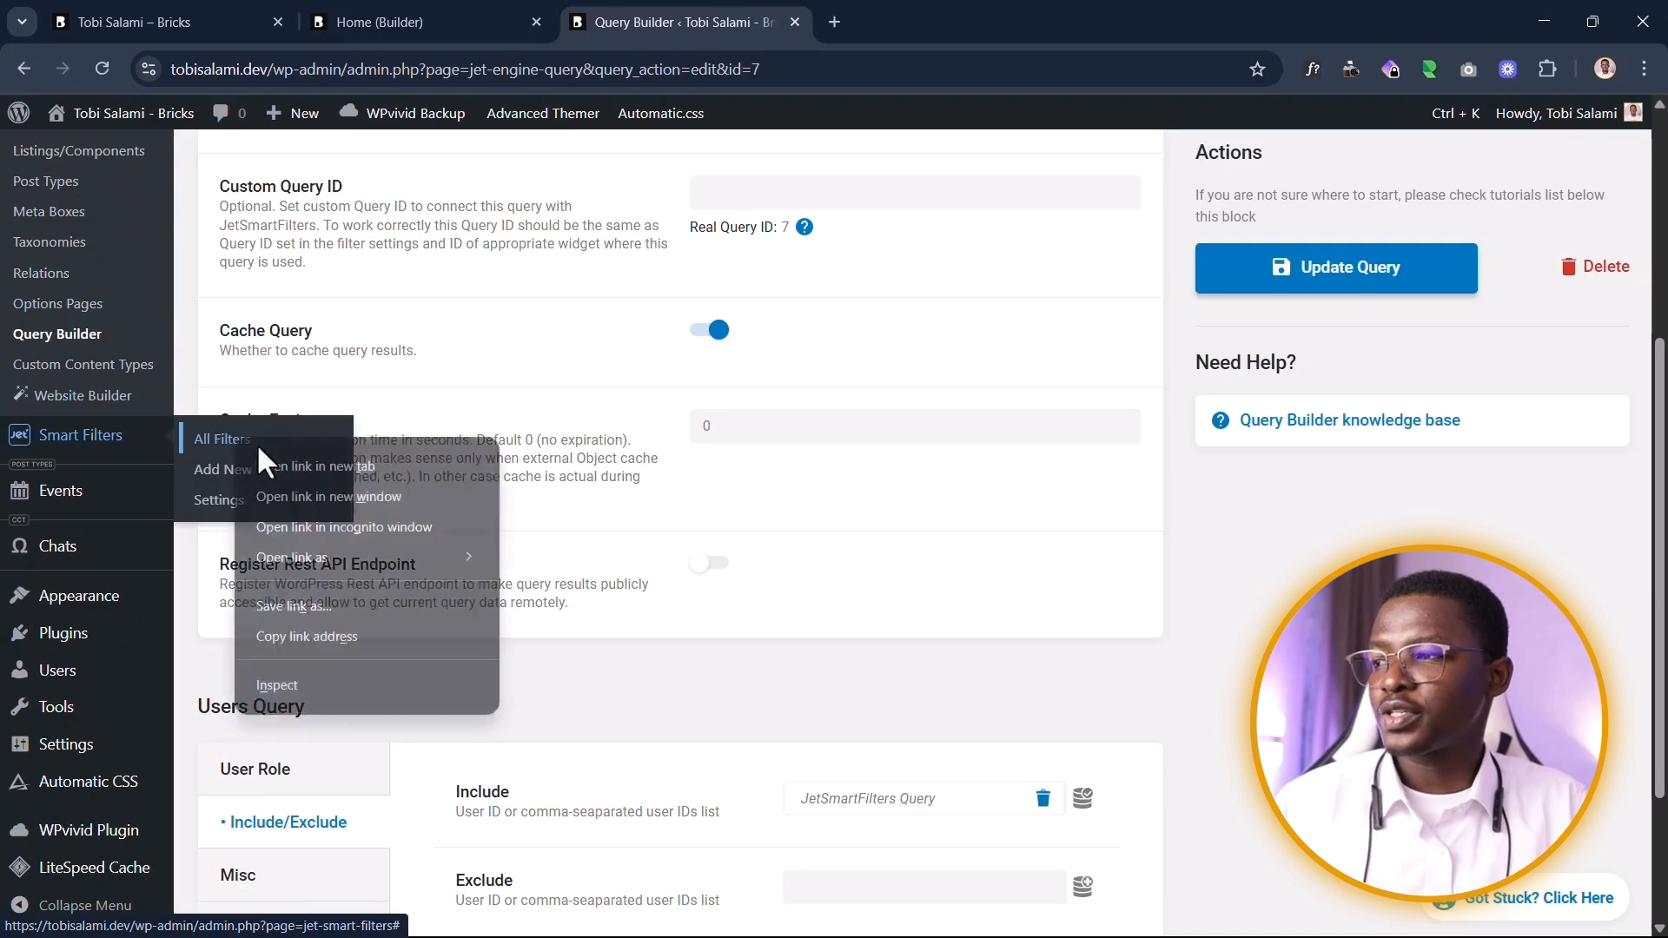
{"action": "left_click", "coordinate": [300, 466]}
{"action": "left_click_drag", "start_coordinate": [991, 19], "coordinate": [678, 5]}
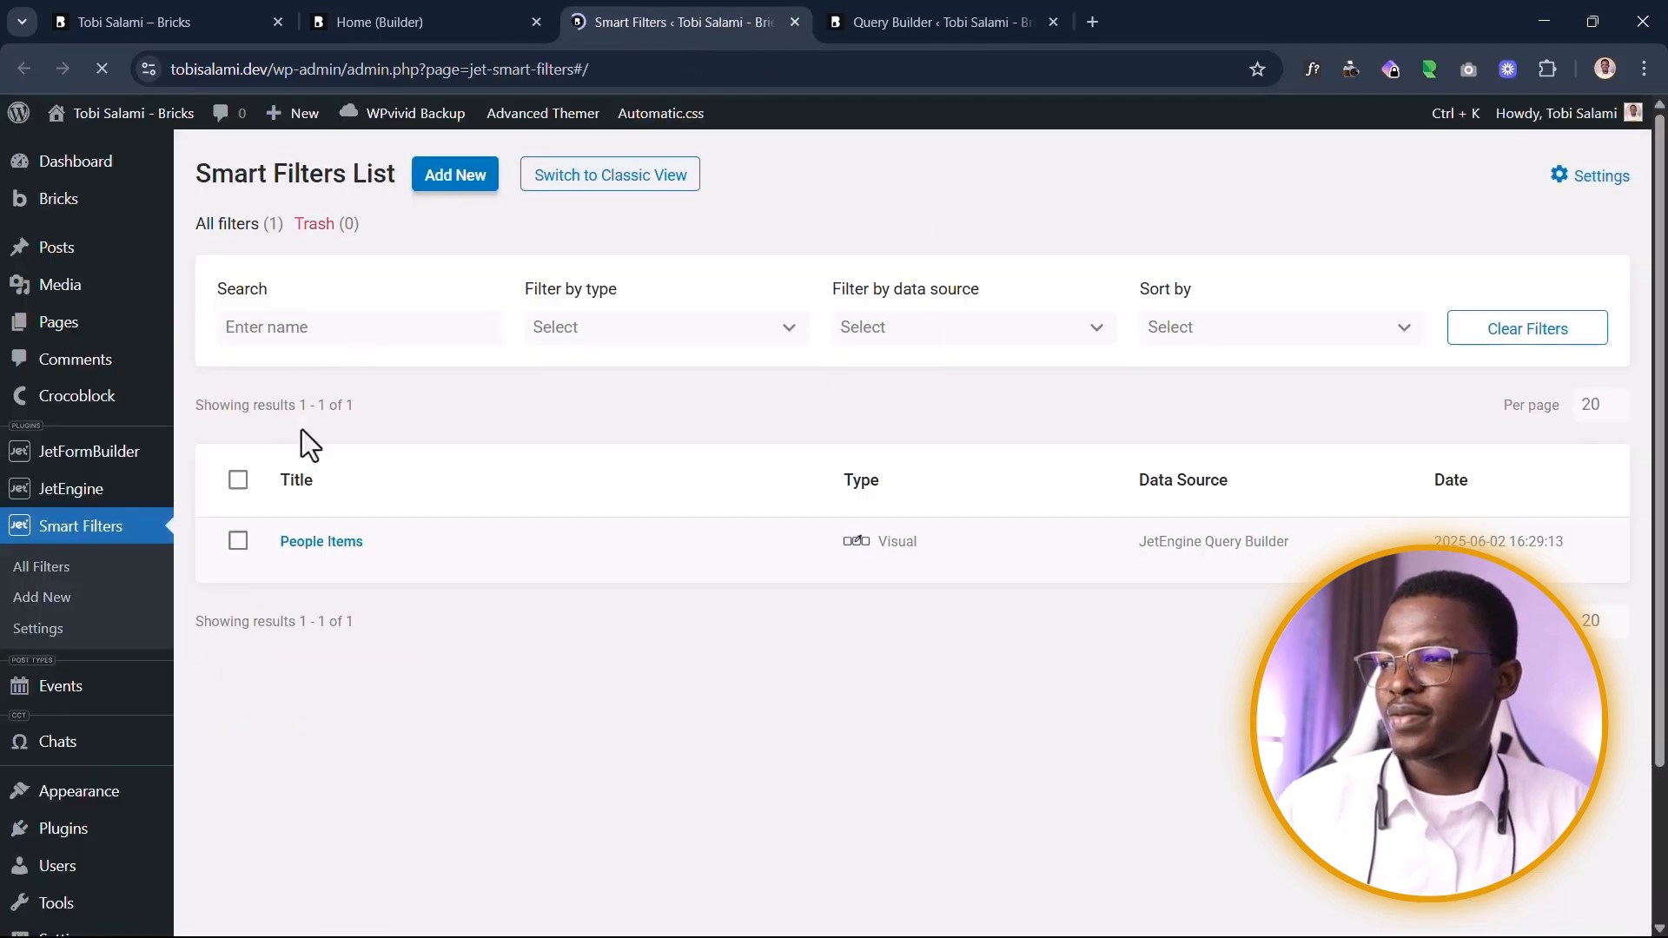
{"action": "left_click", "coordinate": [315, 547]}
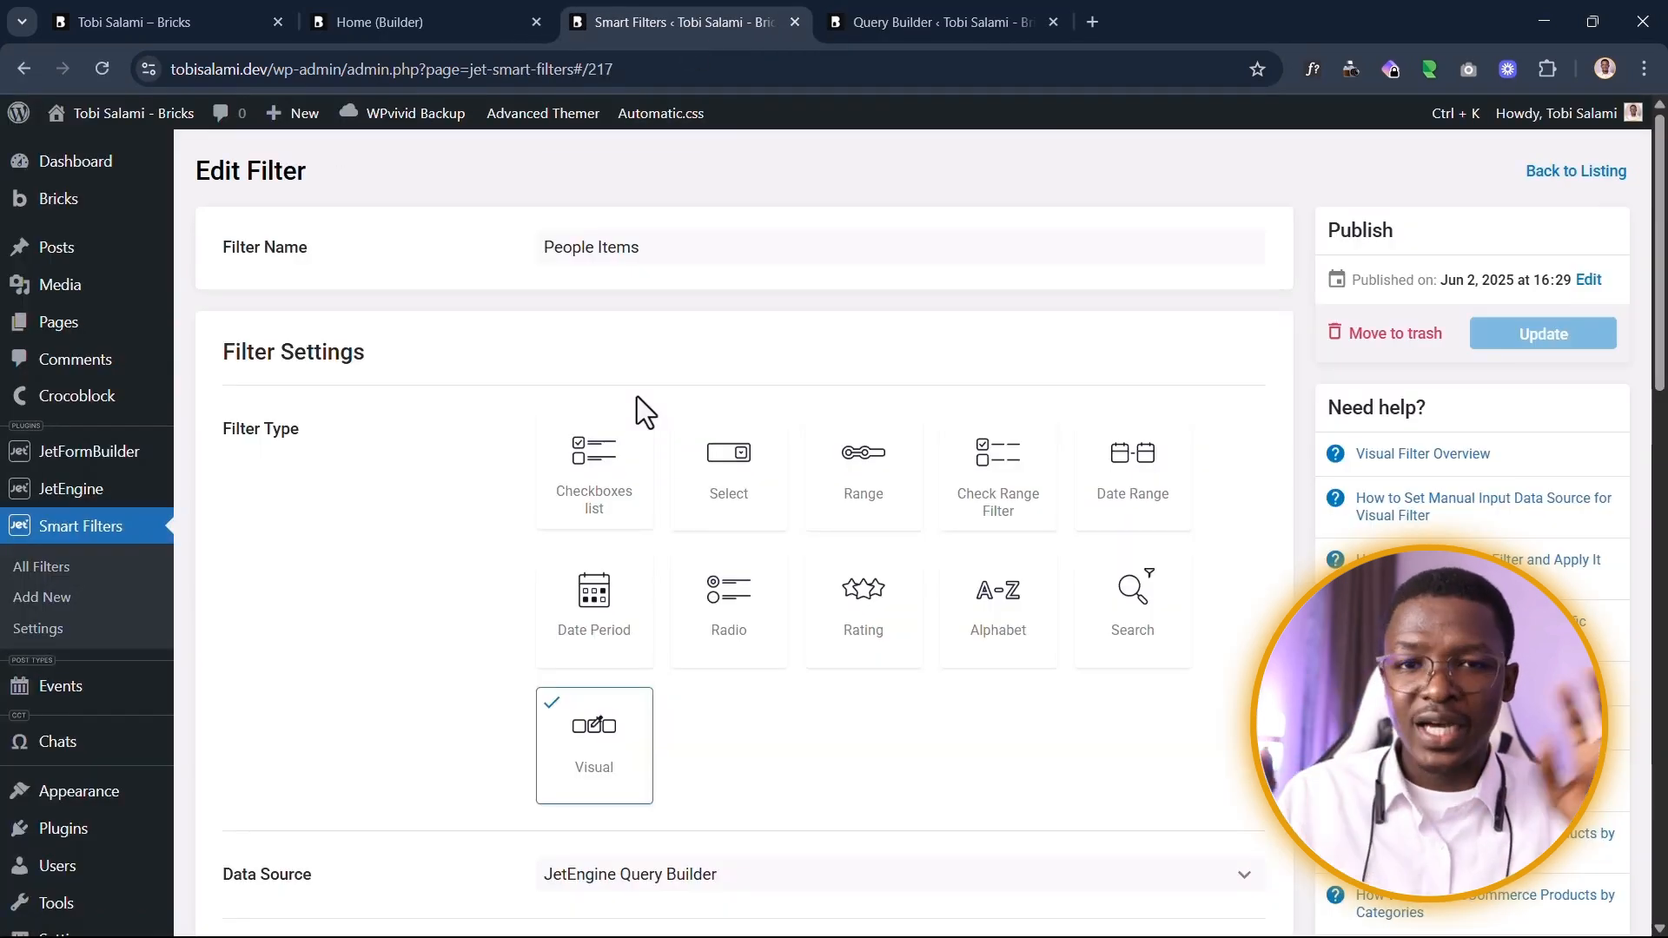
Step: Copy the get_messages part of the People Items filter's Query Variable
{"action": "scroll", "coordinate": [366, 508], "scroll_direction": "down", "scroll_amount": 8}
{"action": "scroll", "coordinate": [589, 465], "scroll_direction": "down", "scroll_amount": 2}
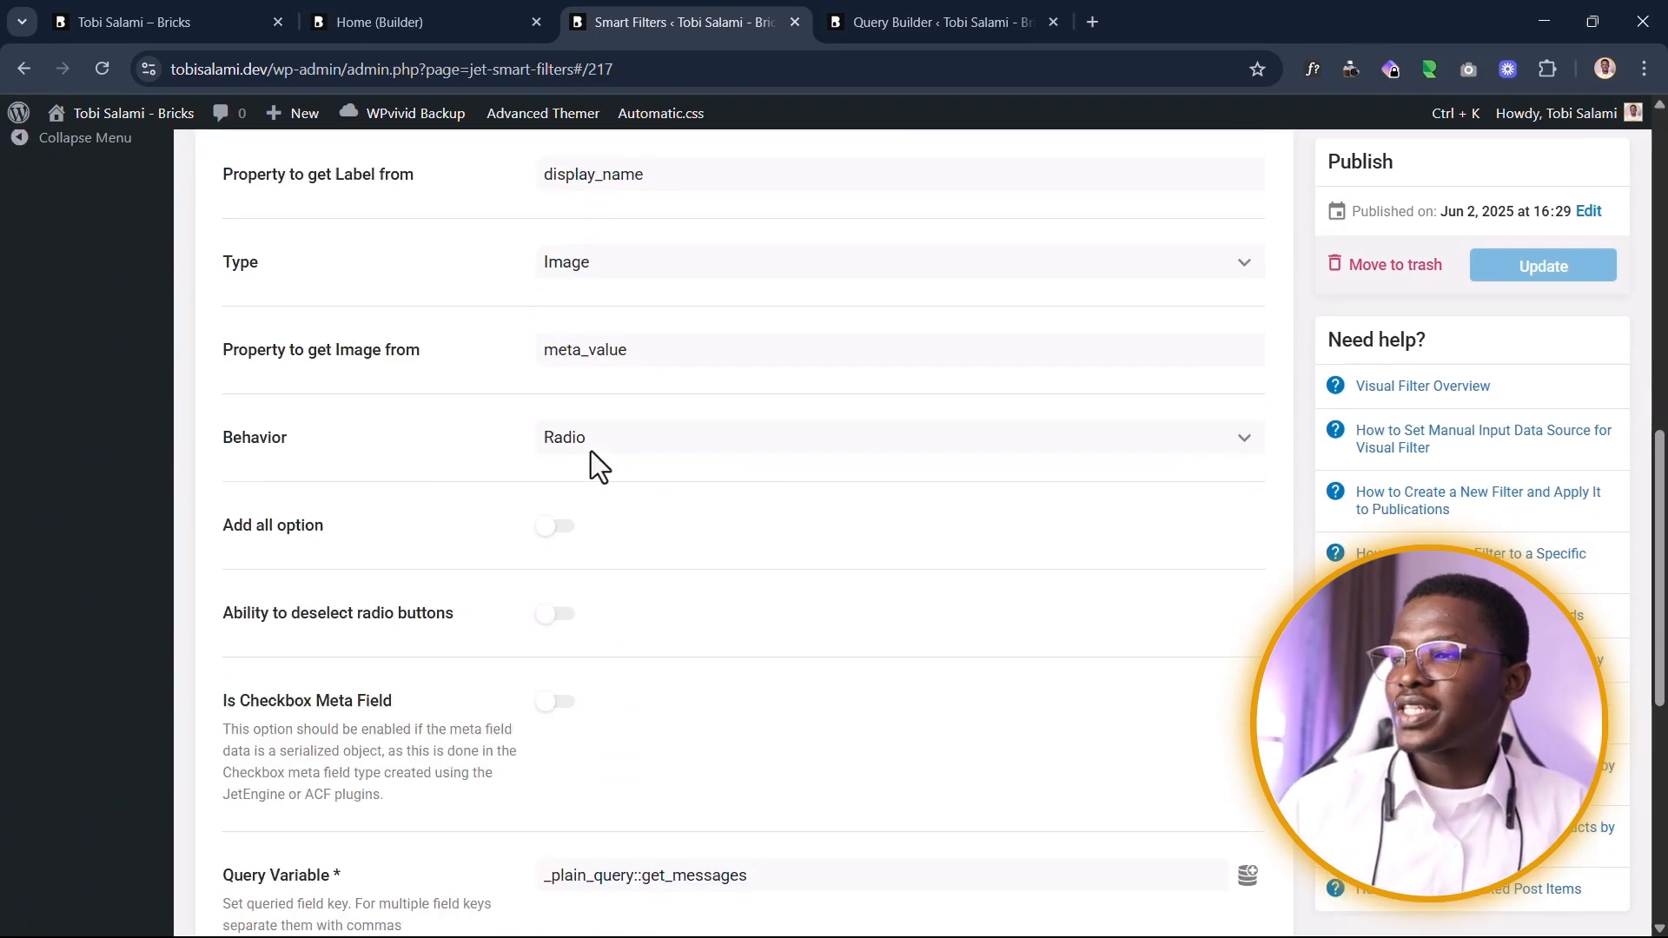
{"action": "scroll", "coordinate": [616, 383], "scroll_direction": "up", "scroll_amount": 7}
{"action": "scroll", "coordinate": [643, 486], "scroll_direction": "down", "scroll_amount": 1}
{"action": "scroll", "coordinate": [384, 669], "scroll_direction": "down", "scroll_amount": 7}
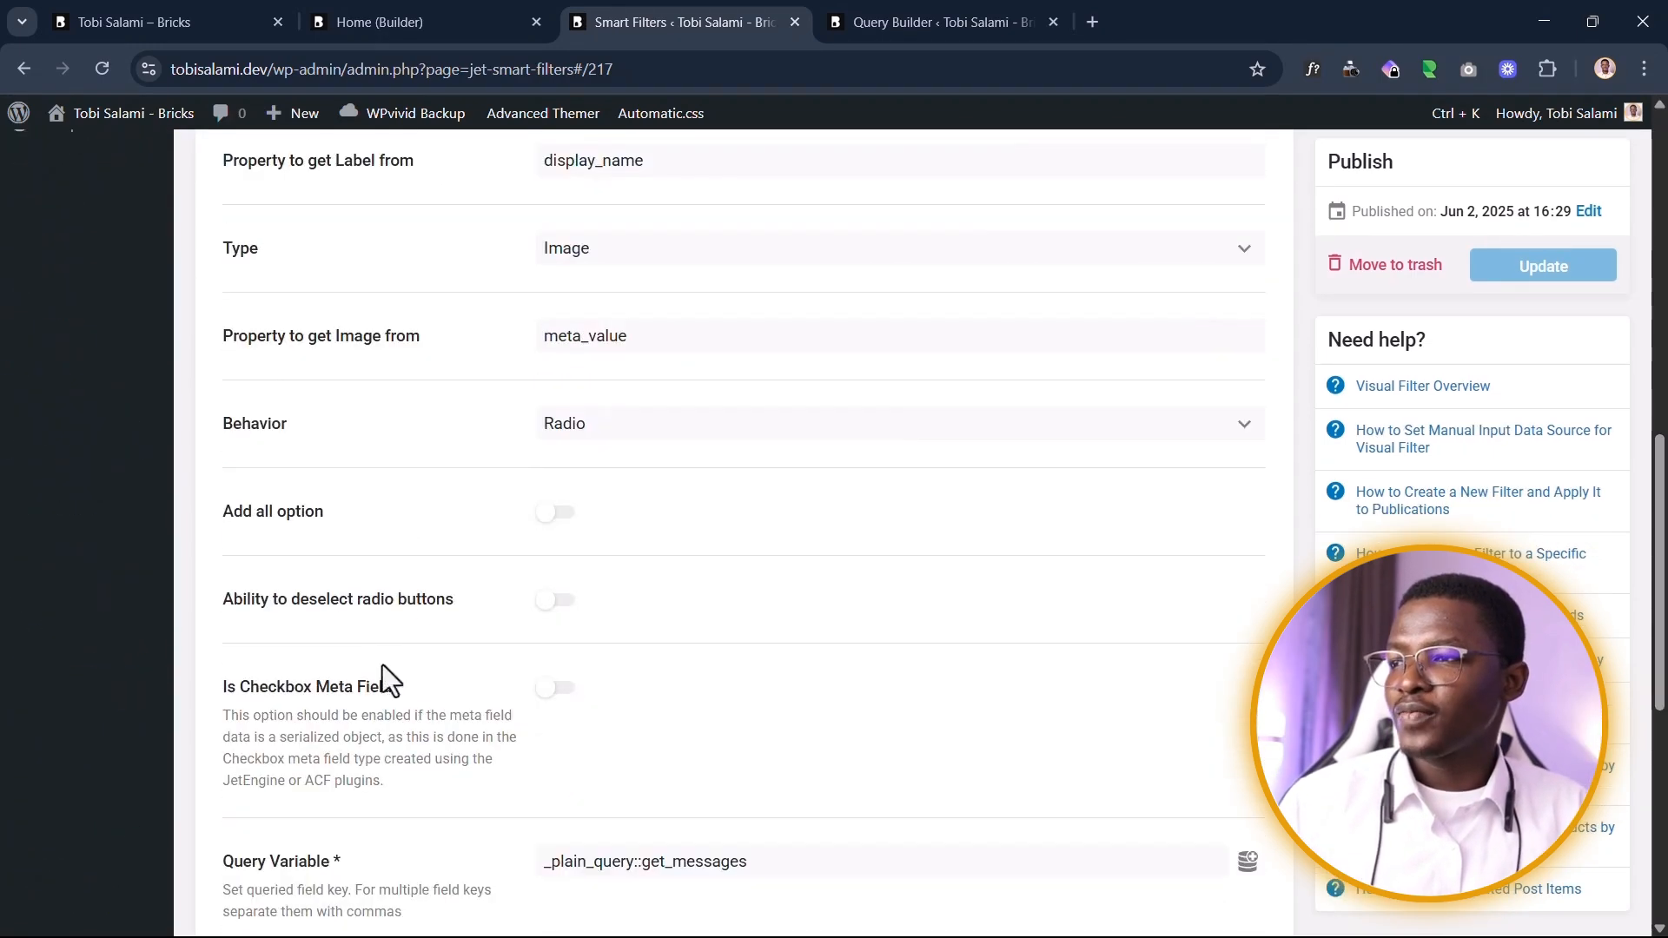
{"action": "scroll", "coordinate": [589, 540], "scroll_direction": "down", "scroll_amount": 8}
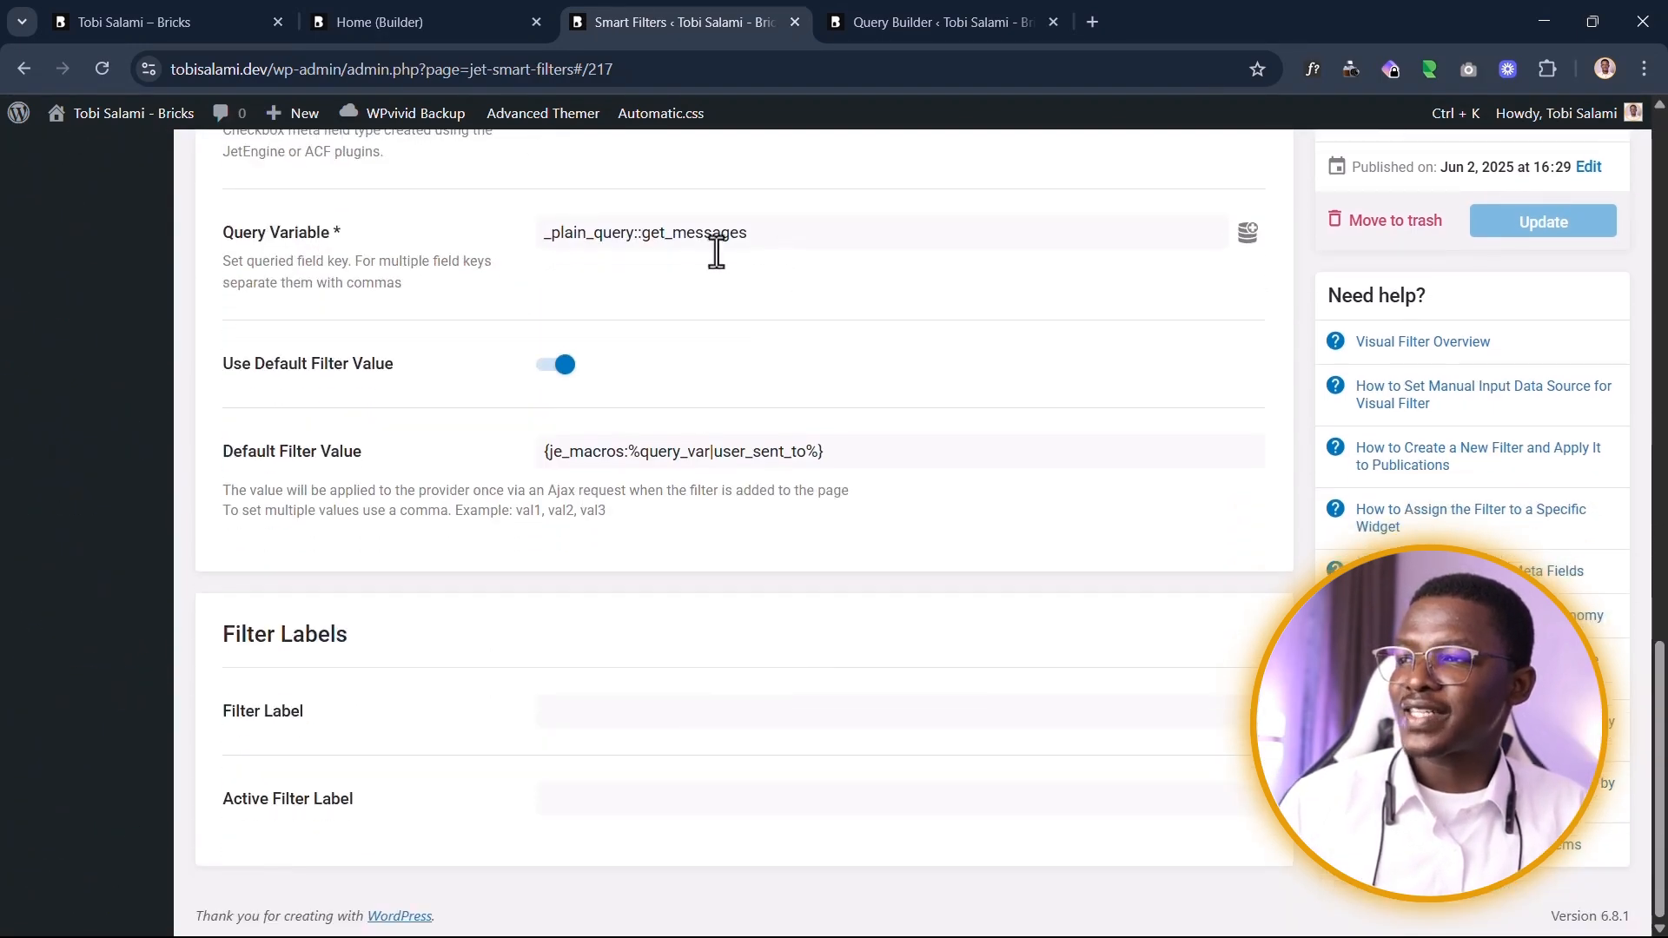
{"action": "left_click_drag", "start_coordinate": [747, 233], "coordinate": [644, 235]}
{"action": "key", "text": "ctrl+c"}
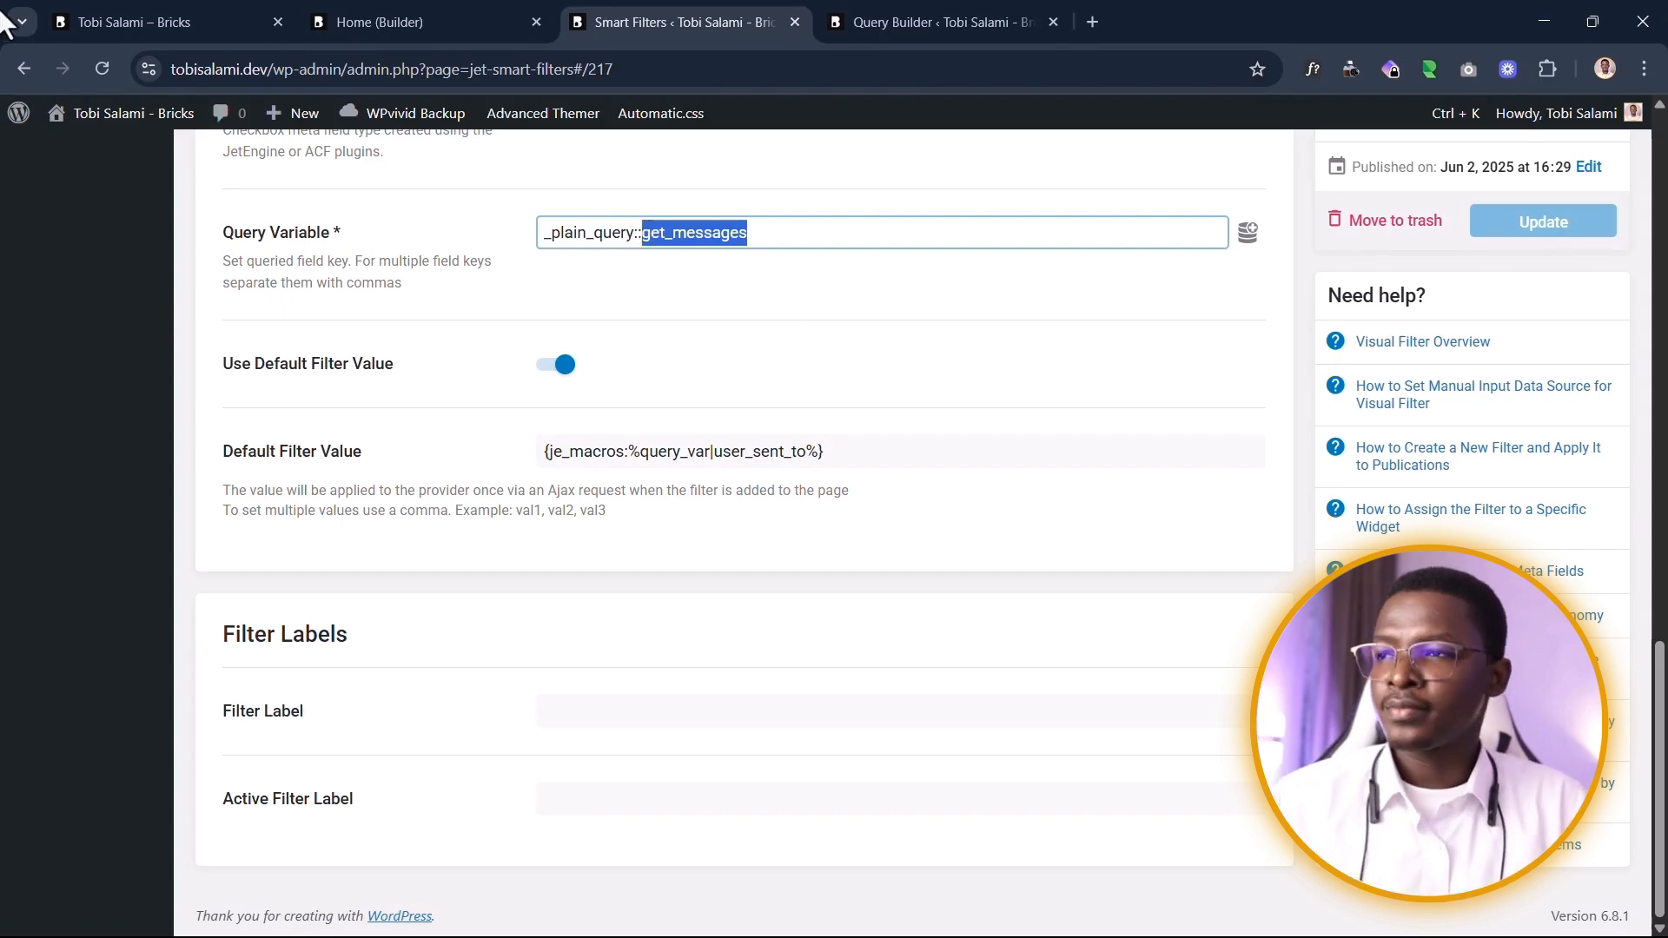
Step: Back in the Get Current Chatting User query, clear the Include macro and choose JetSmartFilters Query as its dynamic source
{"action": "left_click", "coordinate": [869, 19]}
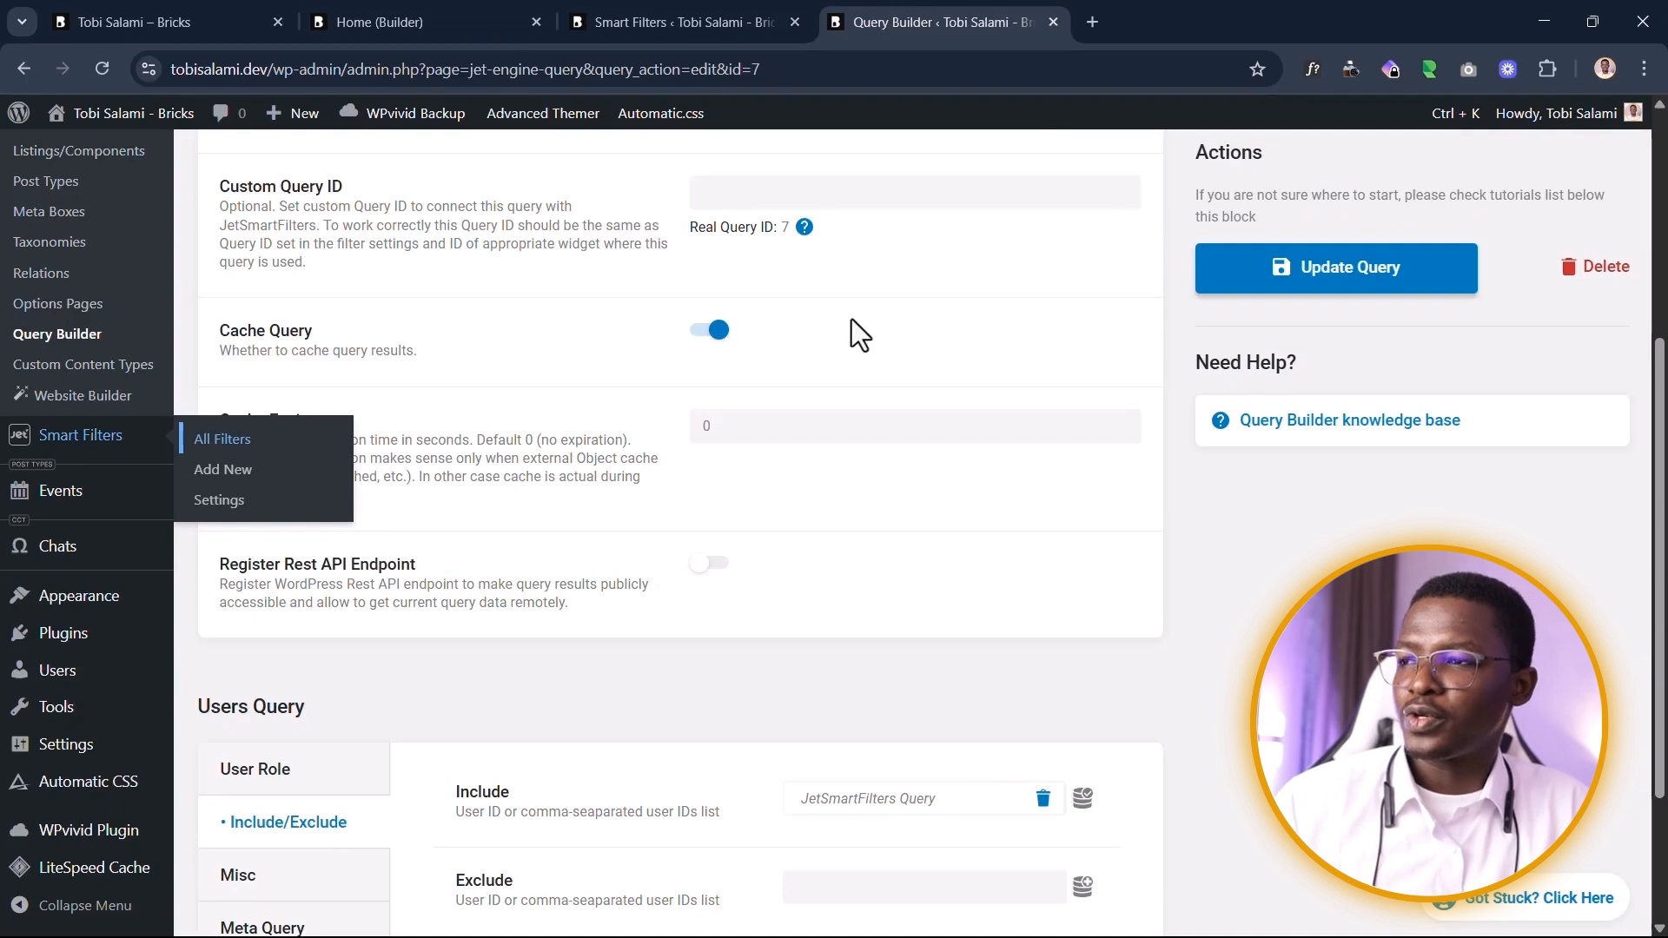
{"action": "scroll", "coordinate": [853, 318], "scroll_direction": "down", "scroll_amount": 3}
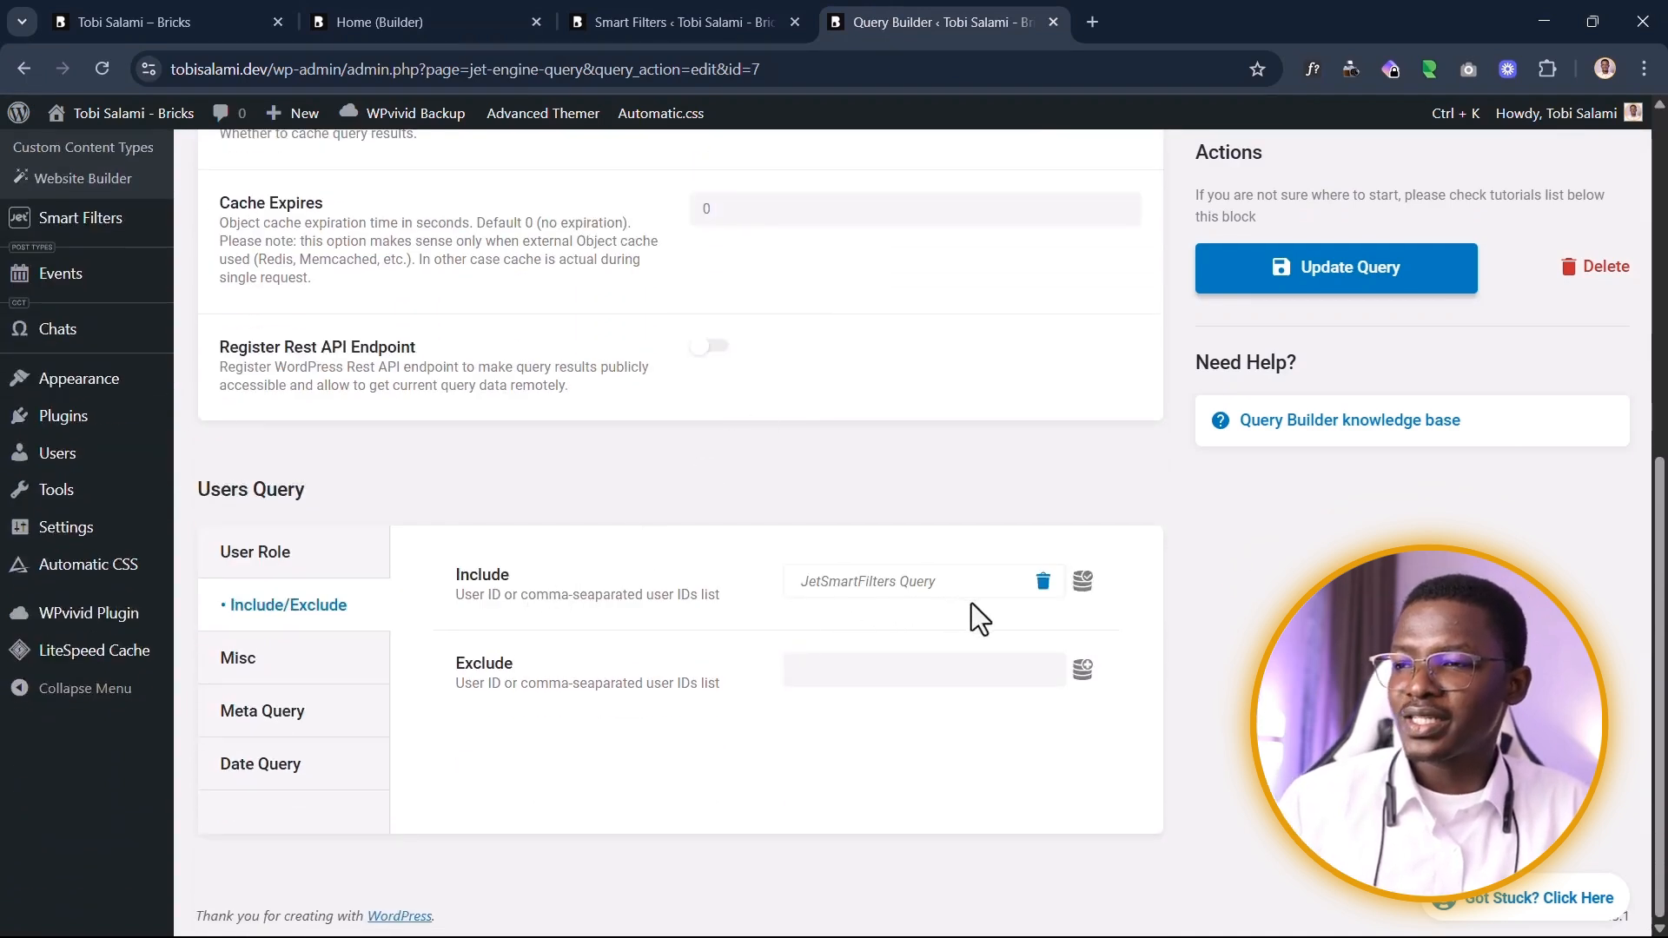
{"action": "left_click", "coordinate": [1044, 582]}
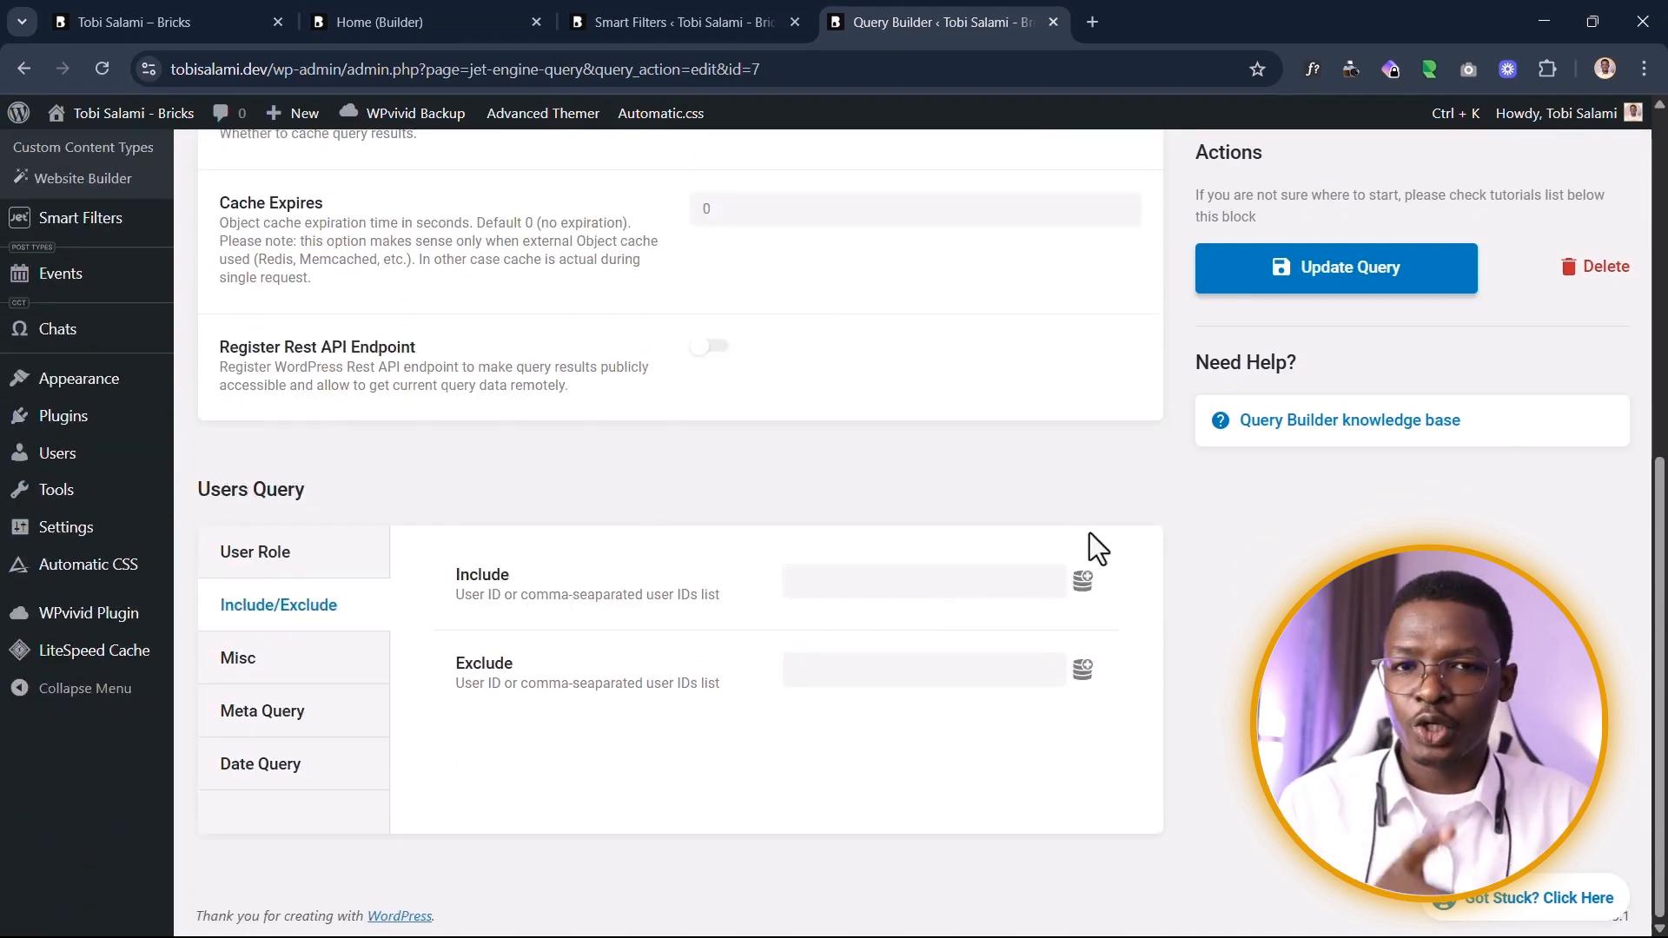
{"action": "left_click", "coordinate": [1081, 584]}
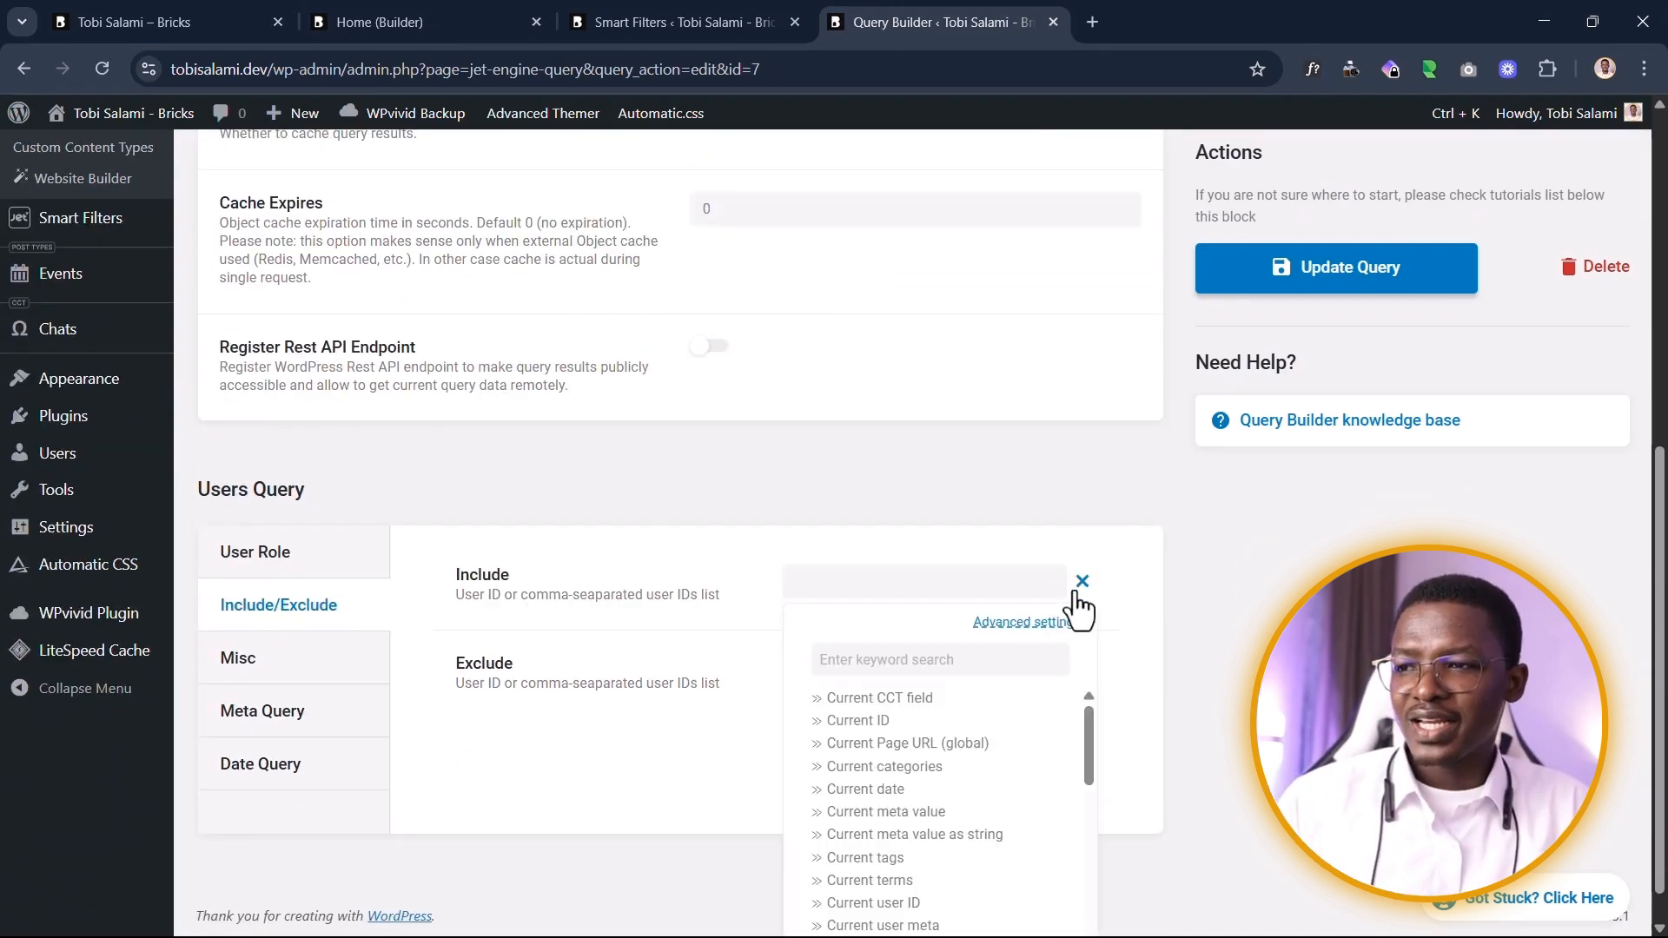
{"action": "scroll", "coordinate": [1097, 573], "scroll_direction": "down", "scroll_amount": 1}
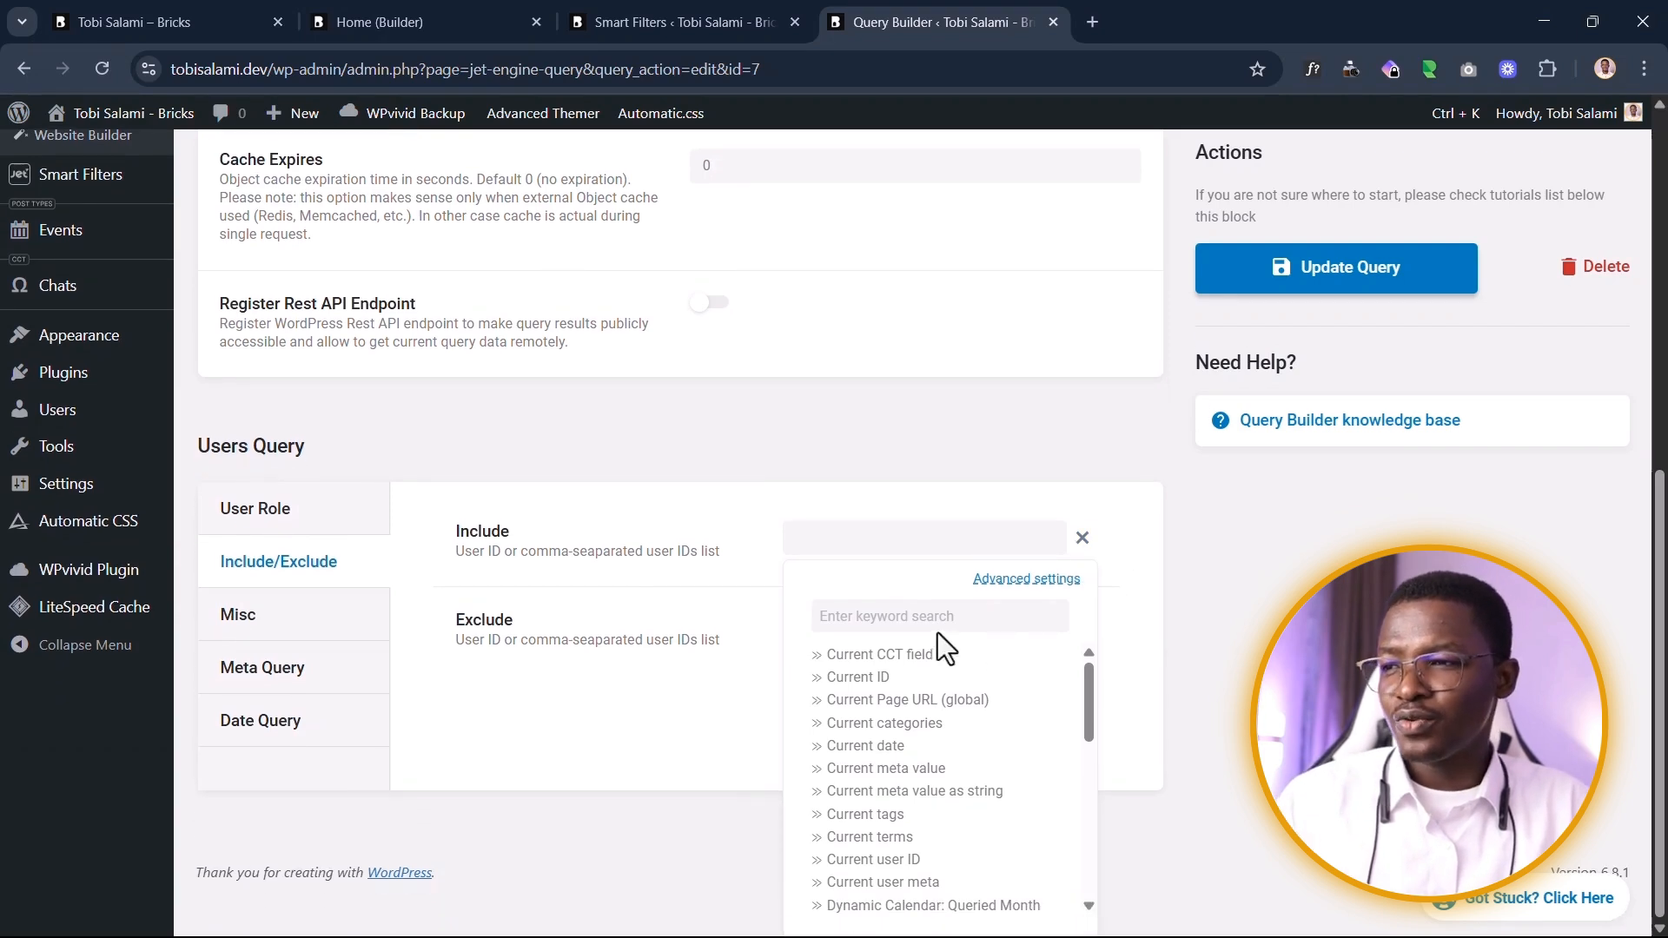
{"action": "left_click", "coordinate": [991, 613]}
{"action": "type", "text": "jetf"}
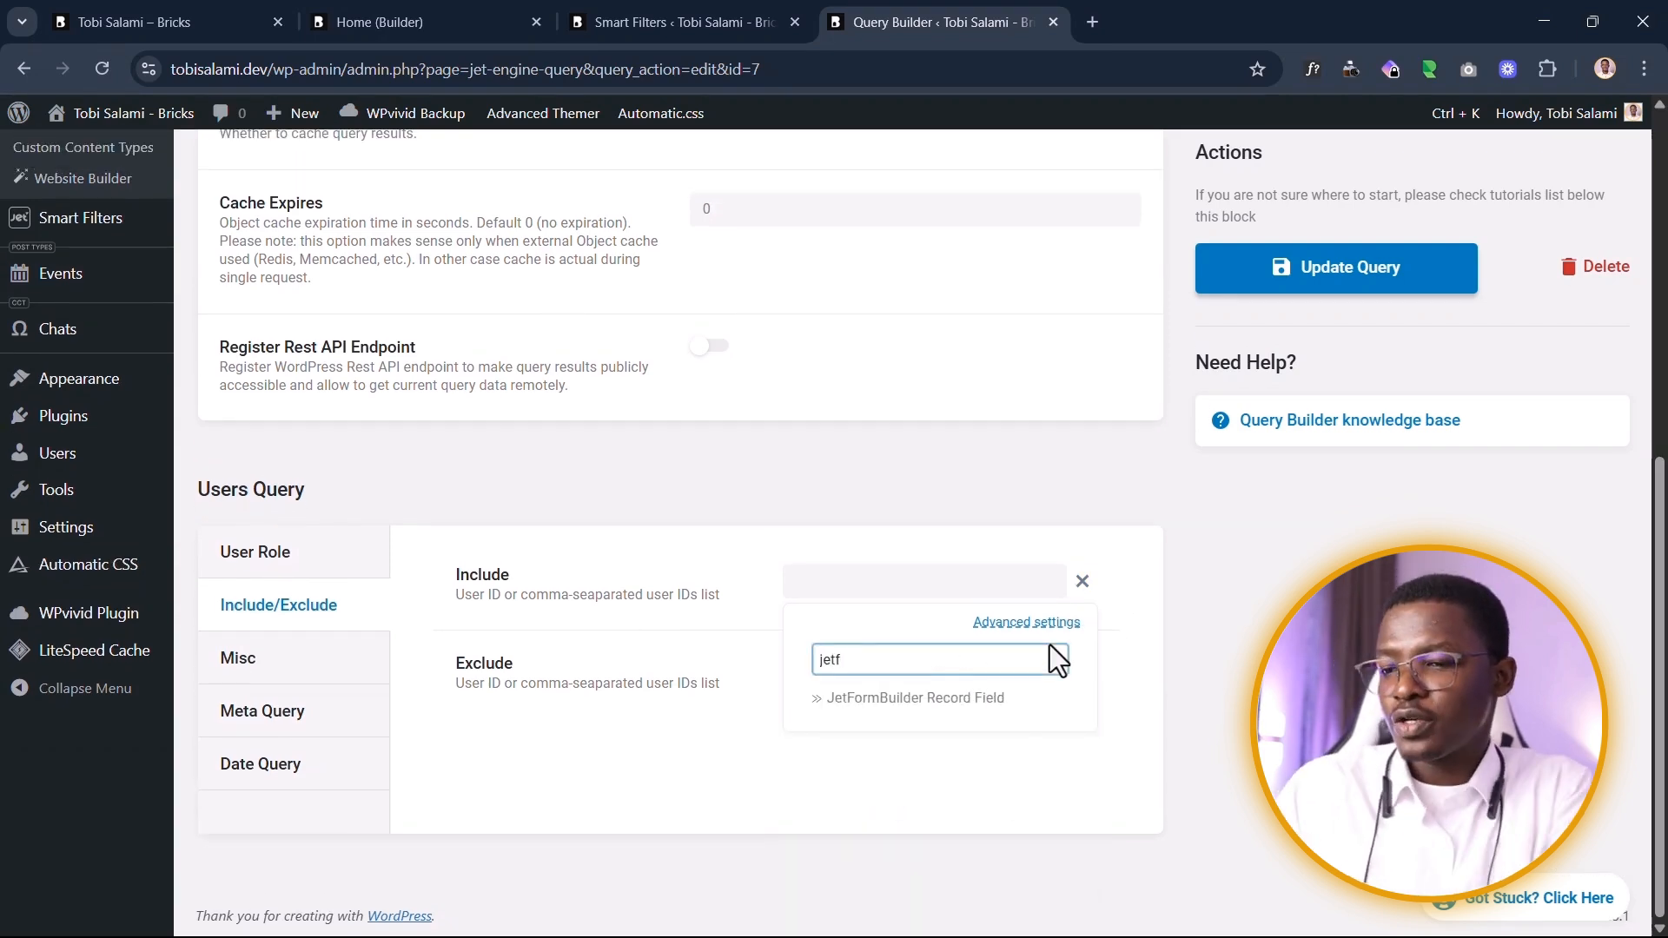
{"action": "key", "text": "BackSpace"}
{"action": "type", "text": "sm"}
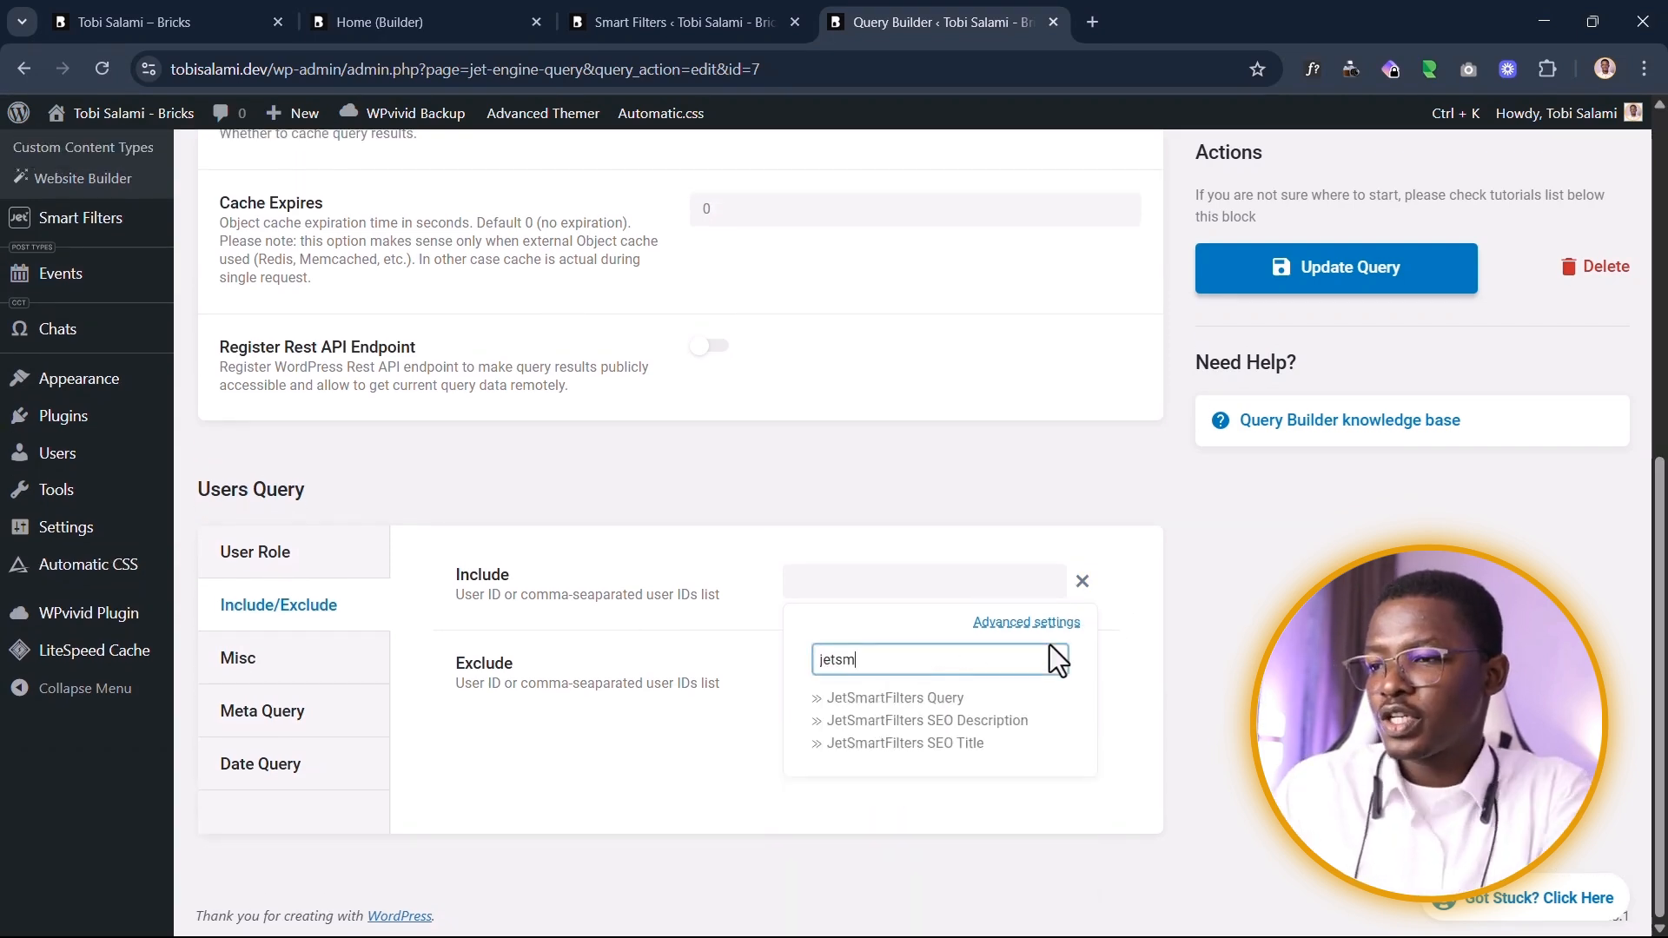
{"action": "left_click", "coordinate": [900, 700]}
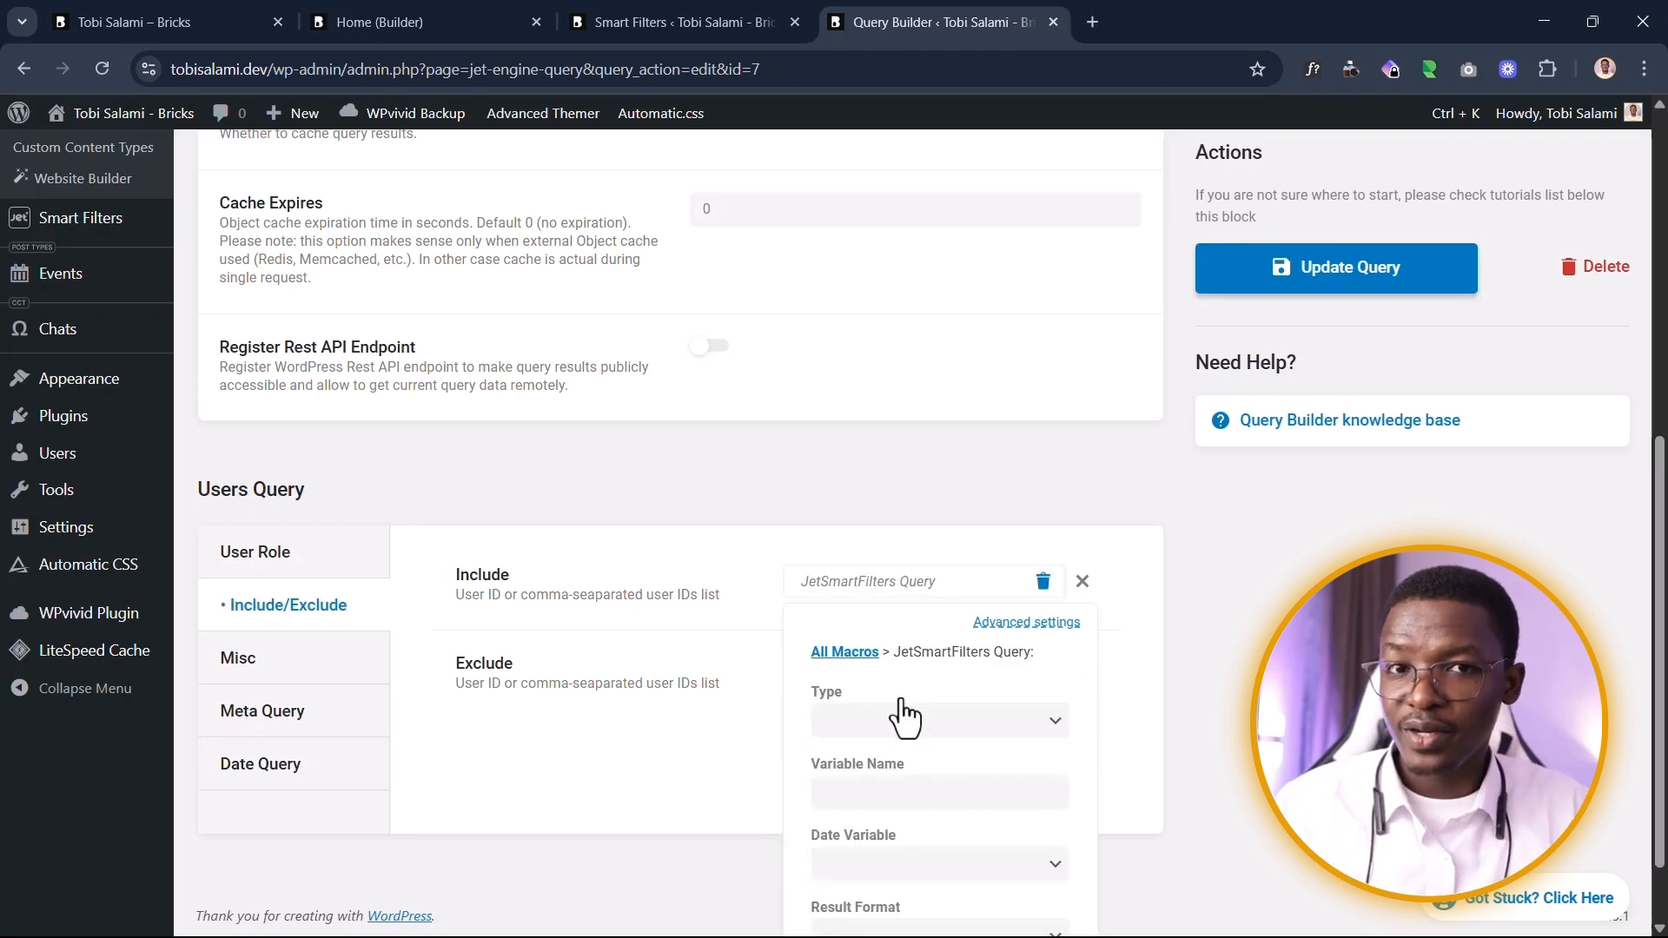
Step: Set the JetSmartFilters Query macro's type to Plain Query Var and its variable name to get_messages
{"action": "scroll", "coordinate": [1139, 542], "scroll_direction": "down", "scroll_amount": 1}
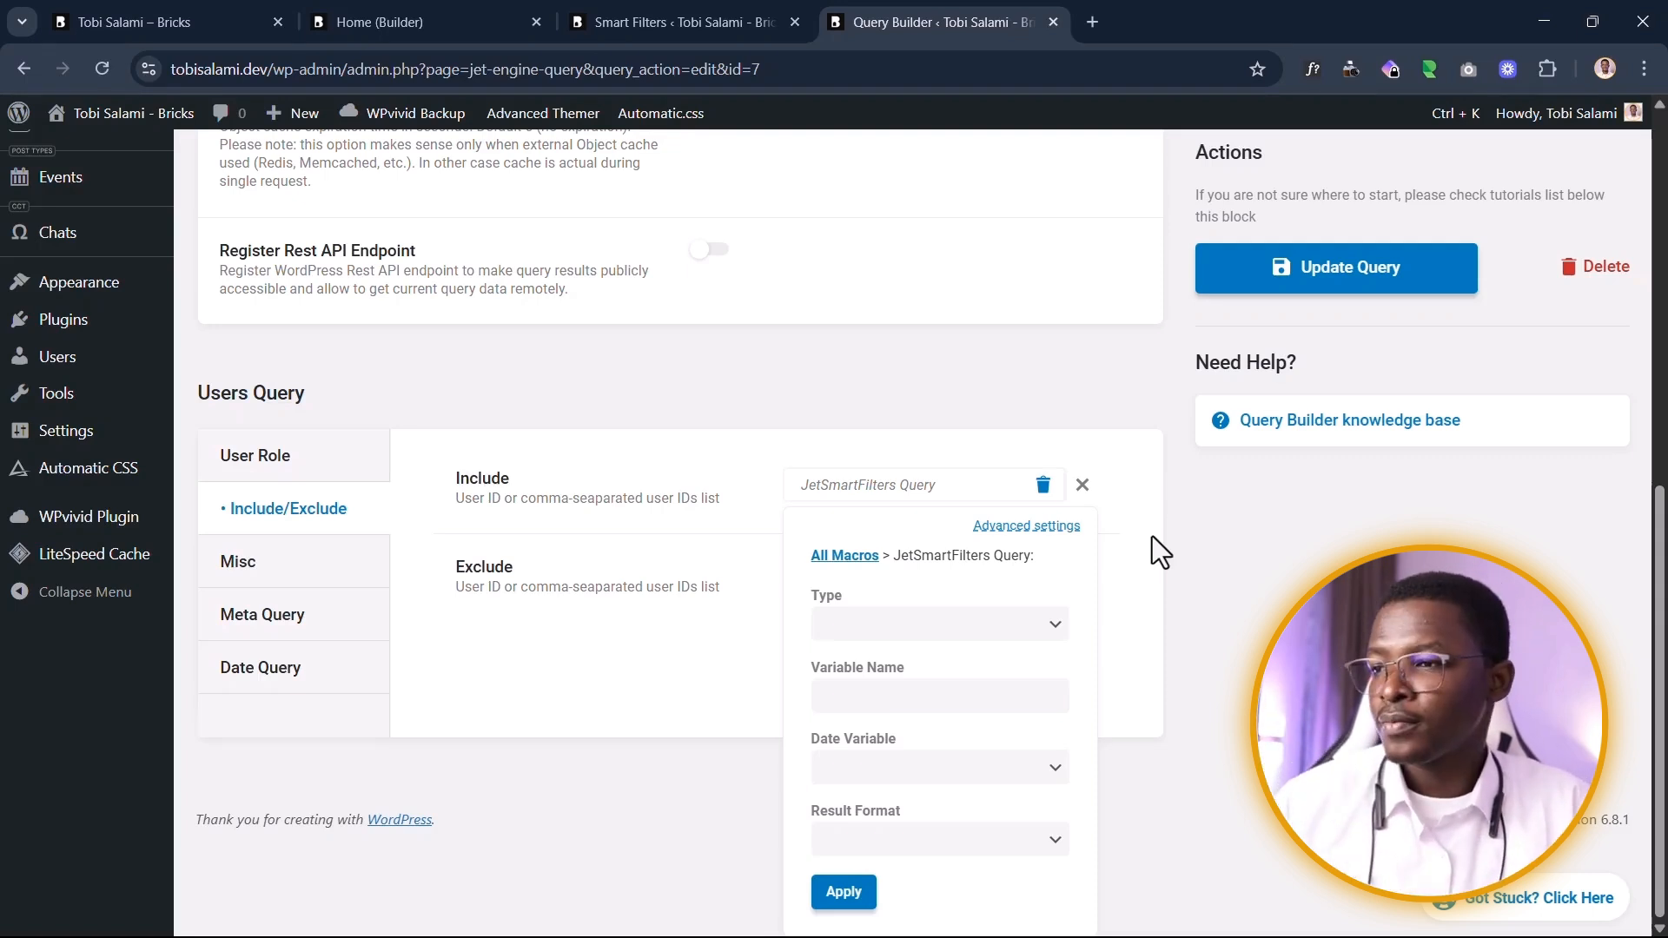
{"action": "left_click", "coordinate": [878, 624]}
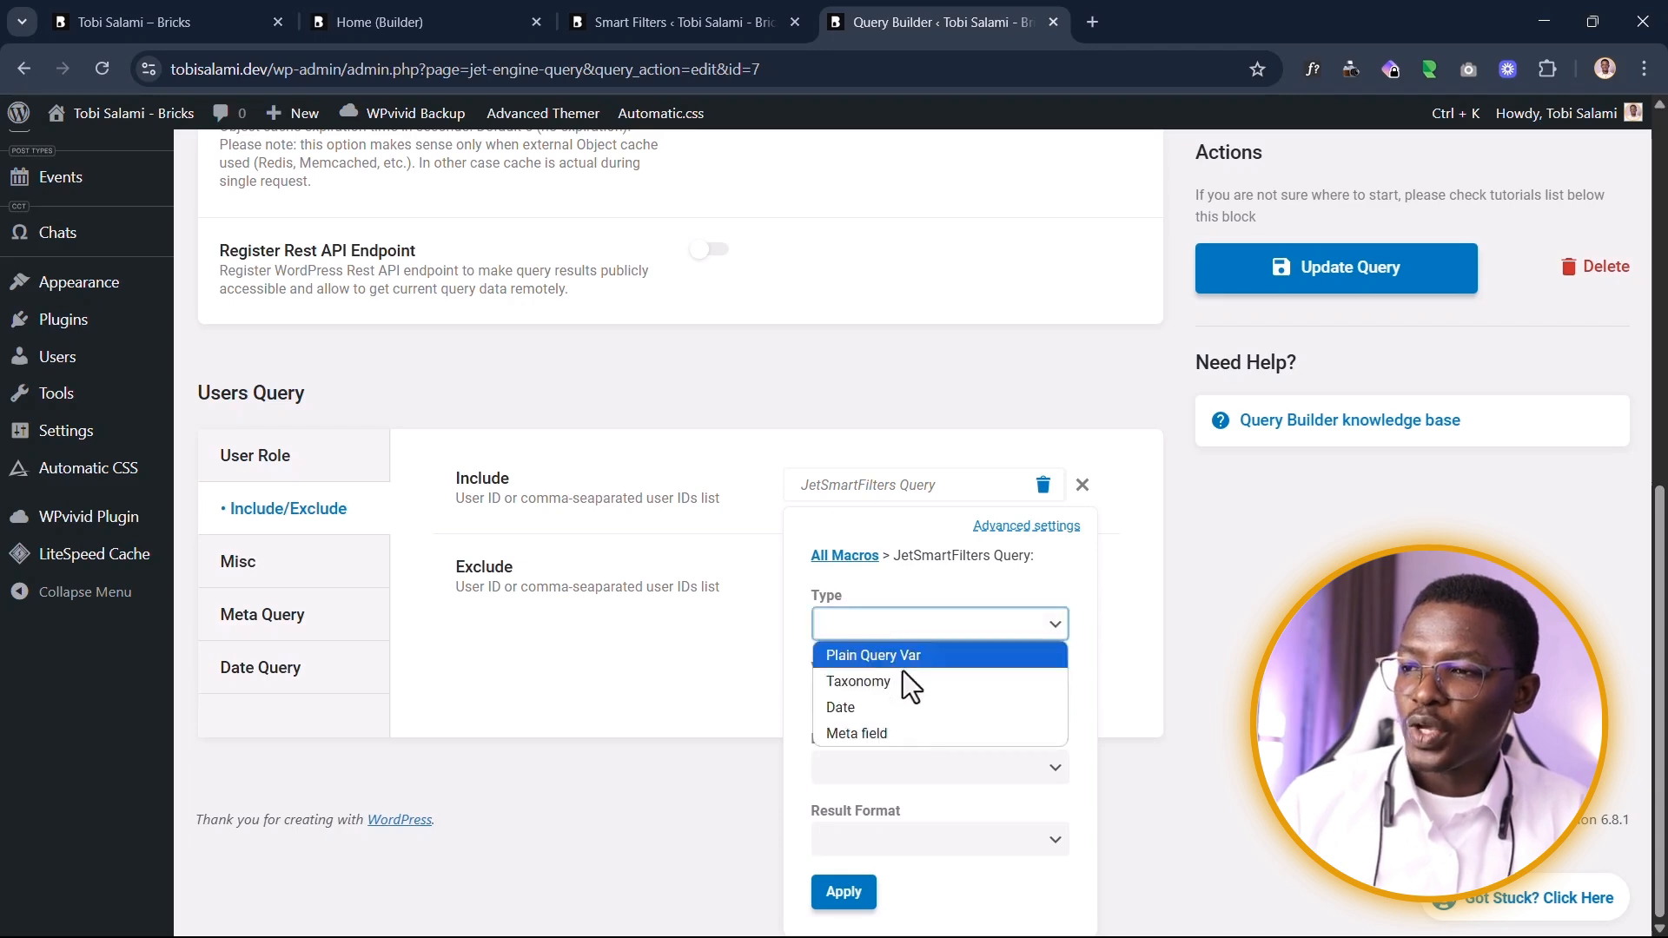
{"action": "left_click", "coordinate": [850, 665]}
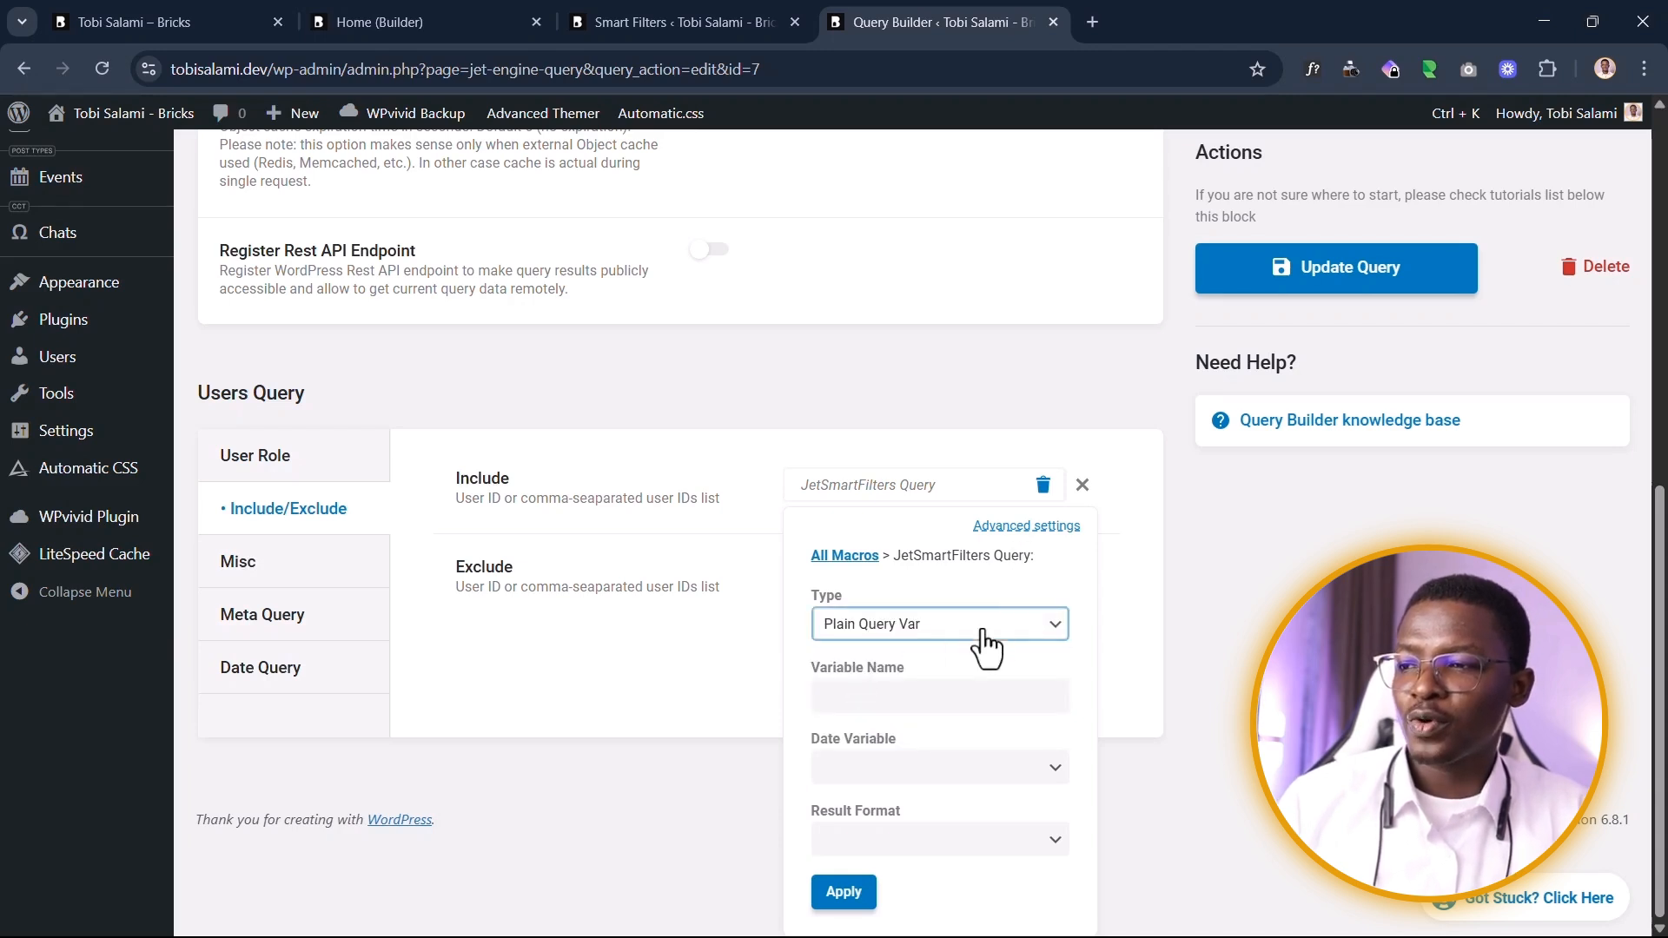
{"action": "left_click", "coordinate": [893, 689]}
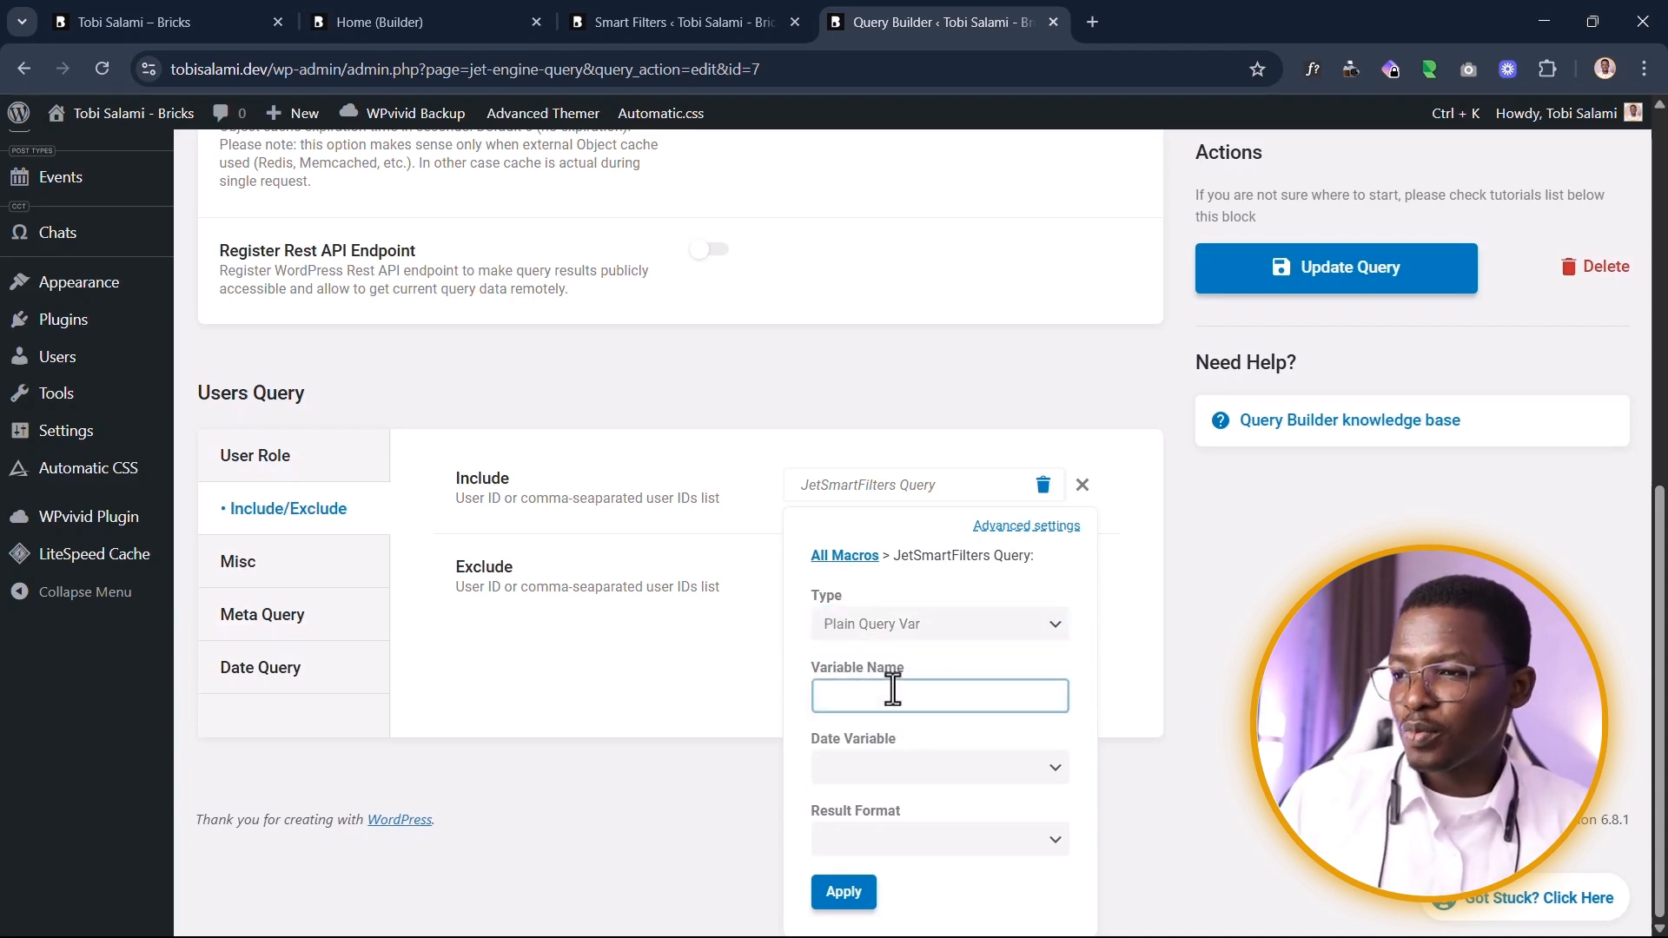
{"action": "key", "text": "ctrl+v"}
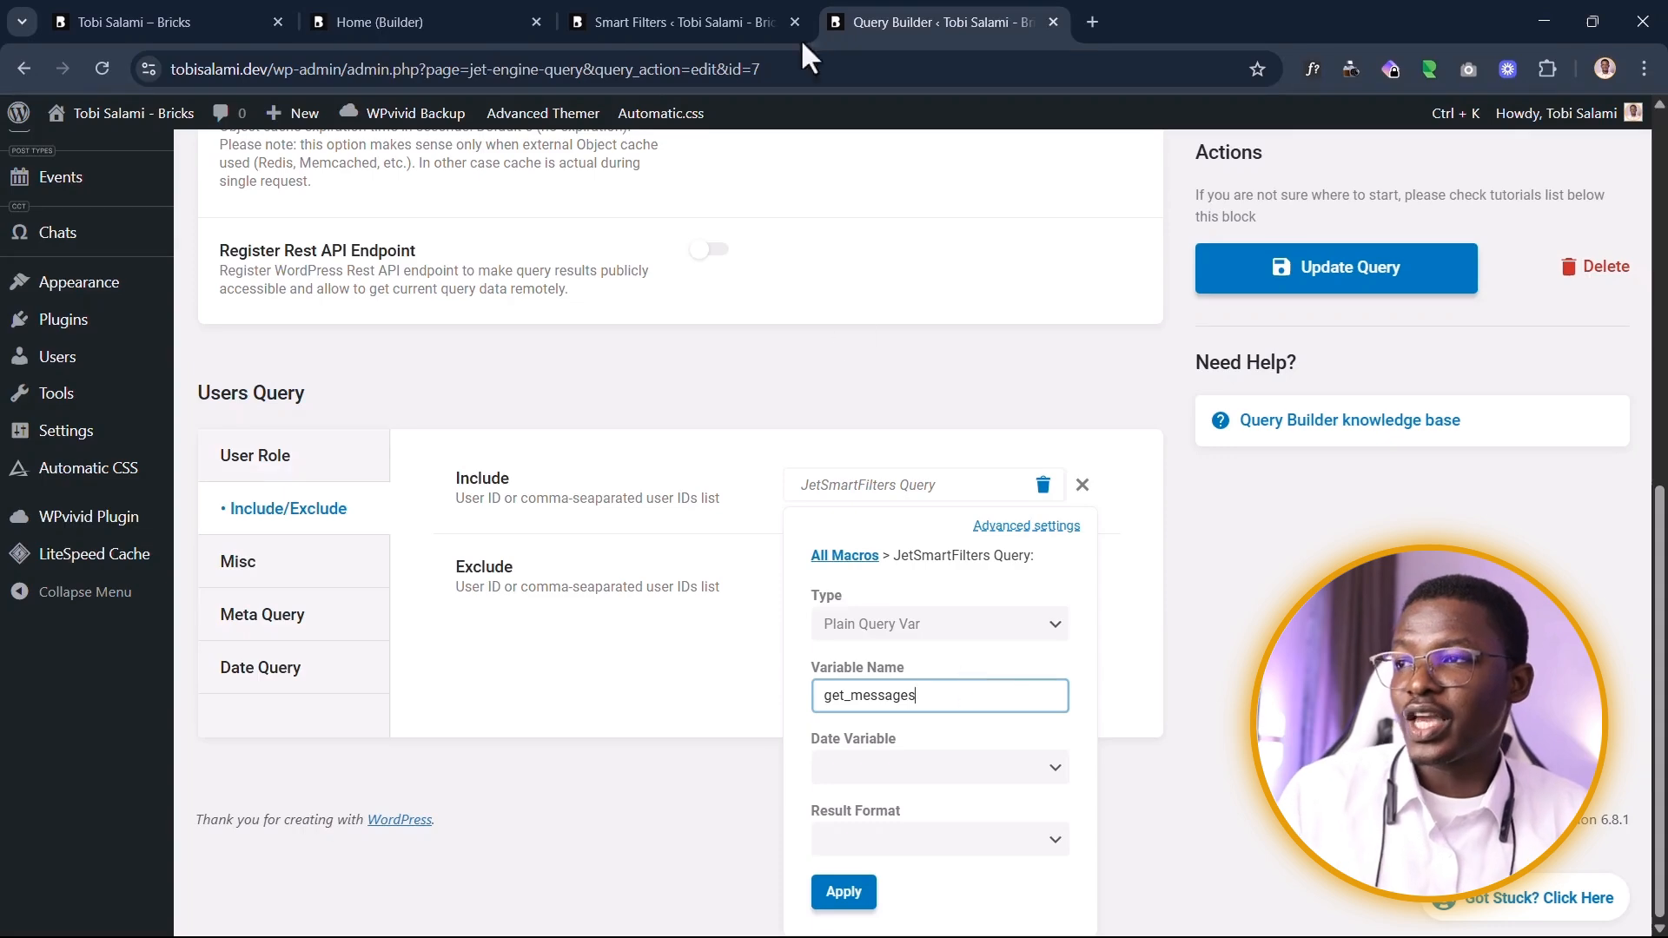
Step: Check the variable name against the get_messages part of the People Items filter's Query Variable, and return to the query
{"action": "left_click", "coordinate": [765, 26]}
{"action": "left_click", "coordinate": [655, 253]}
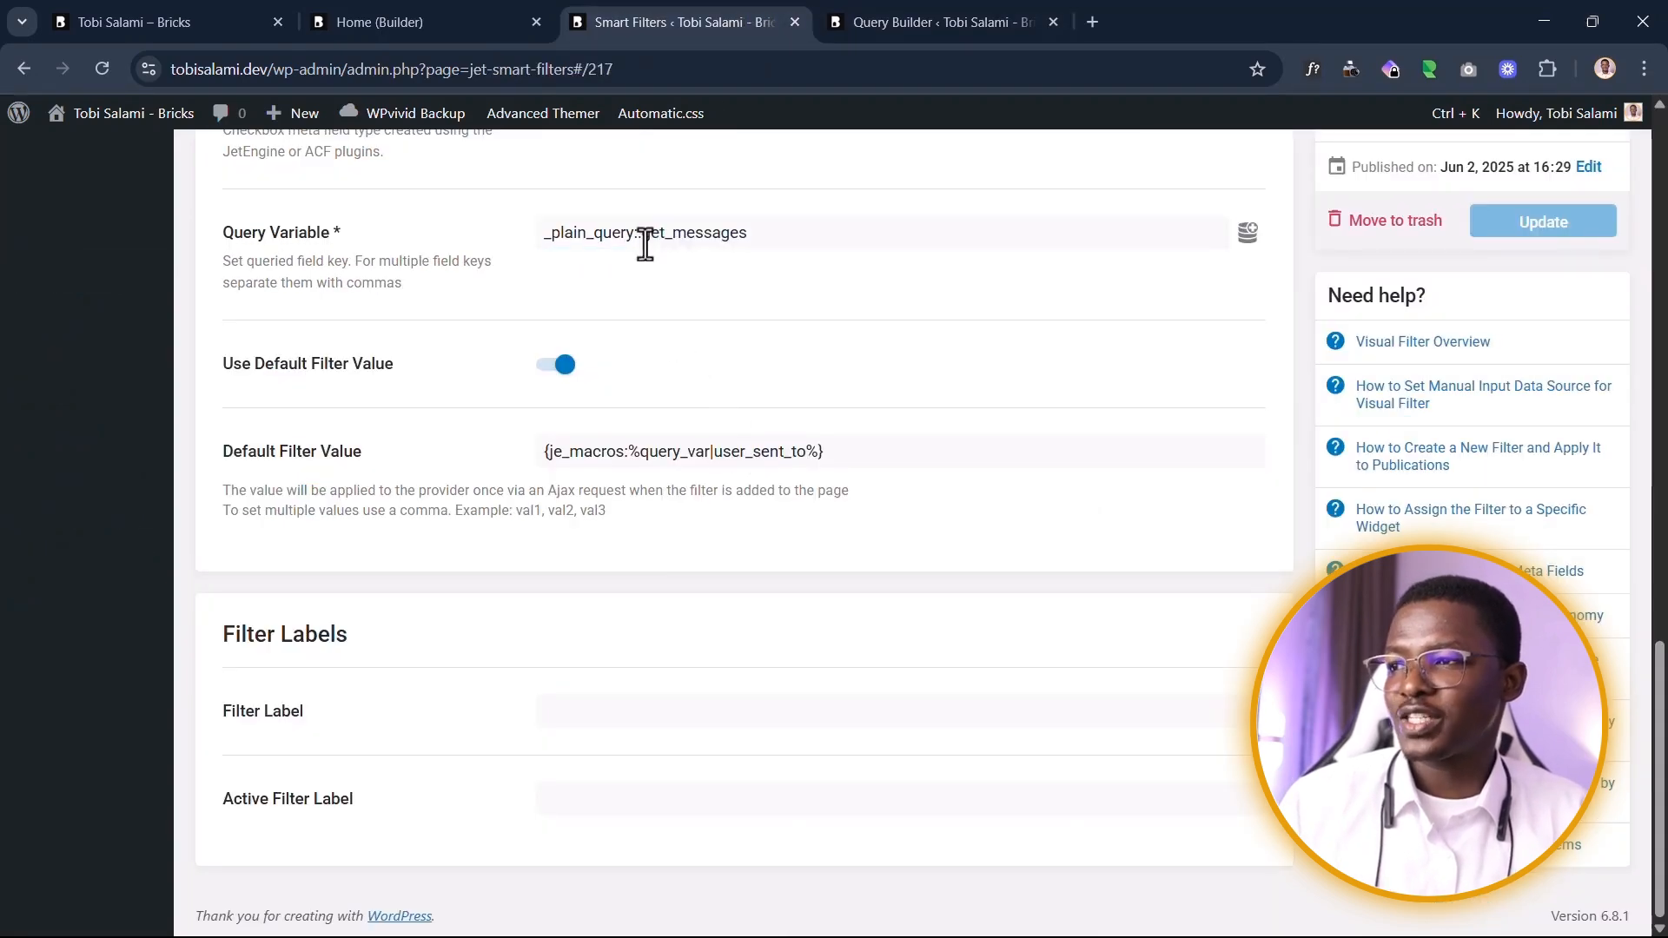
{"action": "left_click_drag", "start_coordinate": [644, 242], "coordinate": [764, 252]}
{"action": "left_click", "coordinate": [938, 22]}
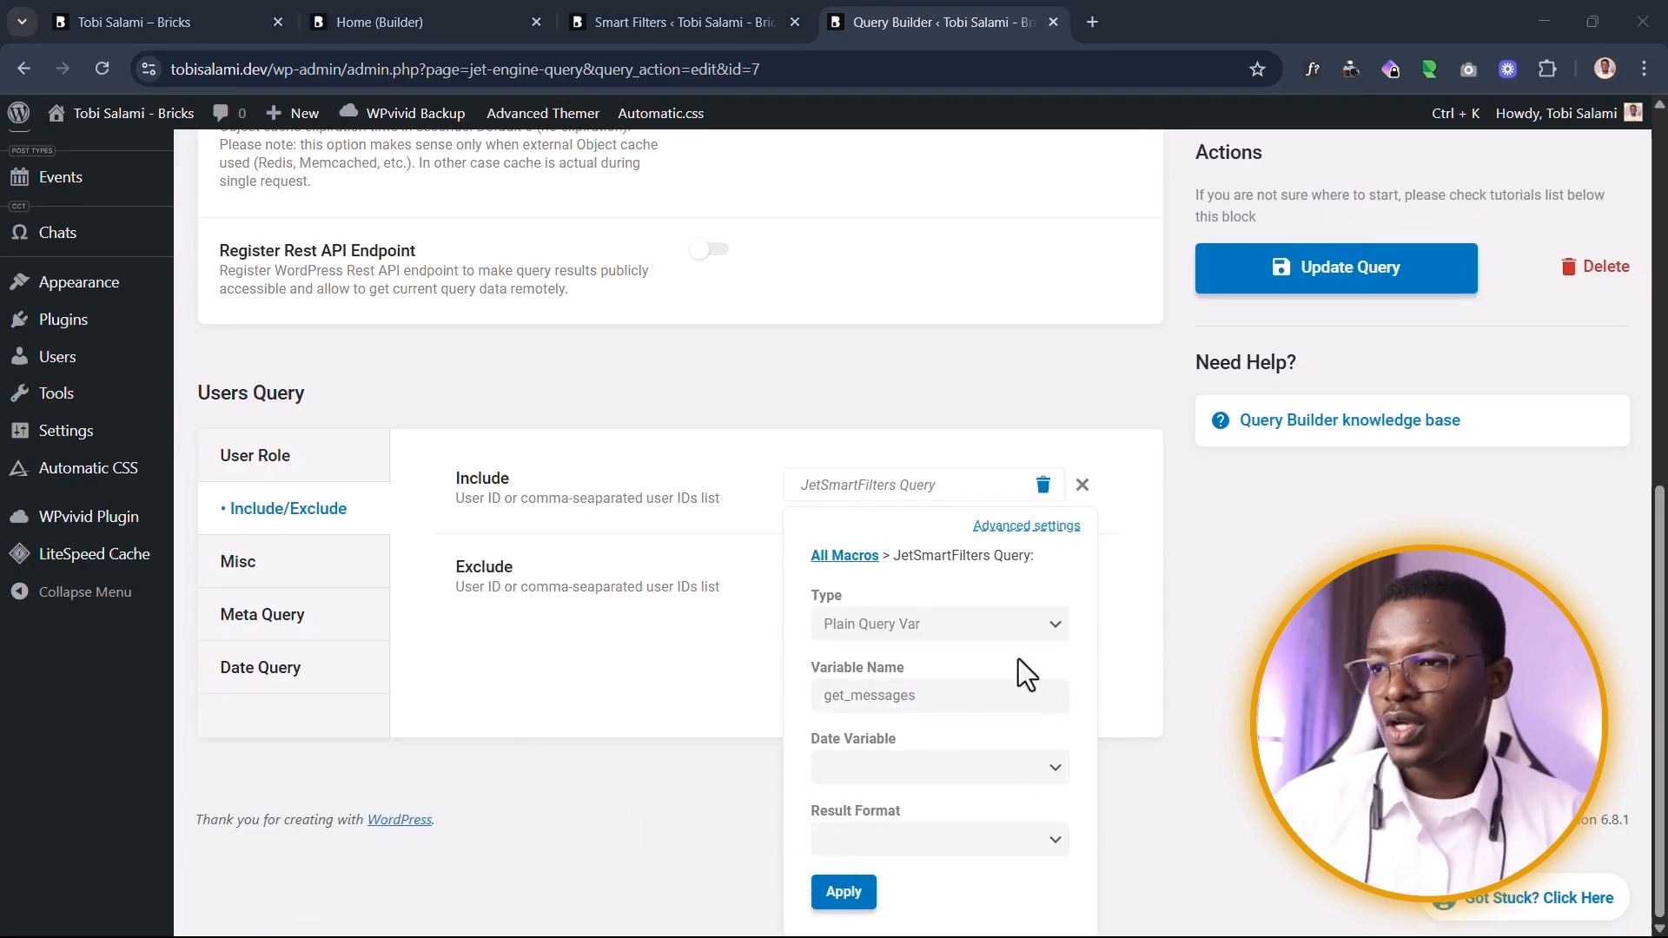
Step: Review the Fallback value in the Include macro's advanced settings, close them and update the query
{"action": "left_click", "coordinate": [1027, 527]}
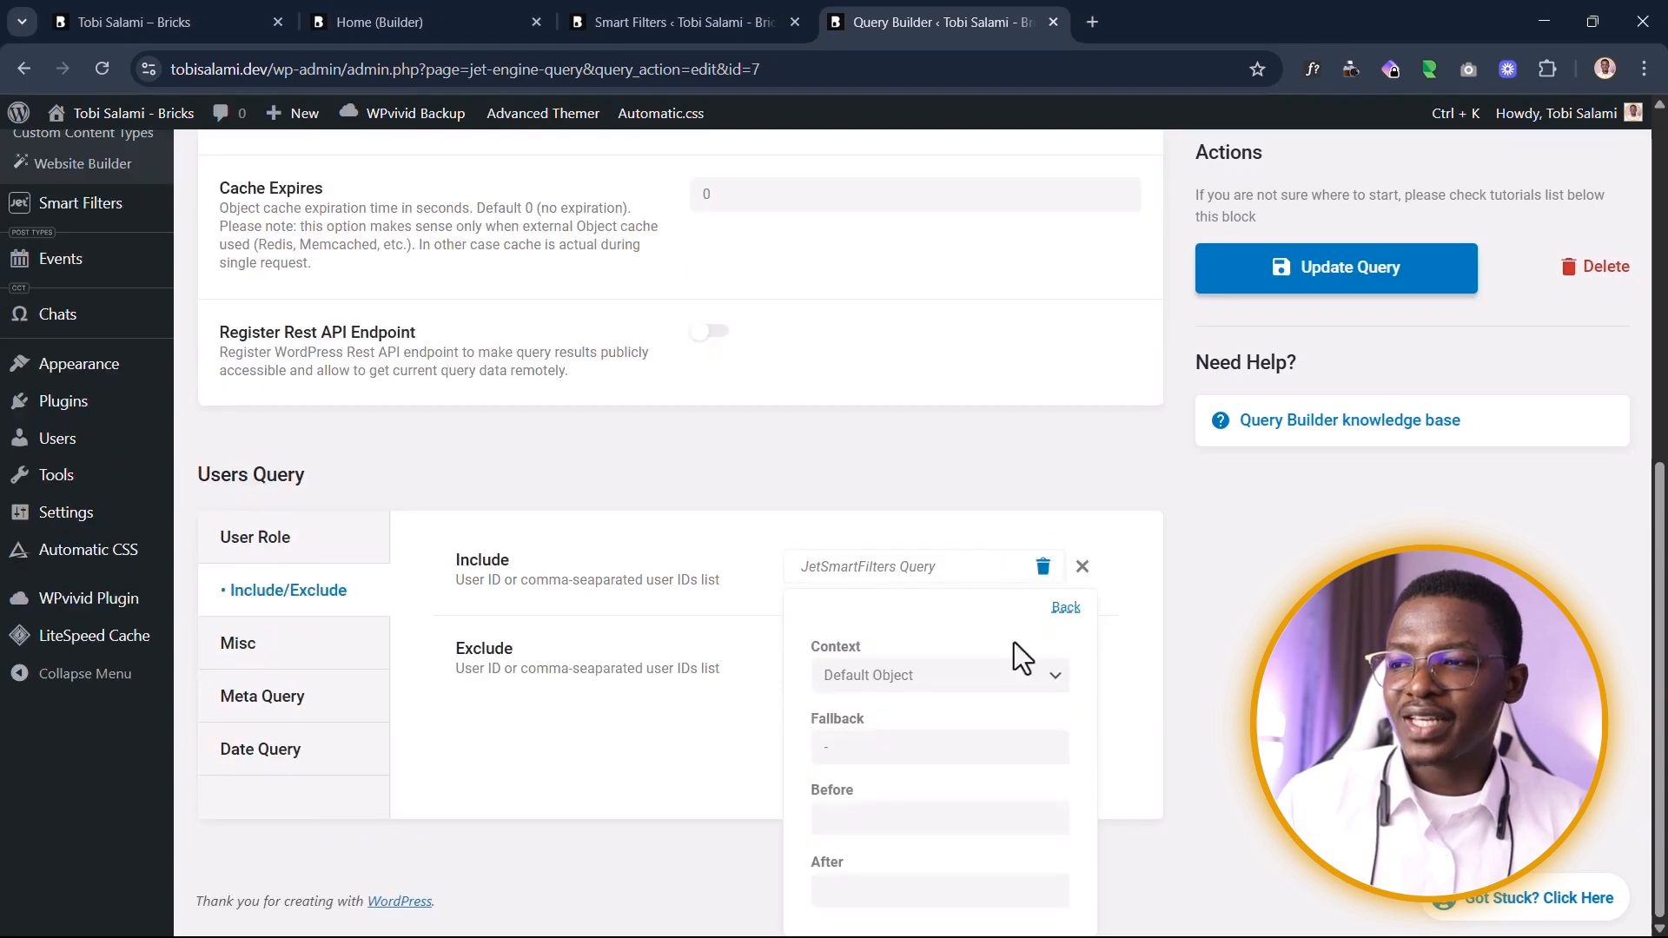
{"action": "left_click", "coordinate": [869, 757]}
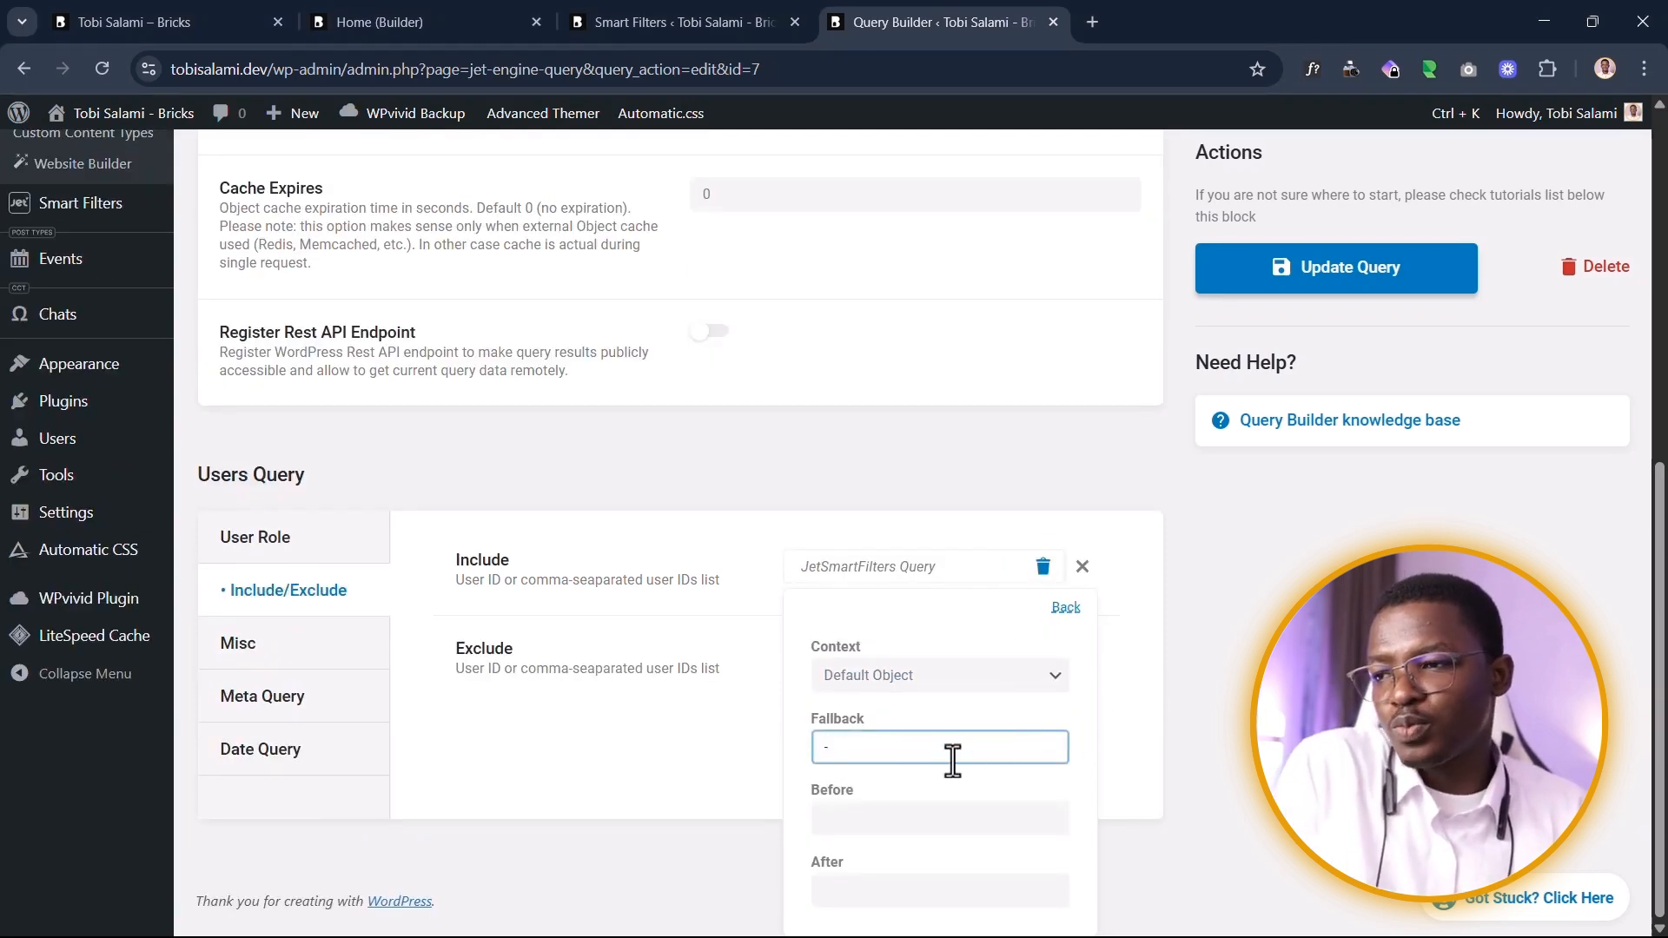
{"action": "left_click", "coordinate": [928, 718]}
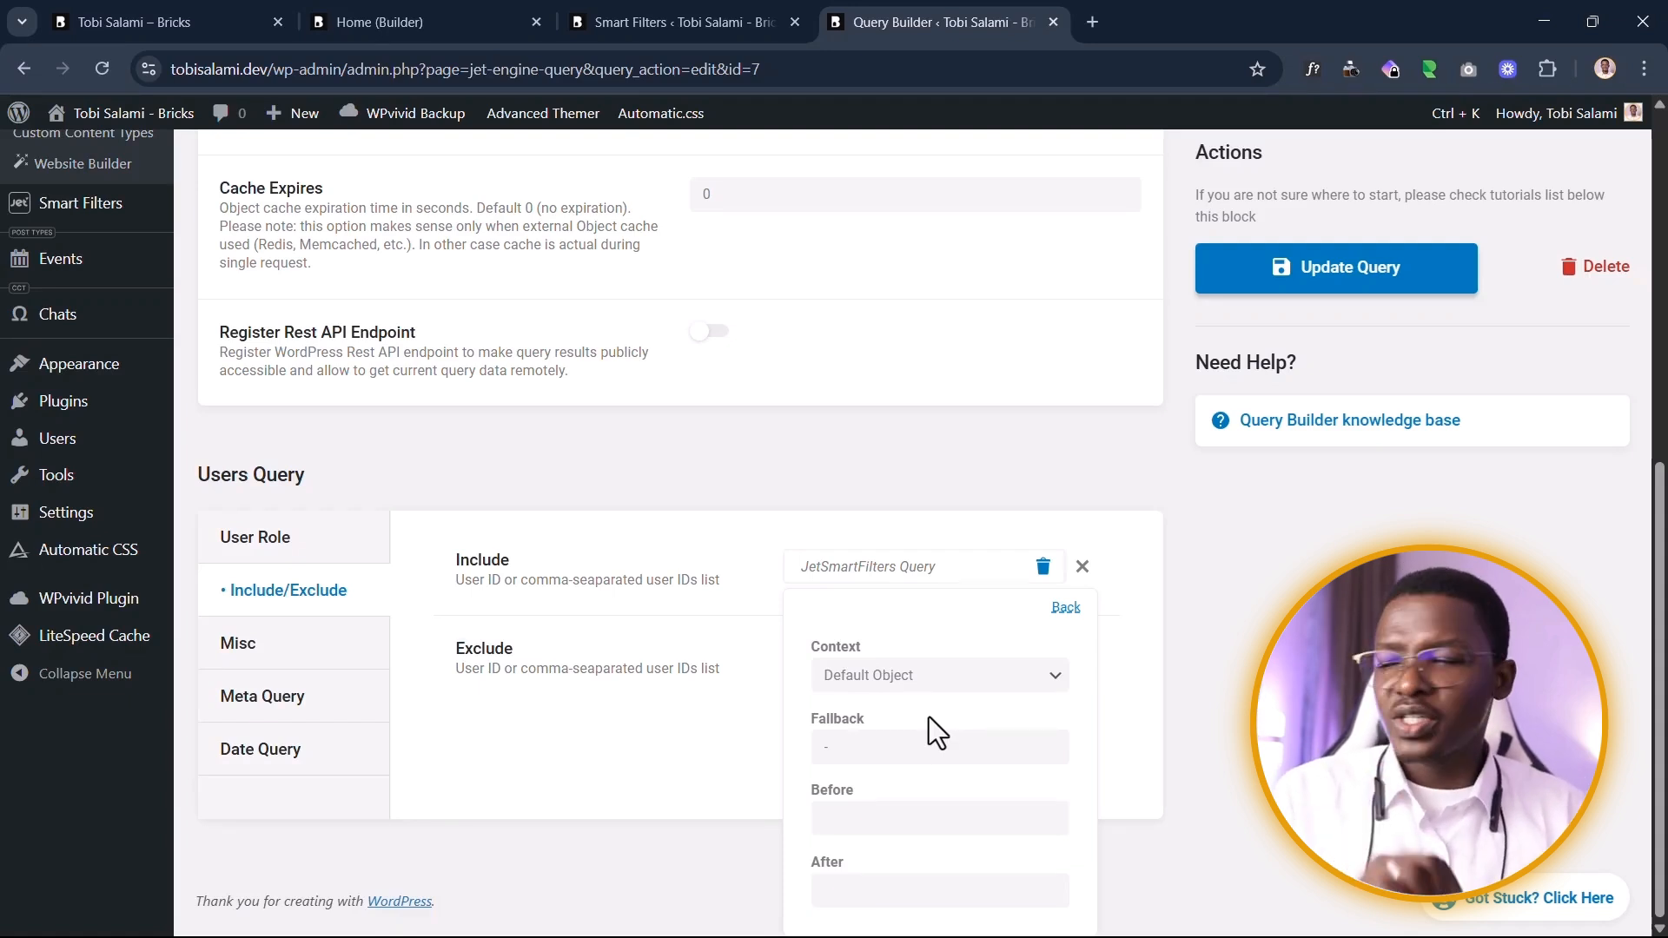
{"action": "left_click", "coordinate": [869, 749]}
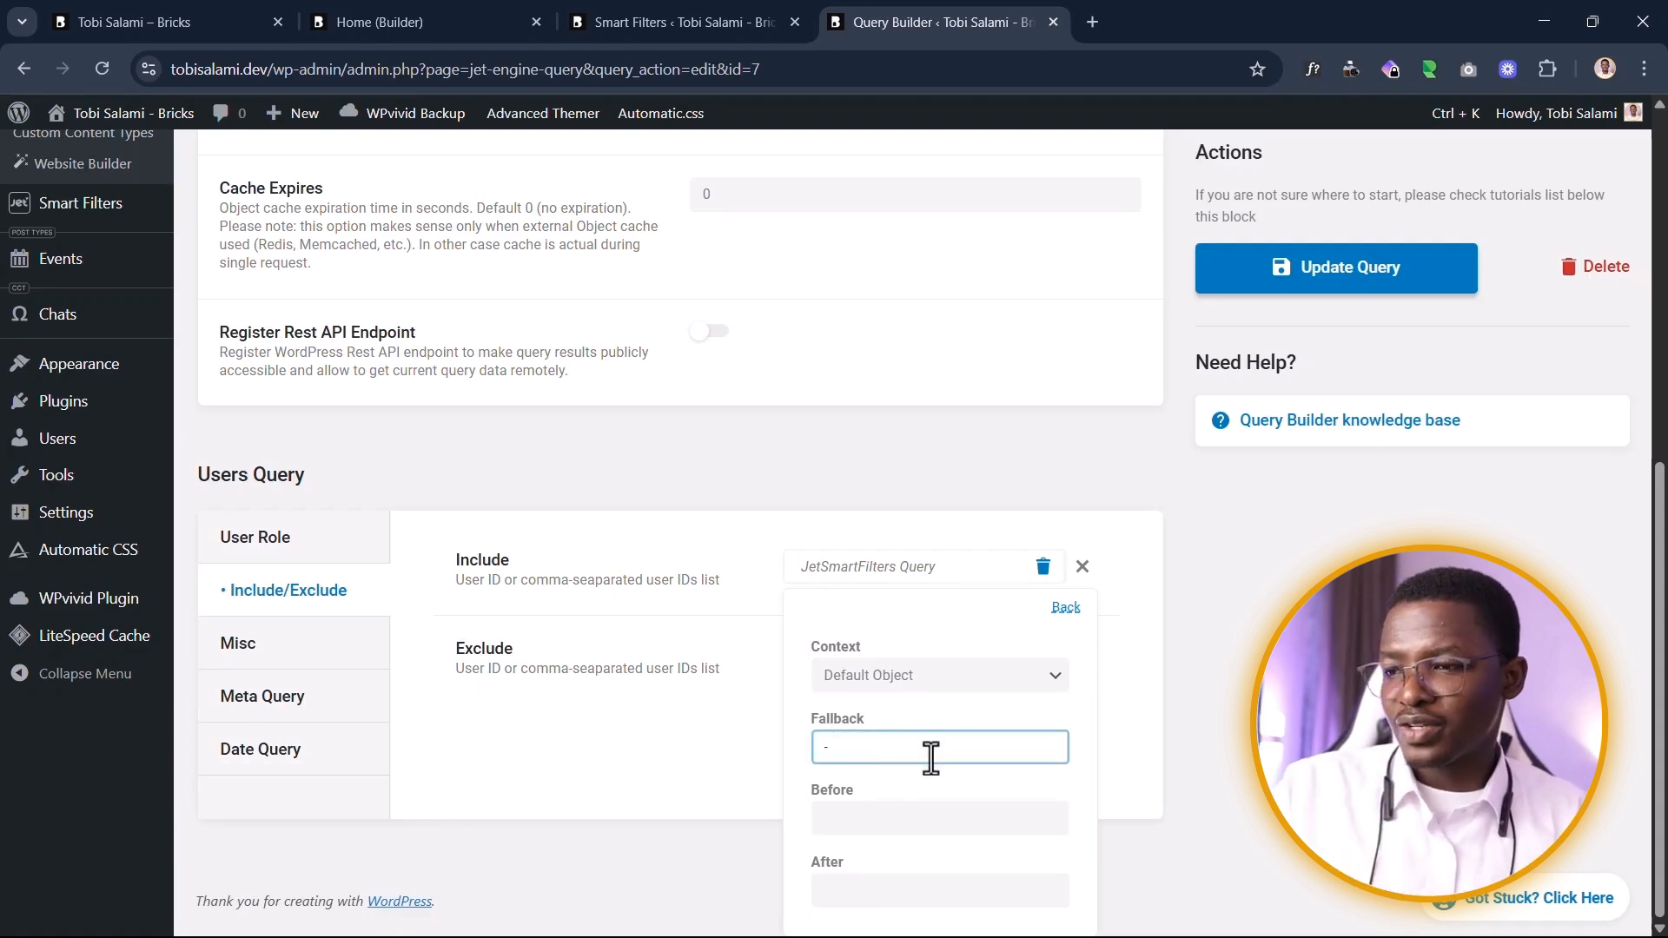
{"action": "left_click", "coordinate": [778, 627]}
{"action": "left_click", "coordinate": [1288, 269]}
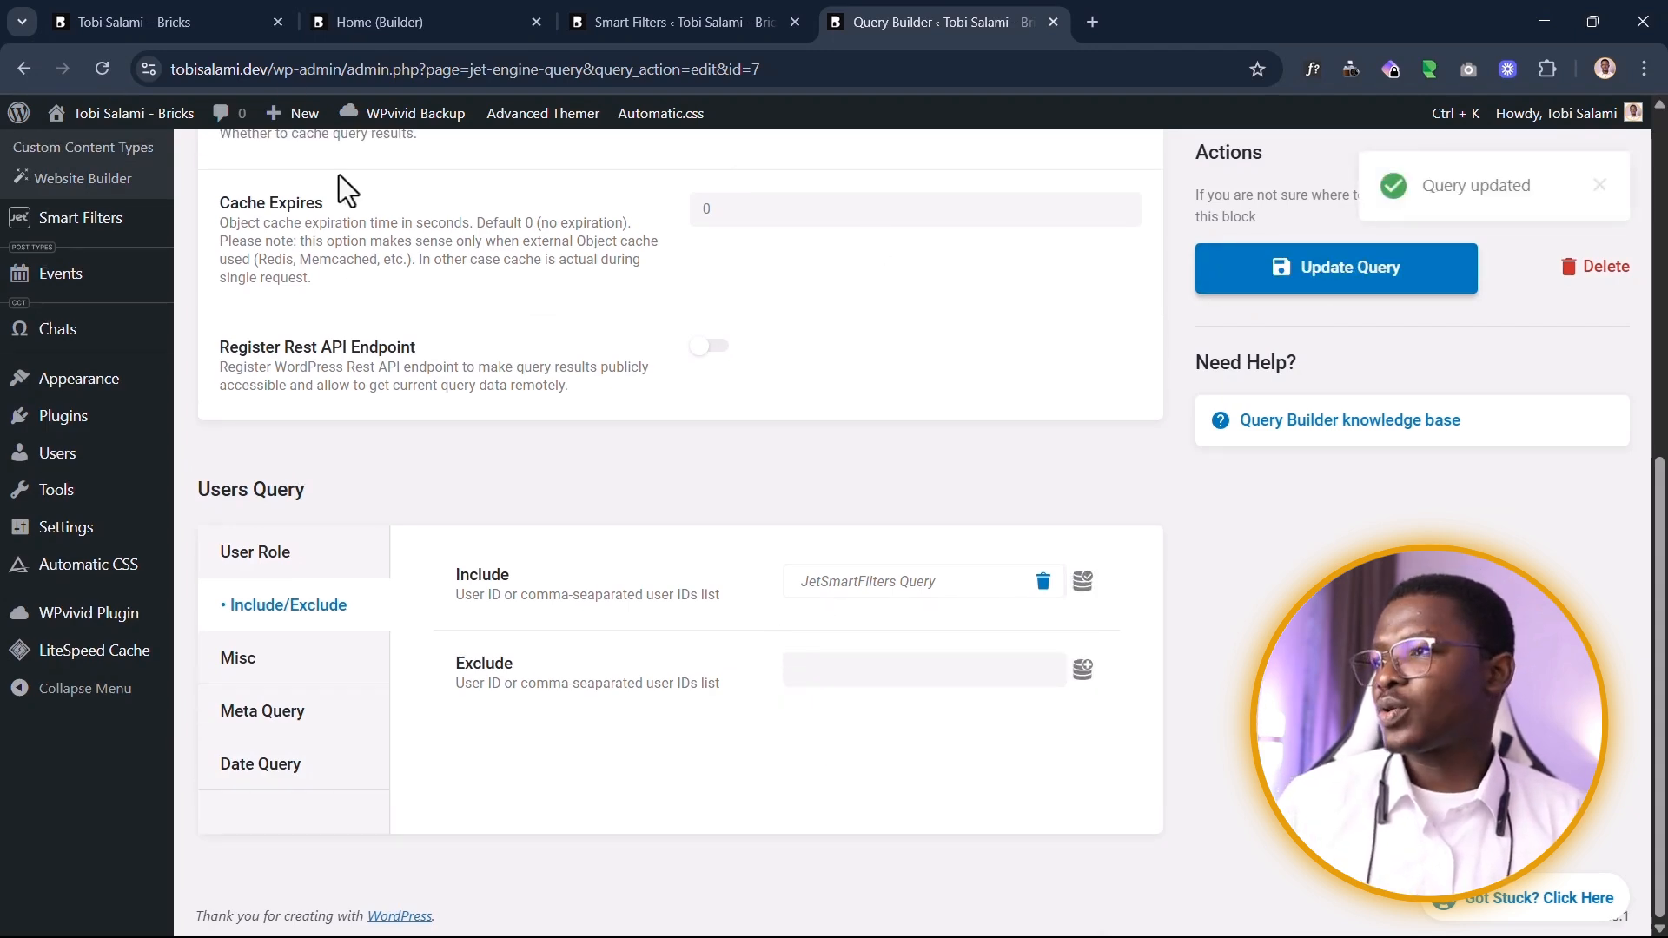
Step: Switch to the live Chat App page and examine the conversation headings and messages in the chat area
{"action": "left_click", "coordinate": [224, 13]}
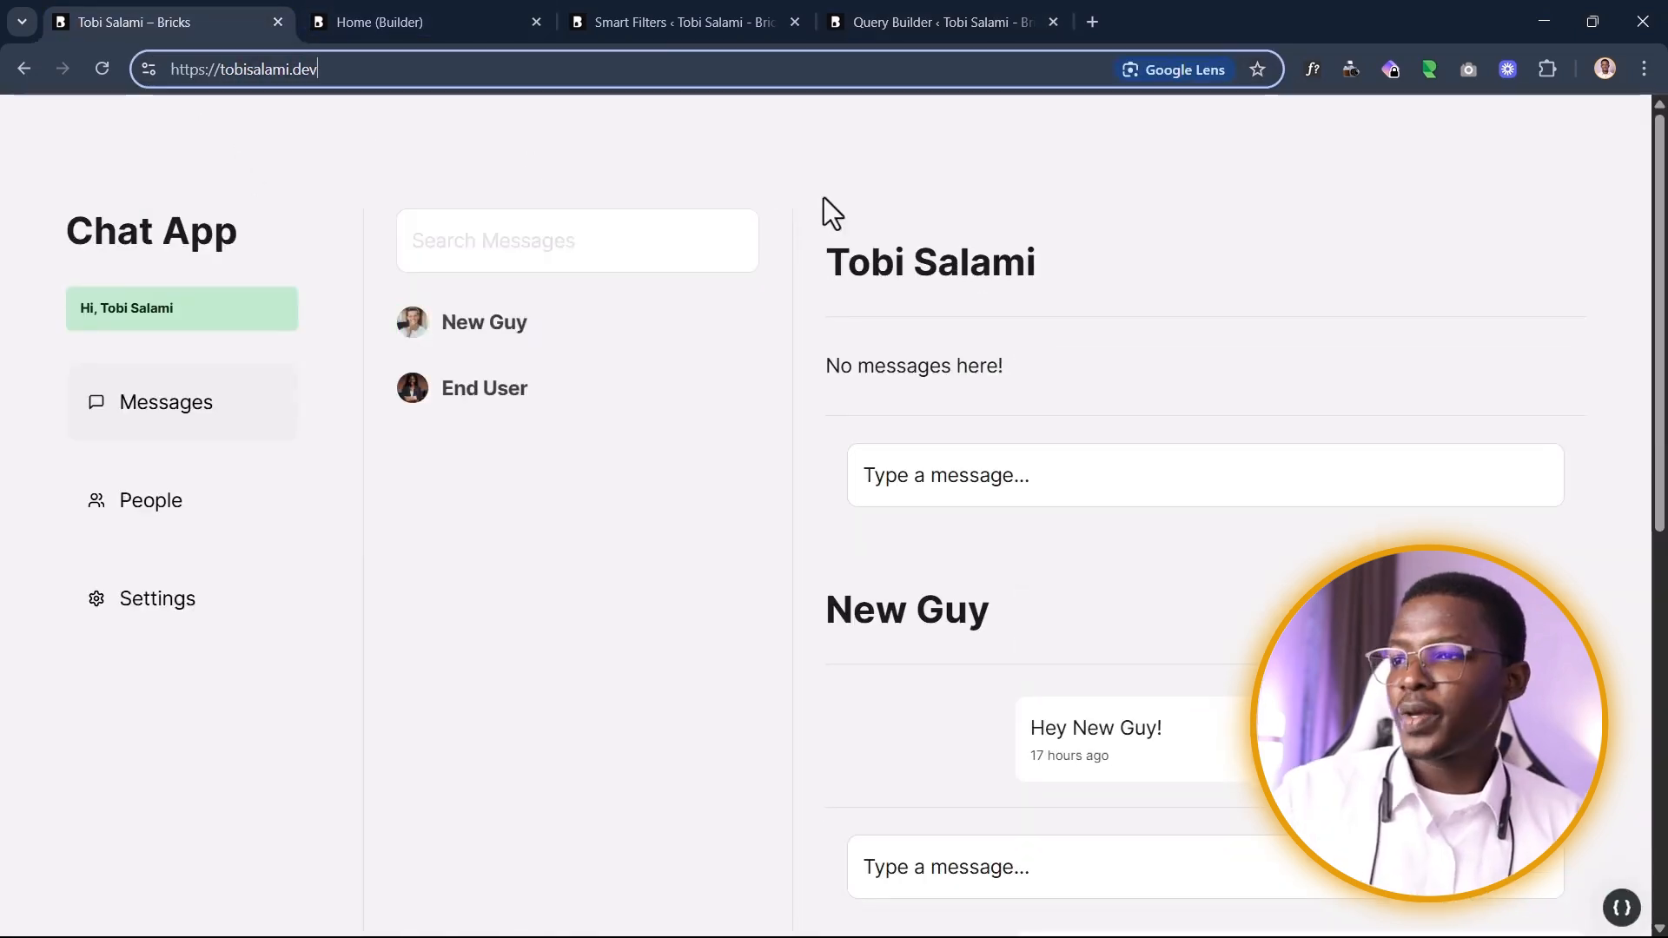
{"action": "left_click_drag", "start_coordinate": [827, 259], "coordinate": [1049, 259]}
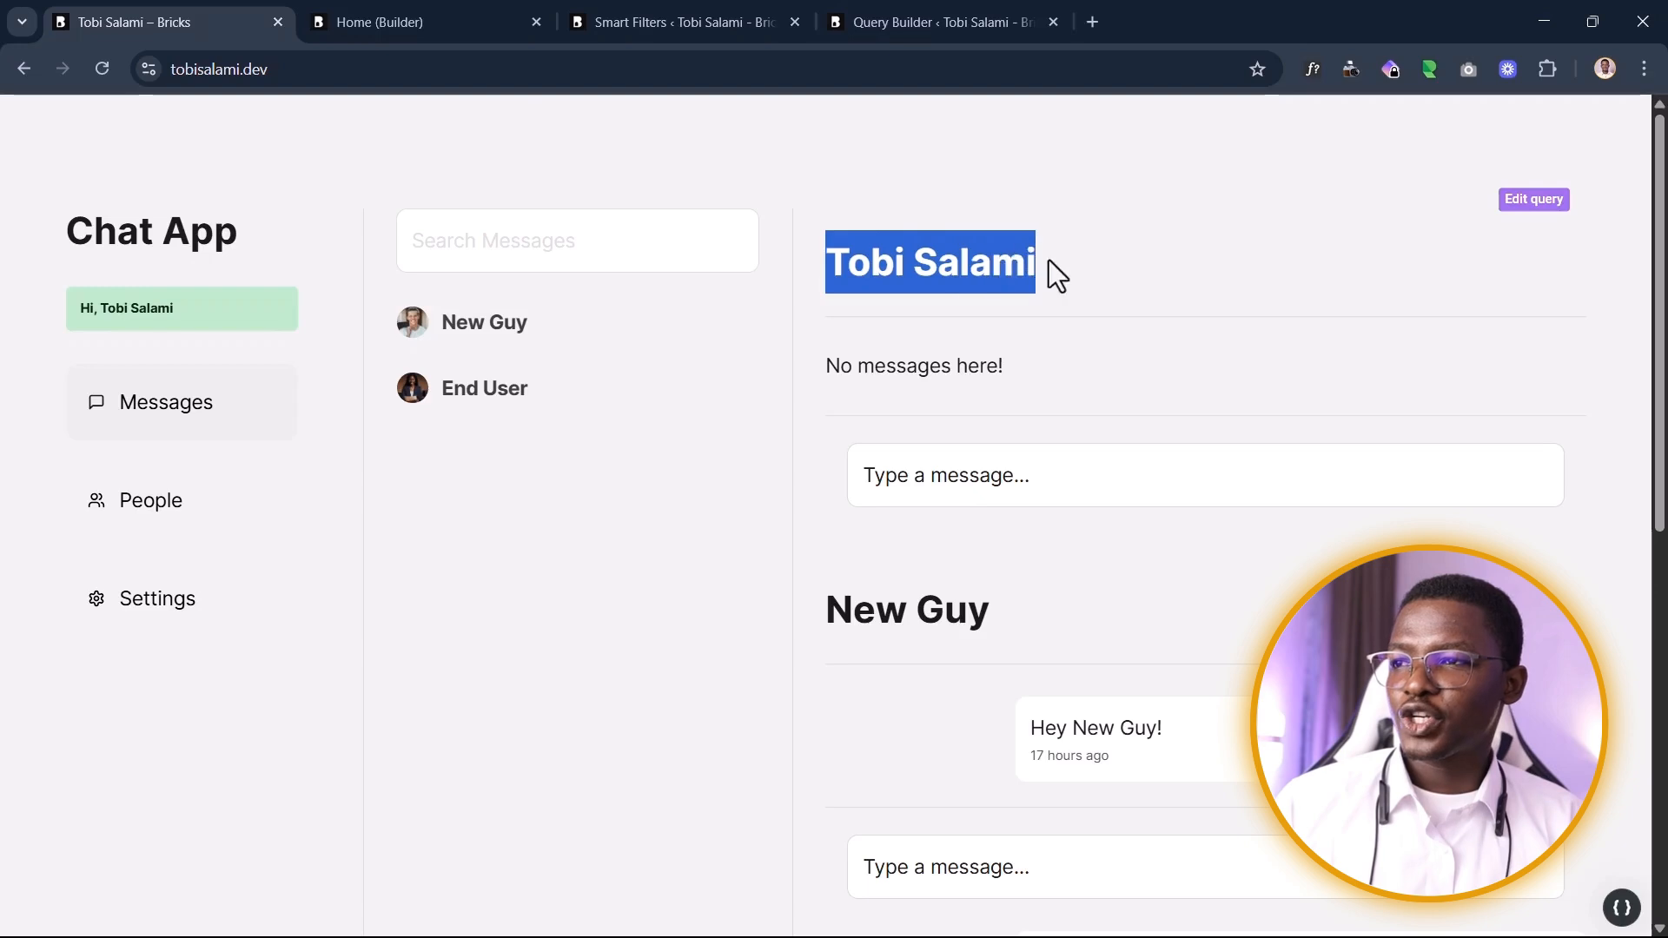
{"action": "scroll", "coordinate": [928, 557], "scroll_direction": "down", "scroll_amount": 3}
{"action": "left_click_drag", "start_coordinate": [827, 393], "coordinate": [1024, 417]}
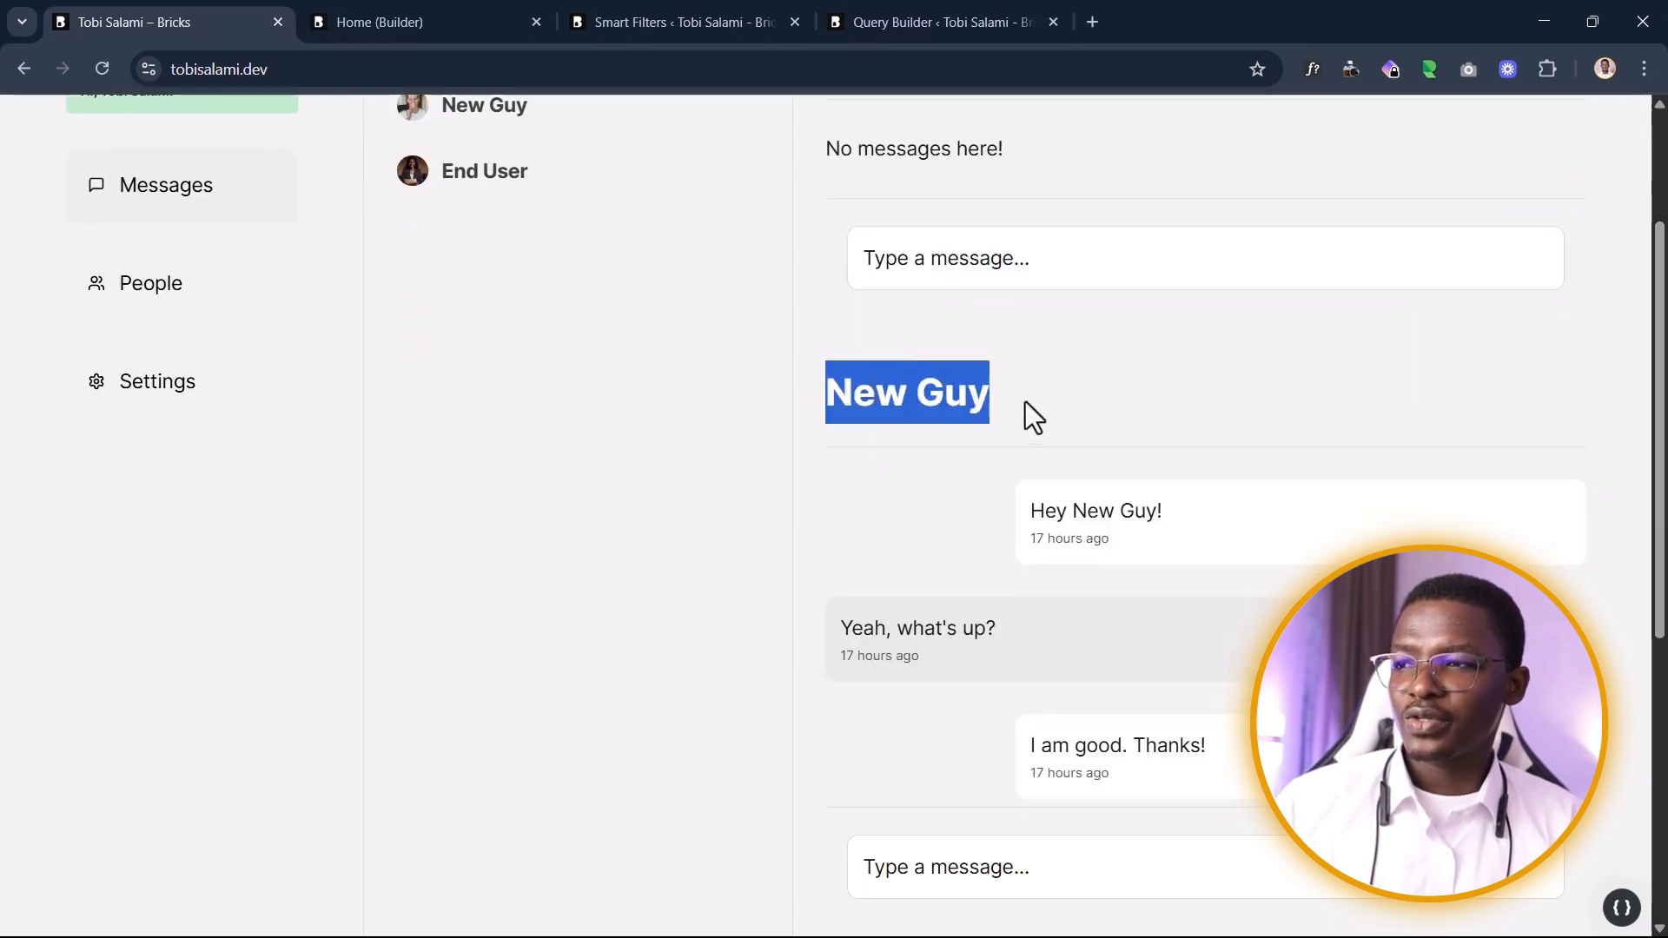
{"action": "scroll", "coordinate": [1121, 452], "scroll_direction": "up", "scroll_amount": 3}
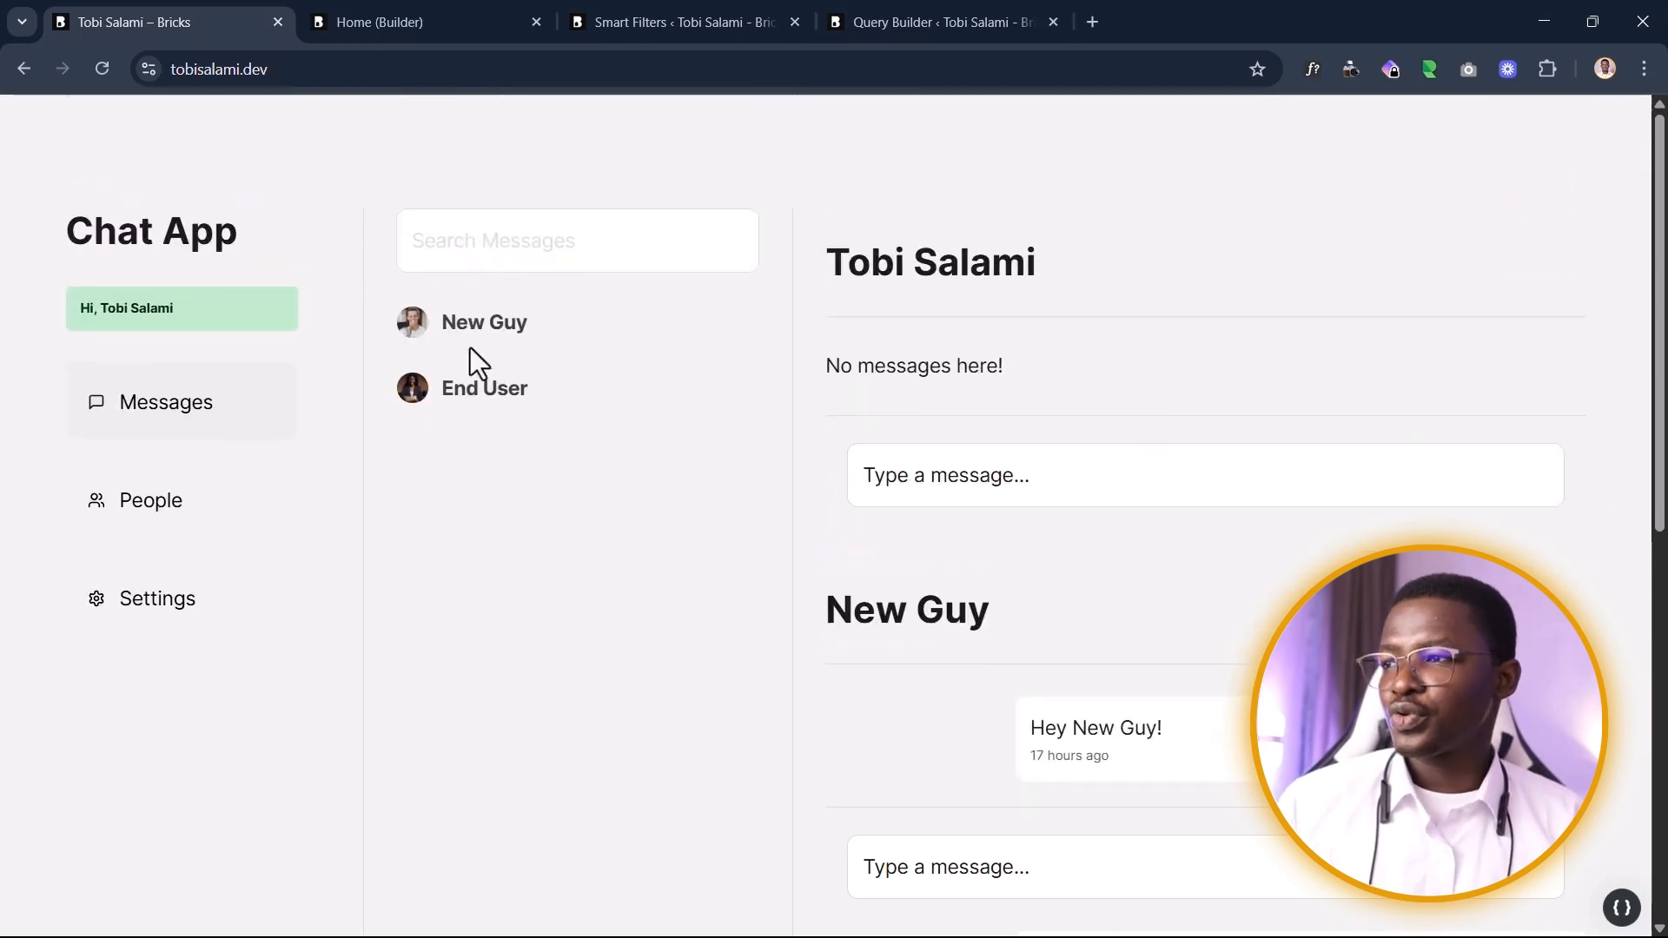
{"action": "scroll", "coordinate": [930, 504], "scroll_direction": "down", "scroll_amount": 1}
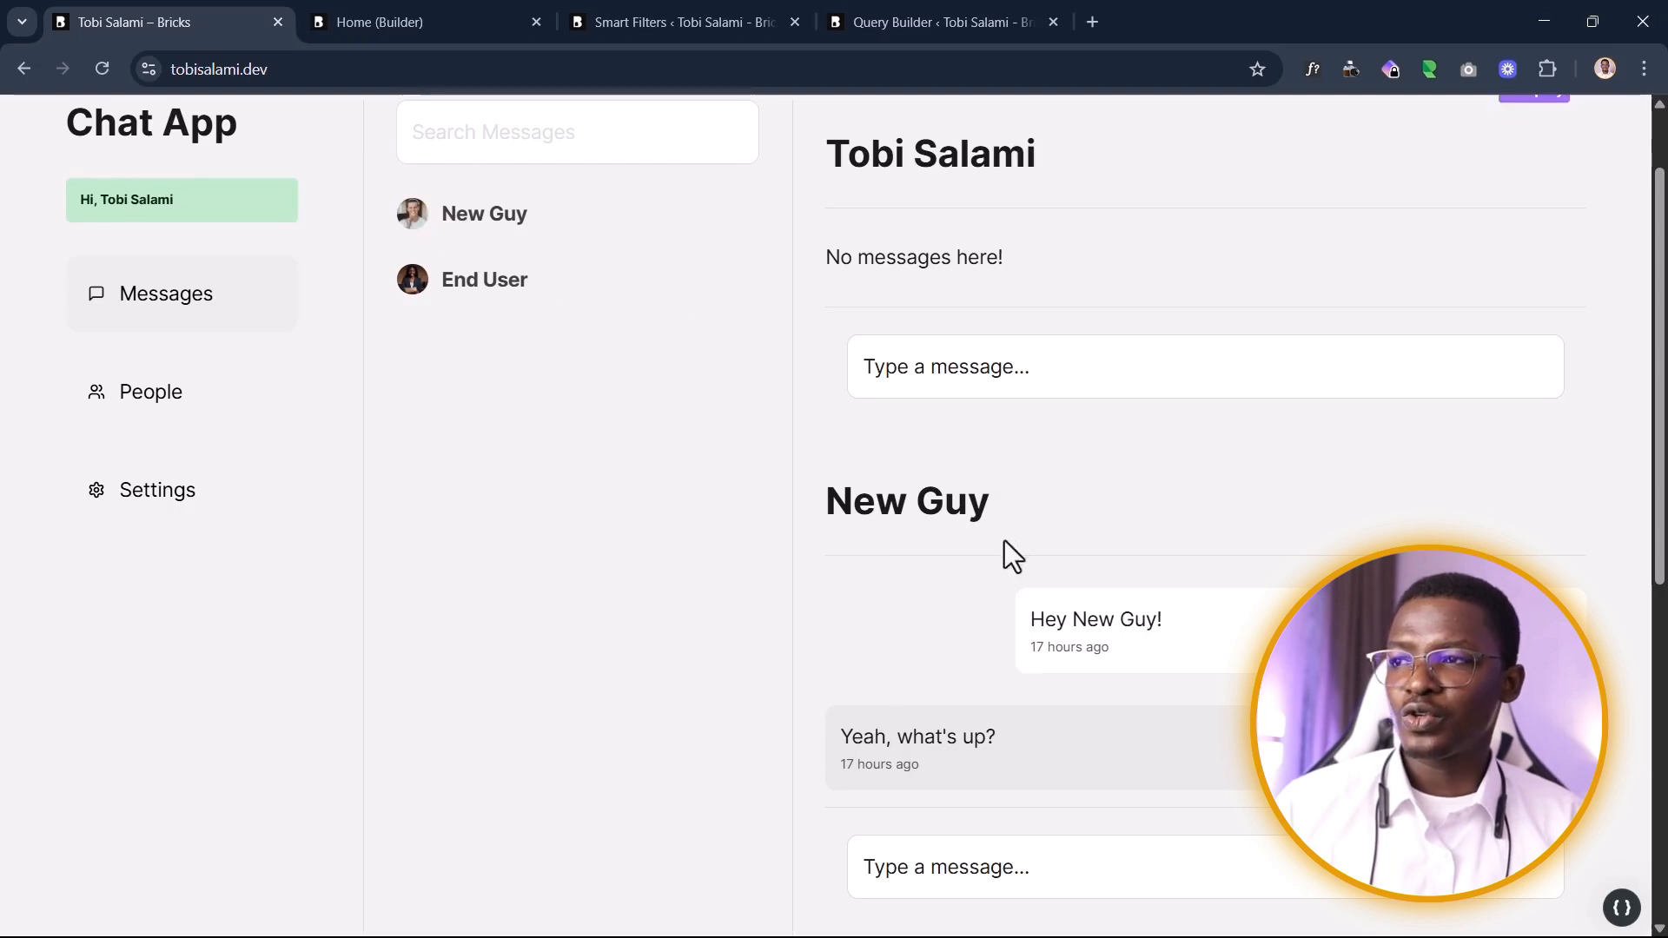
Step: Open the New Guy conversation and then the End User conversation from the people list to compare their messages
{"action": "scroll", "coordinate": [1223, 462], "scroll_direction": "up", "scroll_amount": 1}
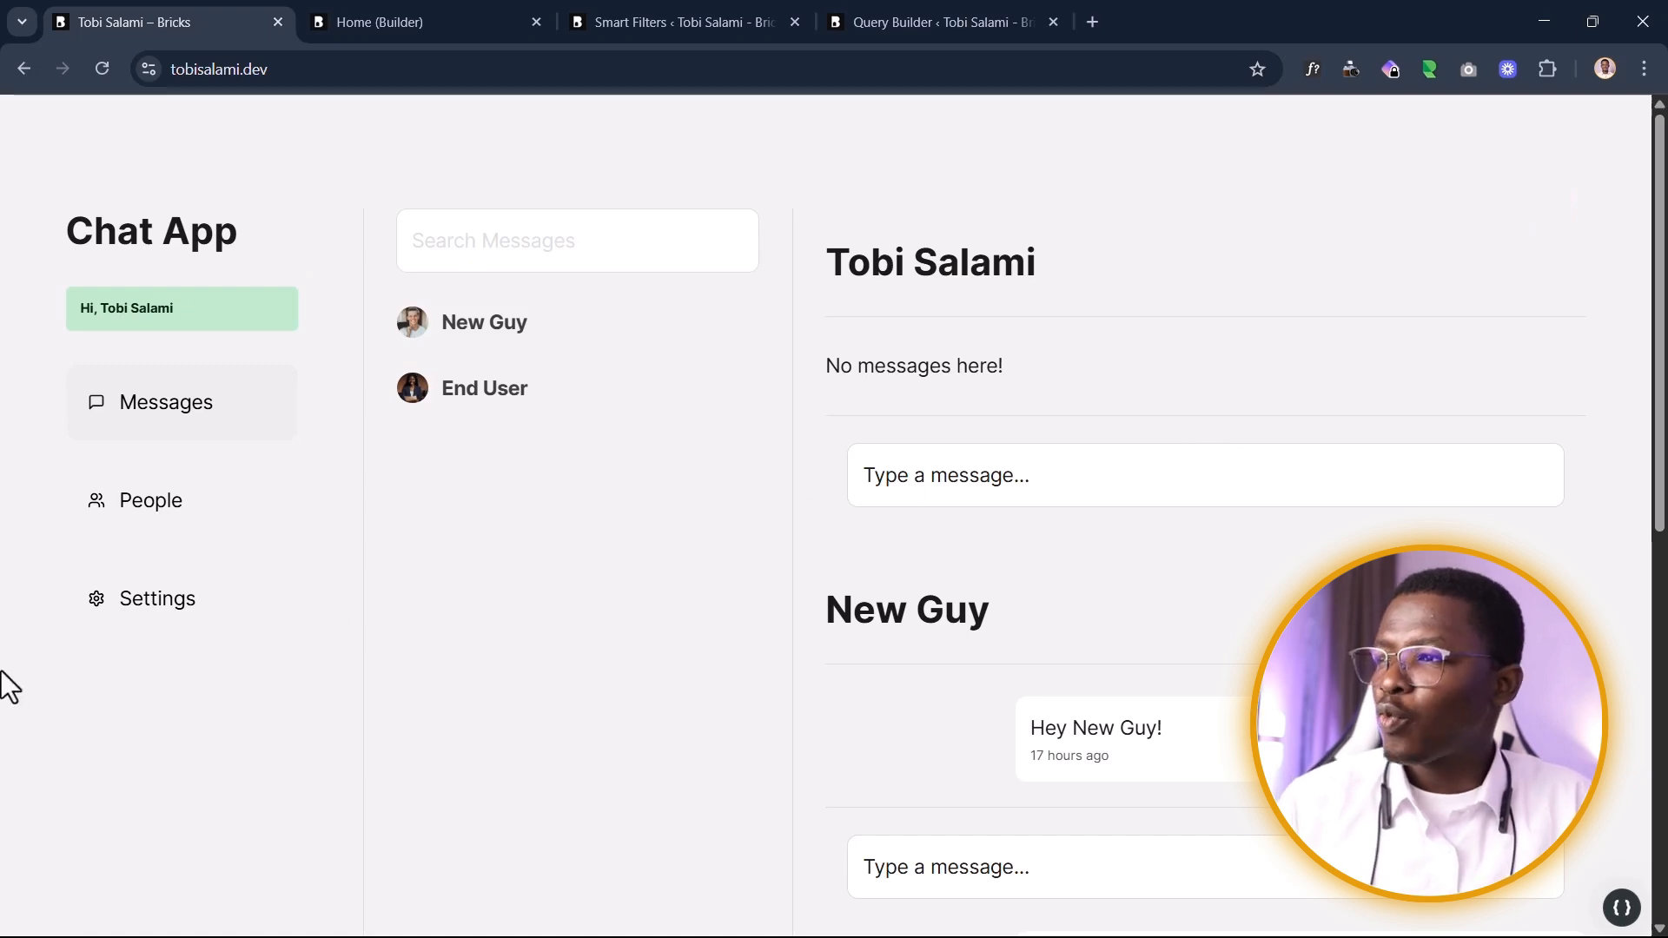
{"action": "left_click", "coordinate": [476, 344]}
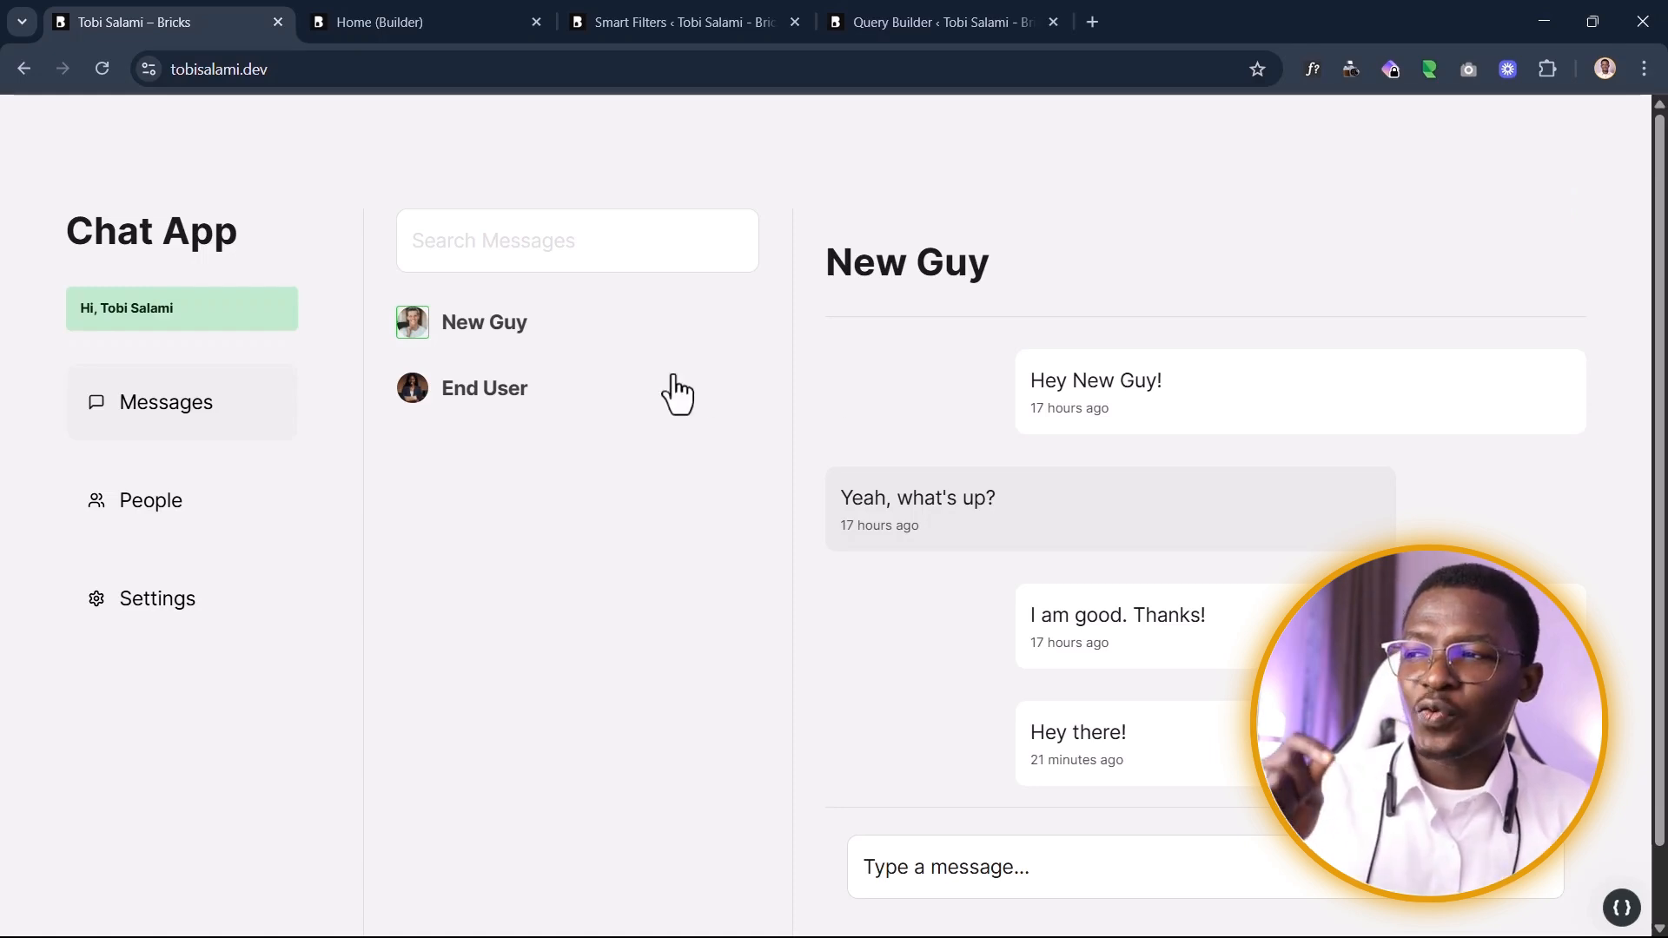
{"action": "left_click", "coordinate": [463, 403]}
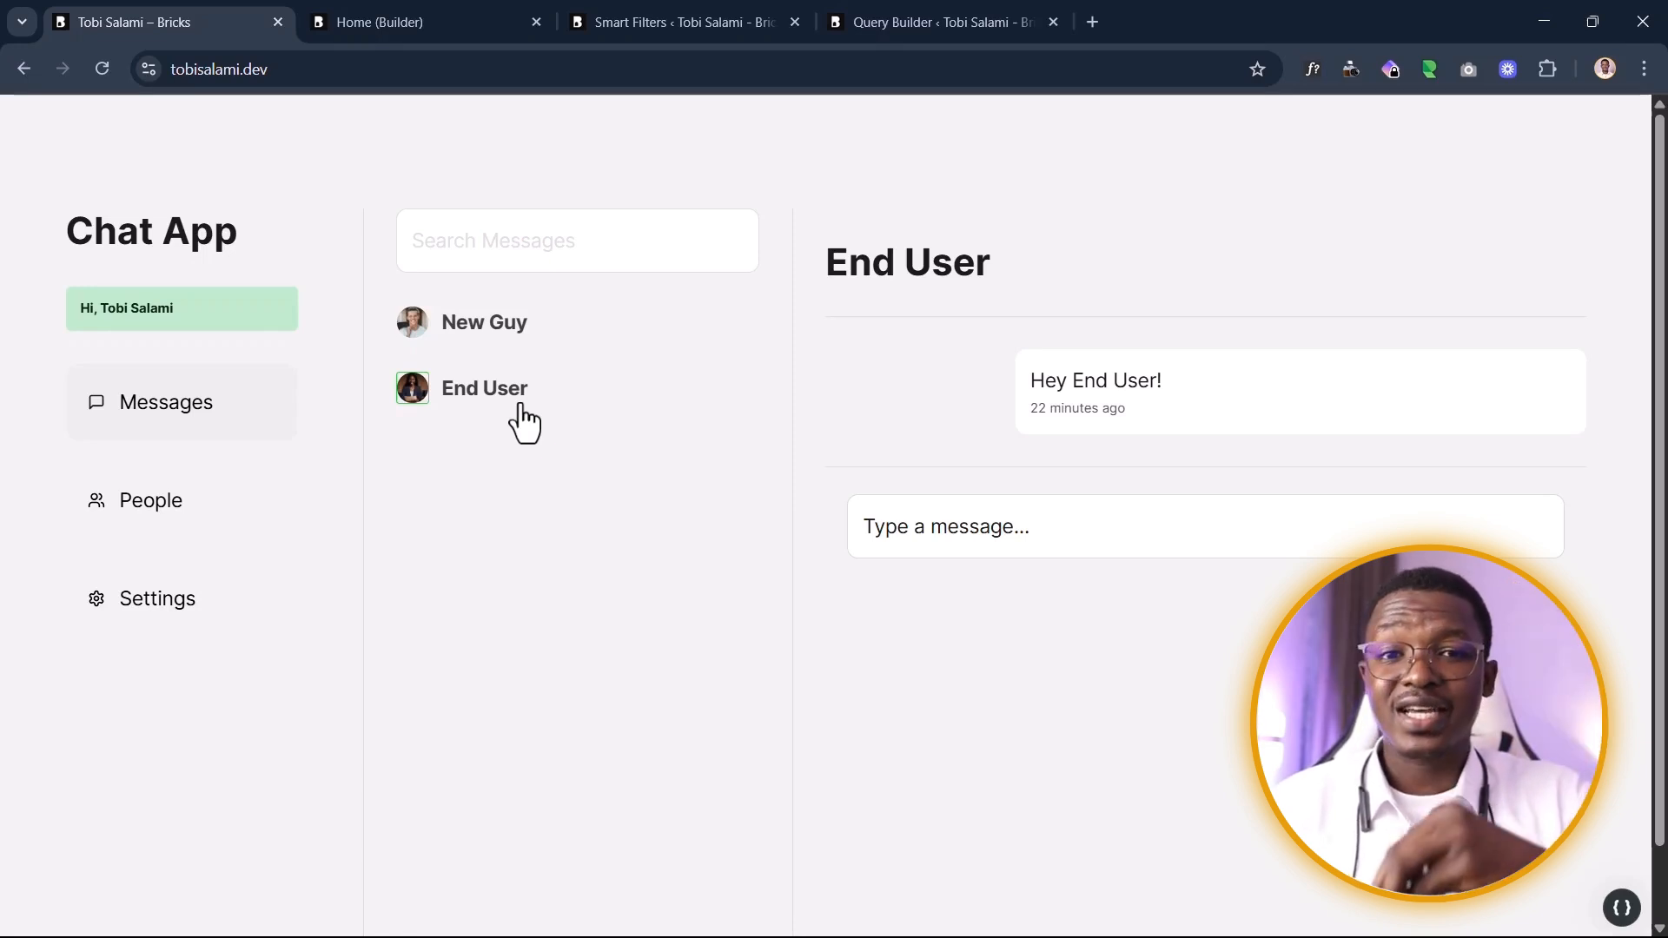
Step: Edit the Fallback field in the Include macro's advanced settings of the Get Current Chatting User query, and update the query
{"action": "left_click", "coordinate": [922, 21]}
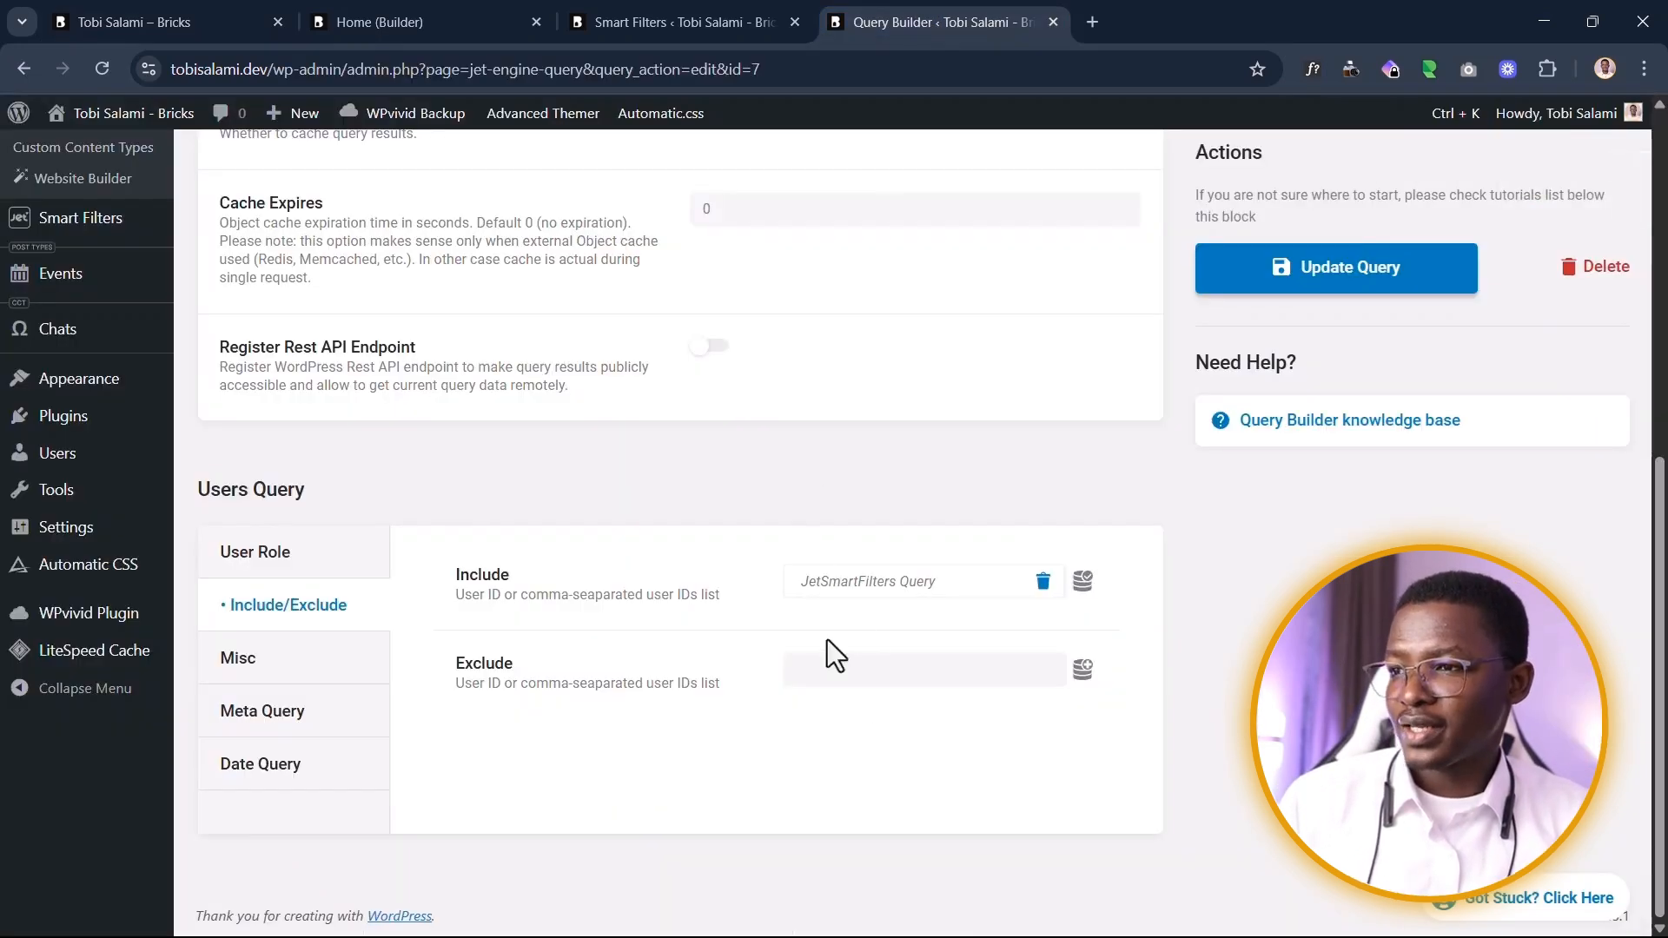
{"action": "left_click", "coordinate": [882, 580]}
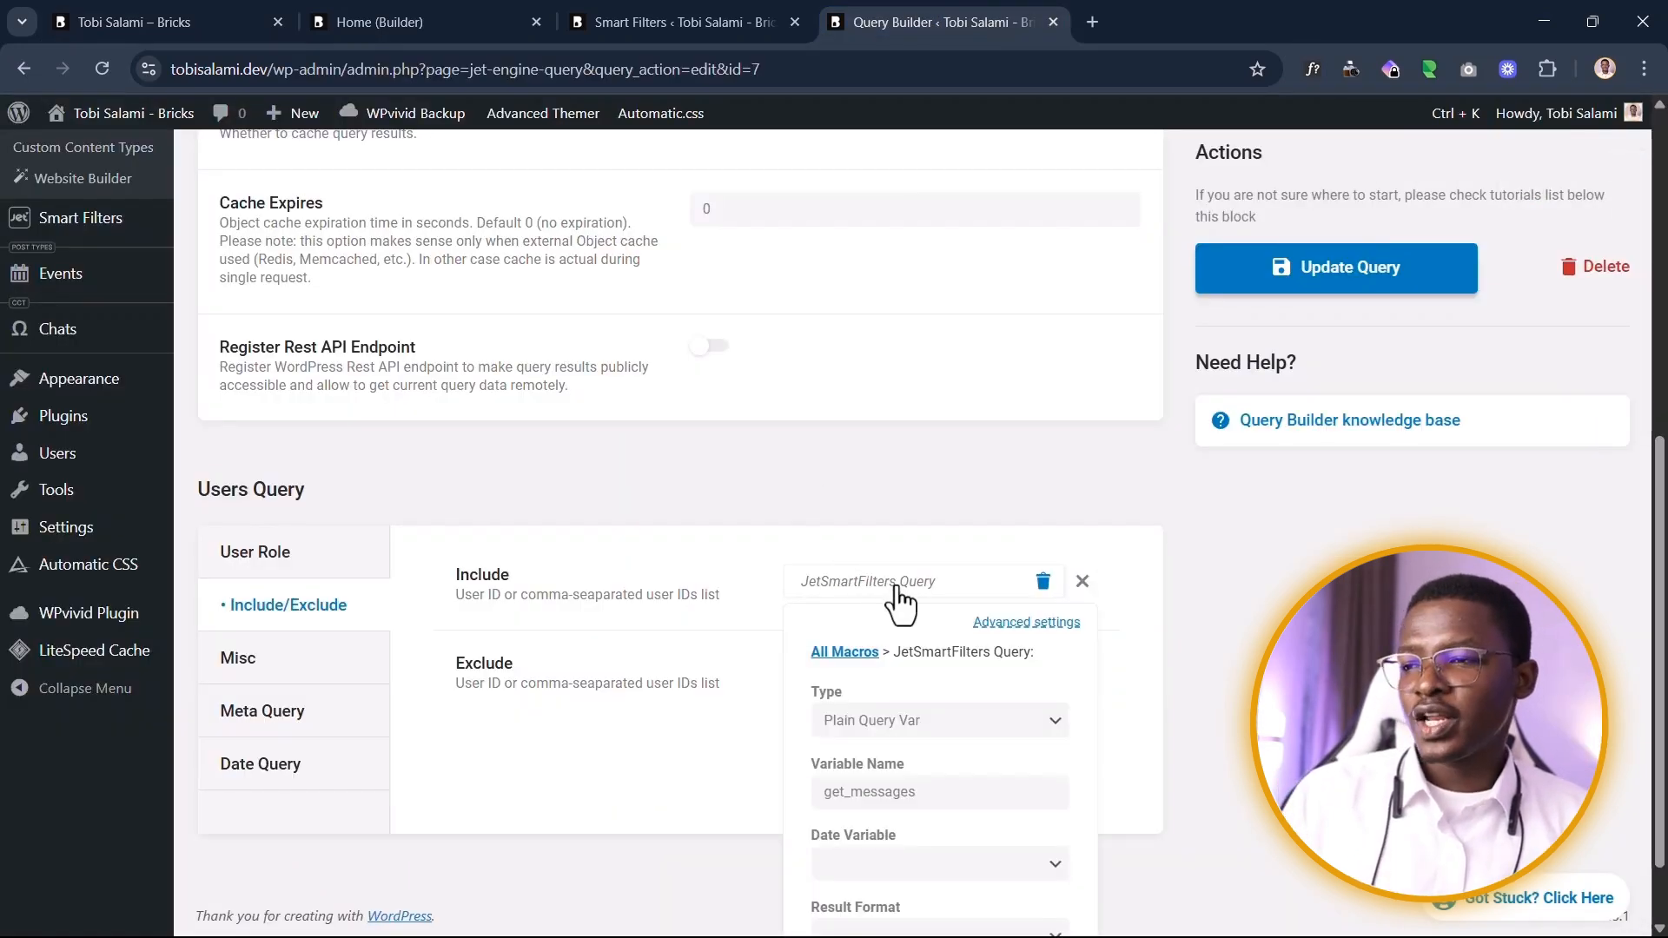
{"action": "left_click", "coordinate": [1029, 625]}
{"action": "left_click", "coordinate": [893, 765]}
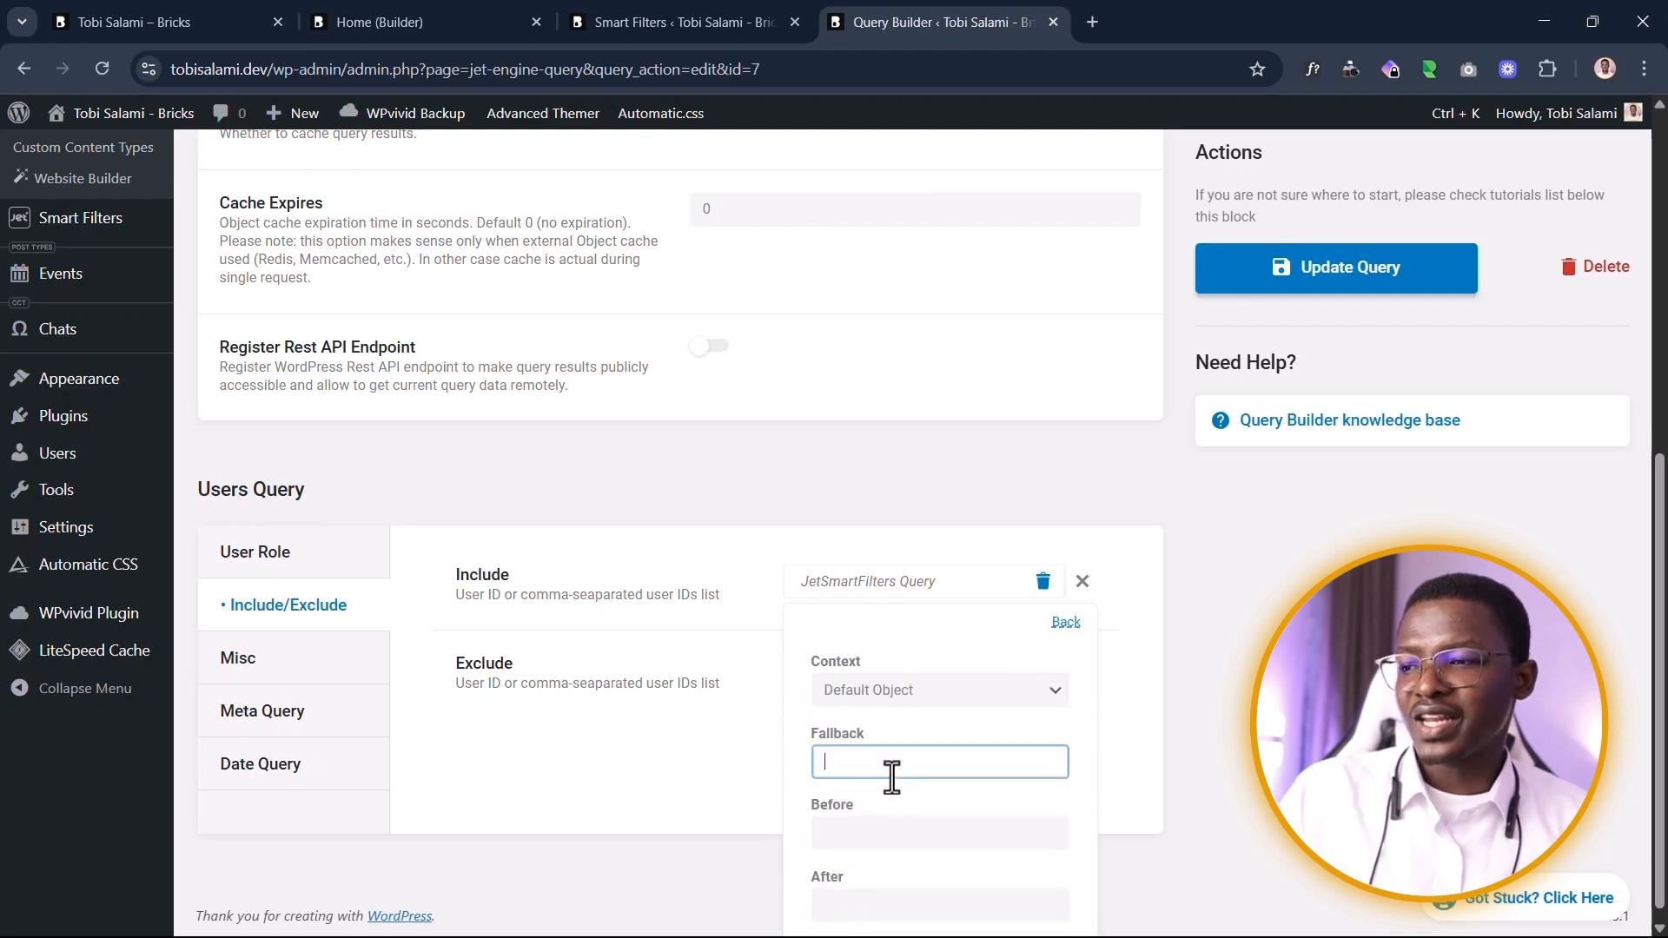
{"action": "left_click", "coordinate": [751, 622]}
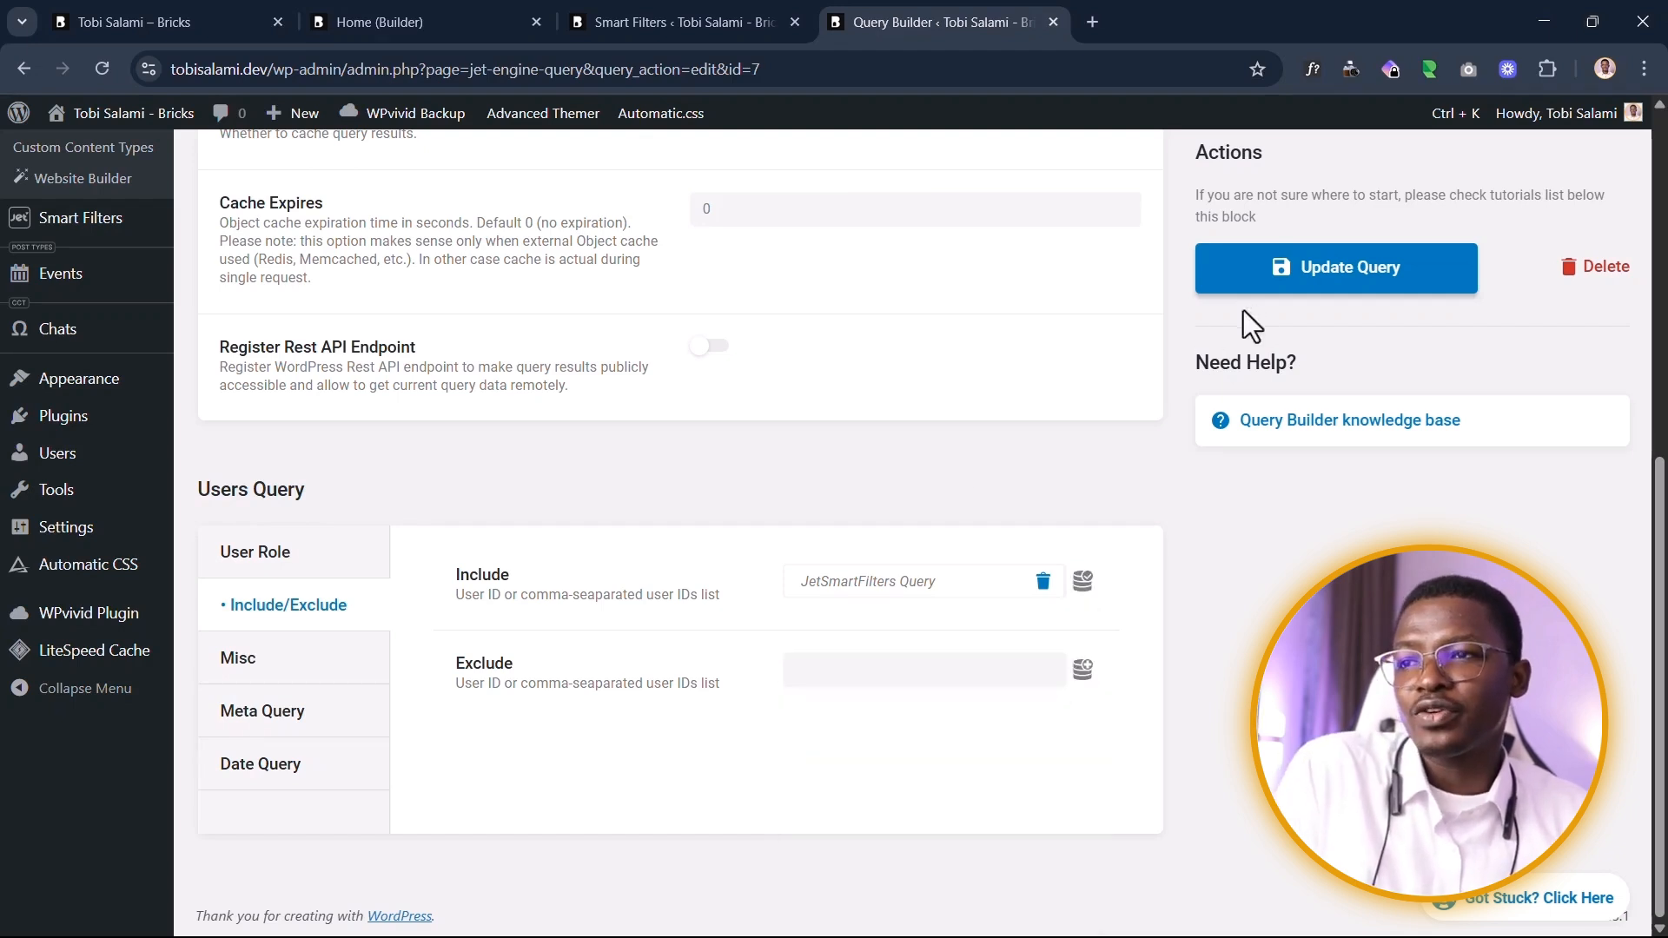
{"action": "left_click", "coordinate": [1324, 261]}
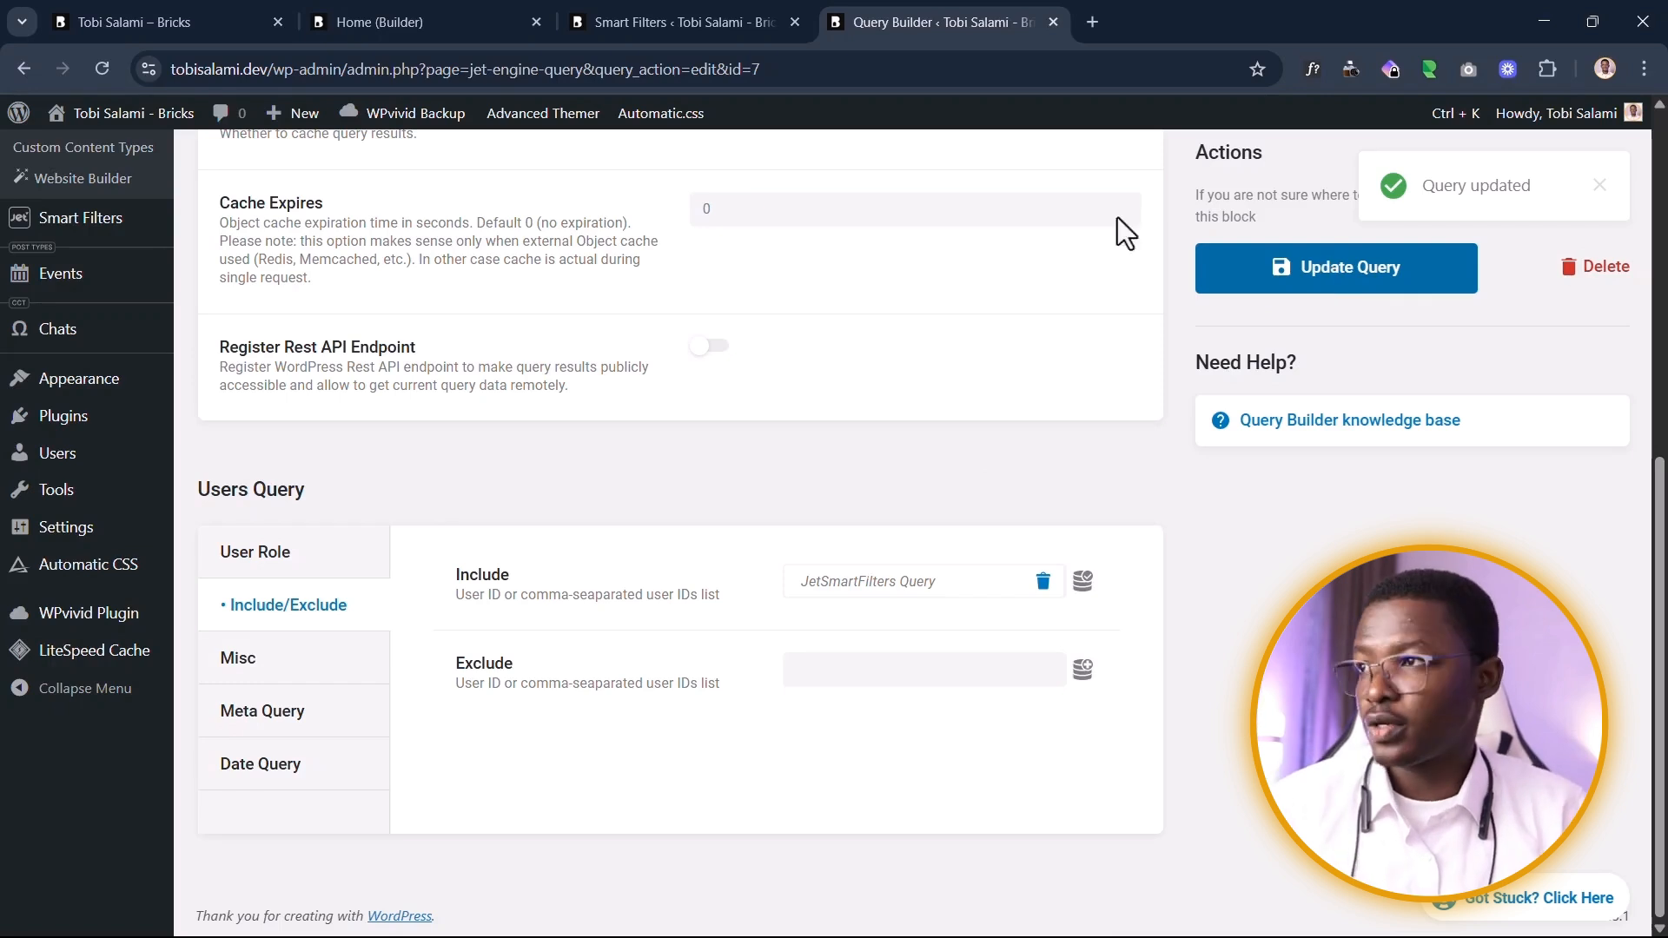
Step: Reload the live Chat App page and check what the chat area shows before any person is selected
{"action": "left_click", "coordinate": [173, 22]}
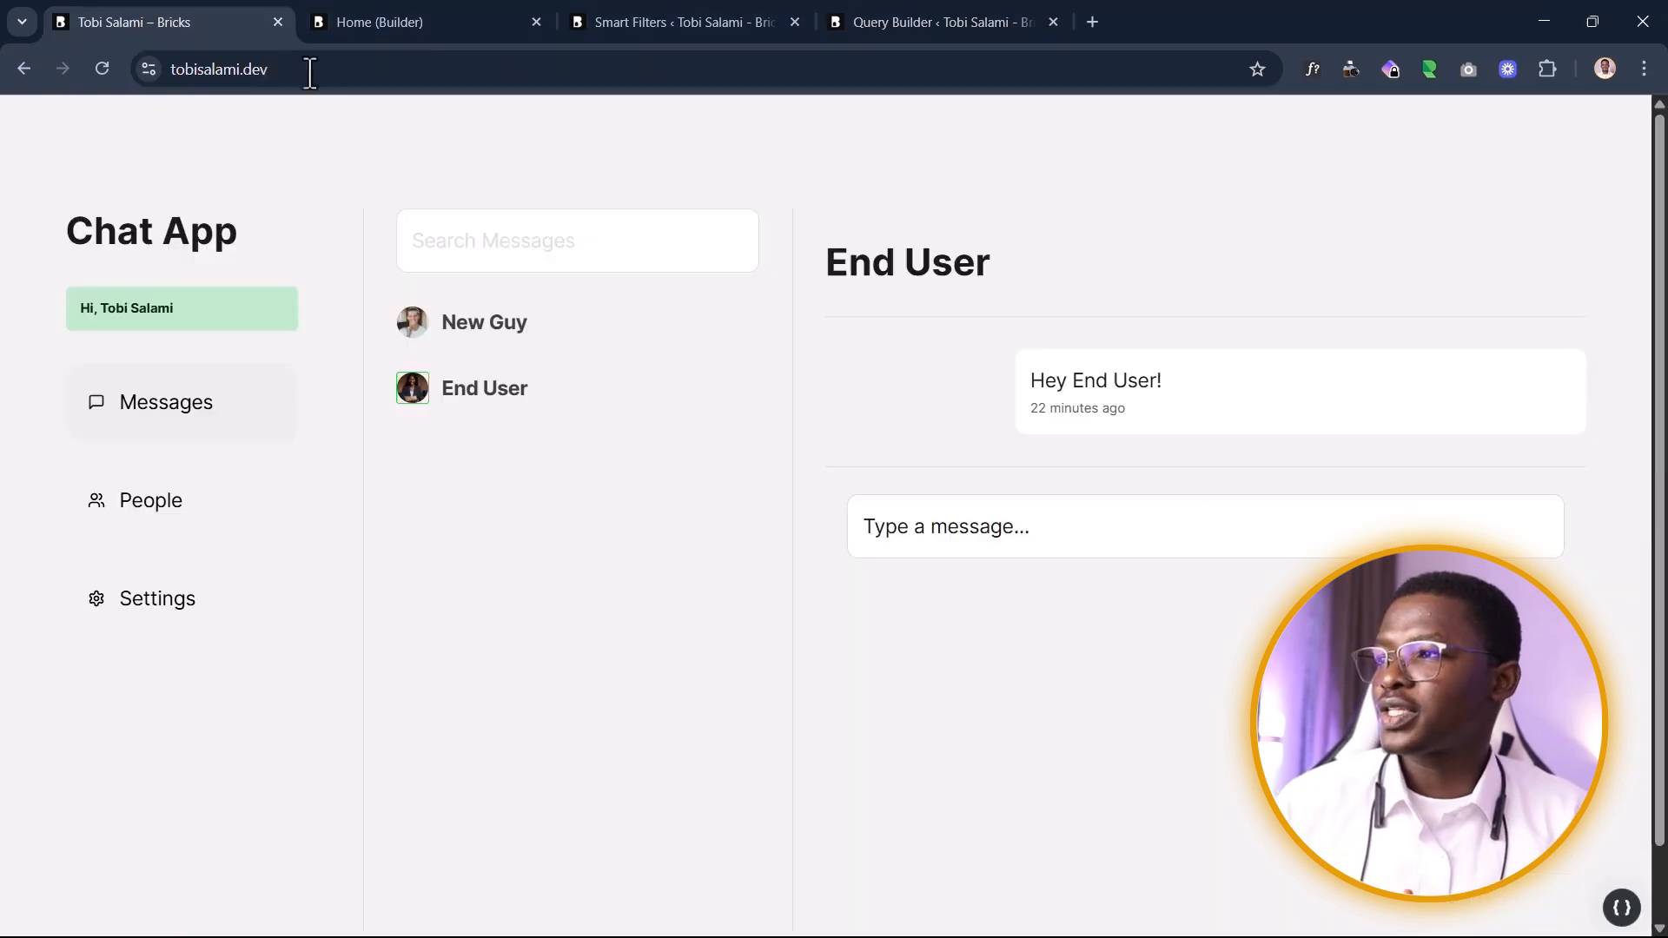
{"action": "left_click", "coordinate": [102, 68]}
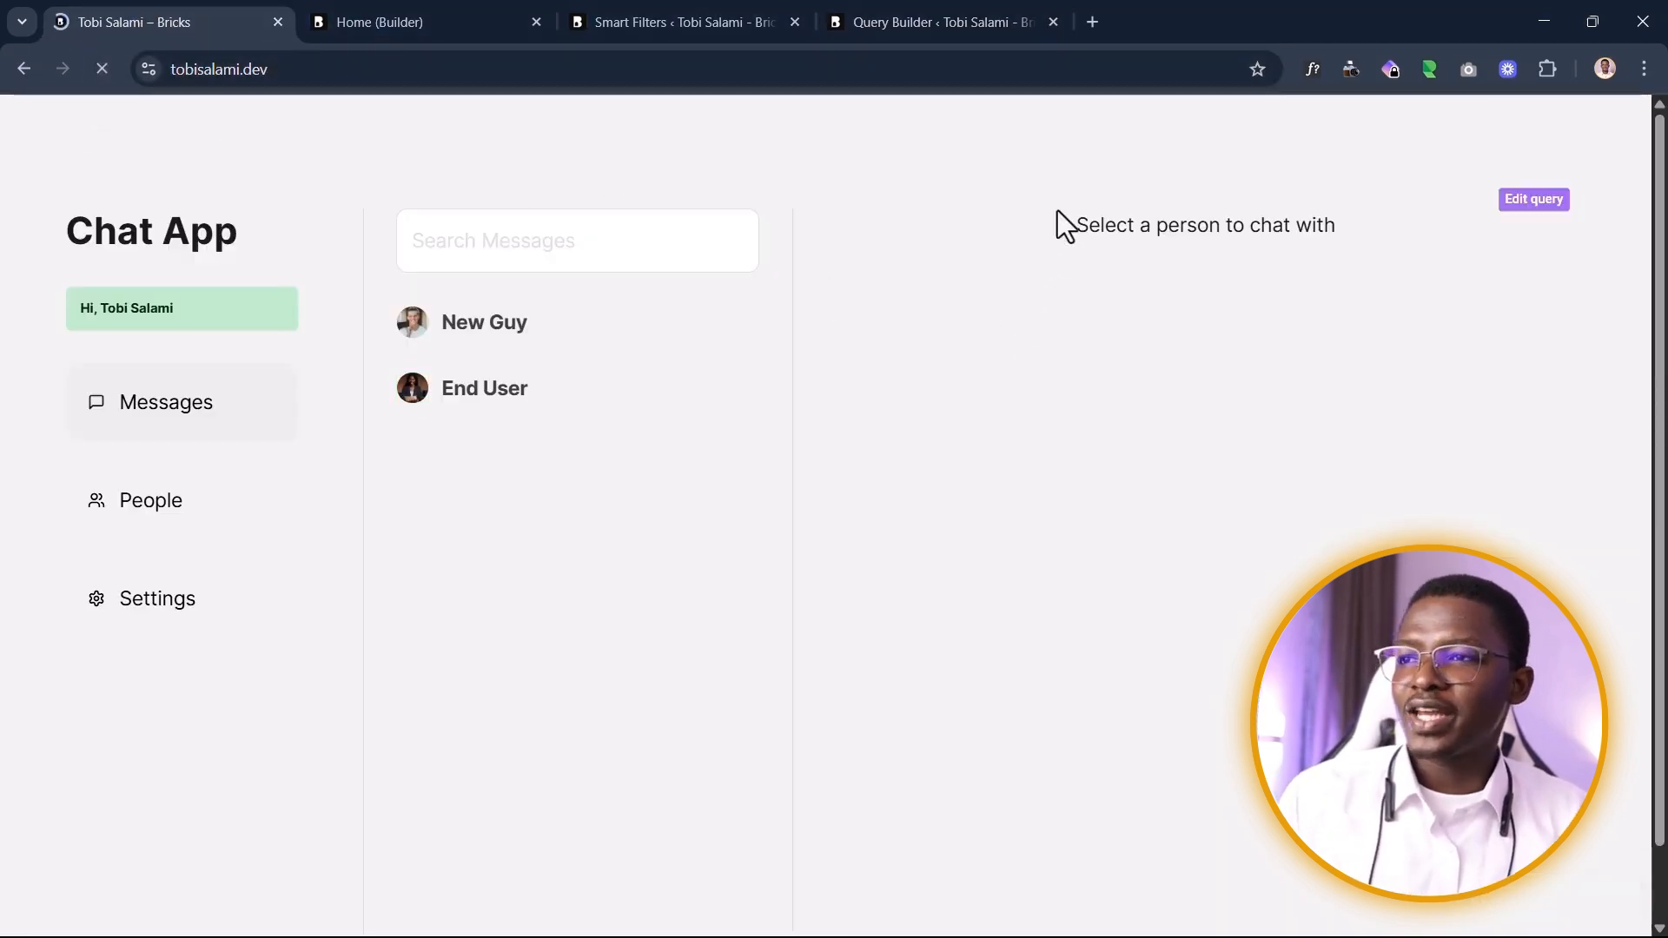
{"action": "left_click_drag", "start_coordinate": [1053, 224], "coordinate": [1425, 249]}
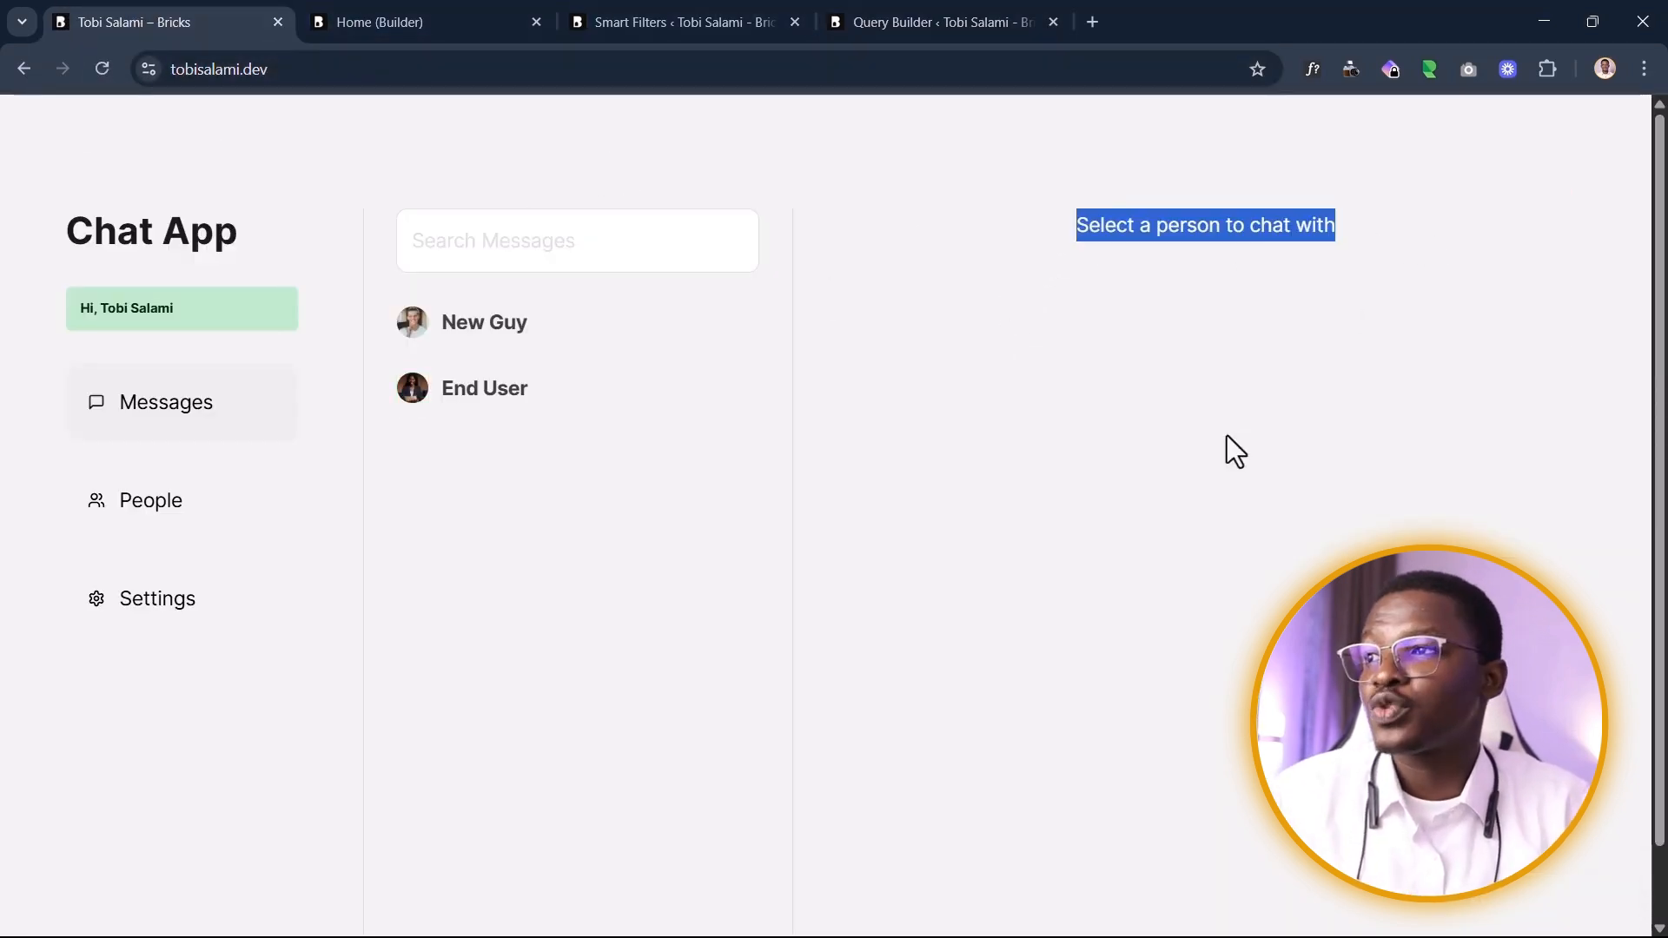
Step: Switch to the Home page builder and examine the Not found message in the Listing Grid's General settings
{"action": "left_click", "coordinate": [868, 9]}
{"action": "left_click", "coordinate": [725, 9]}
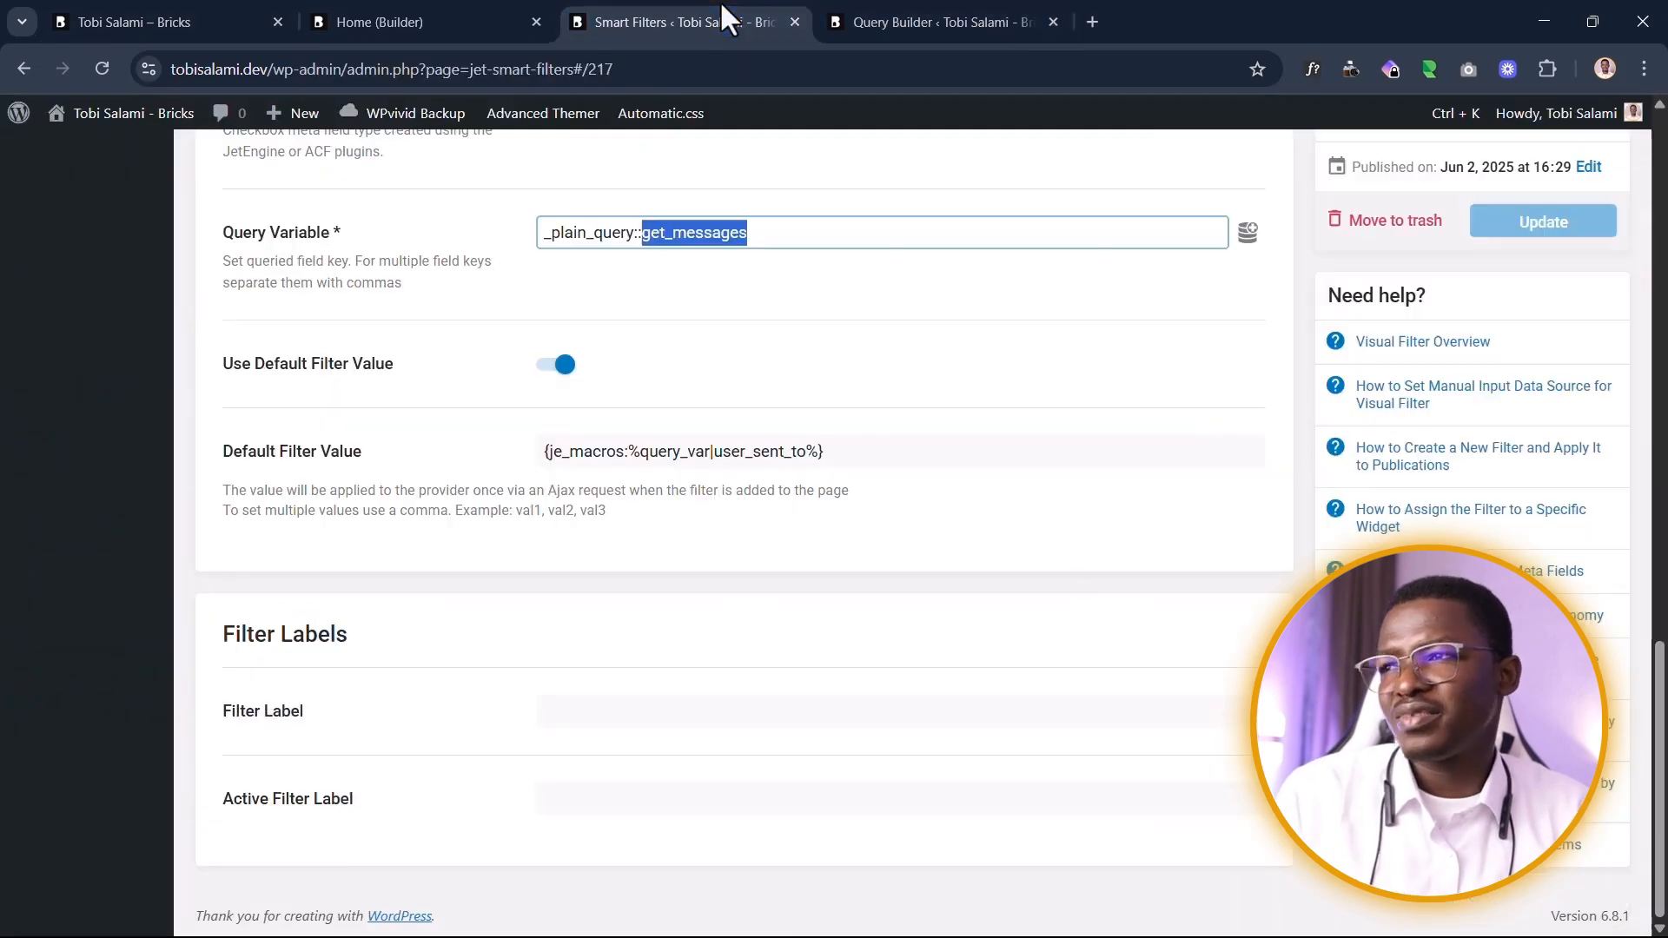
{"action": "left_click", "coordinate": [510, 12]}
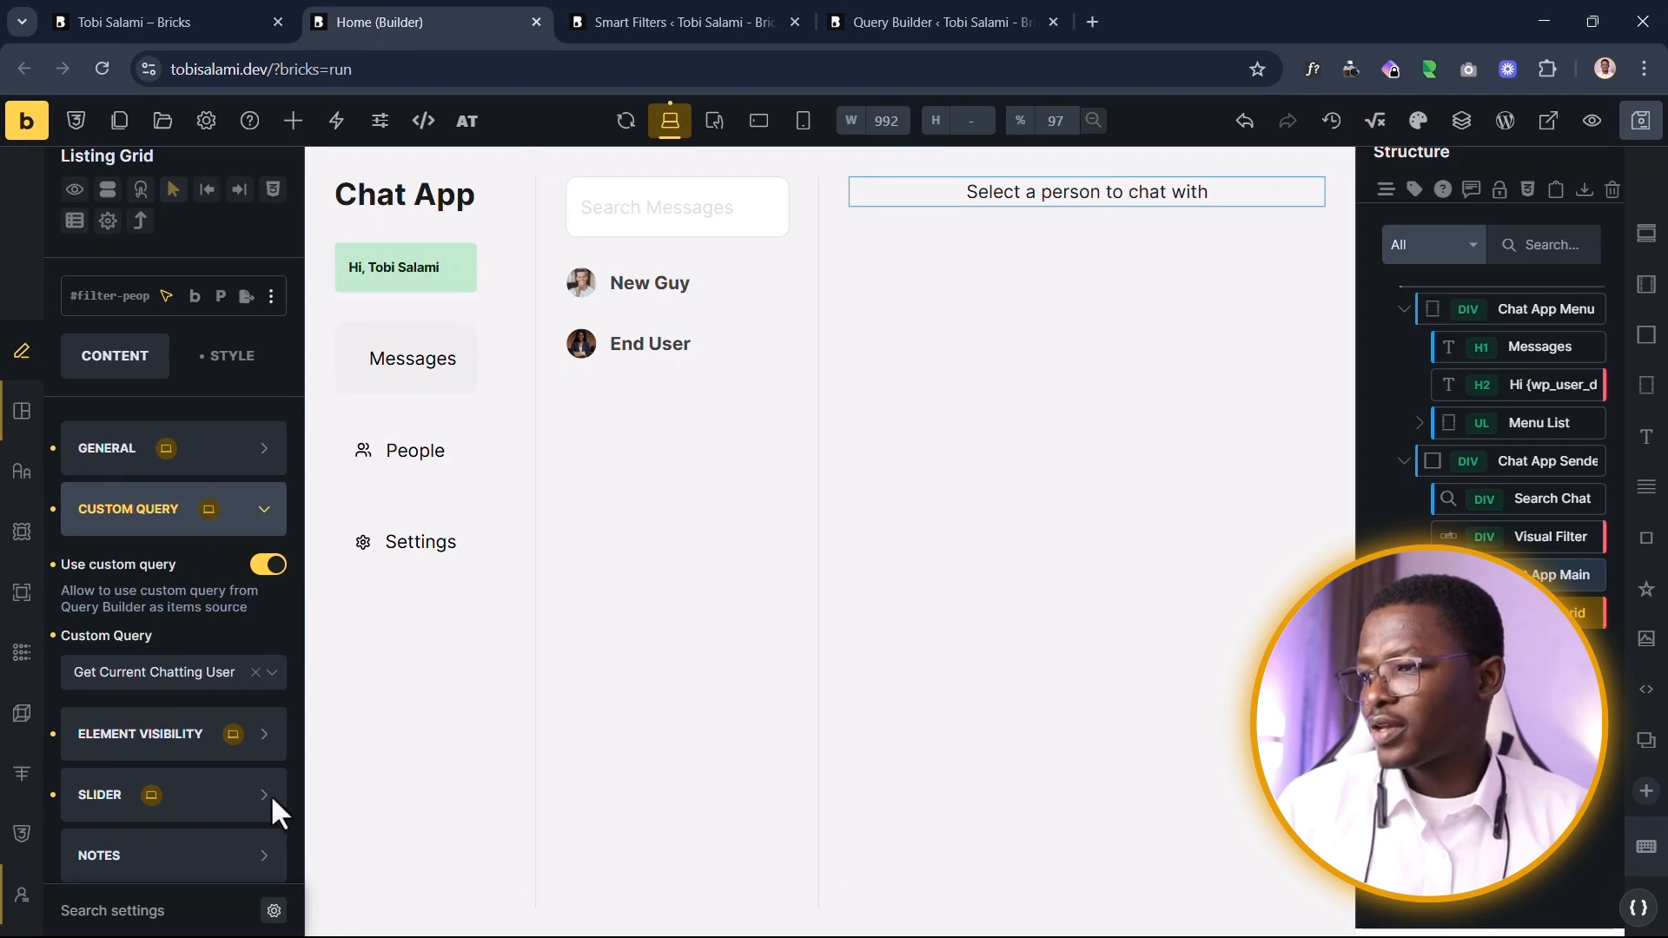
{"action": "left_click", "coordinate": [263, 452]}
{"action": "scroll", "coordinate": [189, 537], "scroll_direction": "down", "scroll_amount": 4}
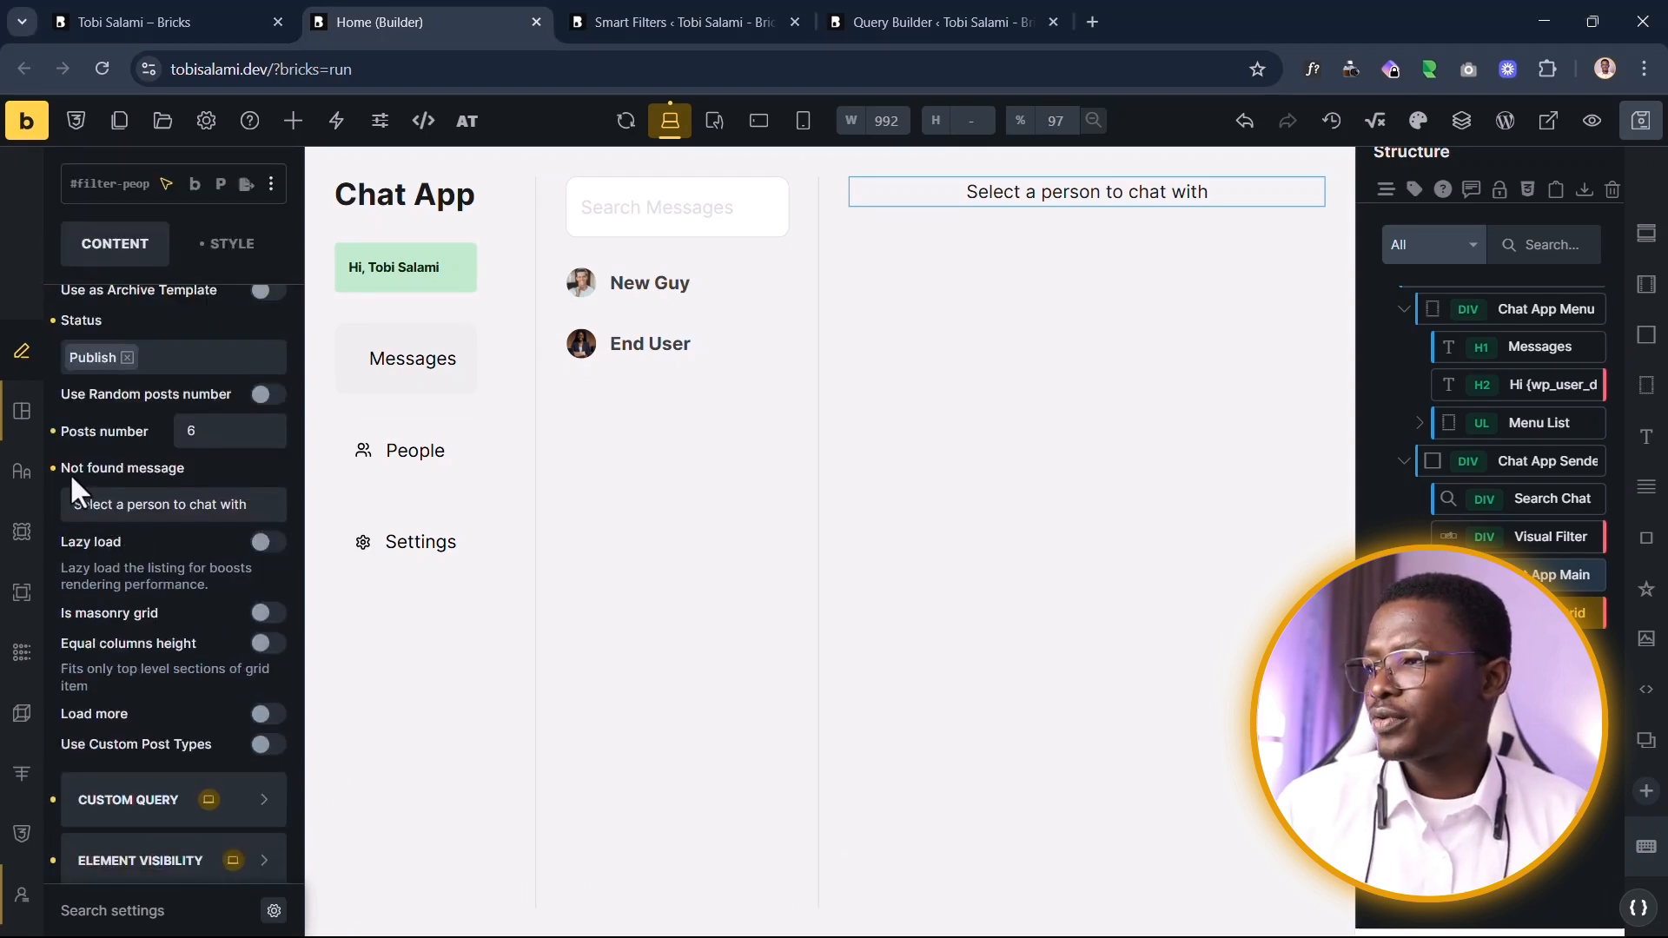
{"action": "left_click_drag", "start_coordinate": [249, 504], "coordinate": [47, 504]}
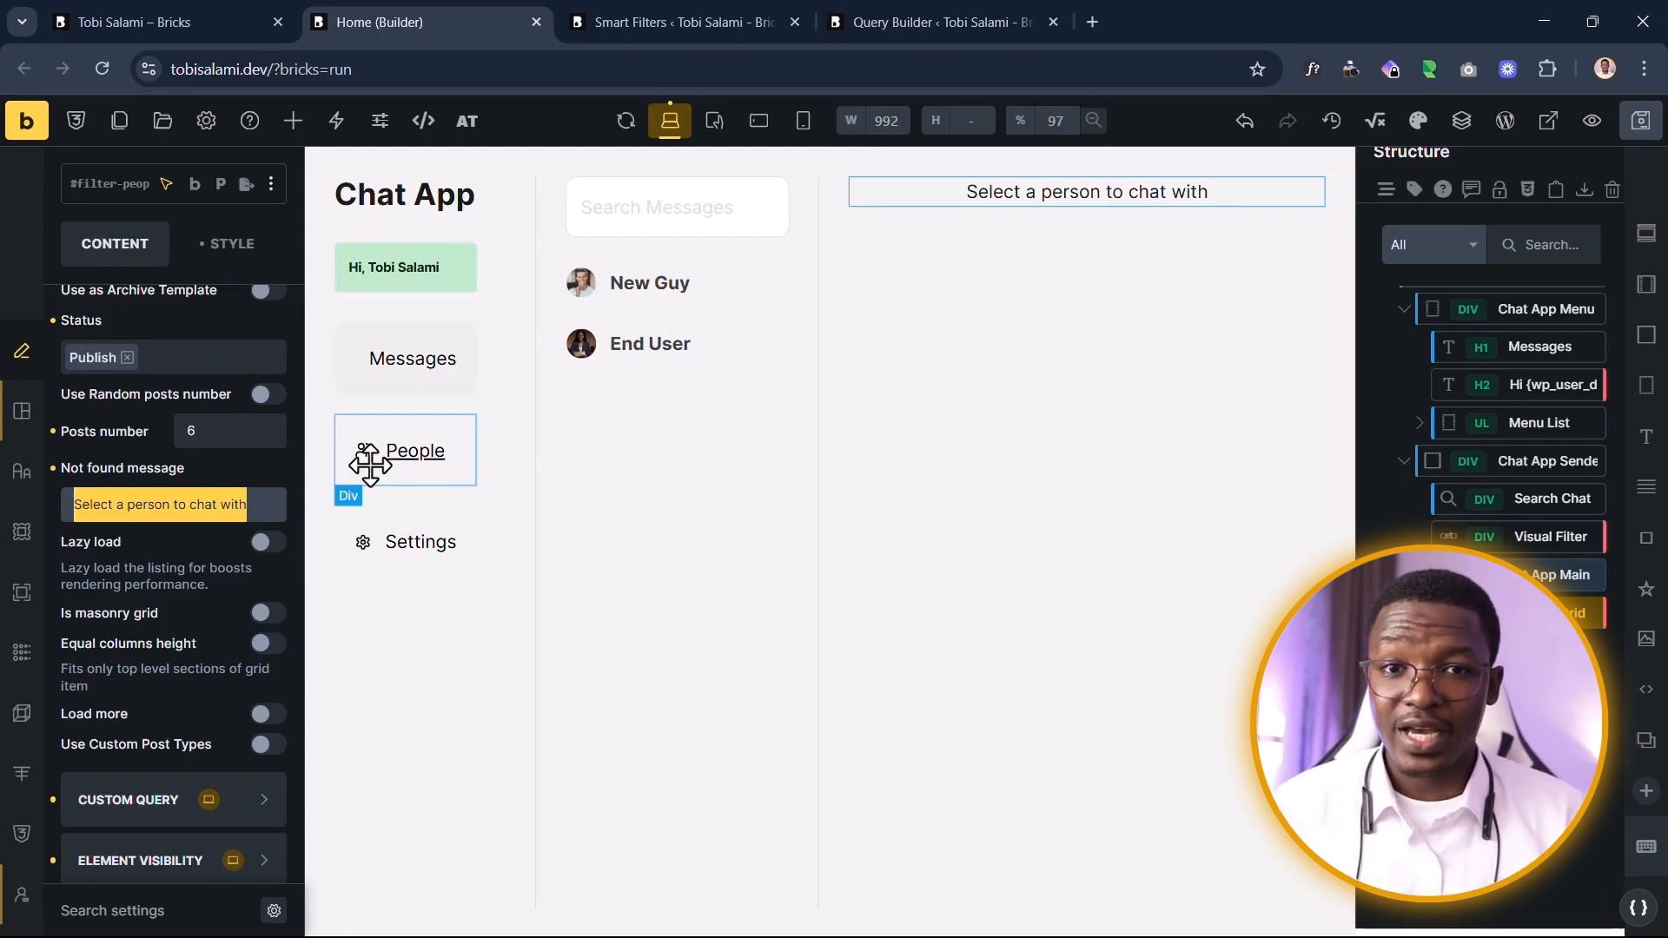
Step: Return to the live Chat App page and open the conversation with New Guy
{"action": "left_click", "coordinate": [209, 17]}
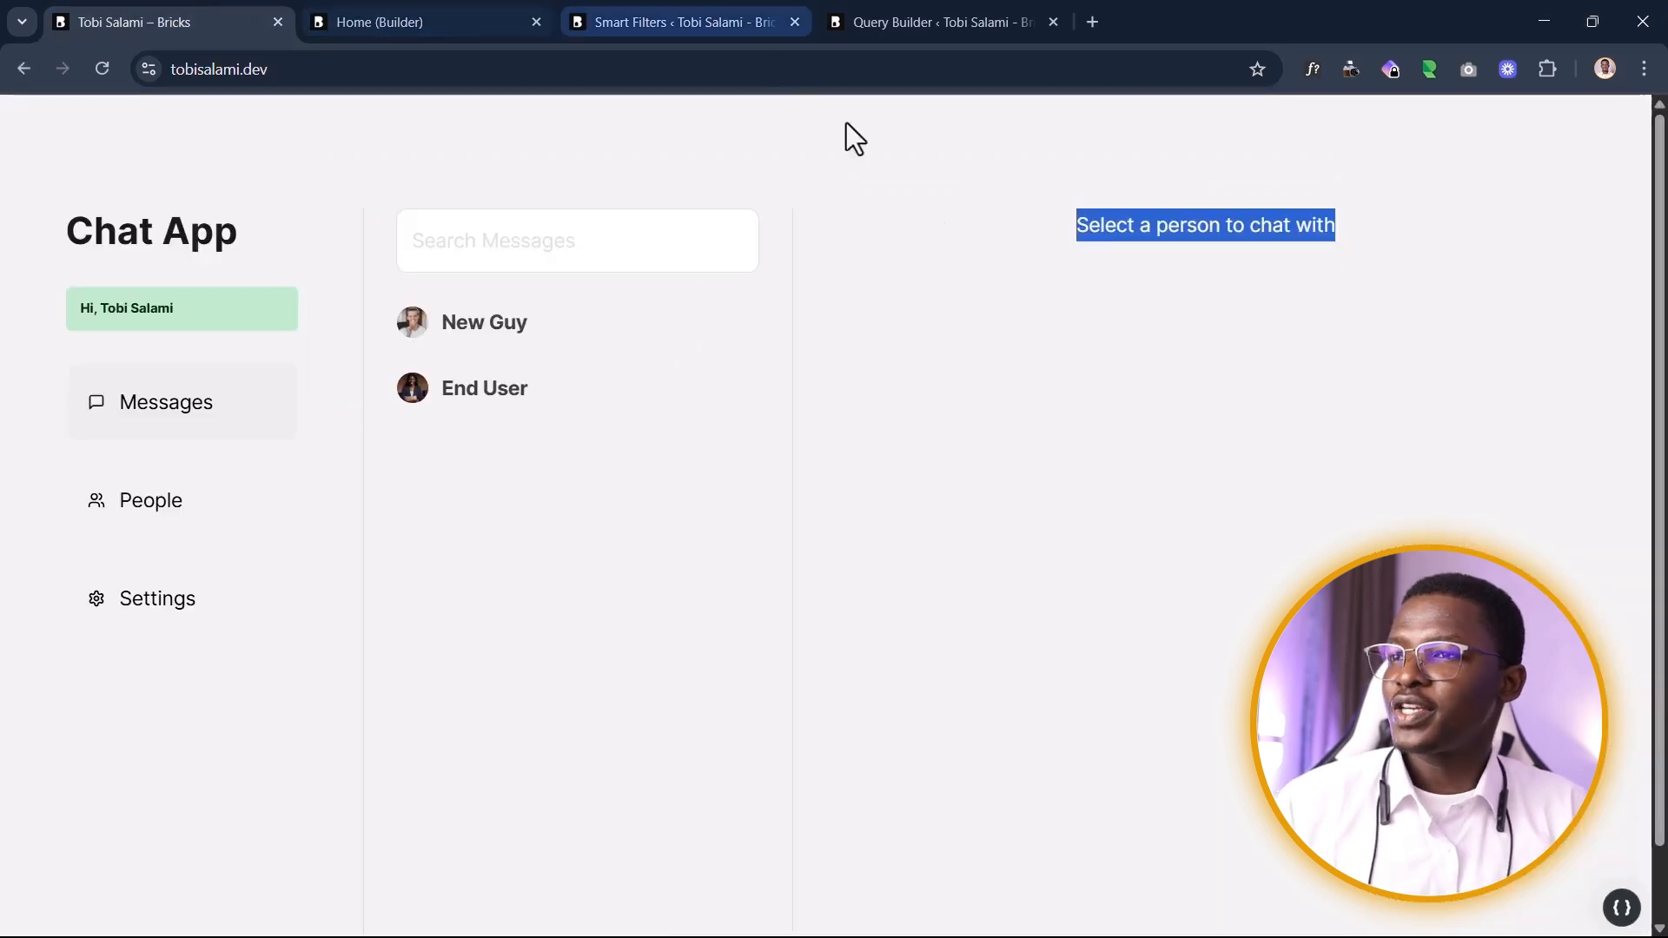
{"action": "left_click", "coordinate": [1080, 238]}
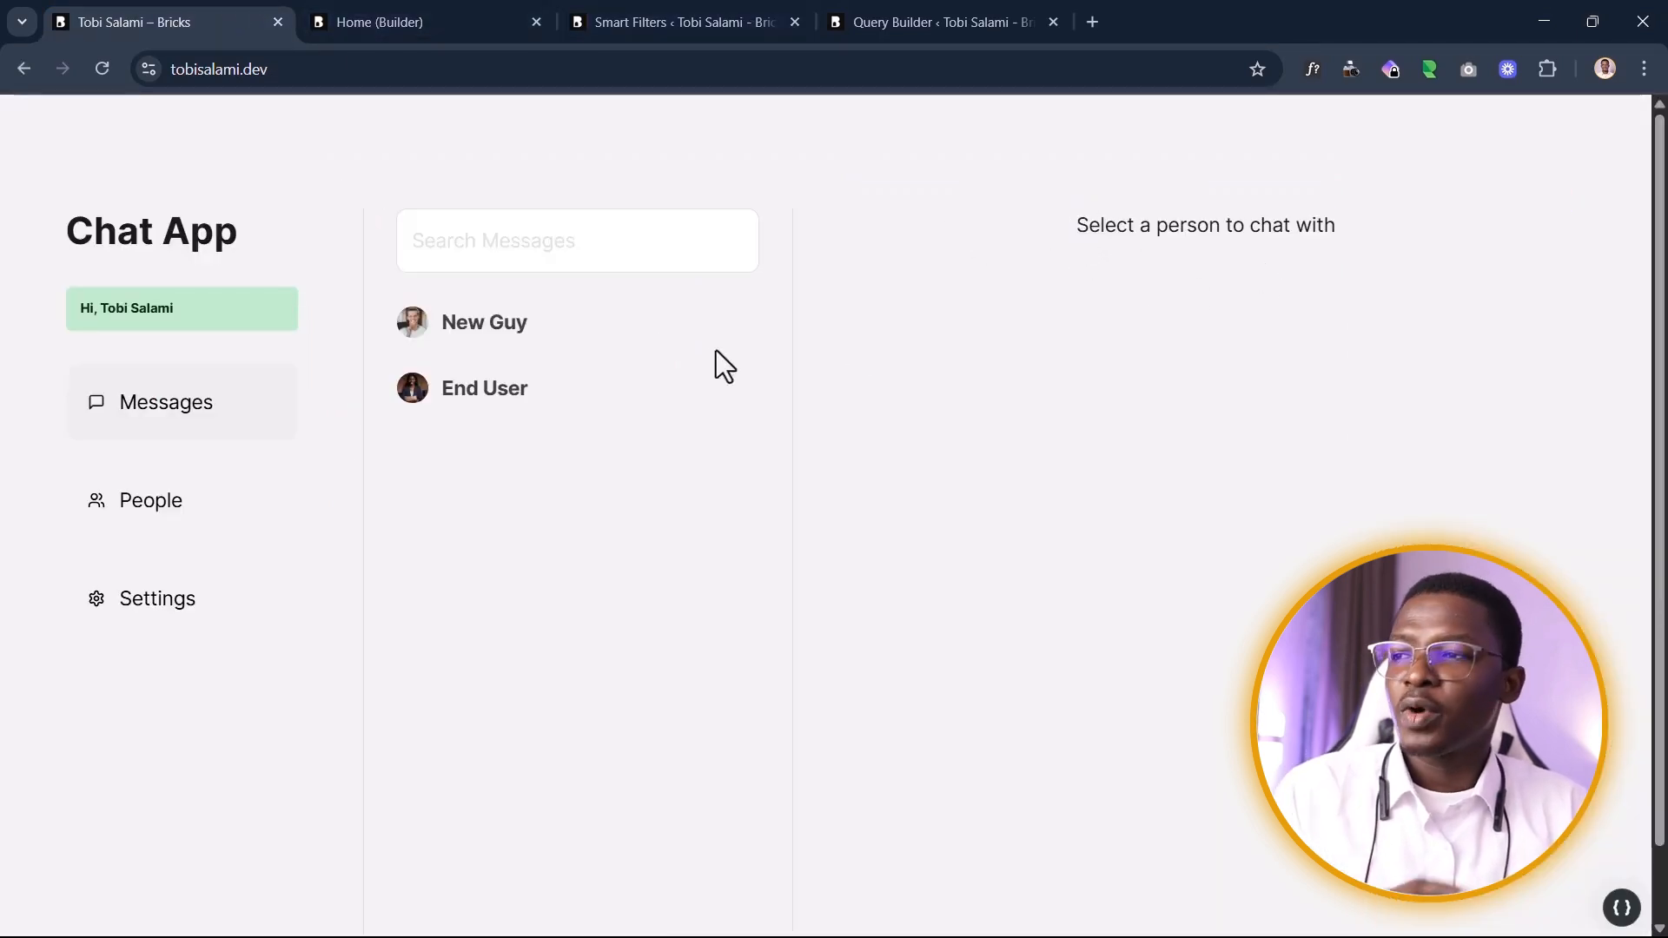
{"action": "left_click", "coordinate": [497, 330]}
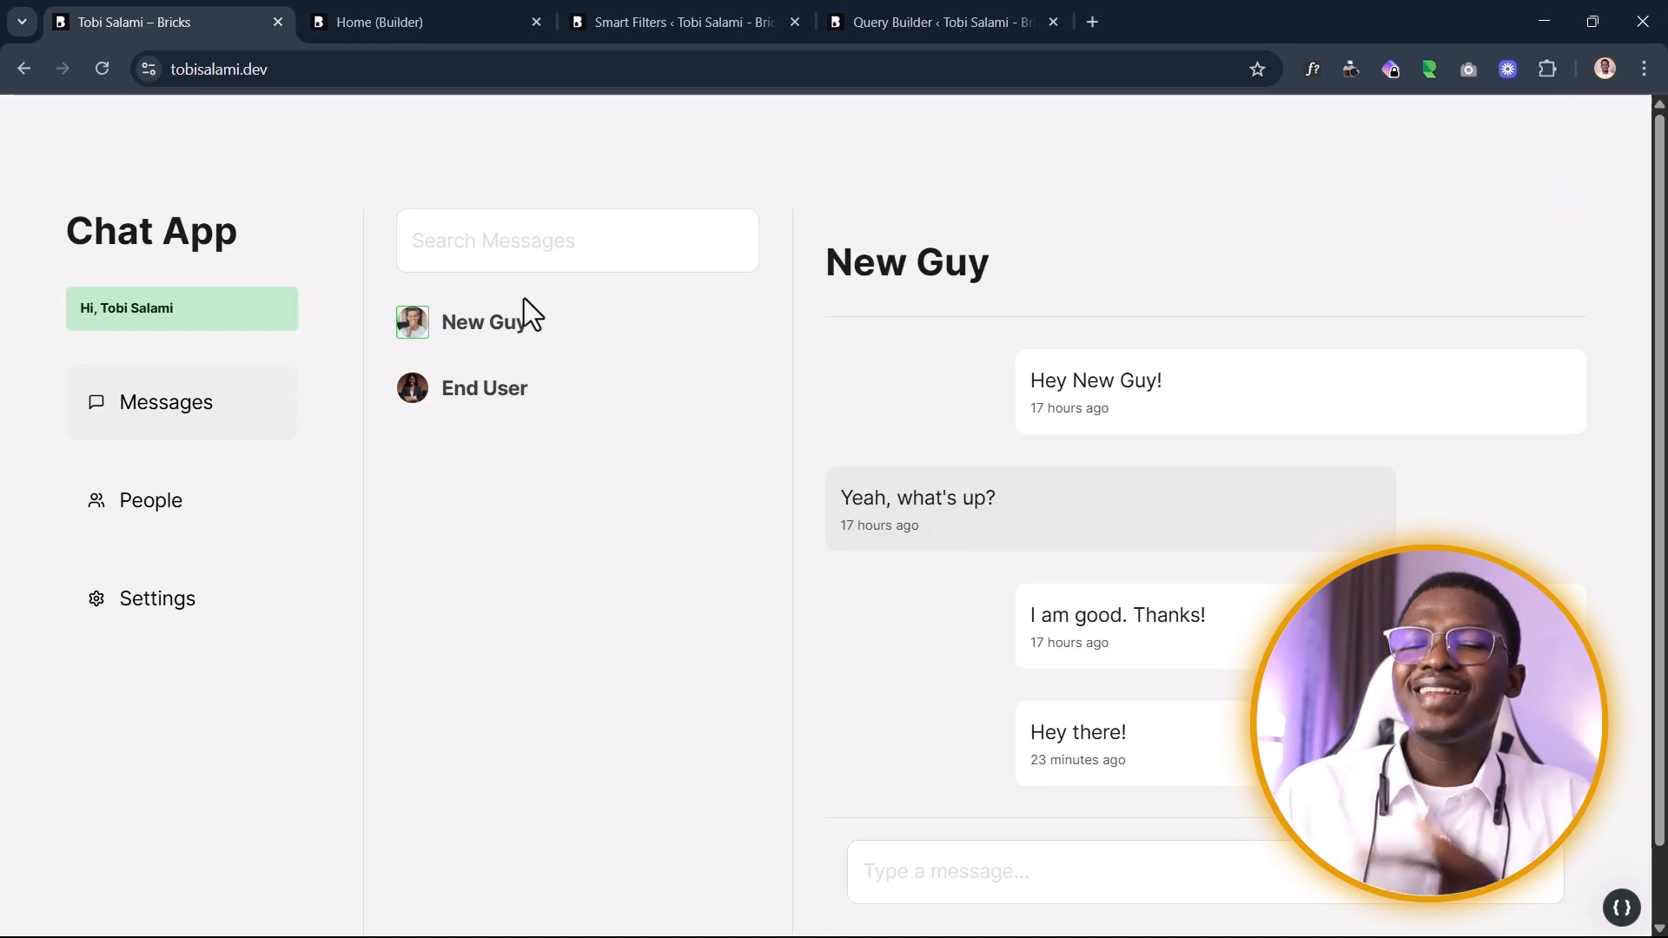
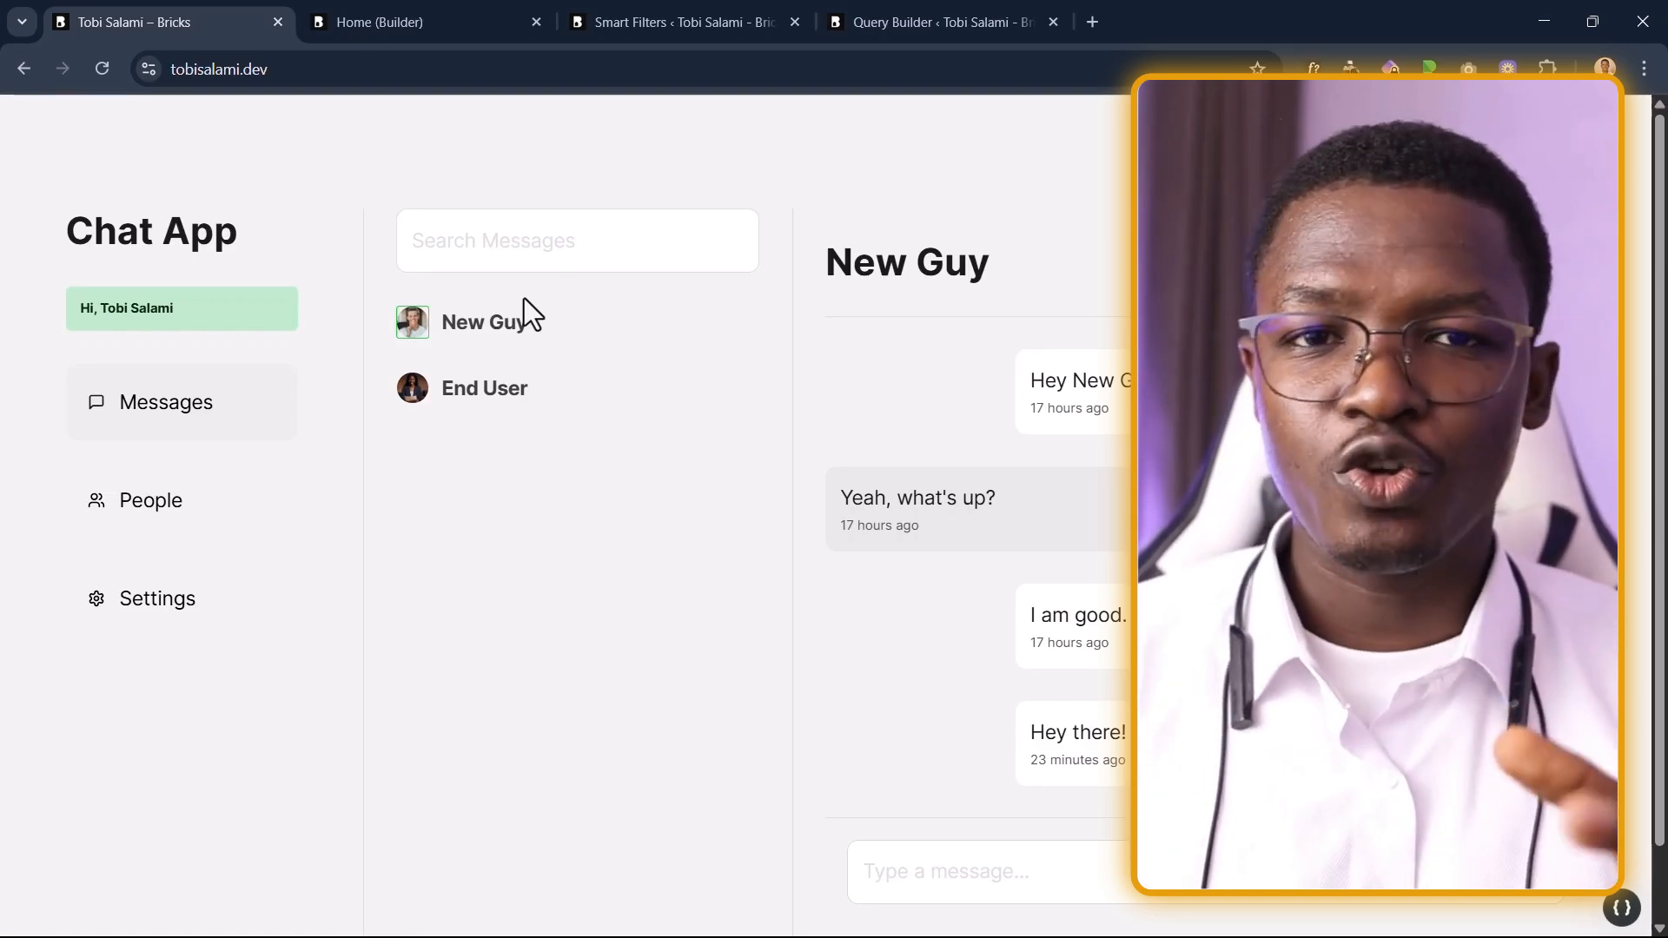
Step: Revisit the People Items filter's Query Variable, return to the Get Current Chatting User query and update it
{"action": "left_click", "coordinate": [492, 17]}
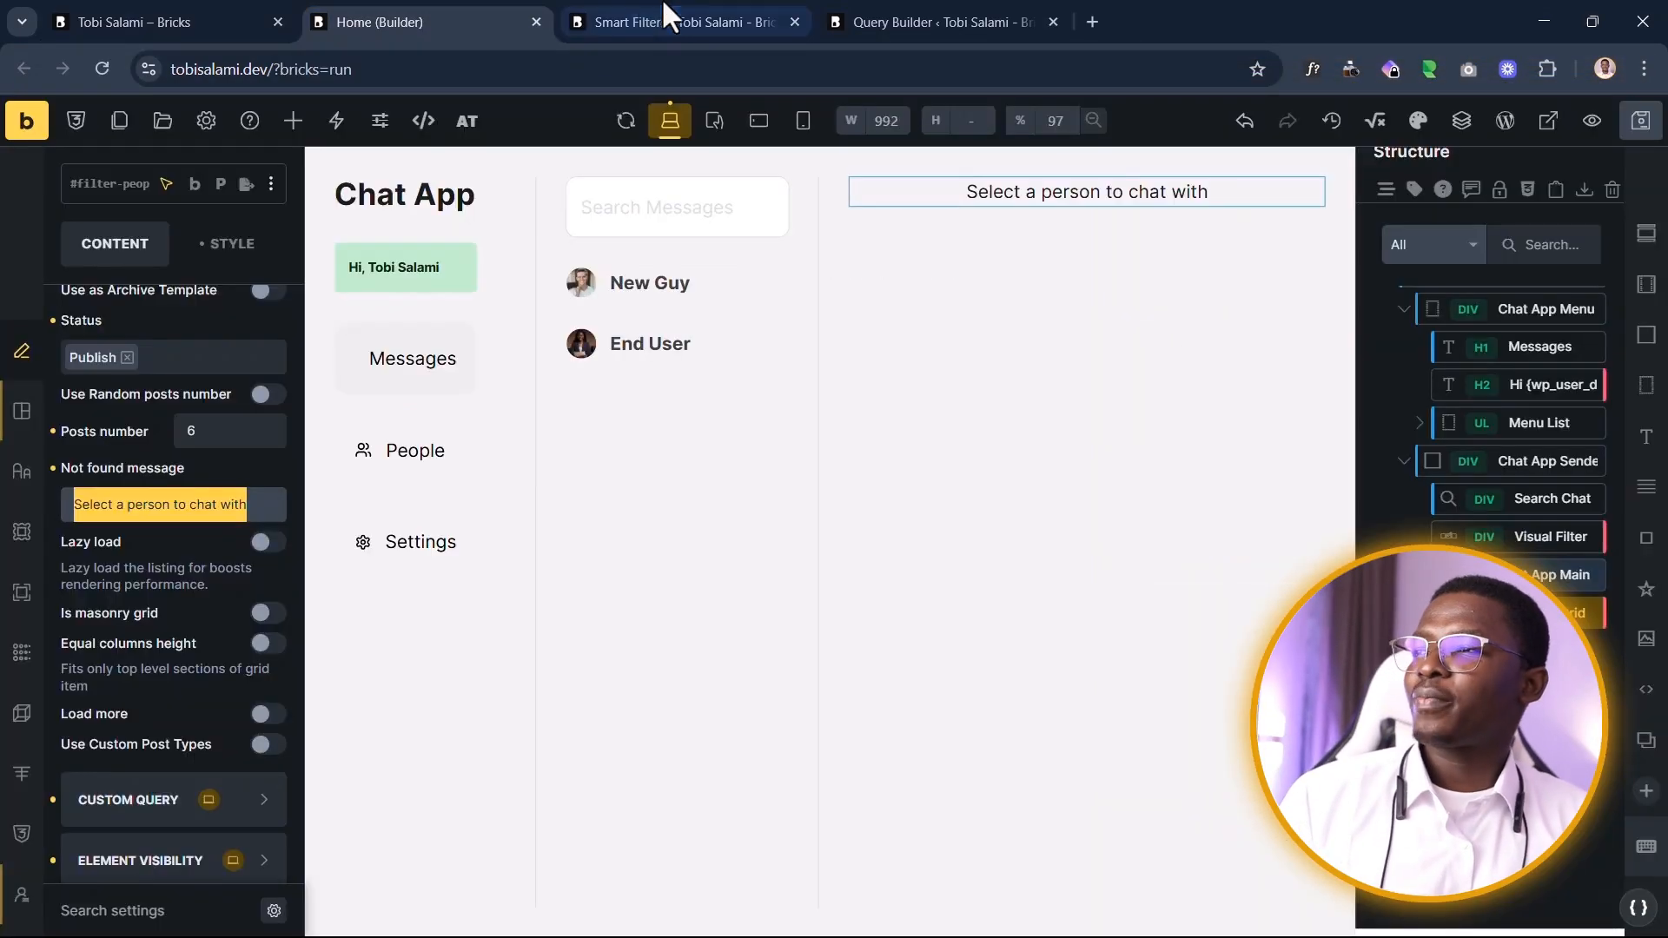
{"action": "left_click", "coordinate": [666, 16]}
{"action": "left_click", "coordinate": [822, 332]}
{"action": "scroll", "coordinate": [814, 369], "scroll_direction": "up", "scroll_amount": 2}
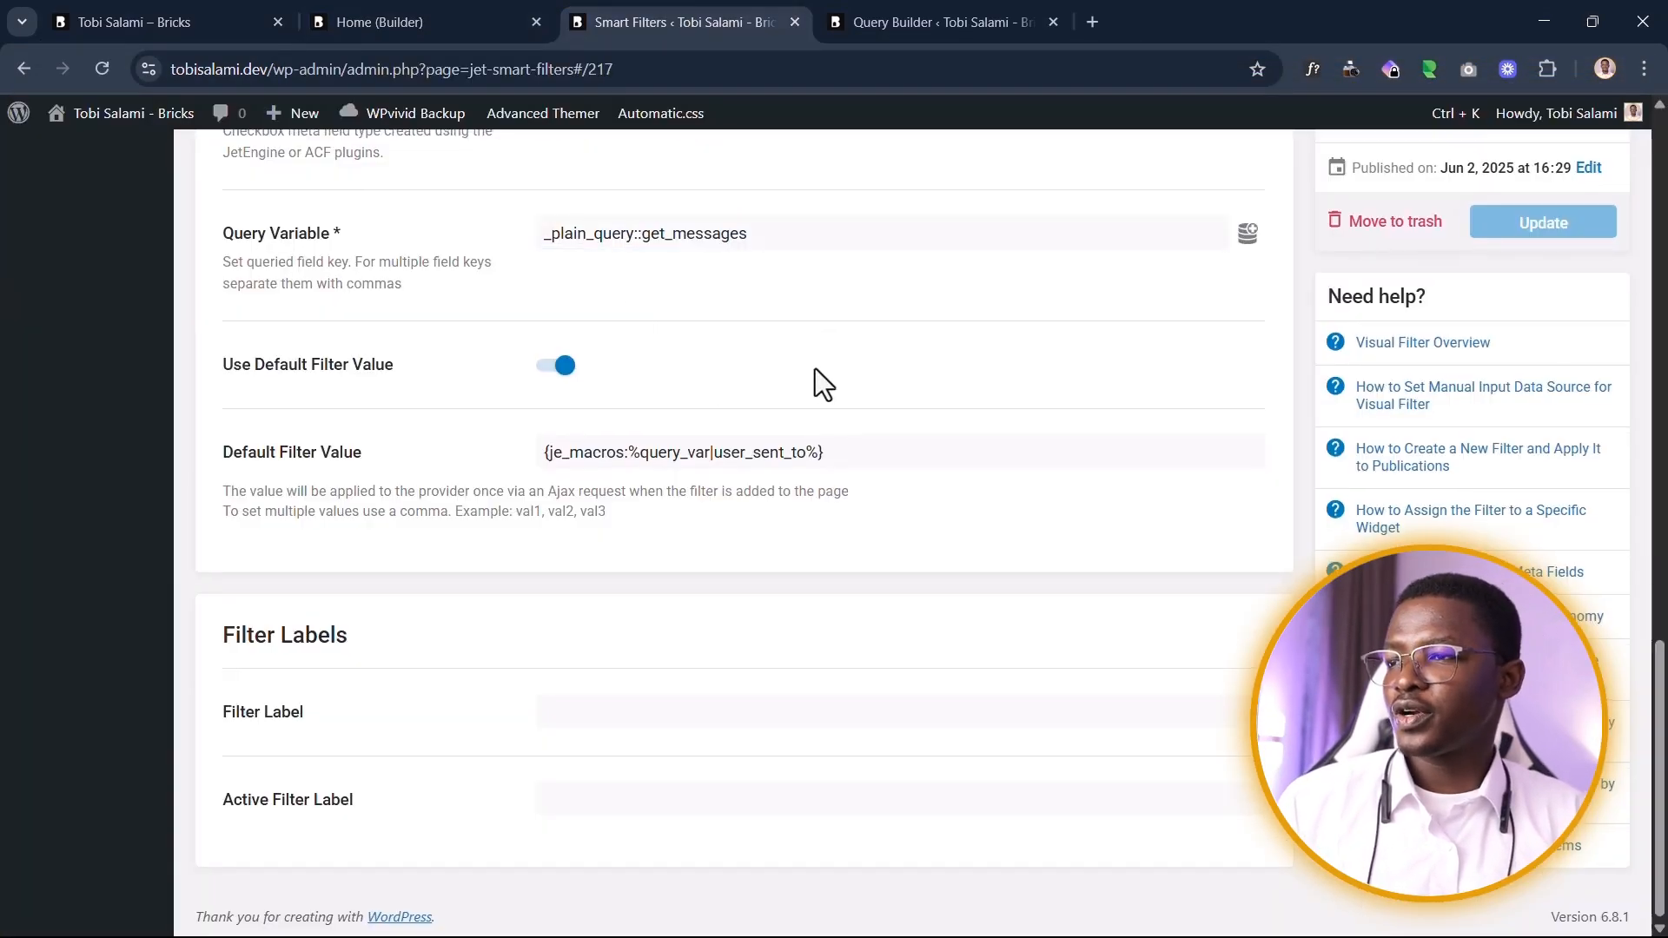
{"action": "left_click", "coordinate": [950, 13]}
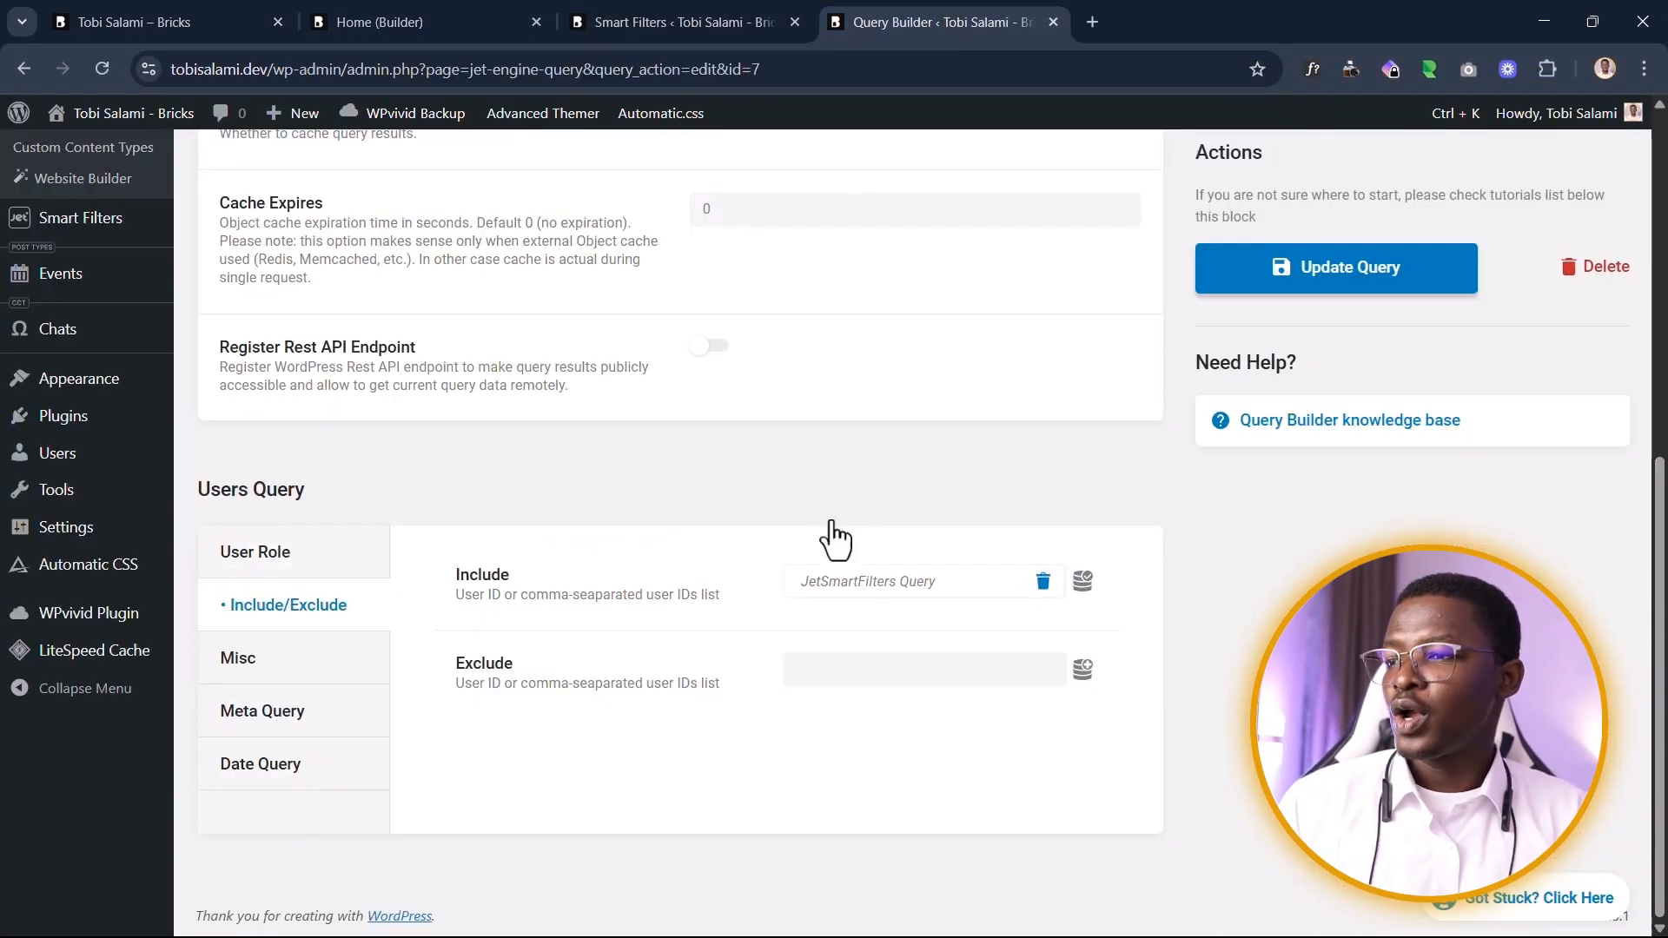
{"action": "scroll", "coordinate": [707, 629], "scroll_direction": "up", "scroll_amount": 7}
{"action": "left_click", "coordinate": [1224, 376]}
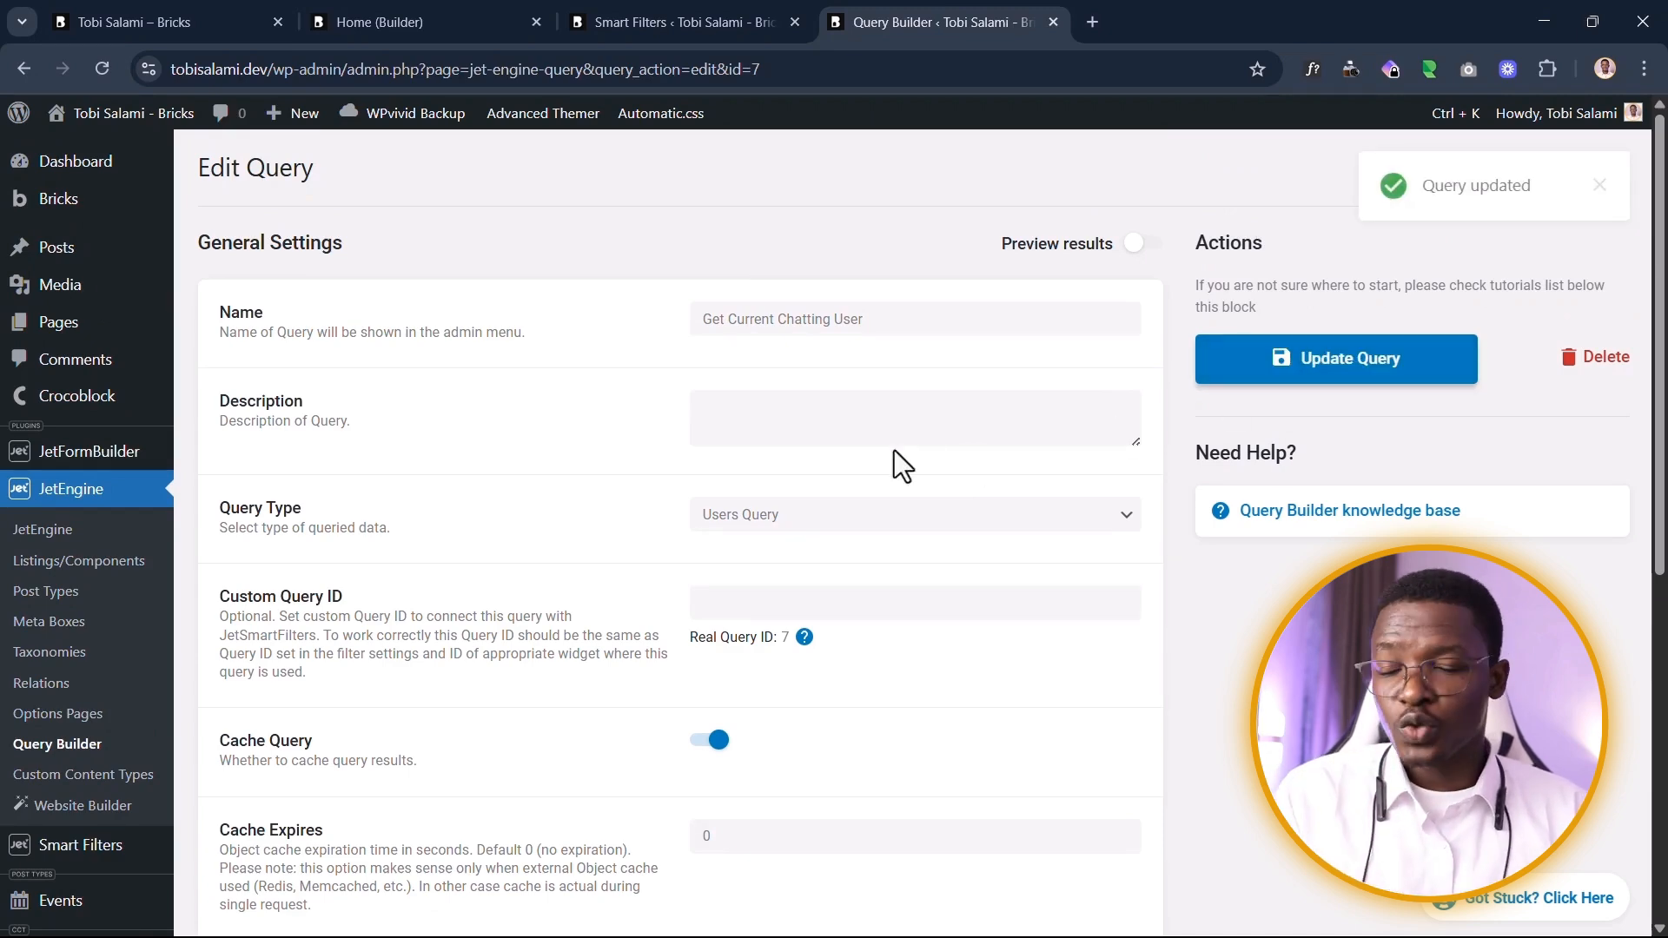
Step: Return to the live New Guy conversation, view all its messages and place the cursor in the message field
{"action": "left_click", "coordinate": [462, 10]}
{"action": "left_click", "coordinate": [175, 9]}
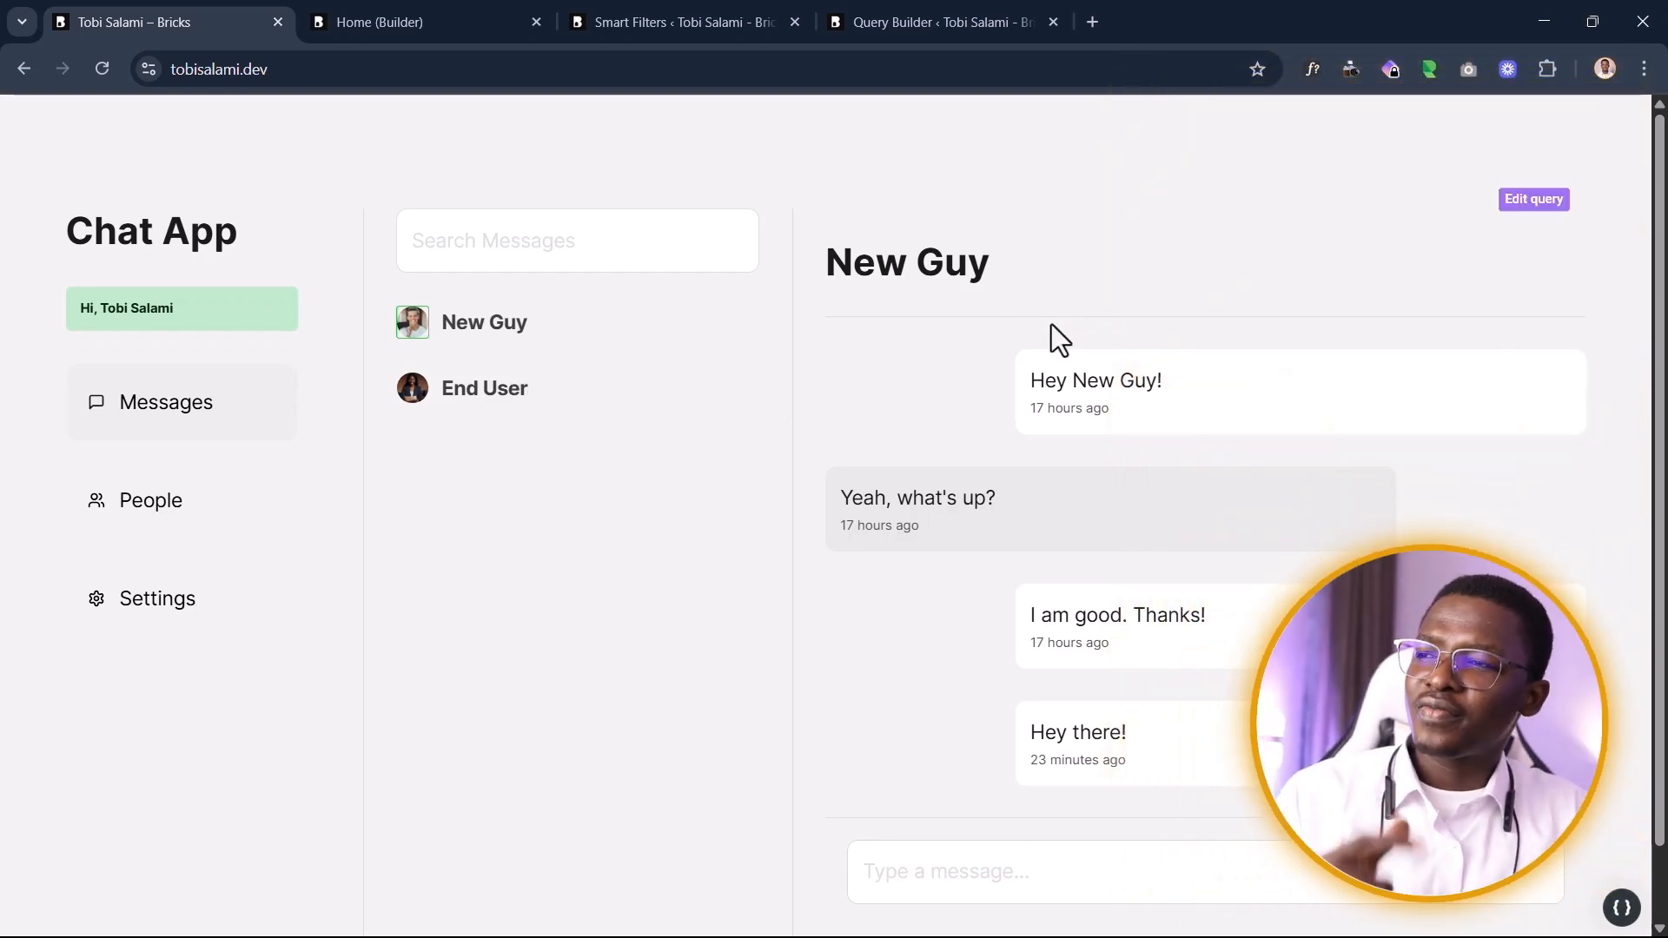
{"action": "scroll", "coordinate": [1043, 417], "scroll_direction": "down", "scroll_amount": 1}
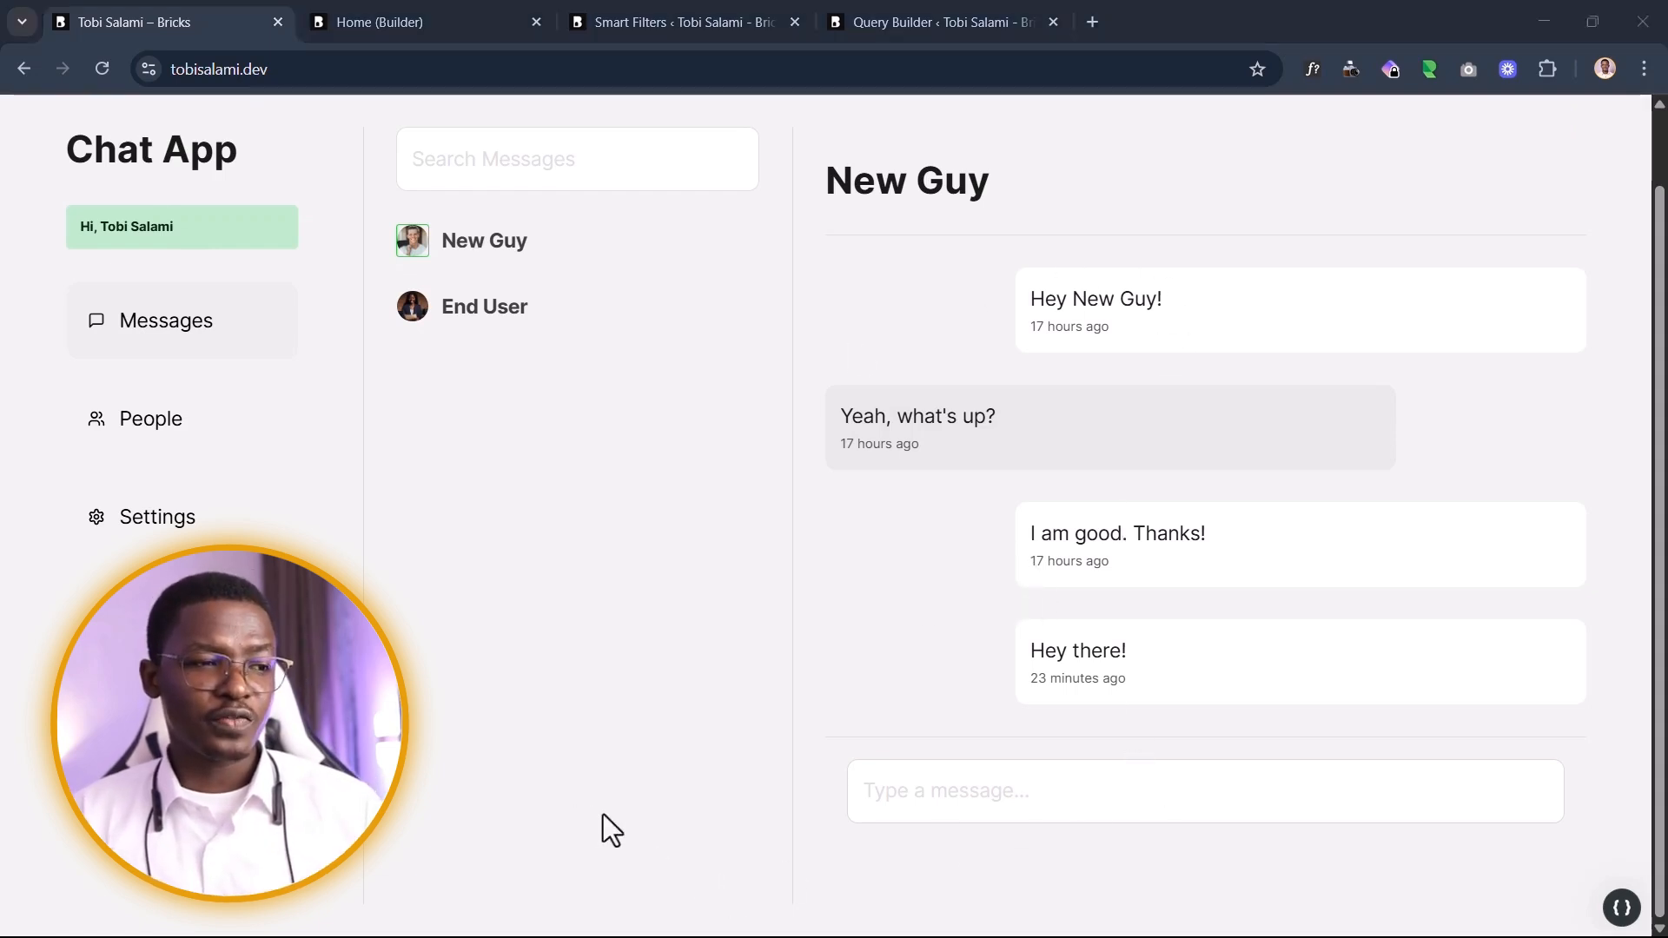
{"action": "left_click", "coordinate": [1136, 795]}
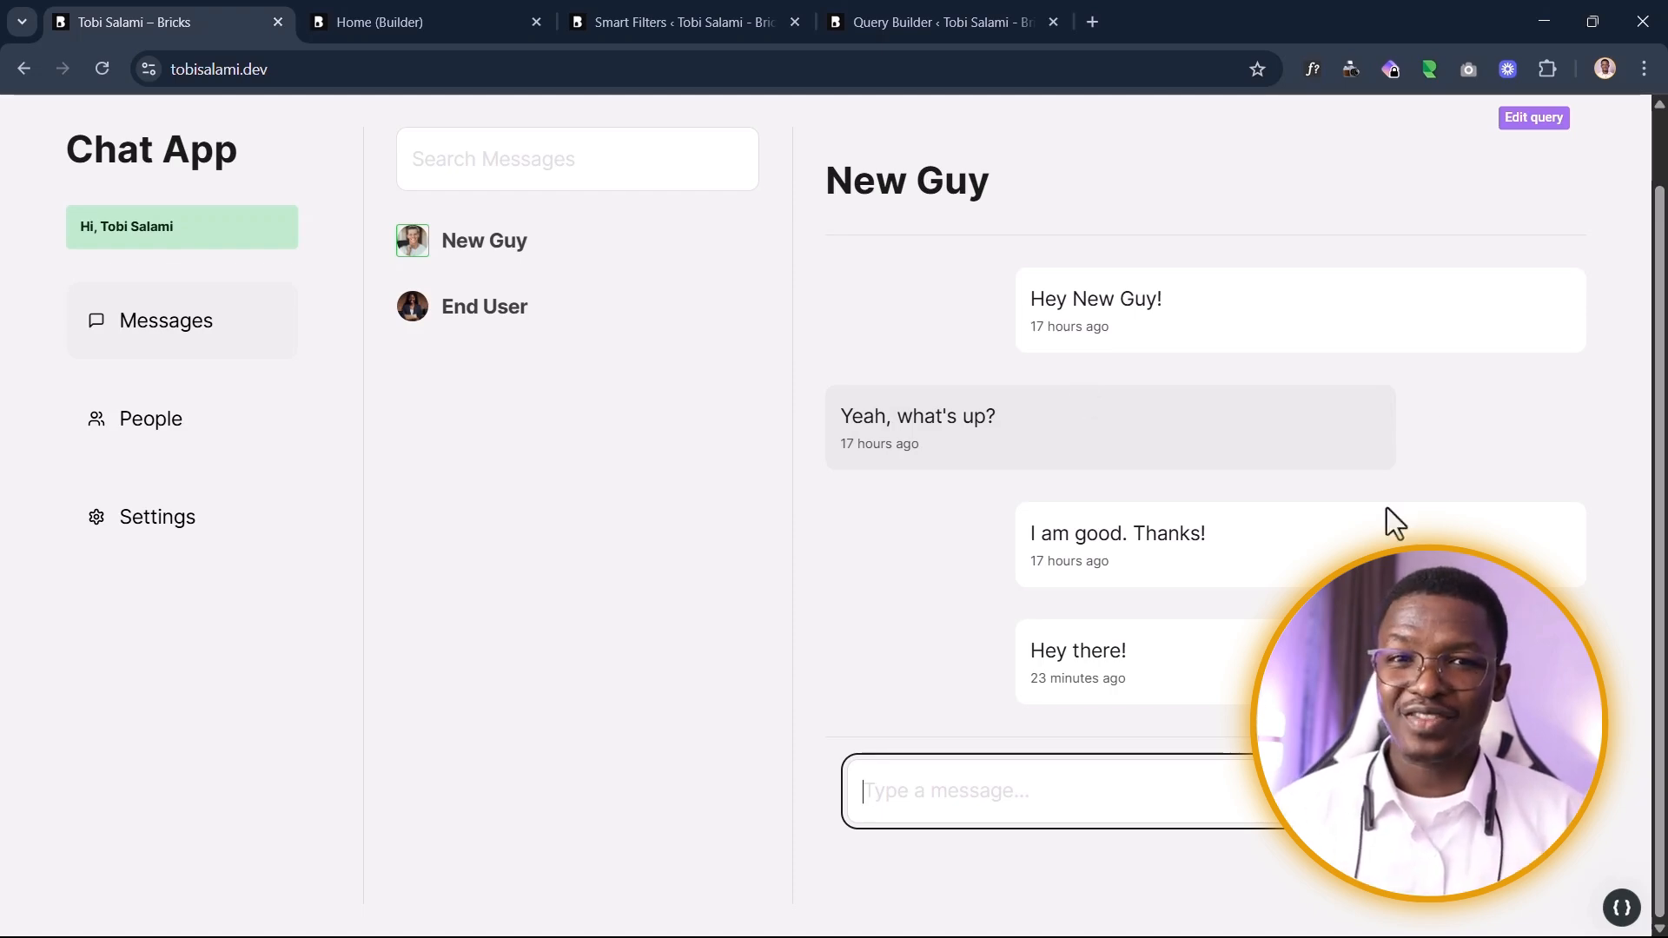
Step: Look over the People Items filter settings, and open the JetEngine dashboard in a separate browser tab
{"action": "left_click", "coordinate": [682, 14]}
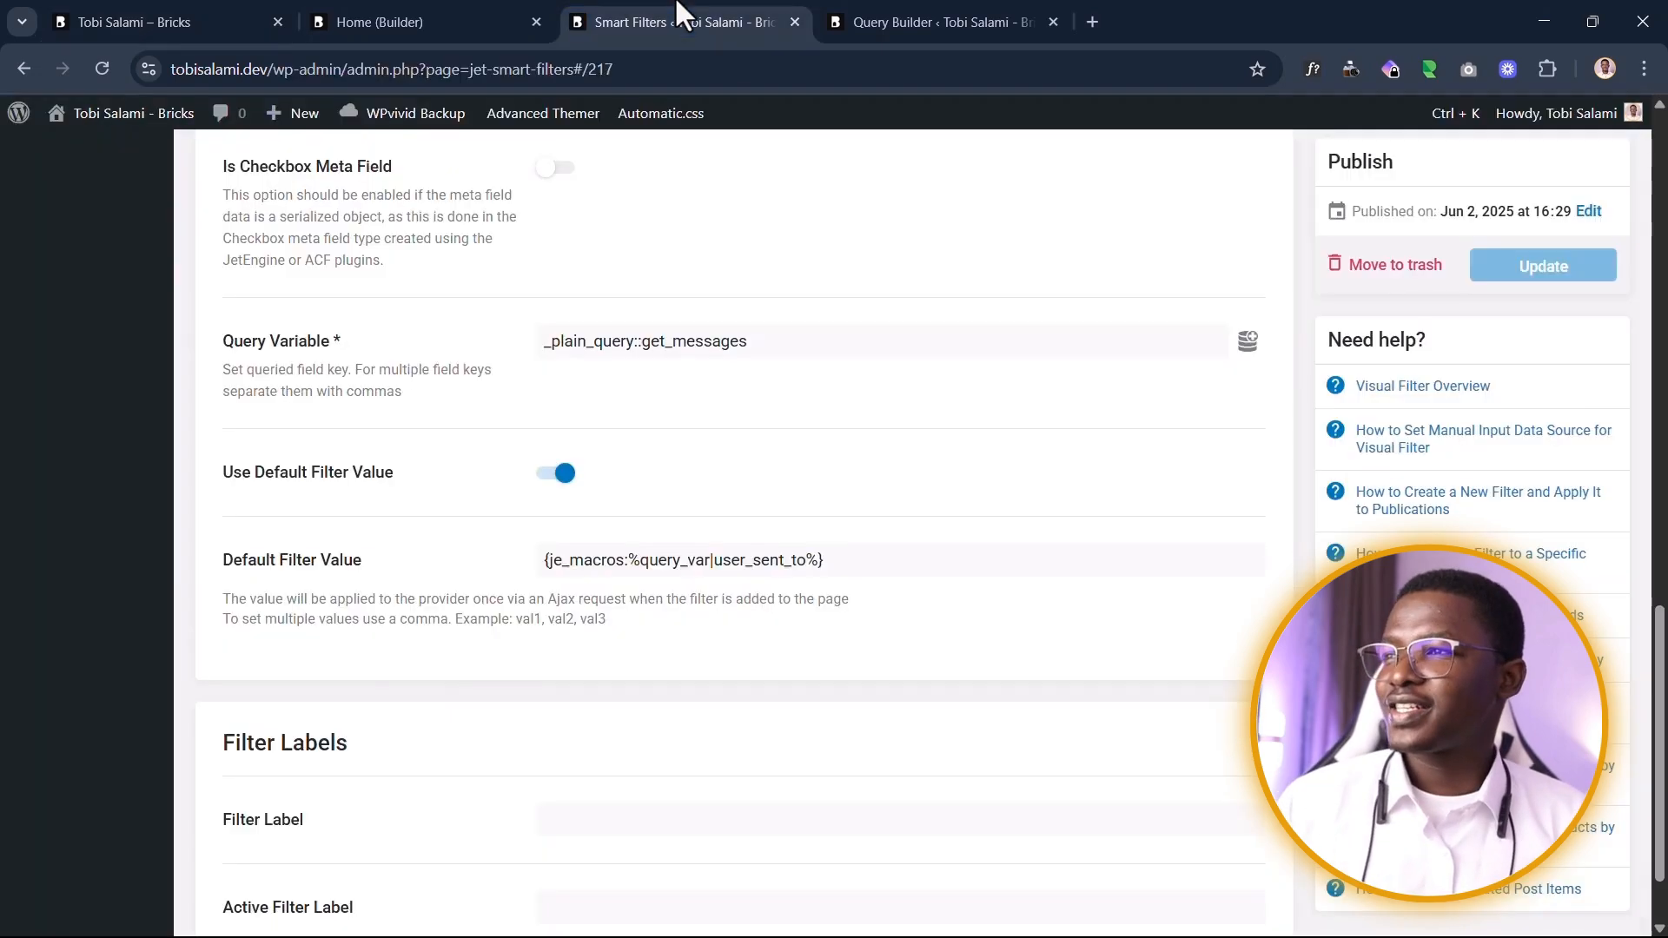
{"action": "scroll", "coordinate": [484, 503], "scroll_direction": "up", "scroll_amount": 15}
{"action": "scroll", "coordinate": [300, 482], "scroll_direction": "down", "scroll_amount": 1}
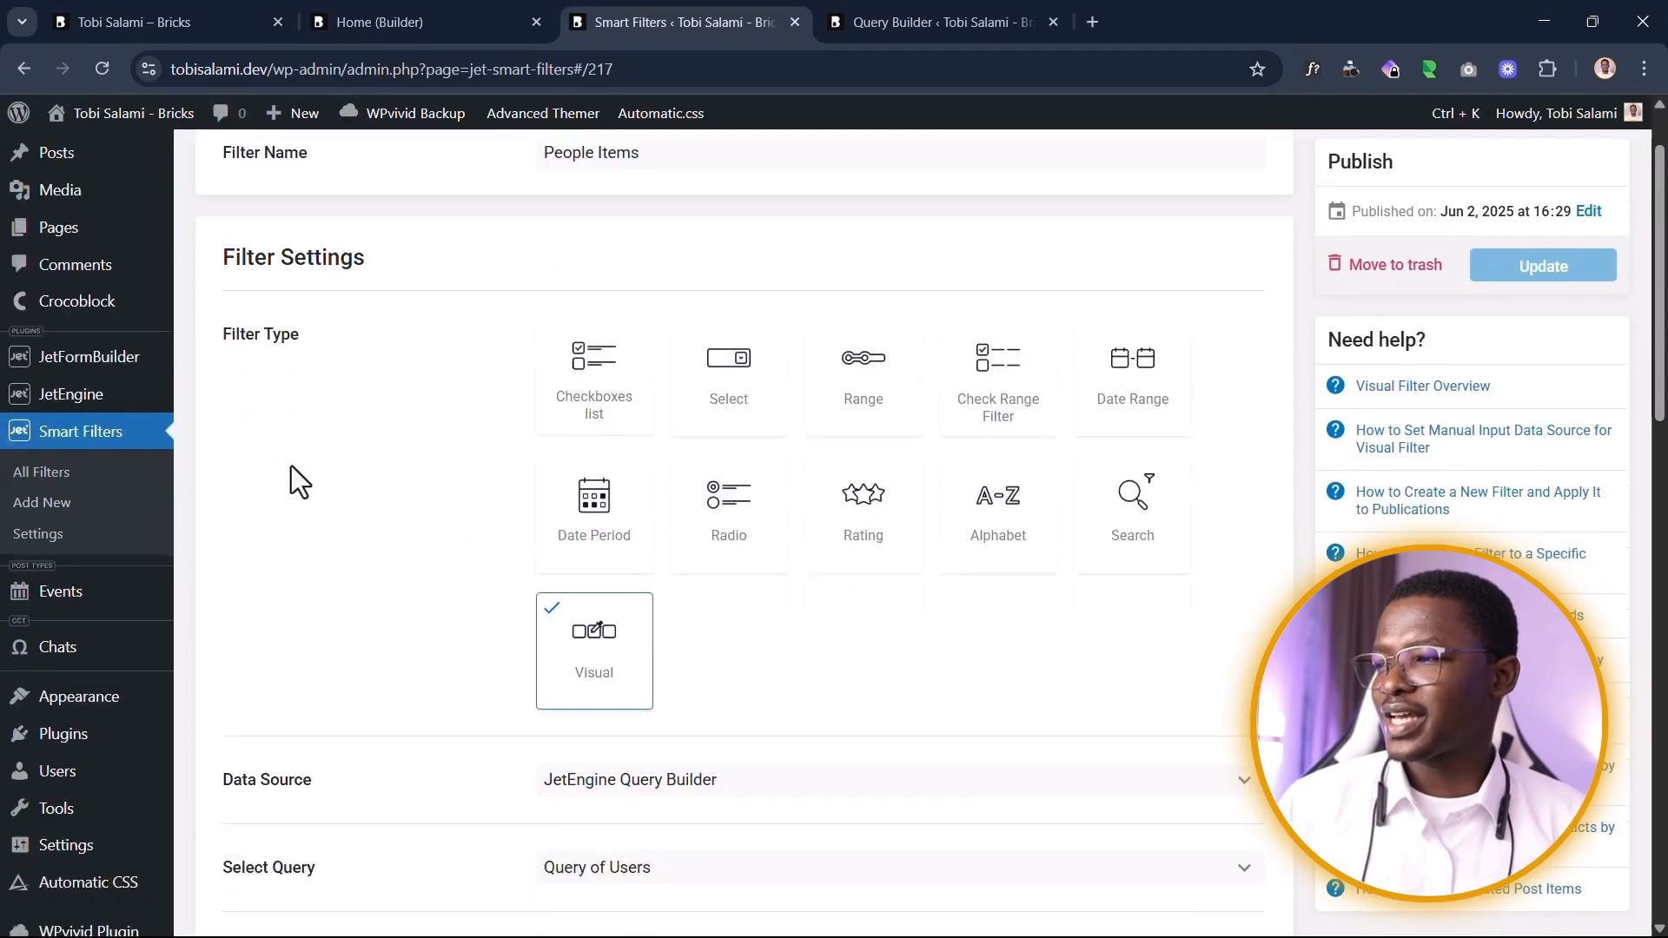
{"action": "scroll", "coordinate": [217, 504], "scroll_direction": "down", "scroll_amount": 4}
{"action": "scroll", "coordinate": [87, 348], "scroll_direction": "up", "scroll_amount": 3}
{"action": "mouse_move", "coordinate": [61, 287]}
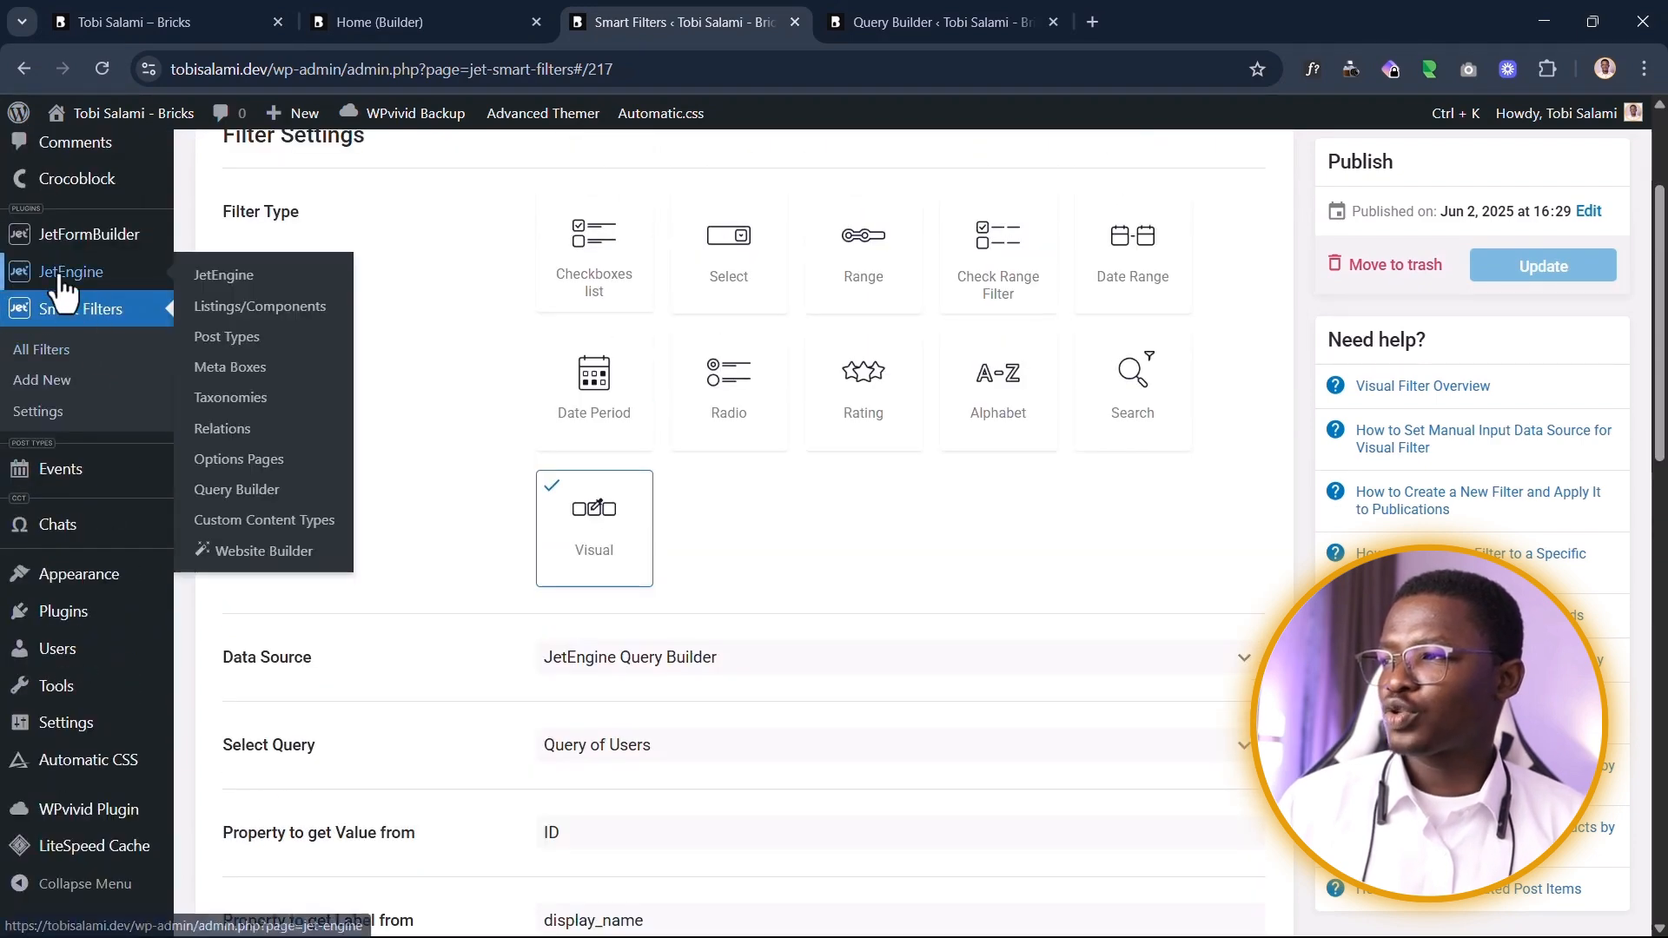
{"action": "right_click", "coordinate": [220, 277]}
{"action": "left_click", "coordinate": [273, 301]}
{"action": "left_click", "coordinate": [920, 17]}
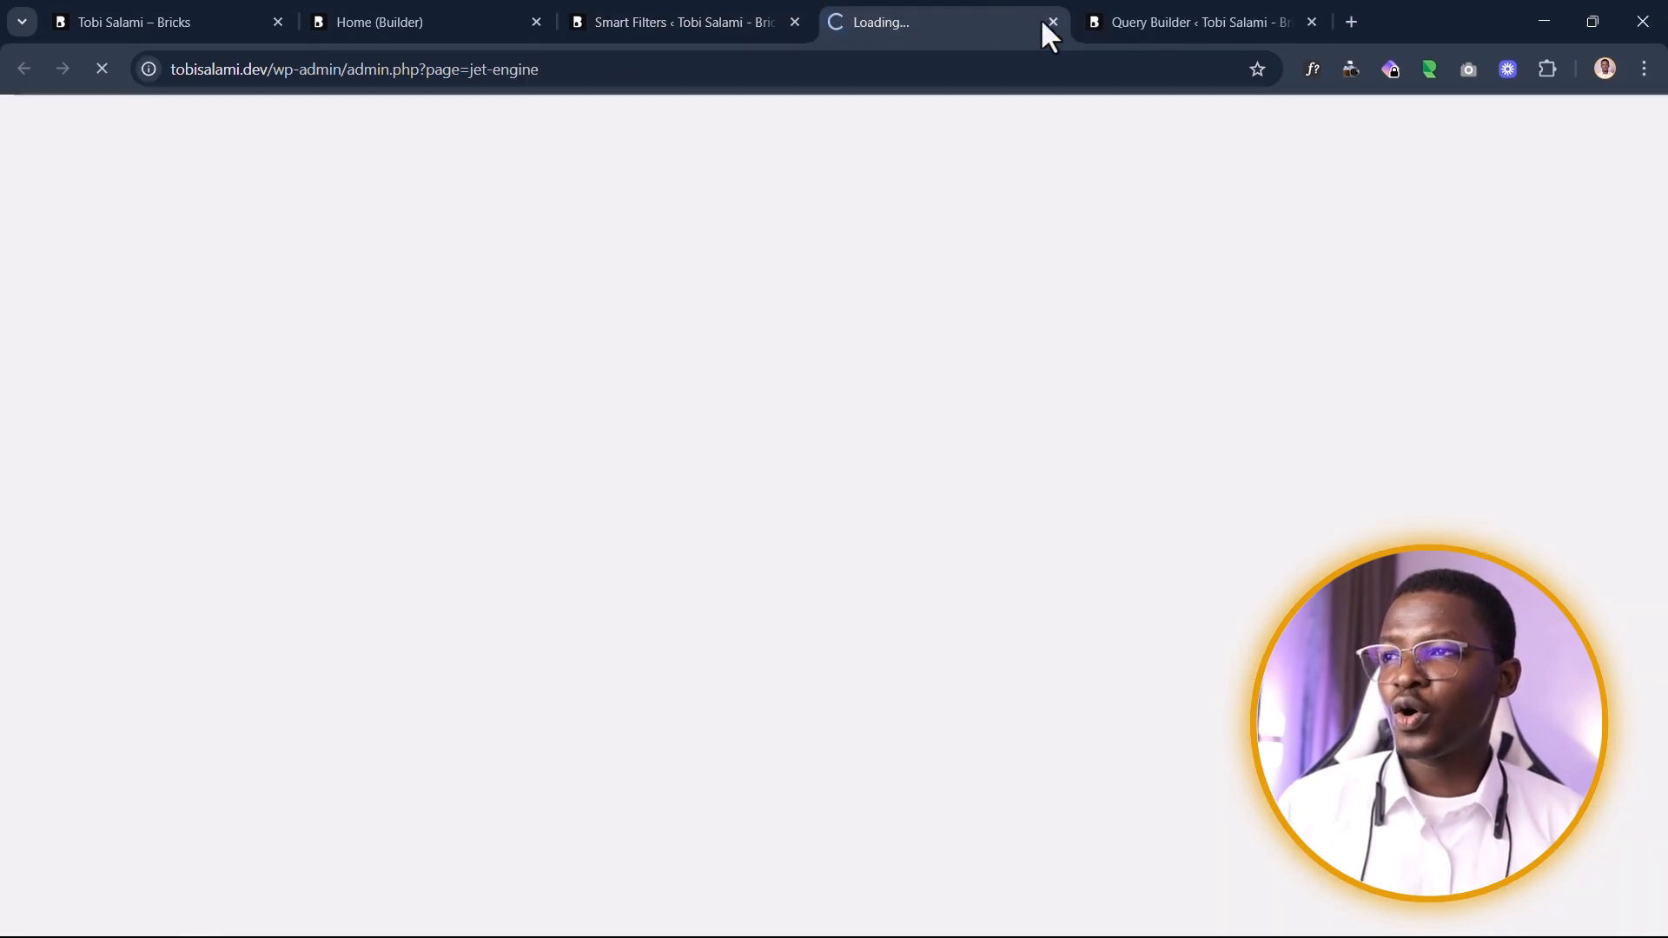
Step: Close the Query Builder, Smart Filters and live Chat App pages, and switch to the JetEngine dashboard
{"action": "left_click", "coordinate": [1234, 21]}
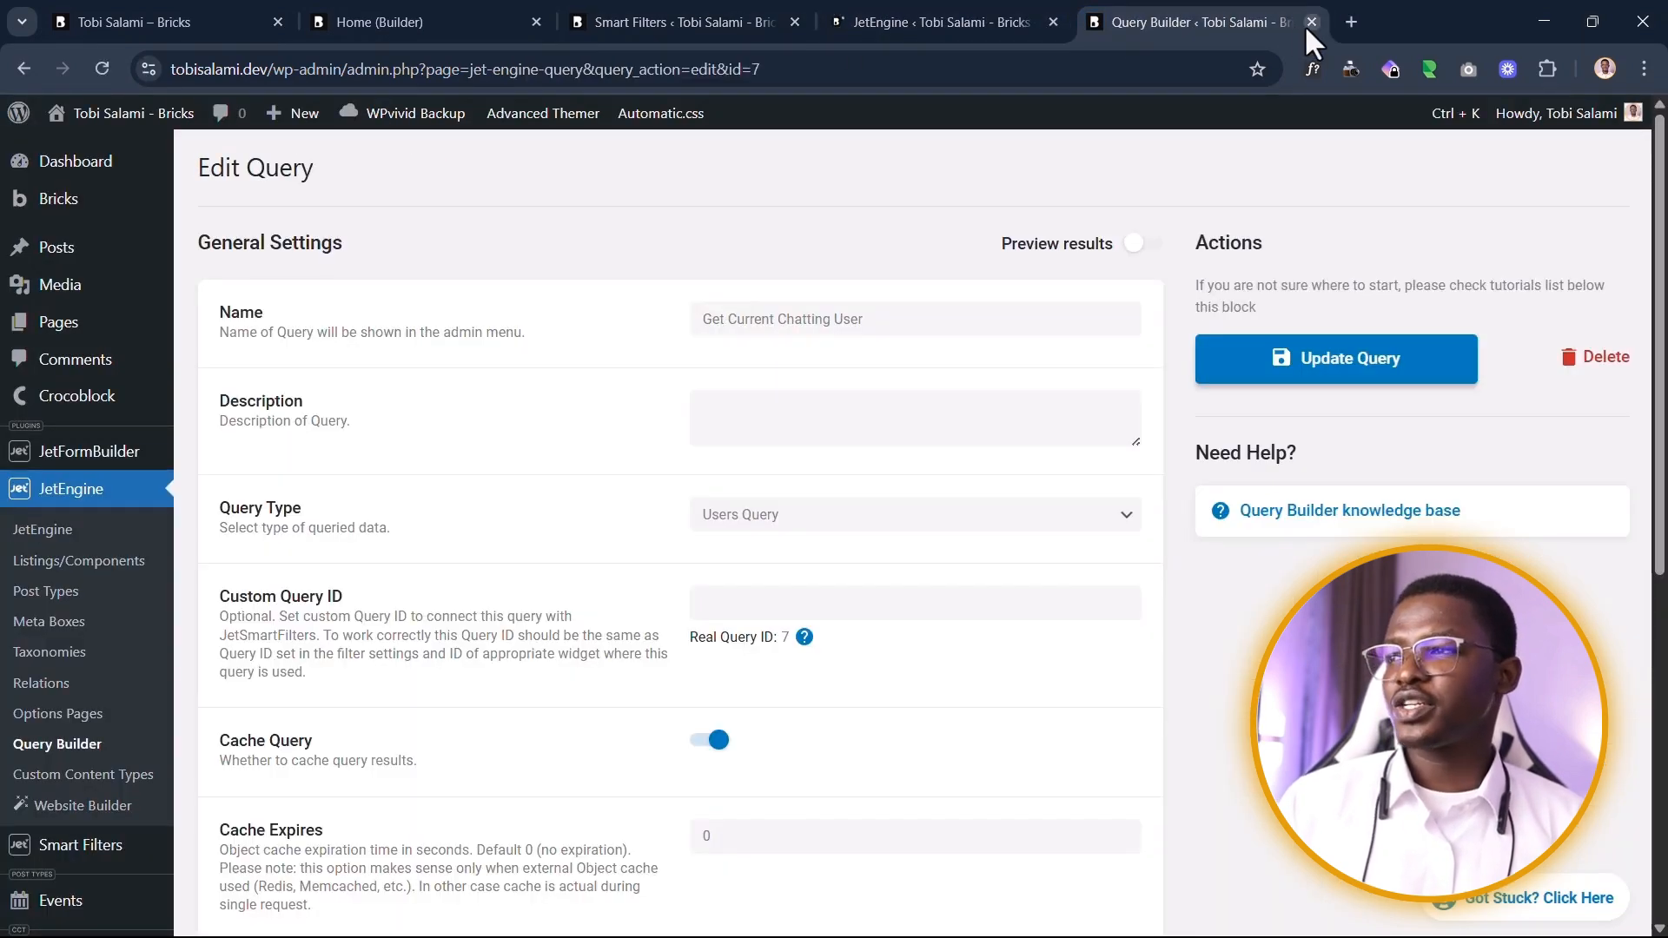
{"action": "left_click", "coordinate": [1312, 22]}
{"action": "left_click", "coordinate": [699, 24]}
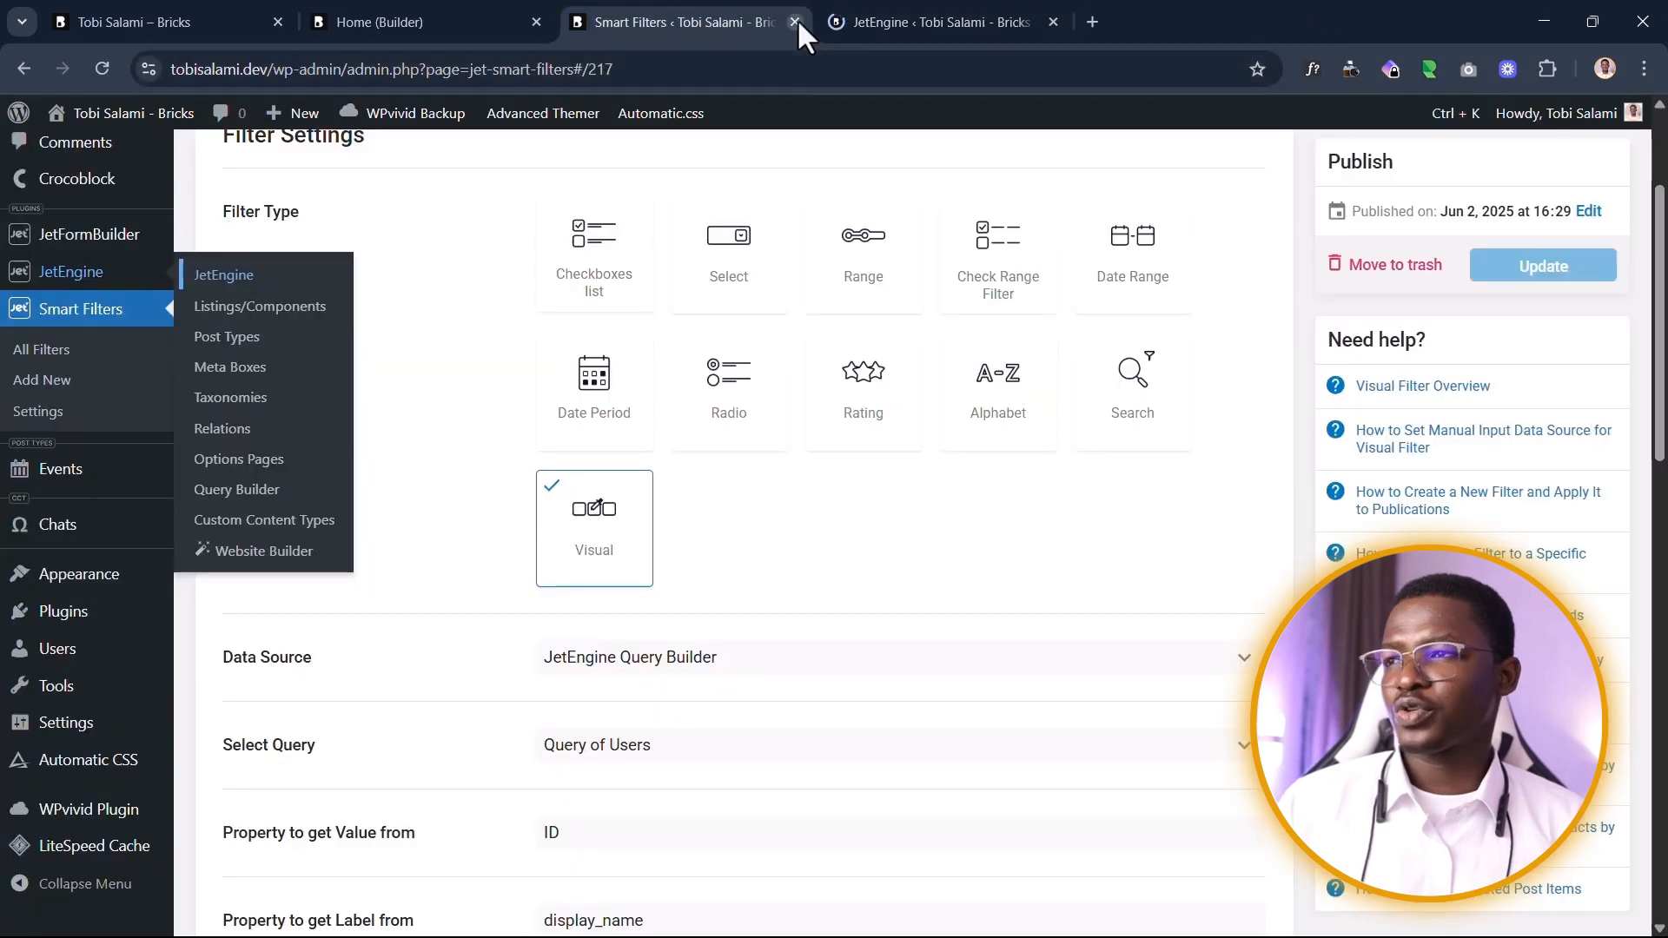
{"action": "left_click", "coordinate": [796, 21]}
{"action": "left_click", "coordinate": [478, 25]}
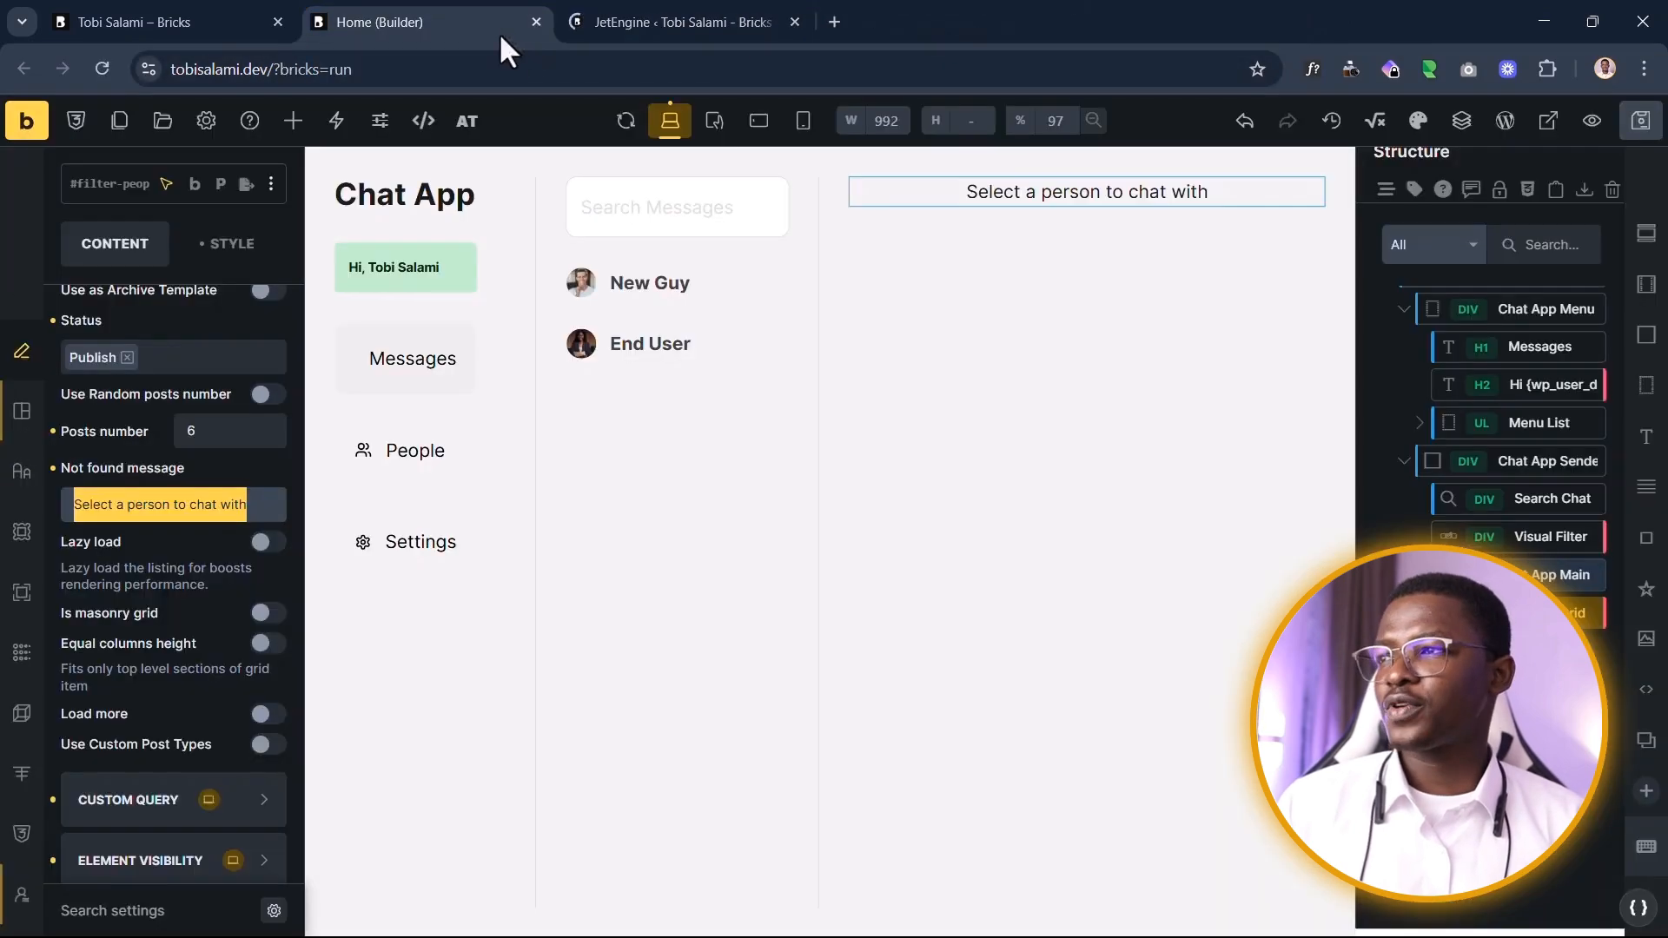
{"action": "left_click", "coordinate": [273, 10]}
{"action": "left_click", "coordinate": [279, 23]}
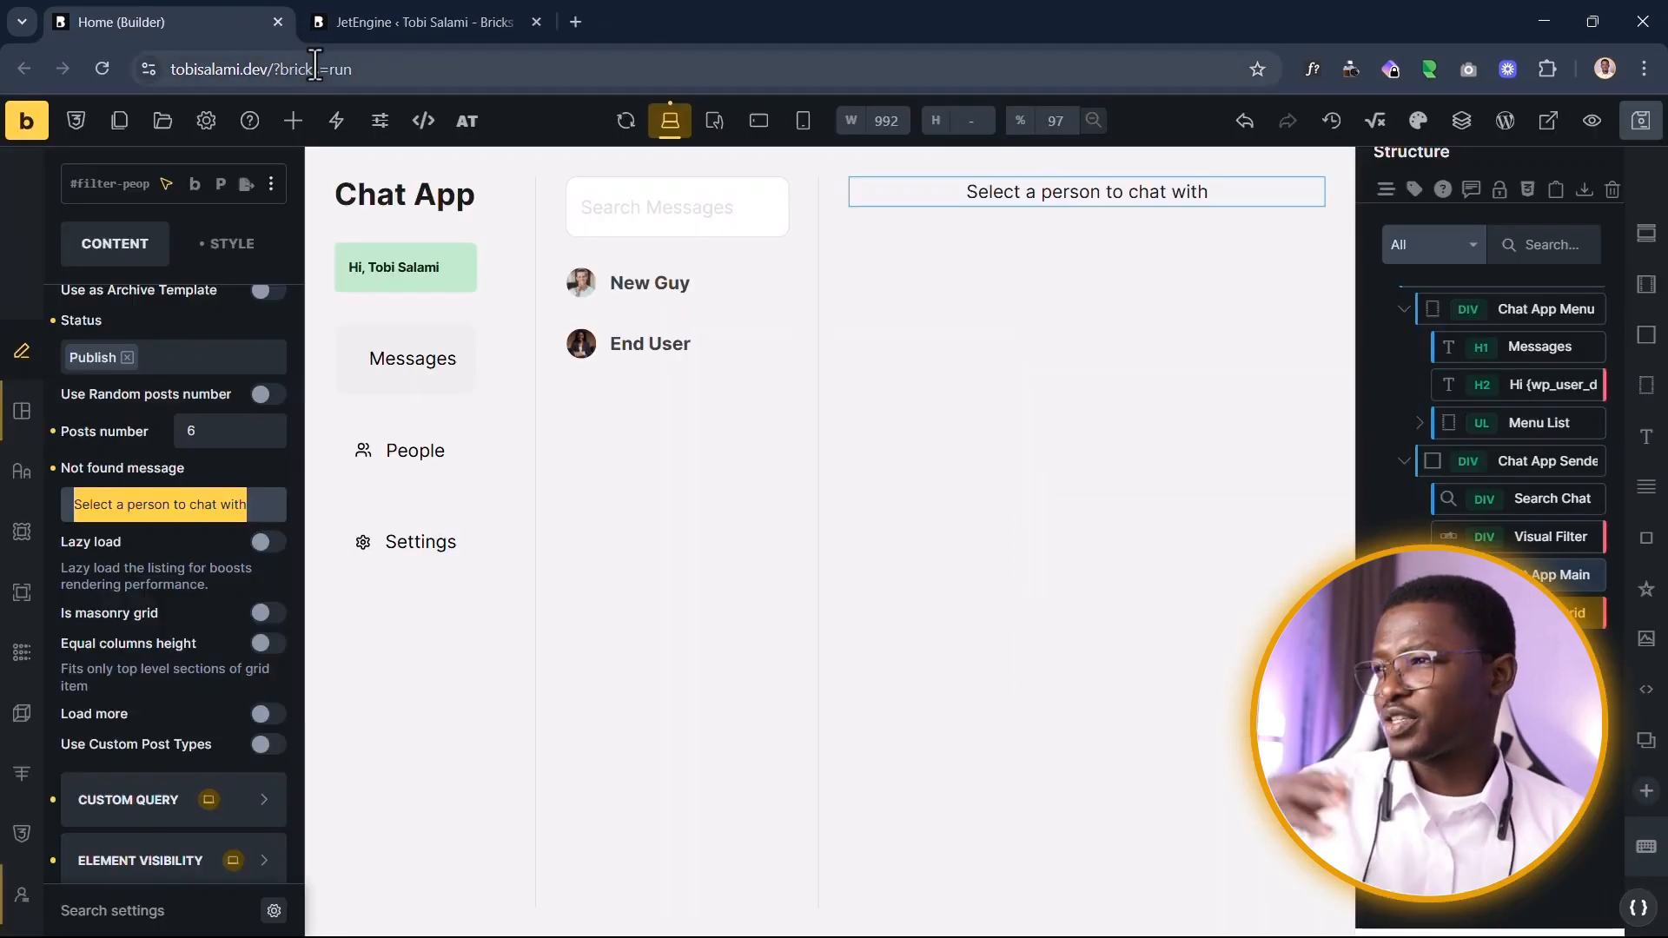
{"action": "left_click", "coordinate": [430, 26]}
{"action": "mouse_move", "coordinate": [478, 108]}
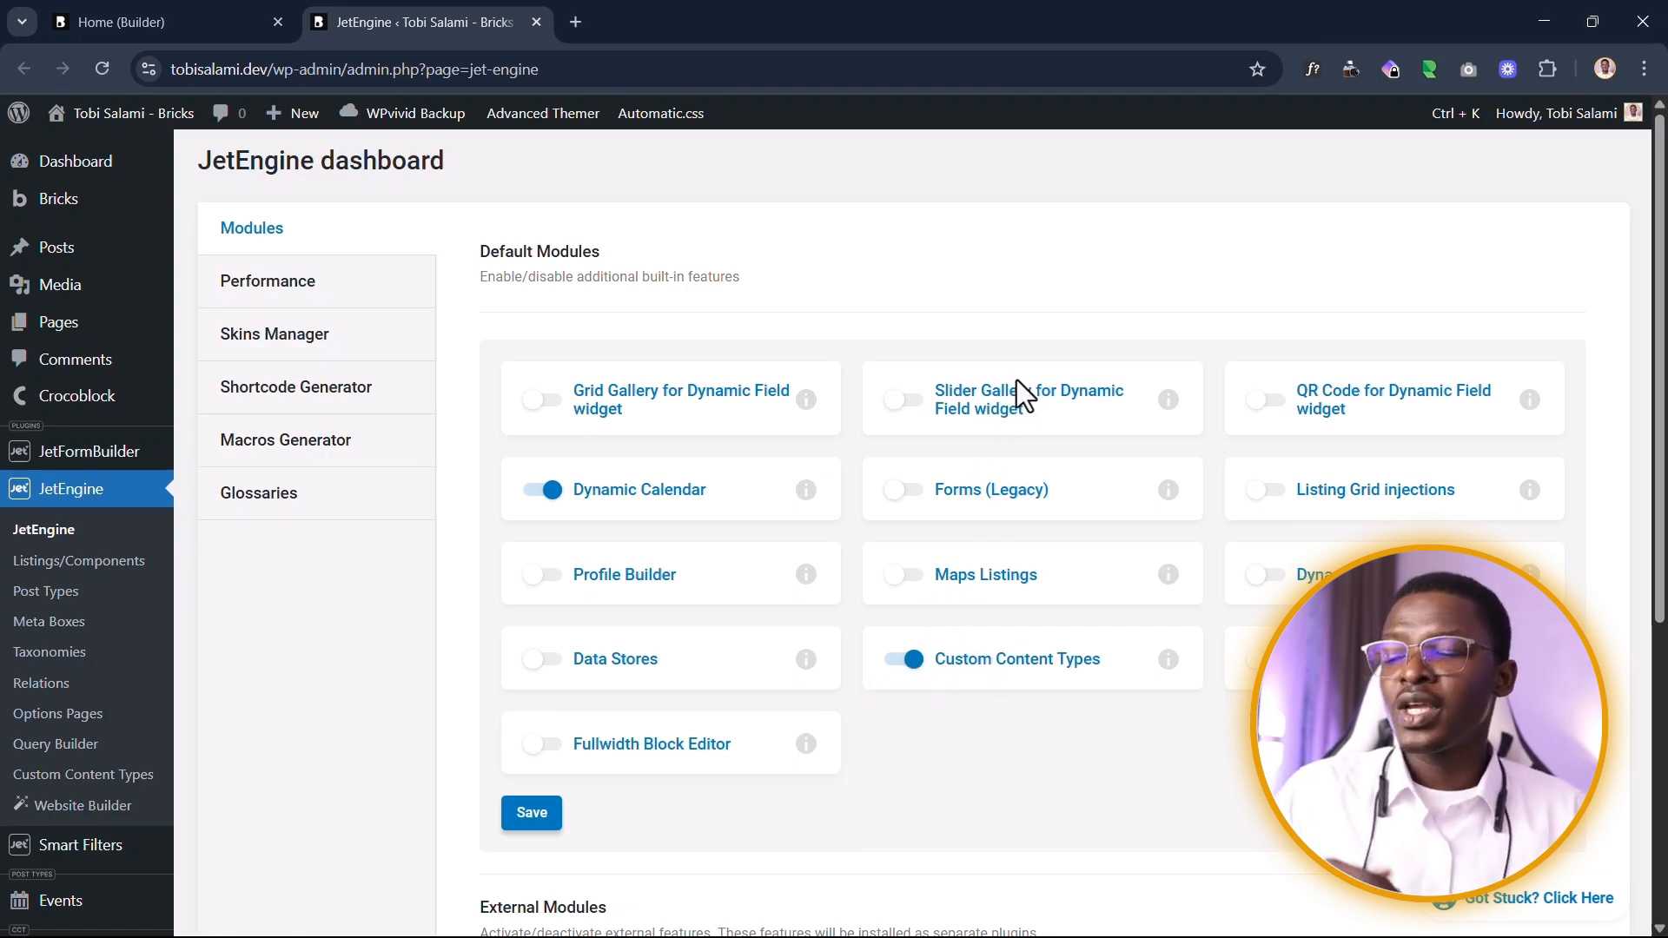
Step: Find JetEngine's custom content types, open Chats for editing and go to its list of fields
{"action": "key", "text": "ctrl+k"}
{"action": "type", "text": "conten"}
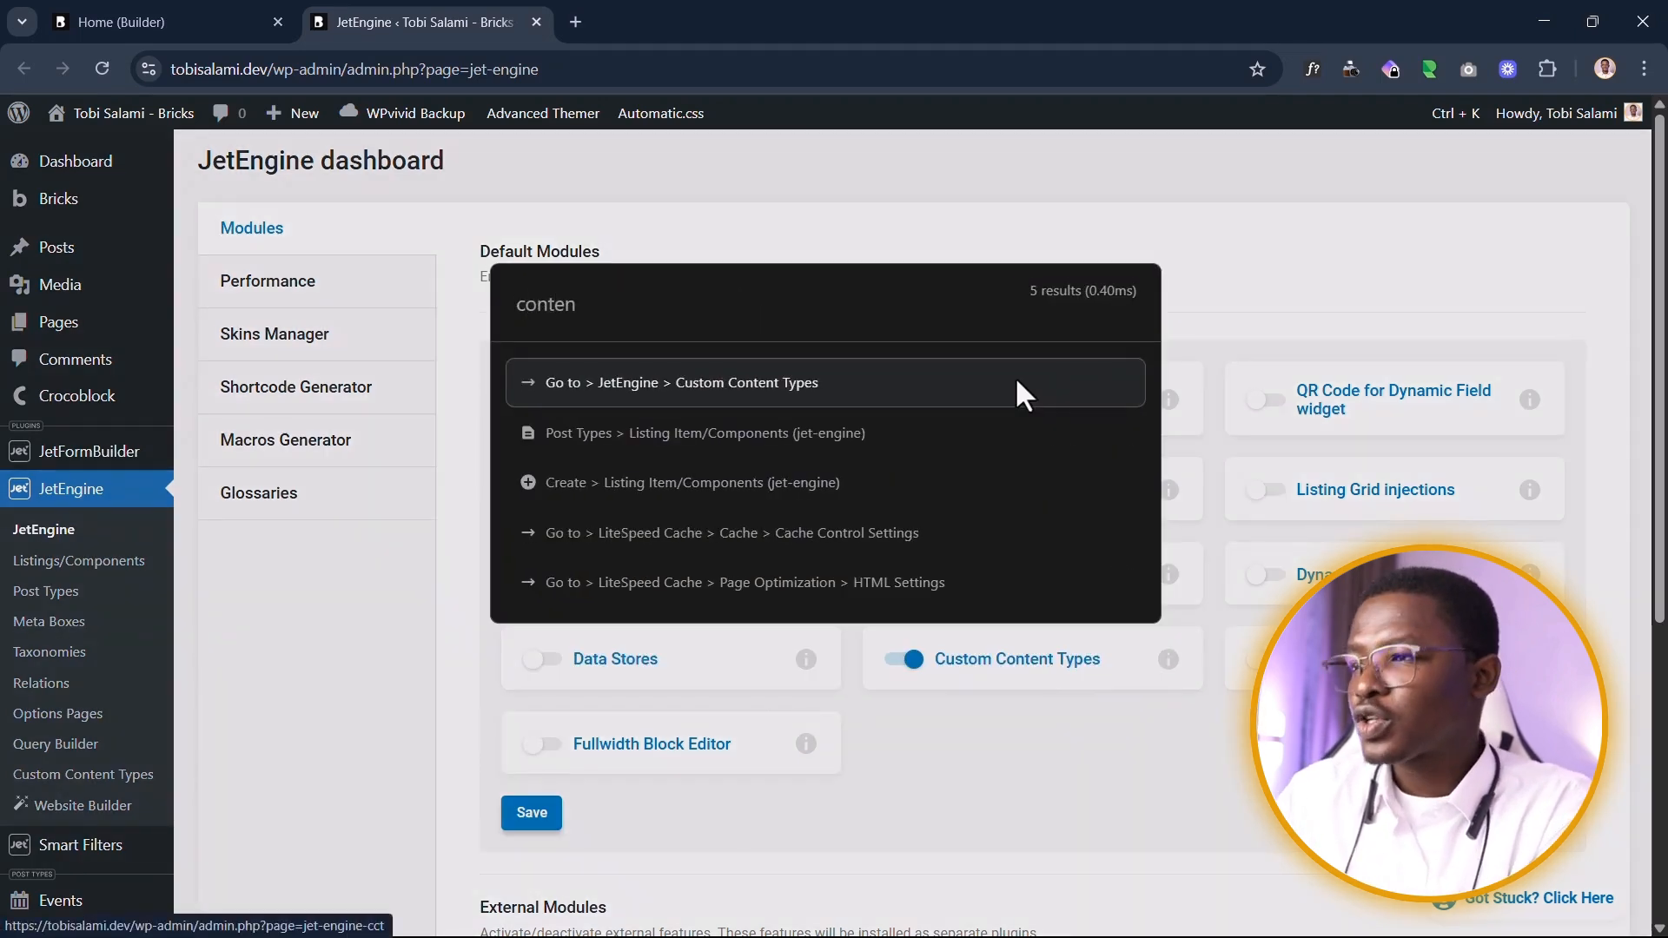
{"action": "left_click", "coordinate": [1017, 383]}
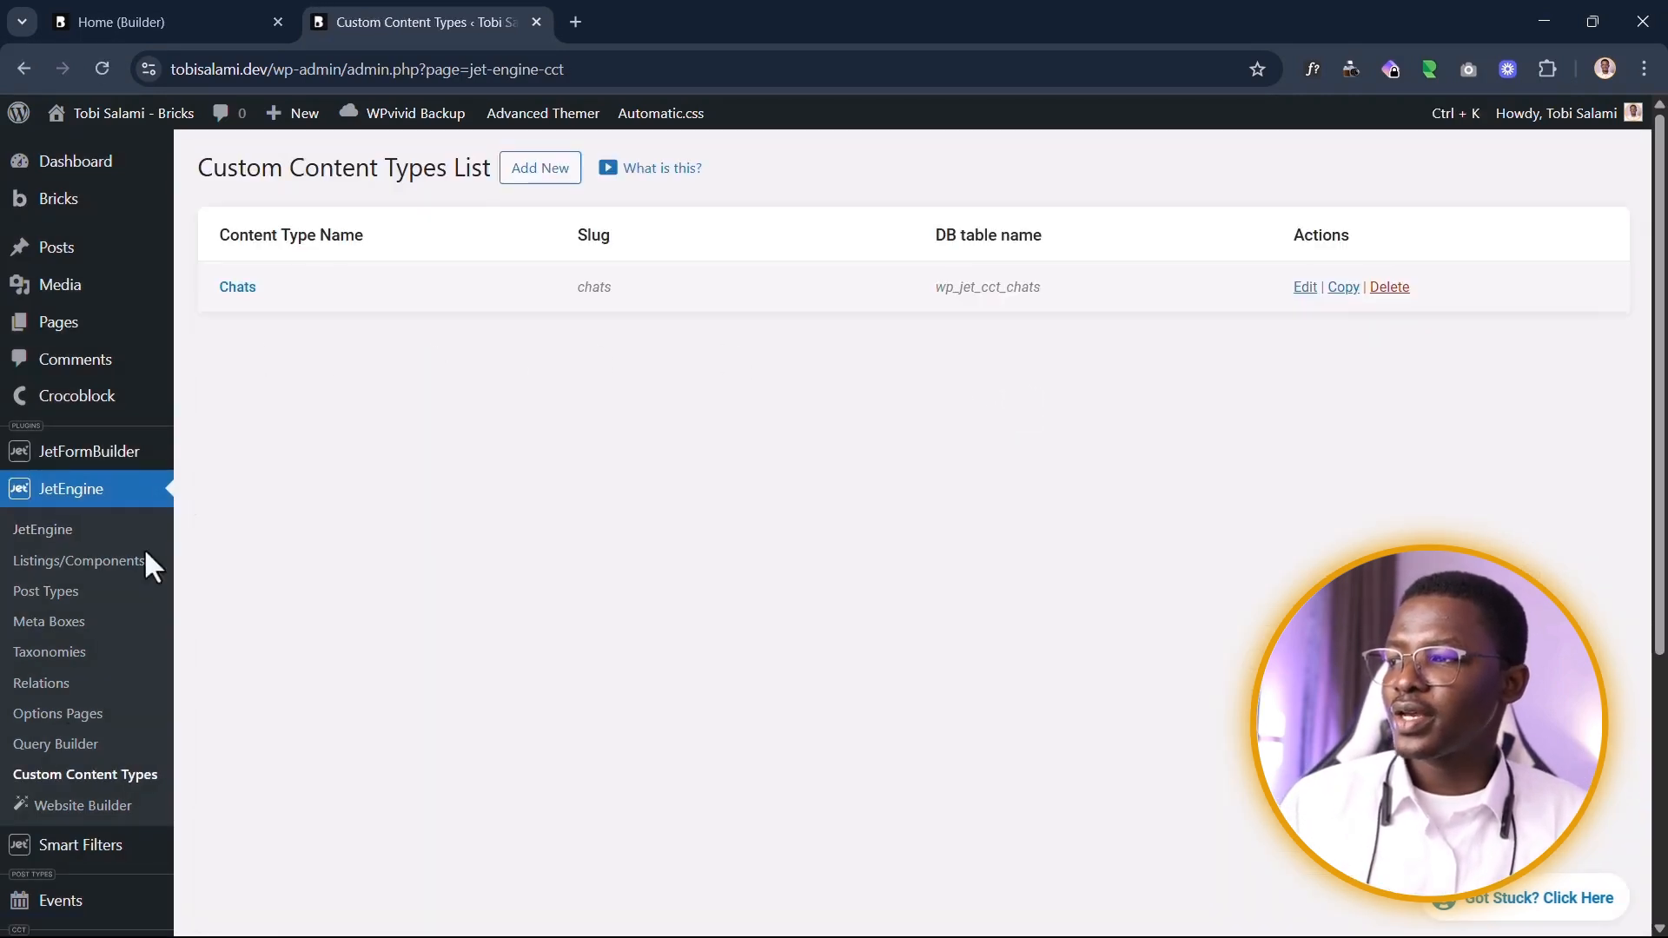
{"action": "left_click", "coordinate": [236, 297]}
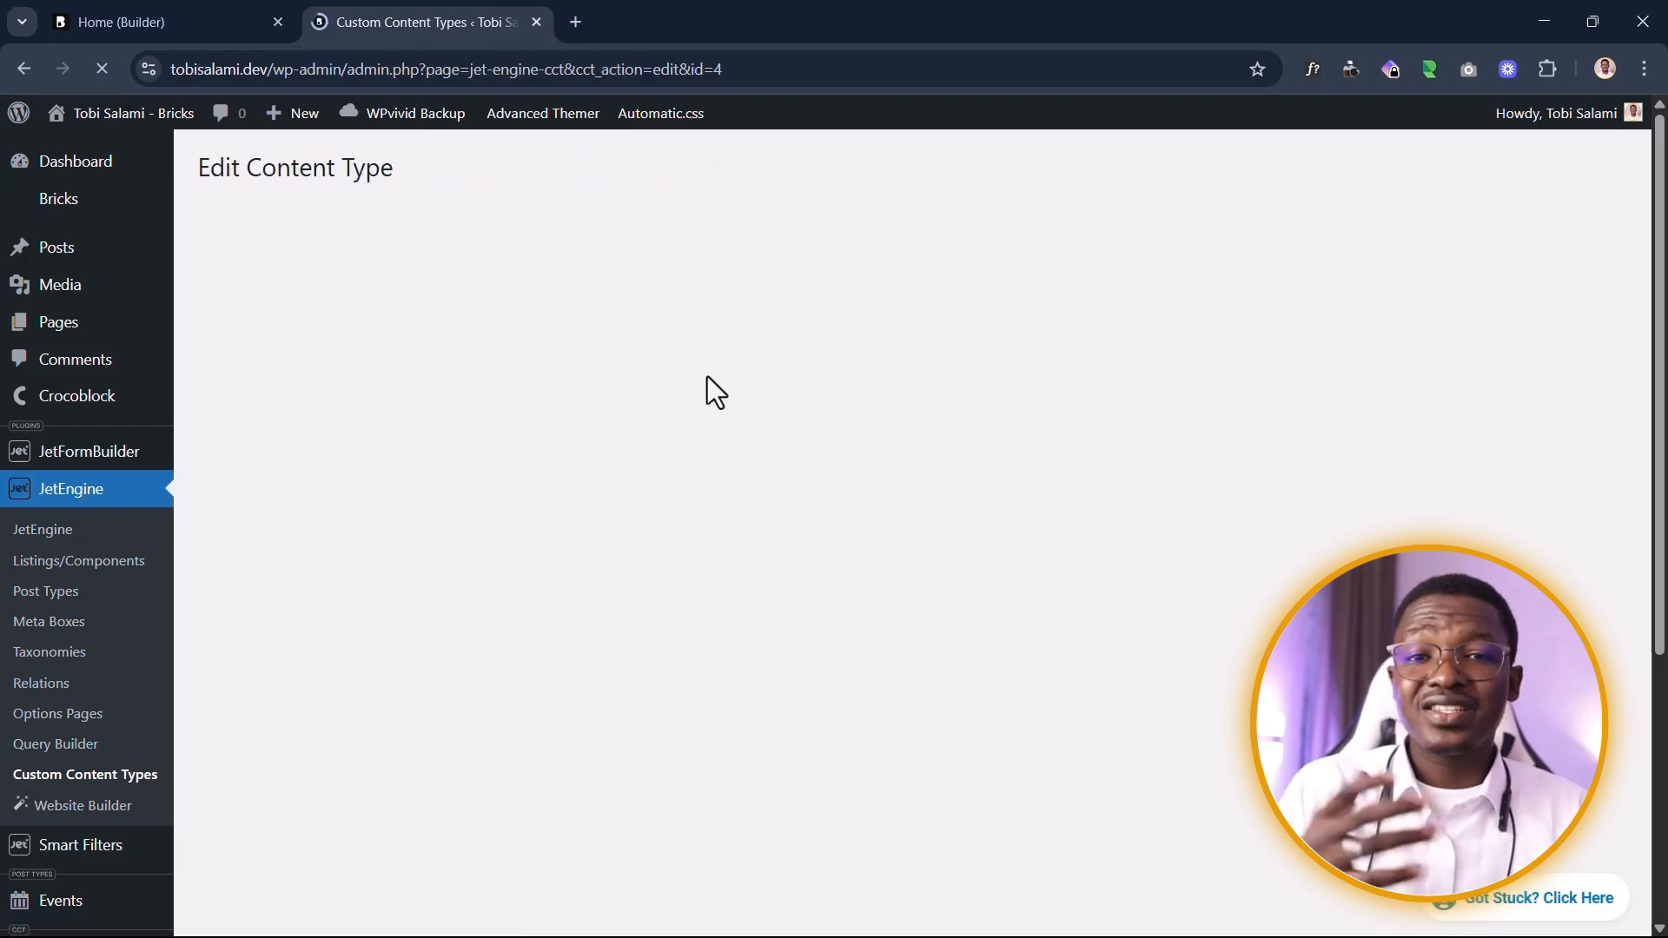
{"action": "scroll", "coordinate": [707, 377], "scroll_direction": "down", "scroll_amount": 6}
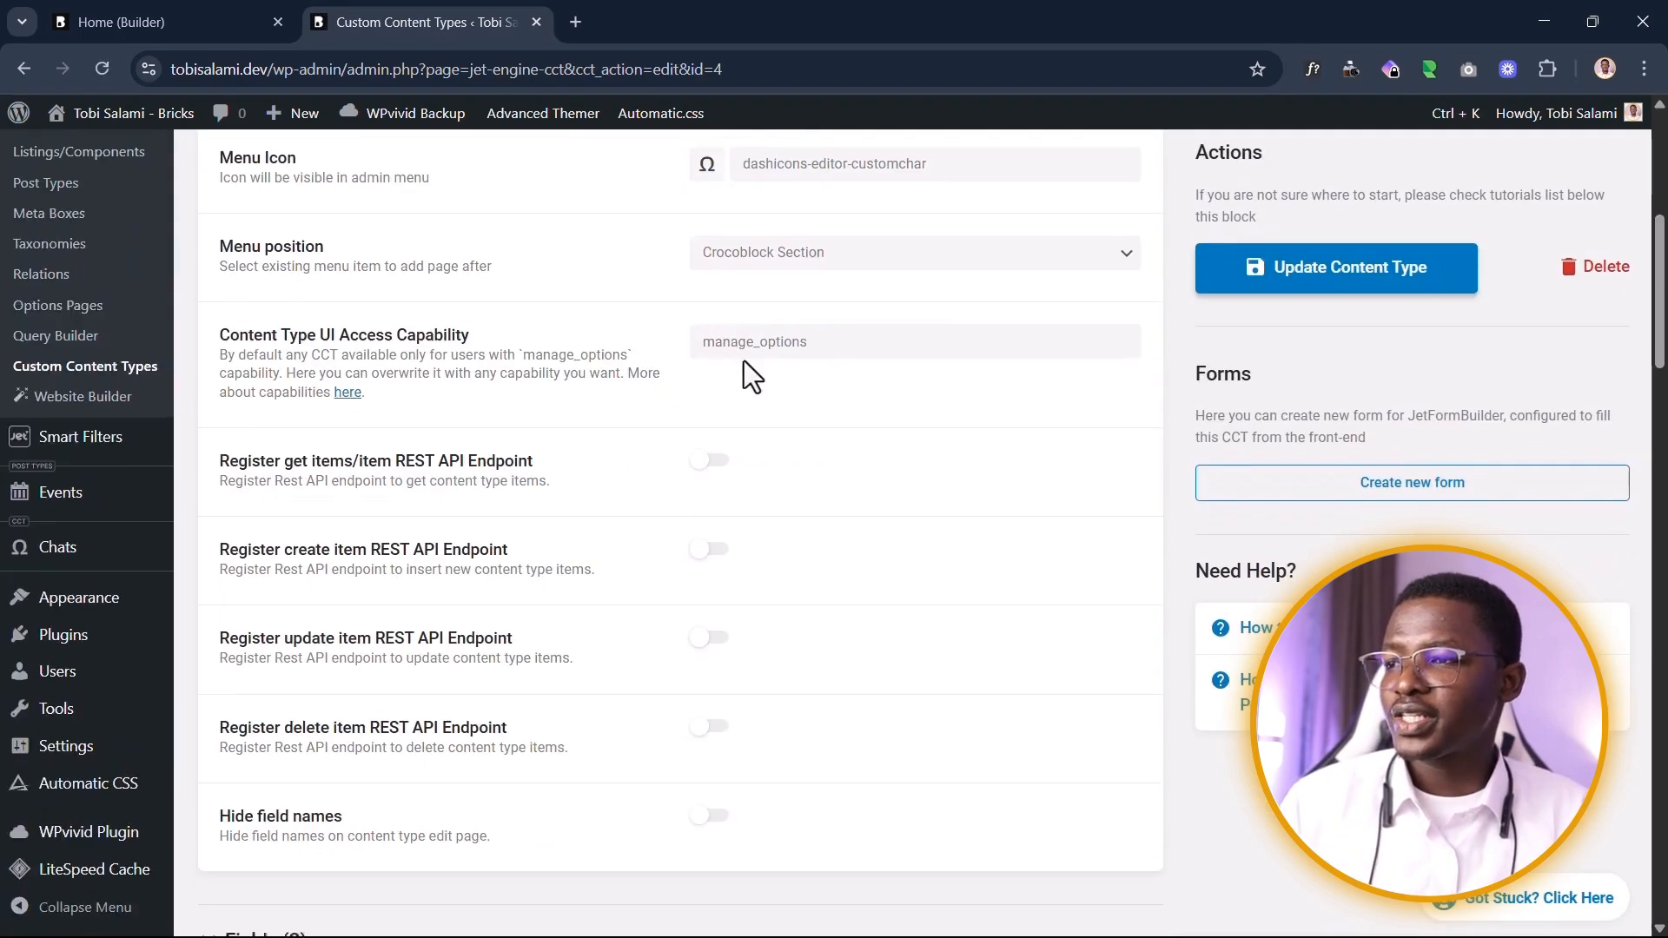
{"action": "scroll", "coordinate": [756, 382], "scroll_direction": "down", "scroll_amount": 7}
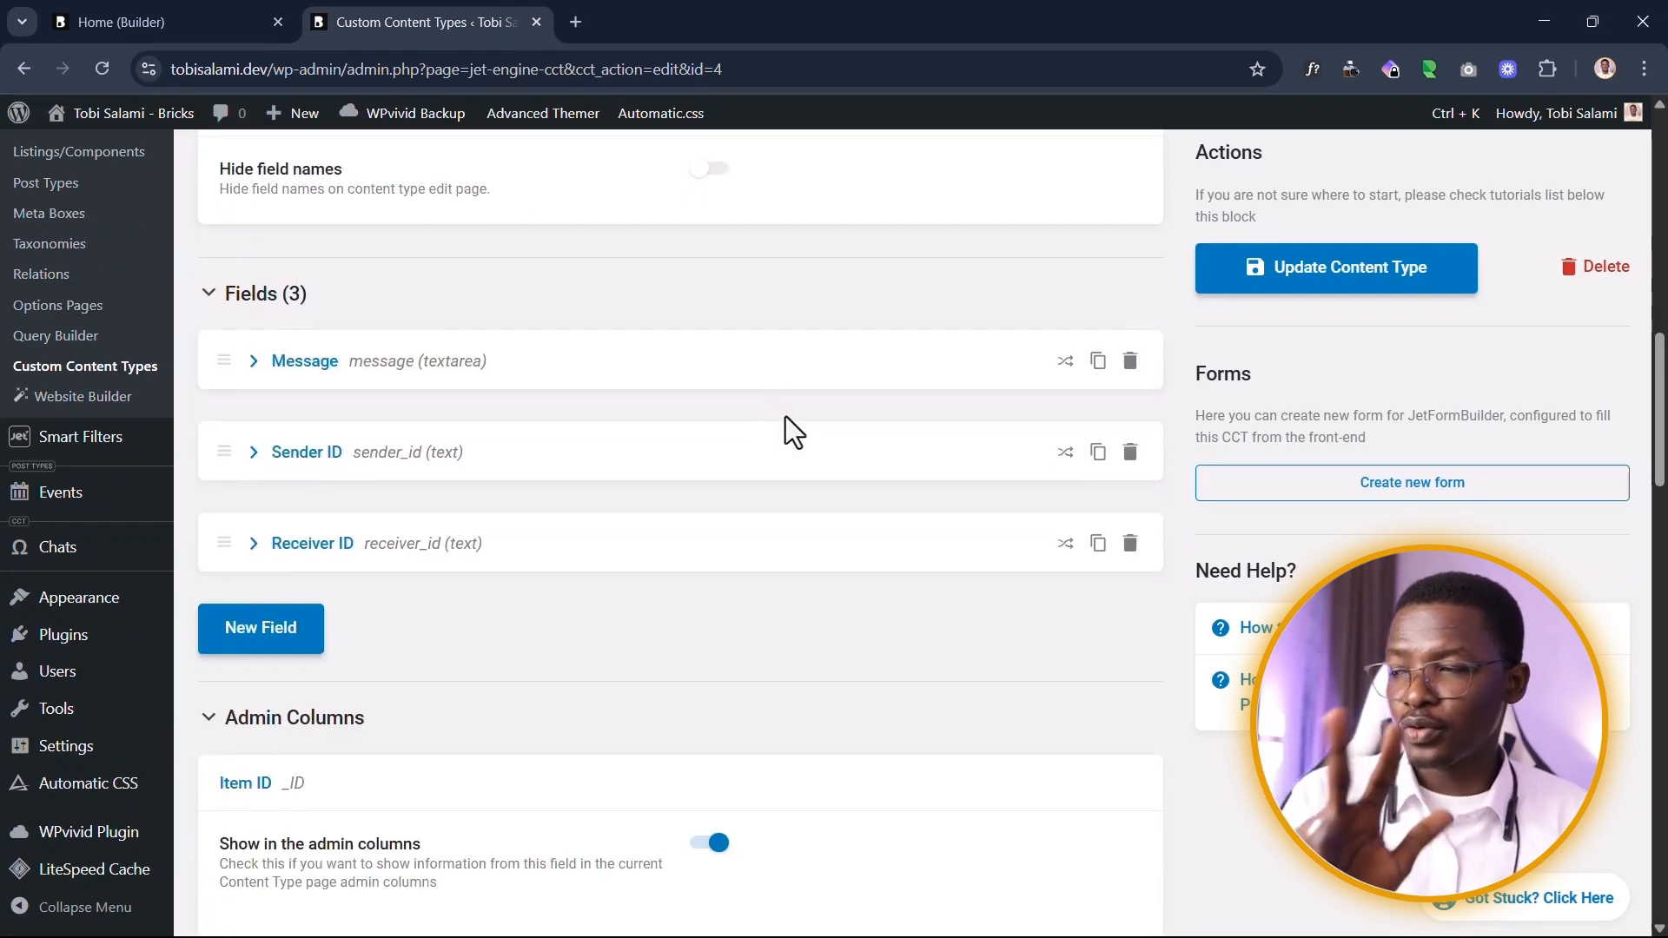
Step: Expand and collapse the Message, Sender ID and Receiver ID fields to check each one's settings
{"action": "left_click", "coordinate": [275, 376]}
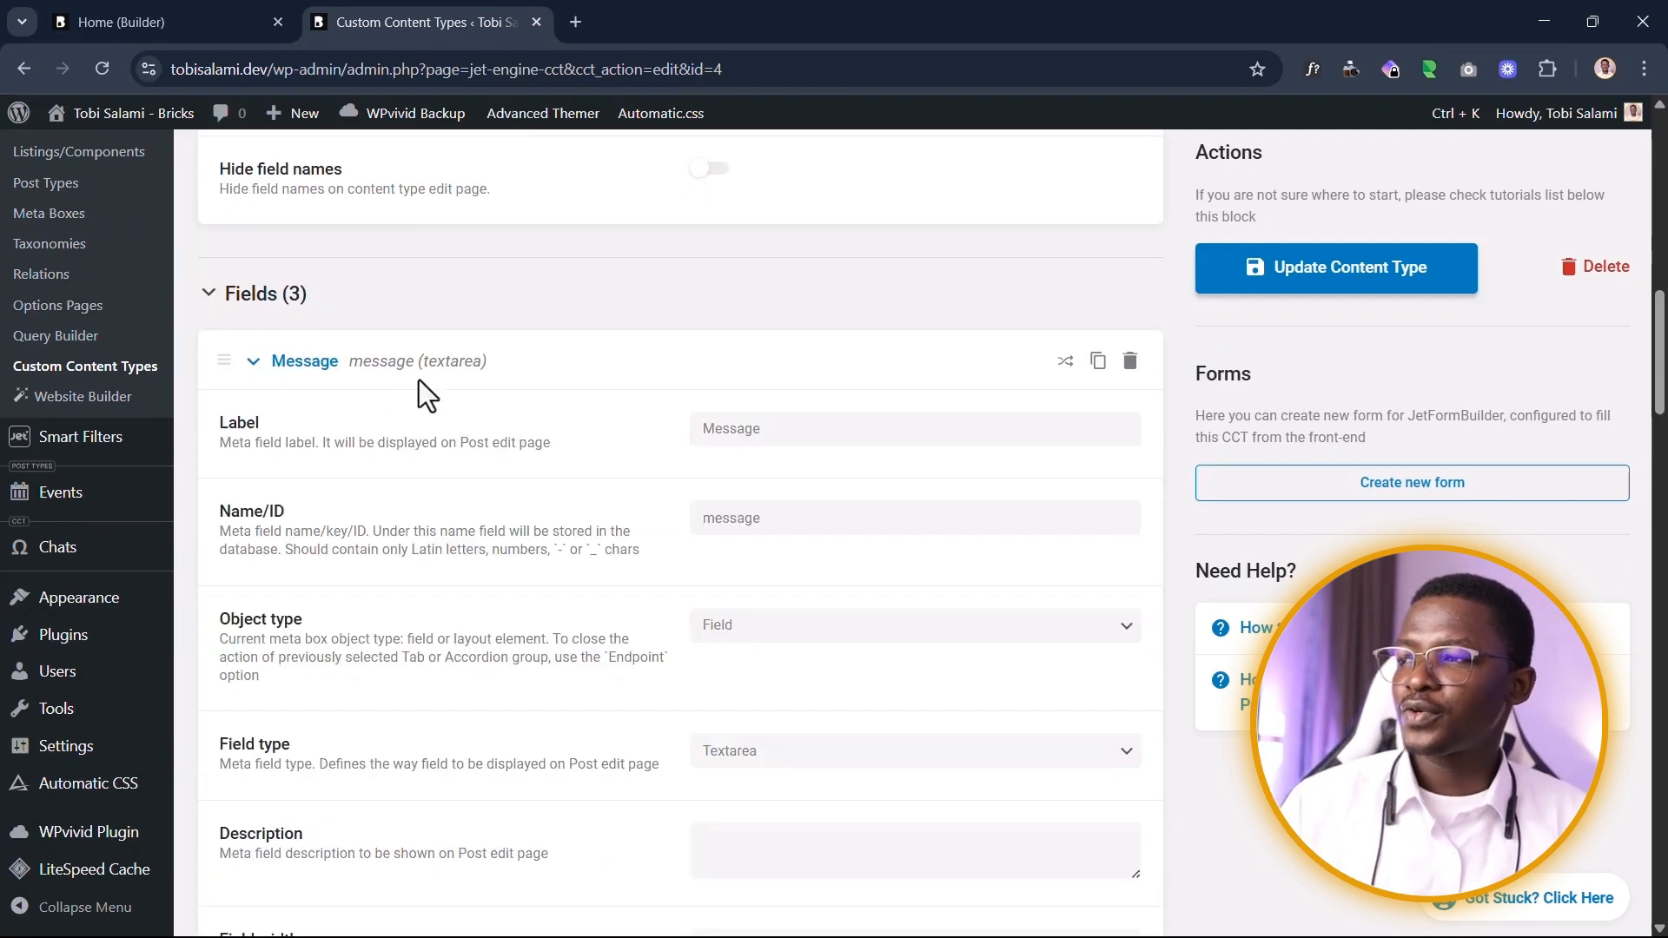
{"action": "scroll", "coordinate": [771, 342], "scroll_direction": "down", "scroll_amount": 2}
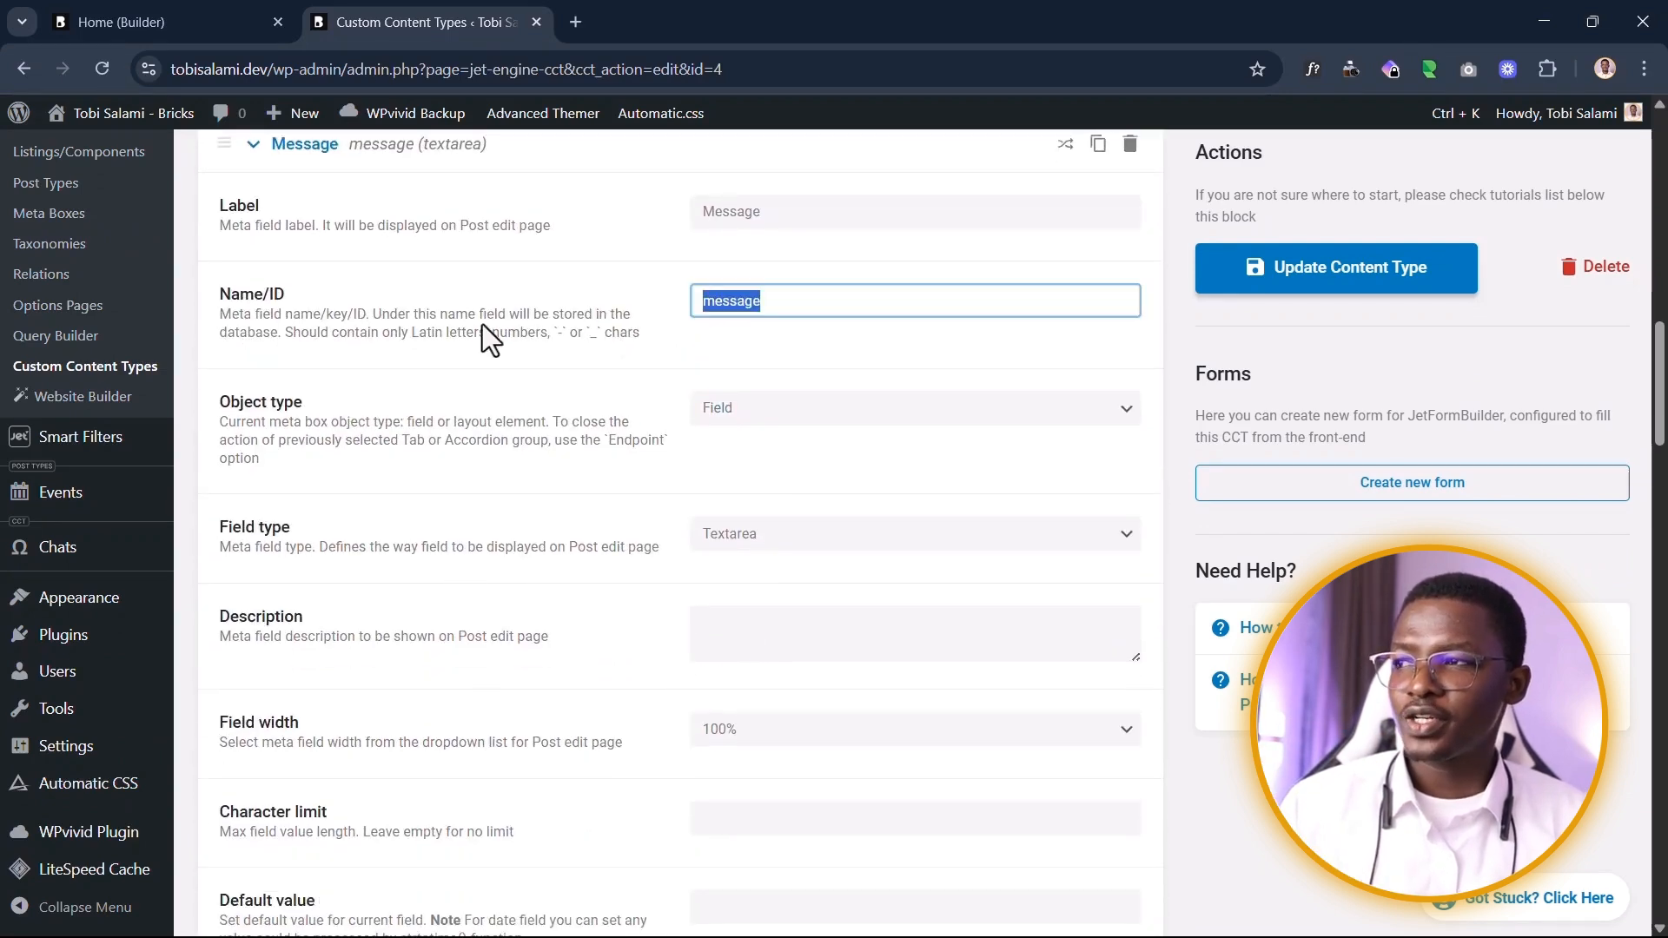
{"action": "left_click", "coordinate": [357, 148]}
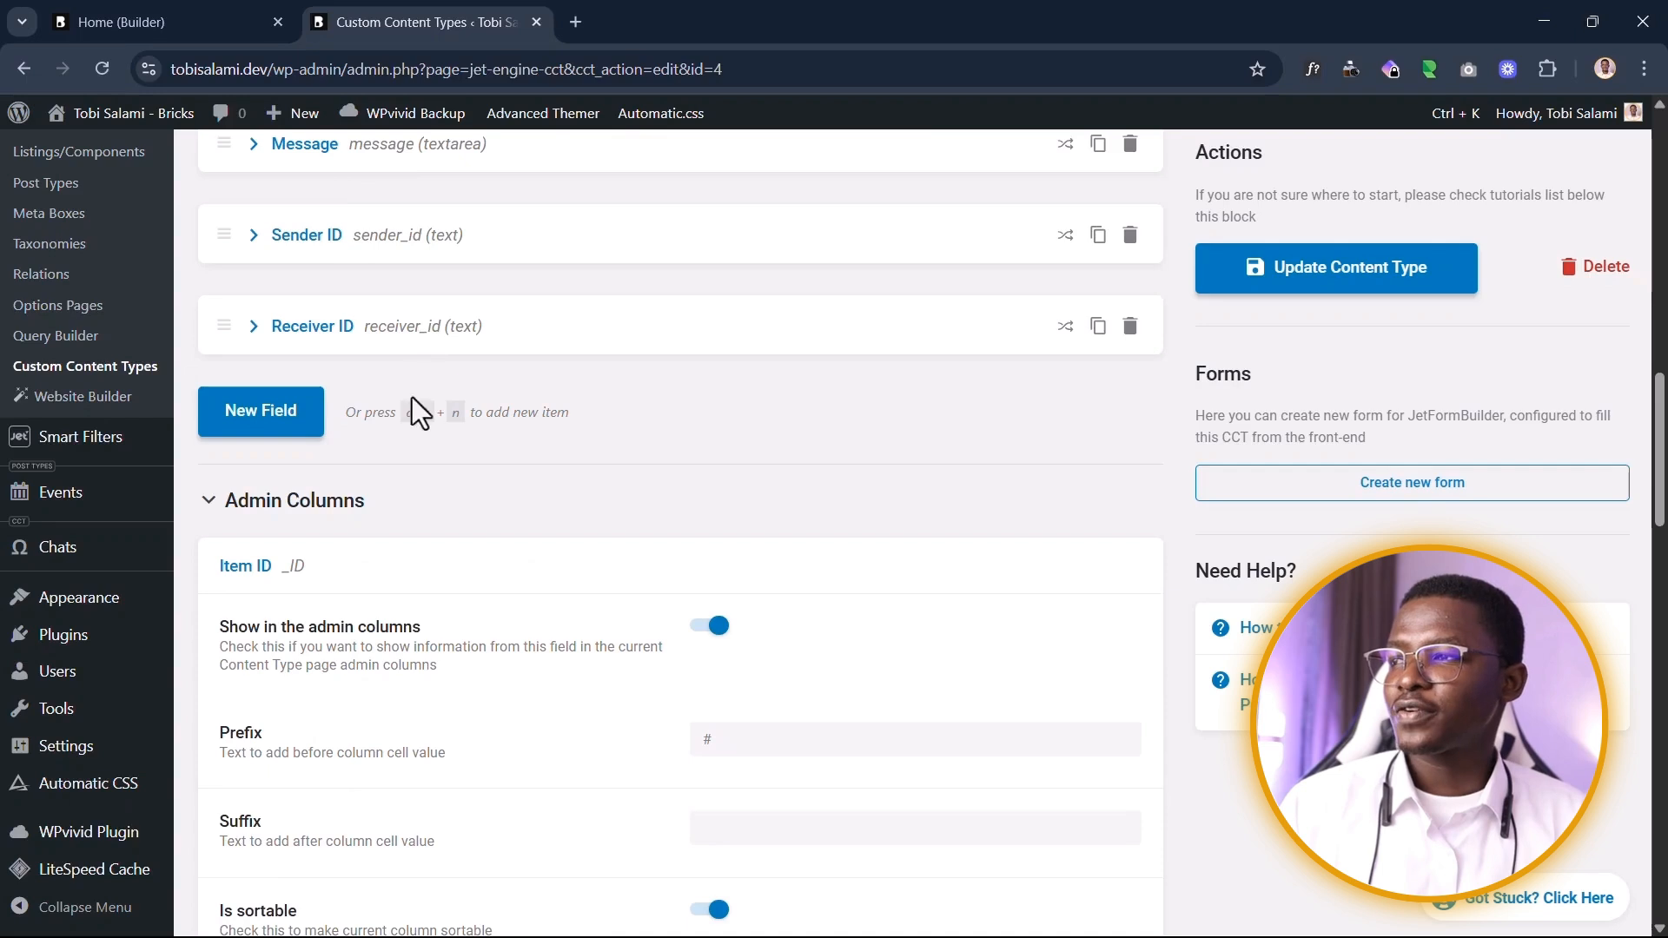
{"action": "left_click", "coordinate": [314, 245]}
{"action": "left_click", "coordinate": [287, 237]}
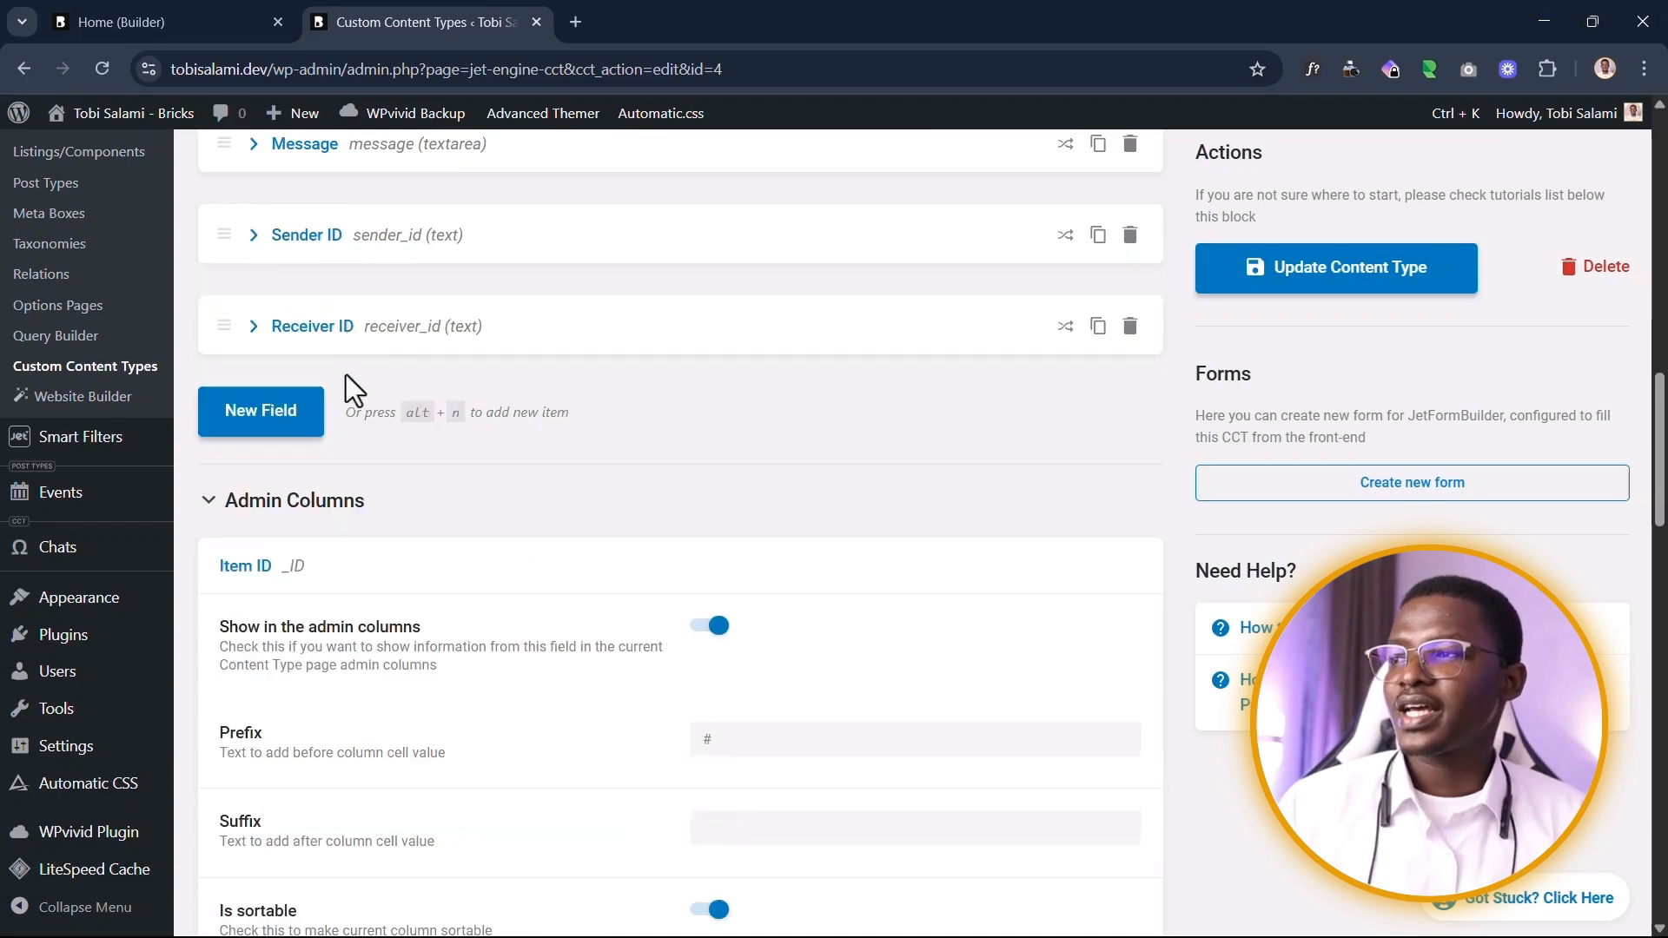
{"action": "left_click", "coordinate": [318, 344]}
{"action": "double_click", "coordinate": [838, 472]}
{"action": "left_click", "coordinate": [322, 339]}
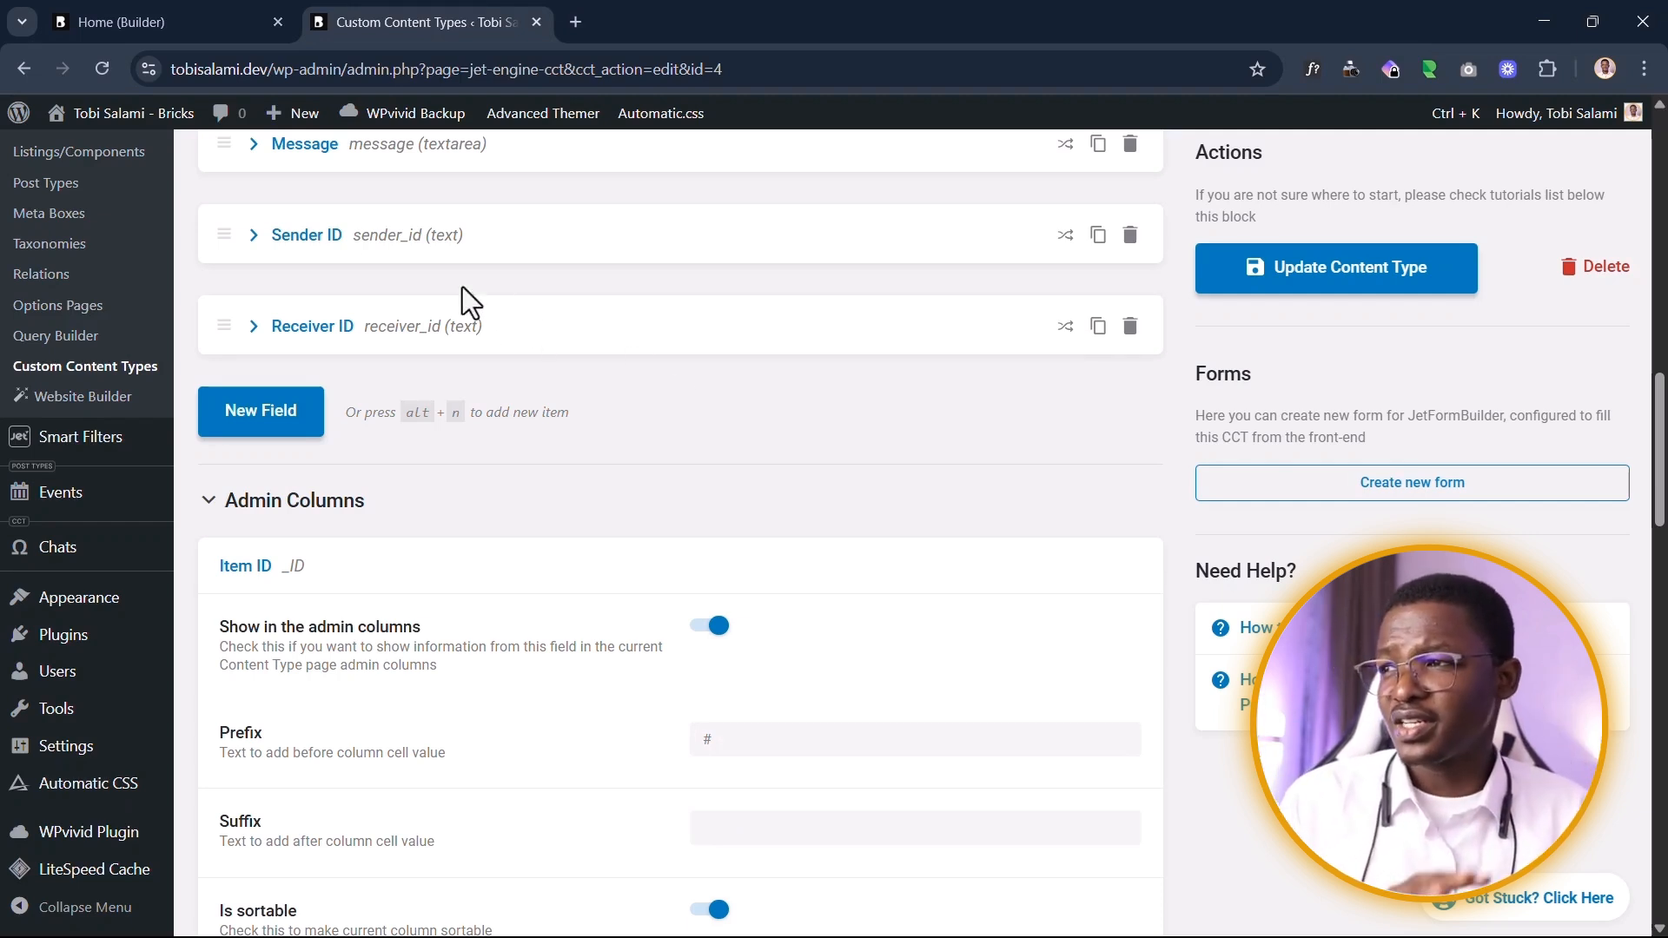
Step: Look over the rest of the Chats content type settings and open the list of stored Chats items
{"action": "scroll", "coordinate": [443, 351], "scroll_direction": "down", "scroll_amount": 3}
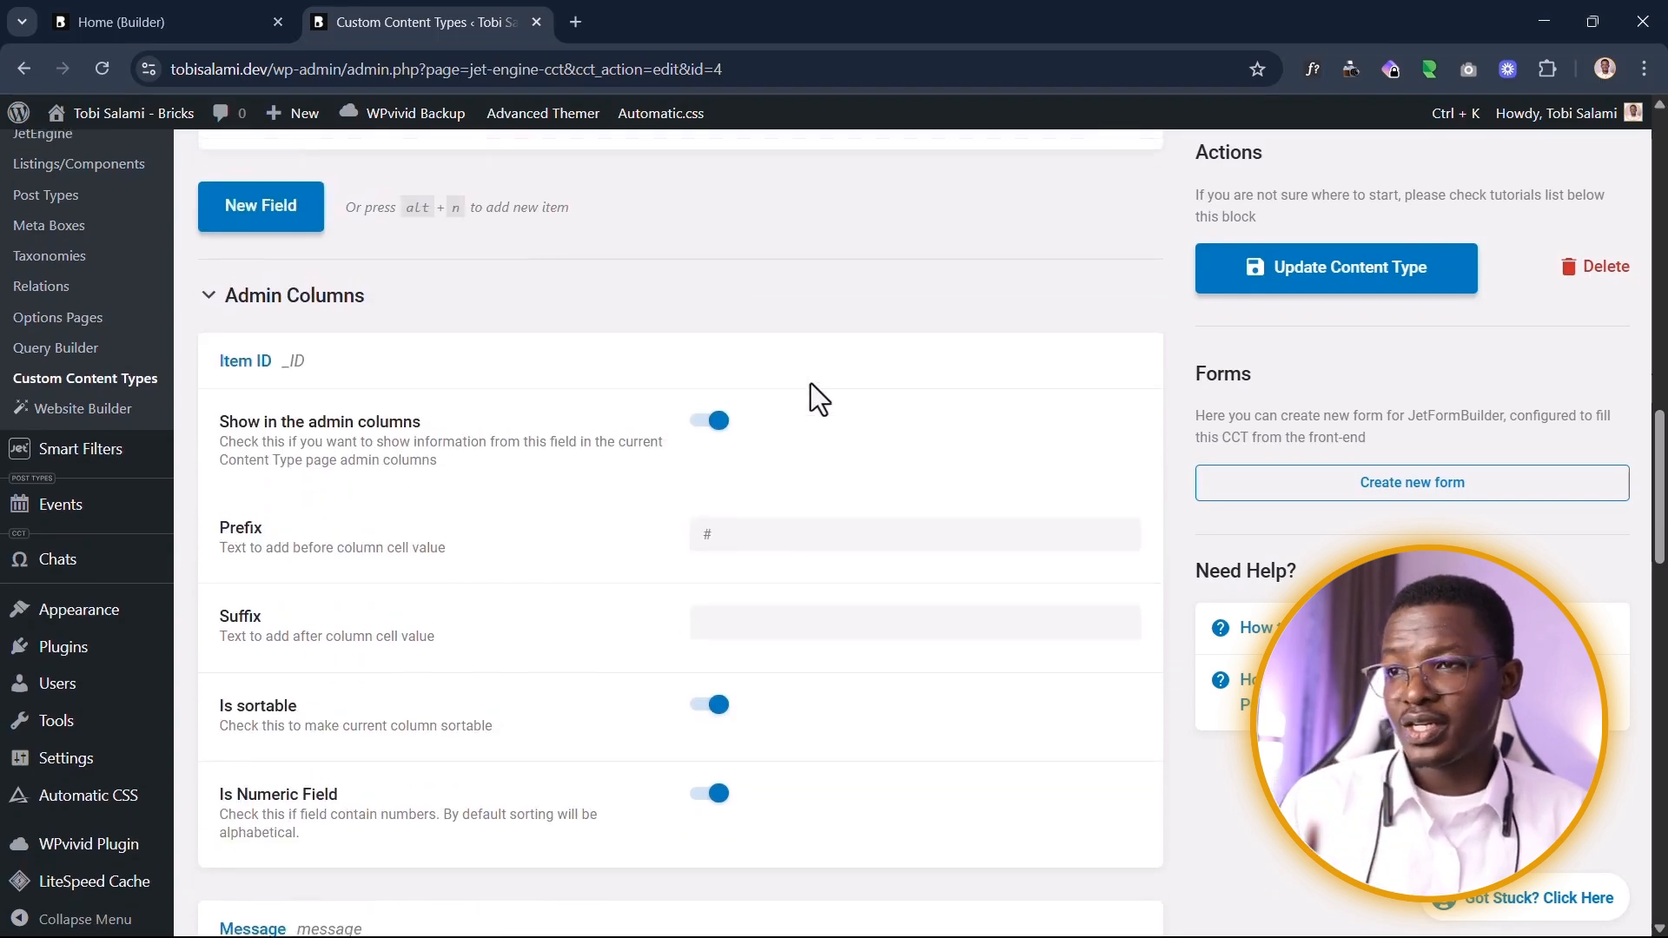
{"action": "scroll", "coordinate": [811, 391], "scroll_direction": "up", "scroll_amount": 10}
{"action": "scroll", "coordinate": [348, 382], "scroll_direction": "down", "scroll_amount": 9}
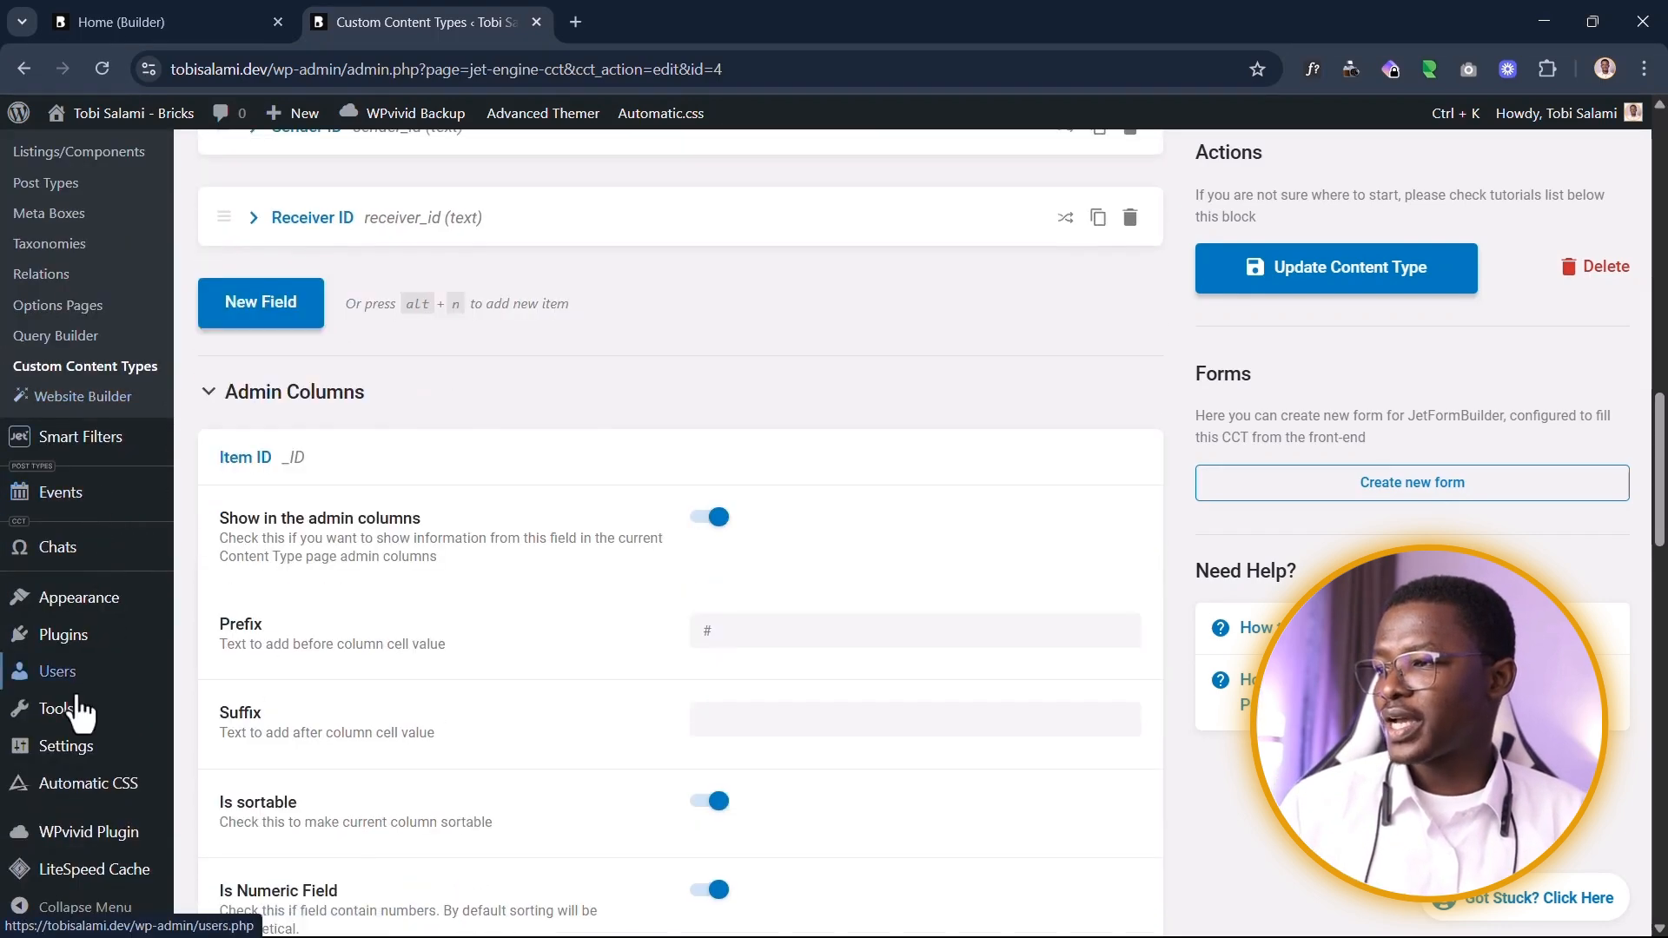
{"action": "scroll", "coordinate": [82, 643], "scroll_direction": "down", "scroll_amount": 4}
{"action": "left_click", "coordinate": [58, 553]}
{"action": "scroll", "coordinate": [556, 441], "scroll_direction": "up", "scroll_amount": 5}
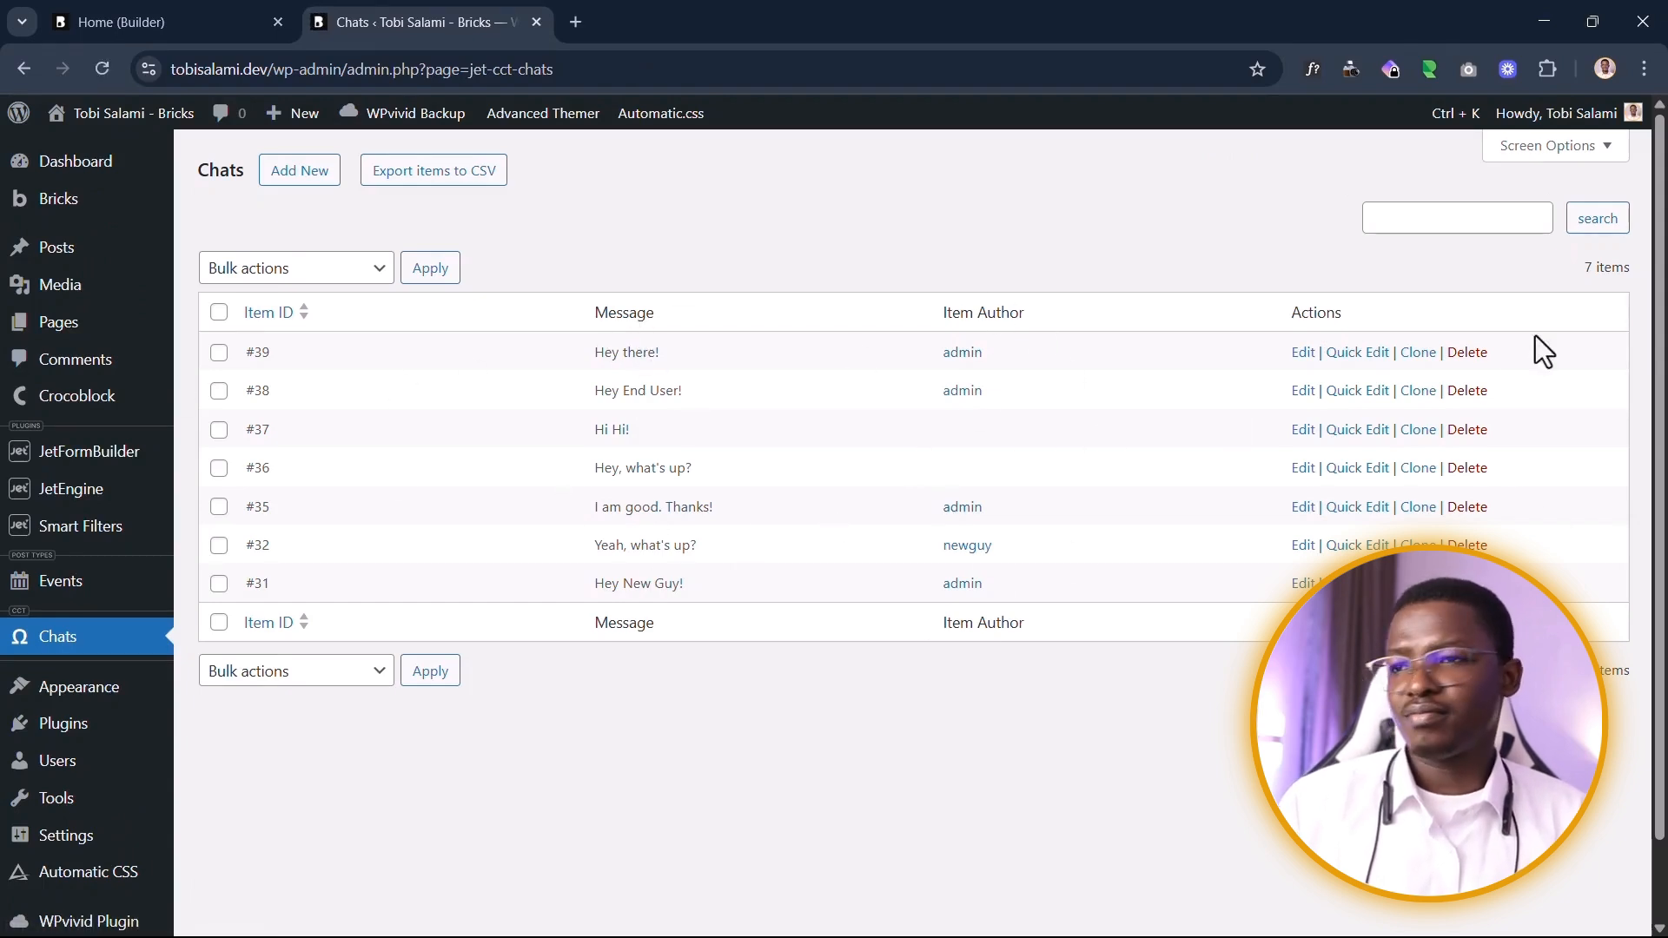
Step: Open the "Hey there!" chat item for editing and highlight its Sender ID and Receiver ID values
{"action": "left_click", "coordinate": [1303, 355]}
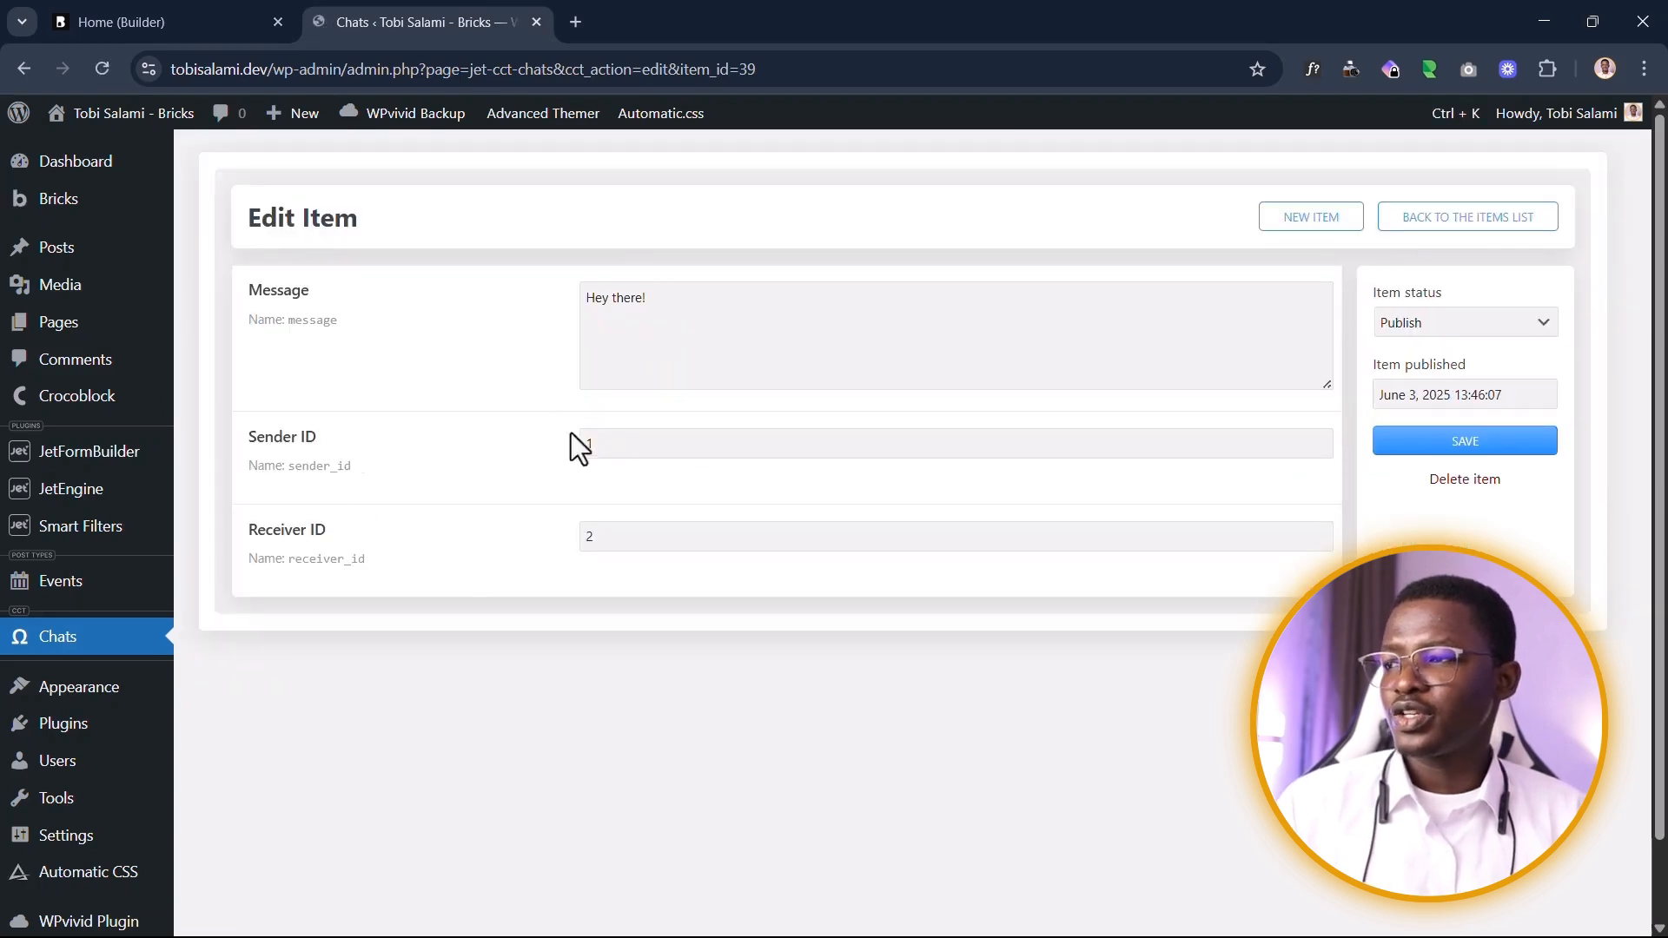
{"action": "left_click", "coordinate": [580, 446]}
{"action": "left_click_drag", "start_coordinate": [580, 451], "coordinate": [419, 467]}
{"action": "left_click", "coordinate": [420, 469]}
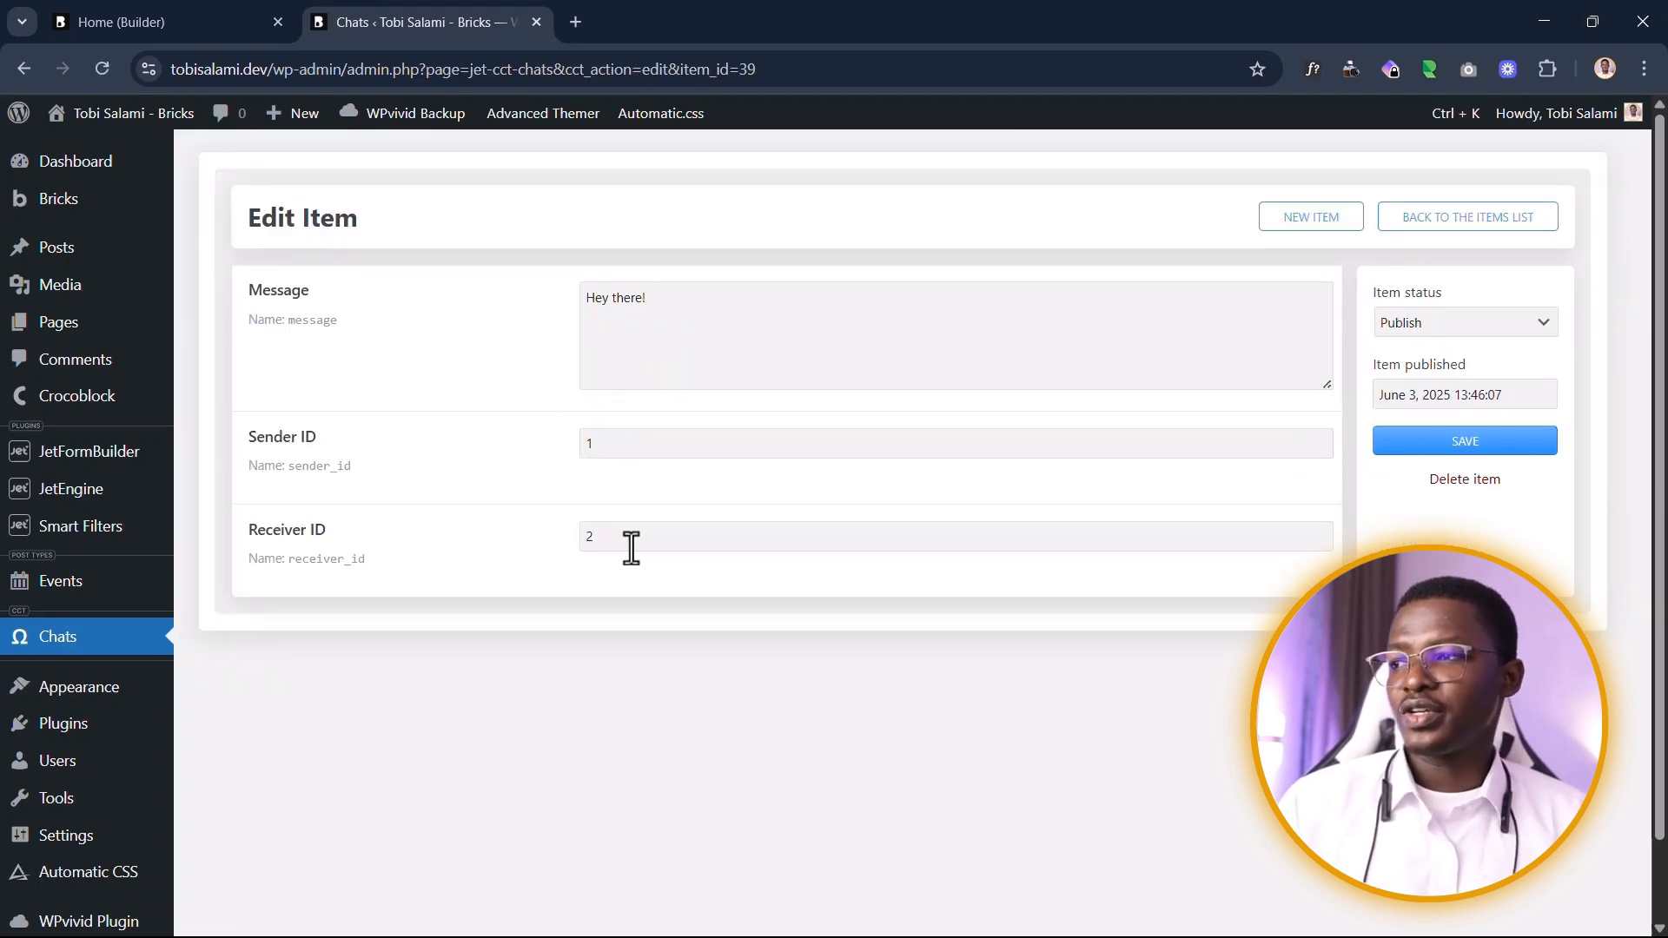
{"action": "left_click_drag", "start_coordinate": [630, 547], "coordinate": [354, 547]}
{"action": "left_click", "coordinate": [444, 470]}
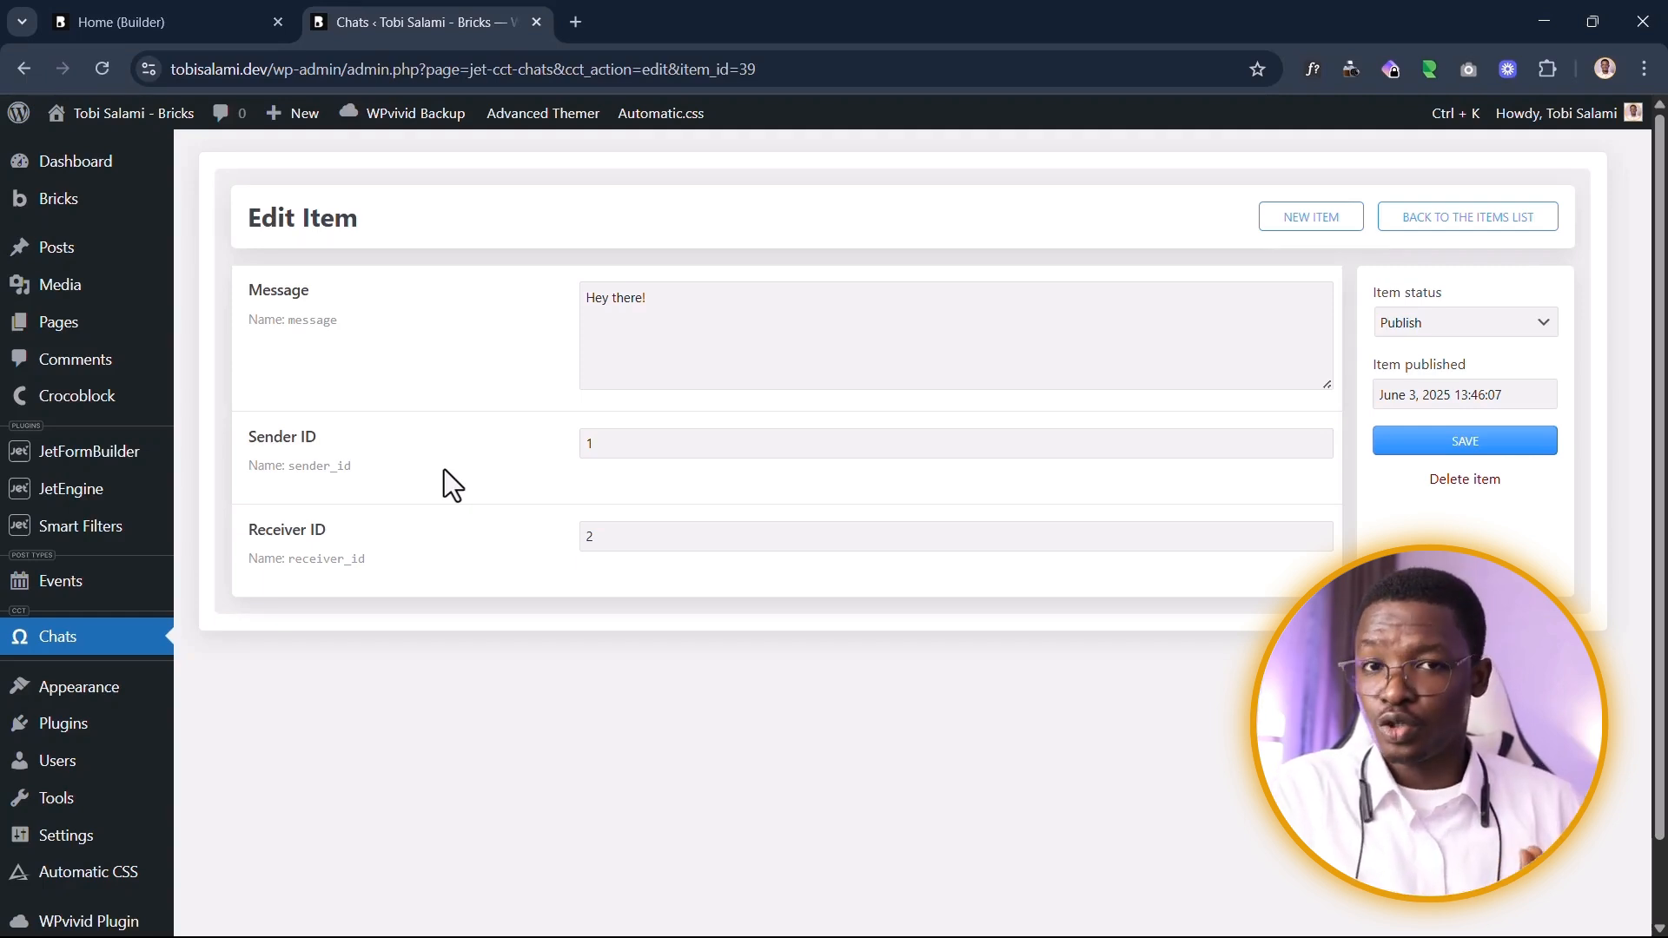
{"action": "left_click_drag", "start_coordinate": [640, 548], "coordinate": [509, 561]}
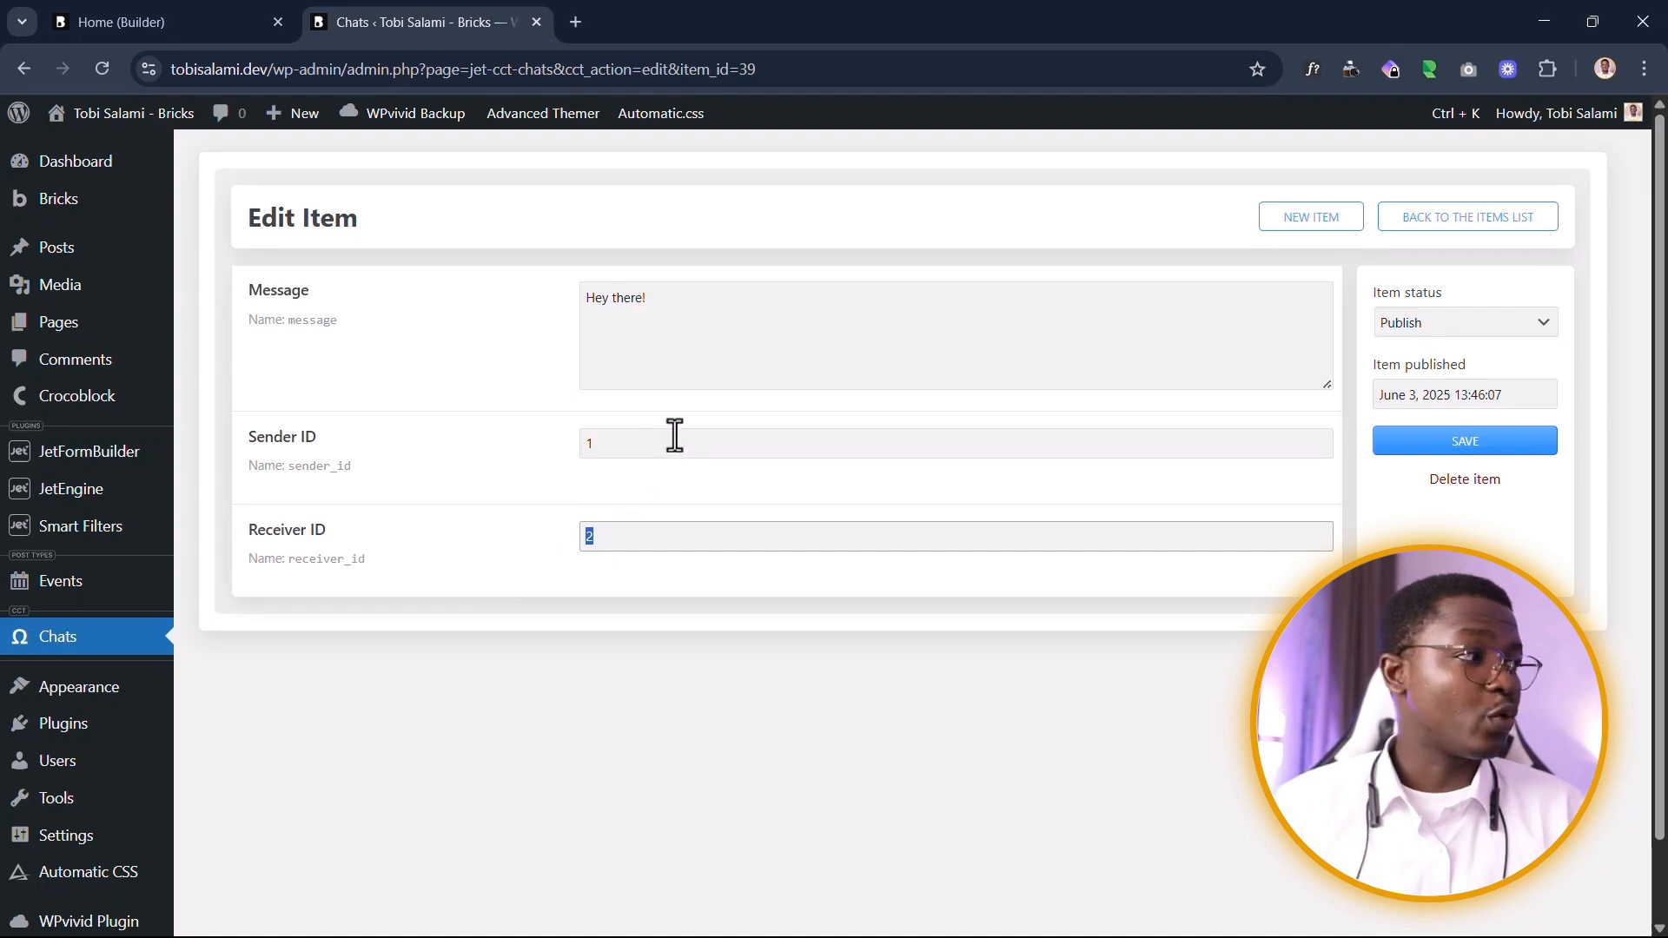
{"action": "left_click_drag", "start_coordinate": [685, 458], "coordinate": [496, 466]}
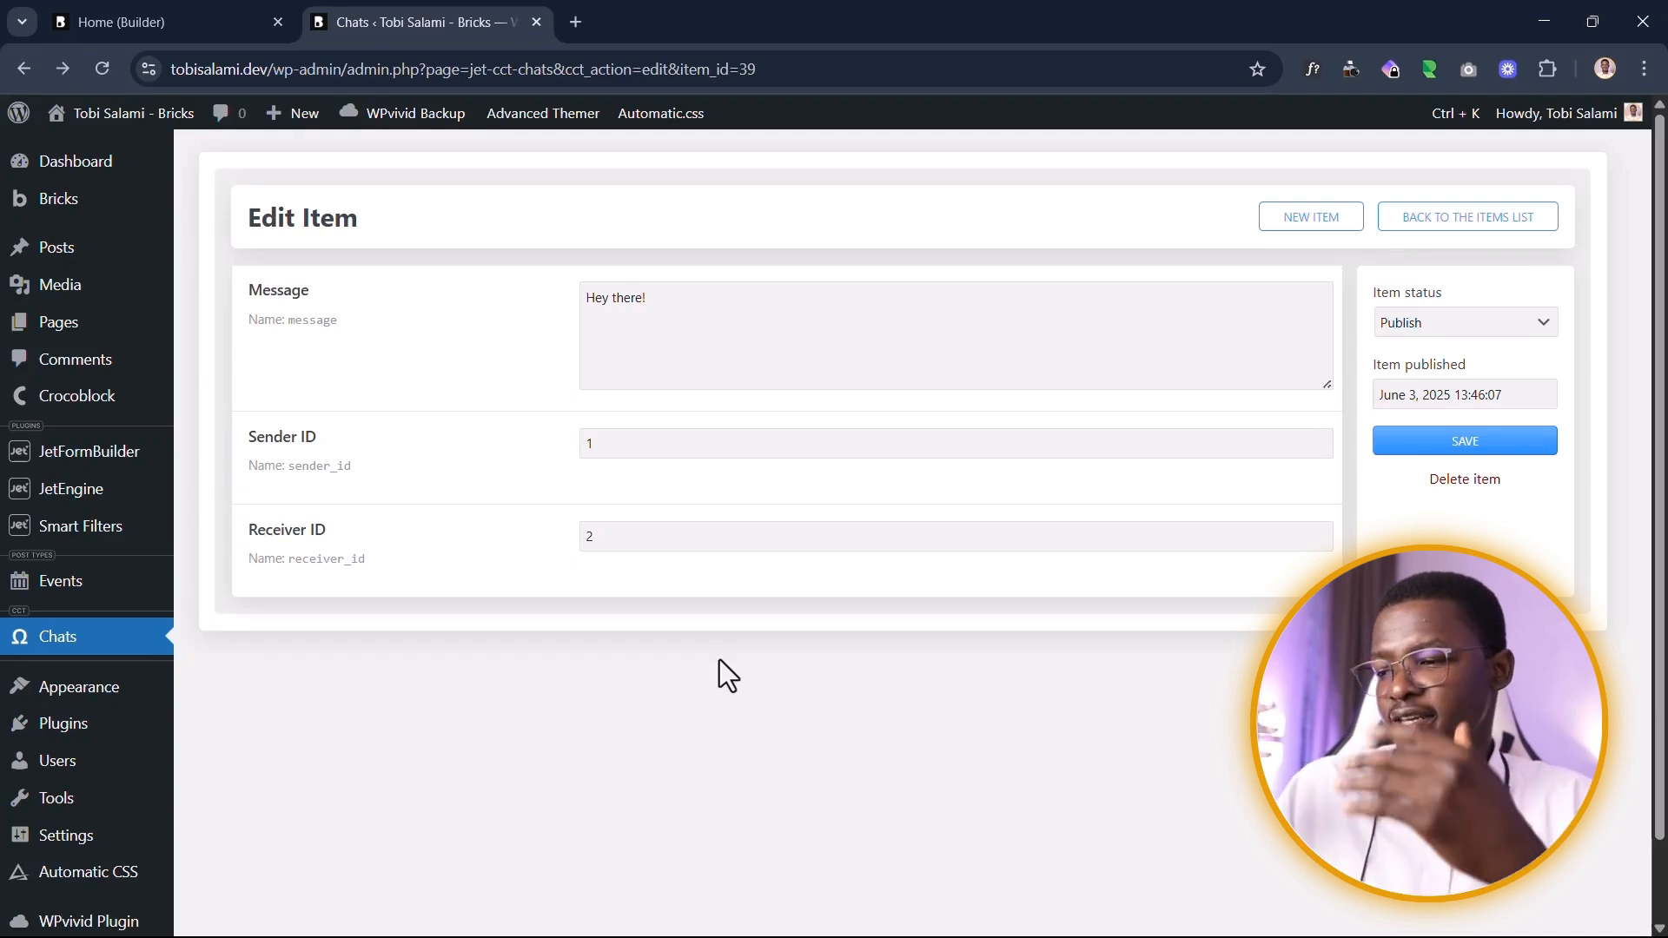
Step: Go to the Query Builder, open the Get Messages query and check its query type
{"action": "key", "text": "ctrl+k"}
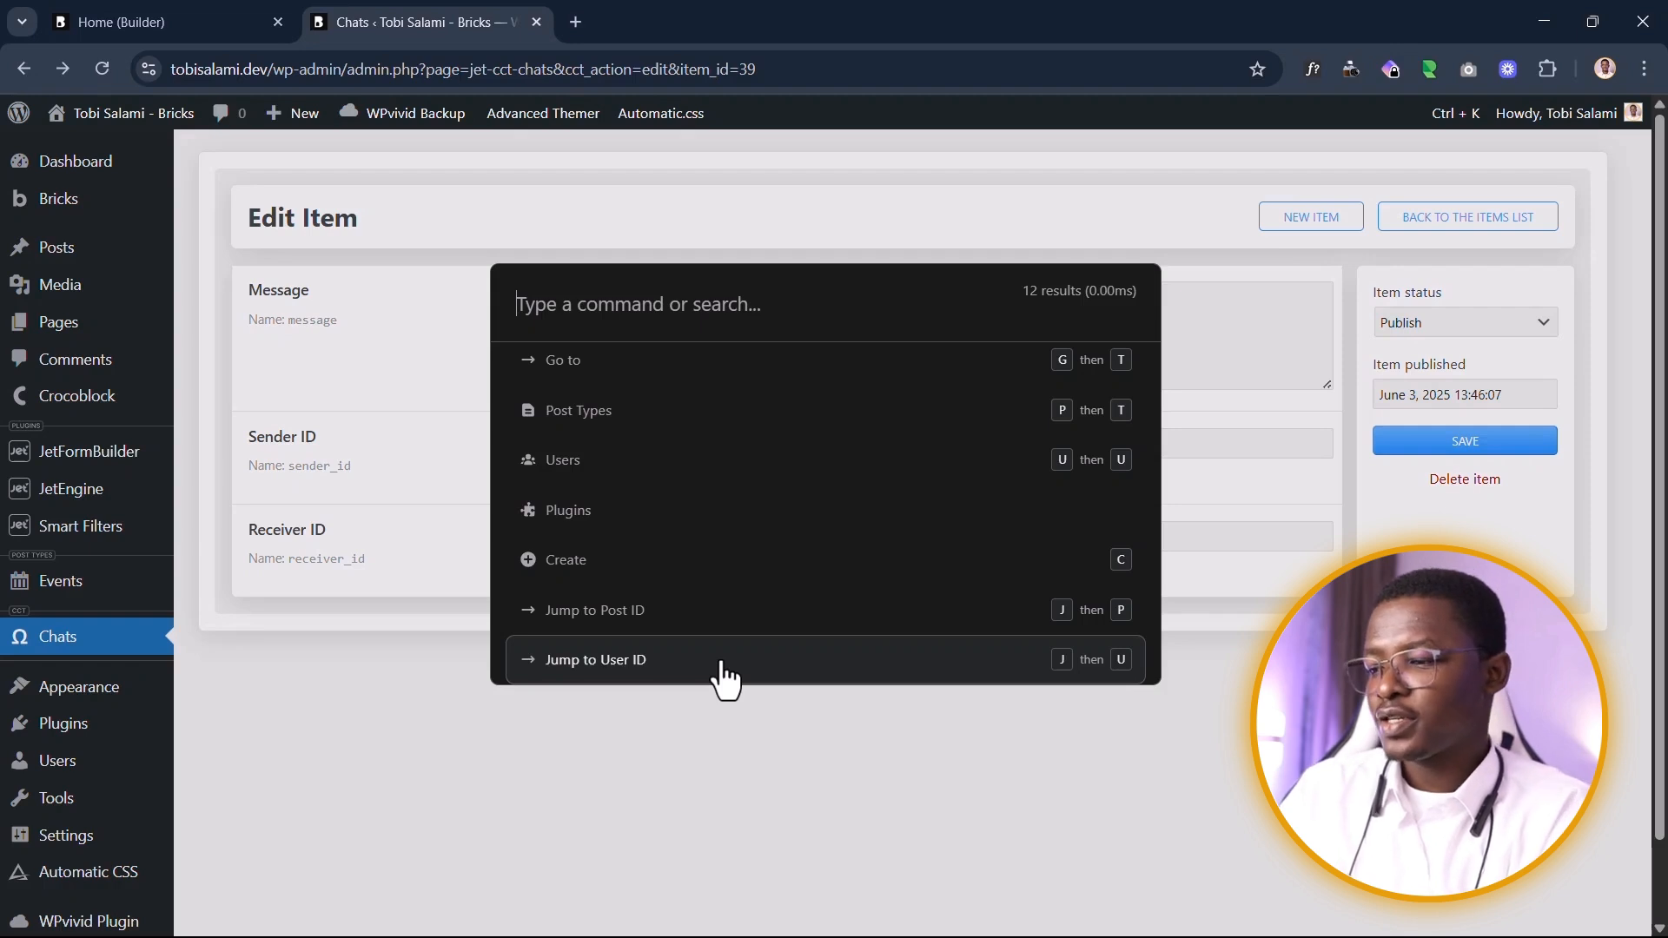
{"action": "type", "text": "query"}
{"action": "key", "text": "Return"}
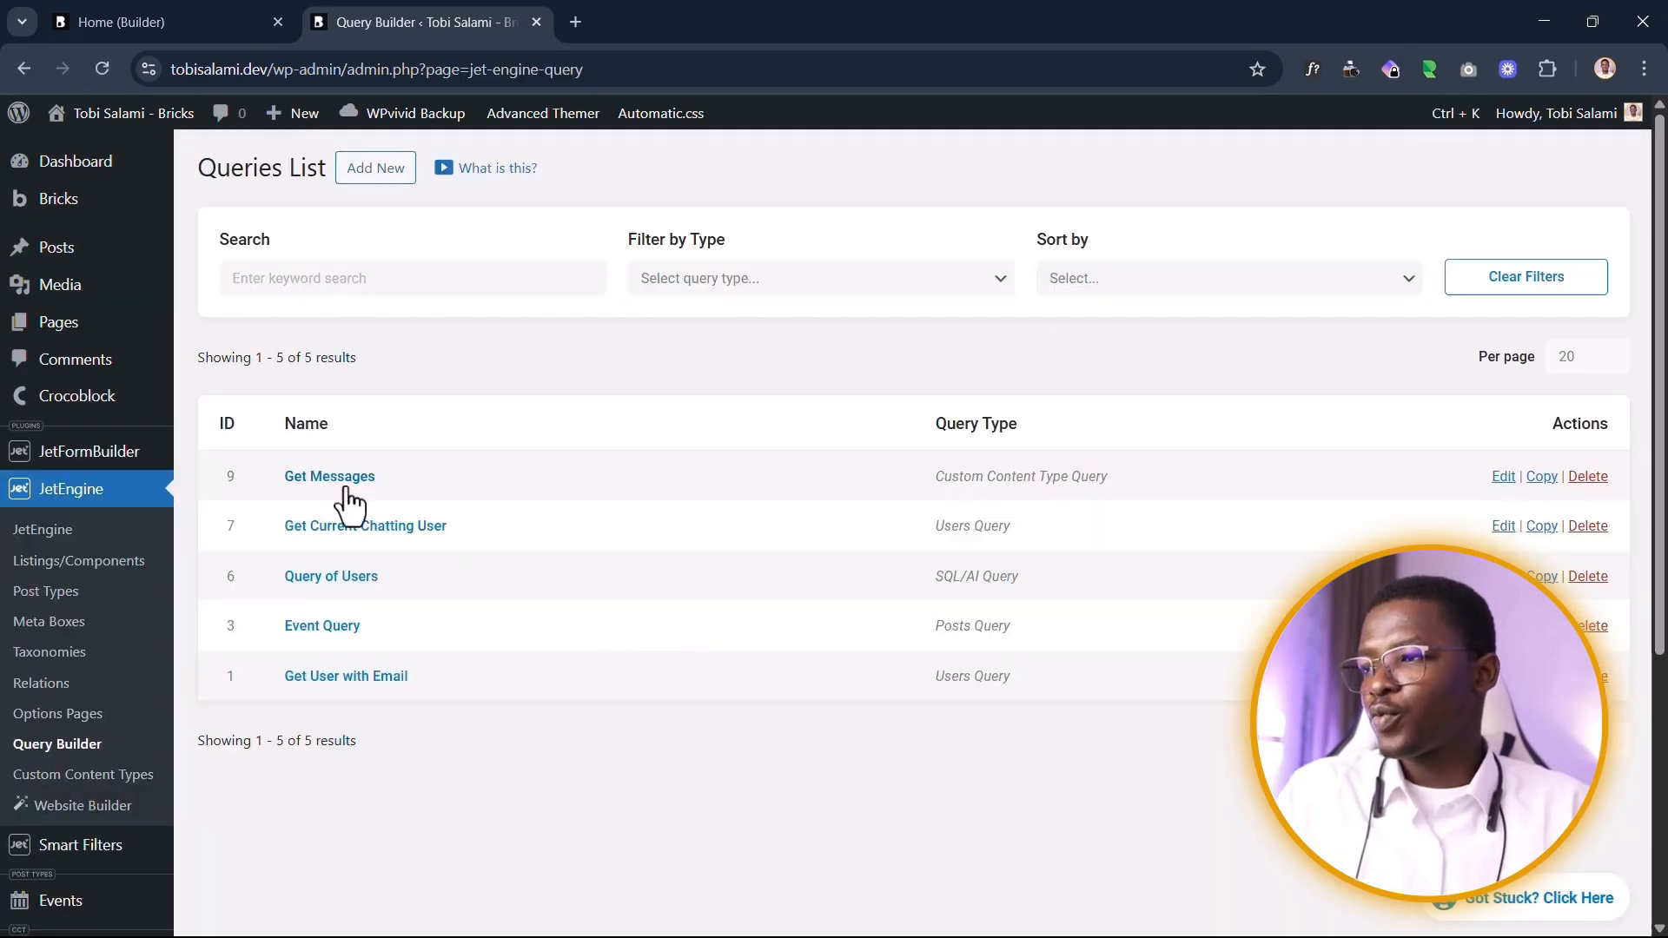
{"action": "left_click", "coordinate": [339, 485]}
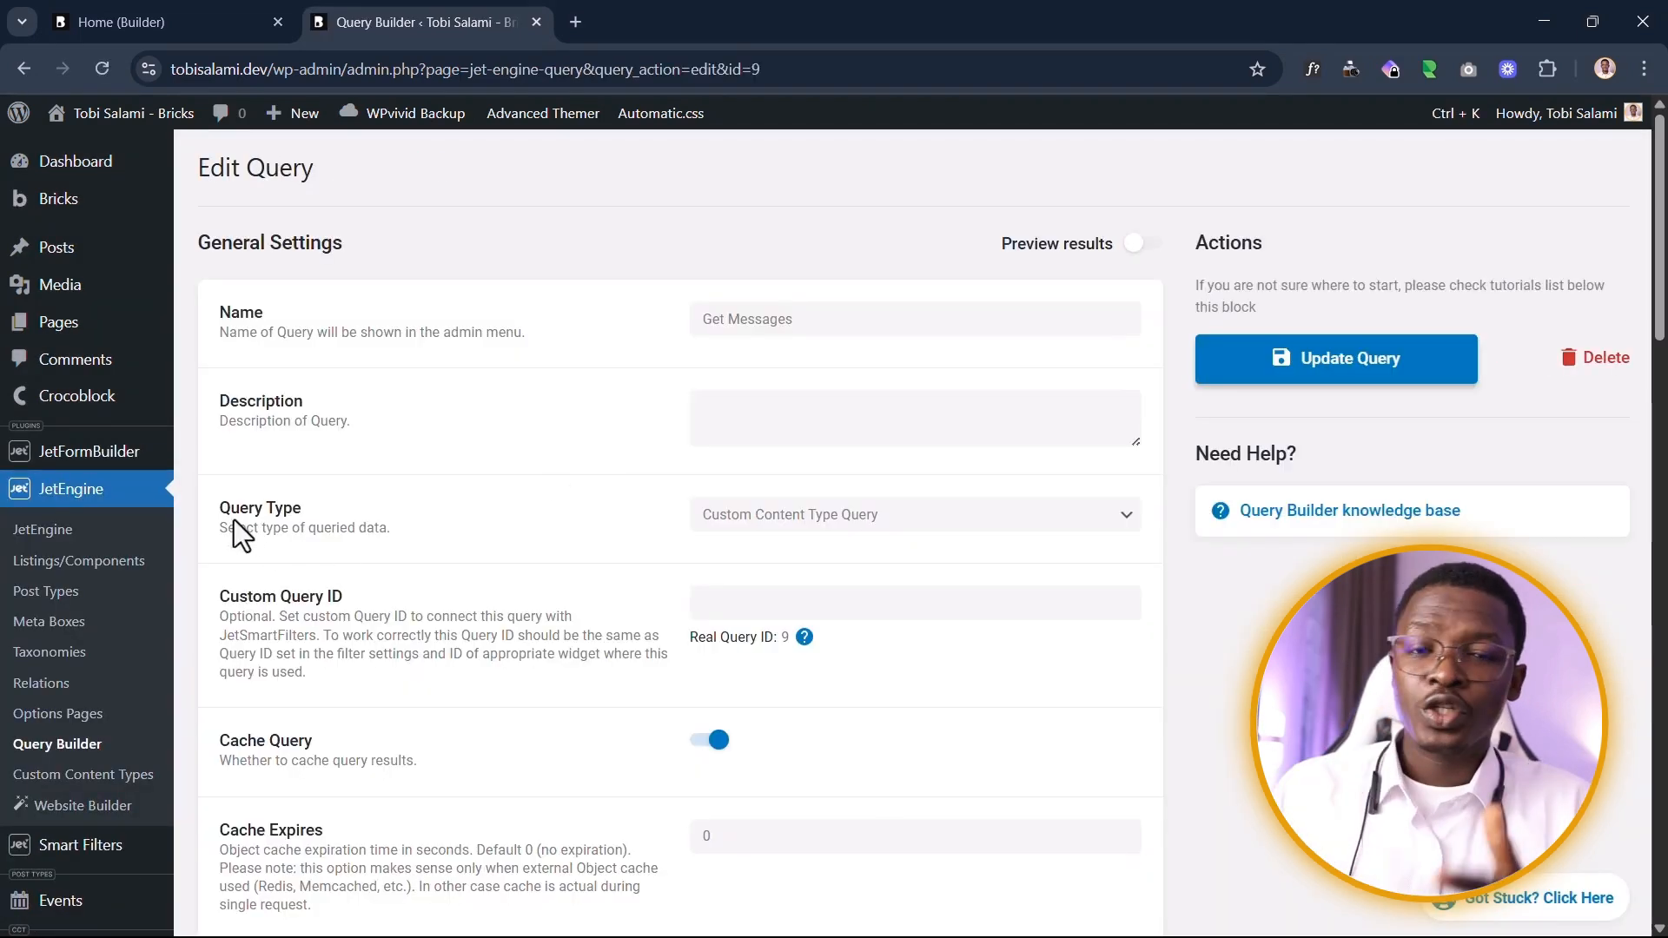
{"action": "left_click_drag", "start_coordinate": [221, 512], "coordinate": [493, 545]}
{"action": "left_click", "coordinate": [765, 520]}
{"action": "left_click", "coordinate": [821, 522]}
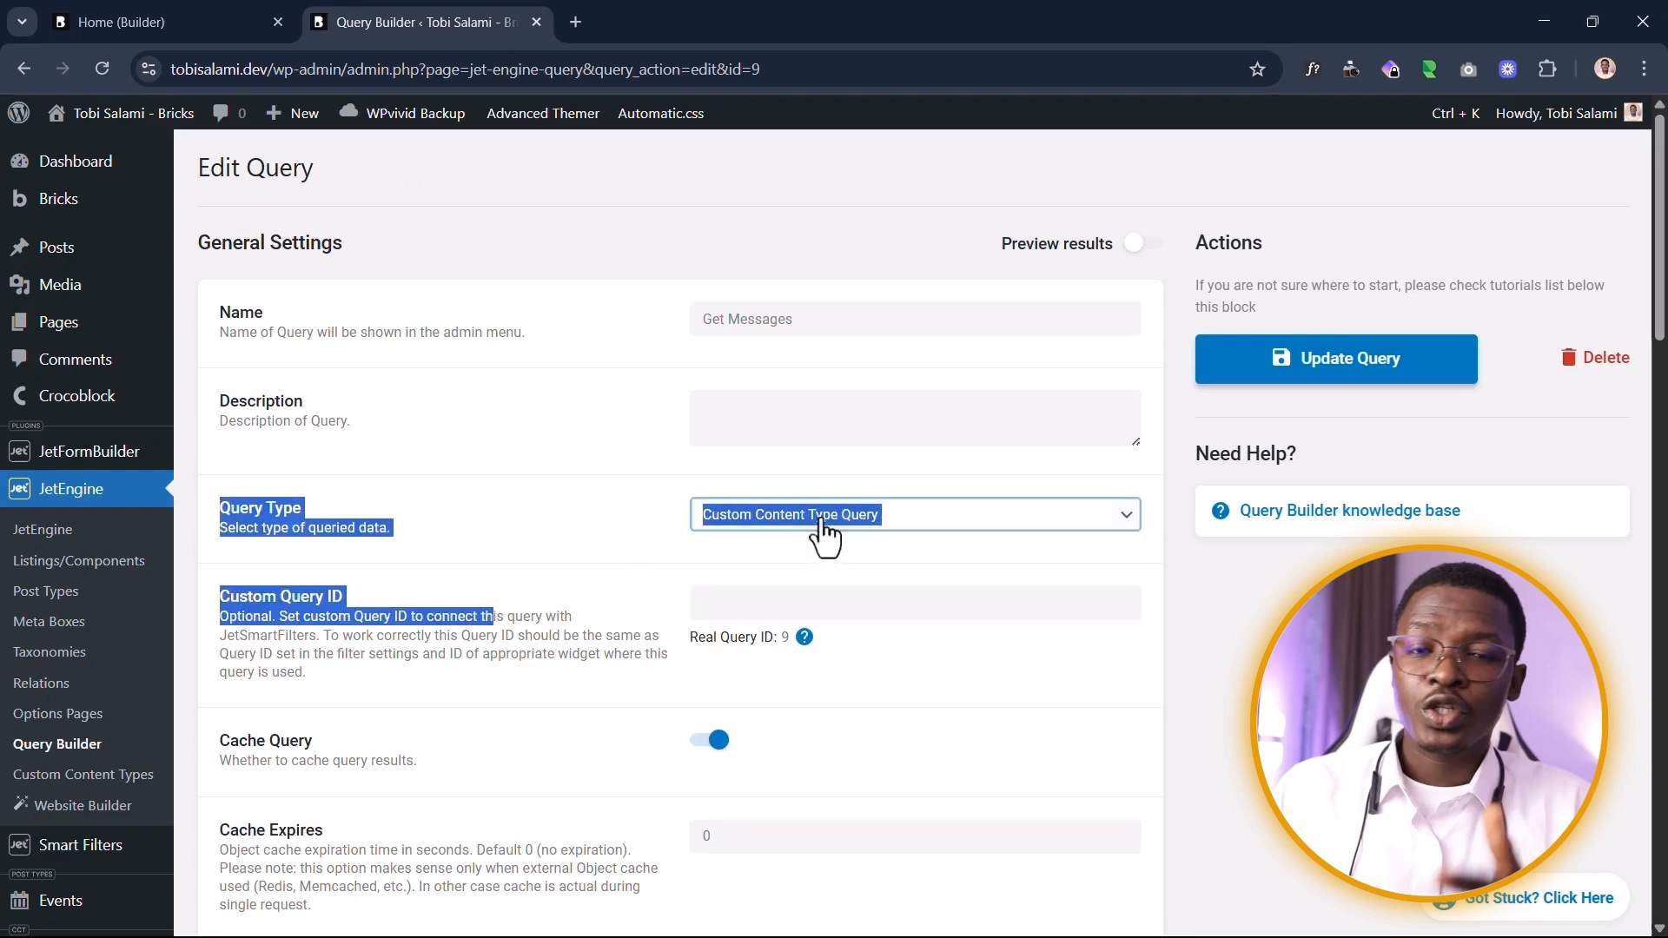
{"action": "left_click", "coordinate": [504, 519]}
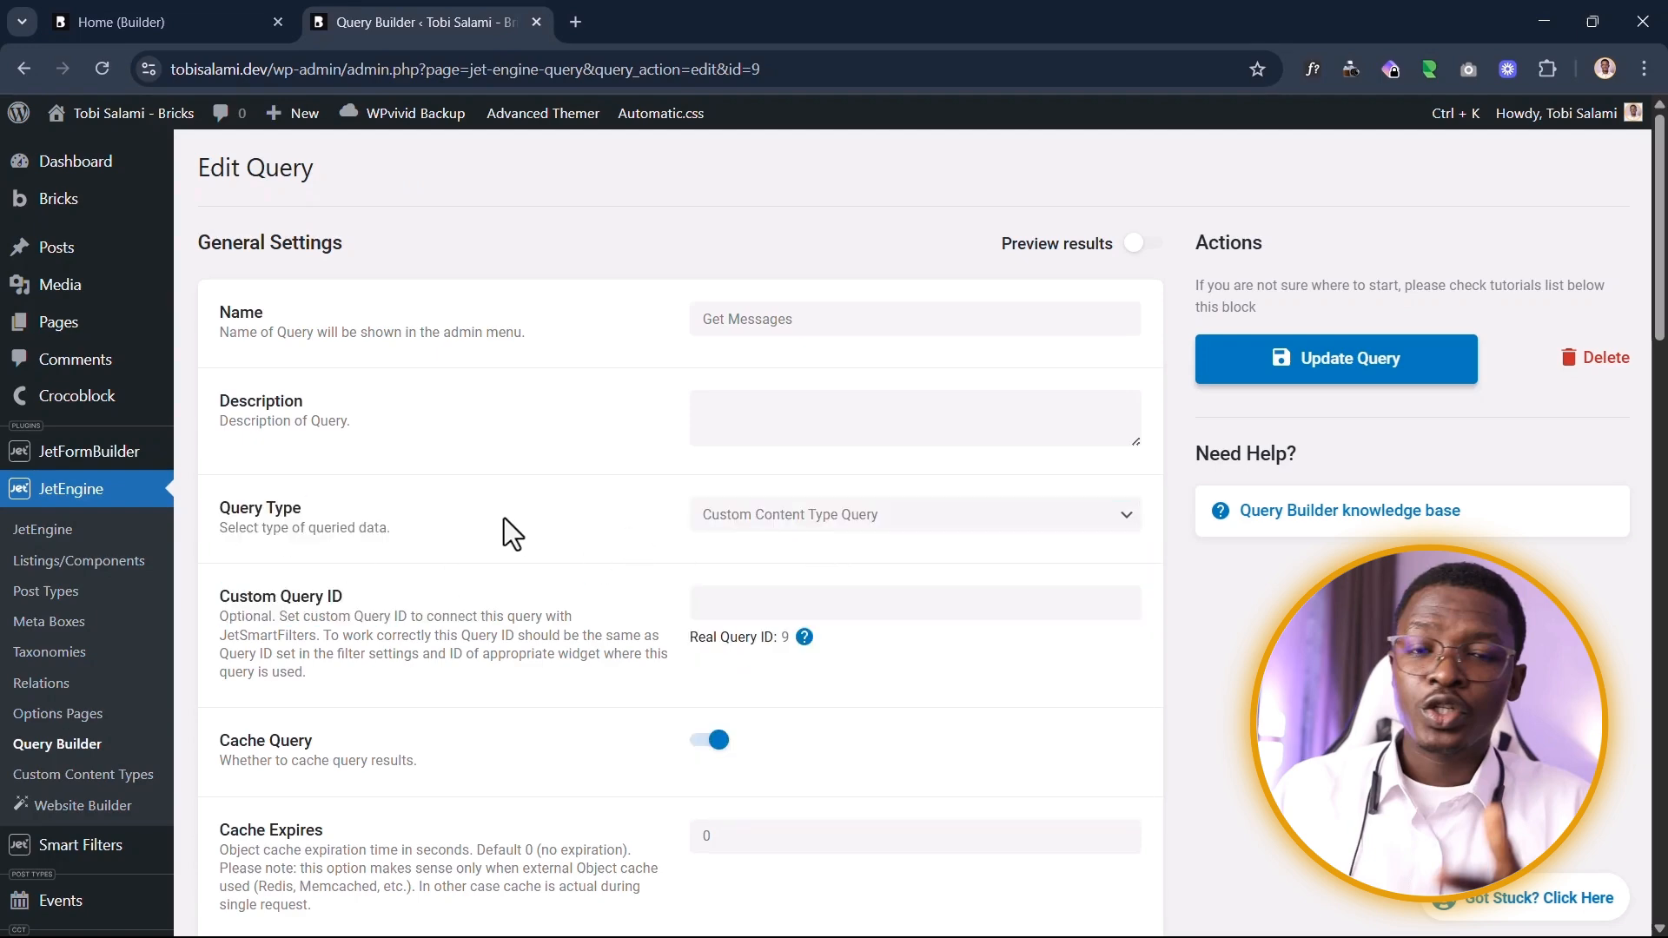
Step: Check which content type the Get Messages query takes its data from
{"action": "scroll", "coordinate": [504, 518], "scroll_direction": "down", "scroll_amount": 10}
{"action": "scroll", "coordinate": [607, 454], "scroll_direction": "down", "scroll_amount": 1}
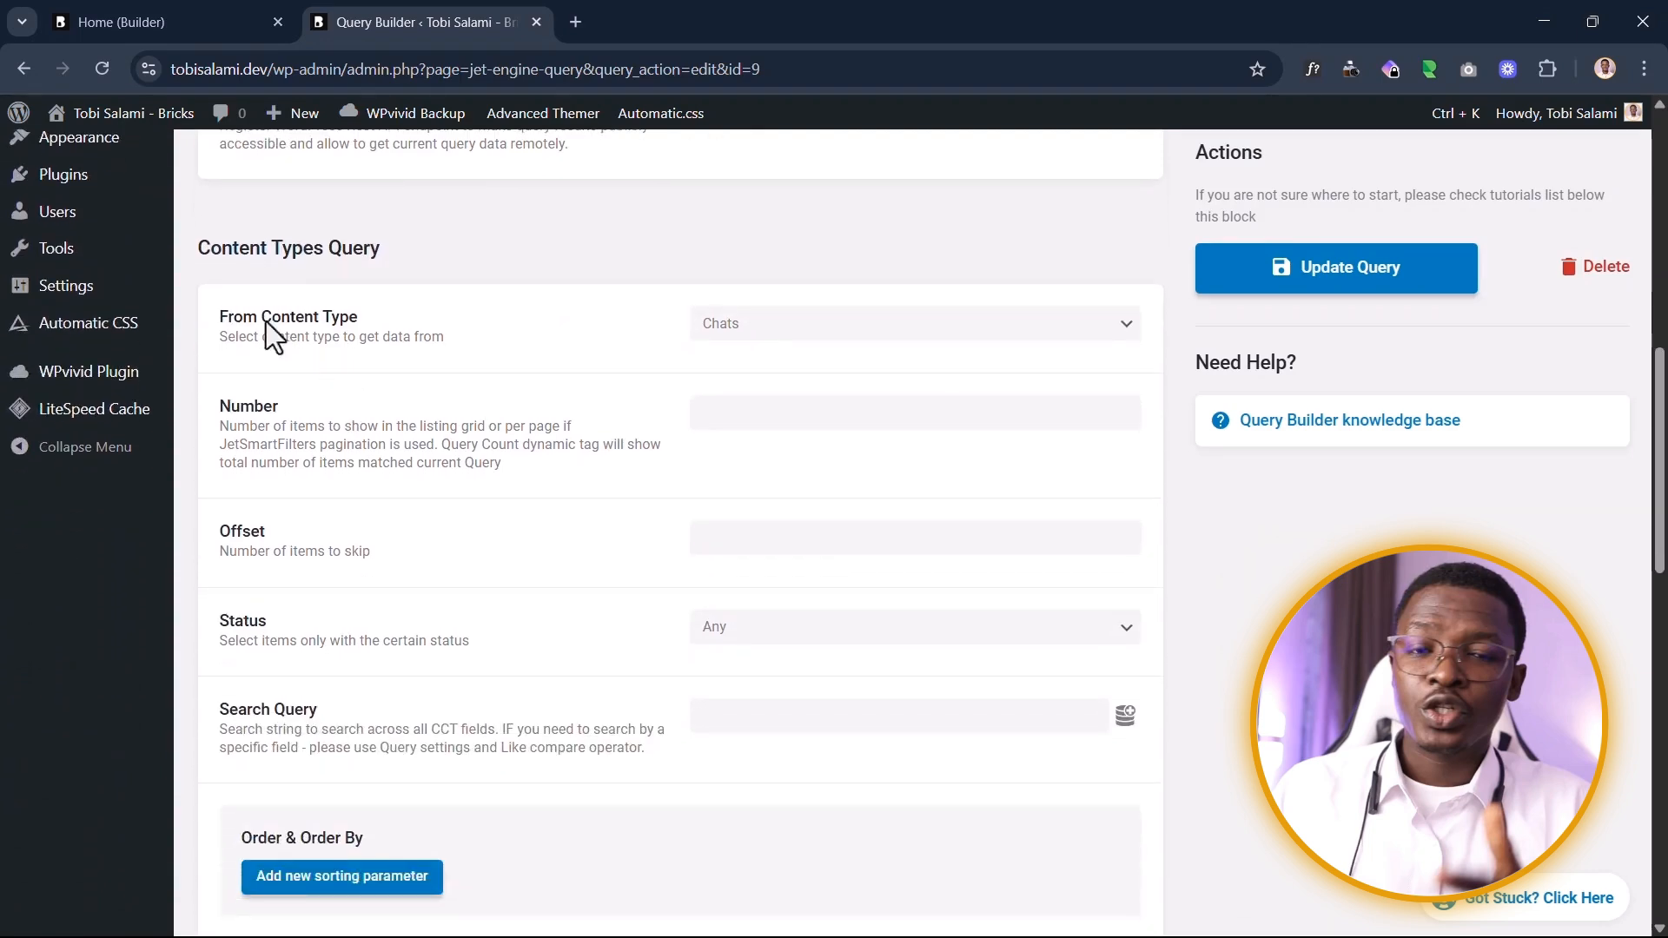
{"action": "left_click", "coordinate": [745, 328]}
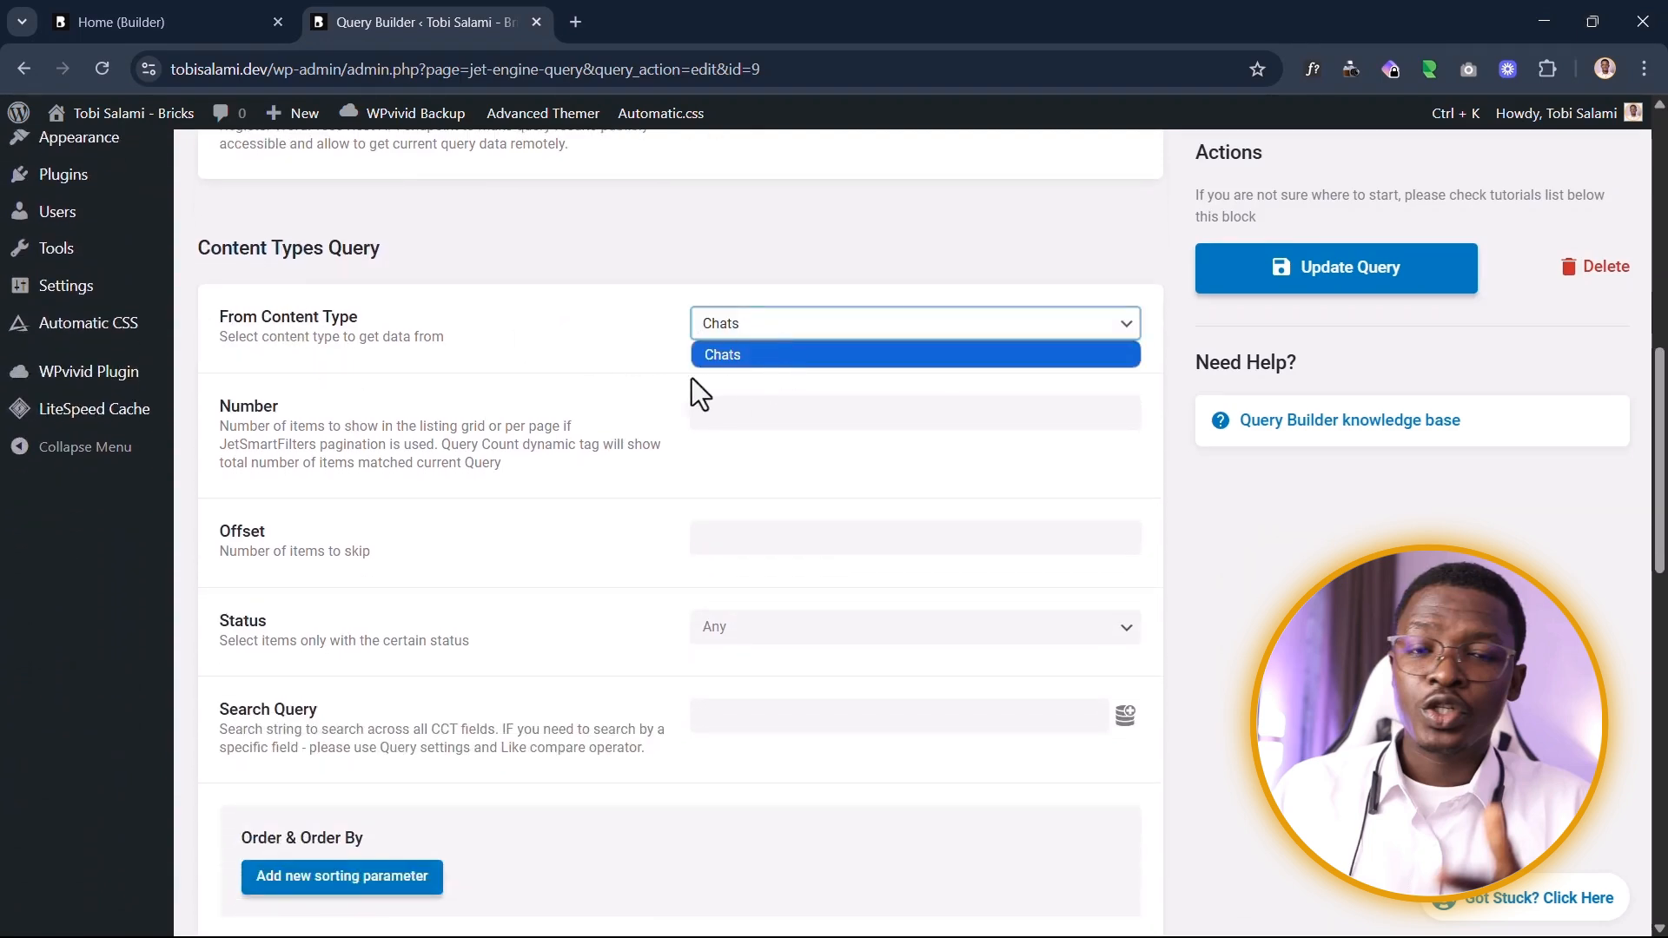
{"action": "left_click", "coordinate": [611, 401]}
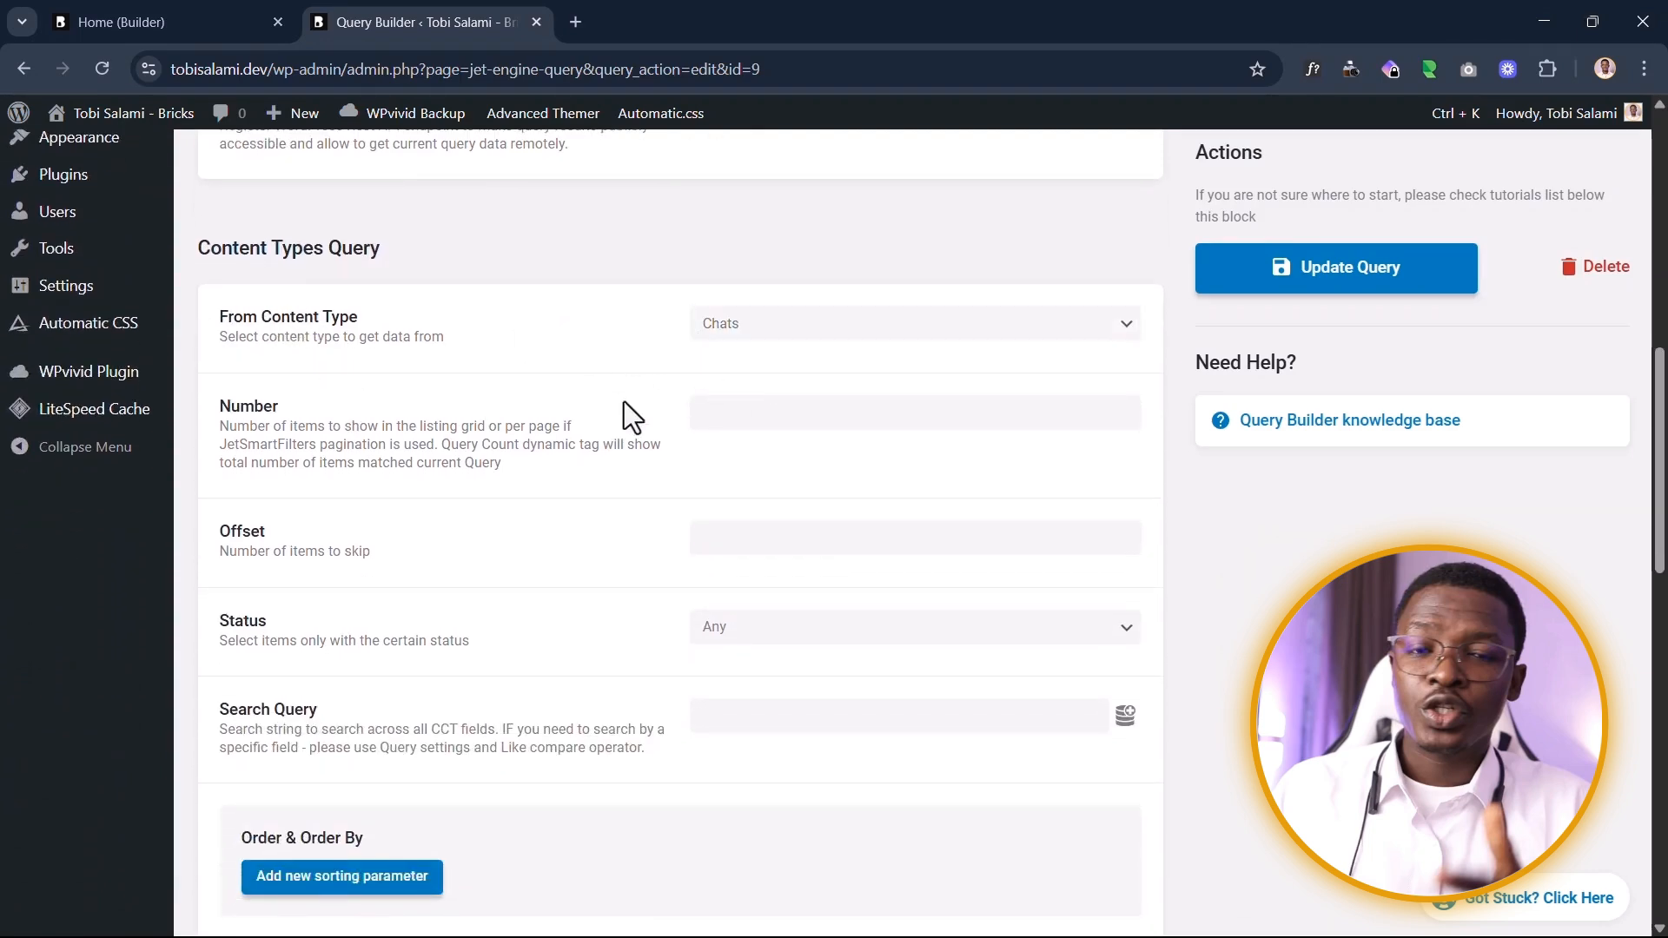
Step: Review the query's conditions, checking the field and compare operator of the Sender ID clause
{"action": "scroll", "coordinate": [625, 400], "scroll_direction": "down", "scroll_amount": 7}
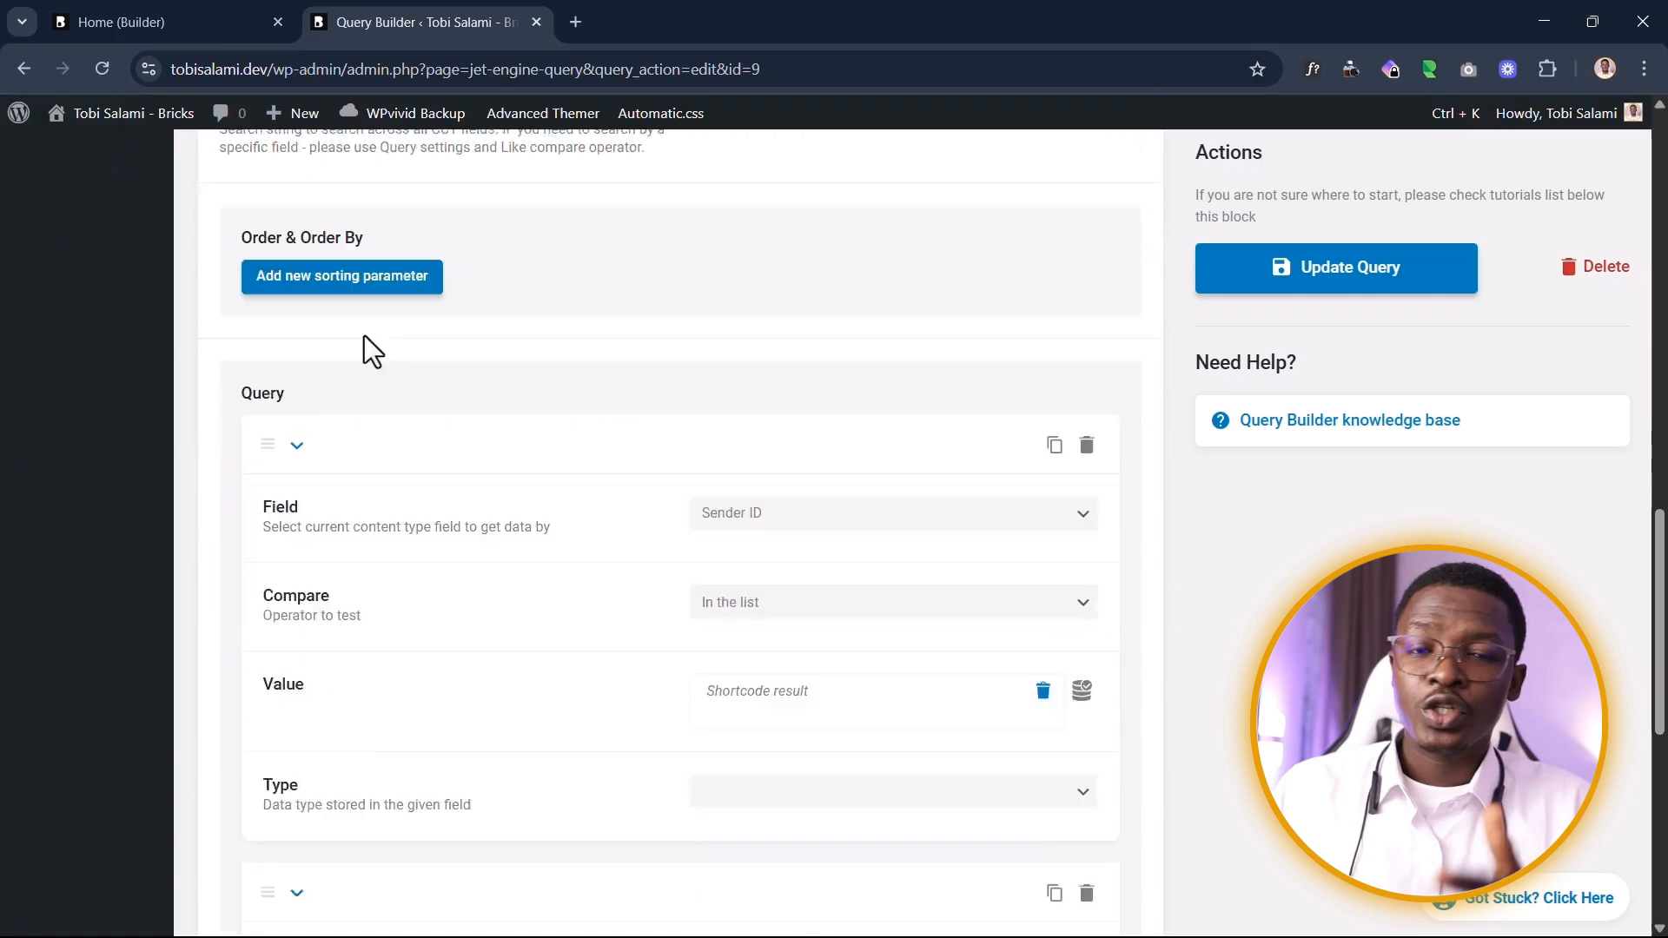
{"action": "scroll", "coordinate": [707, 446], "scroll_direction": "down", "scroll_amount": 2}
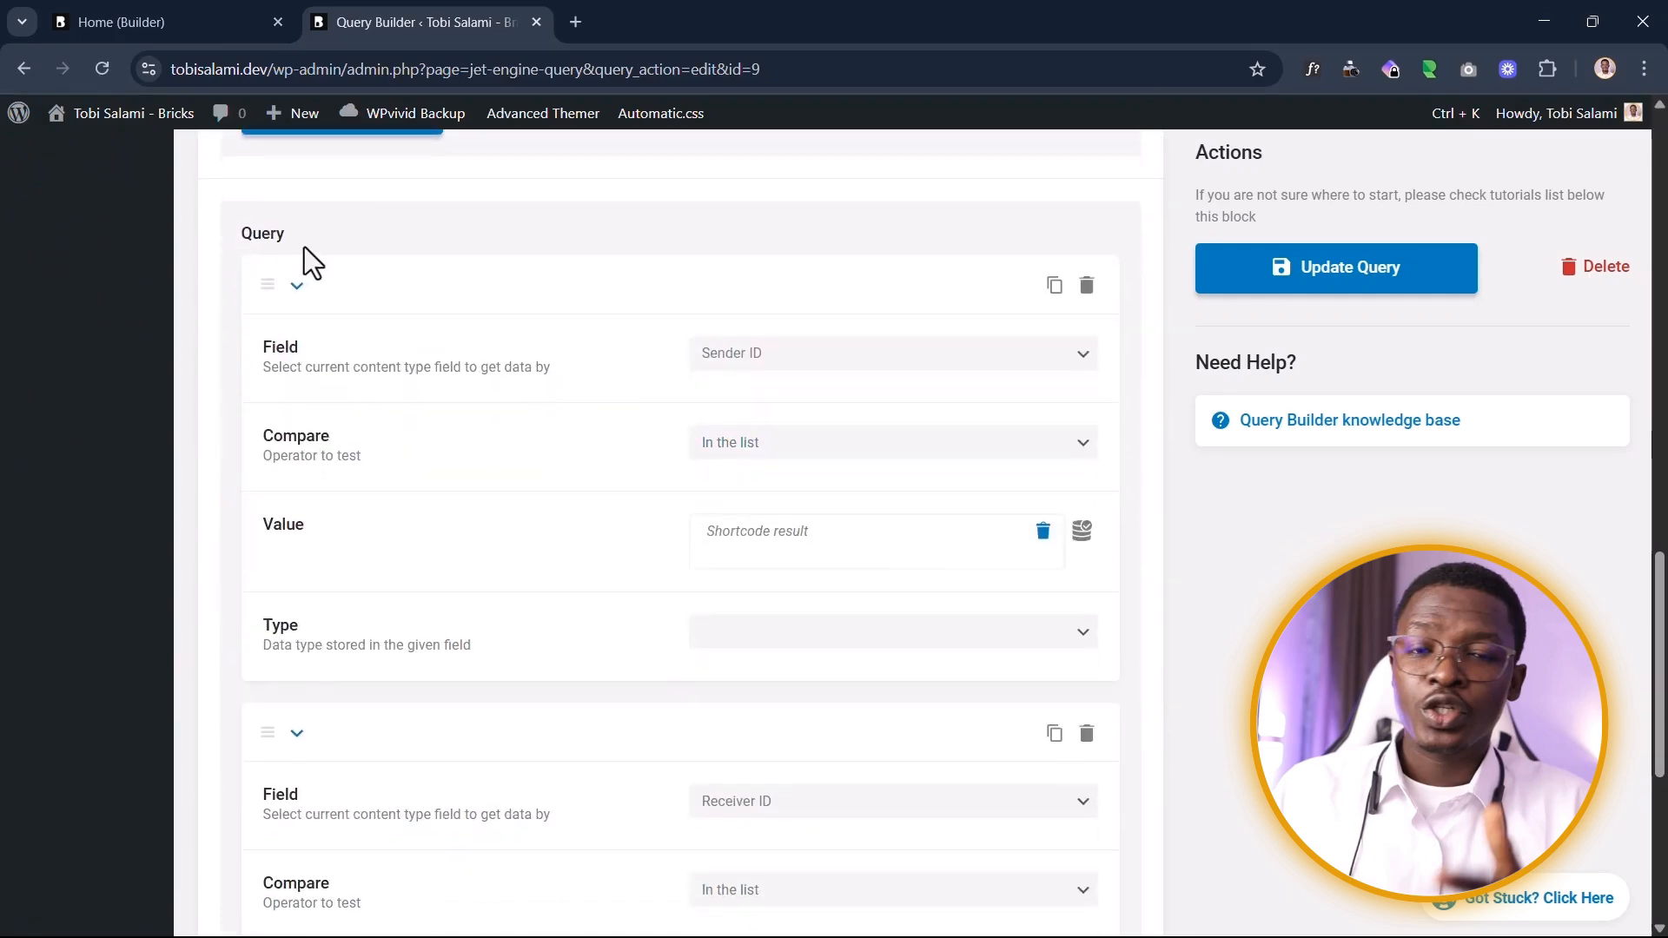
{"action": "scroll", "coordinate": [565, 434], "scroll_direction": "down", "scroll_amount": 5}
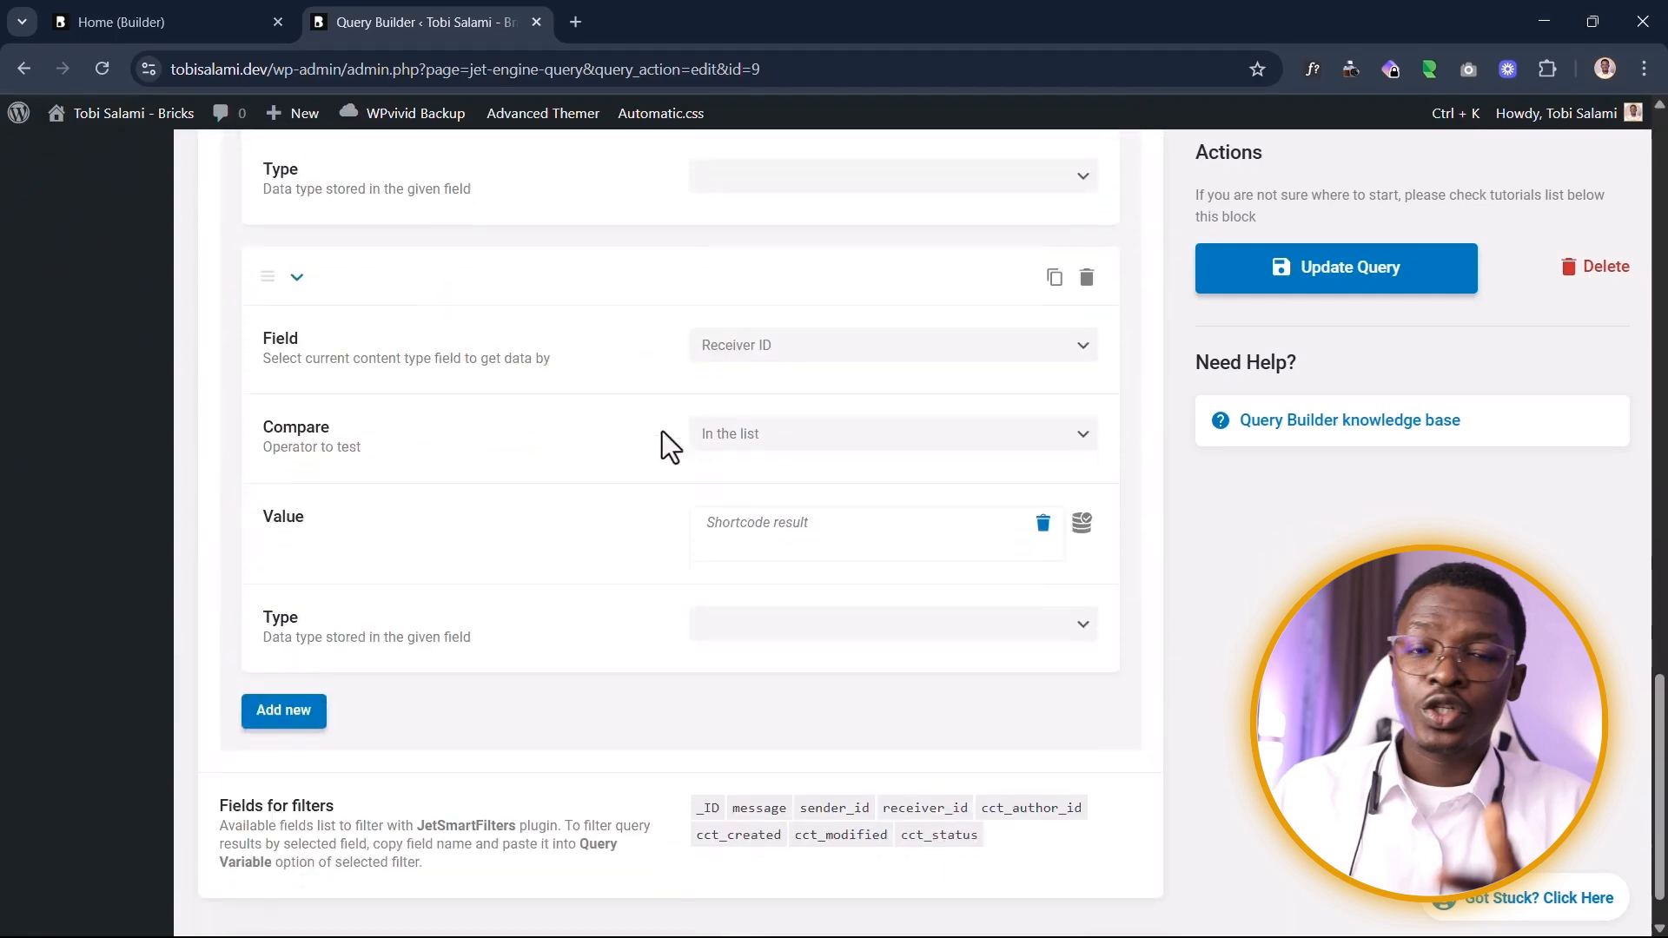
{"action": "scroll", "coordinate": [598, 511], "scroll_direction": "up", "scroll_amount": 6}
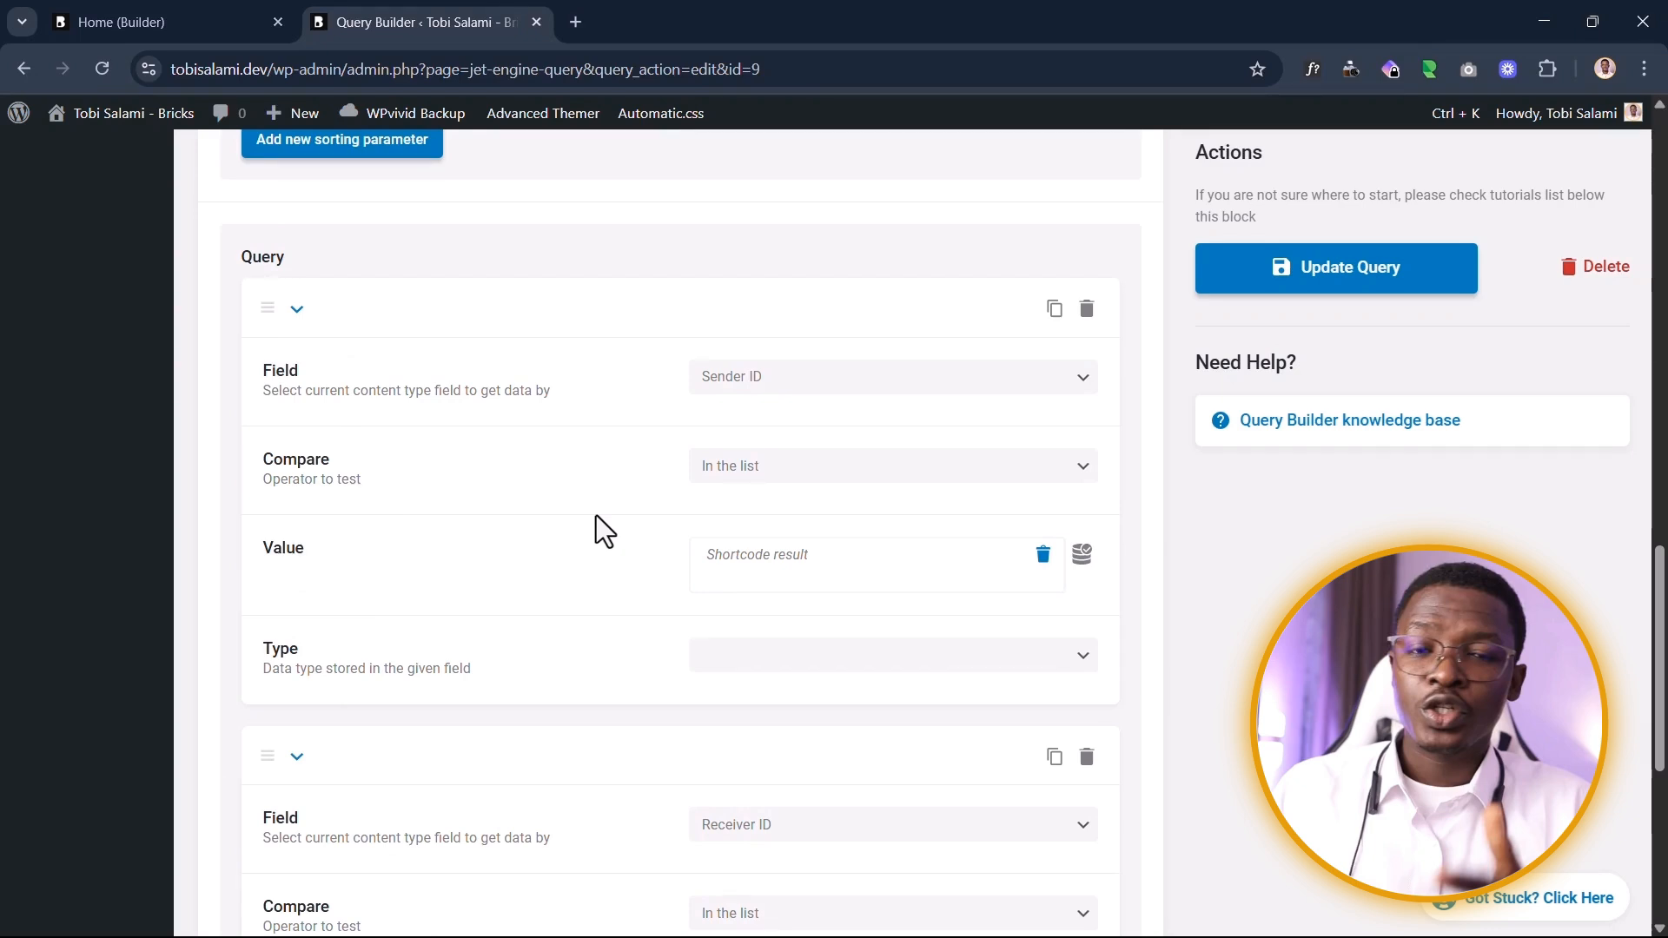
{"action": "scroll", "coordinate": [523, 475], "scroll_direction": "down", "scroll_amount": 1}
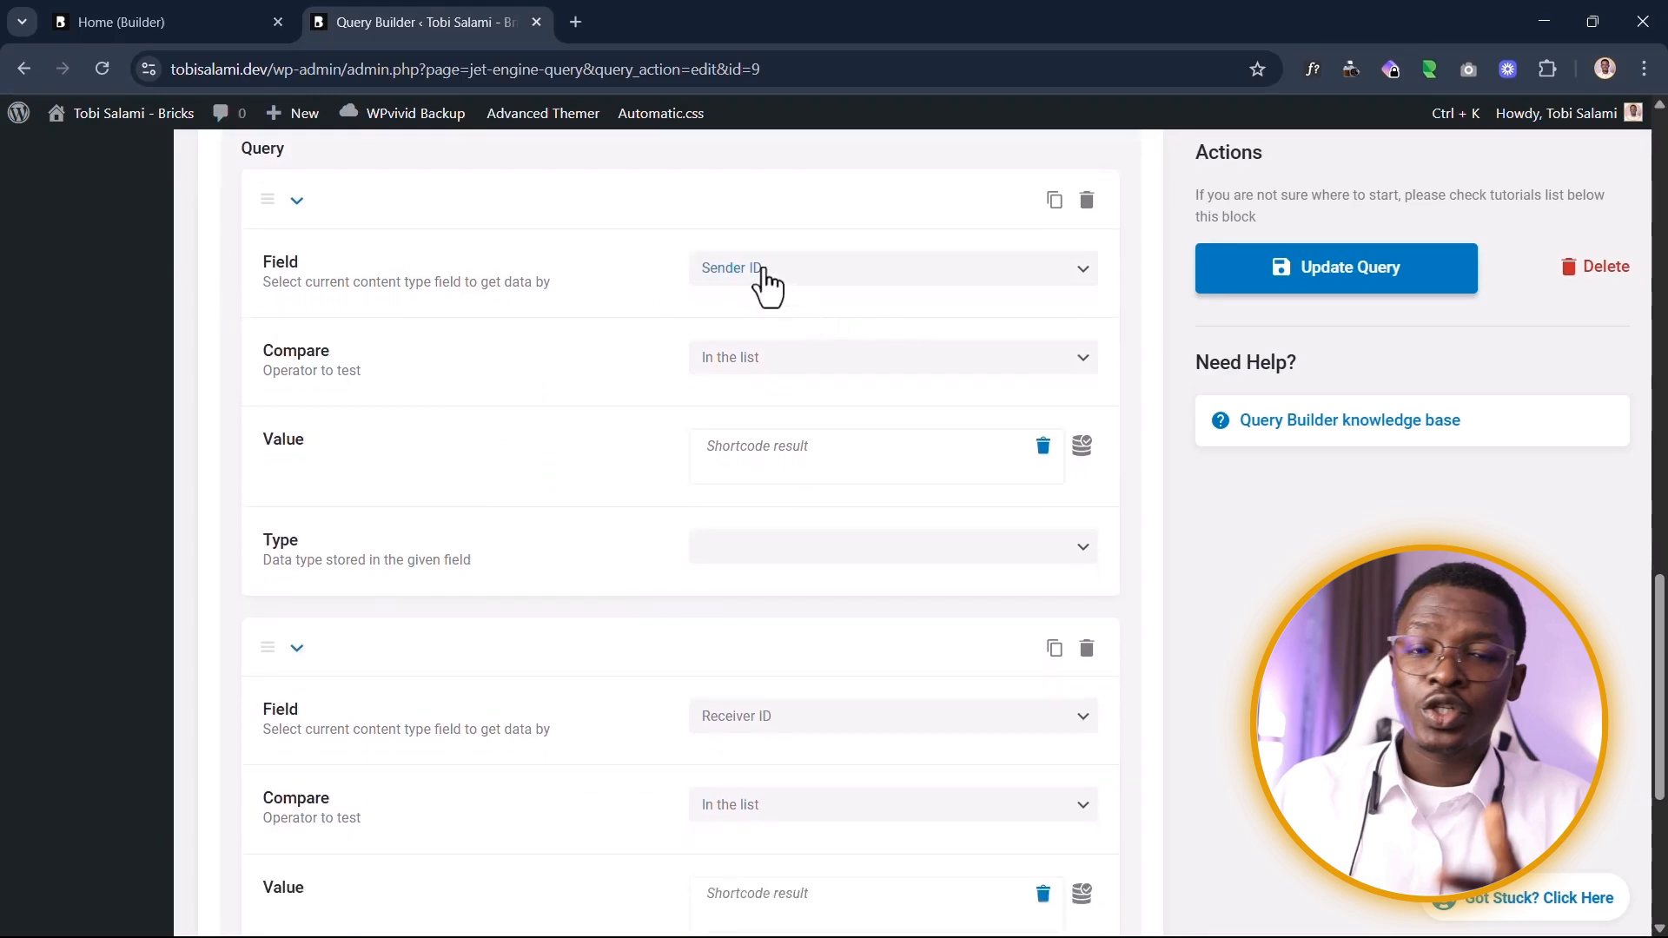
{"action": "left_click", "coordinate": [765, 271]}
{"action": "left_click", "coordinate": [765, 271]}
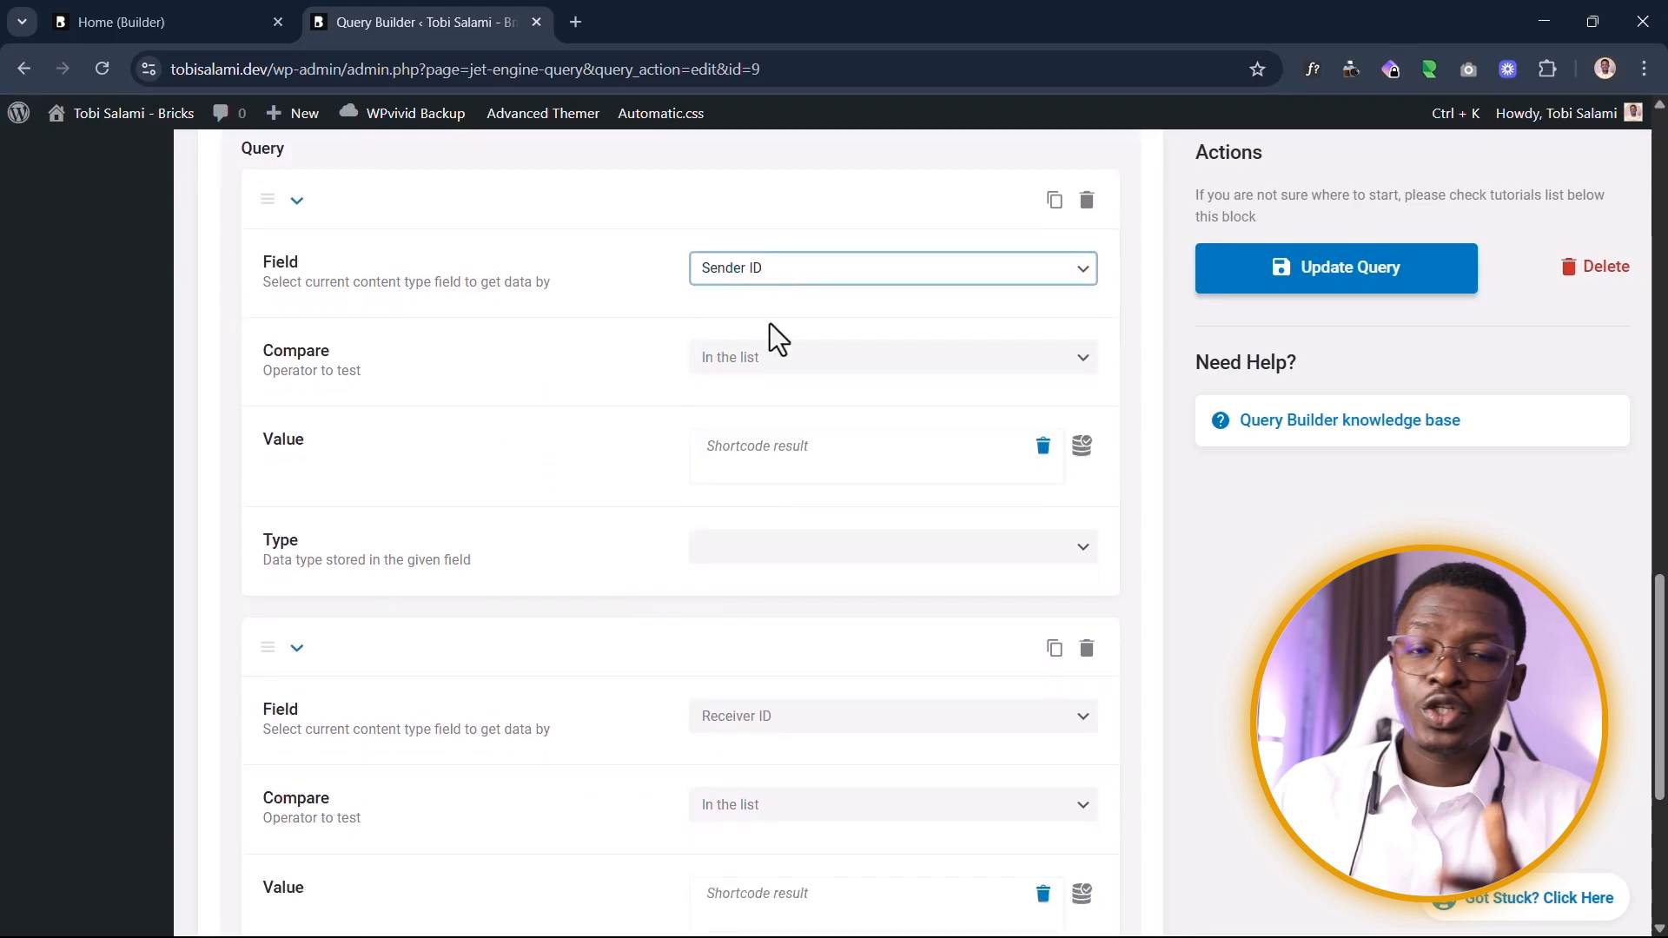
{"action": "left_click", "coordinate": [737, 365]}
{"action": "left_click", "coordinate": [737, 364]}
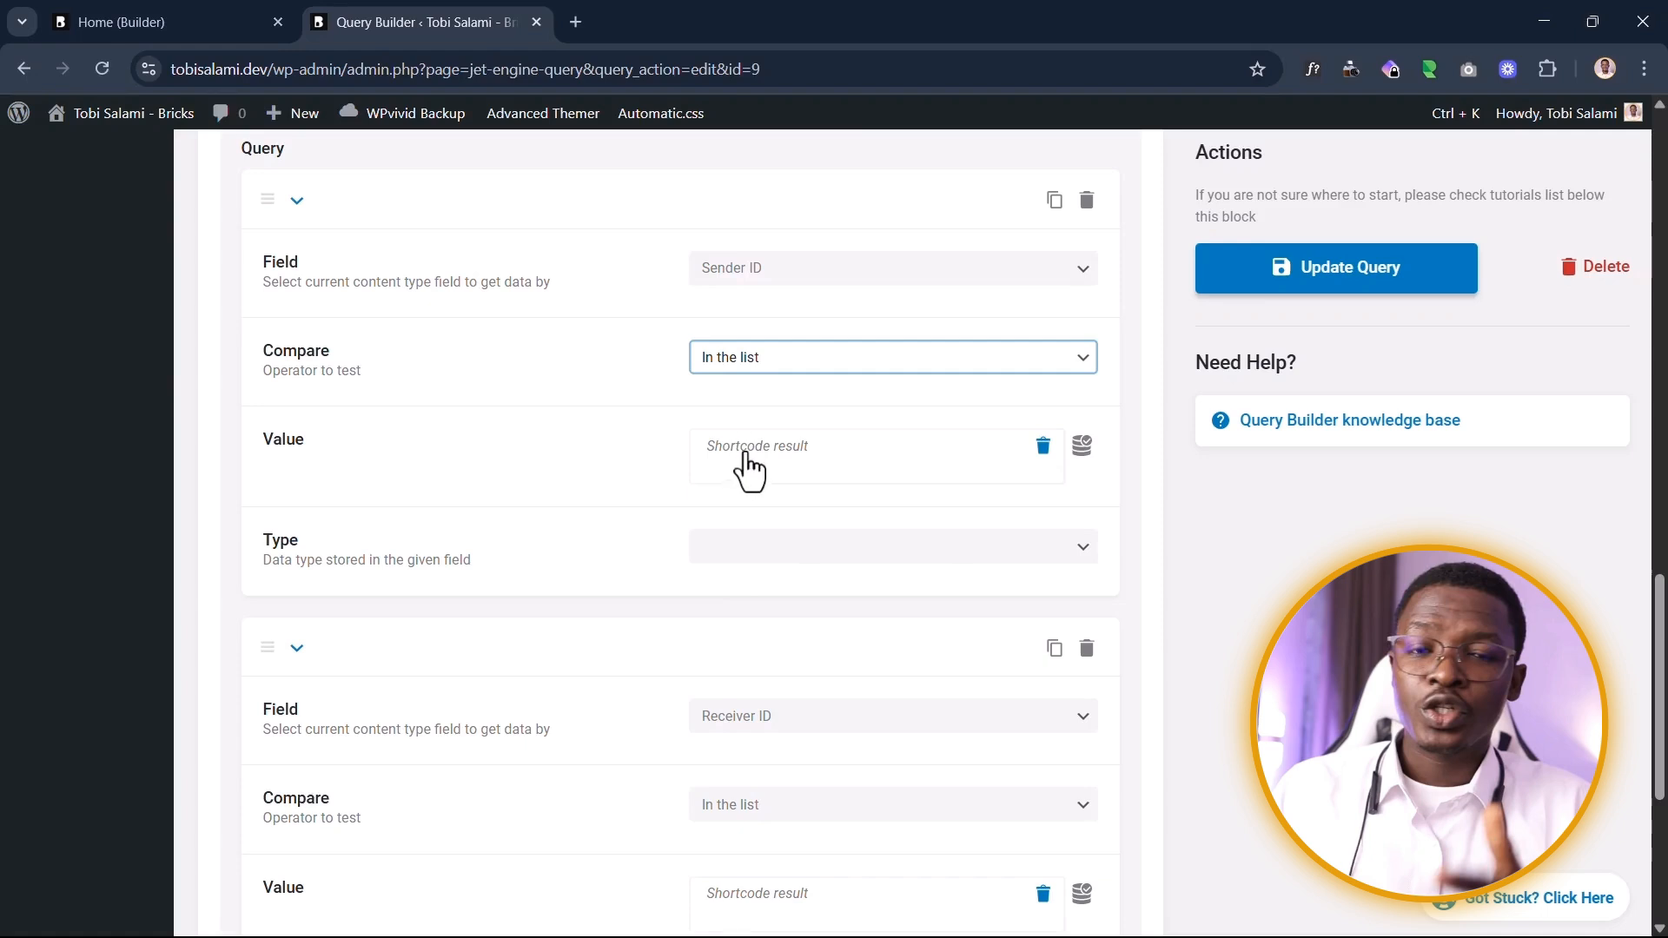
Step: Check the field and compare operator of the Receiver ID clause
{"action": "scroll", "coordinate": [745, 469], "scroll_direction": "down", "scroll_amount": 3}
{"action": "scroll", "coordinate": [269, 543], "scroll_direction": "down", "scroll_amount": 2}
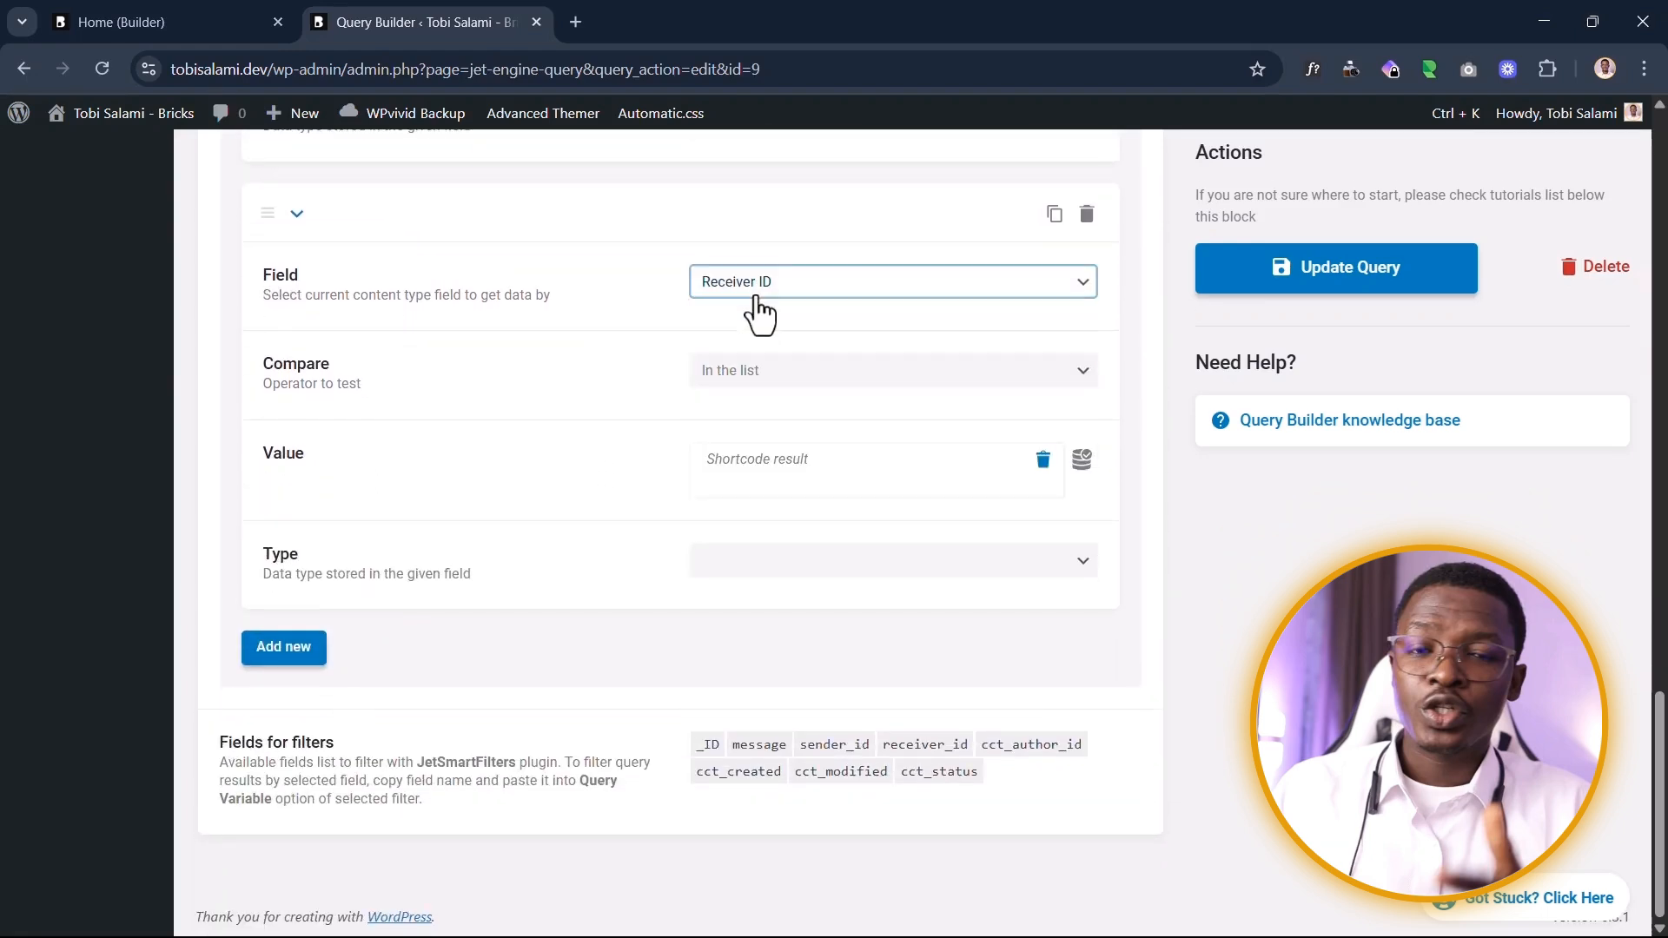
{"action": "left_click", "coordinate": [745, 382]}
{"action": "left_click", "coordinate": [745, 386]}
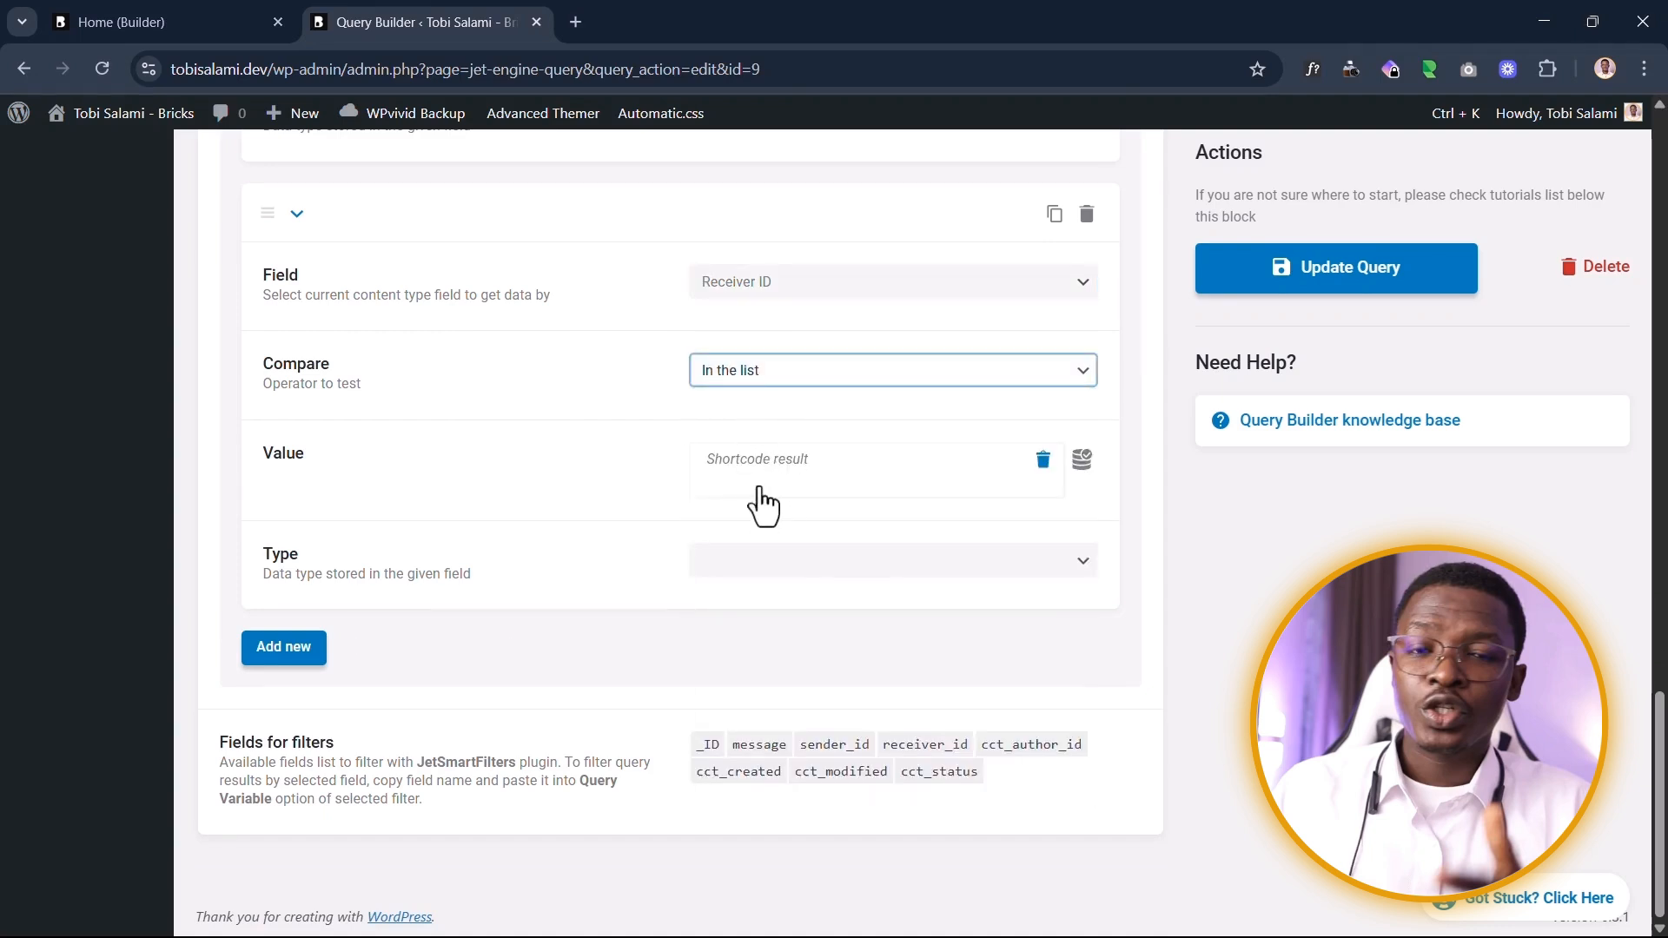
Step: Clear the Sender ID clause's value, pick the Shortcode result macro for it, and reload the query without saving
{"action": "scroll", "coordinate": [539, 481], "scroll_direction": "up", "scroll_amount": 5}
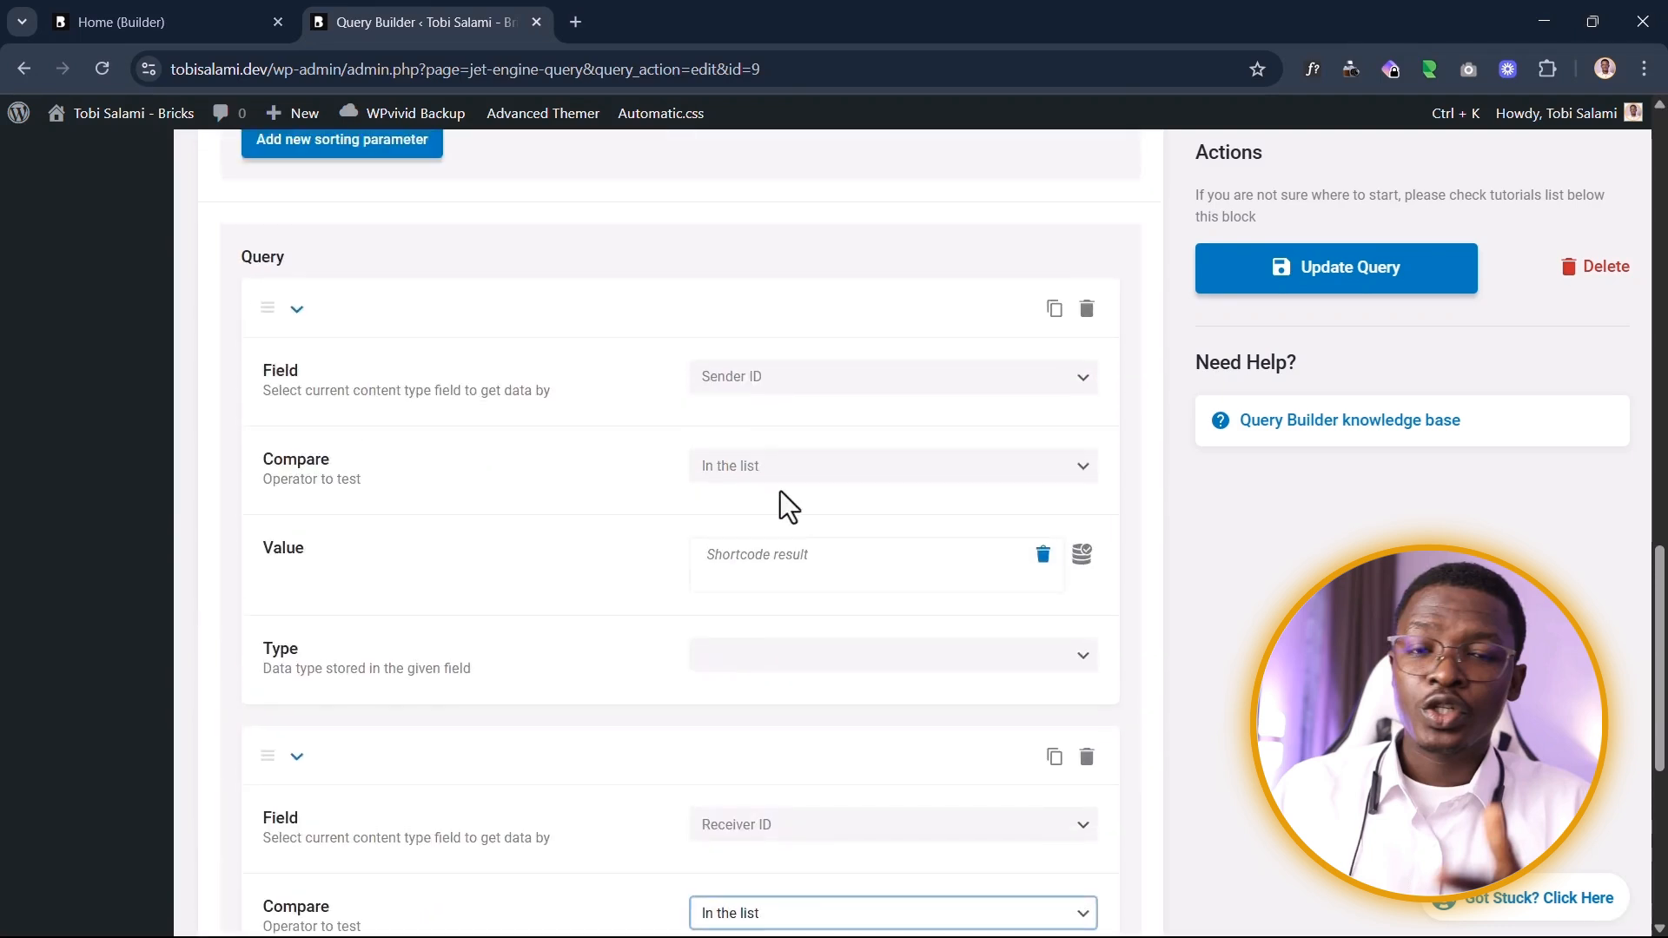
{"action": "left_click", "coordinate": [1043, 556]}
{"action": "left_click", "coordinate": [1084, 565]}
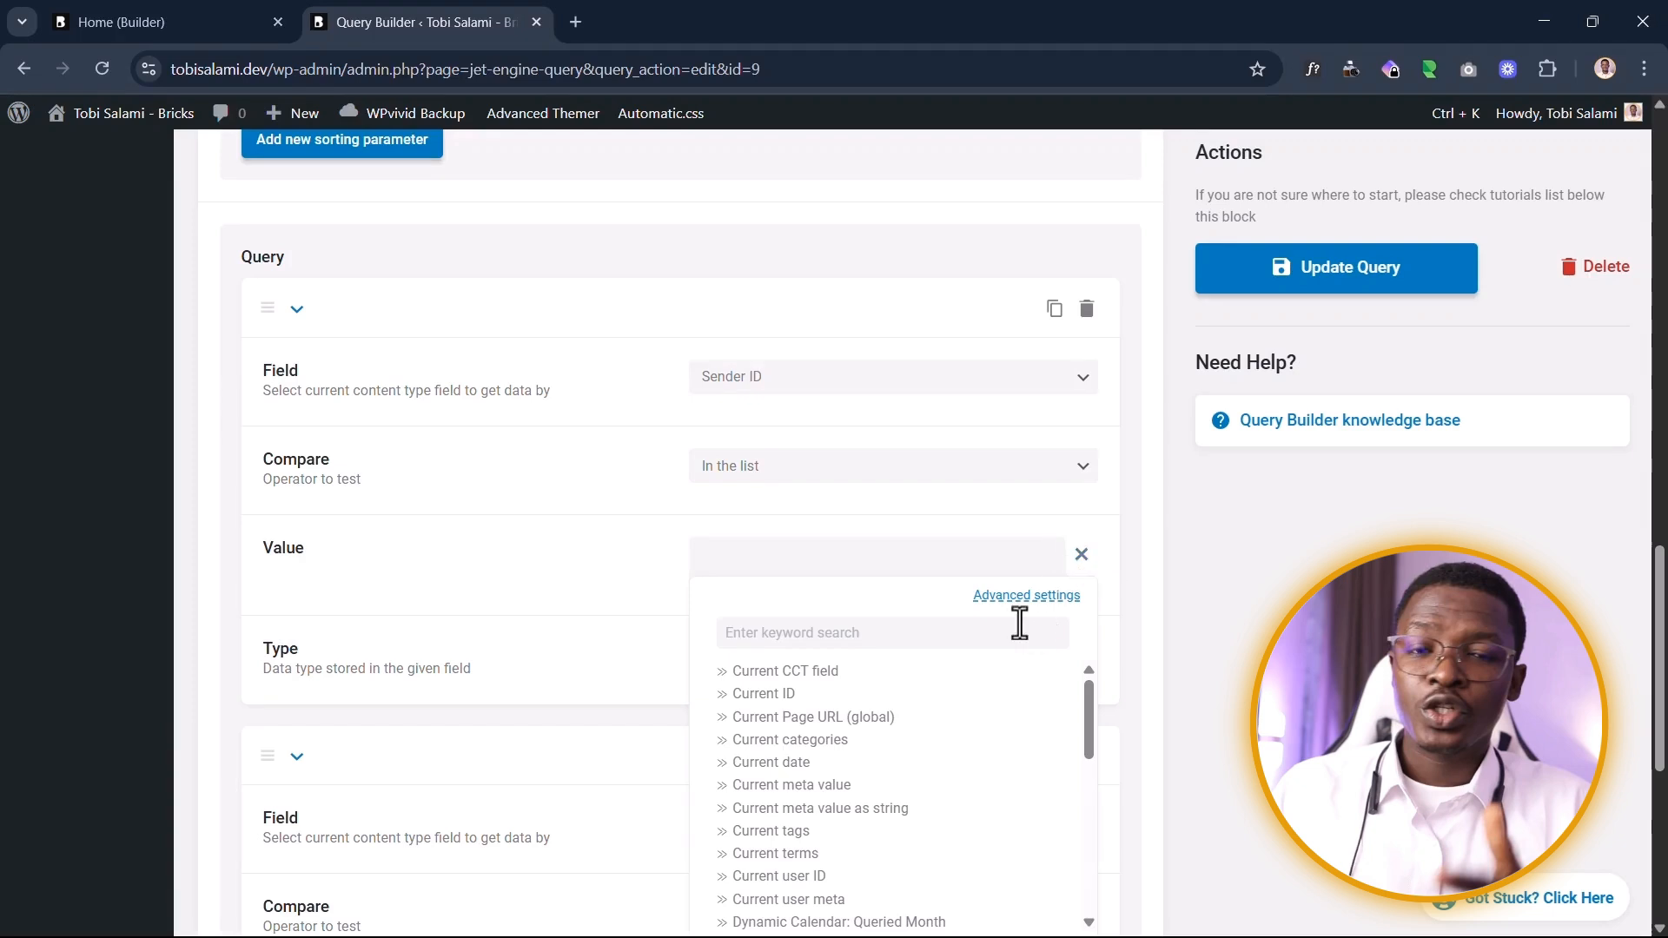
{"action": "left_click", "coordinate": [942, 632]}
{"action": "type", "text": "shor"}
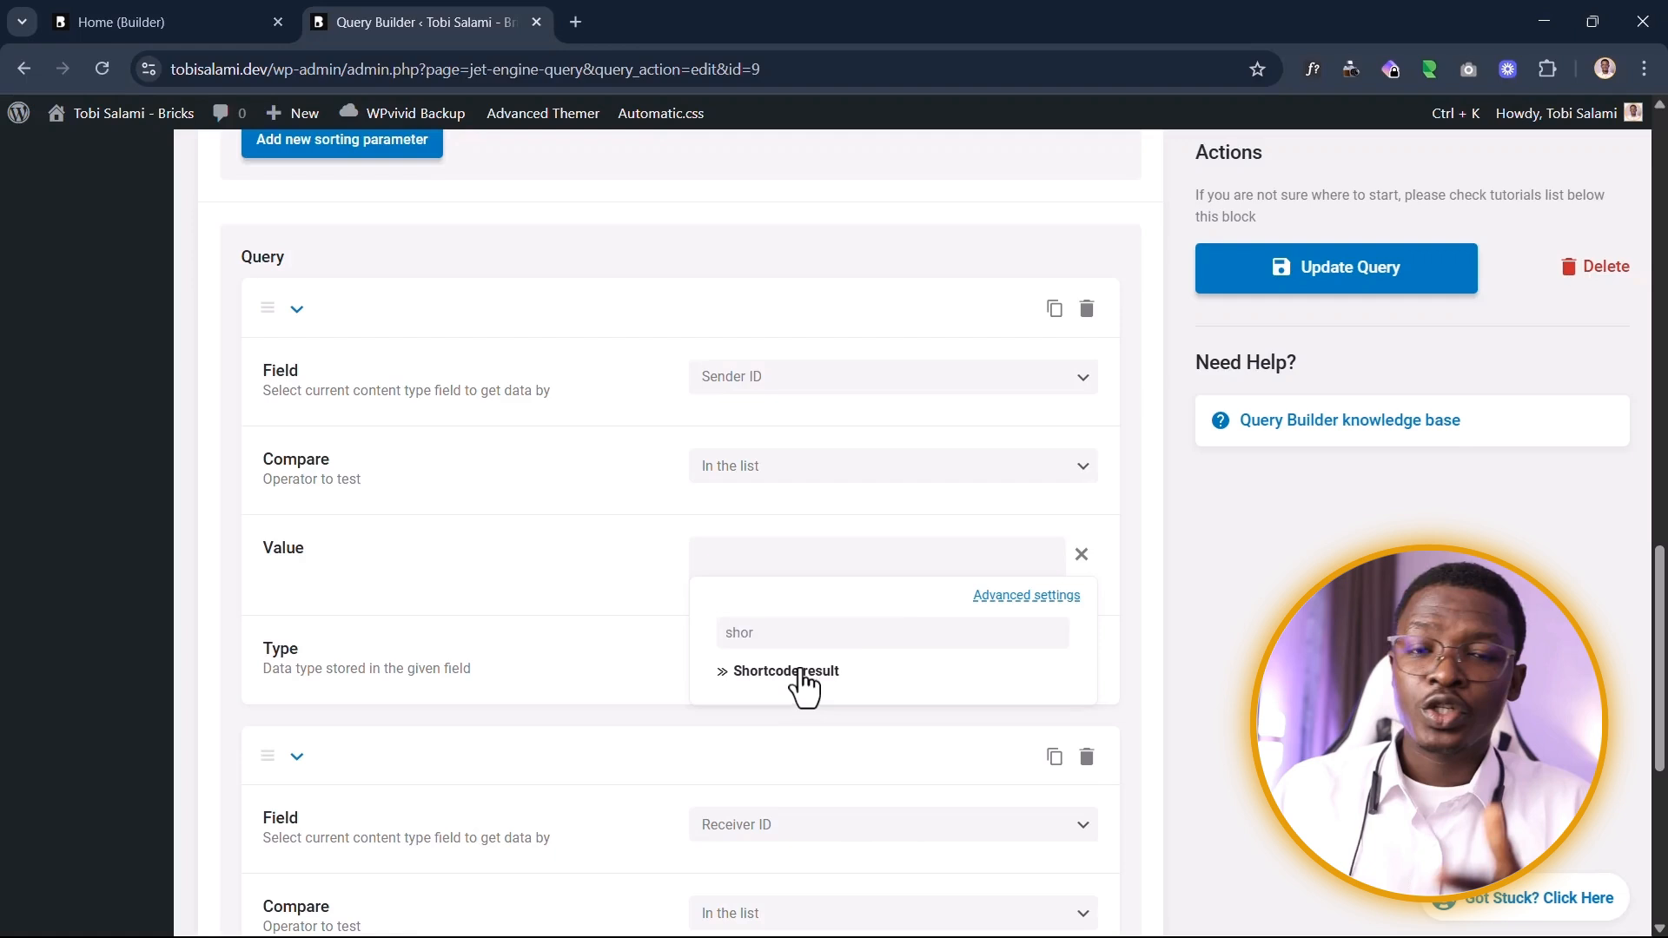
{"action": "left_click", "coordinate": [795, 676]}
{"action": "left_click", "coordinate": [878, 708]}
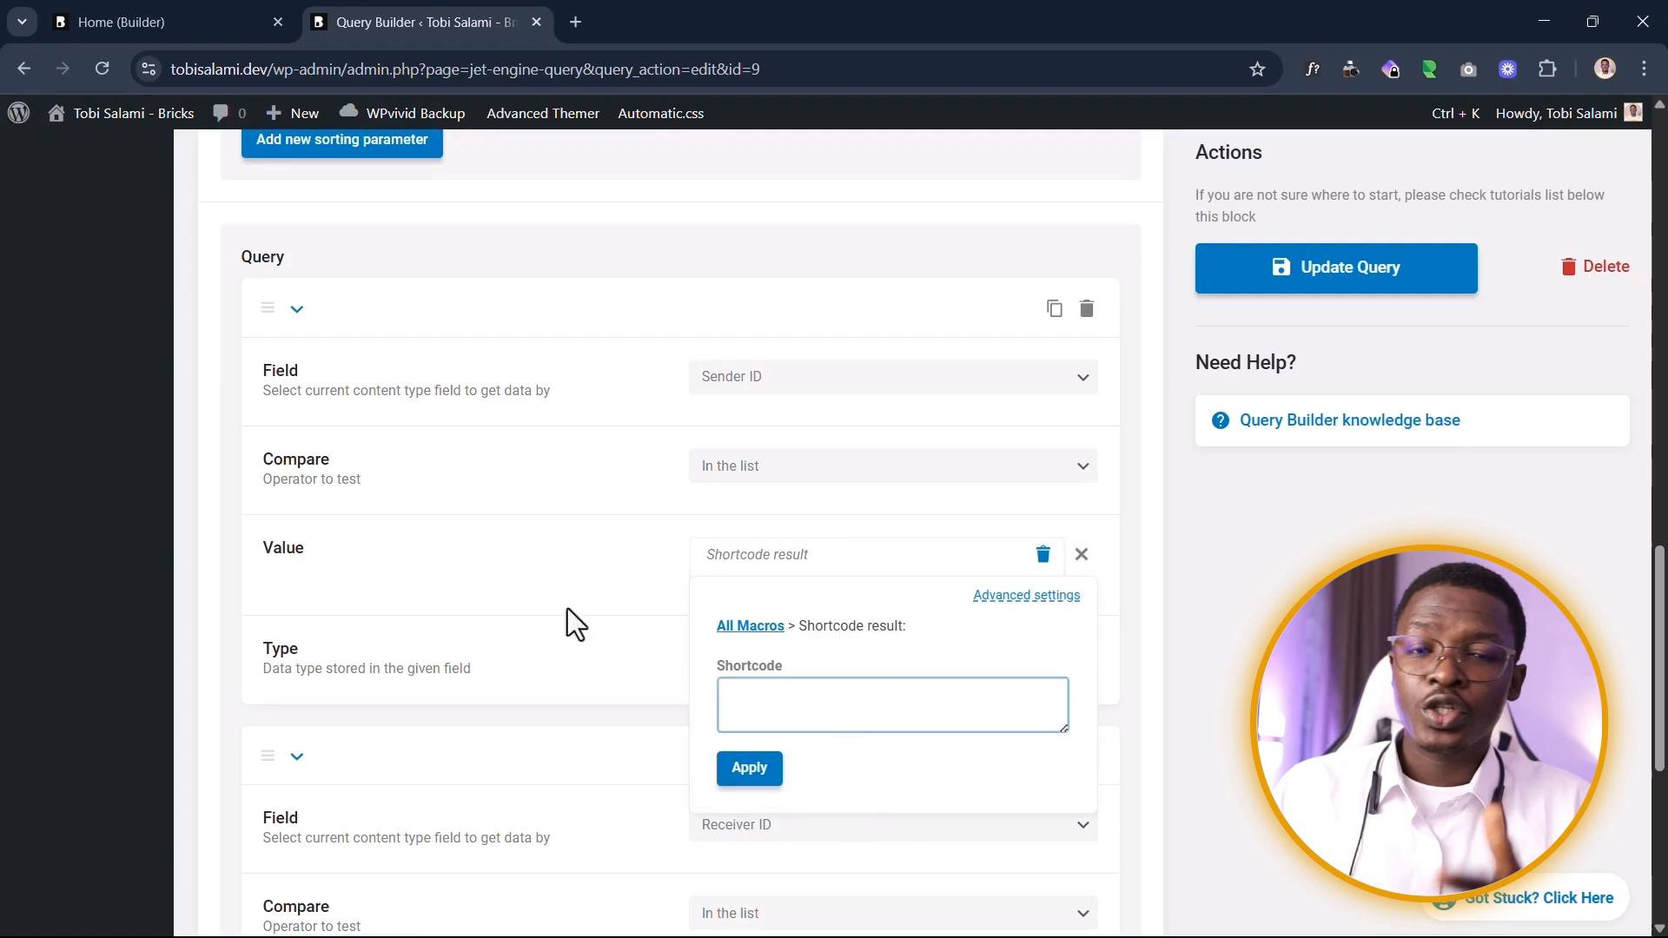
{"action": "left_click", "coordinate": [103, 69]}
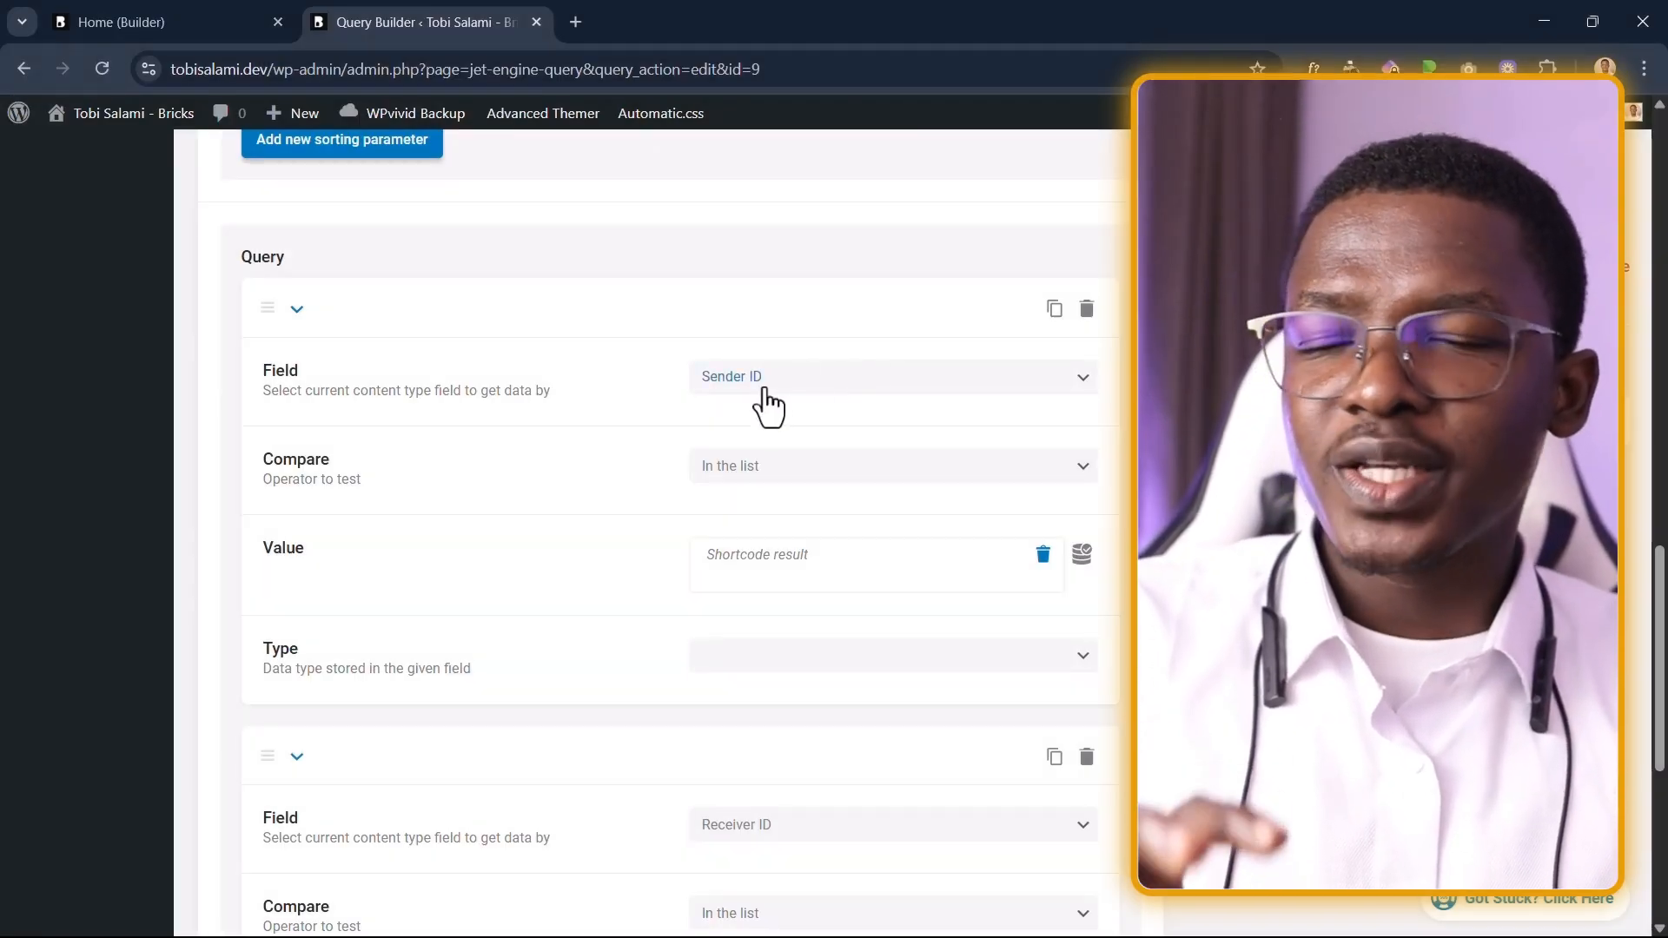
Step: Compare the field settings of the Sender ID and Receiver ID clauses and review how each gets its value
{"action": "left_click", "coordinate": [771, 389]}
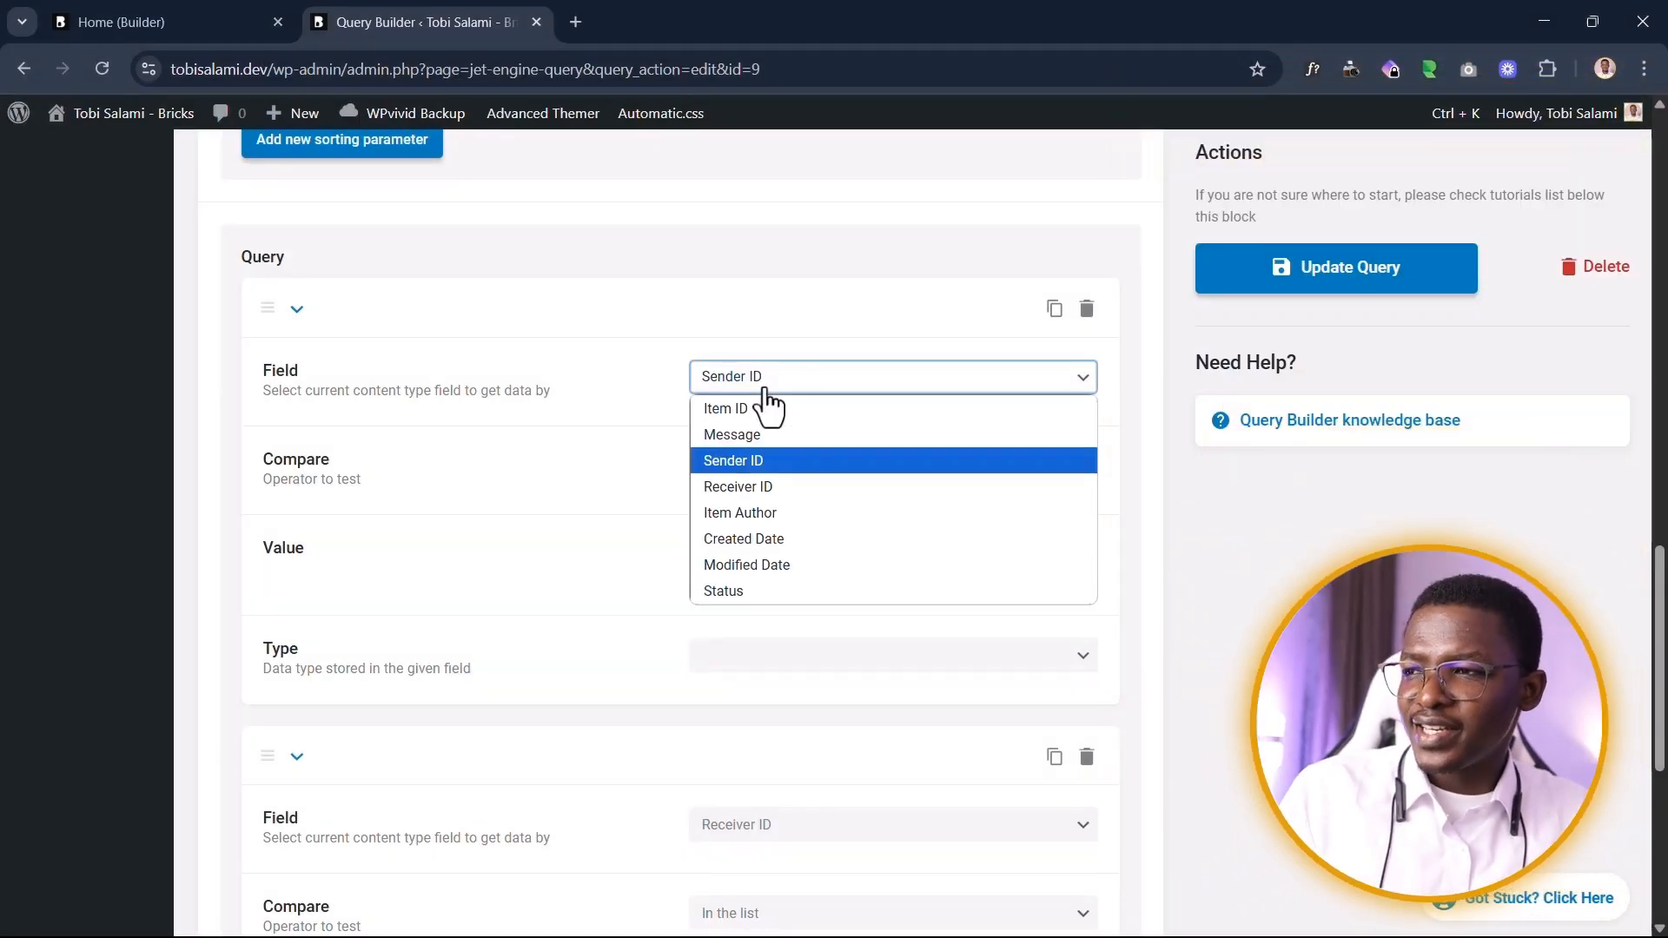
{"action": "key", "text": "Escape"}
{"action": "scroll", "coordinate": [773, 426], "scroll_direction": "down", "scroll_amount": 3}
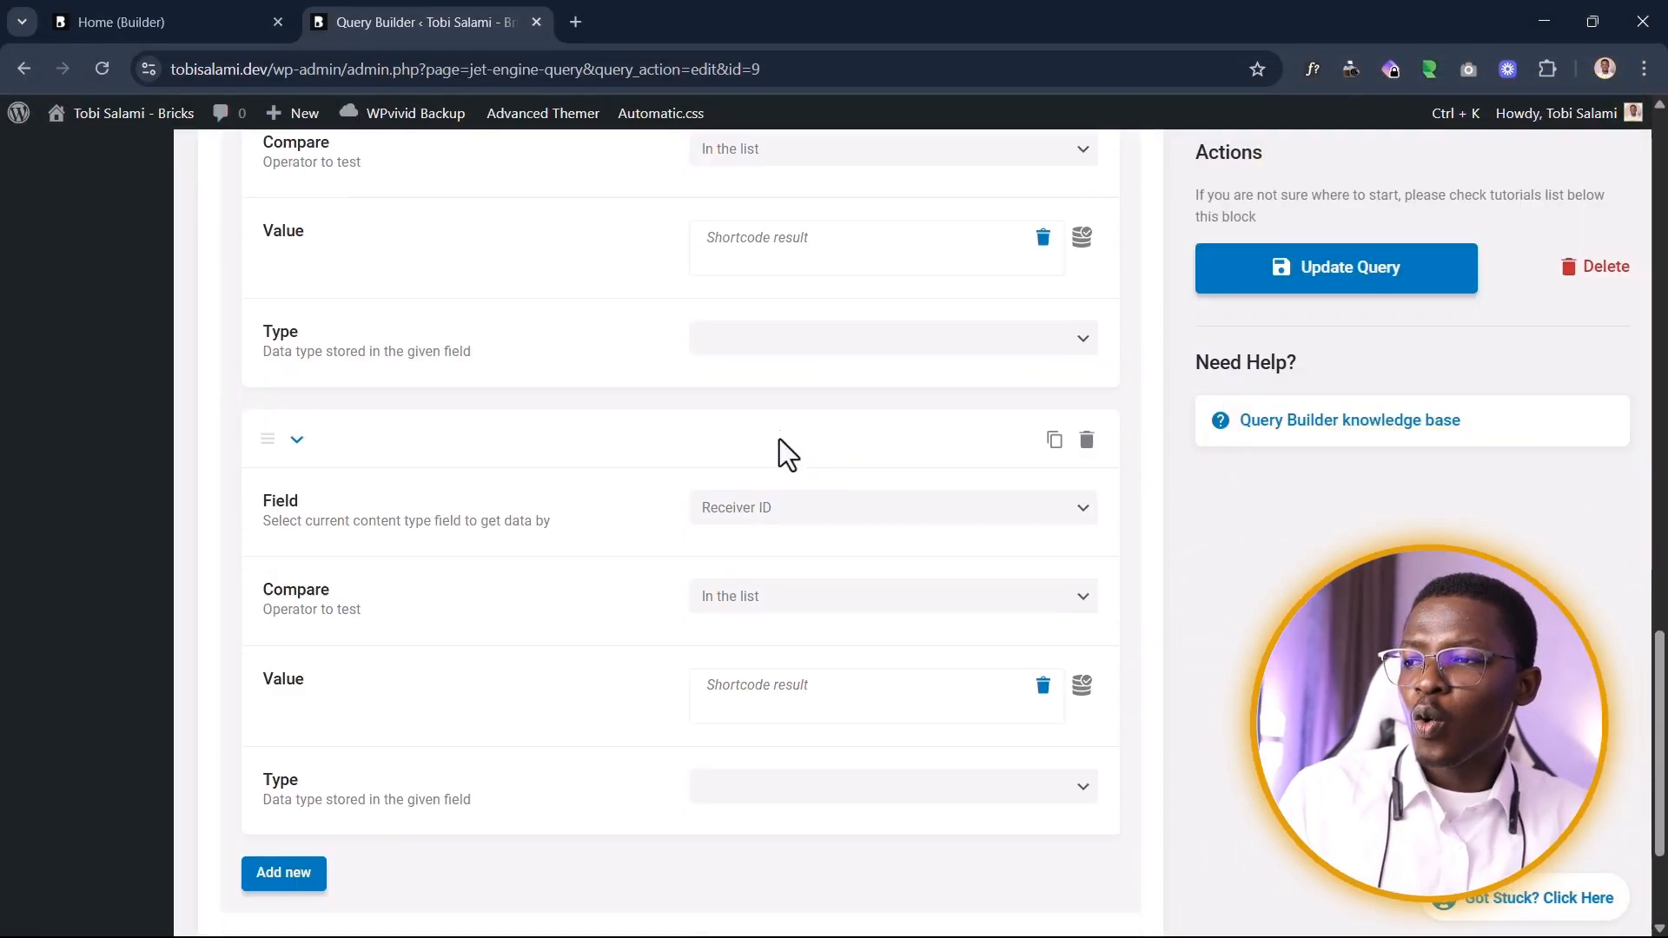
{"action": "left_click", "coordinate": [750, 513]}
{"action": "key", "text": "Escape"}
{"action": "scroll", "coordinate": [643, 469], "scroll_direction": "up", "scroll_amount": 2}
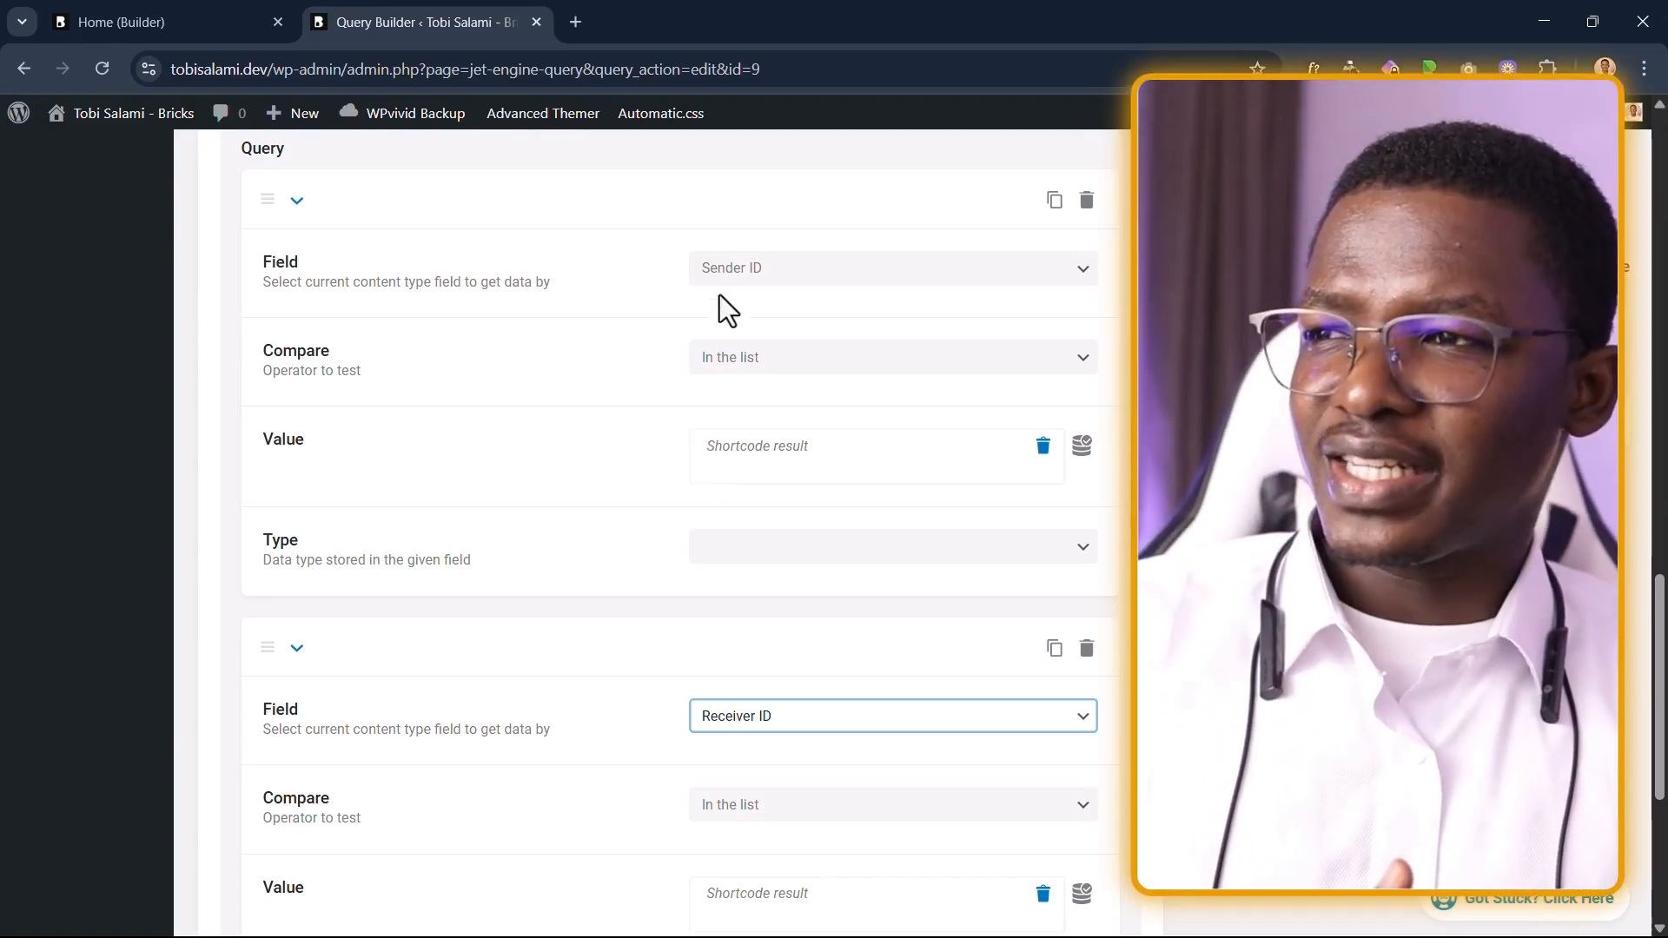
{"action": "left_click", "coordinate": [716, 280]}
{"action": "left_click", "coordinate": [714, 276]}
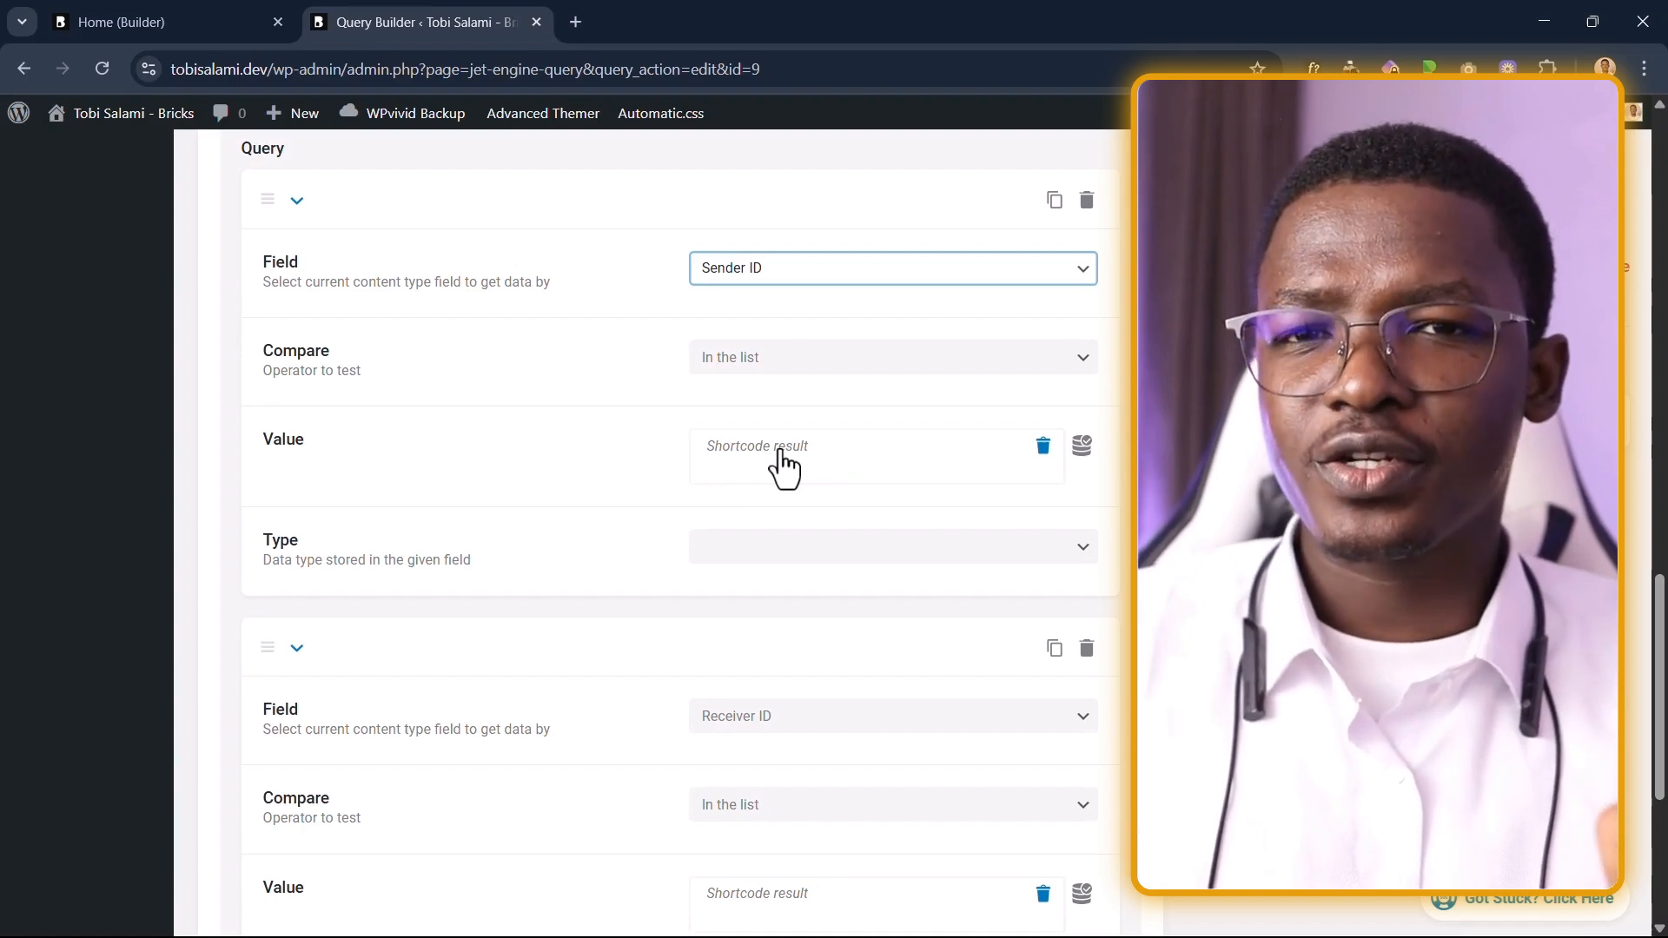
{"action": "scroll", "coordinate": [769, 460], "scroll_direction": "down", "scroll_amount": 1}
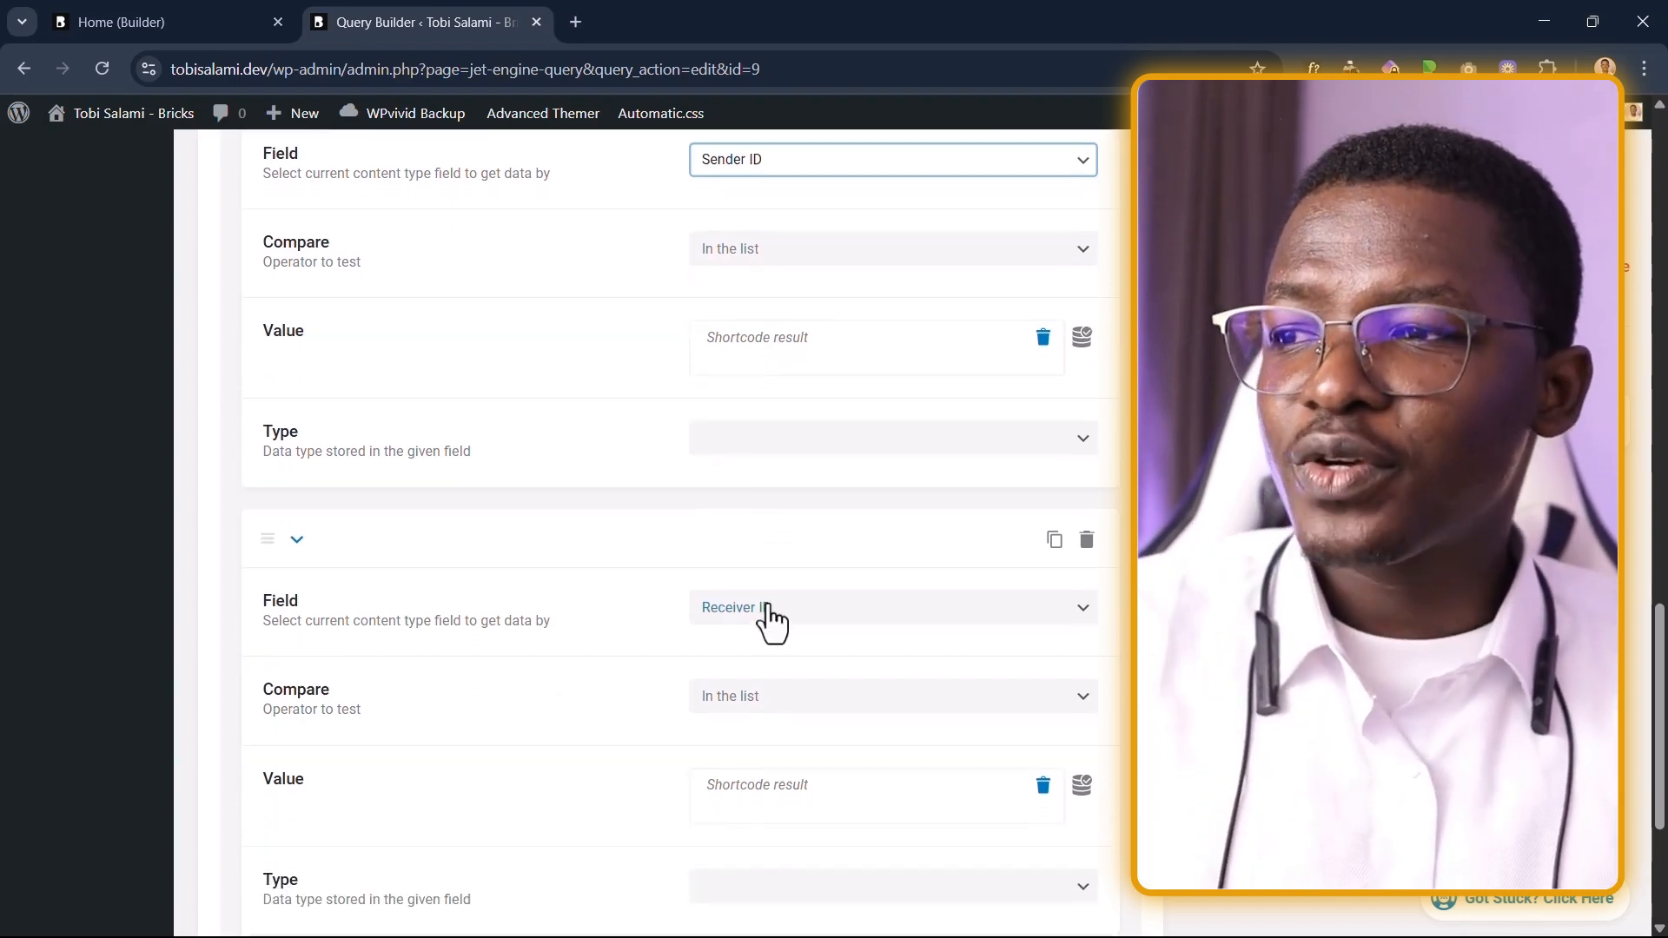
{"action": "left_click", "coordinate": [766, 608]}
{"action": "scroll", "coordinate": [782, 591], "scroll_direction": "down", "scroll_amount": 3}
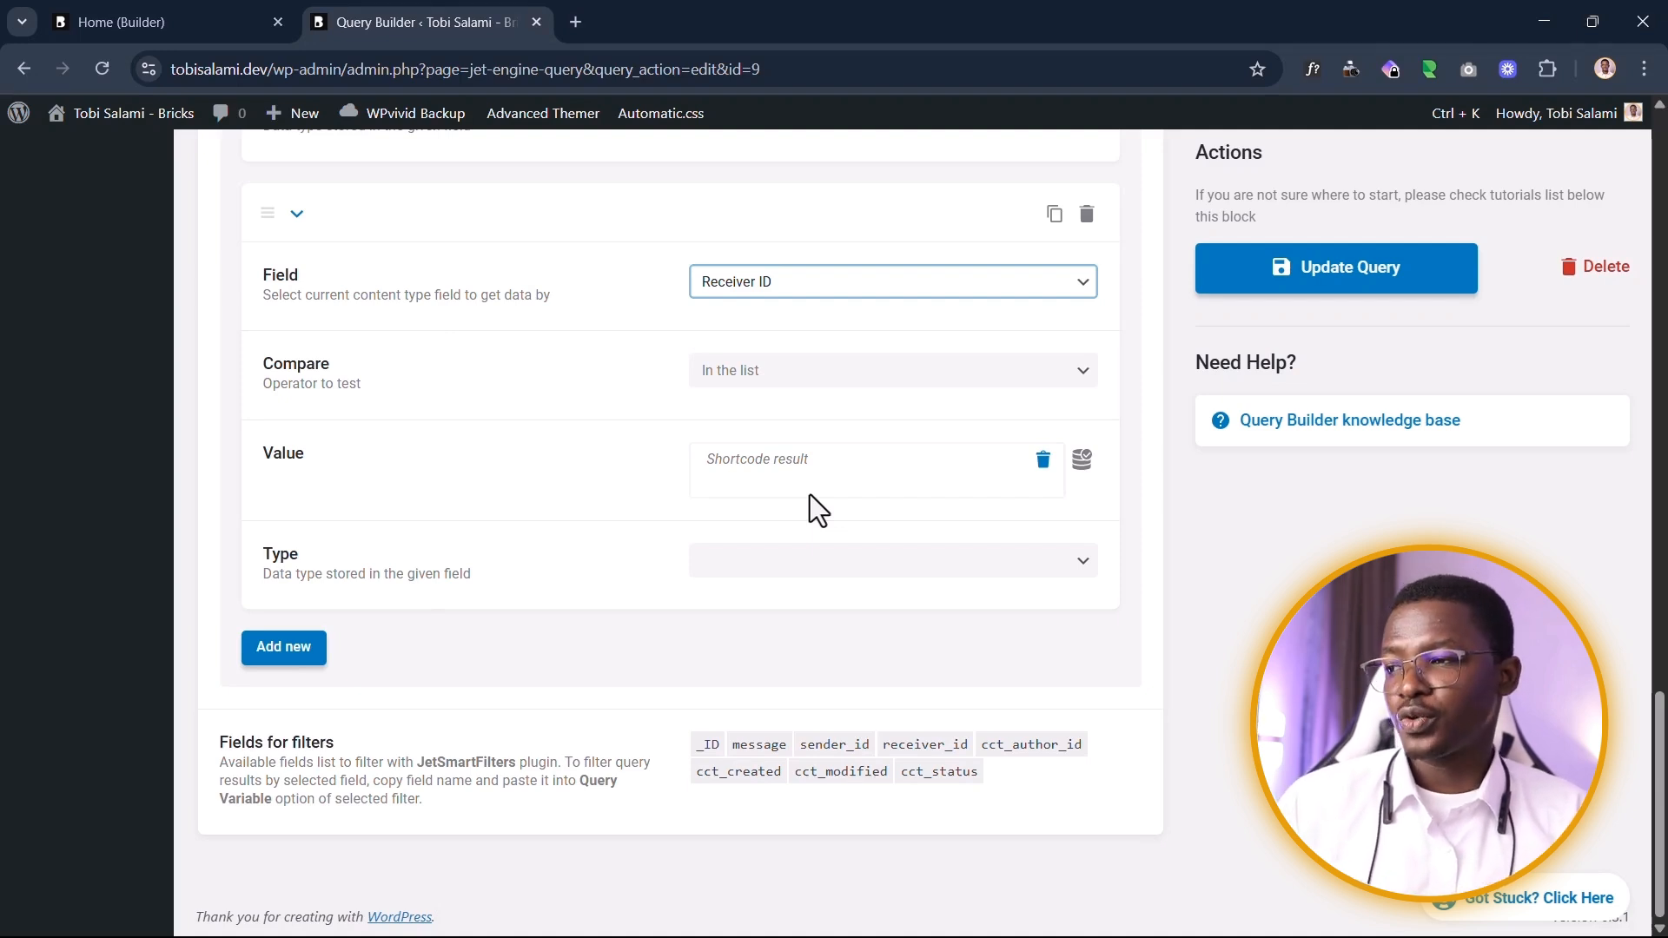
{"action": "scroll", "coordinate": [782, 499], "scroll_direction": "up", "scroll_amount": 7}
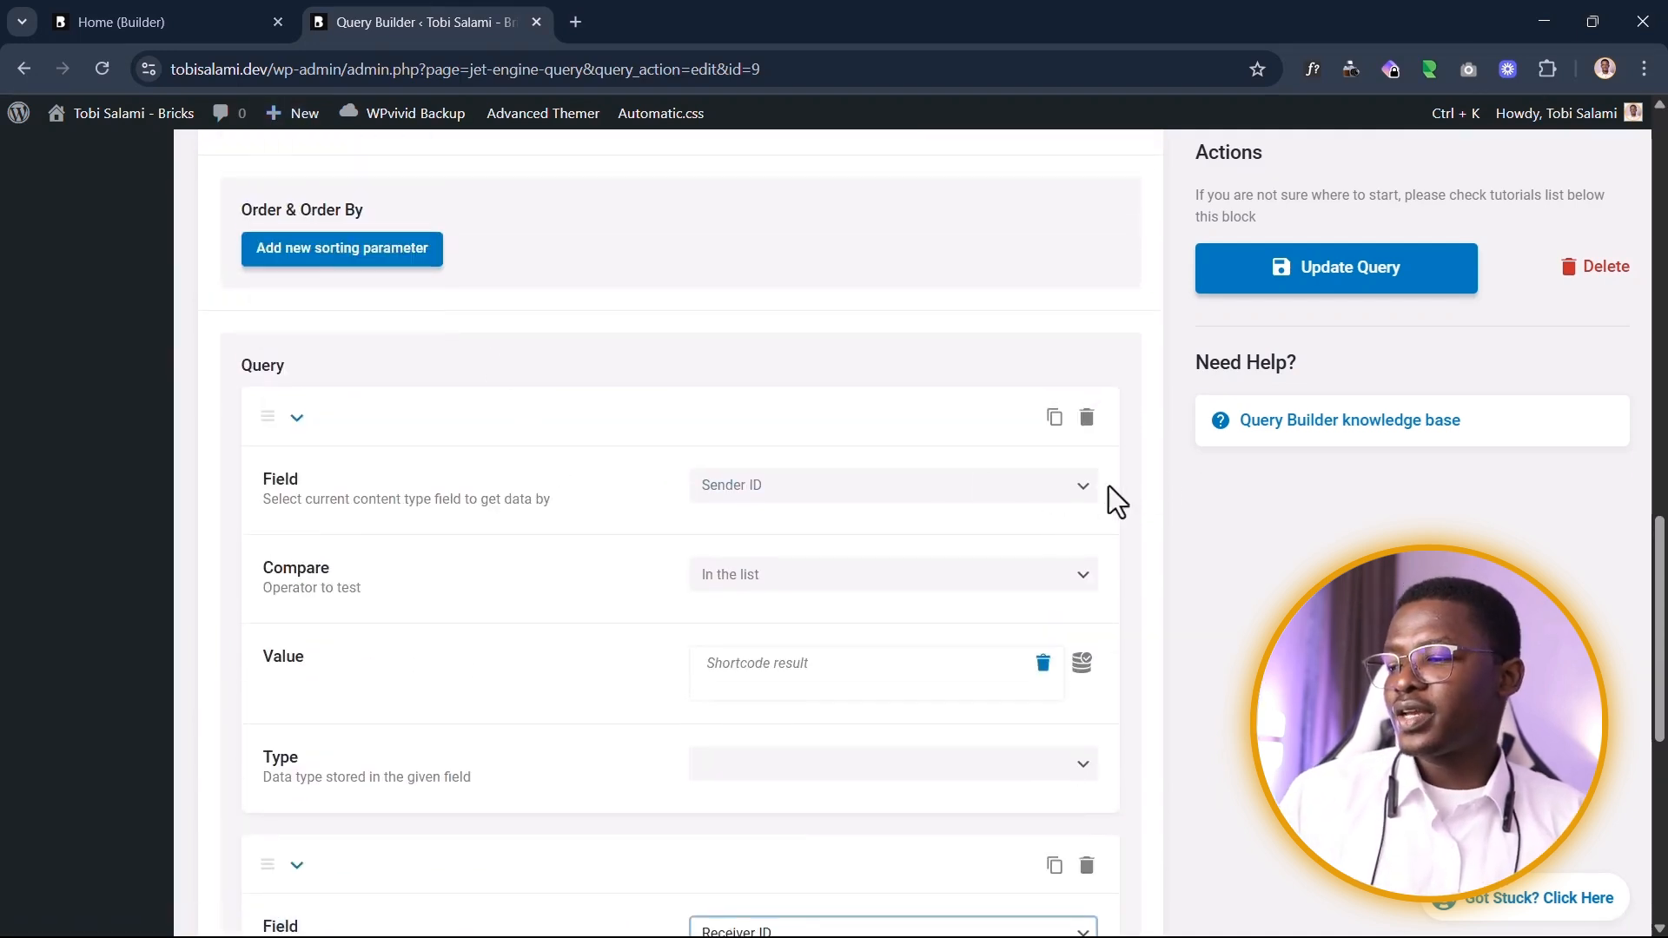
Step: Find JetEngine with the quick admin search and open its page in a new browser tab
{"action": "key", "text": "ctrl+k"}
{"action": "type", "text": "jetg"}
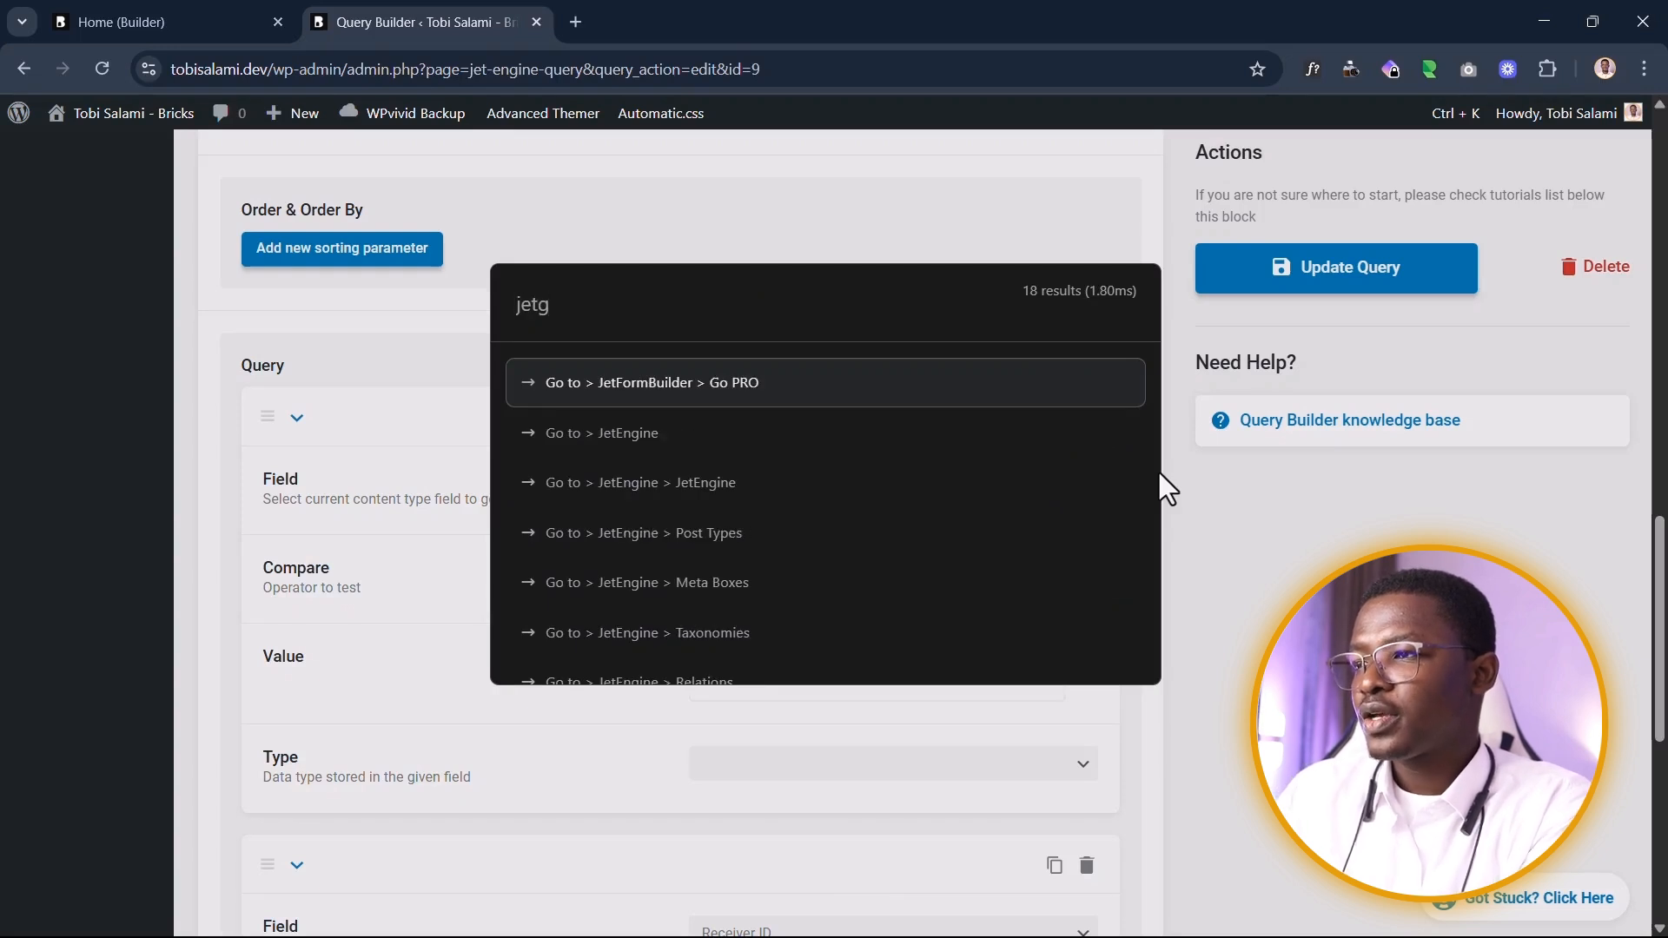
{"action": "key", "text": "BackSpace"}
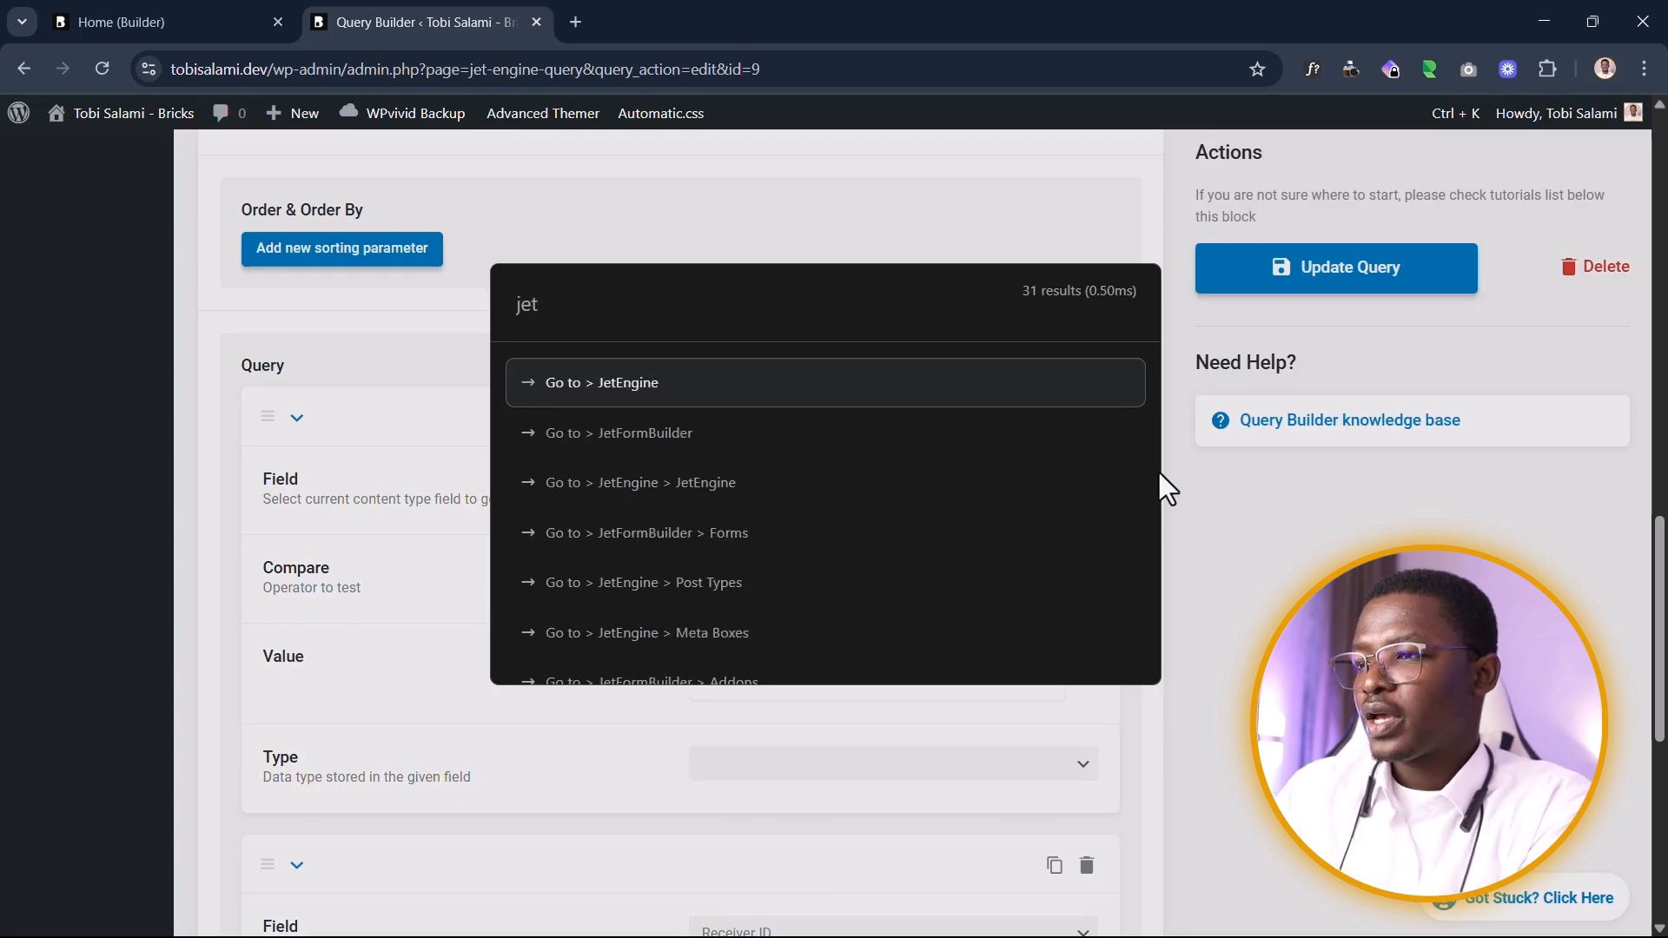
{"action": "type", "text": "e"}
{"action": "key", "text": "Down"}
{"action": "key", "text": "Return"}
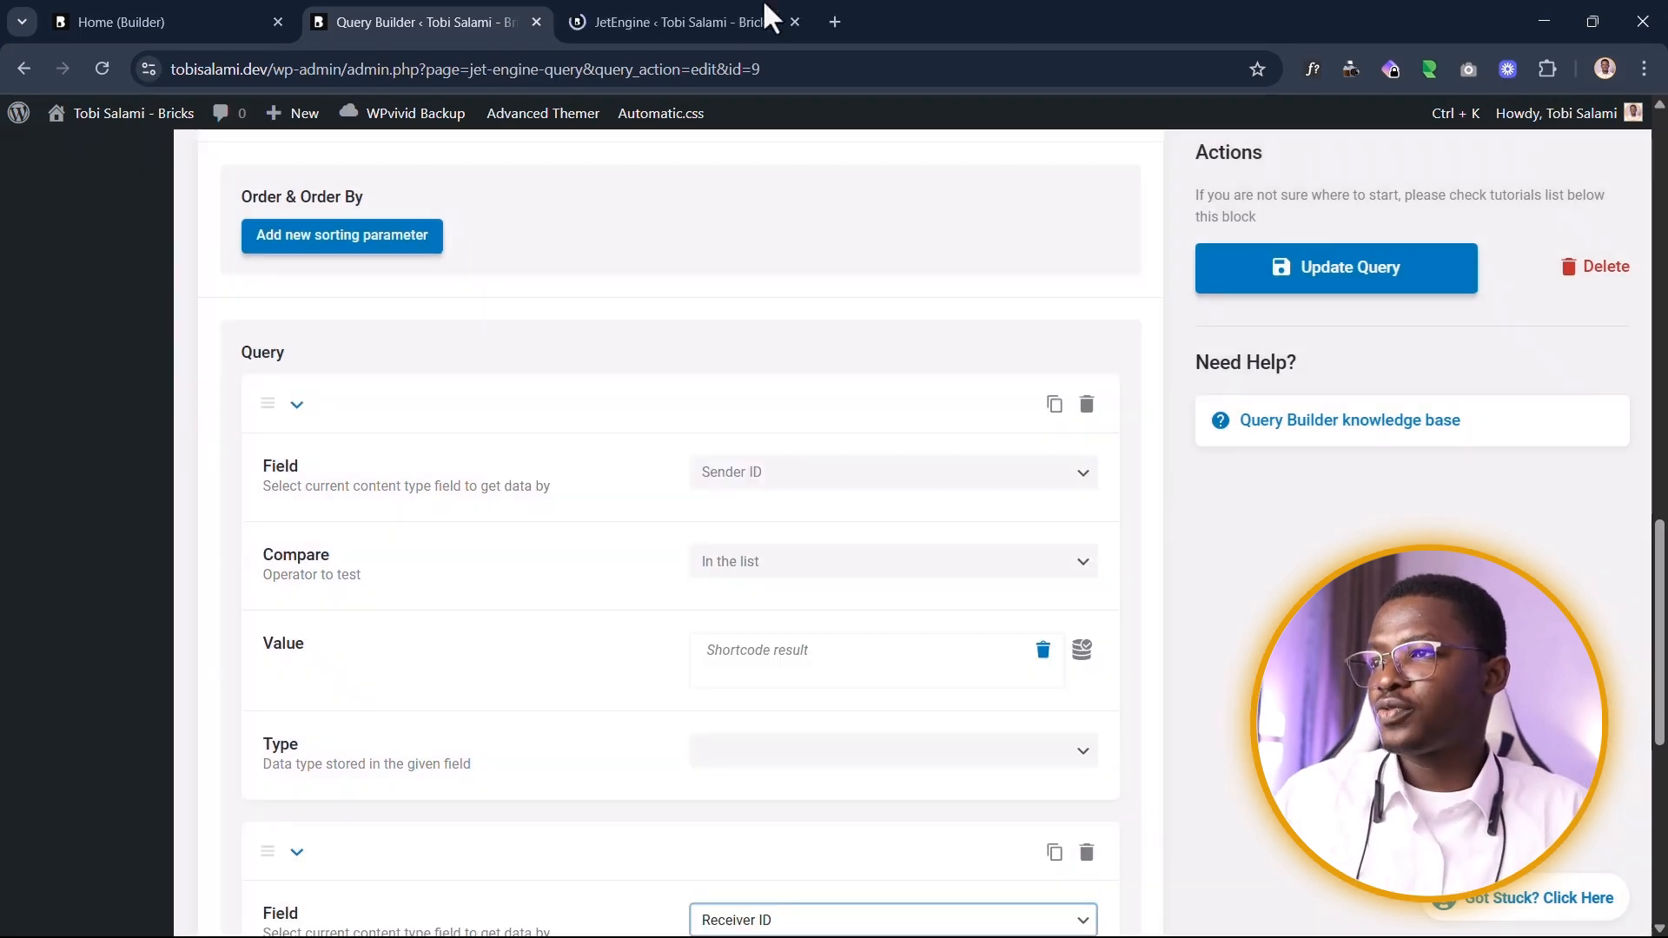
Step: Open the Shortcode Generator in the JetEngine dashboard
{"action": "left_click", "coordinate": [770, 19]}
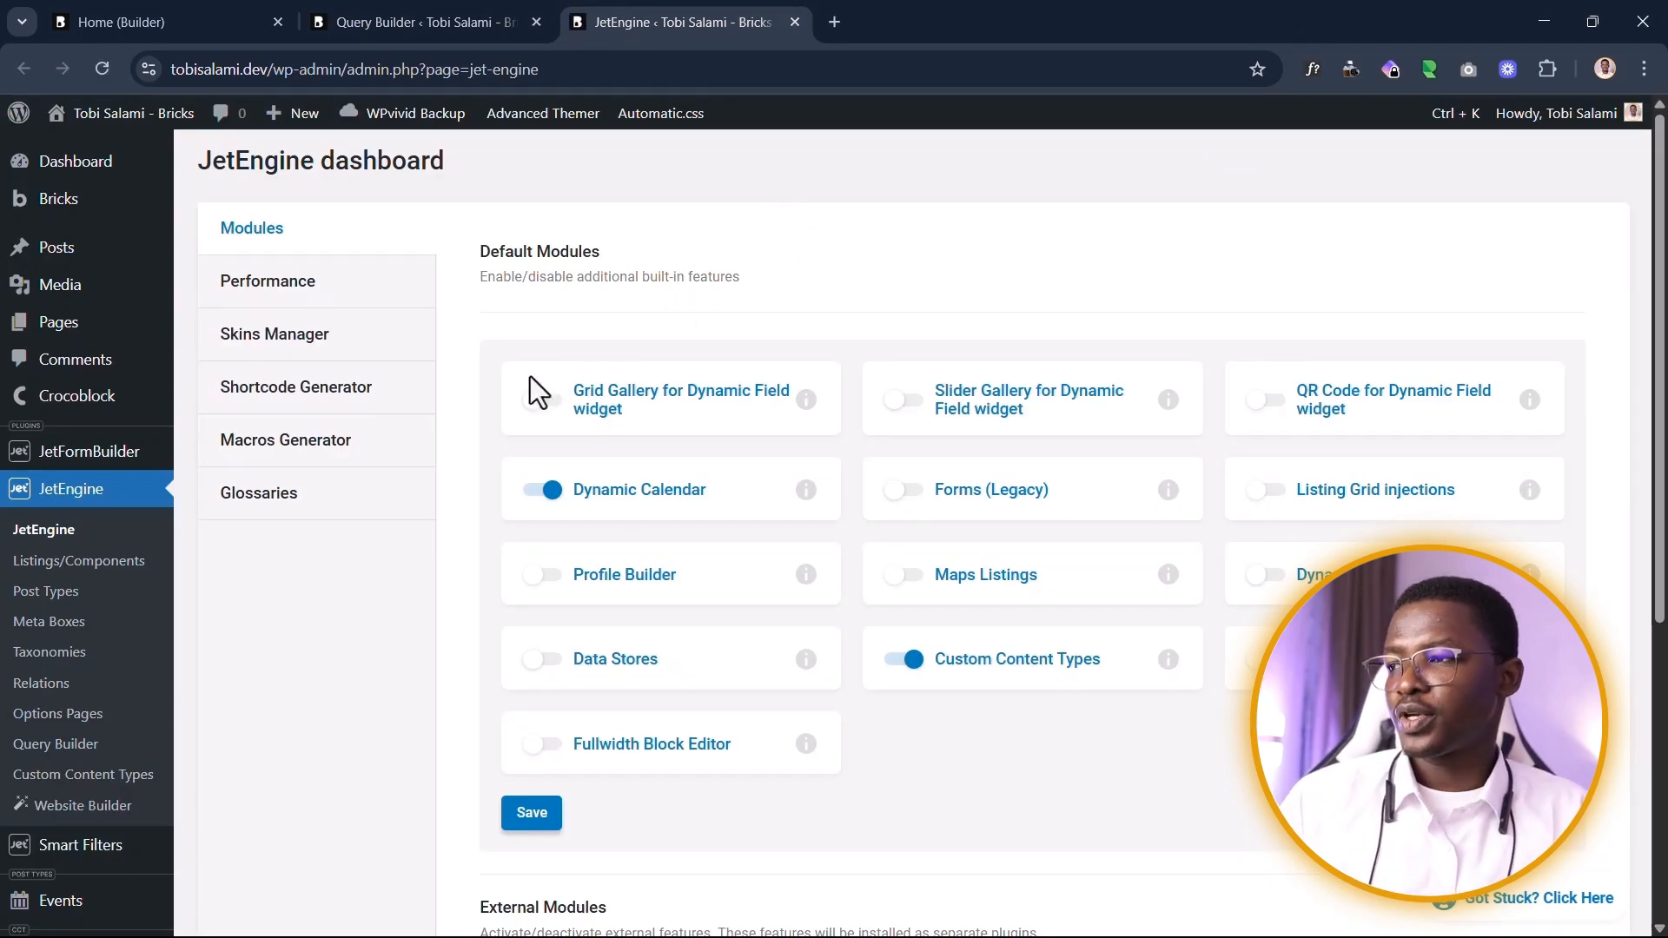
{"action": "left_click", "coordinate": [326, 396]}
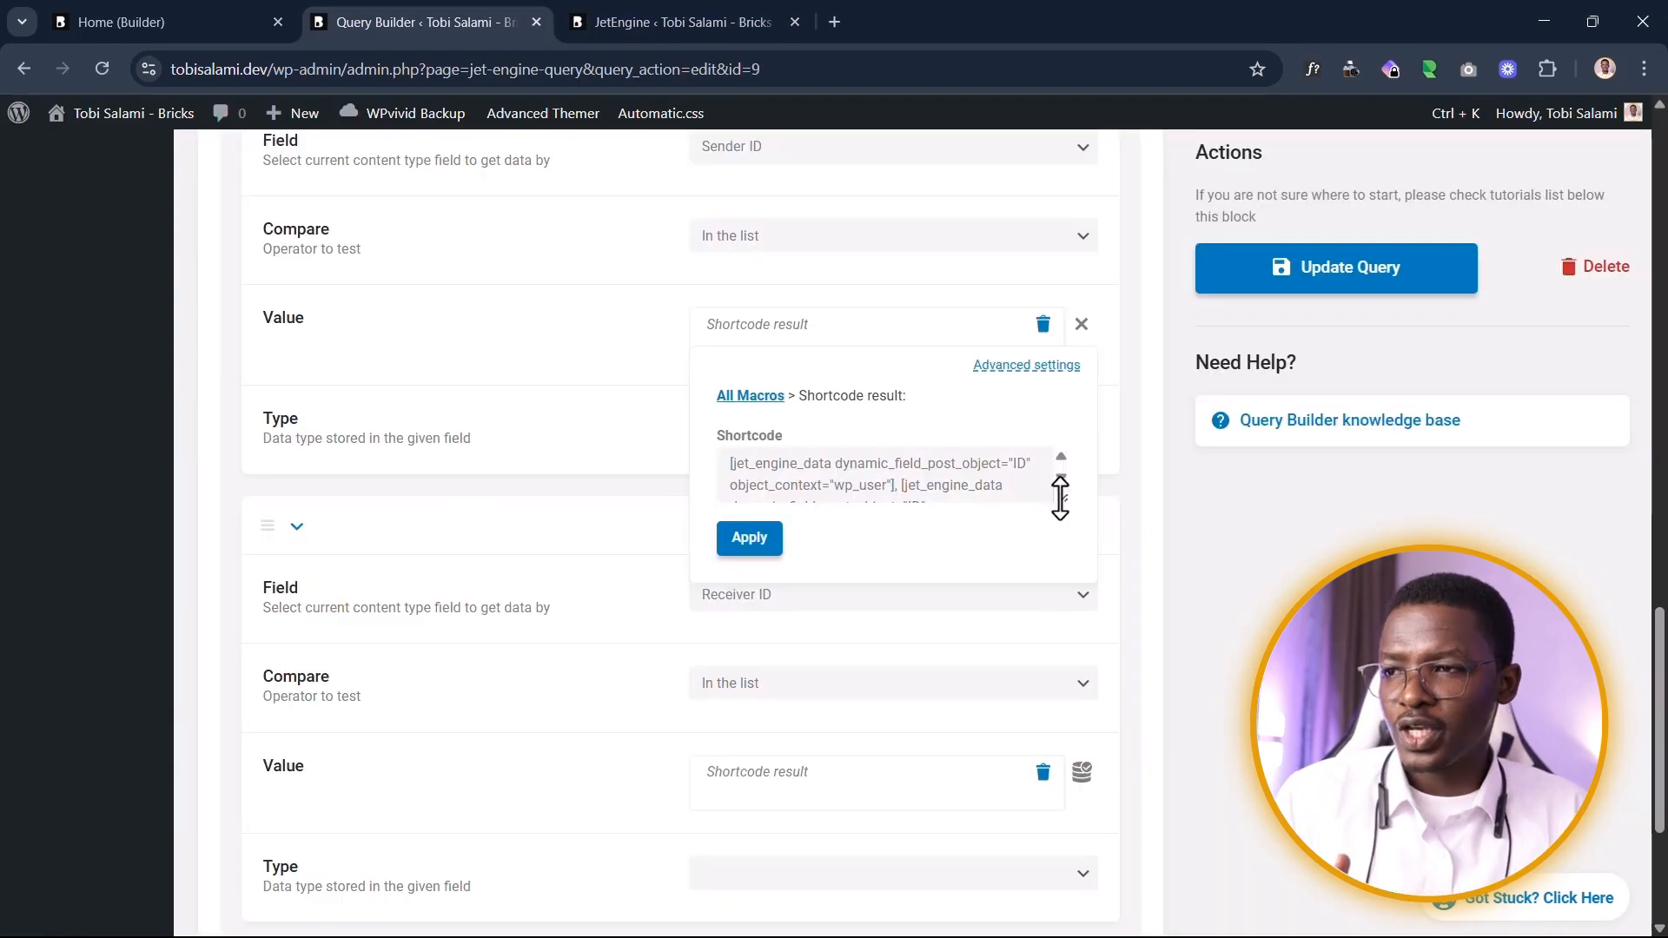
Step: Enlarge the shortcode field of the Sender ID condition's value and examine its wp_user and queried_user ID shortcodes
{"action": "left_click_drag", "start_coordinate": [1058, 495], "coordinate": [1084, 659]}
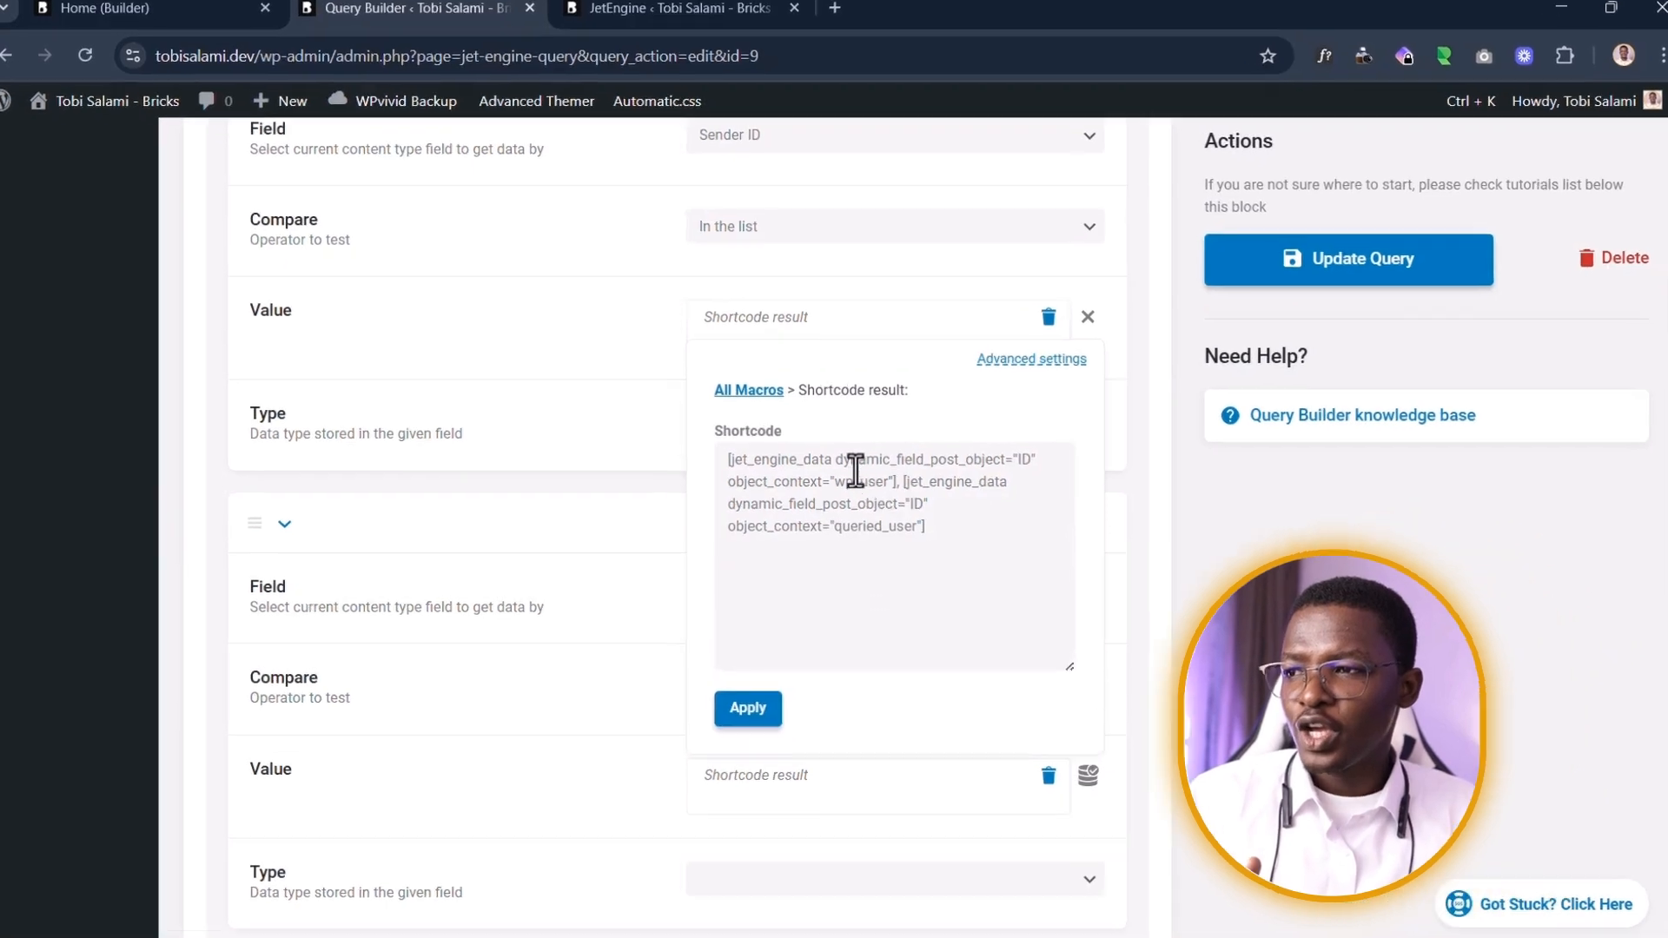
{"action": "left_click_drag", "start_coordinate": [898, 482], "coordinate": [689, 460]}
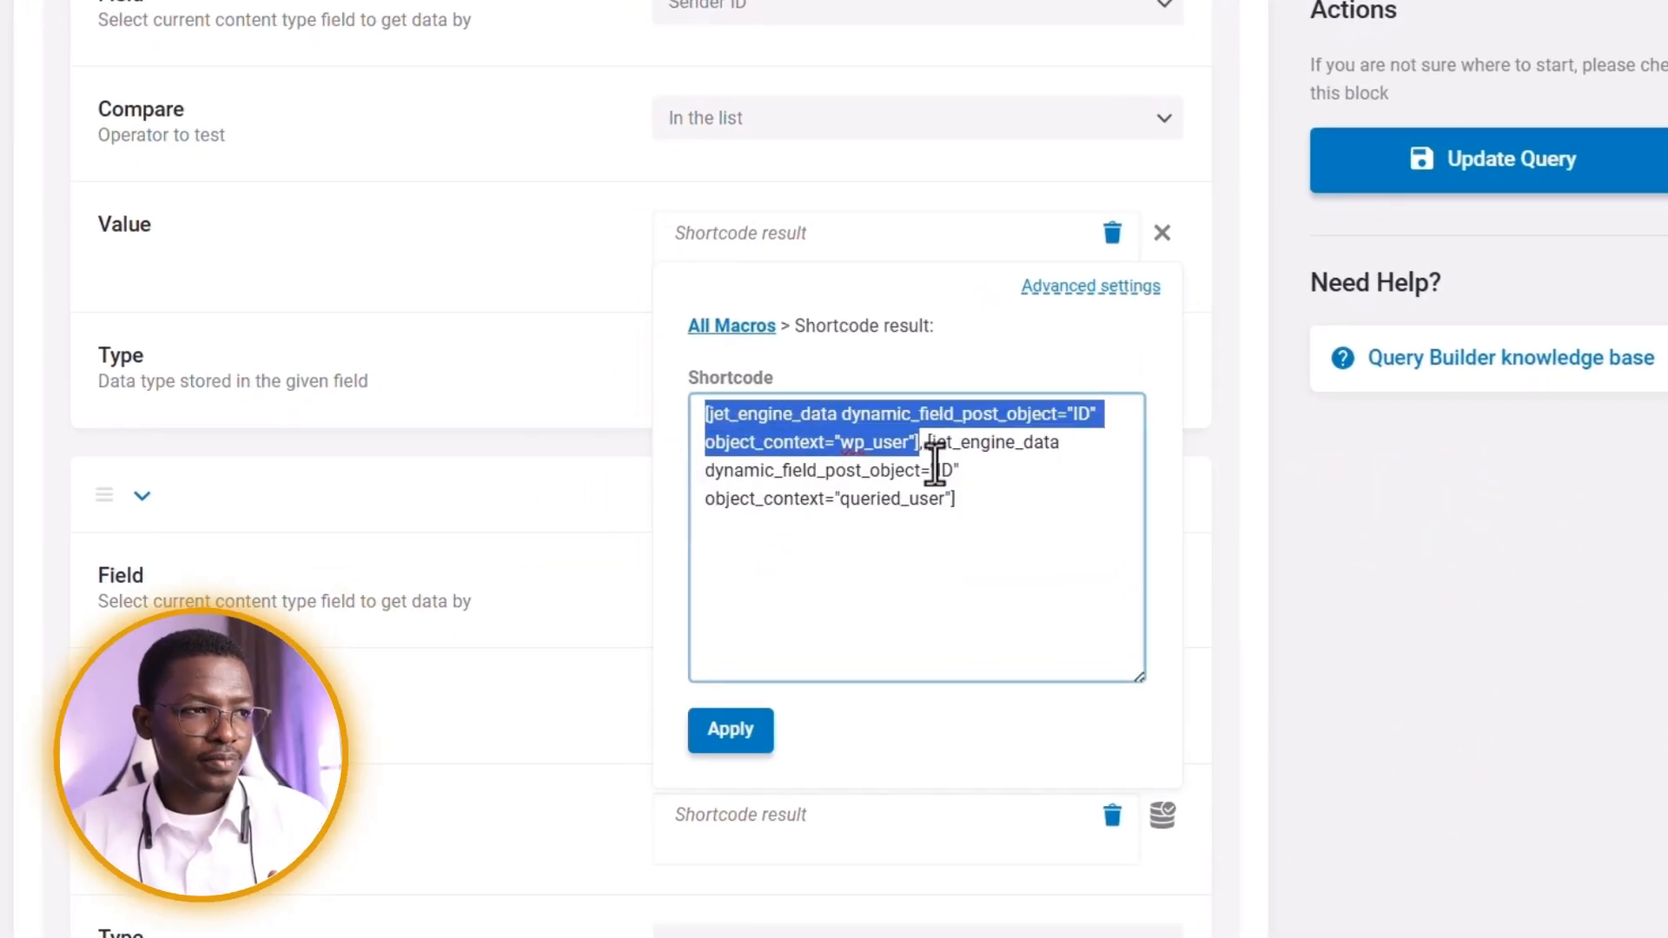
{"action": "left_click", "coordinate": [922, 445]}
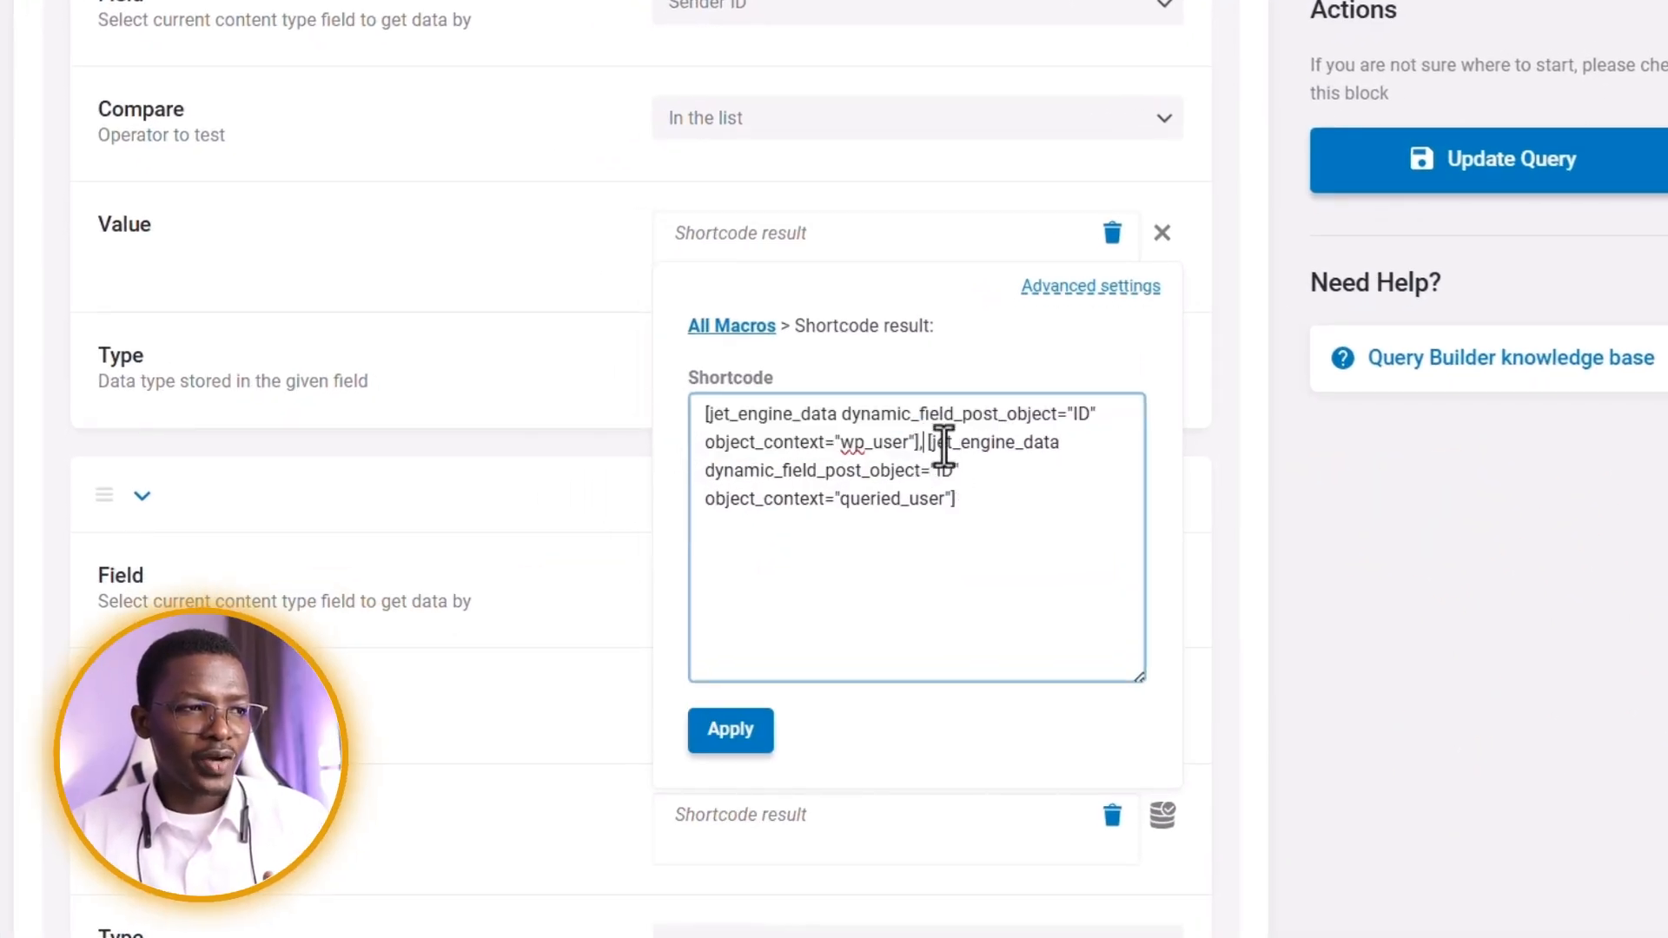
{"action": "left_click_drag", "start_coordinate": [927, 443], "coordinate": [999, 540]}
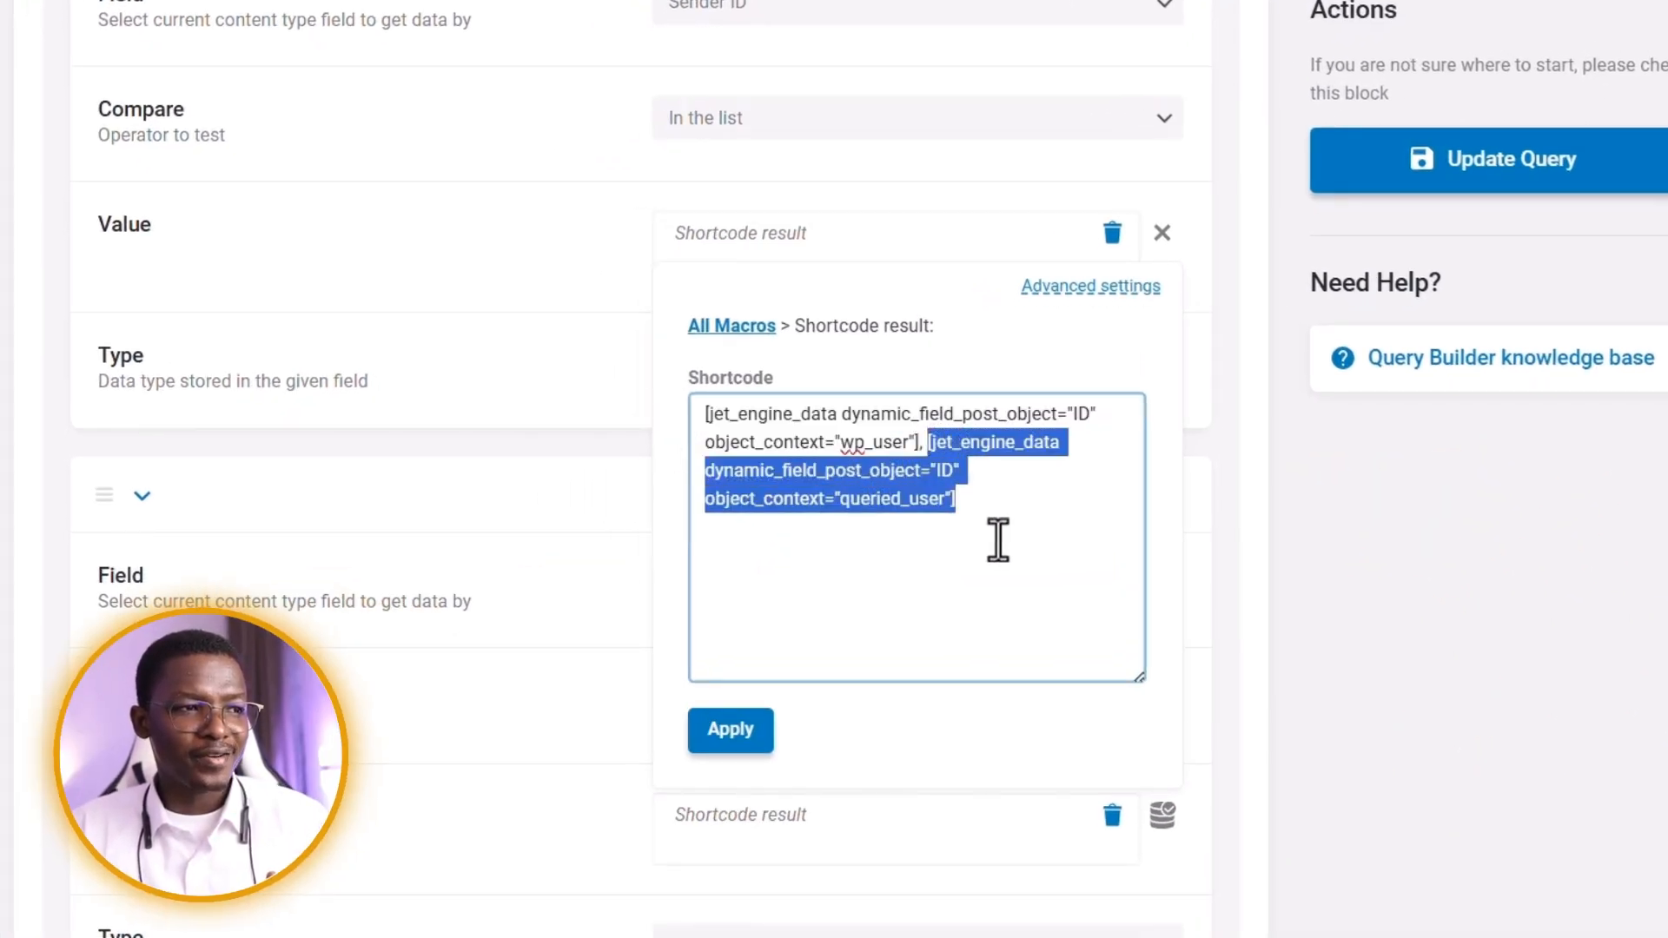
{"action": "left_click", "coordinate": [998, 540]}
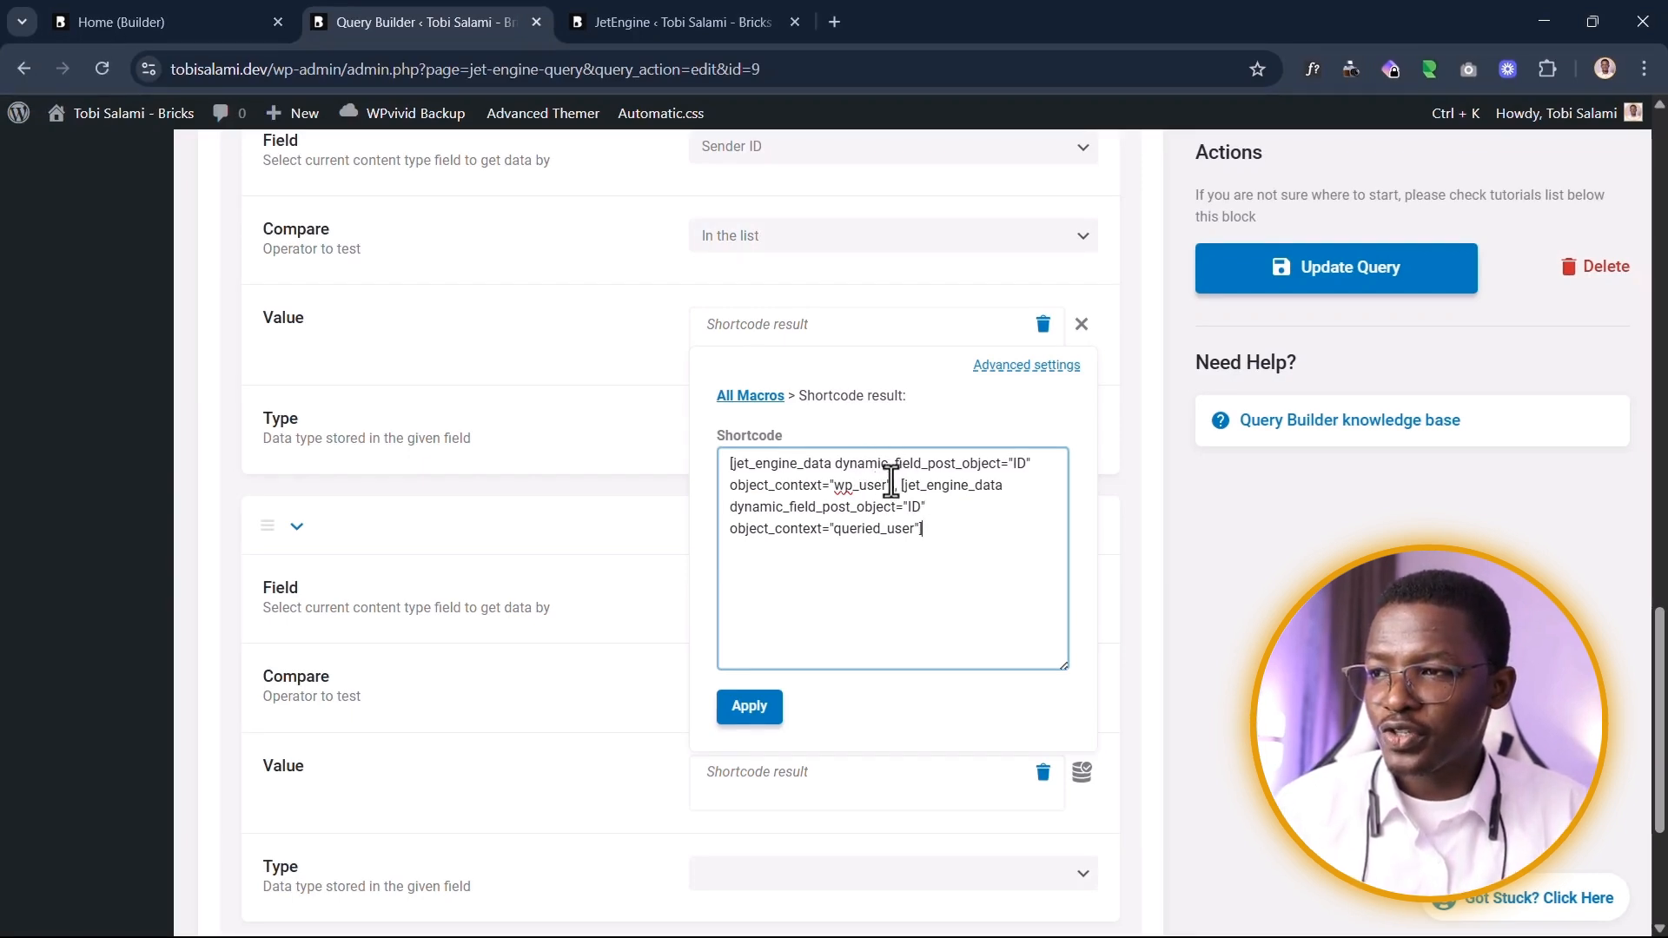
{"action": "left_click_drag", "start_coordinate": [894, 484], "coordinate": [704, 447]}
{"action": "left_click", "coordinate": [901, 485]}
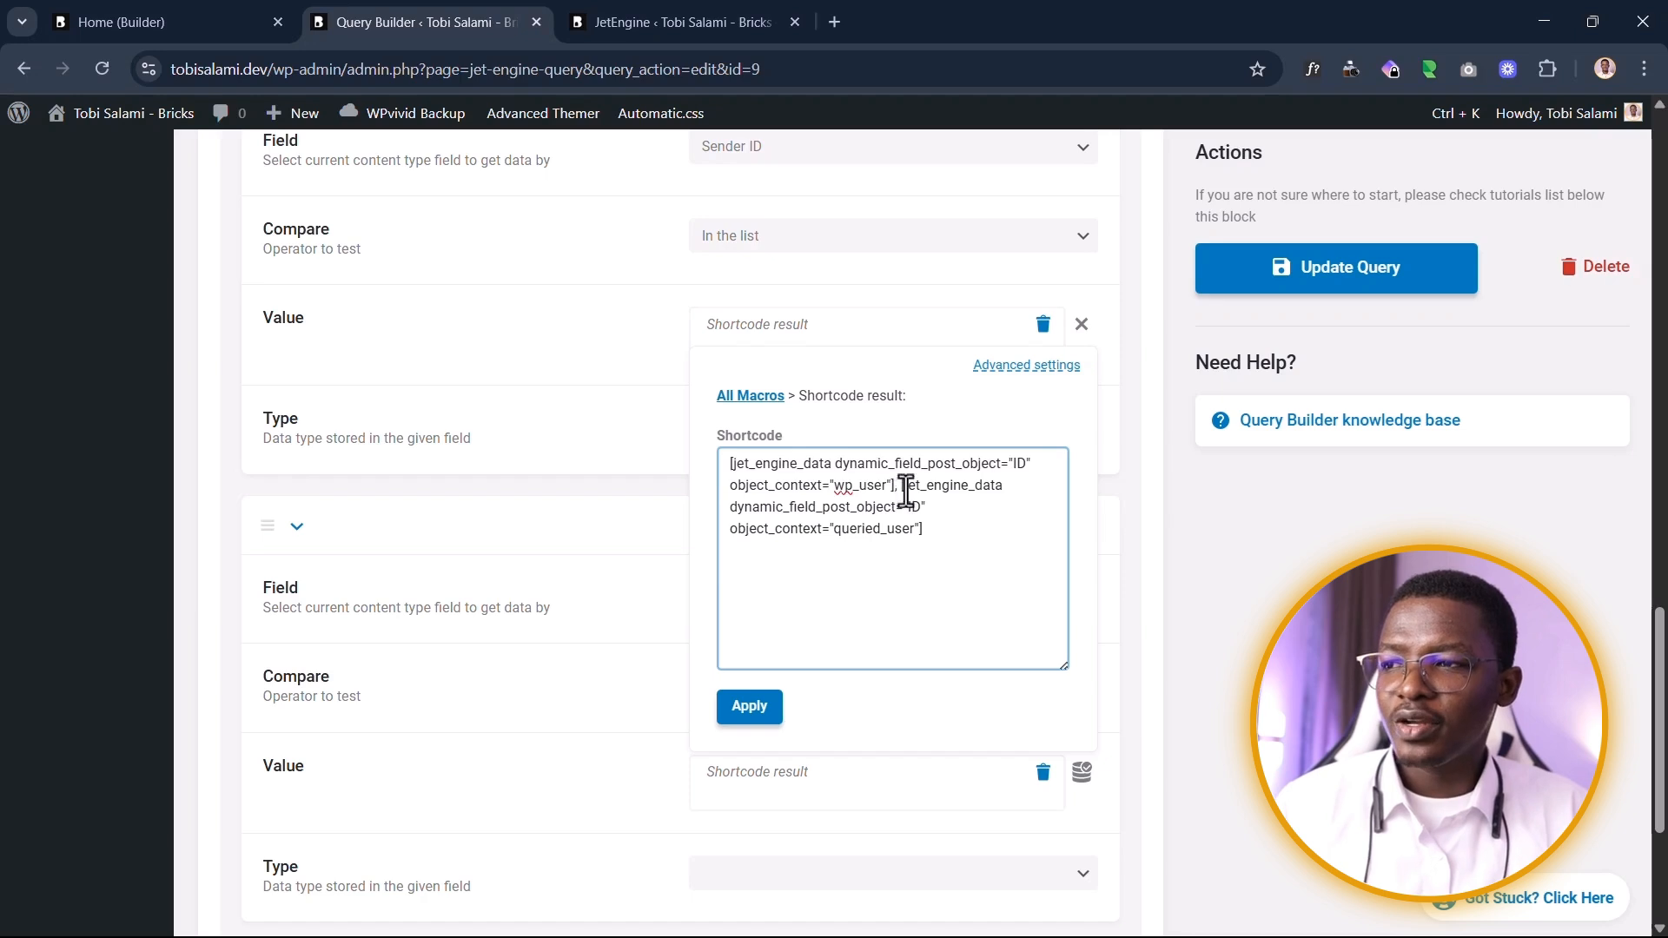
{"action": "left_click_drag", "start_coordinate": [905, 485], "coordinate": [959, 562]}
{"action": "left_click", "coordinate": [959, 563]}
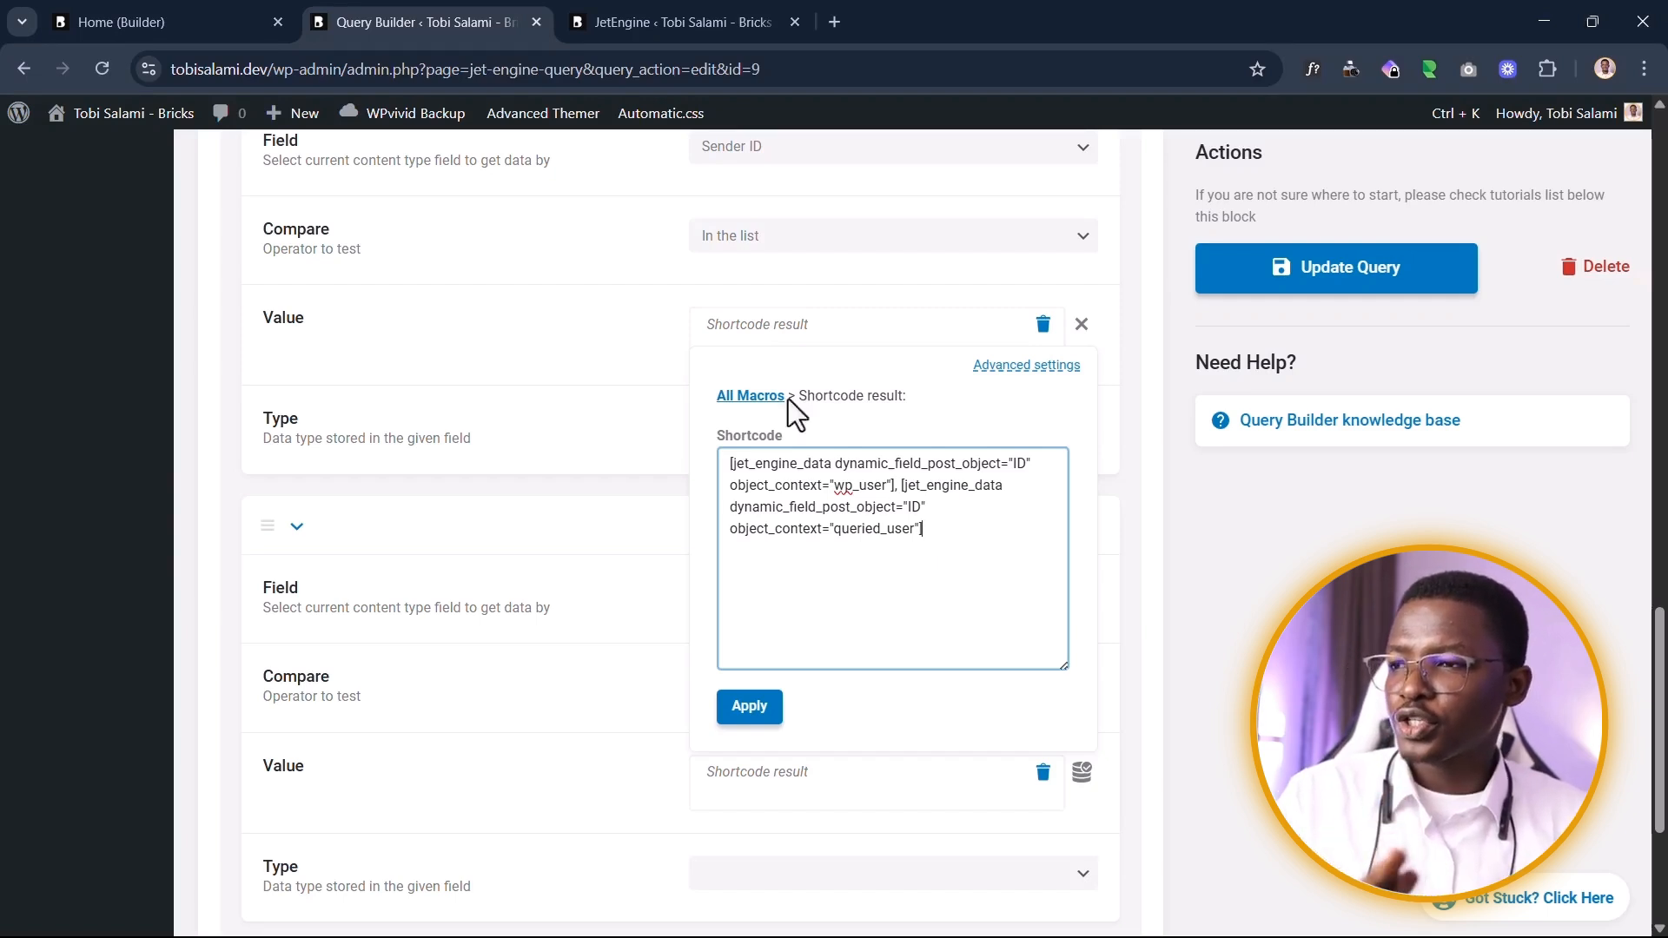
Step: In the Shortcode Generator, keep Post/Term/User/Object Data as the source and set the object field to ID
{"action": "left_click", "coordinate": [591, 20]}
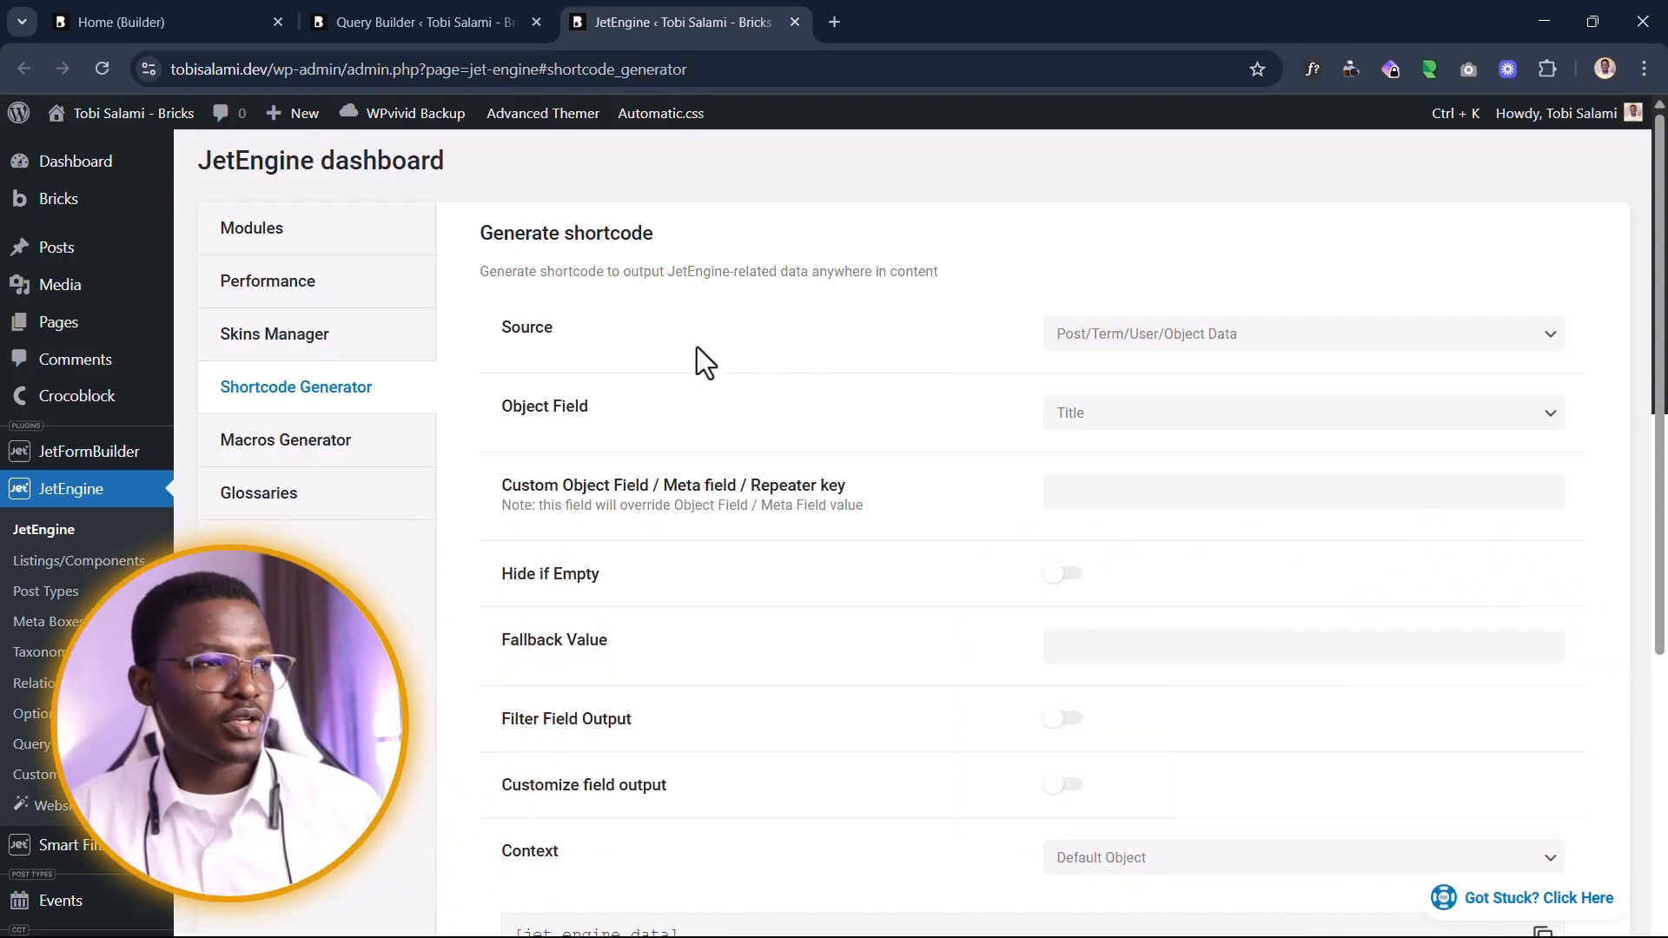
{"action": "left_click", "coordinate": [1145, 342]}
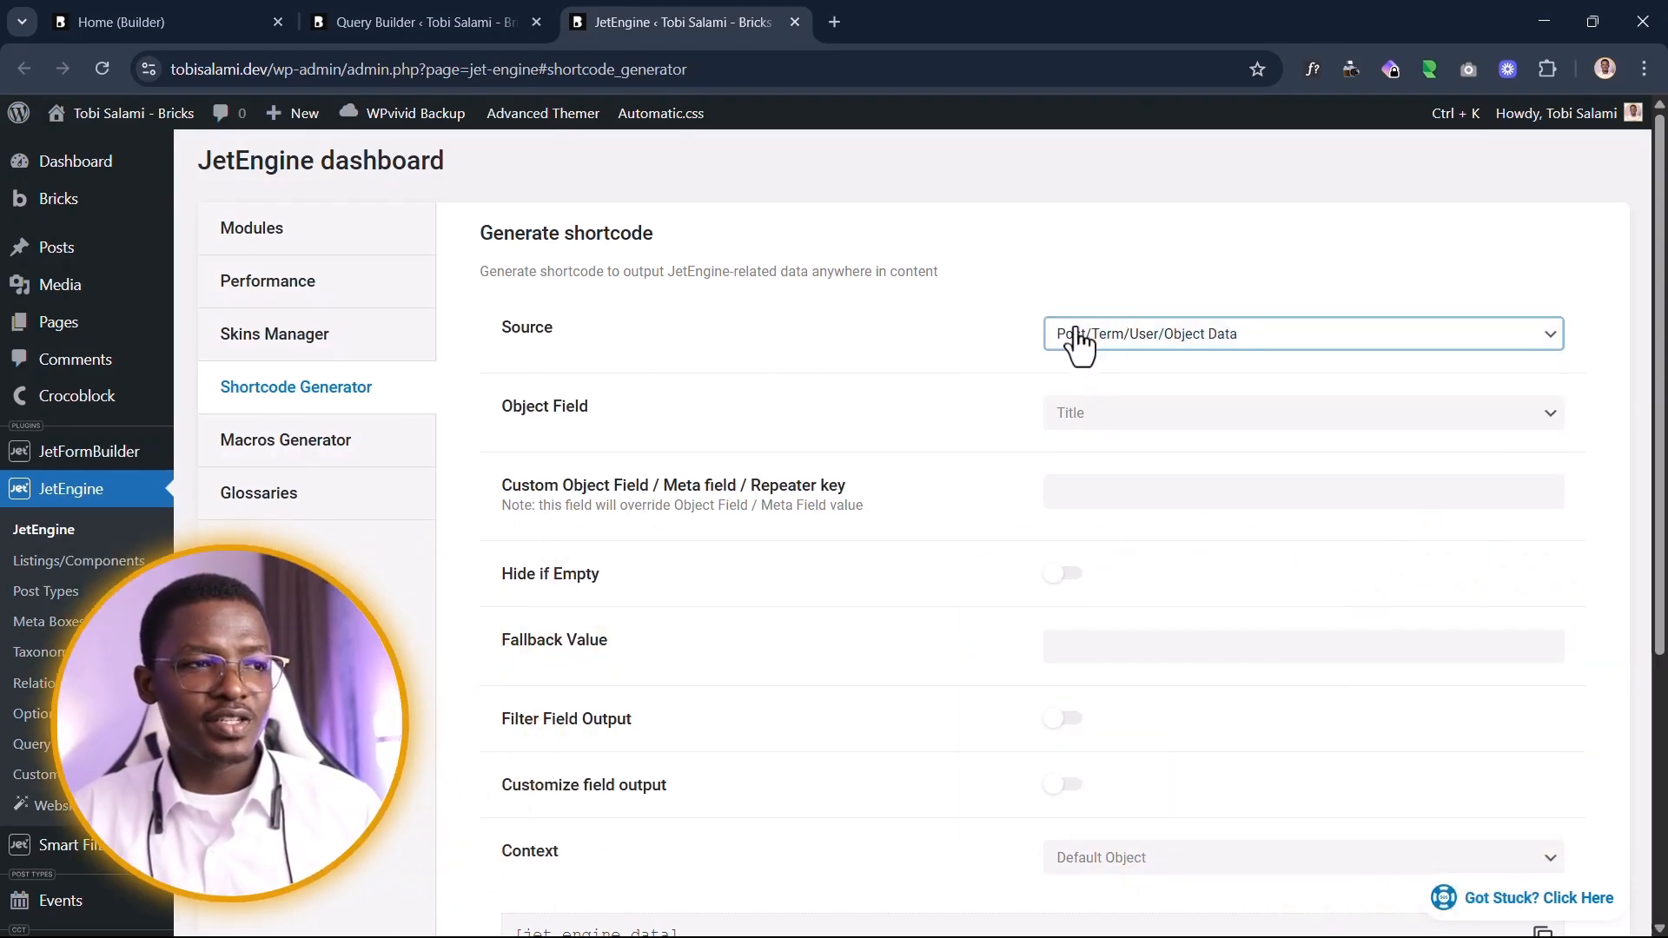
{"action": "left_click", "coordinate": [1141, 346]}
{"action": "left_click", "coordinate": [1143, 363]}
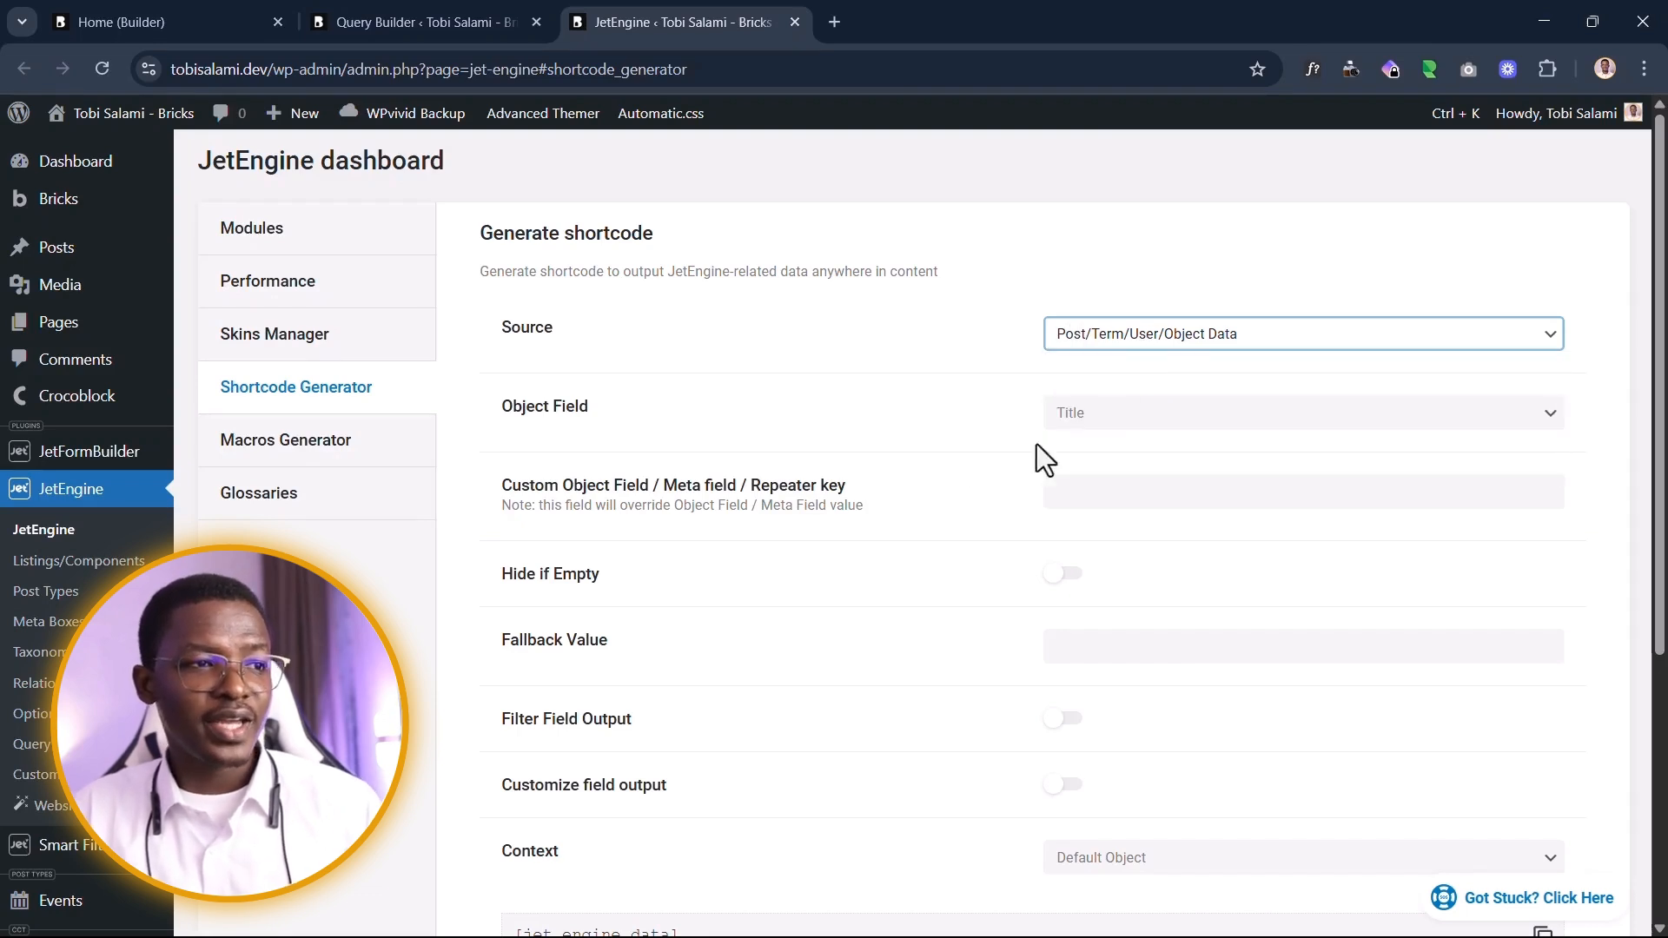
{"action": "left_click", "coordinate": [1124, 417]}
{"action": "scroll", "coordinate": [1181, 774], "scroll_direction": "down", "scroll_amount": 5}
{"action": "scroll", "coordinate": [1181, 714], "scroll_direction": "up", "scroll_amount": 5}
{"action": "scroll", "coordinate": [1155, 714], "scroll_direction": "down", "scroll_amount": 5}
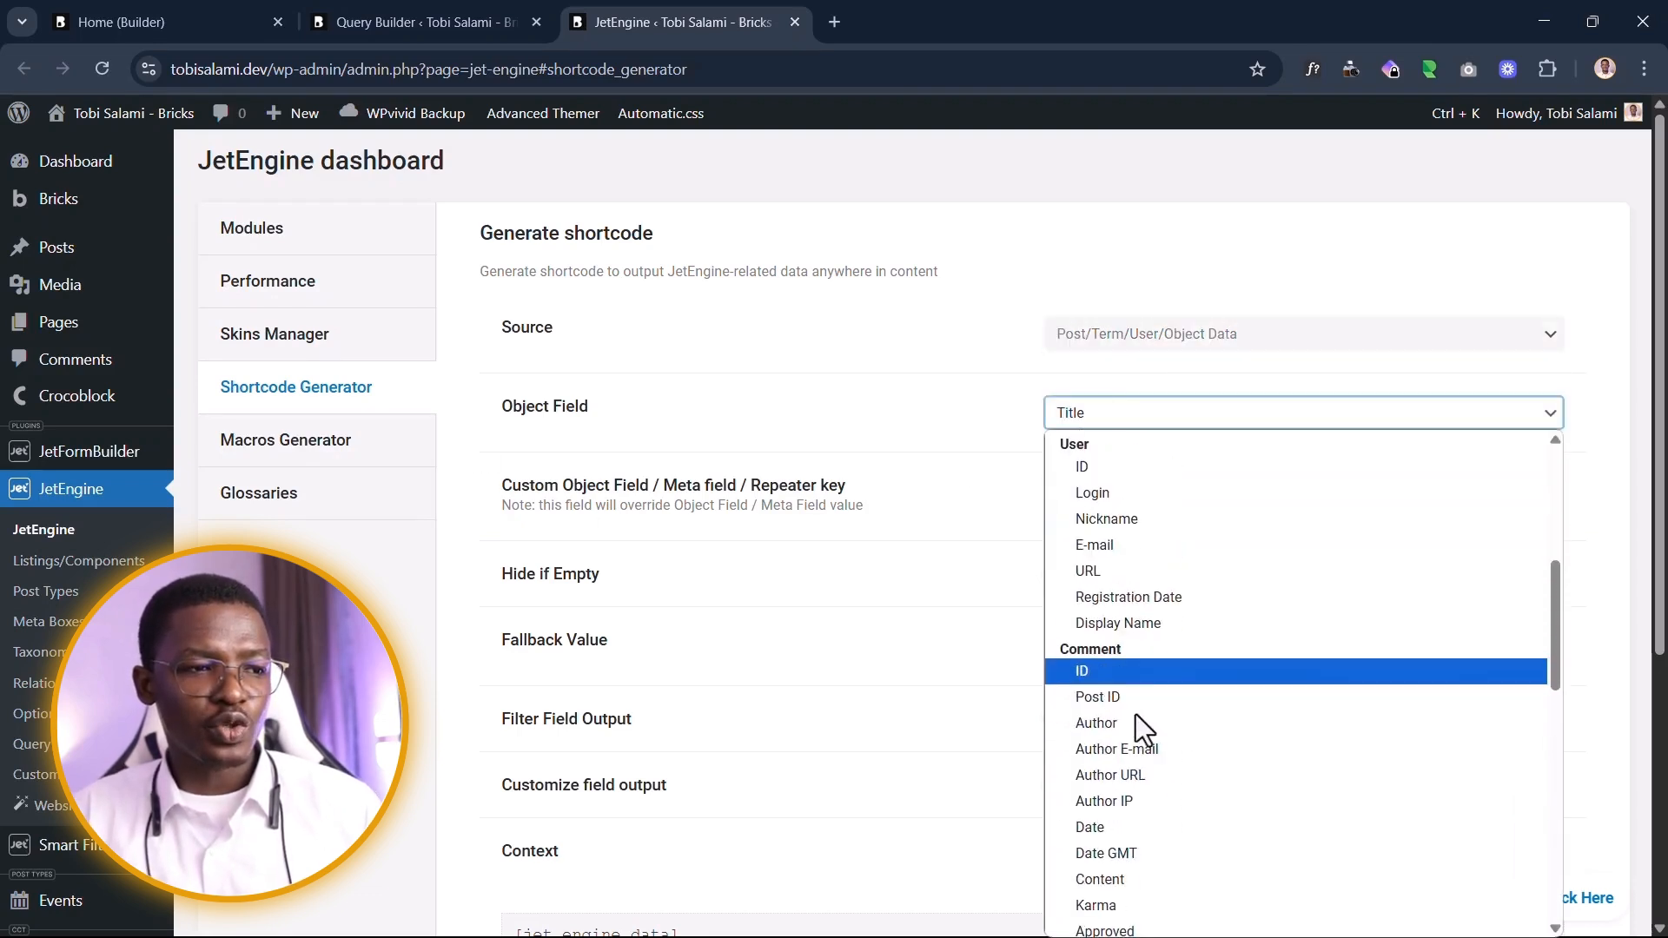
{"action": "scroll", "coordinate": [1167, 752], "scroll_direction": "down", "scroll_amount": 3}
{"action": "scroll", "coordinate": [1168, 752], "scroll_direction": "down", "scroll_amount": 3}
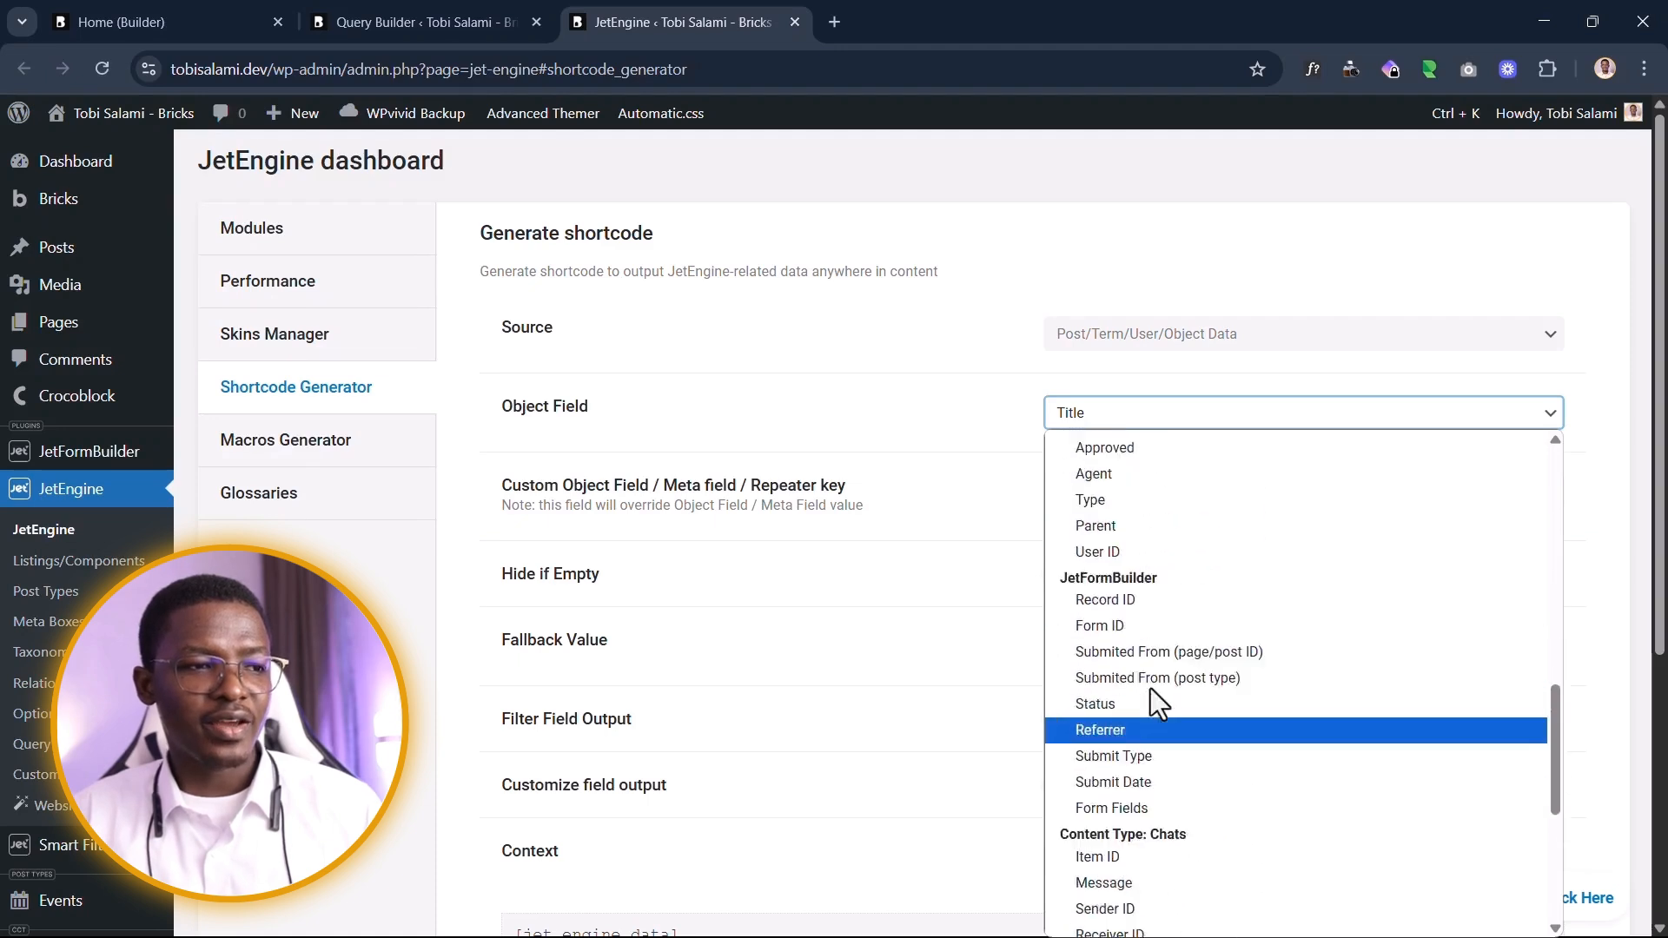
{"action": "scroll", "coordinate": [1150, 688], "scroll_direction": "up", "scroll_amount": 8}
{"action": "left_click", "coordinate": [1089, 690]}
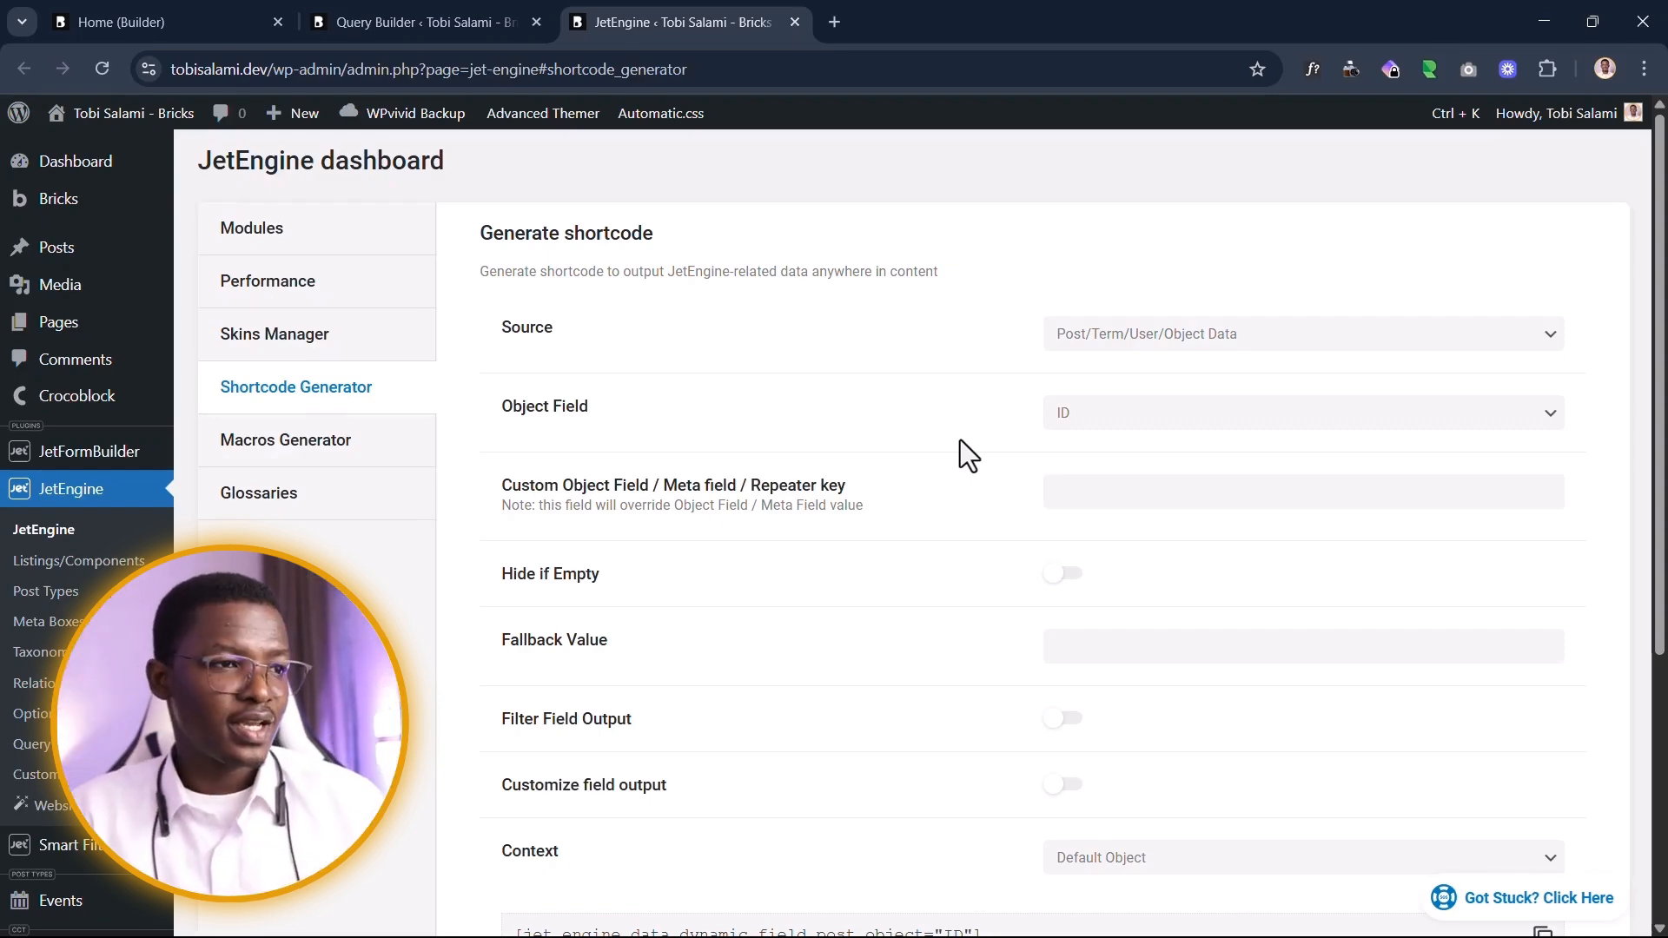
Step: Set the shortcode's context to Current User (global) and copy the generated shortcode
{"action": "scroll", "coordinate": [965, 487], "scroll_direction": "down", "scroll_amount": 2}
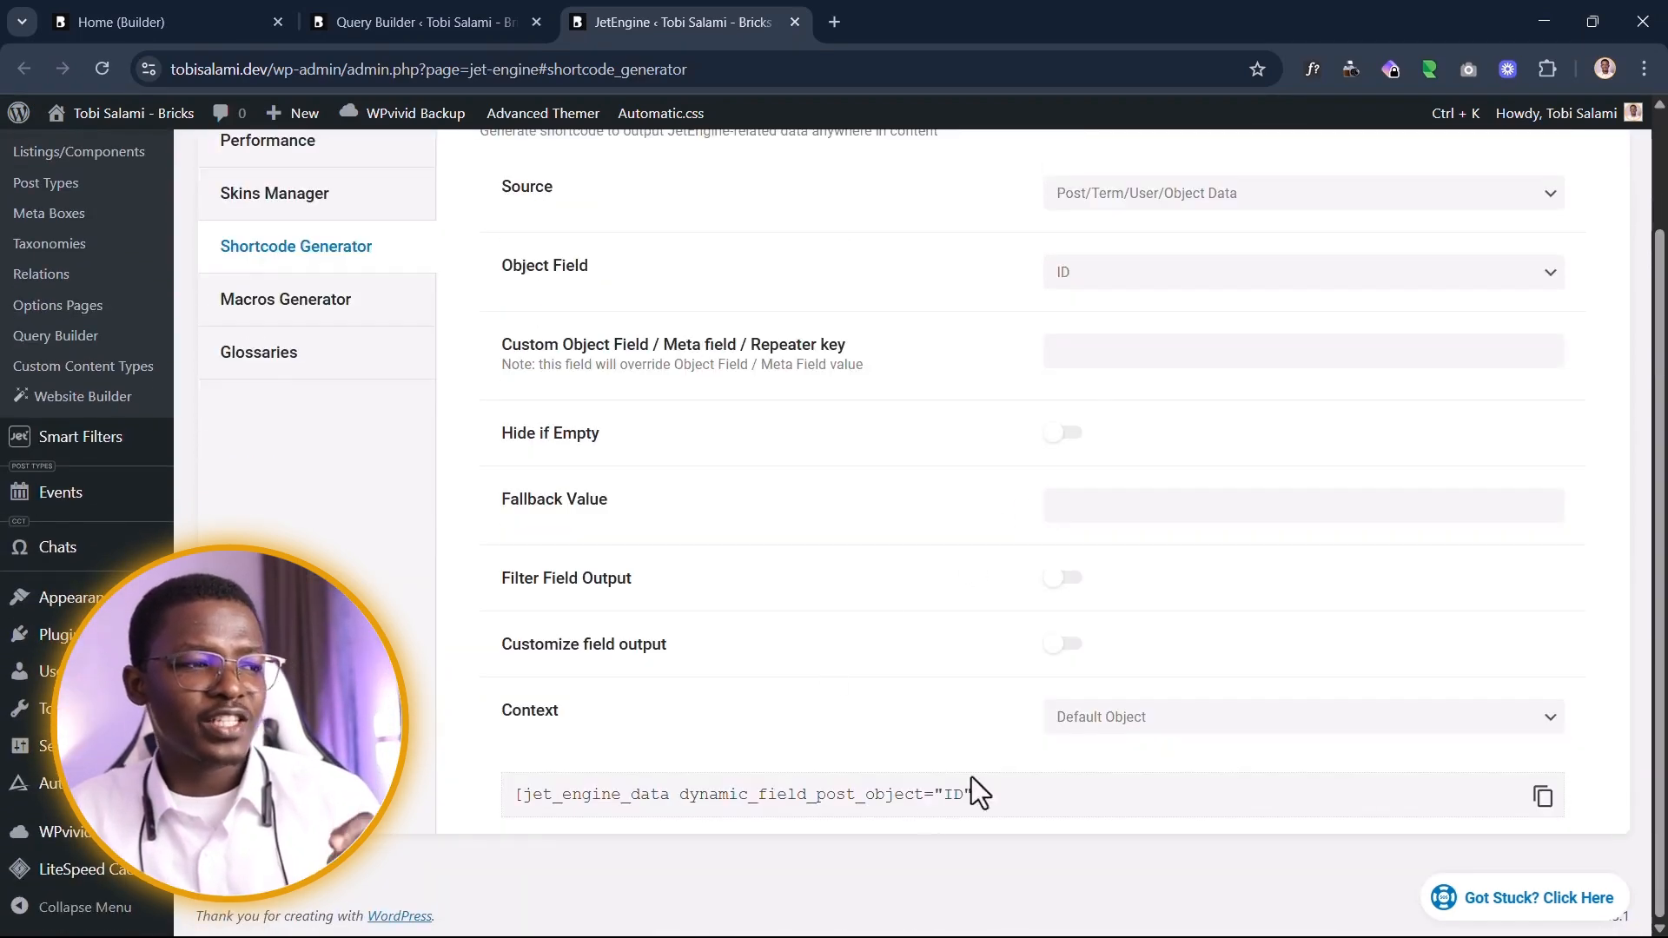
{"action": "left_click", "coordinate": [1183, 724]}
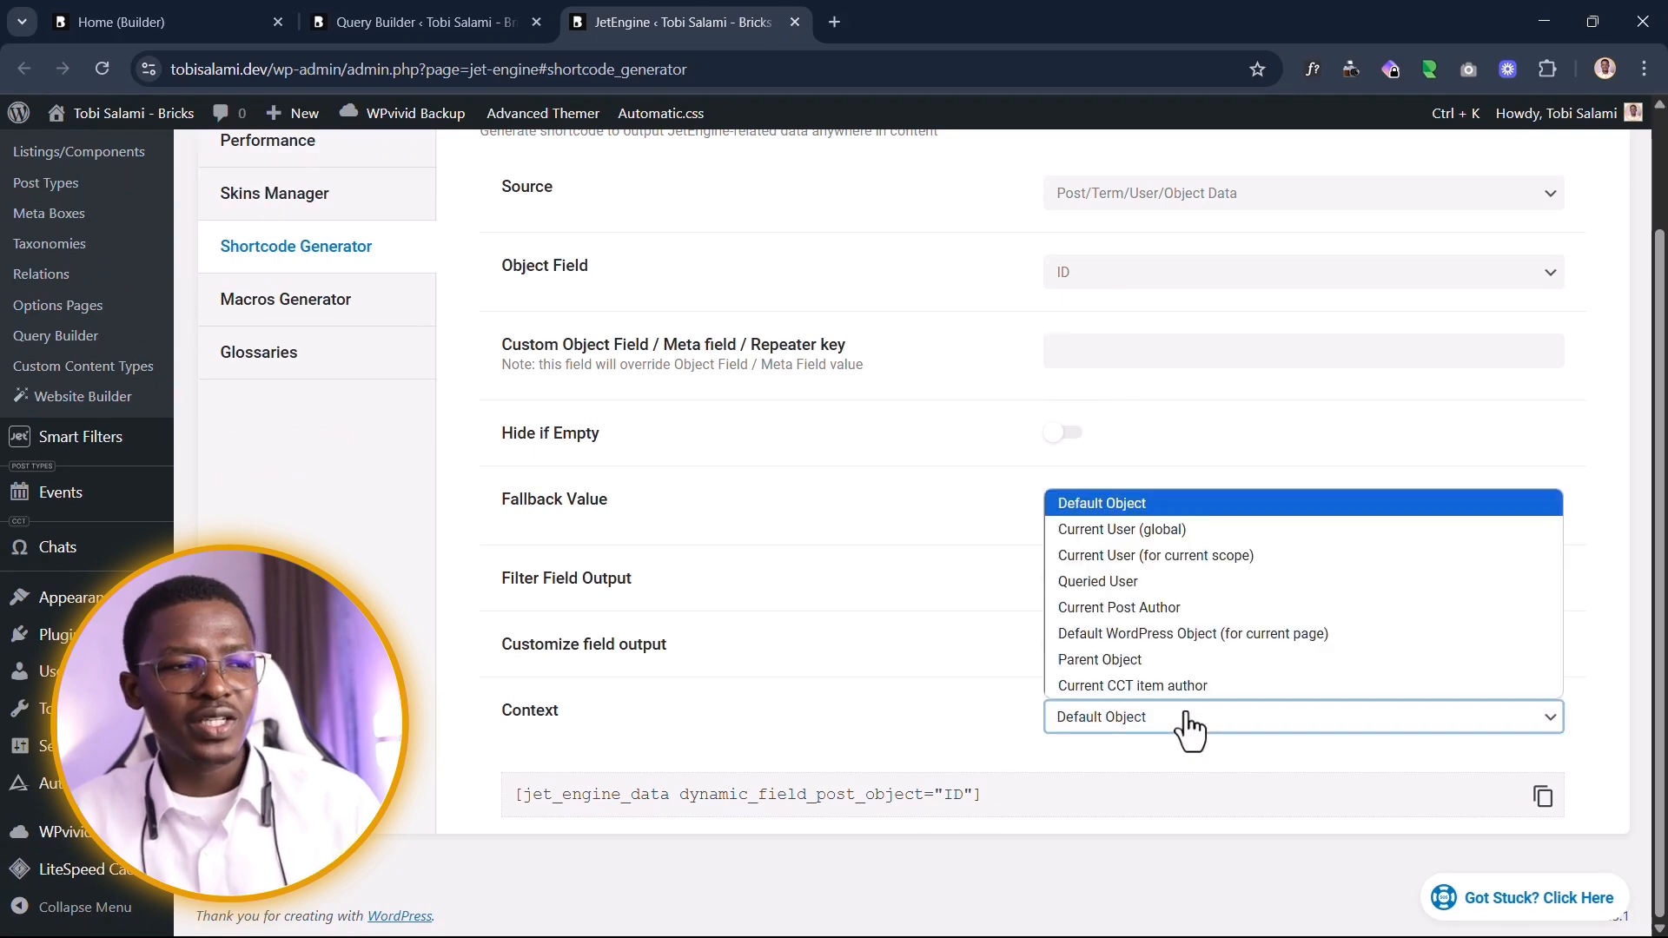
{"action": "left_click", "coordinate": [1160, 529]}
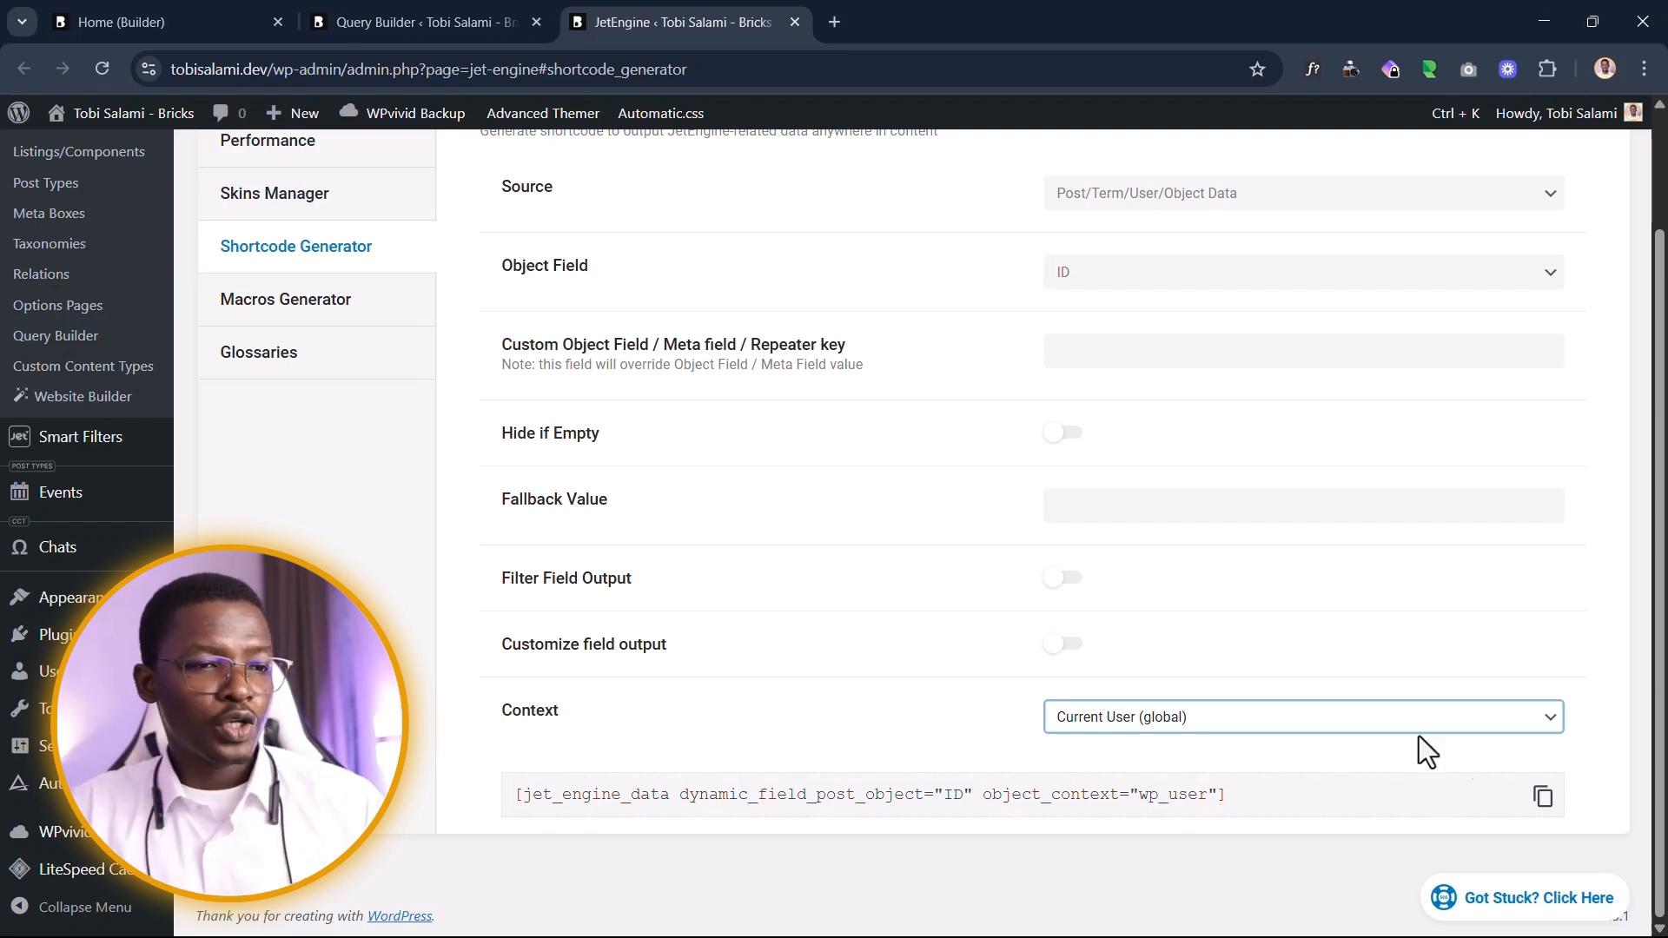
{"action": "left_click", "coordinate": [1544, 797]}
Step: Return to the query and check the comma-separated ID shortcodes in the Sender ID condition's value, enlarging the shortcode field
{"action": "left_click", "coordinate": [438, 22]}
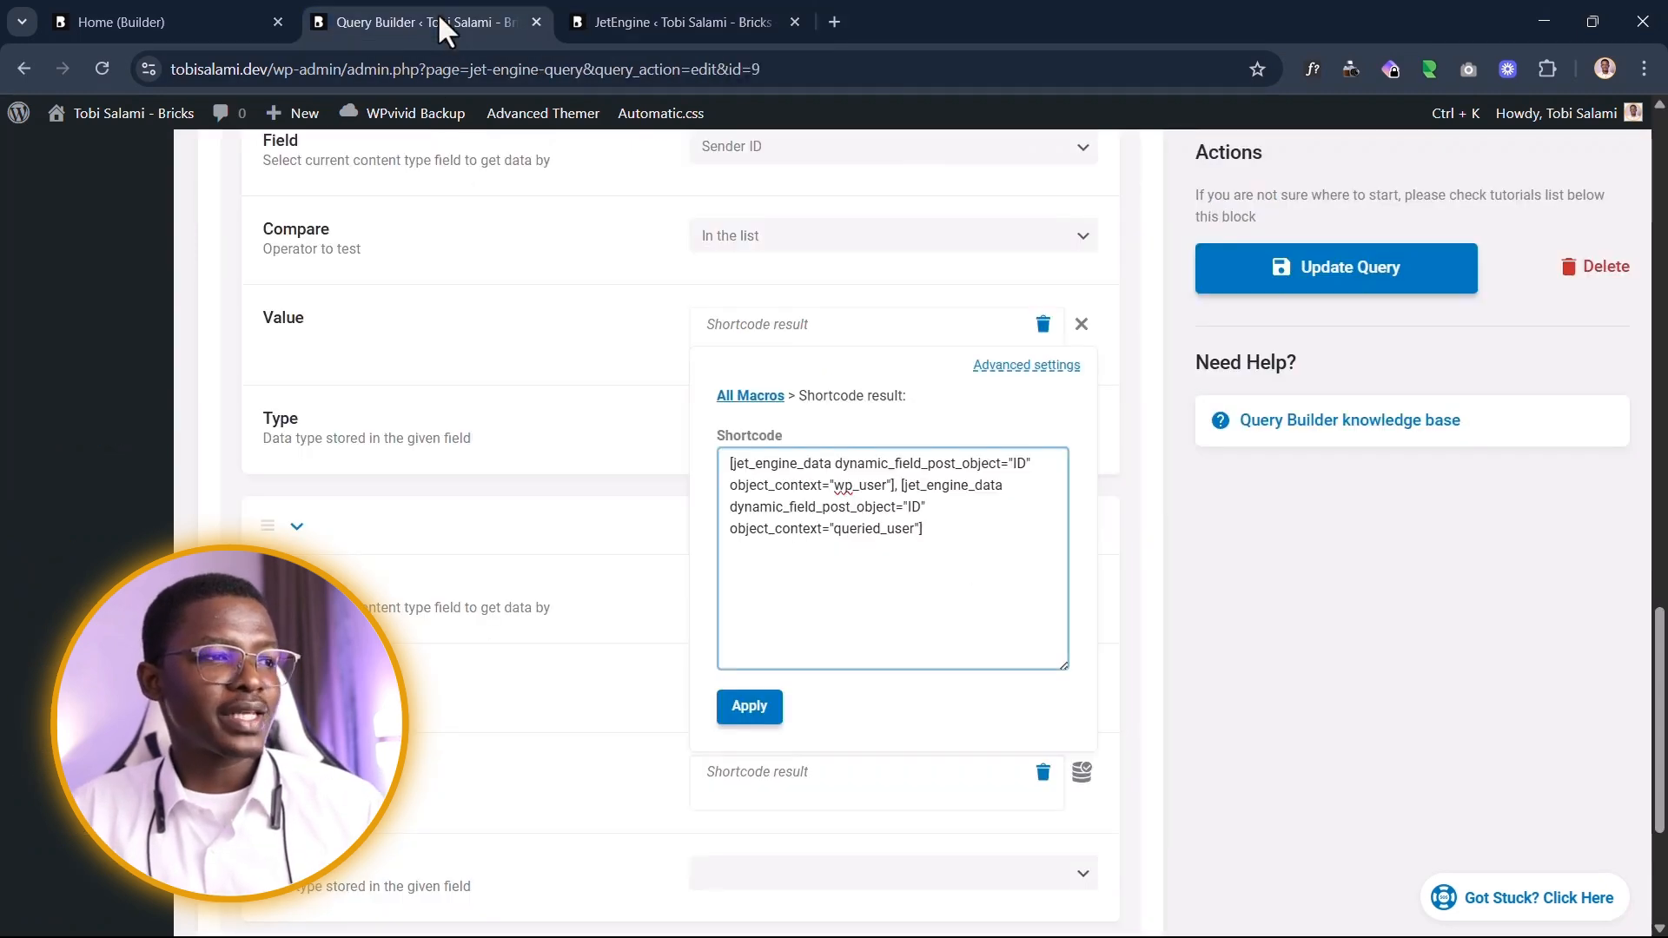
{"action": "left_click_drag", "start_coordinate": [883, 474], "coordinate": [477, 383]}
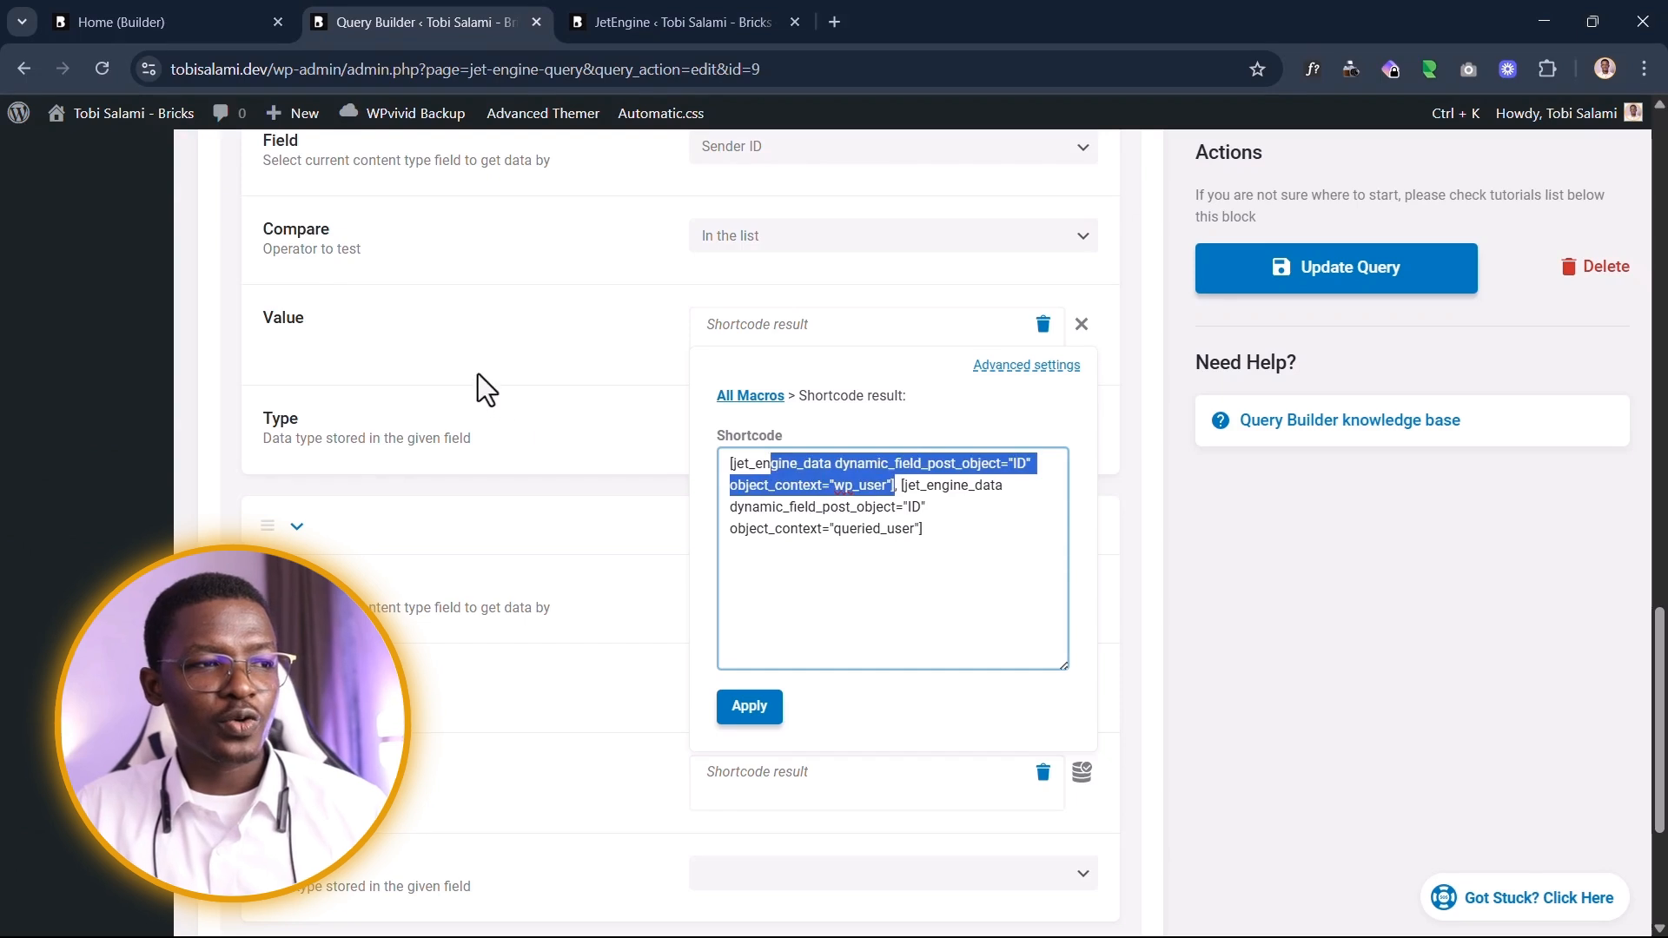
{"action": "left_click", "coordinate": [502, 392]}
{"action": "left_click", "coordinate": [793, 337]}
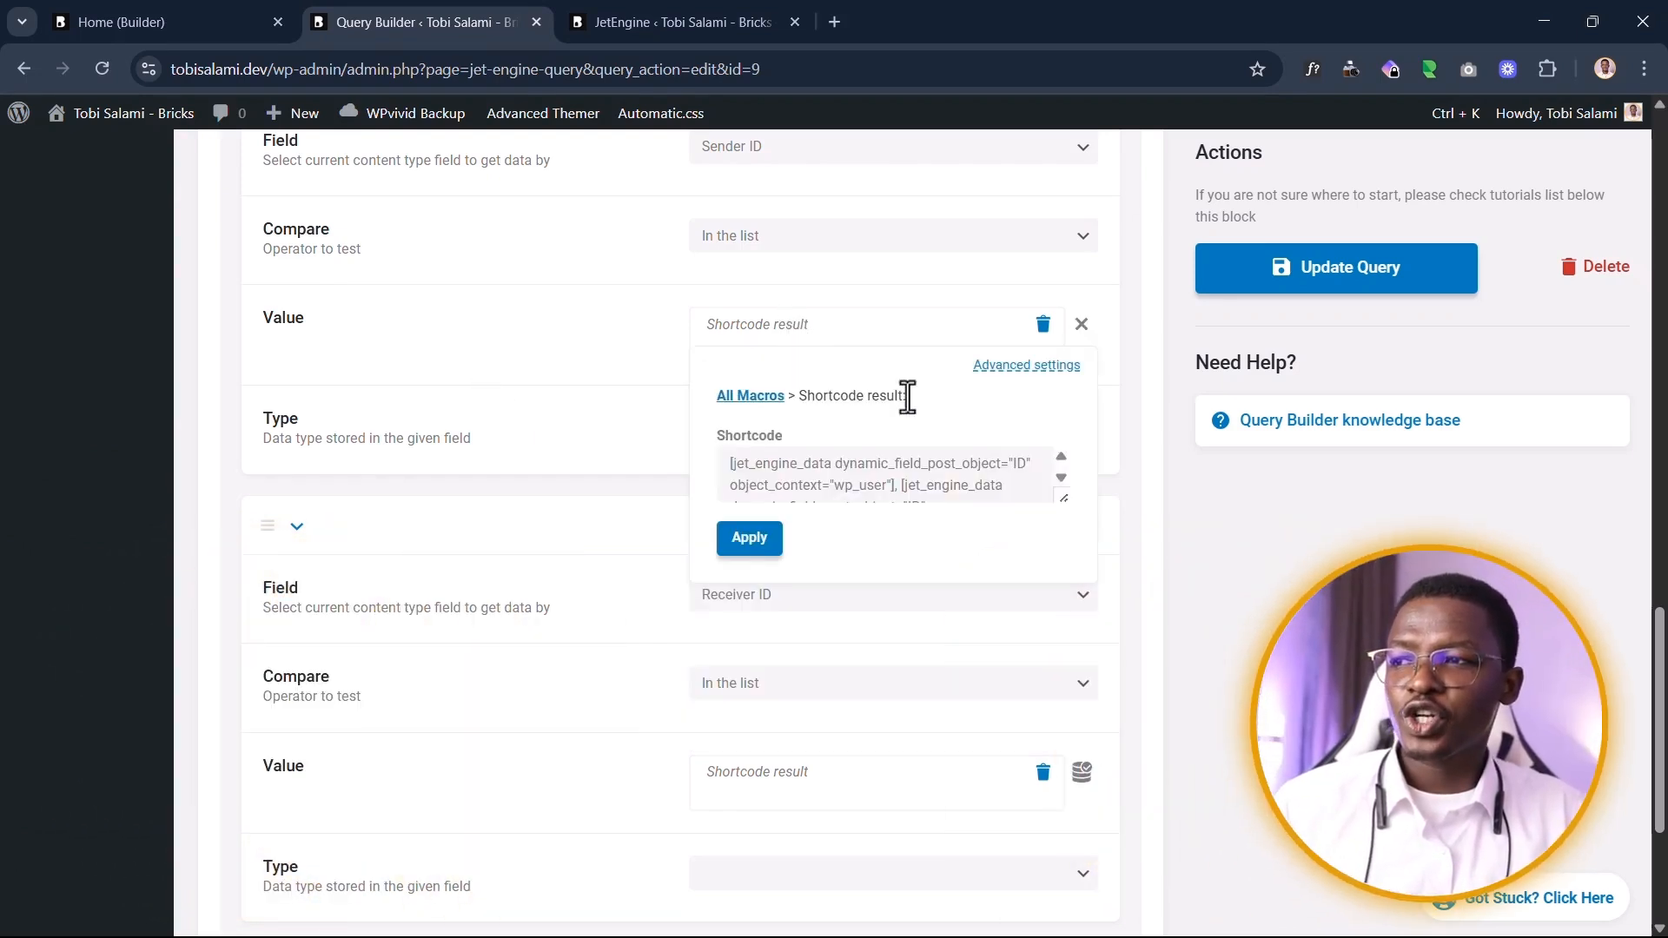
{"action": "left_click_drag", "start_coordinate": [1062, 502], "coordinate": [1067, 632]}
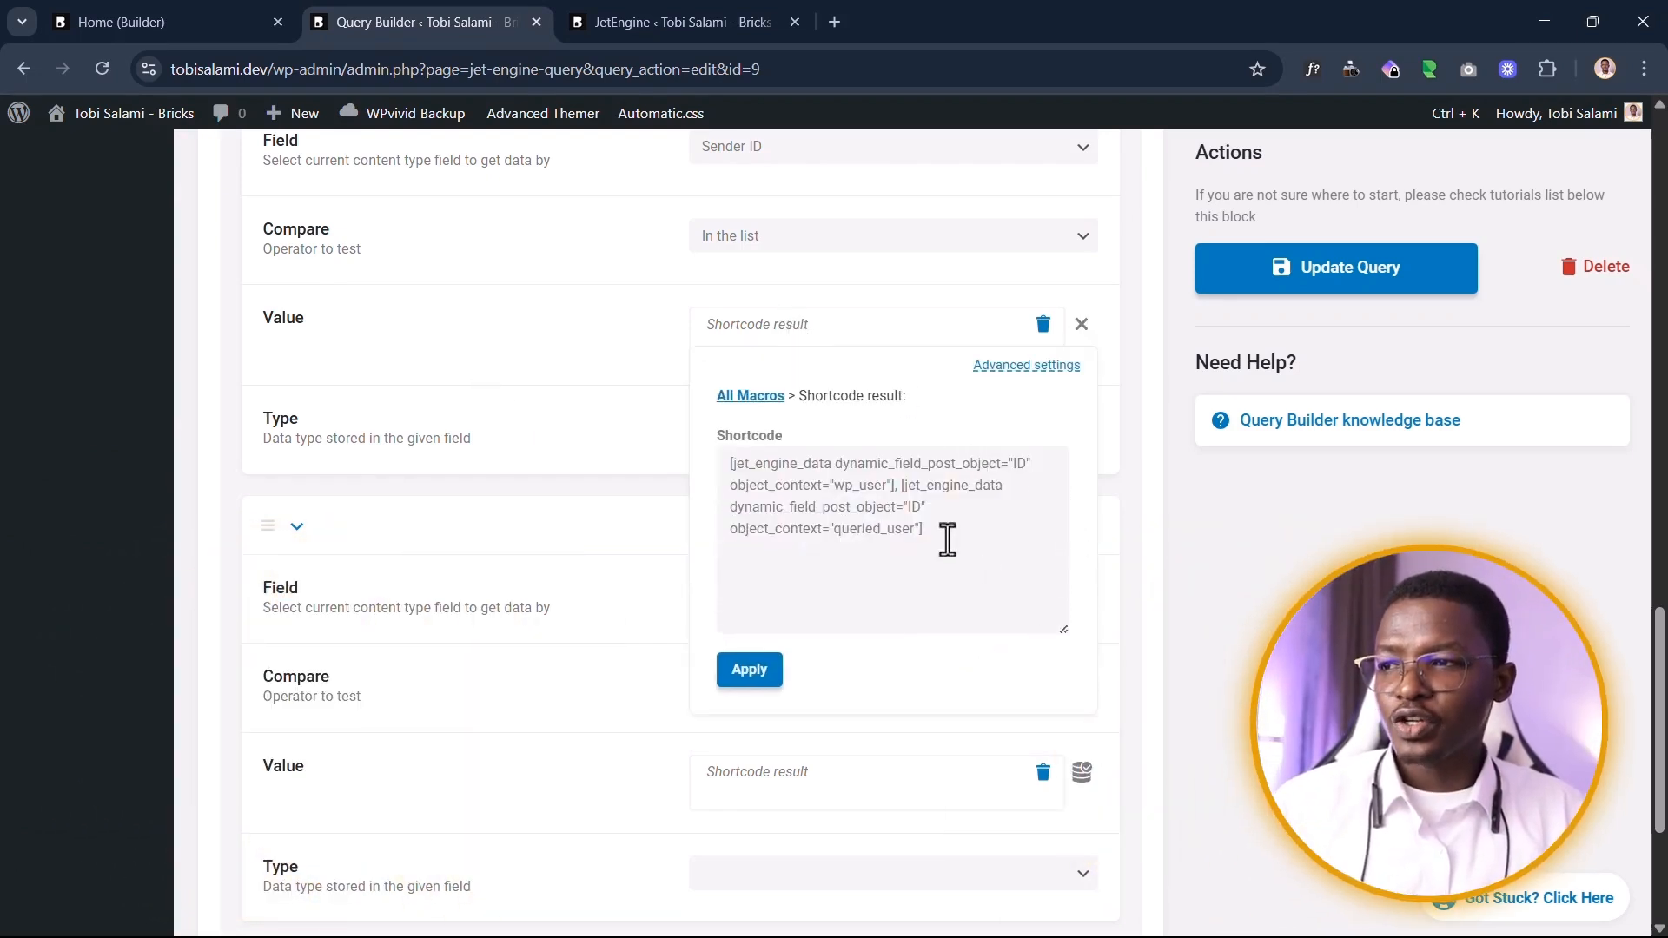
{"action": "left_click", "coordinate": [894, 488]}
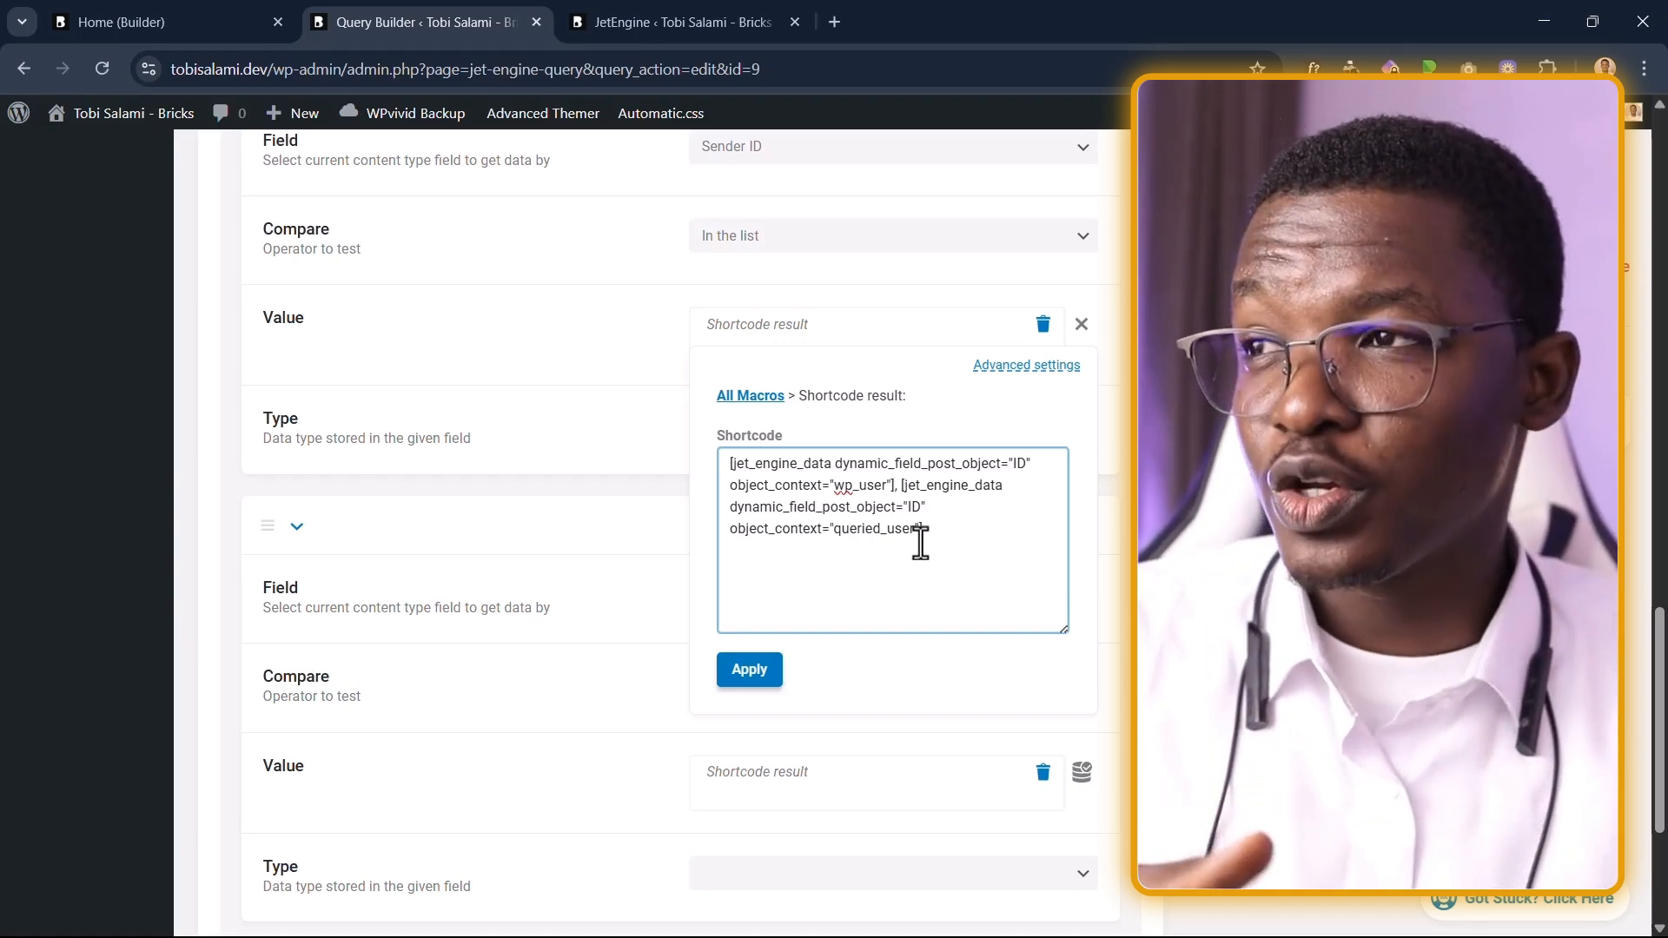
Step: In the Shortcode Generator, change the context to Queried User and copy the generated shortcode
{"action": "left_click", "coordinate": [638, 19]}
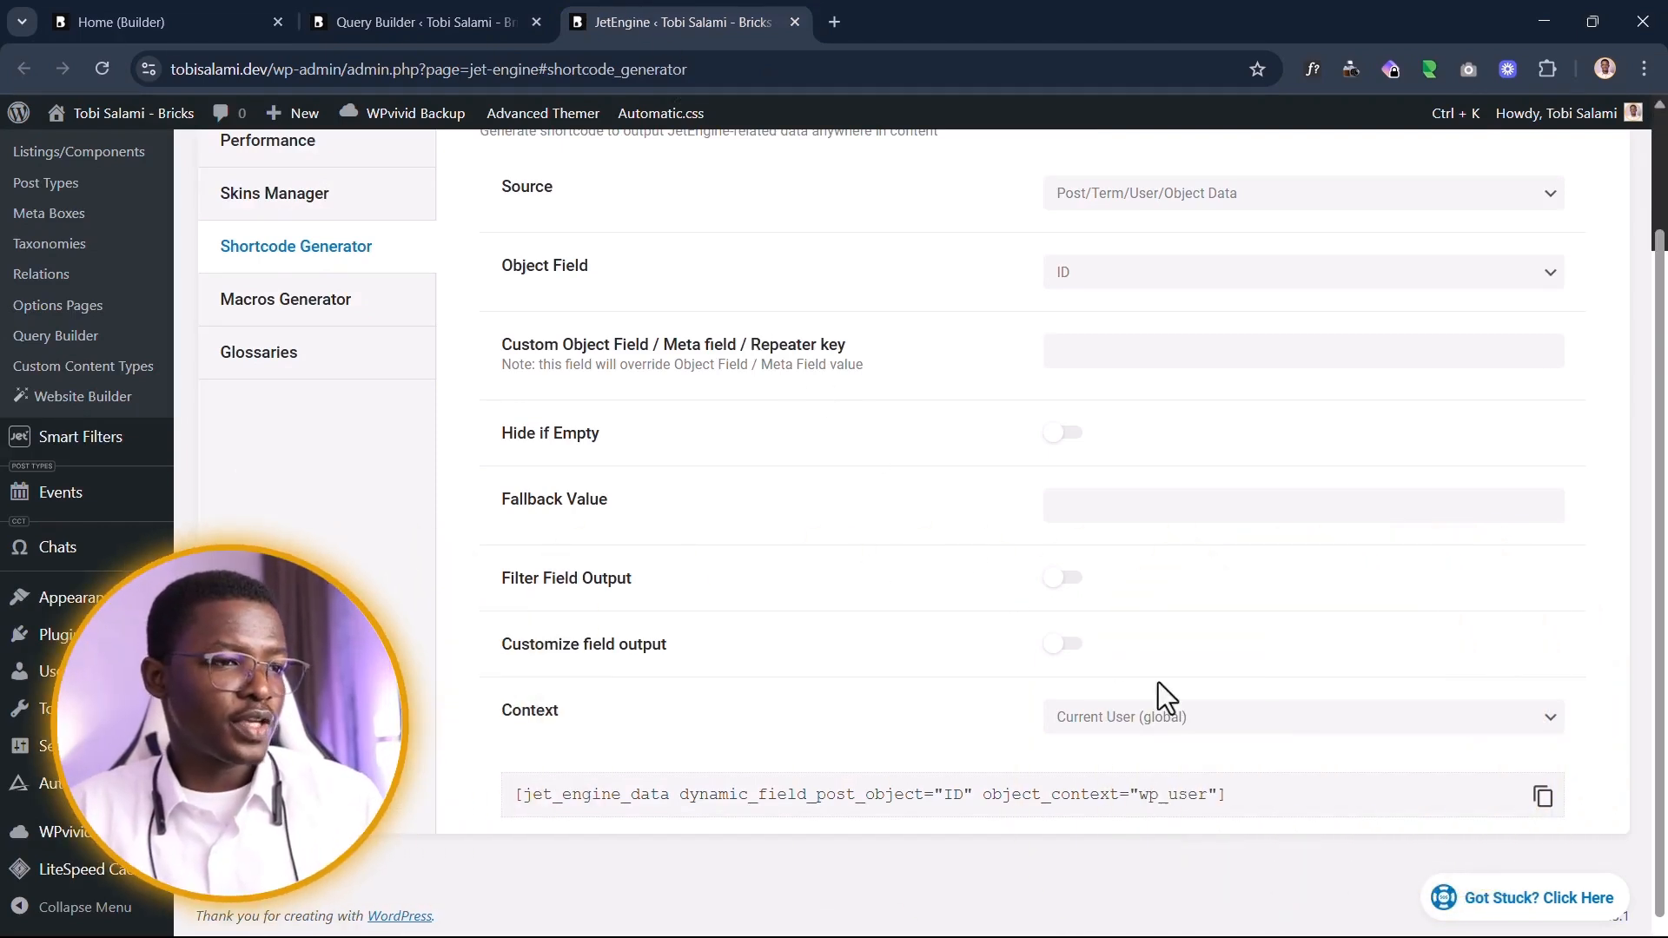
{"action": "left_click", "coordinate": [1155, 728]}
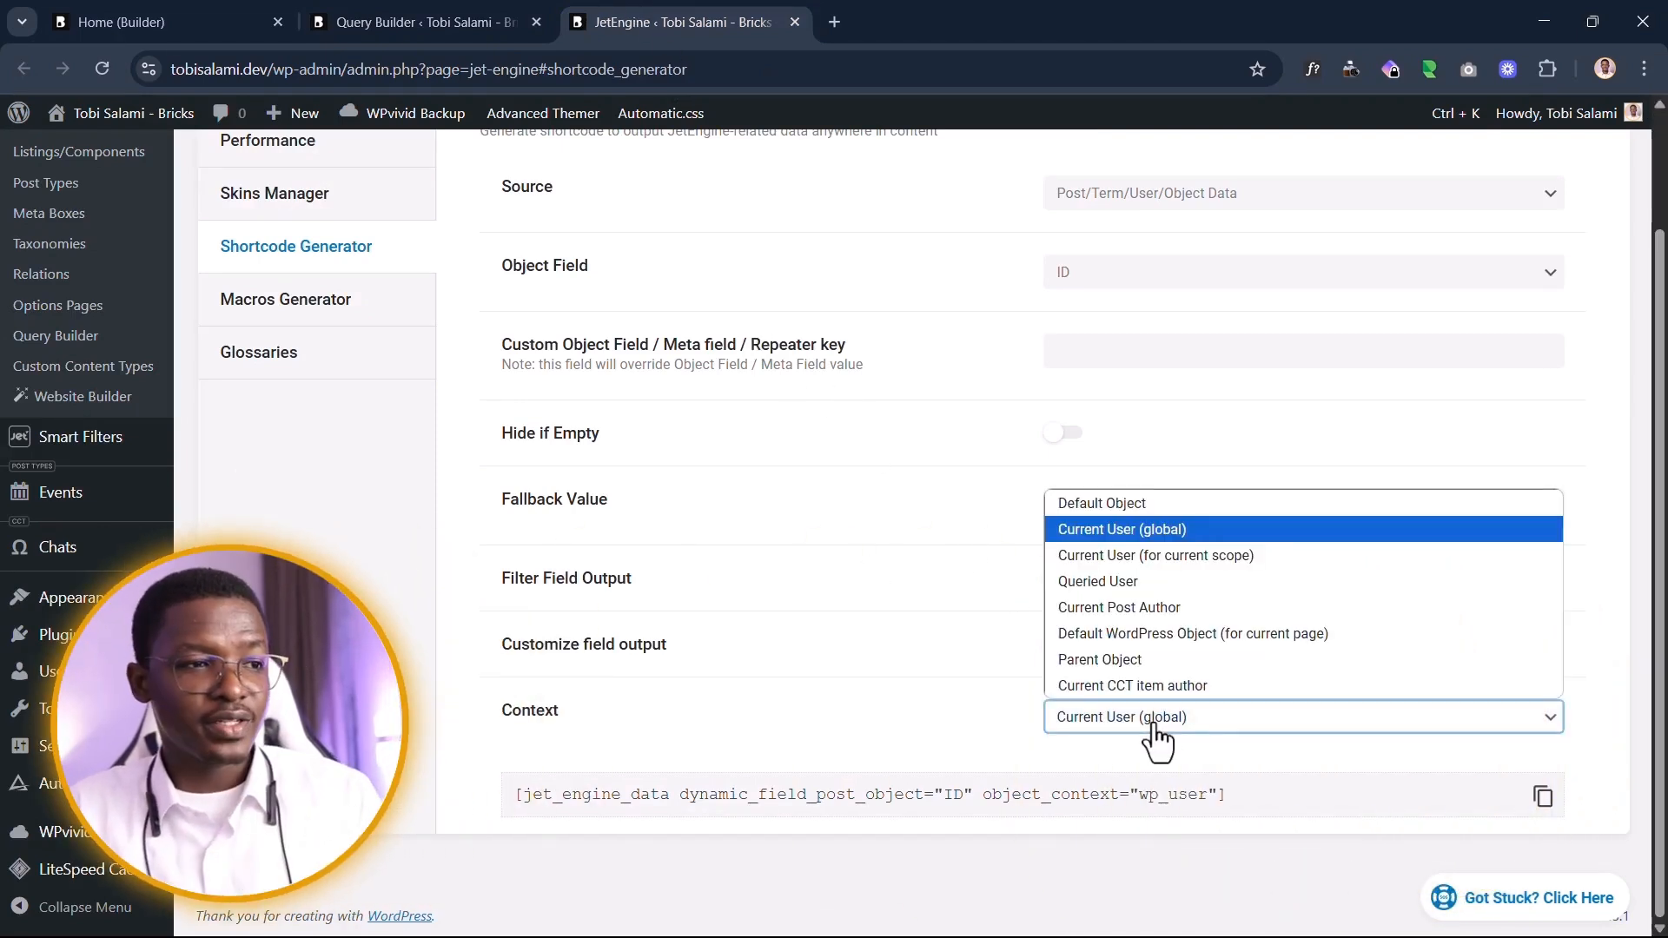
{"action": "left_click", "coordinate": [1088, 583]}
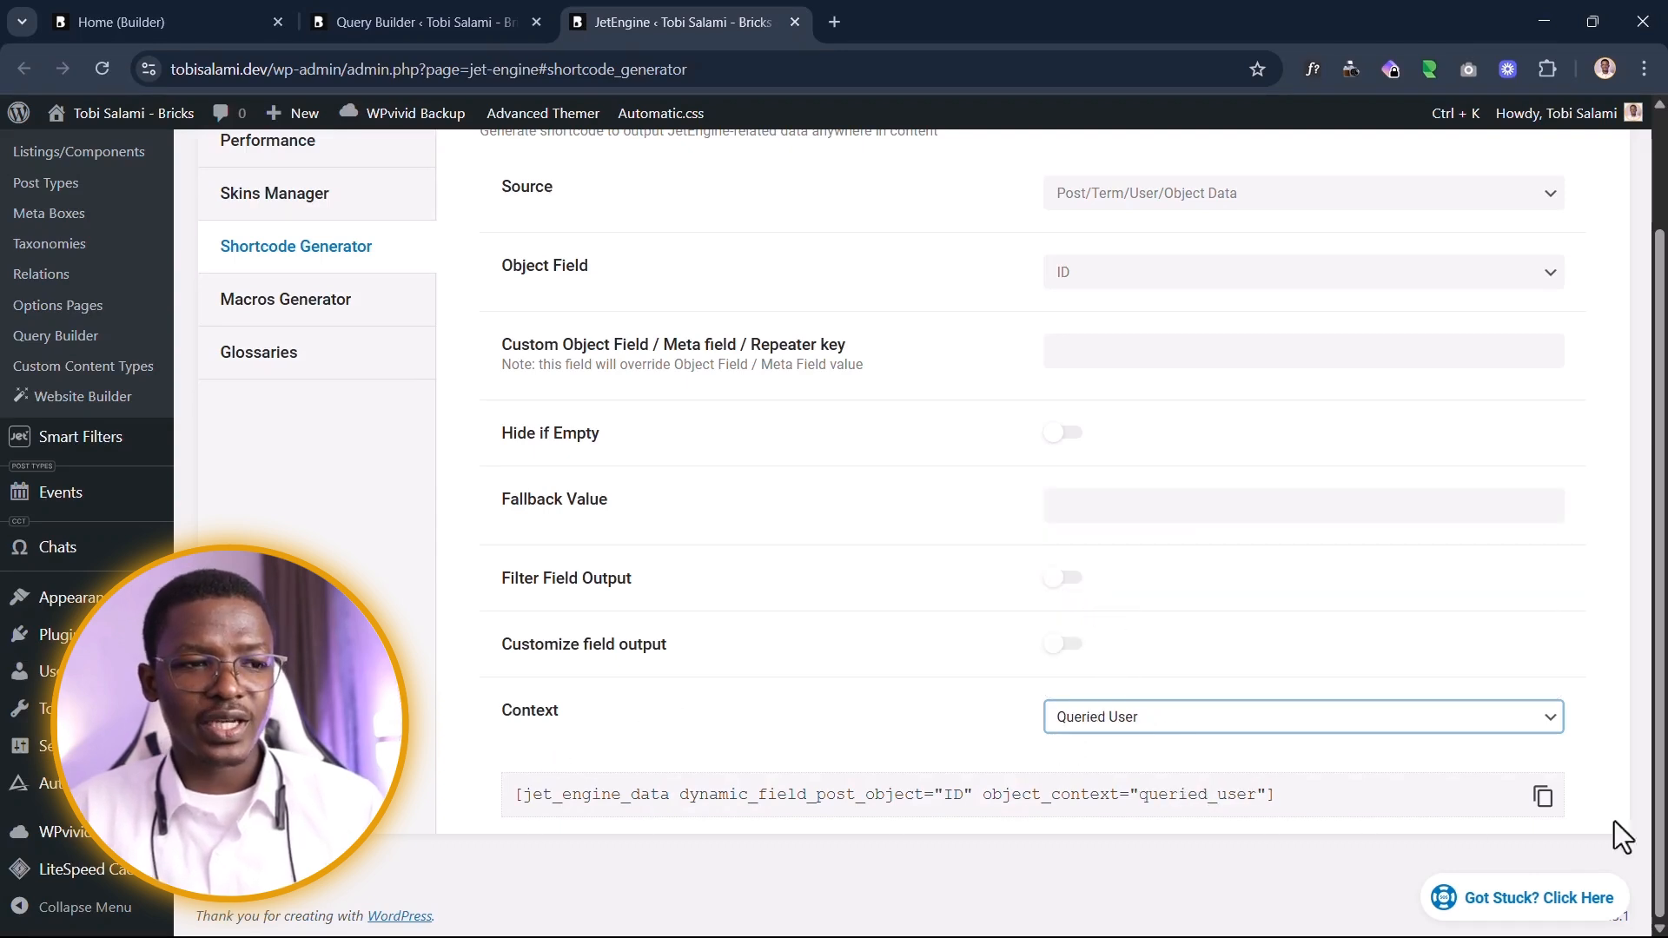
{"action": "left_click", "coordinate": [1543, 797]}
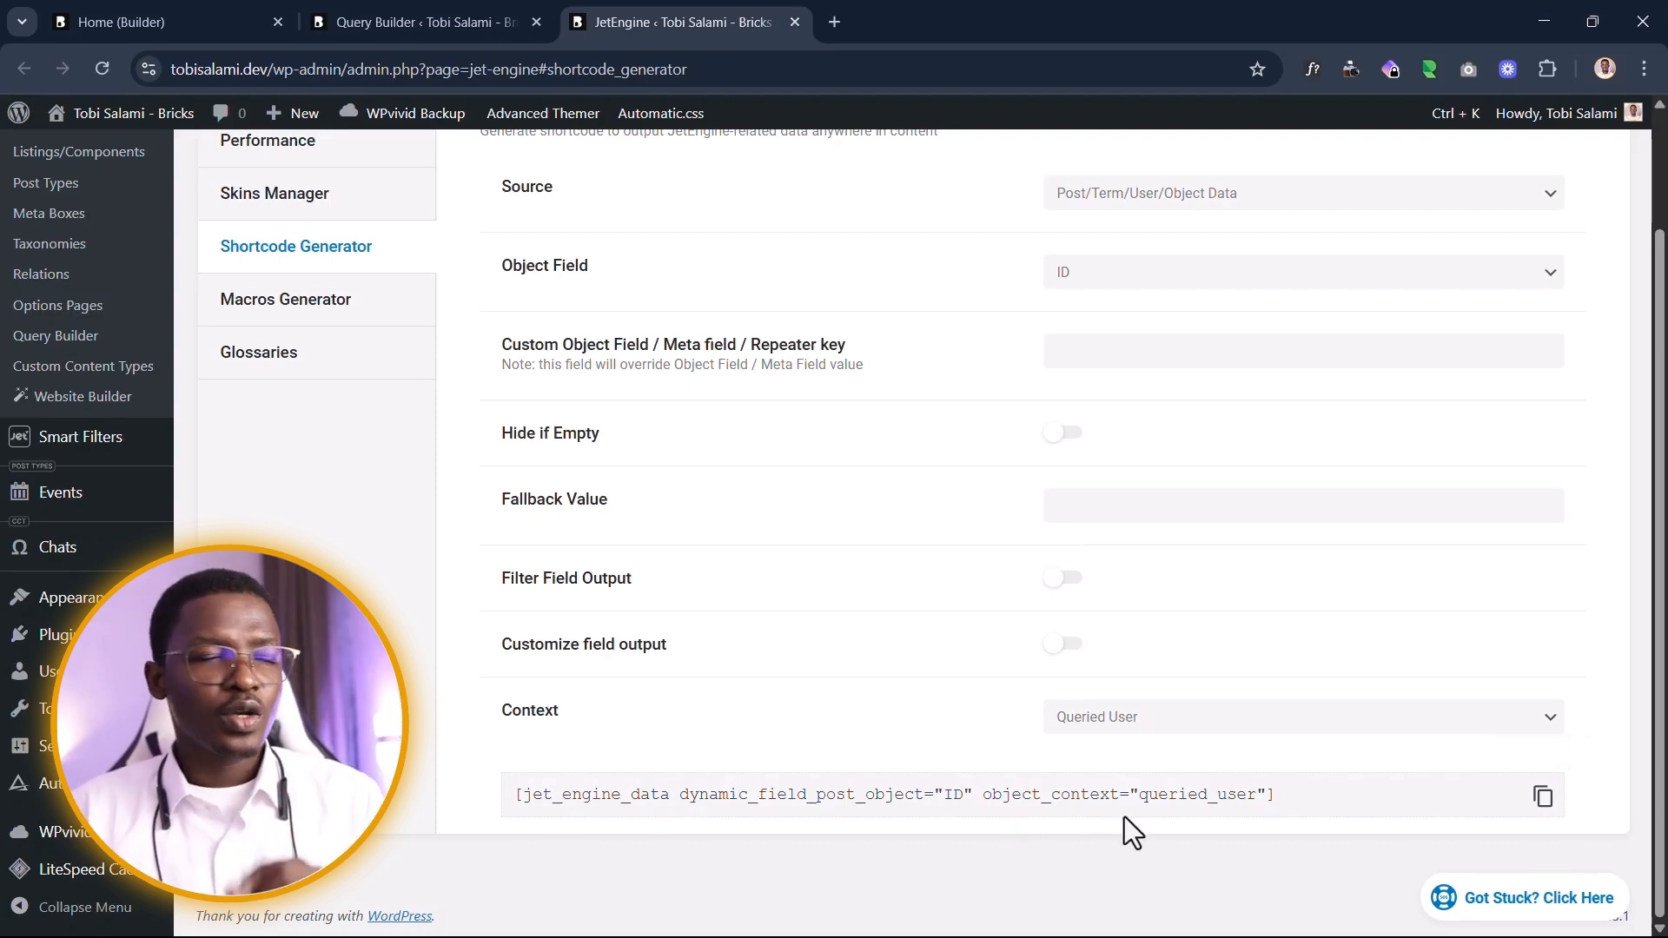
{"action": "scroll", "coordinate": [1008, 634], "scroll_direction": "up", "scroll_amount": 2}
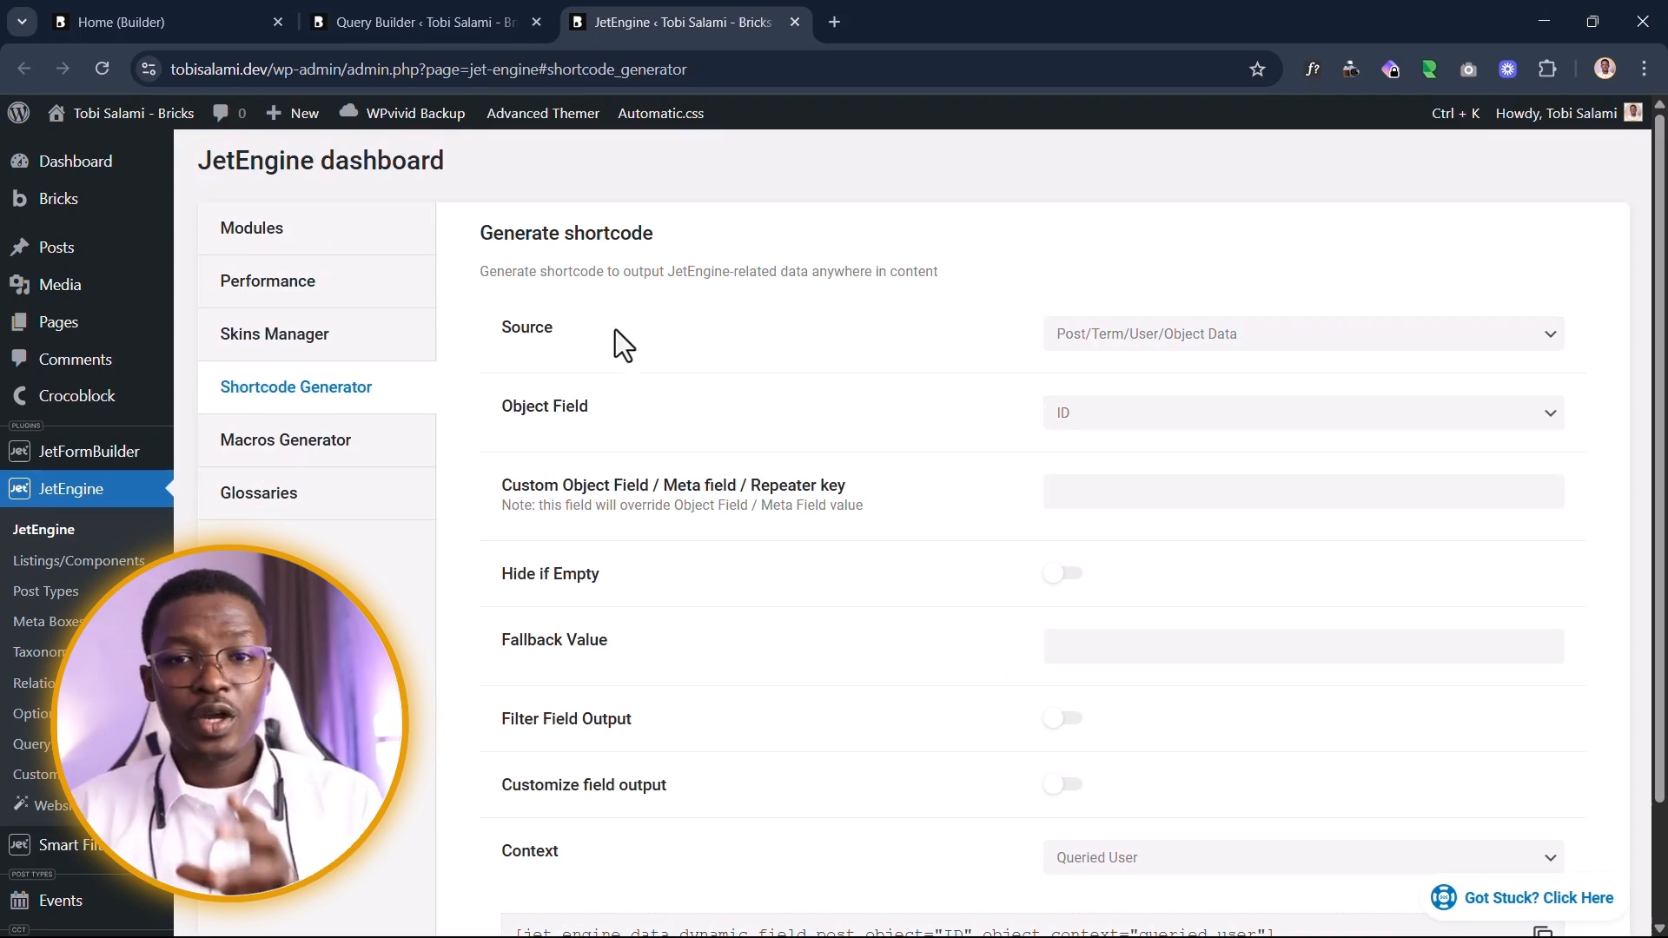
Step: Find the site's homepage by searching the admin commands for "home" and open its frontend in a new browser tab
{"action": "left_click", "coordinate": [237, 12]}
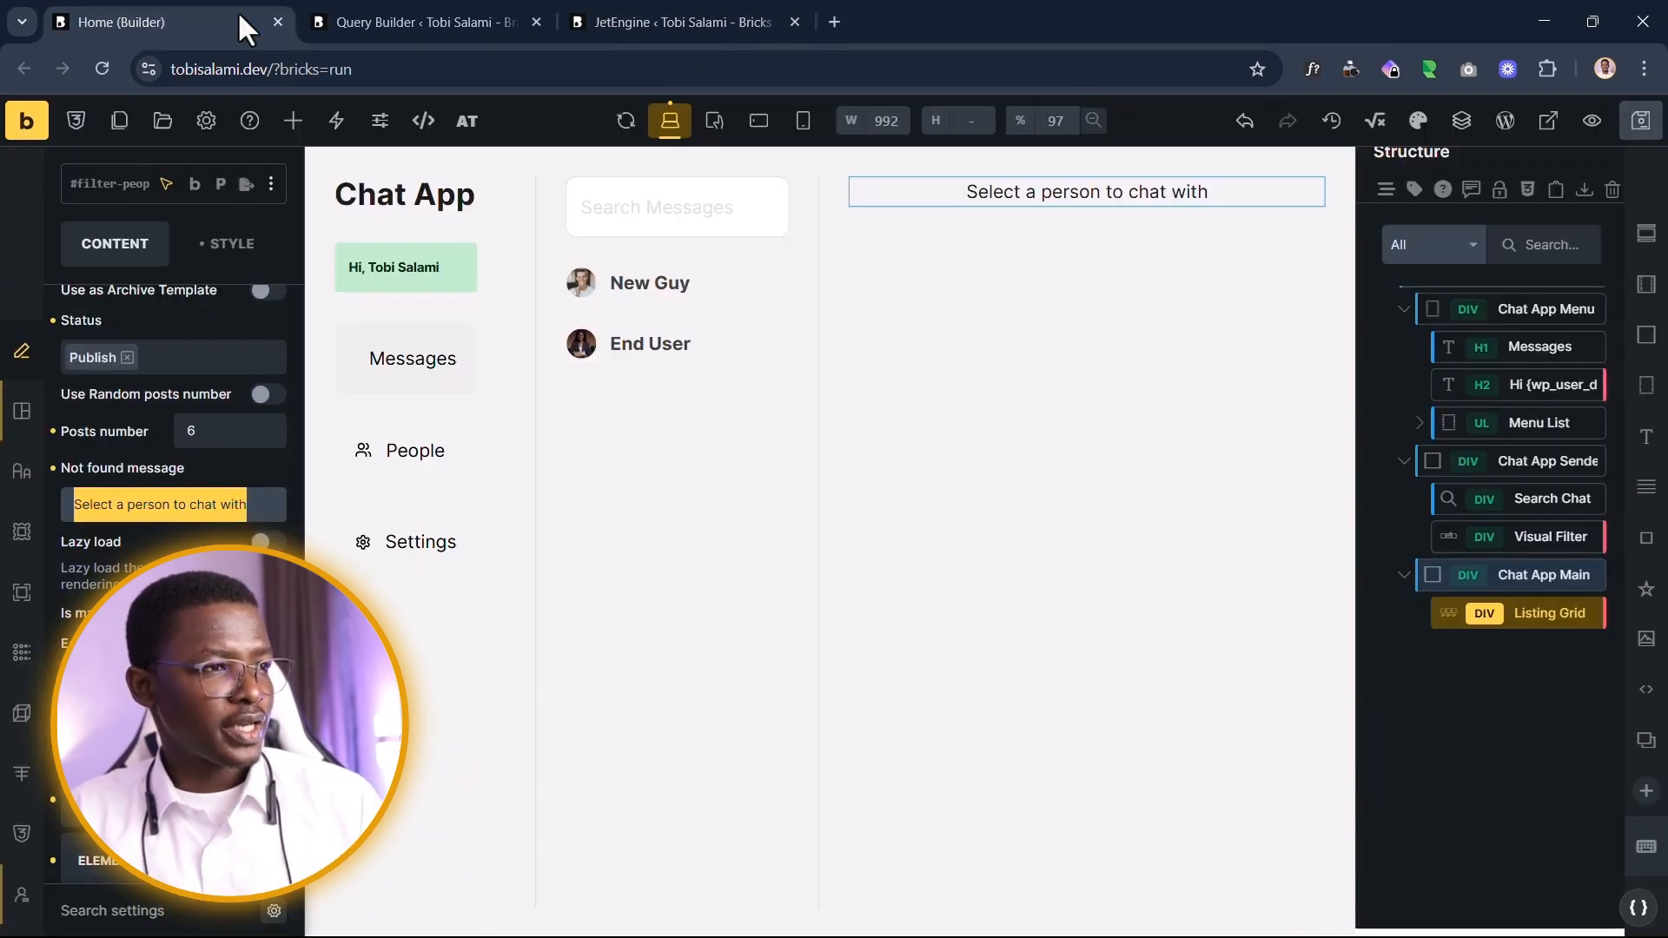
{"action": "left_click", "coordinate": [648, 22]}
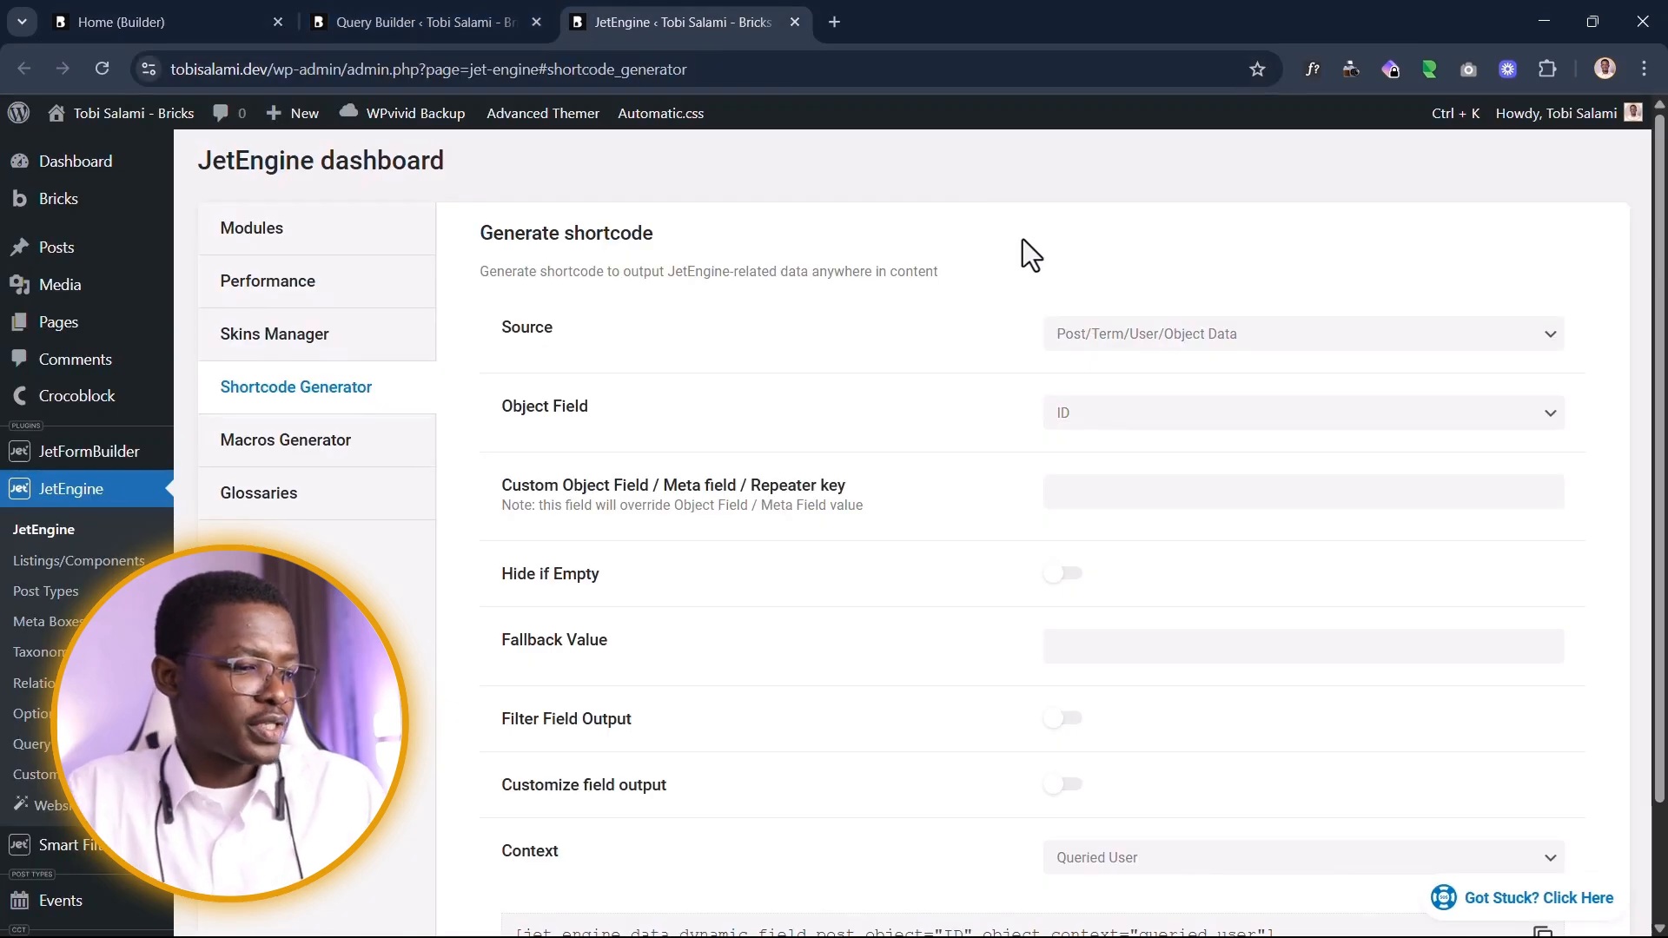
{"action": "key", "text": "ctrl+k"}
{"action": "type", "text": "home"}
{"action": "key", "text": "ctrl+Return"}
{"action": "key", "text": "Down"}
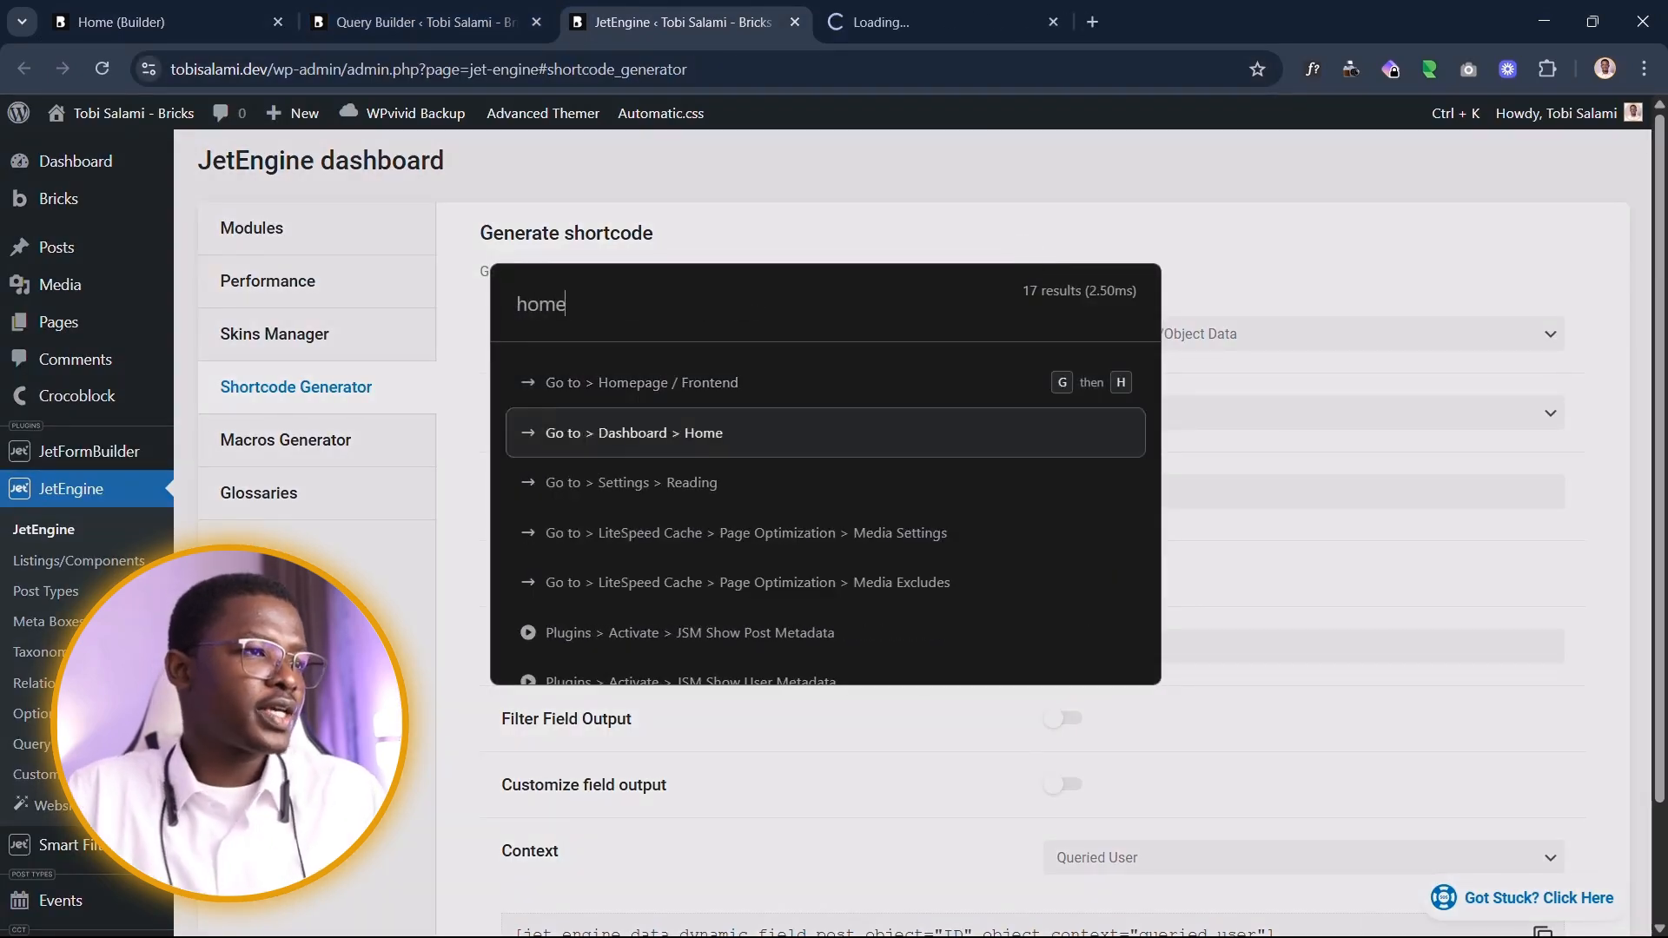
{"action": "key", "text": "Escape"}
{"action": "left_click", "coordinate": [1039, 14]}
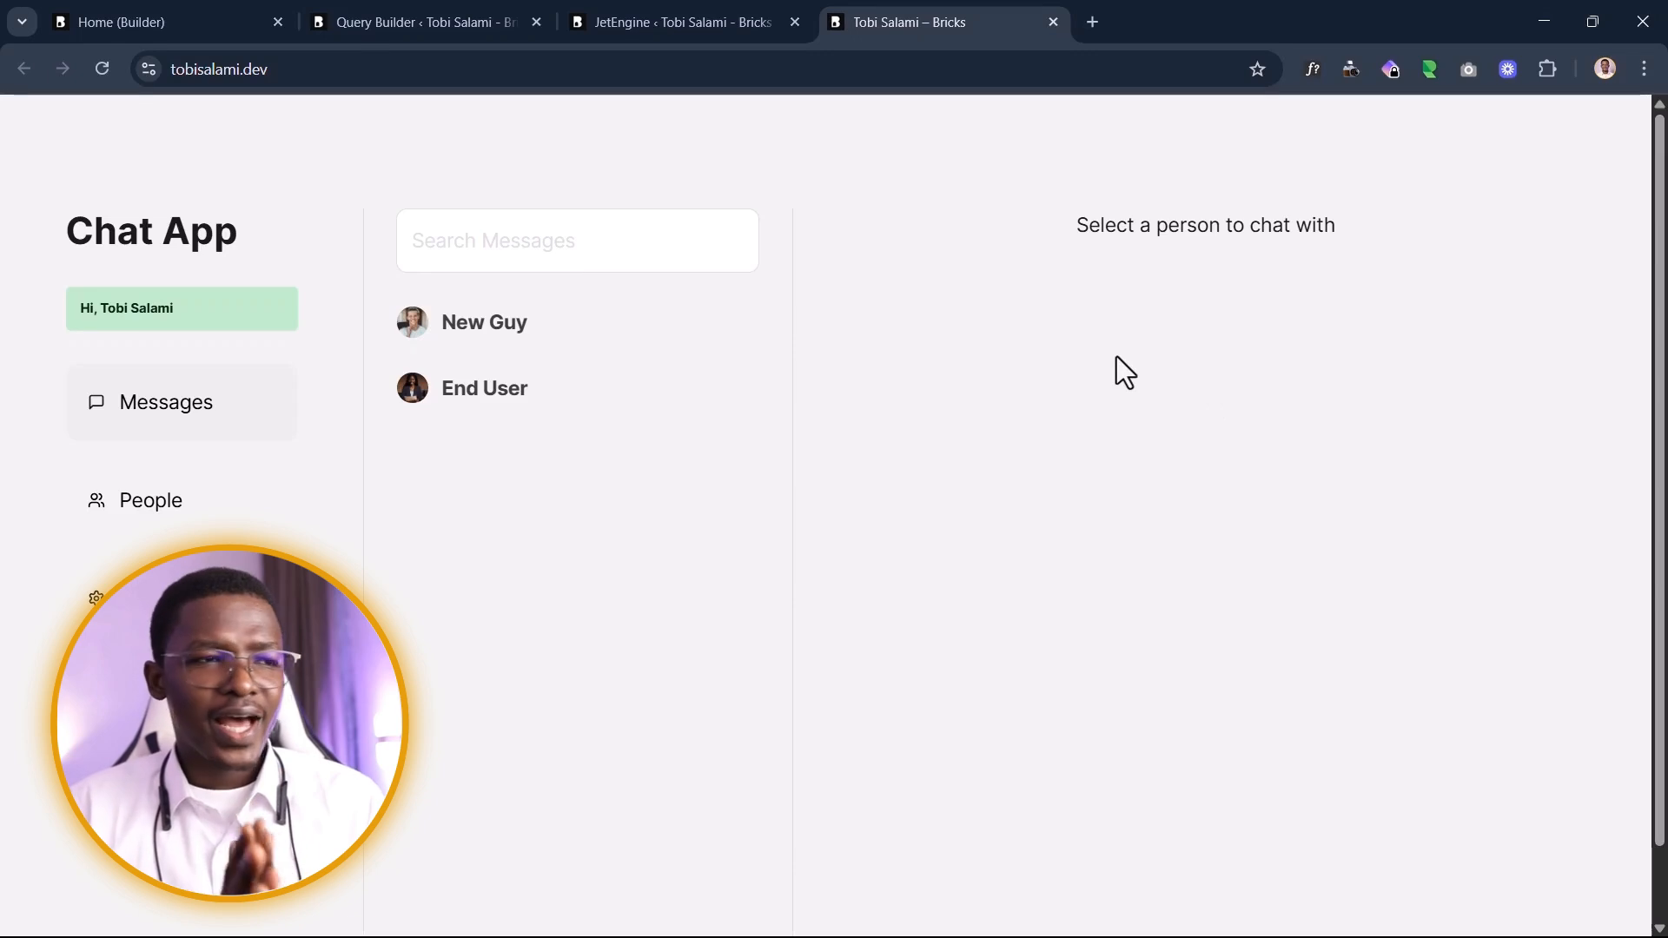
Step: Examine the "Select a person to chat with" message in the chat app's main area
{"action": "triple_click", "coordinate": [1376, 212]}
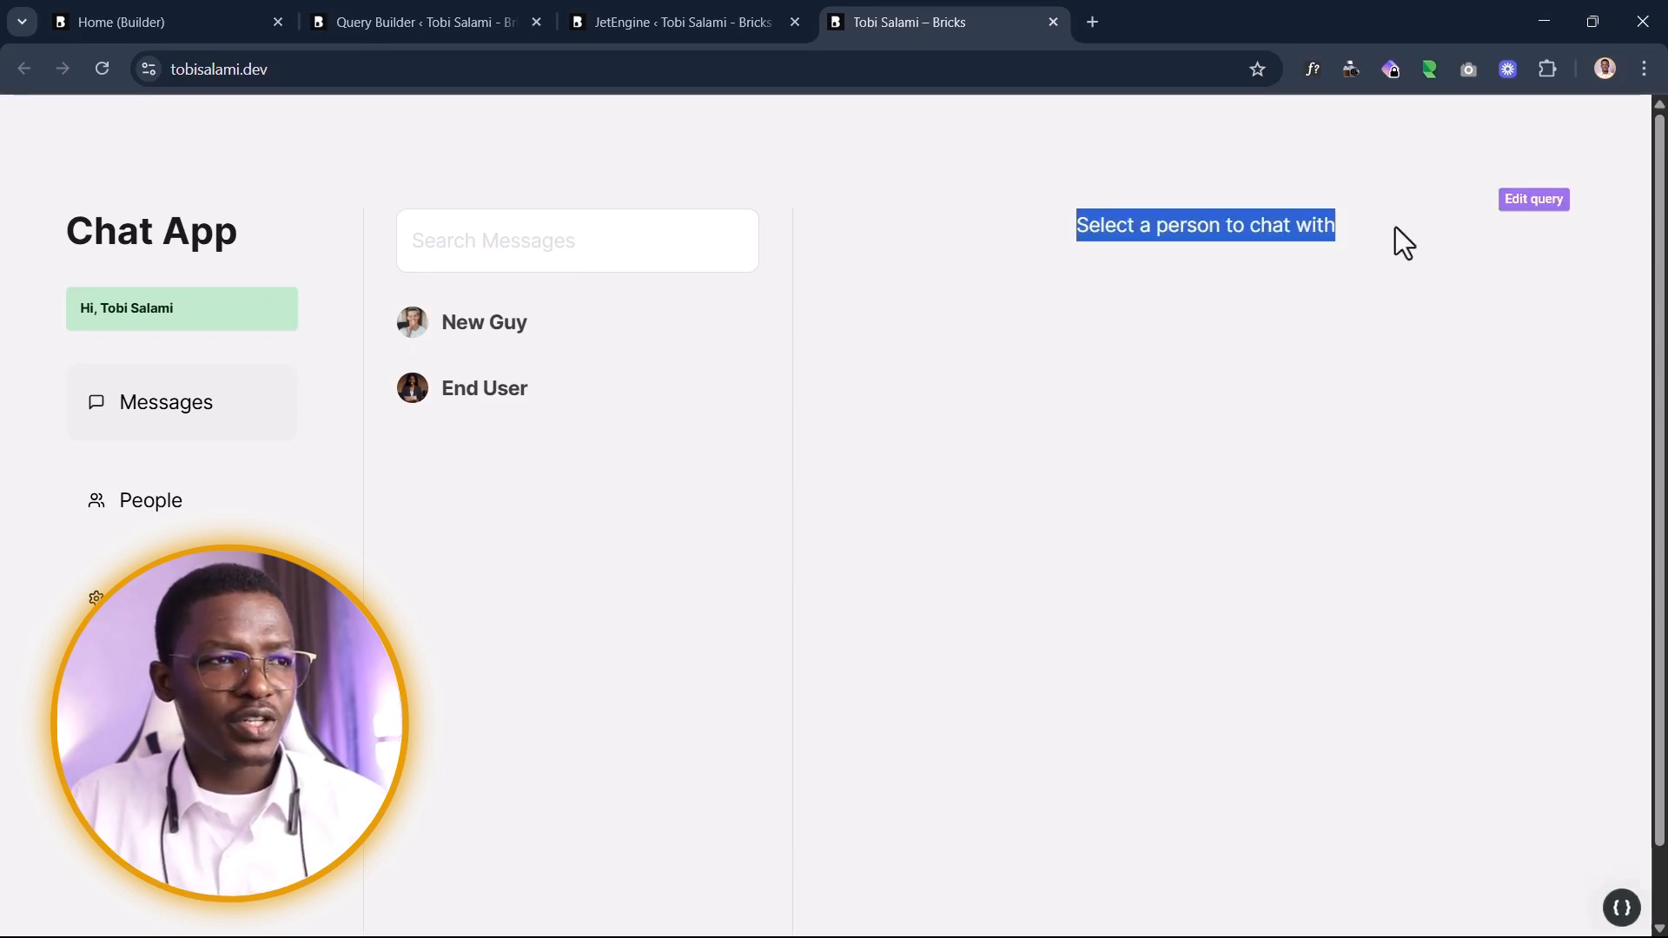
{"action": "left_click", "coordinate": [1348, 236]}
{"action": "left_click_drag", "start_coordinate": [1348, 237], "coordinate": [807, 228]}
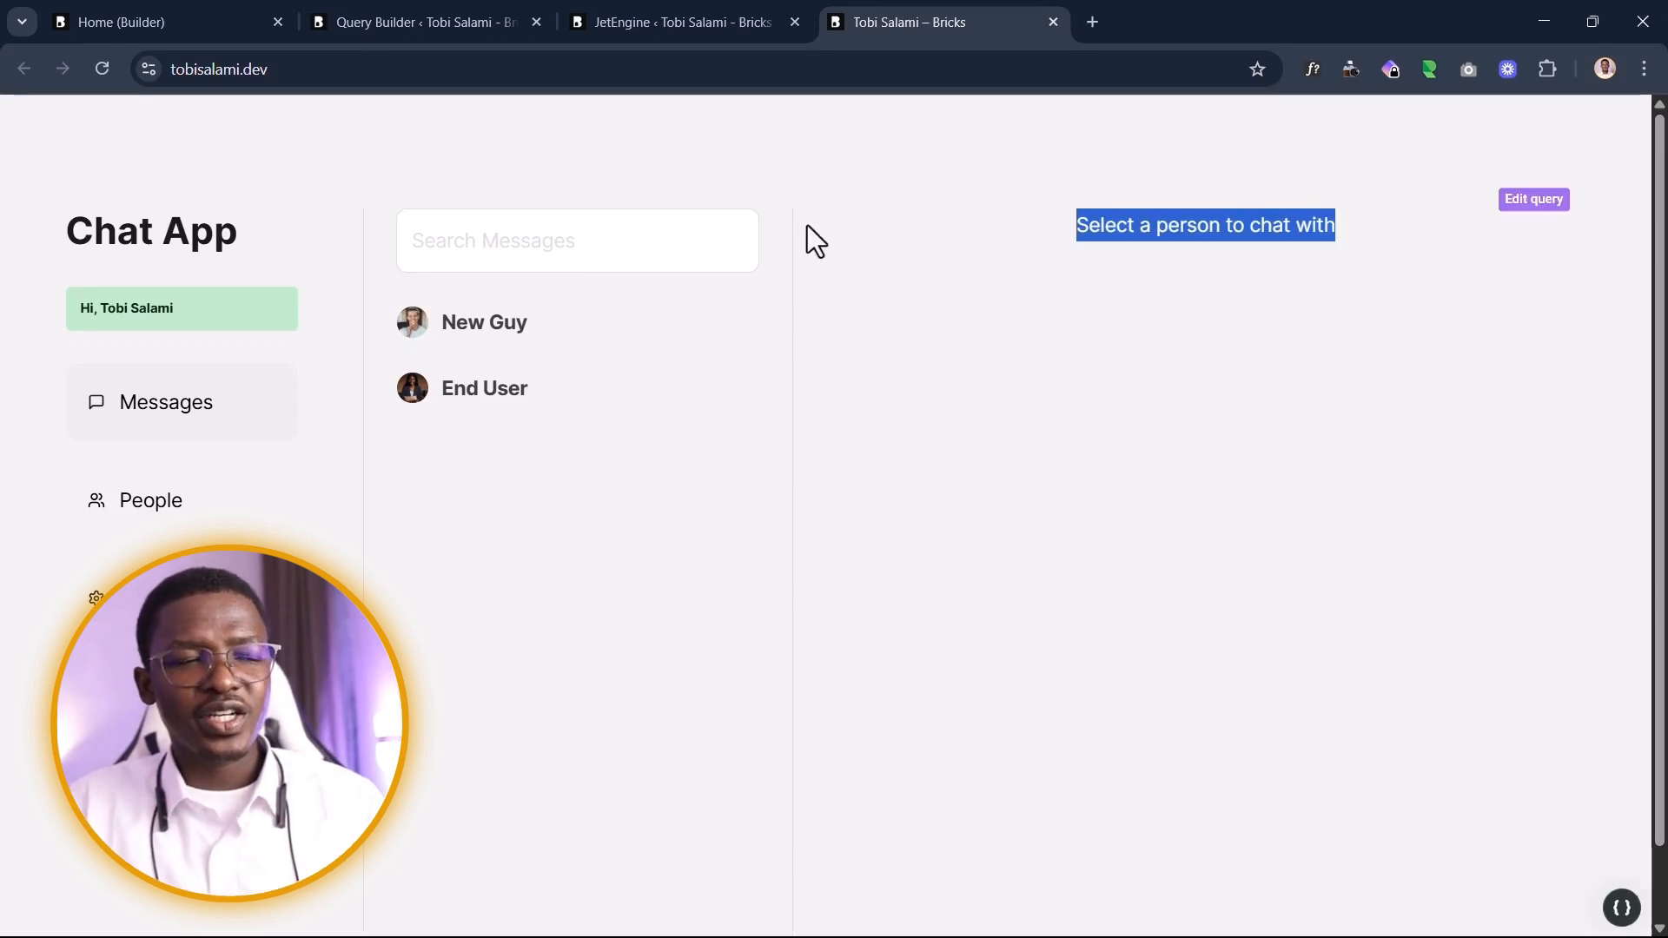
{"action": "left_click", "coordinate": [1020, 327]}
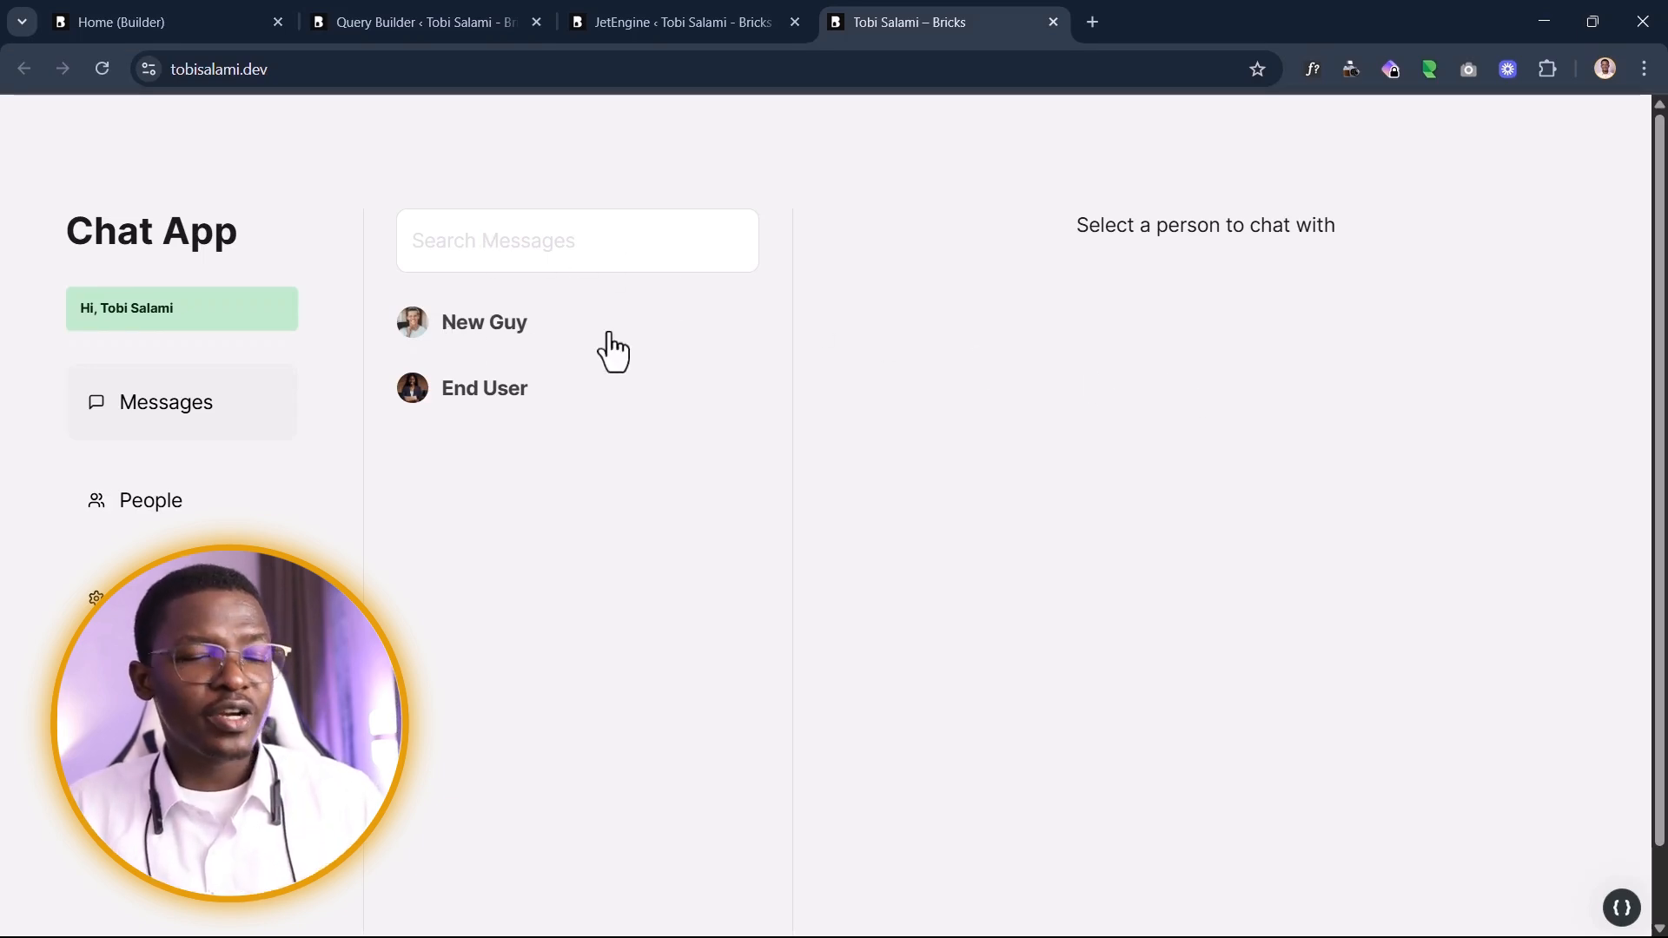
Step: Open the New Guy and End User conversations in turn and examine the chat headings and the End User message
{"action": "left_click", "coordinate": [483, 326]}
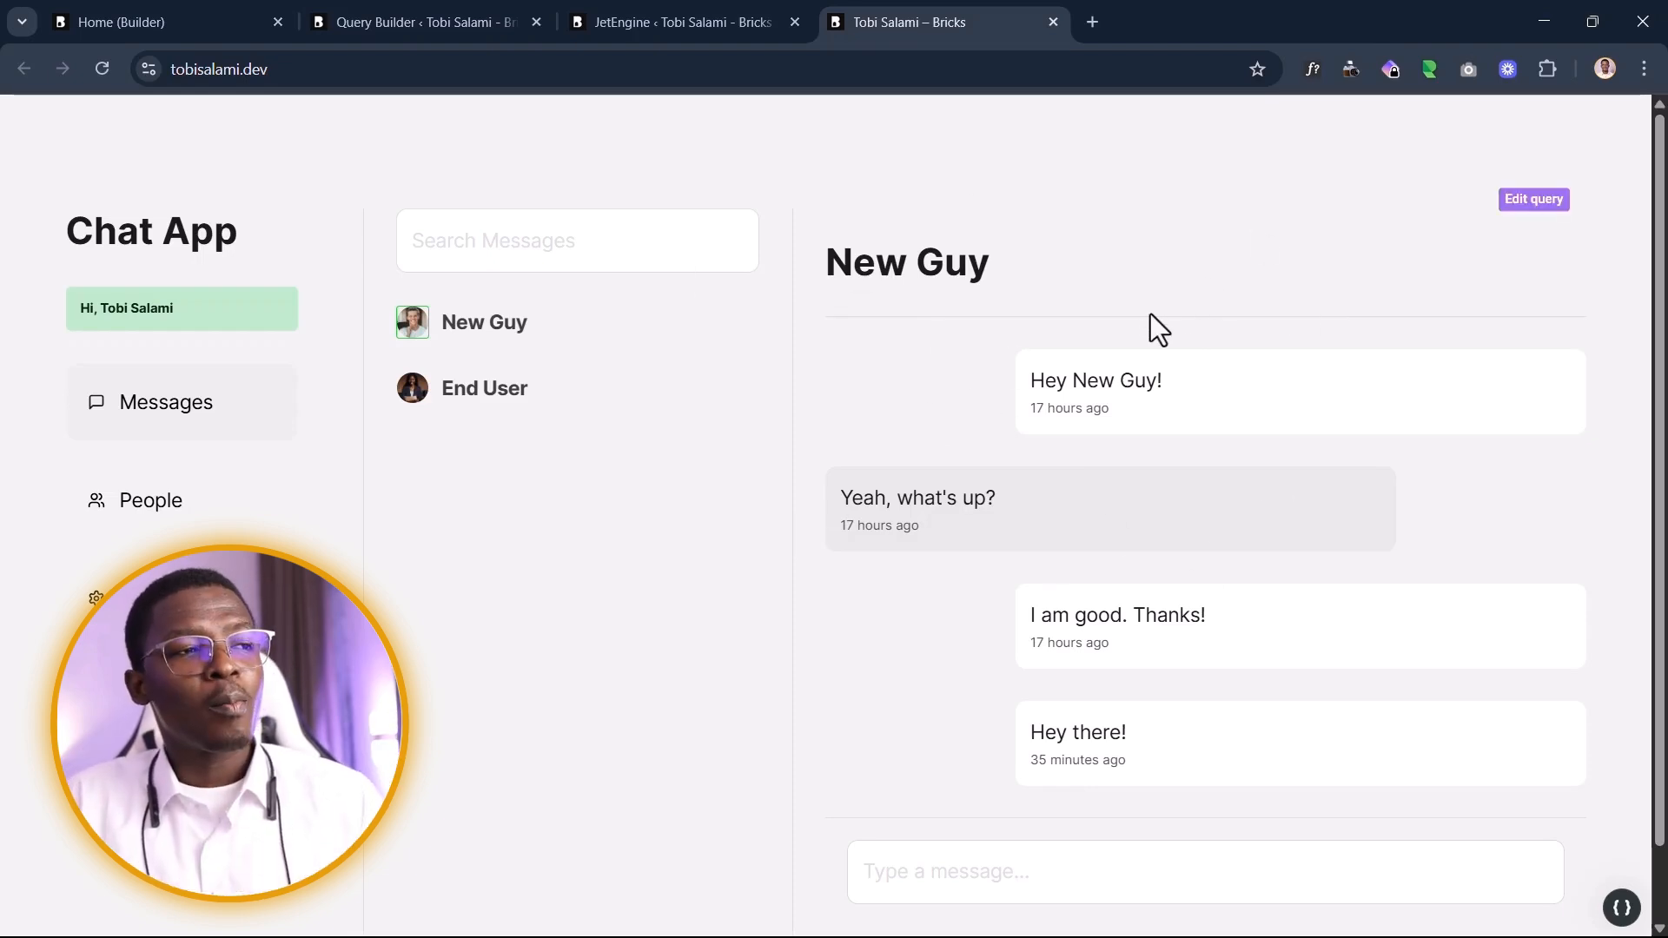
{"action": "left_click_drag", "start_coordinate": [1013, 264], "coordinate": [825, 282]}
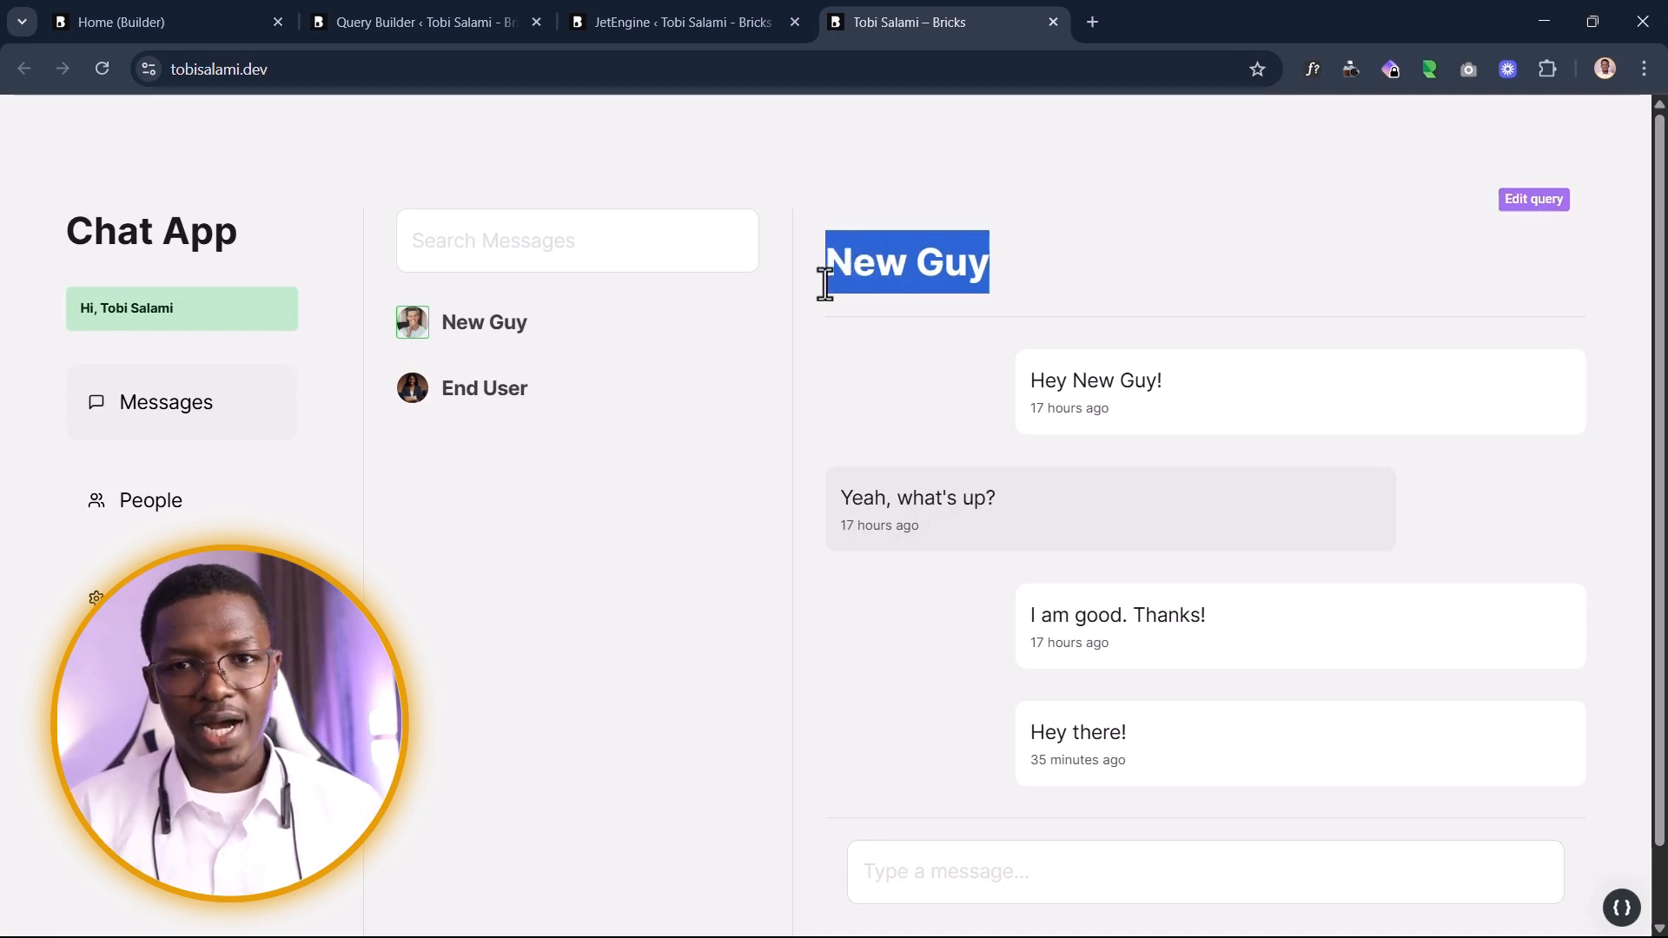
{"action": "left_click", "coordinate": [455, 408]}
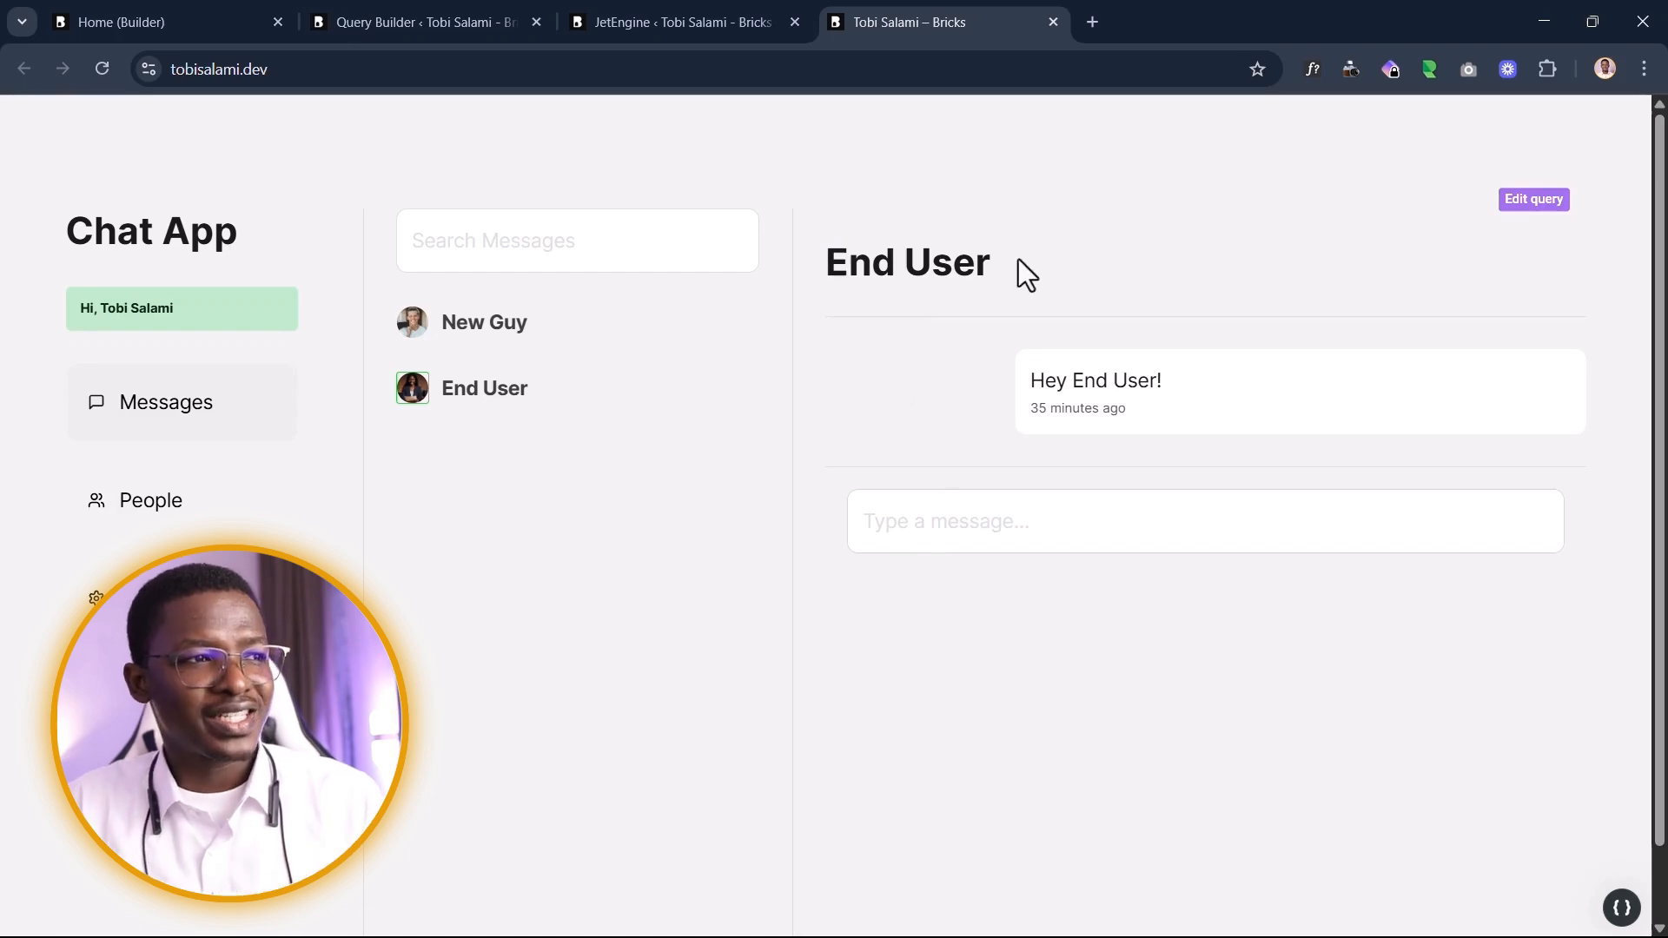
{"action": "left_click_drag", "start_coordinate": [1013, 260], "coordinate": [805, 246]}
{"action": "left_click", "coordinate": [836, 353]}
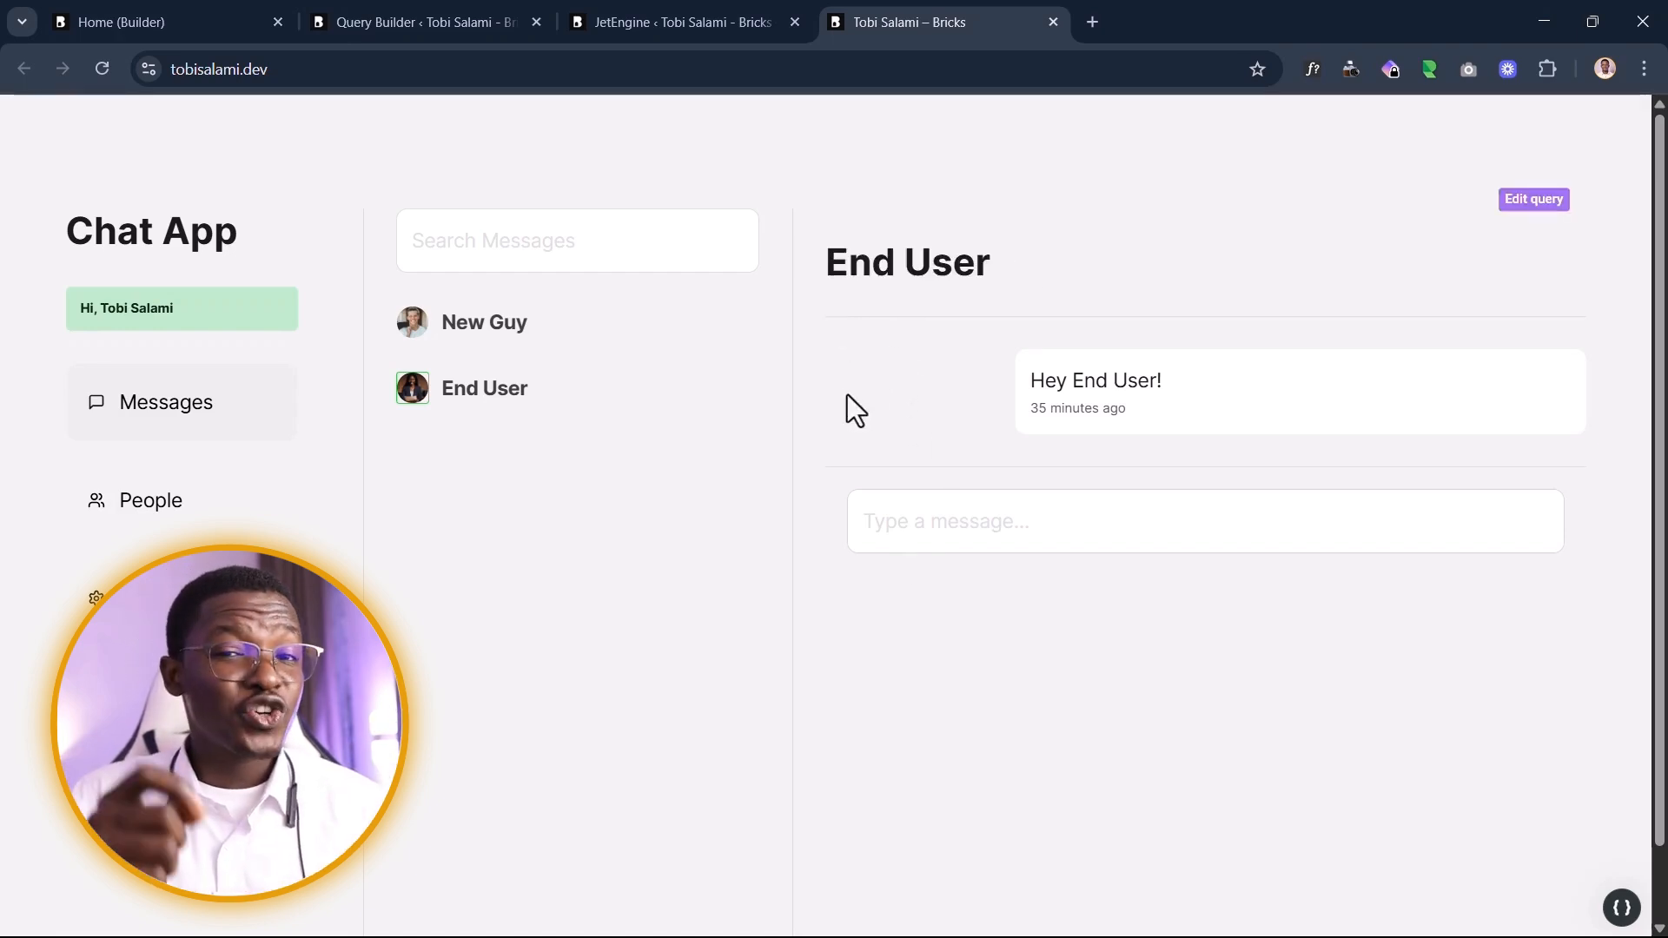
{"action": "left_click_drag", "start_coordinate": [1037, 363], "coordinate": [1138, 413]}
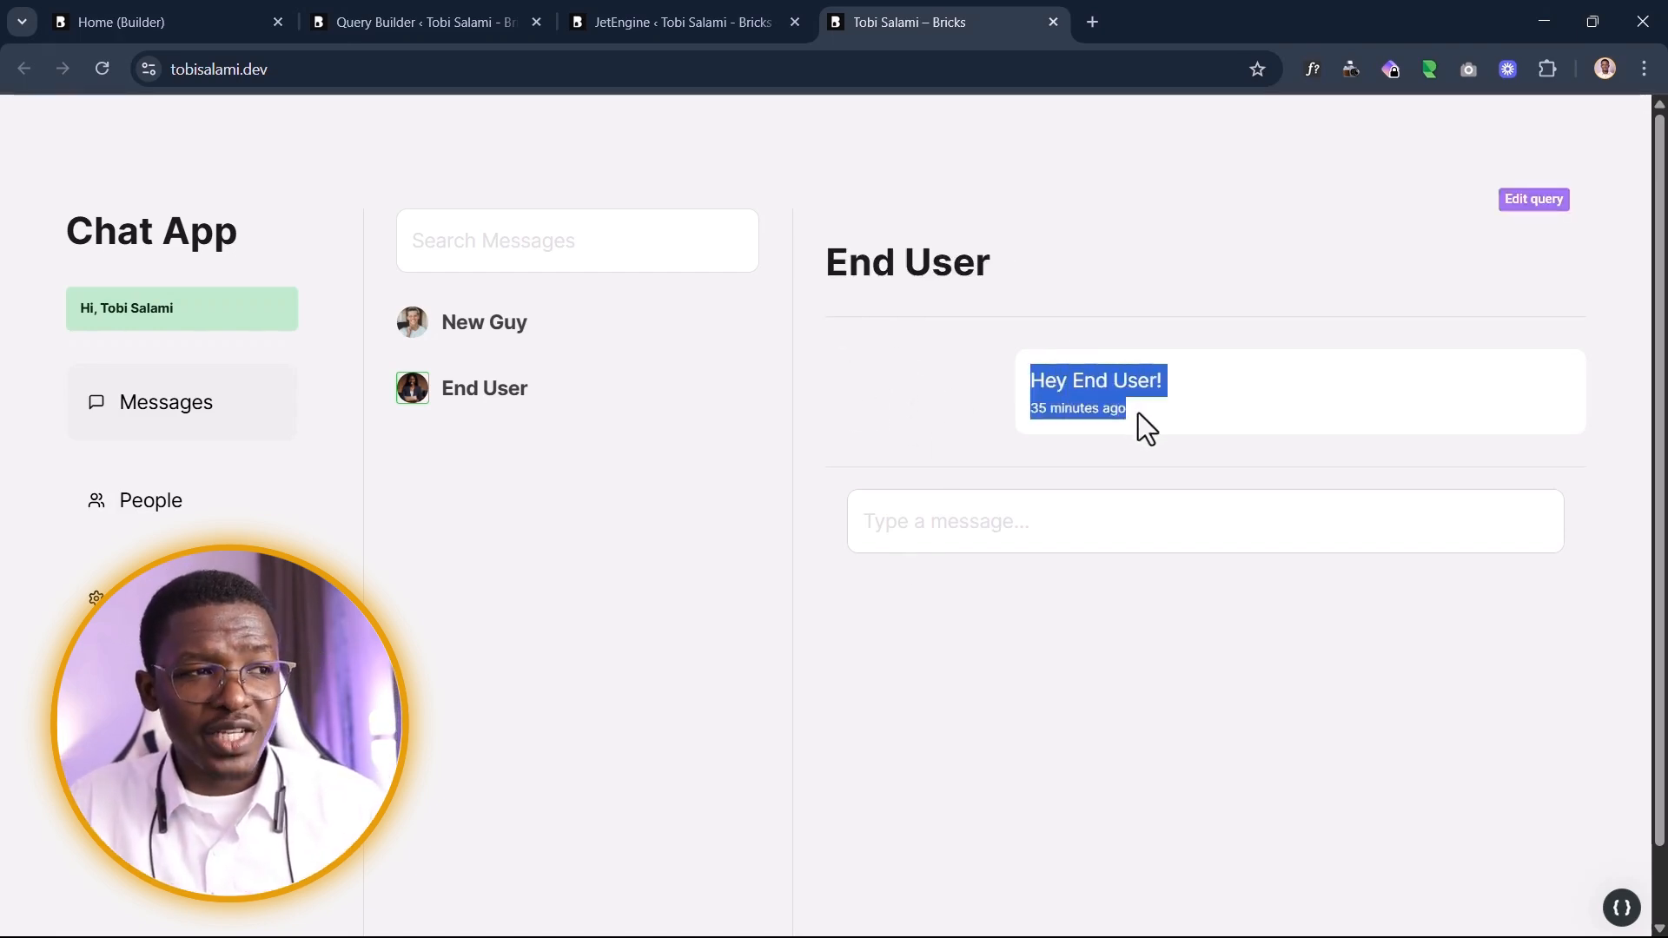
{"action": "left_click", "coordinate": [1145, 413]}
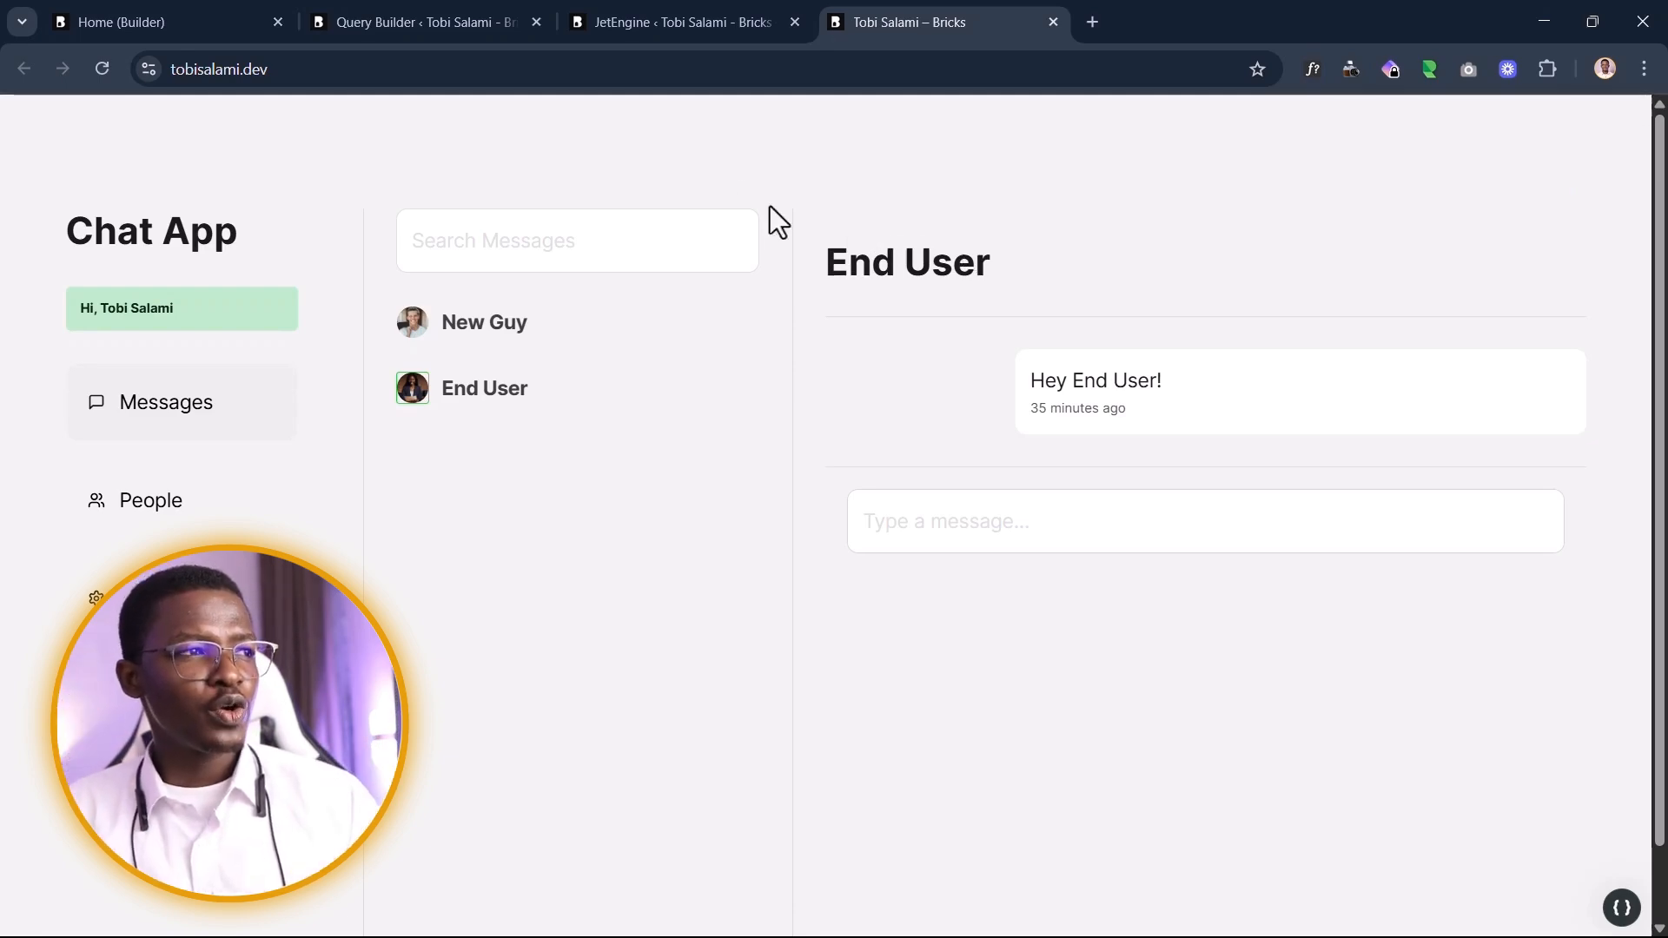
Step: Copy the Queried User ID shortcode and apply it as the second comma-separated shortcode in the Sender ID condition's value
{"action": "left_click", "coordinate": [601, 17]}
{"action": "scroll", "coordinate": [1129, 695], "scroll_direction": "down", "scroll_amount": 2}
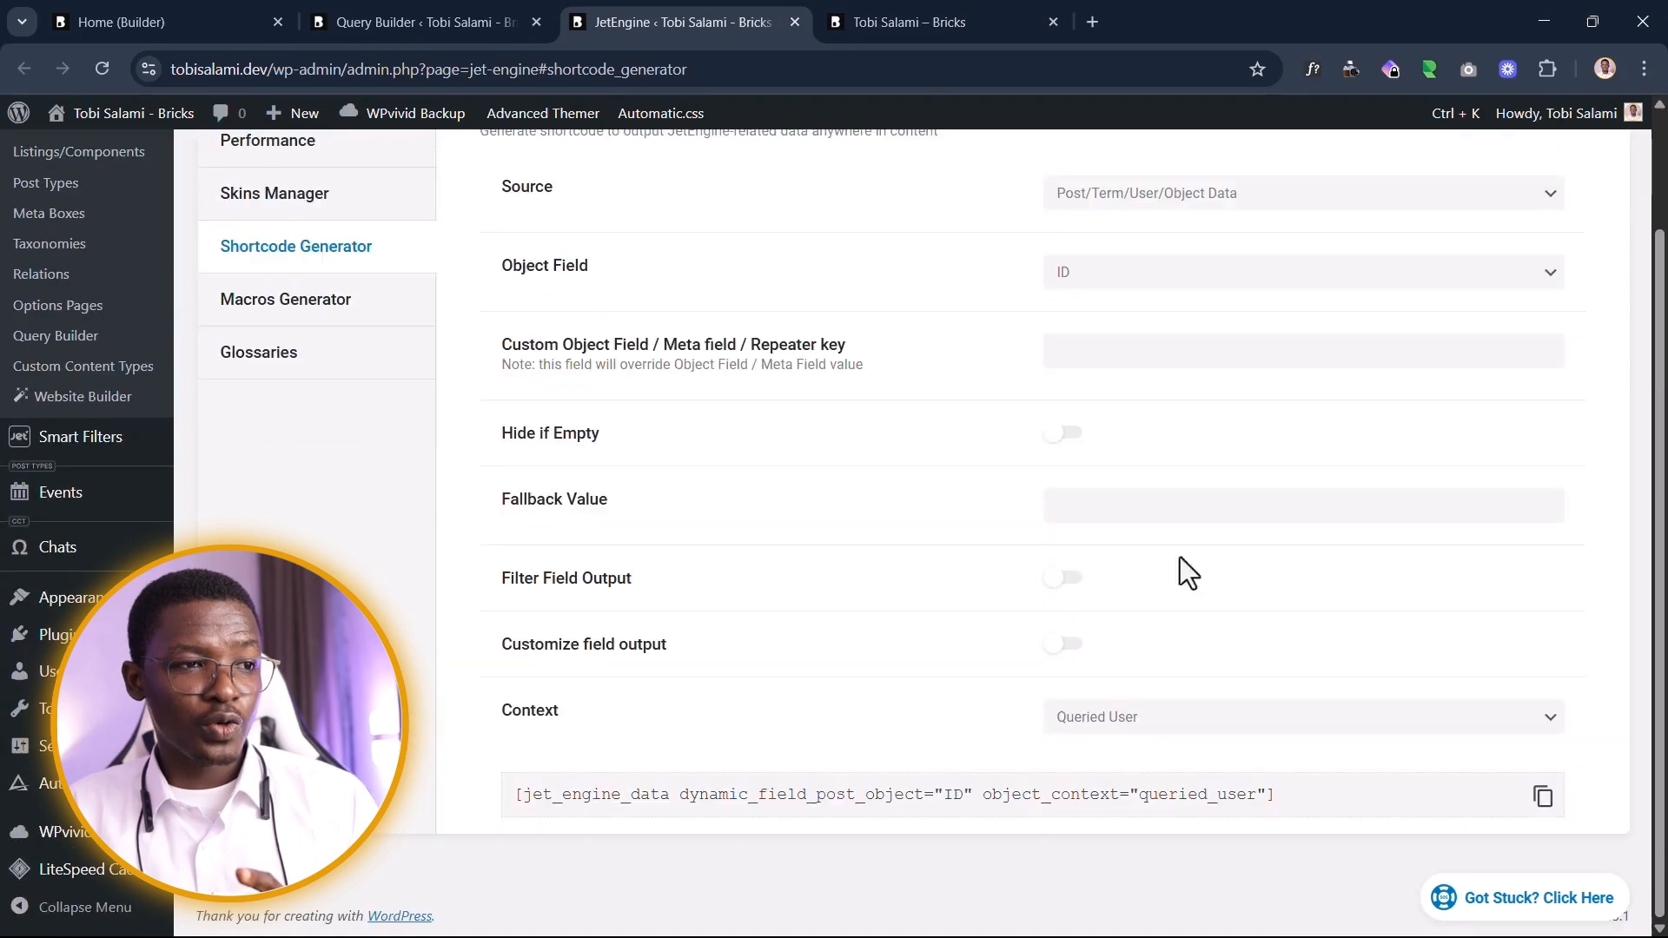
{"action": "left_click", "coordinate": [1546, 801]}
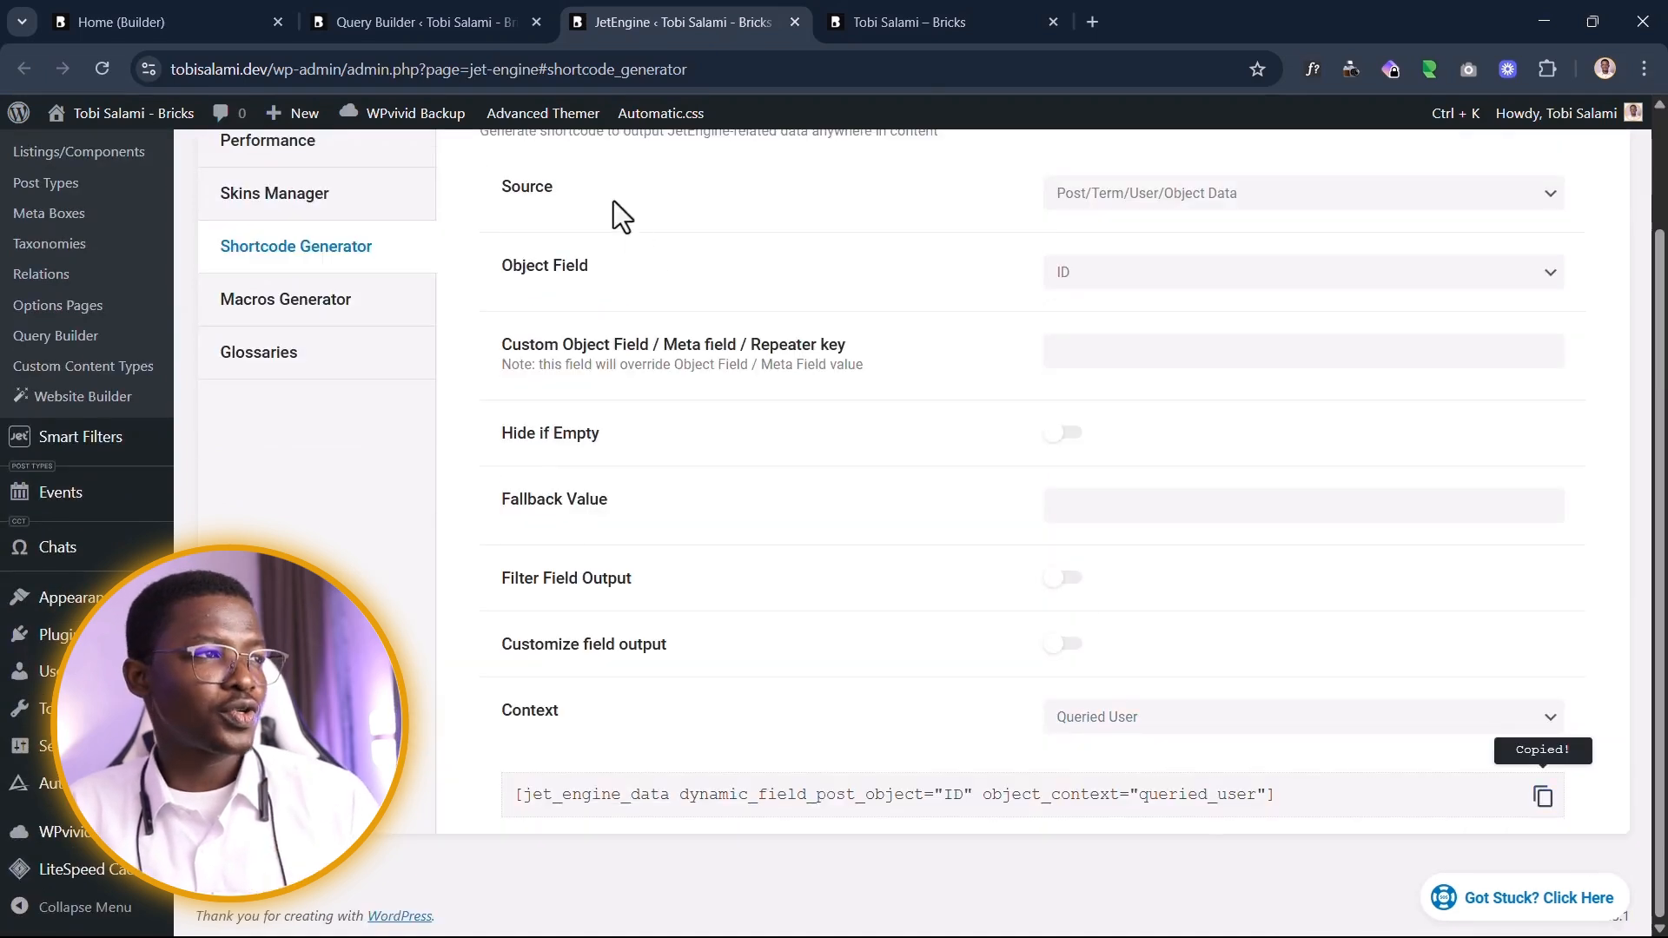
{"action": "left_click", "coordinate": [452, 12]}
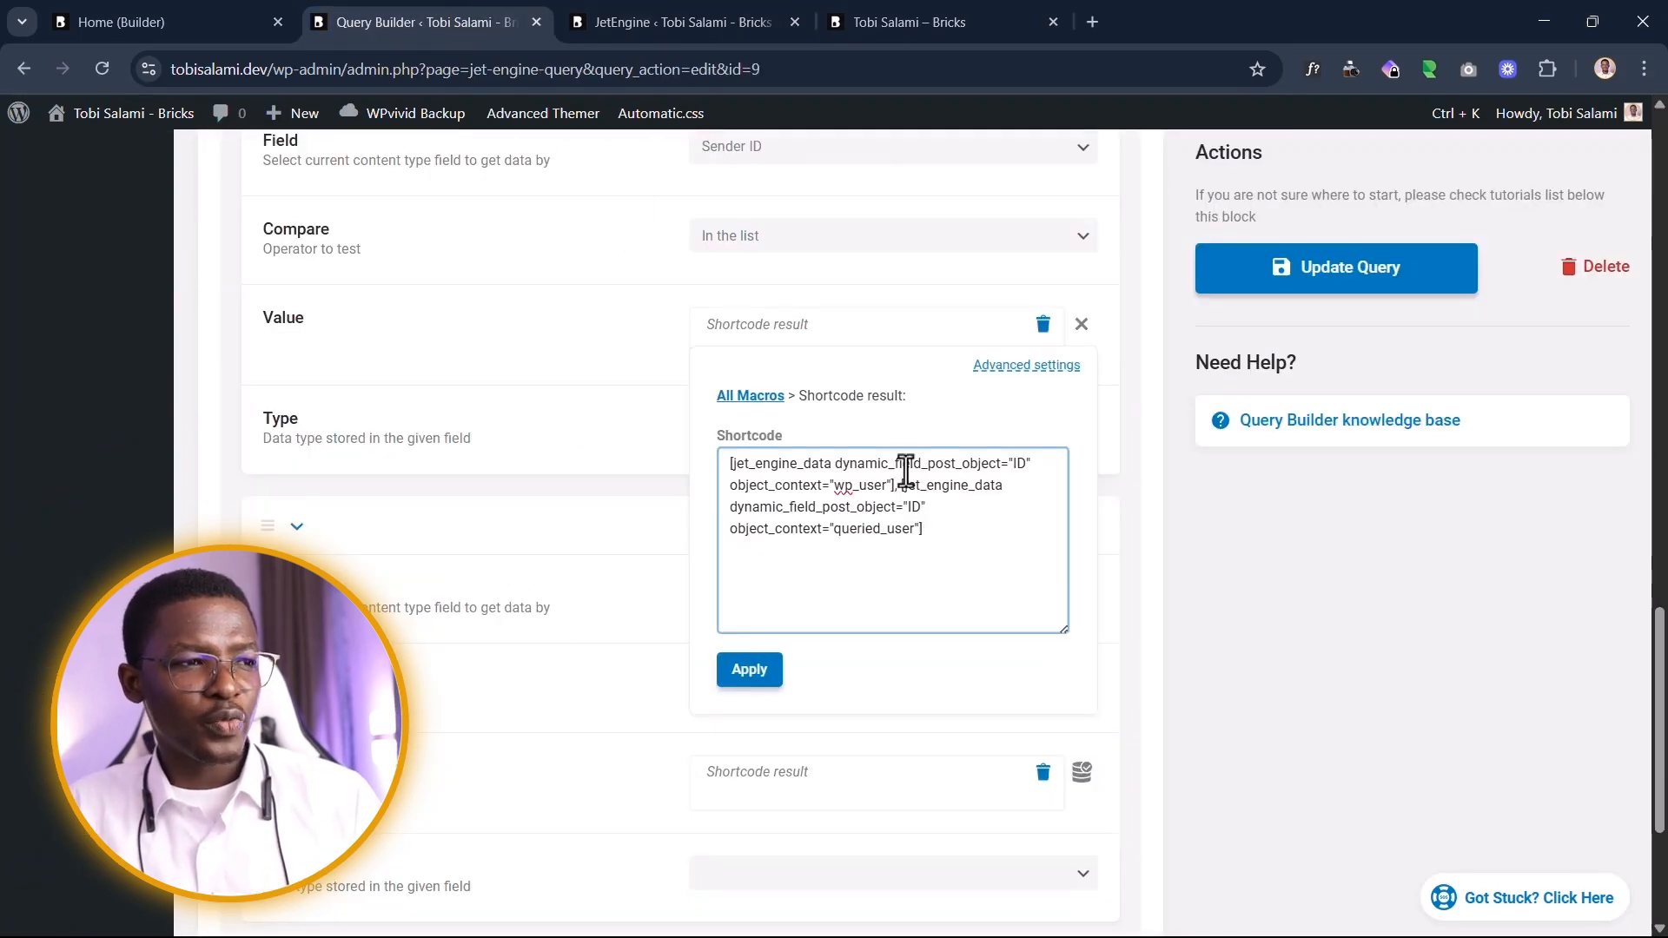
{"action": "left_click_drag", "start_coordinate": [902, 485], "coordinate": [951, 555]}
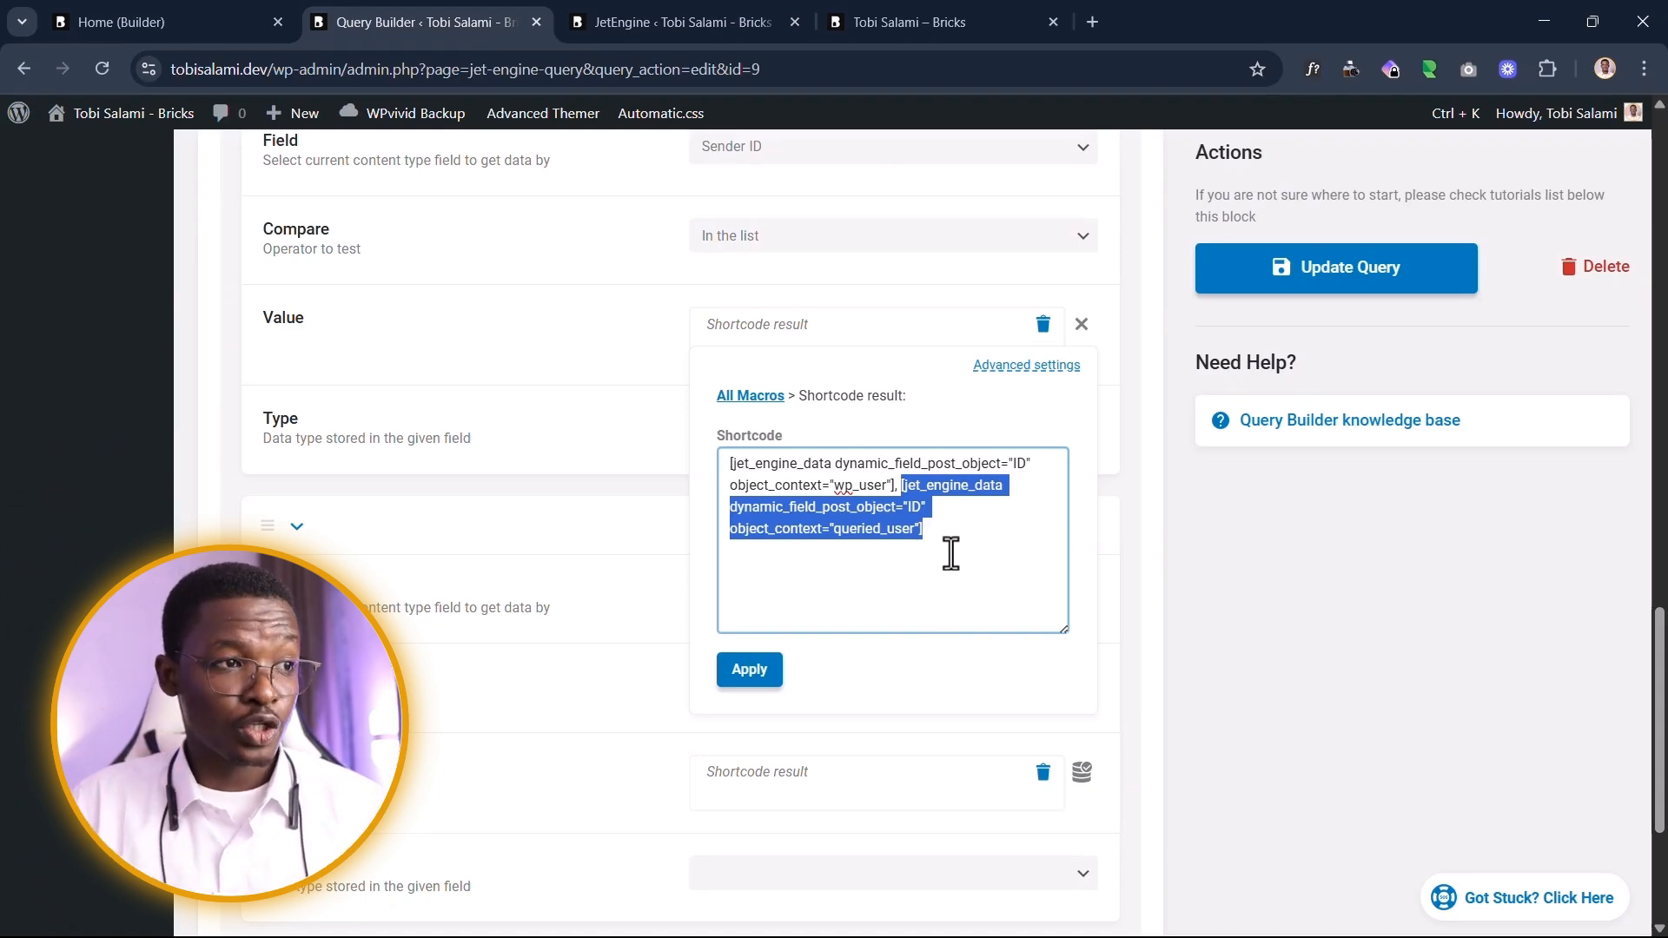
{"action": "left_click", "coordinate": [770, 674]}
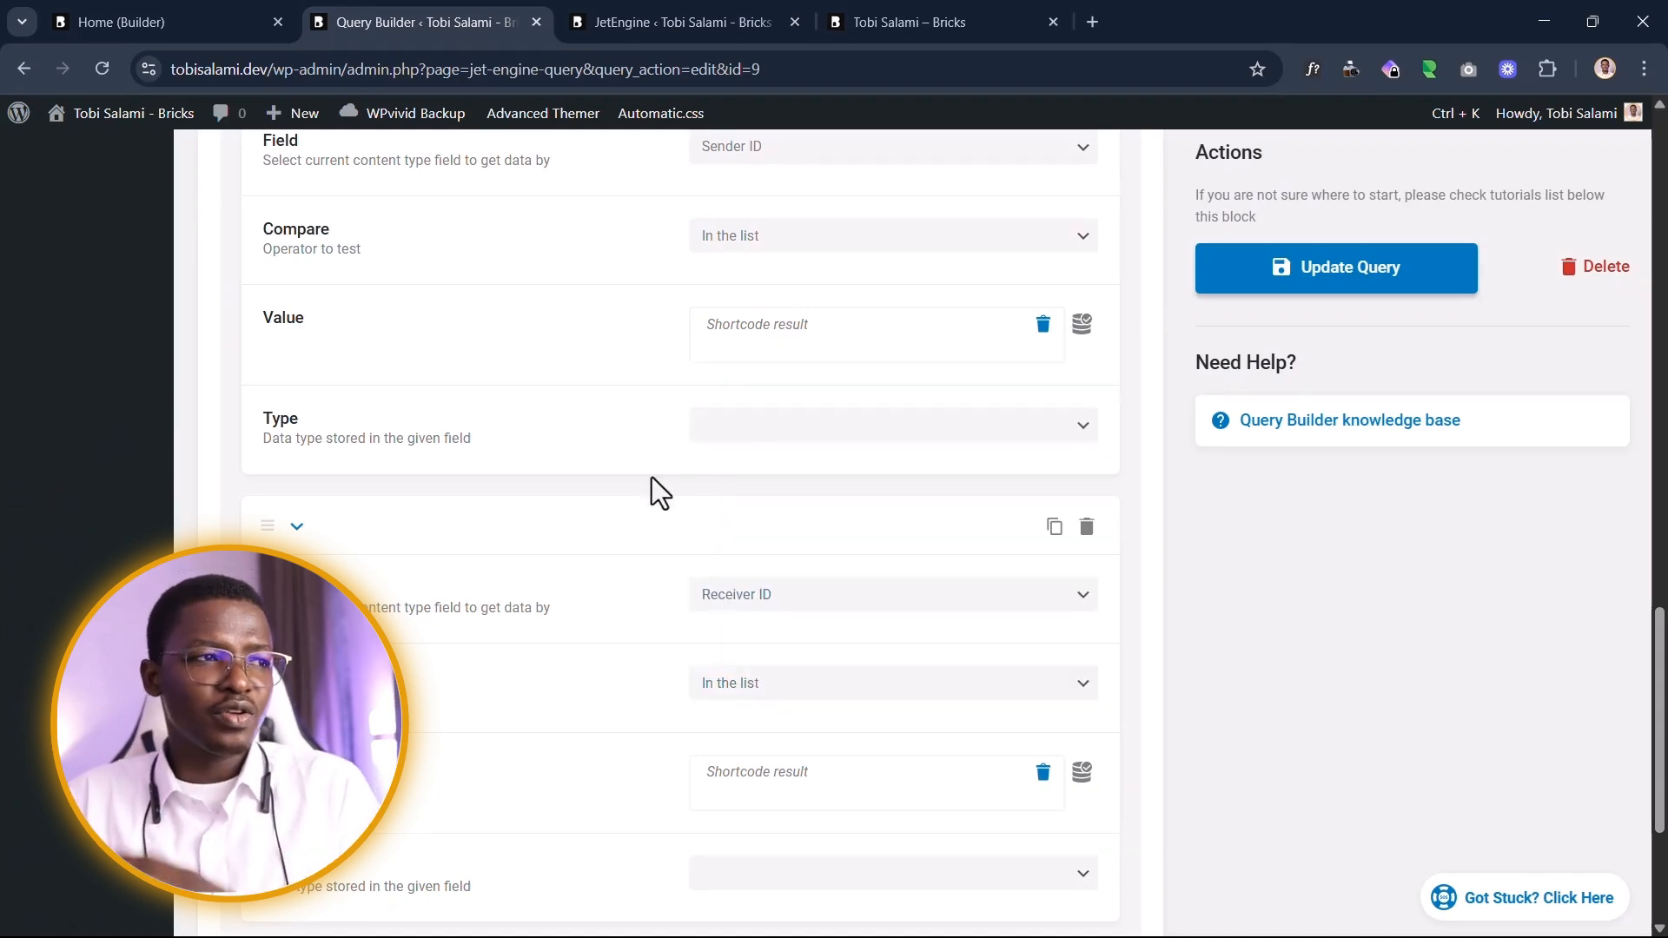
Step: Review the Sender ID condition's field, comparison and shortcode value, enlarging the shortcode field to read it in full
{"action": "scroll", "coordinate": [701, 439], "scroll_direction": "up", "scroll_amount": 3}
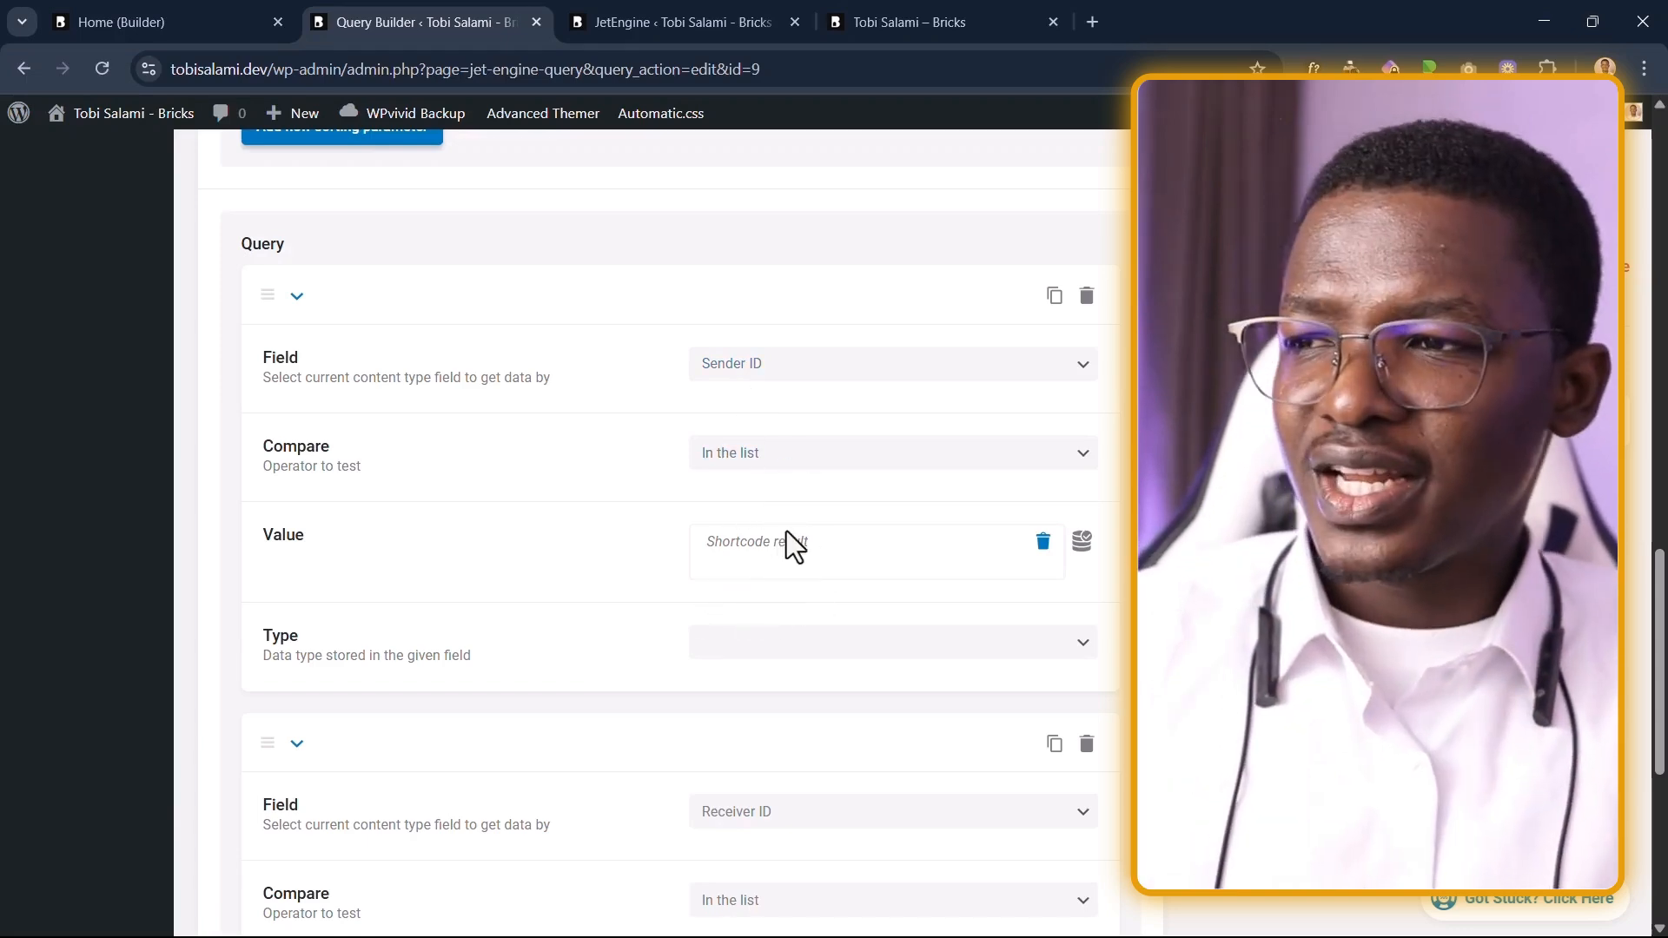
{"action": "left_click", "coordinate": [780, 552]}
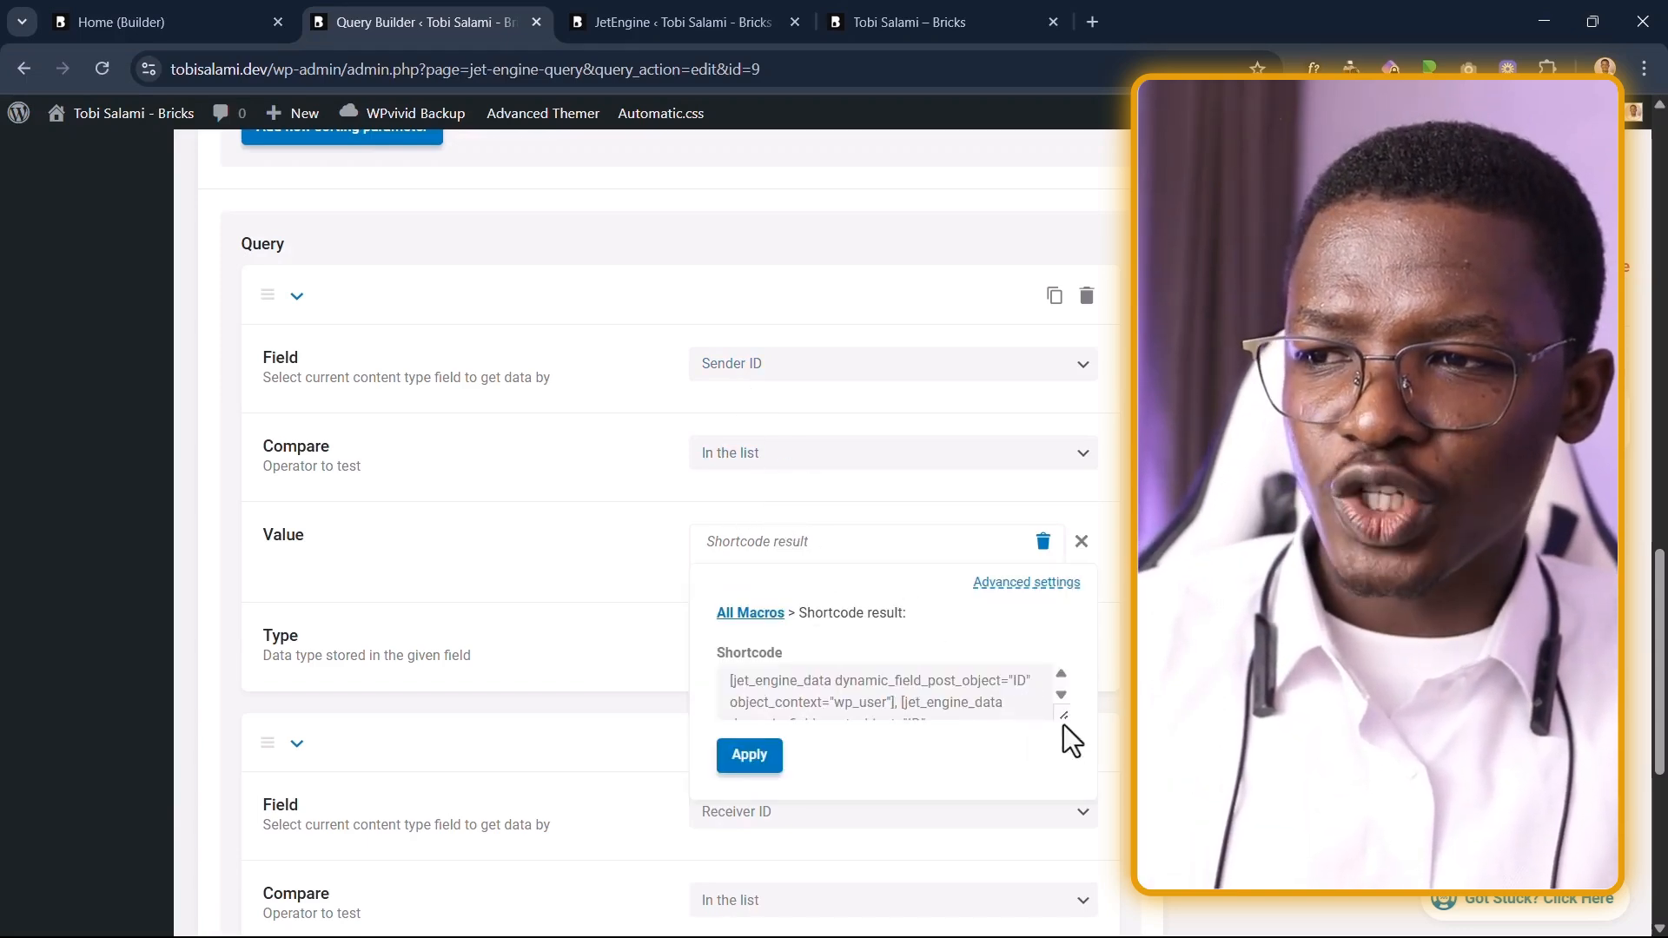
{"action": "left_click_drag", "start_coordinate": [1064, 716], "coordinate": [1067, 794]}
{"action": "left_click", "coordinate": [566, 641]}
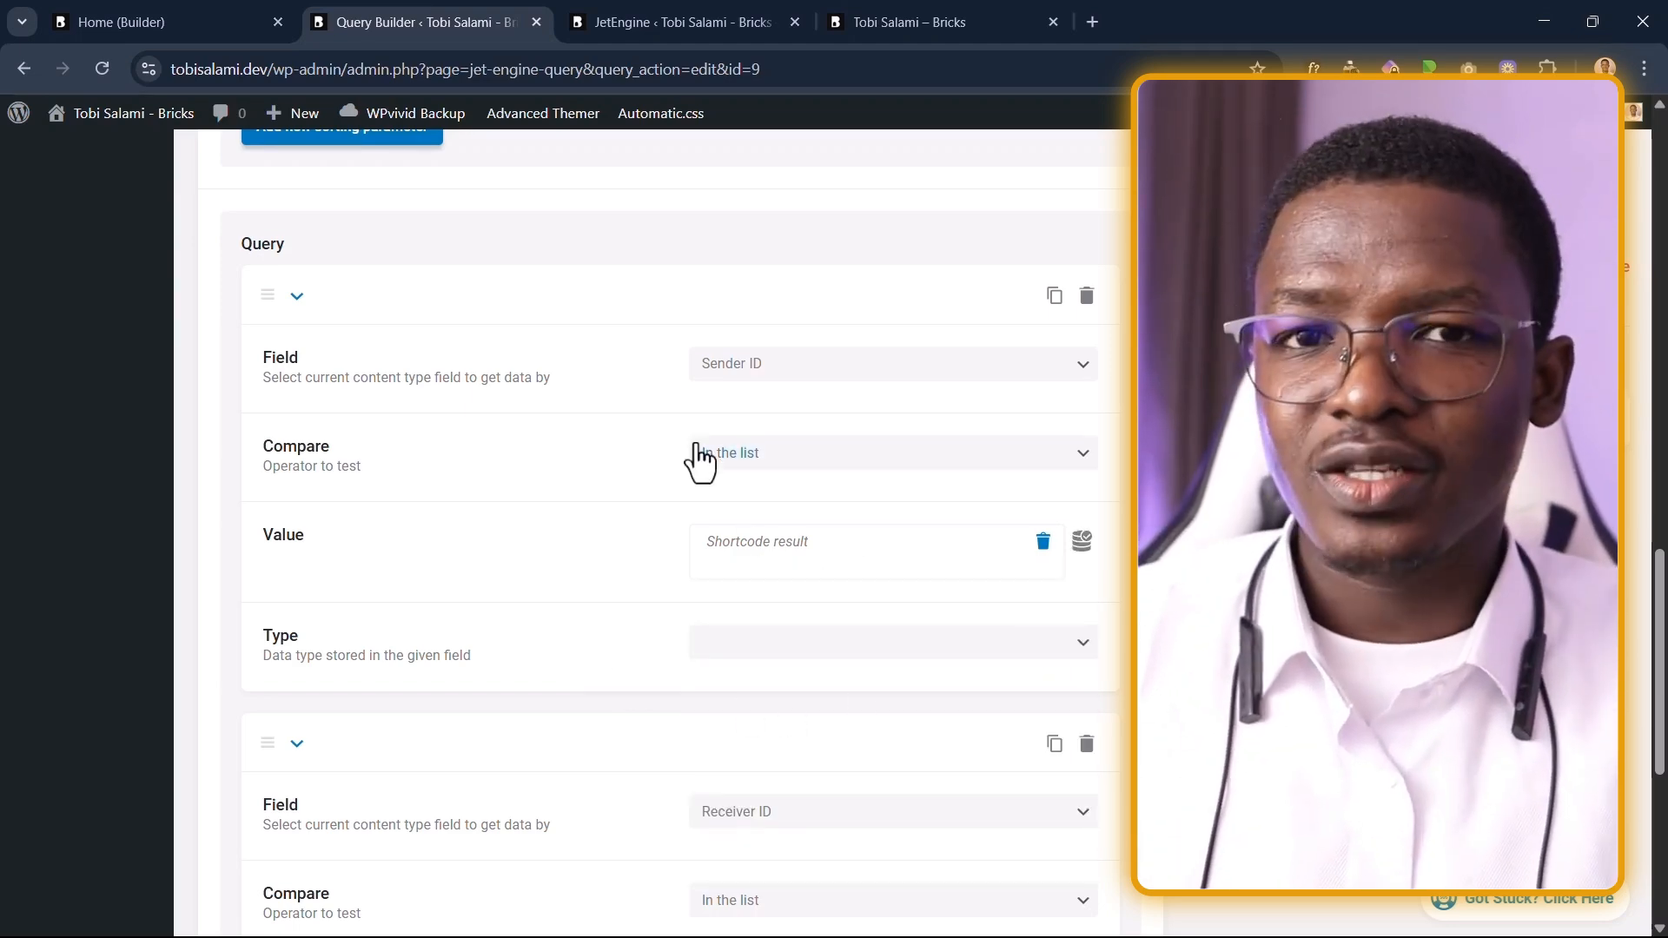
Step: Review the Receiver ID condition's comparison and both ID shortcodes in its value, enlarging the shortcode field
{"action": "scroll", "coordinate": [651, 434], "scroll_direction": "down", "scroll_amount": 5}
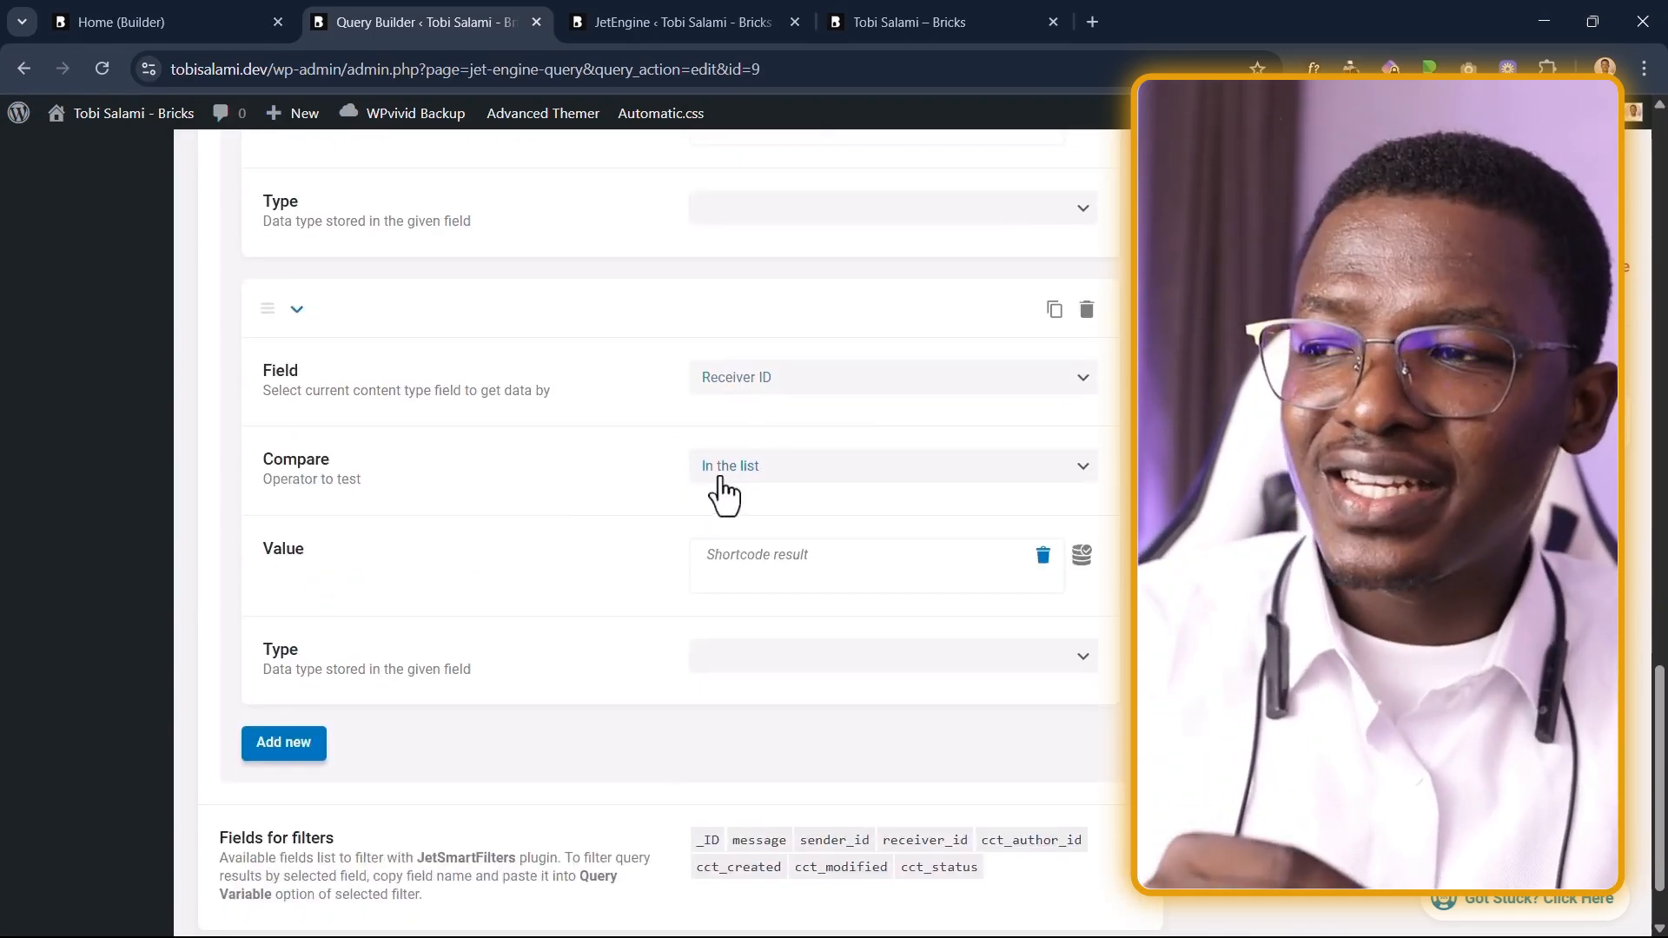
{"action": "left_click", "coordinate": [743, 584]}
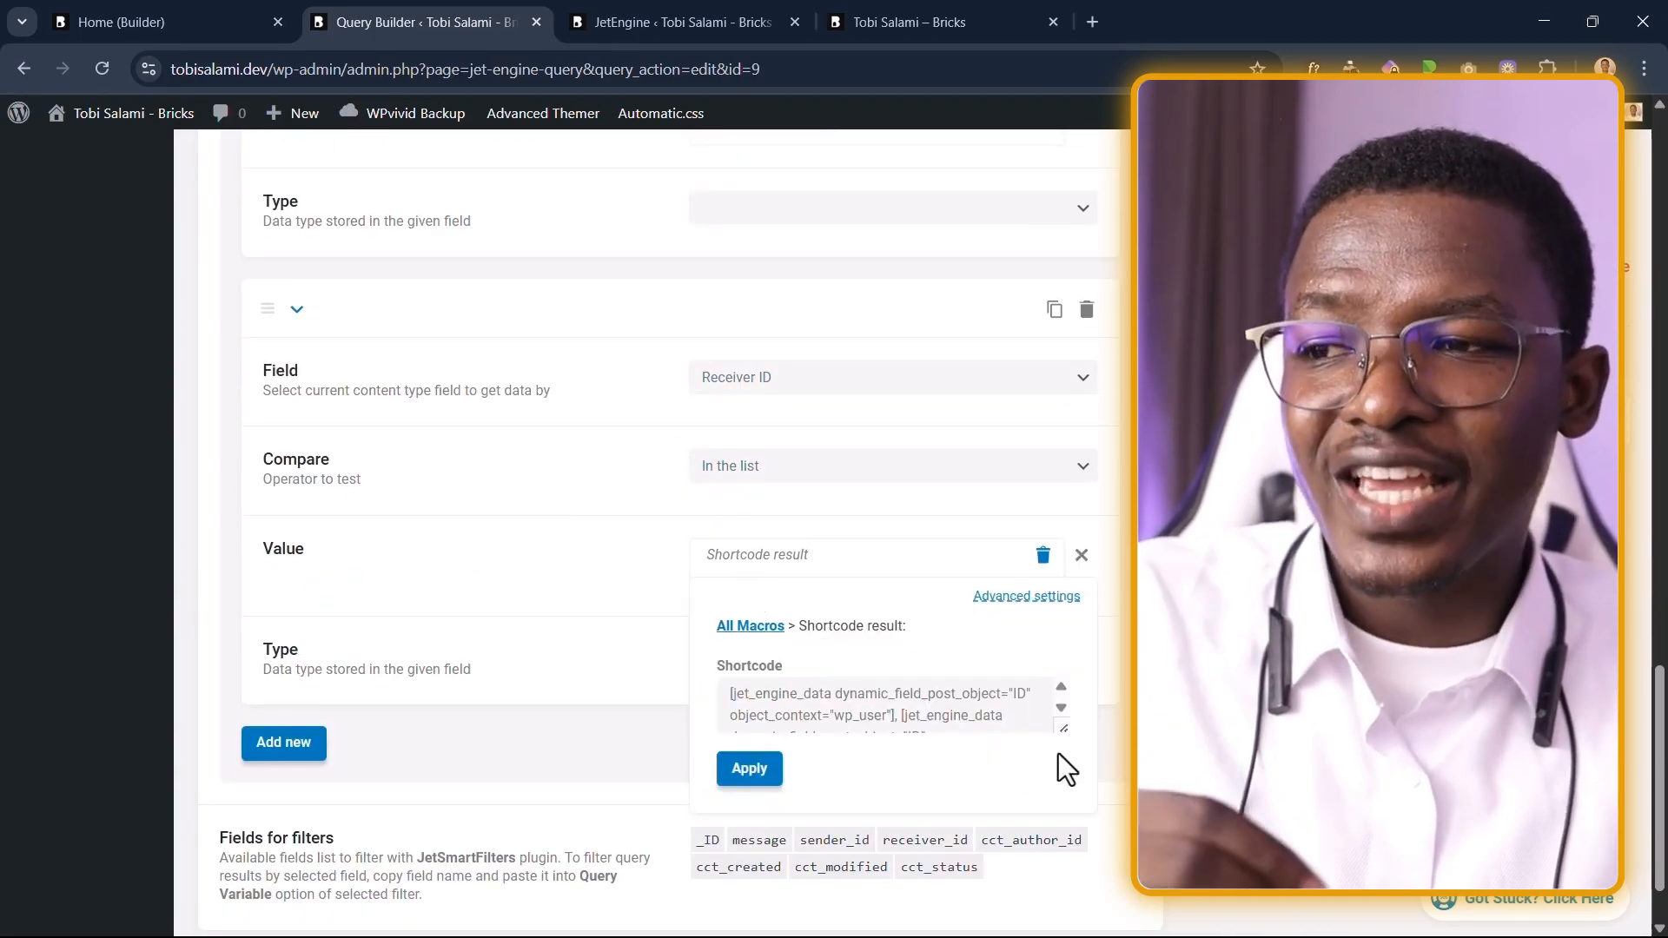
{"action": "left_click_drag", "start_coordinate": [1063, 729], "coordinate": [1066, 822]}
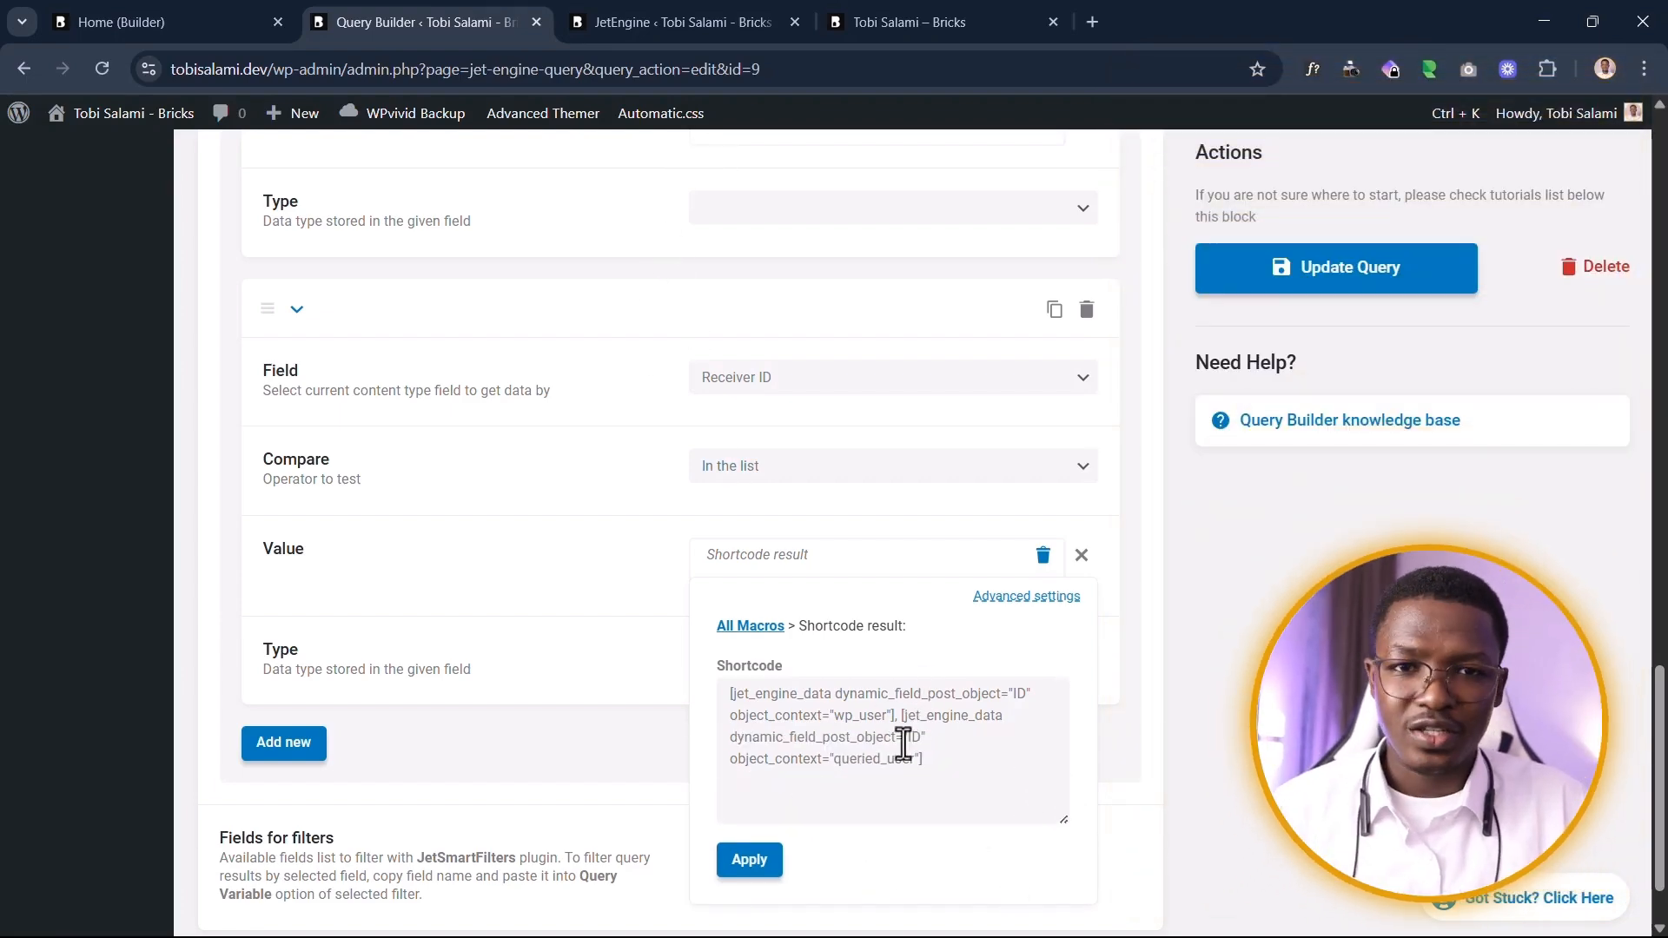
{"action": "left_click", "coordinate": [559, 577]}
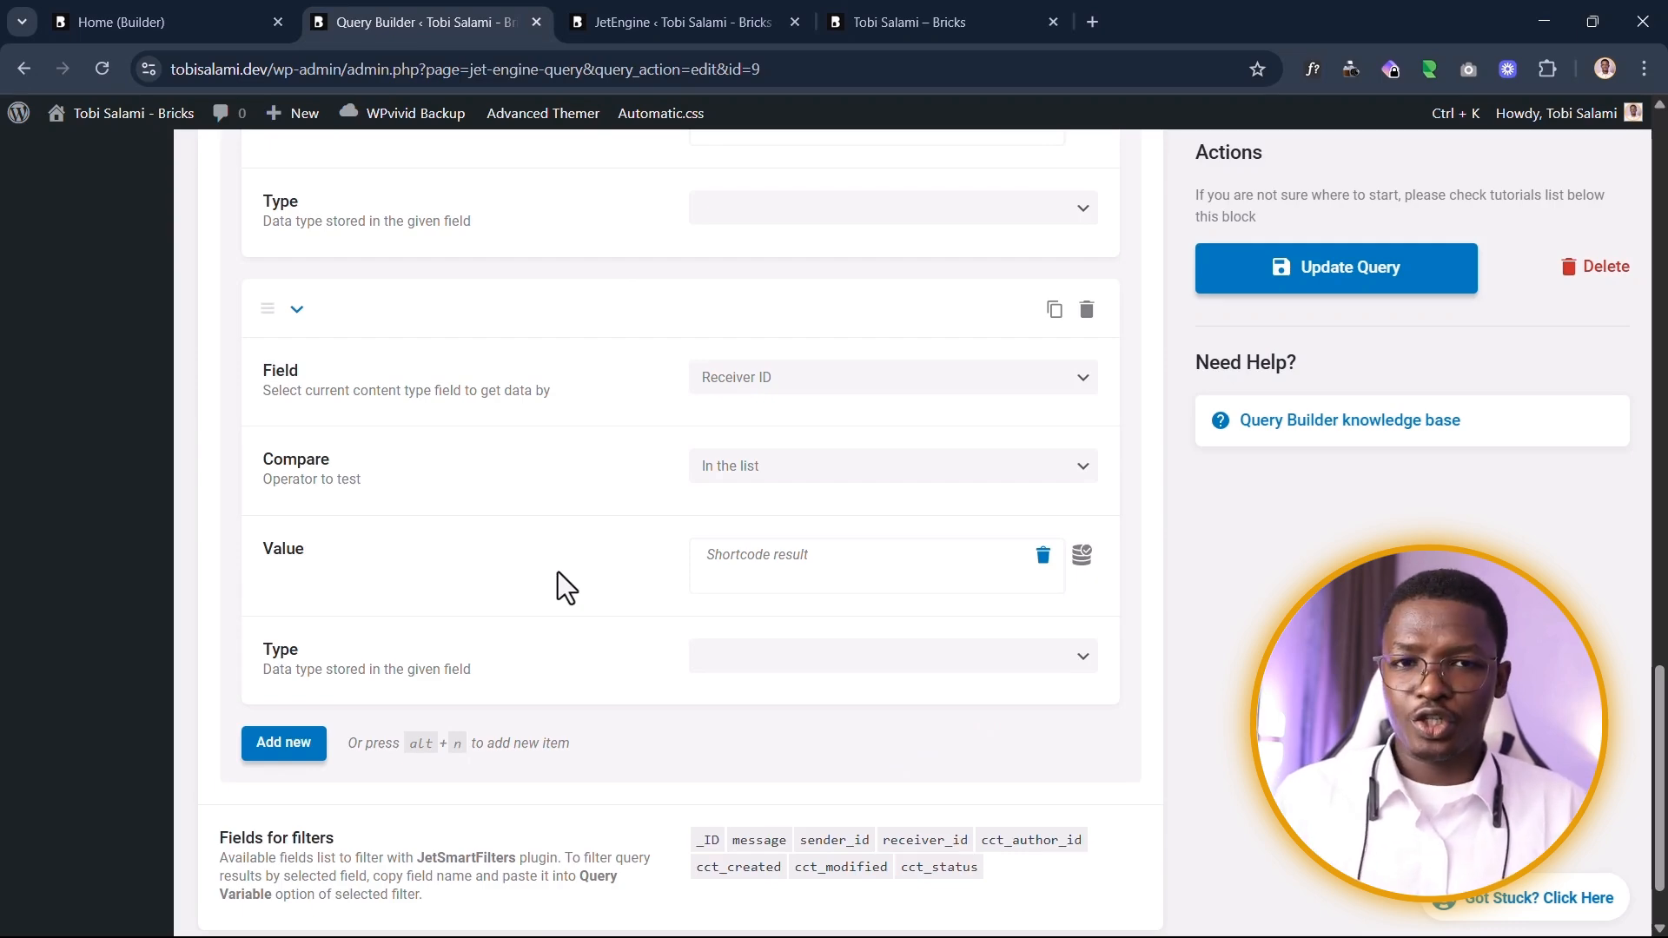
Step: Save the changes to the Get Messages query
{"action": "scroll", "coordinate": [558, 587], "scroll_direction": "up", "scroll_amount": 15}
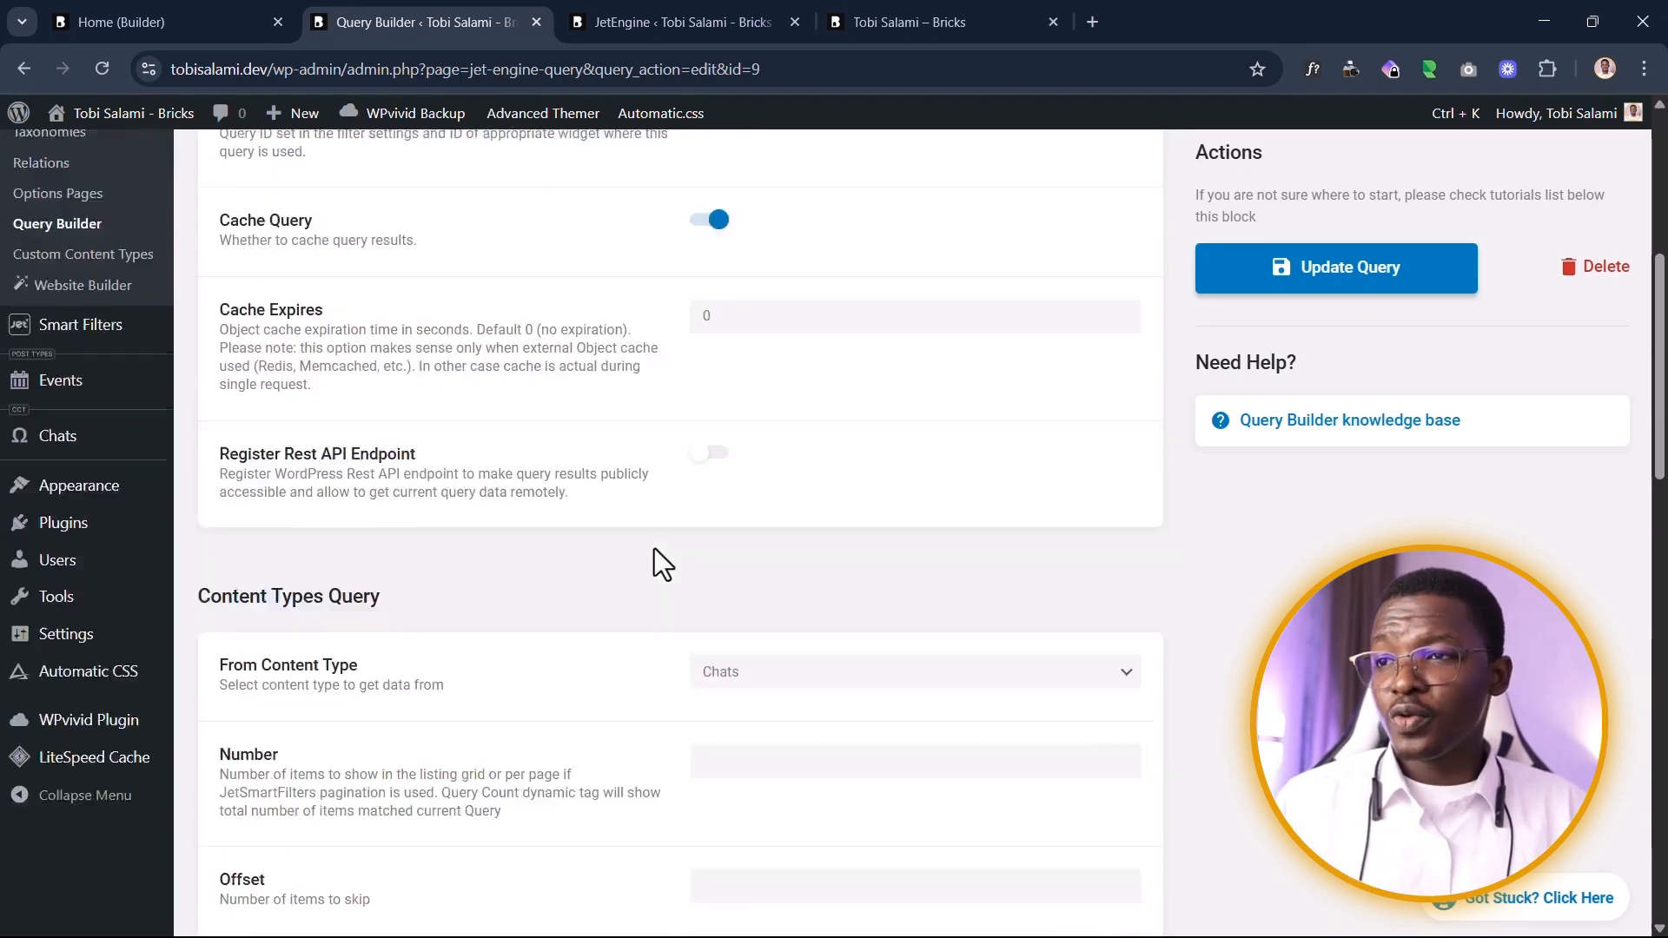
{"action": "scroll", "coordinate": [1125, 310], "scroll_direction": "up", "scroll_amount": 4}
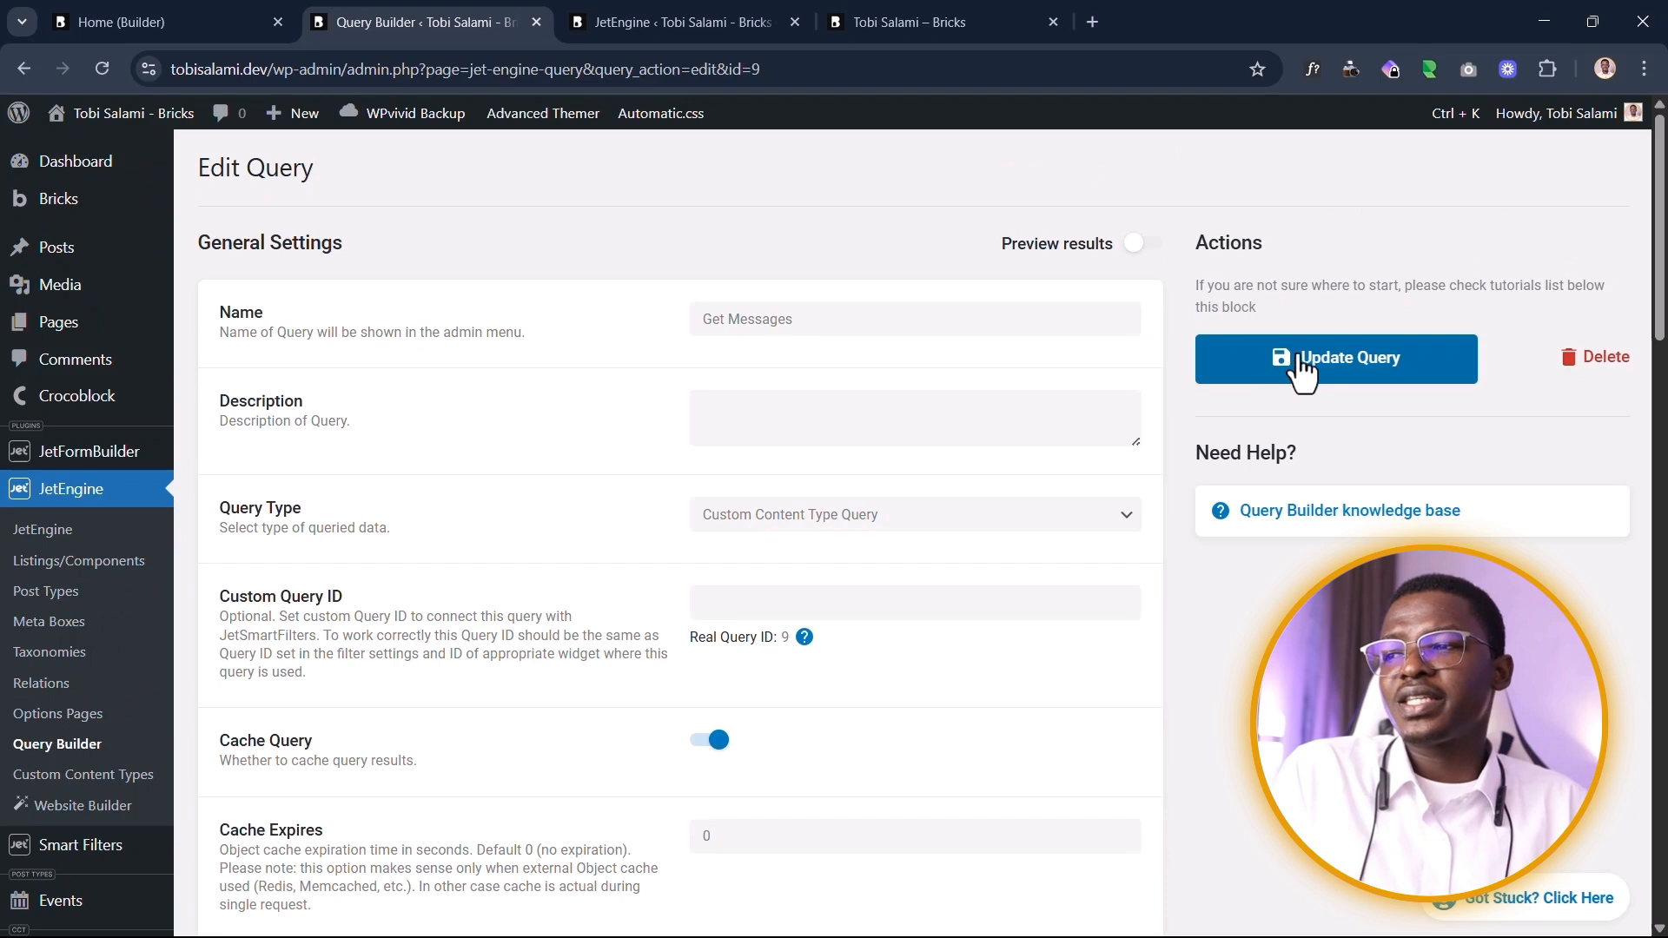
{"action": "left_click", "coordinate": [1304, 363]}
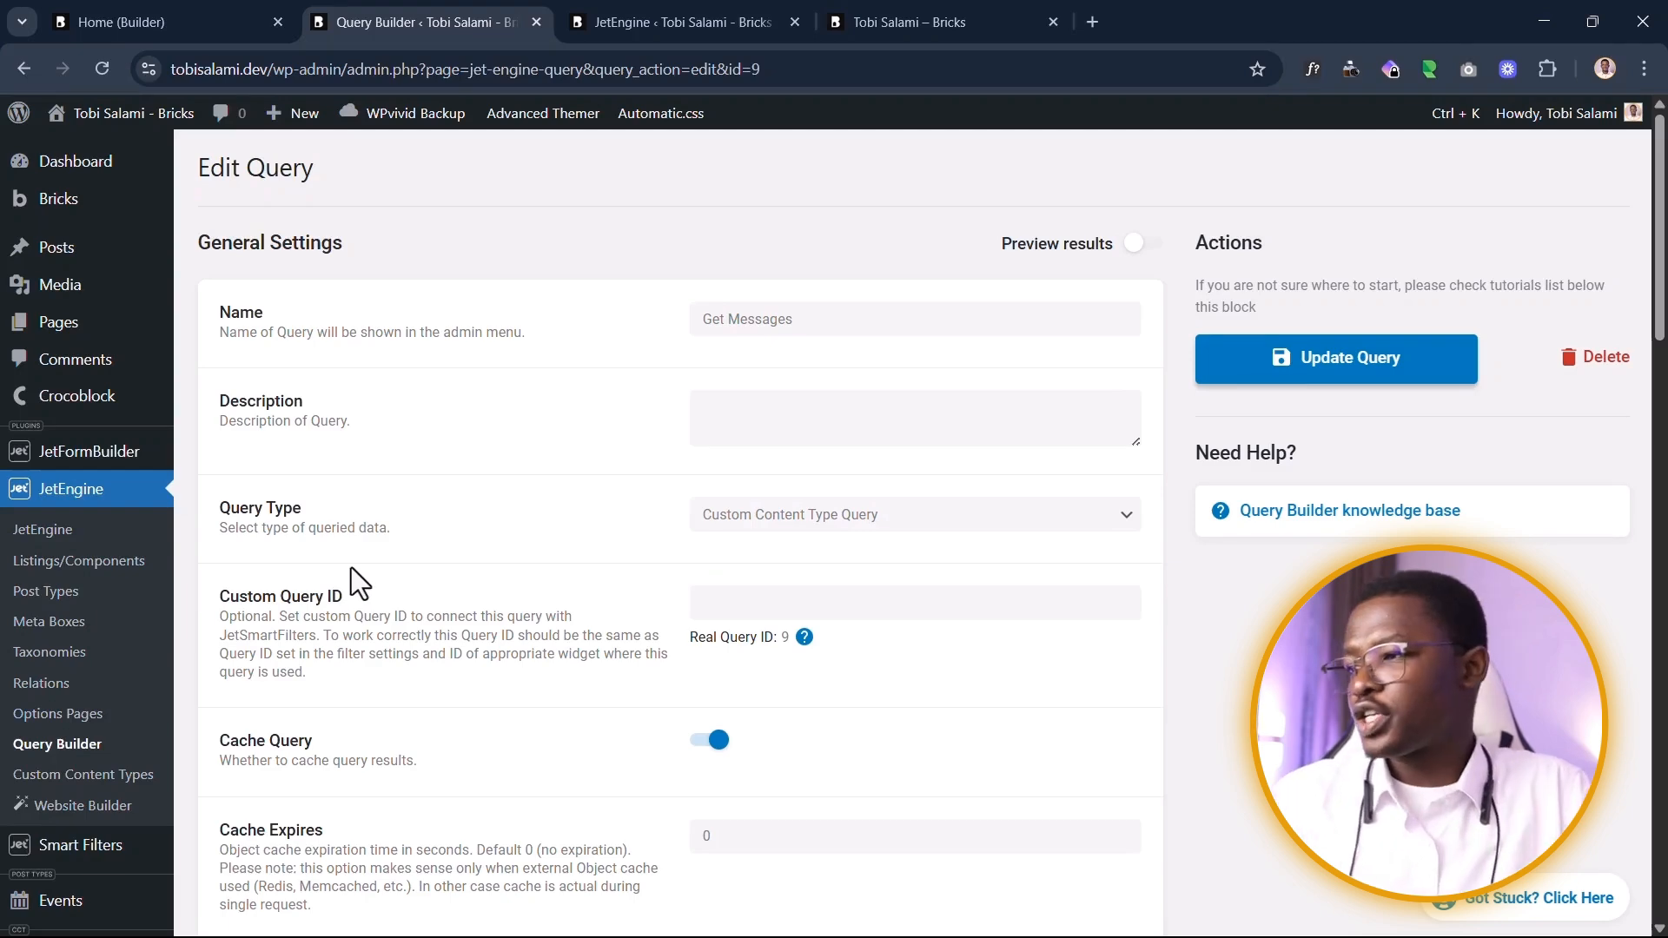
Step: Open JetEngine's list of listing items and components, and close the Shortcode Generator's browser tab
{"action": "left_click", "coordinate": [59, 563]}
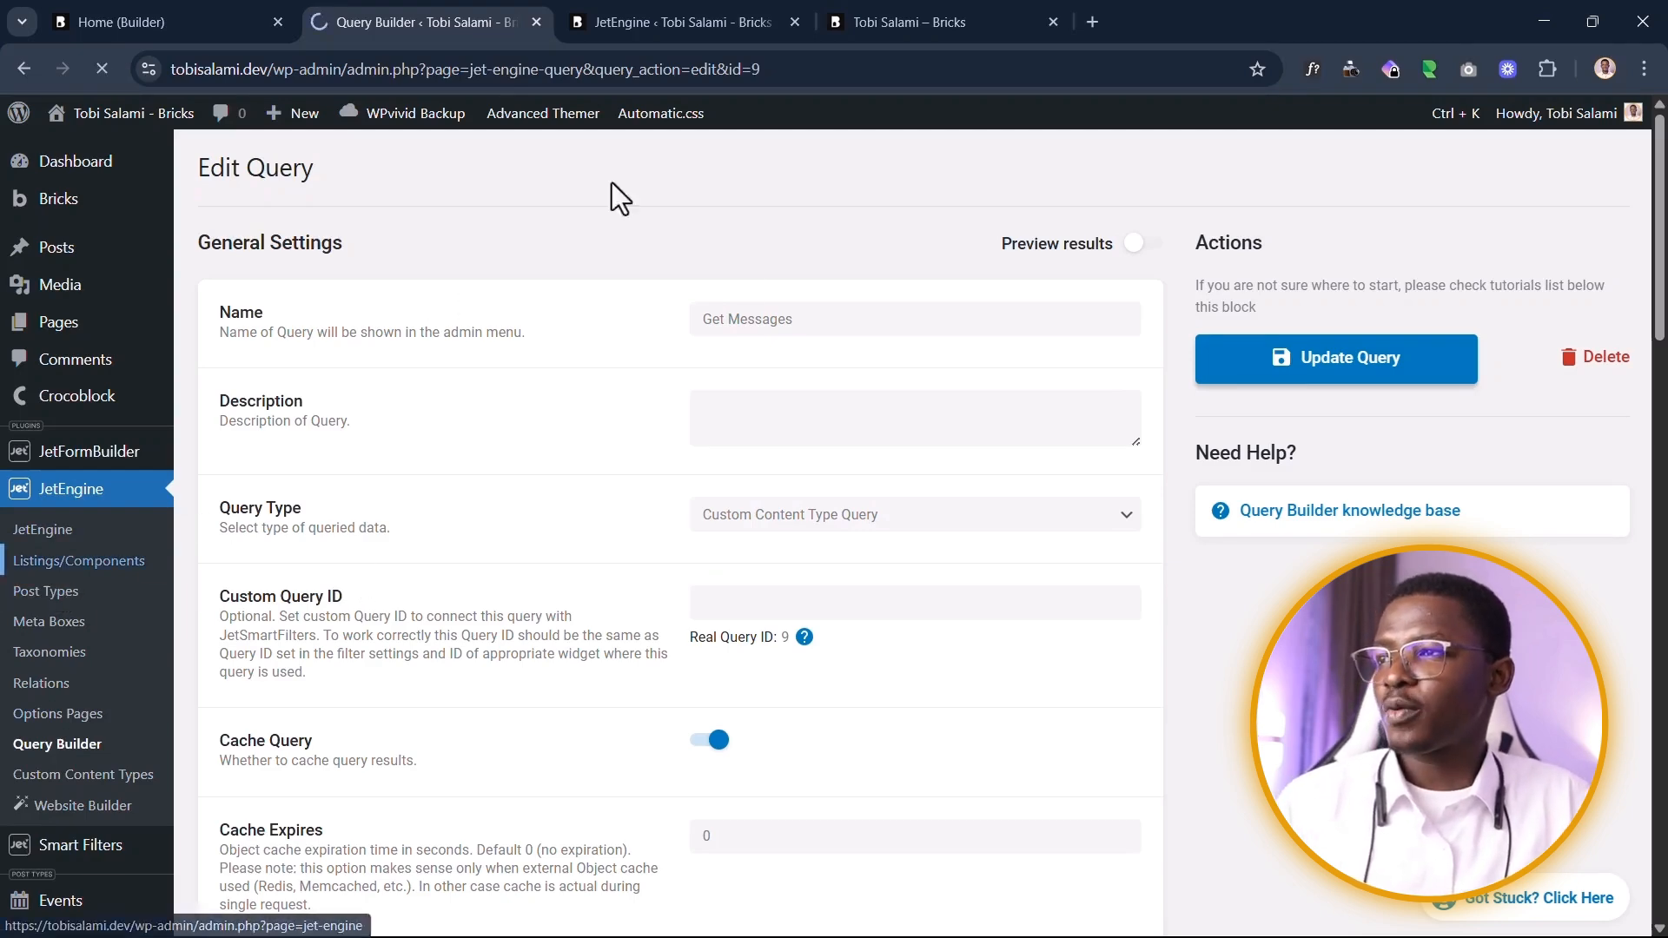
{"action": "left_click", "coordinate": [641, 4]}
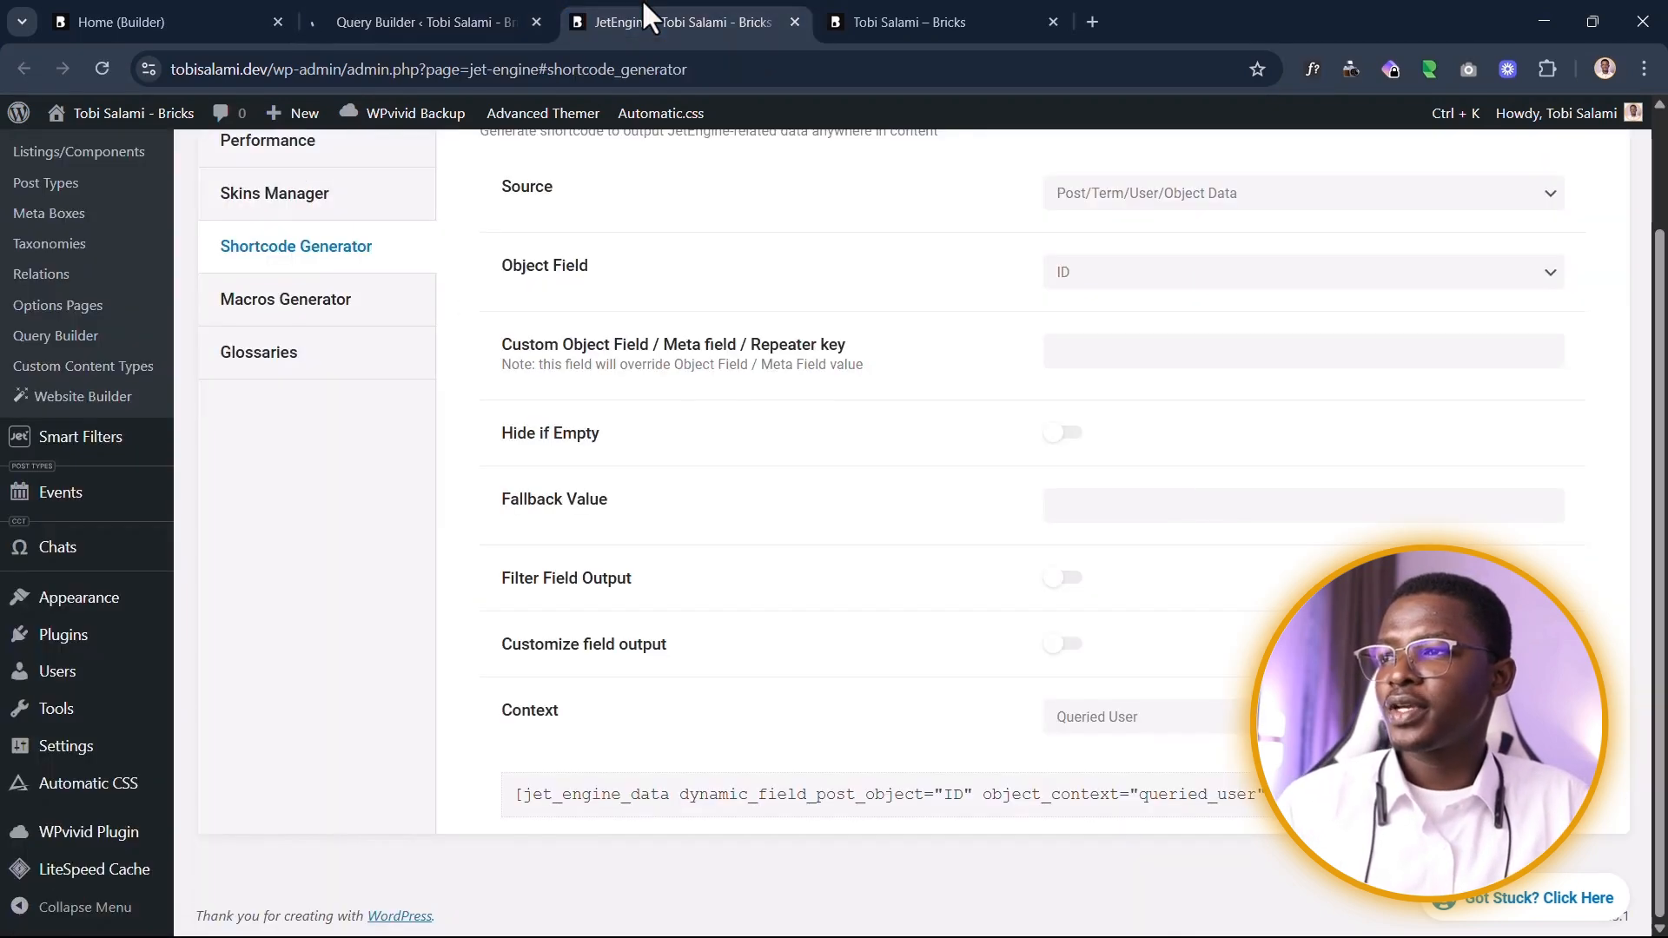
{"action": "left_click", "coordinate": [792, 22]}
{"action": "left_click", "coordinate": [171, 17]}
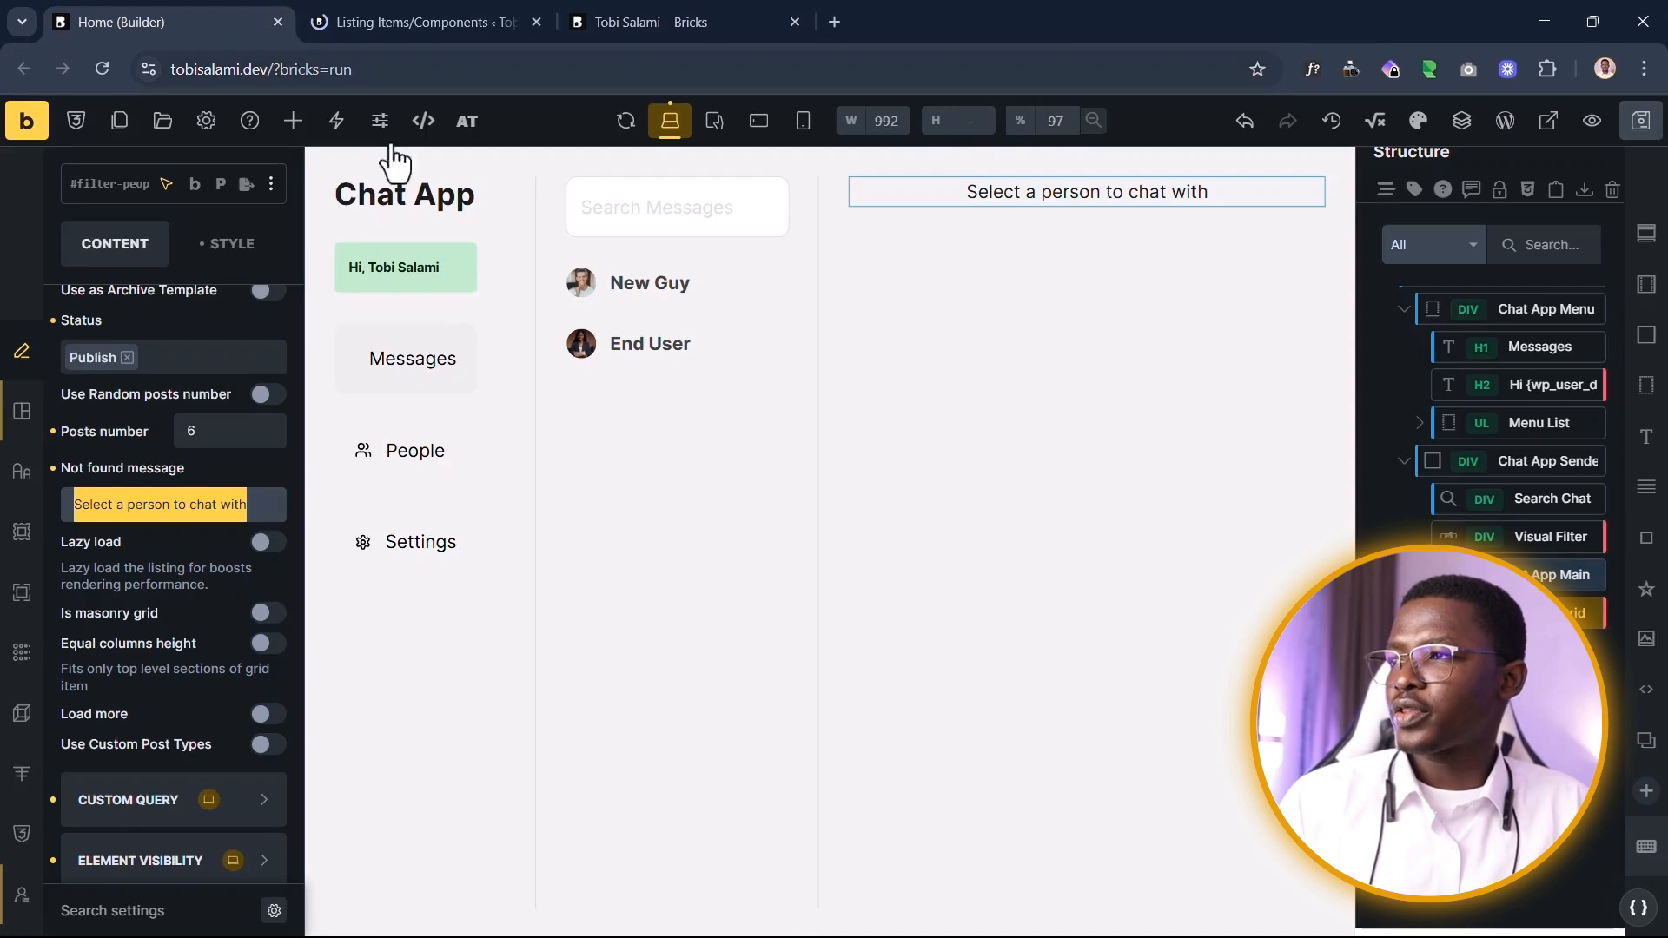
{"action": "left_click", "coordinate": [469, 15]}
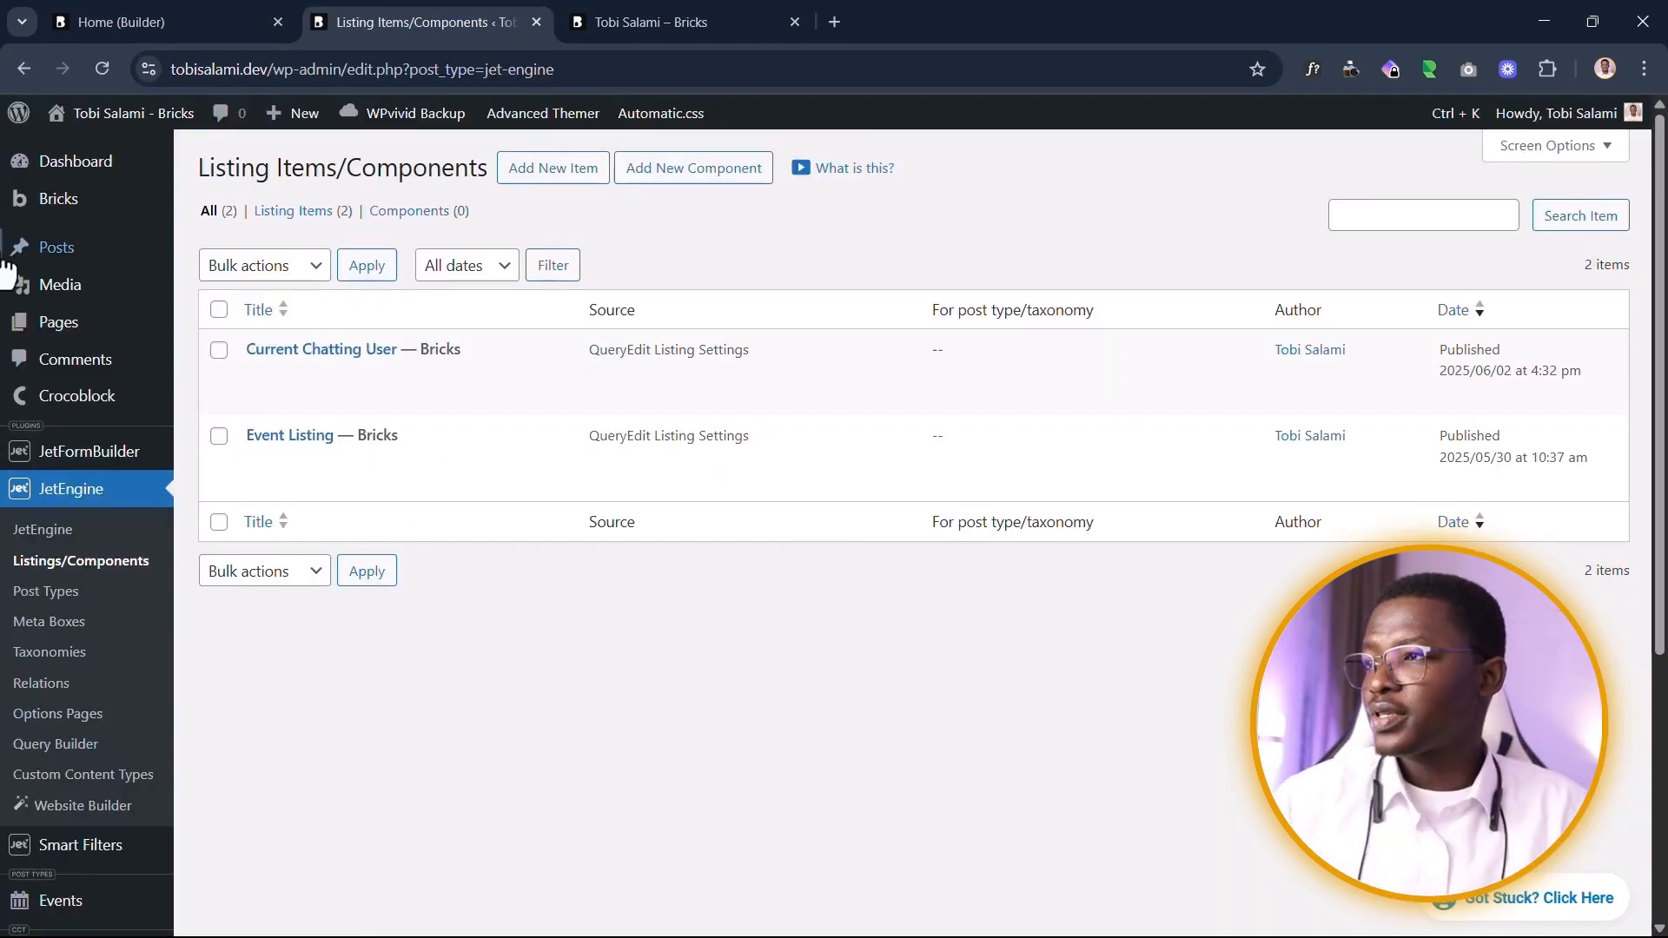
Step: On the chat app's frontend, compare the sent and received message bubbles in the End User and New Guy conversations
{"action": "left_click", "coordinate": [172, 22]}
{"action": "left_click", "coordinate": [584, 16]}
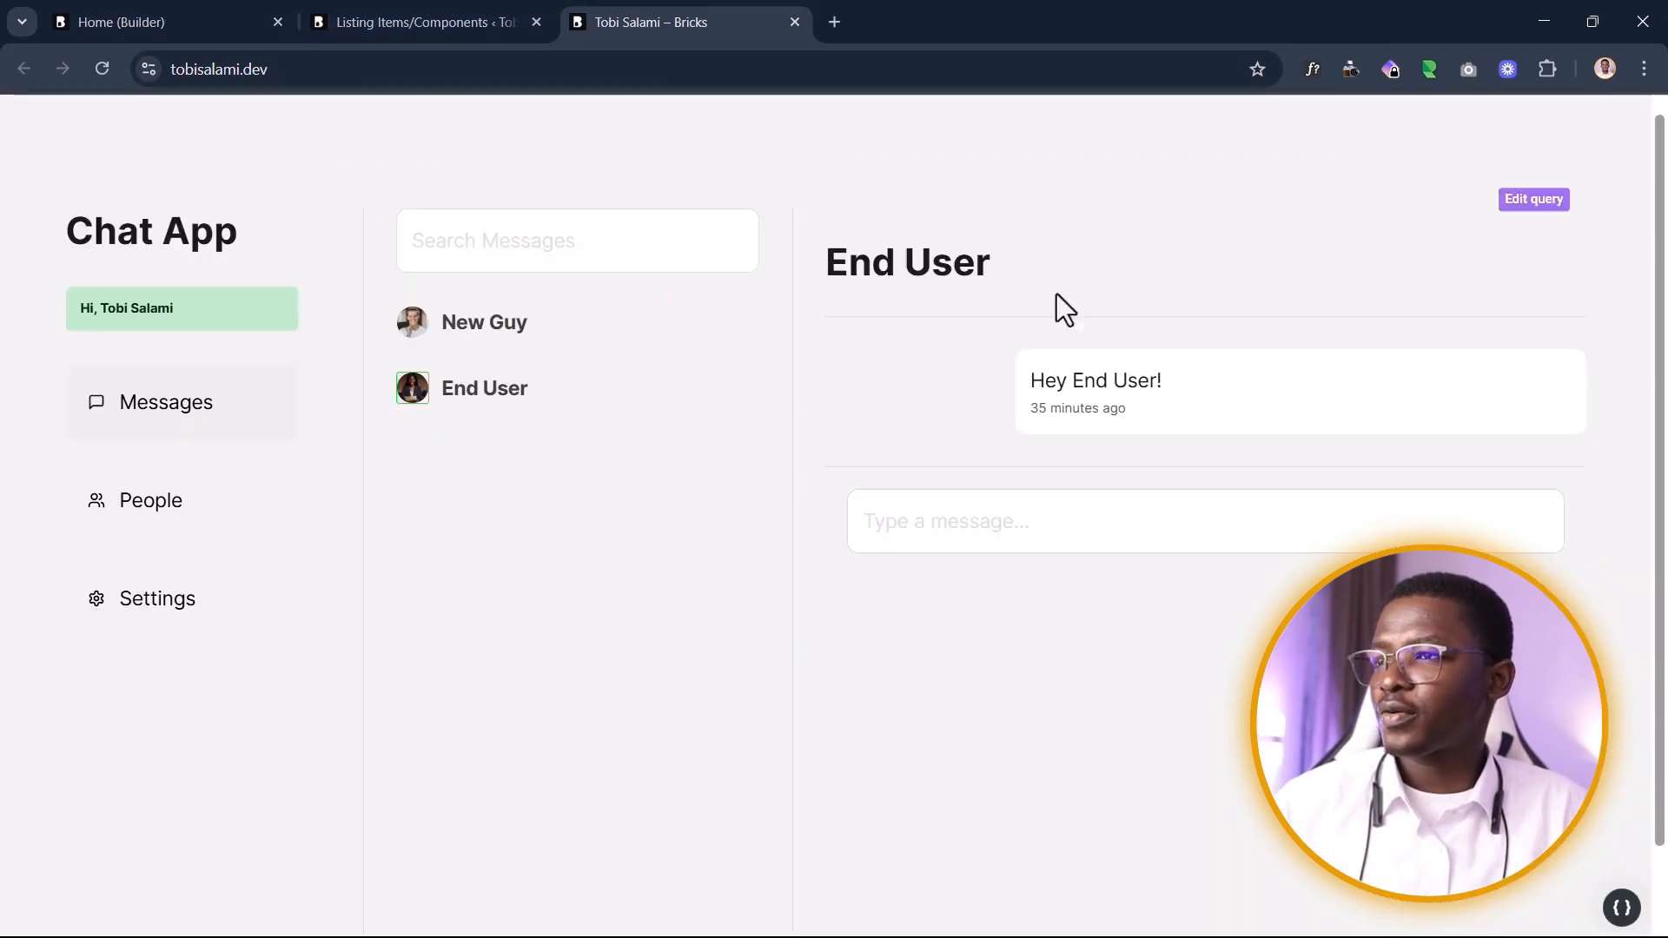
{"action": "mouse_move", "coordinate": [1084, 318]}
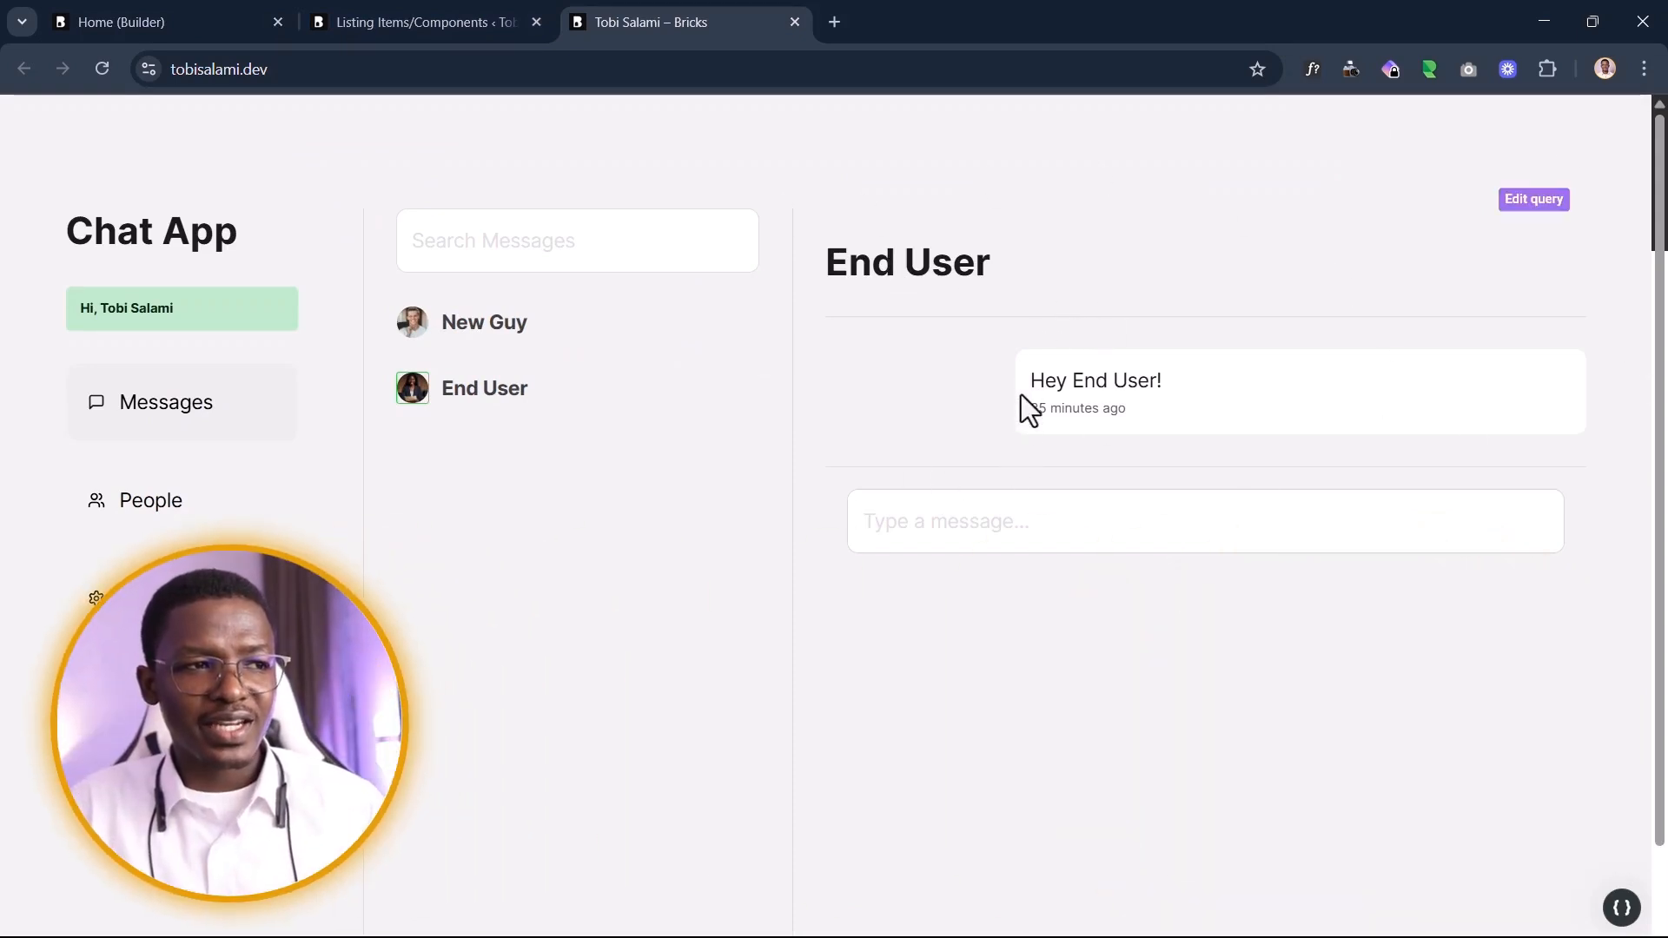
{"action": "left_click_drag", "start_coordinate": [1022, 395], "coordinate": [1164, 466]}
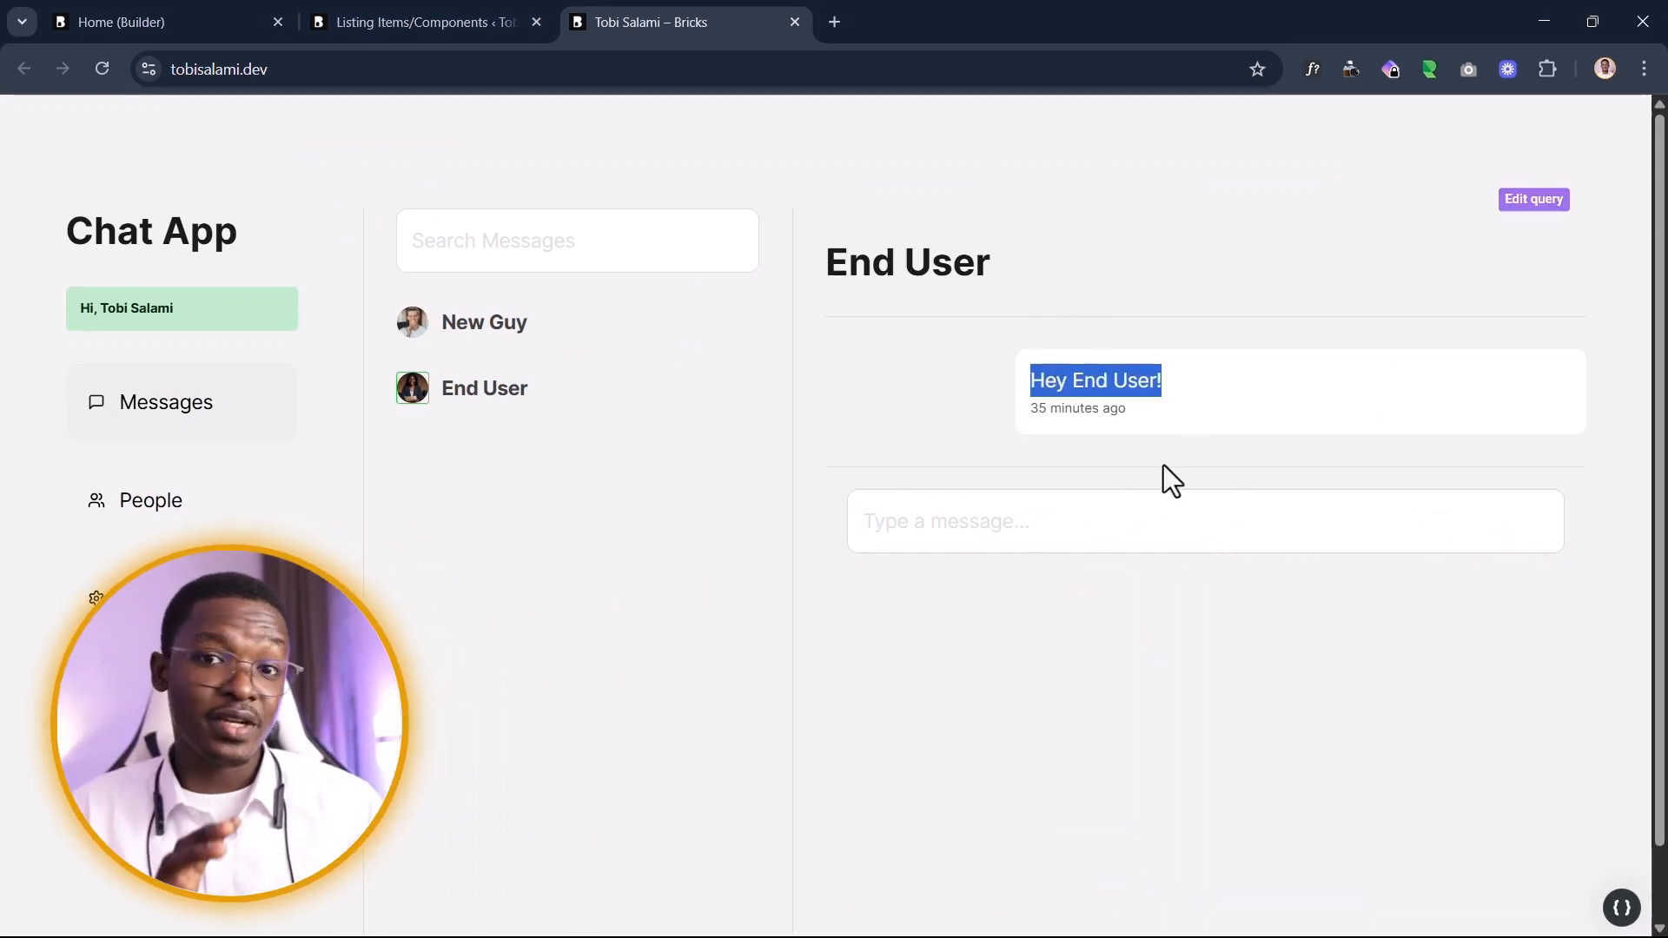
{"action": "left_click", "coordinate": [532, 325]}
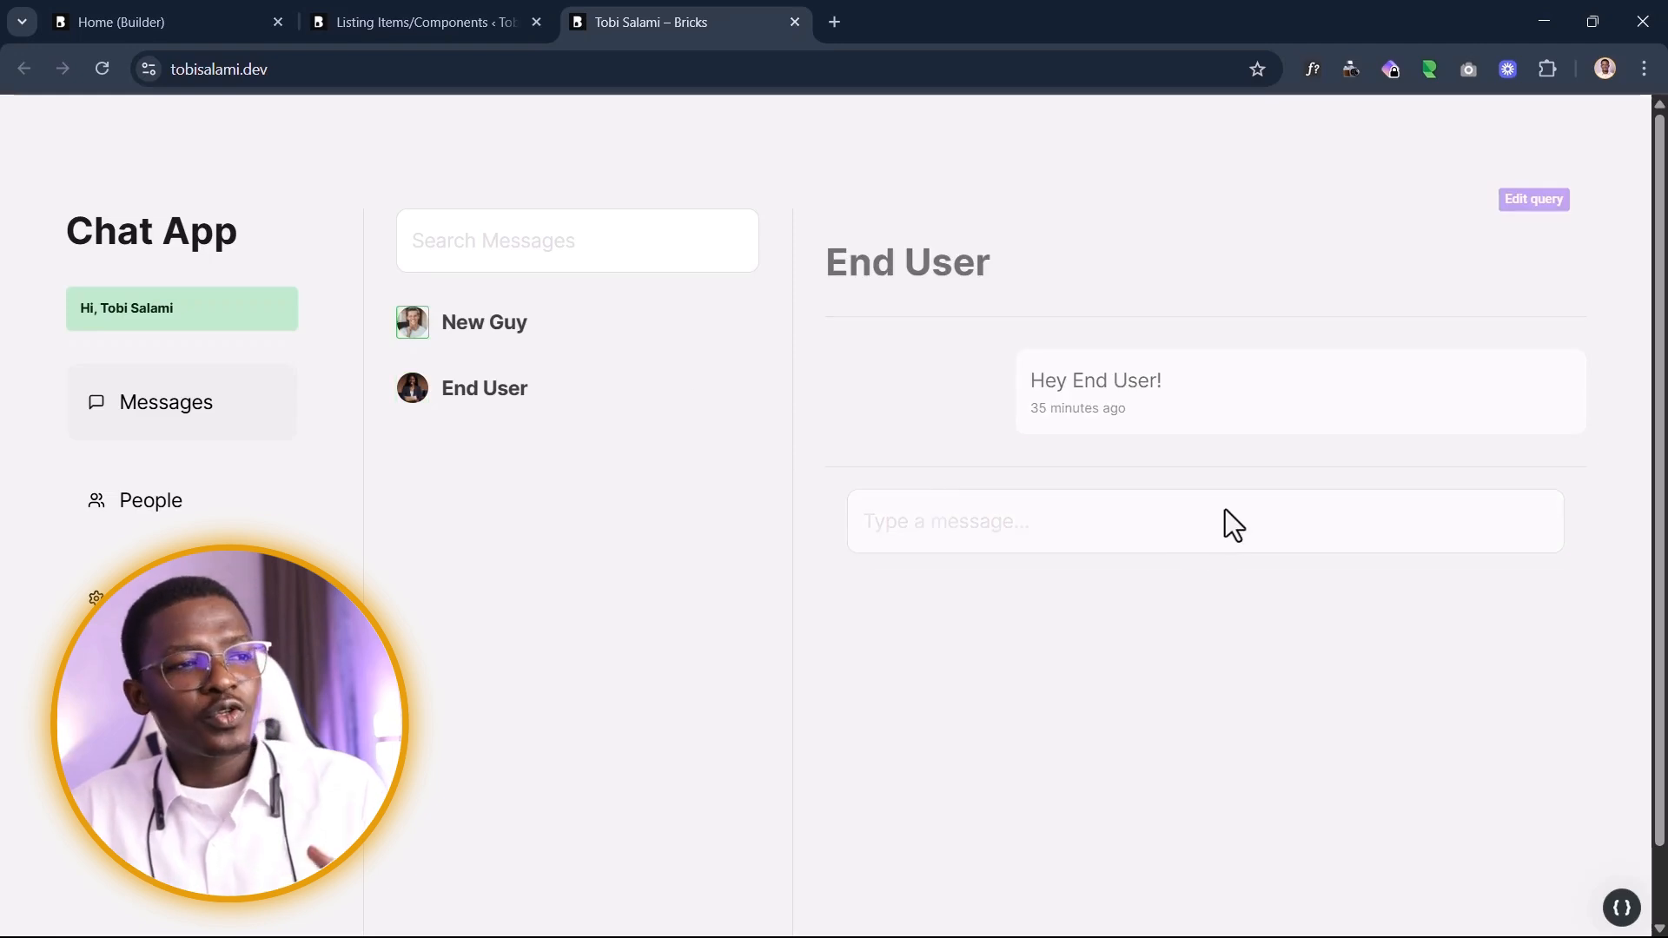
{"action": "left_click_drag", "start_coordinate": [1032, 382], "coordinate": [1051, 415]}
{"action": "left_click_drag", "start_coordinate": [1102, 408], "coordinate": [1020, 372]}
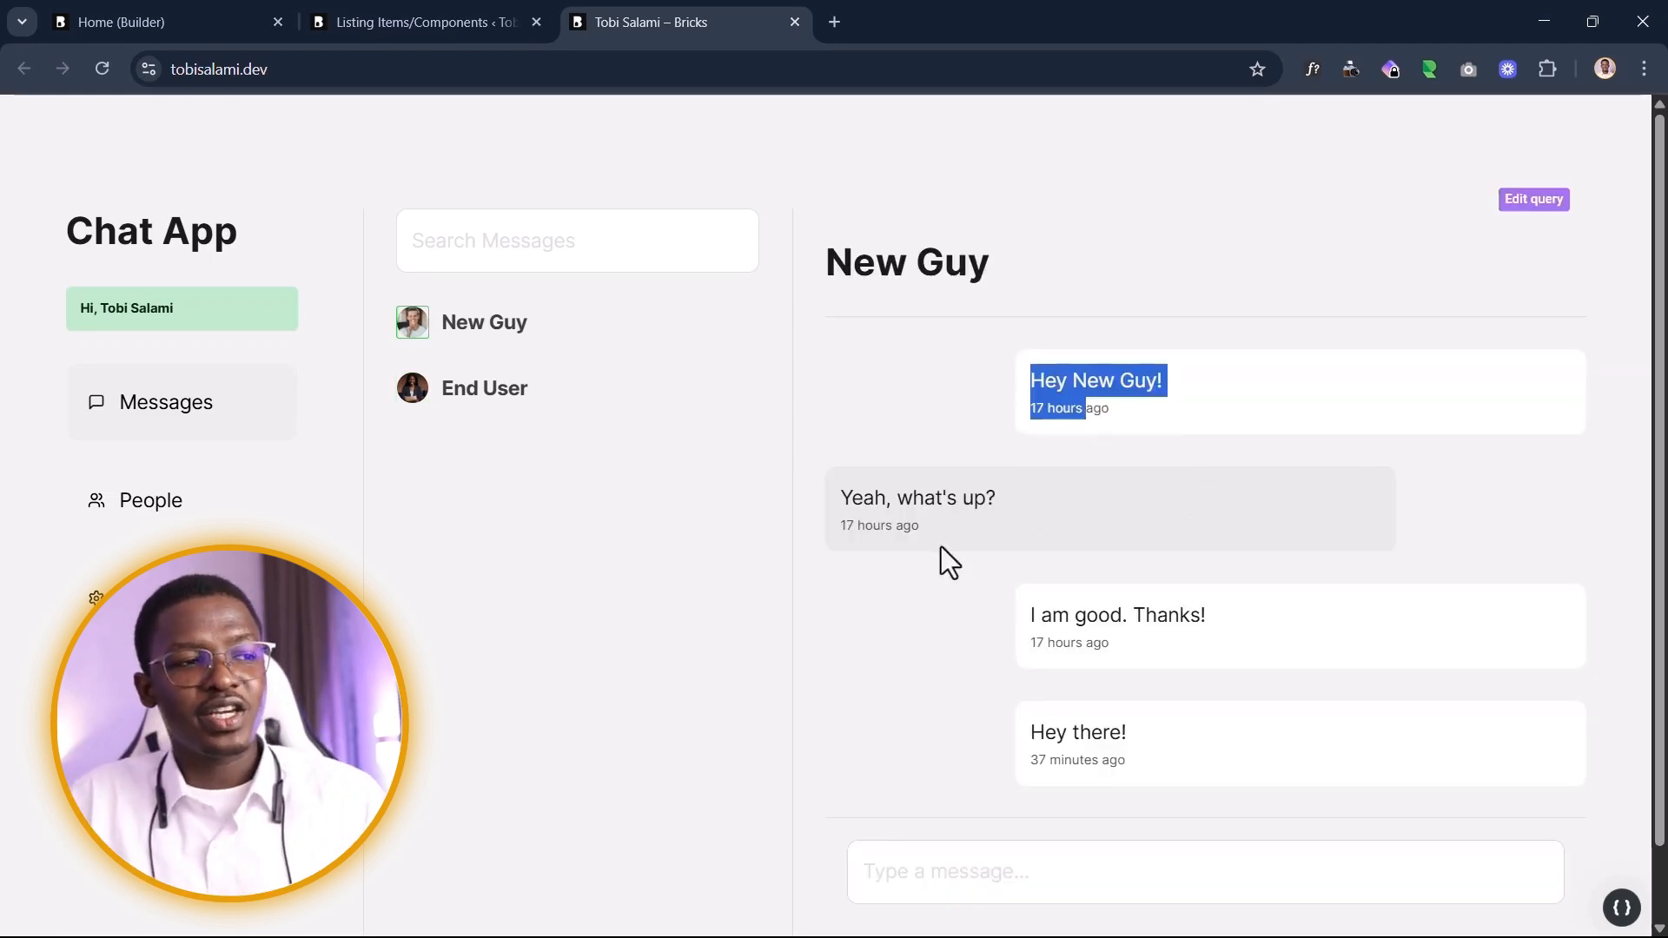
{"action": "left_click_drag", "start_coordinate": [919, 528], "coordinate": [819, 494]}
{"action": "left_click", "coordinate": [919, 537]}
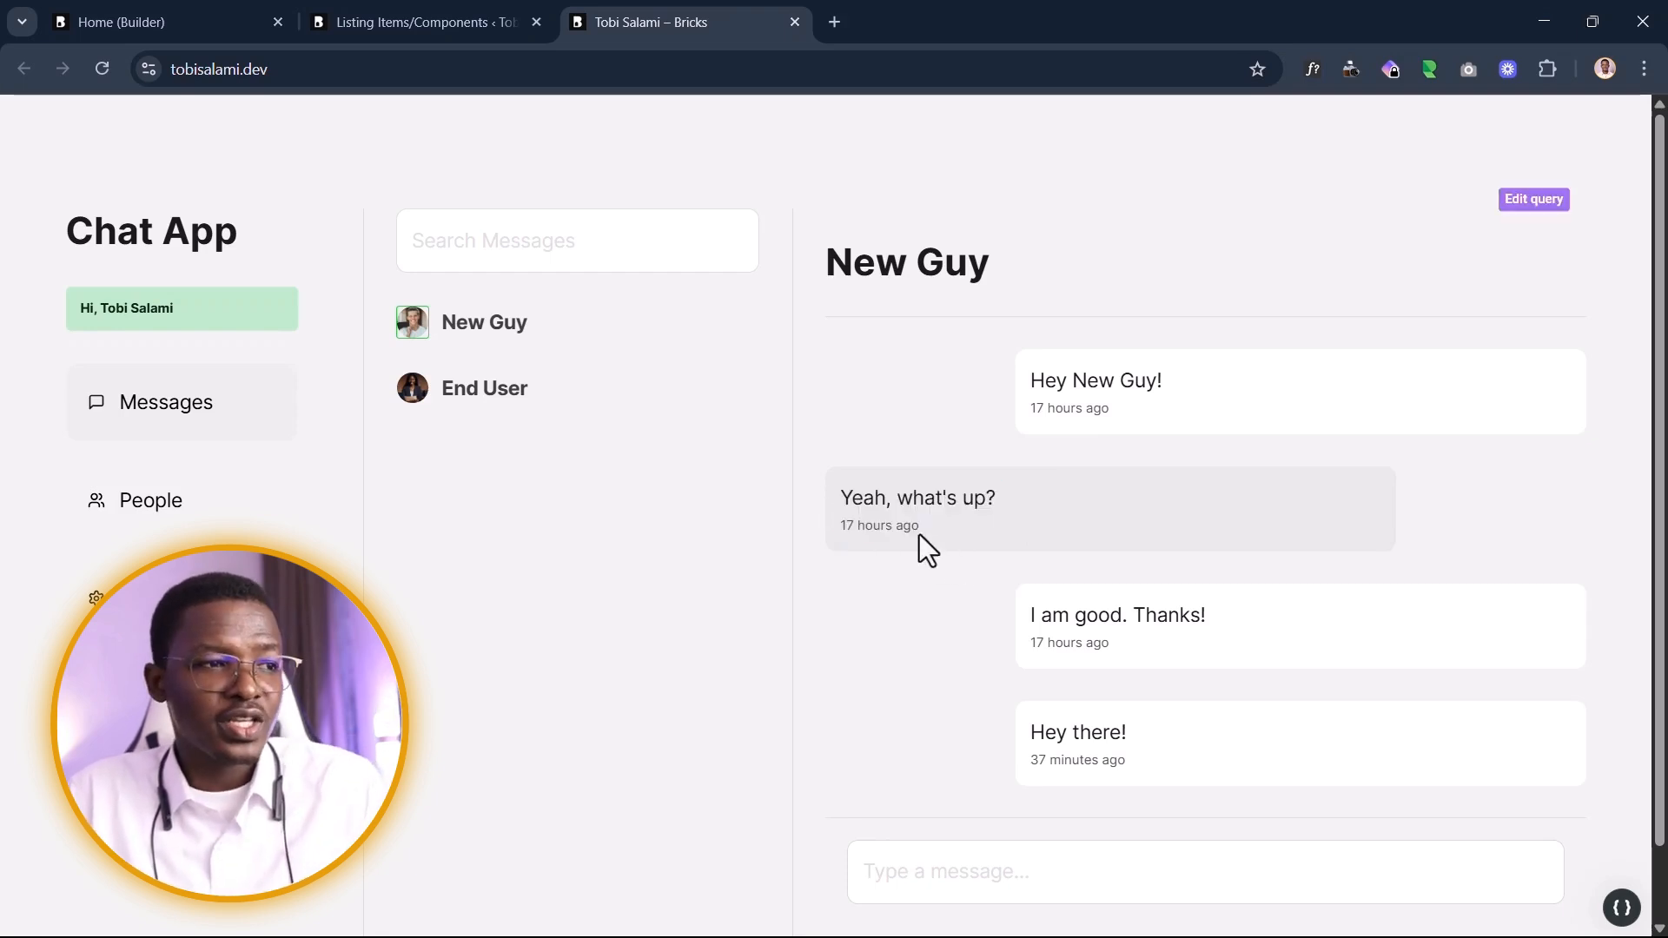
{"action": "key", "text": "ctrl+a"}
{"action": "left_click", "coordinate": [1084, 535]}
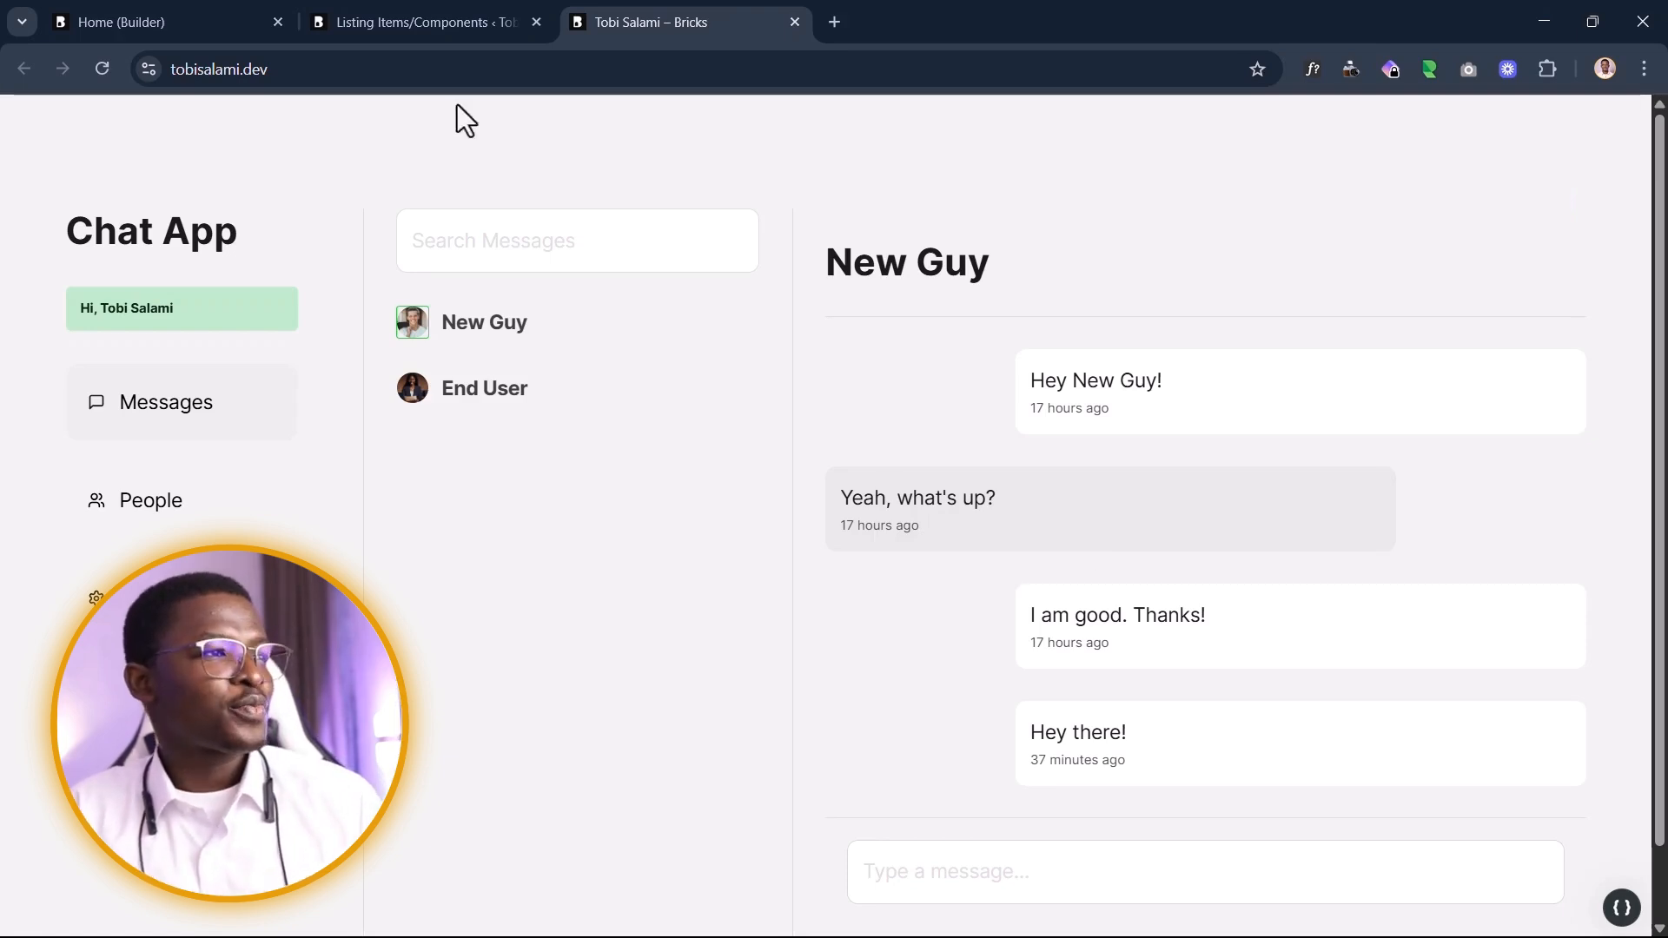
Step: Open JetEngine's Query Builder list in a new browser tab from the listing items page
{"action": "left_click", "coordinate": [456, 20]}
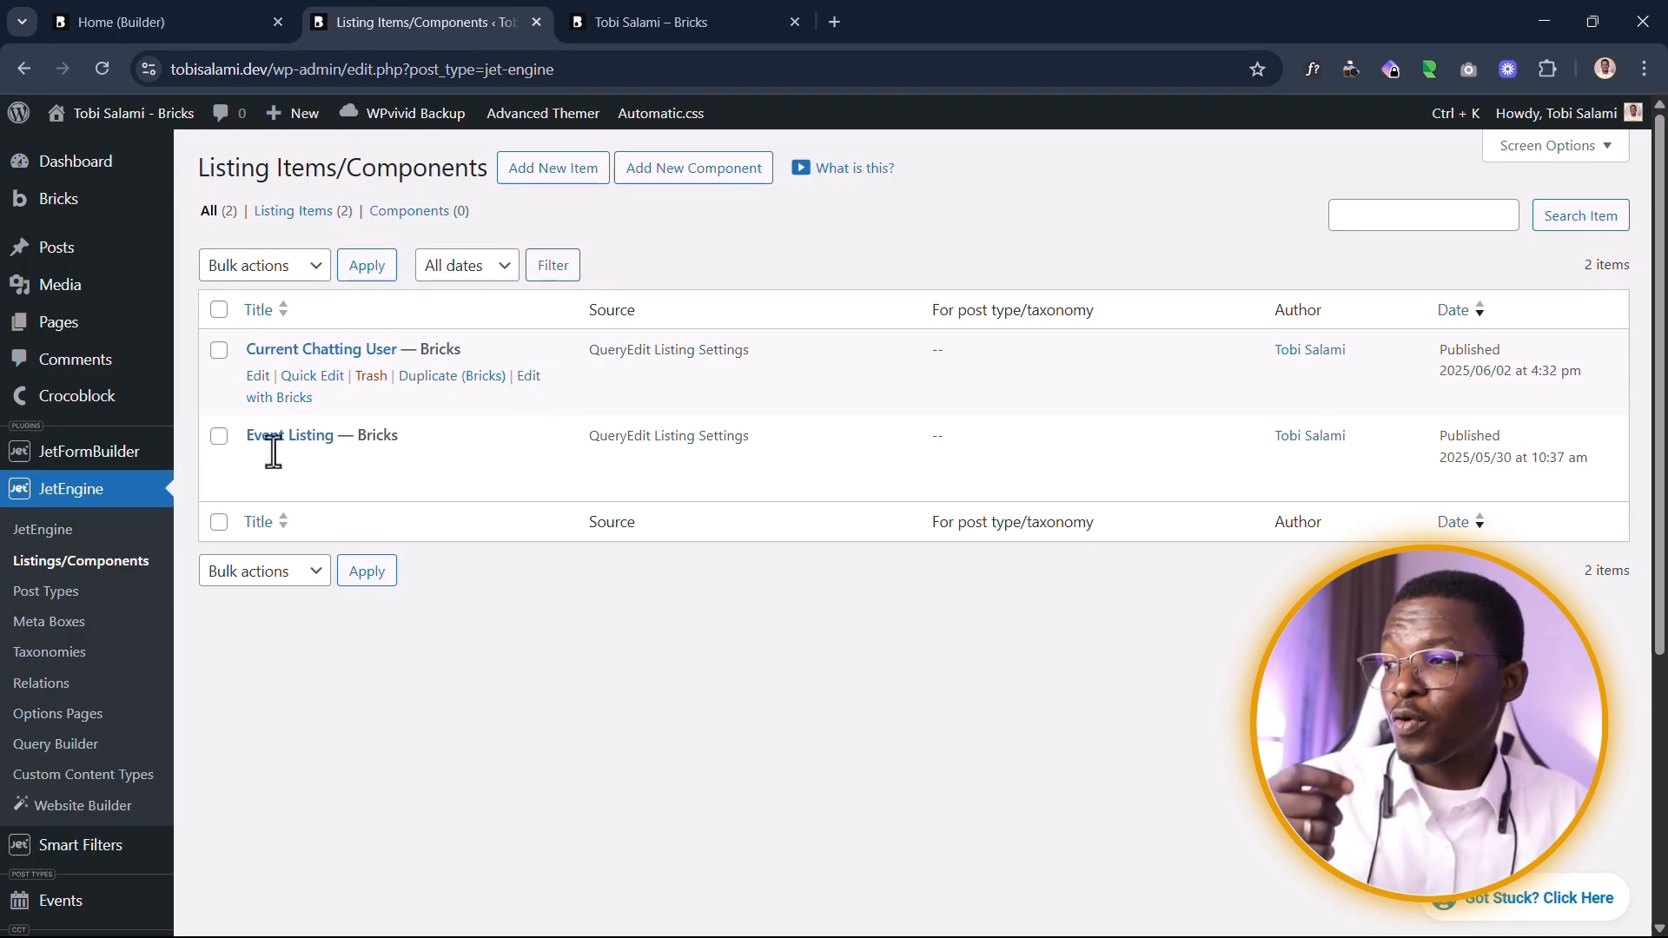
{"action": "right_click", "coordinate": [38, 756]}
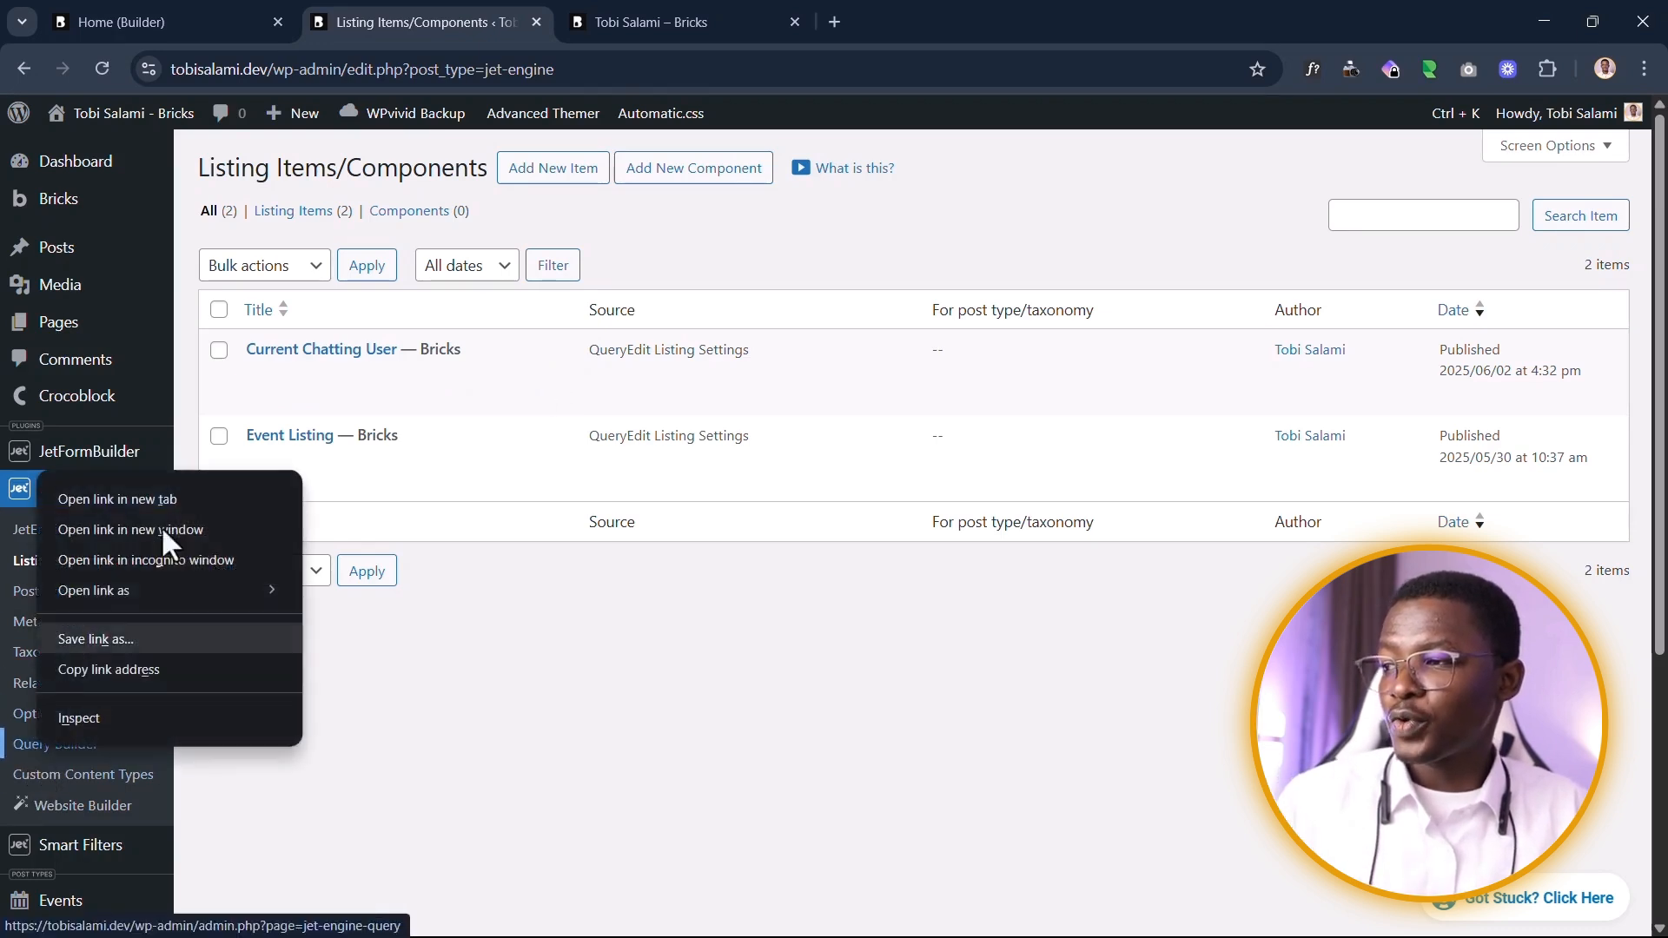
{"action": "left_click", "coordinate": [173, 488]}
{"action": "left_click", "coordinate": [617, 22]}
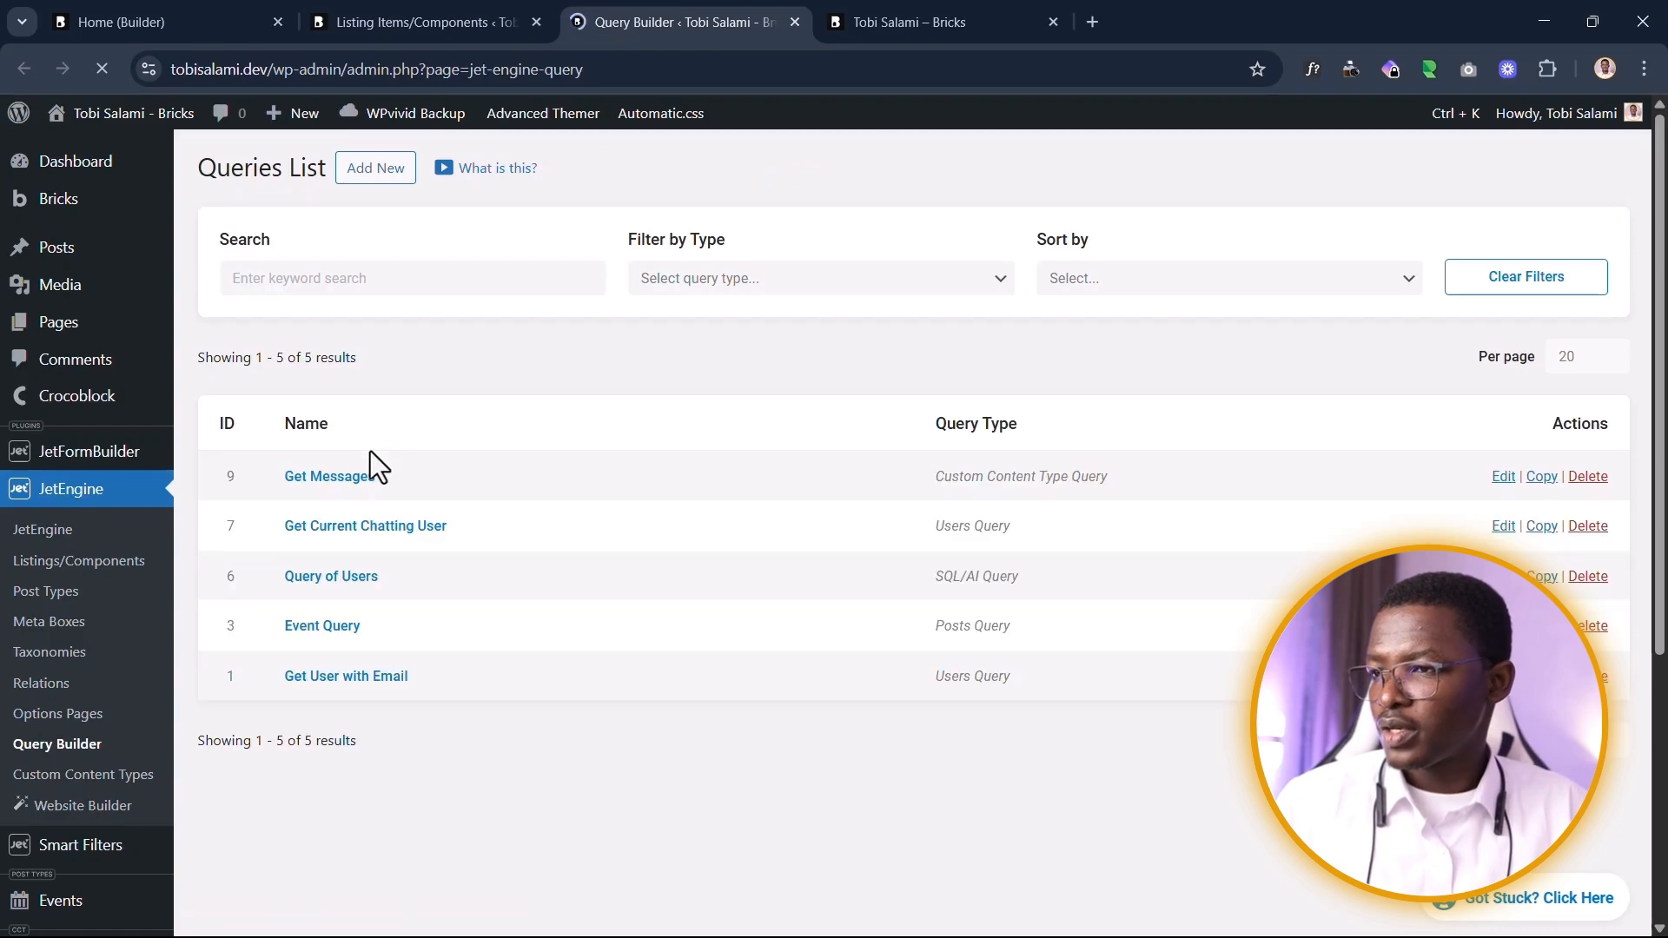
Step: Find the Get Current Chatting User query in the queries list, and open the Current Chatting User listing item in Bricks
{"action": "scroll", "coordinate": [370, 451], "scroll_direction": "down", "scroll_amount": 3}
{"action": "left_click_drag", "start_coordinate": [477, 308], "coordinate": [283, 314]}
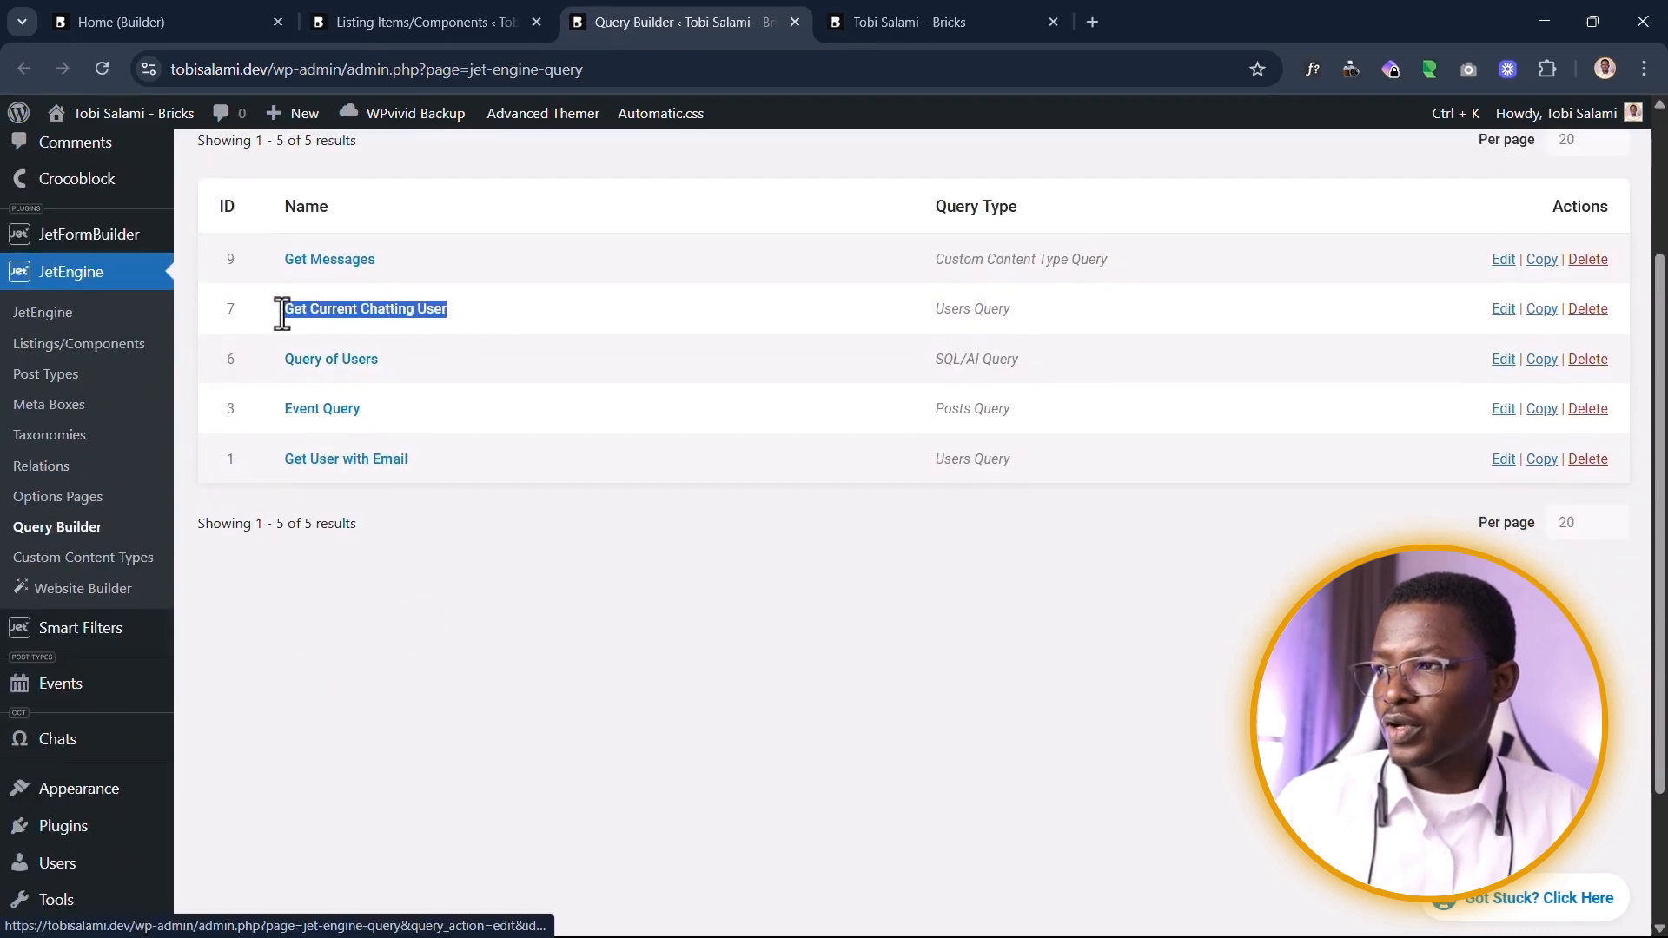
{"action": "left_click", "coordinate": [494, 337]}
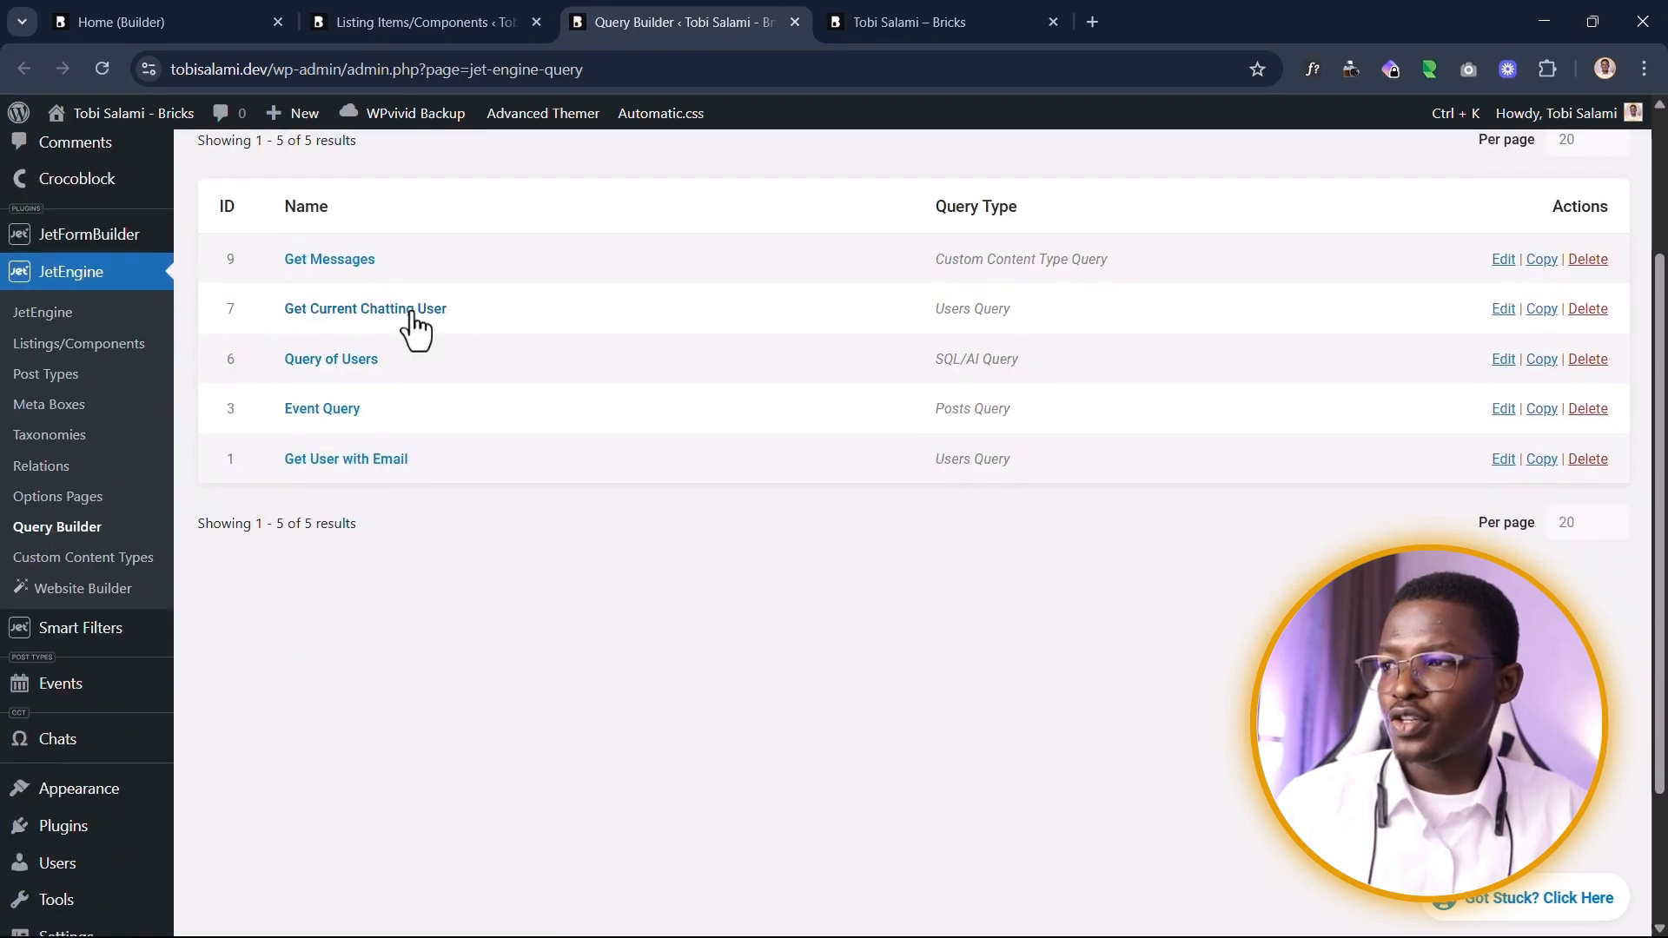
{"action": "left_click", "coordinate": [483, 15]}
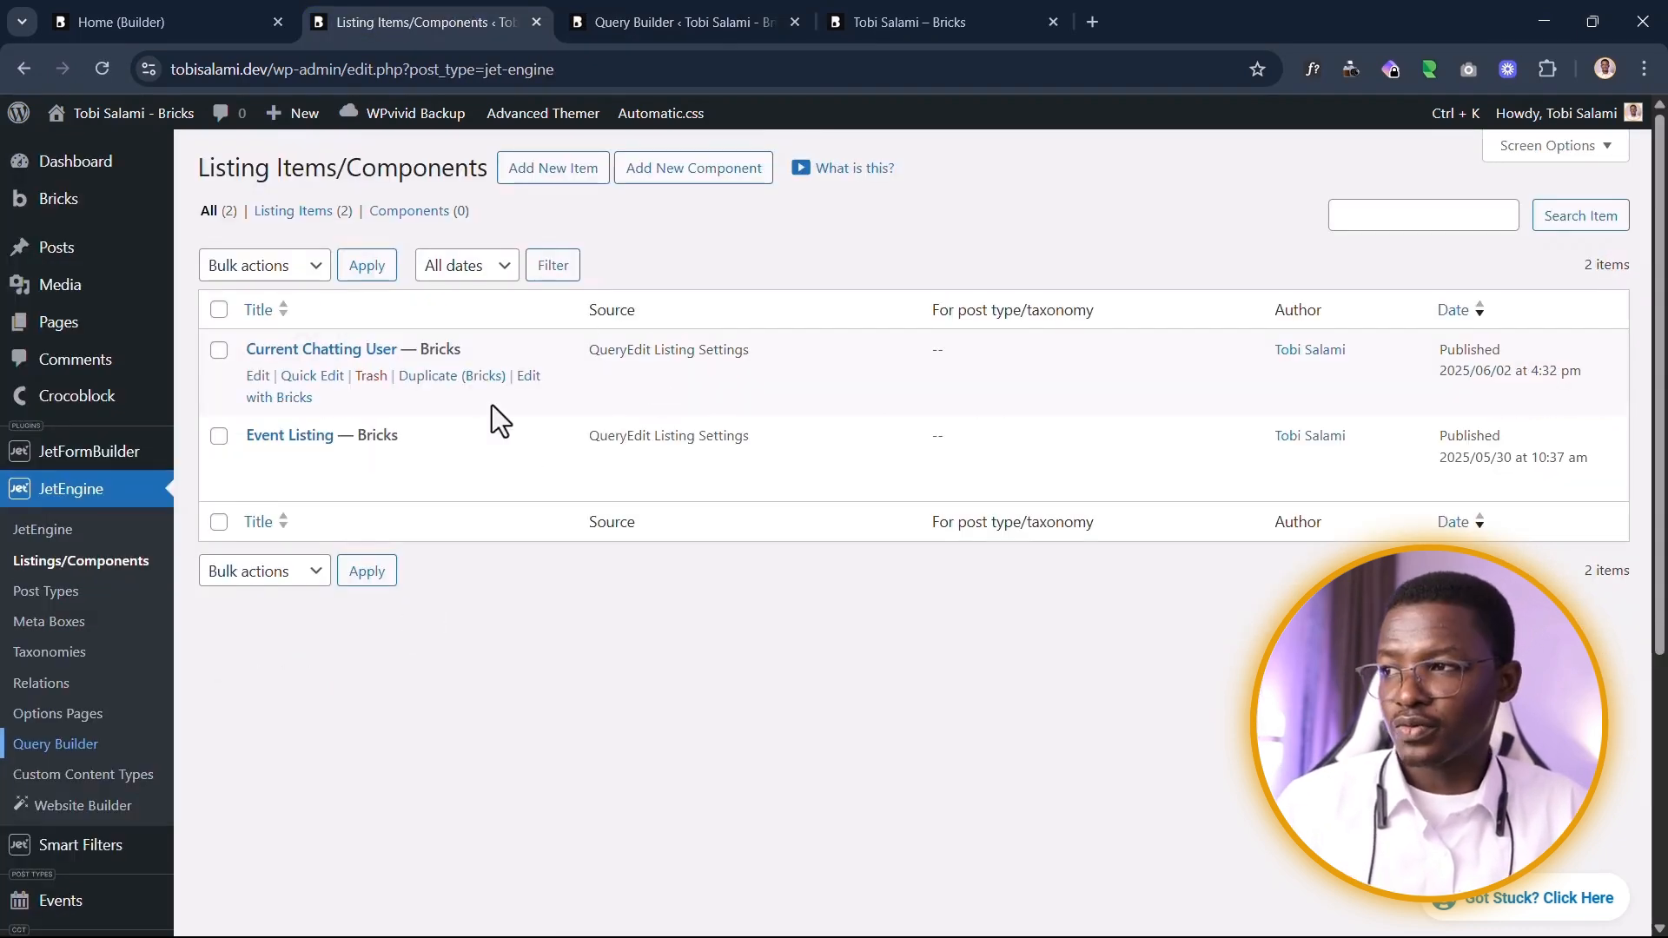
{"action": "left_click", "coordinate": [527, 398]}
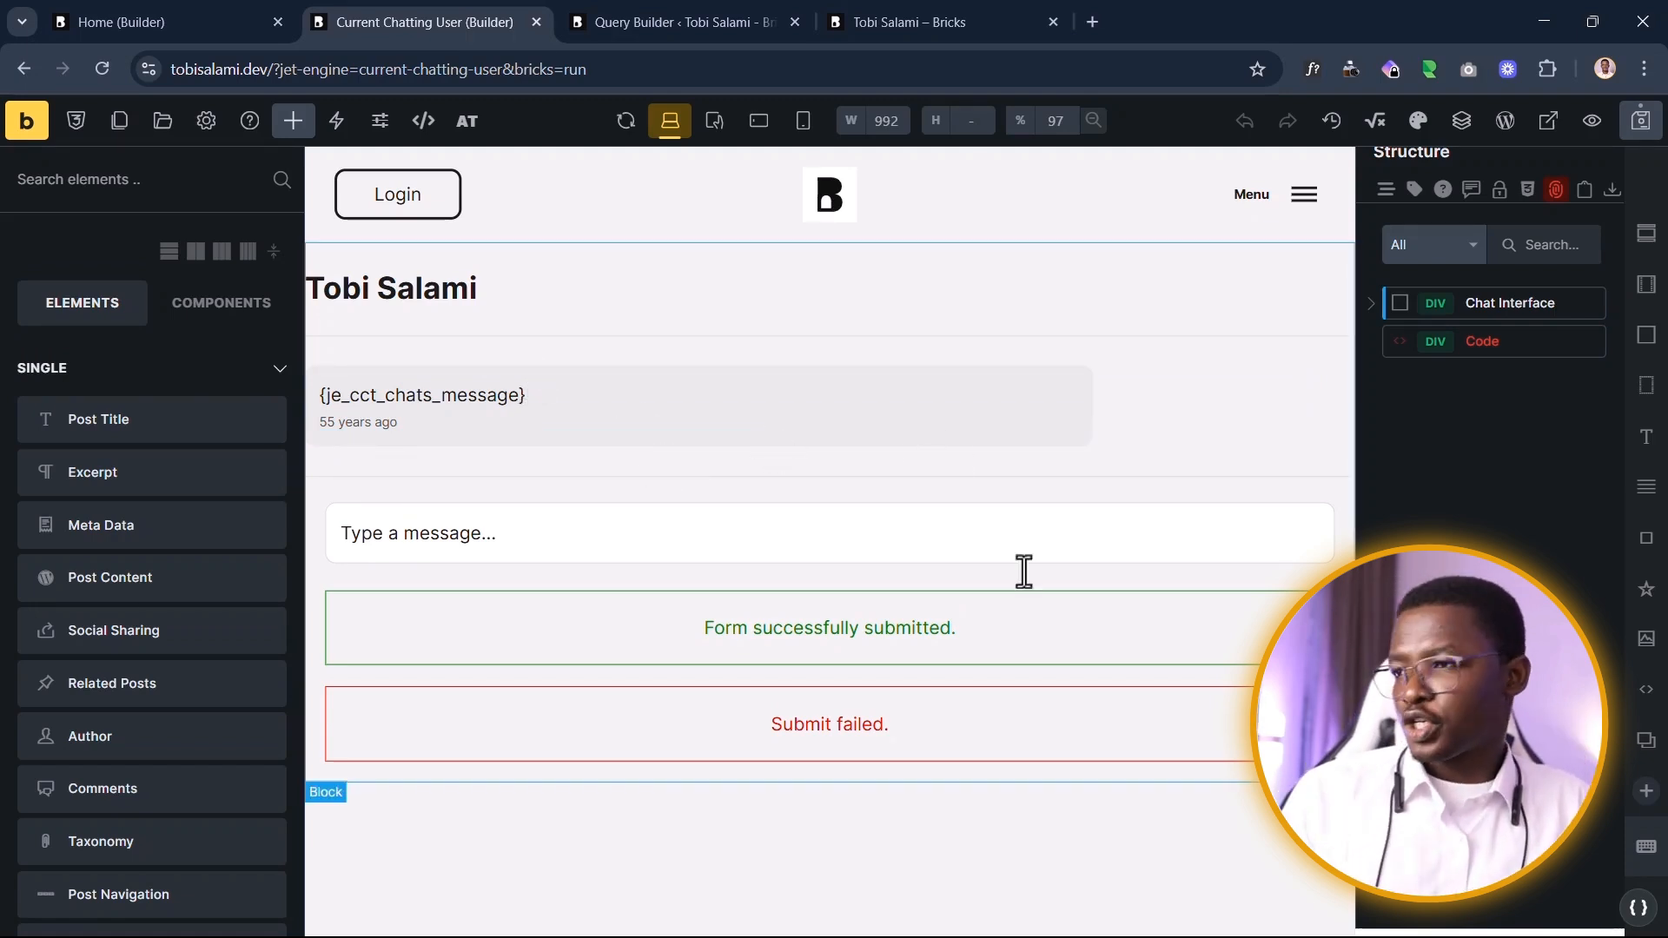
Step: Examine the Code element's CSS rule that targets chat bubbles by the data-sender-id of the current user
{"action": "left_click", "coordinate": [1503, 341]}
{"action": "scroll", "coordinate": [108, 692], "scroll_direction": "down", "scroll_amount": 5}
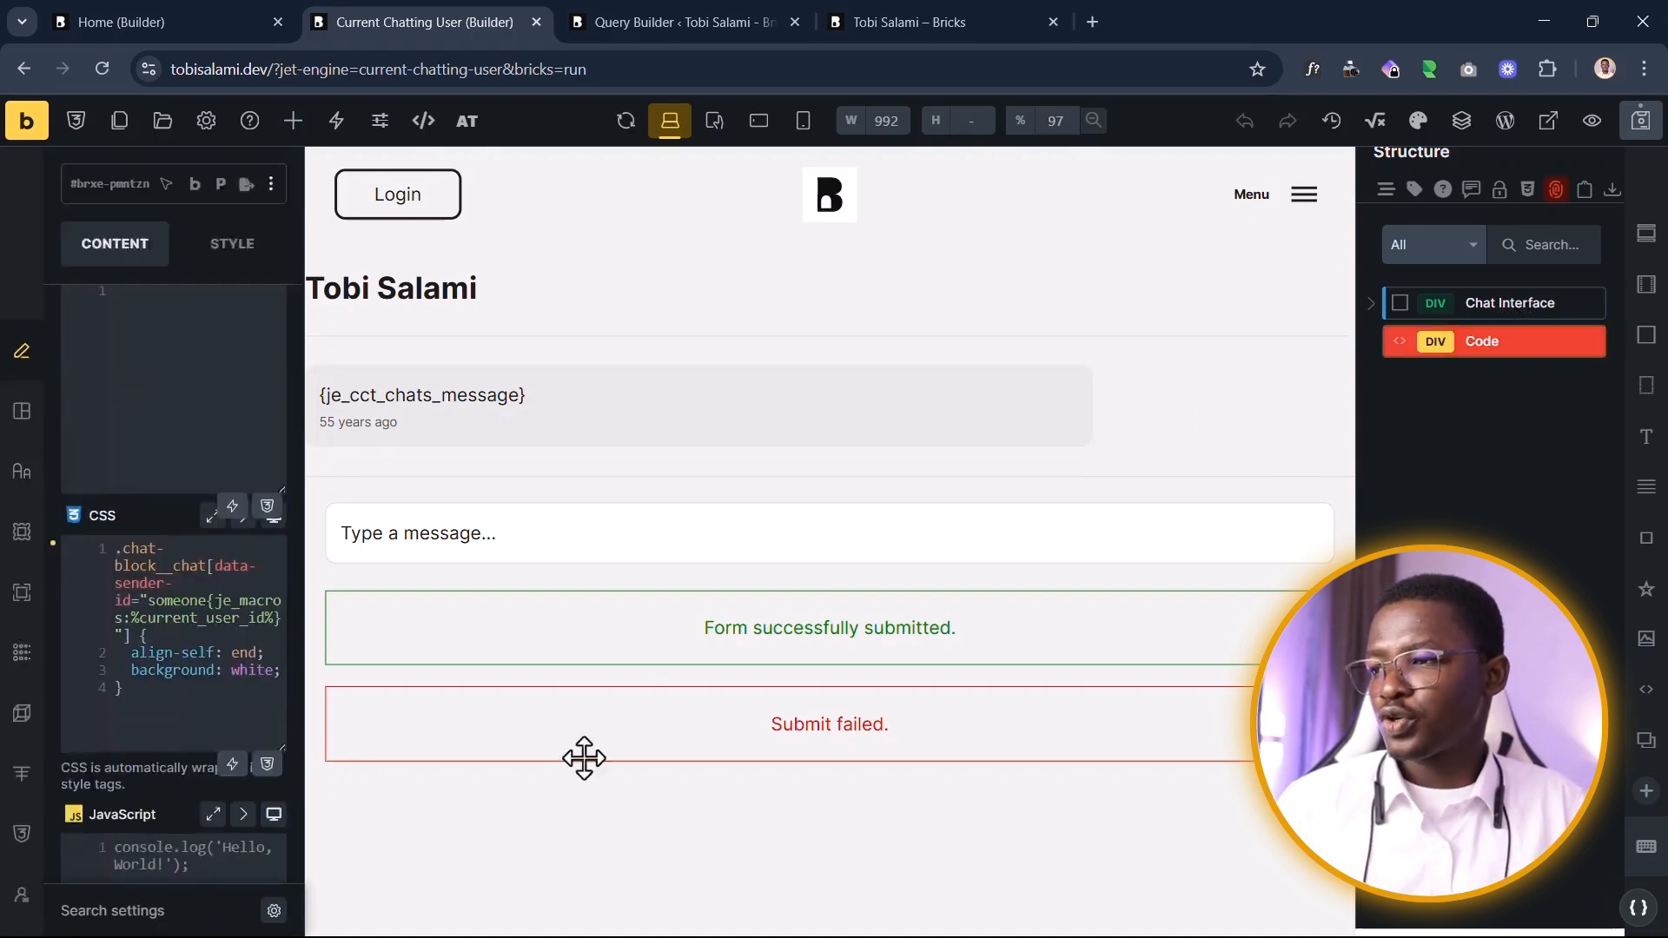
{"action": "scroll", "coordinate": [148, 469], "scroll_direction": "up", "scroll_amount": 2}
{"action": "scroll", "coordinate": [87, 435], "scroll_direction": "down", "scroll_amount": 2}
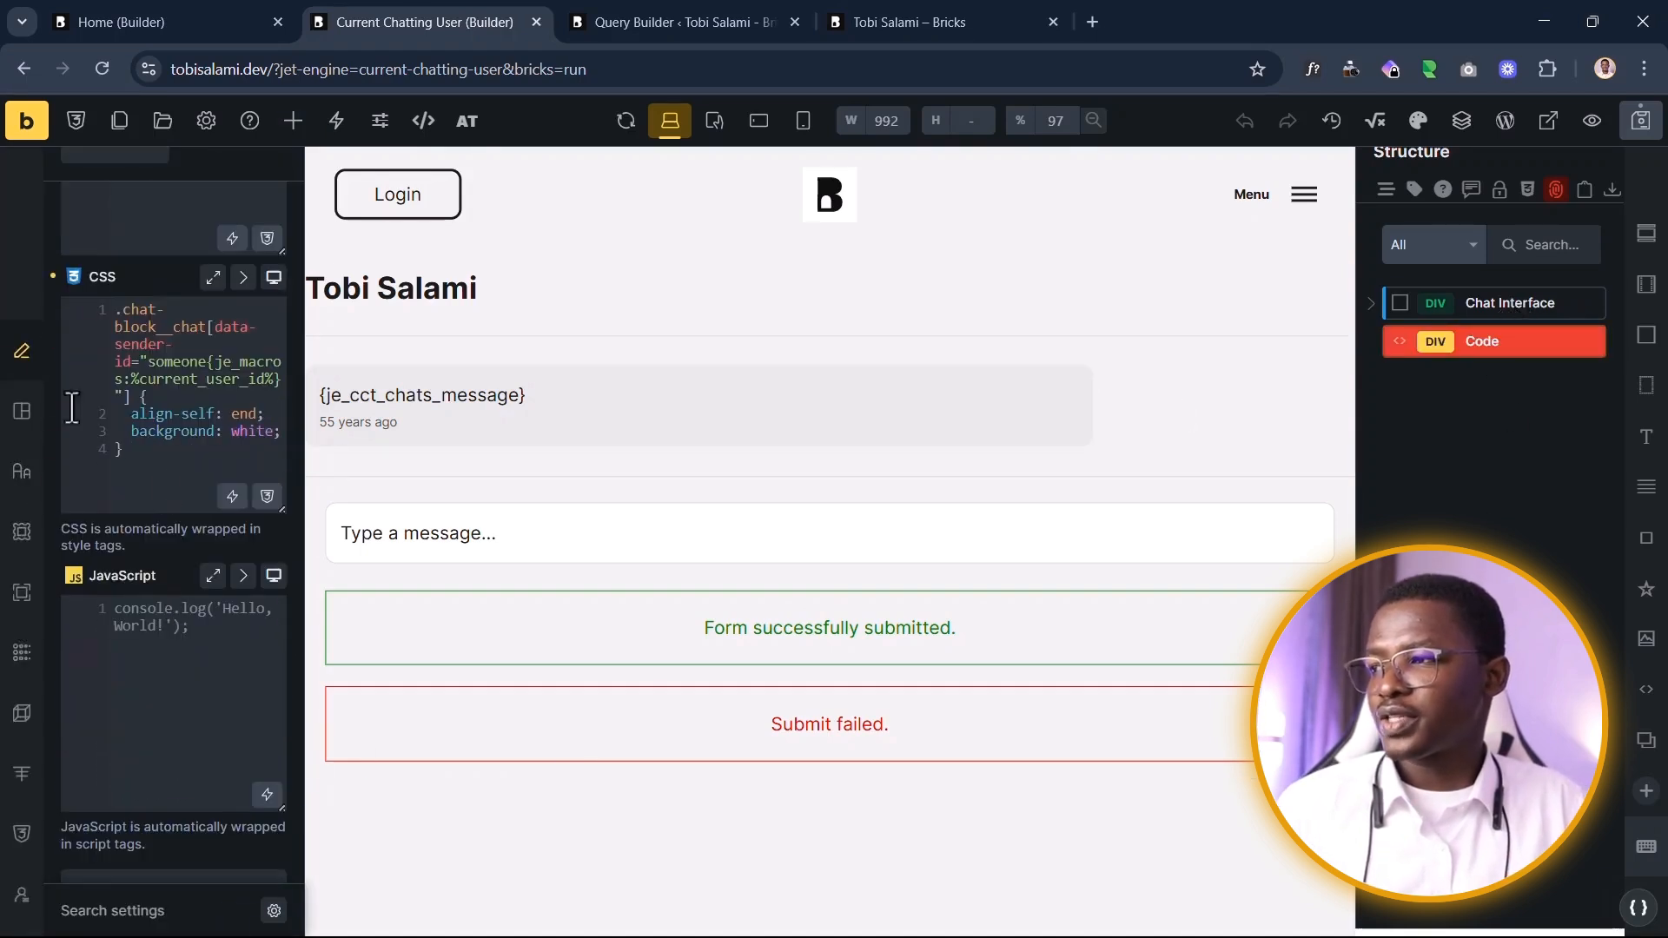
{"action": "left_click_drag", "start_coordinate": [114, 327], "coordinate": [252, 569]}
{"action": "left_click", "coordinate": [156, 432]}
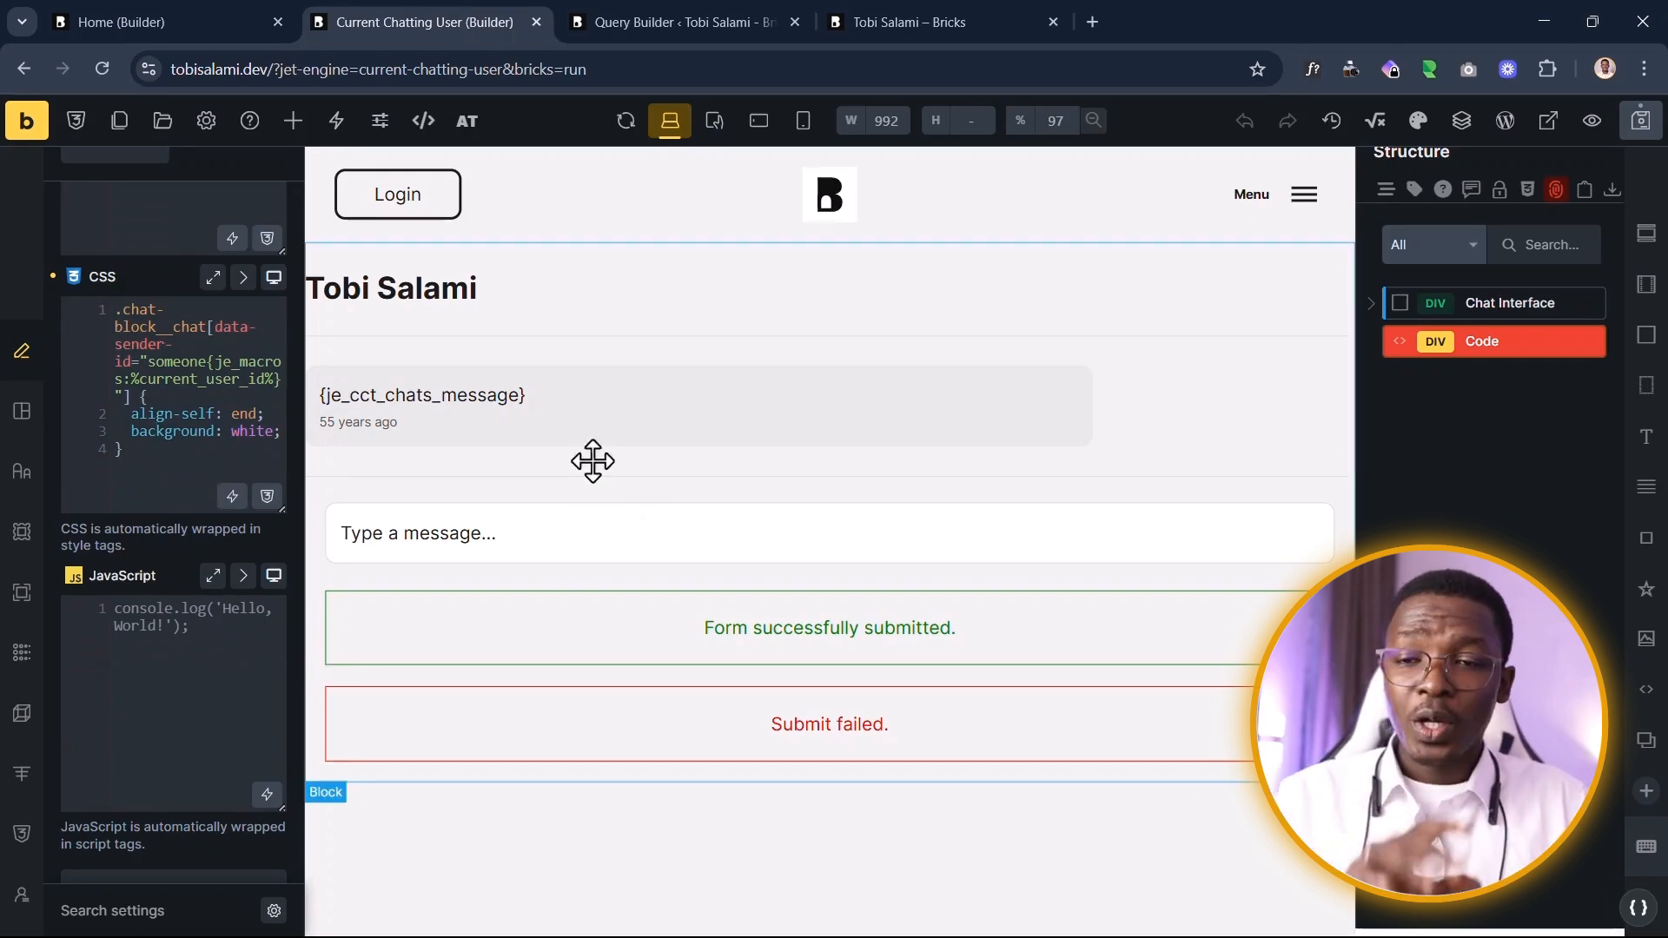
Step: Expand the Chat Interface structure and inspect the shortcode used in the Chat Block's Header
{"action": "left_click", "coordinate": [1060, 374]}
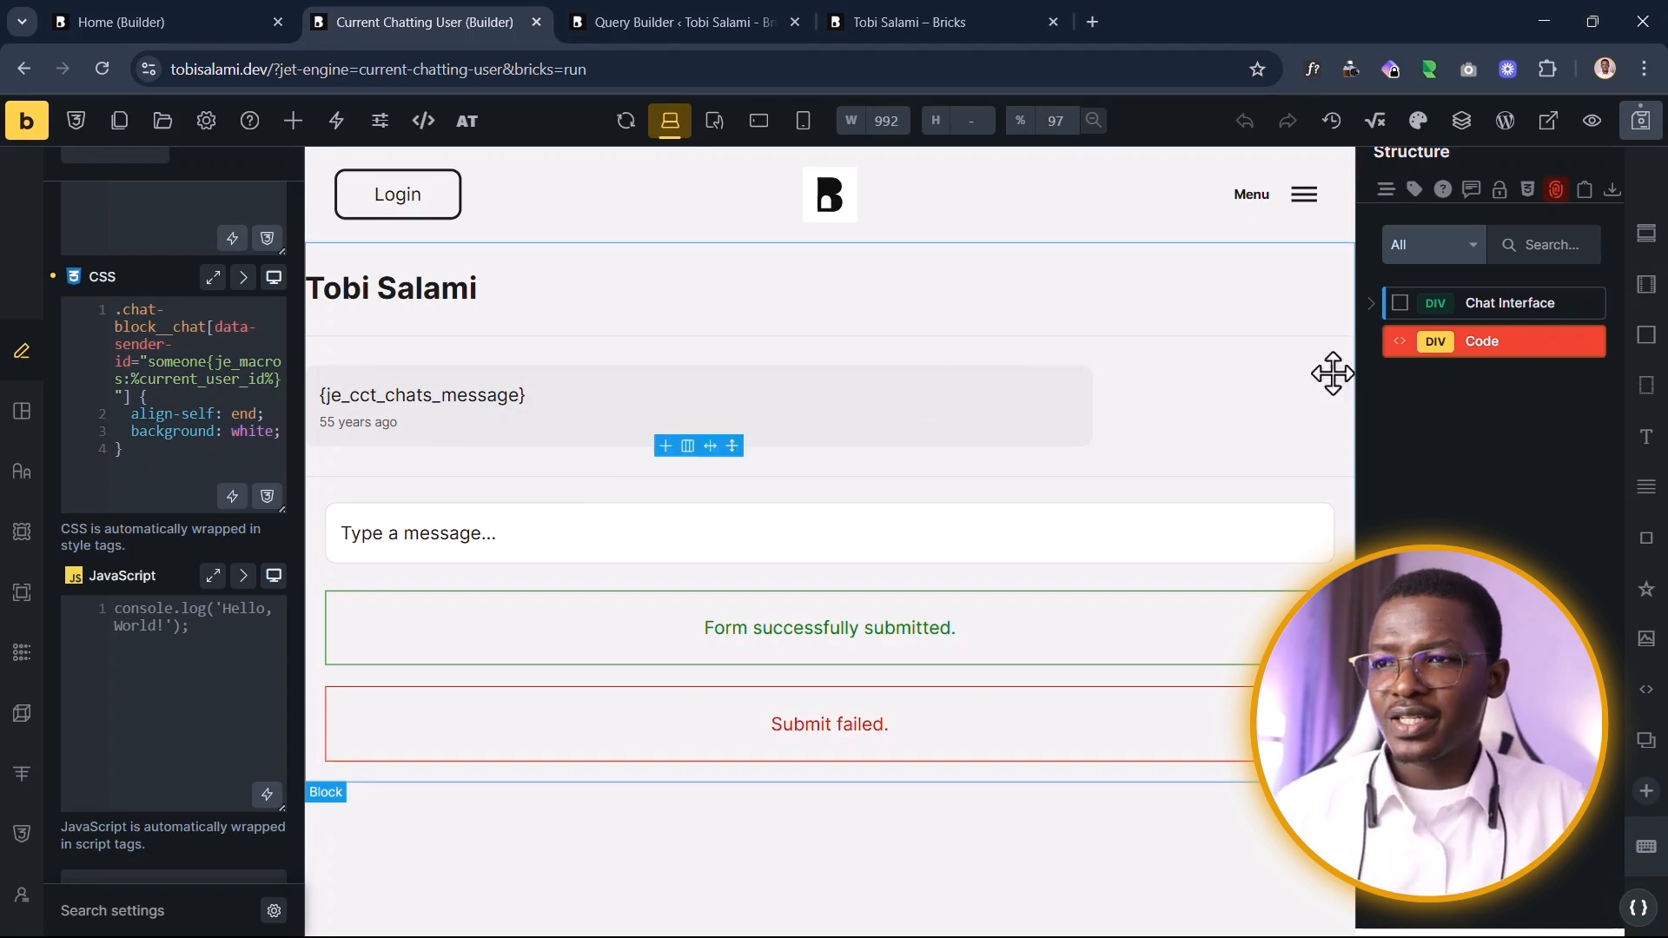
{"action": "left_click", "coordinate": [1376, 313]}
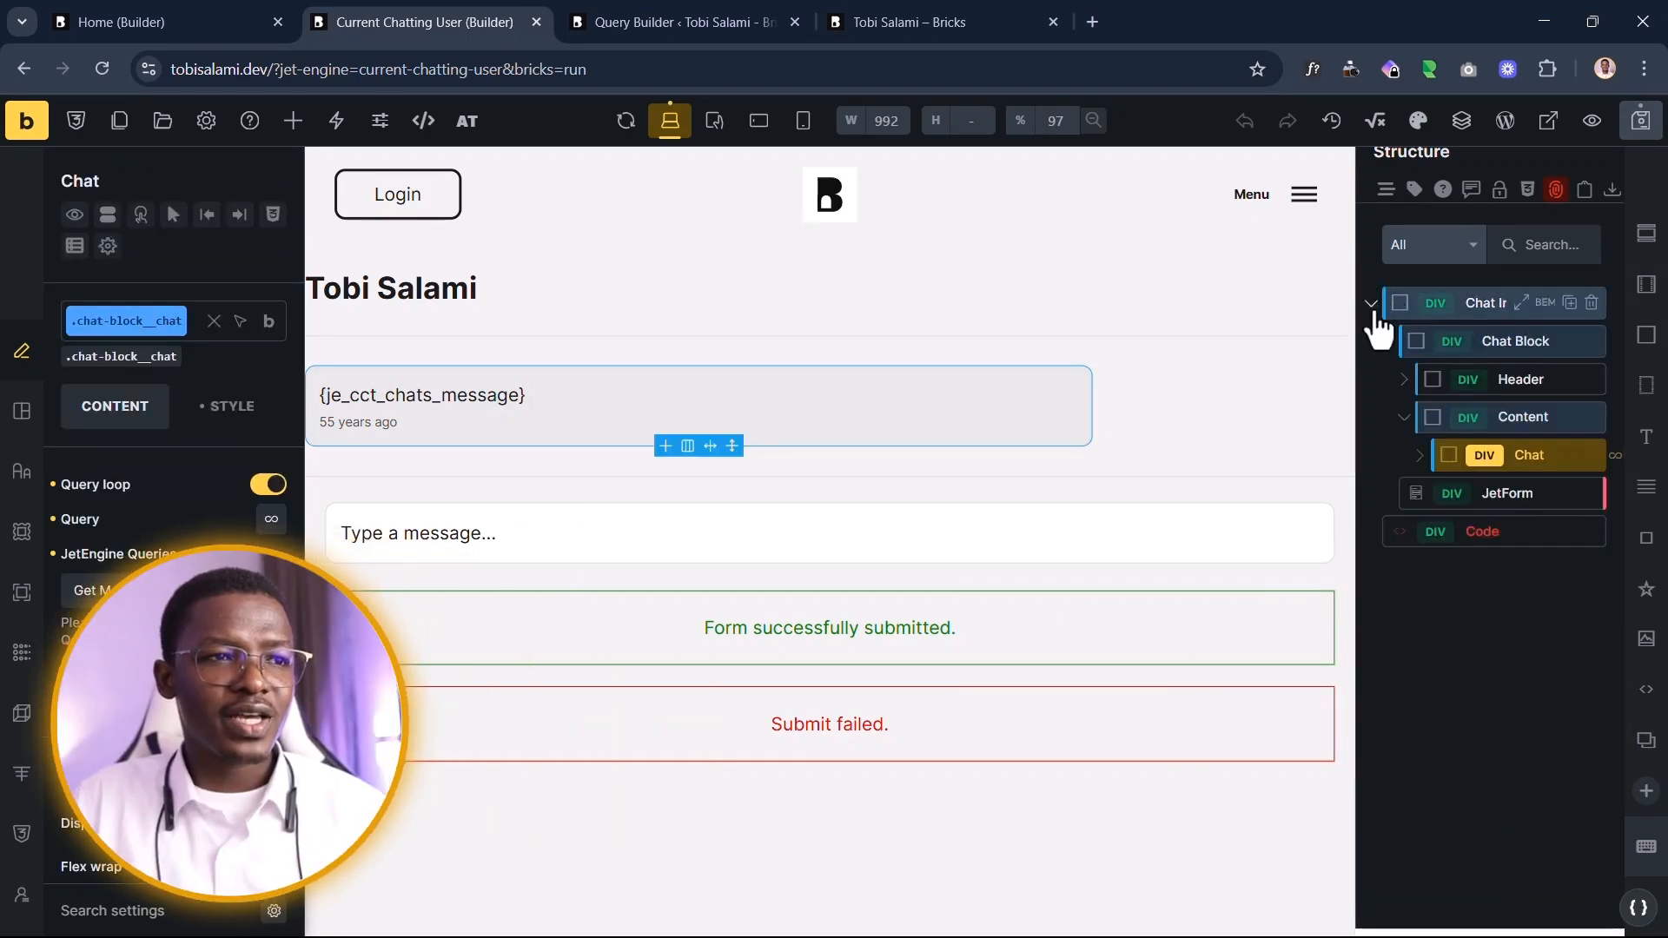
{"action": "left_click", "coordinate": [1370, 303]}
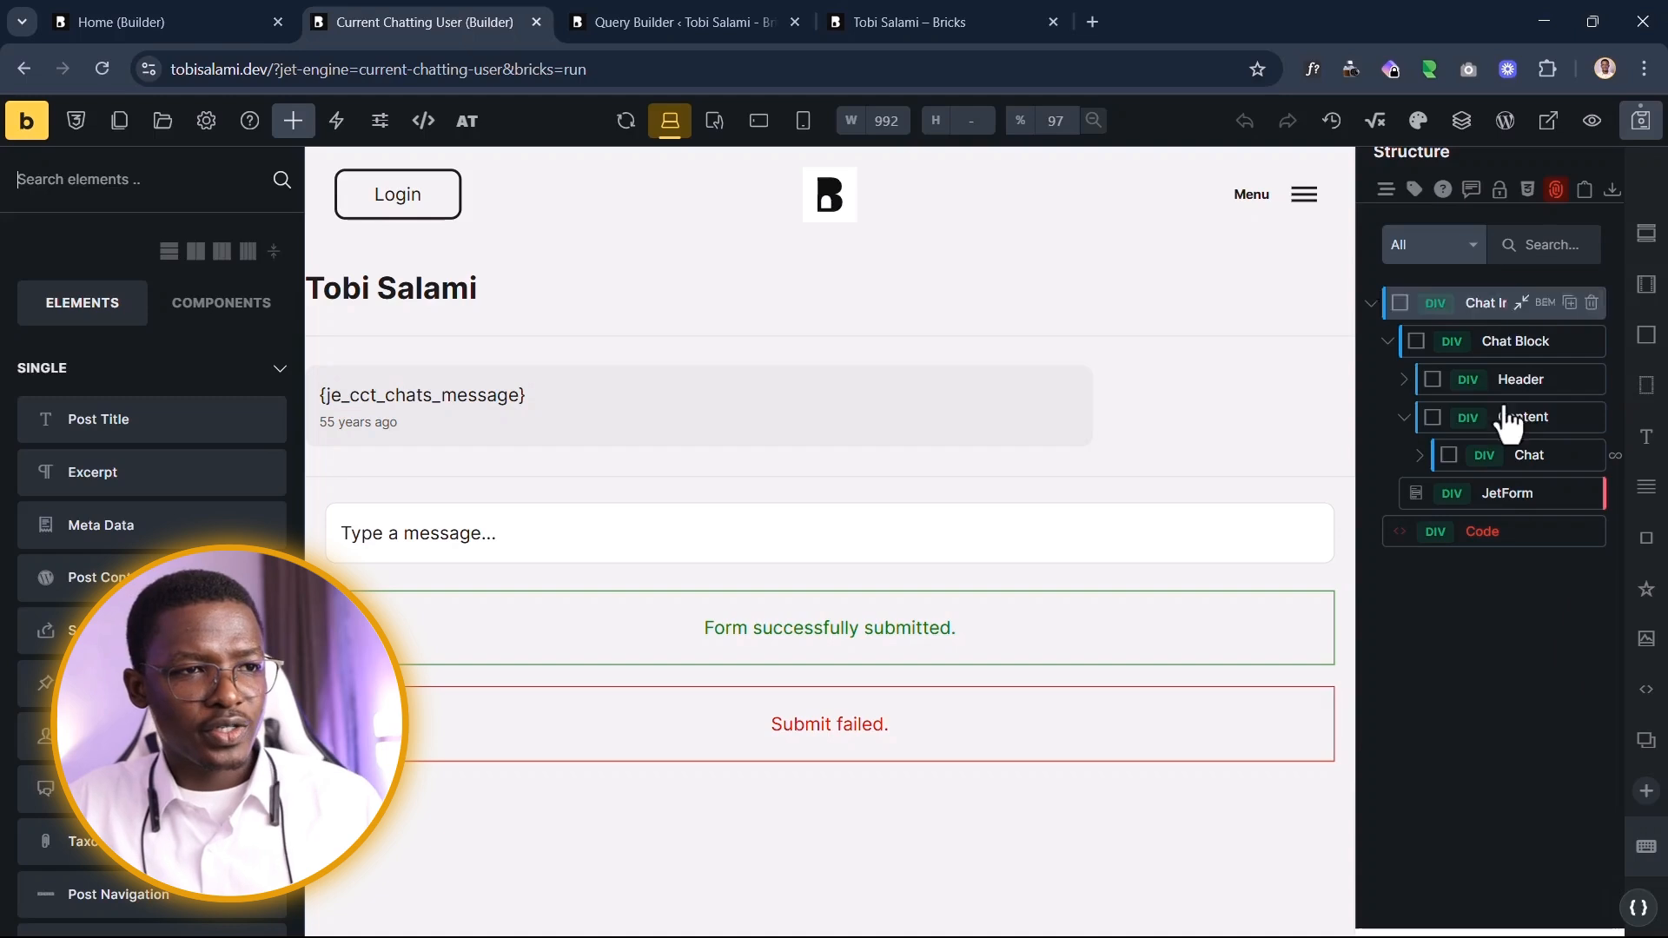
{"action": "left_click", "coordinate": [1420, 381]}
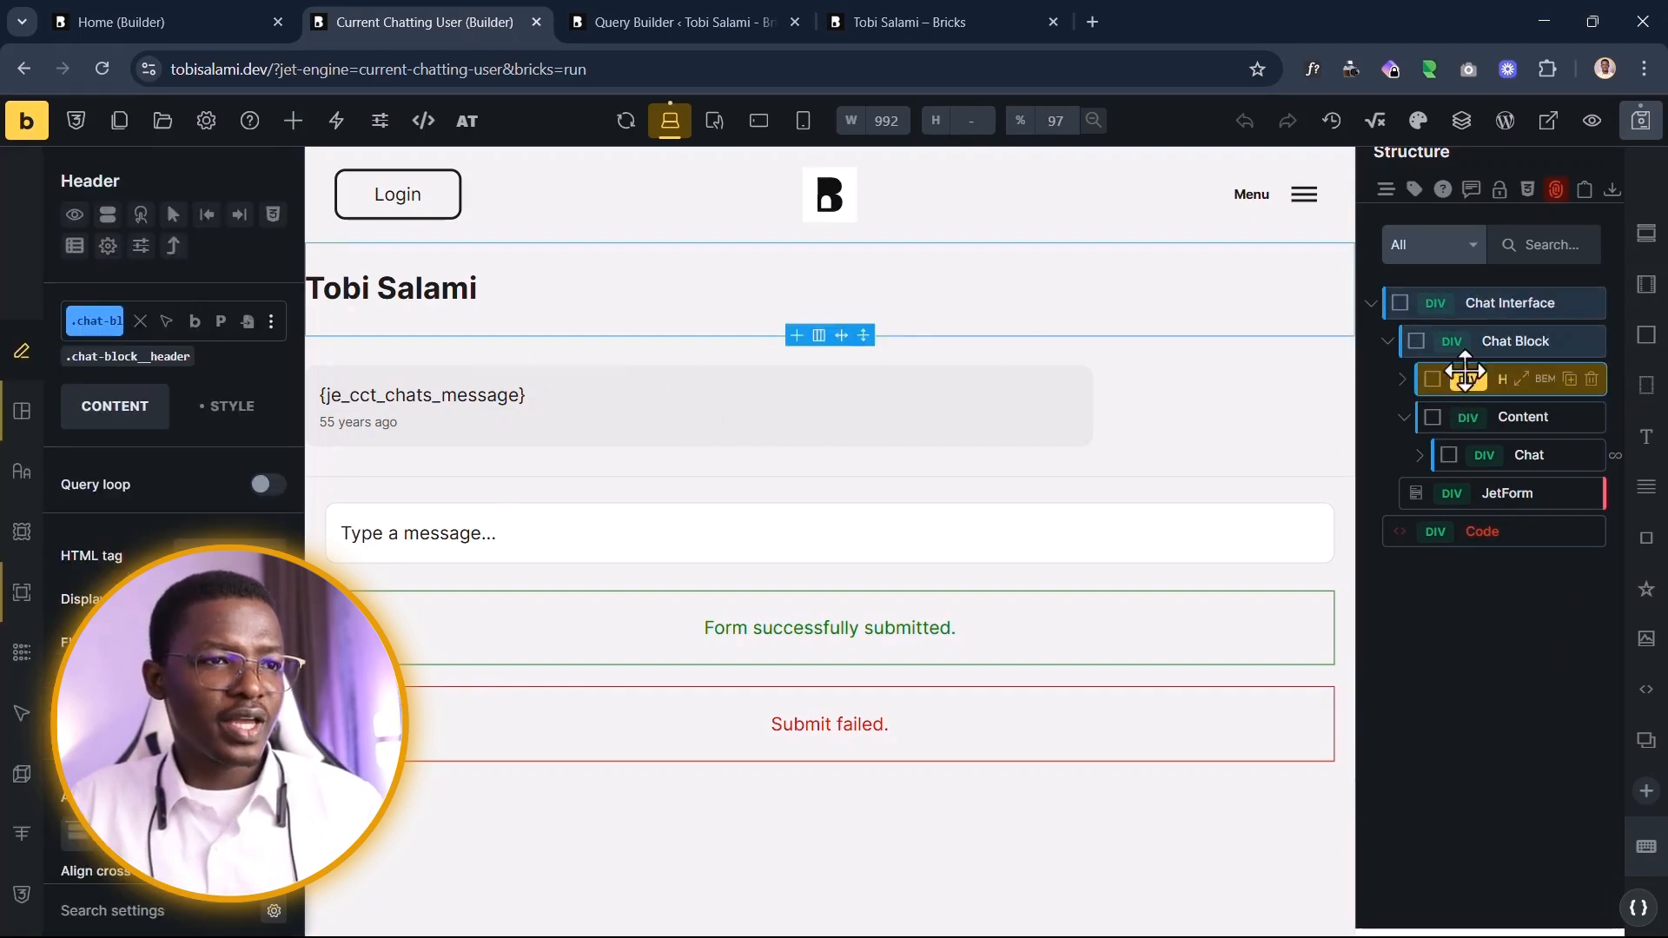
{"action": "left_click", "coordinate": [405, 289]}
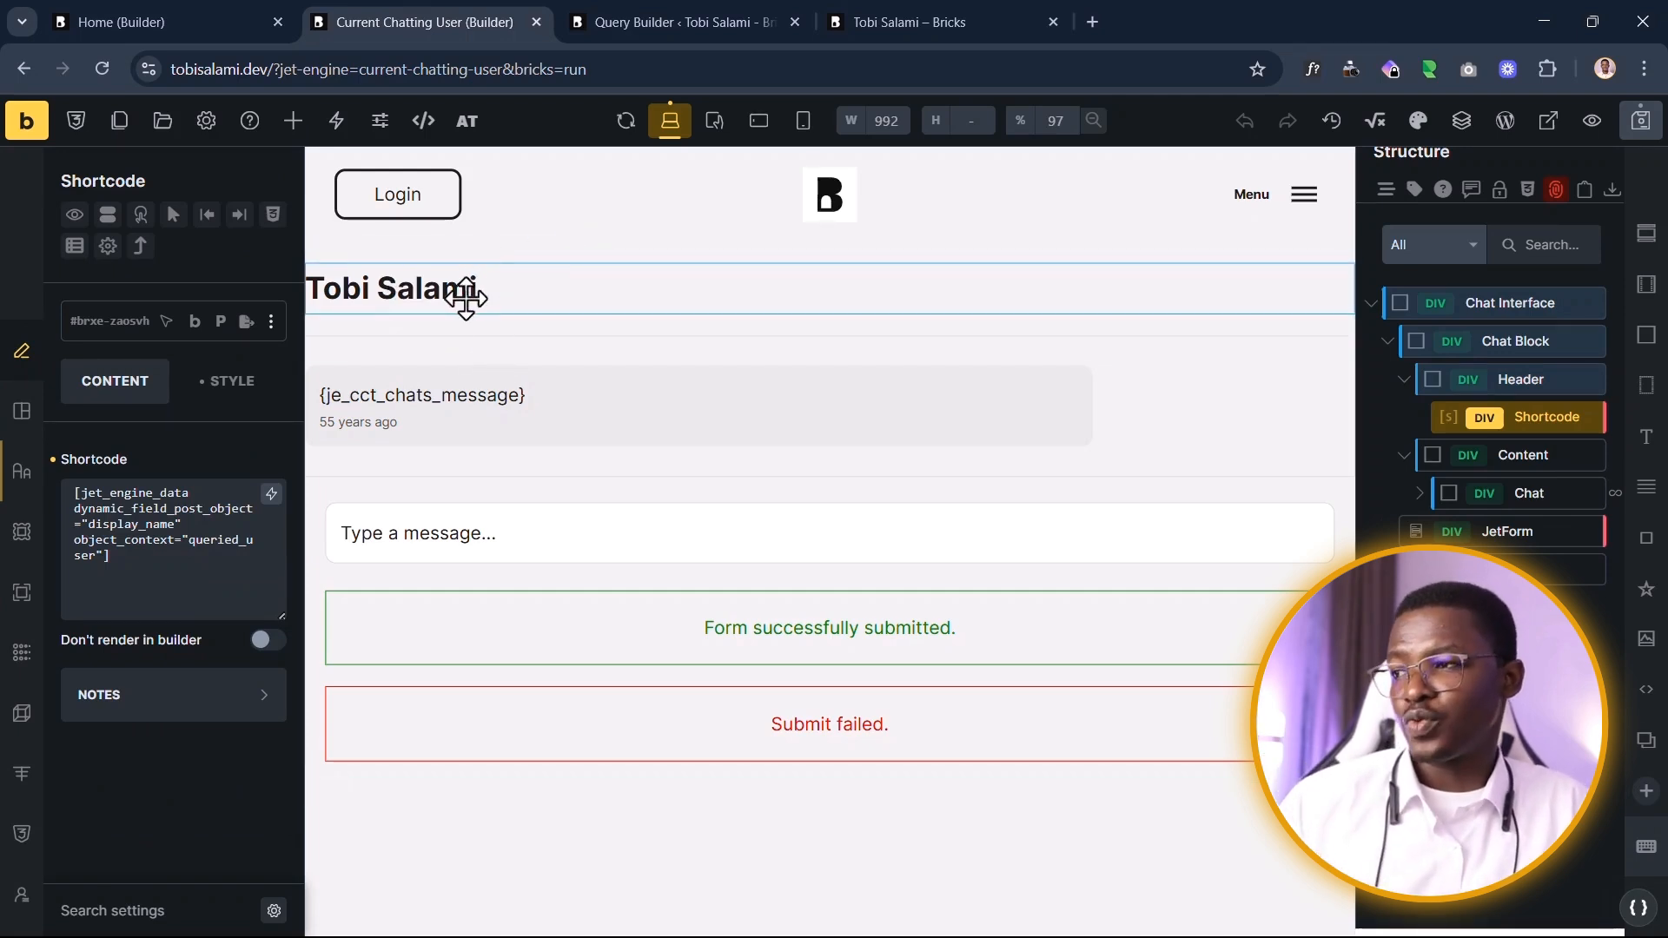
{"action": "left_click_drag", "start_coordinate": [128, 570], "coordinate": [49, 477]}
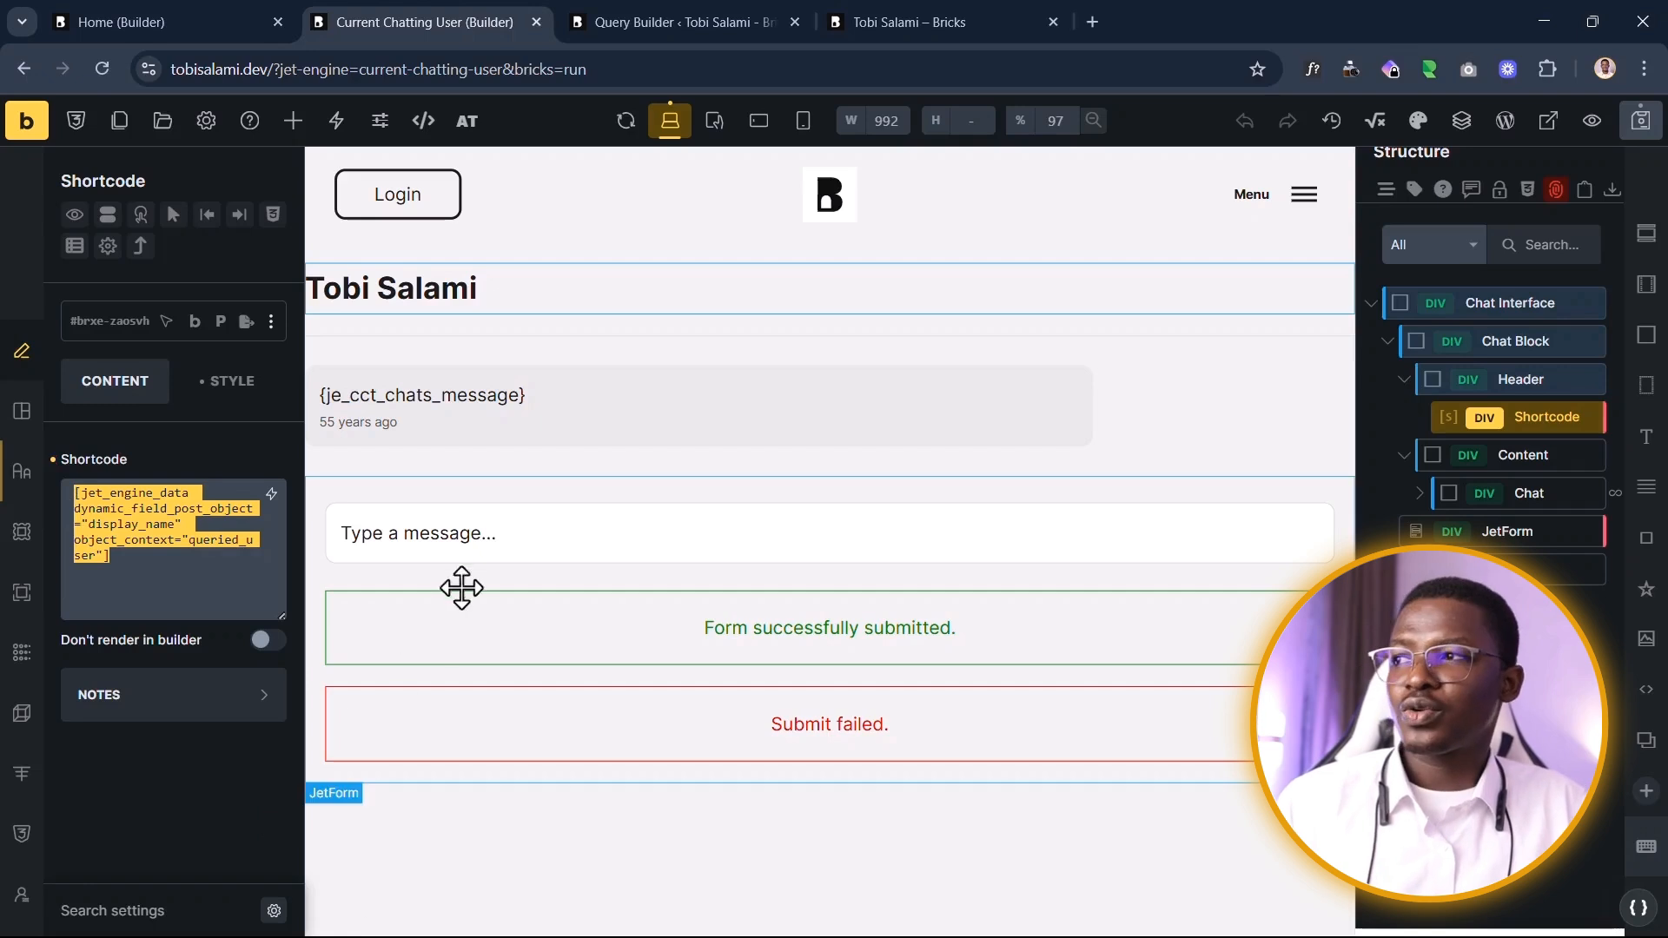
Step: Open JetEngine's Shortcode Generator in a new browser tab and place the Current Chatting User builder tab beside it
{"action": "left_click", "coordinate": [675, 24]}
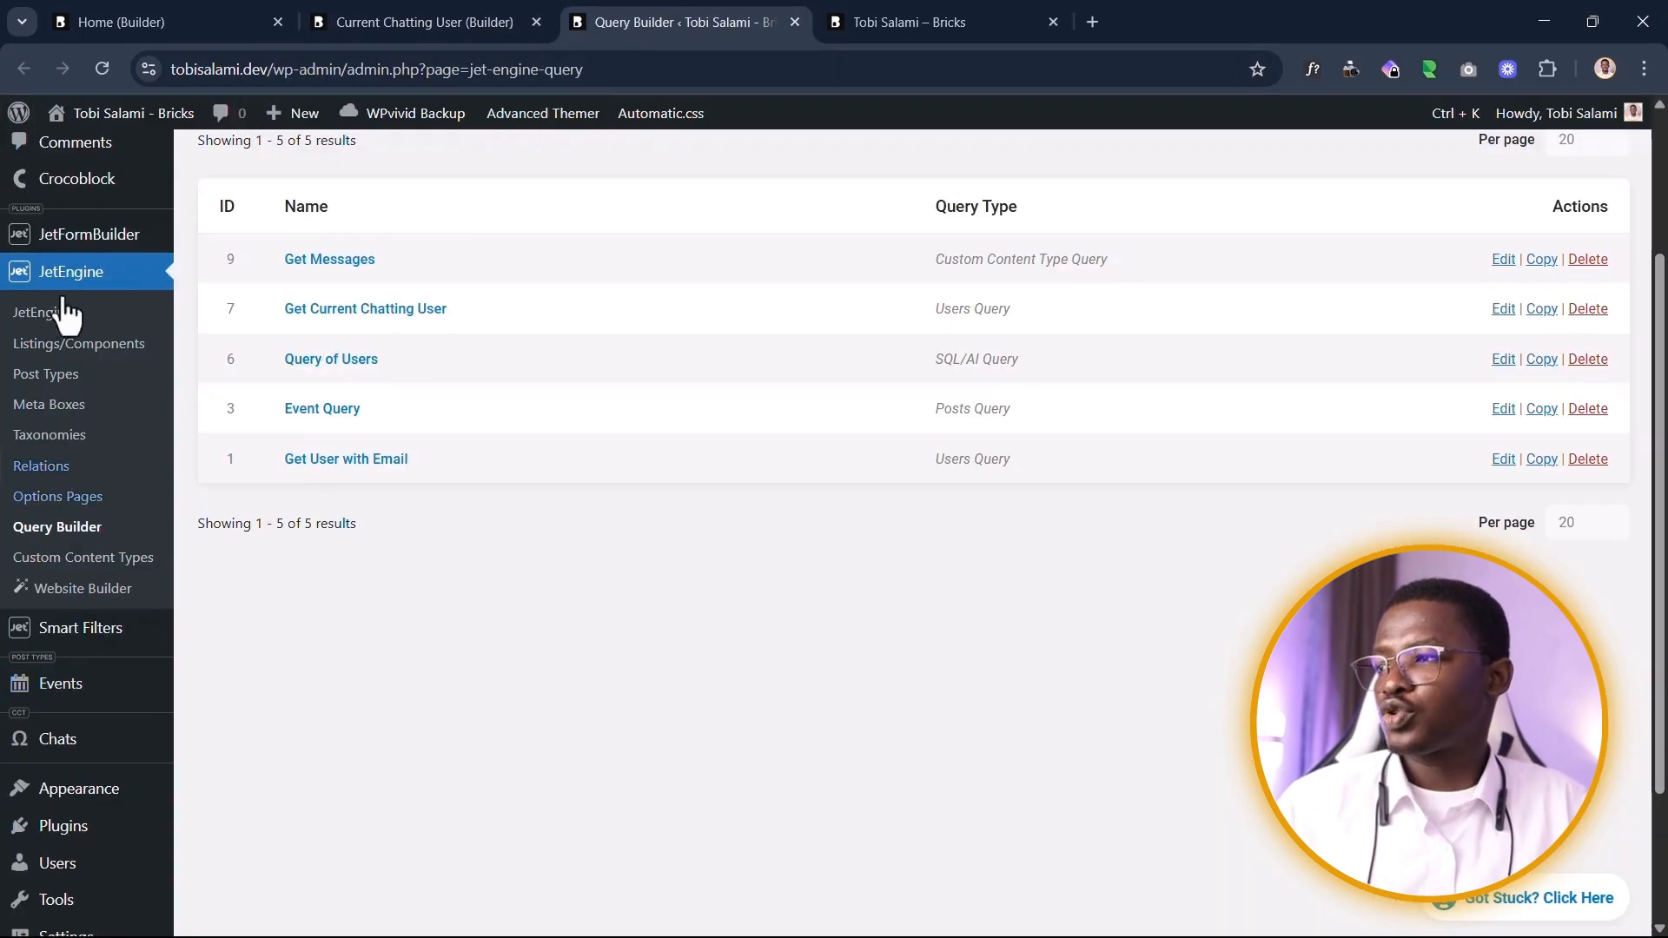
{"action": "scroll", "coordinate": [109, 407], "scroll_direction": "up", "scroll_amount": 1}
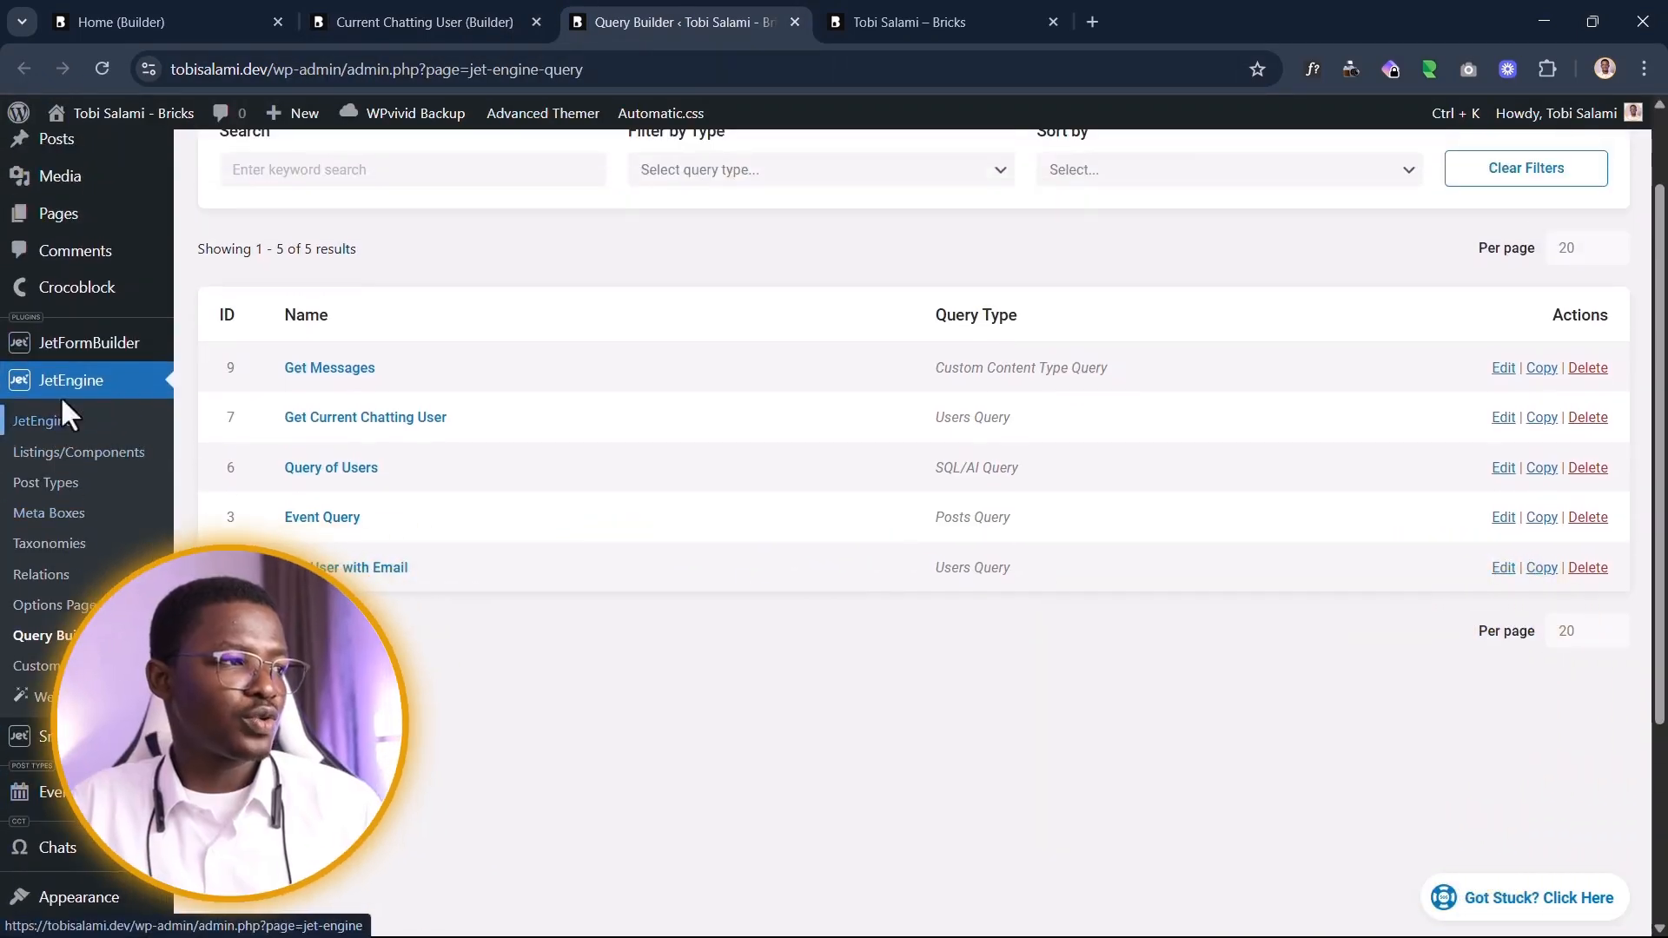
{"action": "right_click", "coordinate": [60, 403]}
{"action": "left_click", "coordinate": [116, 425]}
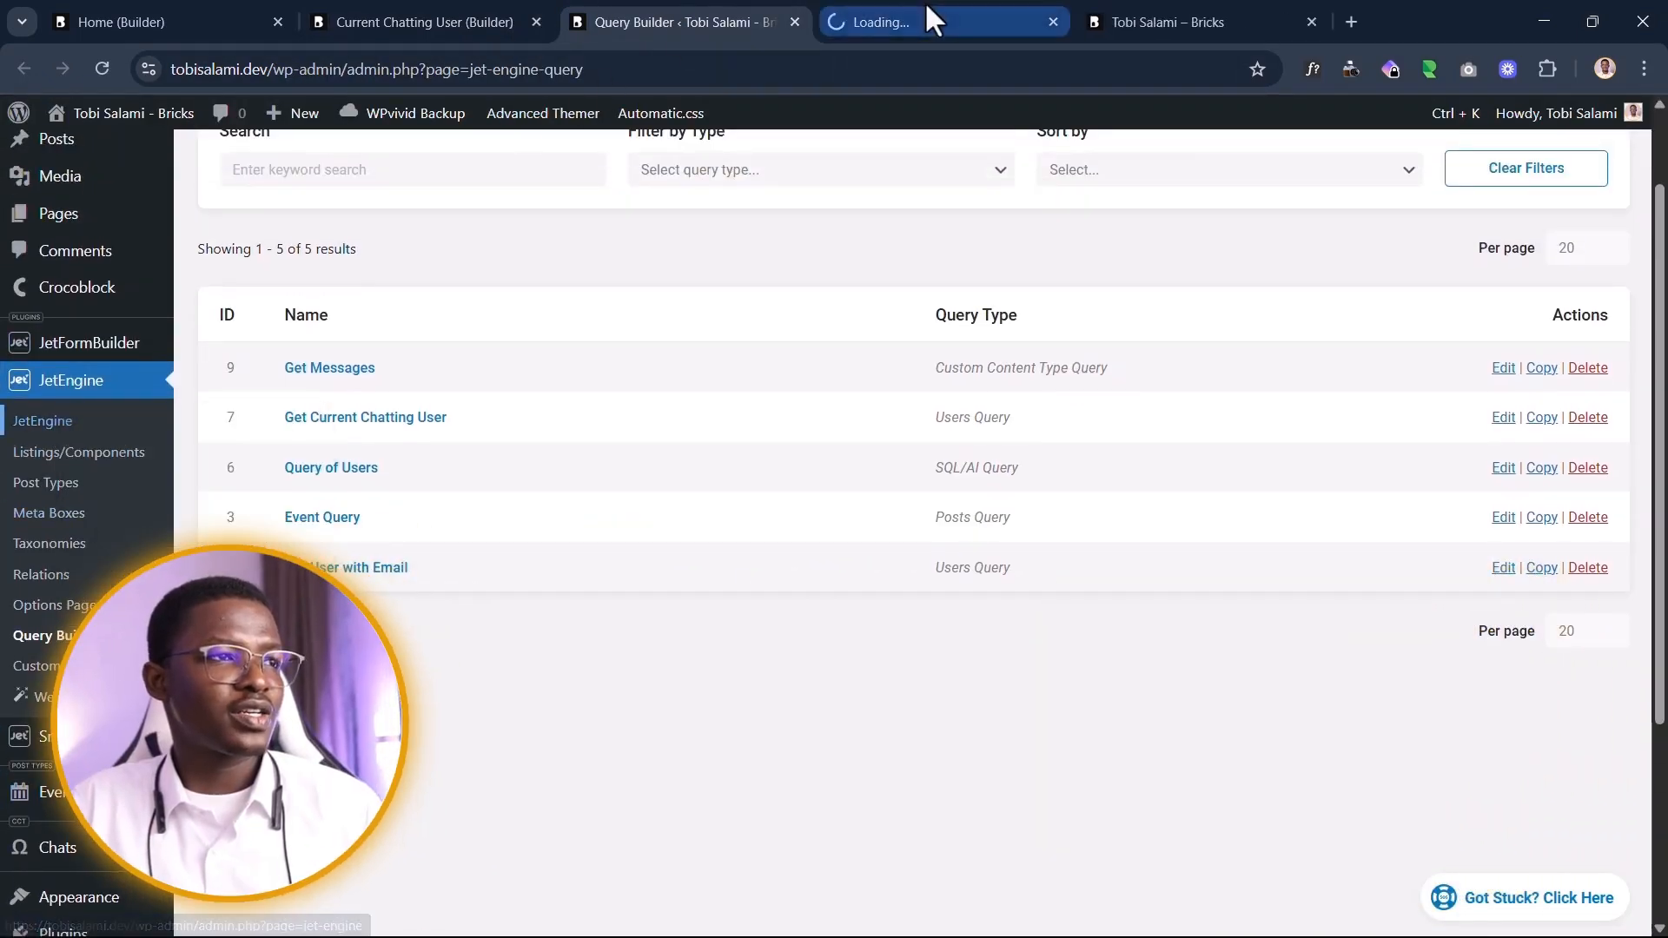
{"action": "left_click_drag", "start_coordinate": [925, 7], "coordinate": [1251, 18]}
{"action": "left_click_drag", "start_coordinate": [482, 17], "coordinate": [1008, 19]}
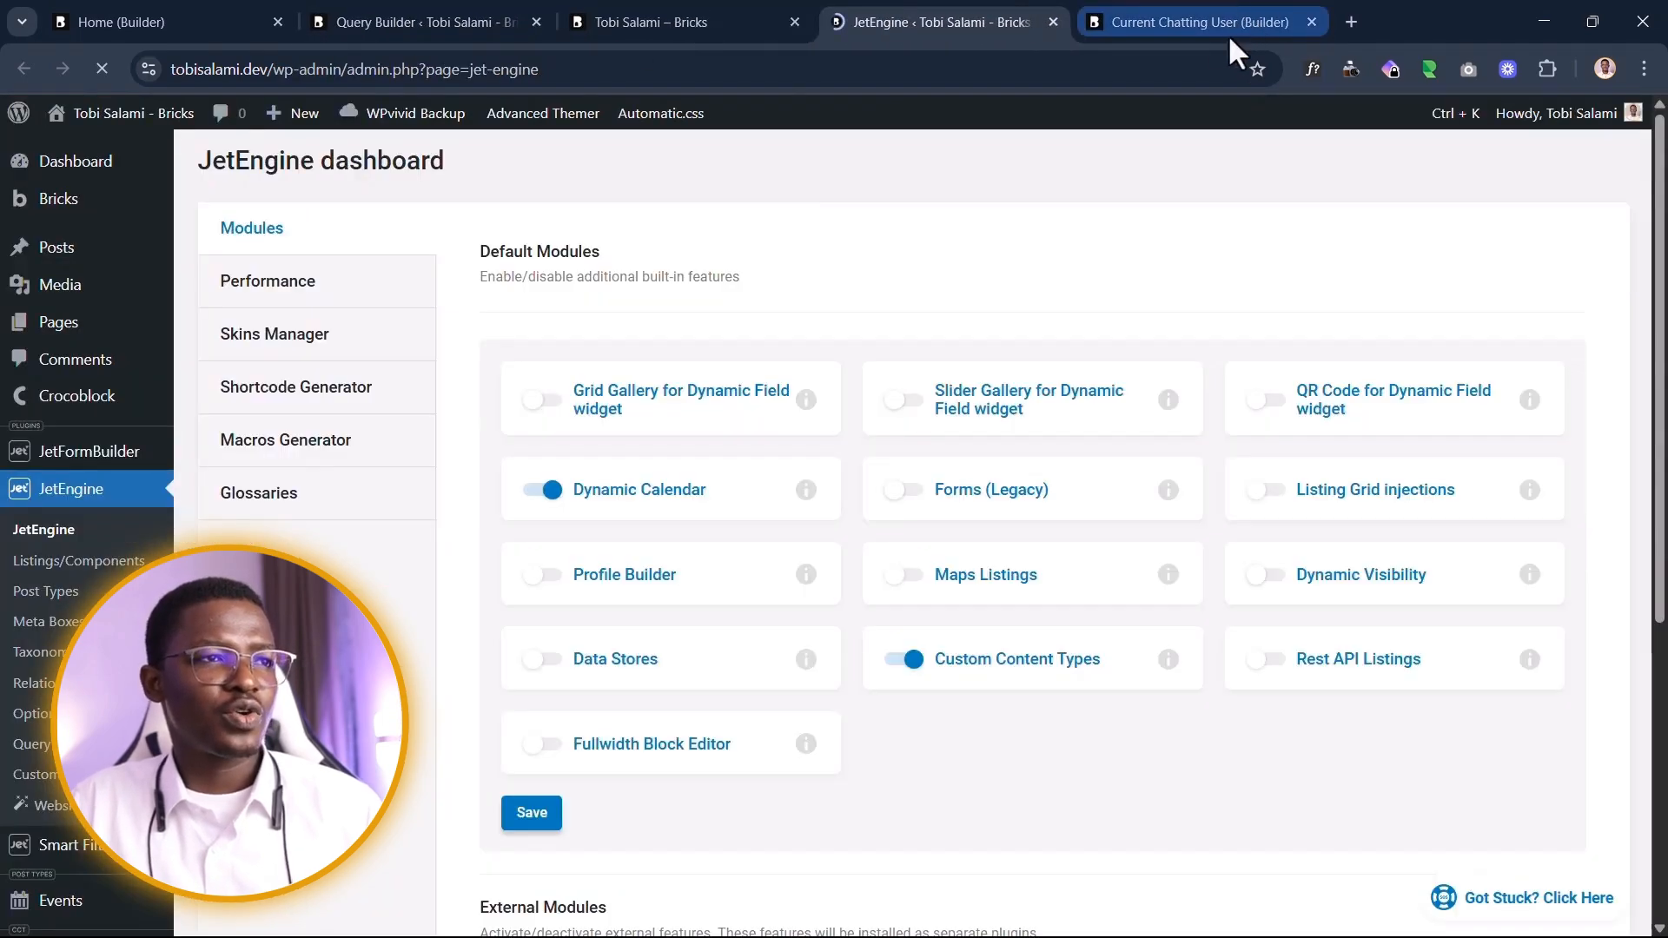
{"action": "left_click", "coordinate": [1227, 26]}
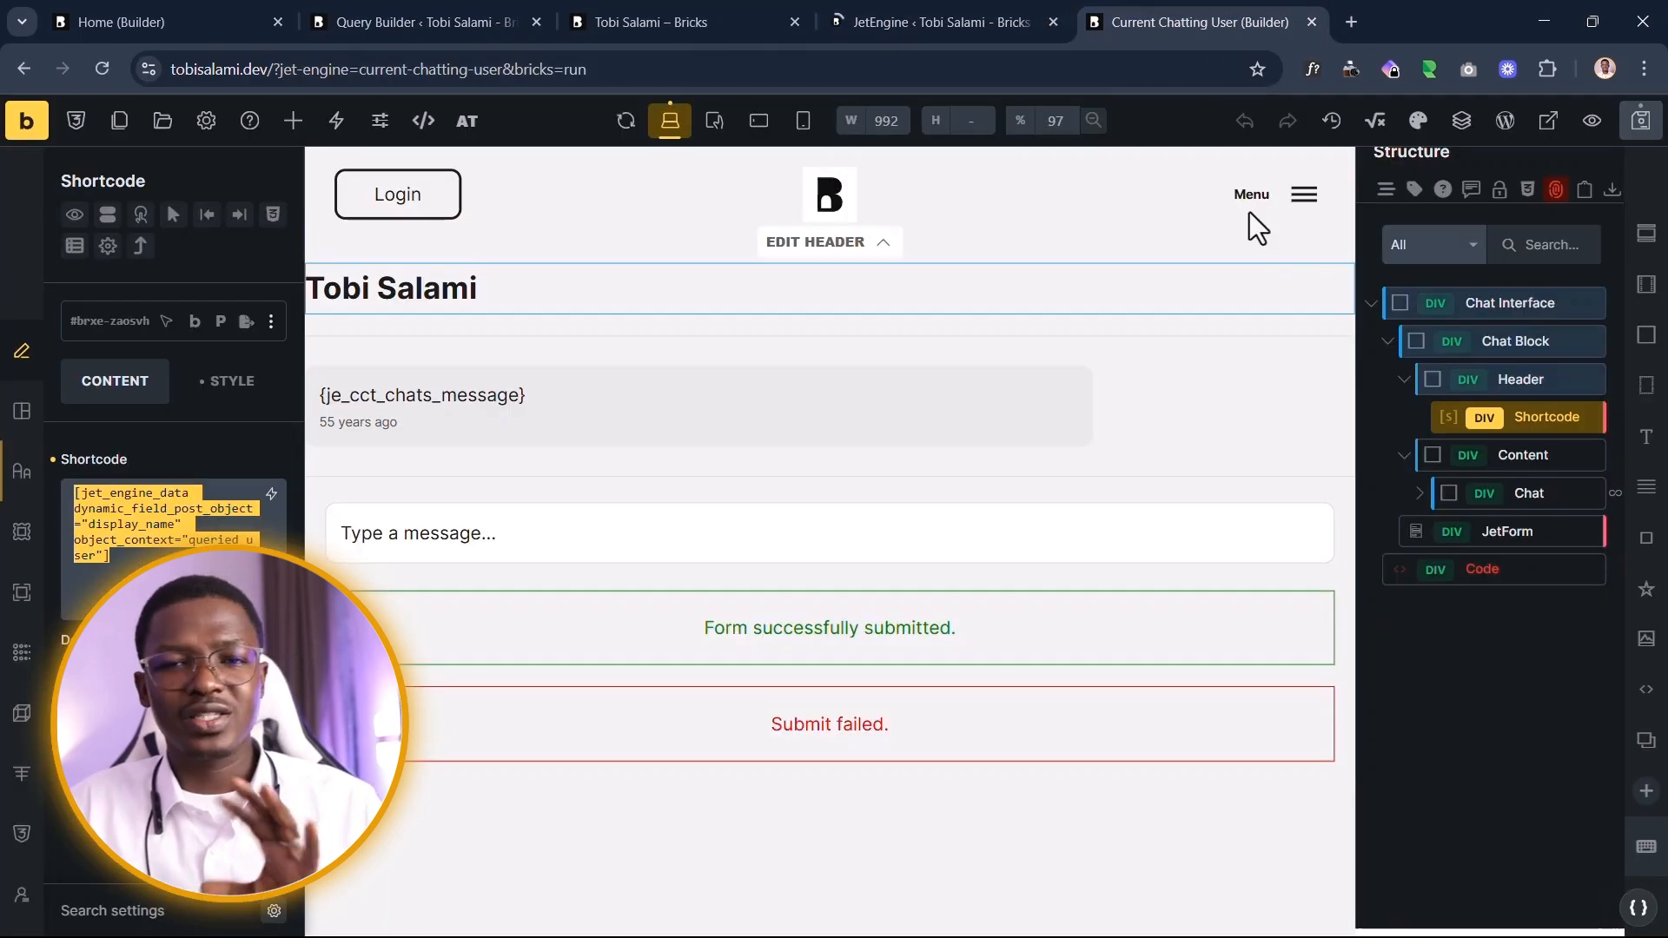
{"action": "left_click", "coordinate": [957, 18]}
{"action": "left_click", "coordinate": [421, 392]}
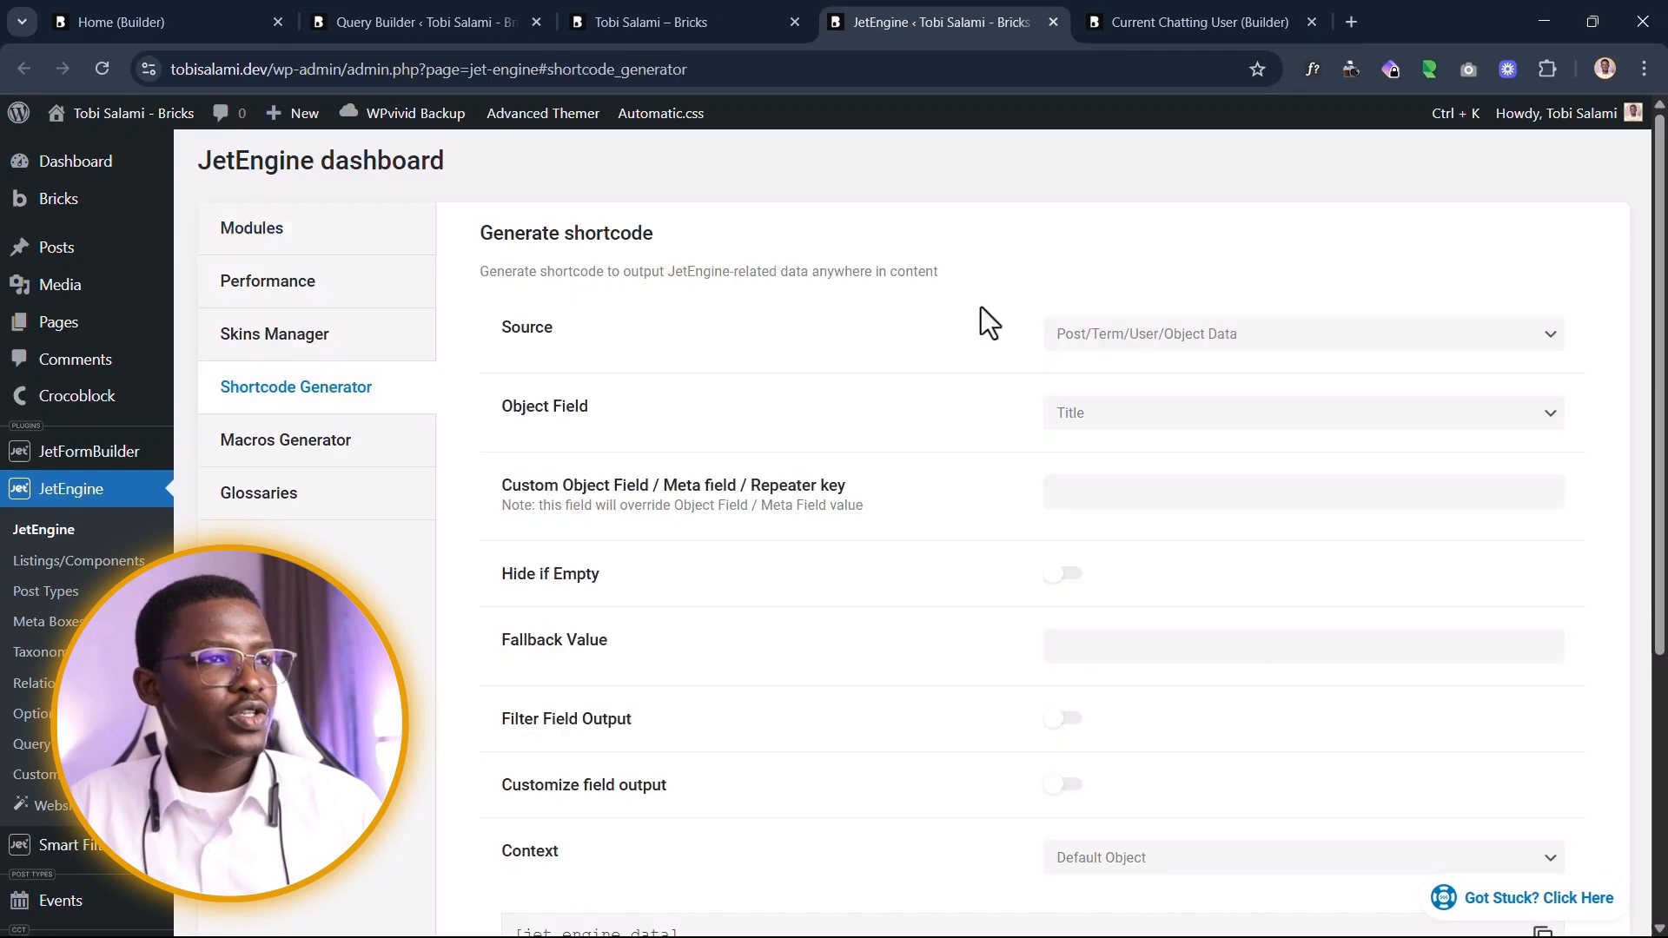
Step: Generate a shortcode with object field Display Name and context Queried User, and copy it
{"action": "left_click", "coordinate": [1160, 18]}
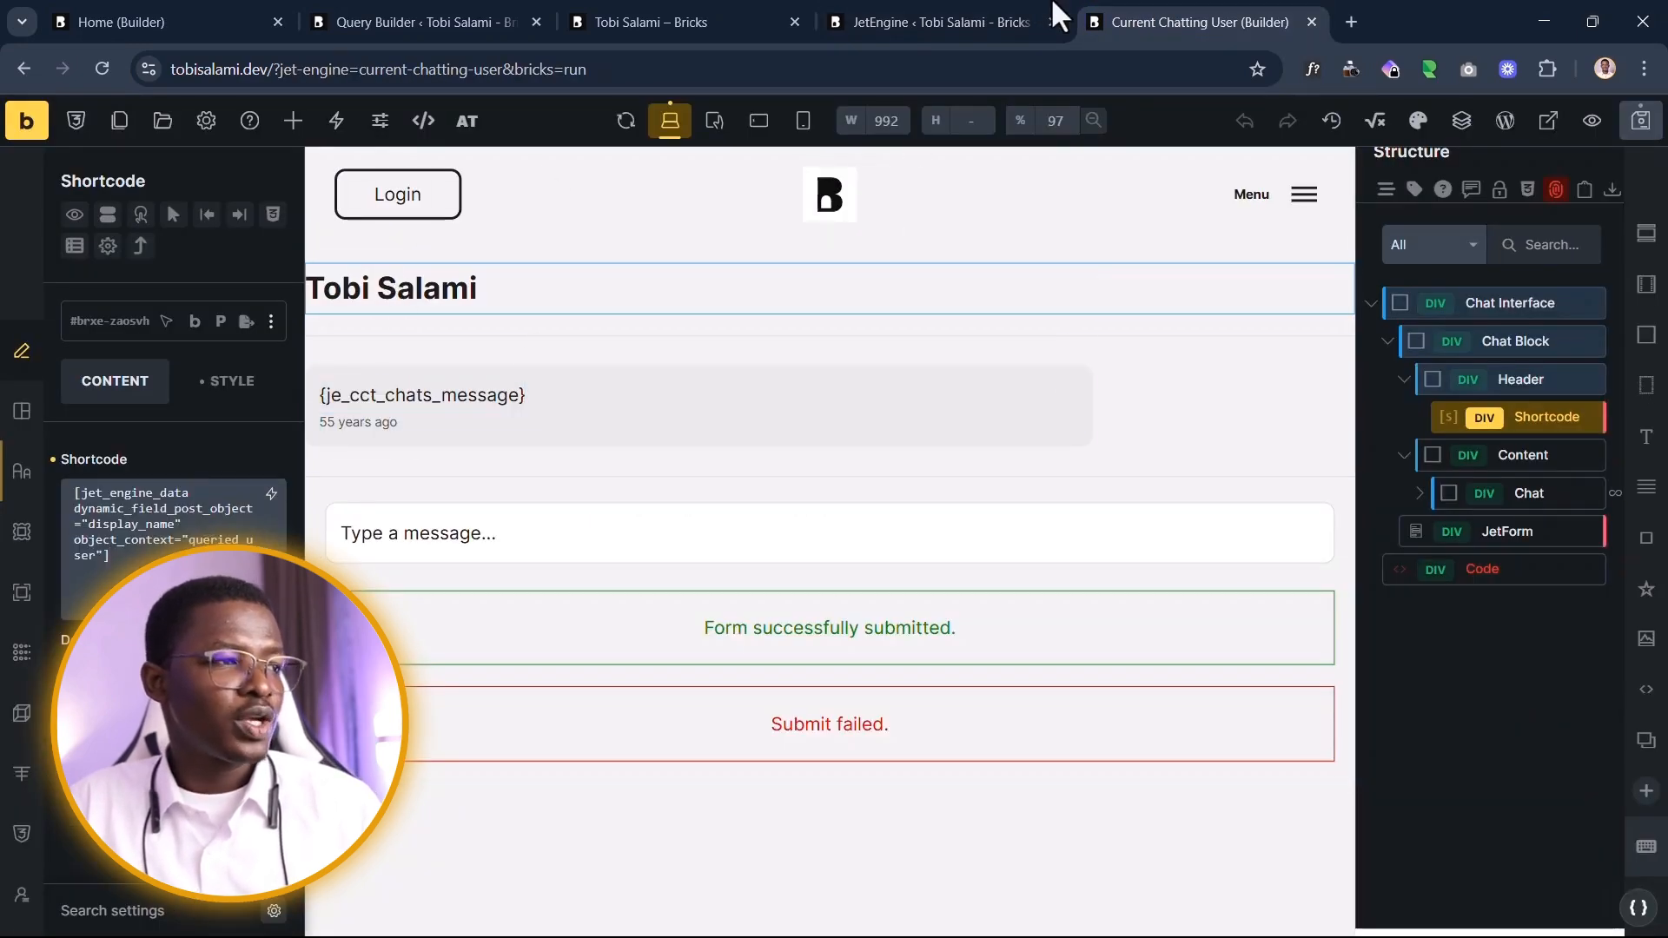
{"action": "left_click", "coordinate": [1005, 4]}
{"action": "scroll", "coordinate": [1009, 392], "scroll_direction": "down", "scroll_amount": 3}
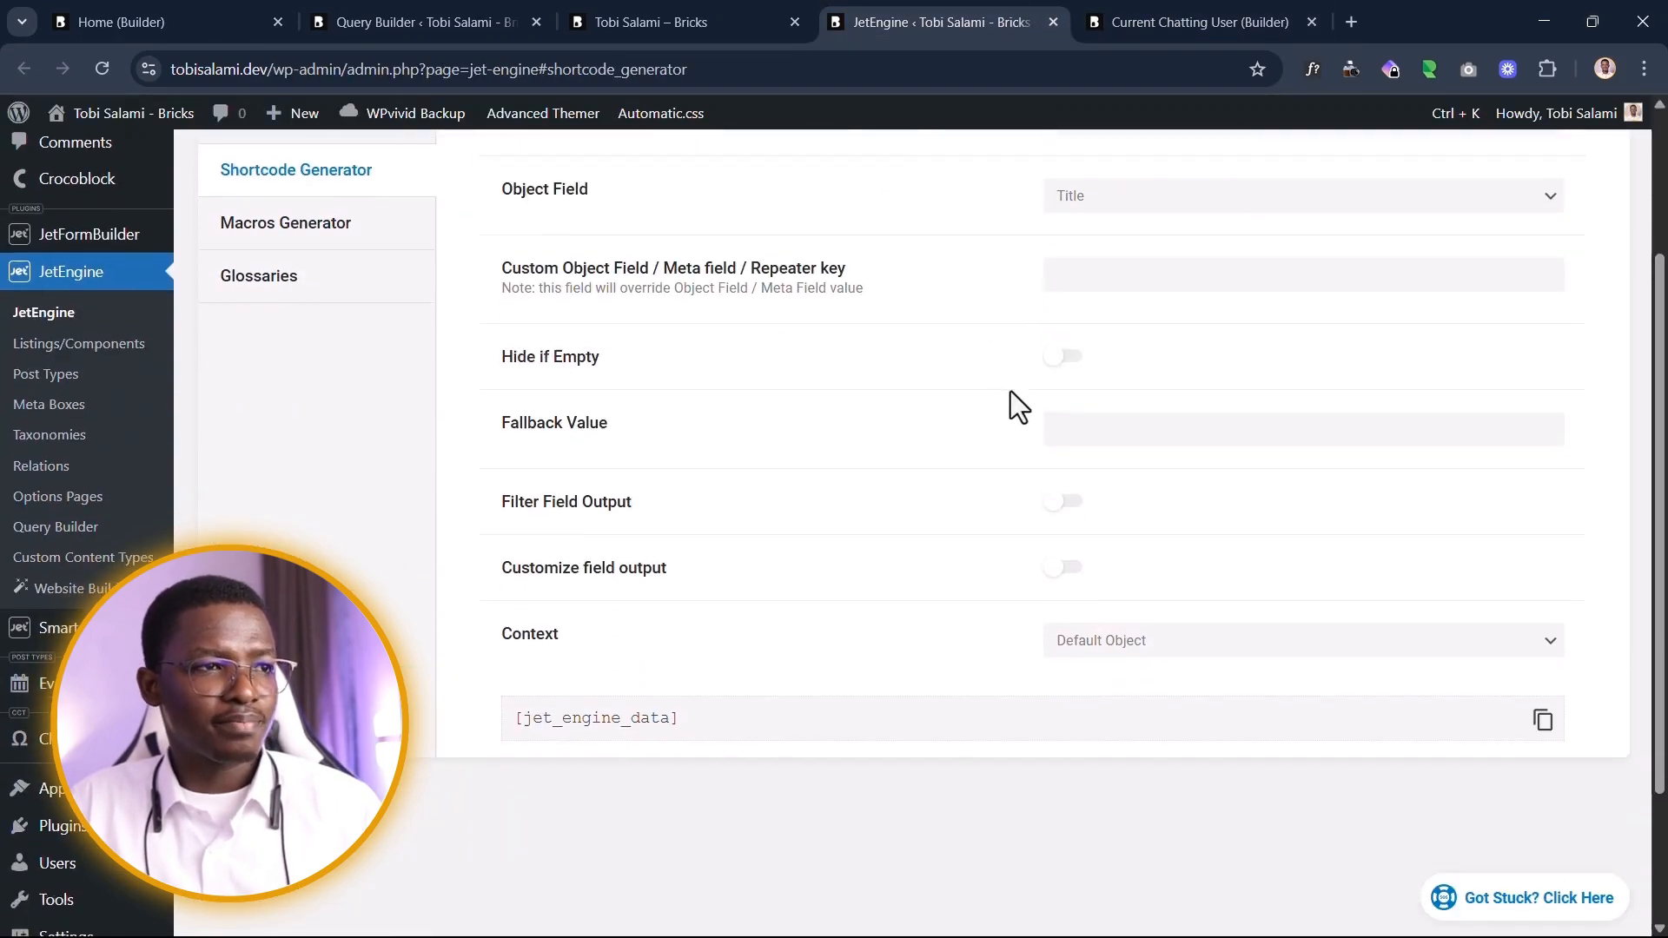
{"action": "scroll", "coordinate": [1039, 252], "scroll_direction": "up", "scroll_amount": 2}
{"action": "left_click", "coordinate": [1197, 306]}
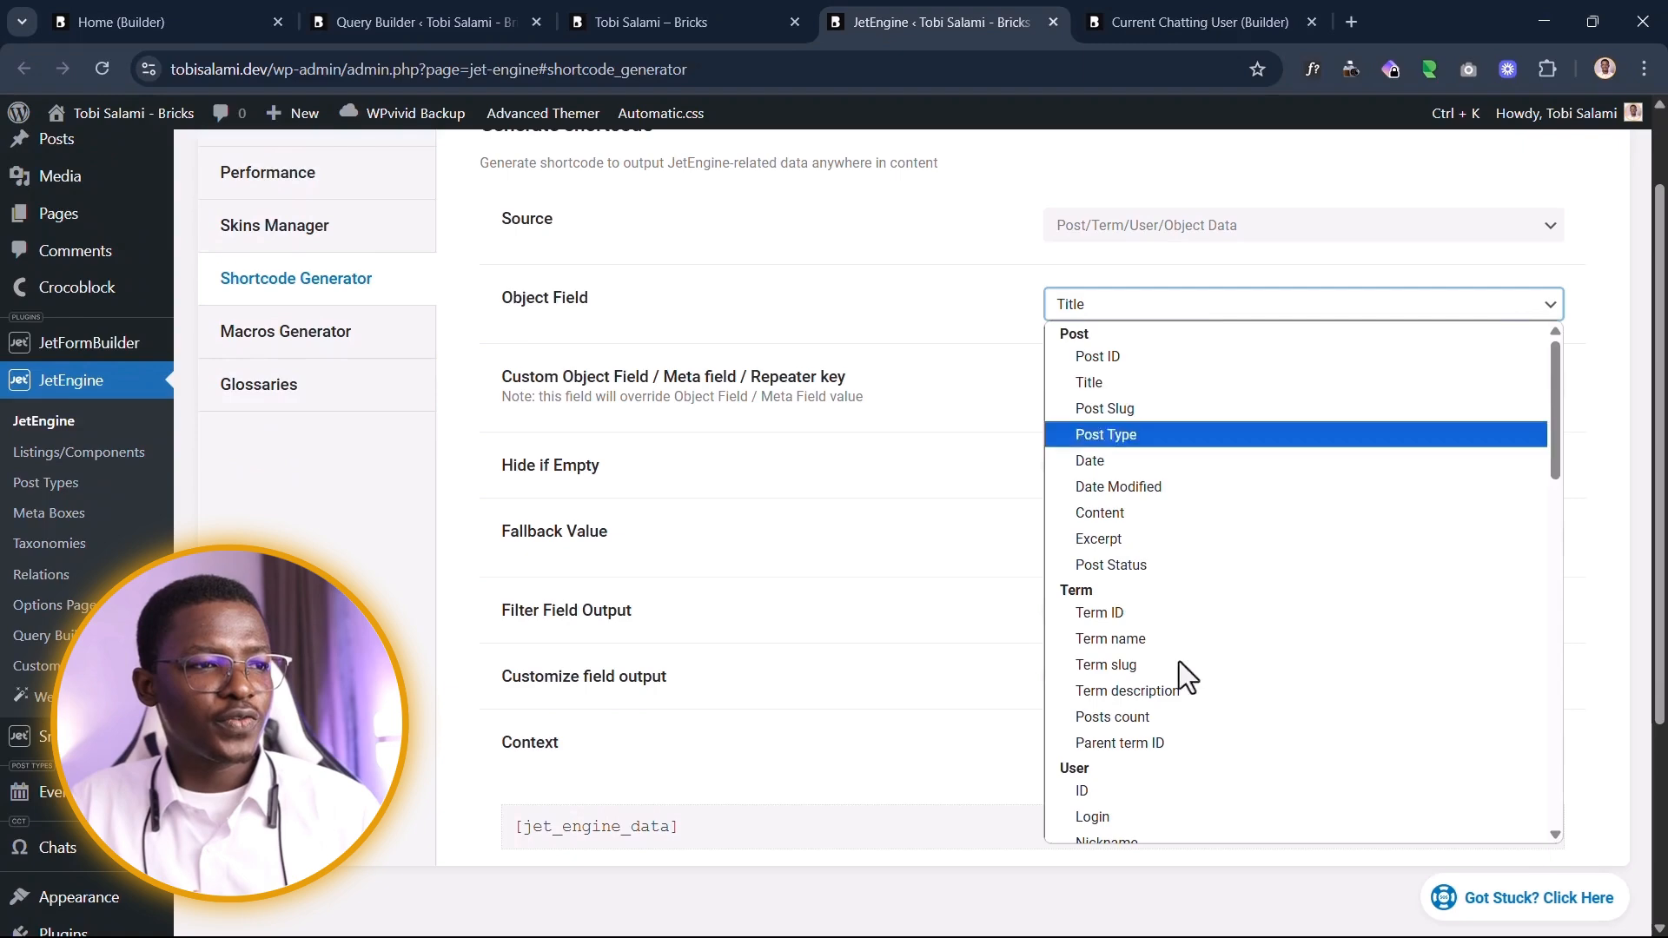
{"action": "scroll", "coordinate": [1130, 663], "scroll_direction": "down", "scroll_amount": 2}
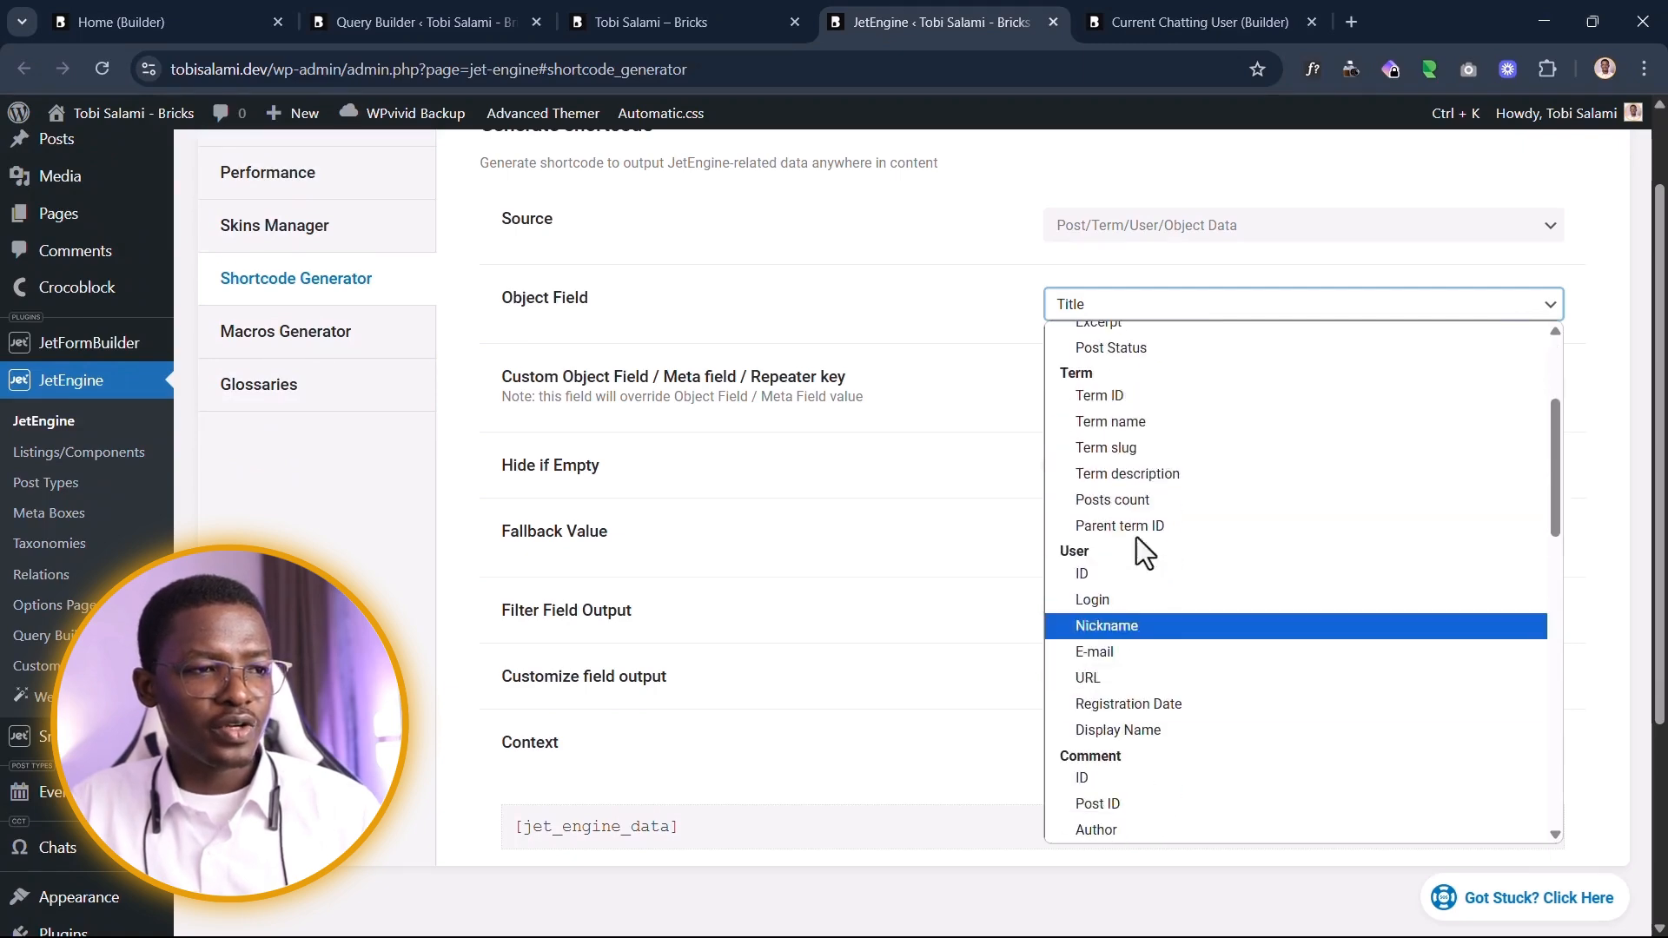
{"action": "left_click", "coordinate": [1122, 737]}
{"action": "scroll", "coordinate": [1025, 417], "scroll_direction": "down", "scroll_amount": 2}
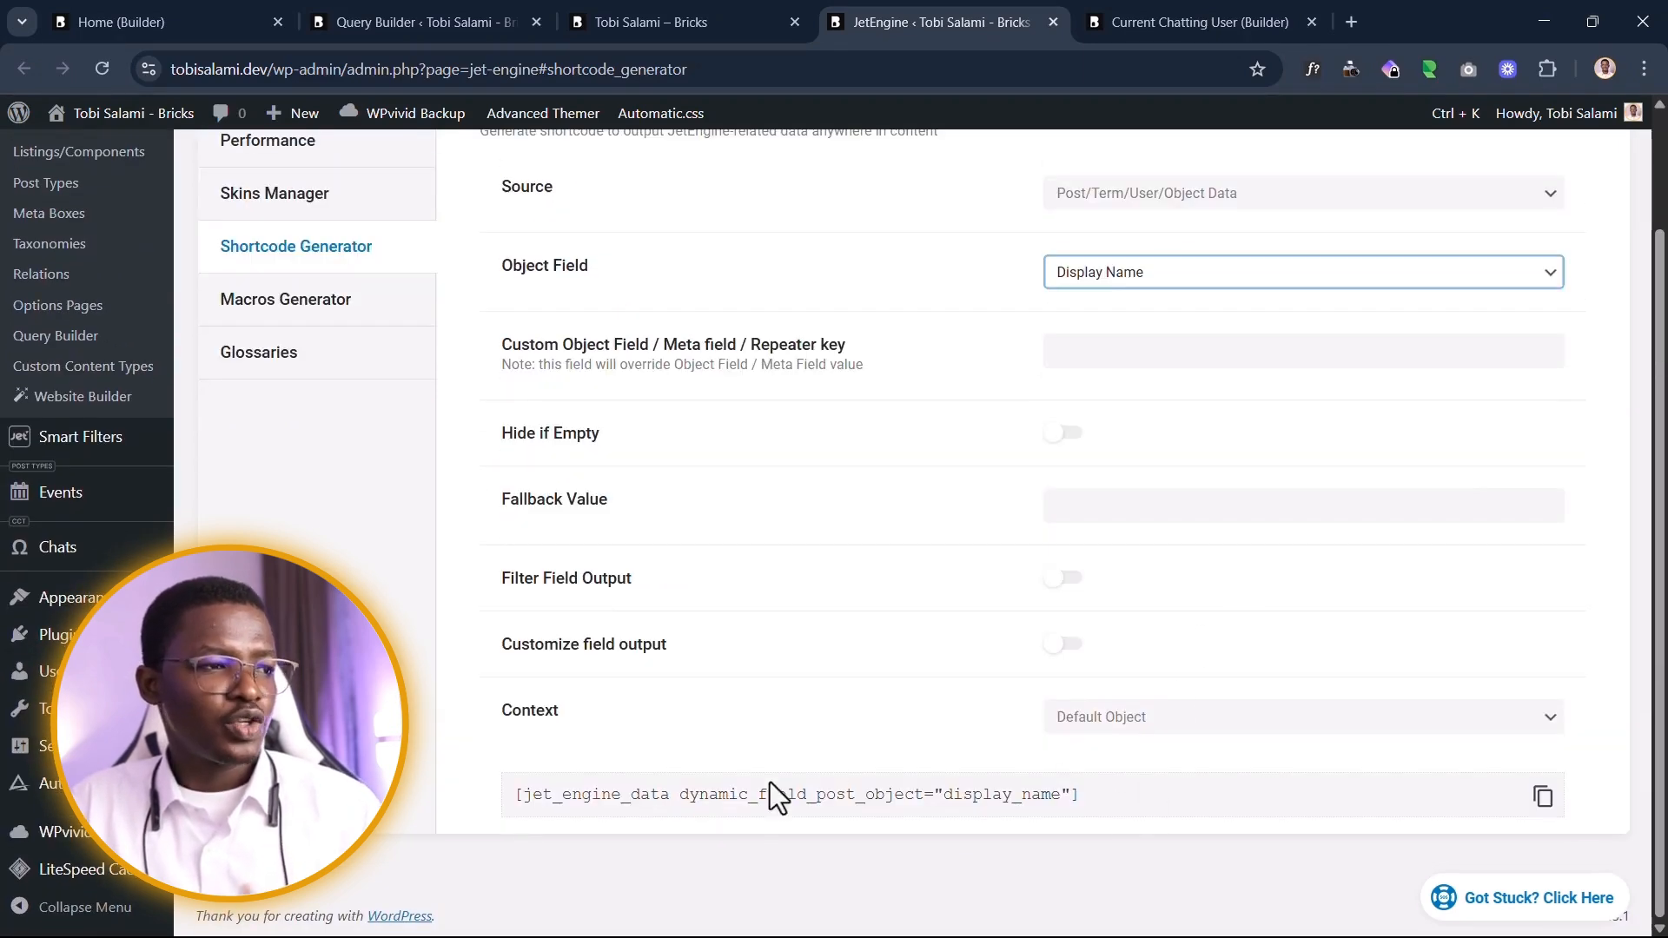
{"action": "left_click", "coordinate": [1057, 721]}
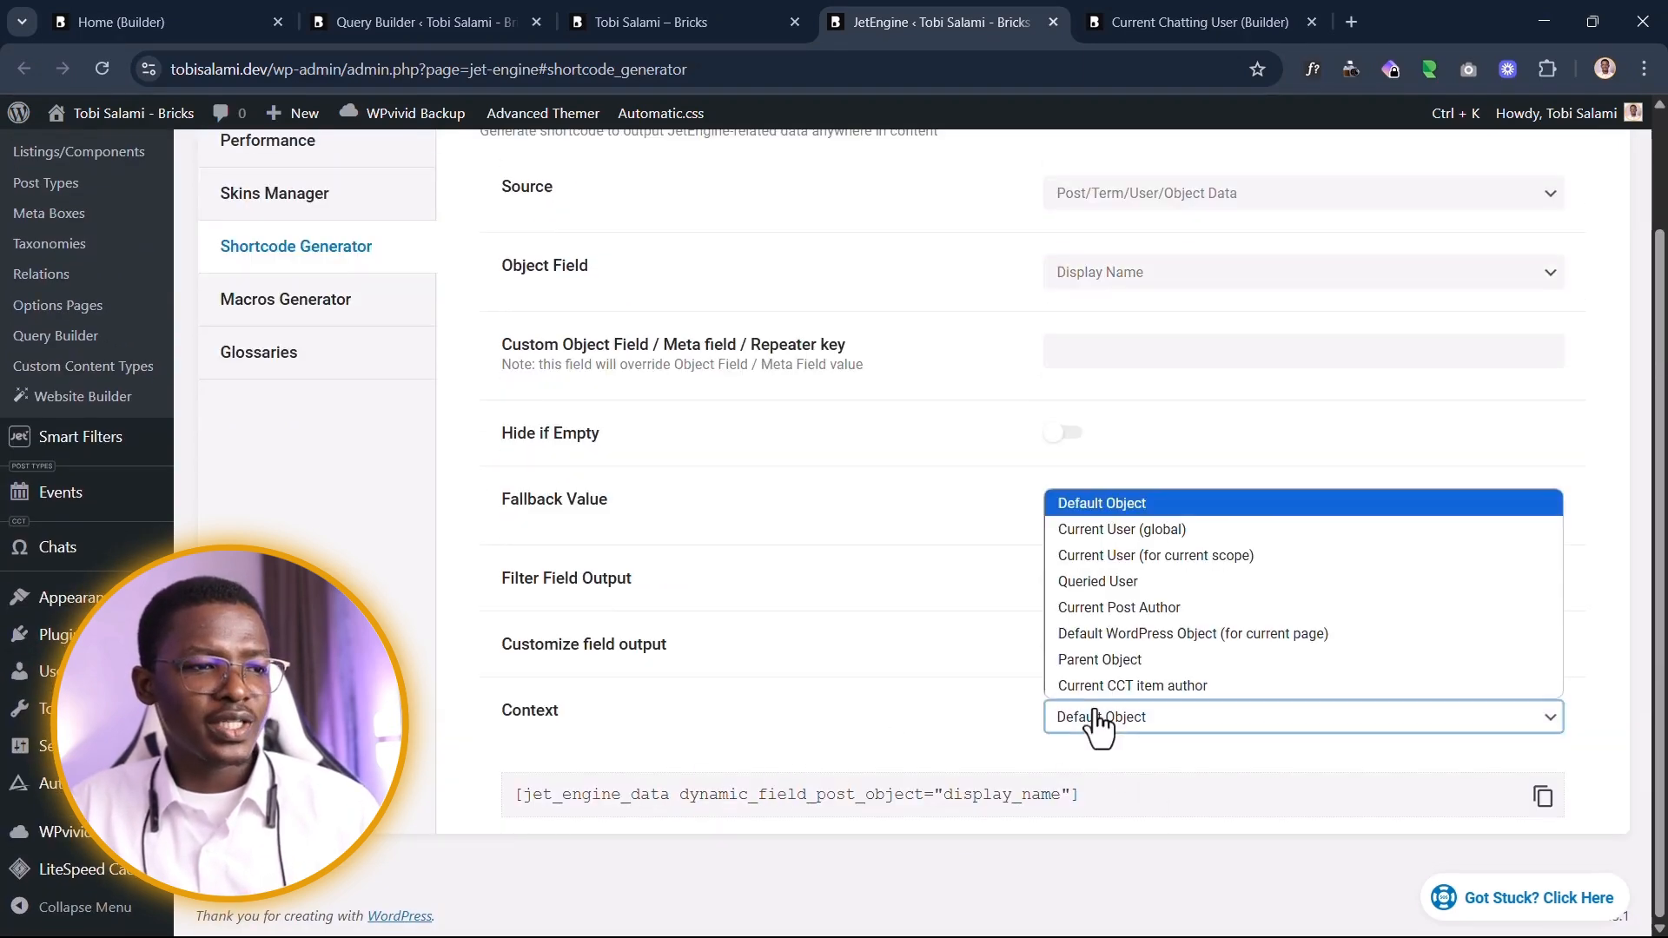
{"action": "left_click", "coordinate": [1078, 582]}
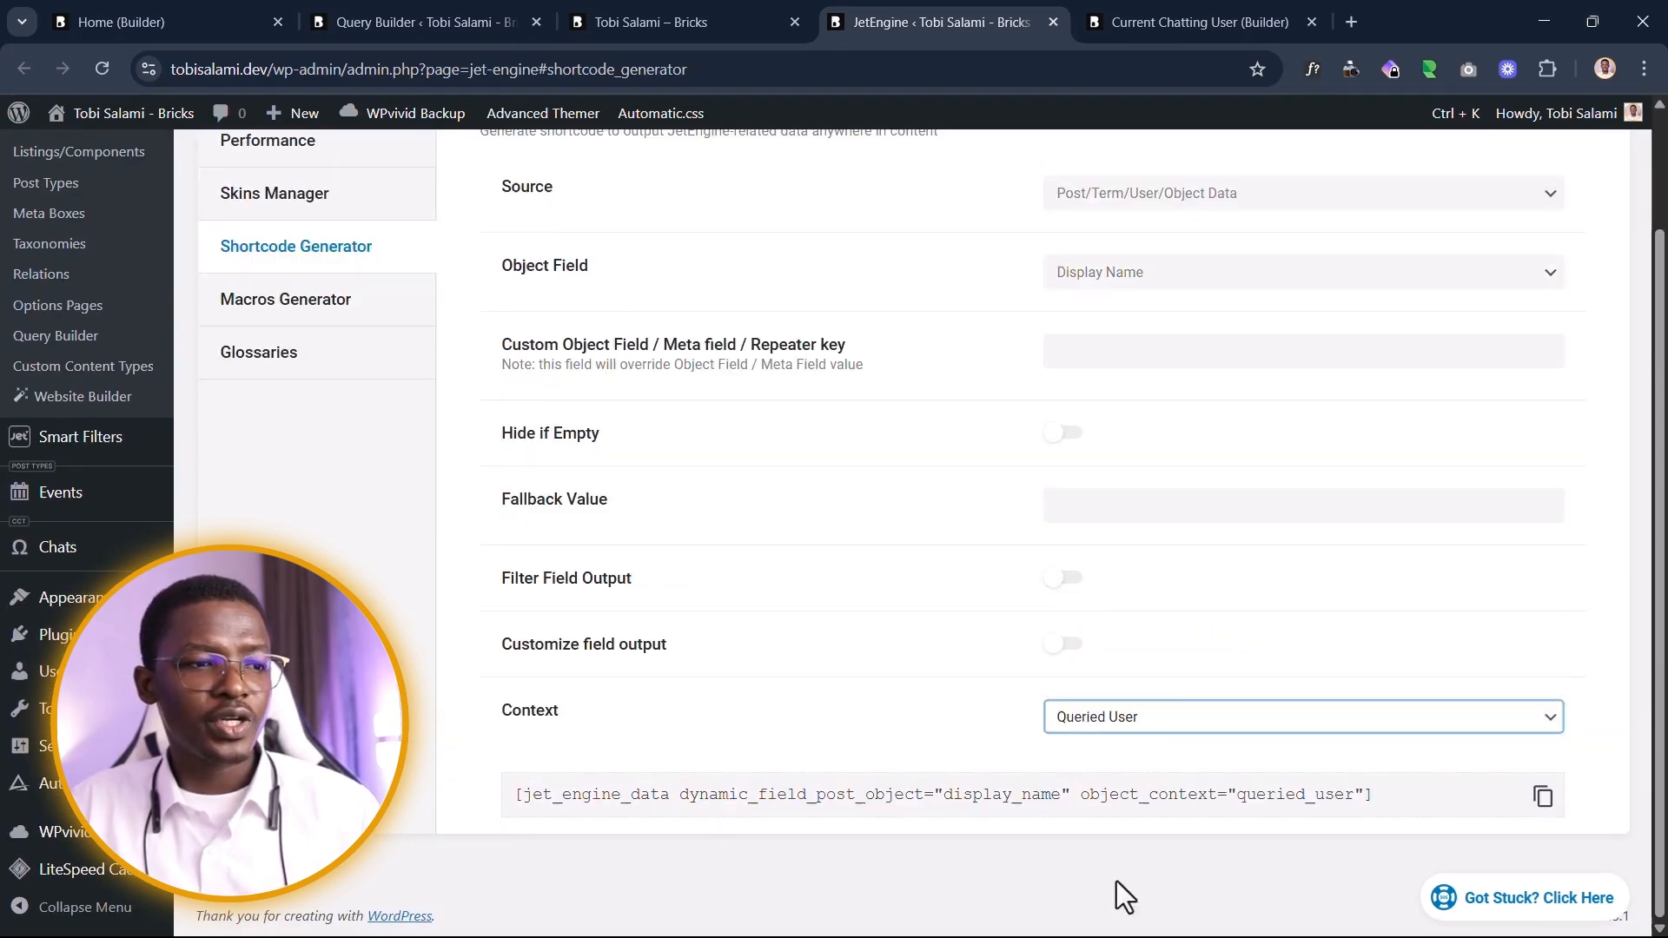
{"action": "left_click", "coordinate": [1543, 797]}
Step: Compare the generated shortcode with the one in the Header's Shortcode element of the Current Chatting User listing
{"action": "left_click", "coordinate": [1152, 18]}
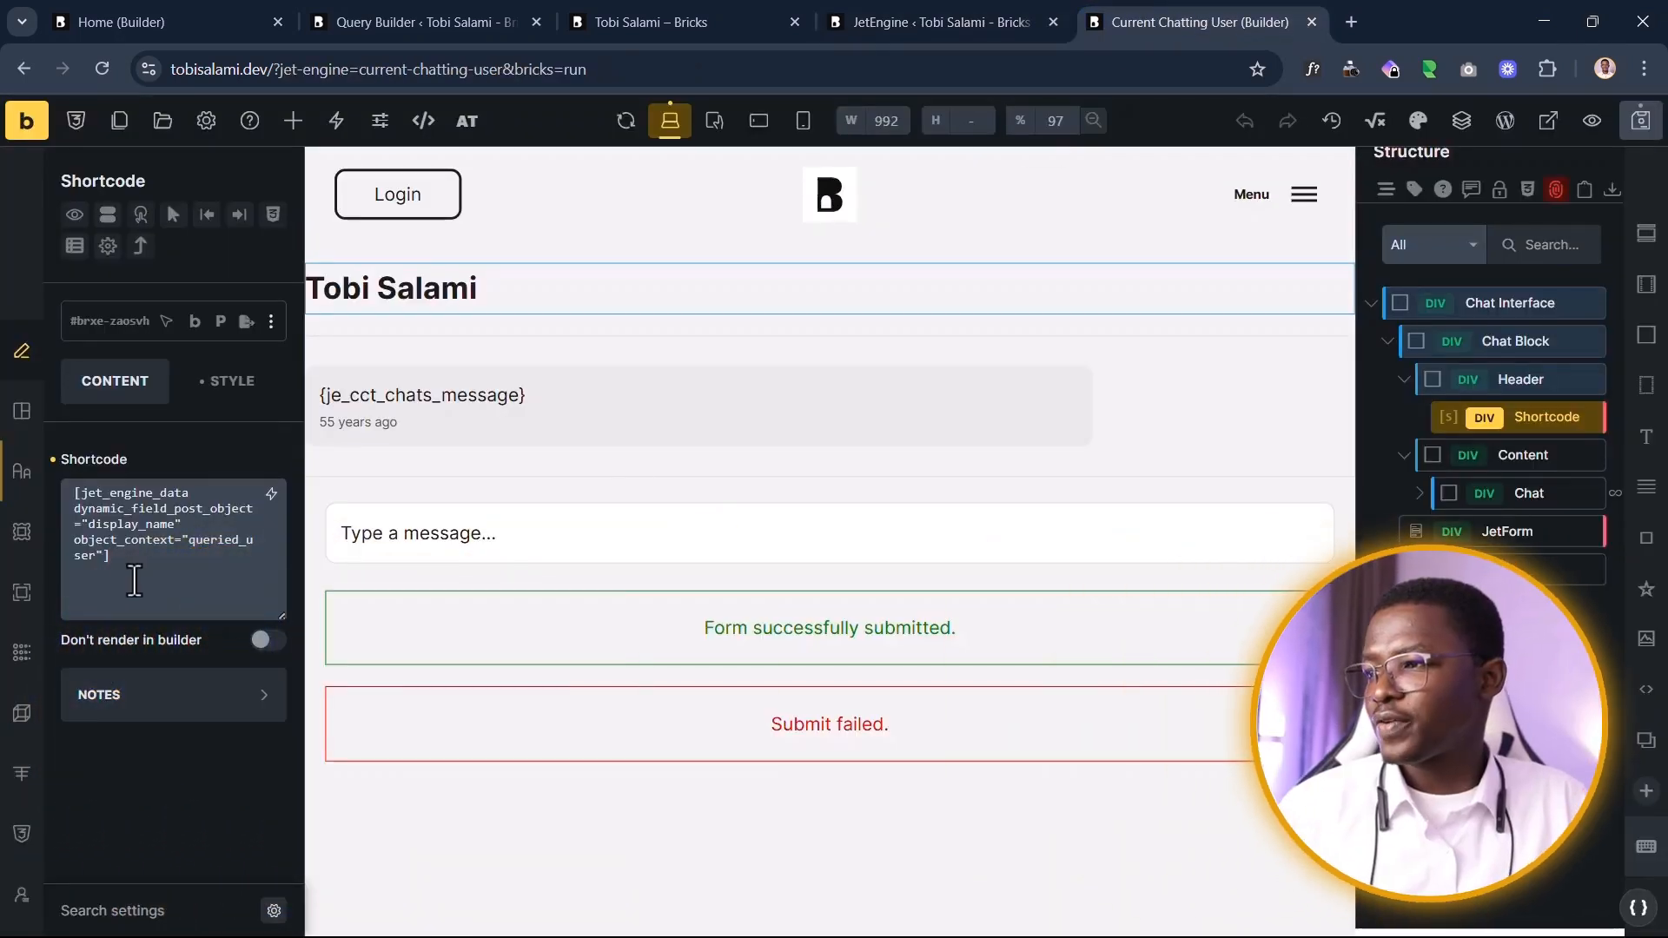
{"action": "left_click_drag", "start_coordinate": [135, 580], "coordinate": [73, 488]}
{"action": "left_click", "coordinate": [165, 605]}
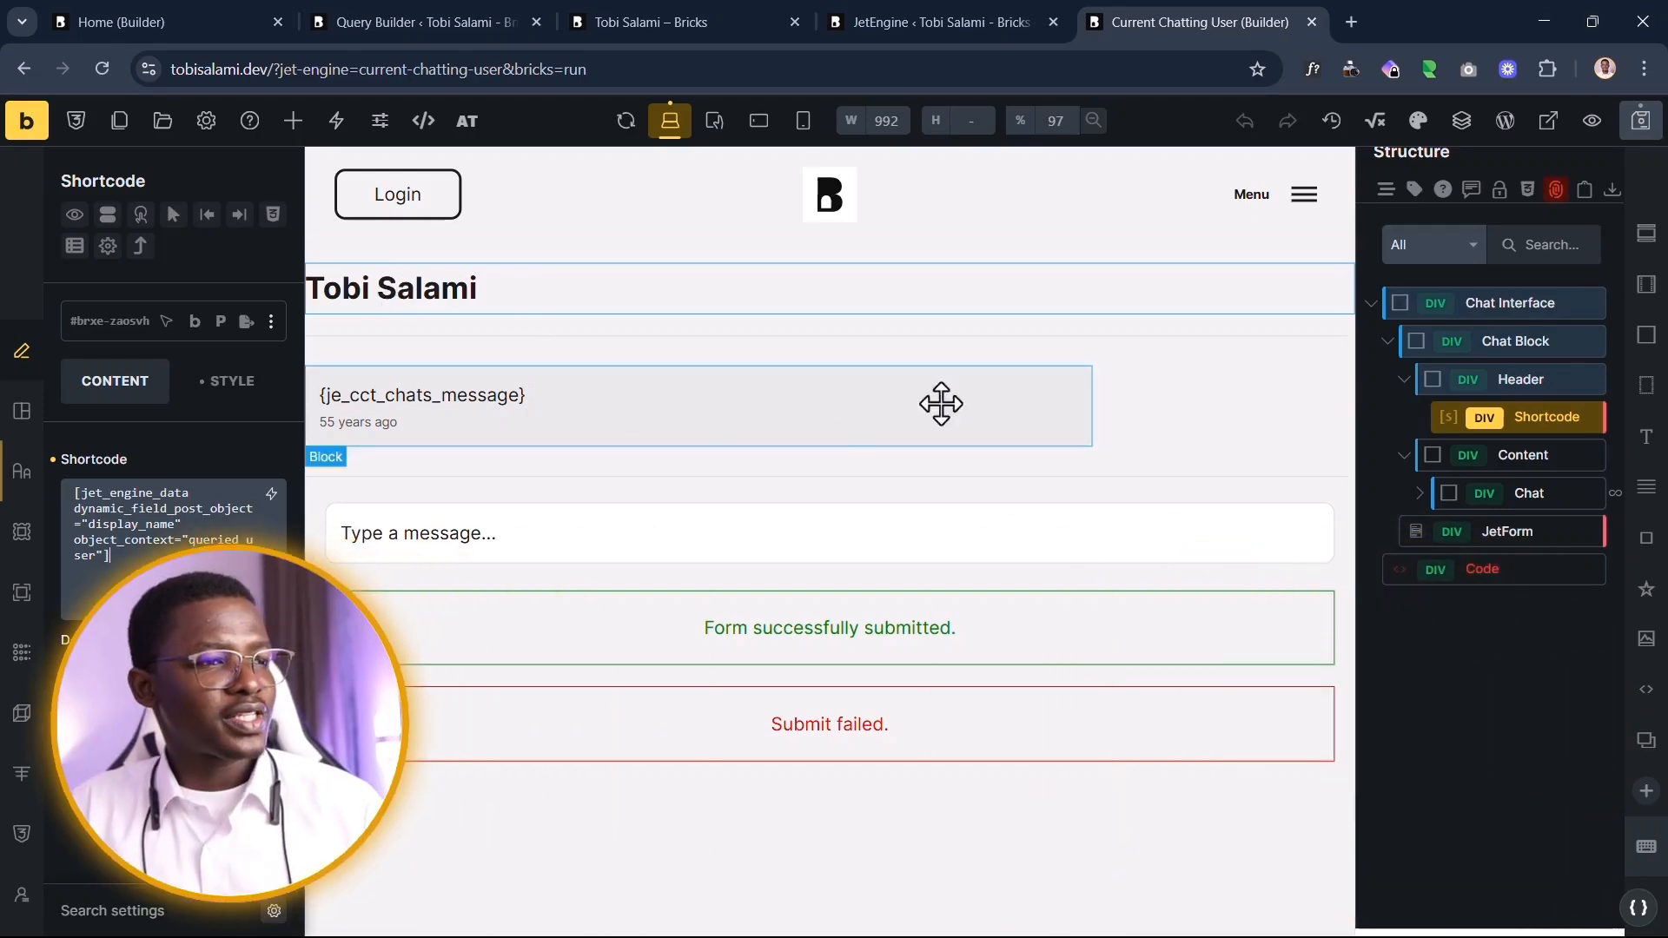
Step: Inspect the Content block and the Chat element's query loop, including its query type, no-results text and selected JetEngine query
{"action": "left_click_drag", "start_coordinate": [1540, 401], "coordinate": [1415, 458]}
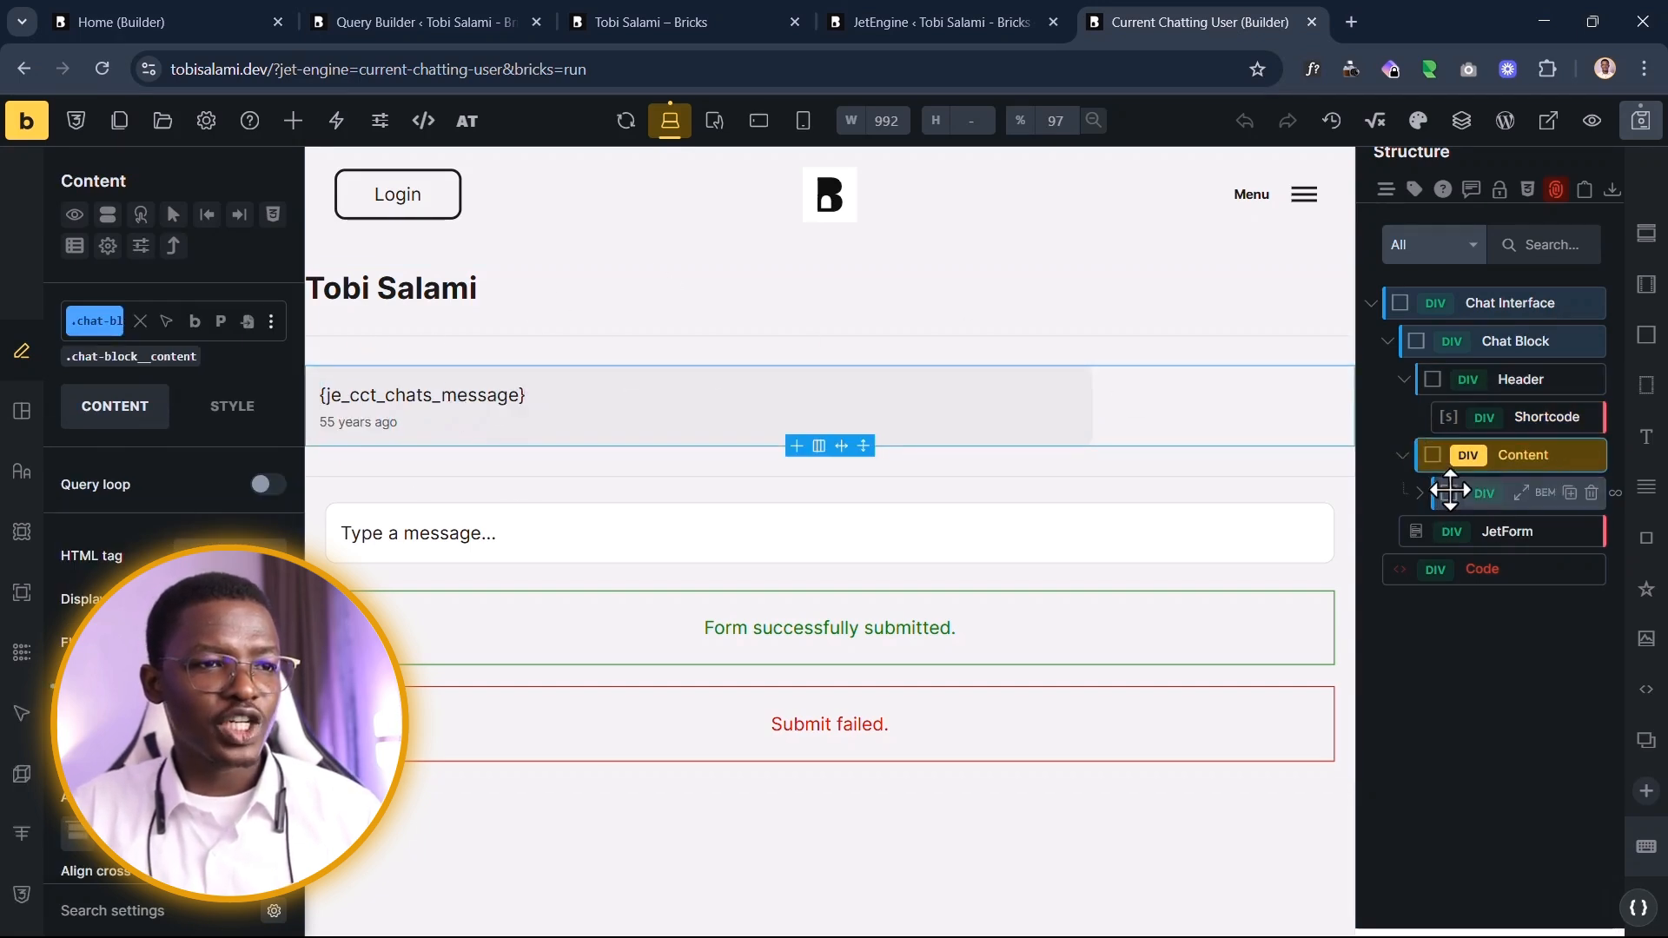
{"action": "left_click", "coordinate": [1466, 489]}
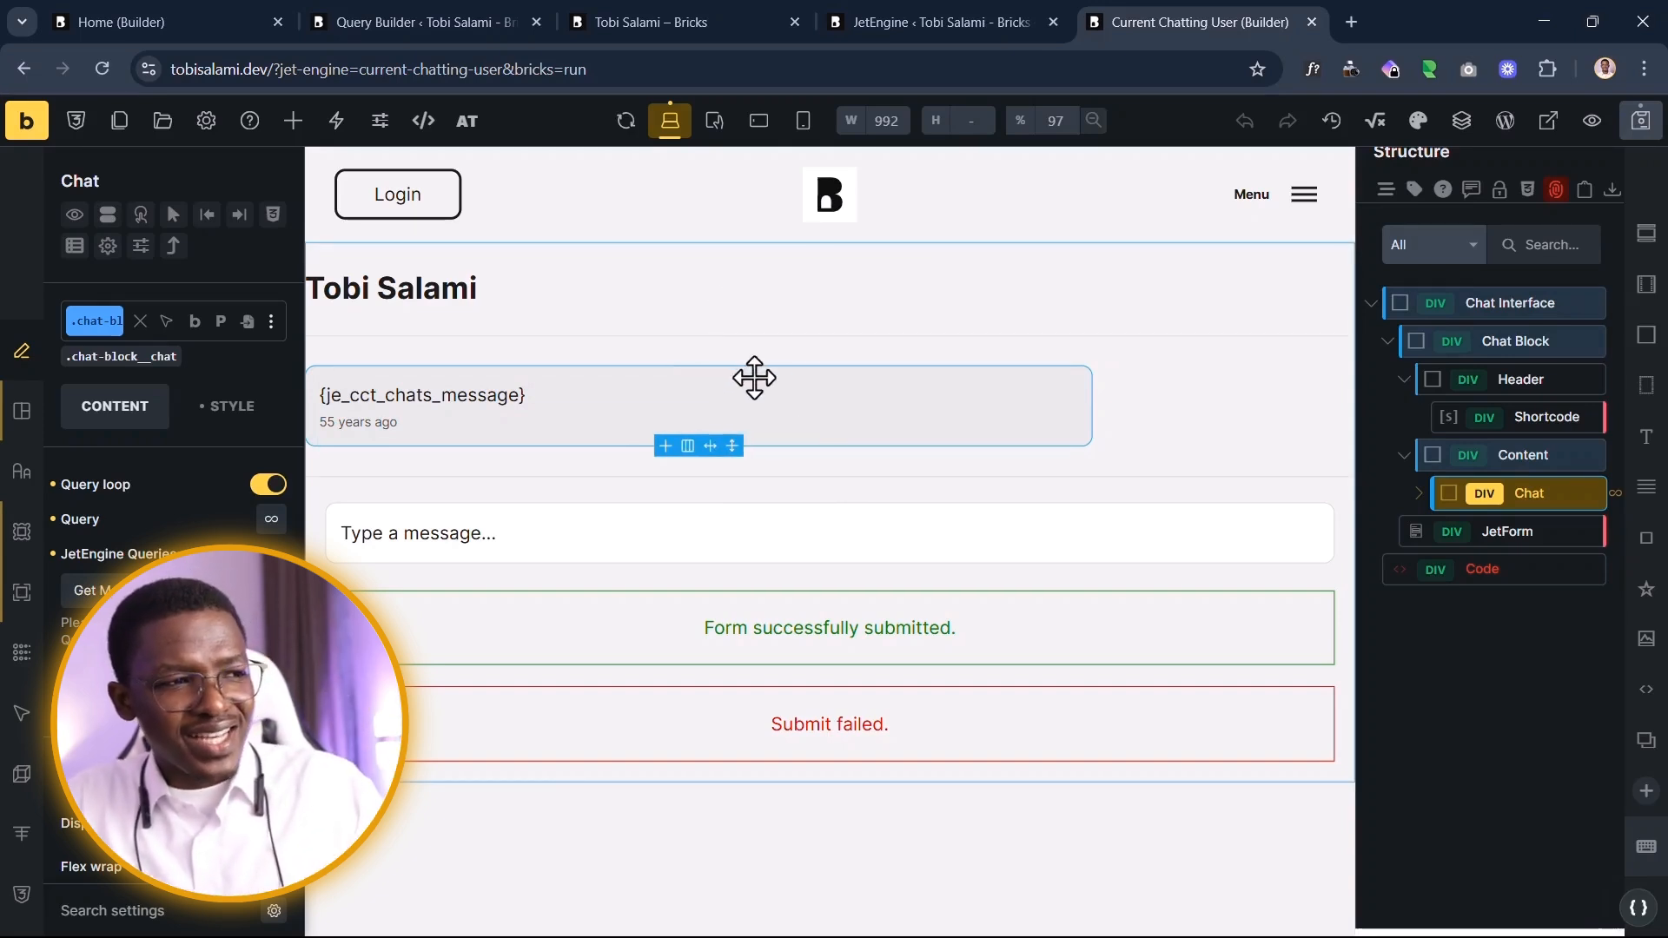
{"action": "left_click", "coordinate": [1618, 499]}
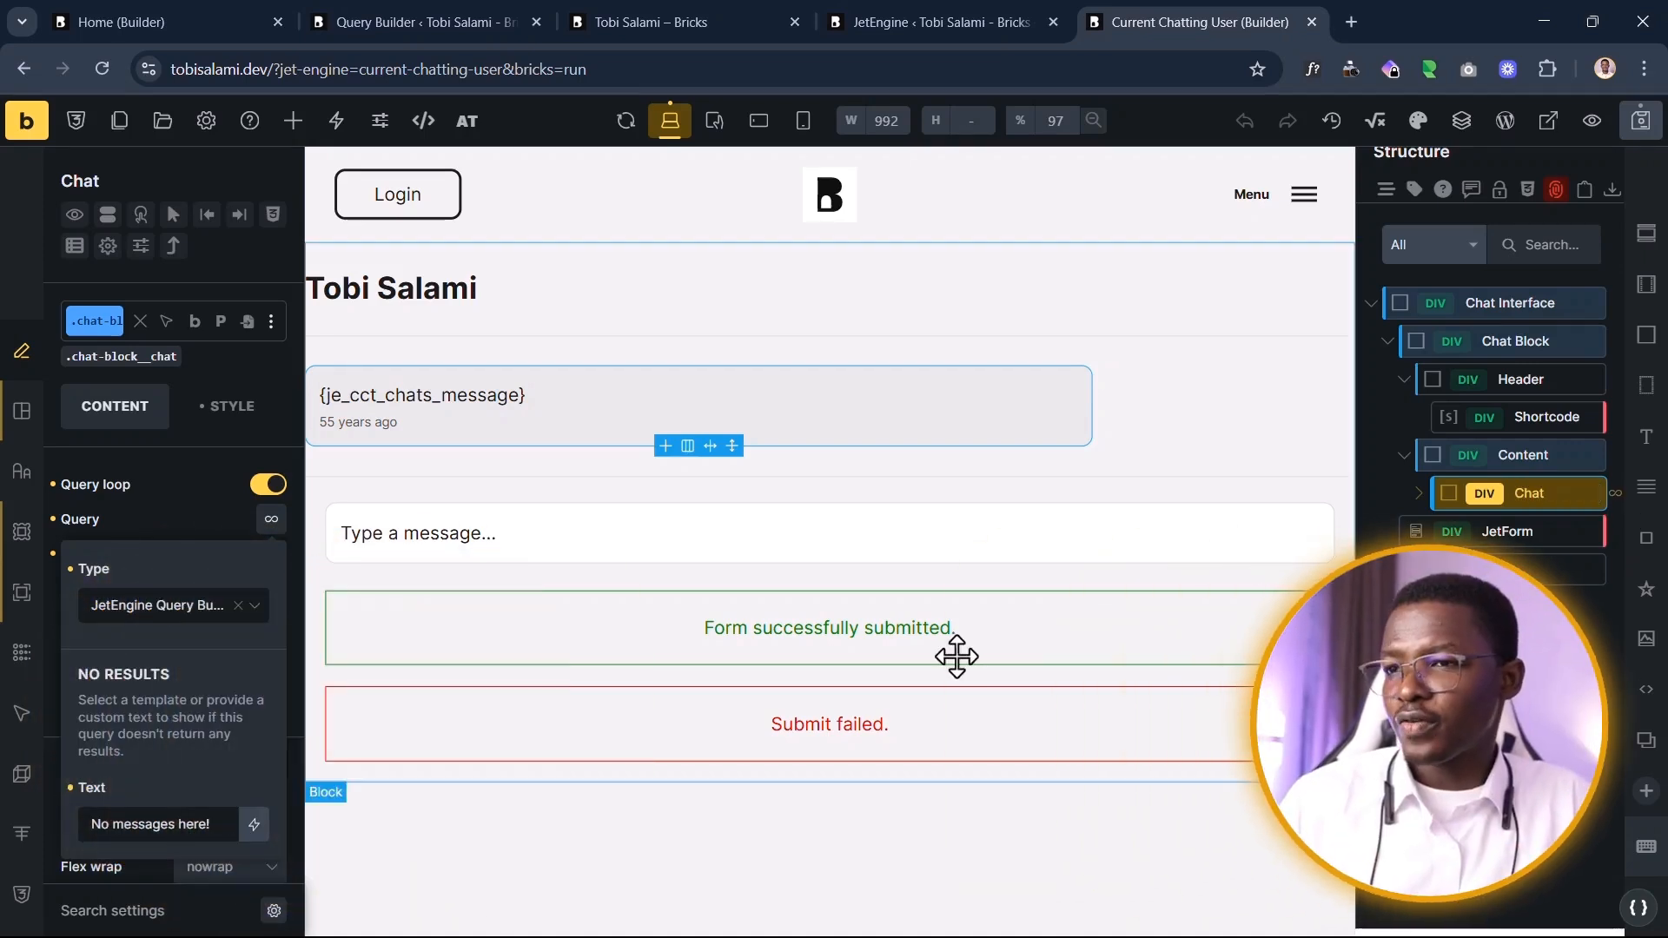
{"action": "left_click", "coordinate": [159, 520]}
{"action": "left_click", "coordinate": [132, 600]}
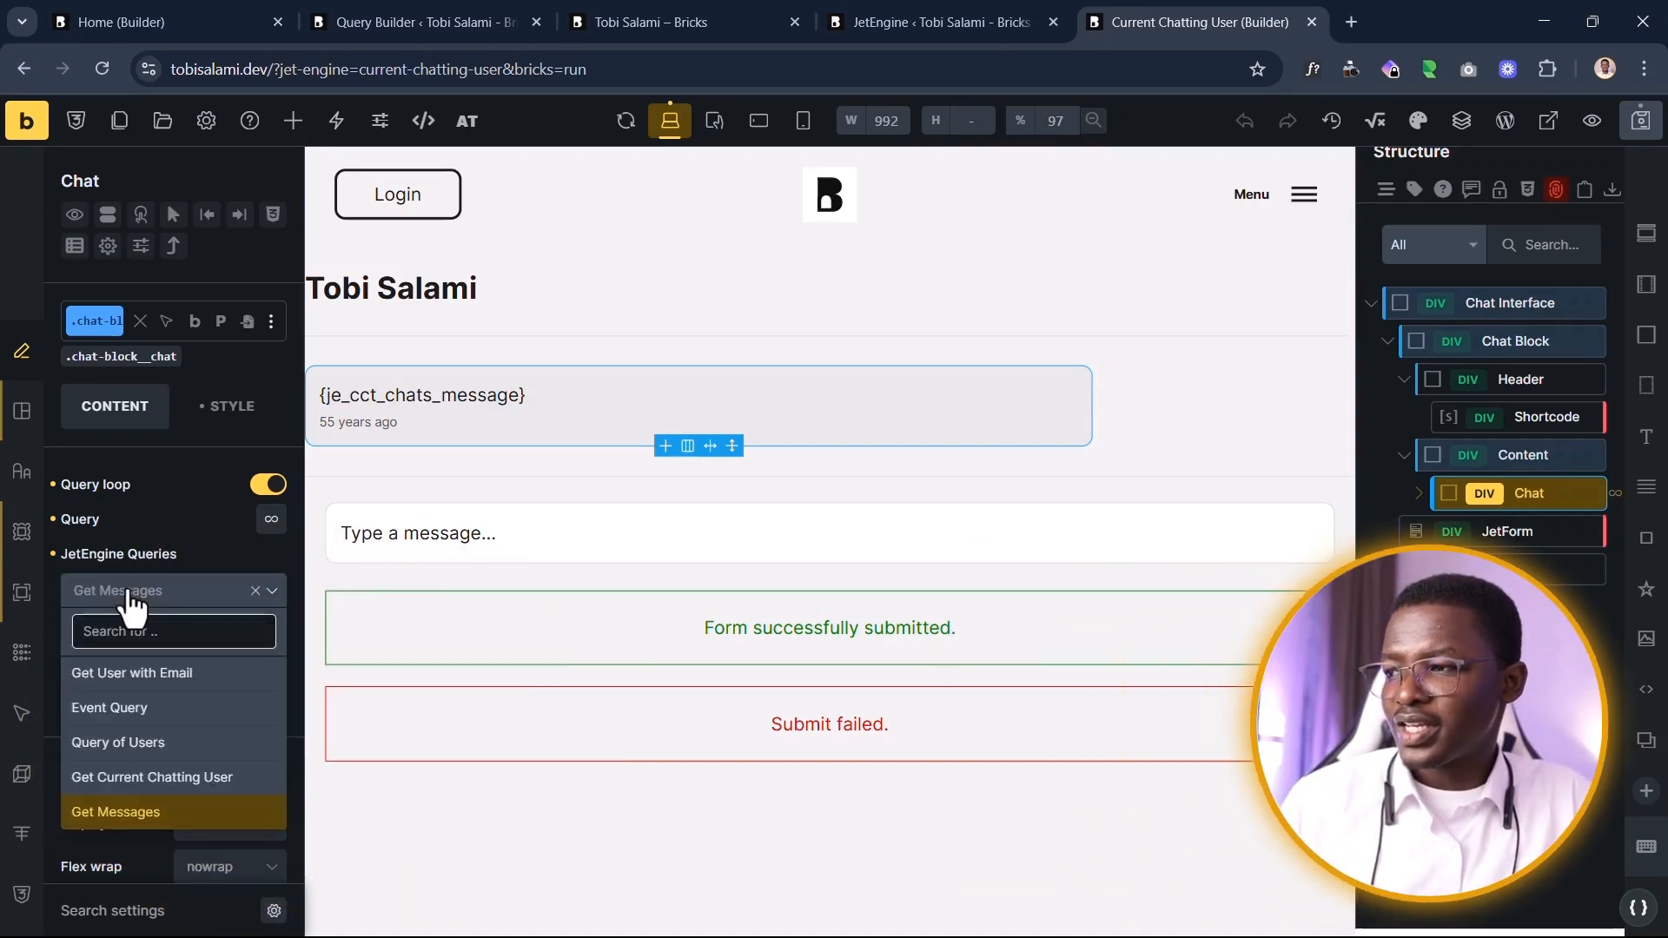
{"action": "left_click", "coordinate": [132, 599]}
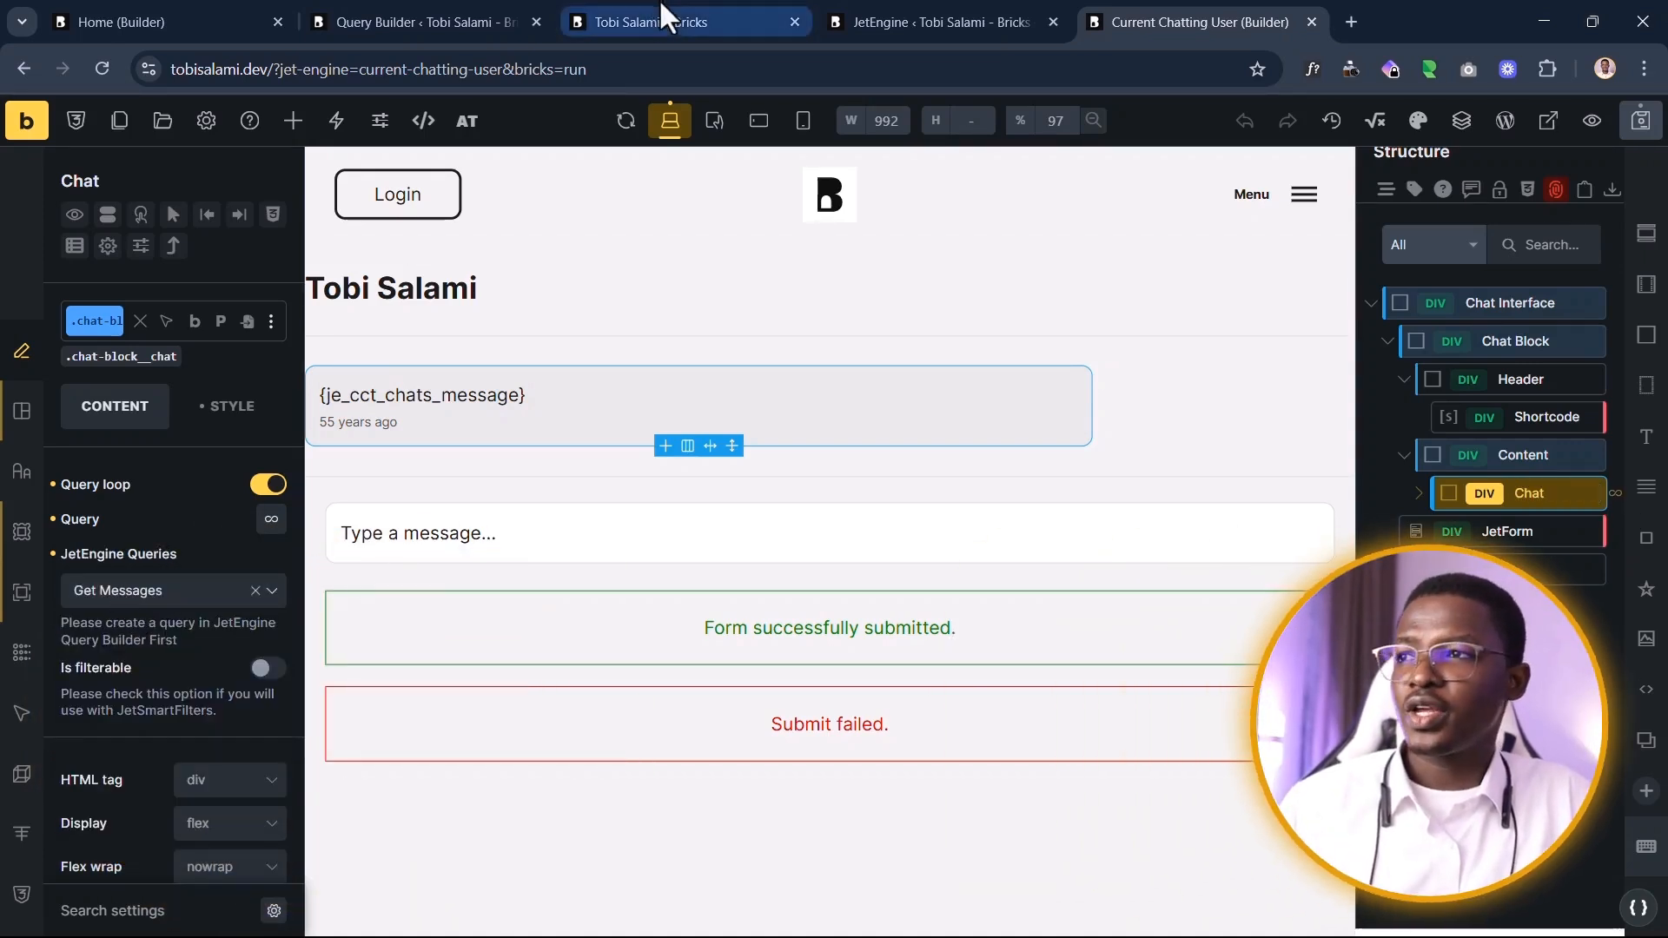
Step: Open the Get Messages query for editing from the Query Builder list
{"action": "left_click", "coordinate": [417, 19]}
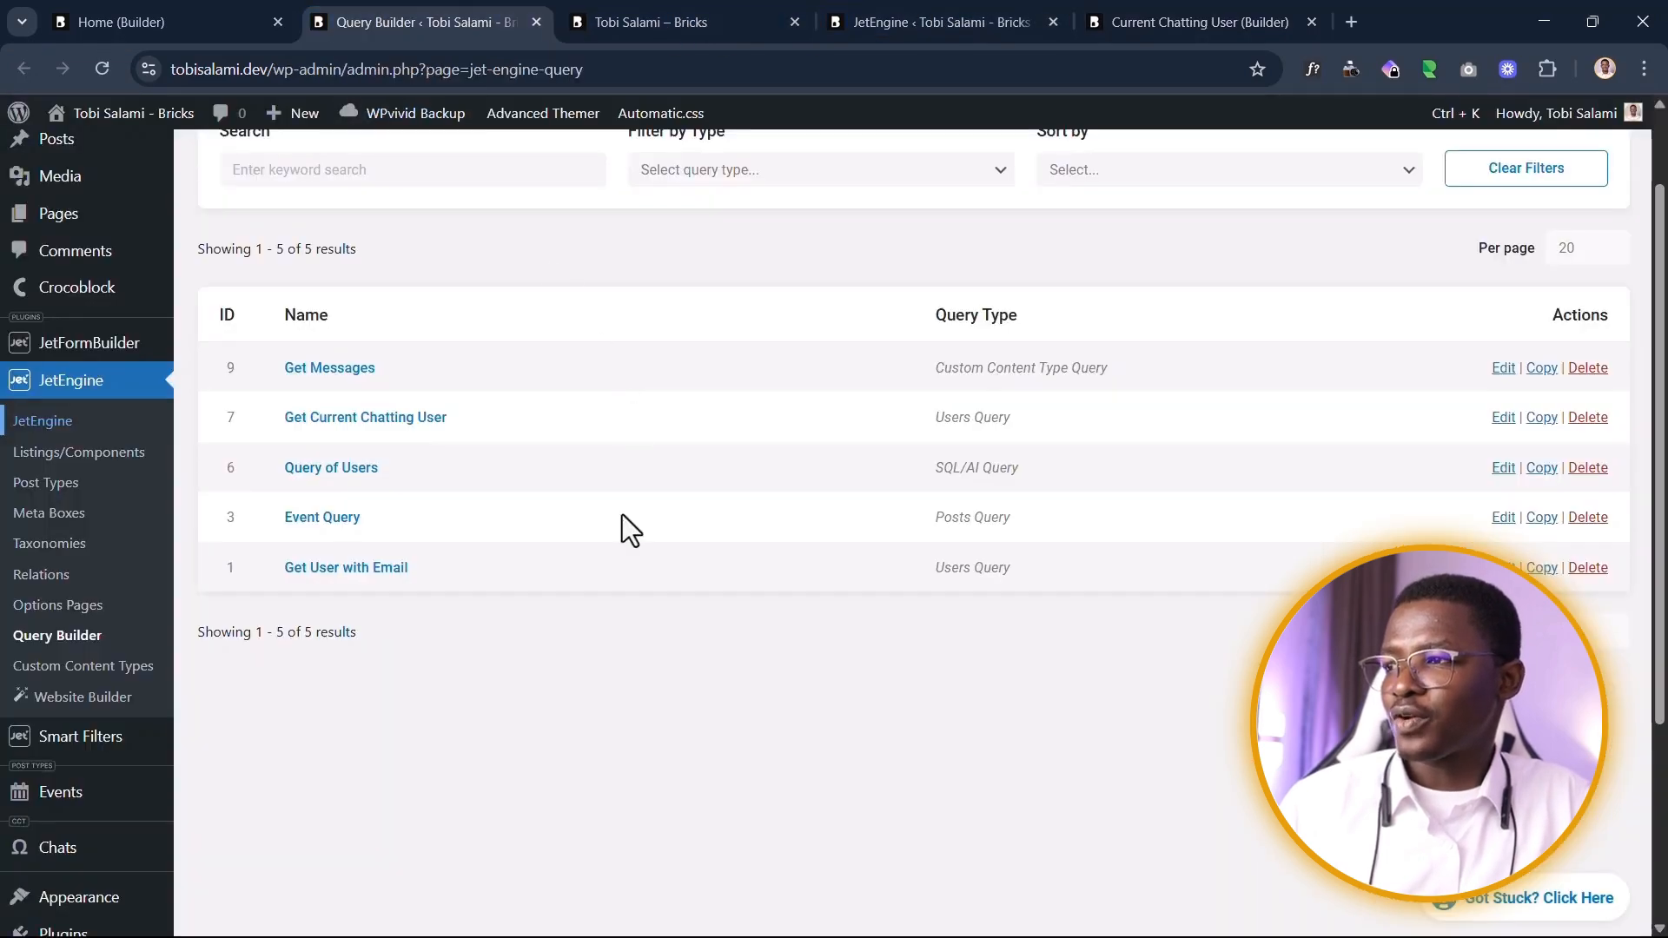
{"action": "left_click", "coordinate": [326, 372]}
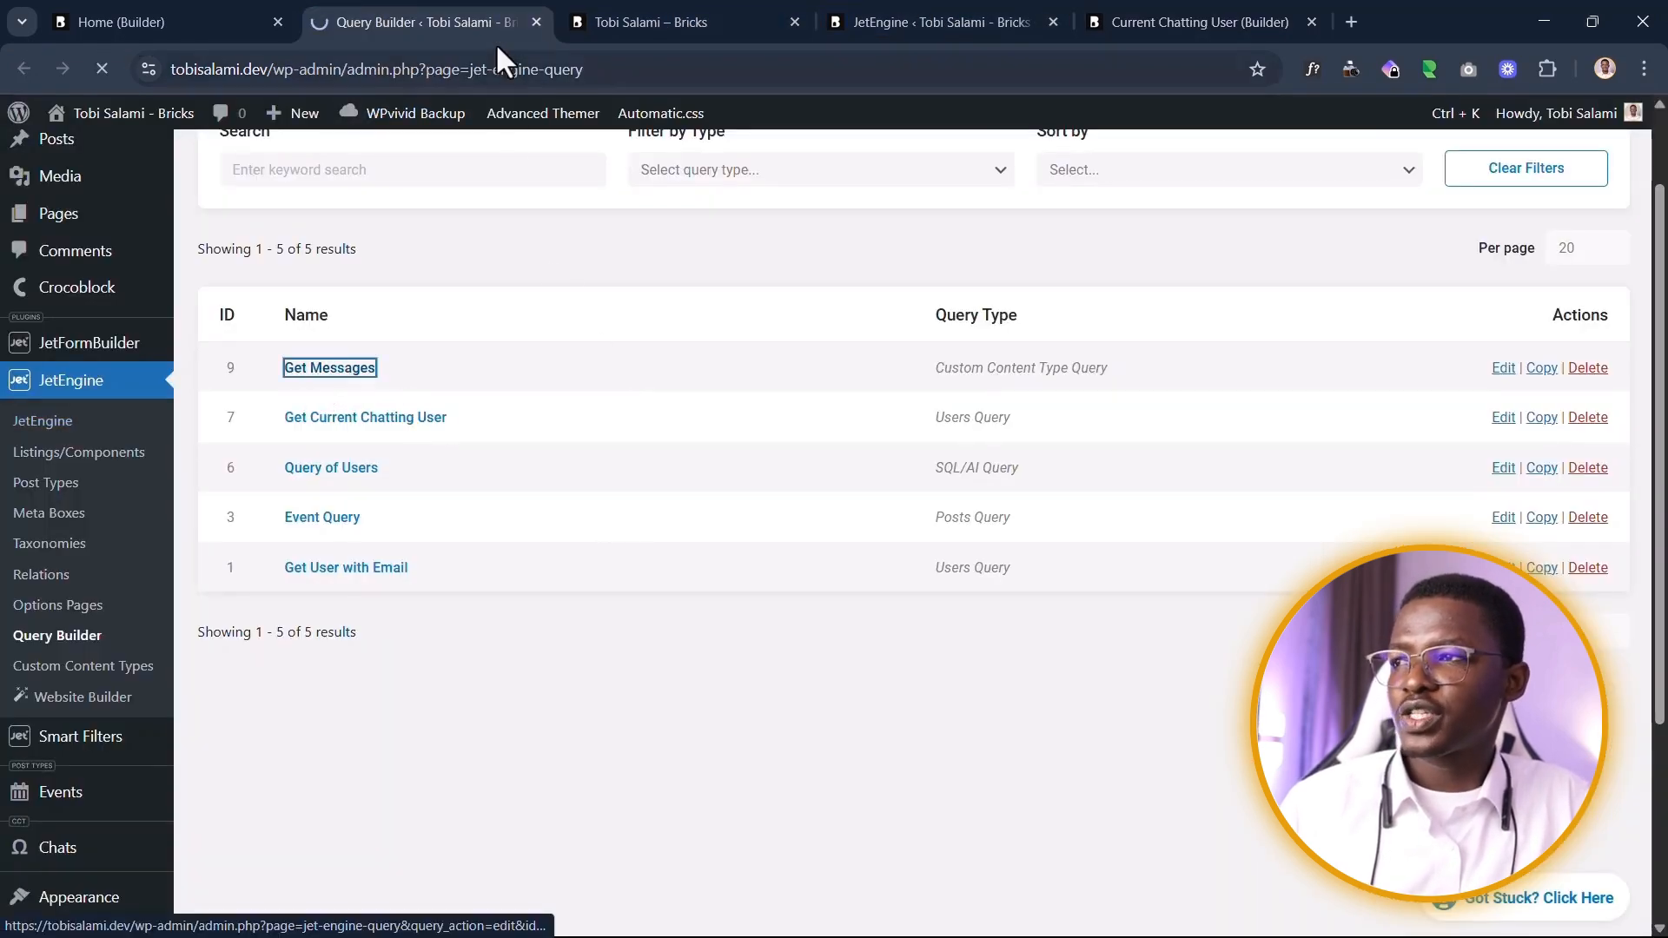
Step: Review the Get Messages query's general settings, its source content type and its Sender ID and Receiver ID conditions
{"action": "left_click_drag", "start_coordinate": [650, 31], "coordinate": [921, 17]}
{"action": "left_click", "coordinate": [987, 5]}
{"action": "scroll", "coordinate": [680, 350], "scroll_direction": "down", "scroll_amount": 8}
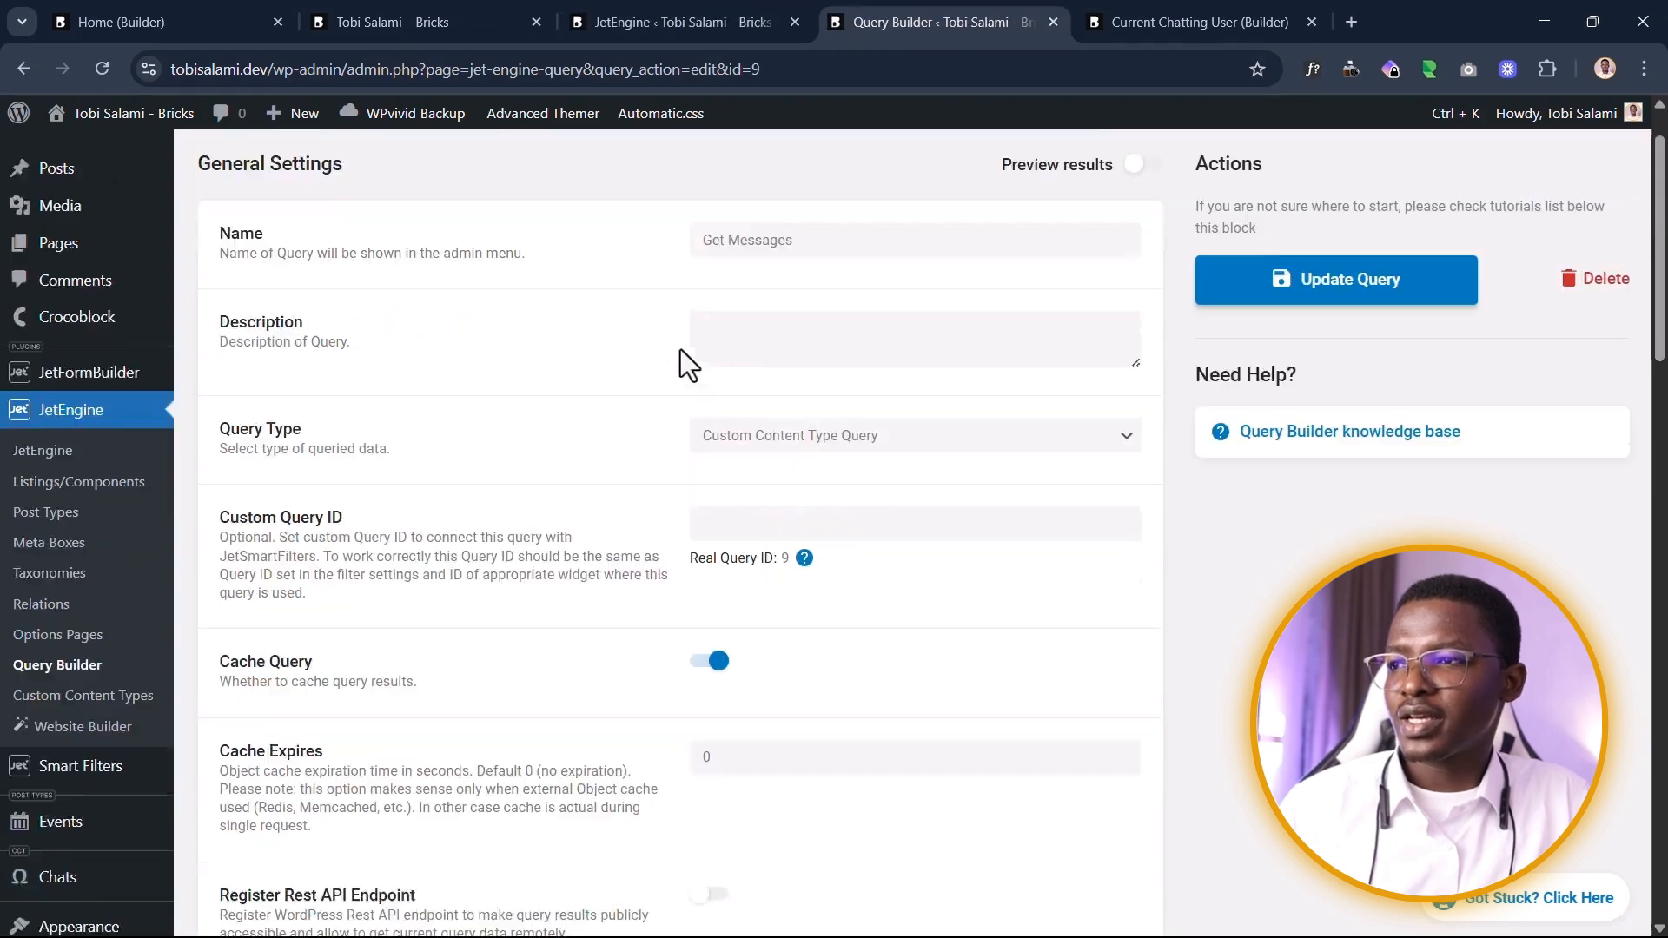
{"action": "scroll", "coordinate": [728, 344], "scroll_direction": "down", "scroll_amount": 13}
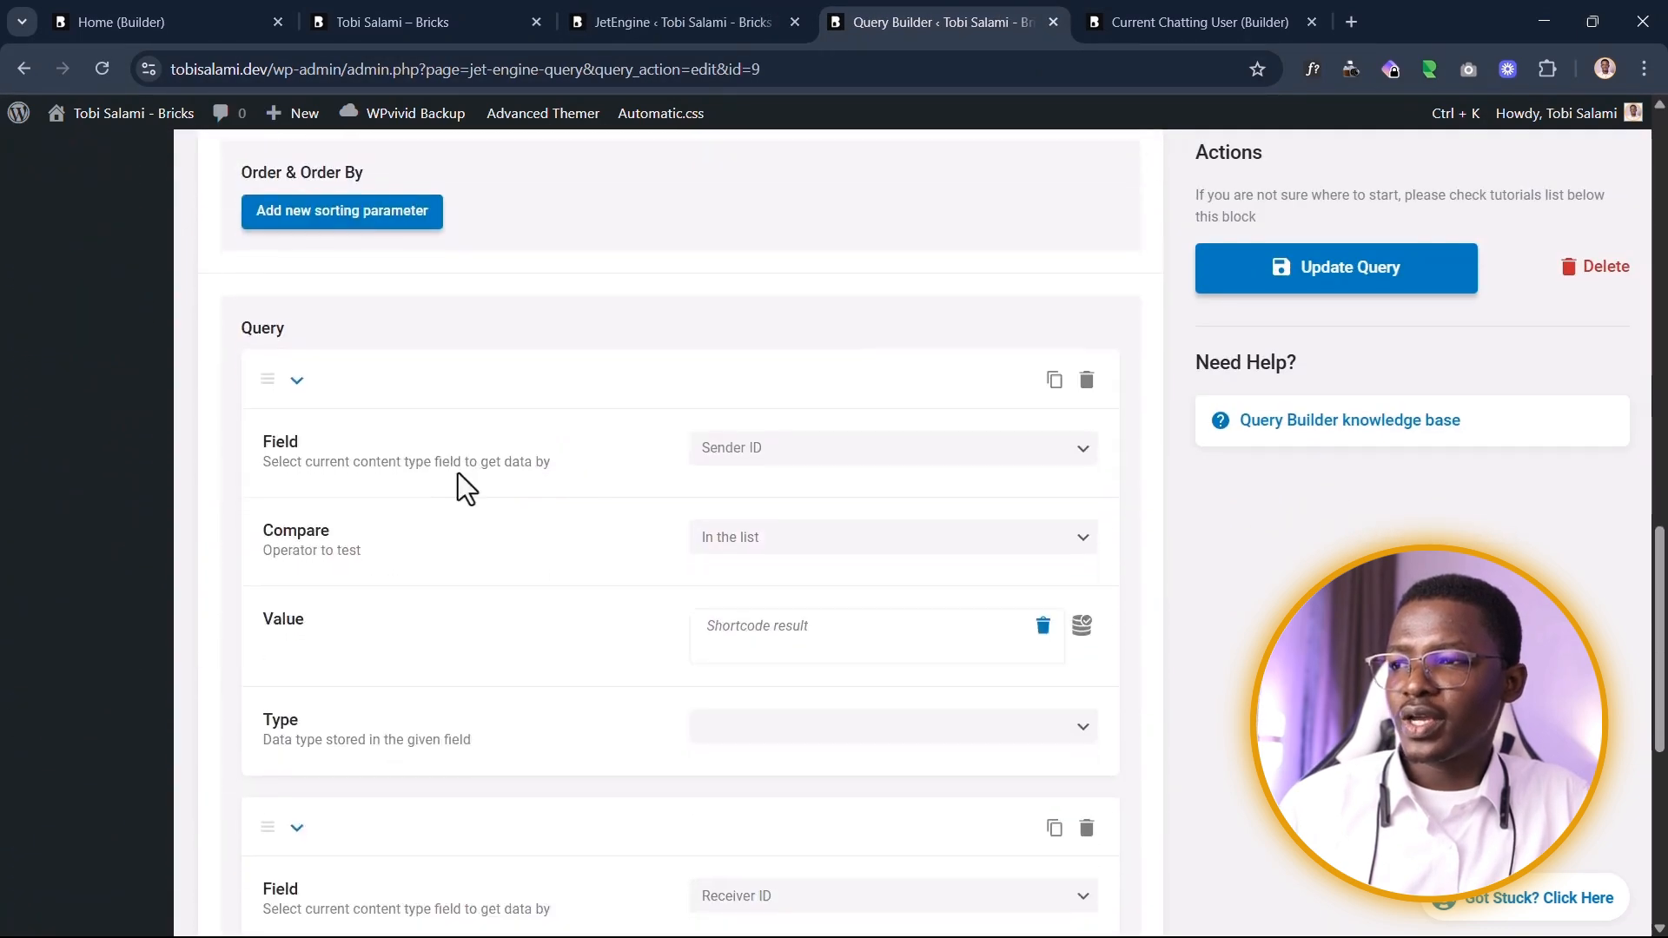
{"action": "scroll", "coordinate": [827, 613], "scroll_direction": "up", "scroll_amount": 12}
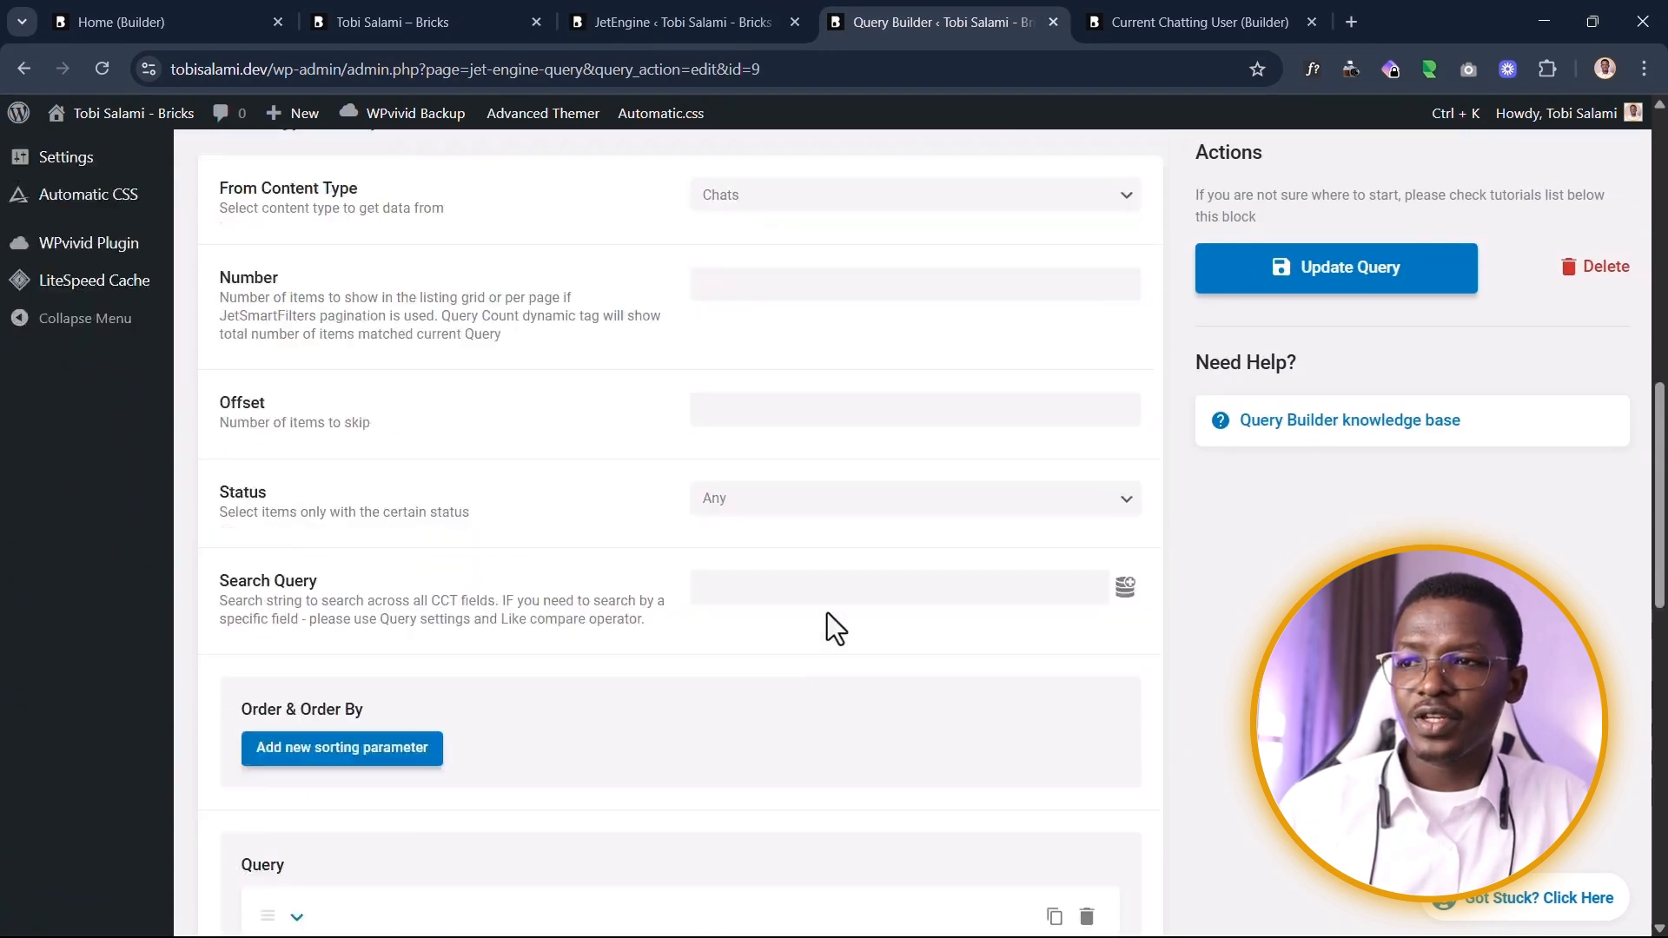
Step: Return to the Current Chatting User listing and check the JetEngine queries offered for the Chat element's query loop
{"action": "left_click", "coordinate": [1199, 22]}
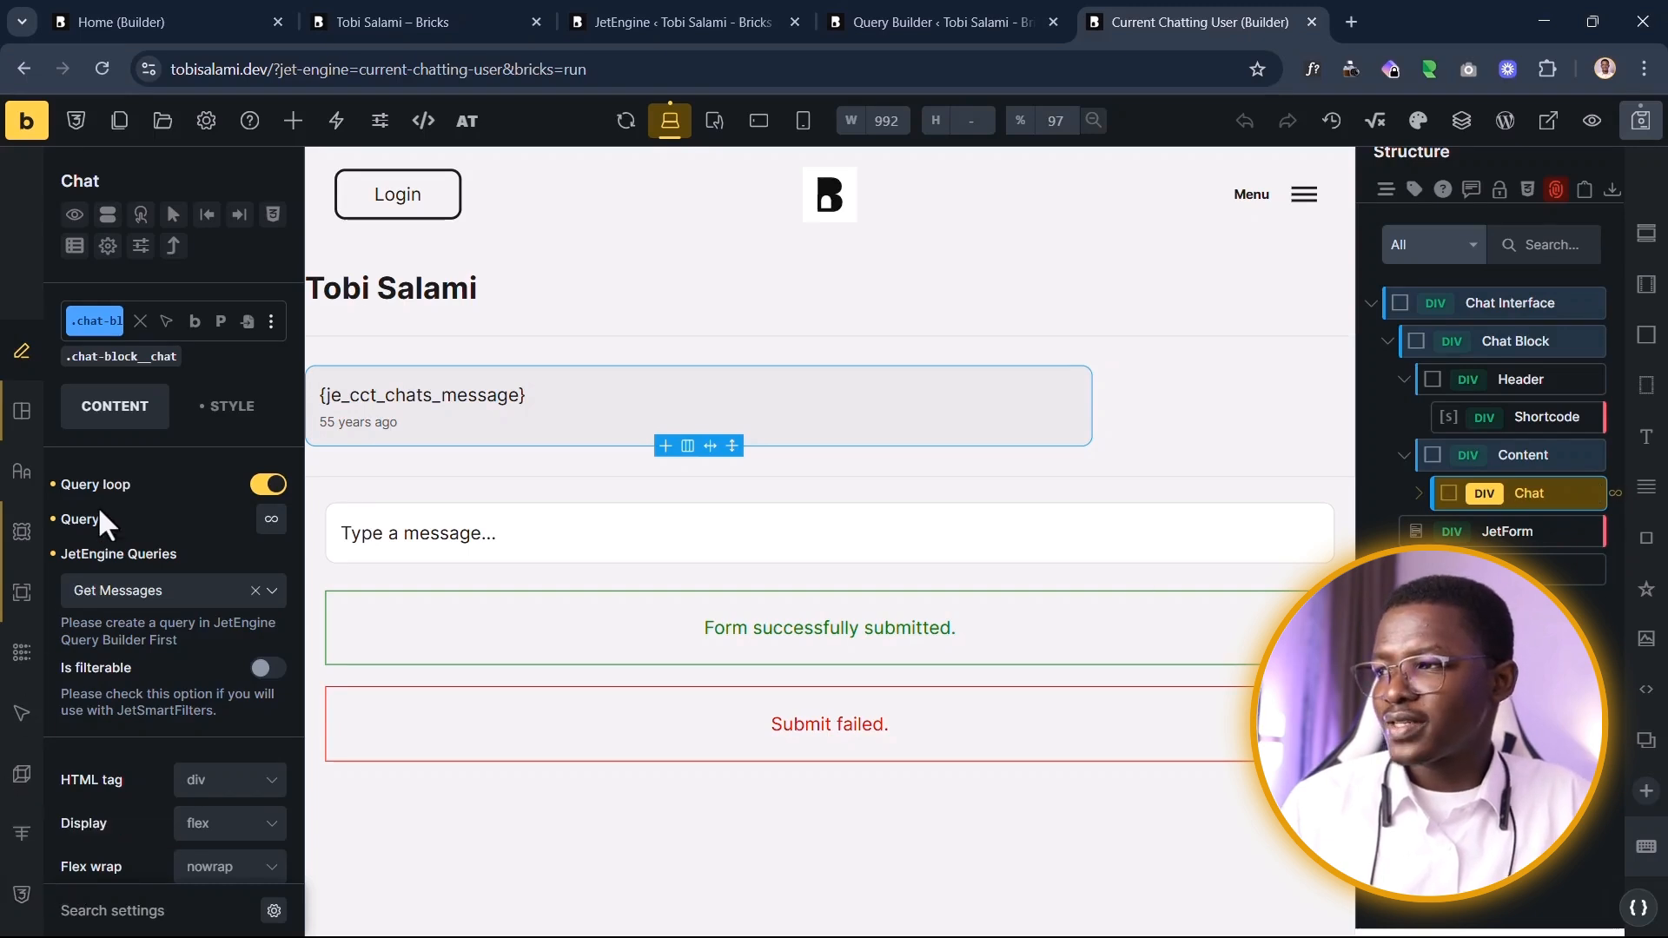
{"action": "left_click", "coordinate": [101, 597]}
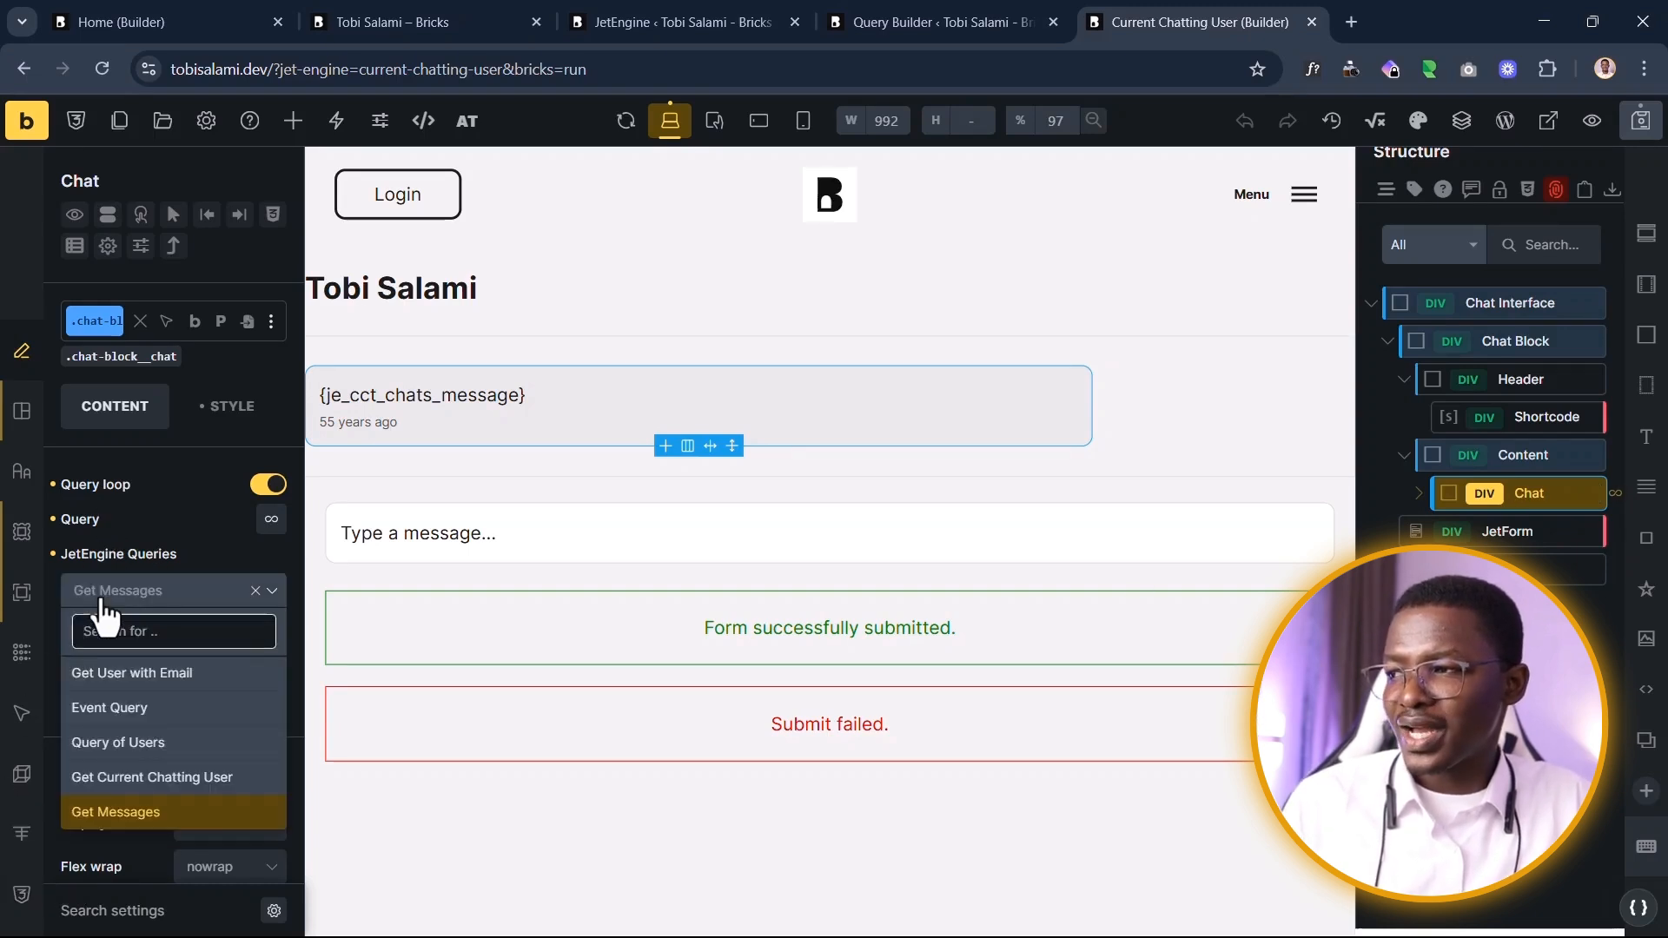
{"action": "left_click", "coordinate": [99, 599]}
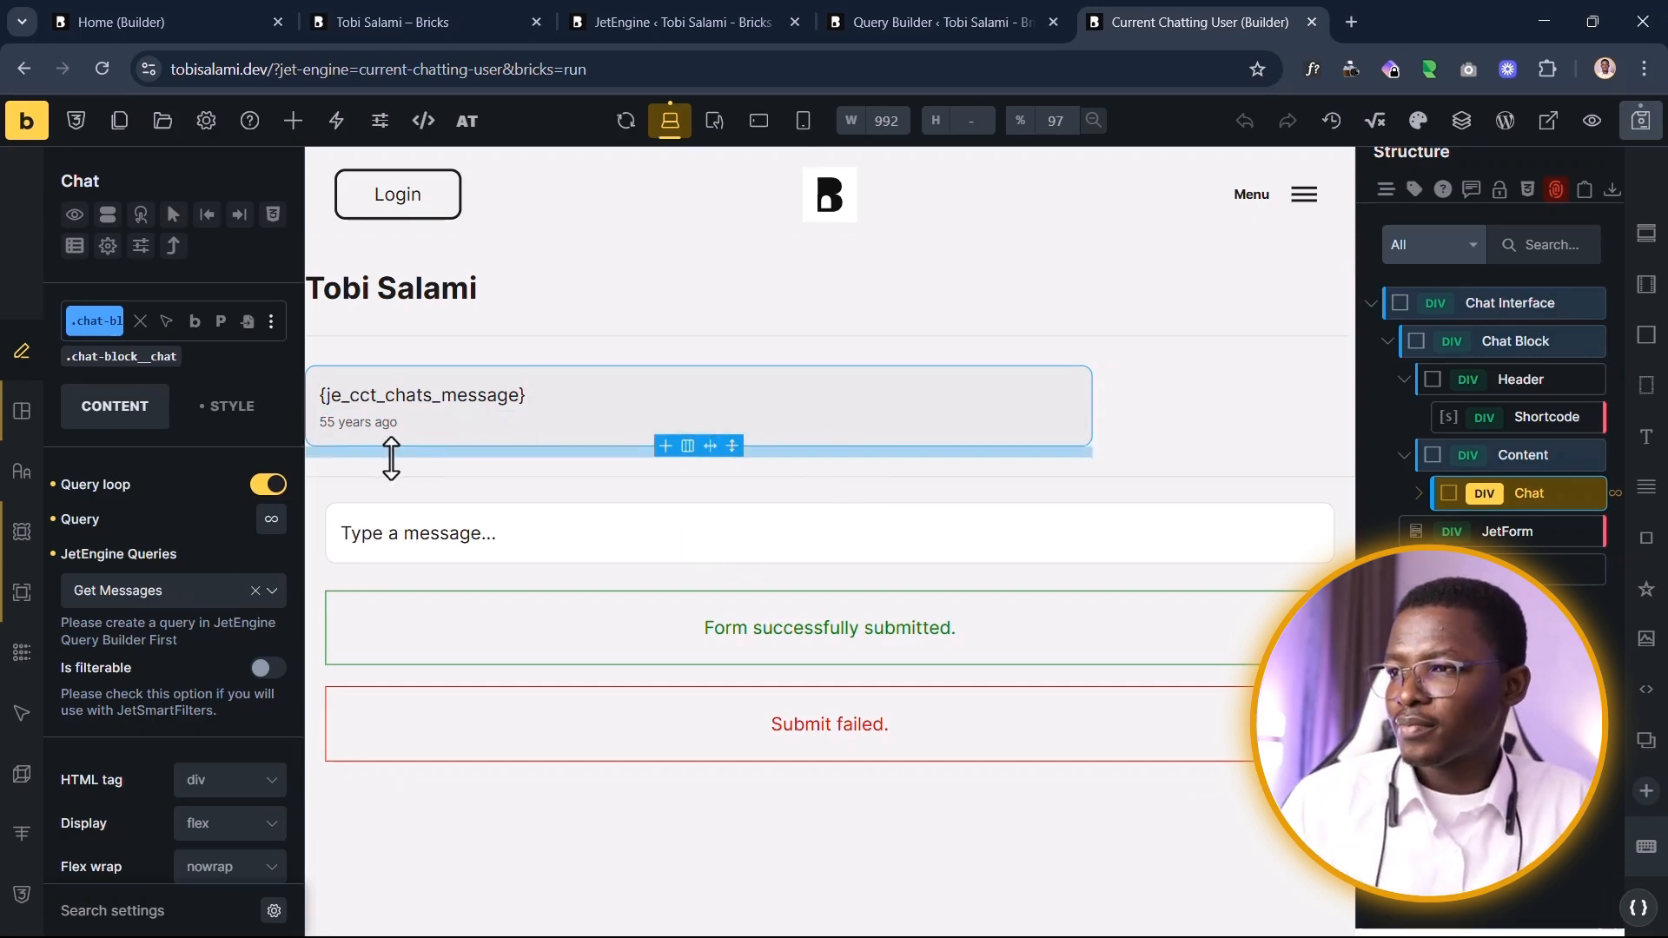
Step: Open the Chat element's custom attributes and examine the name and value of data-sender-id
{"action": "left_click", "coordinate": [219, 434]}
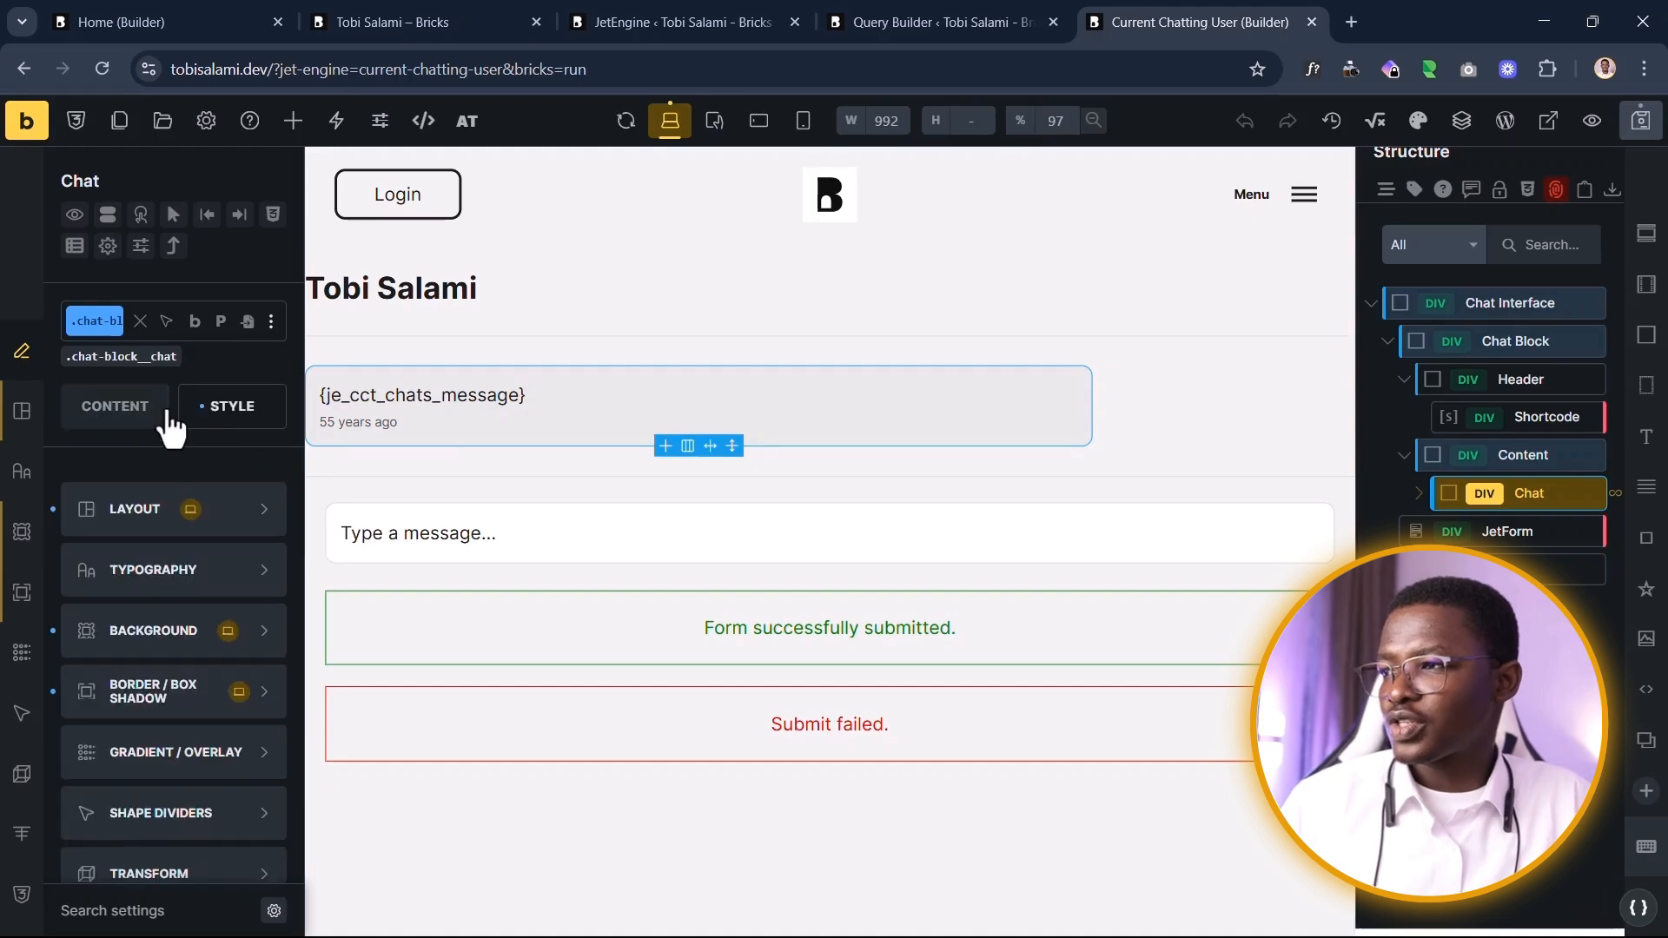
{"action": "scroll", "coordinate": [174, 564], "scroll_direction": "down", "scroll_amount": 5}
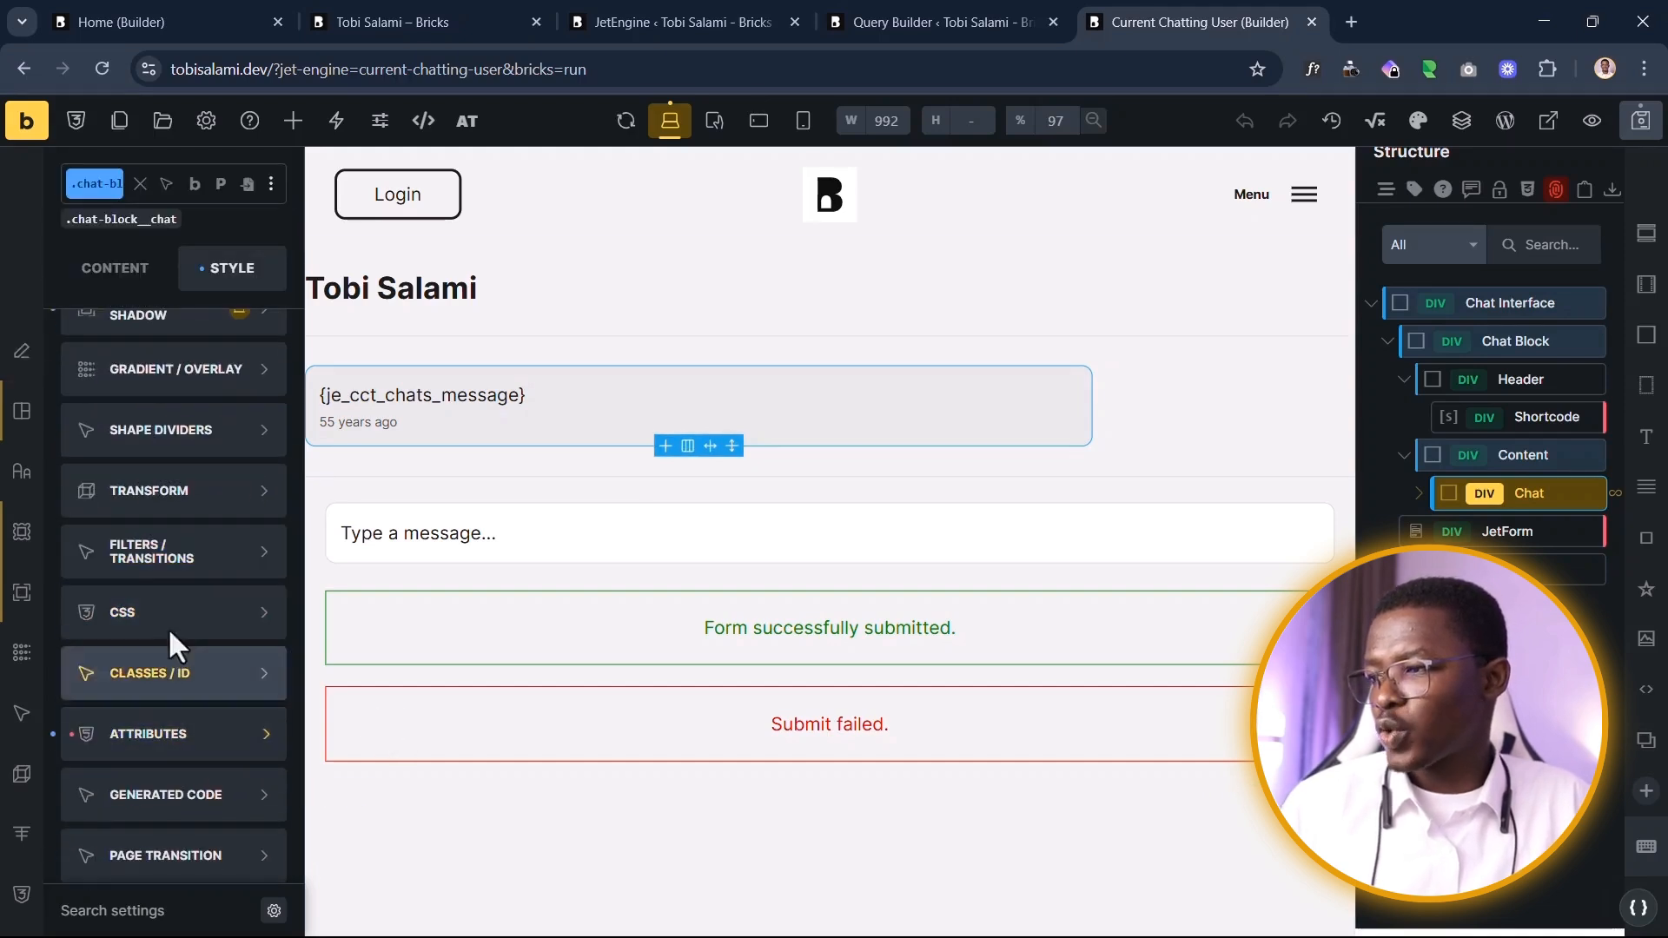
{"action": "left_click", "coordinate": [172, 737]}
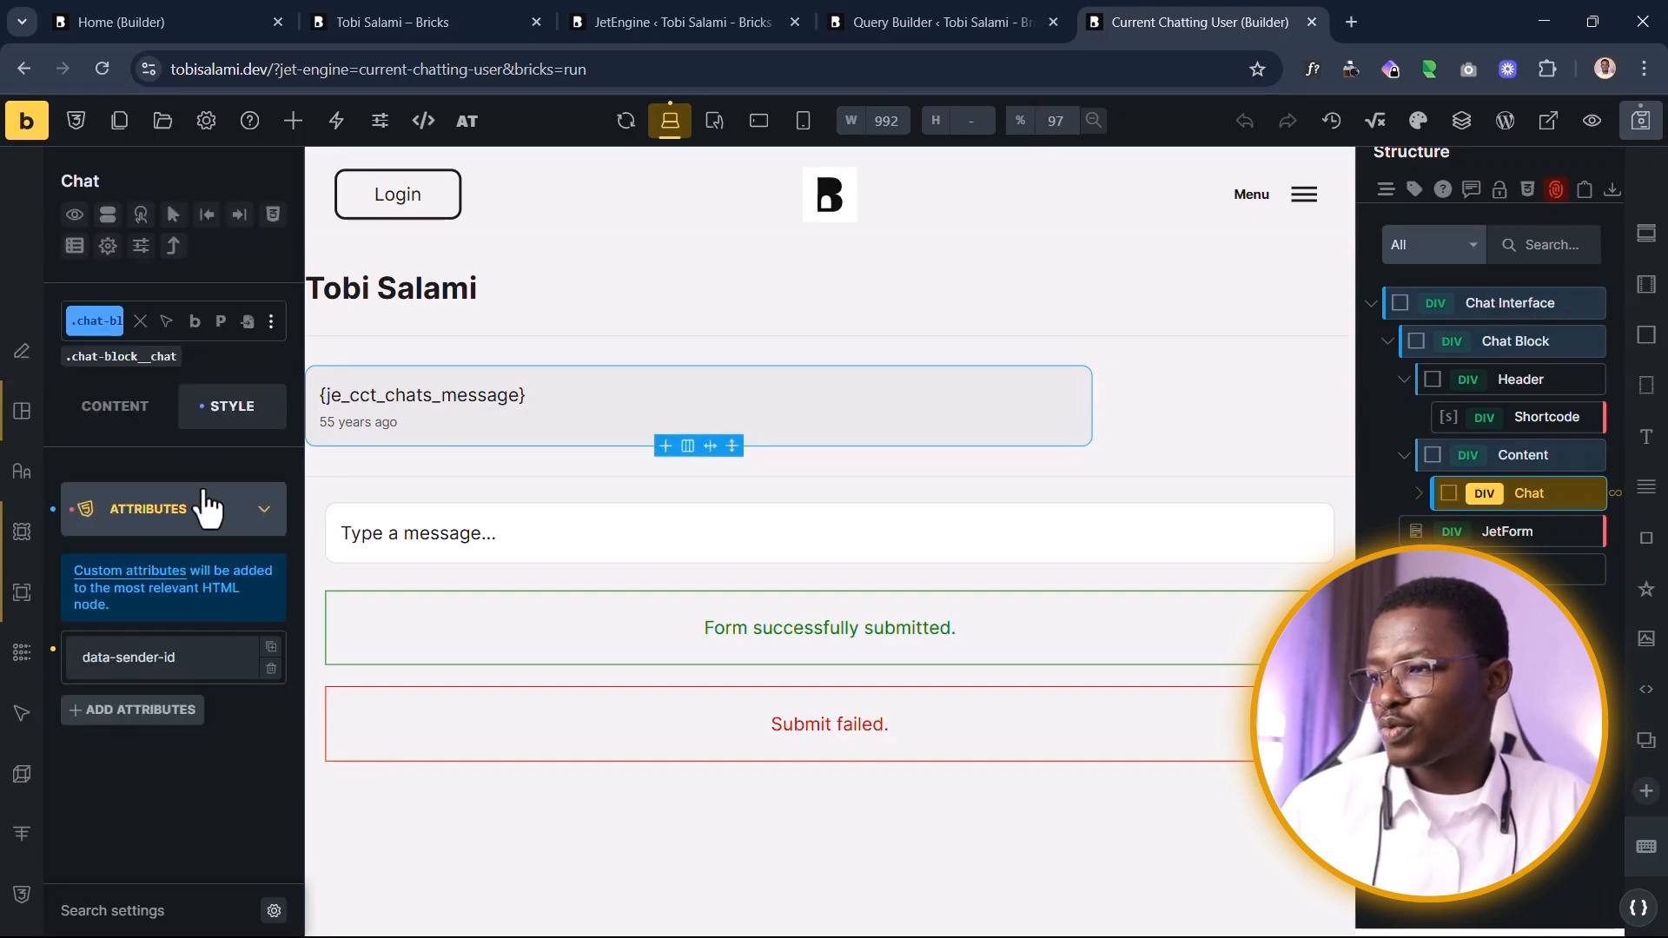
{"action": "left_click", "coordinate": [155, 650]}
{"action": "scroll", "coordinate": [139, 521], "scroll_direction": "down", "scroll_amount": 1}
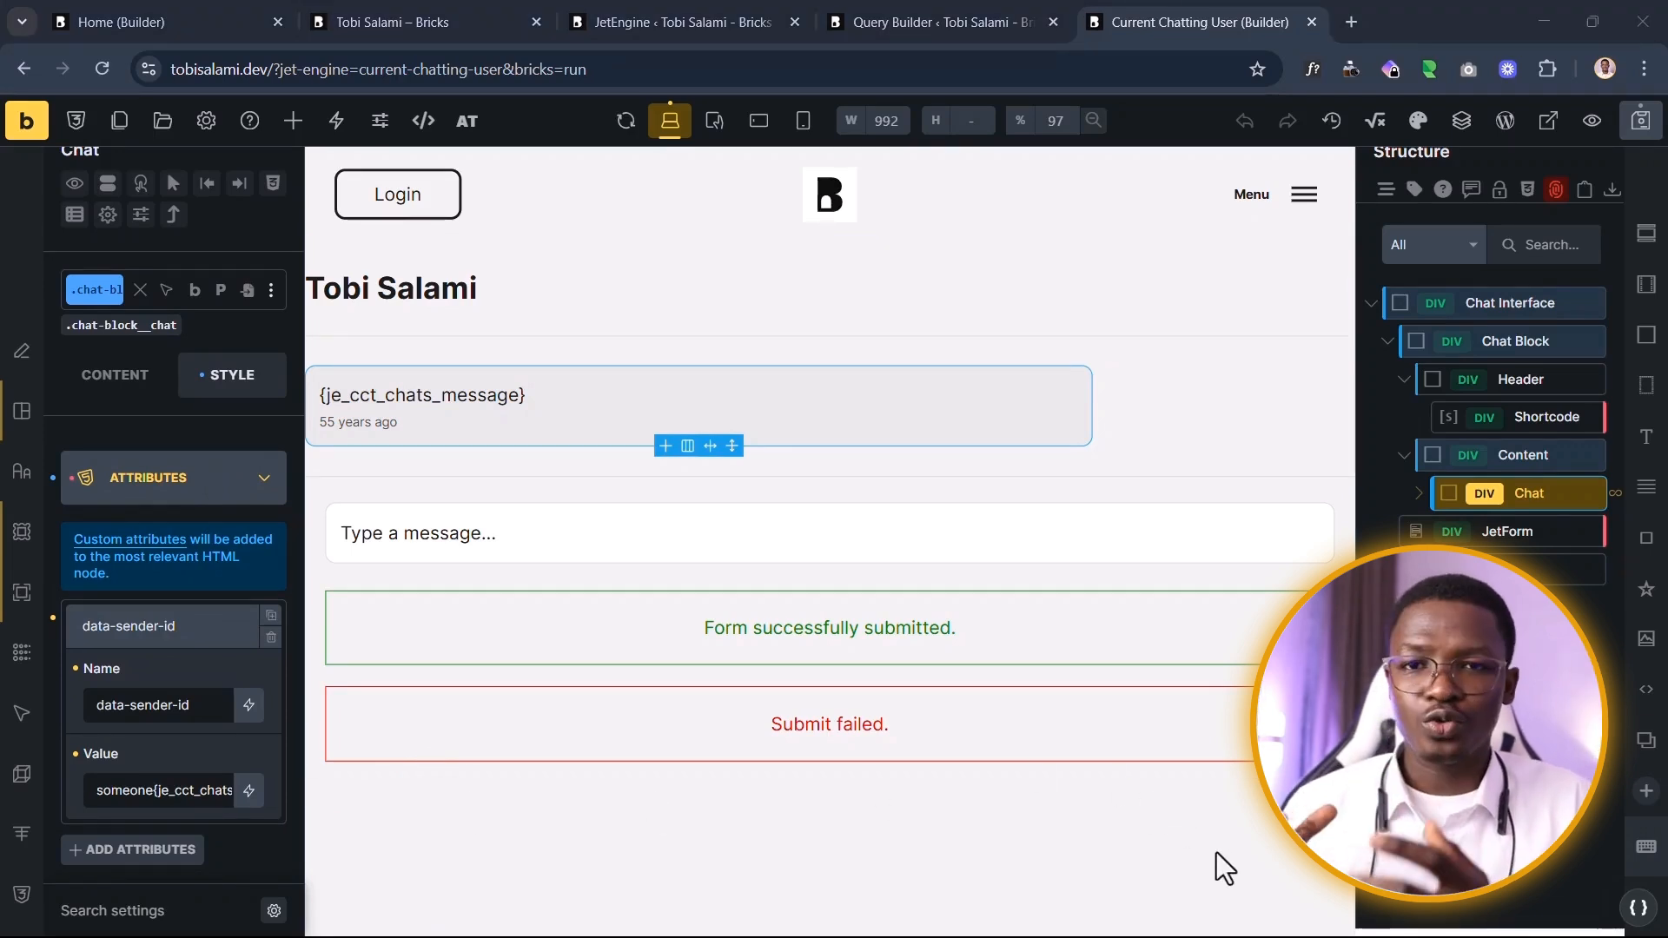
{"action": "triple_click", "coordinate": [205, 714]}
{"action": "left_click", "coordinate": [131, 741]}
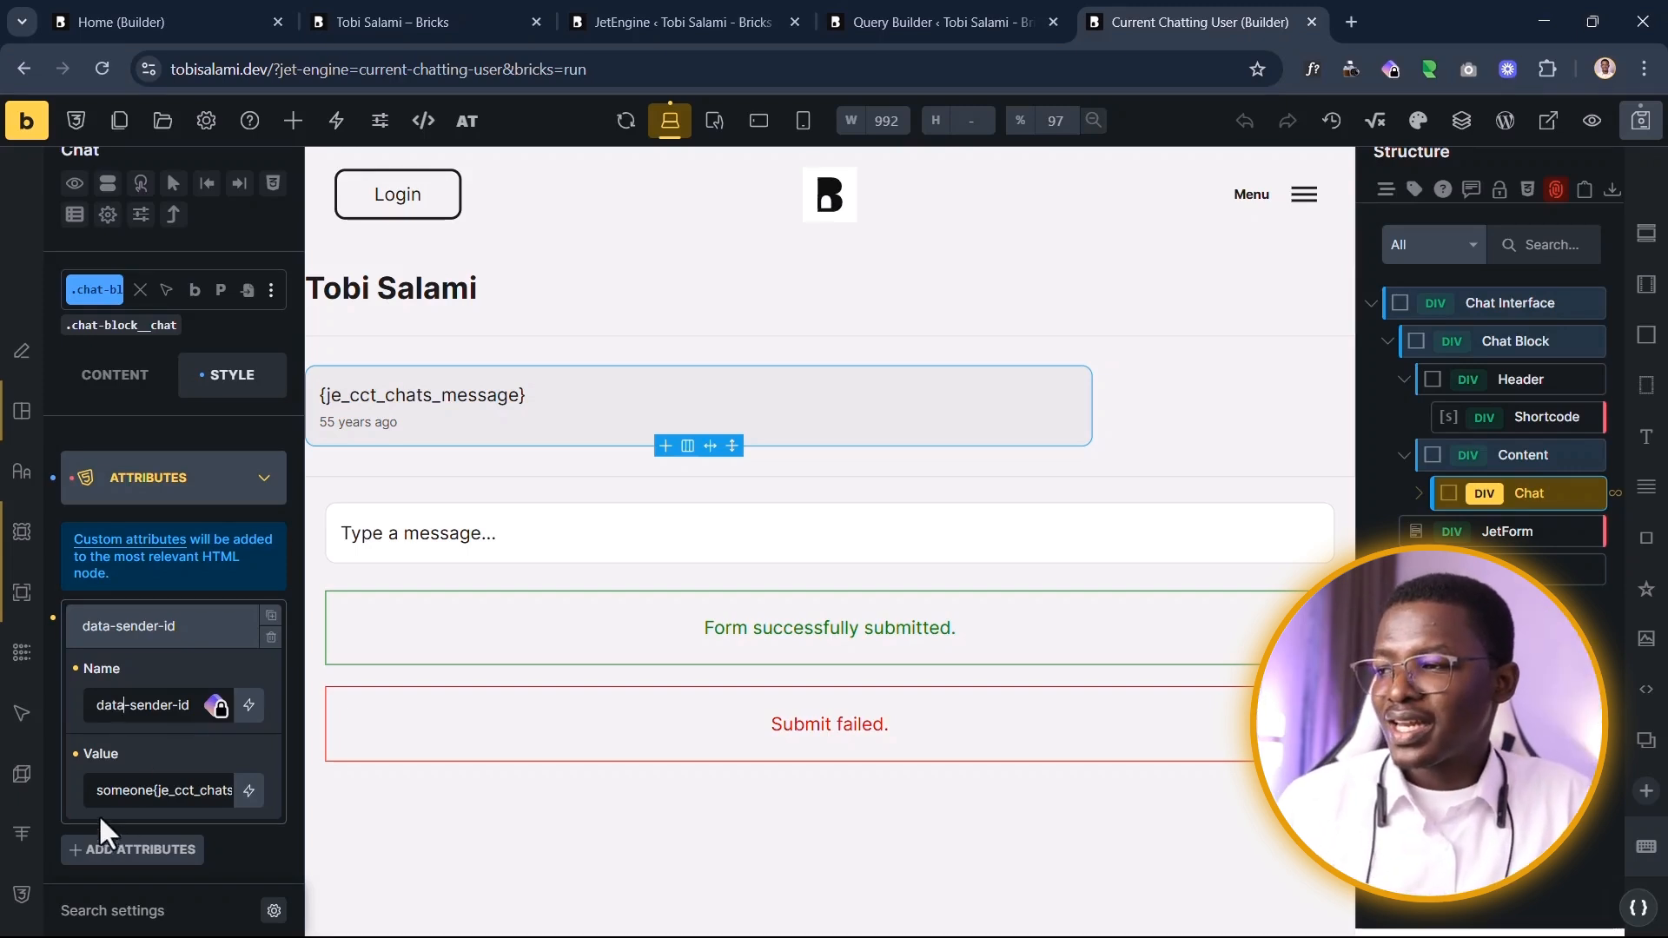
{"action": "left_click_drag", "start_coordinate": [94, 793], "coordinate": [292, 816]}
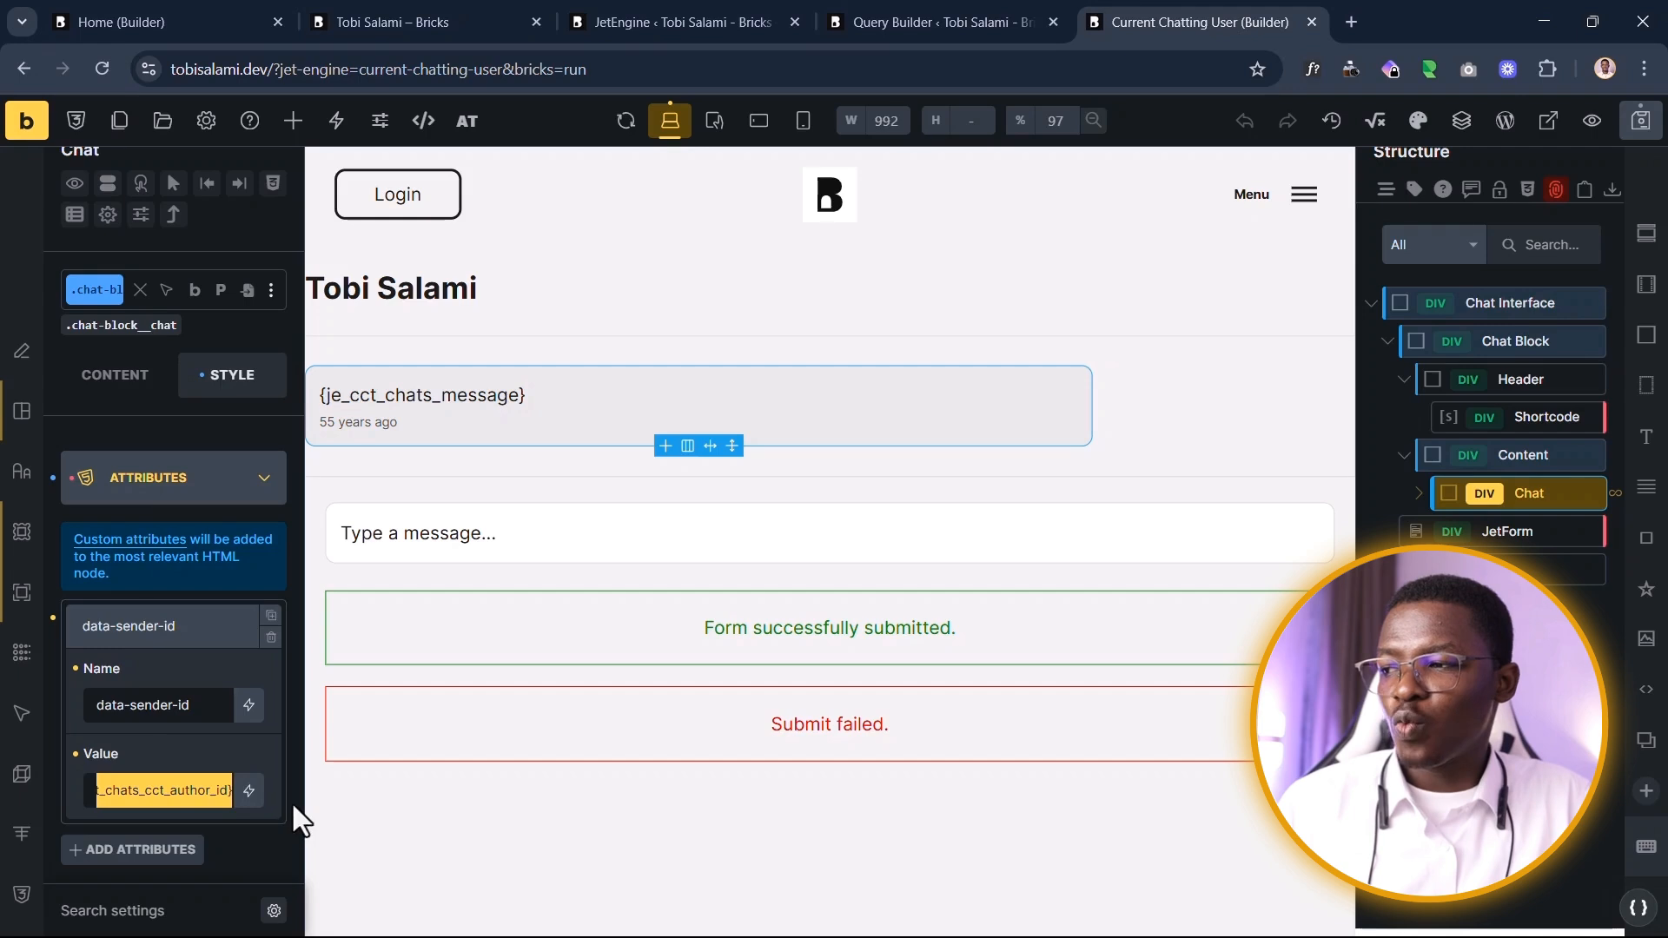
{"action": "left_click", "coordinate": [183, 741]}
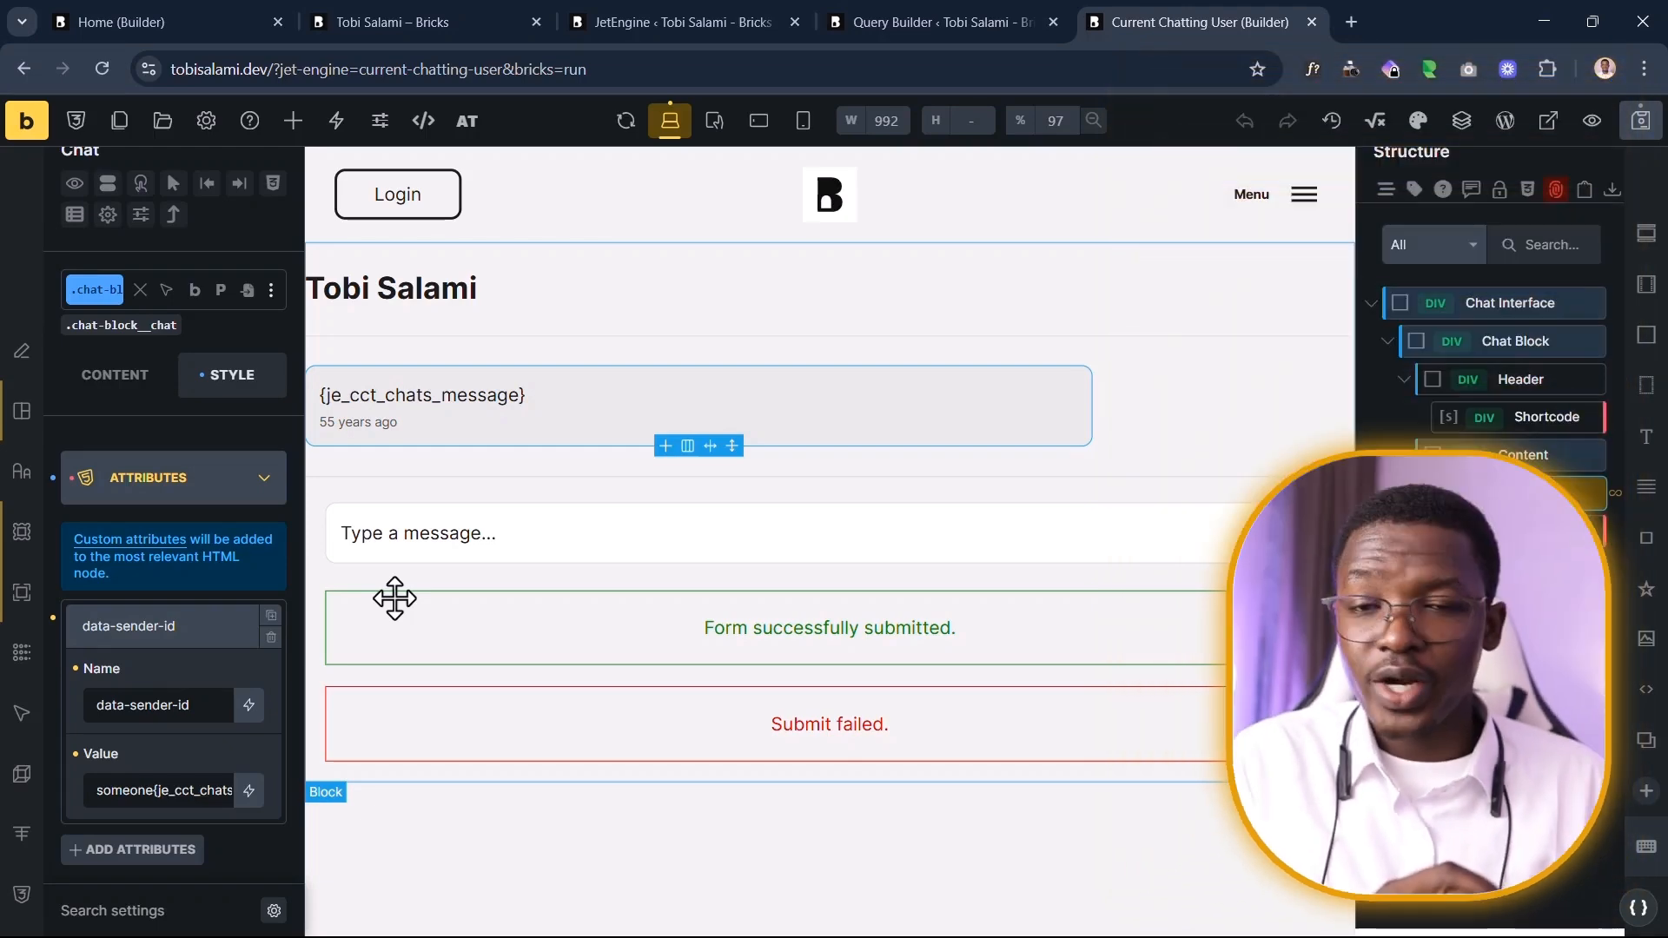
Step: Widen the element settings area and examine the "someone" prefix and the {je_cct_chats_cct_author_id} tag in the data-sender-id value
{"action": "left_click_drag", "start_coordinate": [211, 711], "coordinate": [69, 725]}
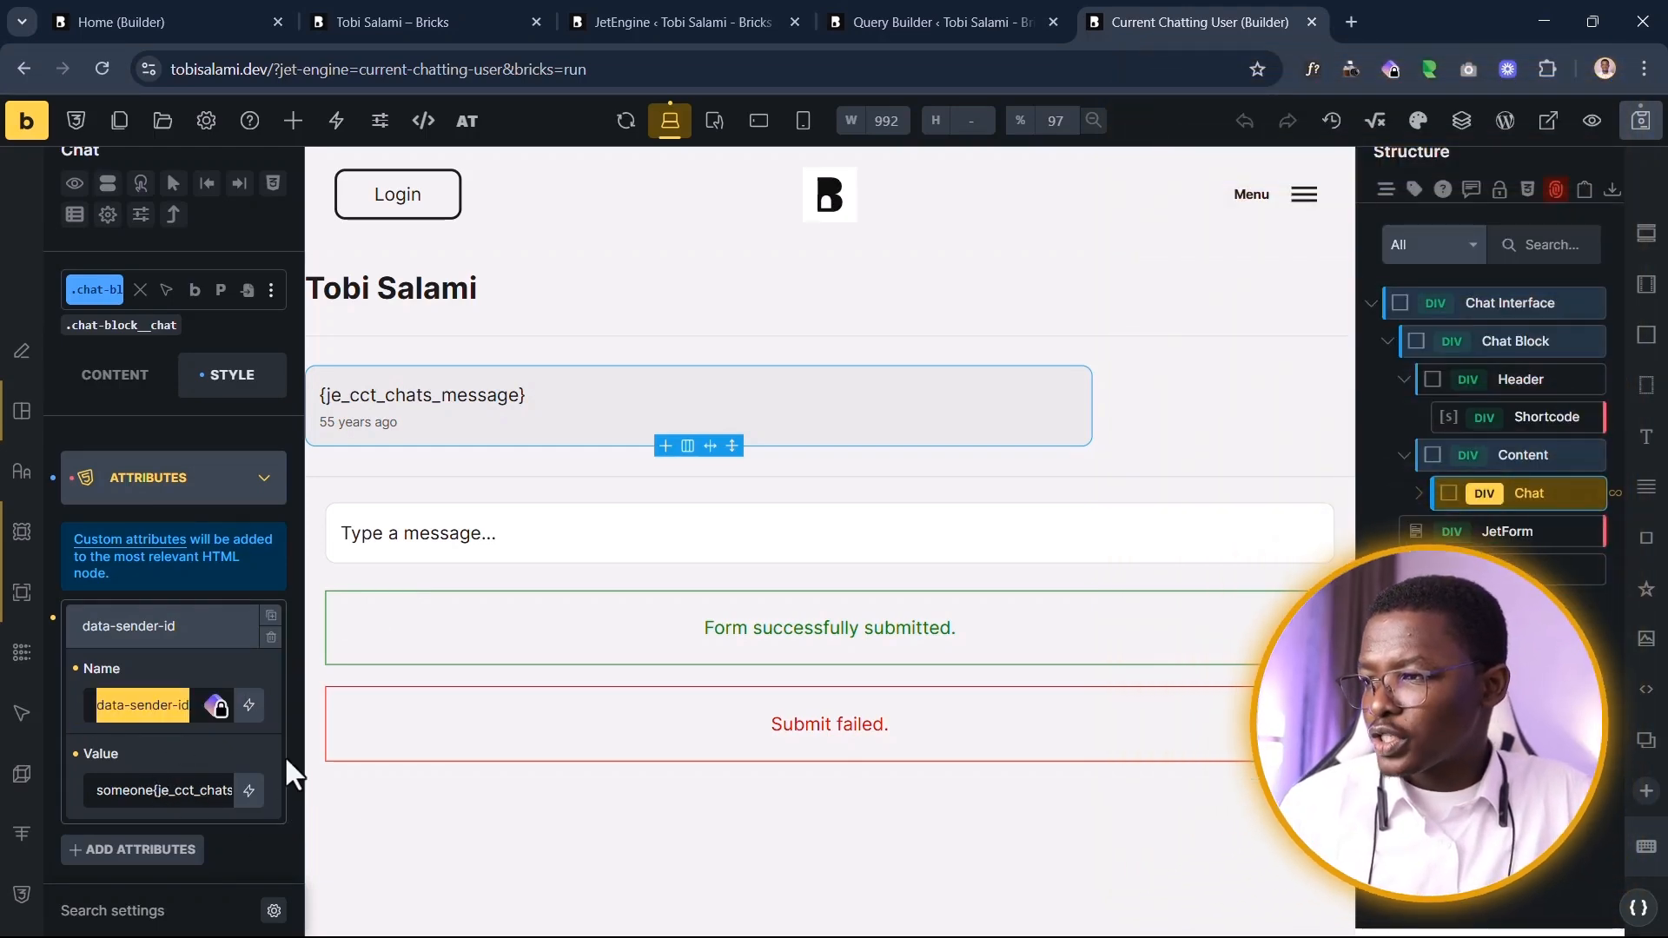
{"action": "left_click_drag", "start_coordinate": [311, 741], "coordinate": [504, 744]}
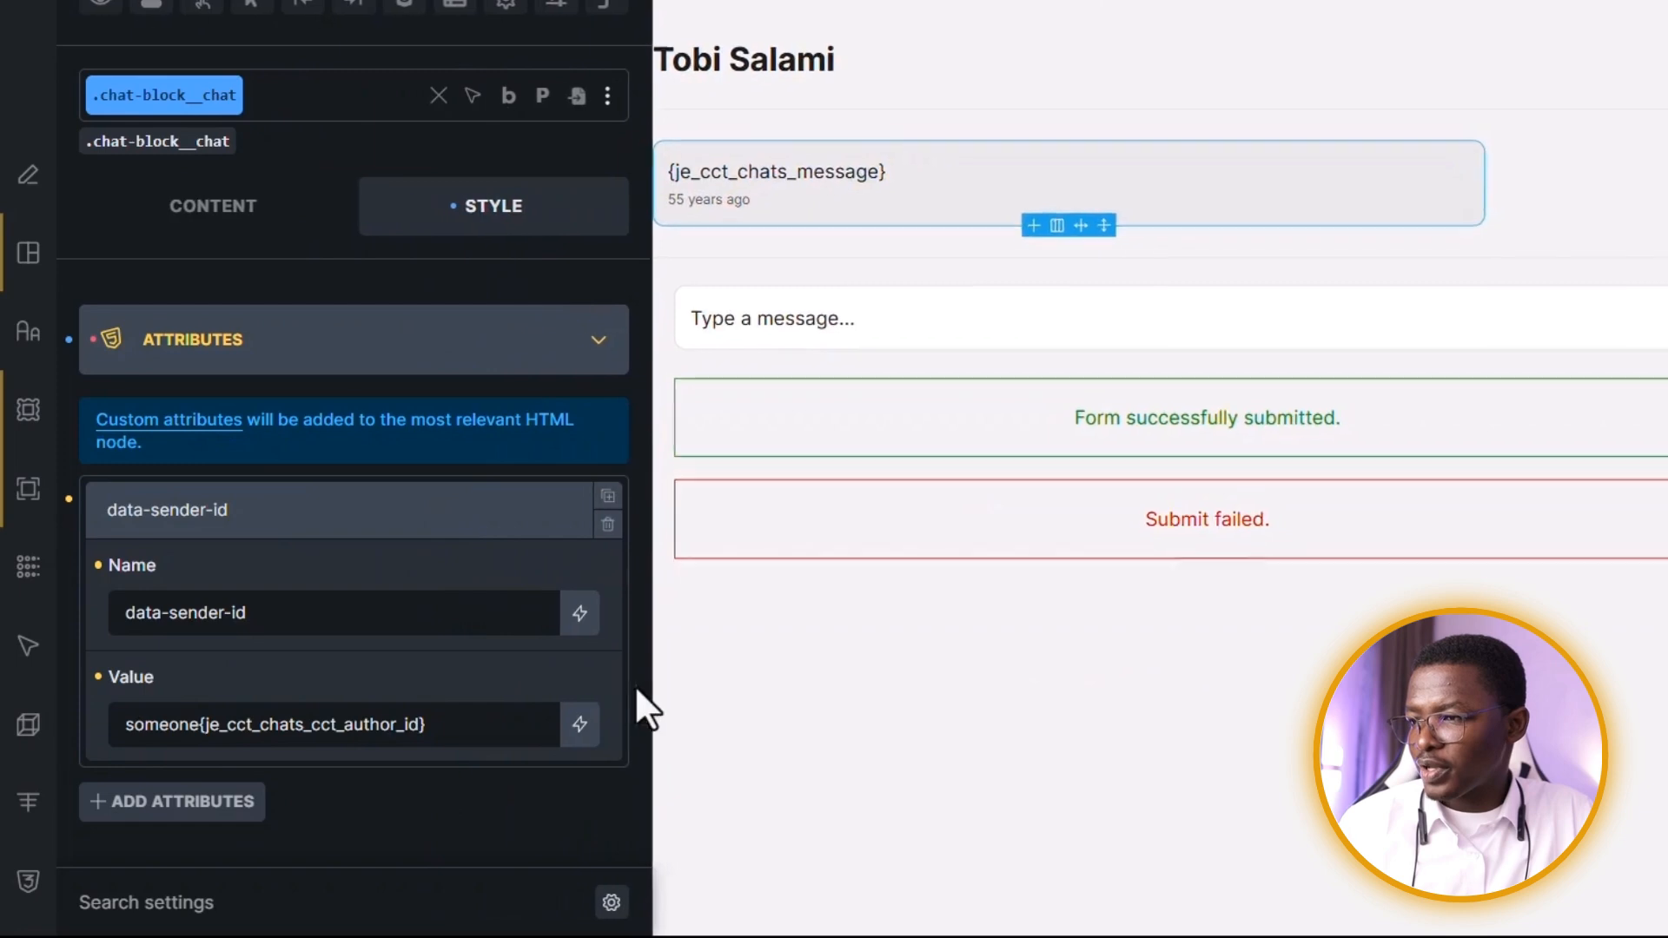
{"action": "left_click_drag", "start_coordinate": [638, 689], "coordinate": [633, 692]}
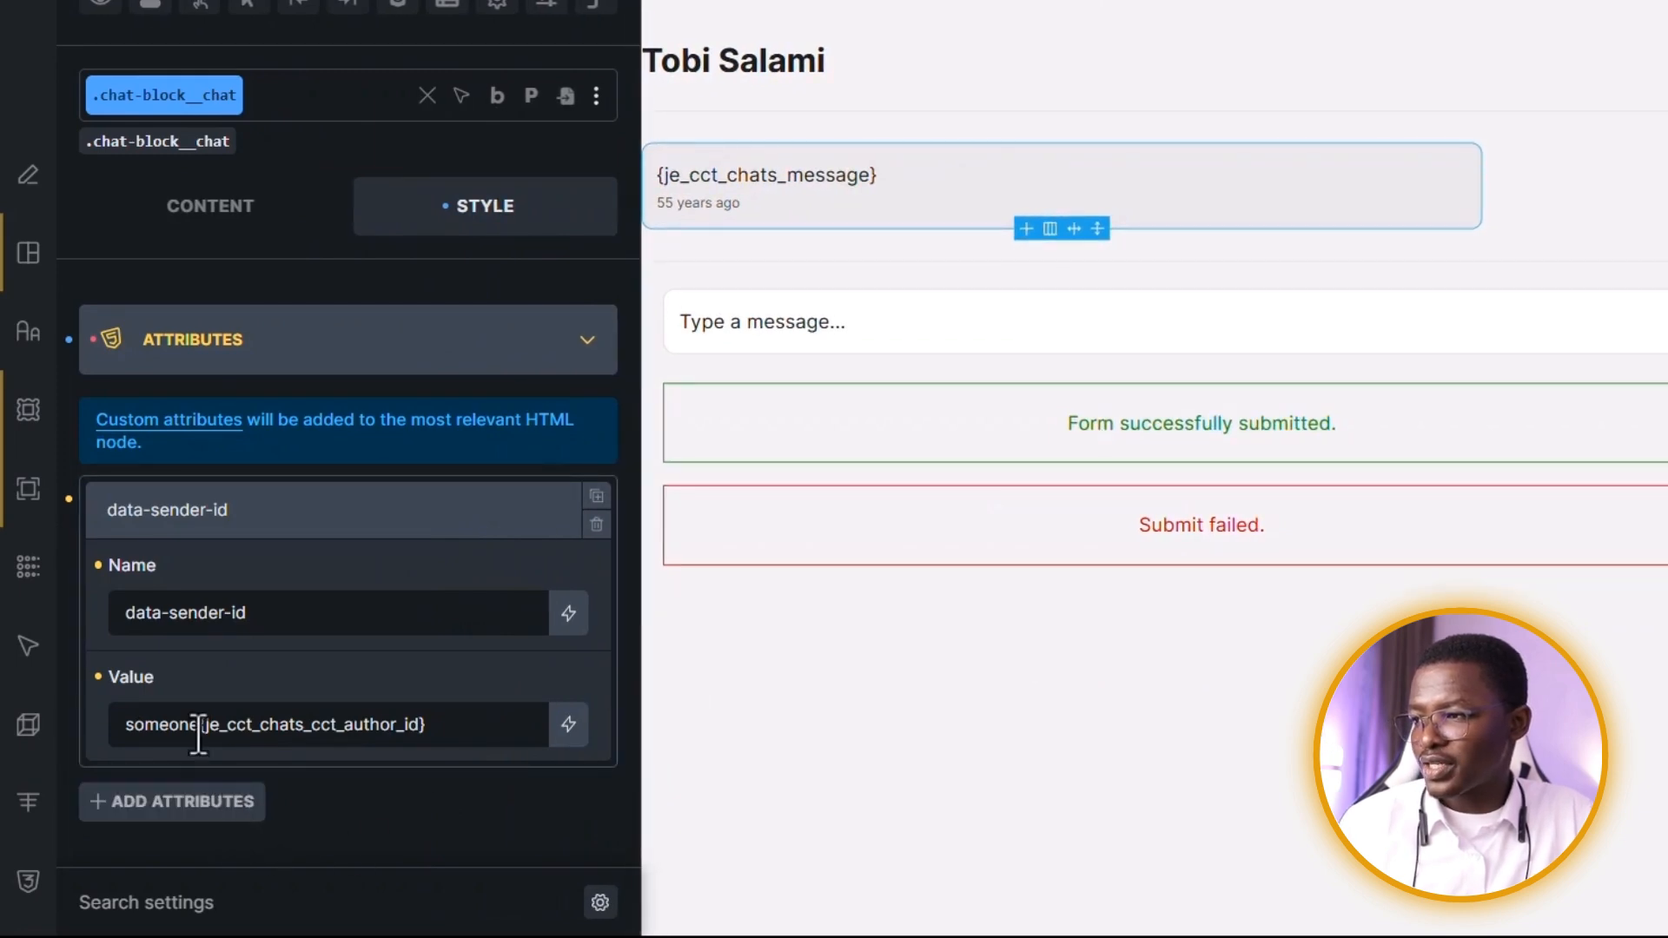
{"action": "left_click_drag", "start_coordinate": [198, 737], "coordinate": [484, 738]}
{"action": "left_click", "coordinate": [484, 737]}
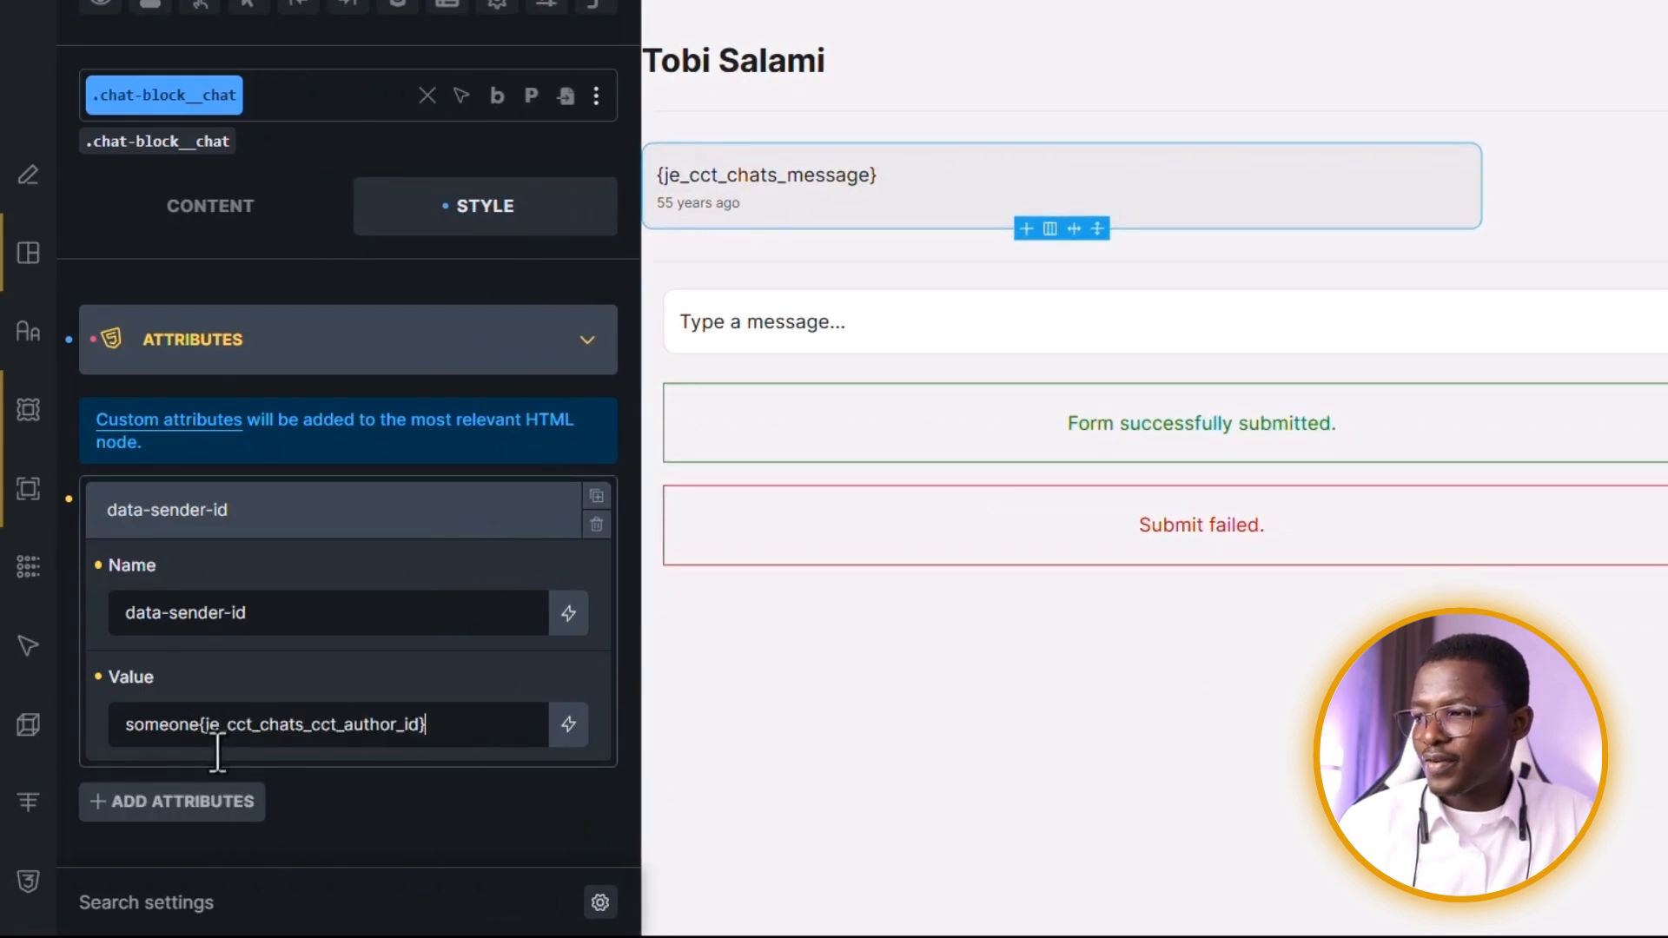
{"action": "left_click_drag", "start_coordinate": [197, 737], "coordinate": [18, 763]}
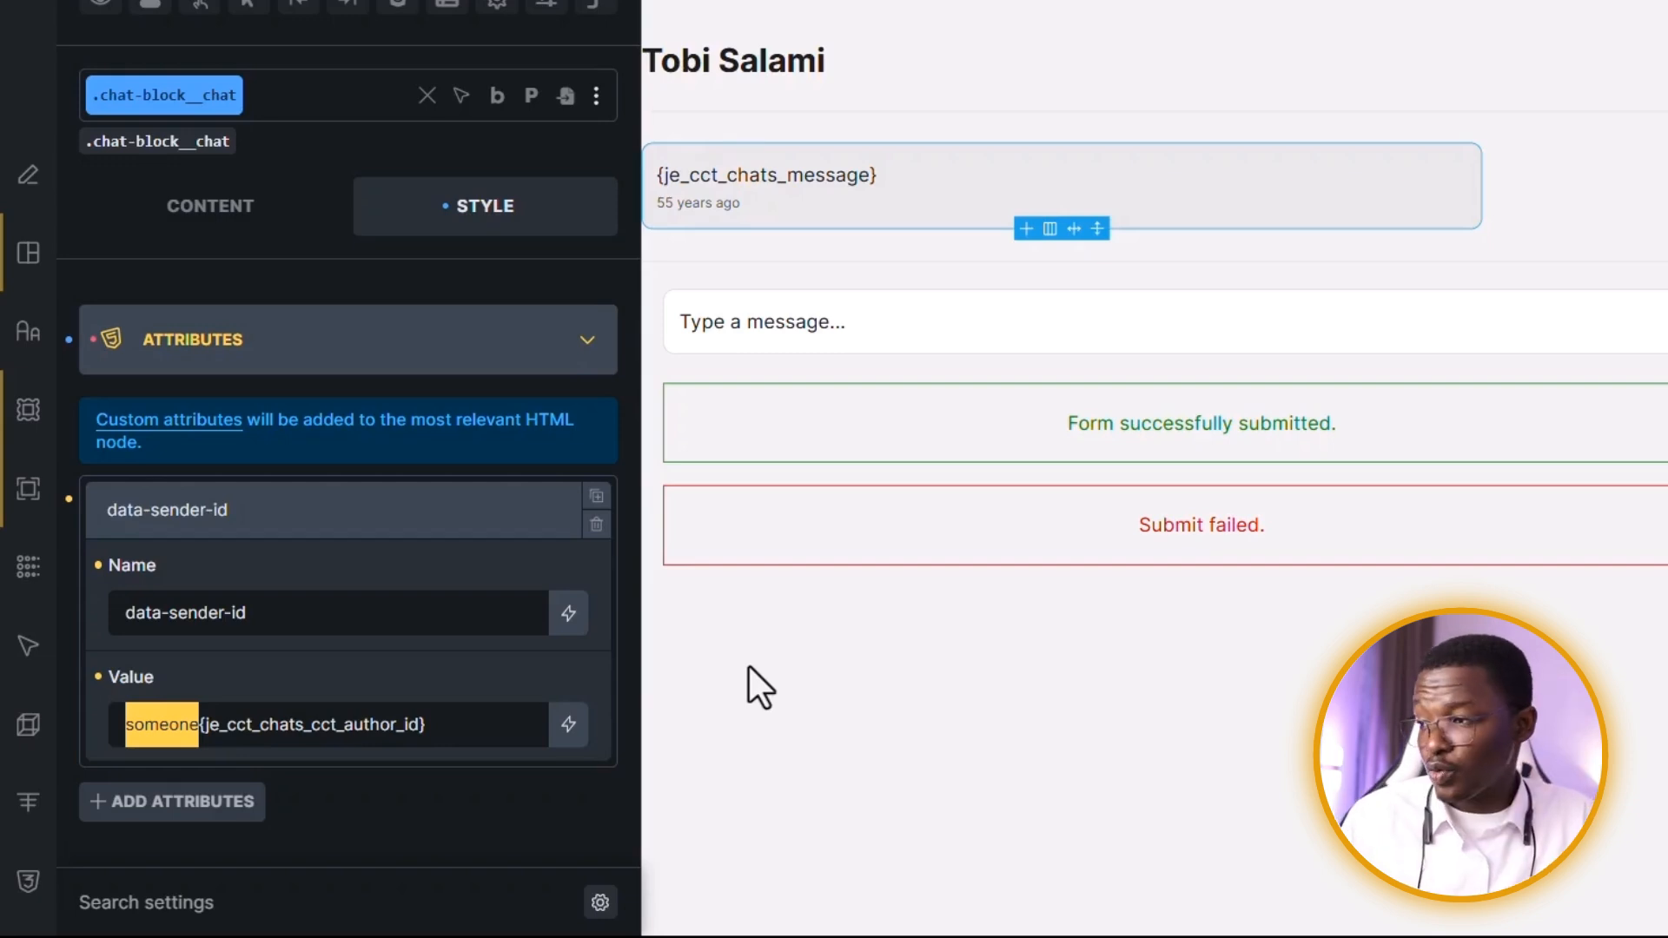
{"action": "left_click", "coordinate": [452, 730]}
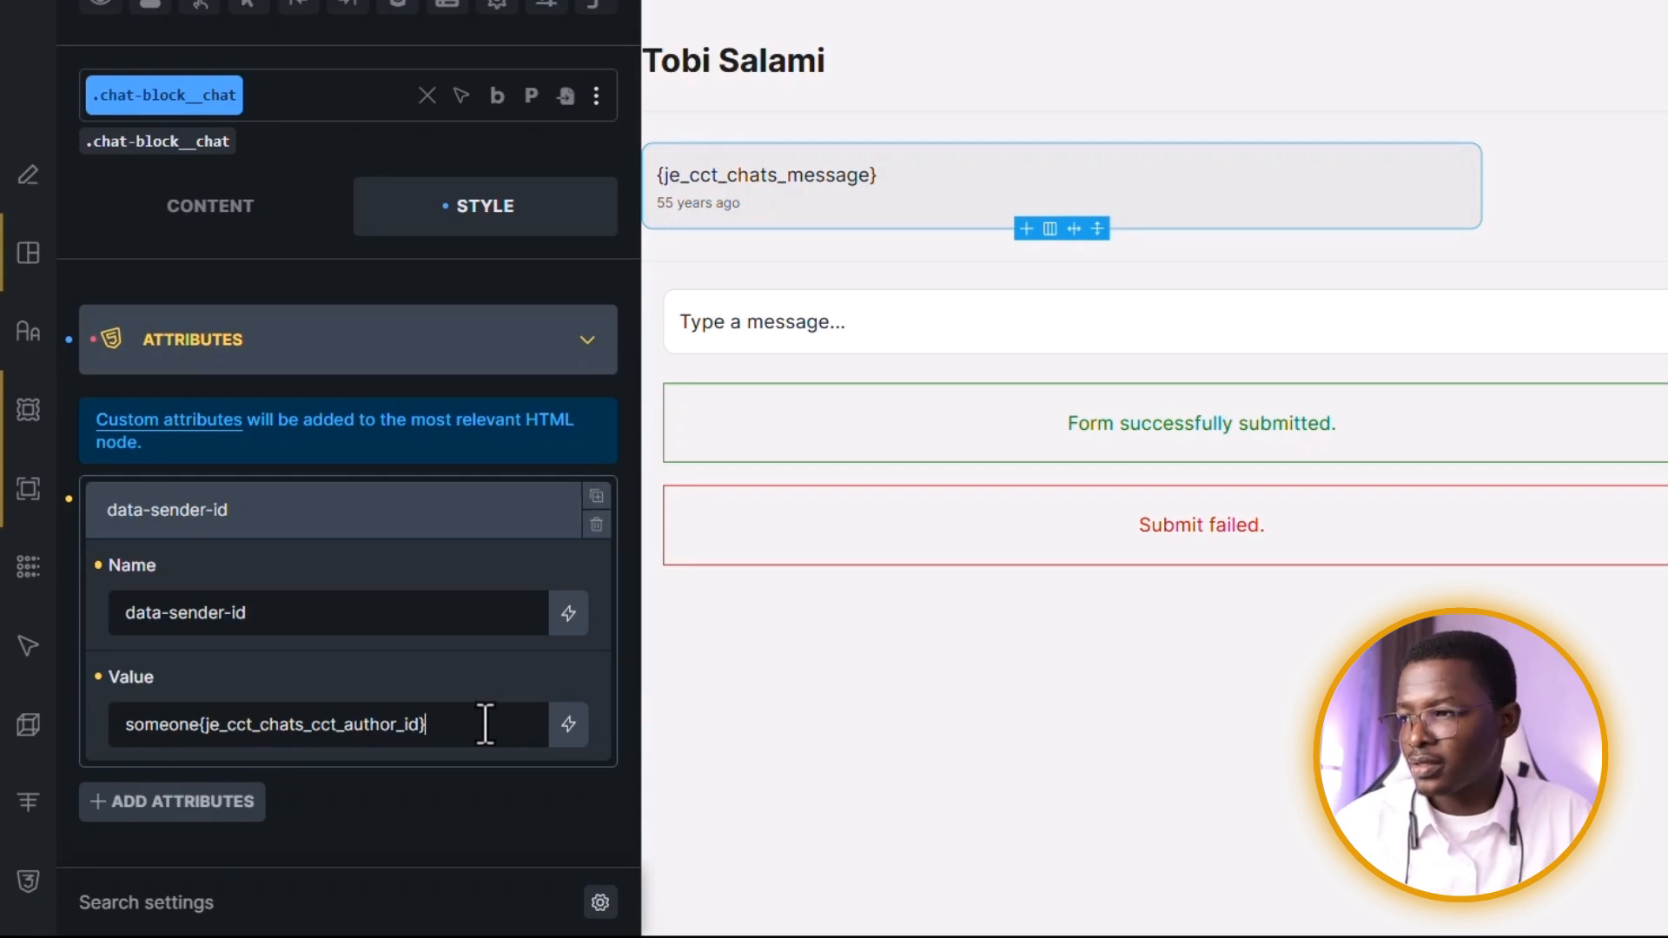
{"action": "left_click_drag", "start_coordinate": [198, 725], "coordinate": [56, 732]}
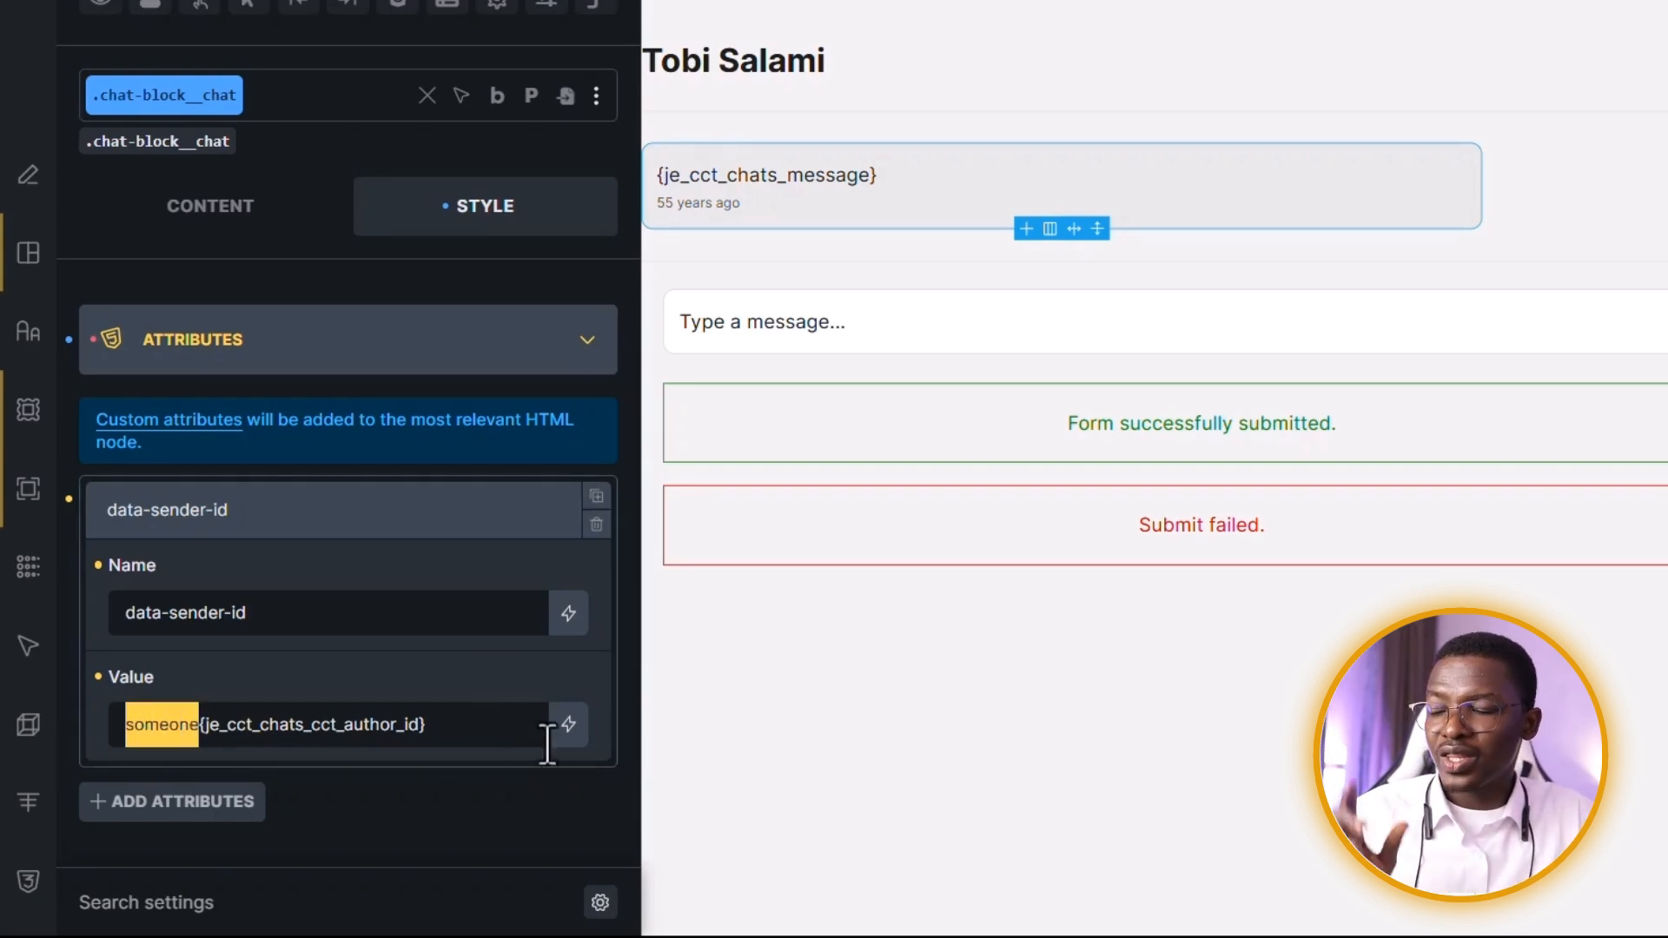
{"action": "left_click_drag", "start_coordinate": [444, 727], "coordinate": [199, 724]}
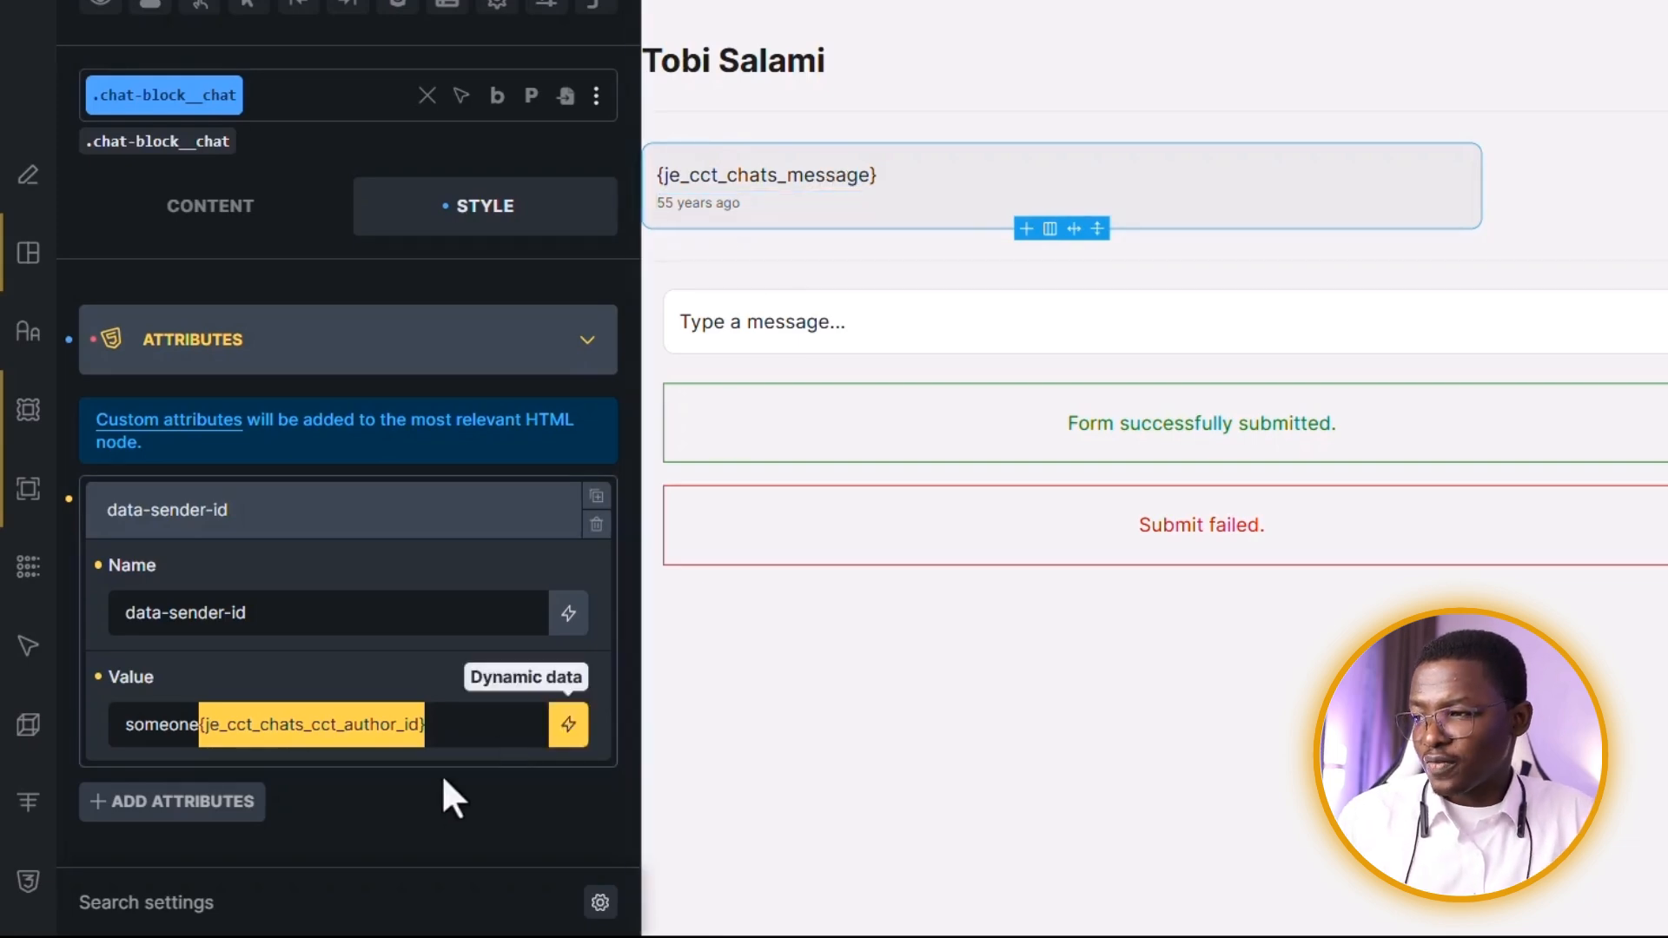
{"action": "left_click", "coordinate": [475, 716]}
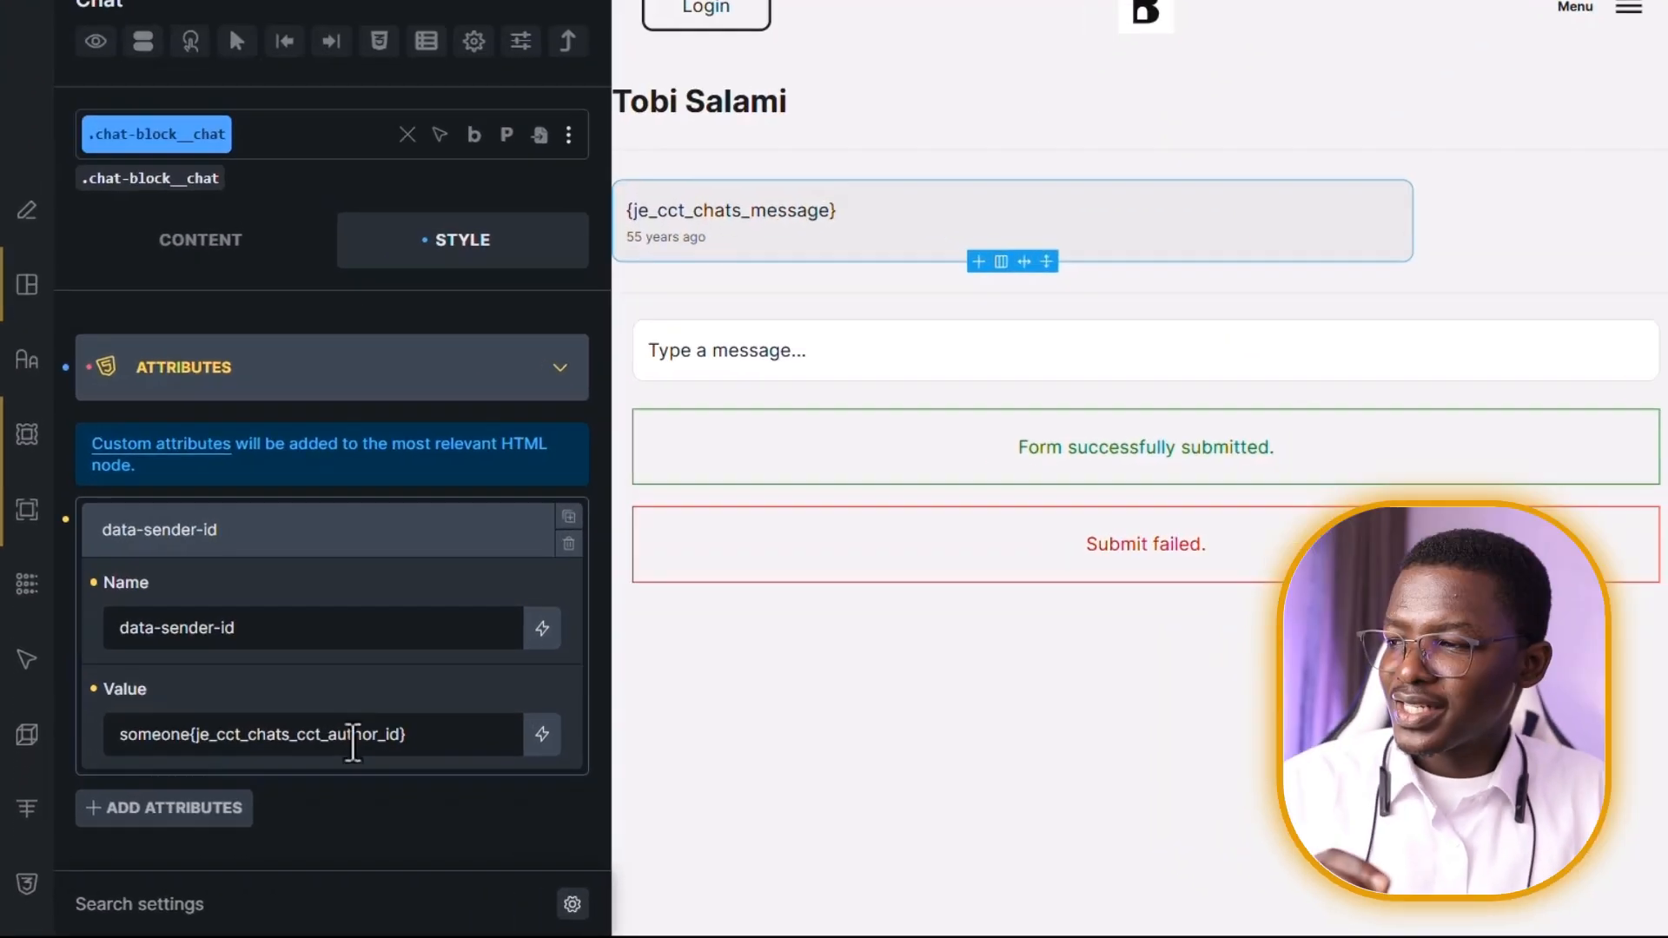
{"action": "left_click_drag", "start_coordinate": [365, 772], "coordinate": [152, 772]}
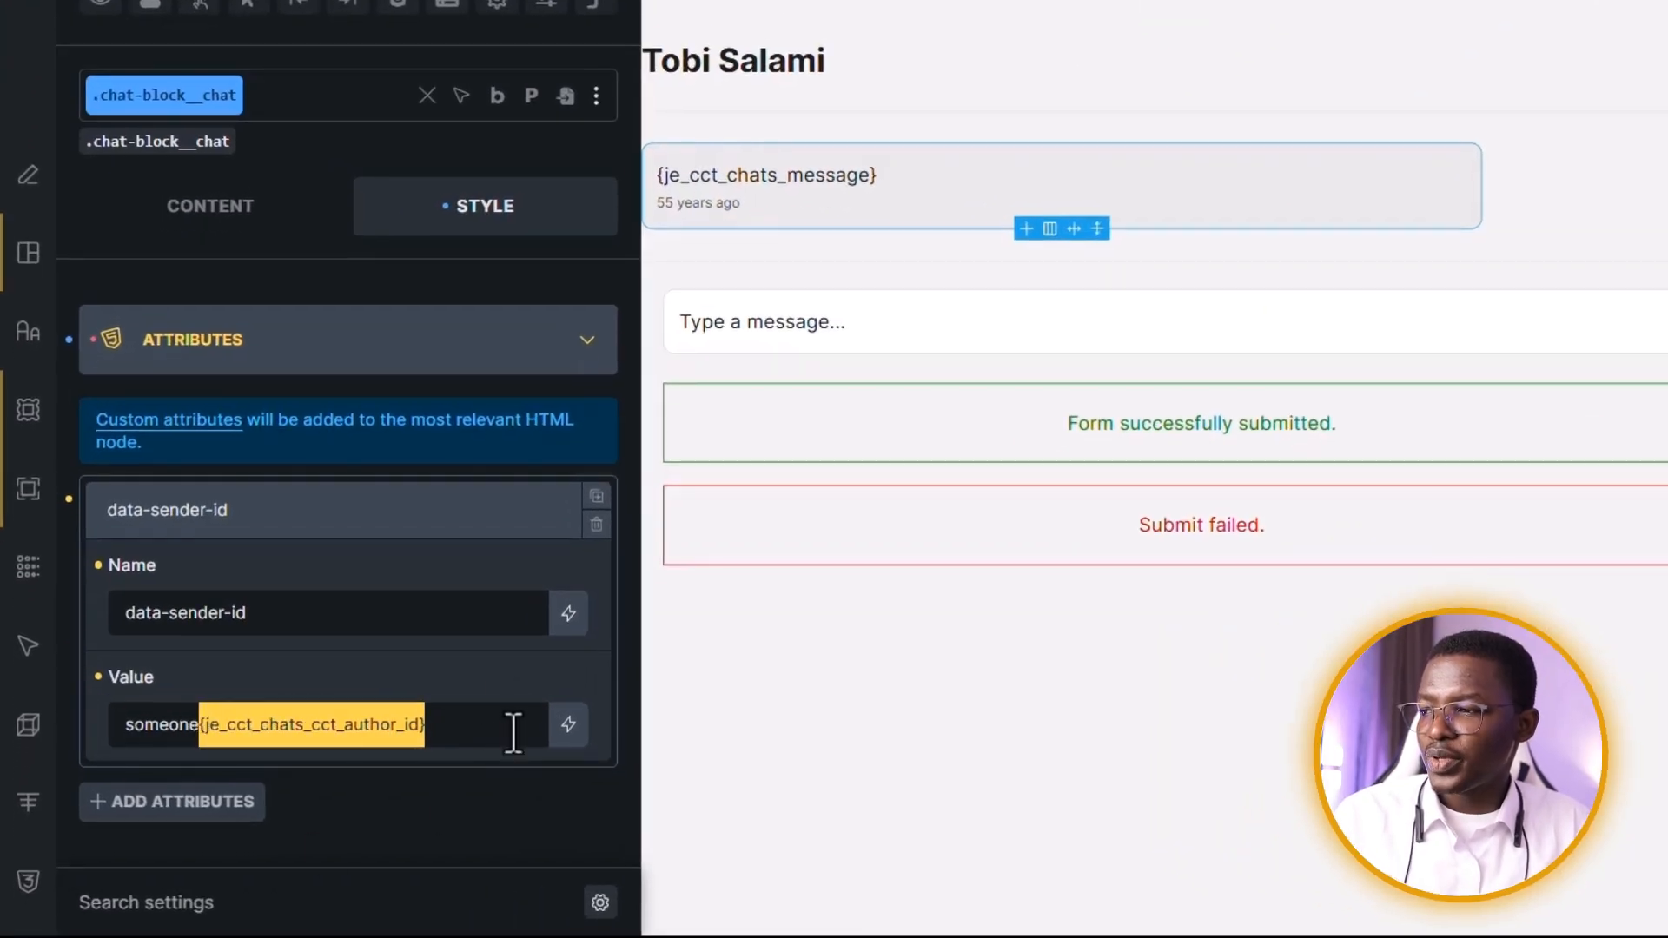
Step: Filter the dynamic data tags by "cct" to find the Chats Item Author tag, and close the tag list without choosing one
{"action": "left_click", "coordinate": [498, 652]}
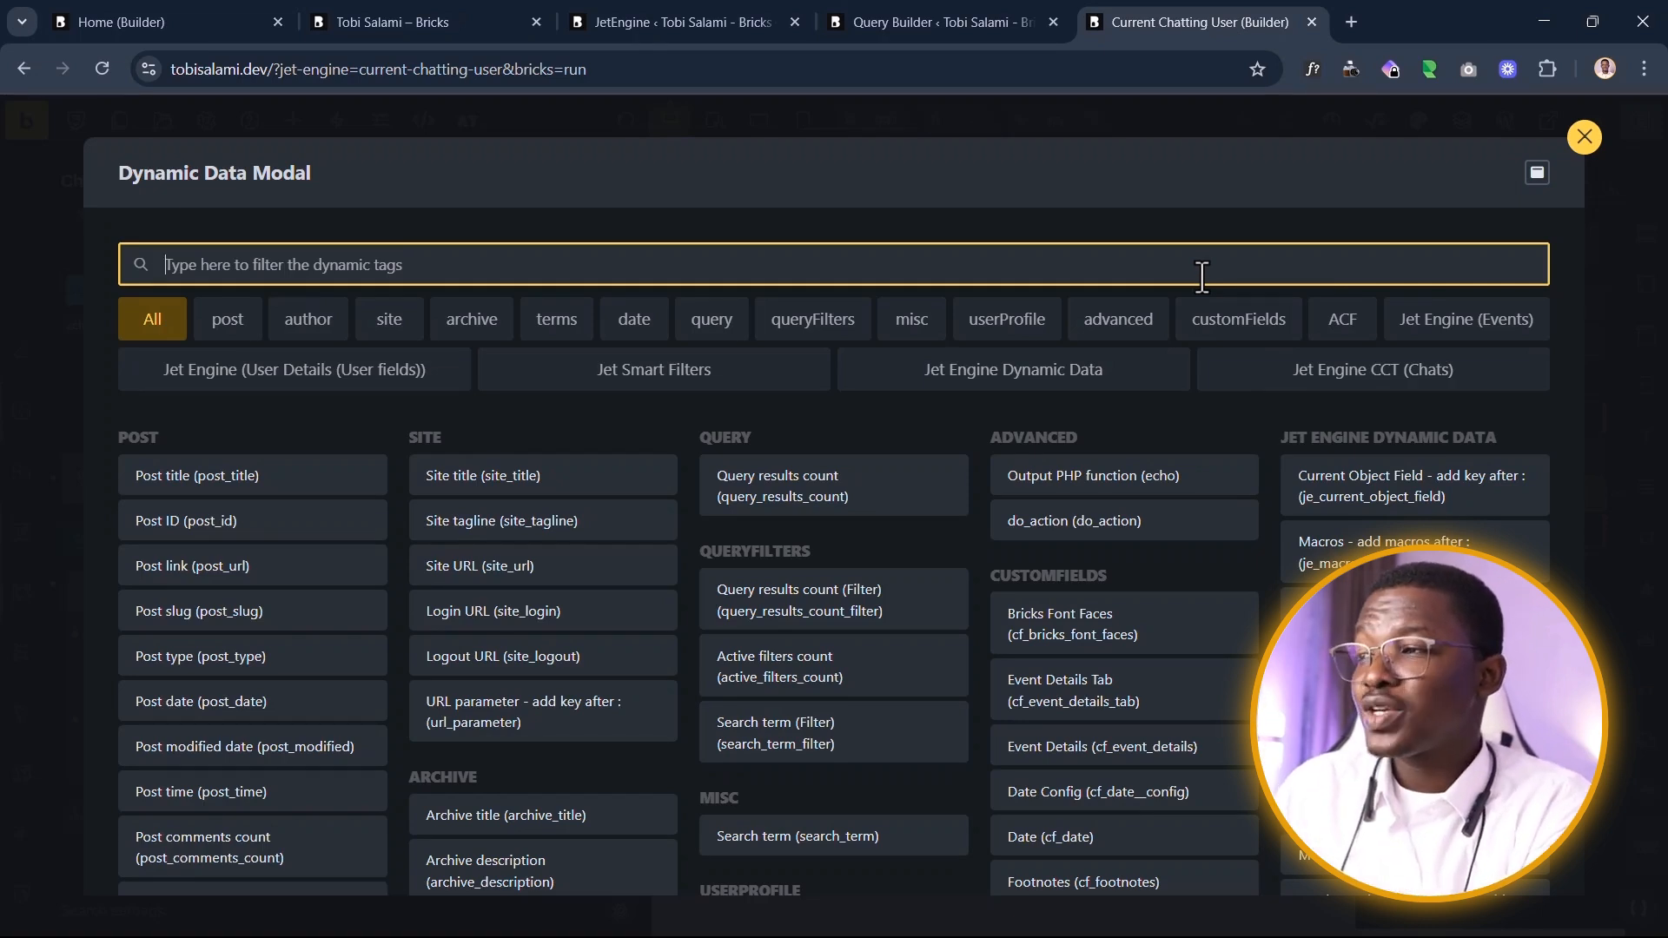
{"action": "type", "text": "cct"}
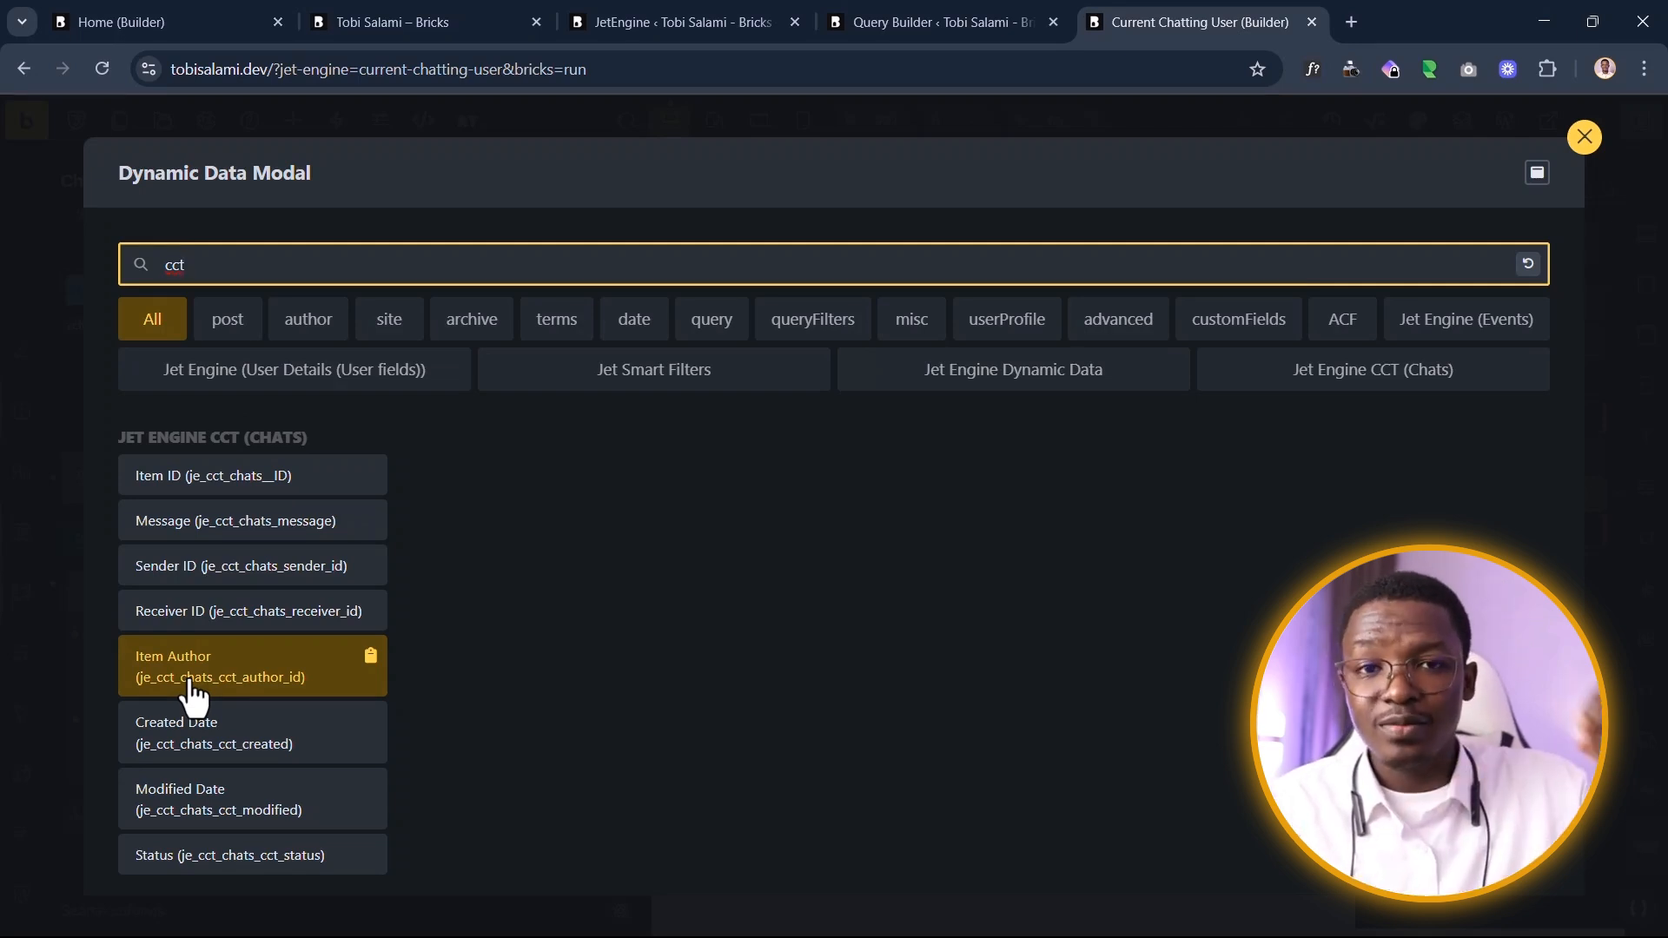
{"action": "left_click", "coordinate": [1572, 142]}
{"action": "left_click_drag", "start_coordinate": [384, 764], "coordinate": [151, 774]}
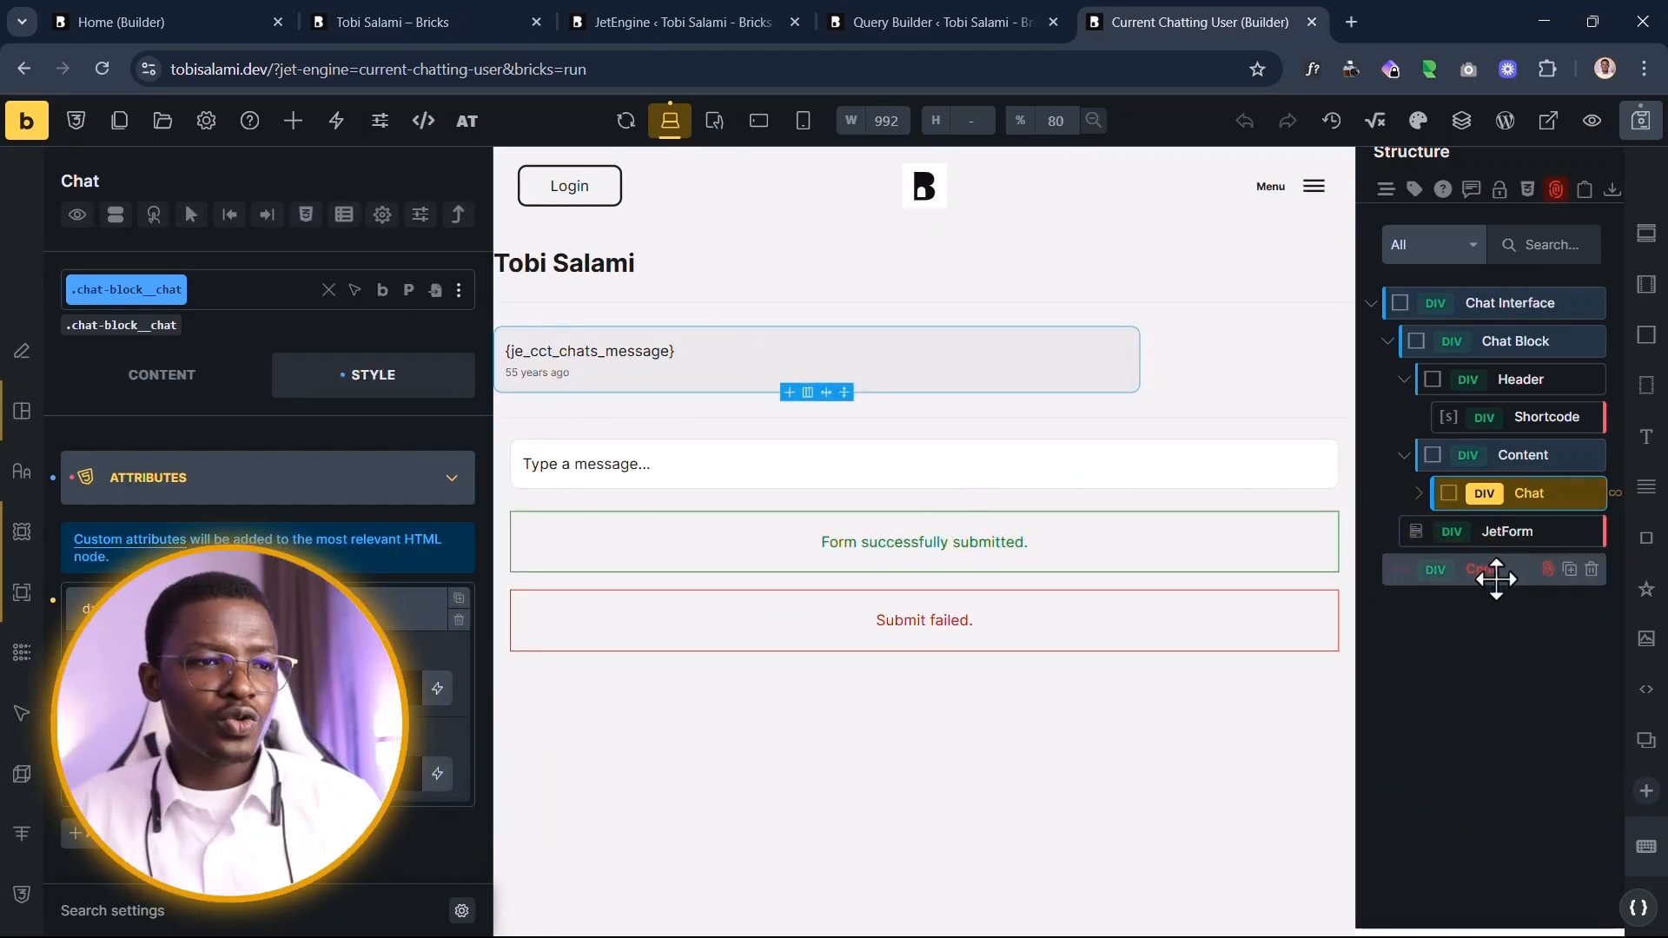
Step: Open the Code element's content settings and bring up its CSS code, narrowing the settings area
{"action": "left_click", "coordinate": [1498, 572]}
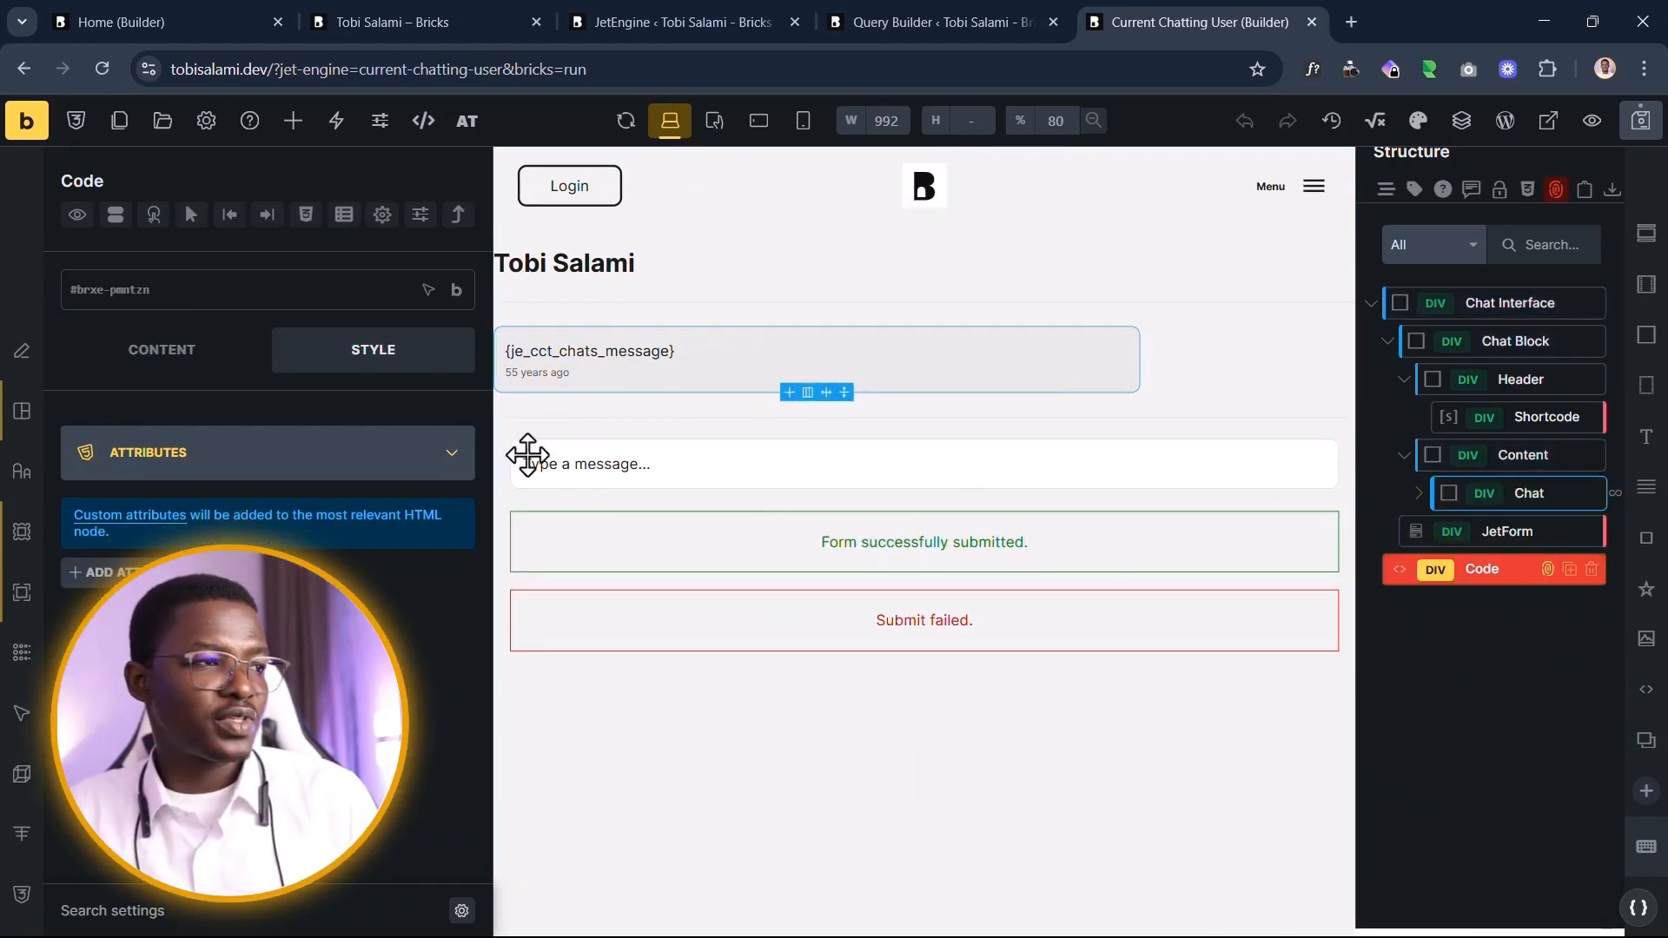
{"action": "left_click_drag", "start_coordinate": [487, 439], "coordinate": [338, 440]}
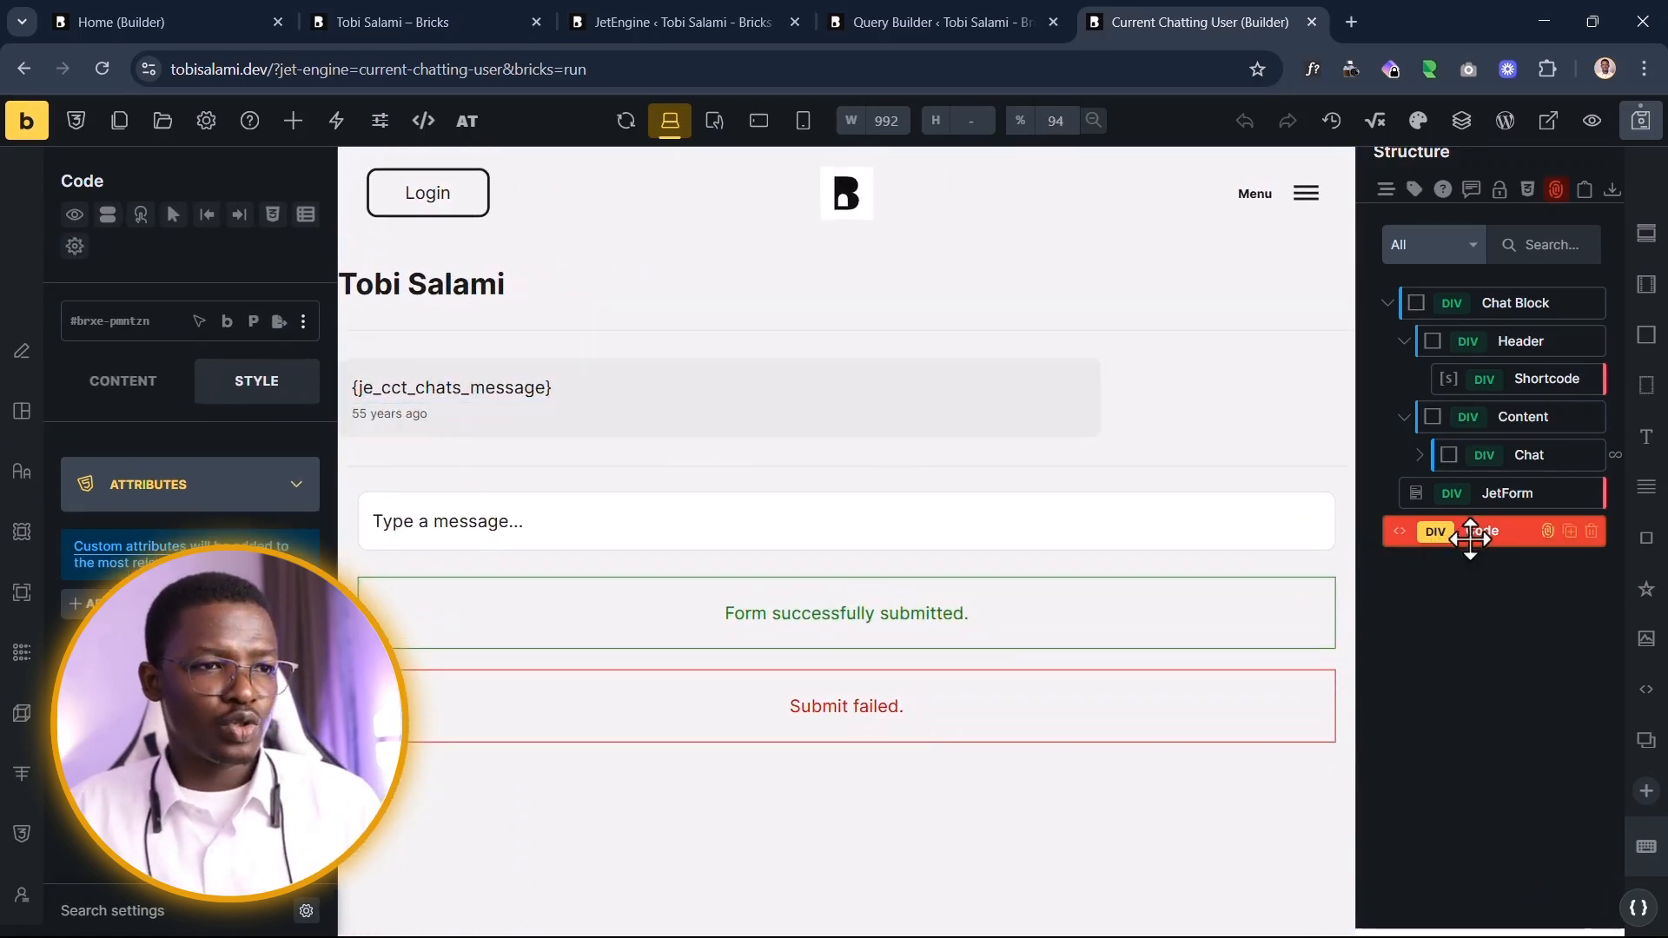
{"action": "left_click", "coordinate": [124, 393]}
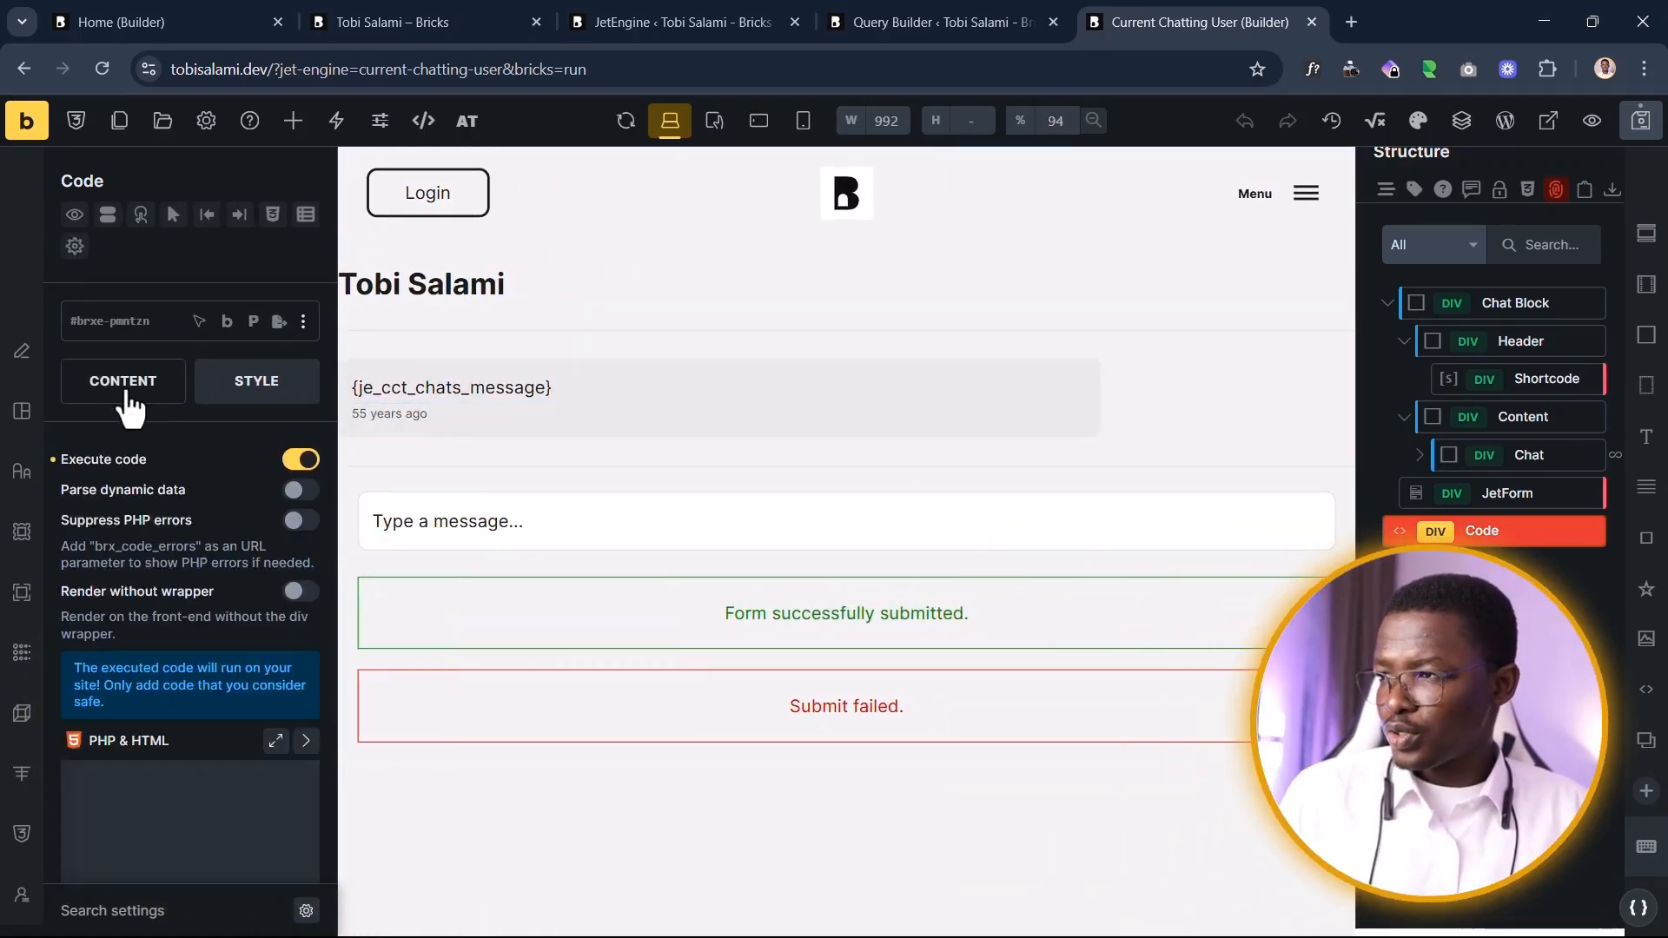
{"action": "scroll", "coordinate": [178, 544], "scroll_direction": "down", "scroll_amount": 3}
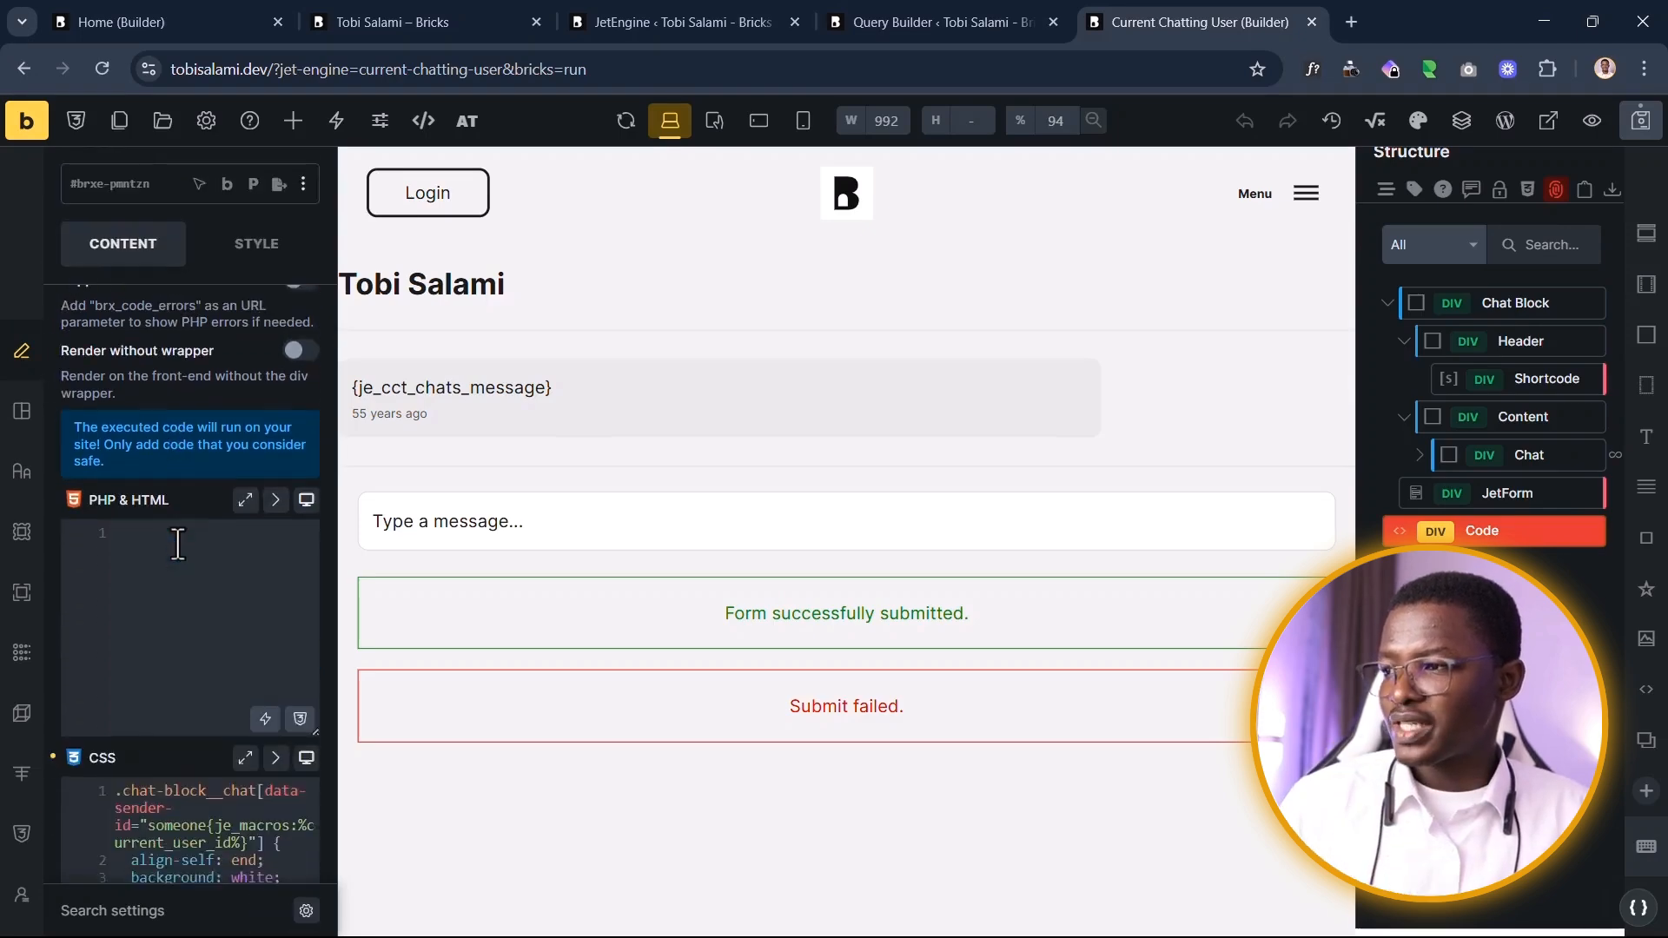
{"action": "scroll", "coordinate": [178, 545], "scroll_direction": "down", "scroll_amount": 4}
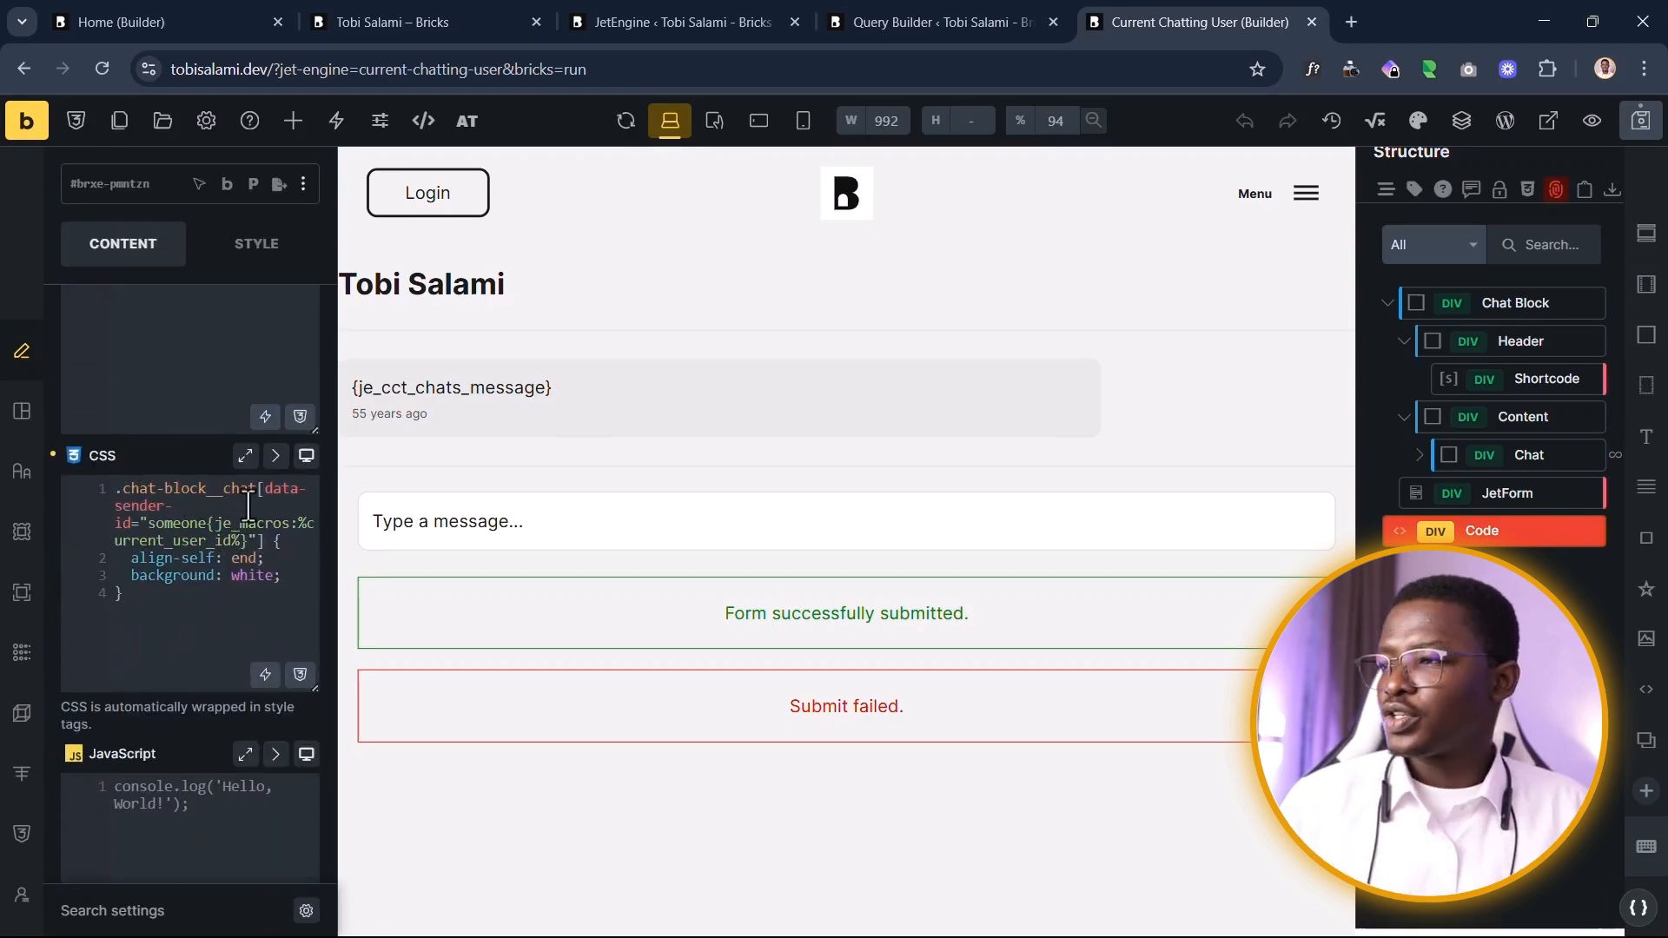
Step: Examine the Code element's CSS selector: the .chat-block__chat class, the data-sender-id attribute and the {je_macros:%current_user_id%} tag
{"action": "left_click_drag", "start_coordinate": [254, 487], "coordinate": [100, 486]}
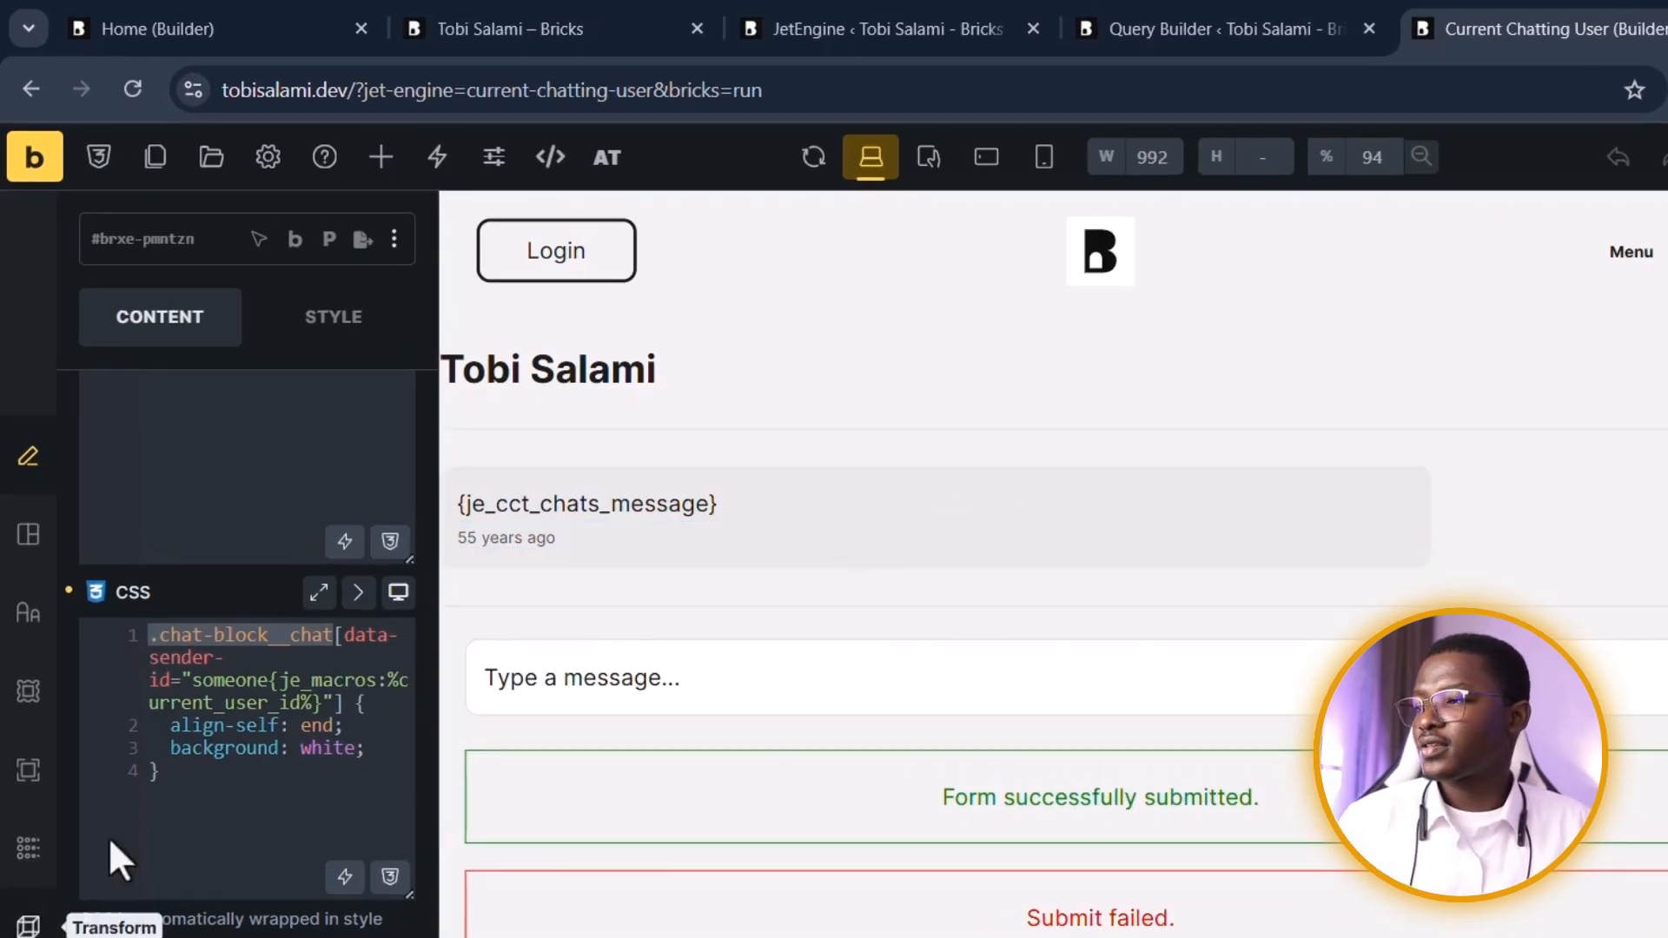
{"action": "left_click", "coordinate": [269, 702]}
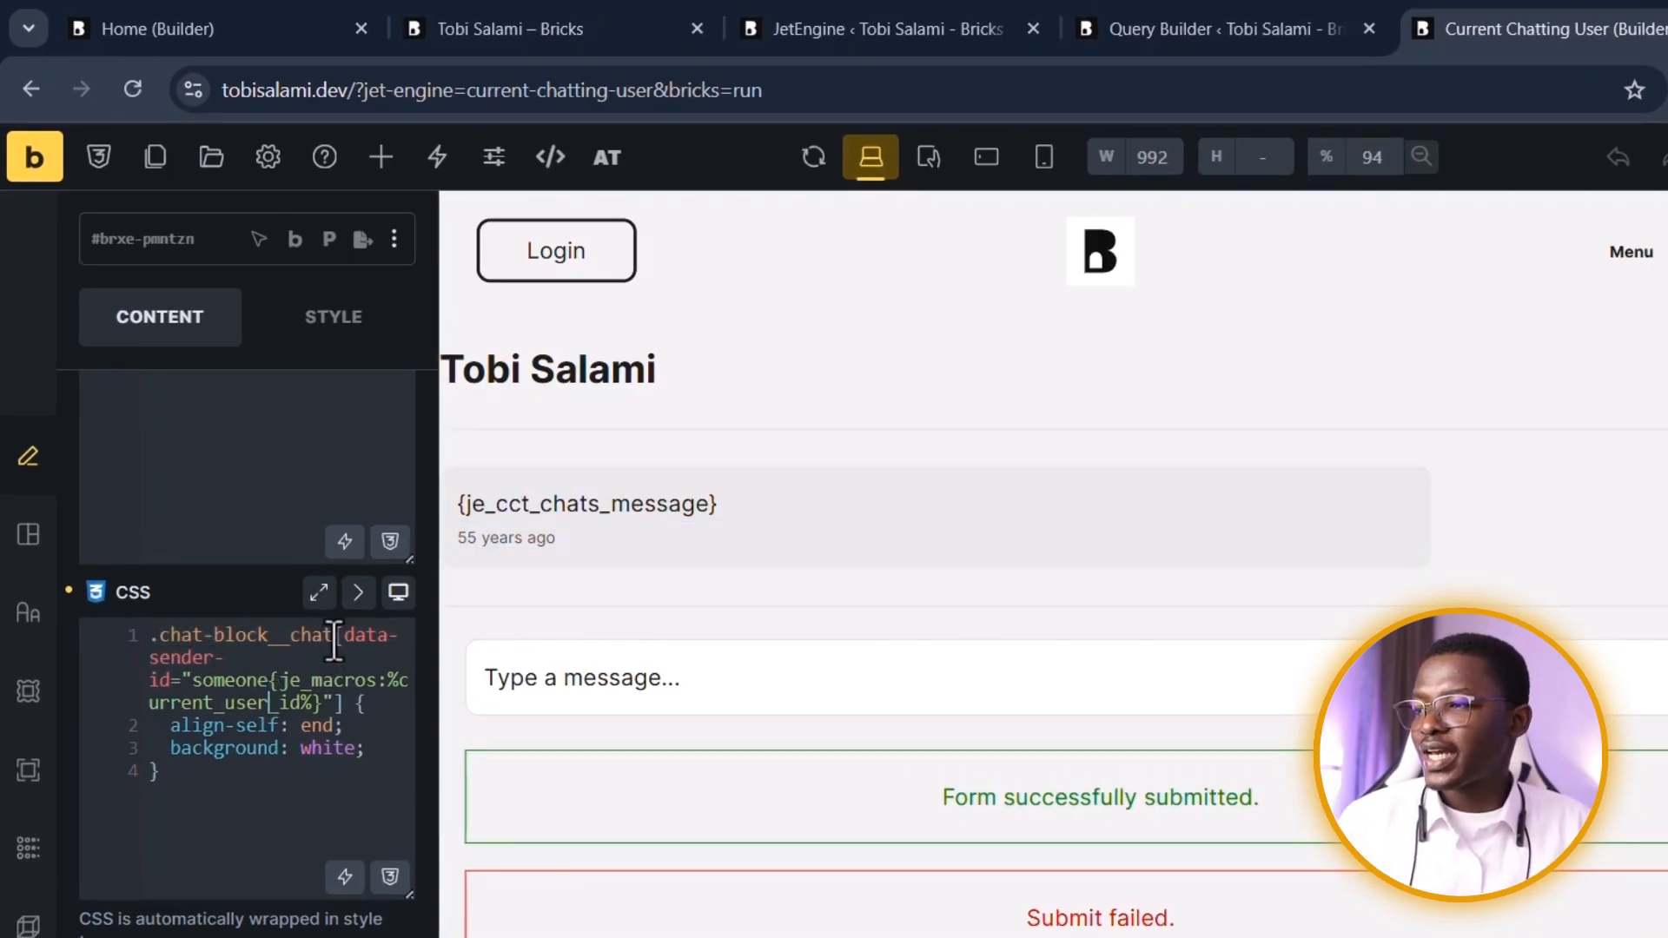
{"action": "left_click_drag", "start_coordinate": [334, 638], "coordinate": [166, 690]}
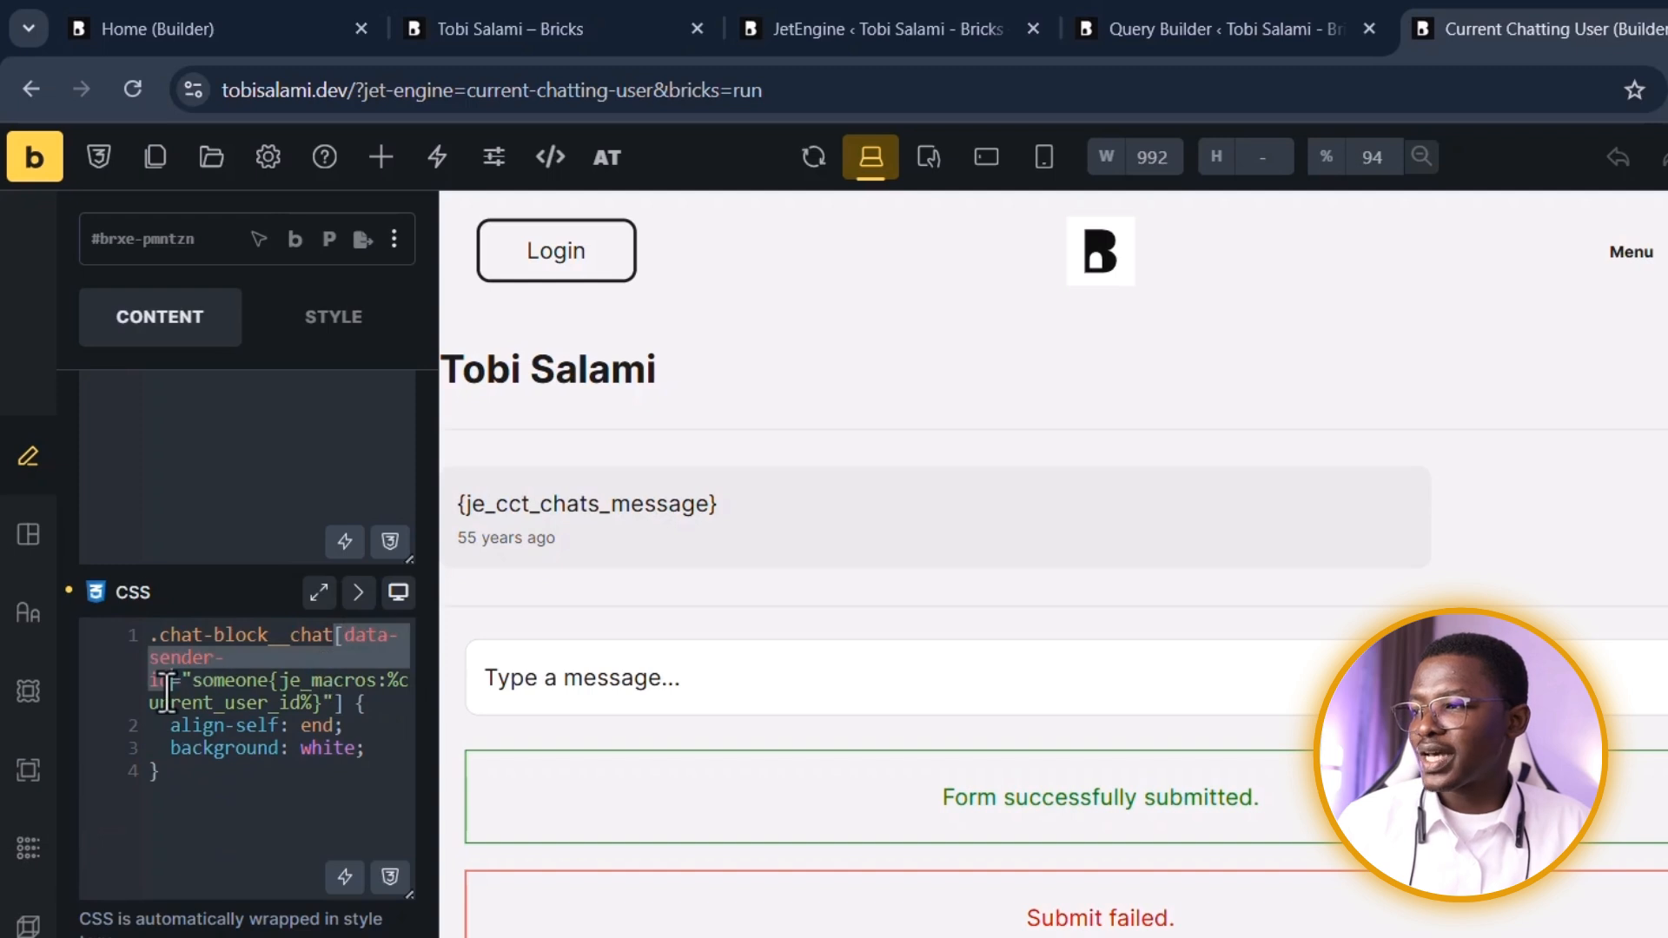
{"action": "left_click", "coordinate": [271, 682]}
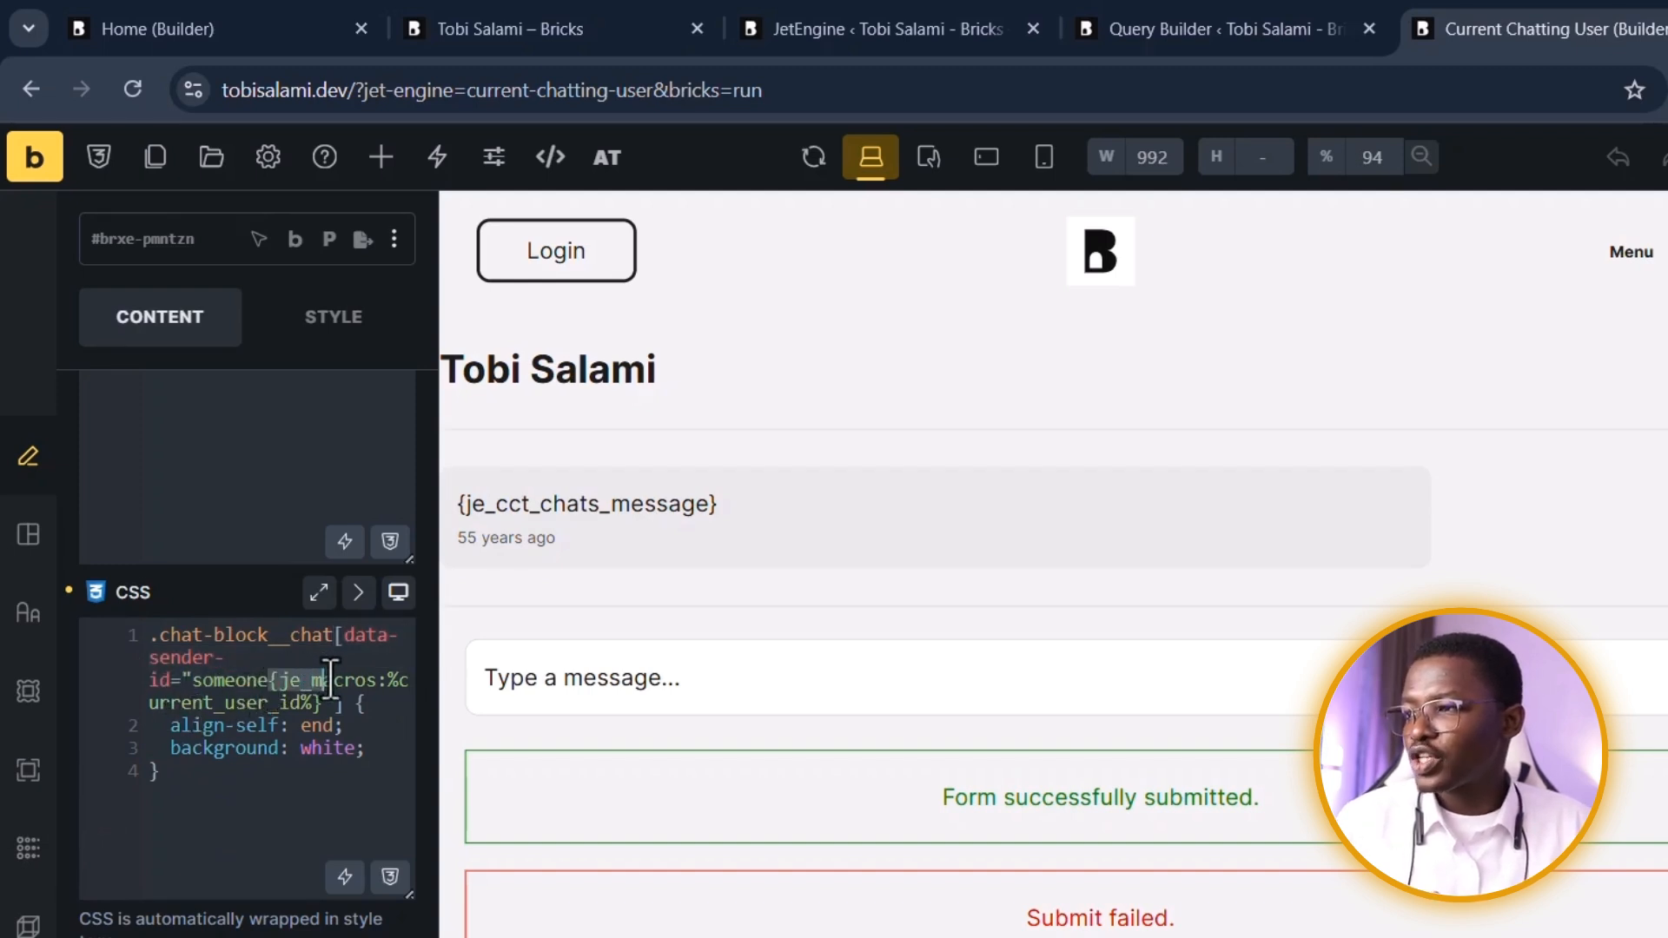
{"action": "left_click_drag", "start_coordinate": [330, 676], "coordinate": [331, 698]}
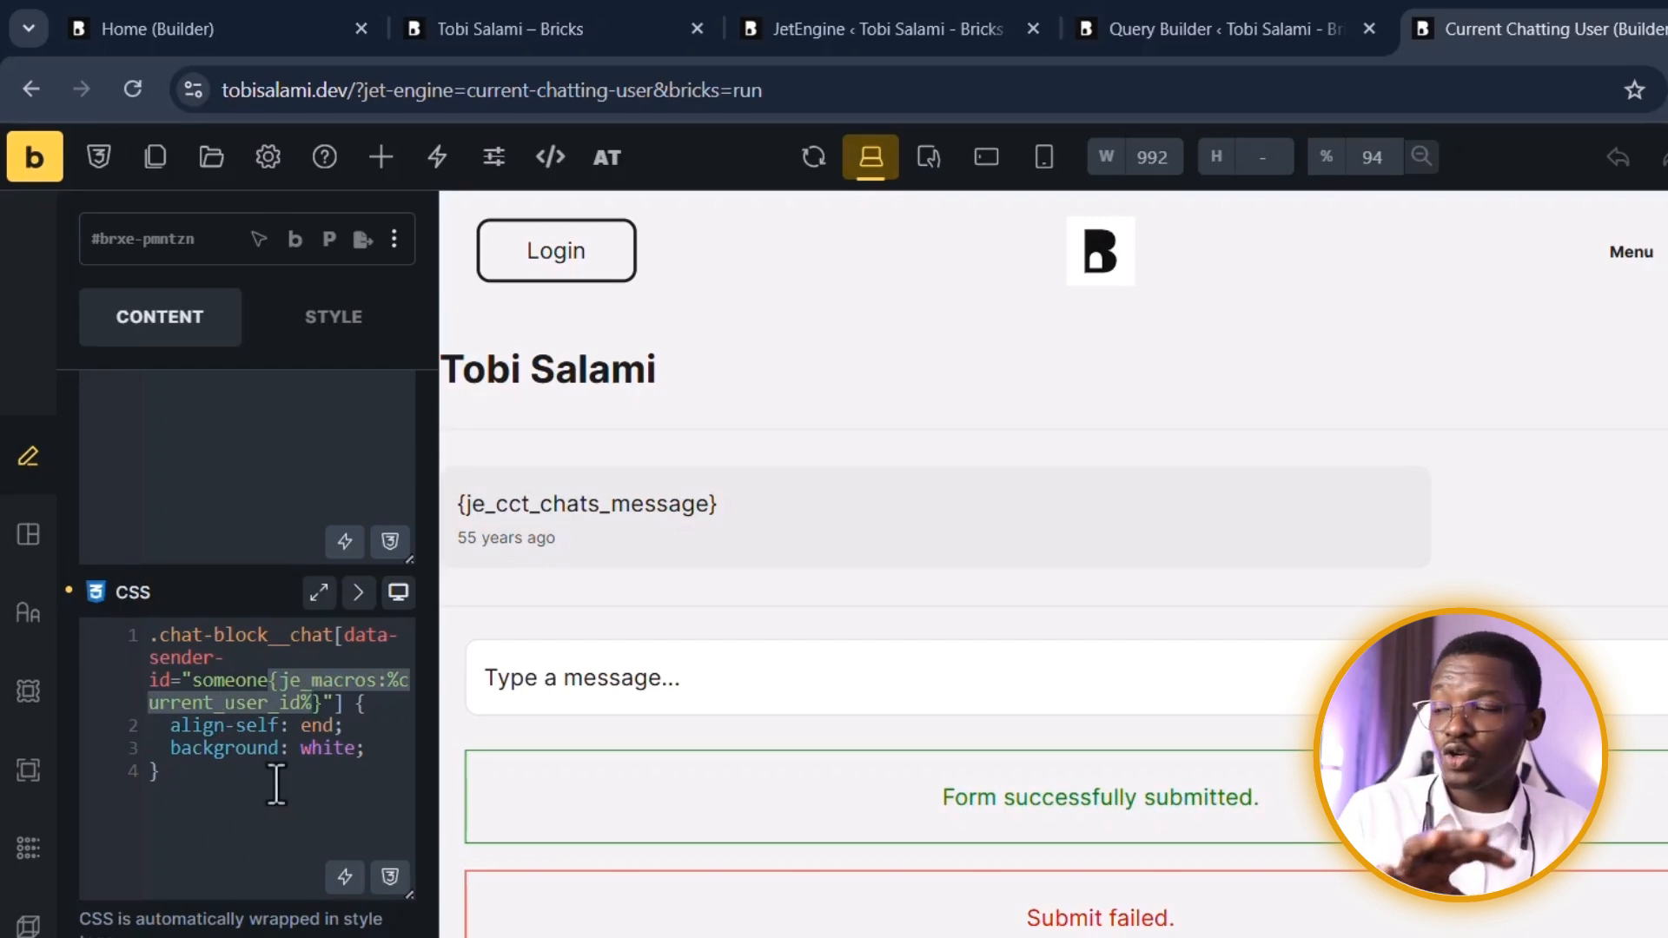
{"action": "left_click", "coordinate": [268, 750]}
{"action": "mouse_move", "coordinate": [466, 747]}
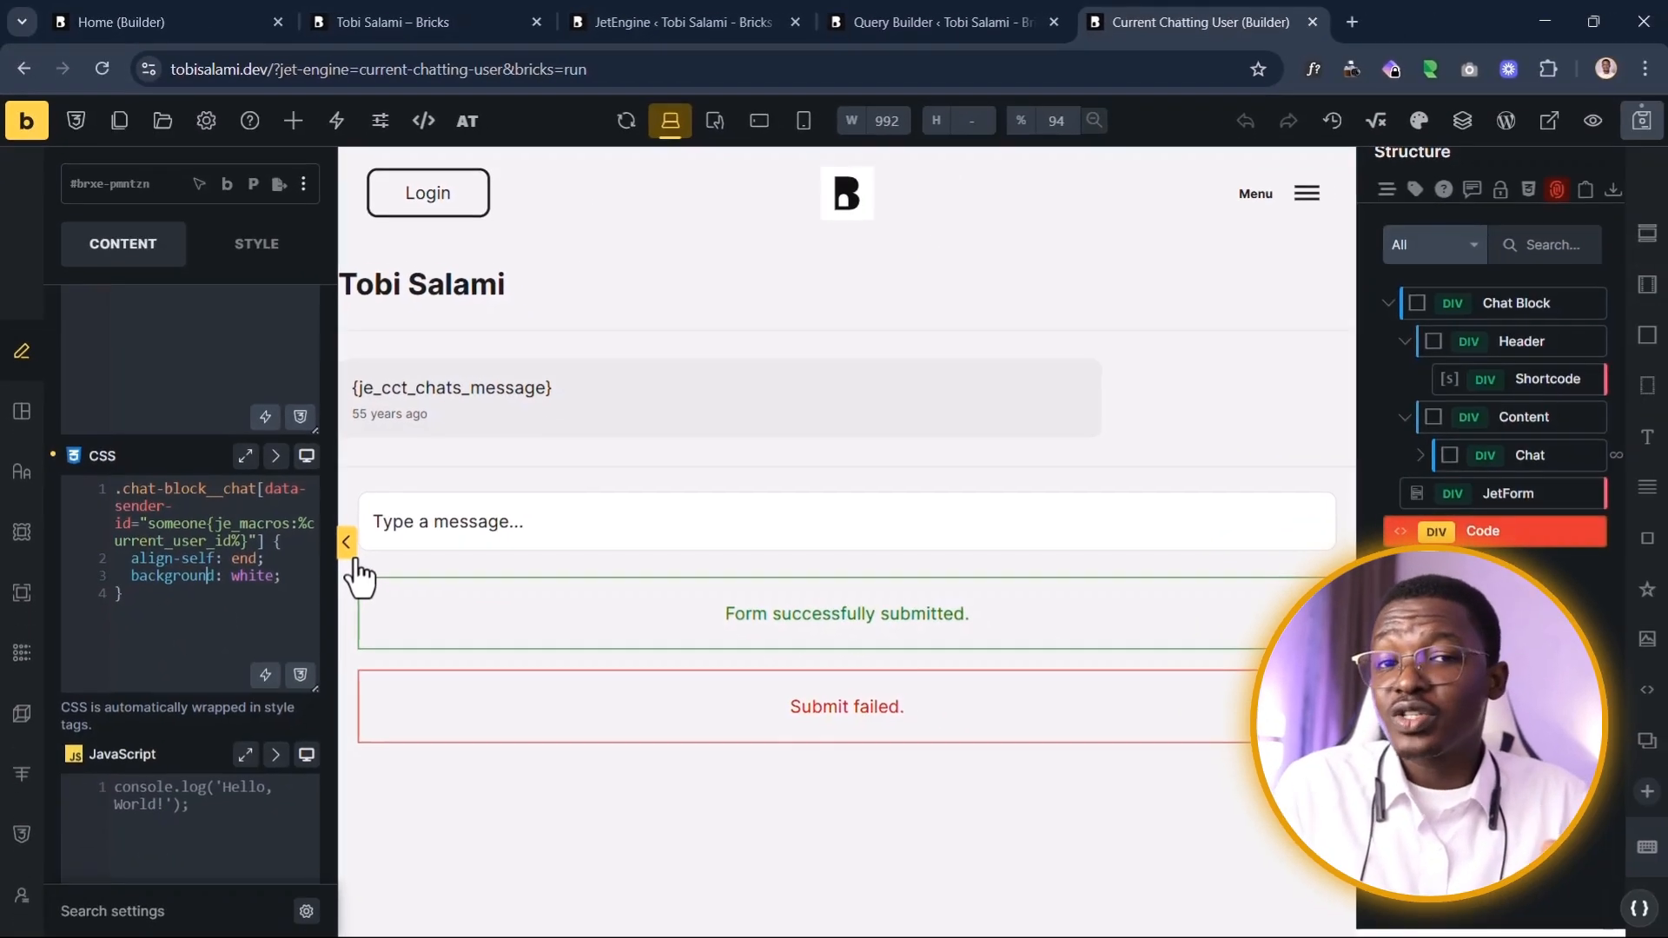
Step: Switch to the JetEngine dashboard, open the Macros Generator and look through the list of available macros
{"action": "left_click", "coordinate": [853, 22]}
{"action": "left_click", "coordinate": [632, 22]}
{"action": "scroll", "coordinate": [649, 532], "scroll_direction": "up", "scroll_amount": 2}
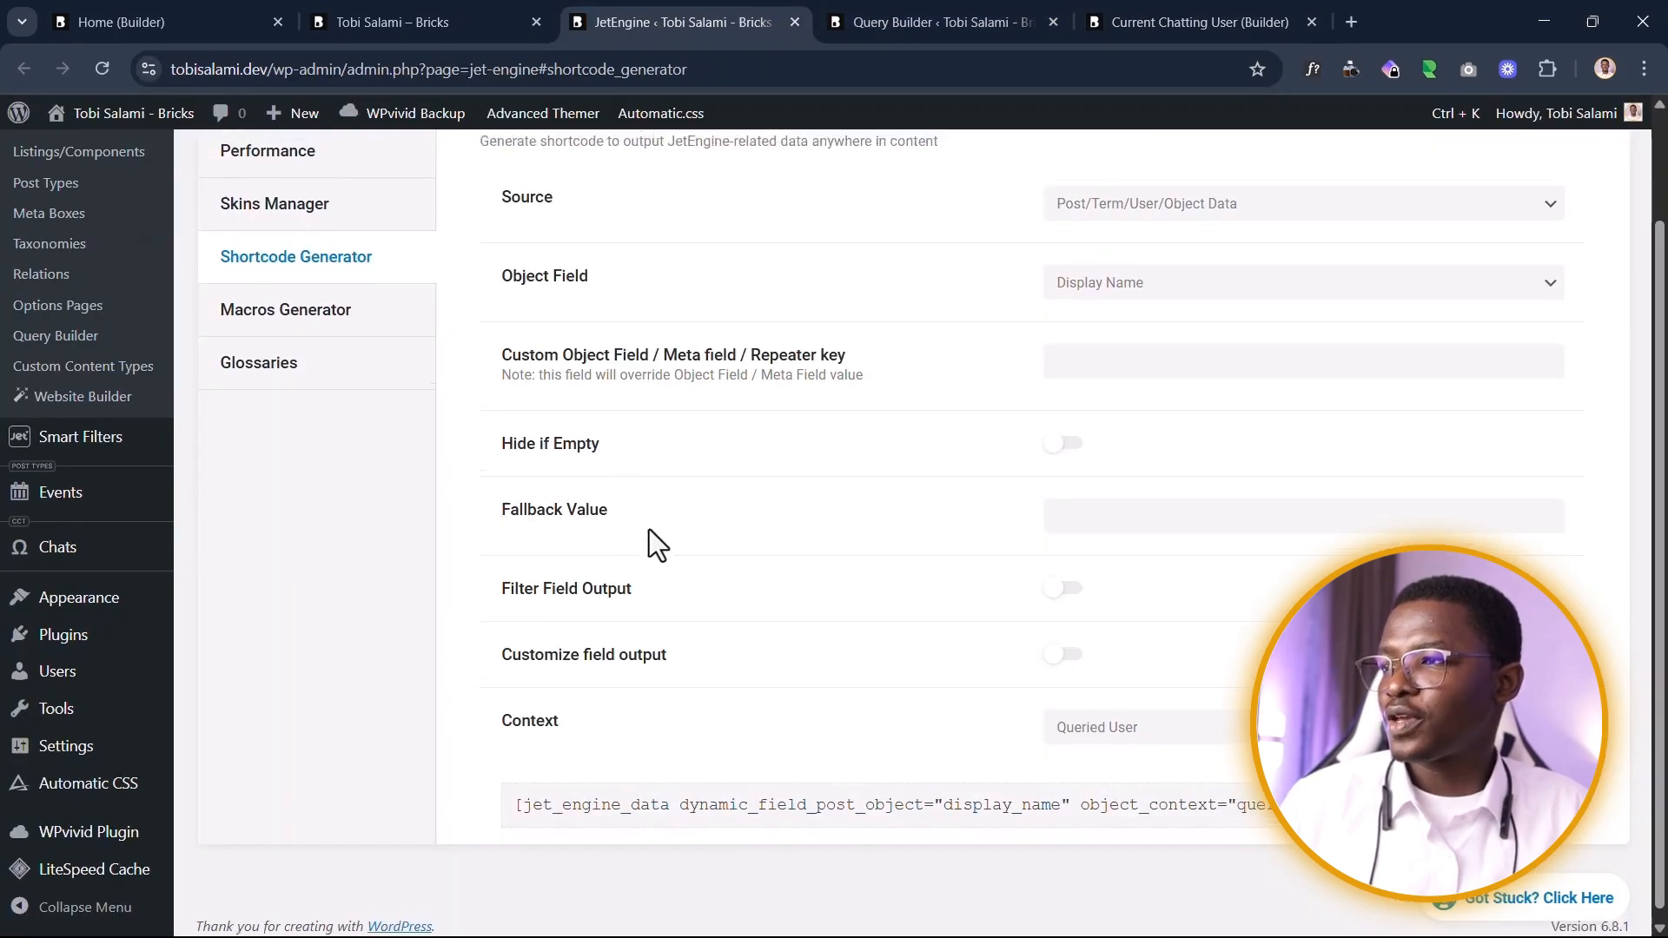
{"action": "left_click", "coordinate": [287, 440]}
{"action": "left_click", "coordinate": [1099, 339]}
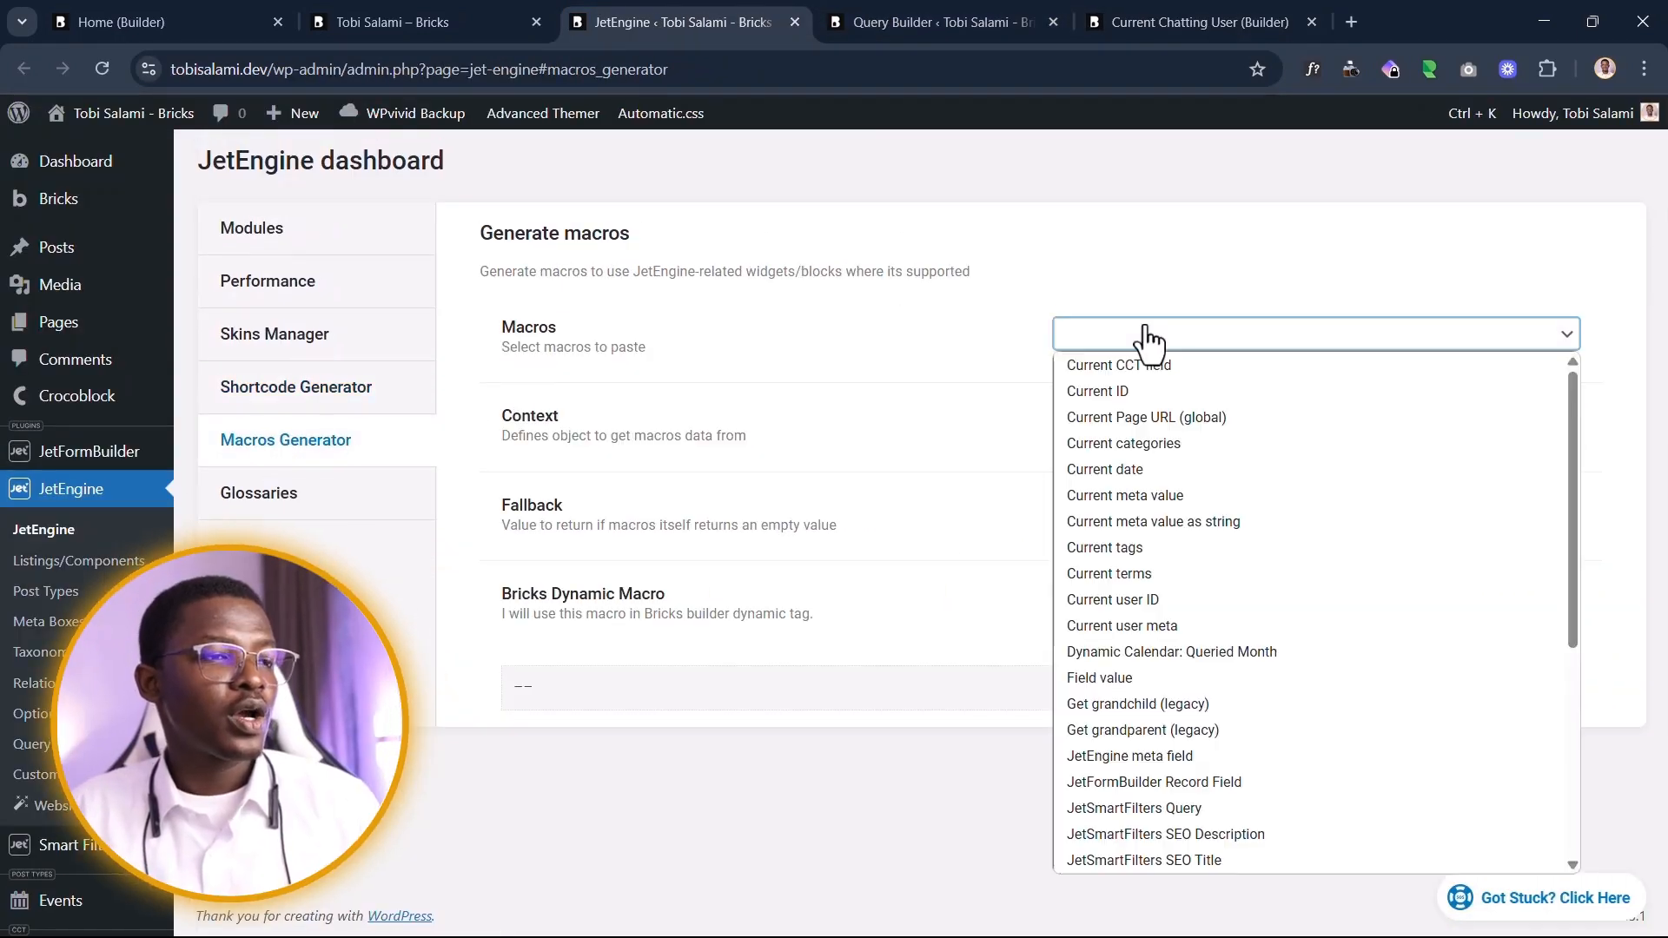
{"action": "scroll", "coordinate": [1199, 556], "scroll_direction": "down", "scroll_amount": 5}
{"action": "scroll", "coordinate": [1189, 603], "scroll_direction": "up", "scroll_amount": 5}
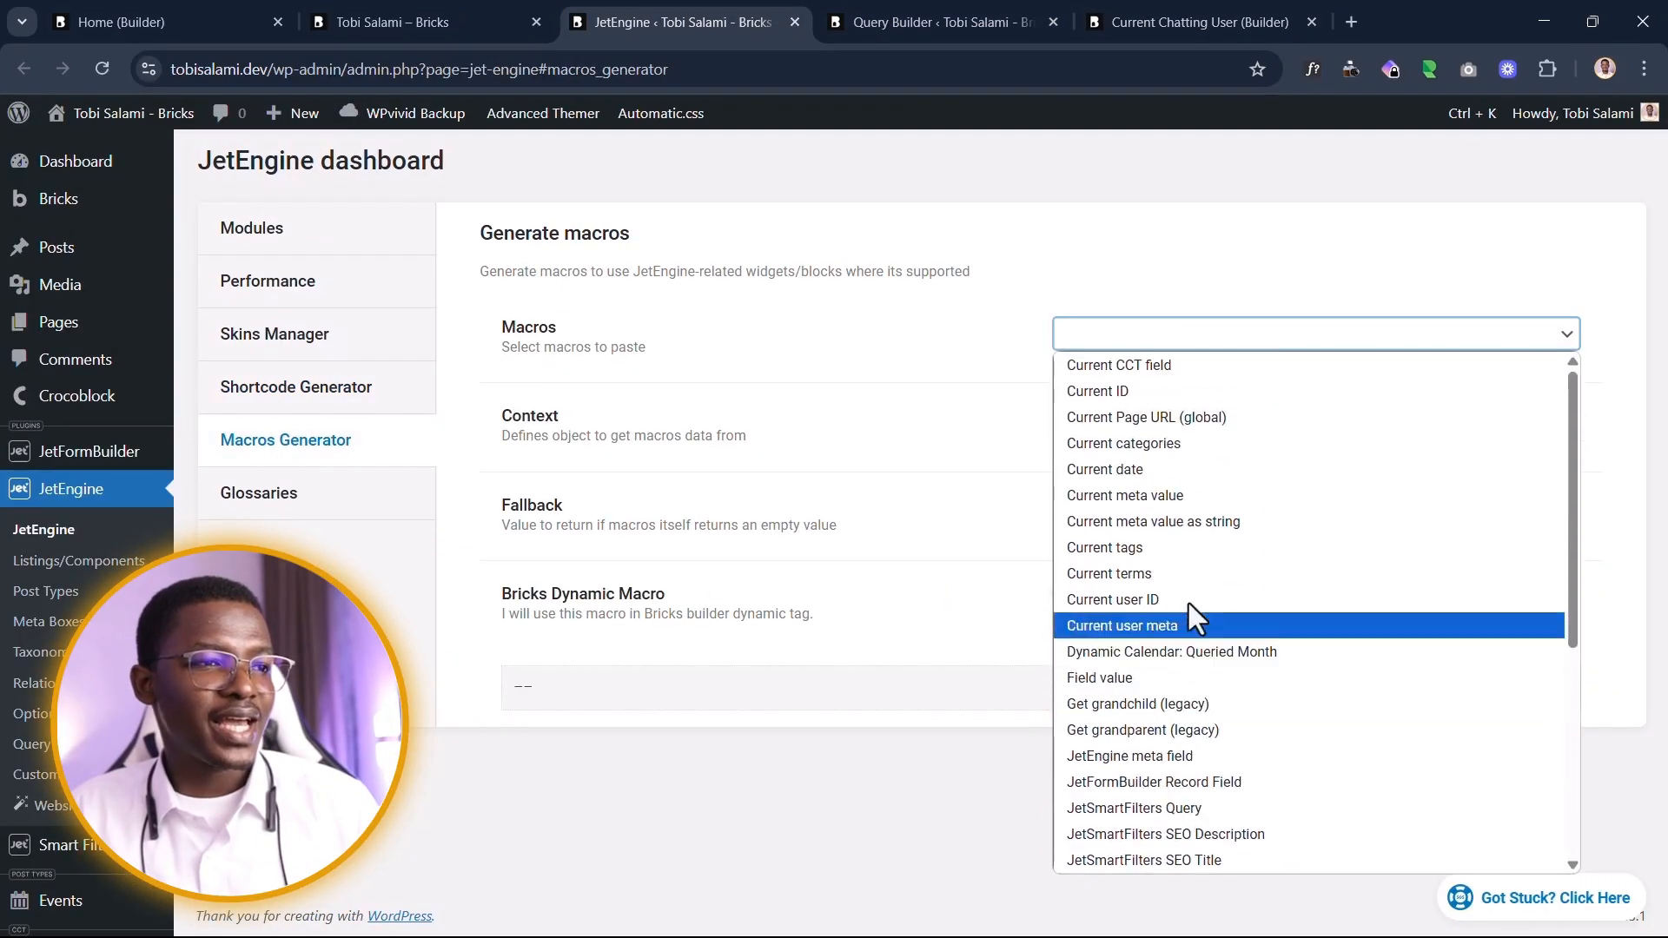
{"action": "scroll", "coordinate": [1180, 556], "scroll_direction": "down", "scroll_amount": 5}
Step: Generate the Current user ID macro, copy %current_user_id%, and return to the Current Chatting User builder
{"action": "left_click", "coordinate": [1199, 21]}
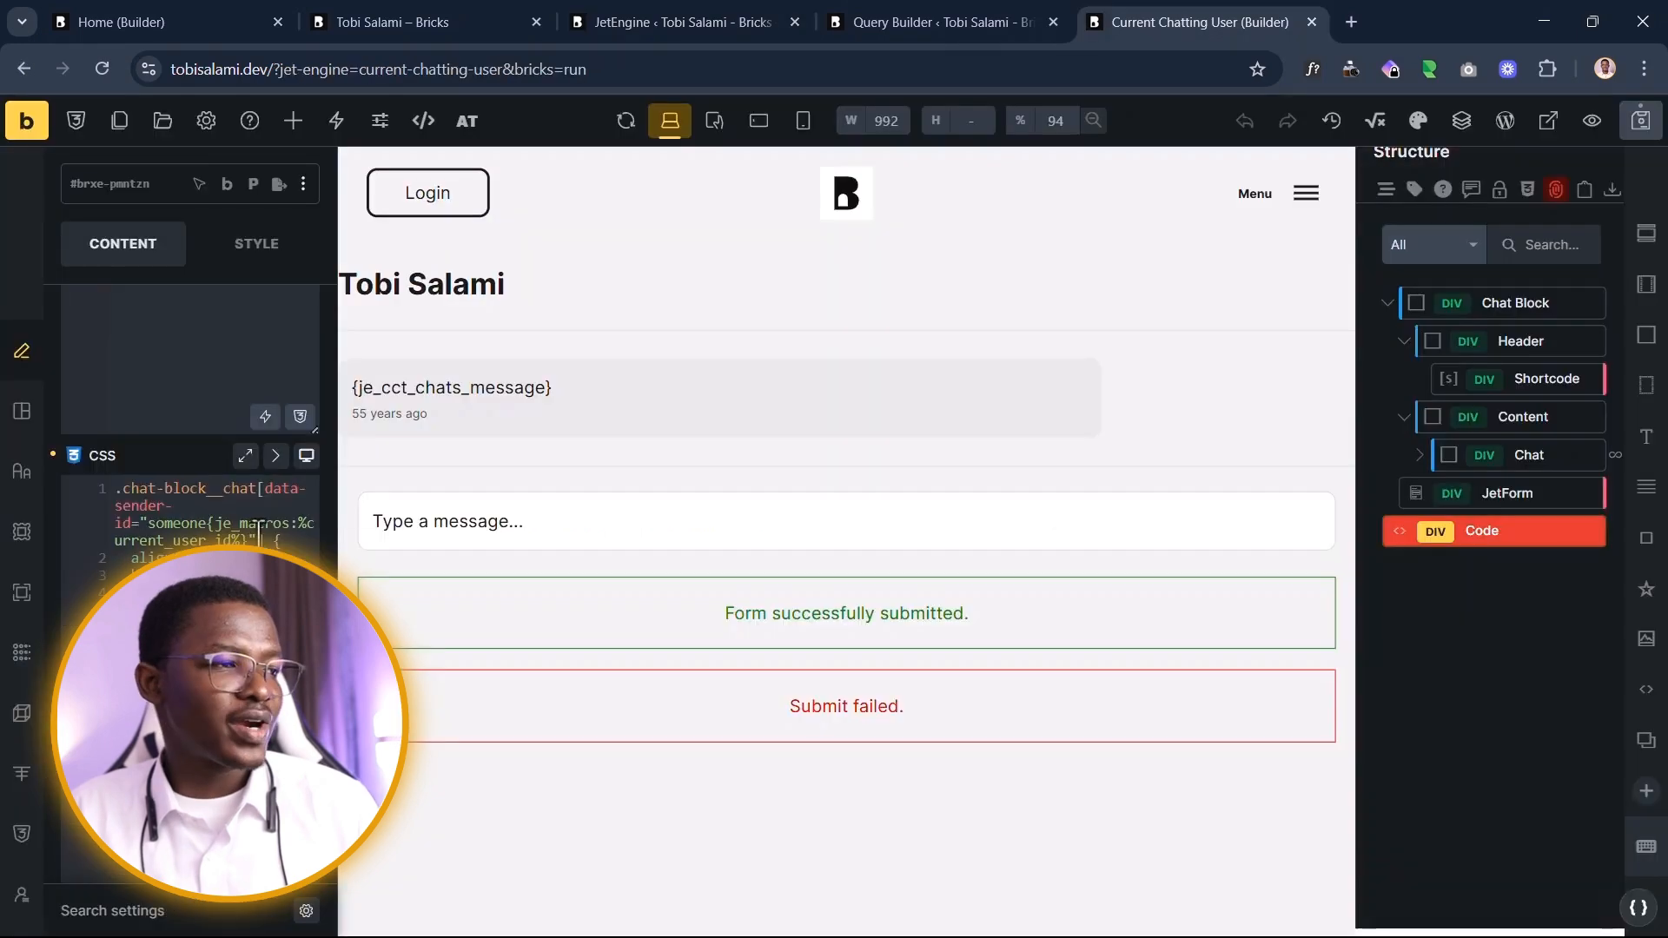
{"action": "left_click", "coordinate": [733, 17]}
{"action": "left_click", "coordinate": [1134, 340]}
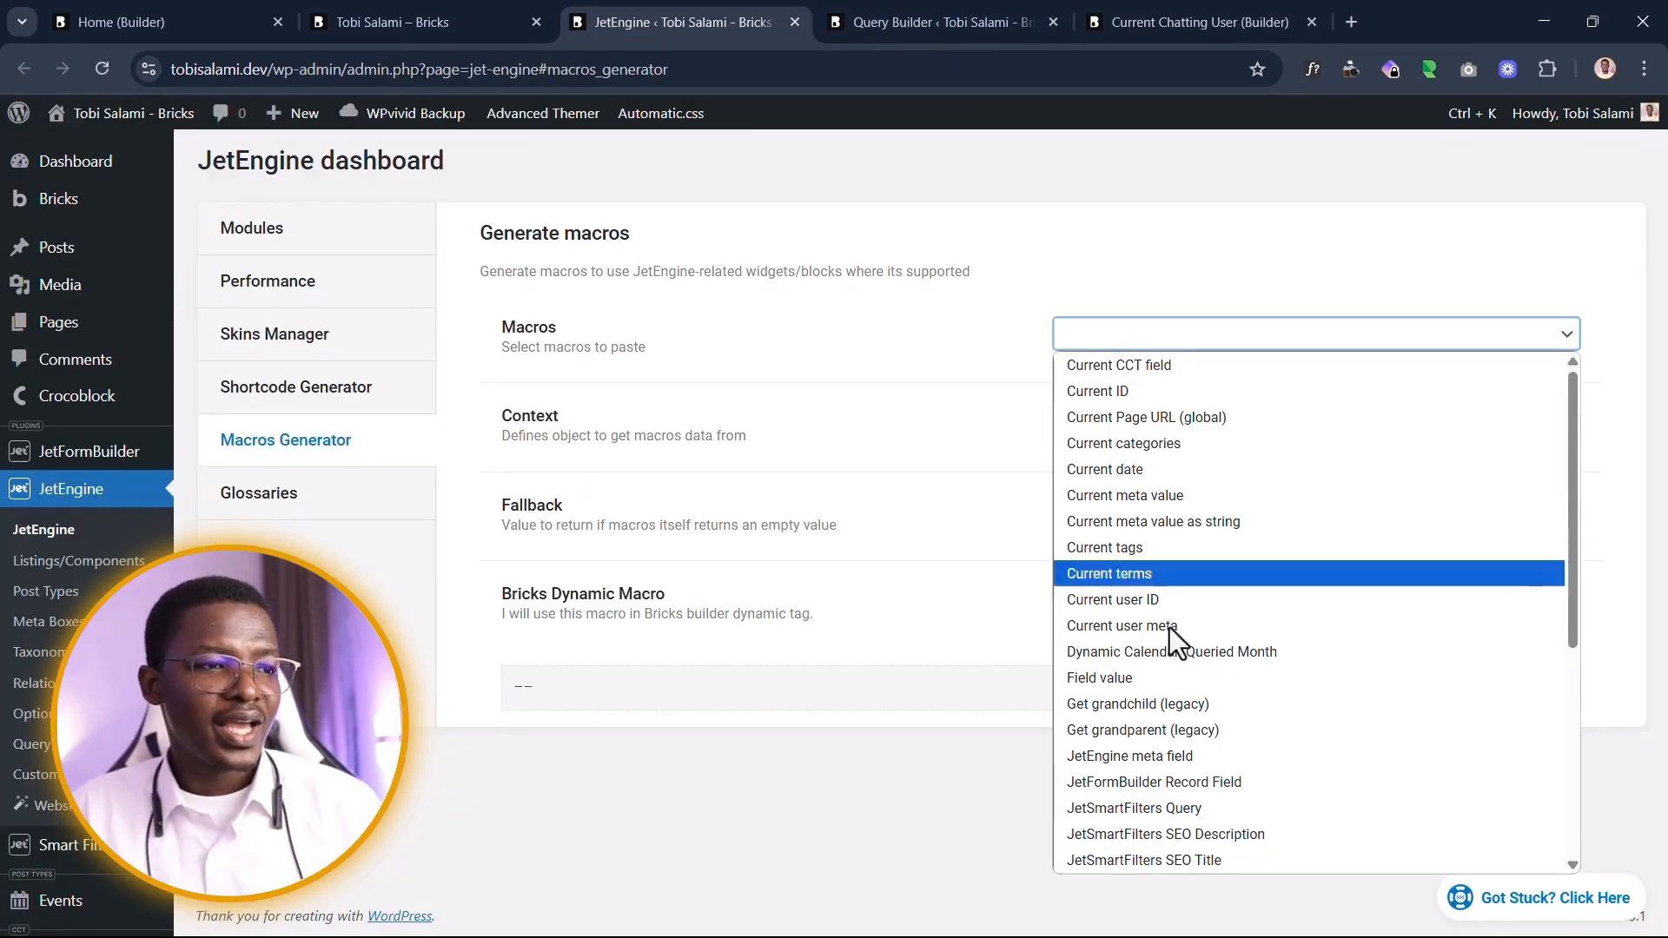
{"action": "left_click", "coordinate": [1136, 597]}
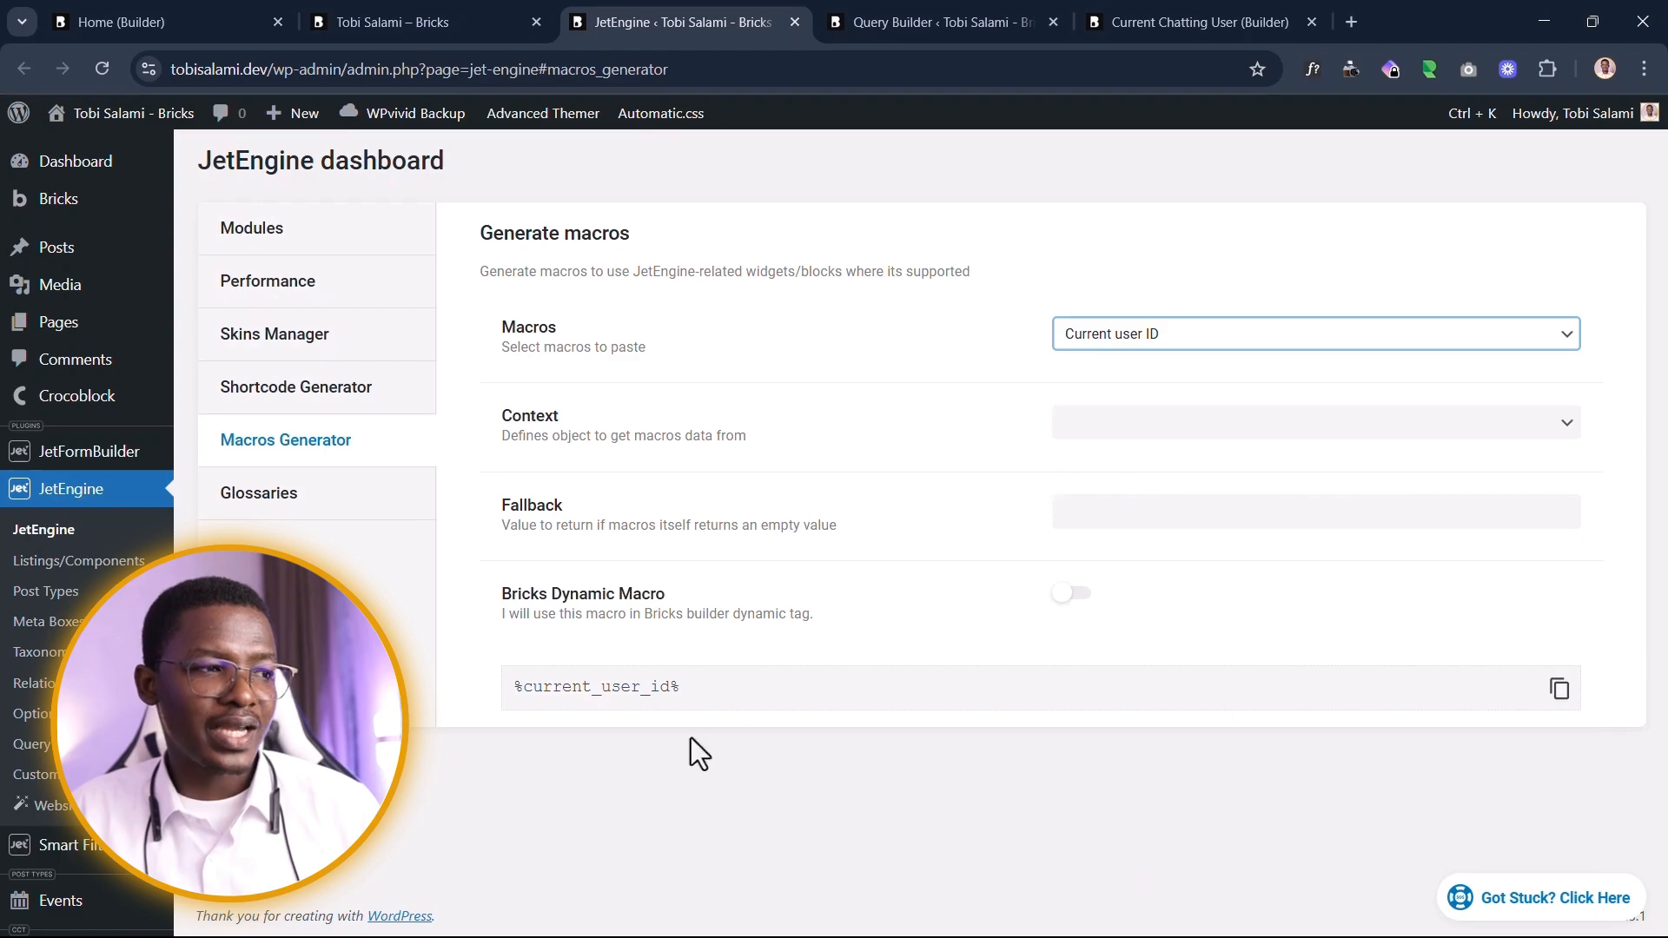
{"action": "left_click_drag", "start_coordinate": [686, 690], "coordinate": [753, 657]}
{"action": "left_click", "coordinate": [690, 686]}
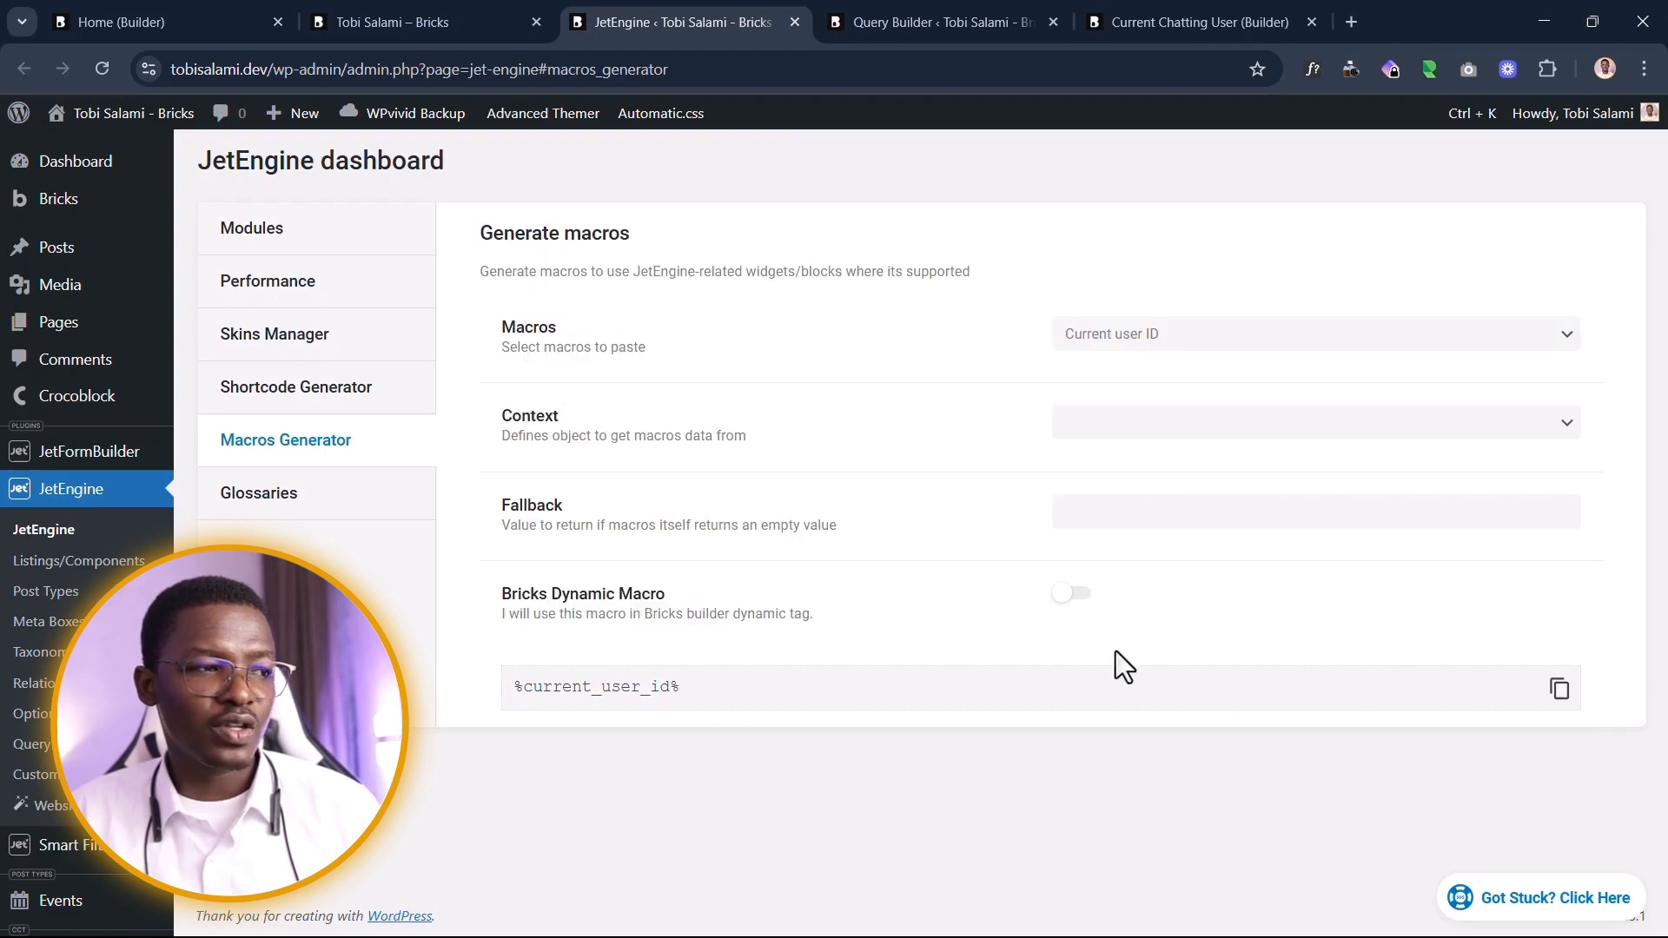
{"action": "left_click", "coordinate": [1567, 693]}
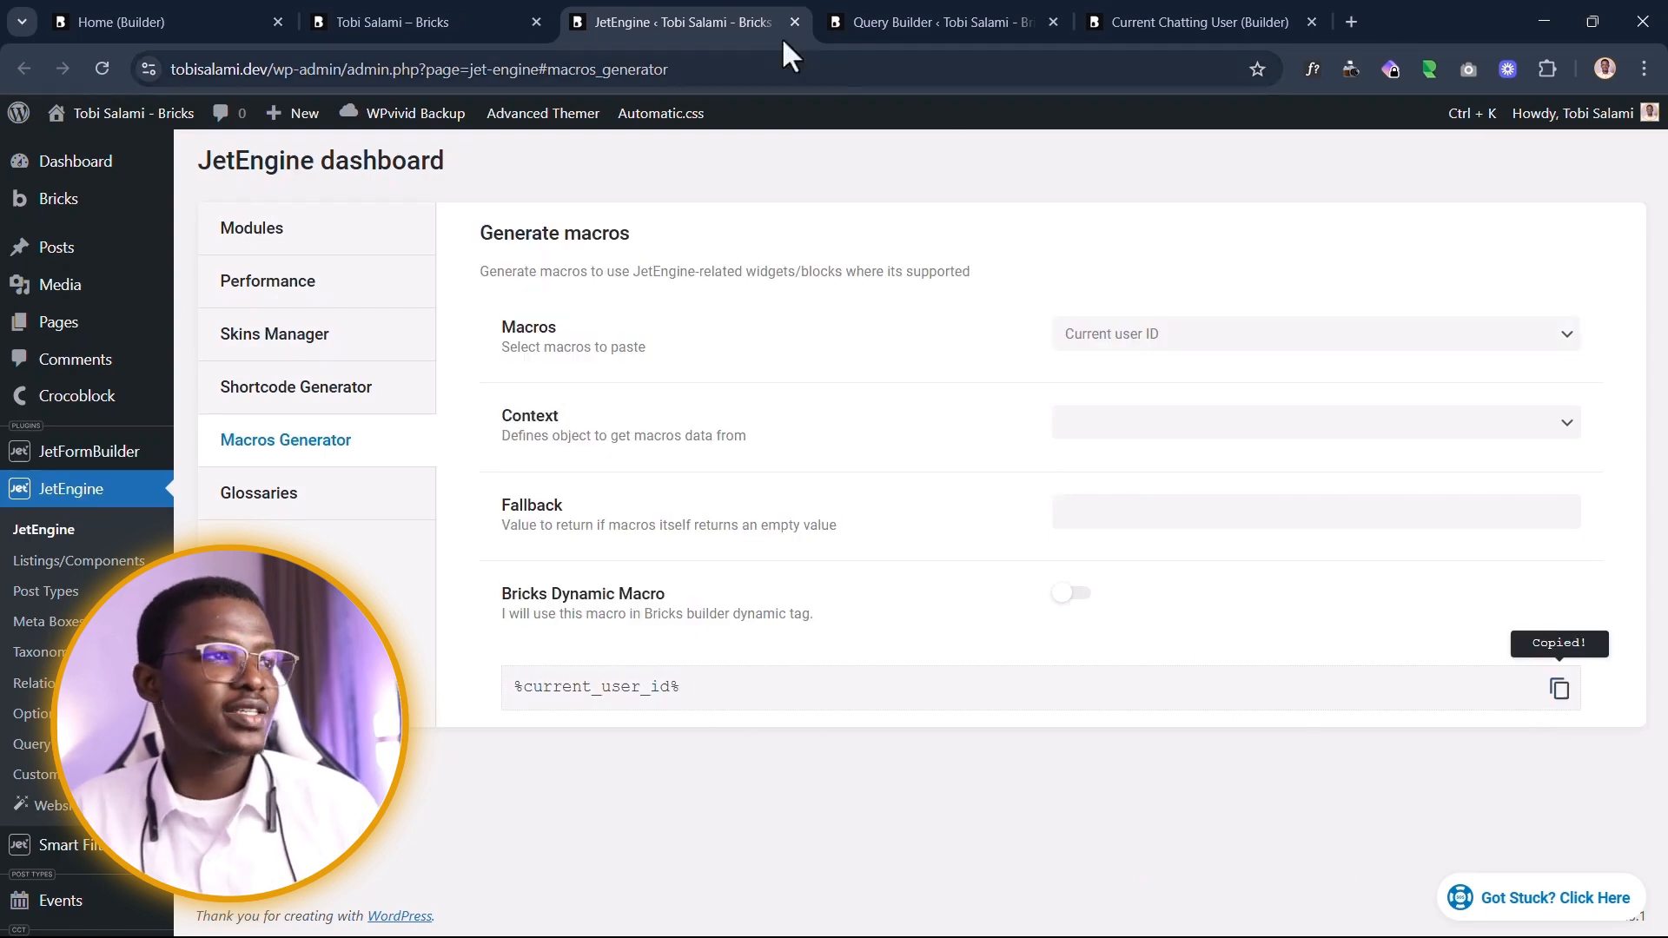
{"action": "left_click", "coordinate": [938, 22]}
{"action": "left_click", "coordinate": [1130, 22]}
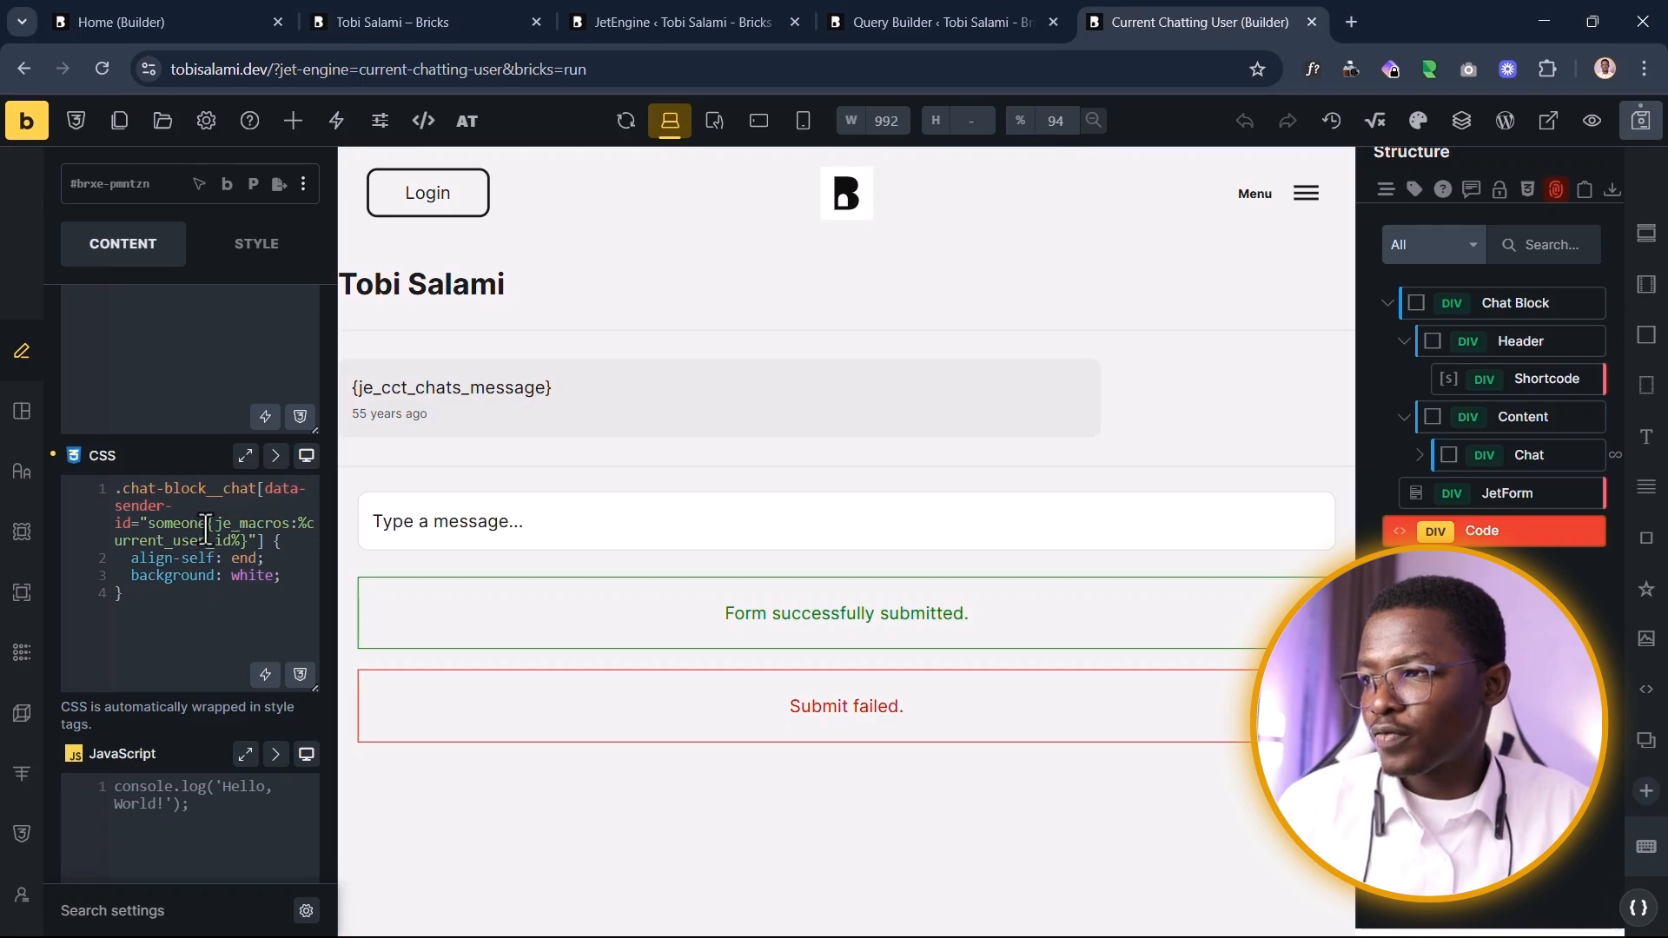
Step: Examine how the CSS rule combines the "someone" prefix with the current user ID macro in its attribute selector
{"action": "left_click_drag", "start_coordinate": [207, 523], "coordinate": [54, 474]}
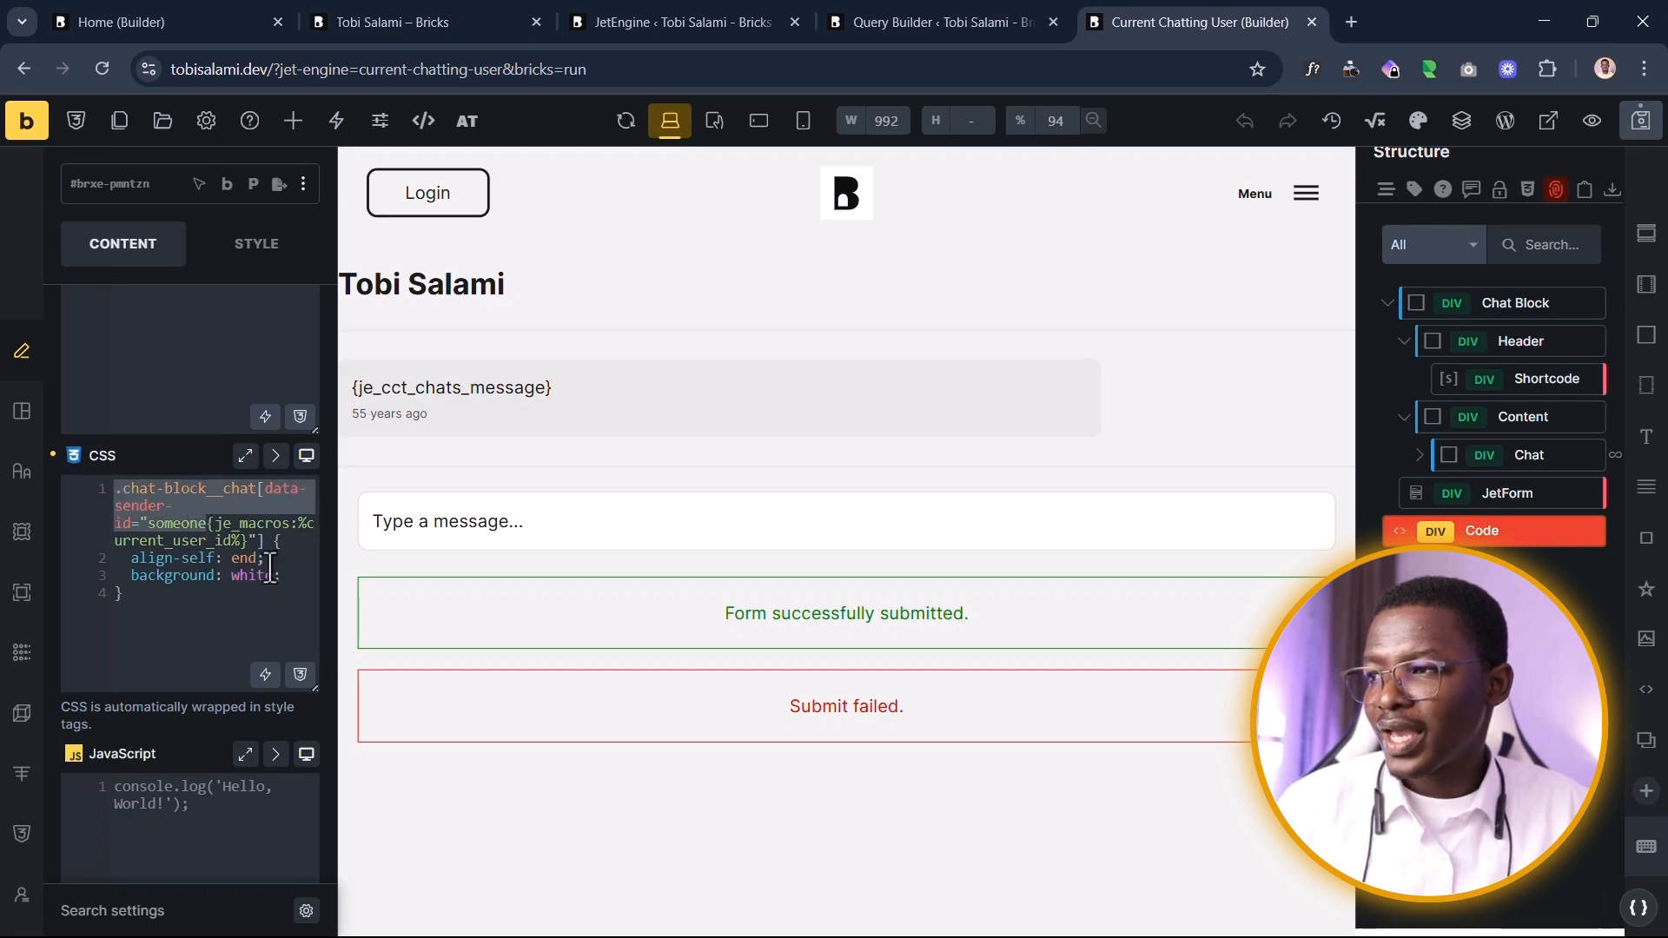
{"action": "left_click_drag", "start_coordinate": [249, 540], "coordinate": [284, 622]}
{"action": "left_click", "coordinate": [250, 544]}
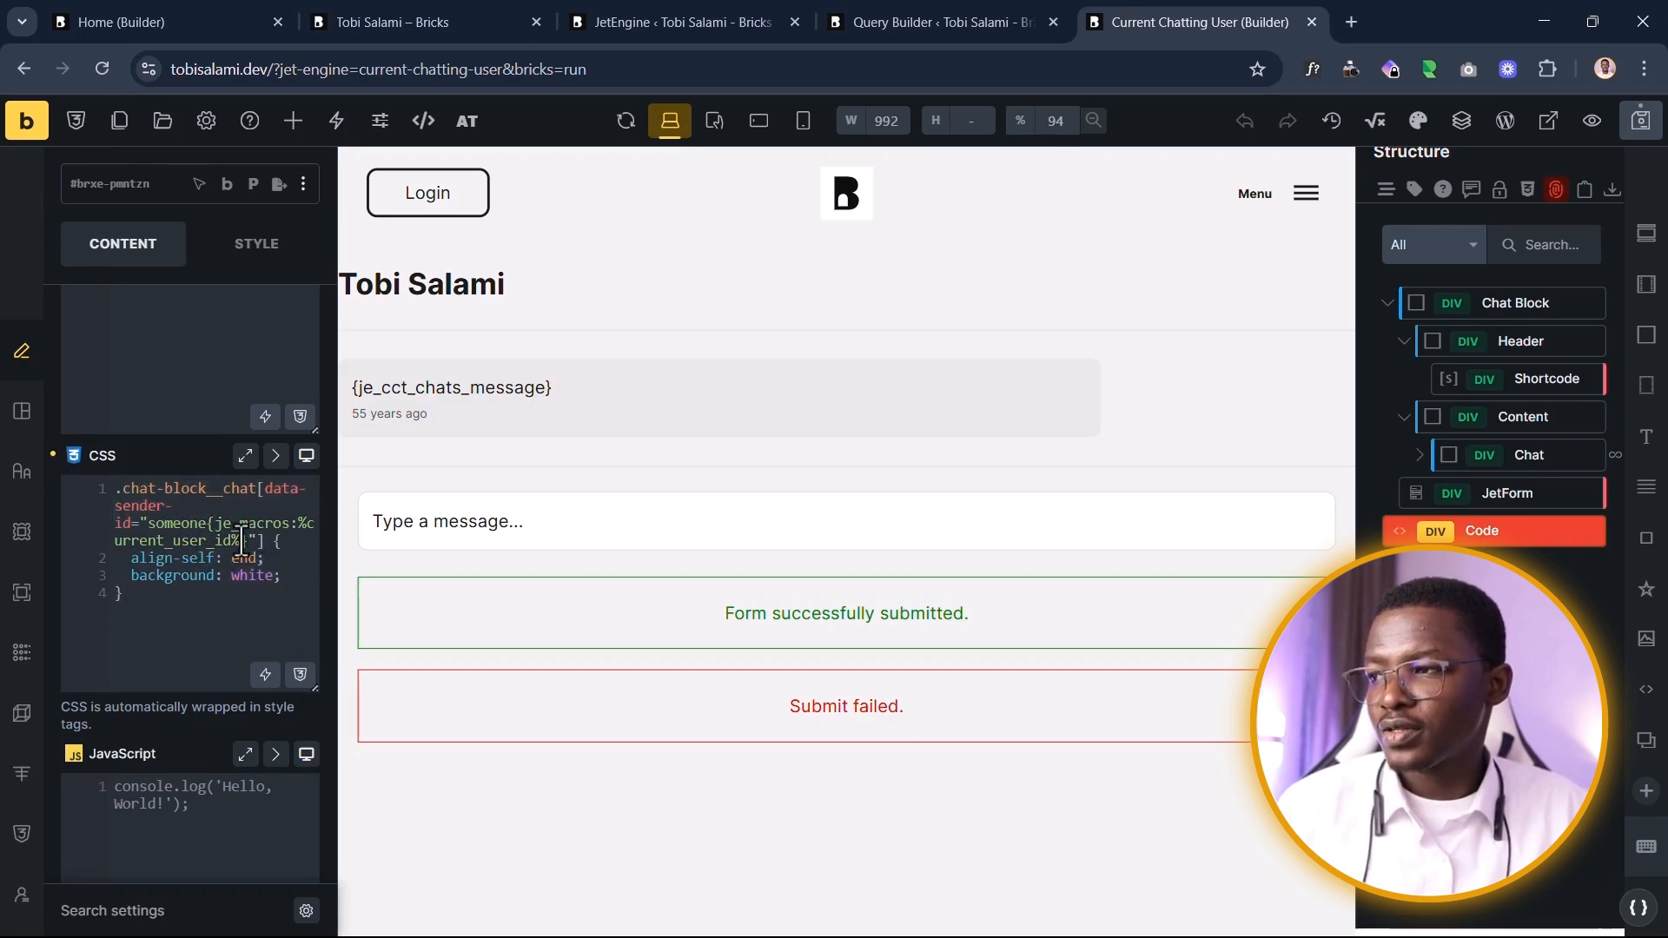
{"action": "left_click_drag", "start_coordinate": [249, 540], "coordinate": [274, 618]}
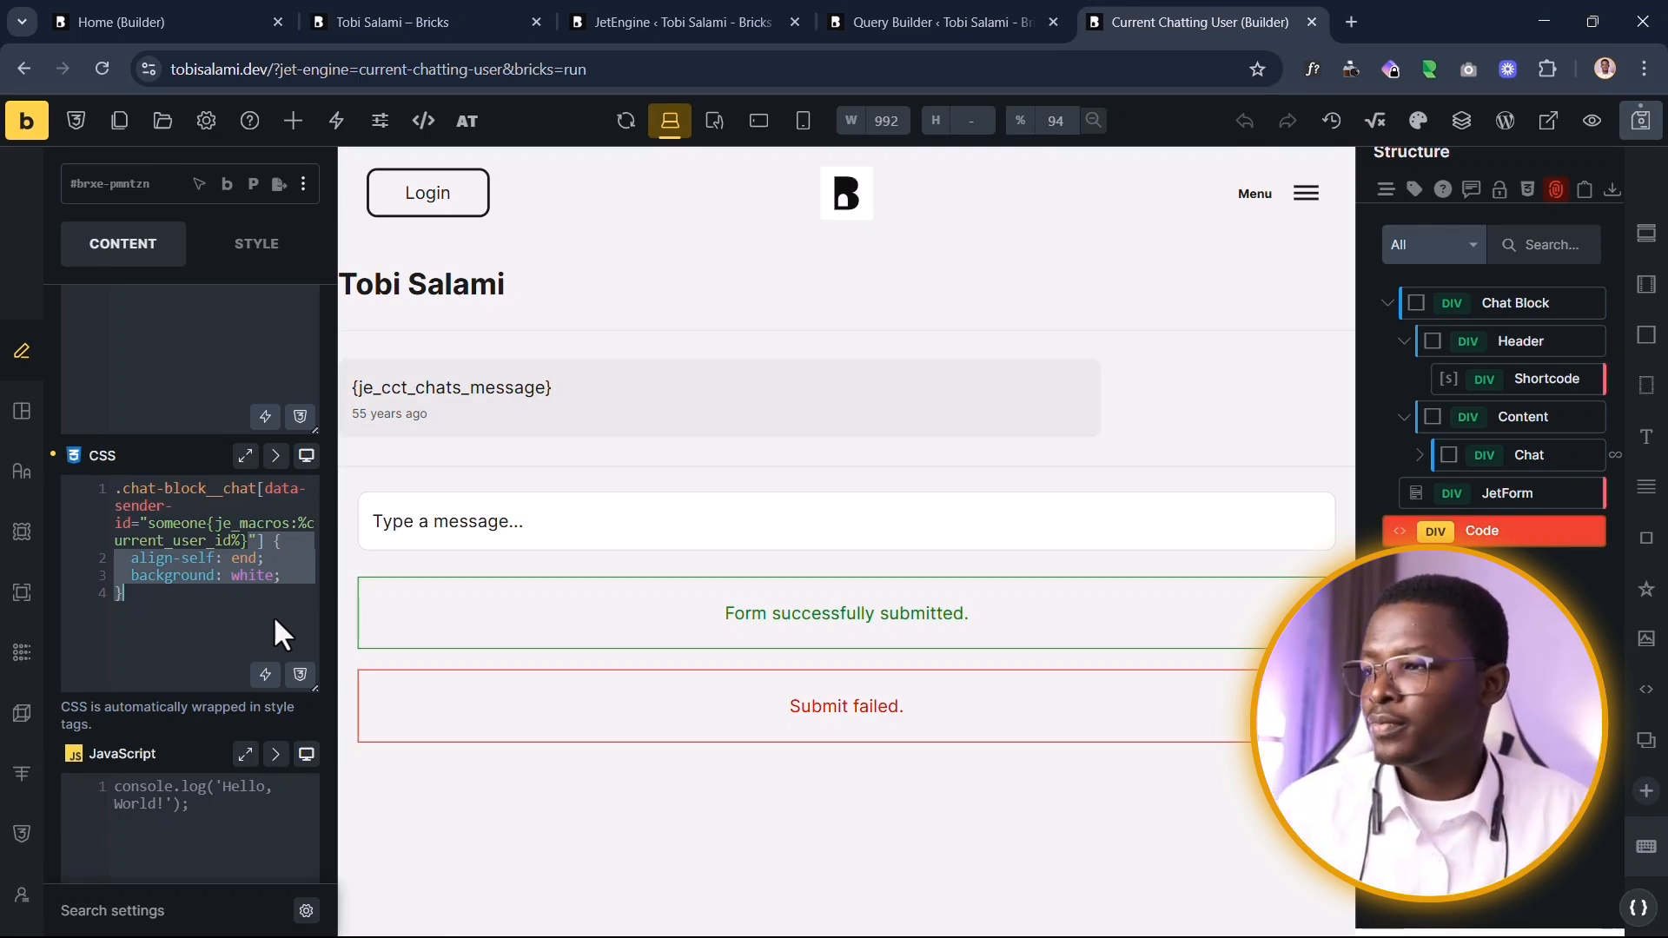
{"action": "left_click", "coordinate": [265, 588]}
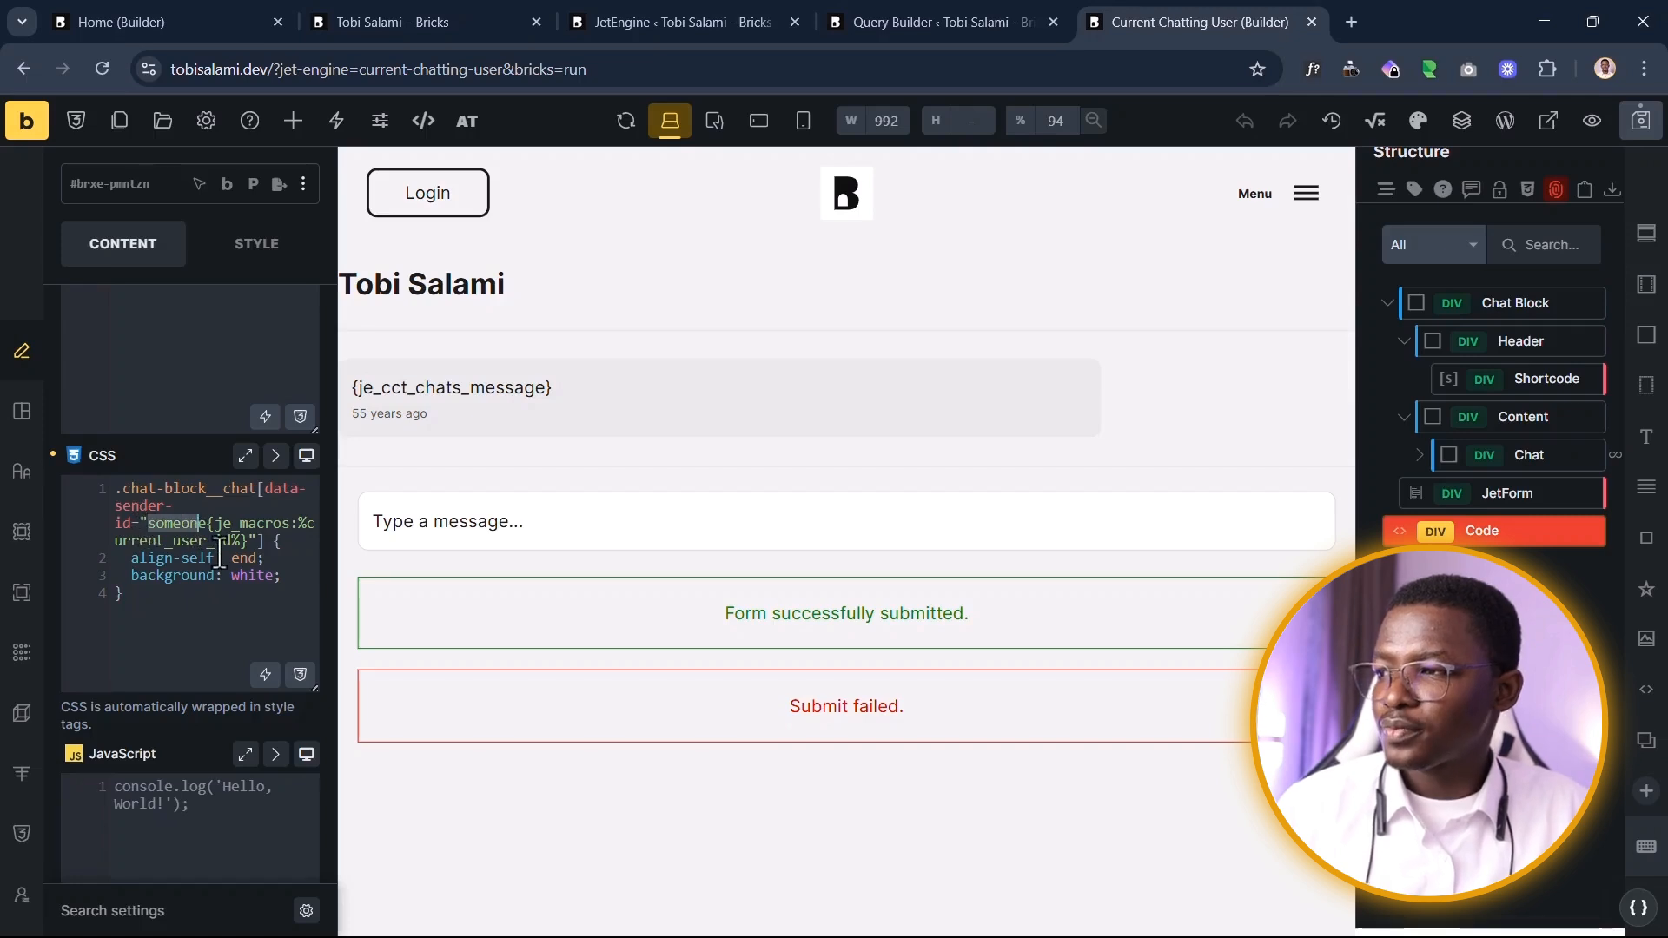
{"action": "left_click_drag", "start_coordinate": [252, 524], "coordinate": [250, 541]}
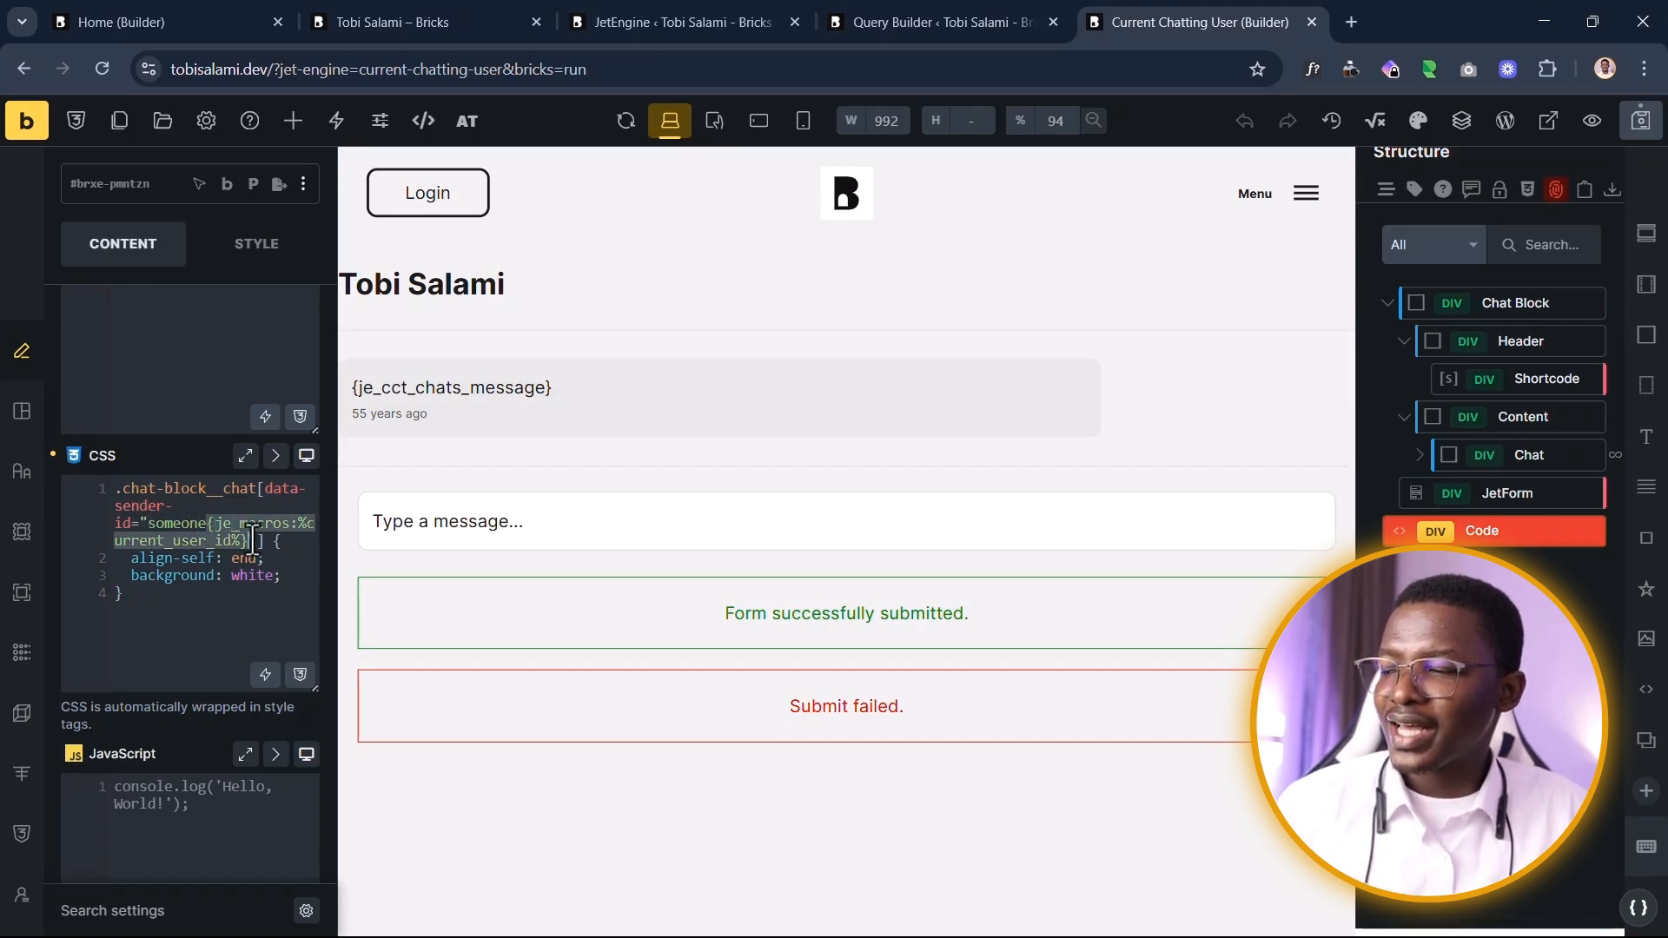
{"action": "left_click", "coordinate": [258, 551]}
Step: Search the dynamic data tags for "macr" to find the JetEngine Macros tag, and close the list without choosing one
{"action": "left_click", "coordinate": [265, 675]}
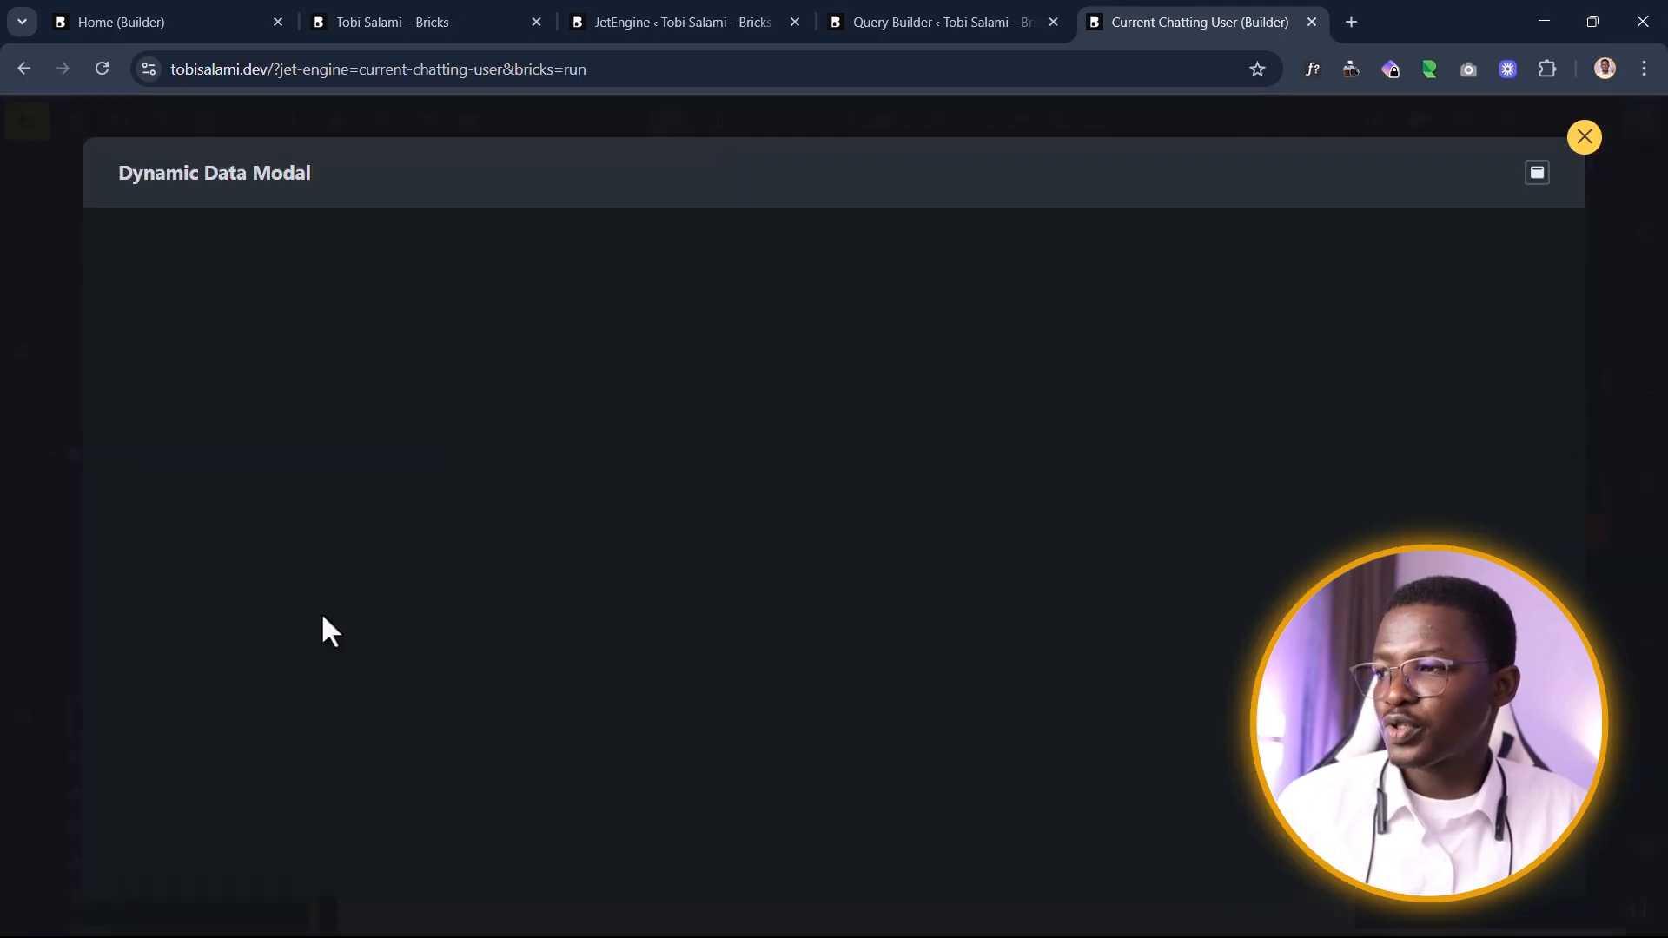
{"action": "type", "text": "macor"}
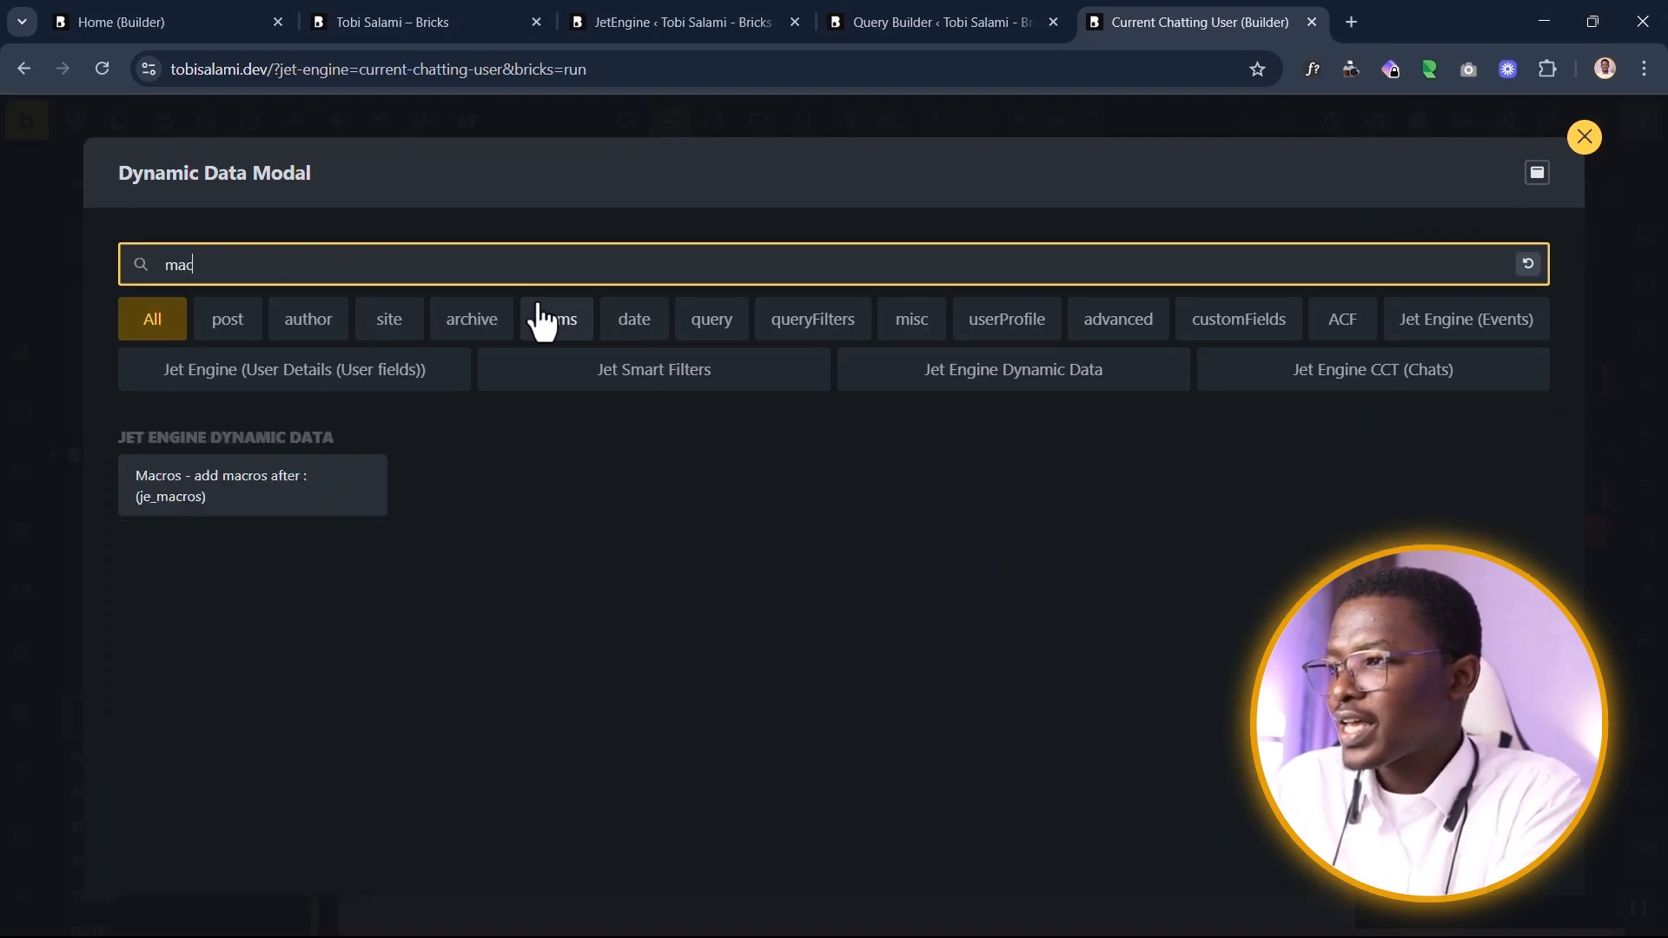
{"action": "key", "text": "BackSpace"}
{"action": "type", "text": "t"}
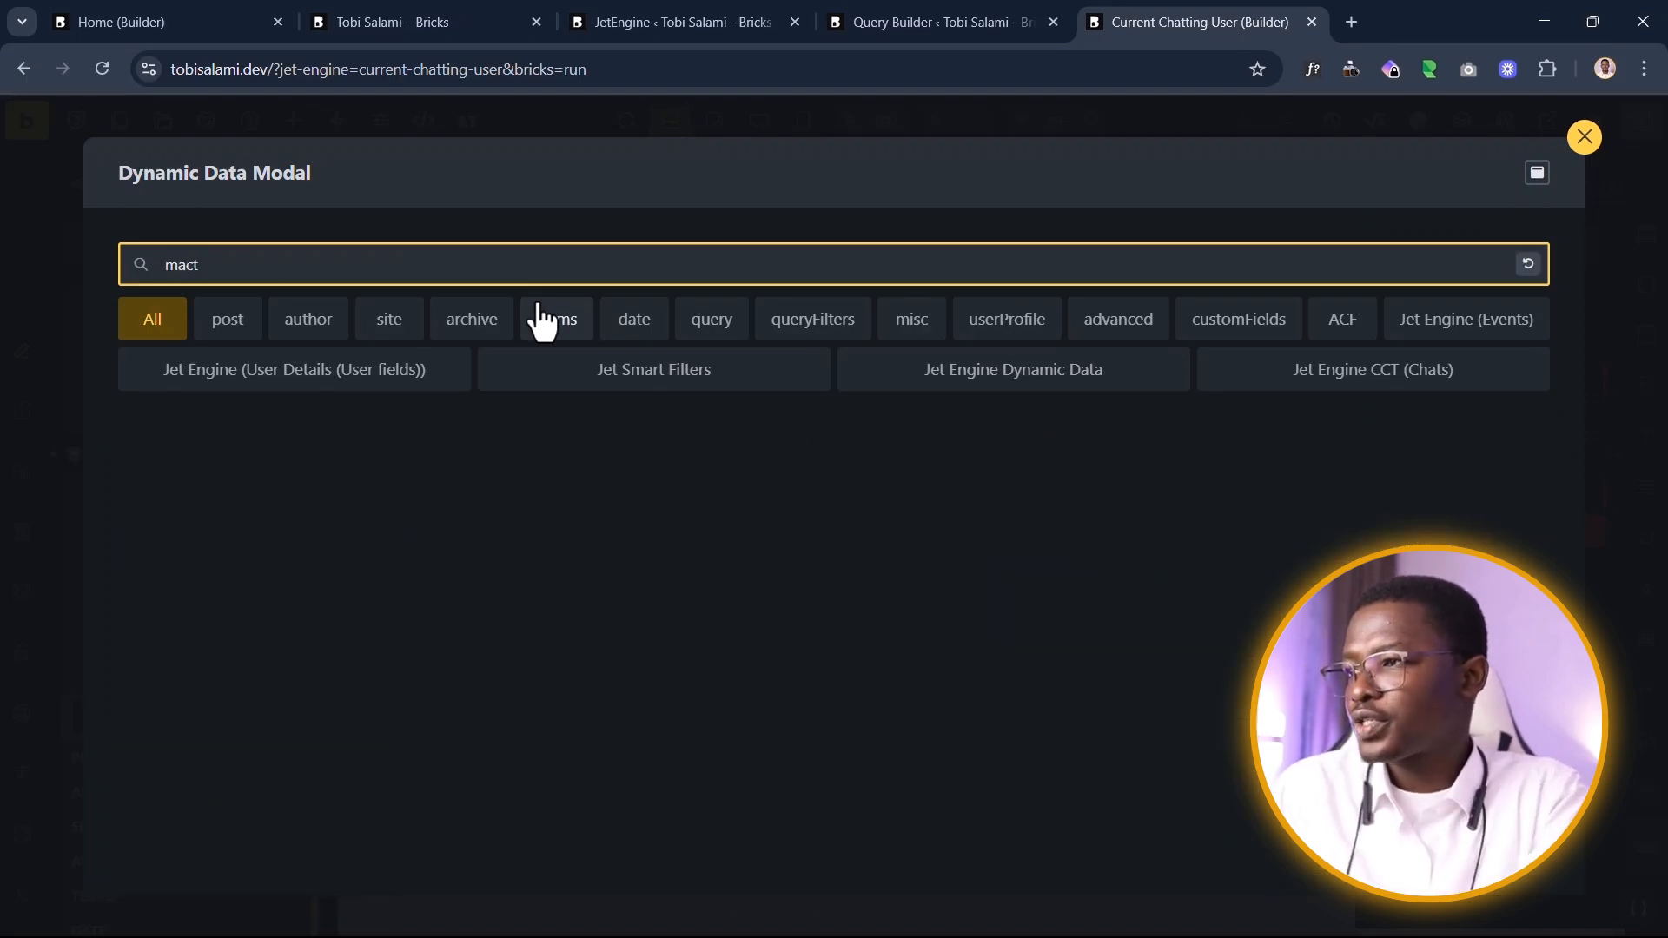
{"action": "key", "text": "BackSpace"}
{"action": "type", "text": "r"}
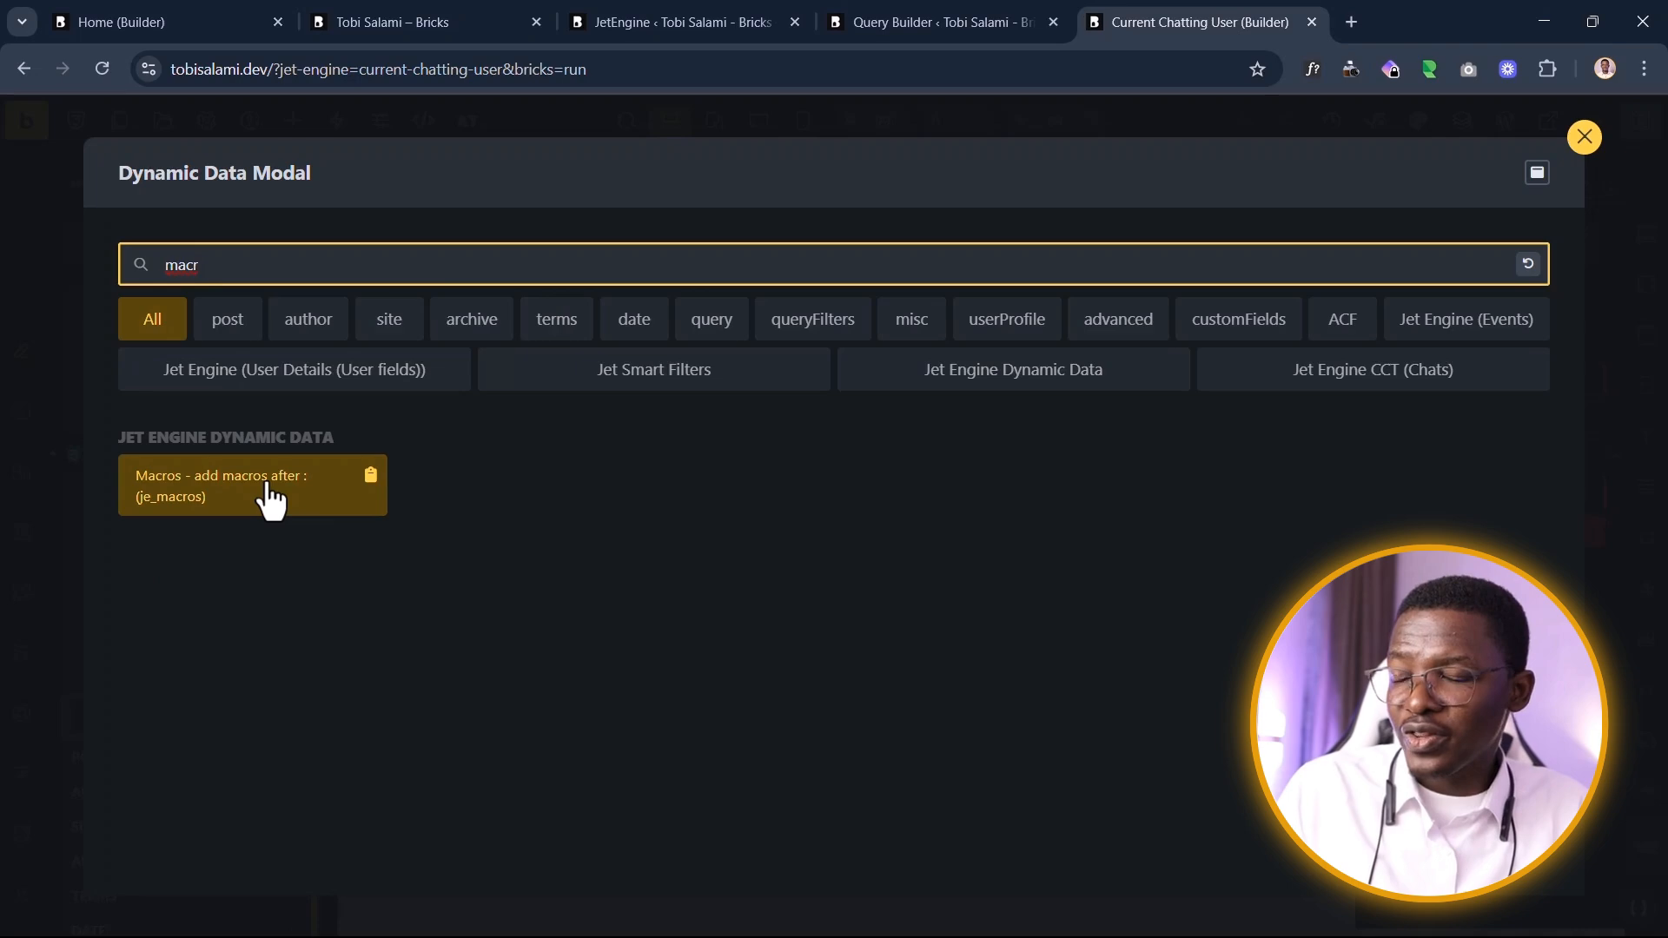
{"action": "left_click", "coordinate": [1585, 137]}
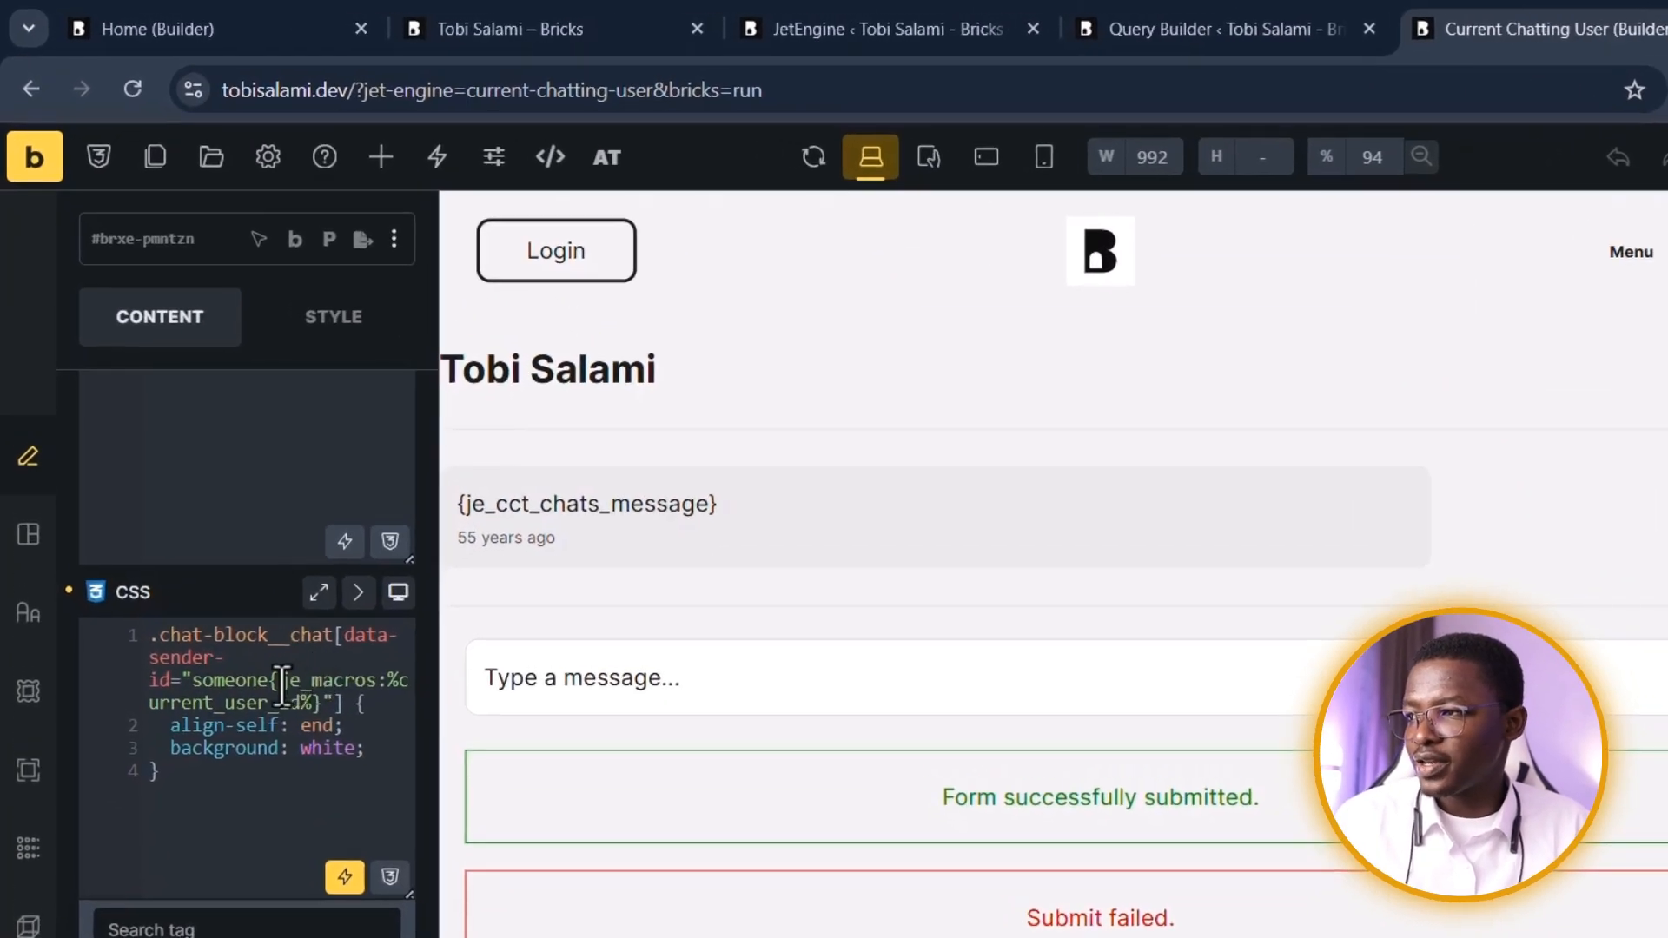
Step: Review the %current_user_id% part of the selector and the rule's align-self: end and background: white declarations
{"action": "left_click_drag", "start_coordinate": [357, 687], "coordinate": [317, 701]}
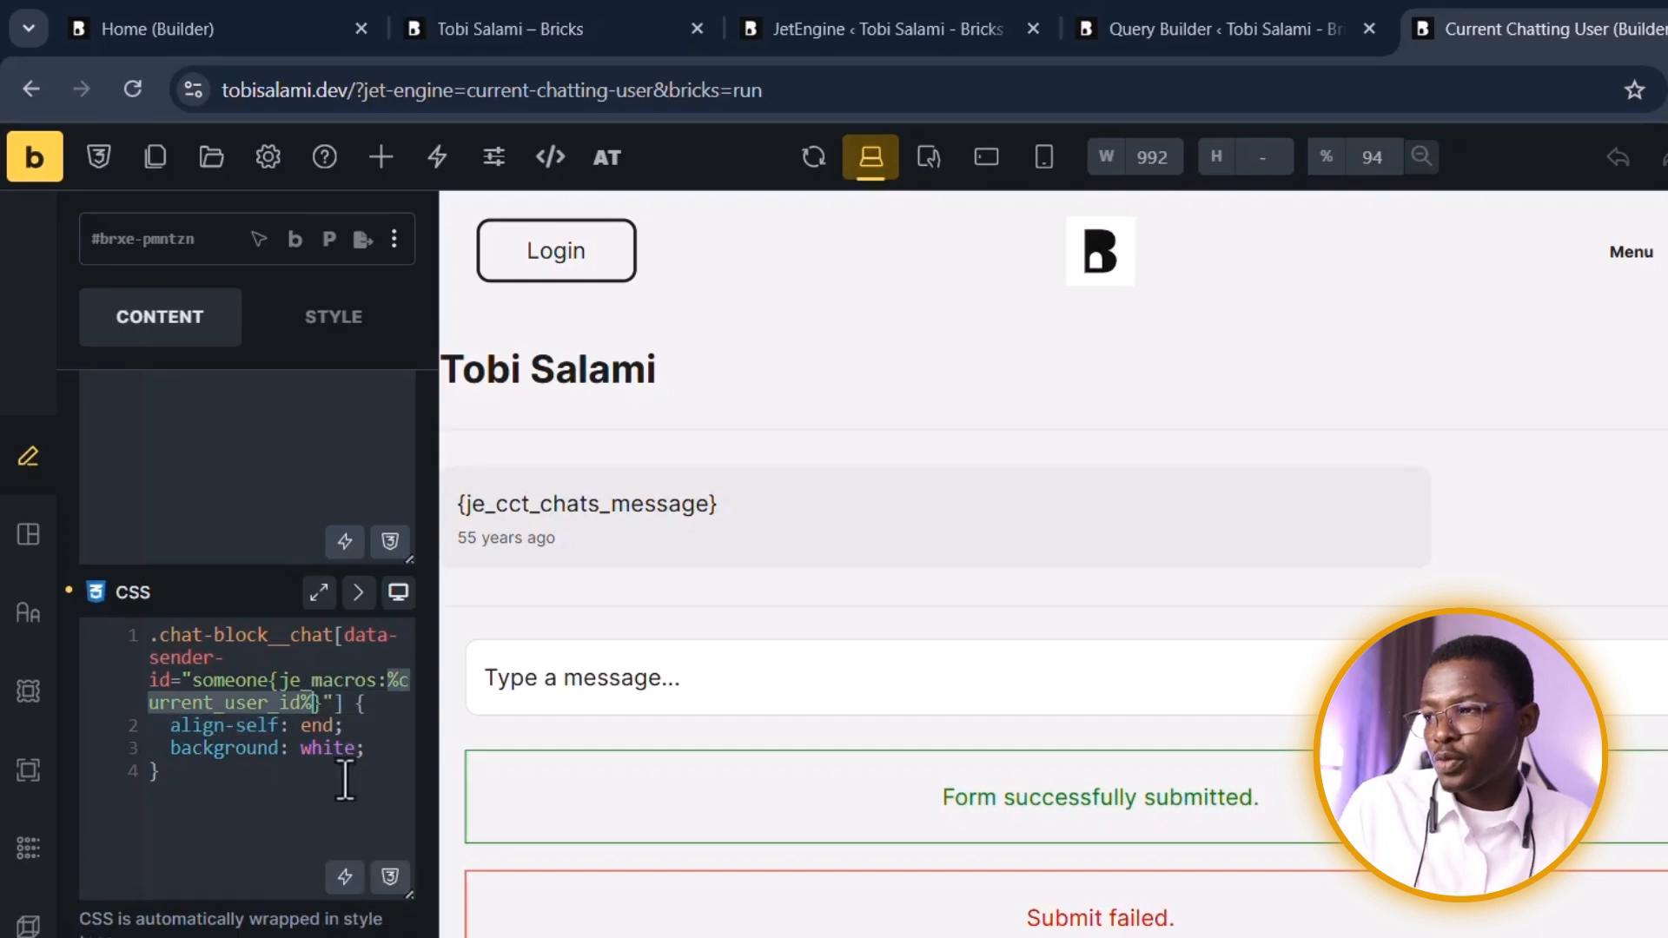
{"action": "left_click", "coordinate": [321, 705]}
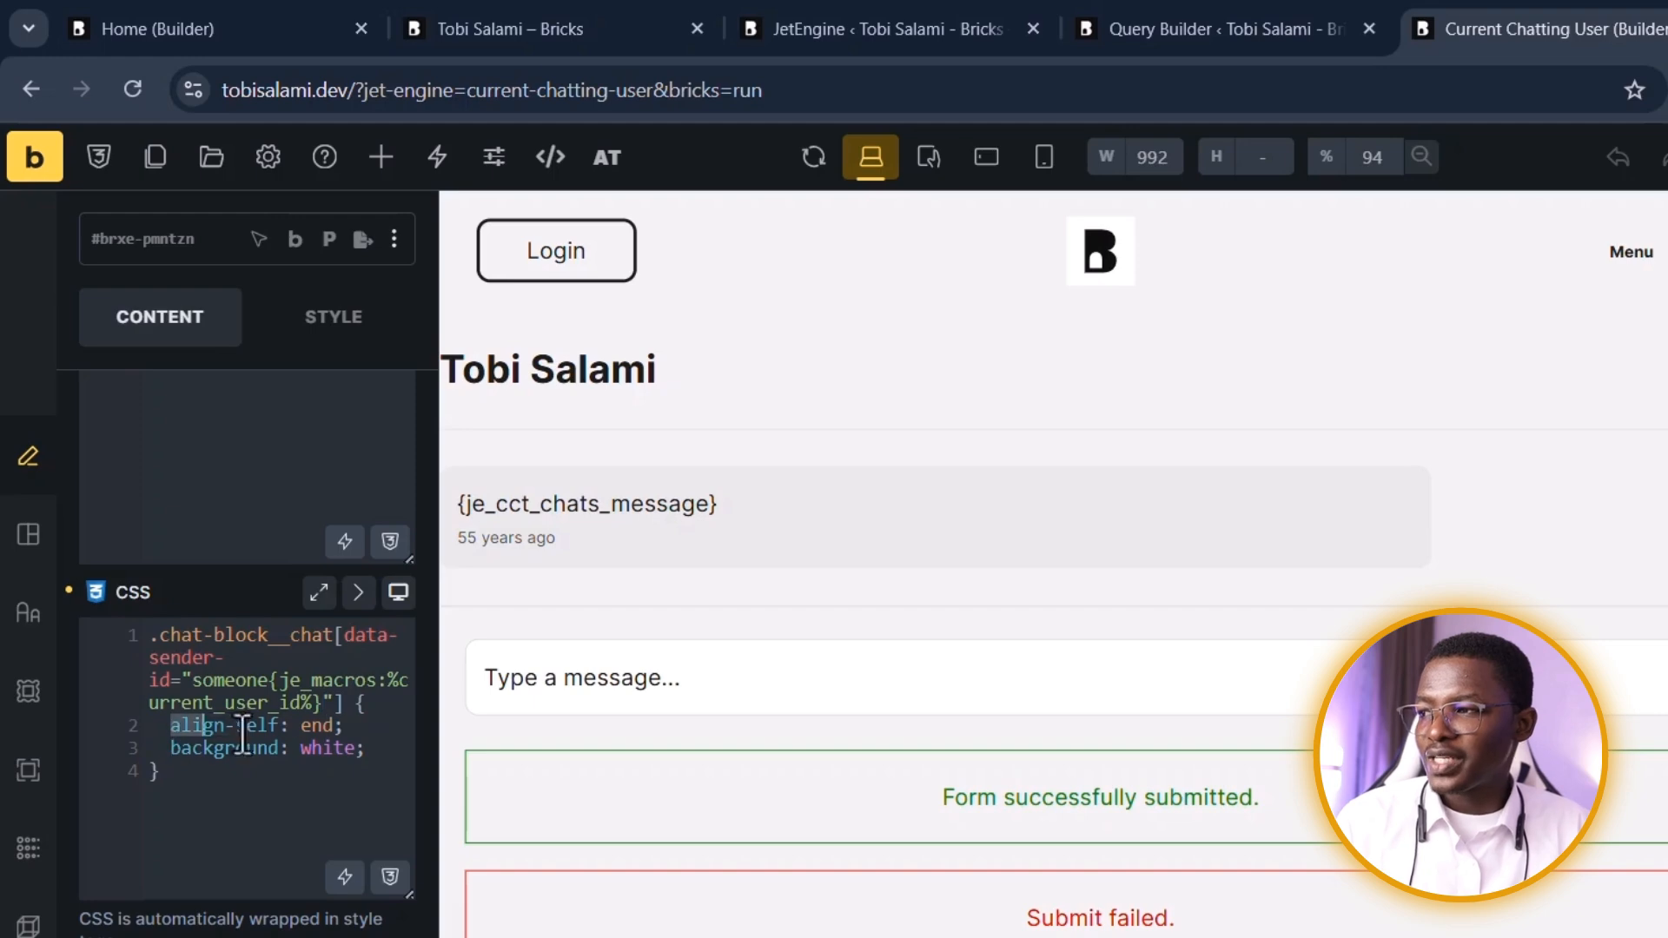
{"action": "left_click_drag", "start_coordinate": [243, 734], "coordinate": [346, 725]}
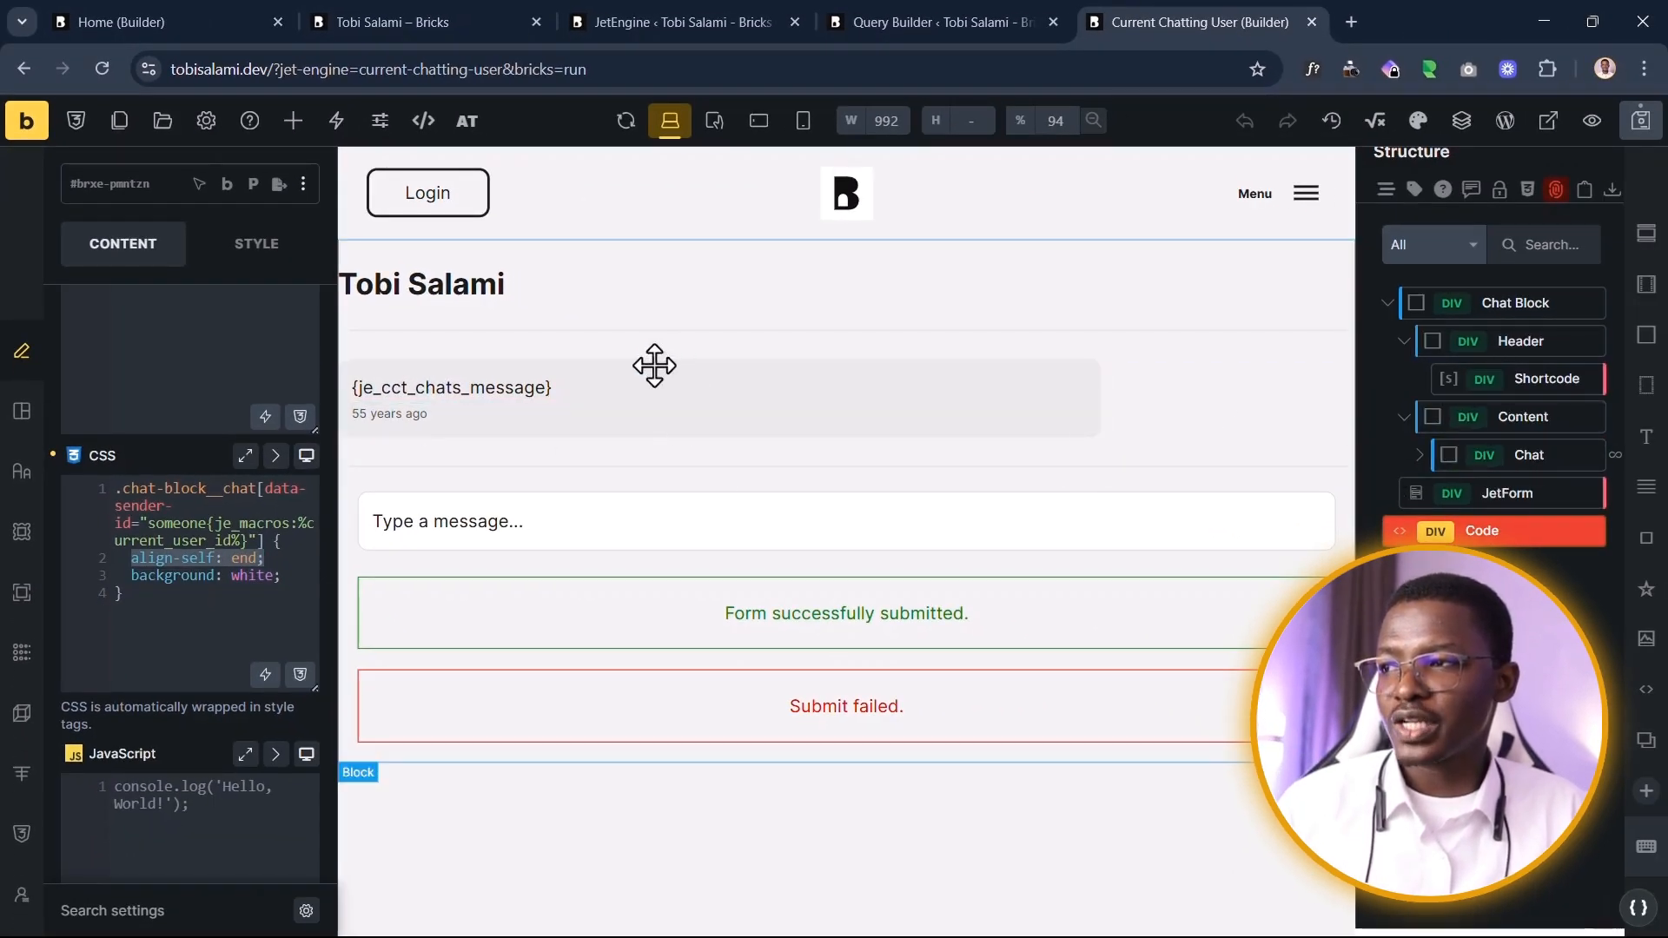
{"action": "left_click", "coordinate": [181, 558]}
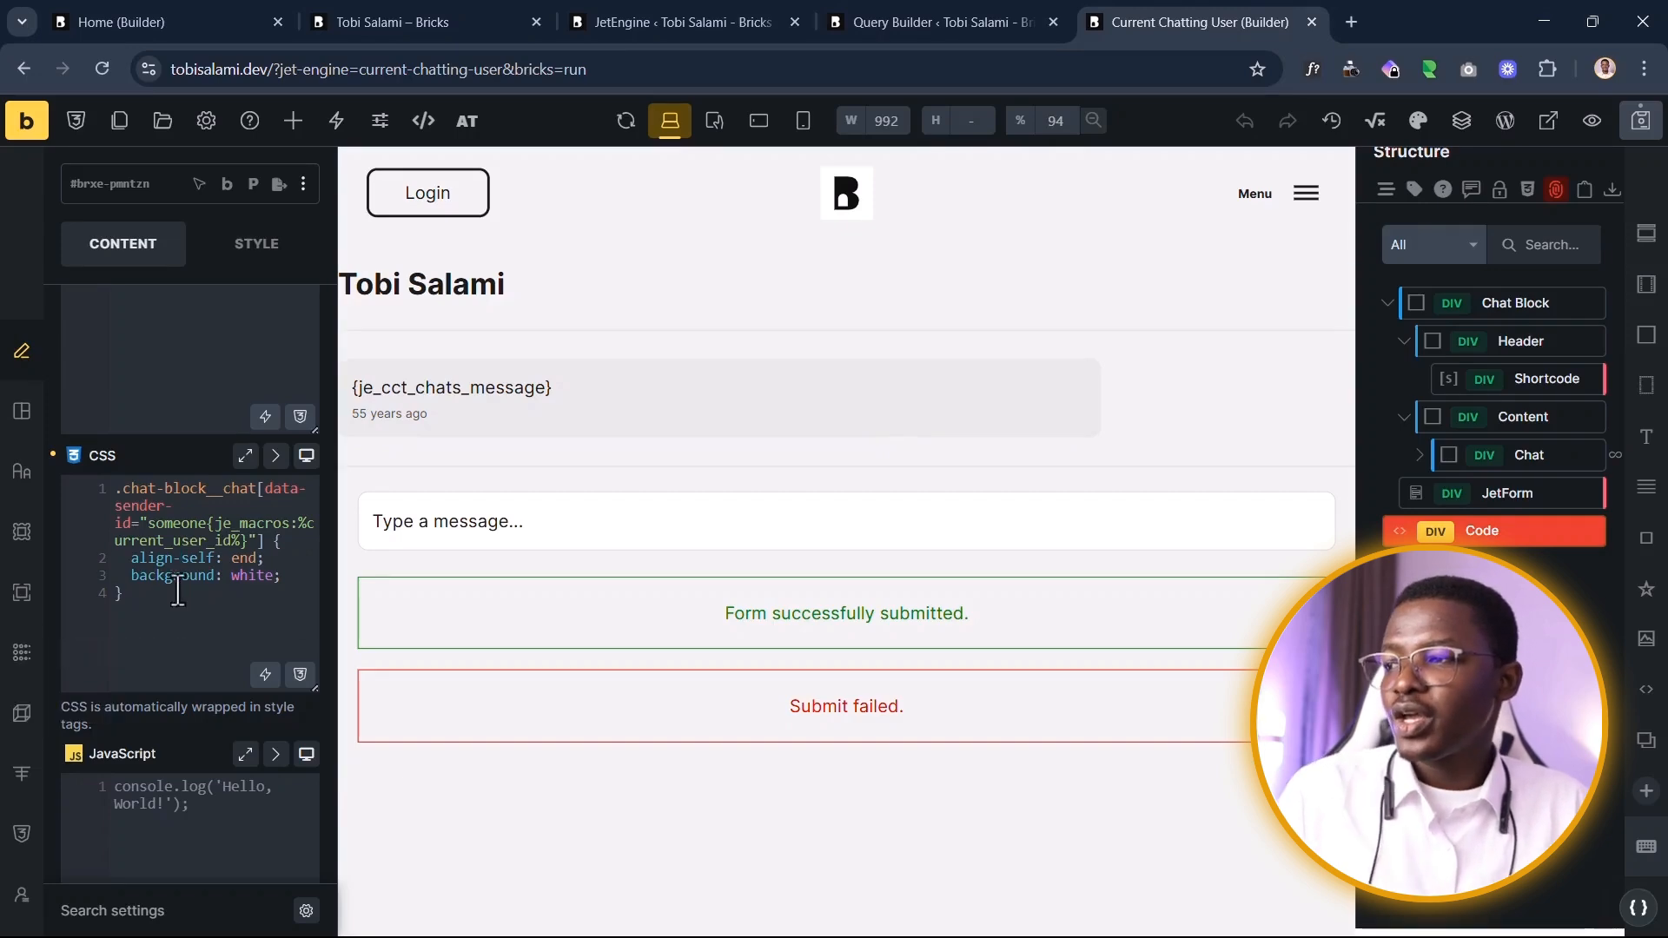
{"action": "left_click_drag", "start_coordinate": [131, 576], "coordinate": [283, 577]}
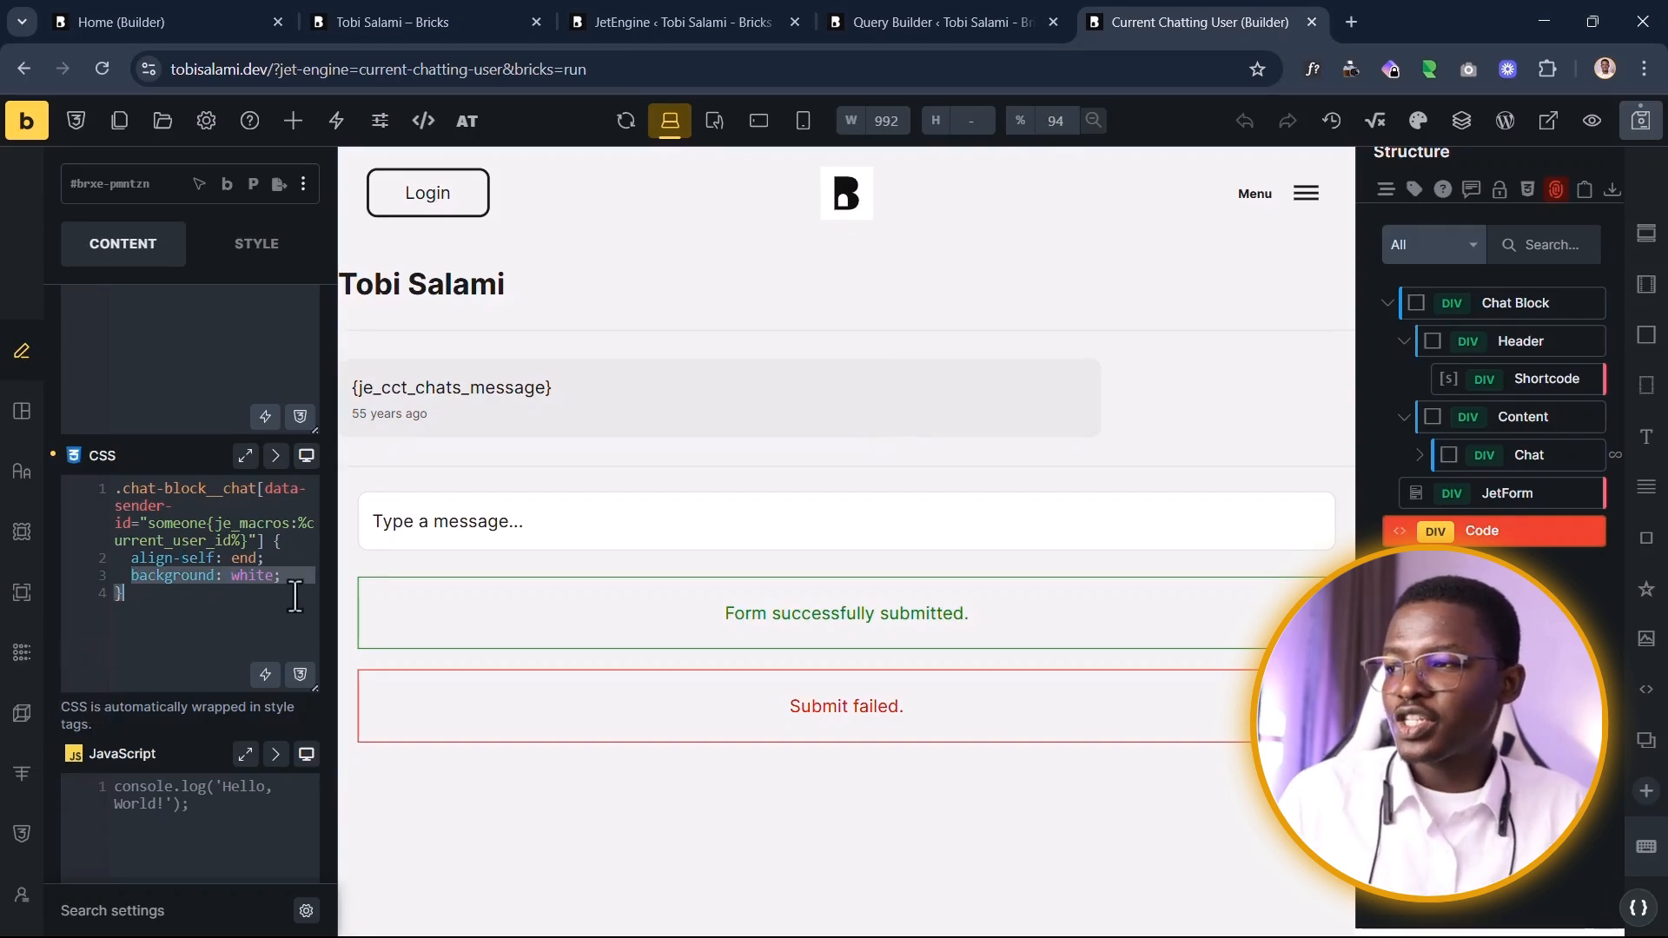
Step: Switch to the live chat page and inspect the "Hey New Guy!" message element in the browser's developer tools
{"action": "left_click", "coordinate": [915, 21]}
{"action": "left_click", "coordinate": [678, 17]}
{"action": "left_click", "coordinate": [383, 16]}
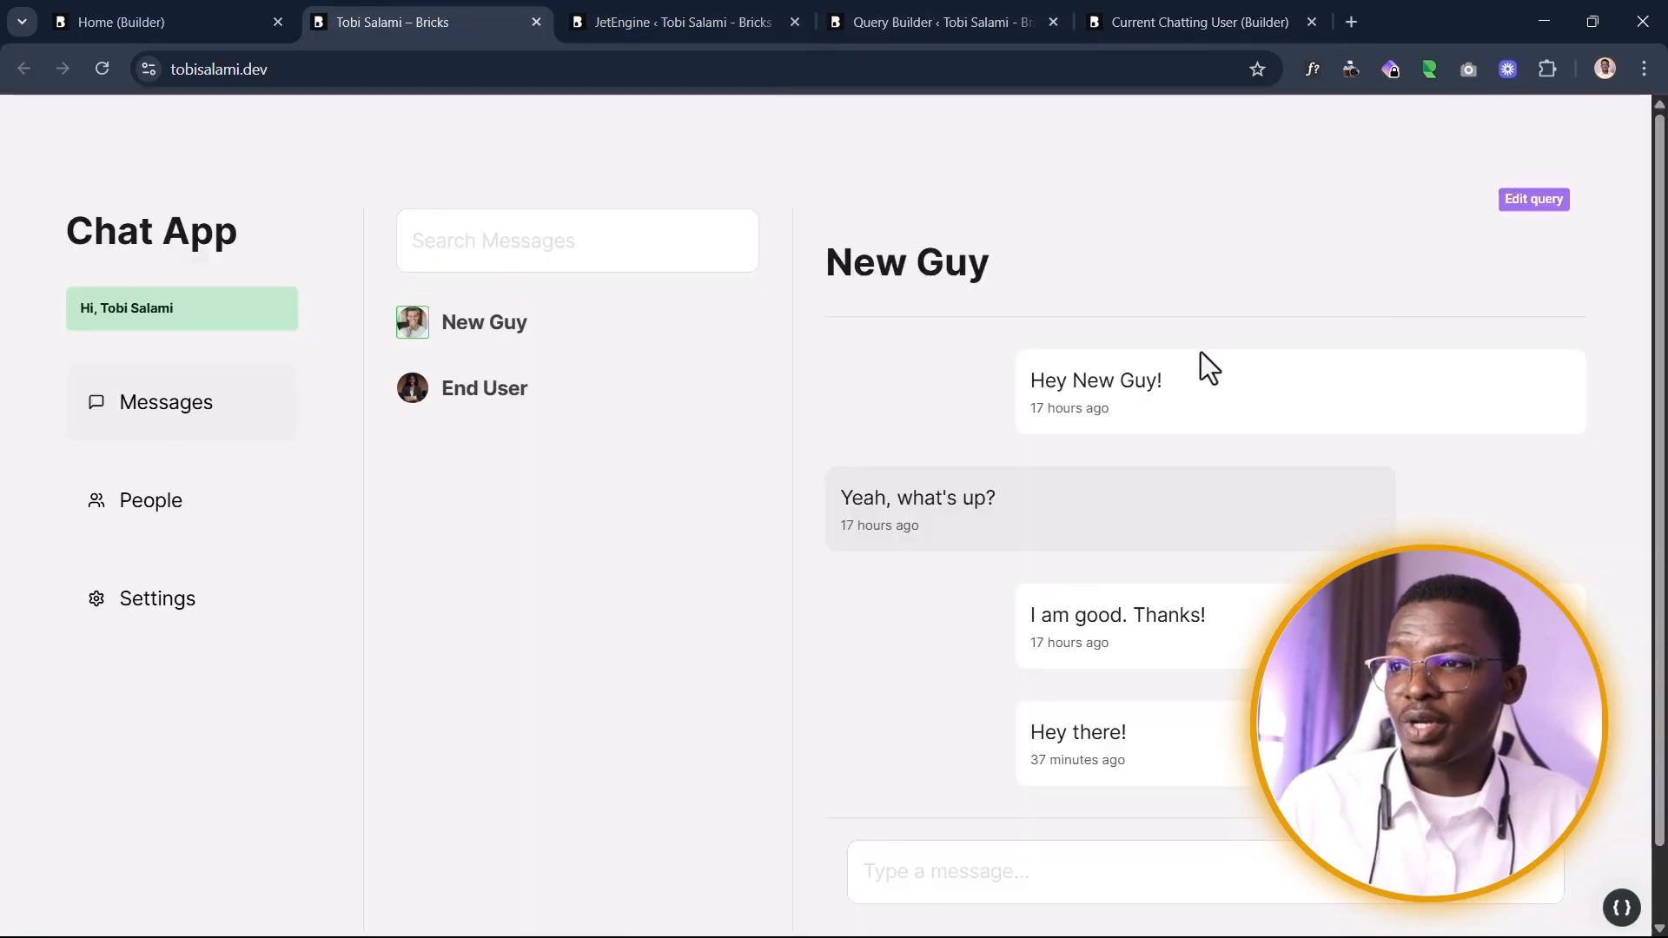
{"action": "scroll", "coordinate": [1150, 521], "scroll_direction": "down", "scroll_amount": 1}
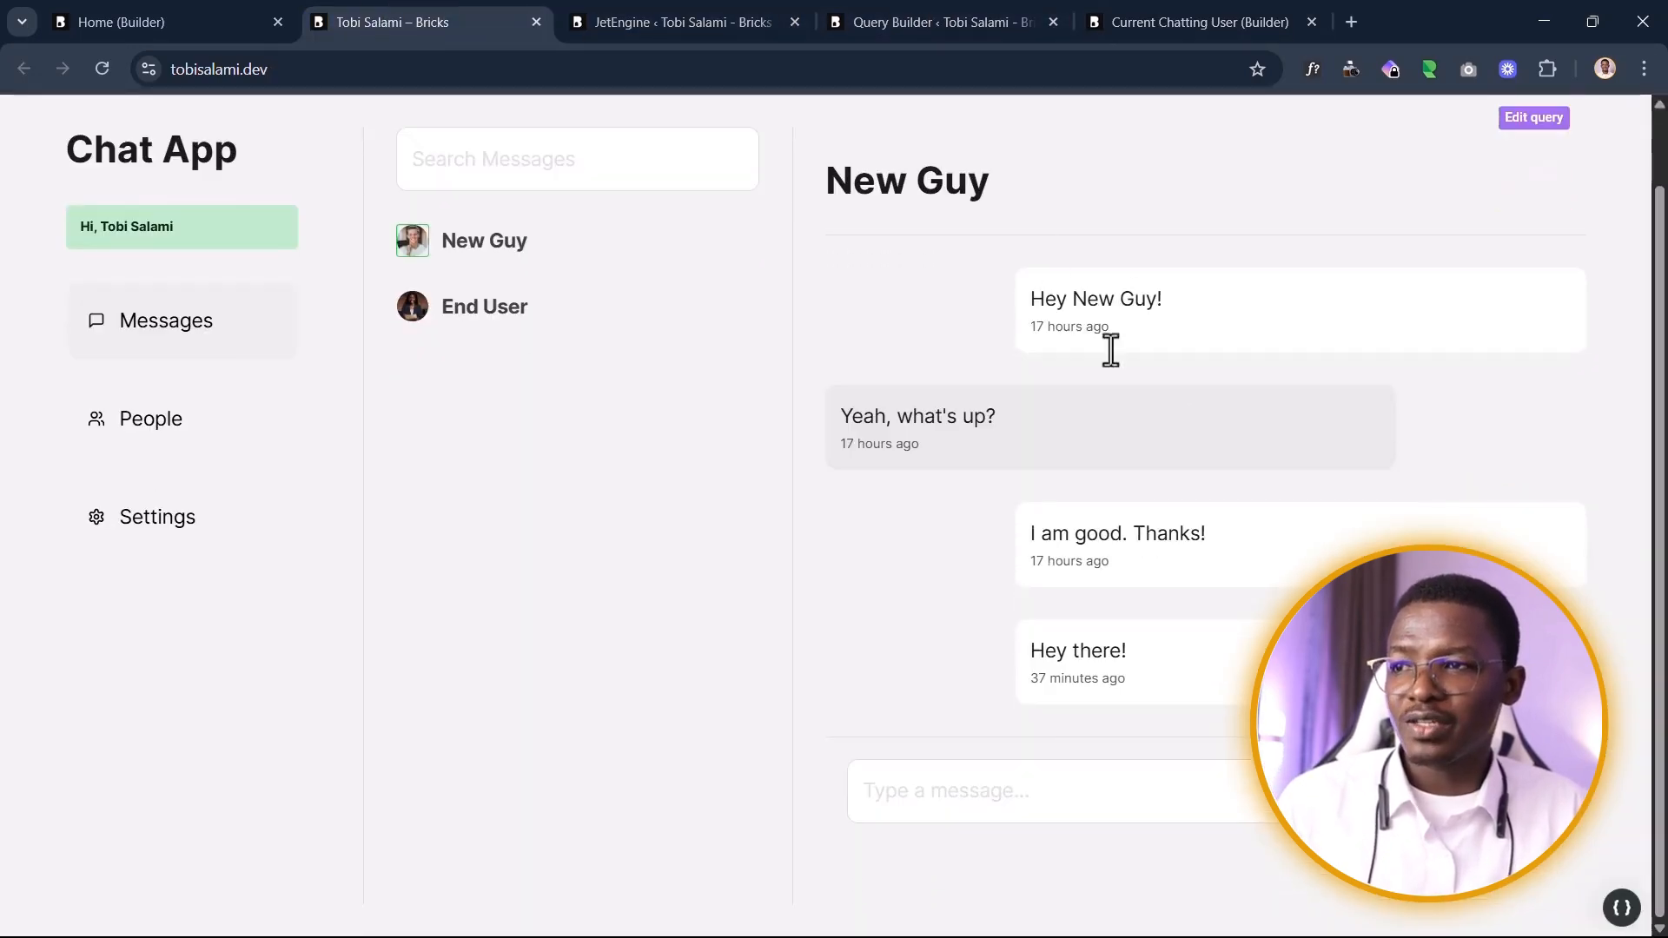
{"action": "right_click", "coordinate": [1233, 337]}
{"action": "left_click", "coordinate": [1317, 815]}
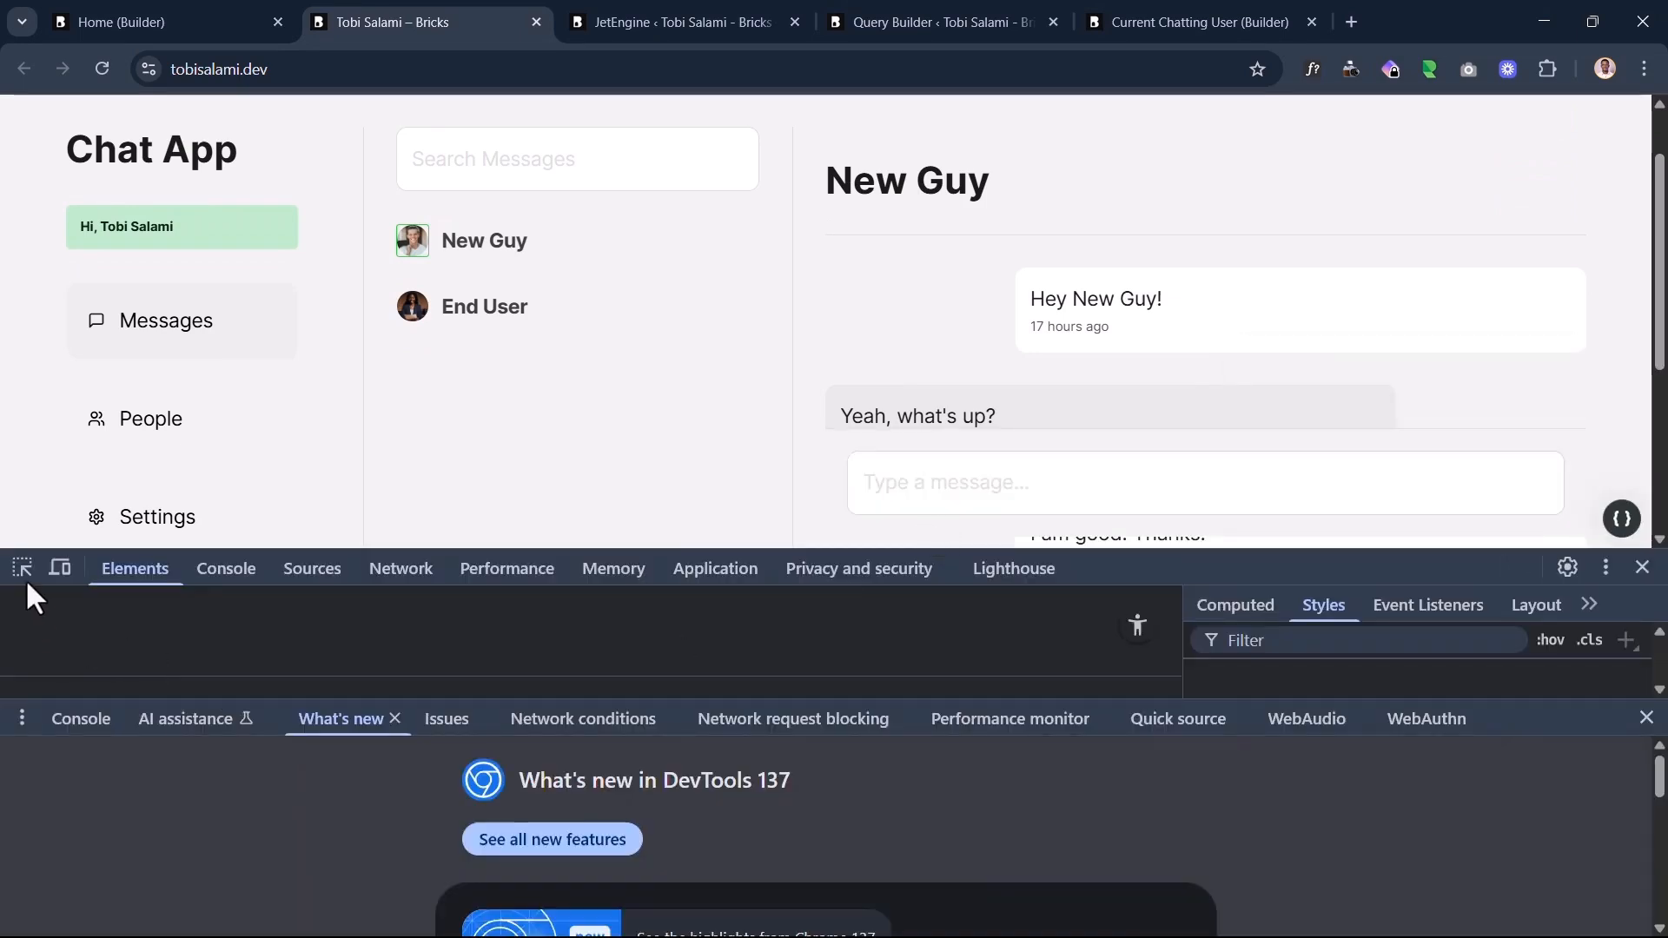
{"action": "left_click", "coordinate": [21, 568]}
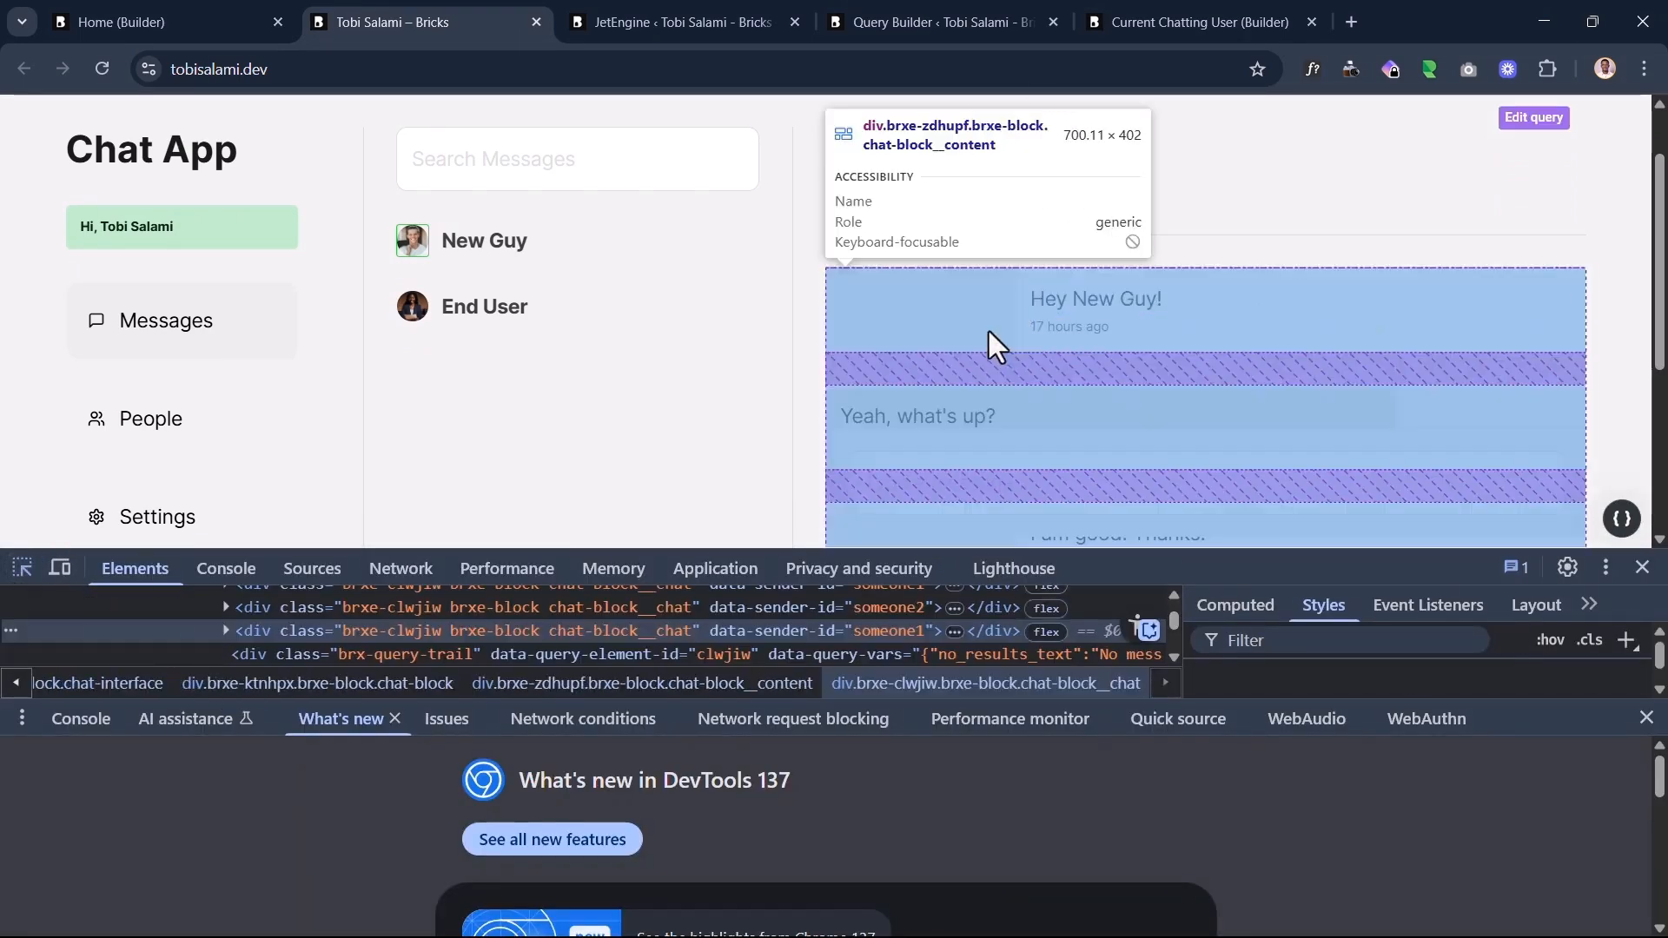
{"action": "left_click", "coordinate": [1029, 316]}
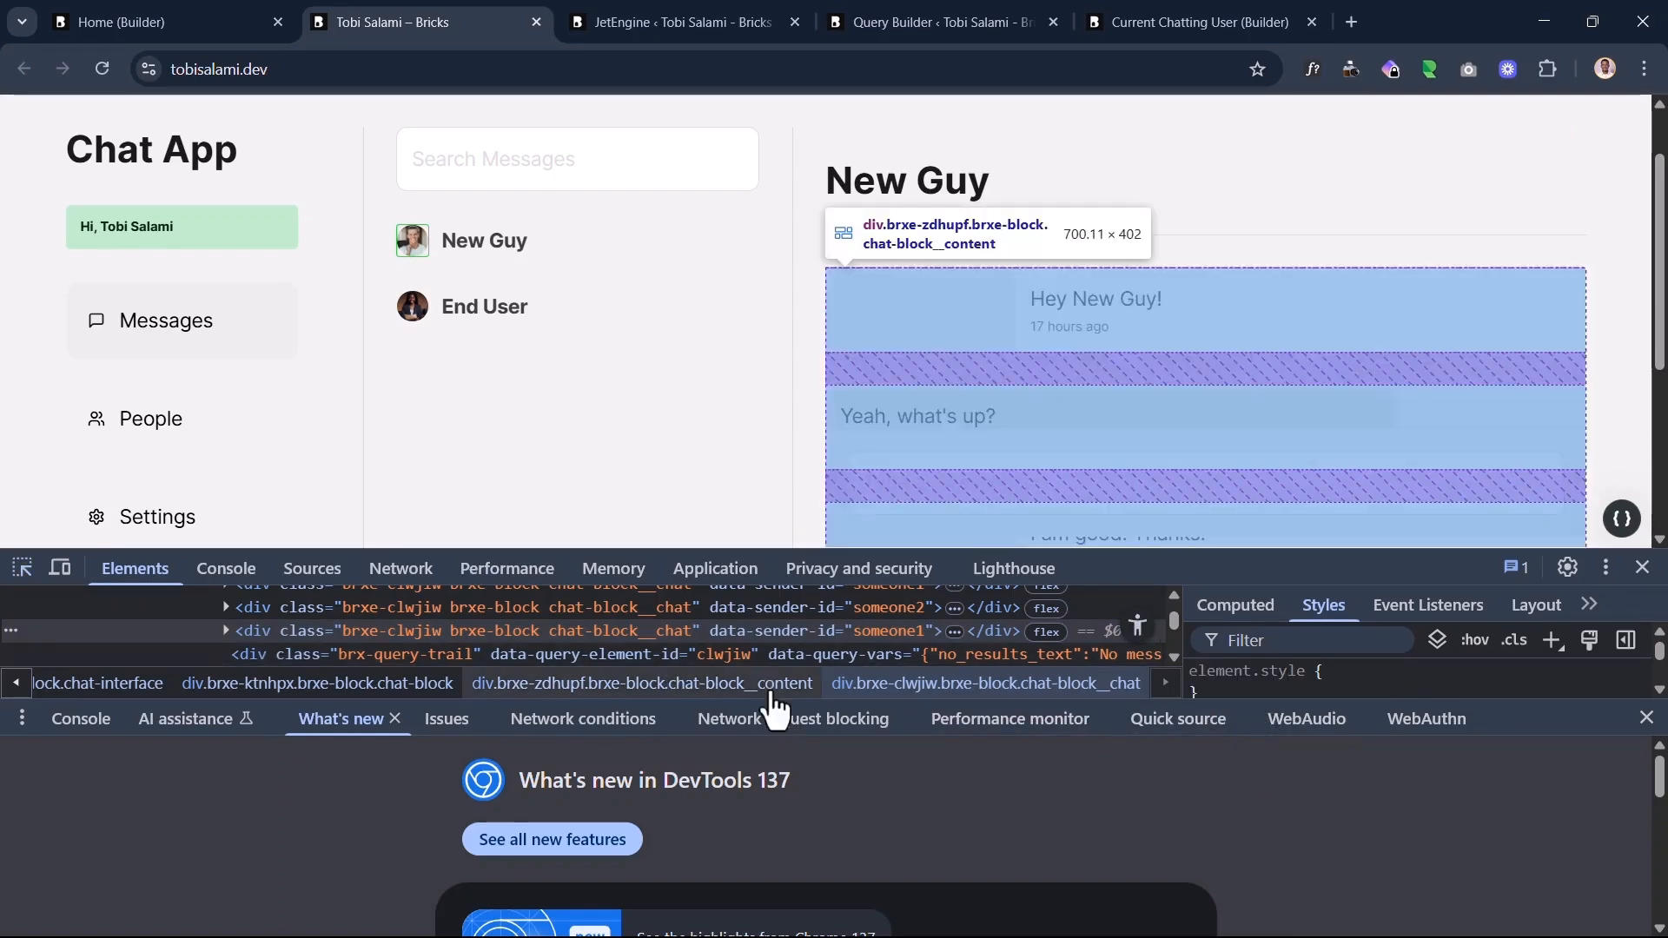
Step: Enlarge the element tree, pick a sent message on the page, and examine the CSS selector matching its data-sender-id
{"action": "scroll", "coordinate": [772, 647], "scroll_direction": "down", "scroll_amount": 5}
{"action": "left_click_drag", "start_coordinate": [766, 704], "coordinate": [725, 908]}
{"action": "left_click", "coordinate": [22, 567]}
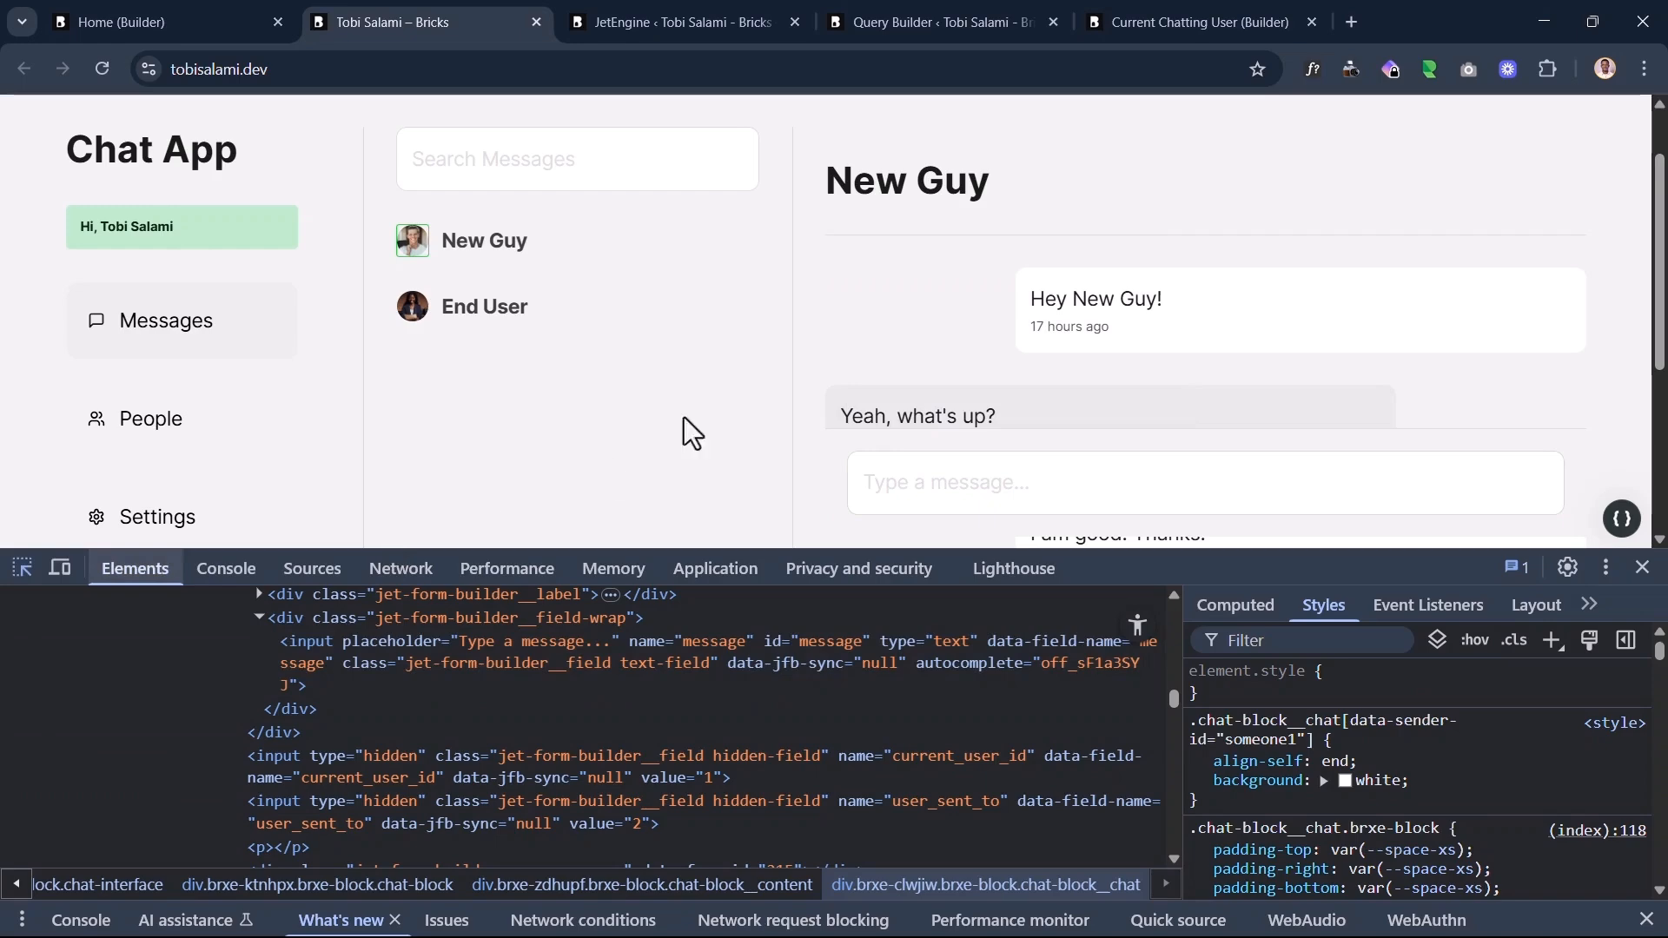
{"action": "left_click", "coordinate": [1063, 347]}
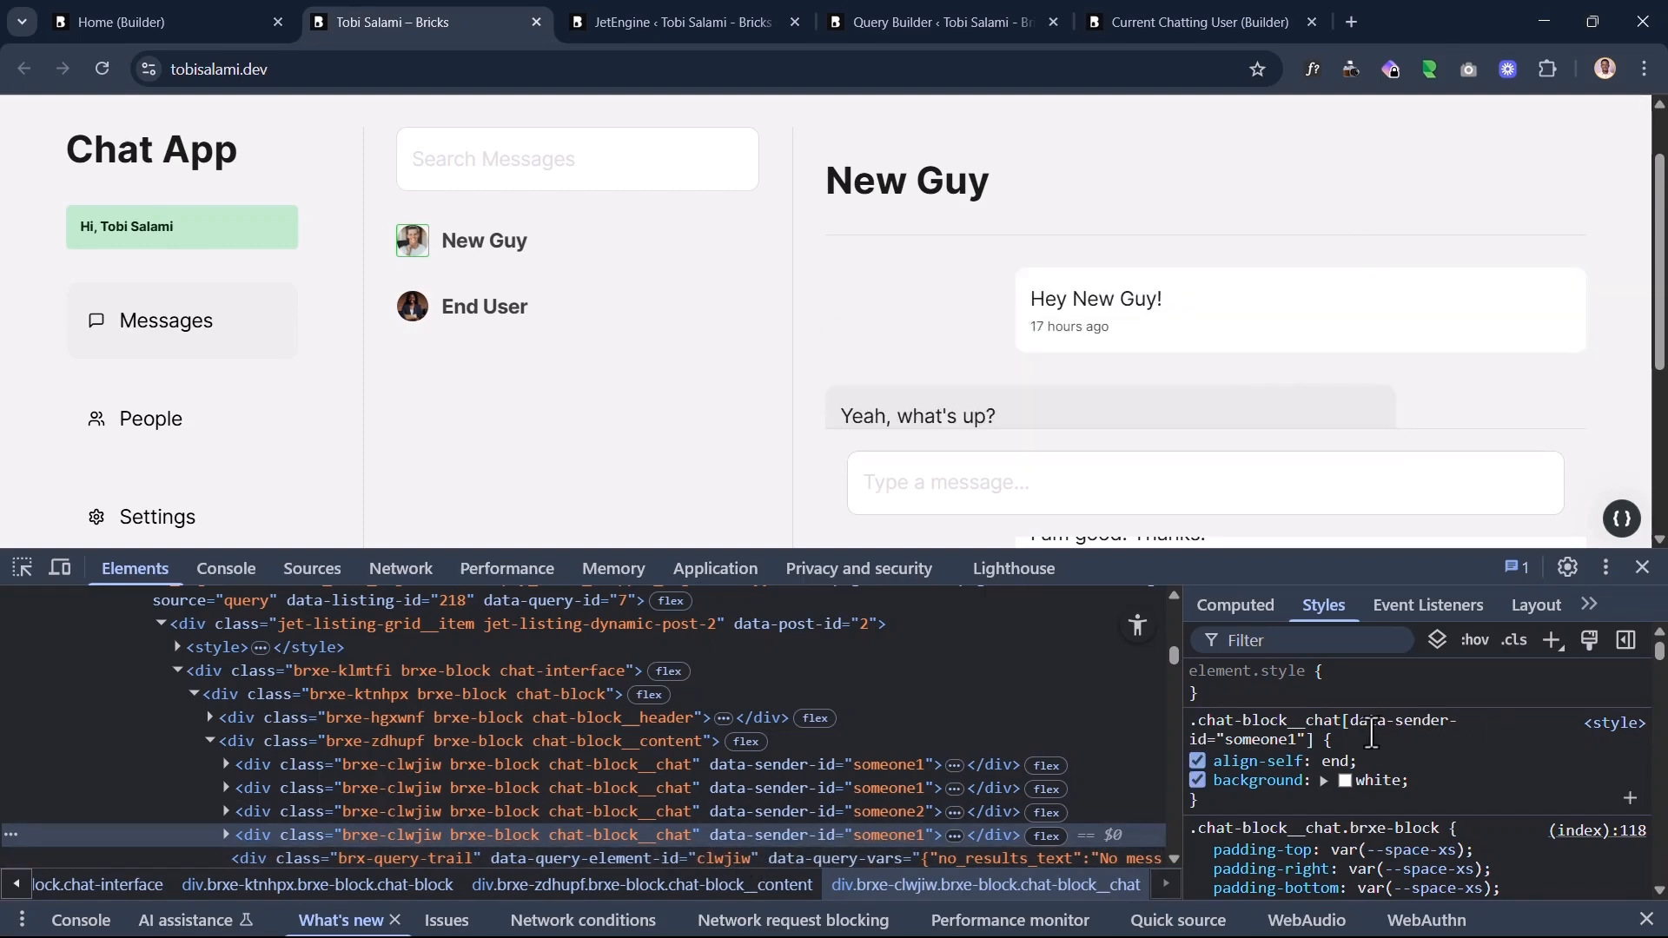
{"action": "left_click_drag", "start_coordinate": [1315, 745], "coordinate": [1187, 720]}
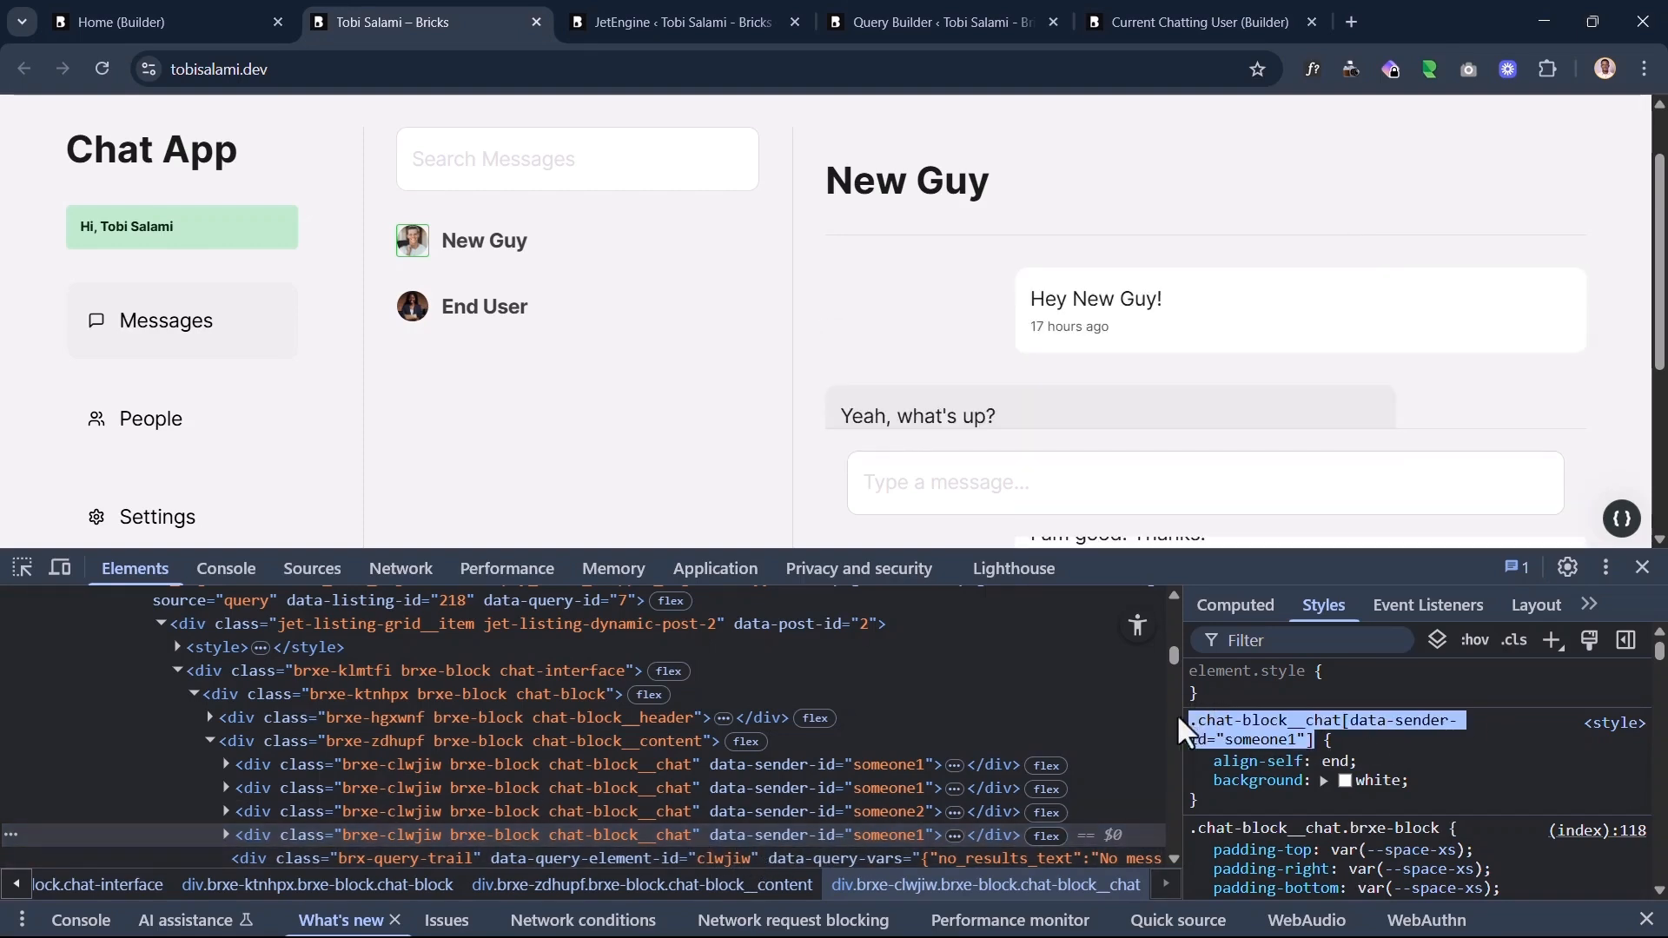
Step: Clear the align-self value in the message's data-sender-id rule and set it back to end
{"action": "left_click", "coordinate": [1380, 747]}
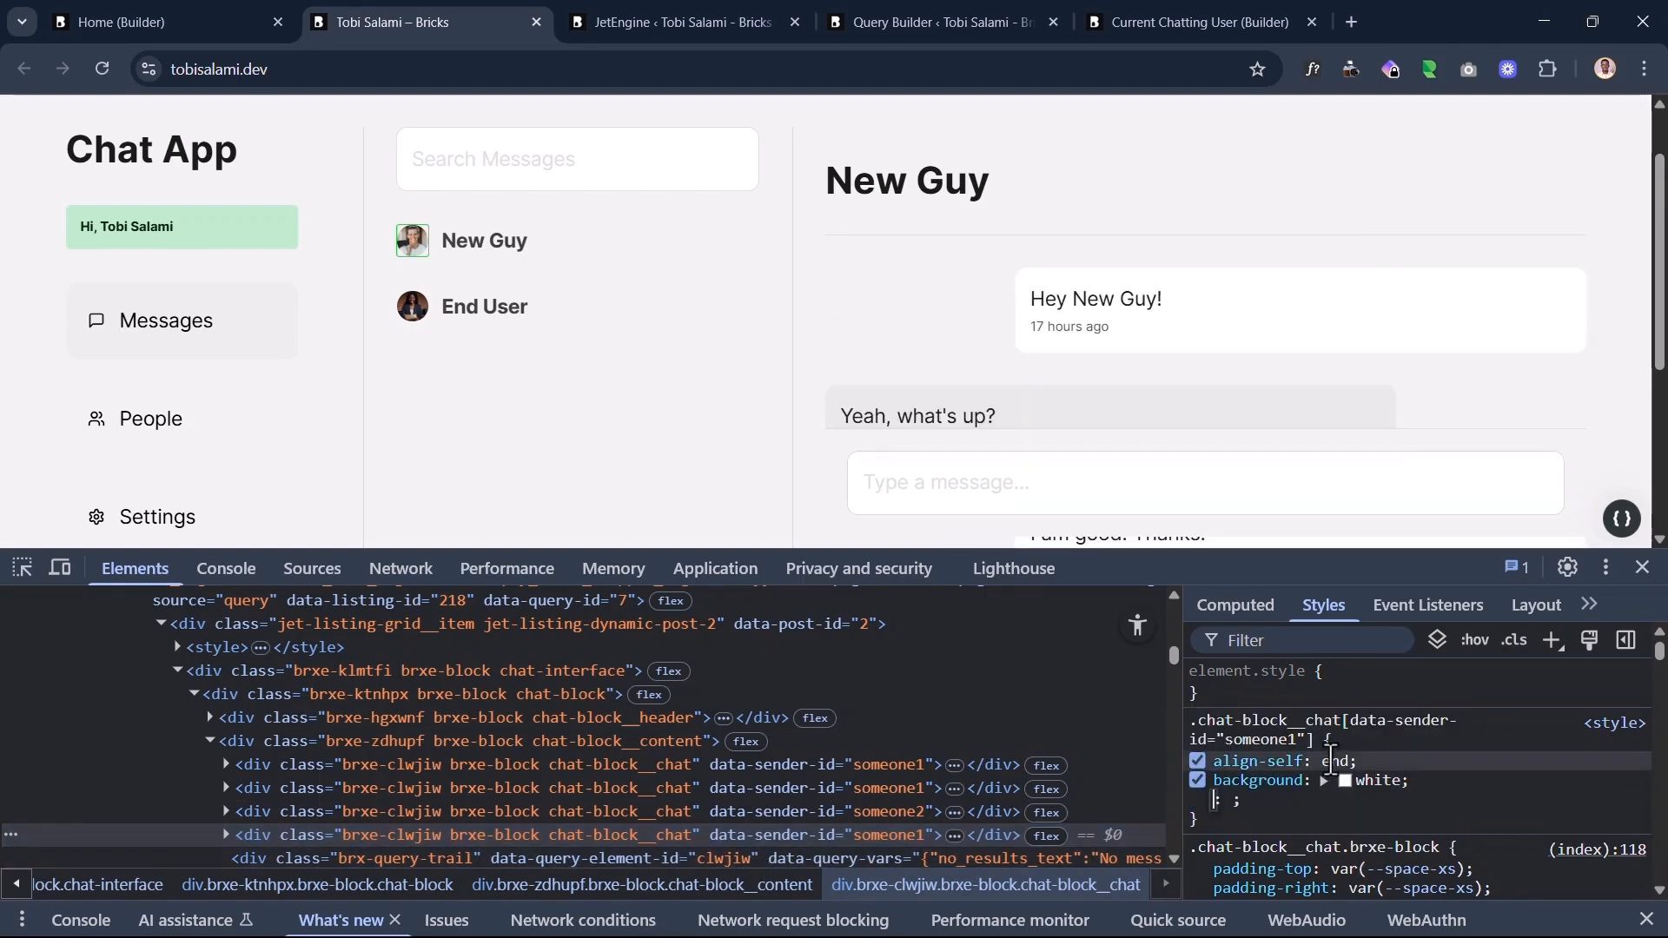
{"action": "key", "text": "BackSpace"}
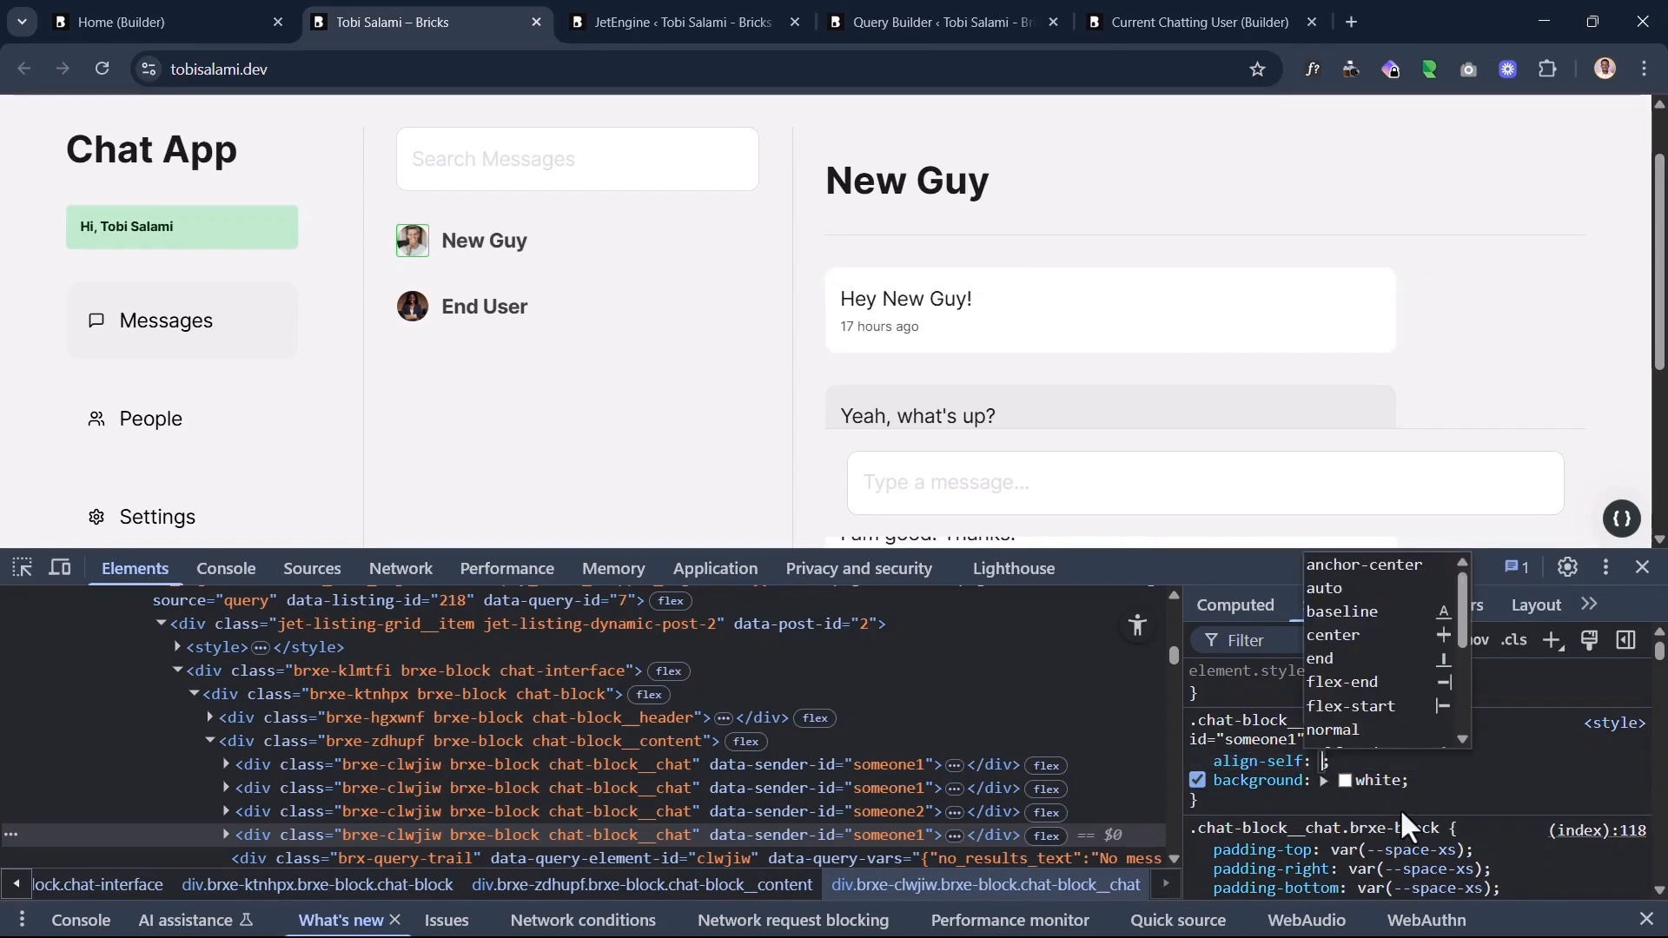
{"action": "type", "text": "end"}
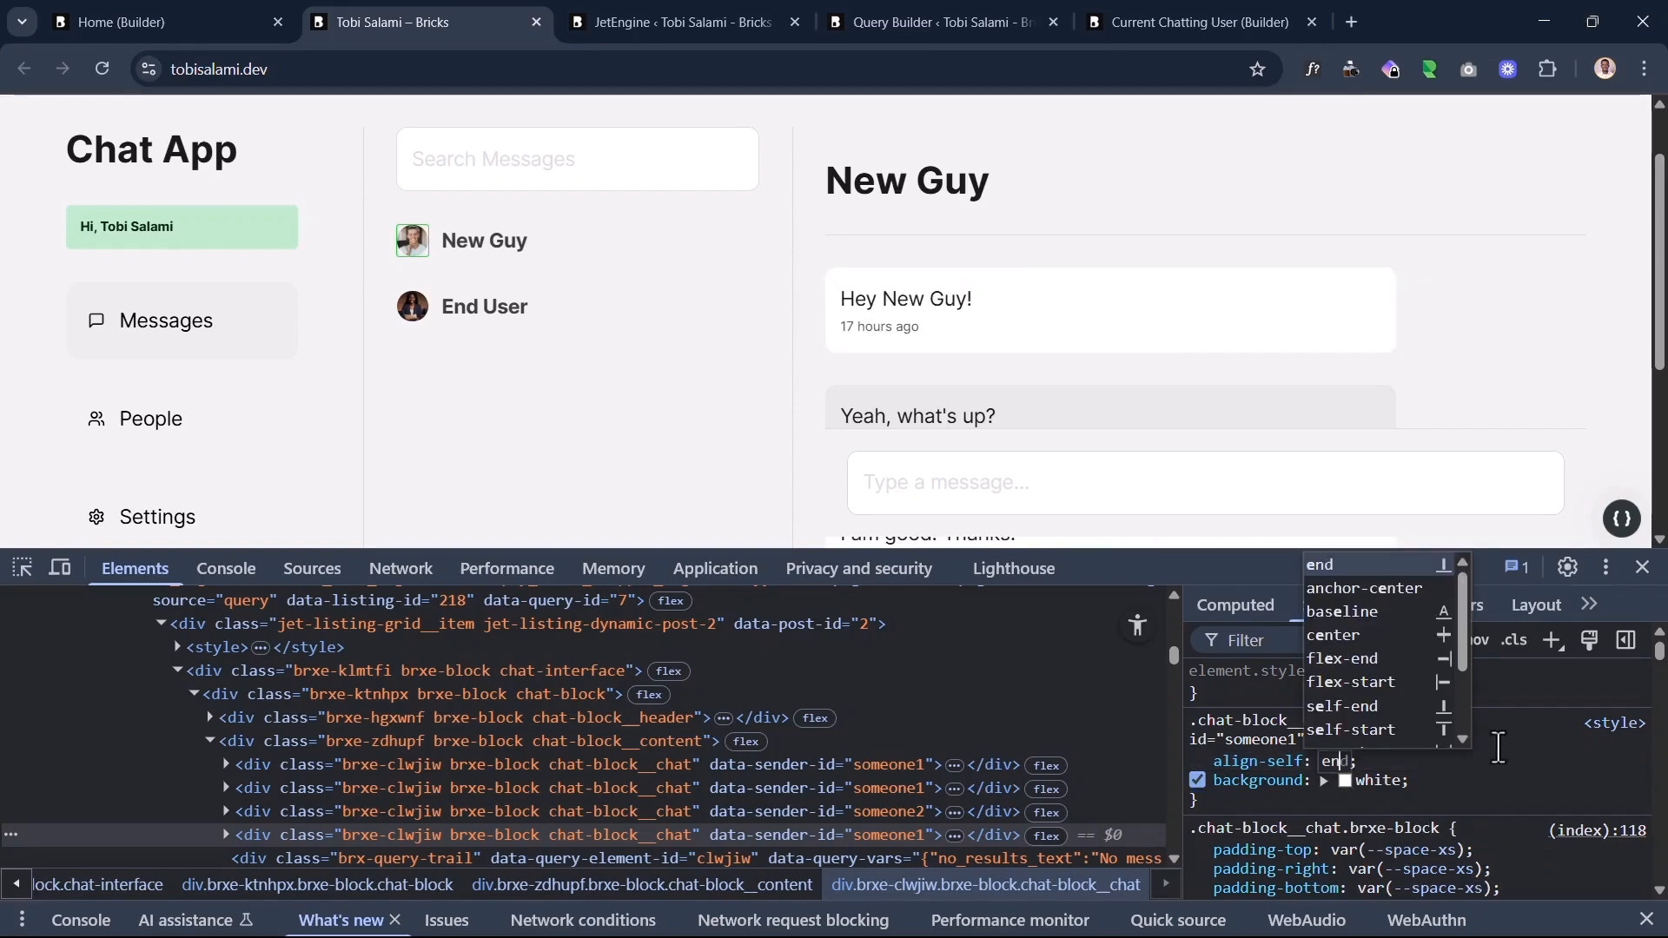
{"action": "key", "text": "Tab"}
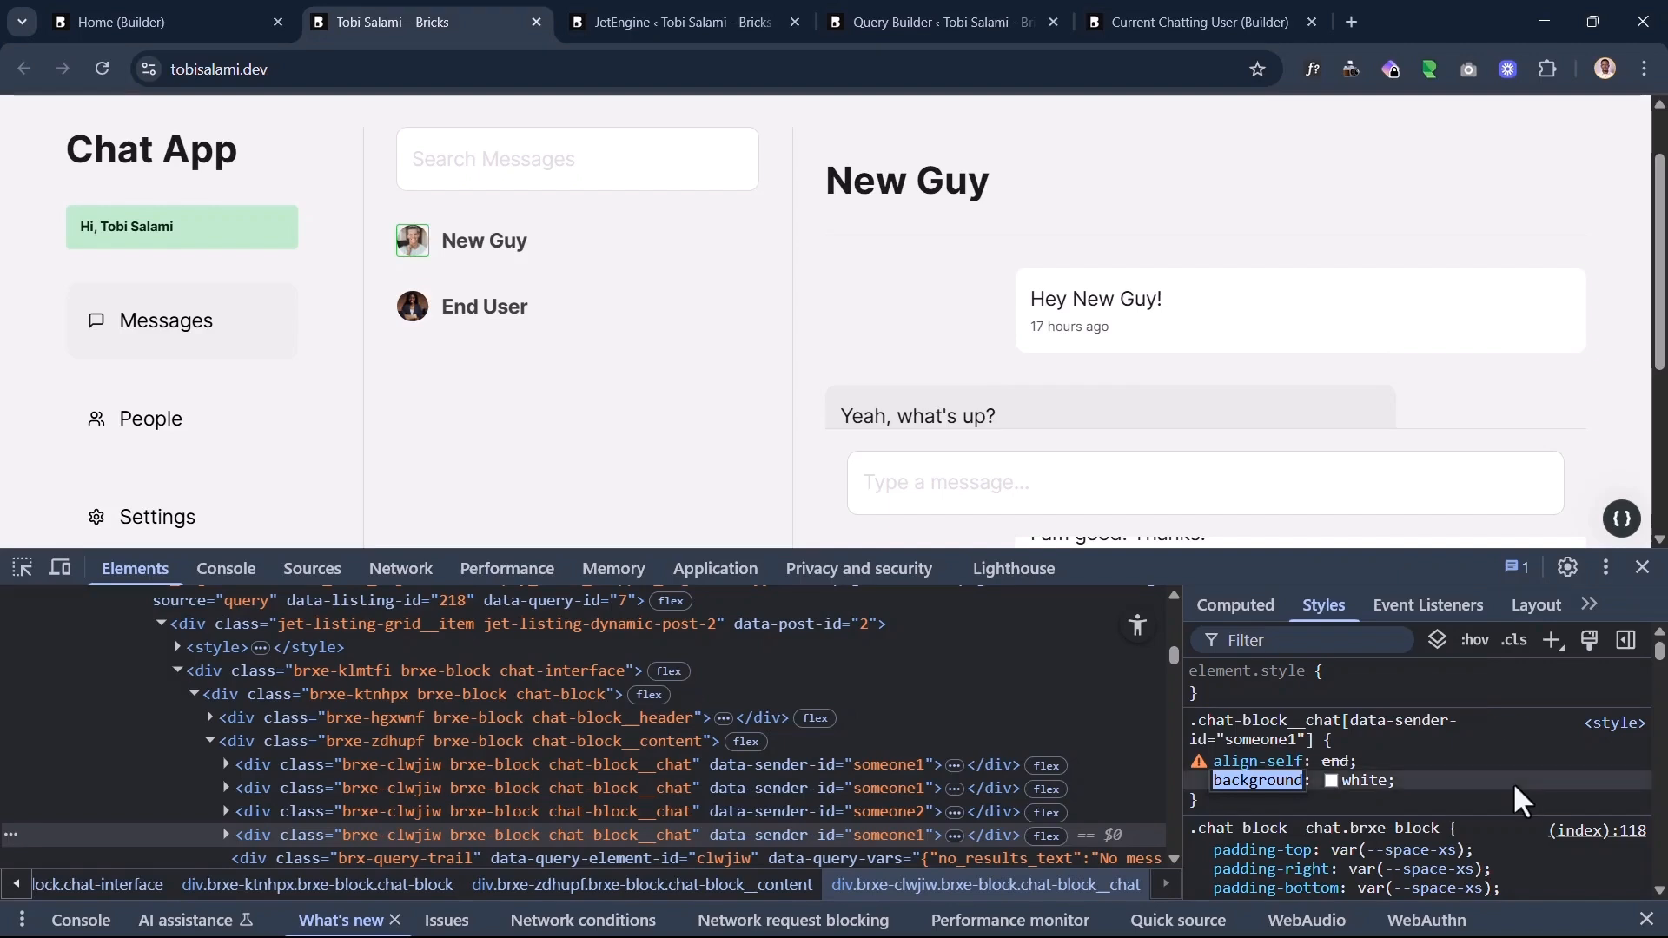
{"action": "left_click", "coordinate": [1515, 784]}
Step: Turn the rule's white background declaration off and on again to compare the bubble styling, and close the developer tools
{"action": "left_click", "coordinate": [1197, 780]}
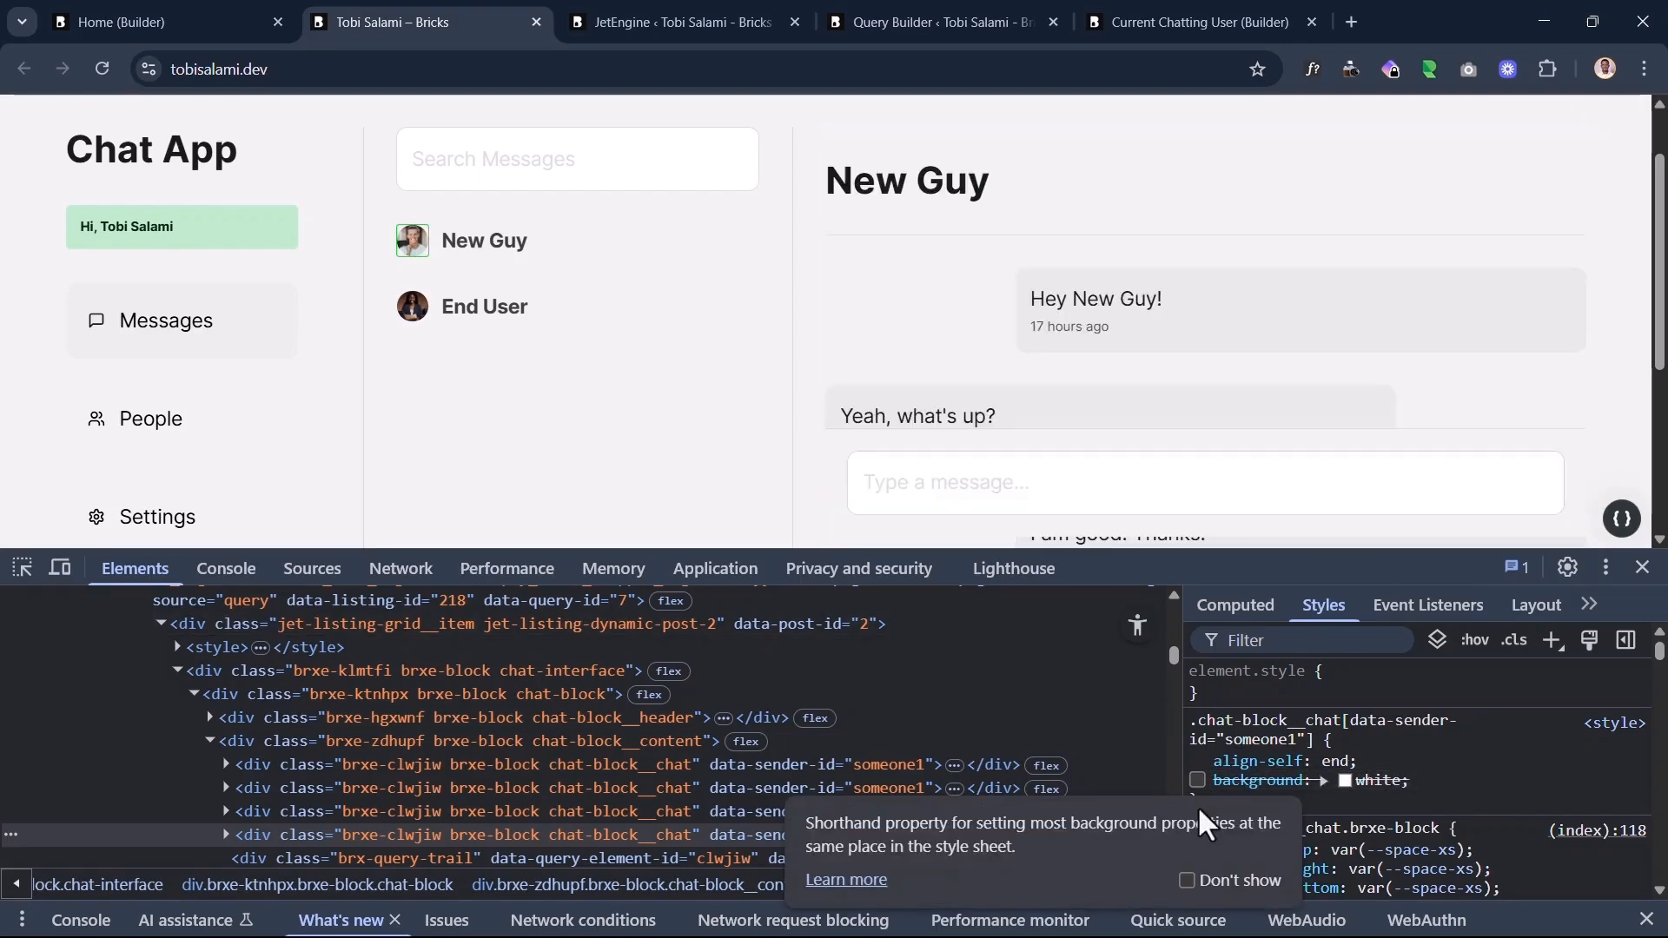
{"action": "left_click", "coordinate": [1198, 781]}
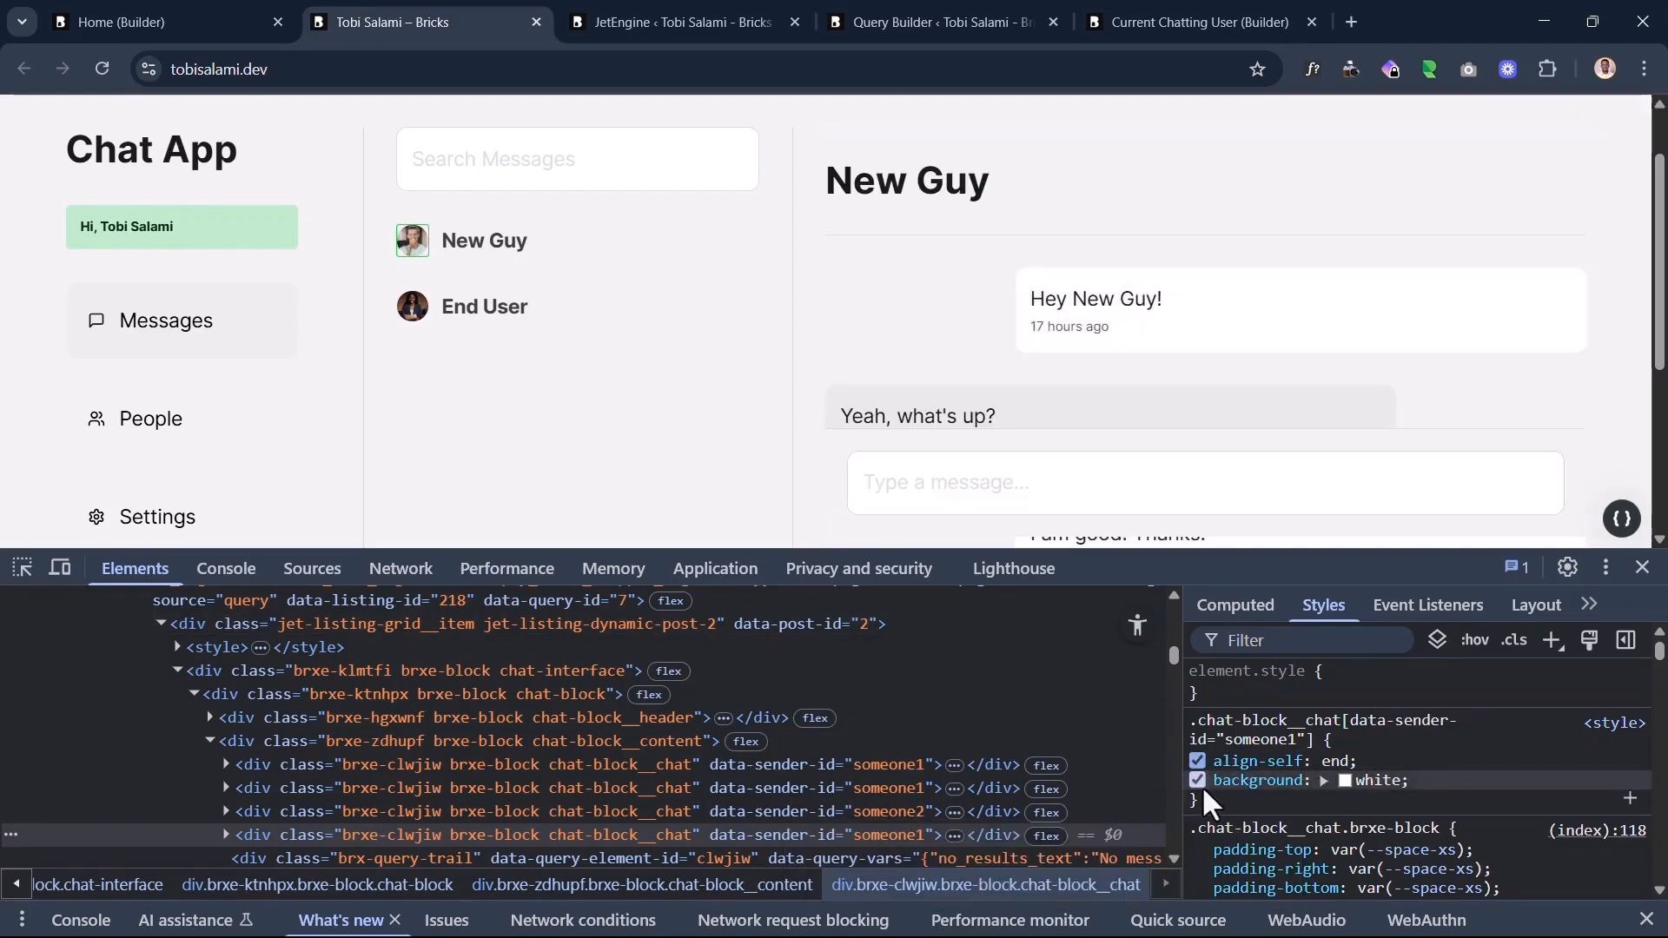
{"action": "left_click", "coordinate": [1640, 568]}
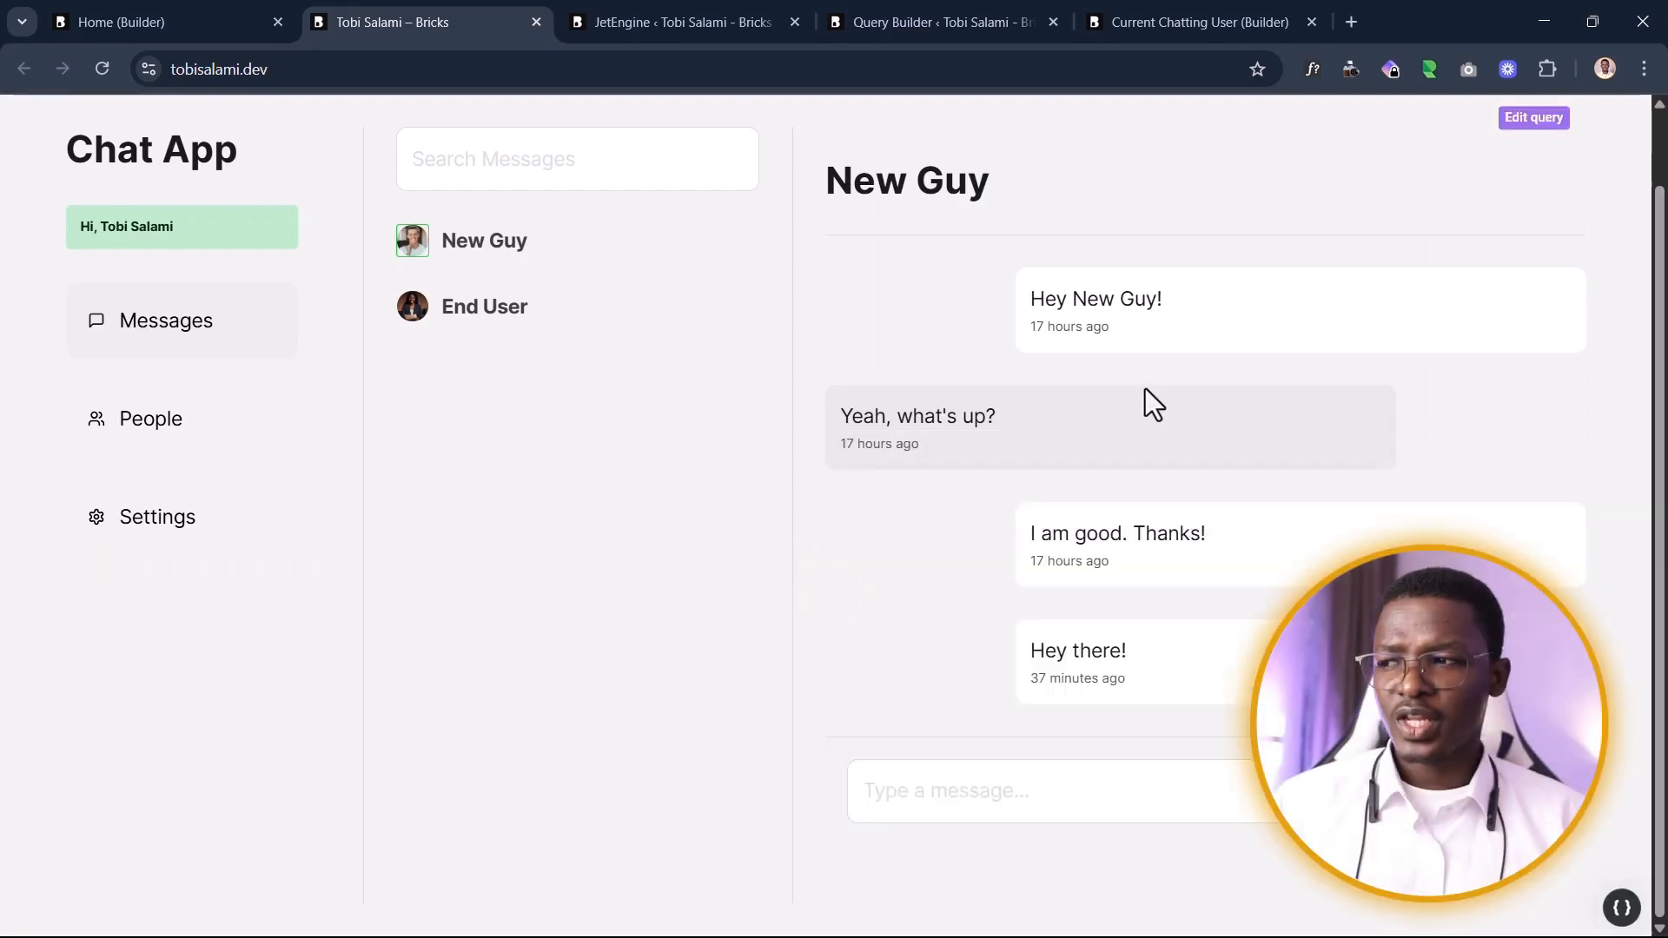
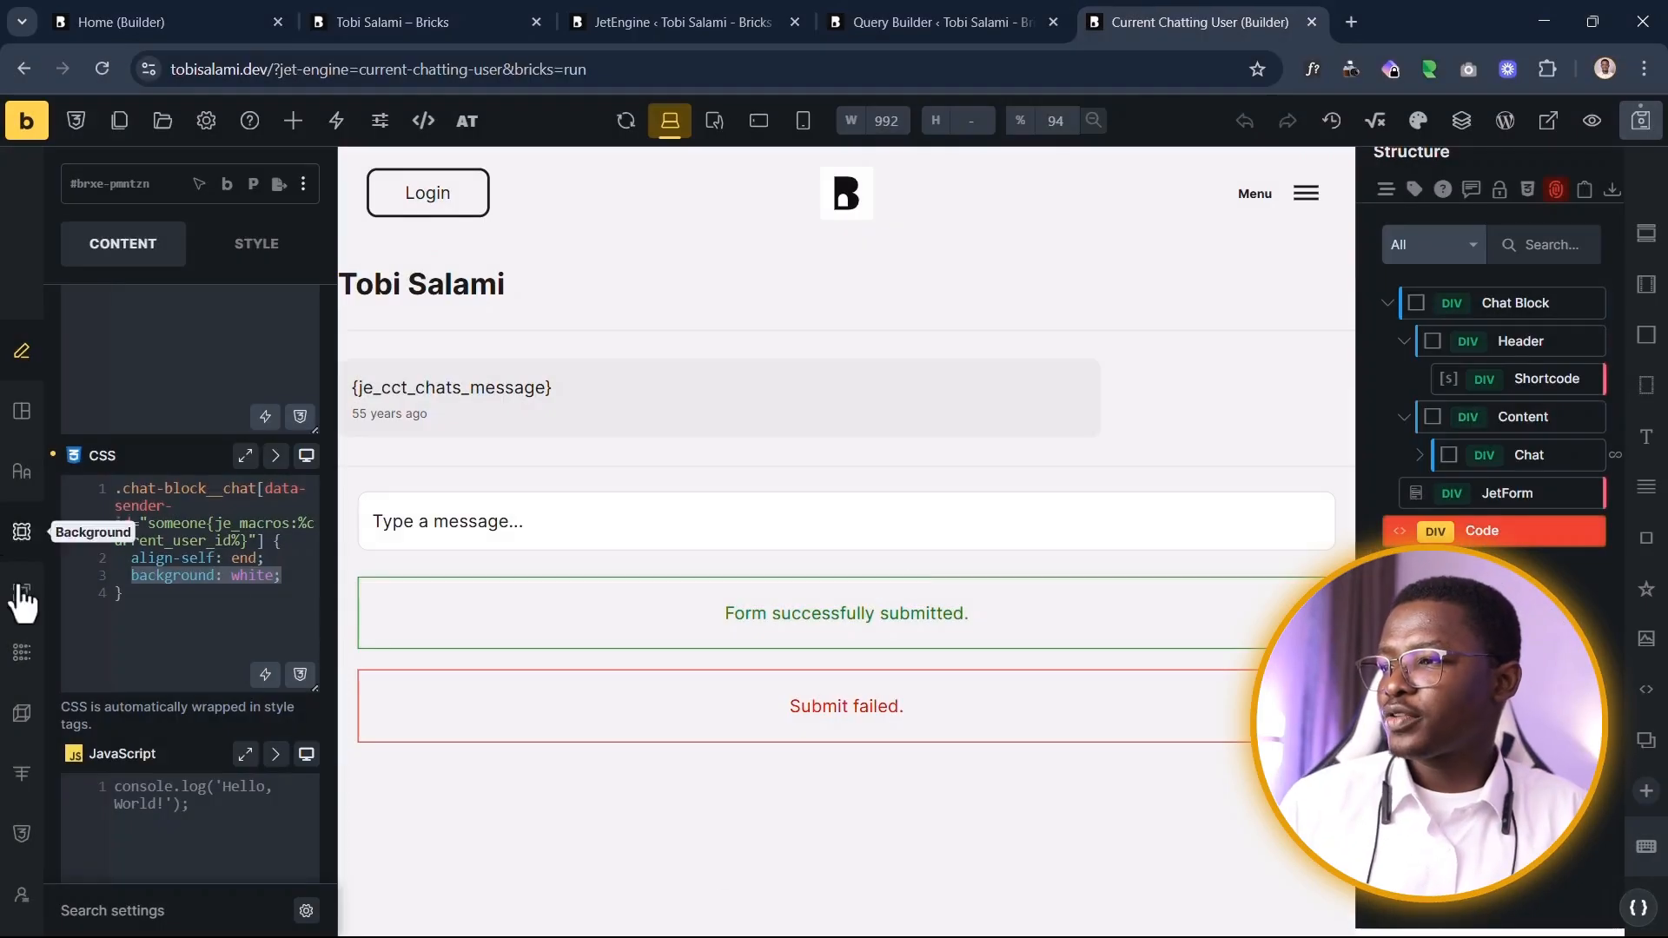
Step: Review the unsigned code in the Current Chatting User template and sign the Code element
{"action": "left_click", "coordinate": [231, 576]}
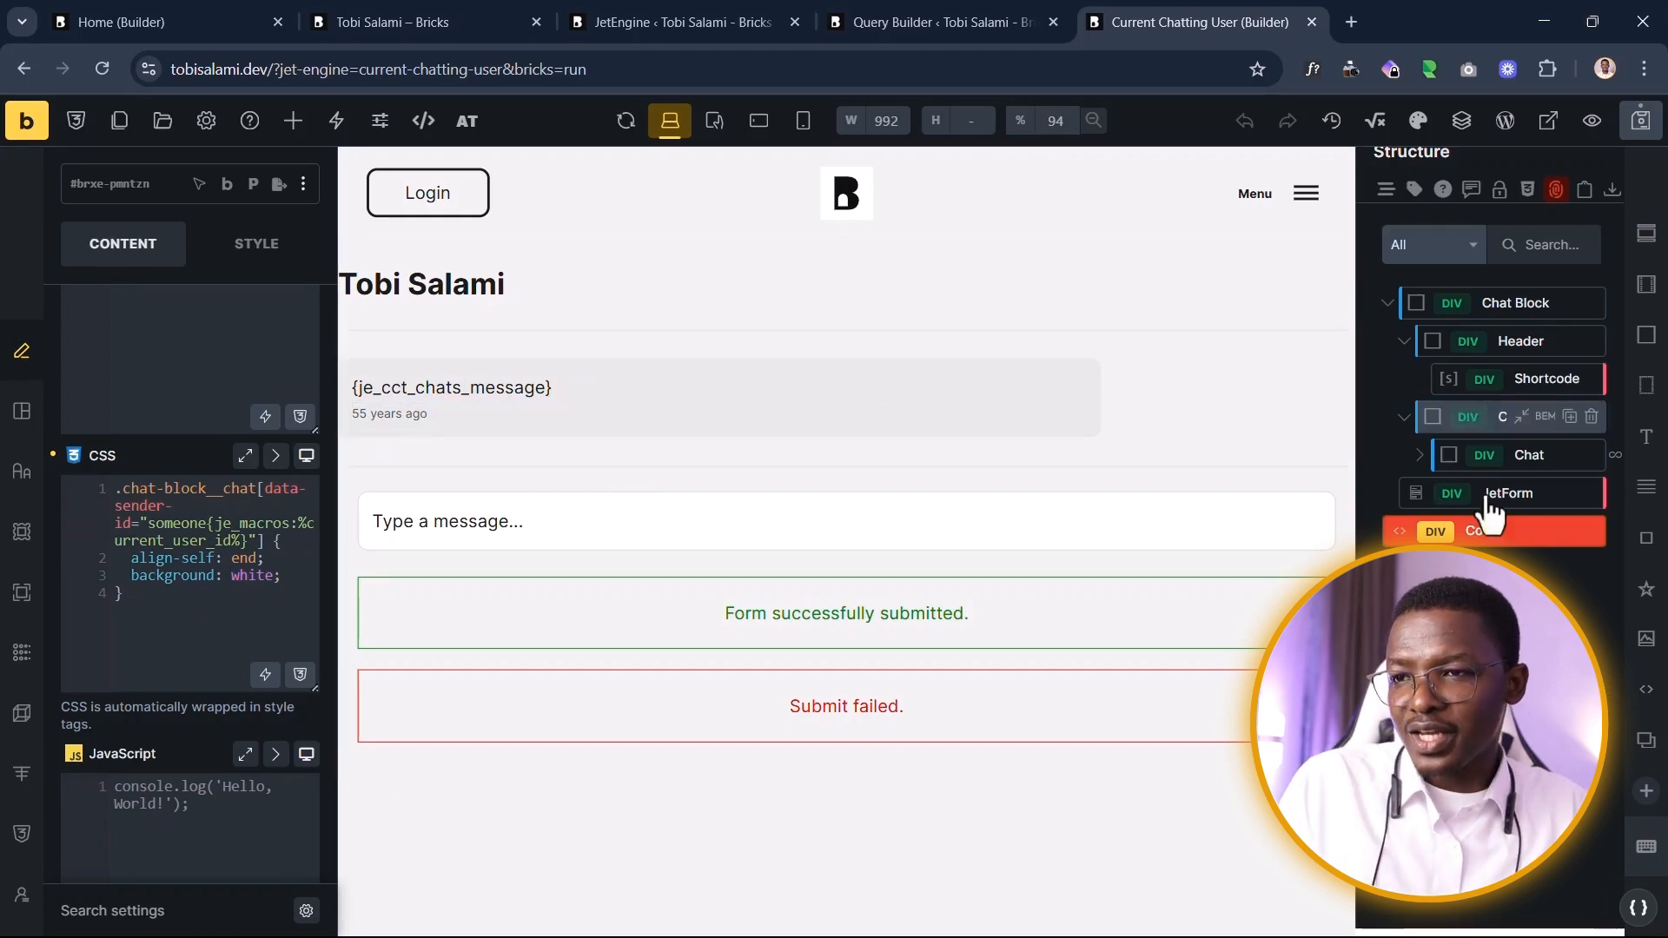
{"action": "left_click", "coordinate": [1556, 190]}
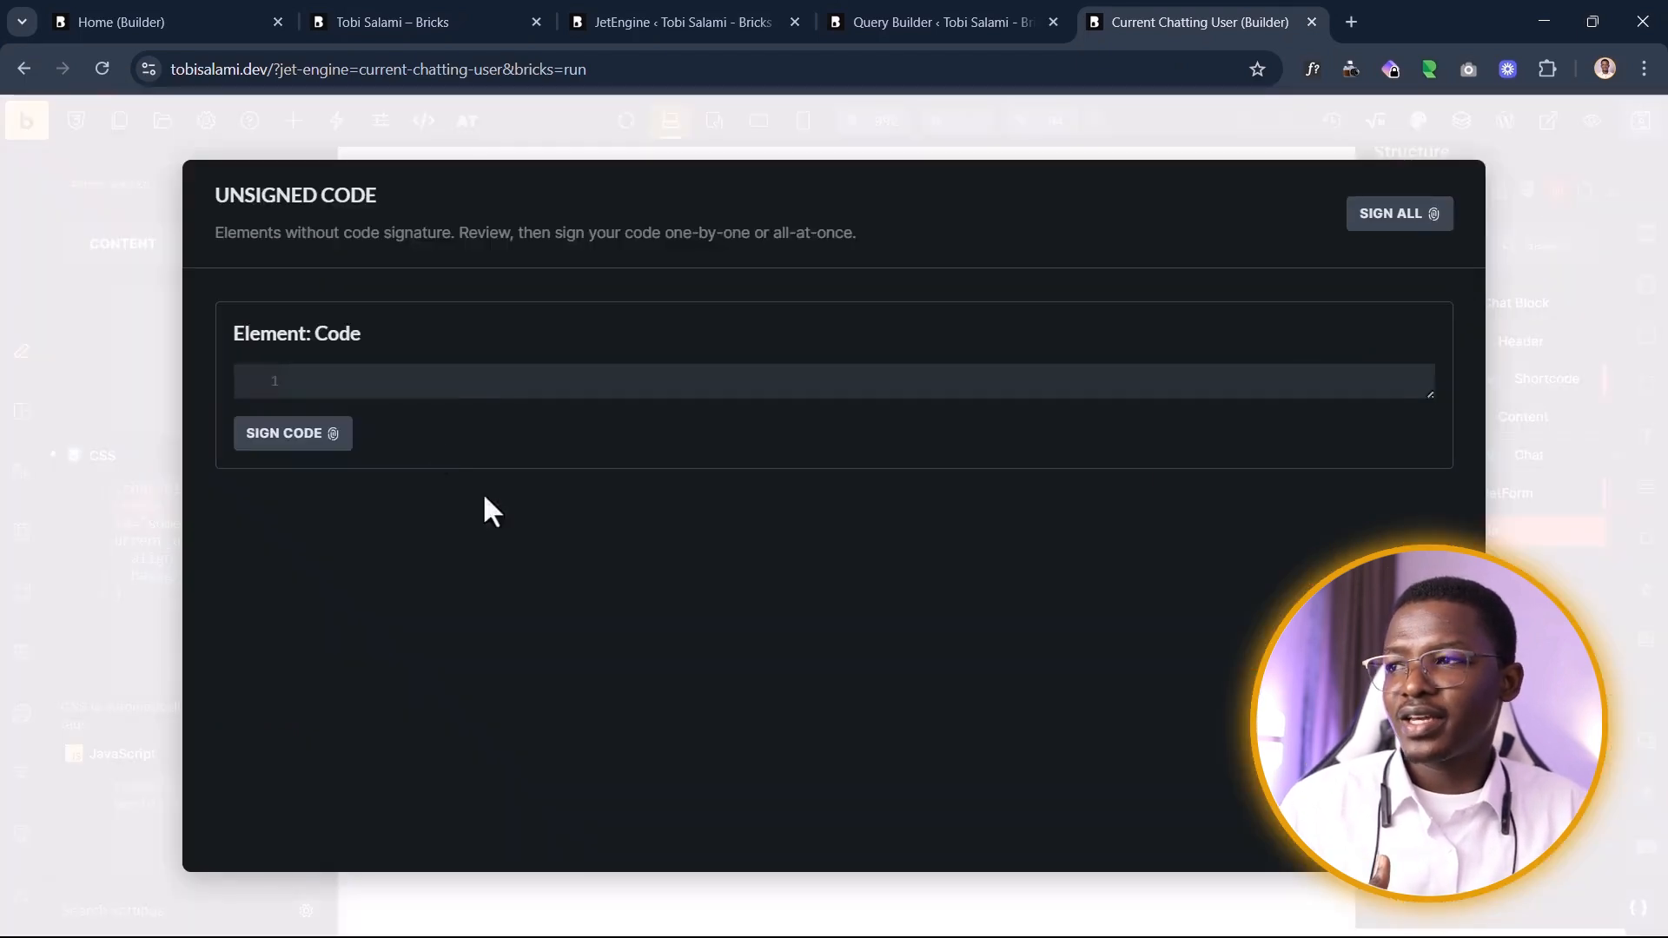
{"action": "left_click", "coordinate": [280, 439]}
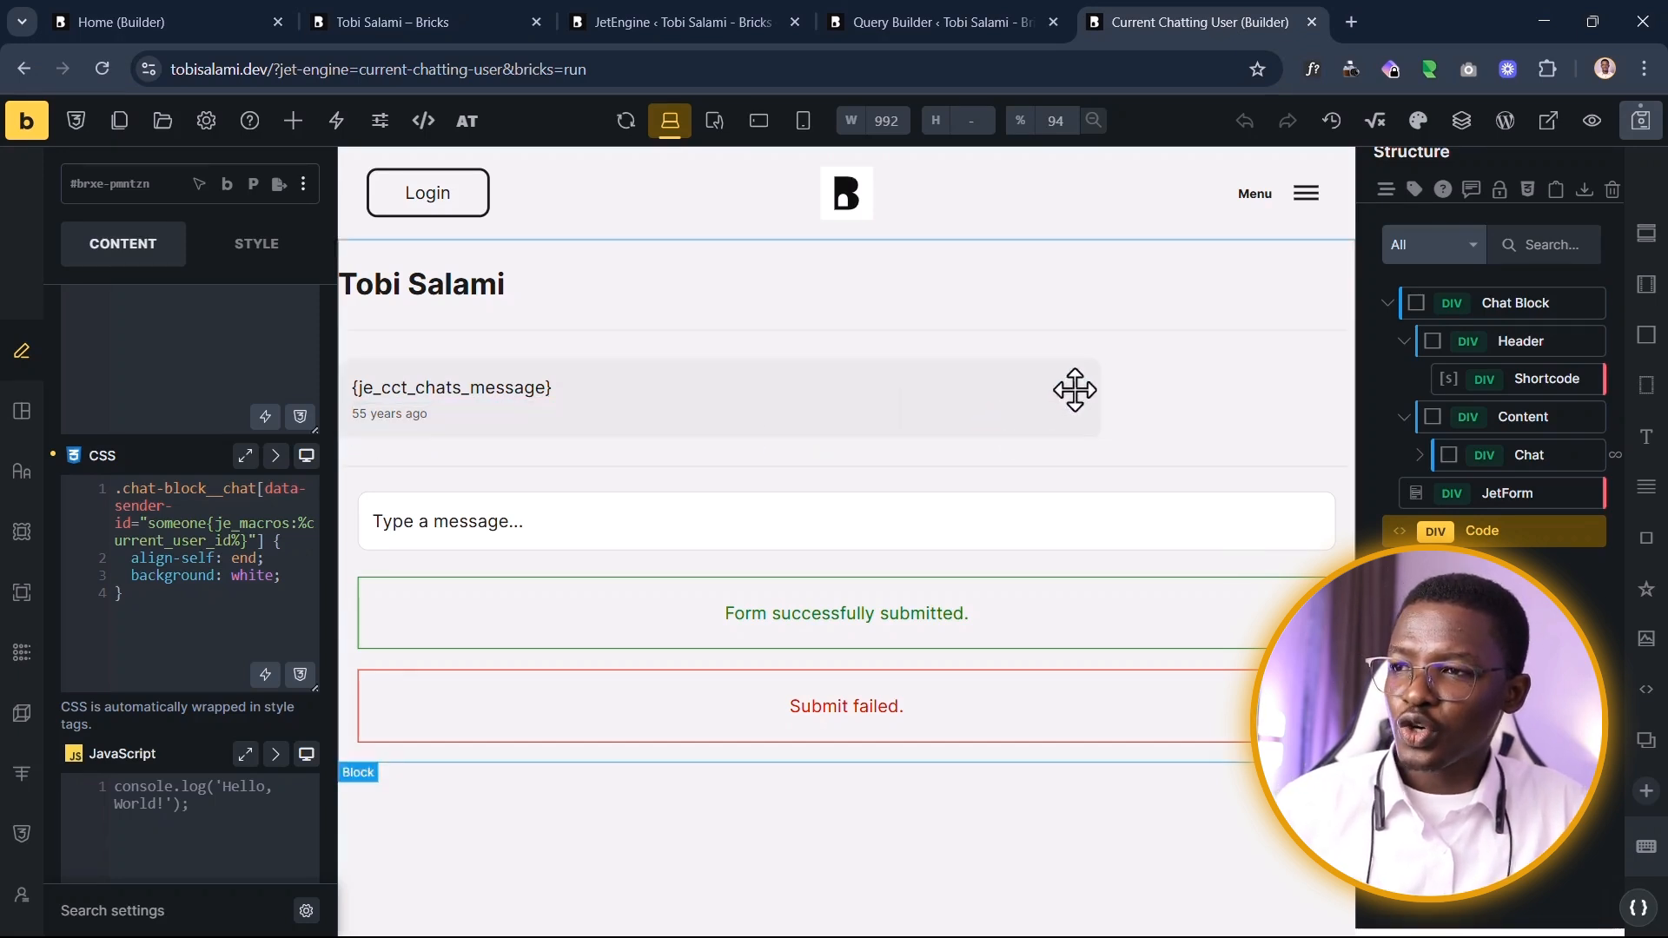
Step: Select the Chat block and check the maximum width in its layout sizing styles
{"action": "left_click", "coordinate": [1410, 454]}
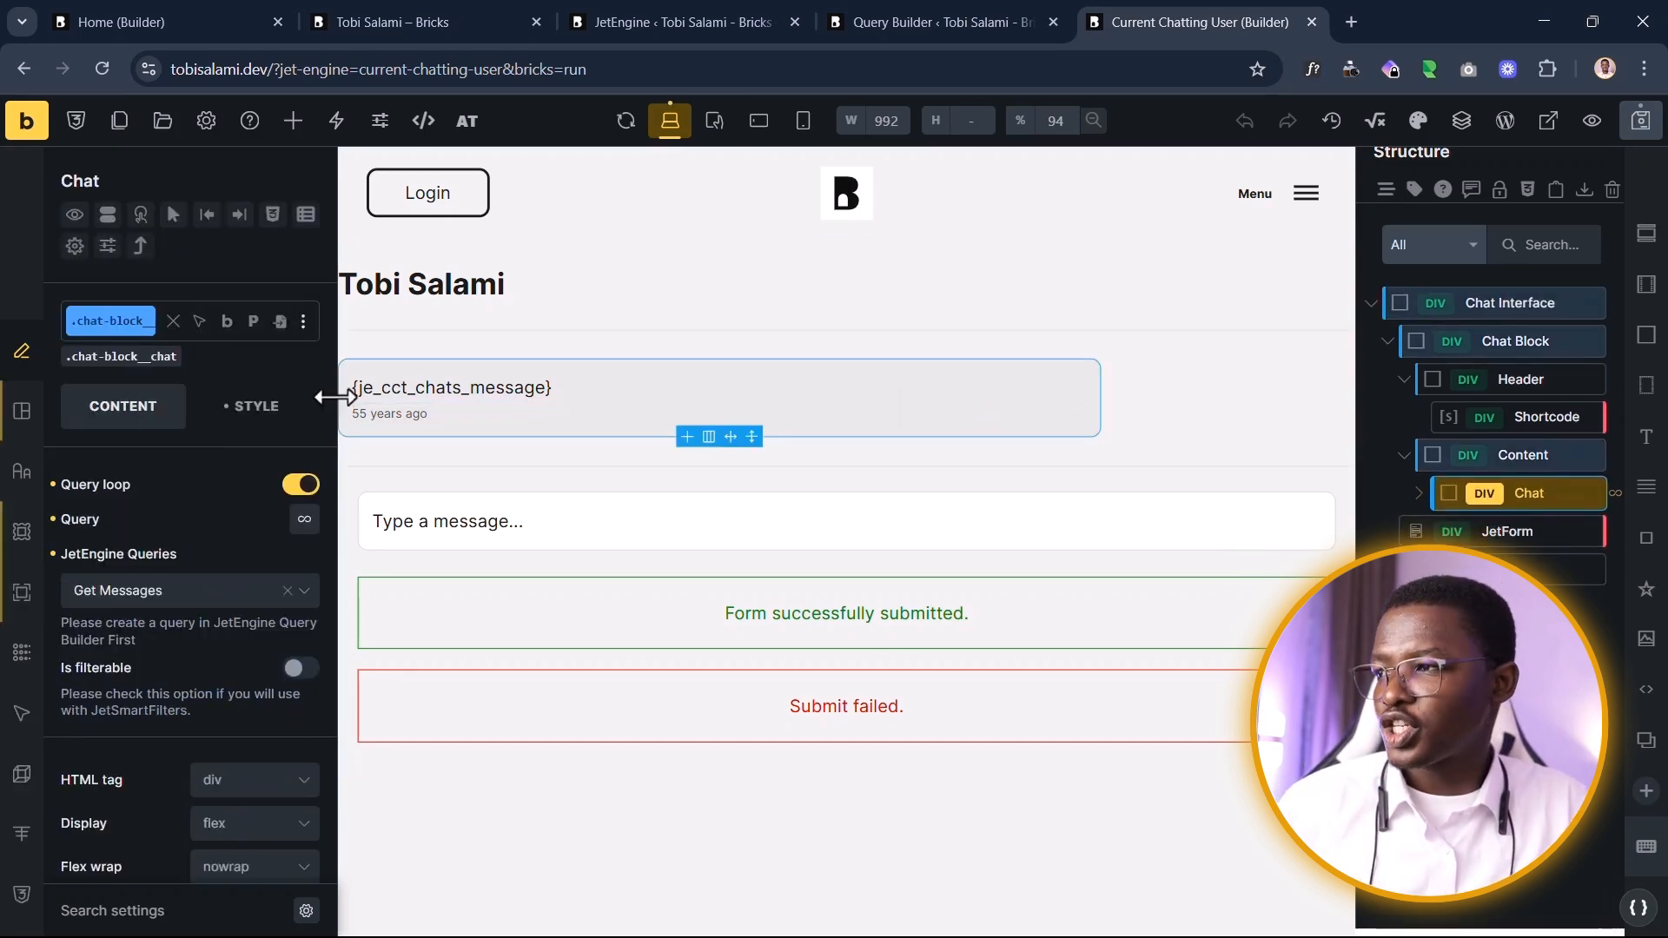
{"action": "left_click", "coordinate": [244, 421]}
{"action": "scroll", "coordinate": [245, 522], "scroll_direction": "down", "scroll_amount": 2}
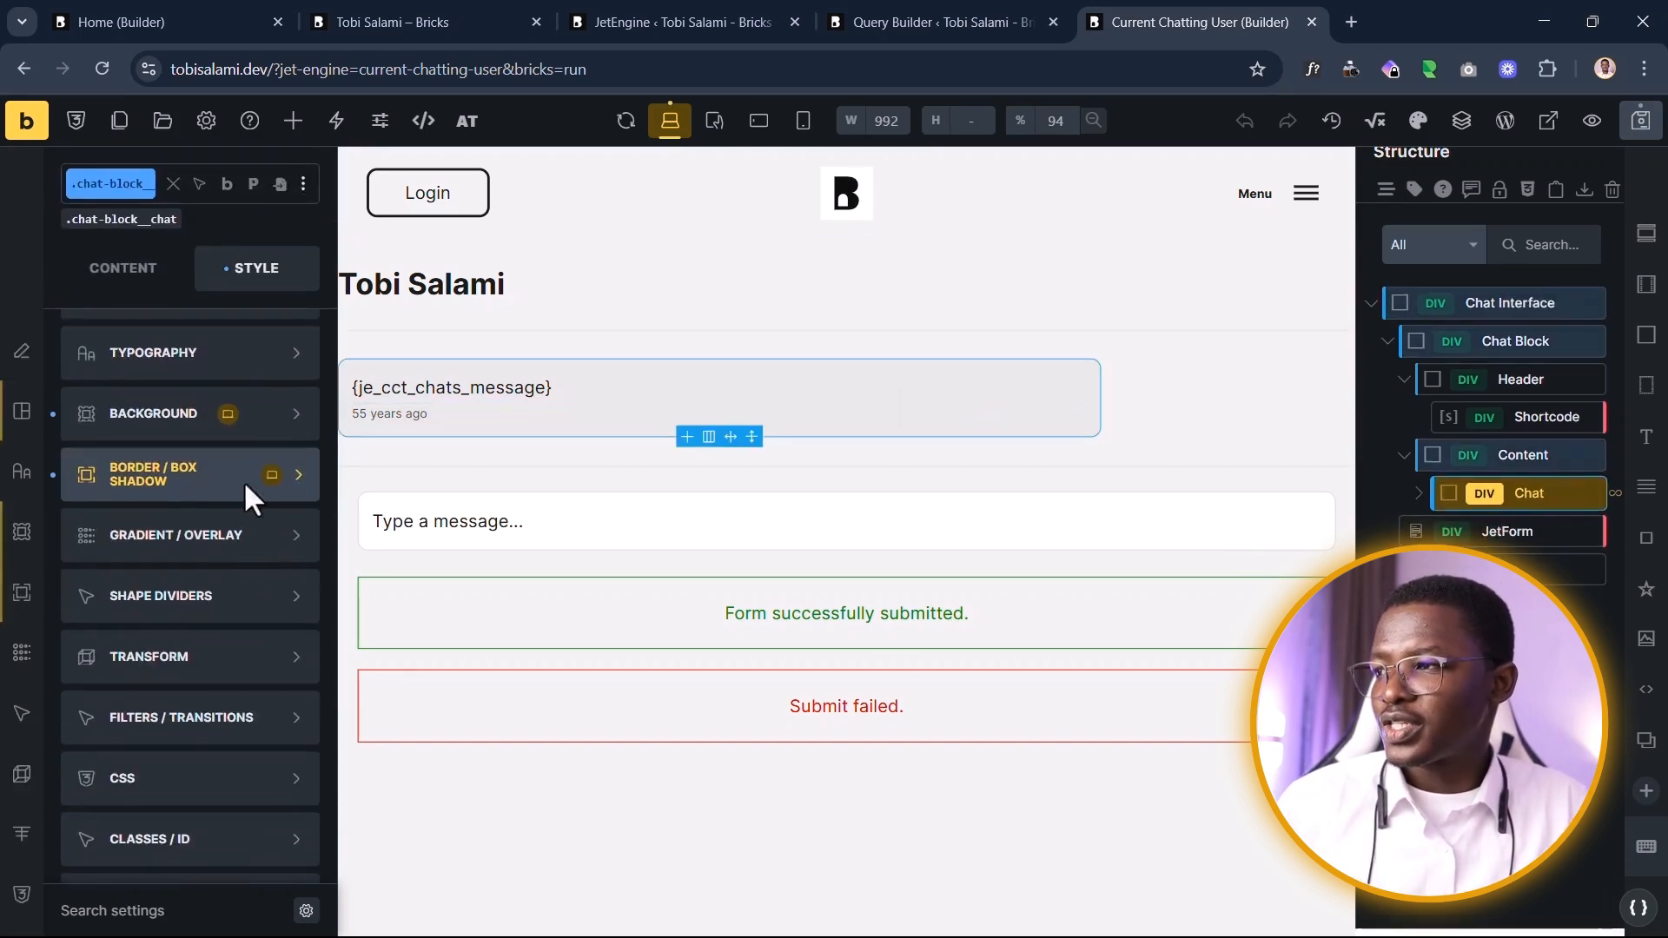
{"action": "left_click", "coordinate": [279, 521]}
{"action": "scroll", "coordinate": [279, 548], "scroll_direction": "down", "scroll_amount": 3}
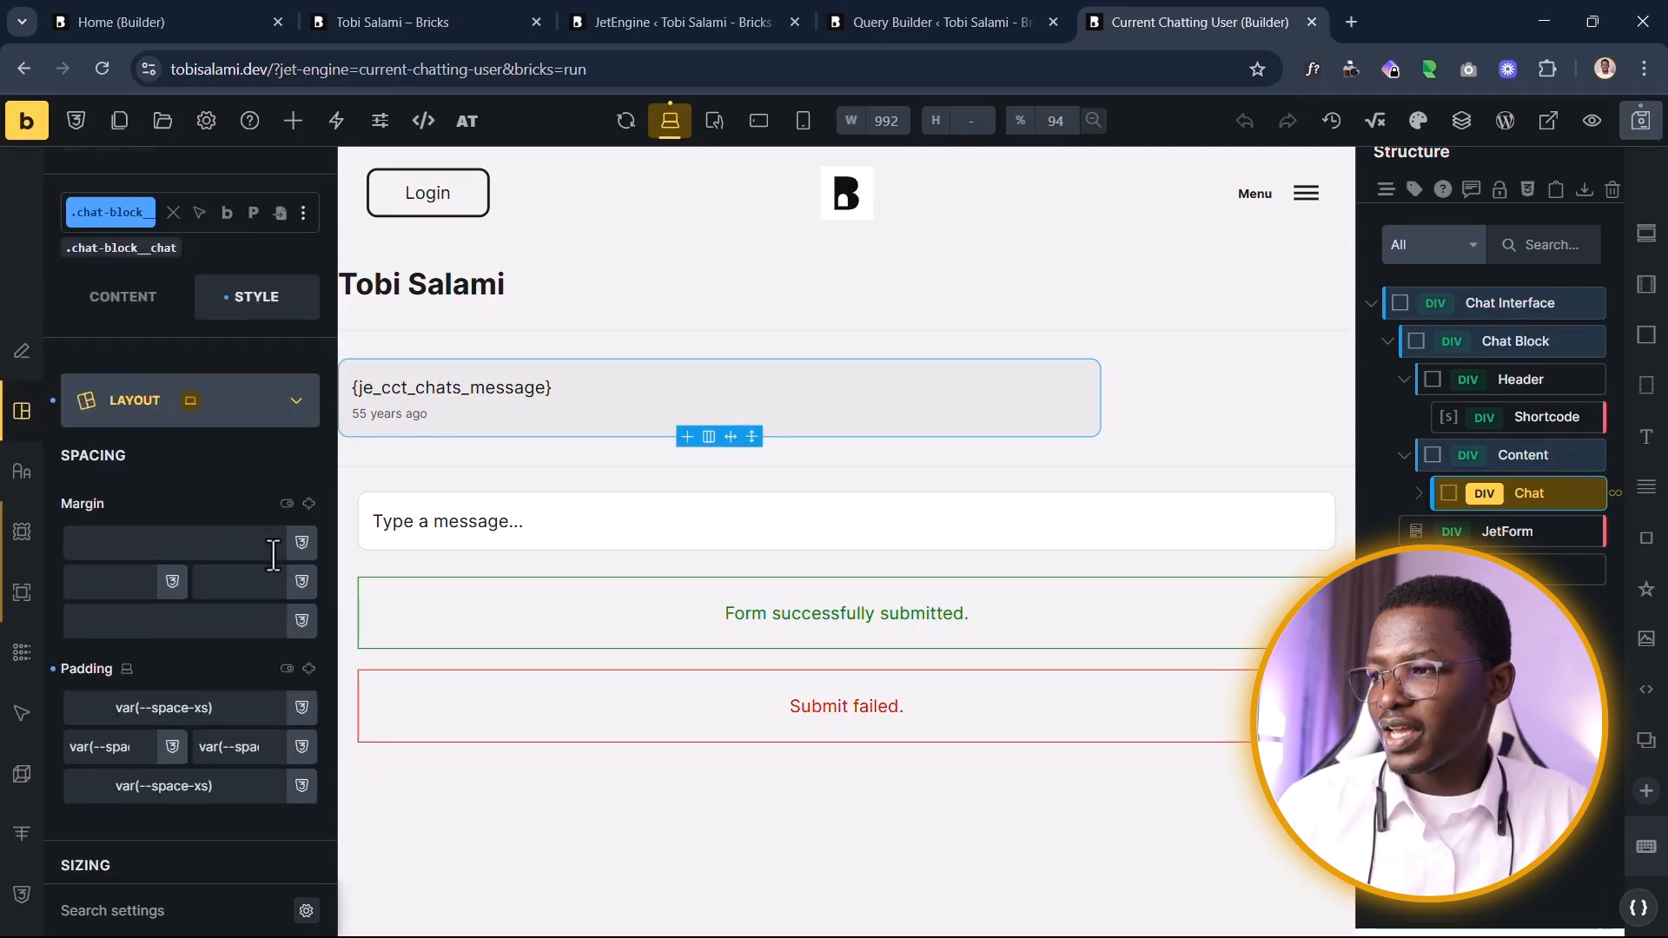
{"action": "scroll", "coordinate": [274, 556], "scroll_direction": "down", "scroll_amount": 3}
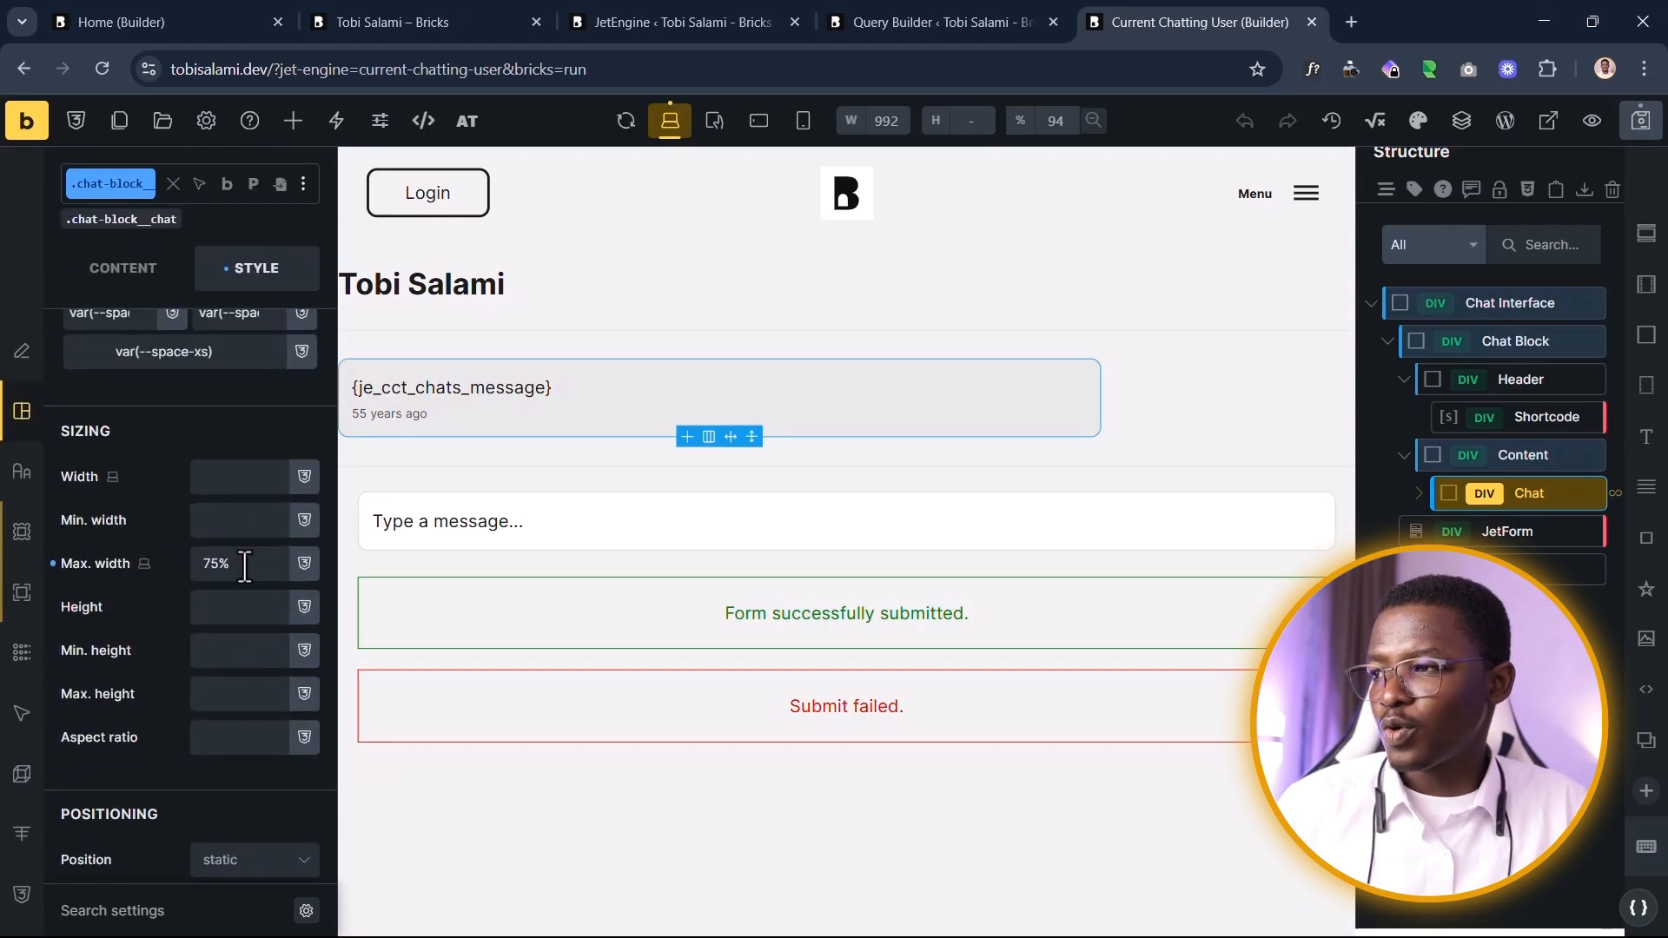
{"action": "left_click_drag", "start_coordinate": [245, 567], "coordinate": [139, 582]}
Step: Compare the message alignment on the live chat page, and return to the Current Chatting User builder
{"action": "left_click", "coordinate": [999, 22]}
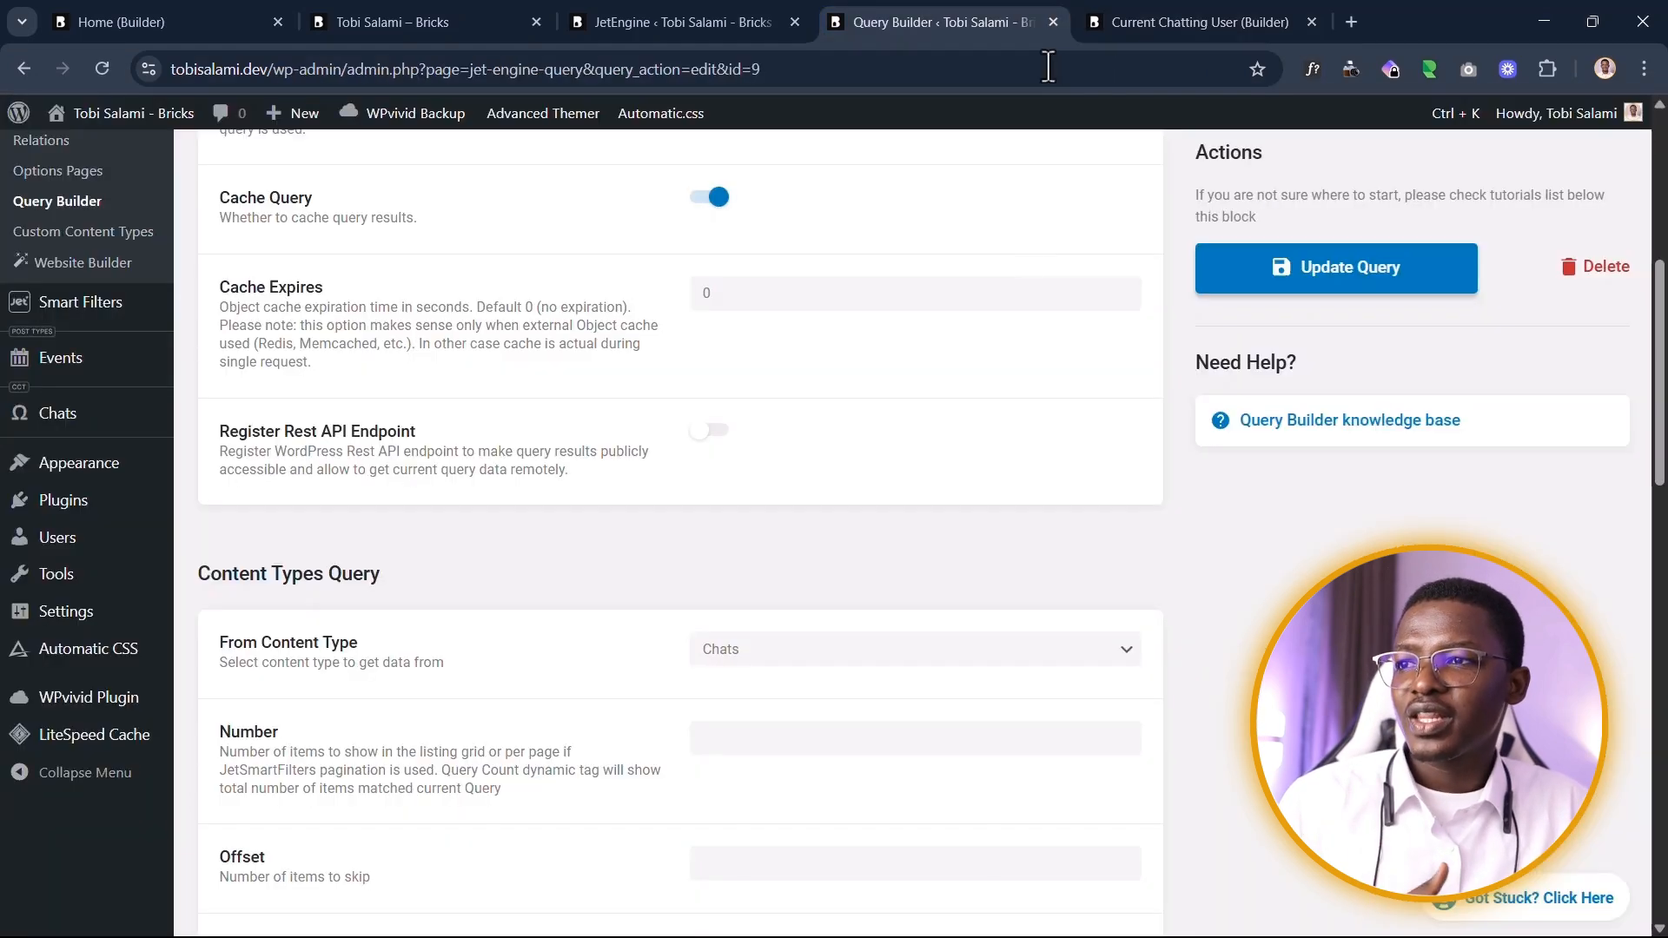
{"action": "left_click", "coordinate": [545, 14]}
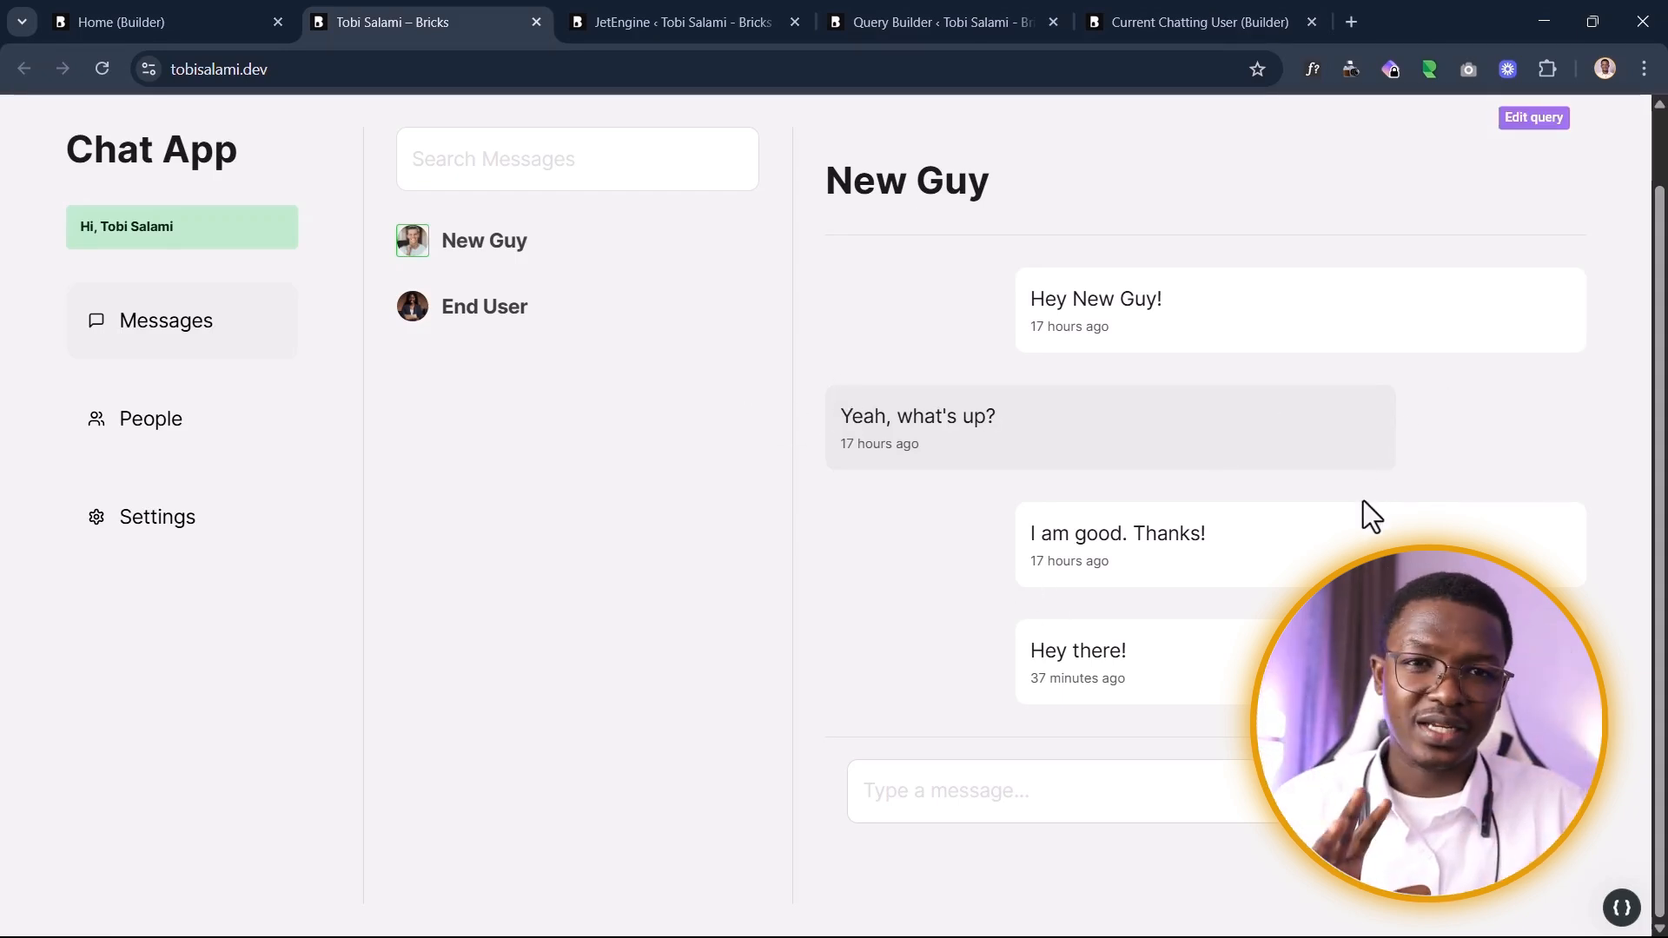
{"action": "left_click", "coordinate": [1126, 16]}
{"action": "left_click", "coordinate": [992, 20]}
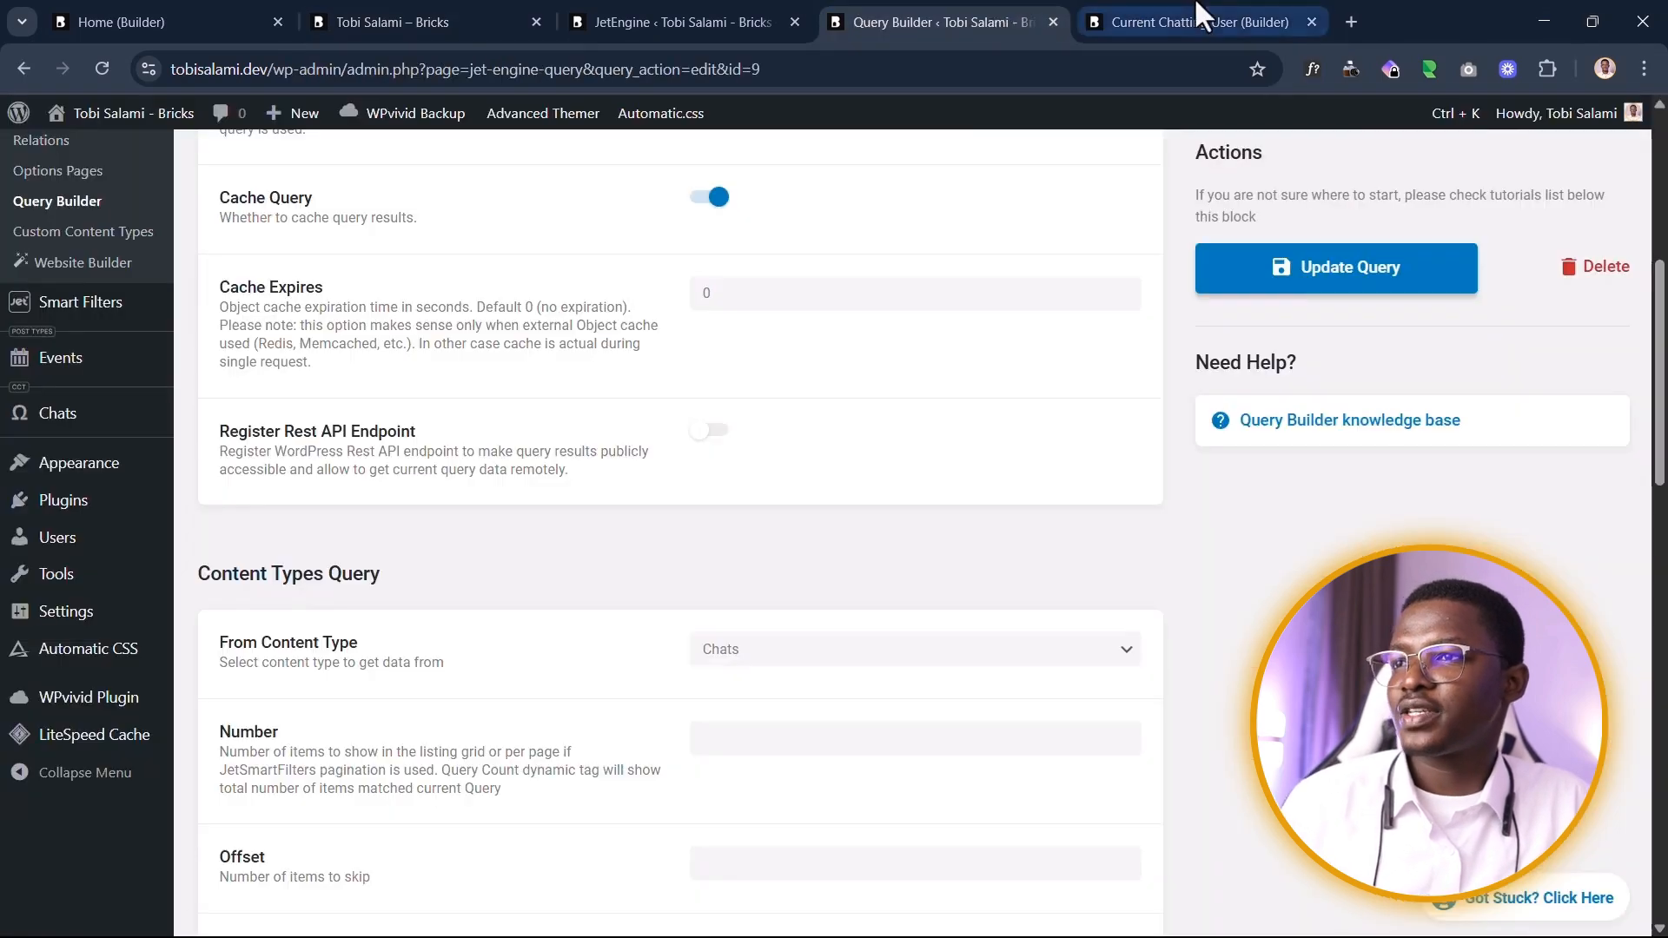
{"action": "left_click", "coordinate": [1199, 16]}
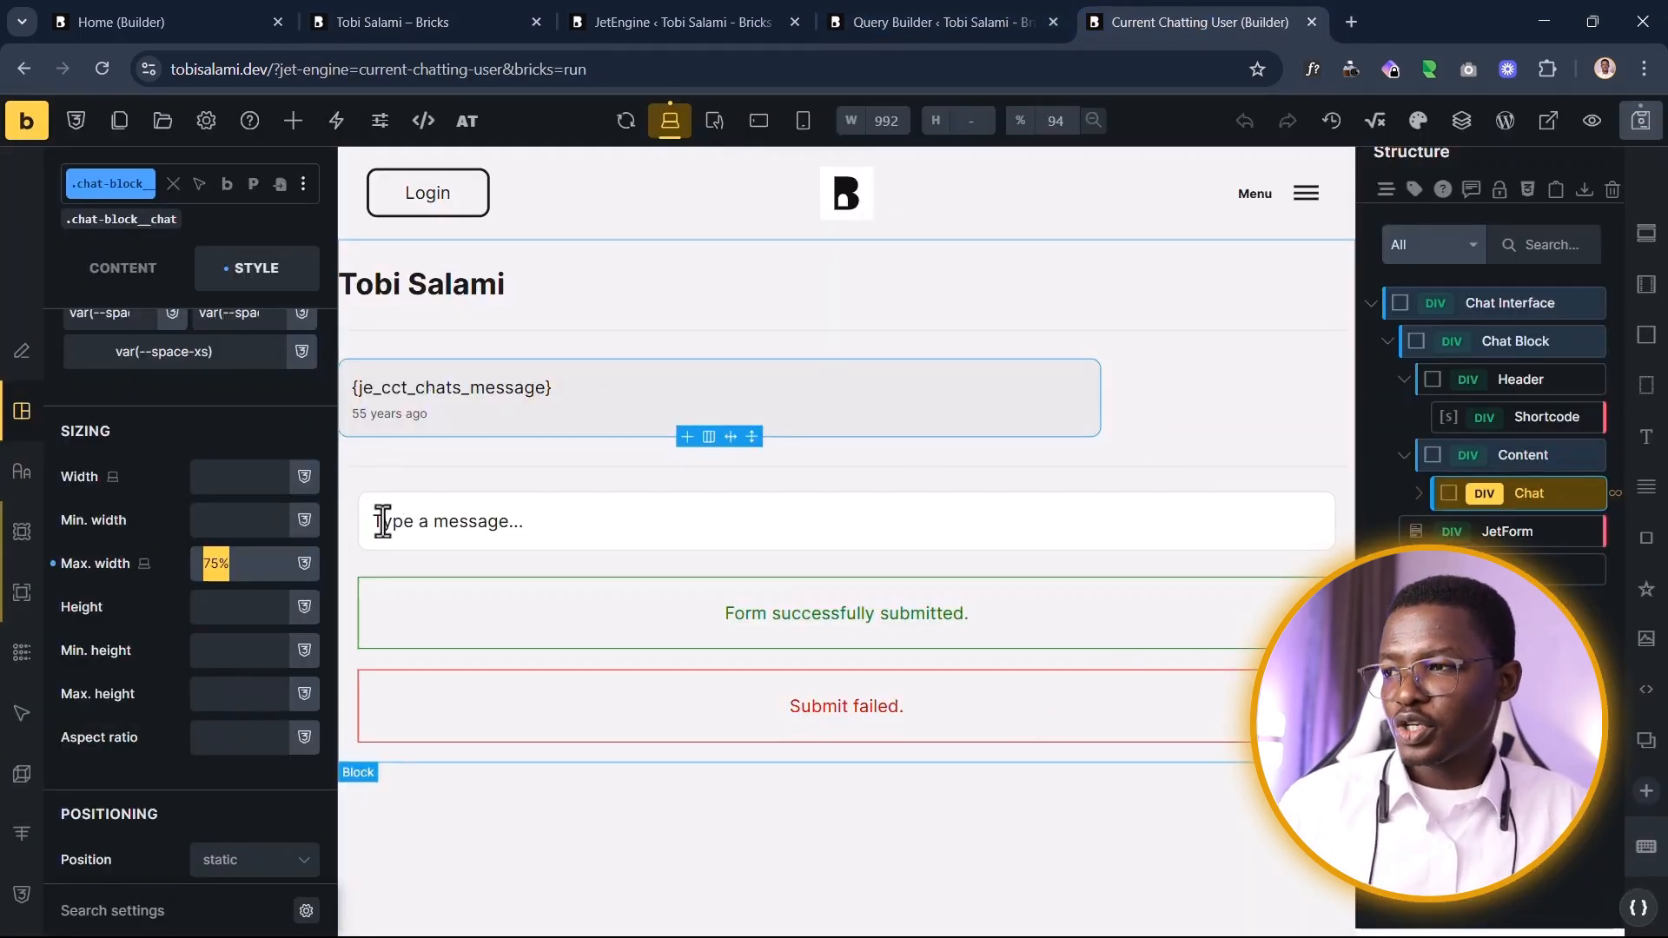
Step: Review which form the JetForm element uses in its form settings, and save the template
{"action": "left_click", "coordinate": [836, 582]}
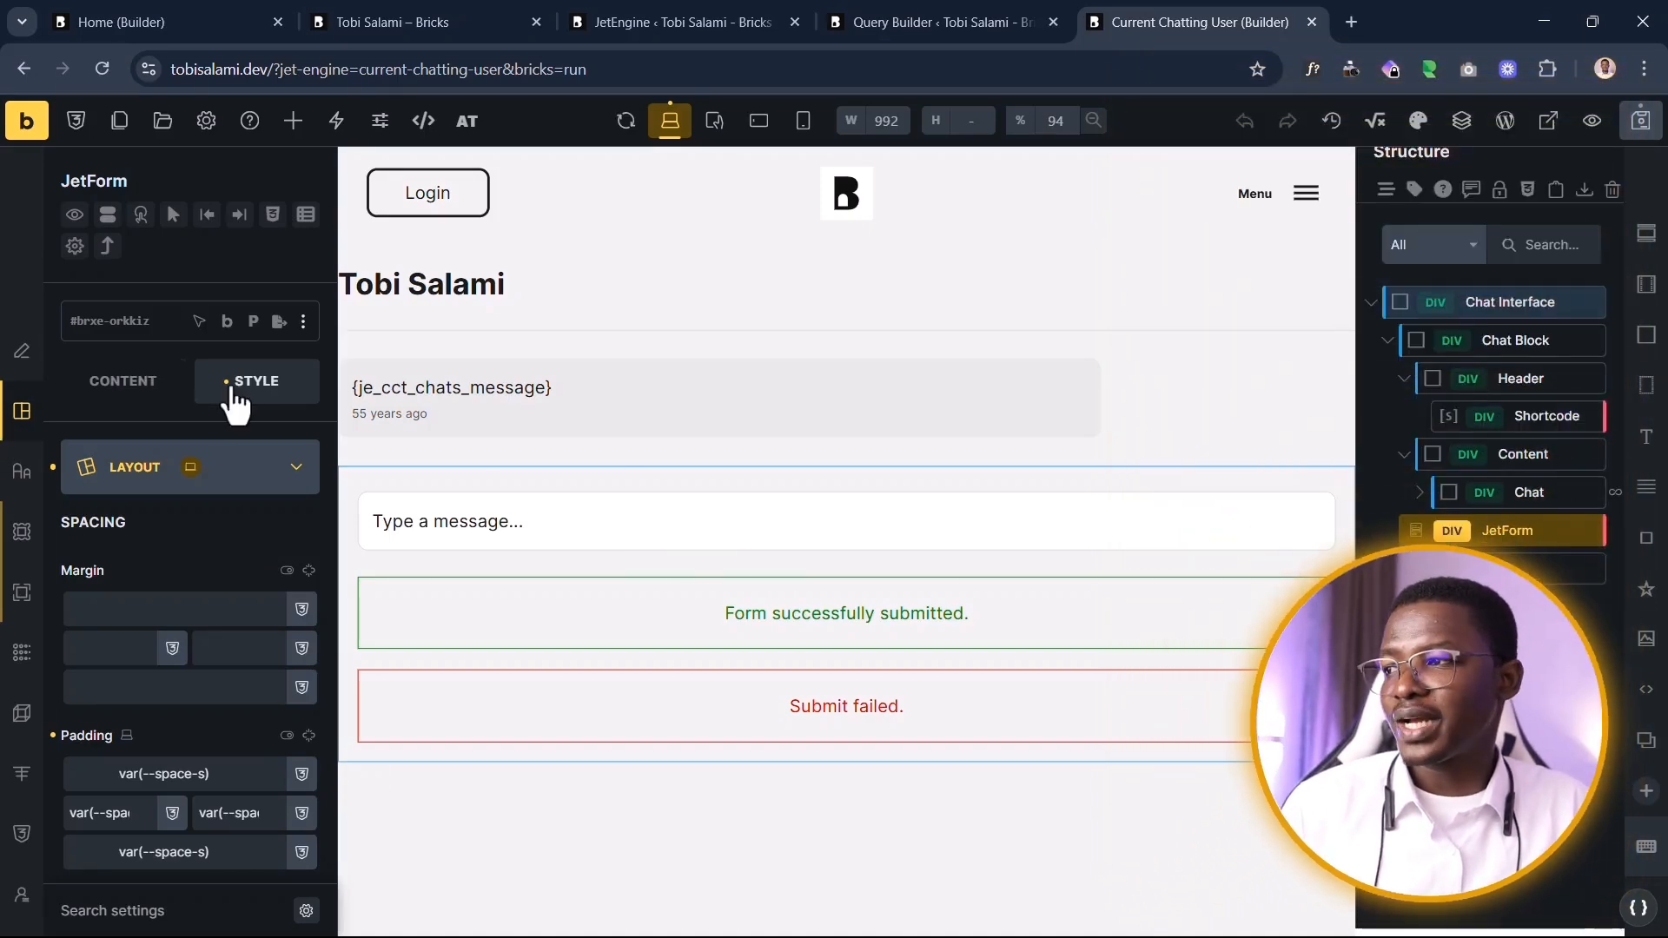
{"action": "left_click", "coordinate": [407, 688]}
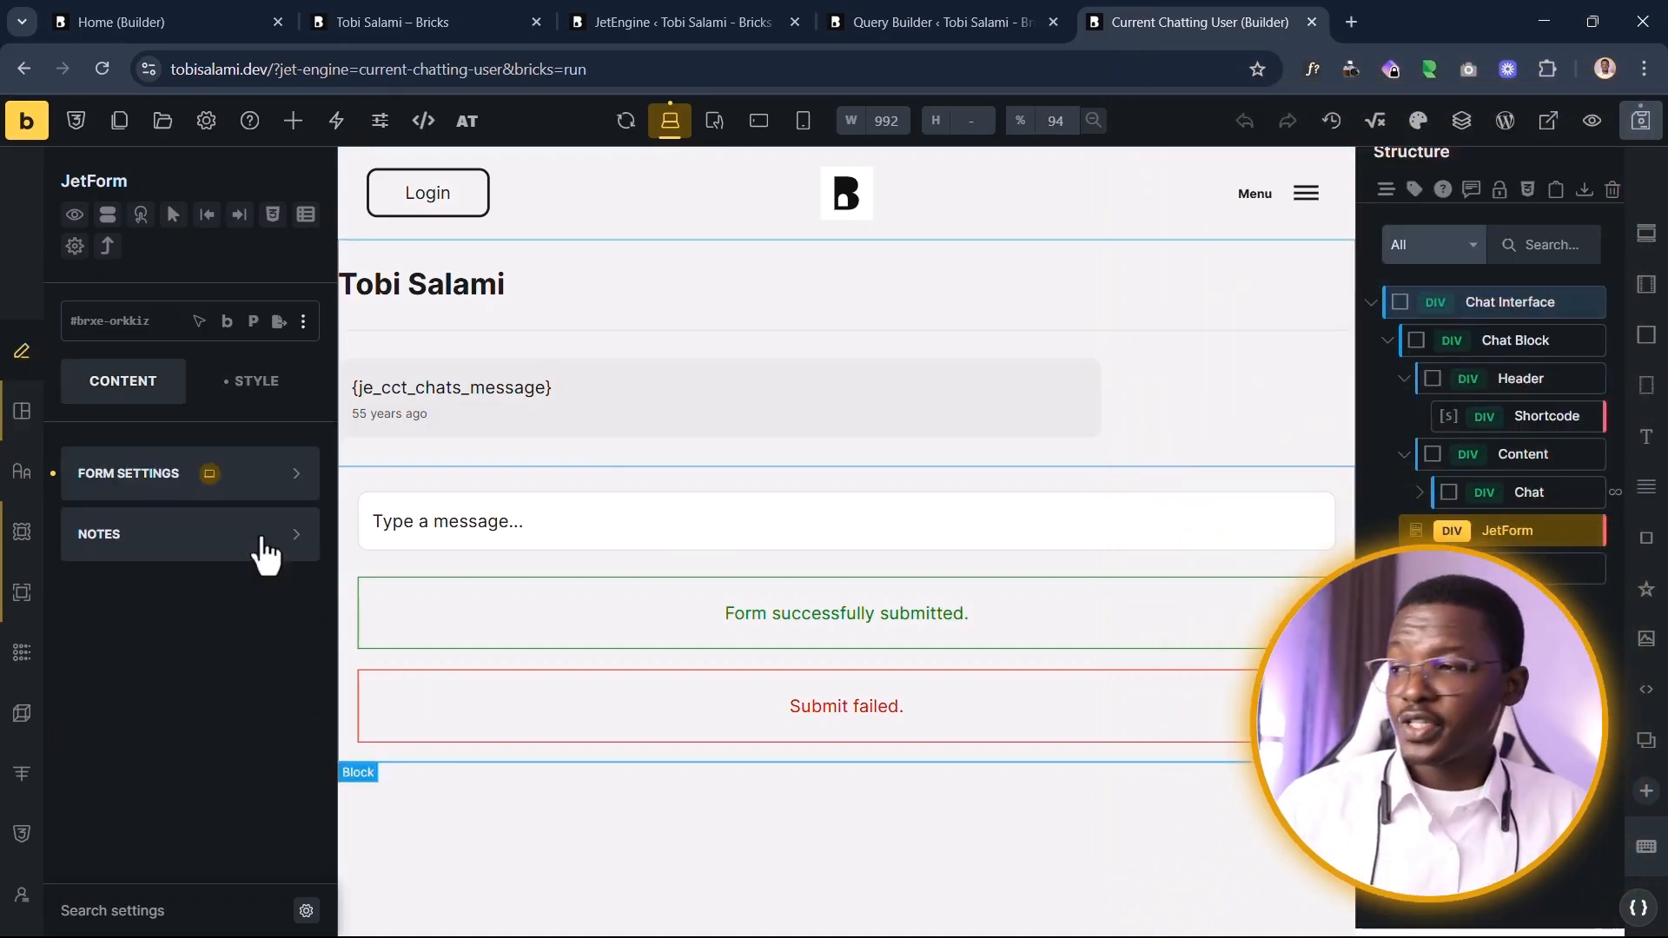
{"action": "left_click", "coordinate": [287, 473]}
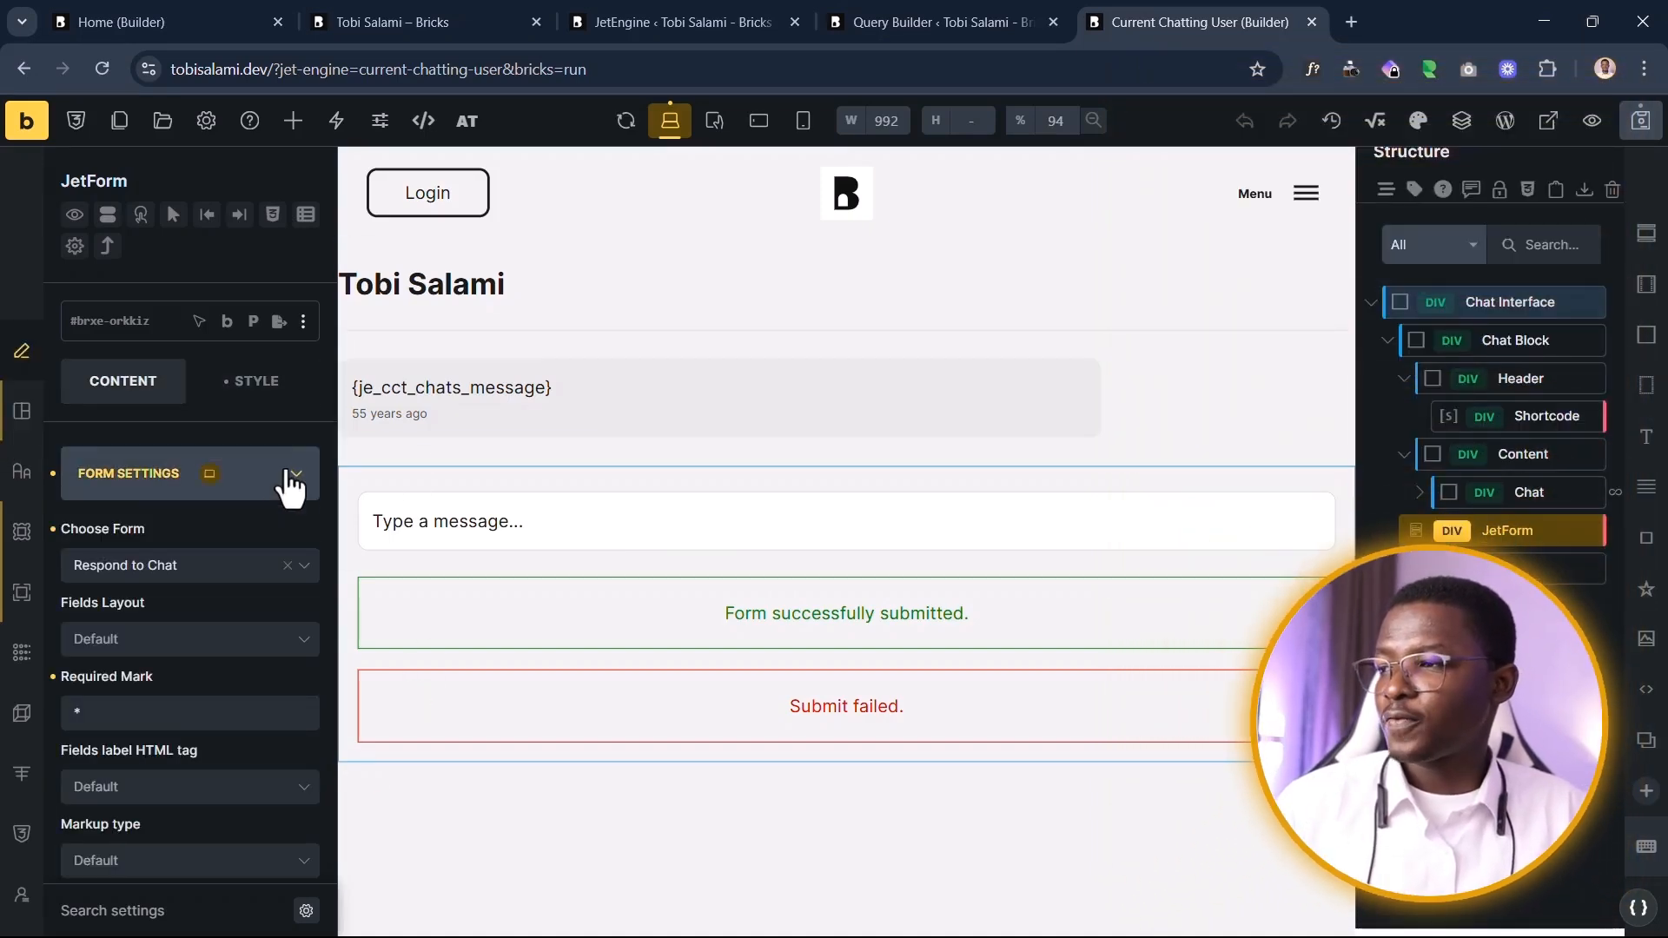
{"action": "scroll", "coordinate": [171, 596], "scroll_direction": "down", "scroll_amount": 1}
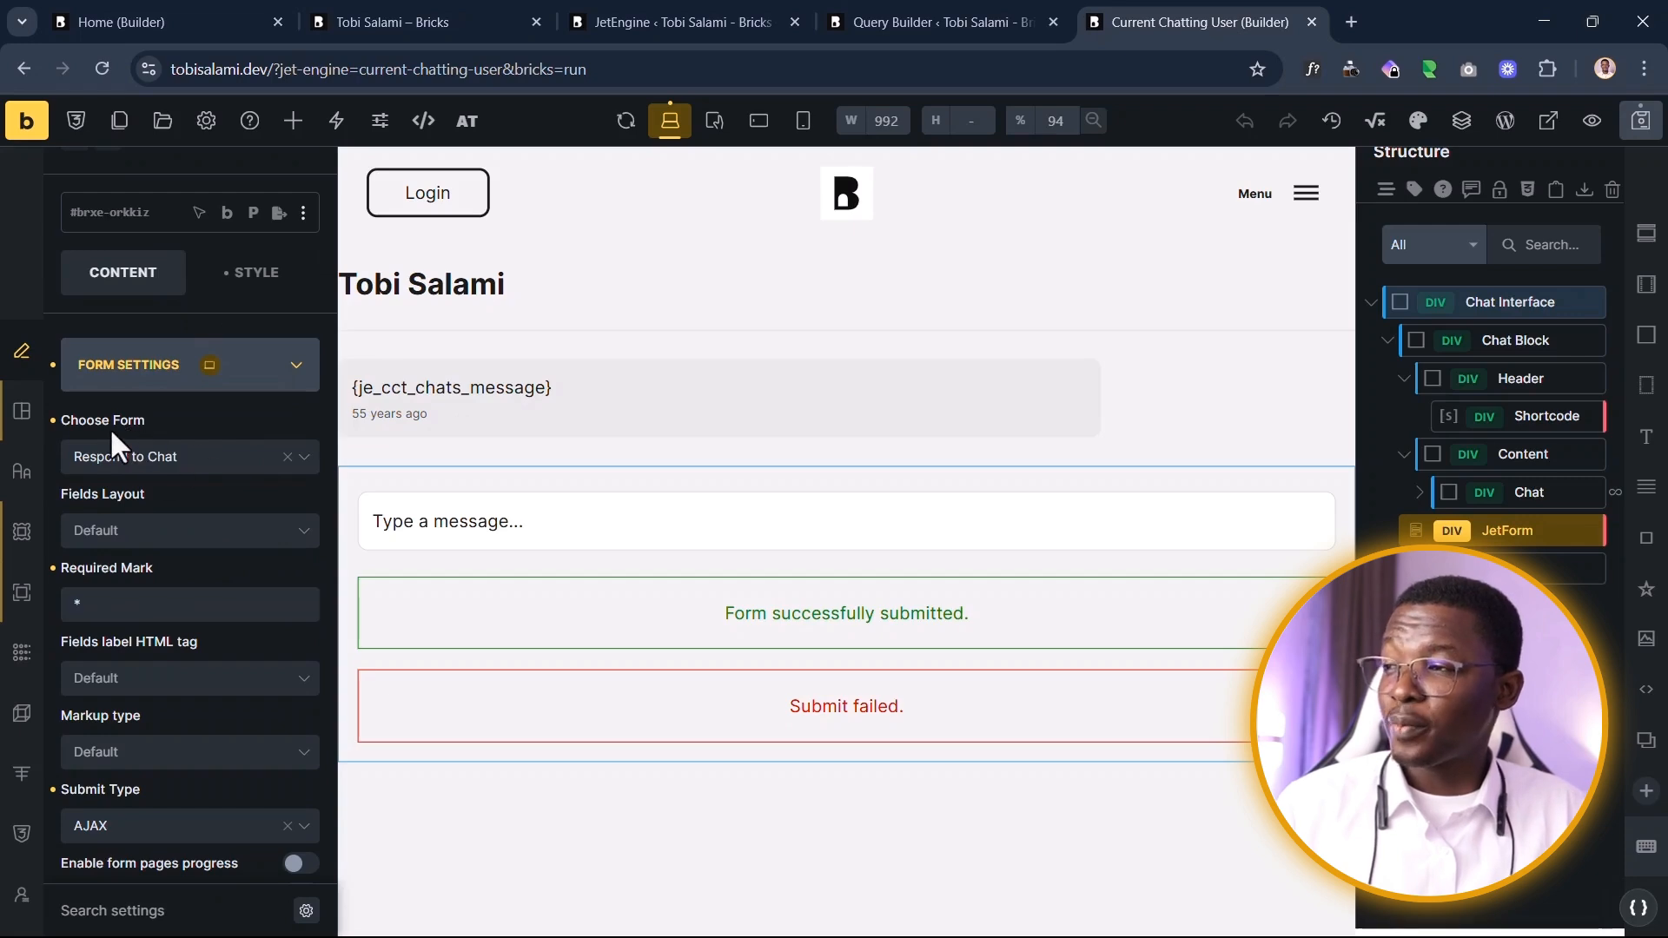
{"action": "left_click", "coordinate": [1640, 121]}
Step: In the WordPress admin, open the Respond to Chat form in JetFormBuilder and select its Message field
{"action": "left_click", "coordinate": [460, 15]}
{"action": "left_click", "coordinate": [756, 16]}
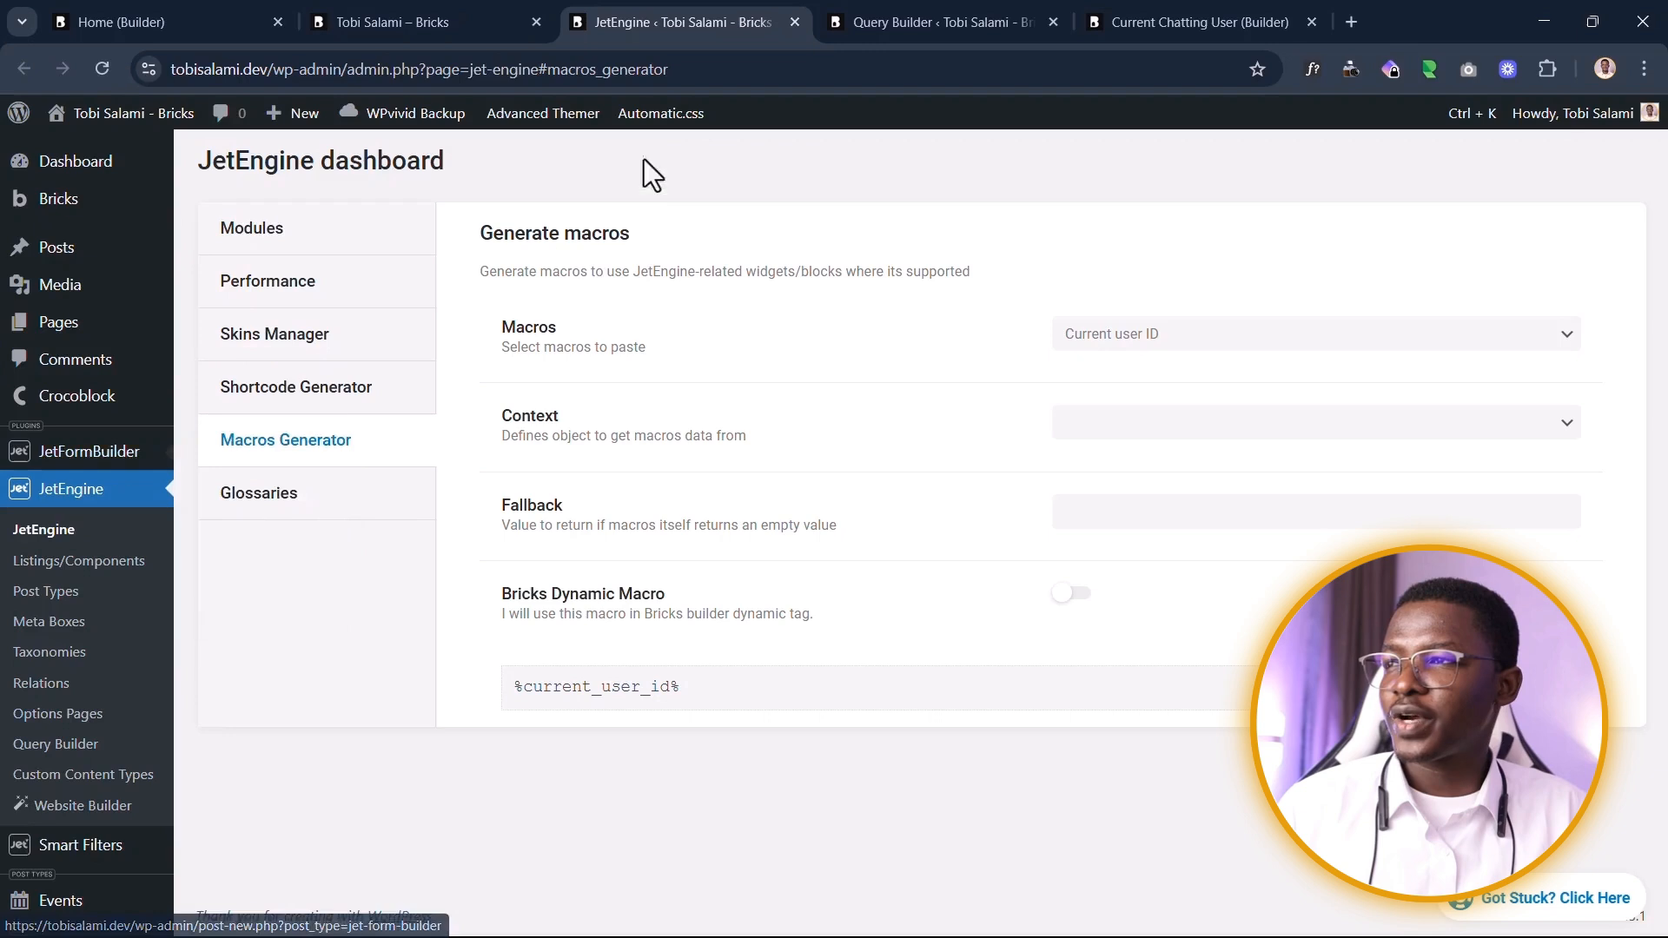
{"action": "left_click", "coordinate": [209, 459]}
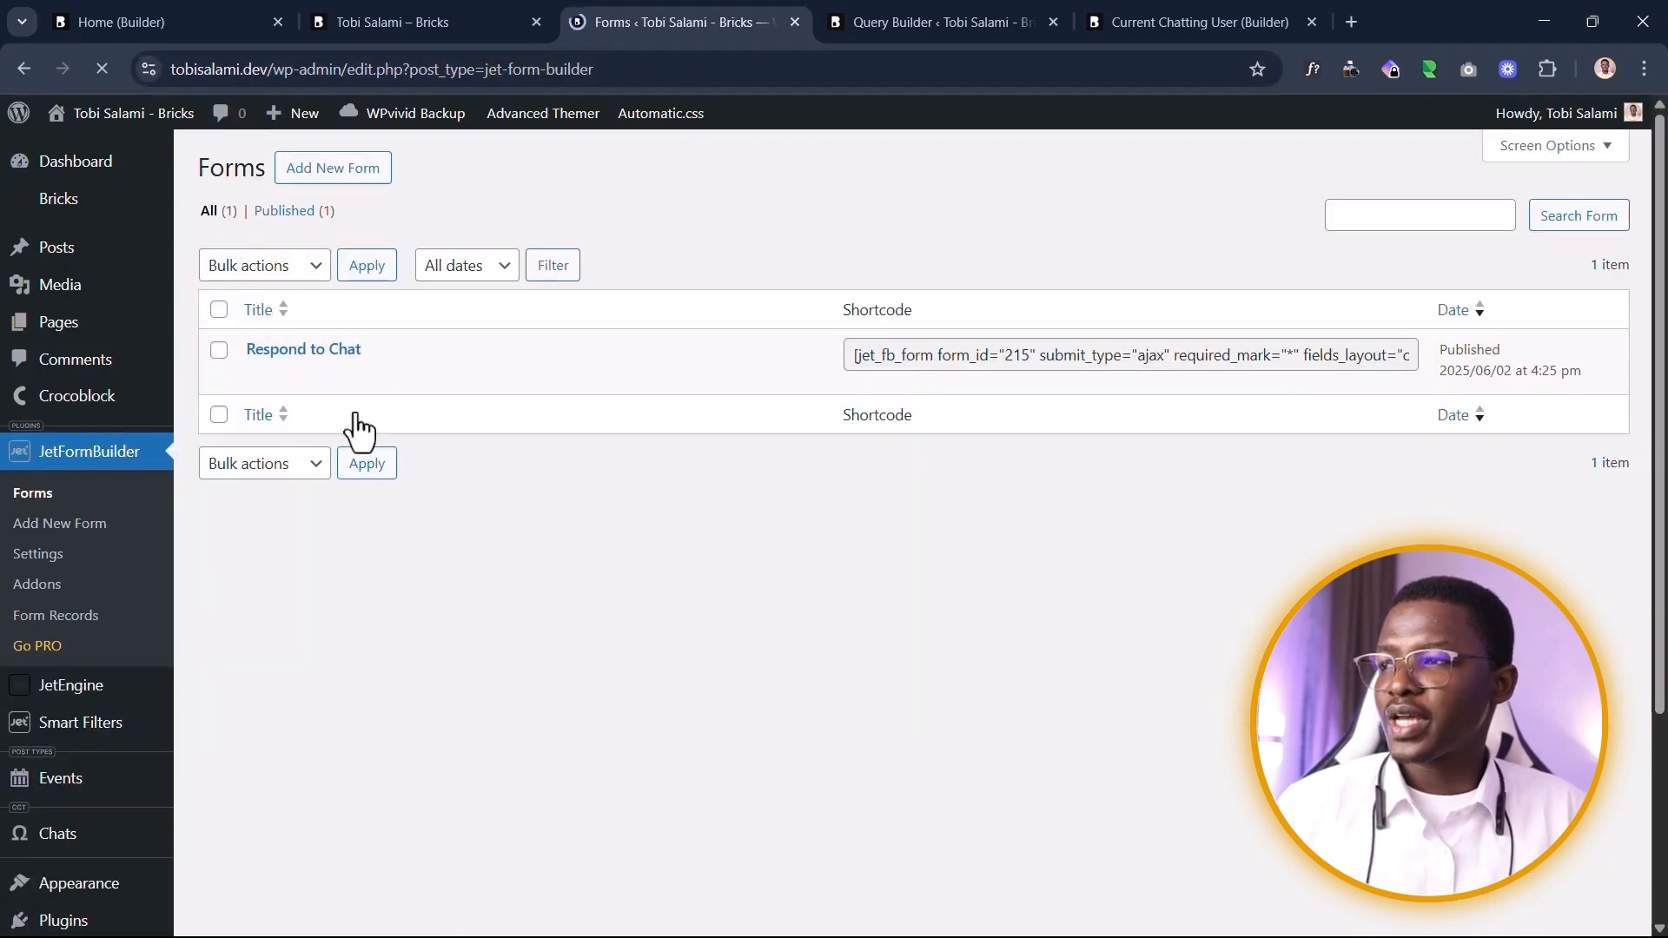
{"action": "left_click", "coordinate": [252, 377]}
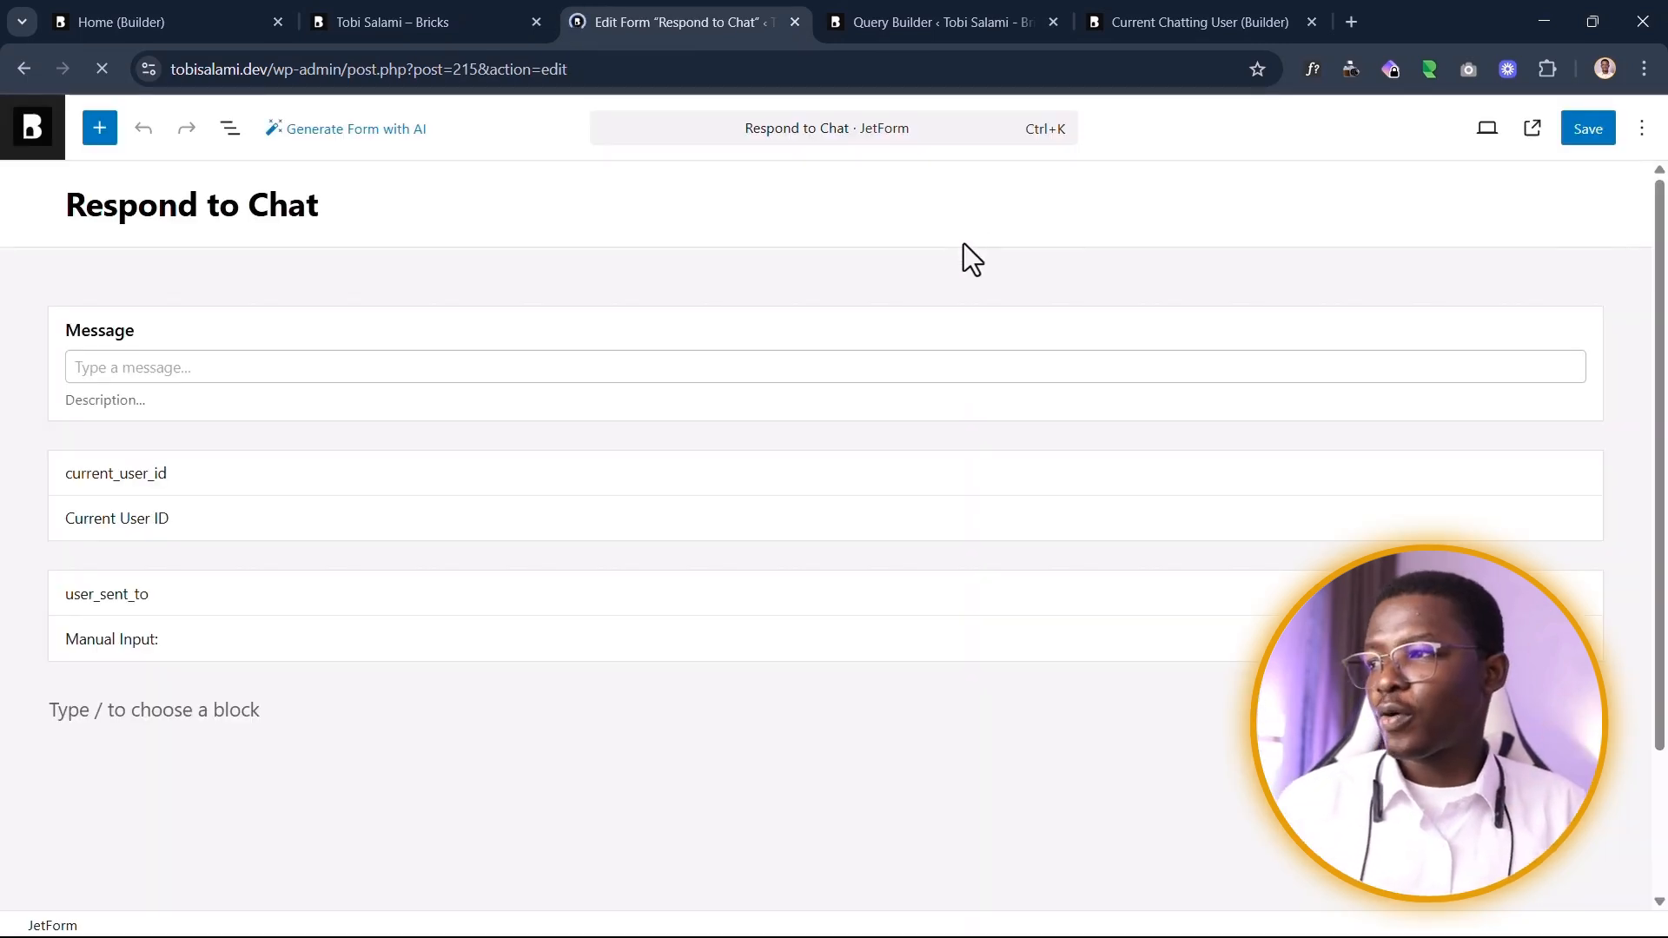
{"action": "left_click", "coordinate": [149, 320]}
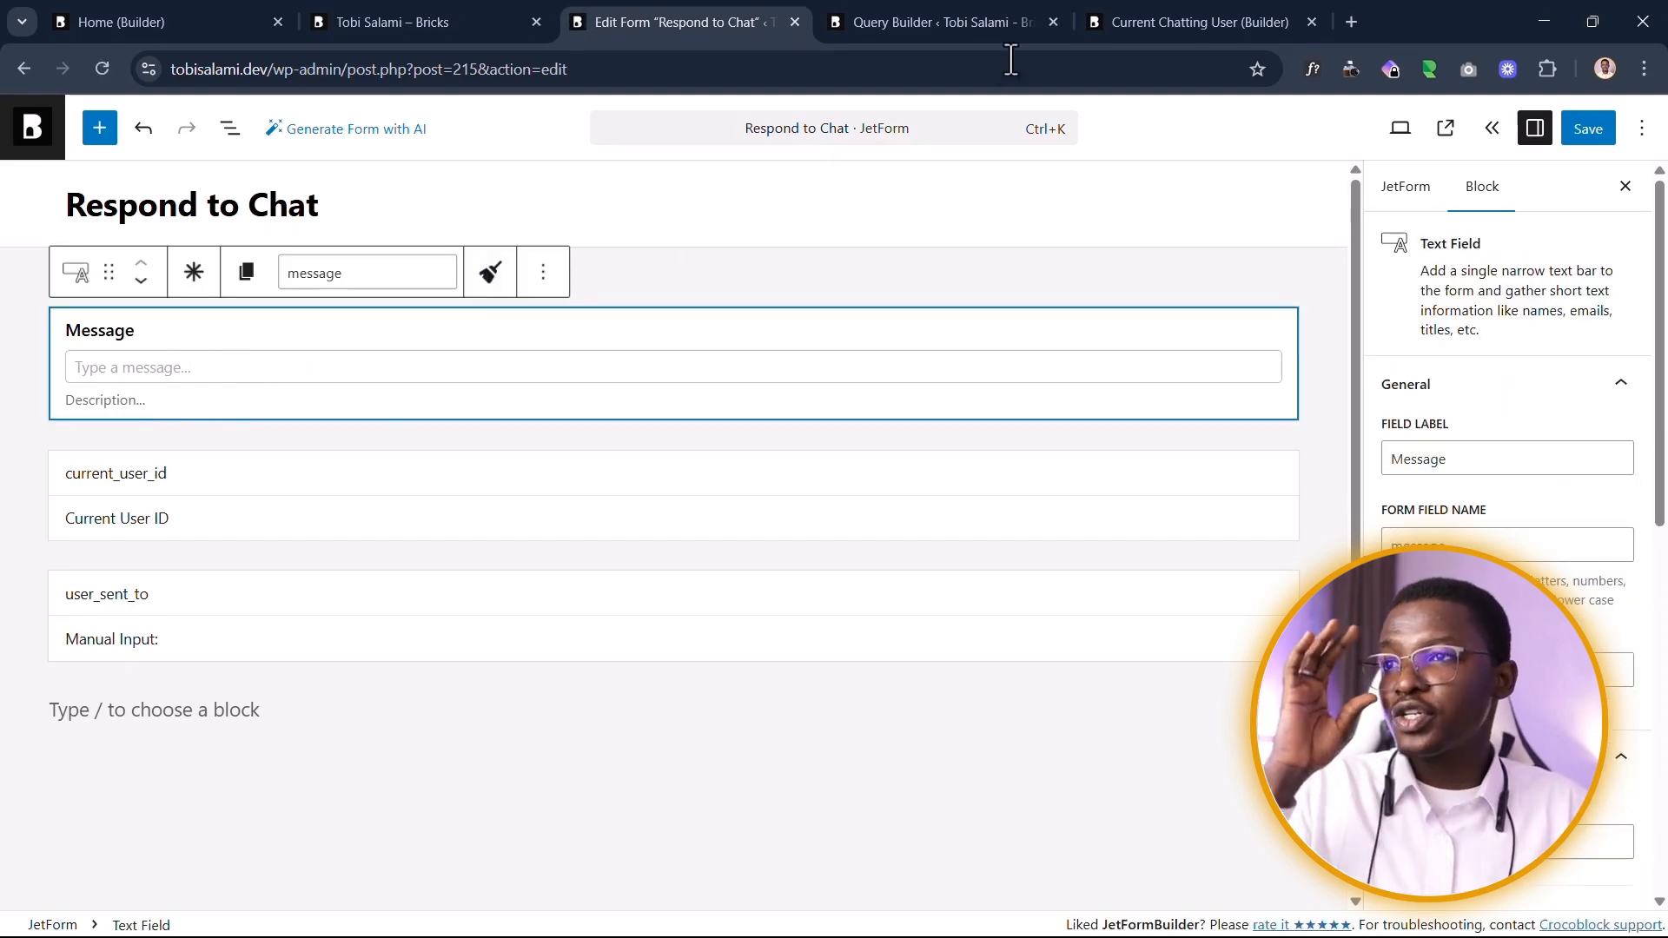
Step: Switch to the live chat page and focus the message input of the New Guy conversation
{"action": "left_click", "coordinate": [1086, 22]}
{"action": "left_click", "coordinate": [868, 22]}
{"action": "left_click", "coordinate": [673, 20]}
{"action": "left_click", "coordinate": [386, 22]}
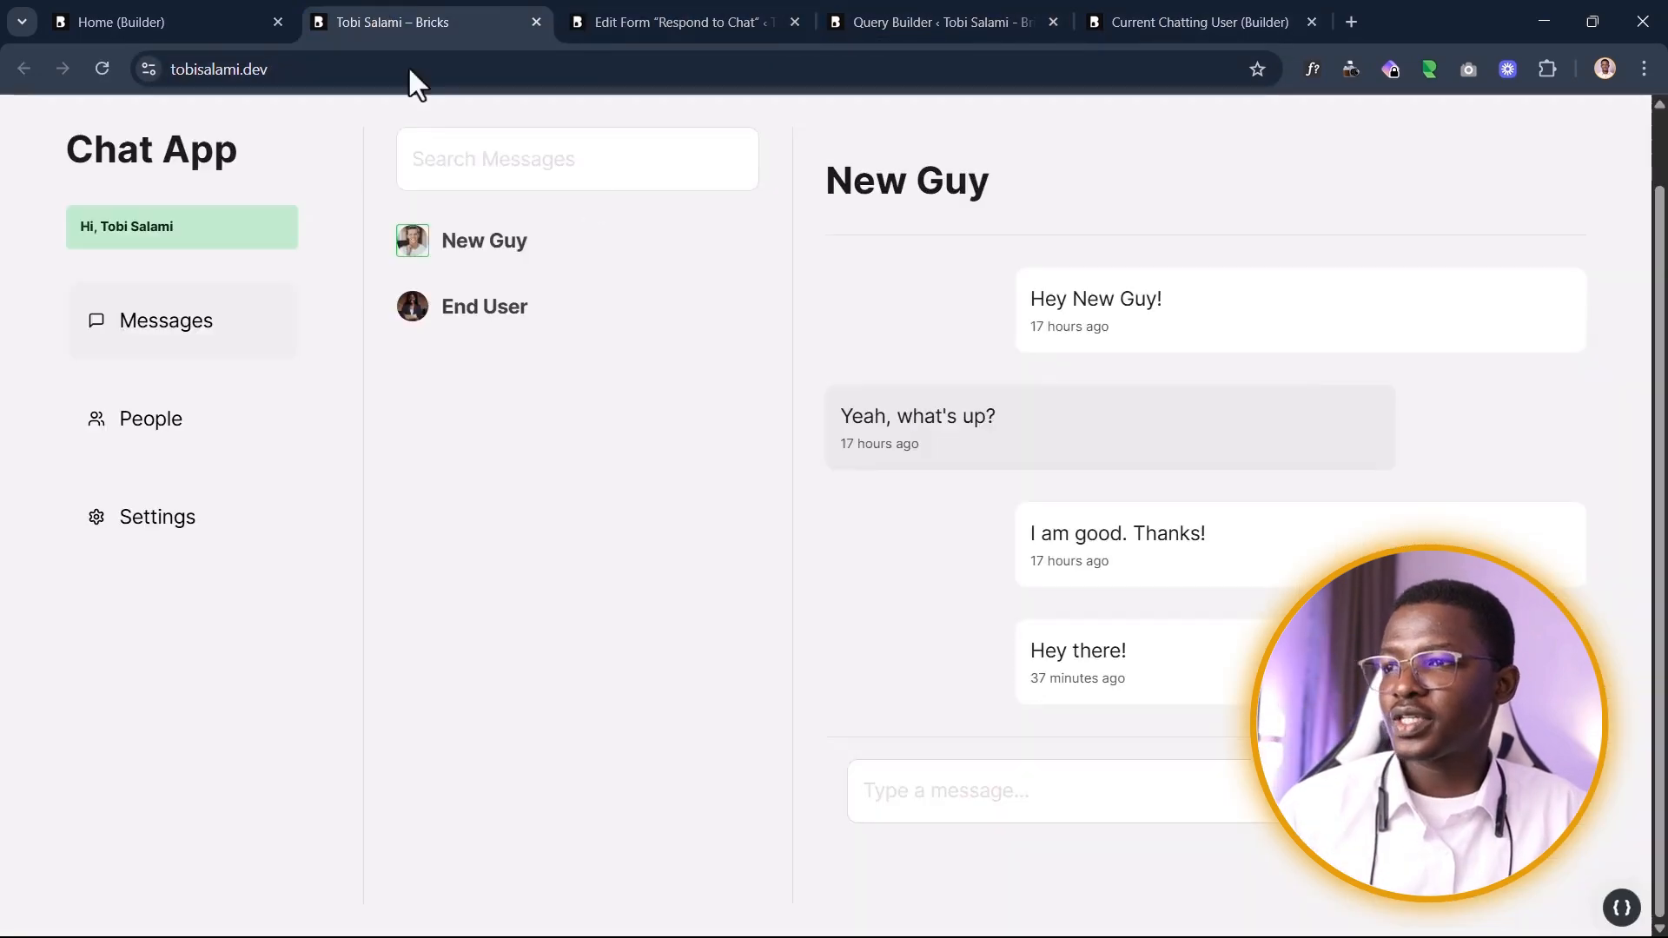
{"action": "left_click", "coordinate": [847, 777]}
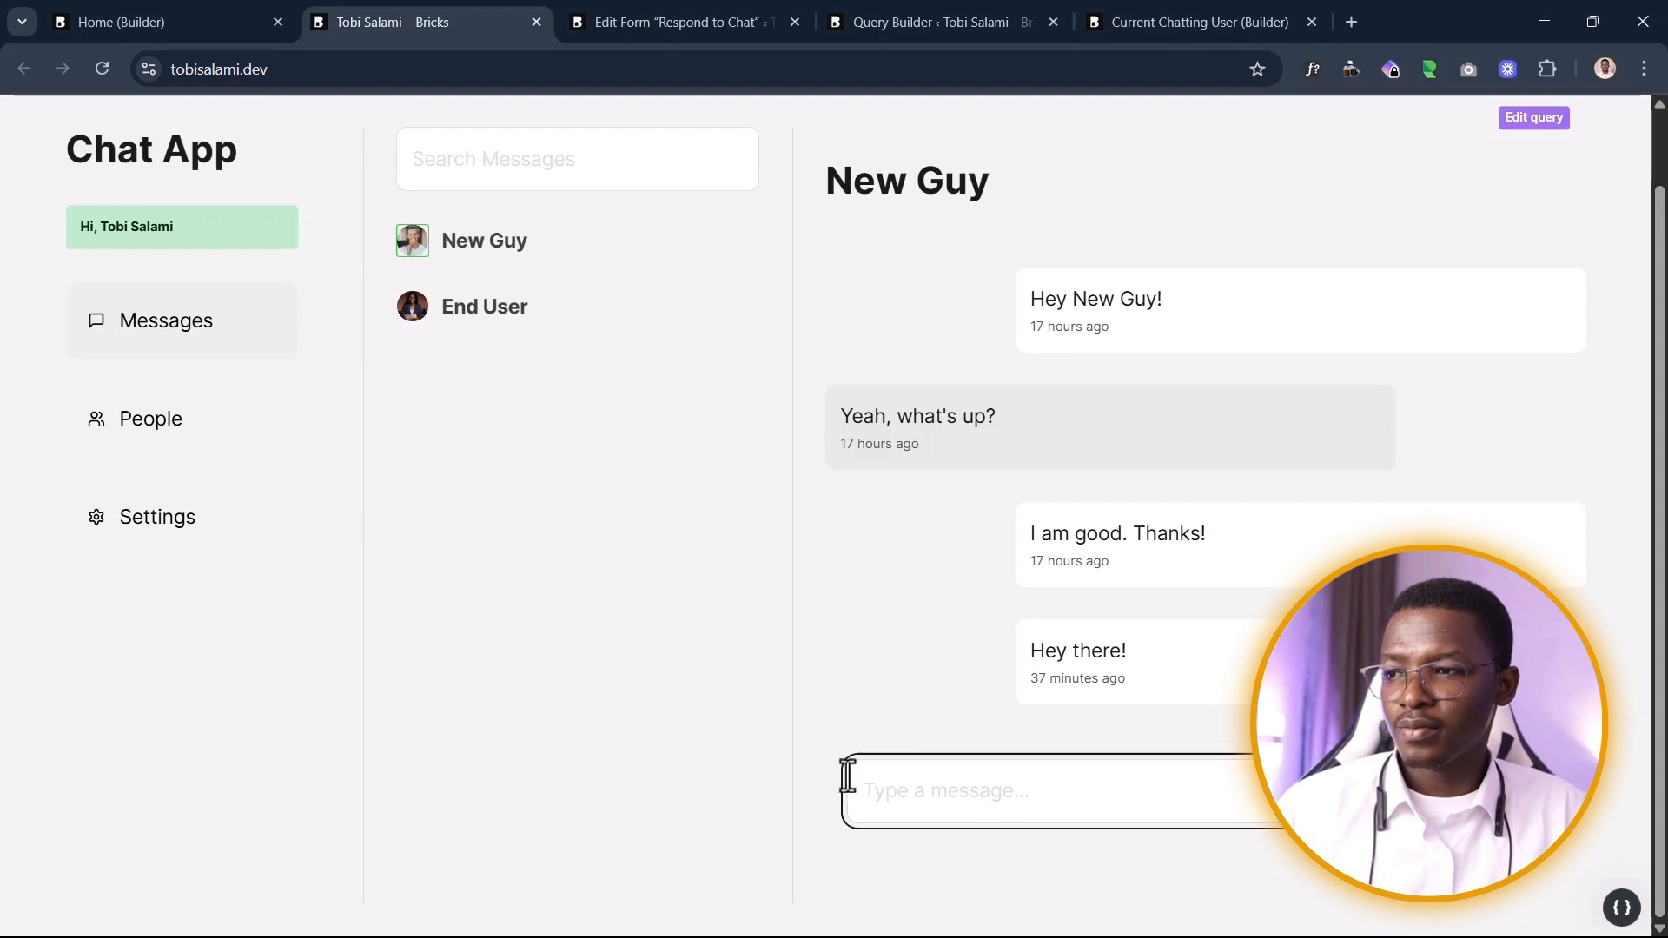
Step: Return to the Respond to Chat form and review the field value options of the current_user_id hidden field
{"action": "left_click", "coordinate": [632, 18]}
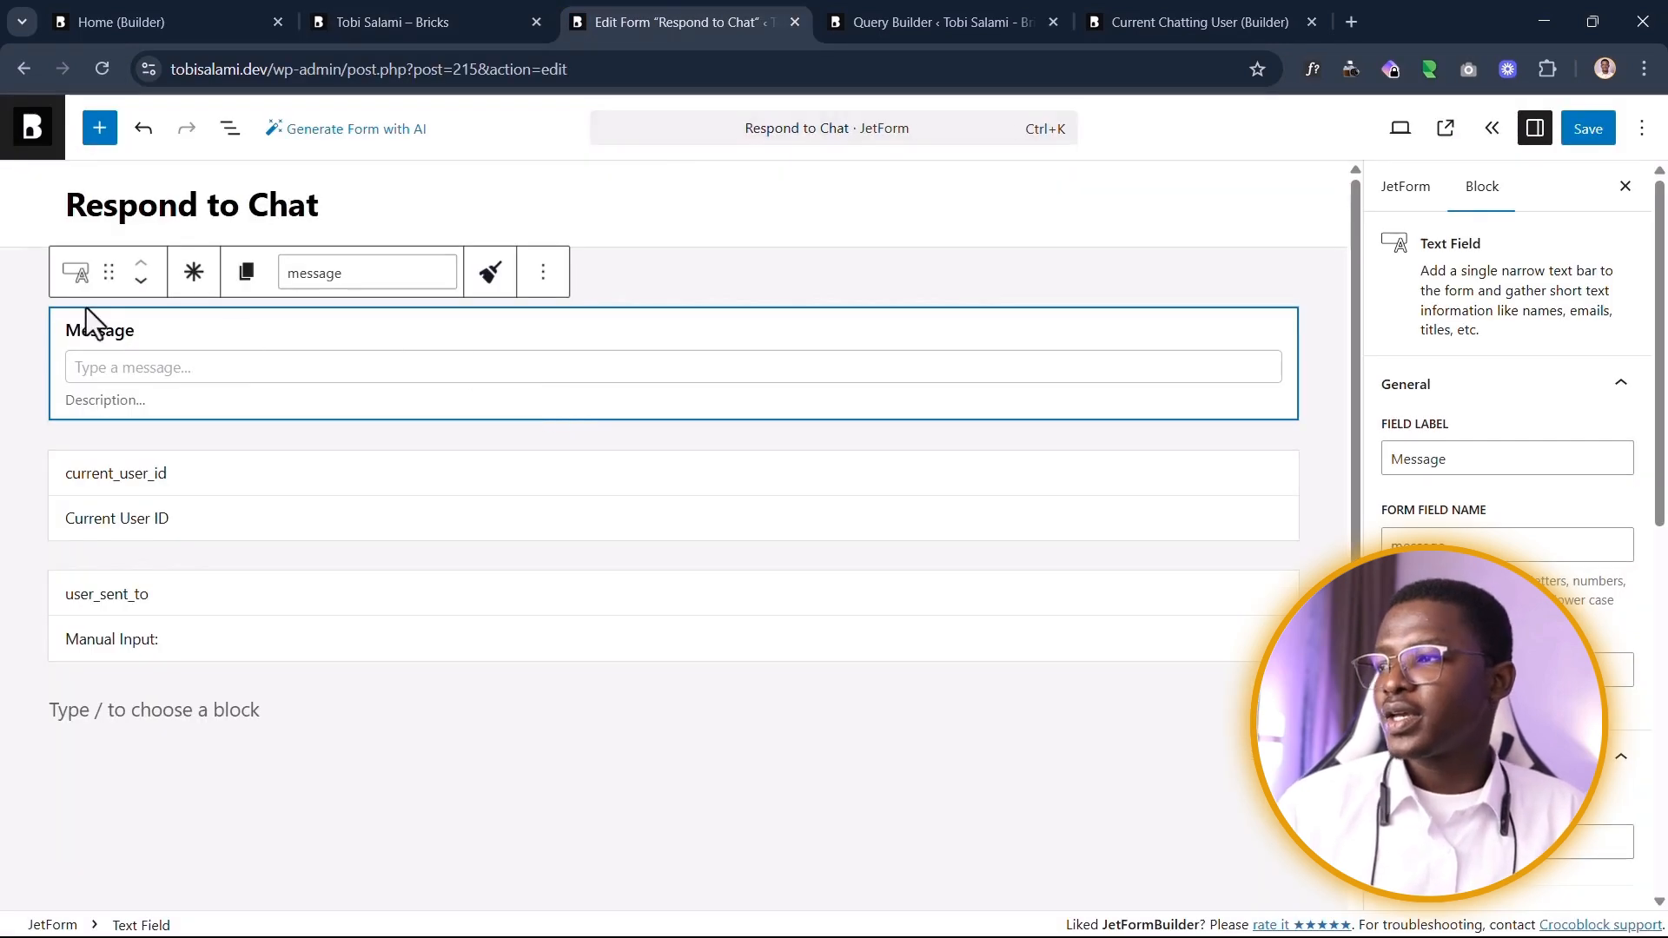
{"action": "left_click", "coordinate": [231, 474]}
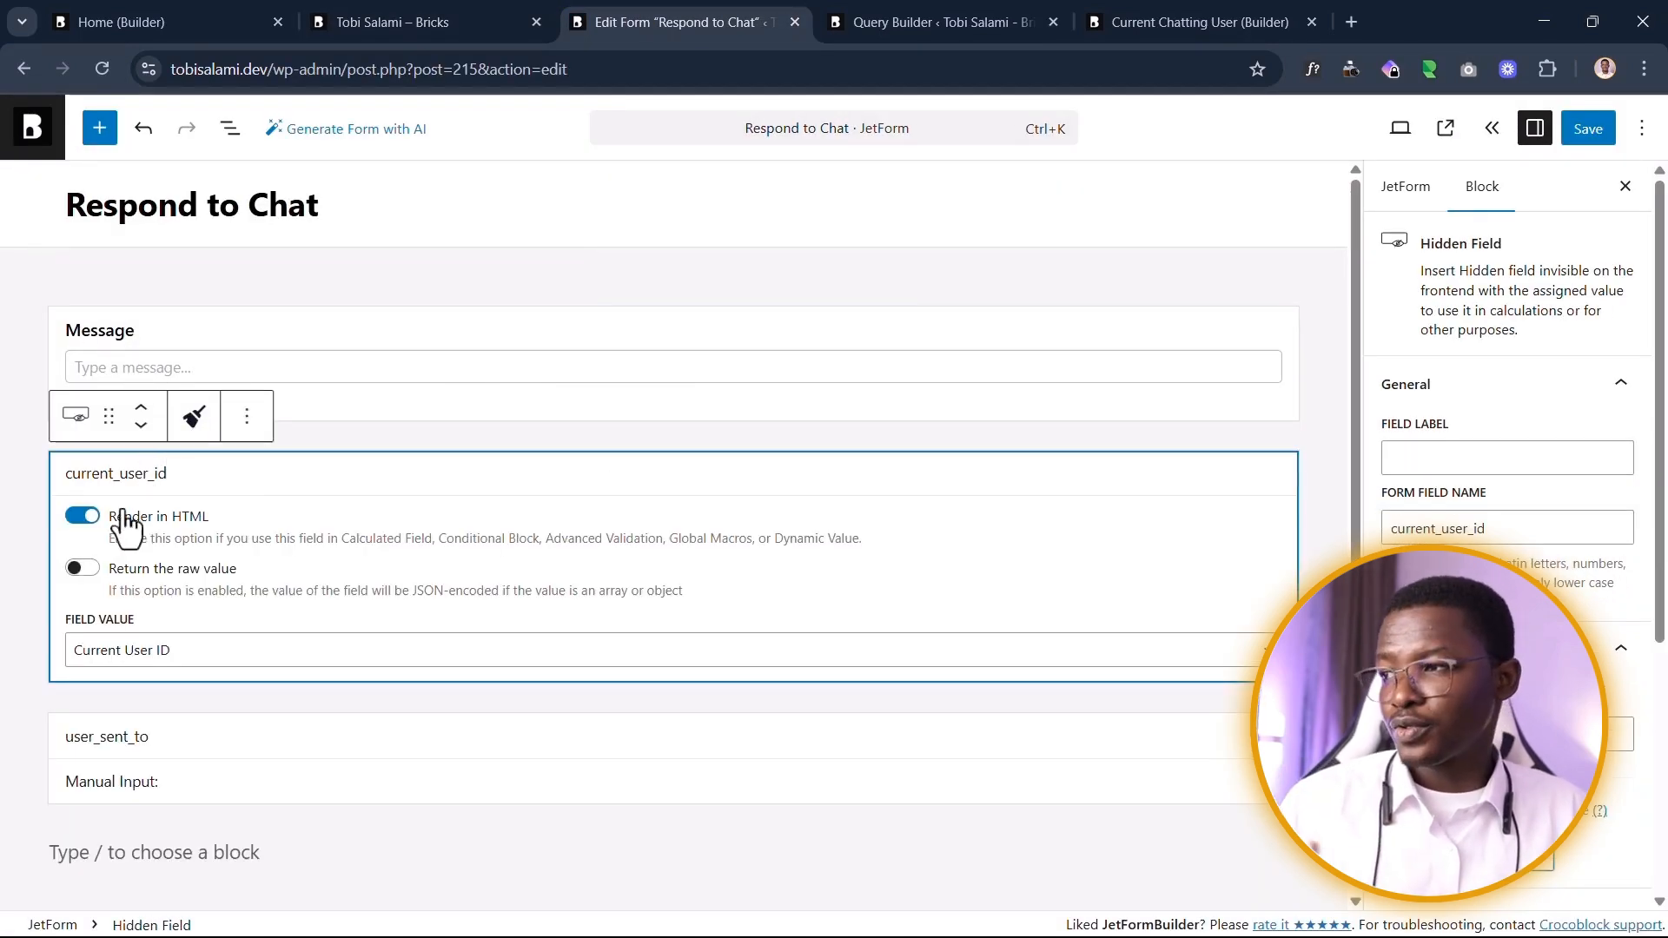
{"action": "left_click", "coordinate": [130, 665]}
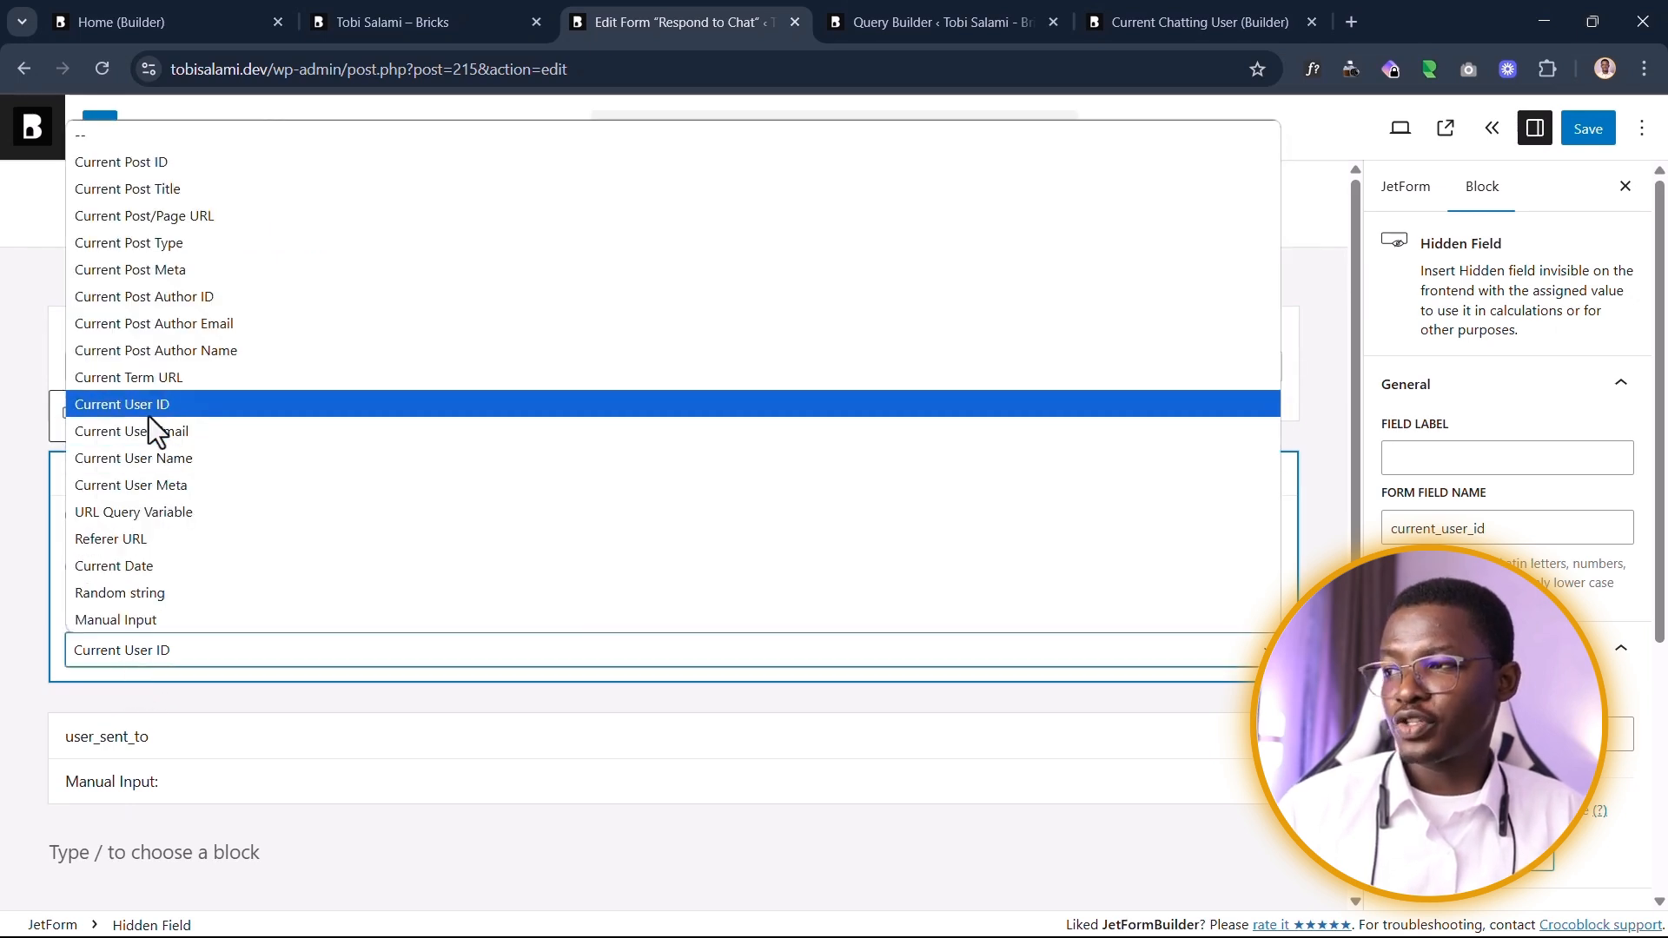
{"action": "left_click", "coordinate": [5, 579]}
{"action": "scroll", "coordinate": [249, 674], "scroll_direction": "down", "scroll_amount": 3}
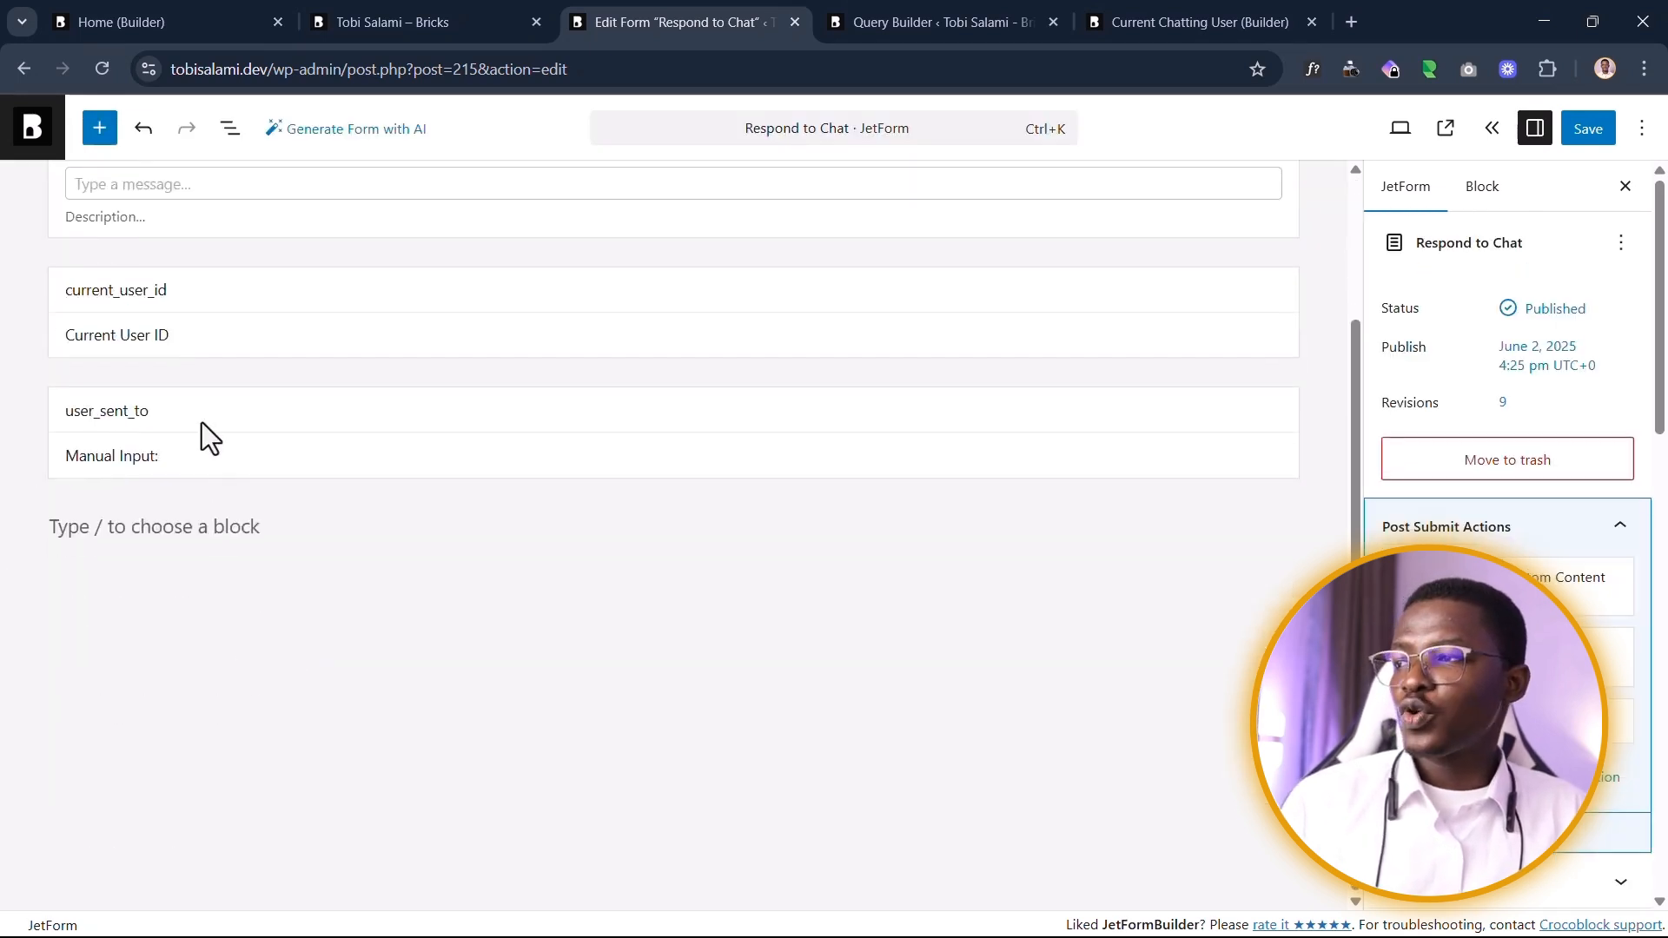
Step: Examine the user_sent_to hidden field's manual value and the full shortcode in its default value
{"action": "left_click", "coordinate": [204, 430]}
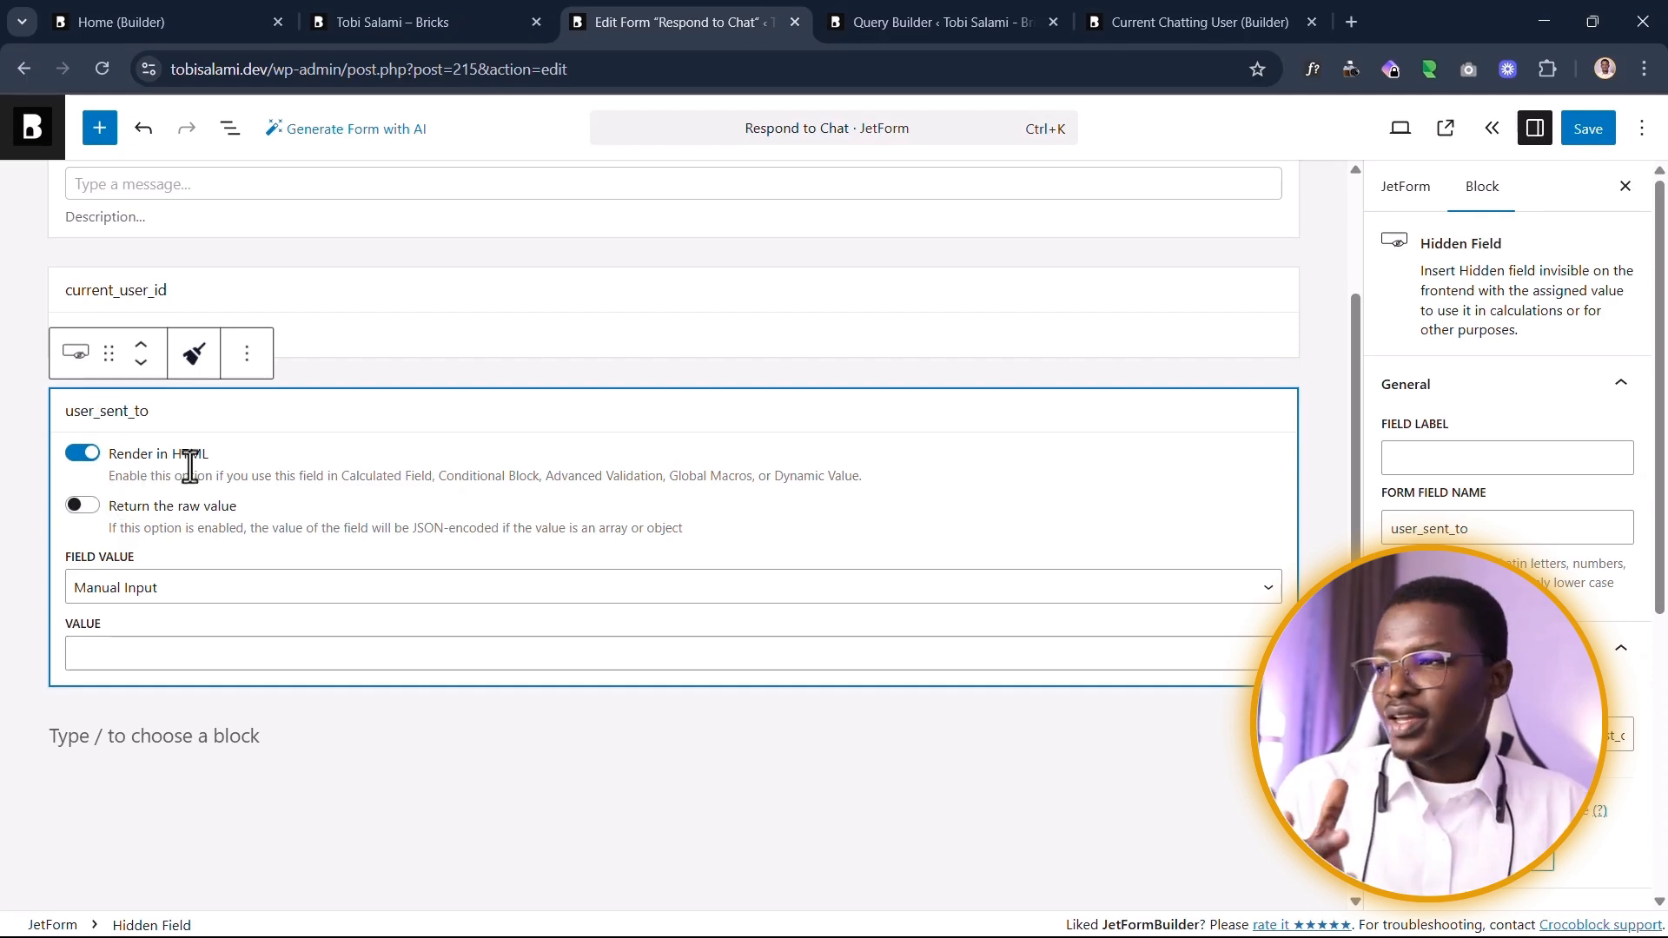
{"action": "left_click", "coordinate": [119, 651]}
{"action": "left_click", "coordinate": [9, 670]}
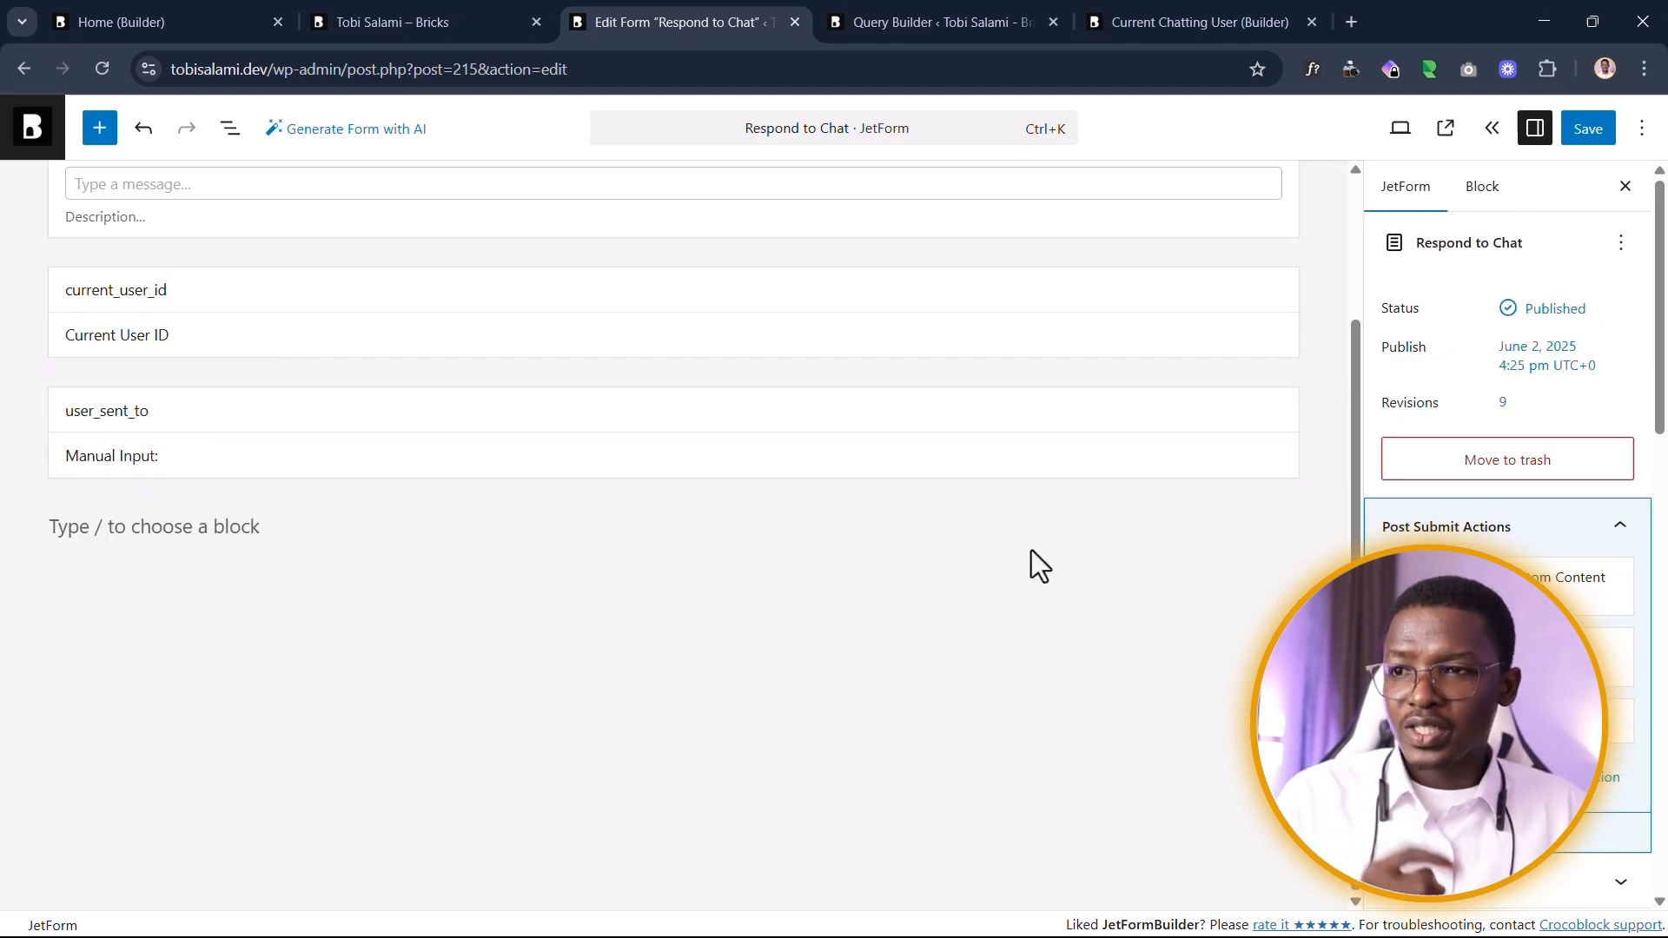
{"action": "left_click", "coordinate": [1067, 455]}
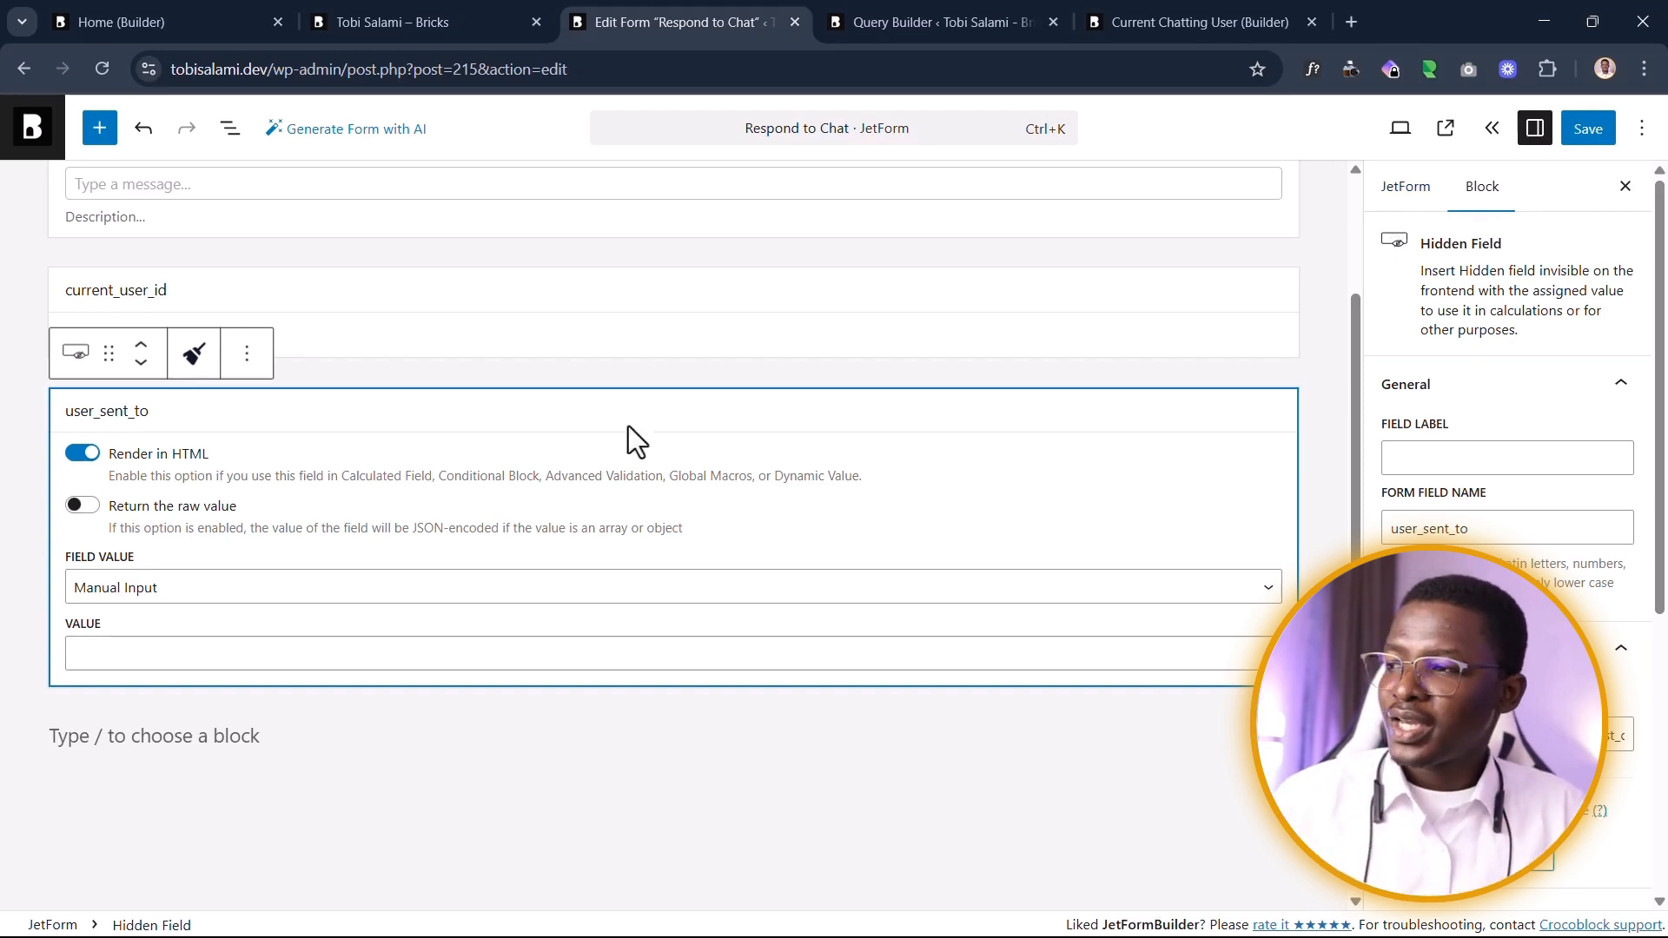
{"action": "left_click", "coordinate": [176, 665]}
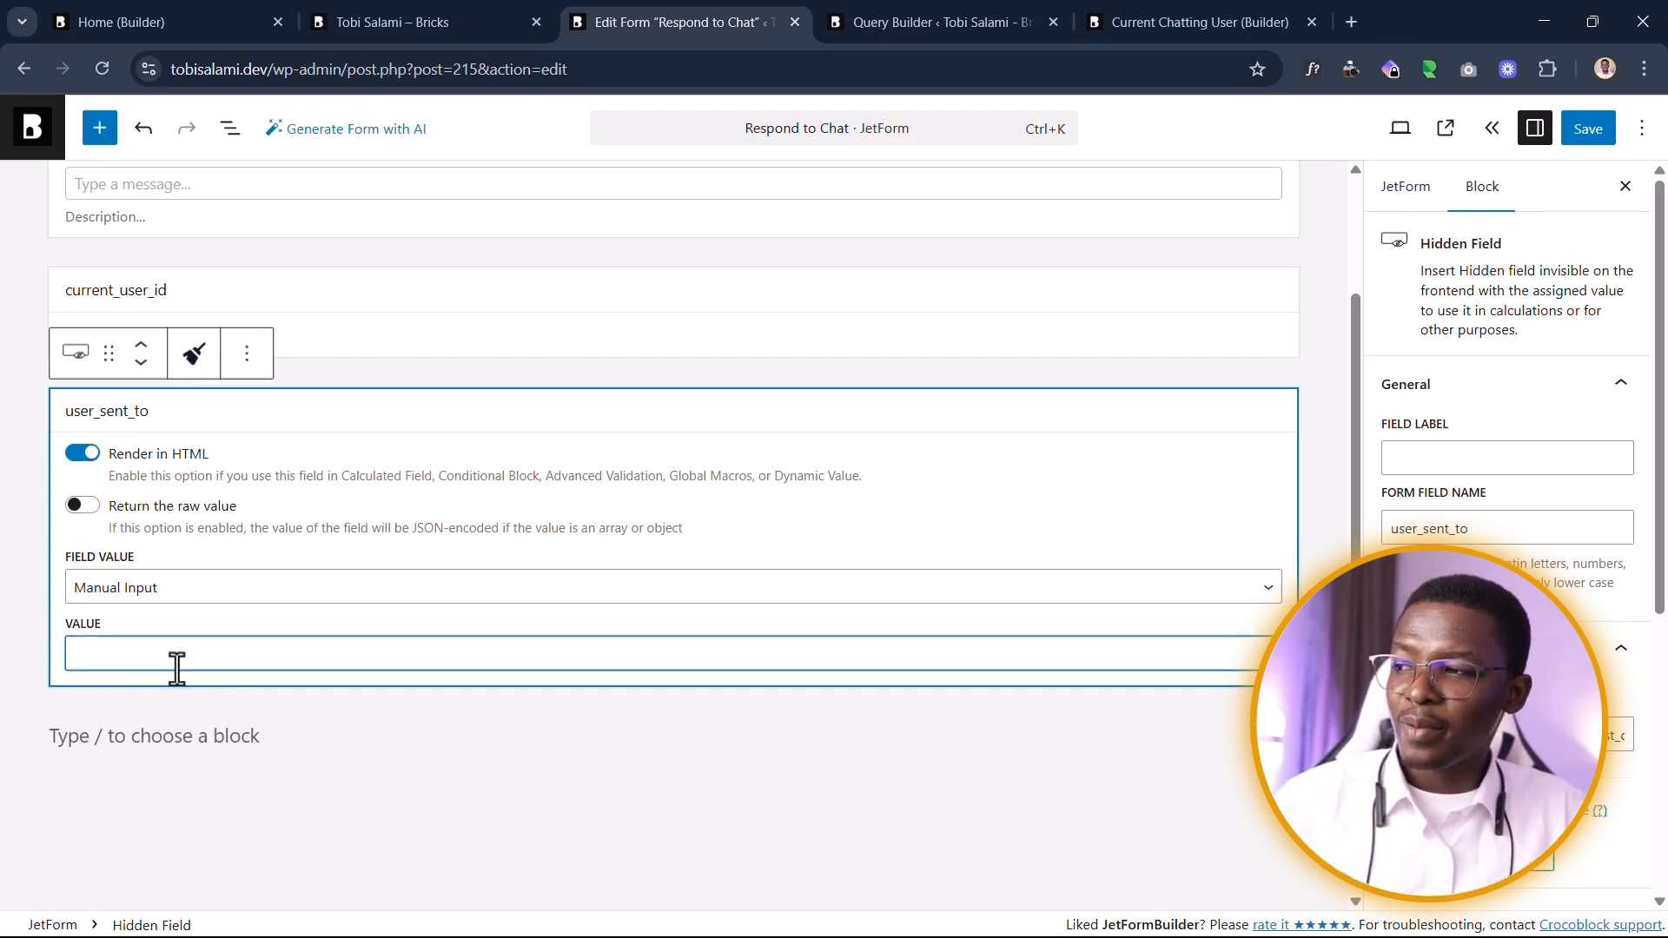
{"action": "scroll", "coordinate": [1482, 651], "scroll_direction": "down", "scroll_amount": 3}
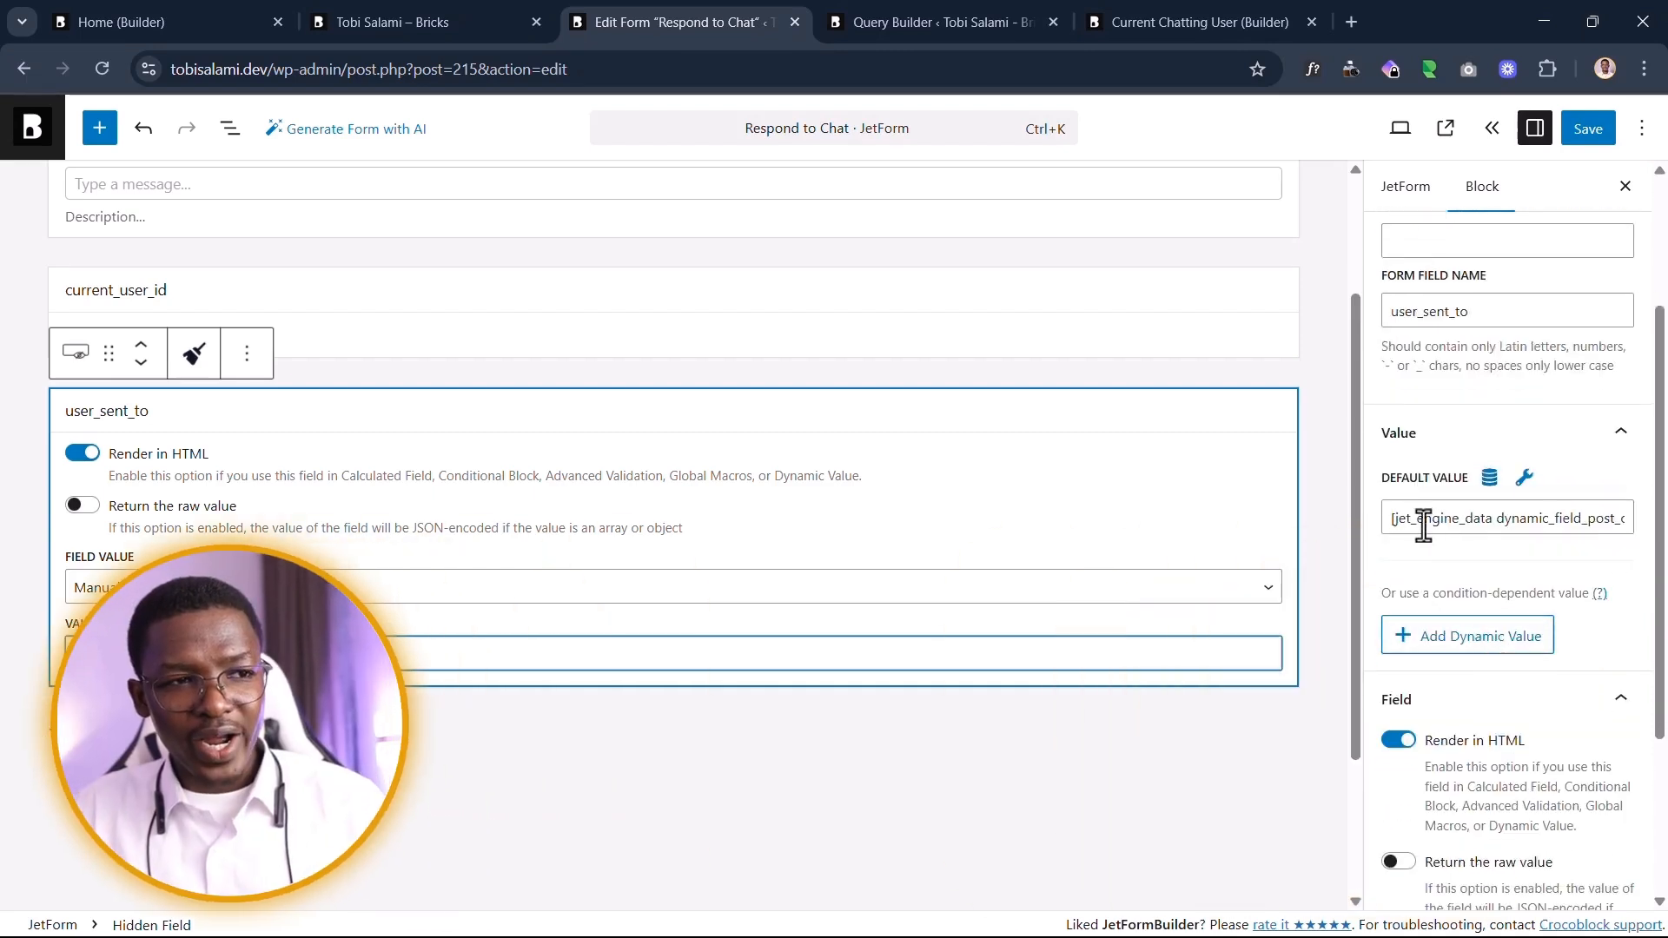
{"action": "left_click_drag", "start_coordinate": [1383, 518], "coordinate": [1664, 538]}
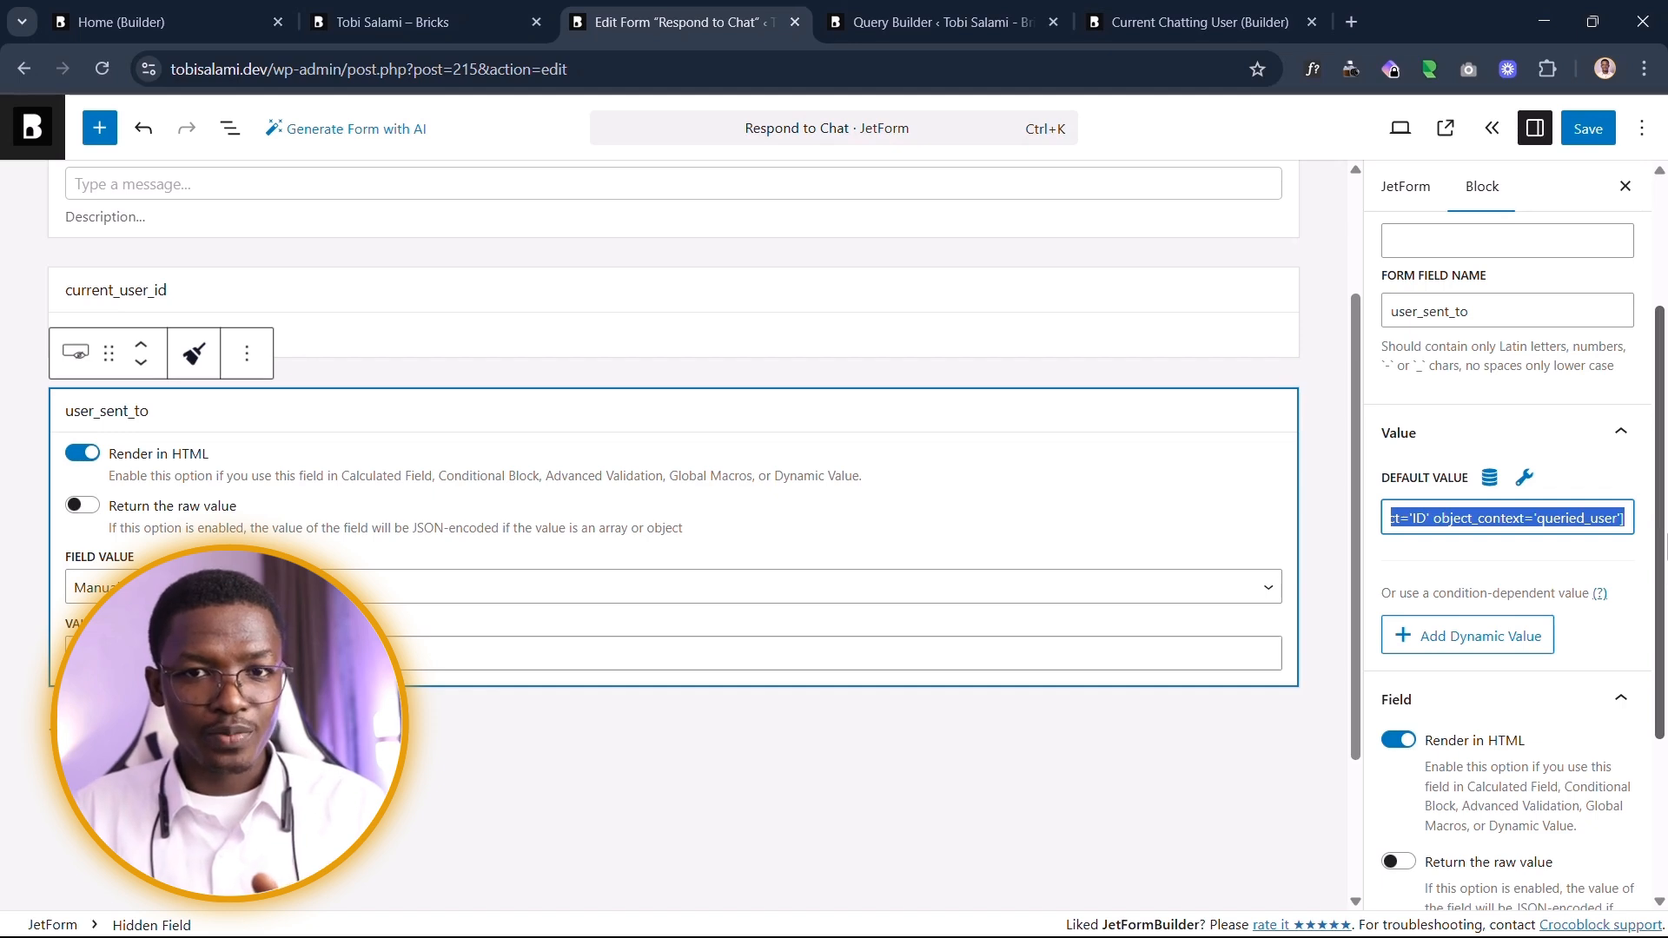
{"action": "left_click", "coordinate": [1562, 555]}
Step: Open the JetEngine dashboard's Shortcode Generator in the WordPress admin
{"action": "left_click", "coordinate": [409, 19]}
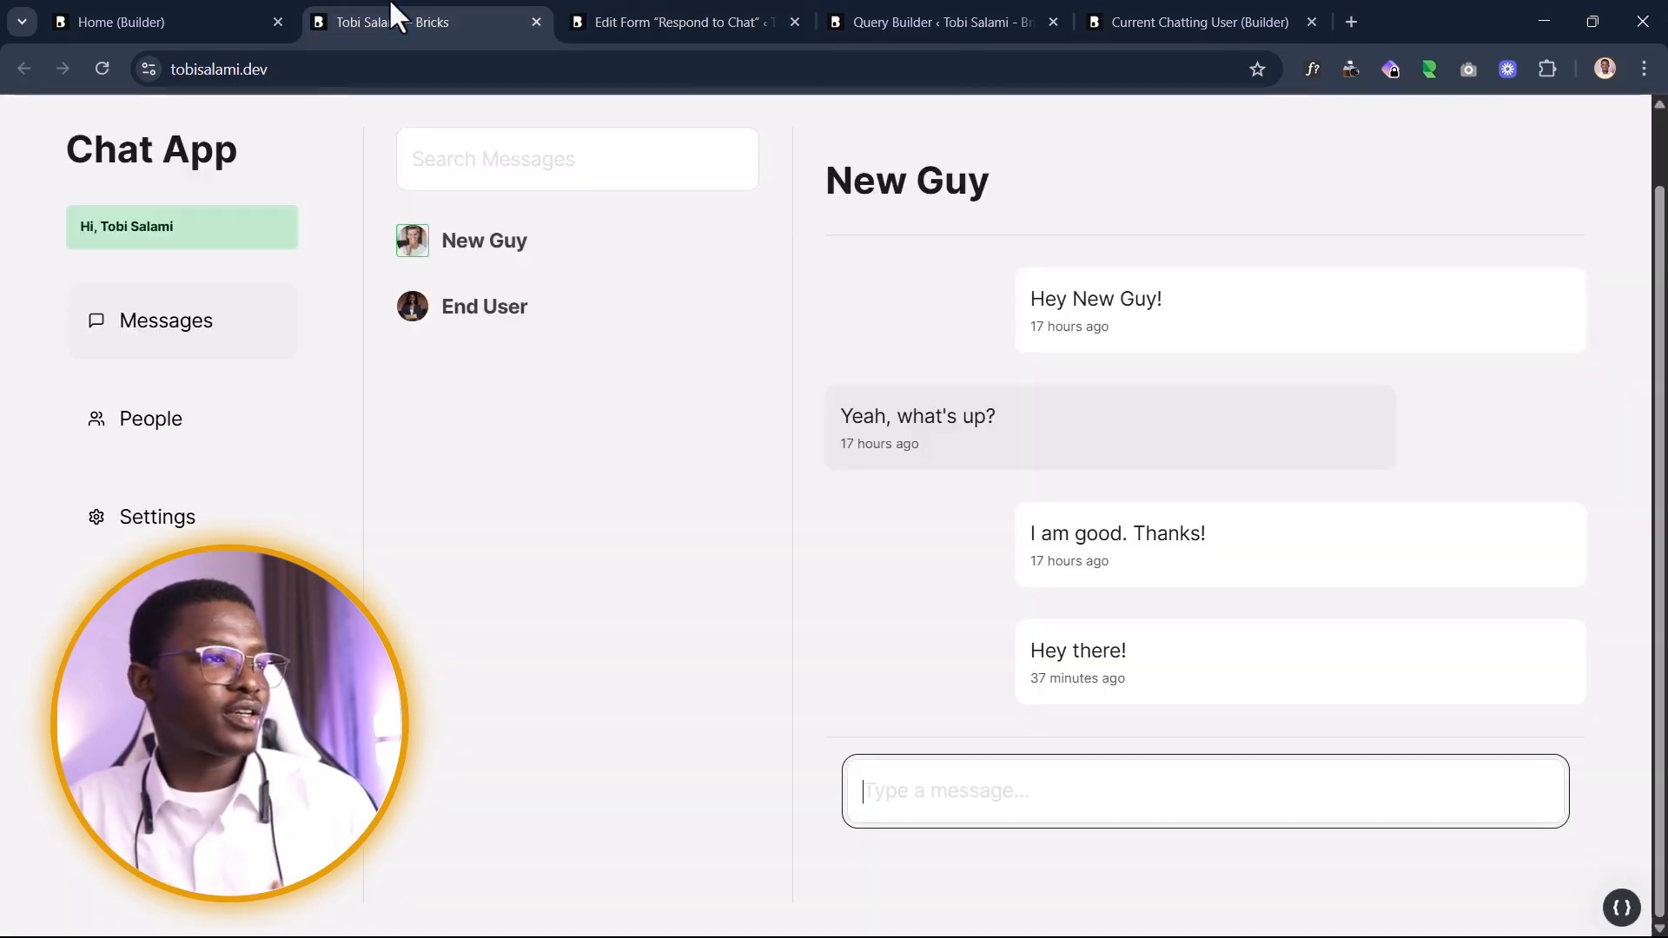
{"action": "left_click", "coordinate": [886, 17]}
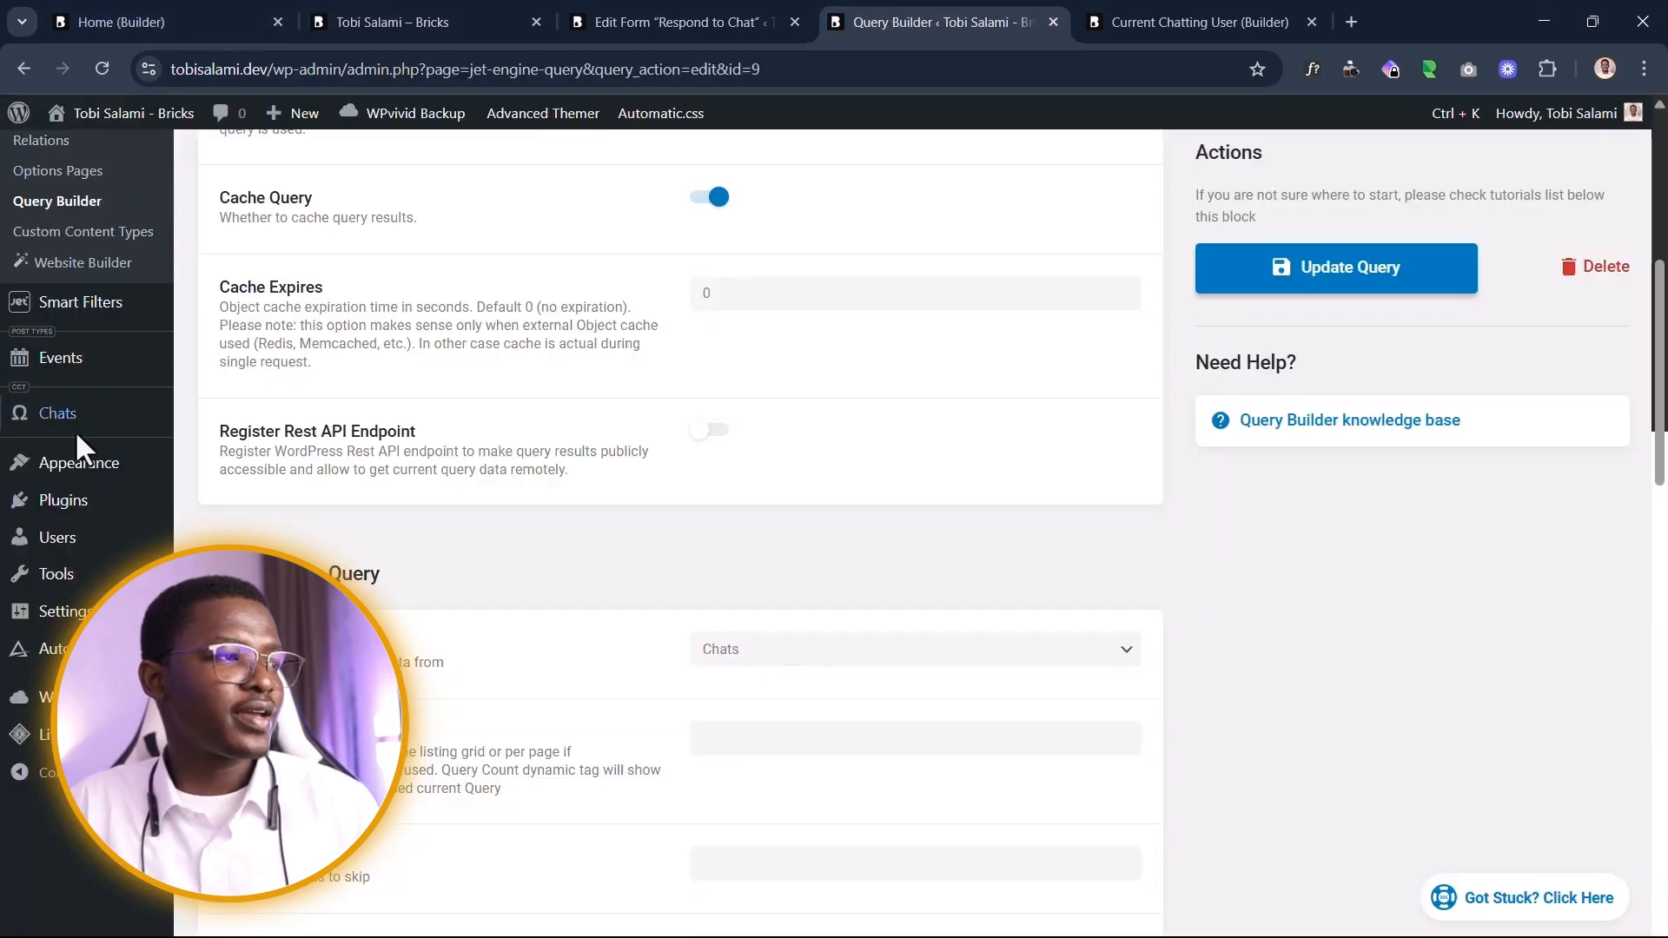
{"action": "scroll", "coordinate": [488, 317], "scroll_direction": "up", "scroll_amount": 2}
{"action": "scroll", "coordinate": [488, 316], "scroll_direction": "up", "scroll_amount": 2}
{"action": "left_click", "coordinate": [101, 320]}
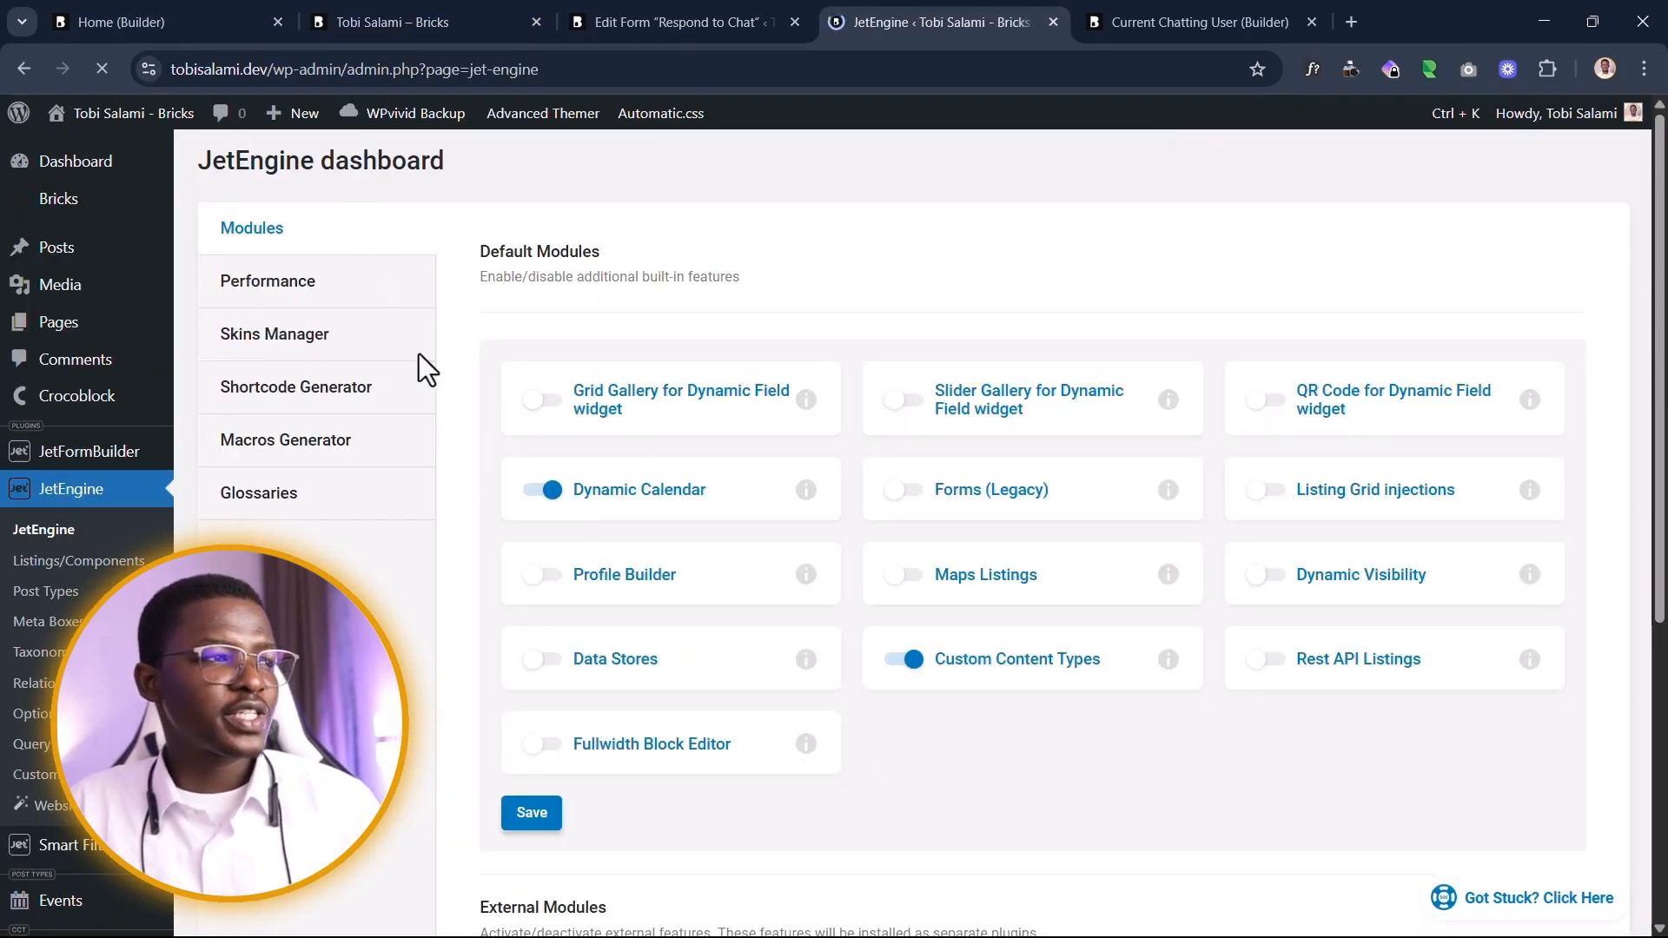
{"action": "left_click", "coordinate": [383, 389]}
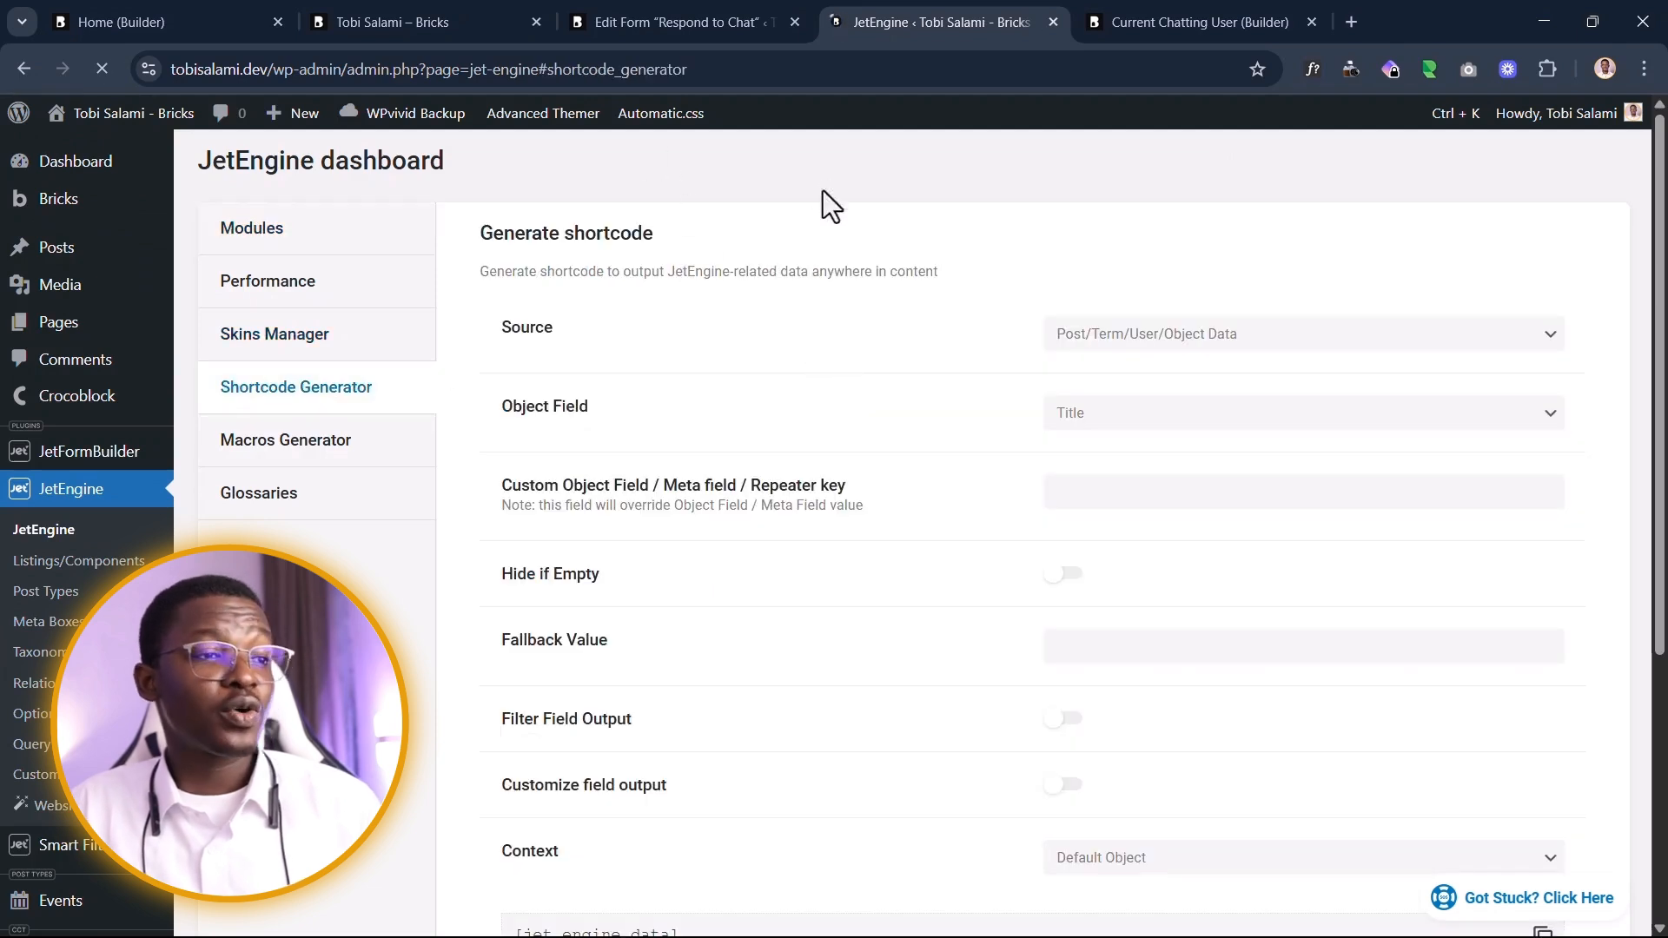
Step: Set the shortcode's object field to ID
{"action": "left_click", "coordinate": [1090, 415]}
{"action": "scroll", "coordinate": [1117, 685], "scroll_direction": "down", "scroll_amount": 10}
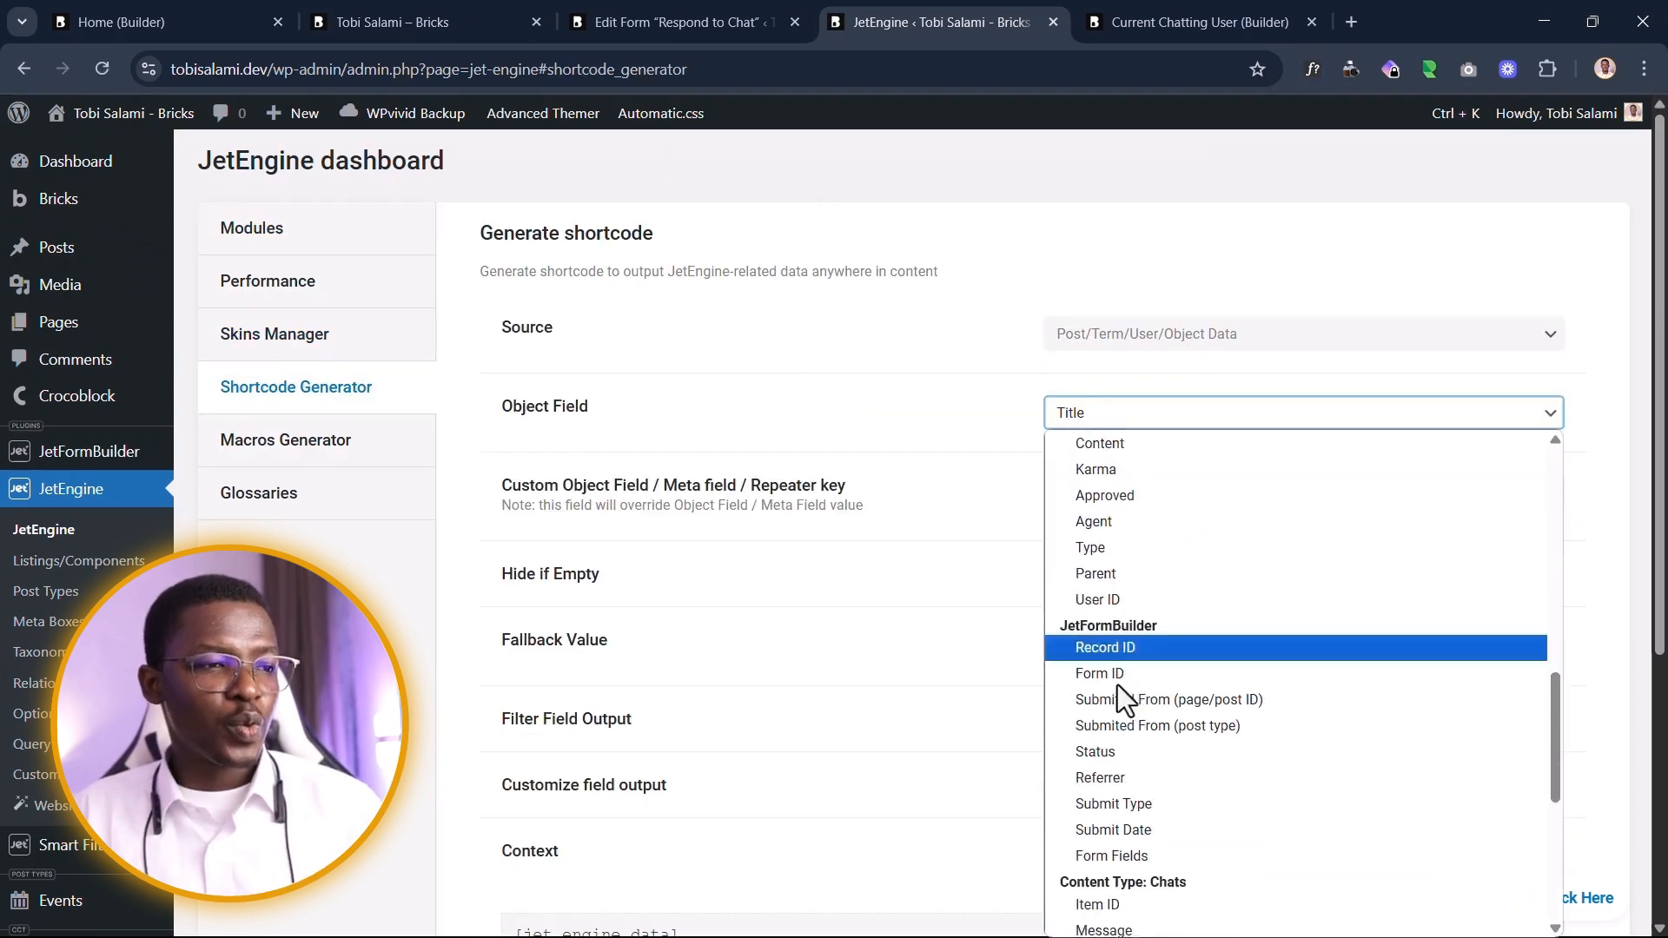
{"action": "scroll", "coordinate": [1125, 652], "scroll_direction": "up", "scroll_amount": 6}
{"action": "scroll", "coordinate": [1108, 673], "scroll_direction": "up", "scroll_amount": 2}
{"action": "left_click", "coordinate": [1102, 680]}
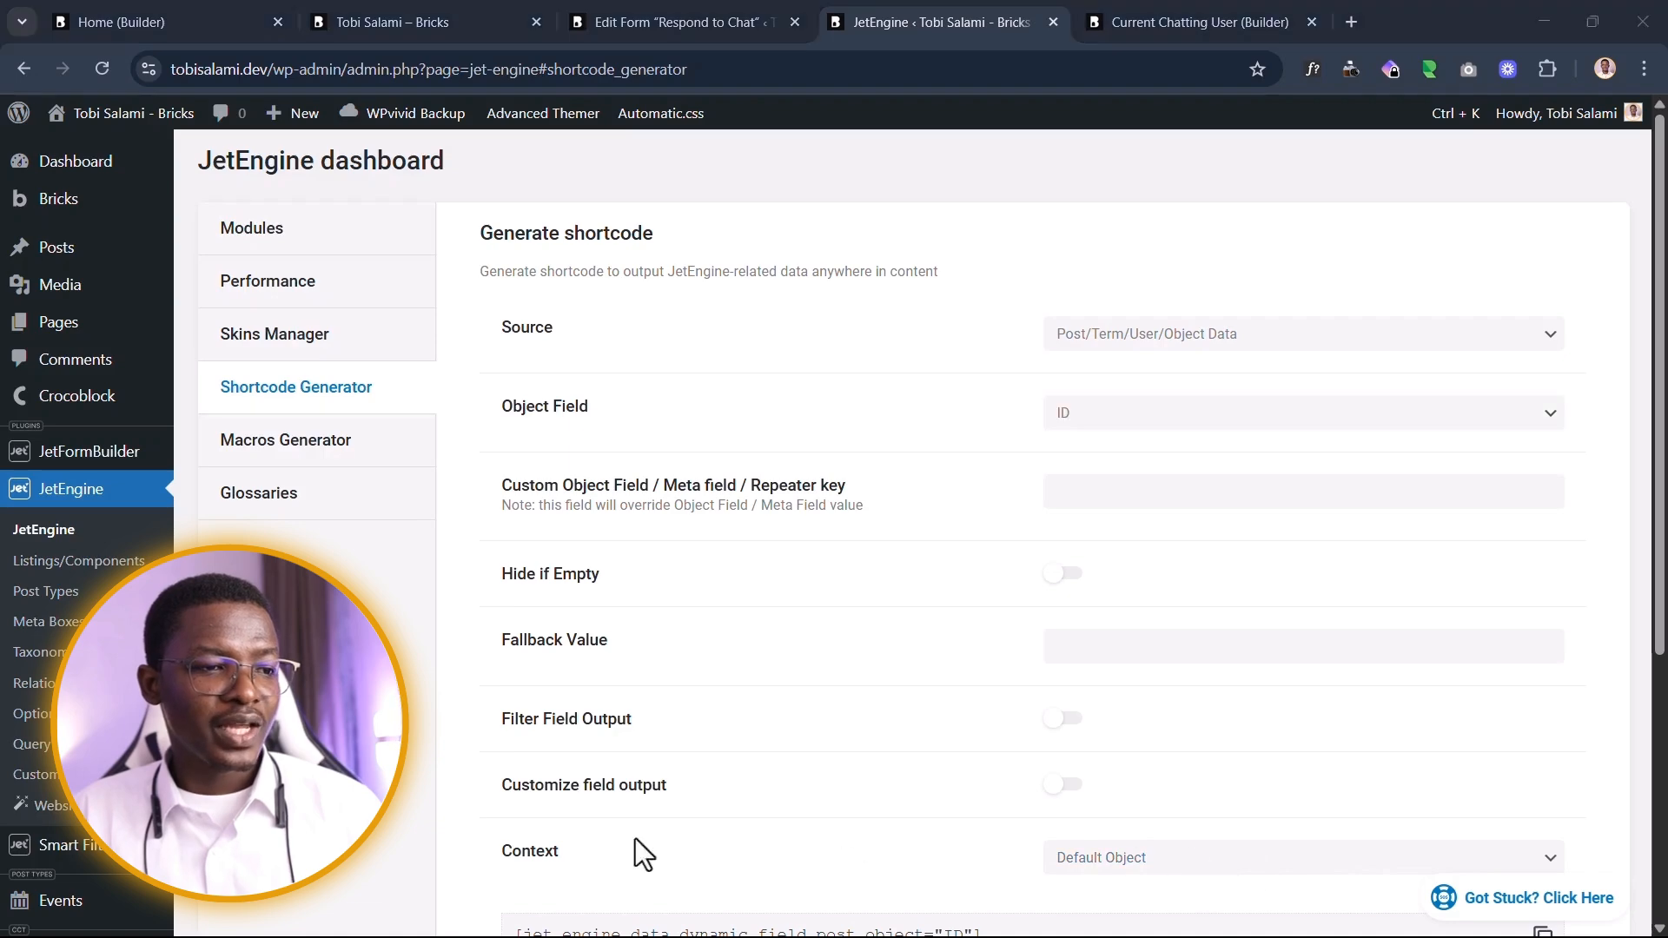
Step: Set the shortcode's context to Queried User and copy the generated shortcode
{"action": "scroll", "coordinate": [1104, 678], "scroll_direction": "down", "scroll_amount": 5}
{"action": "scroll", "coordinate": [868, 600], "scroll_direction": "up", "scroll_amount": 3}
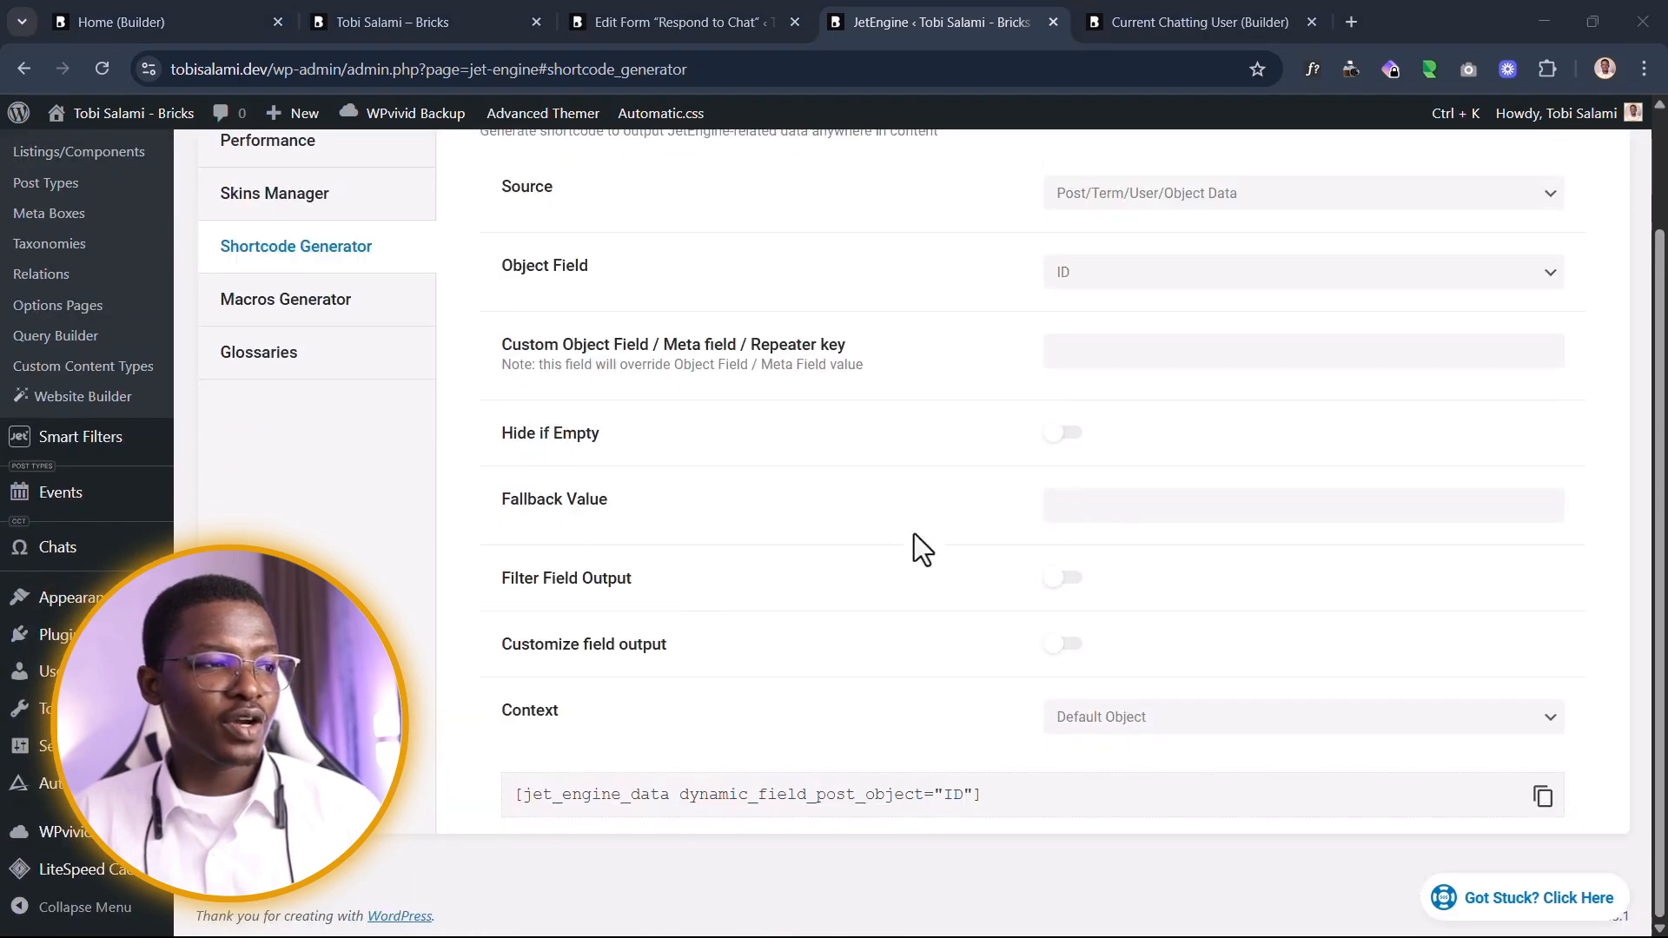
{"action": "left_click", "coordinate": [1199, 728]}
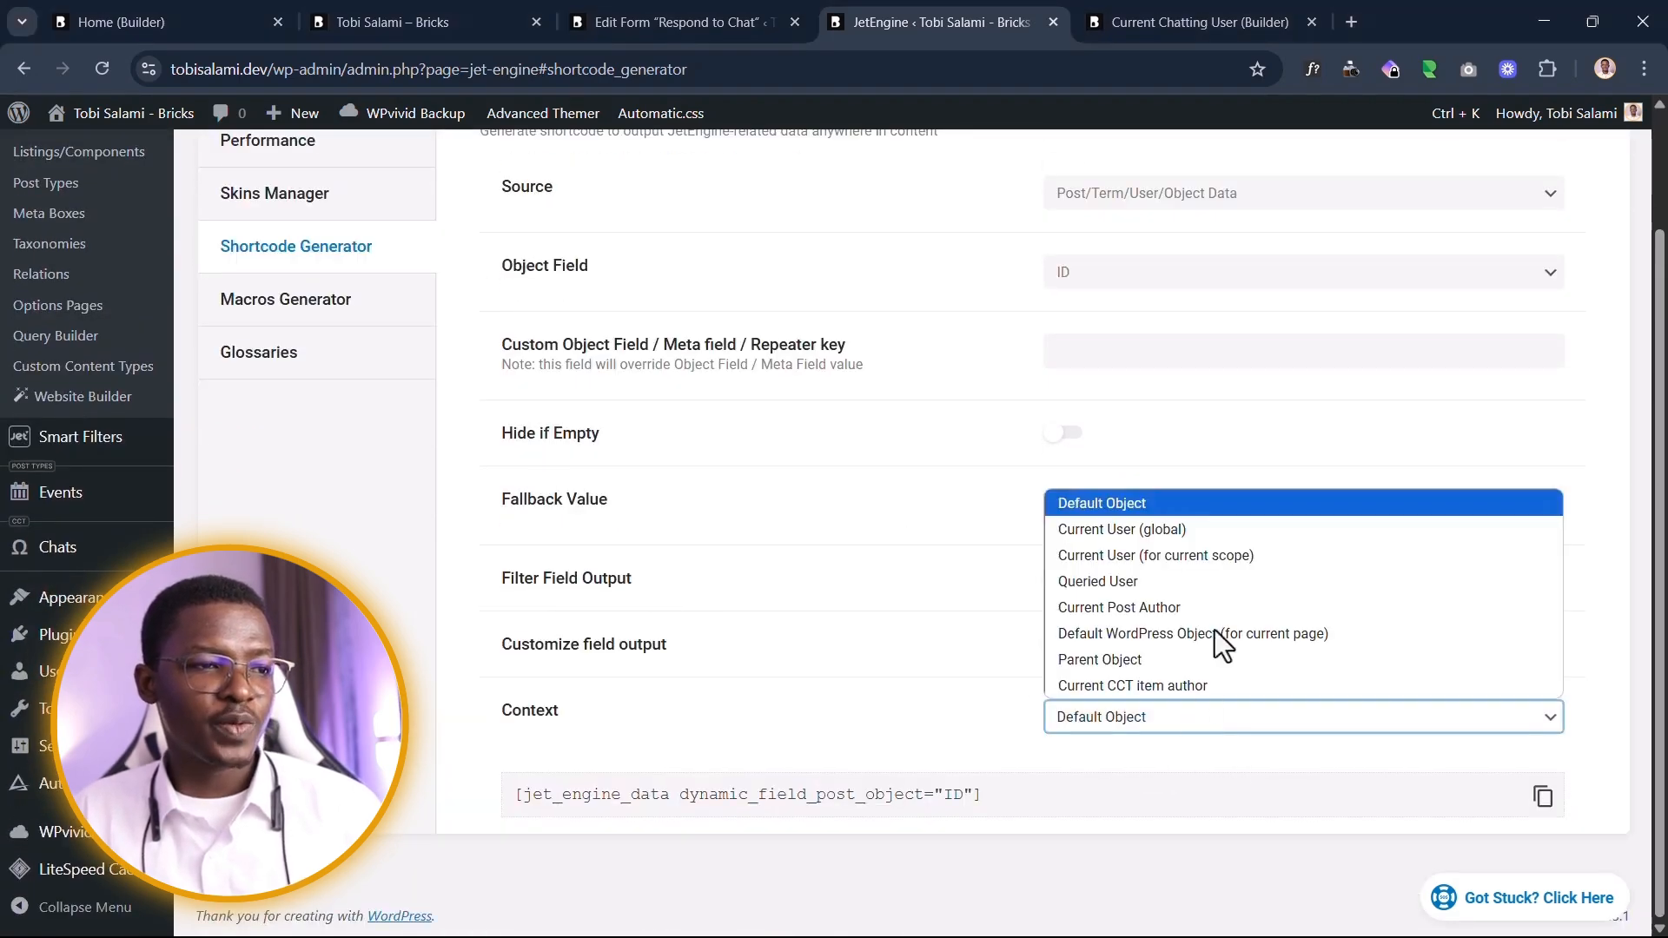
{"action": "left_click", "coordinate": [1198, 589]}
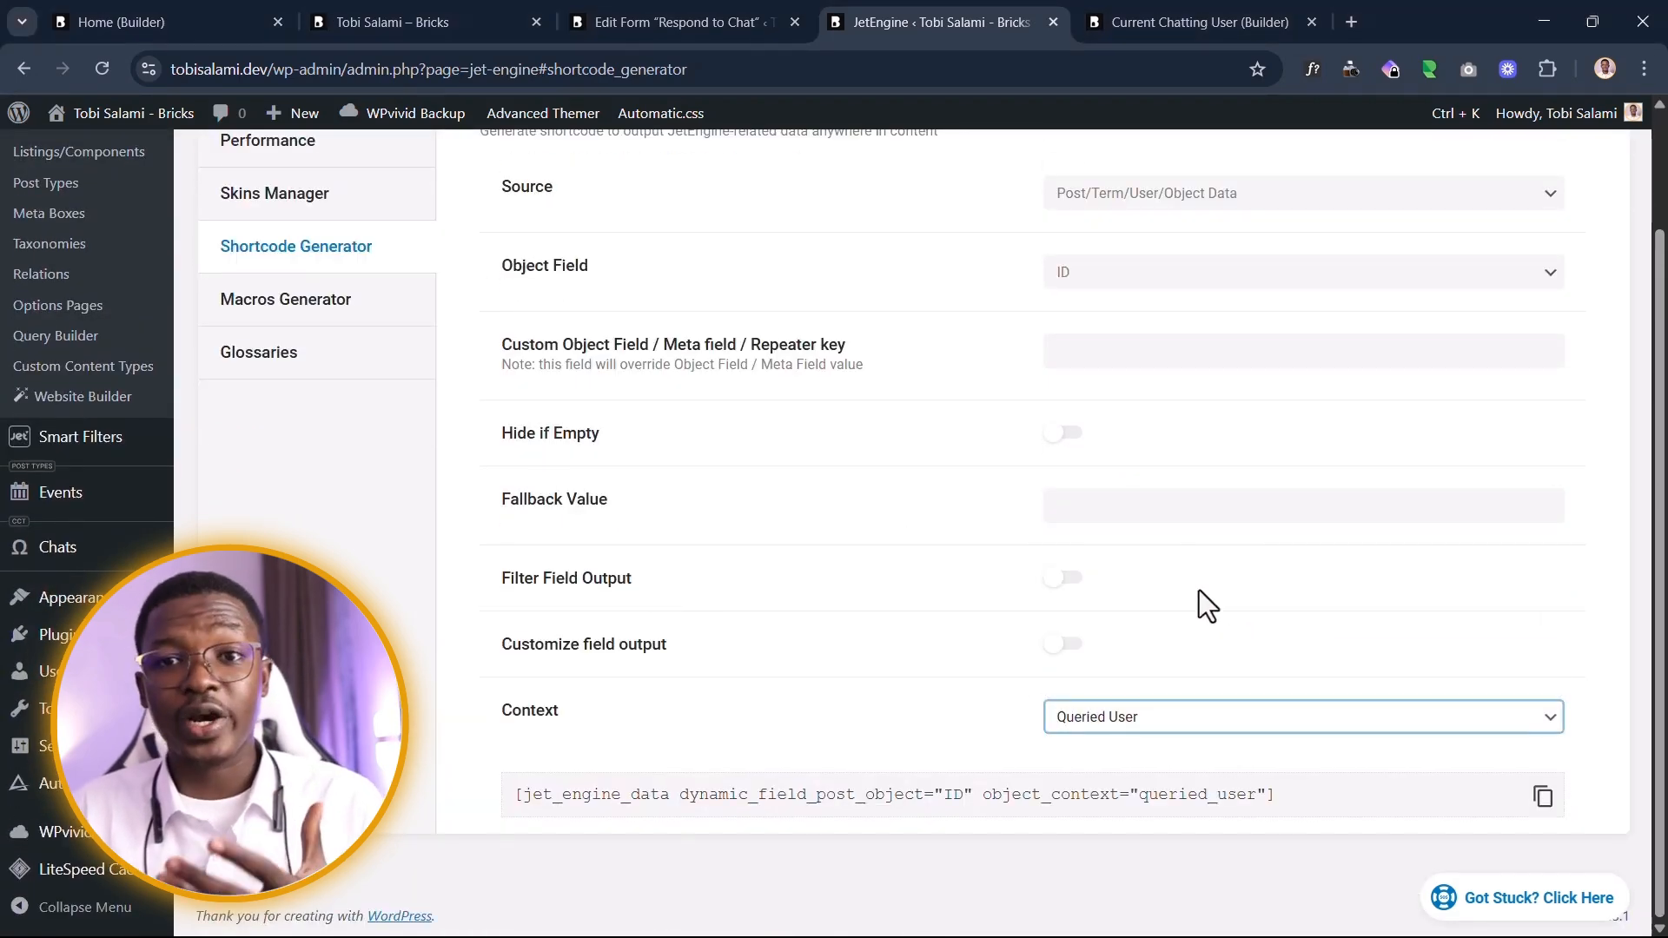
{"action": "left_click", "coordinate": [1542, 796]}
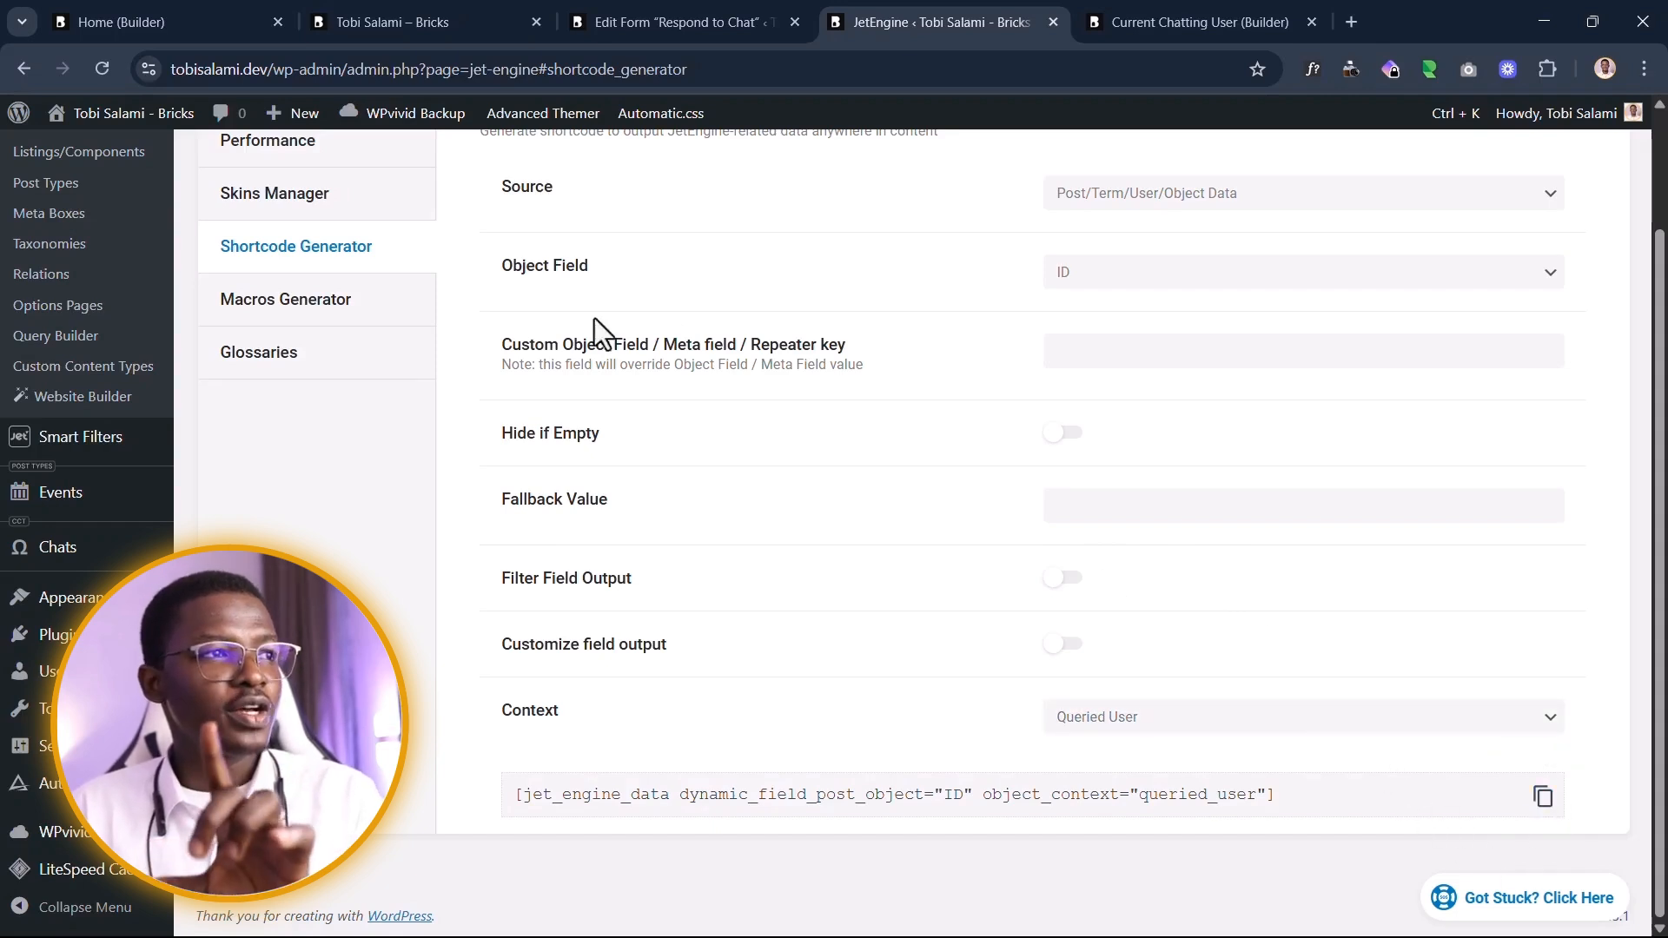
Step: Return to the Respond to Chat form and select the whole default value of the user_sent_to field
{"action": "left_click", "coordinate": [638, 62]}
{"action": "left_click", "coordinate": [695, 23]}
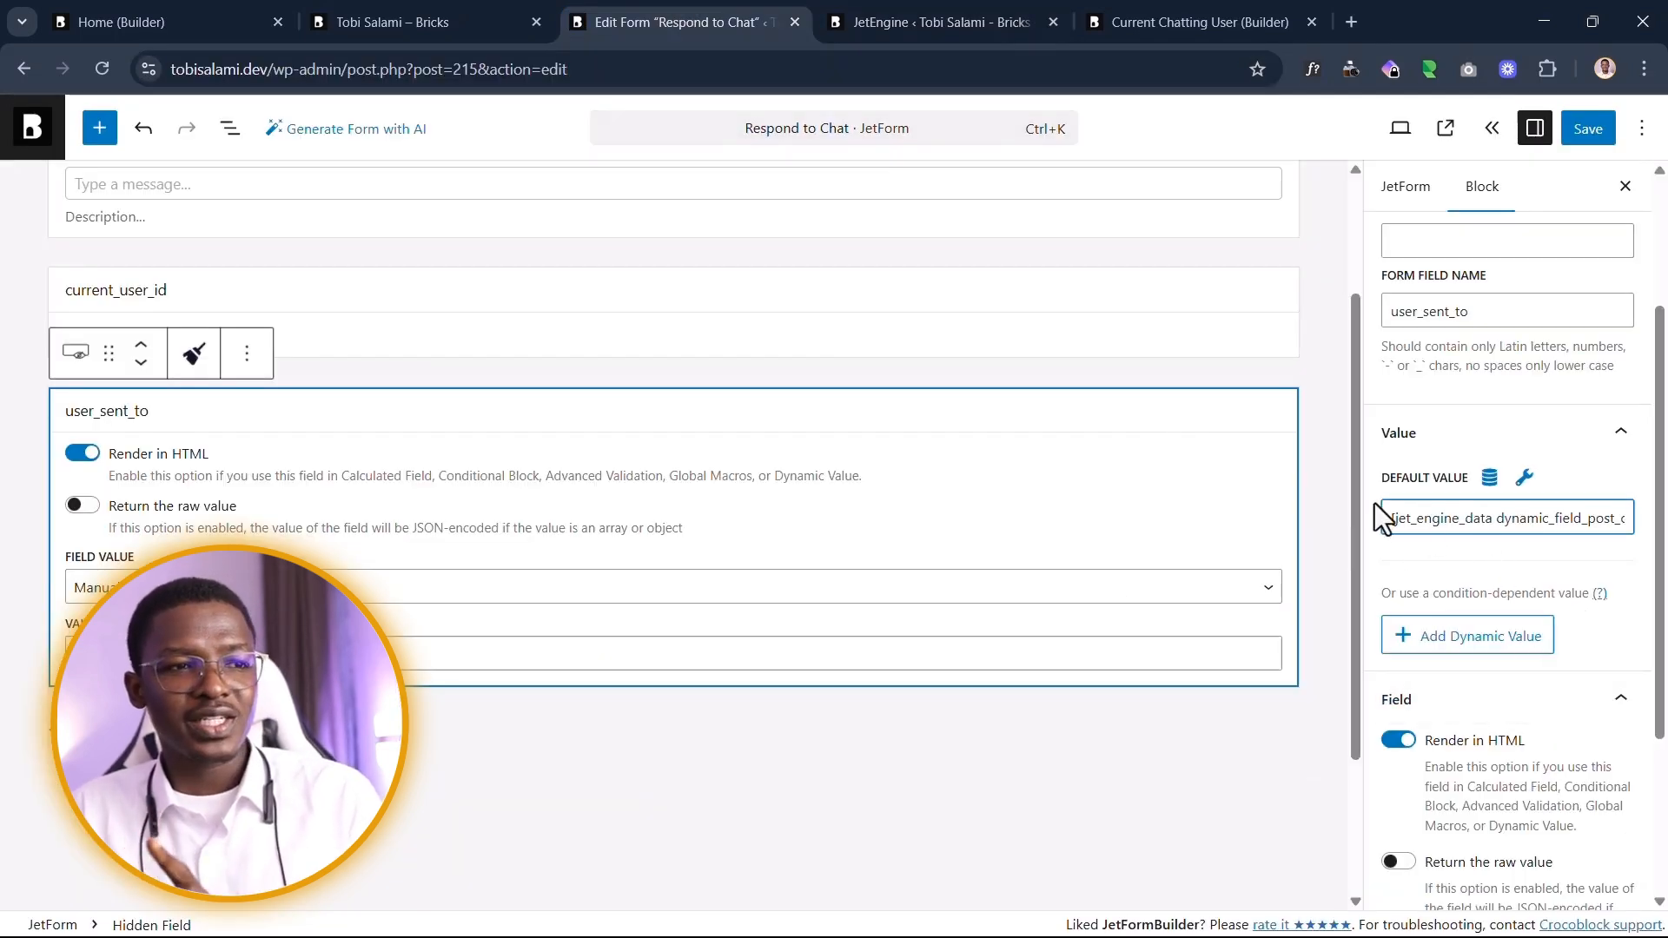
{"action": "left_click", "coordinate": [1508, 519]}
{"action": "key", "text": "ctrl+a"}
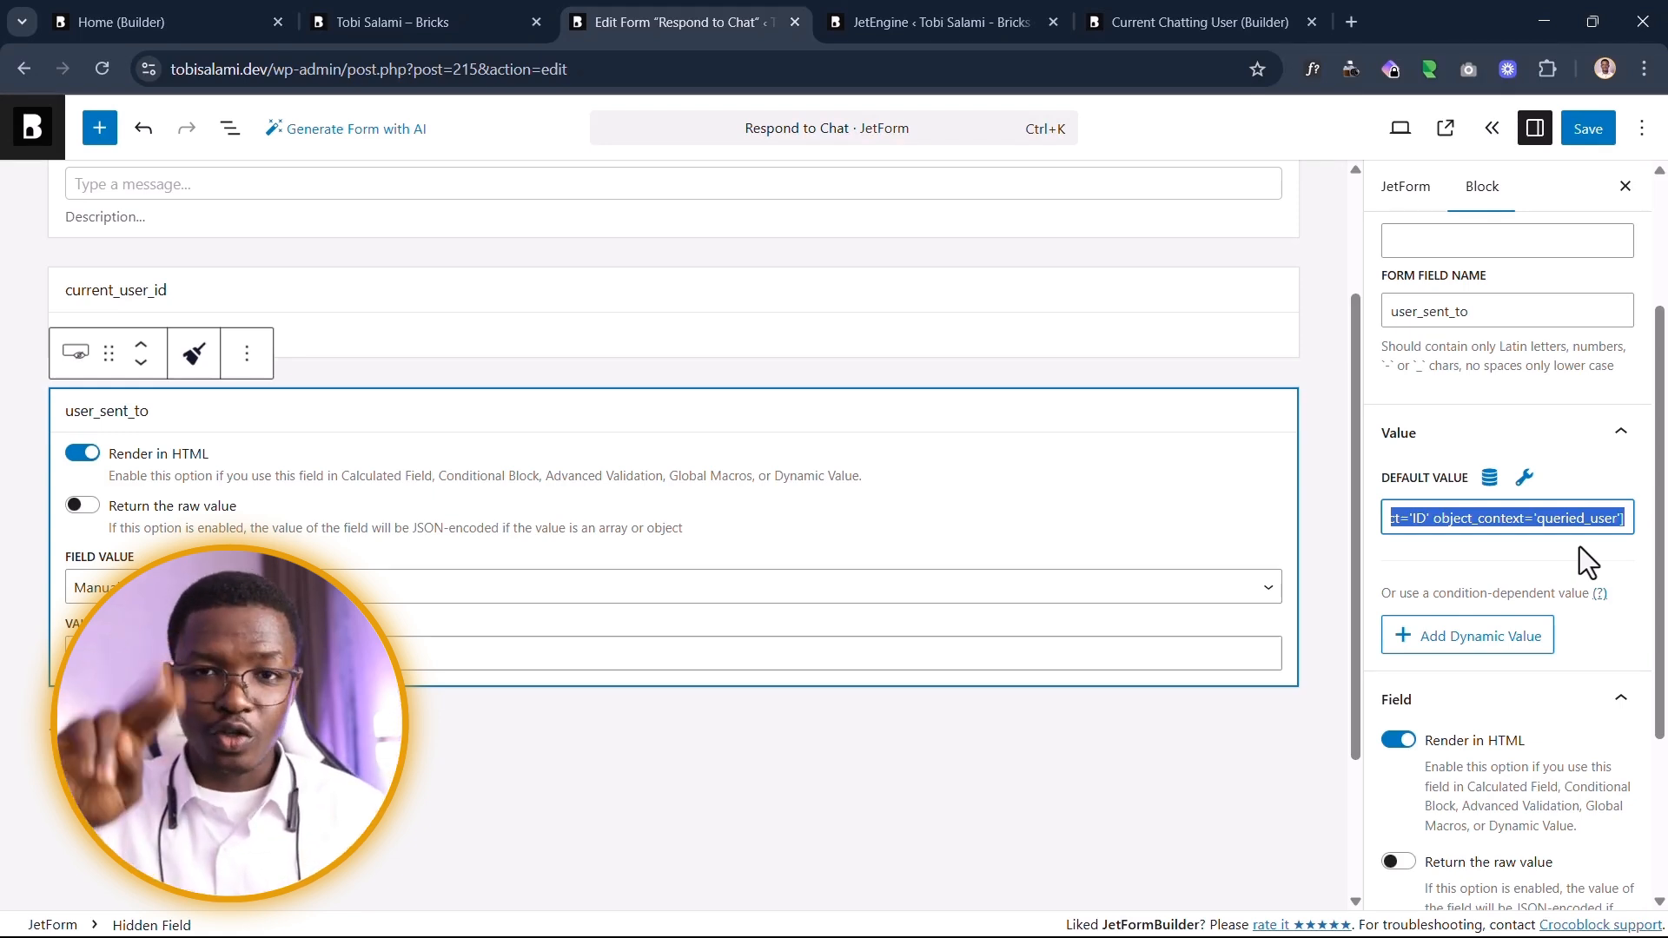
Step: Paste the copied shortcode into the browser's address bar and compare its quotation marks with those in the user_sent_to default value
{"action": "left_click", "coordinate": [636, 85]}
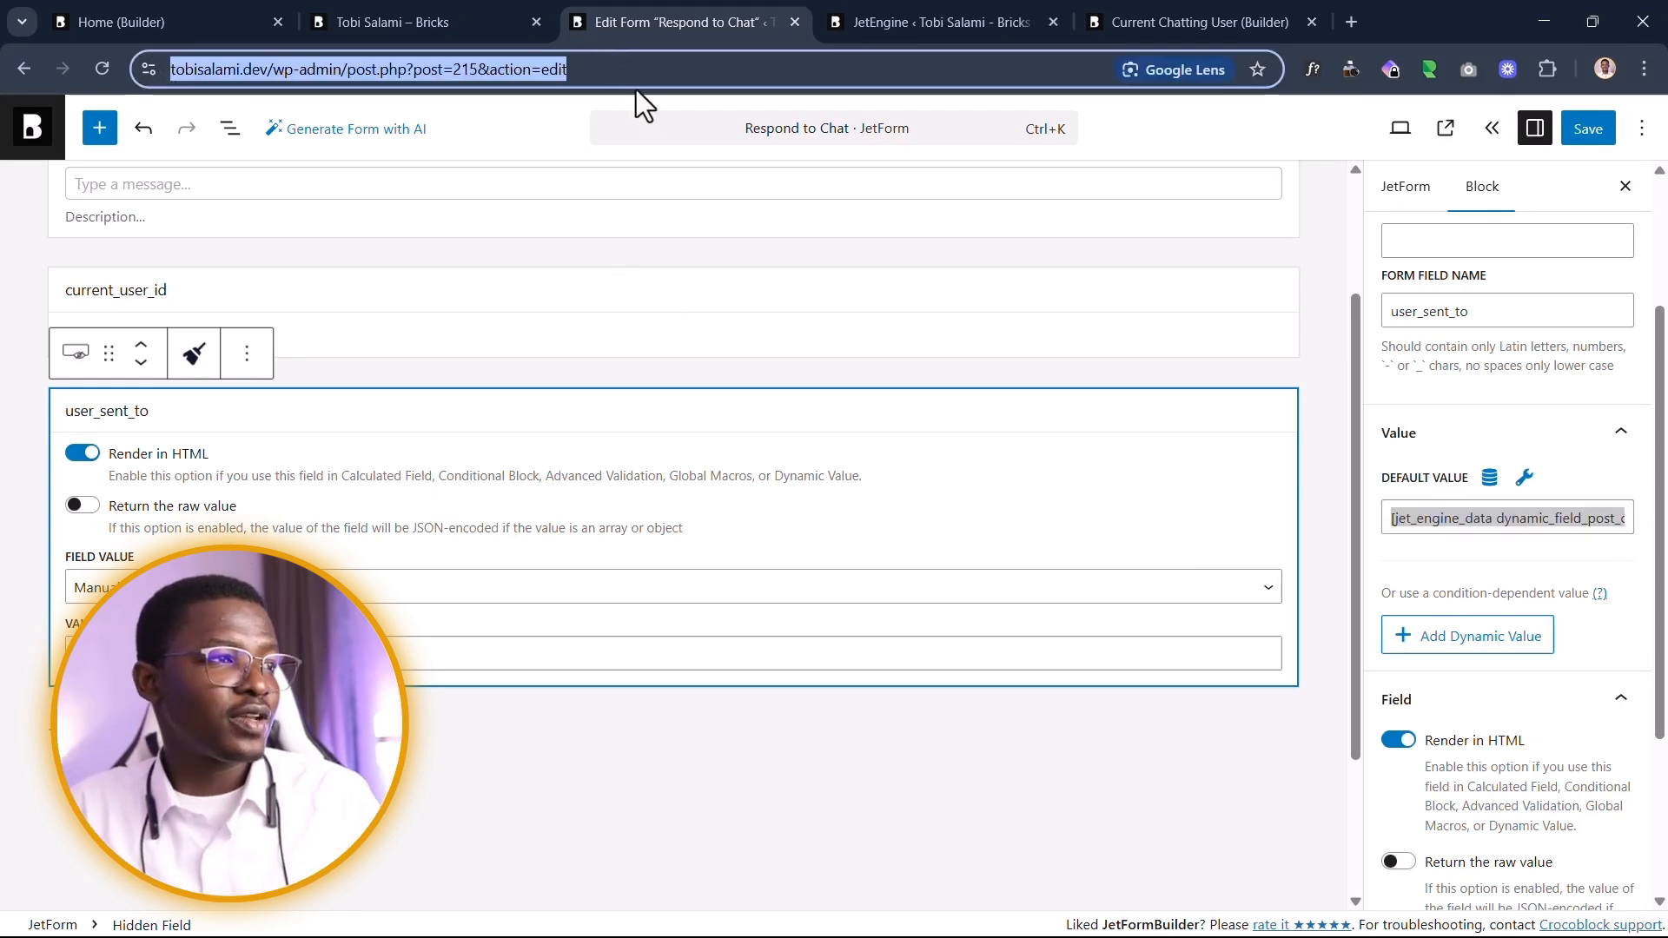
{"action": "key", "text": "ctrl+v"}
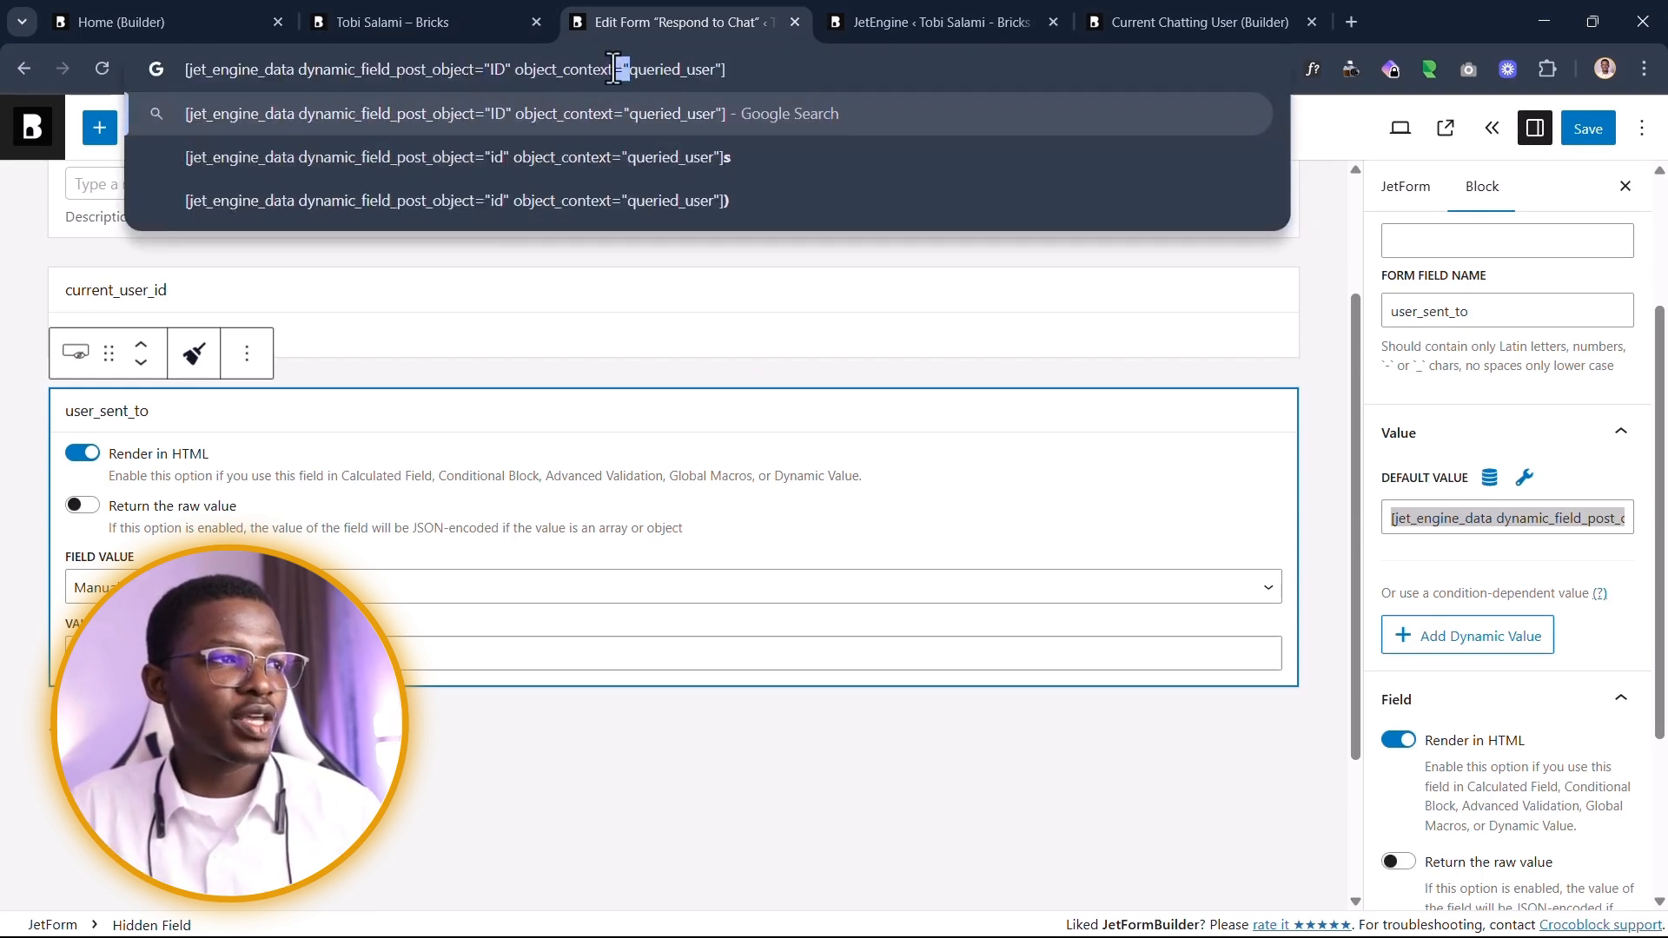
{"action": "left_click_drag", "start_coordinate": [721, 70], "coordinate": [706, 70]}
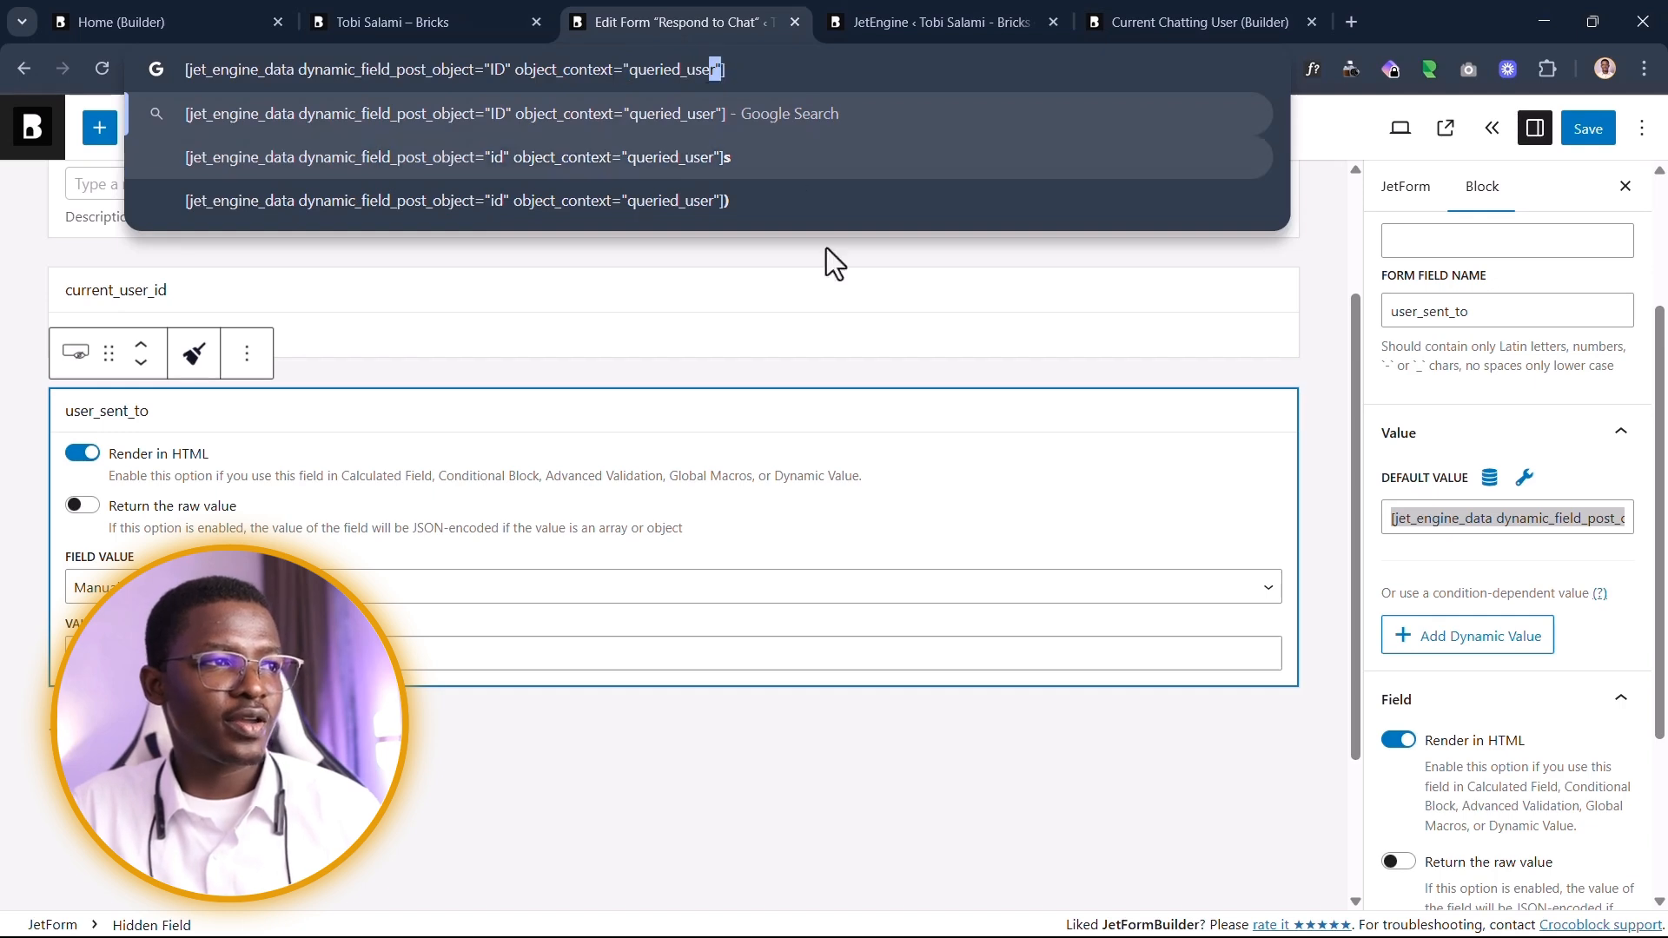
{"action": "left_click_drag", "start_coordinate": [1502, 517], "coordinate": [1660, 532]}
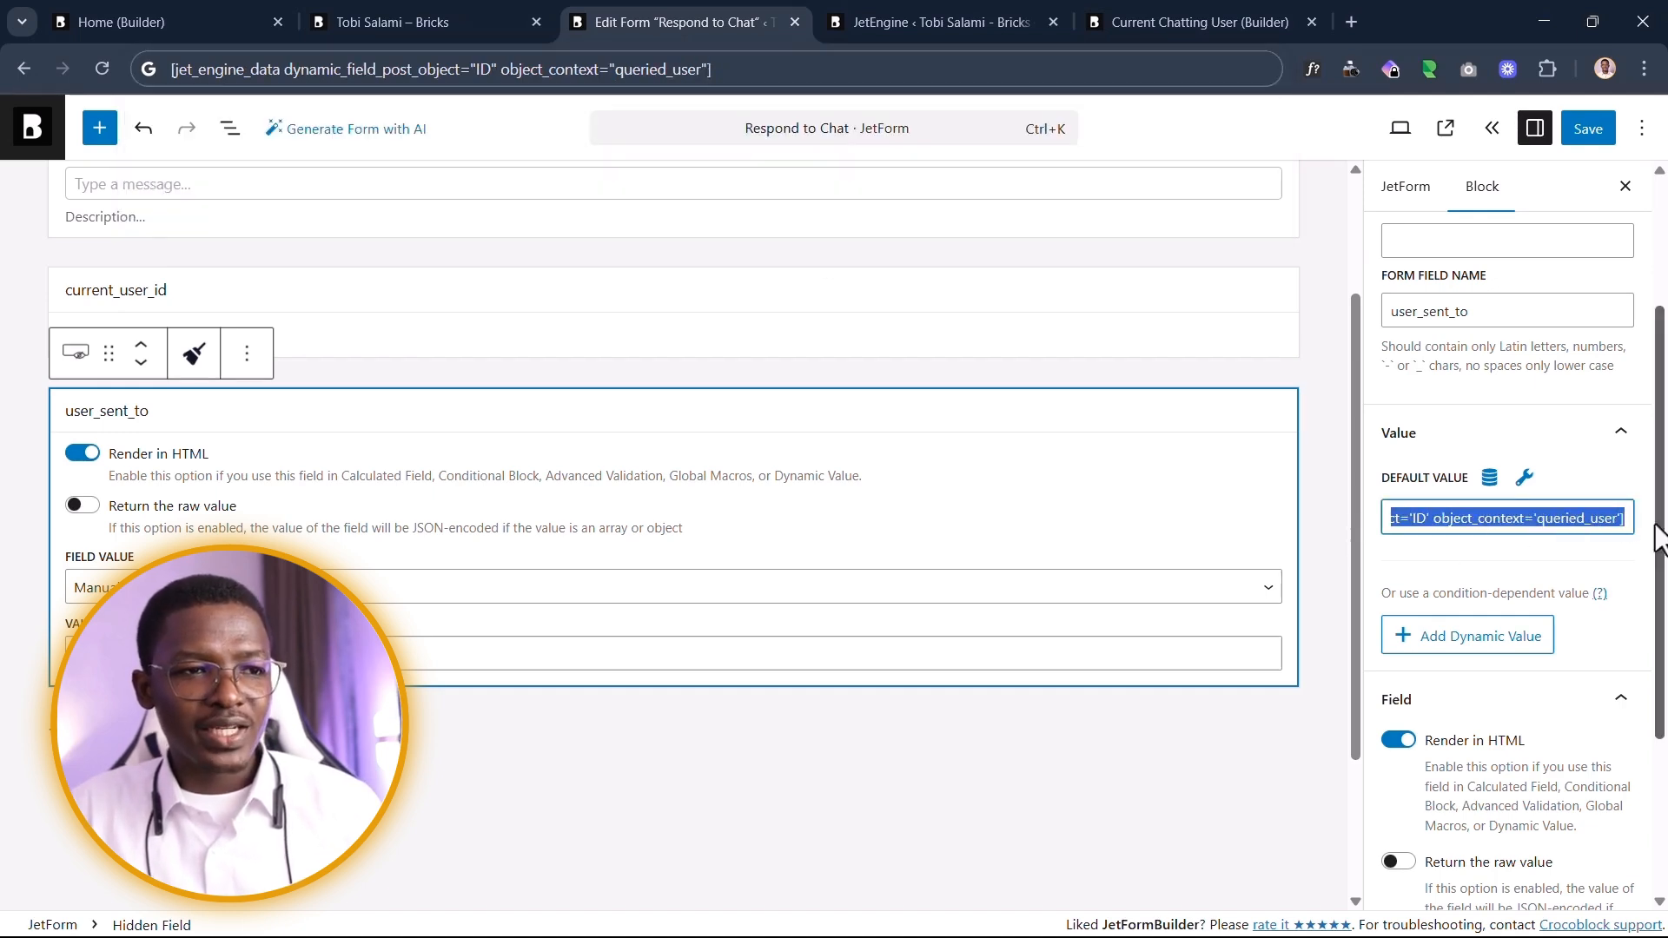
{"action": "left_click", "coordinate": [1544, 518]}
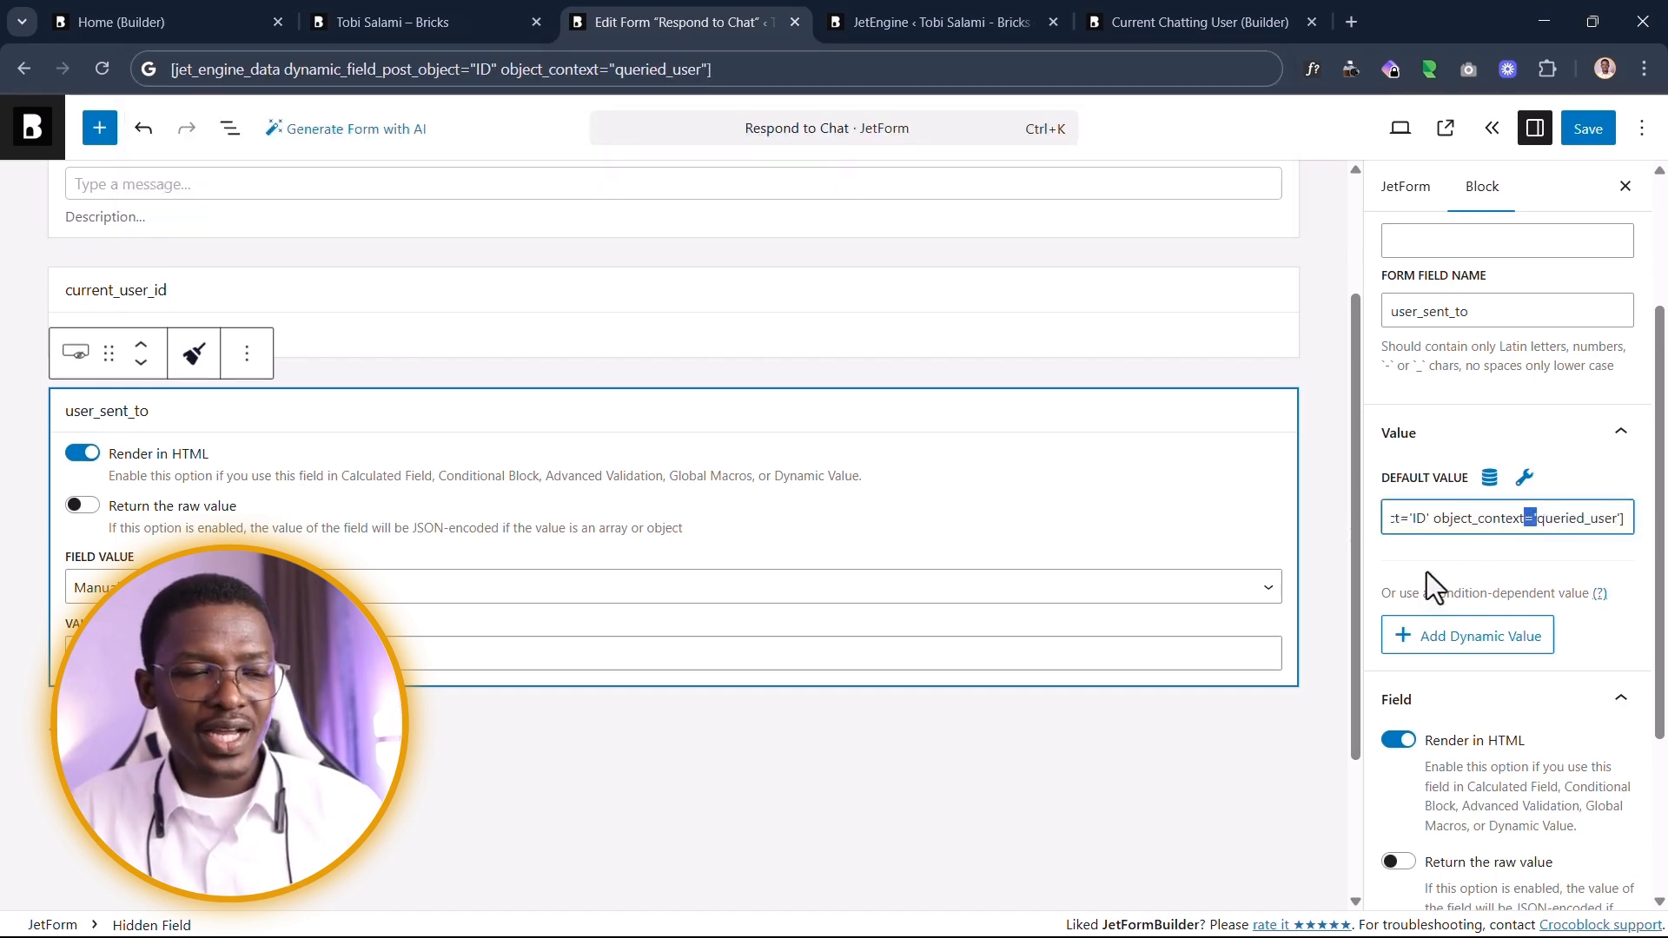
{"action": "left_click", "coordinate": [1448, 517]}
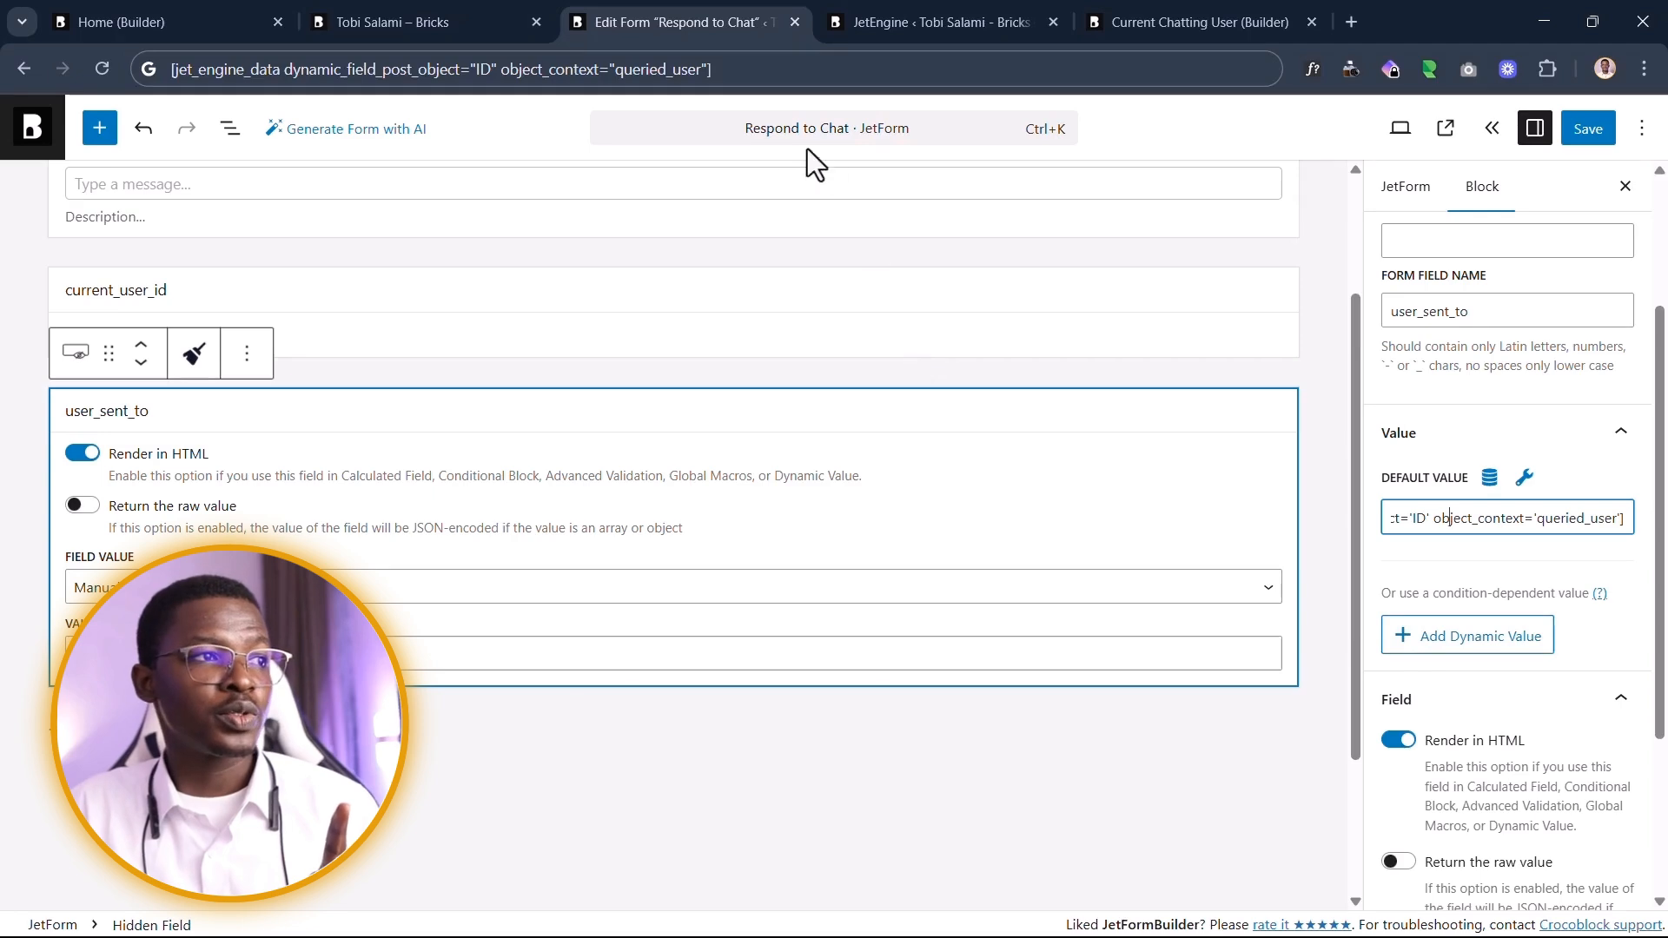
Step: In the shortcode pasted in the address bar, replace the double quotes around queried_user with single quotes
{"action": "left_click", "coordinate": [834, 70]}
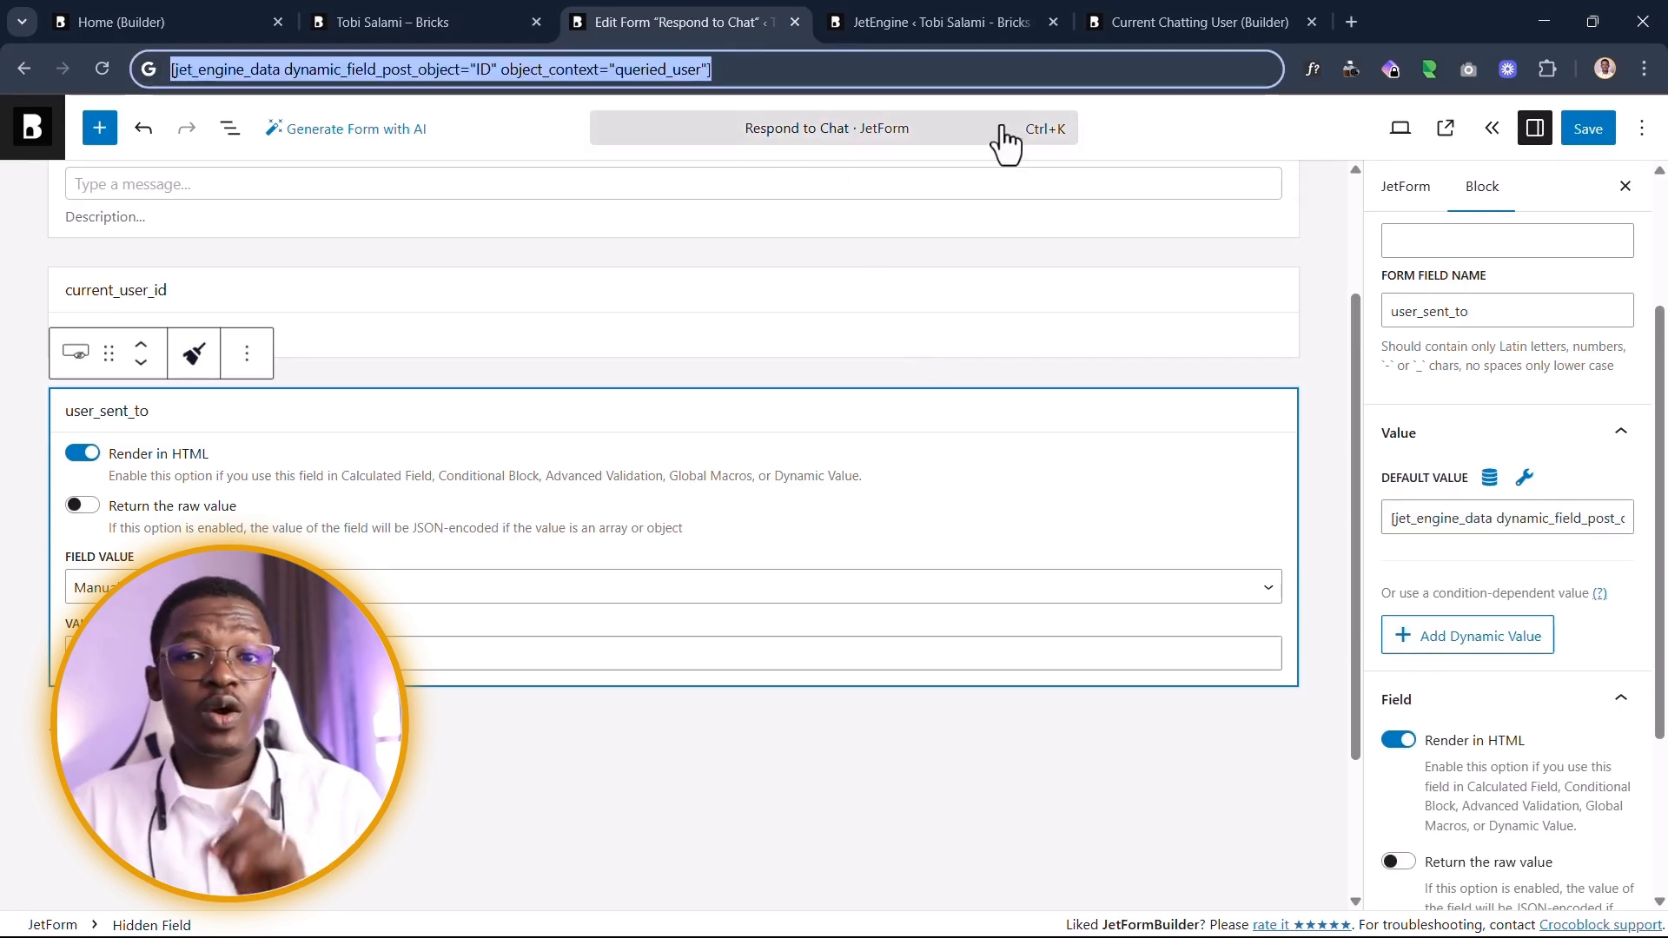
{"action": "left_click", "coordinate": [702, 69]}
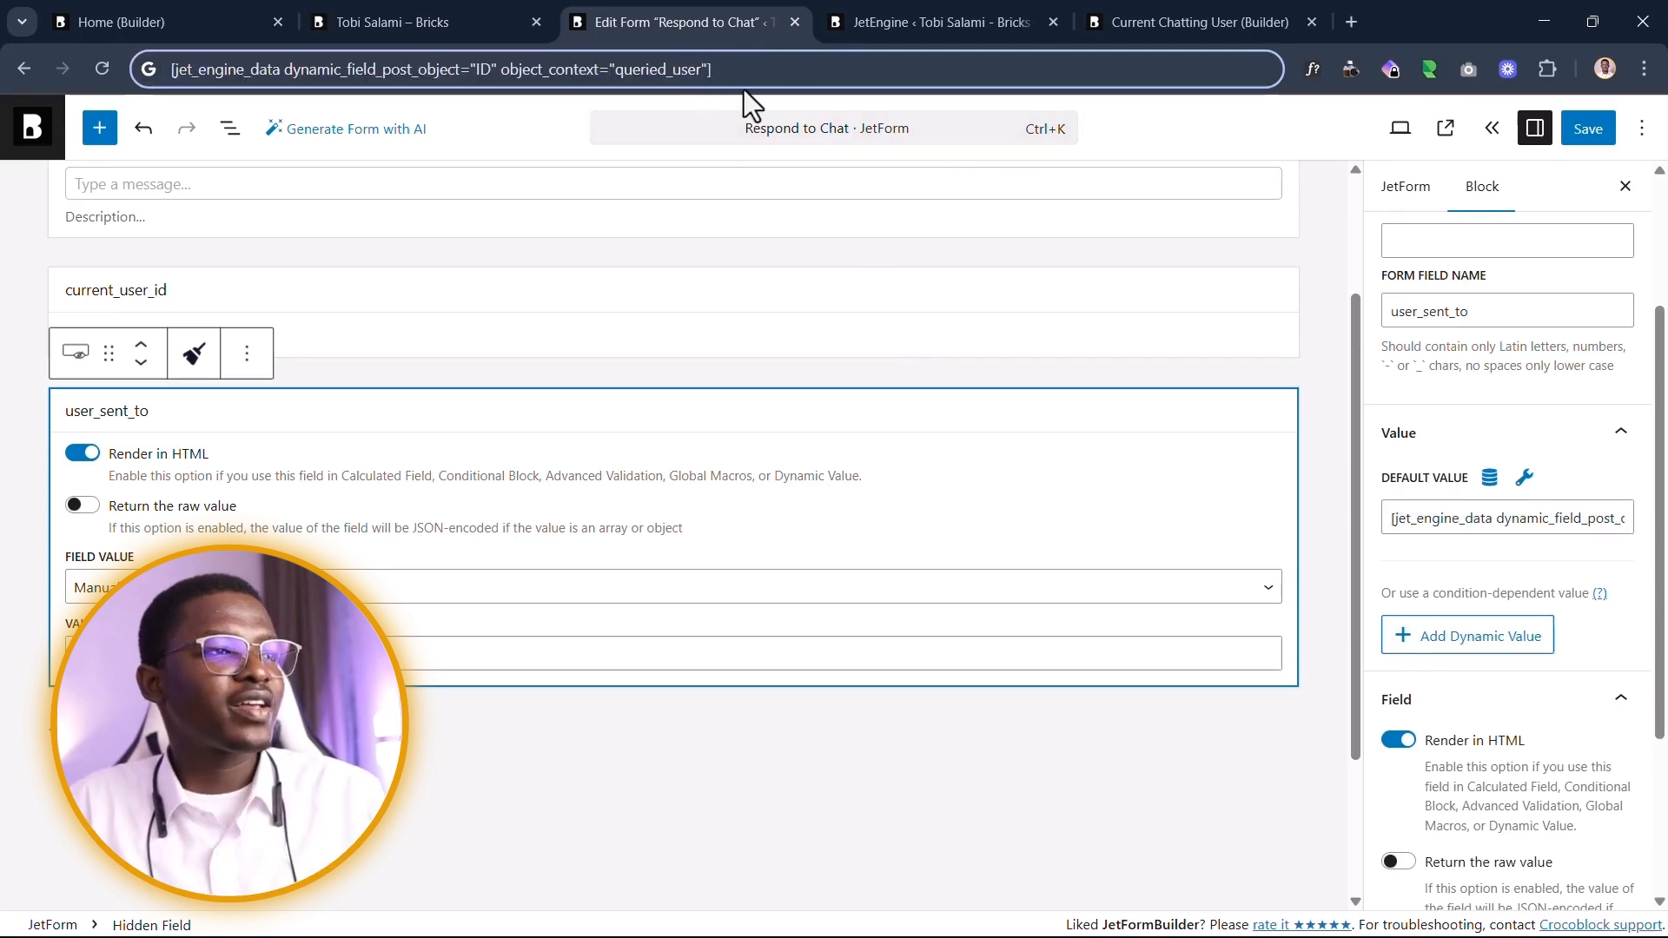
{"action": "key", "text": "BackSpace"}
{"action": "type", "text": "'"}
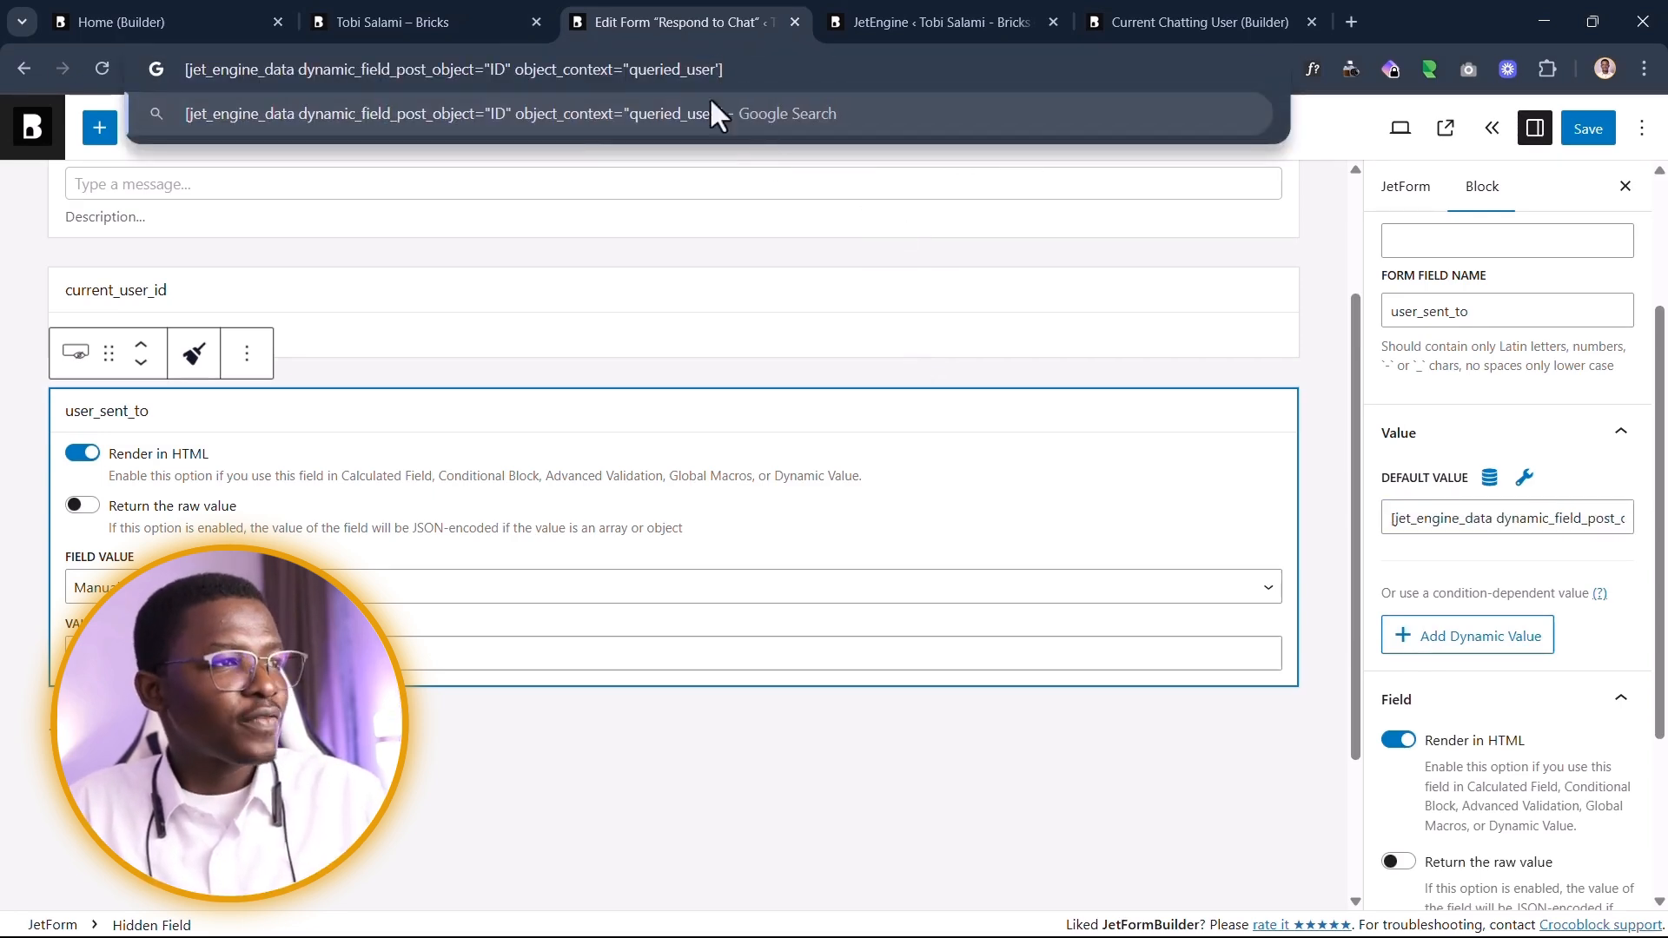
{"action": "key", "text": "BackSpace"}
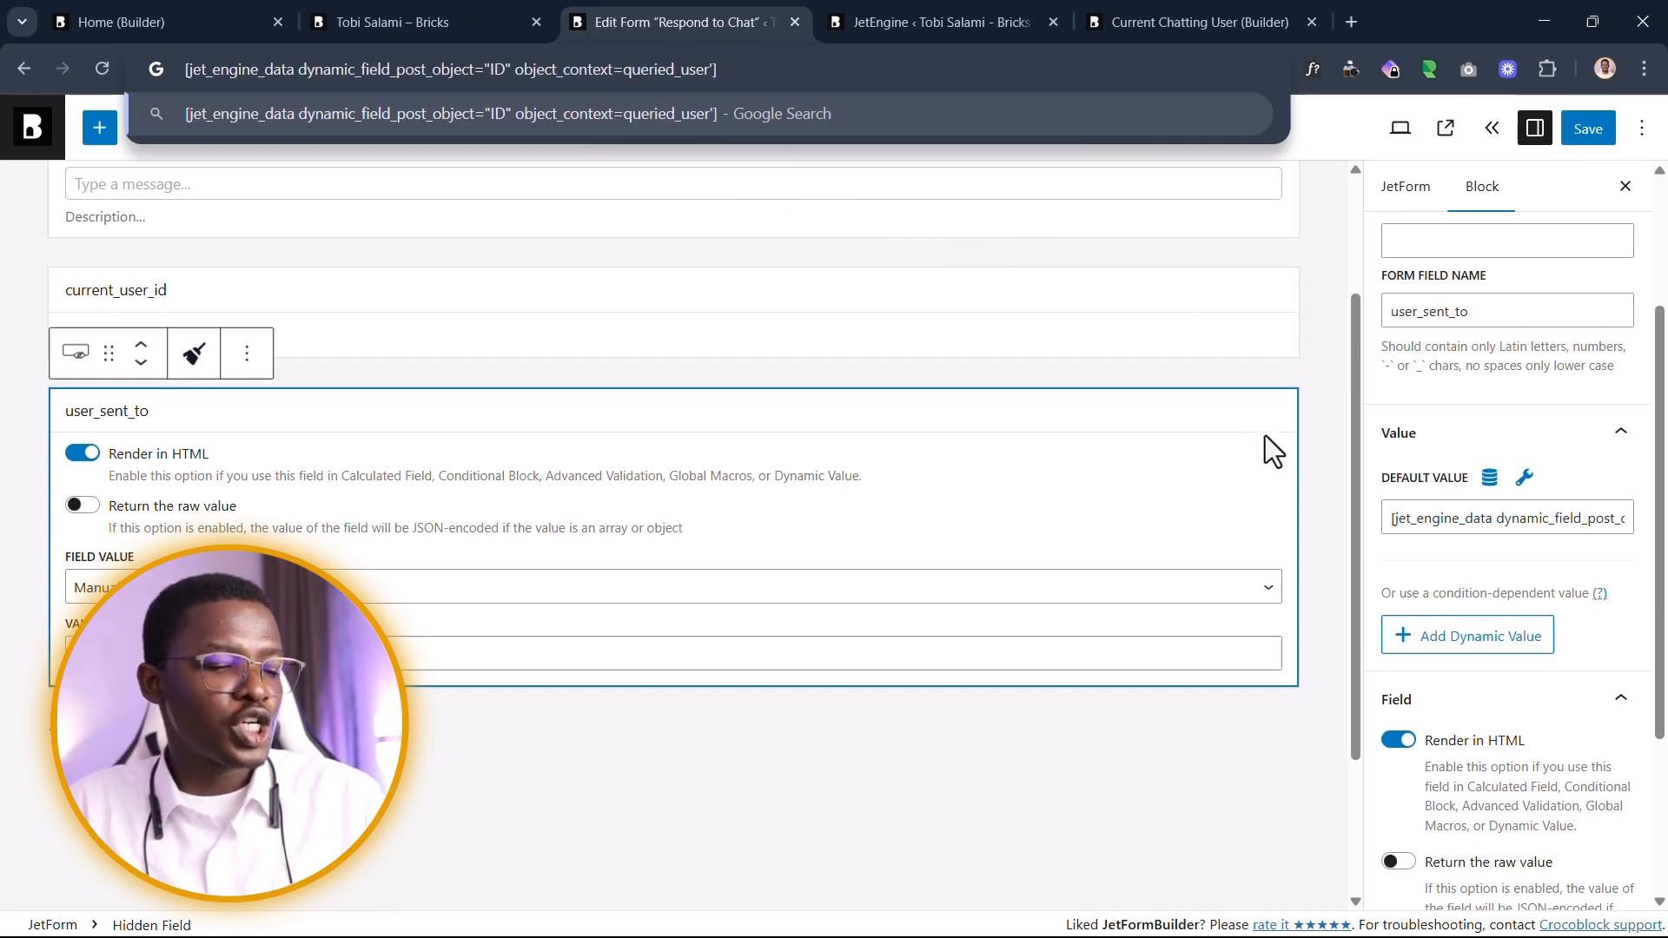
{"action": "type", "text": "'"}
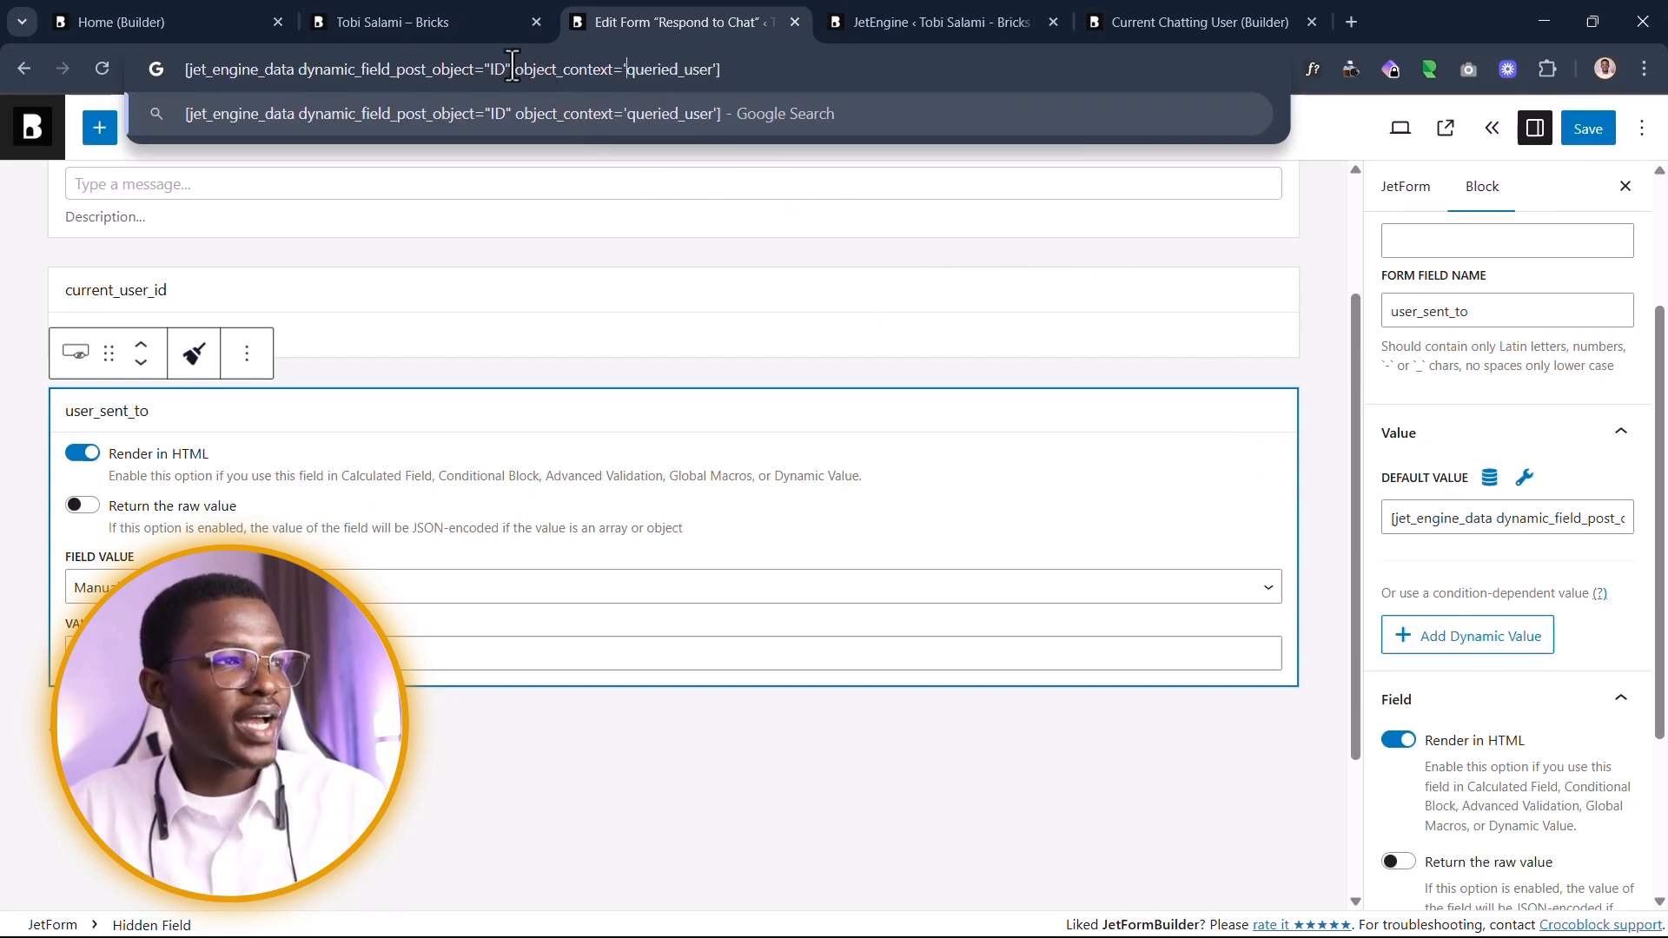
Step: Replace the double quotes around ID in the address-bar shortcode with single quotes and check it against the user_sent_to default value
{"action": "key", "text": "BackSpace"}
{"action": "type", "text": "'"}
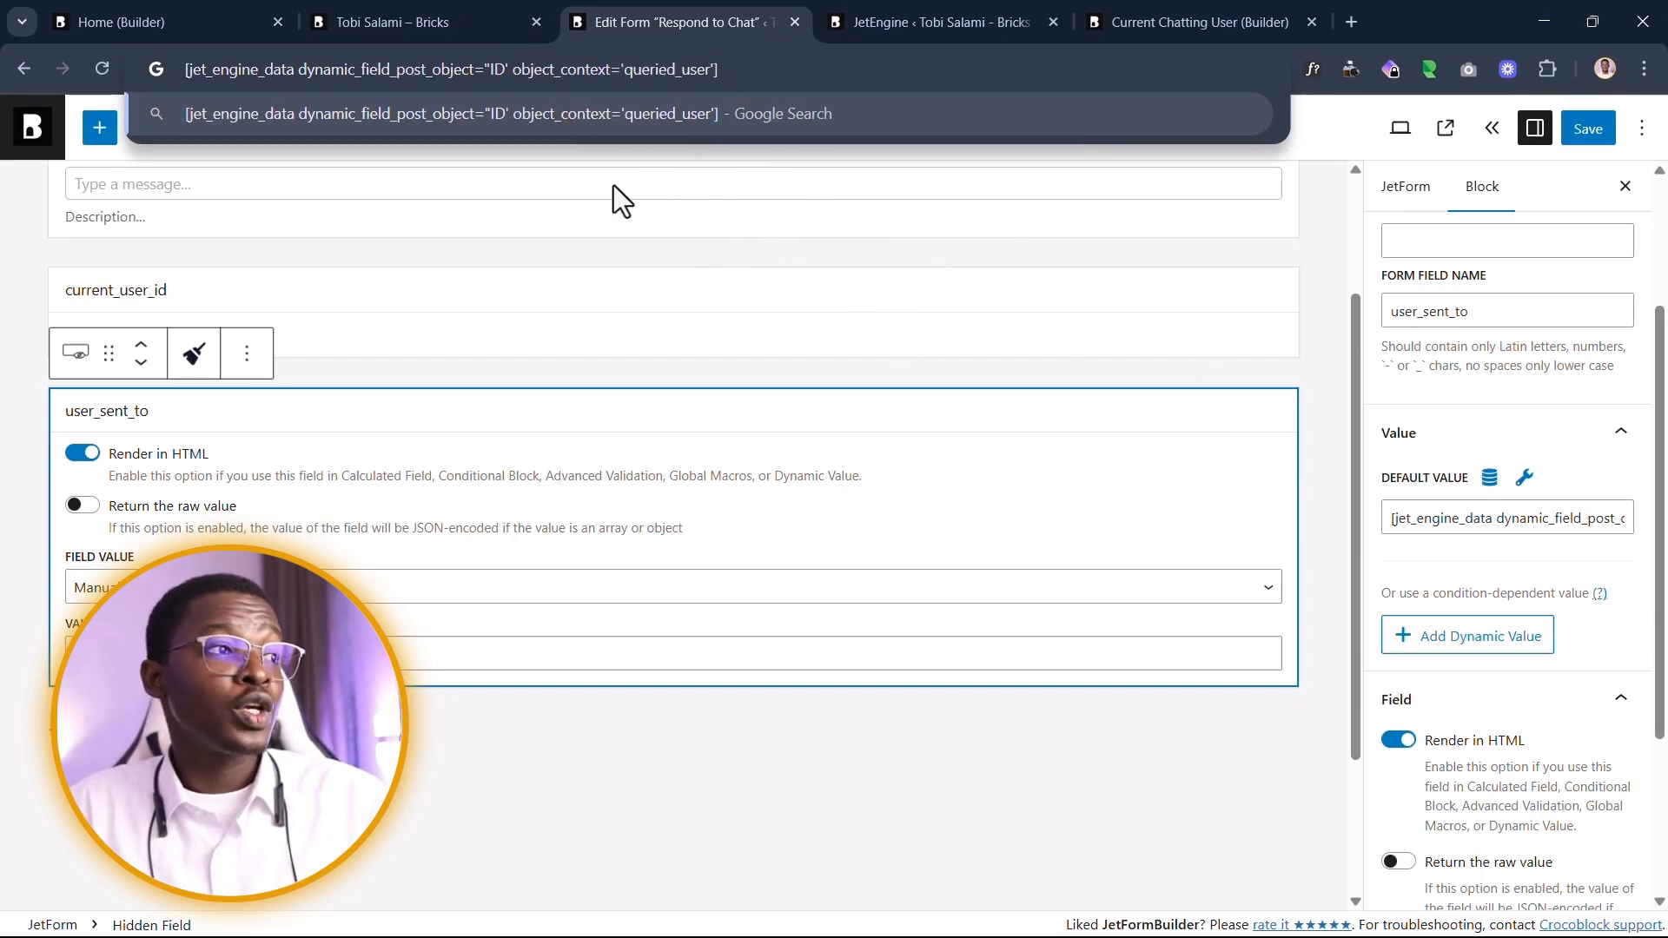
{"action": "left_click", "coordinate": [489, 77]}
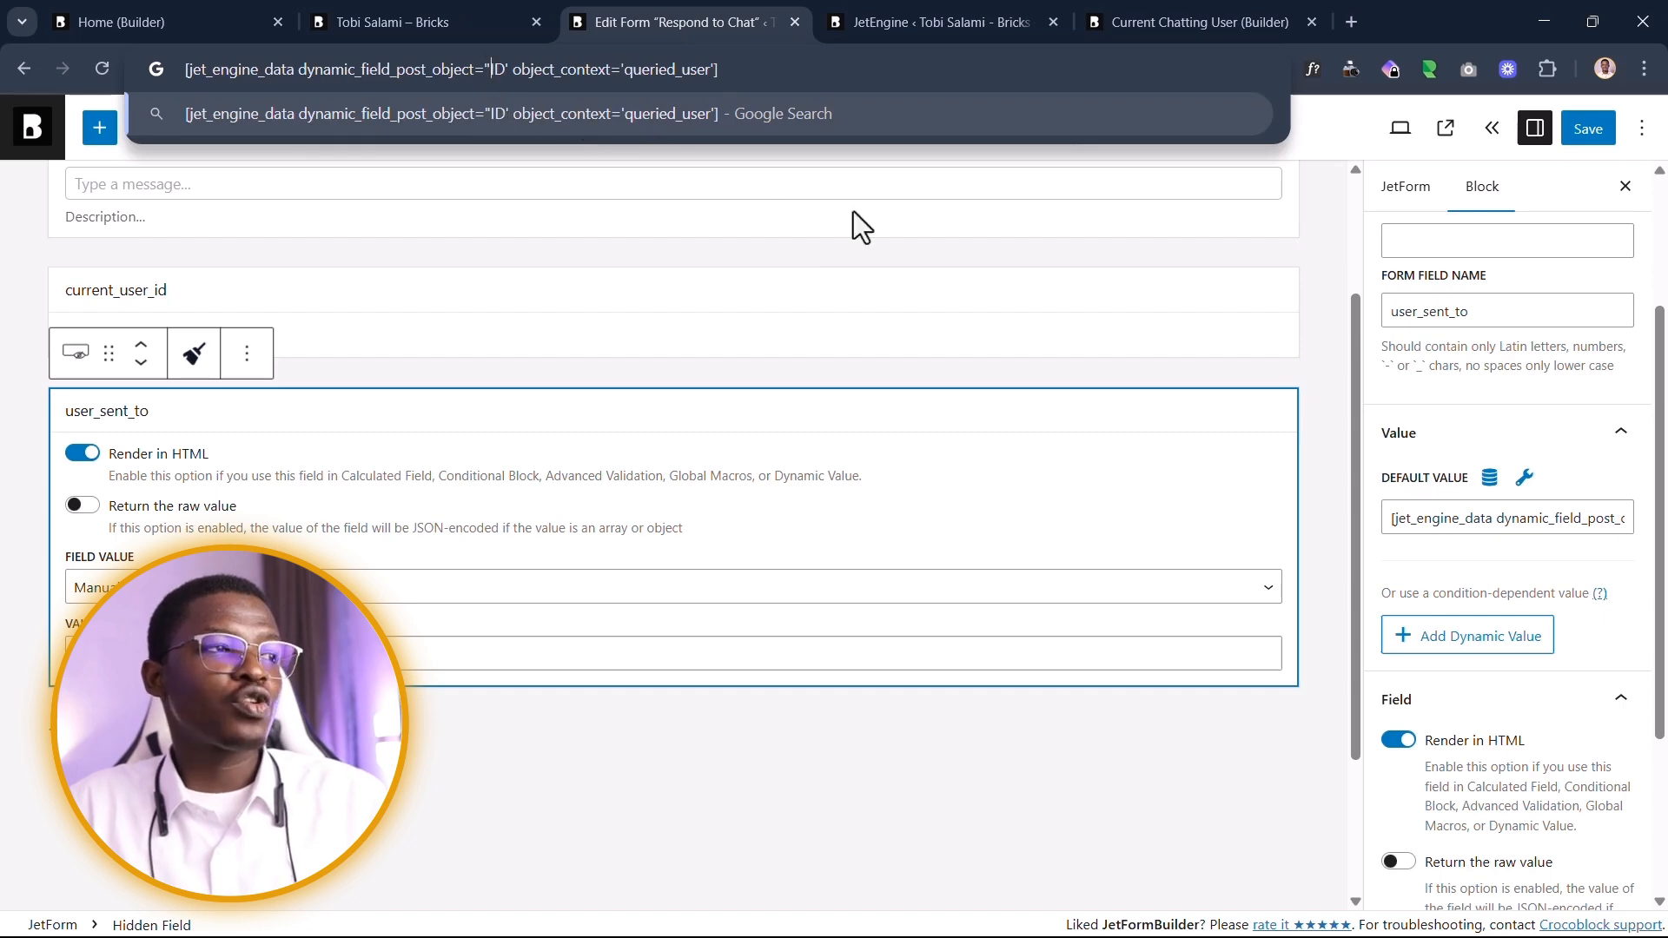
{"action": "key", "text": "BackSpace"}
{"action": "type", "text": "'"}
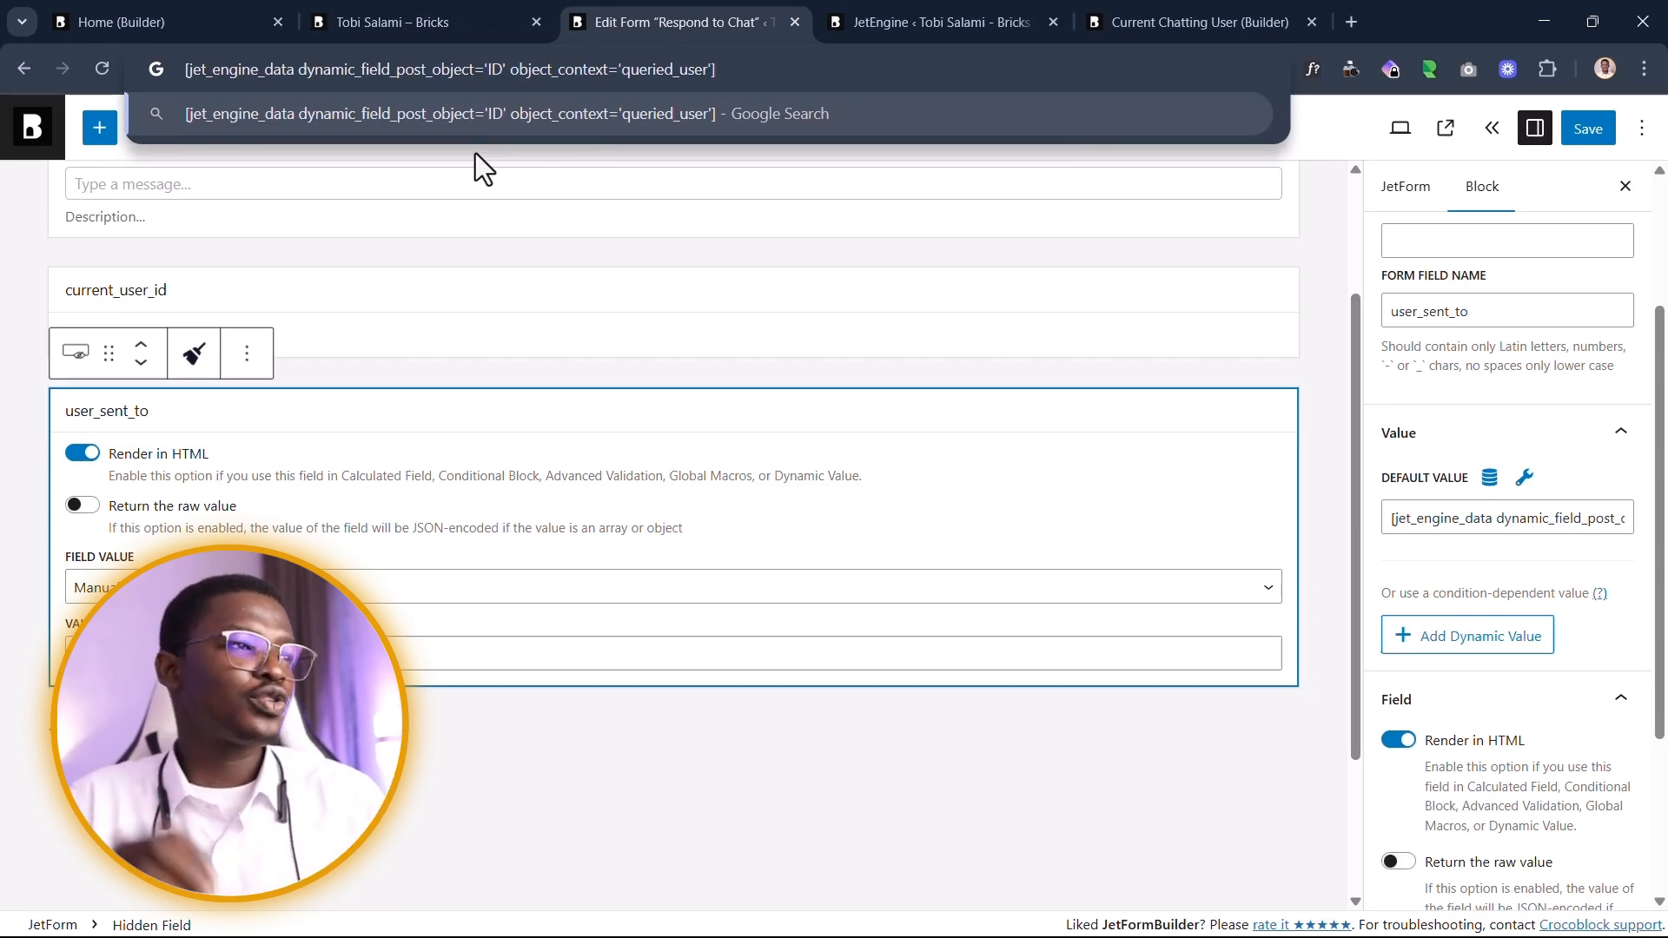
{"action": "left_click", "coordinate": [487, 69]}
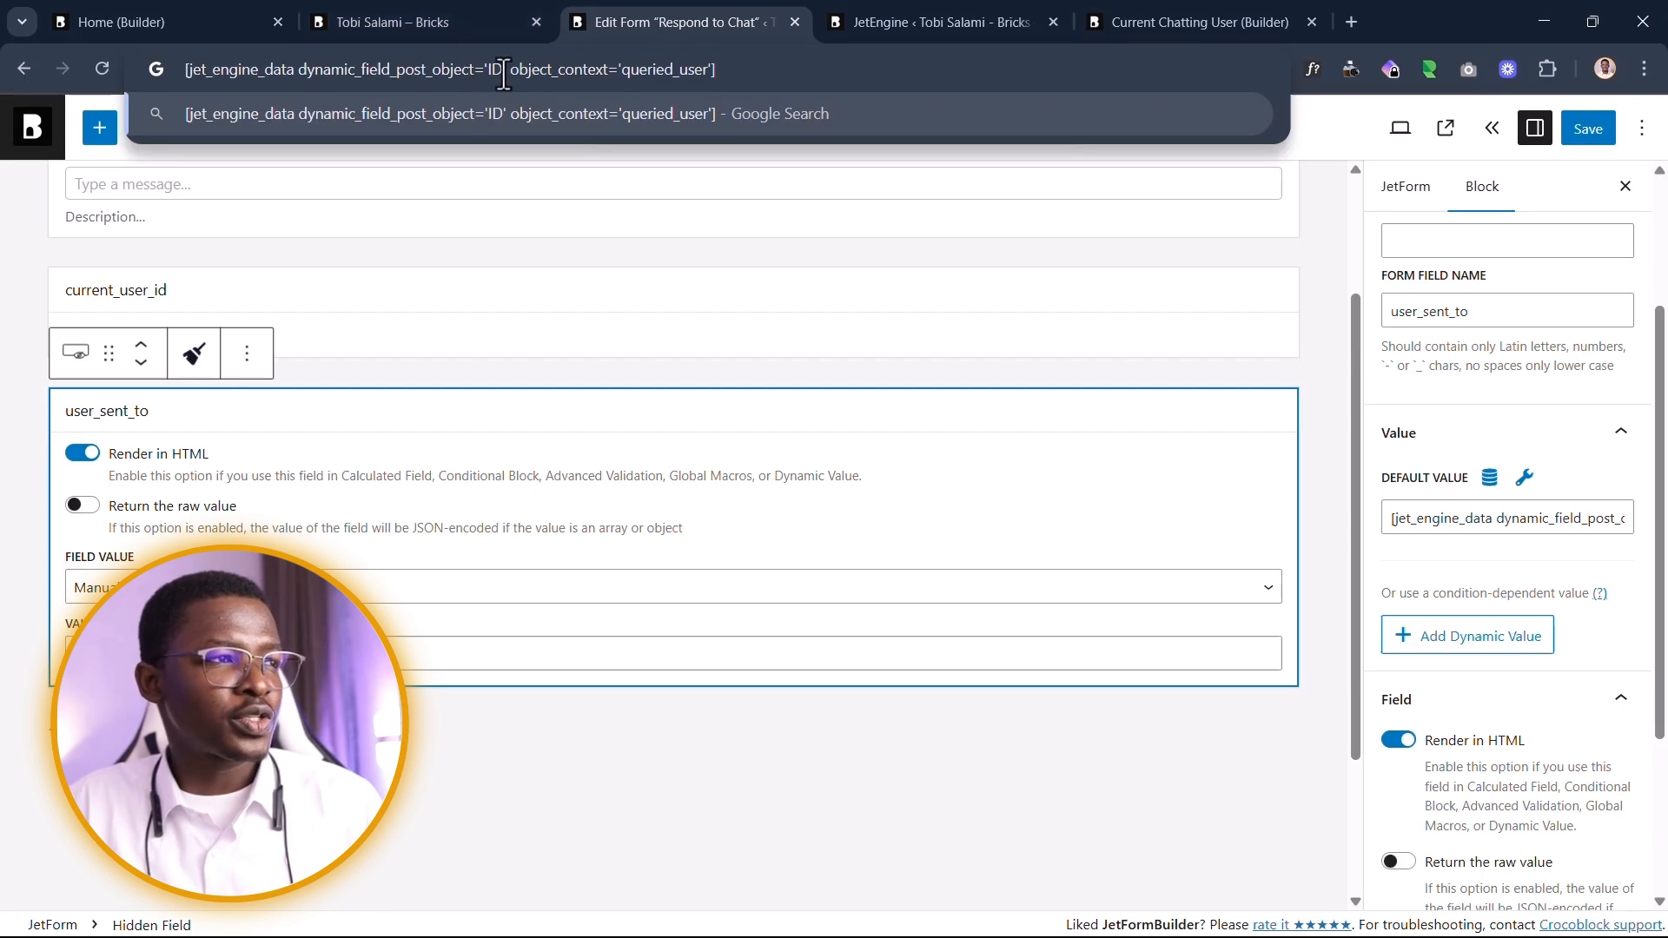
{"action": "left_click", "coordinate": [1448, 521]}
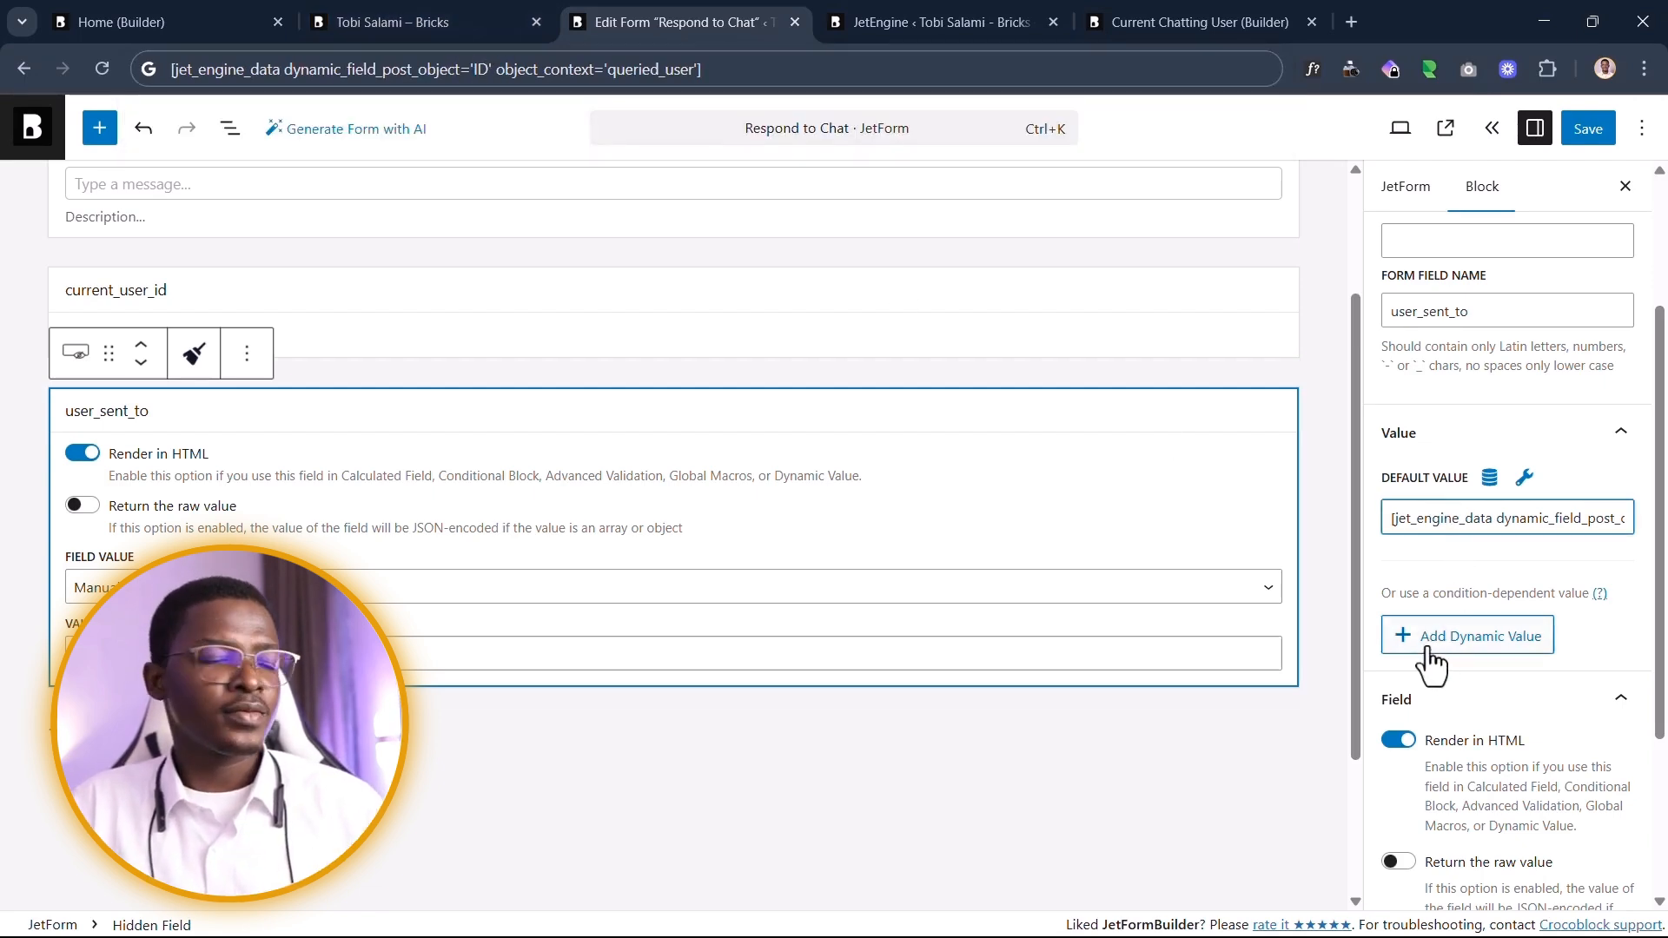
{"action": "left_click", "coordinate": [1544, 540]}
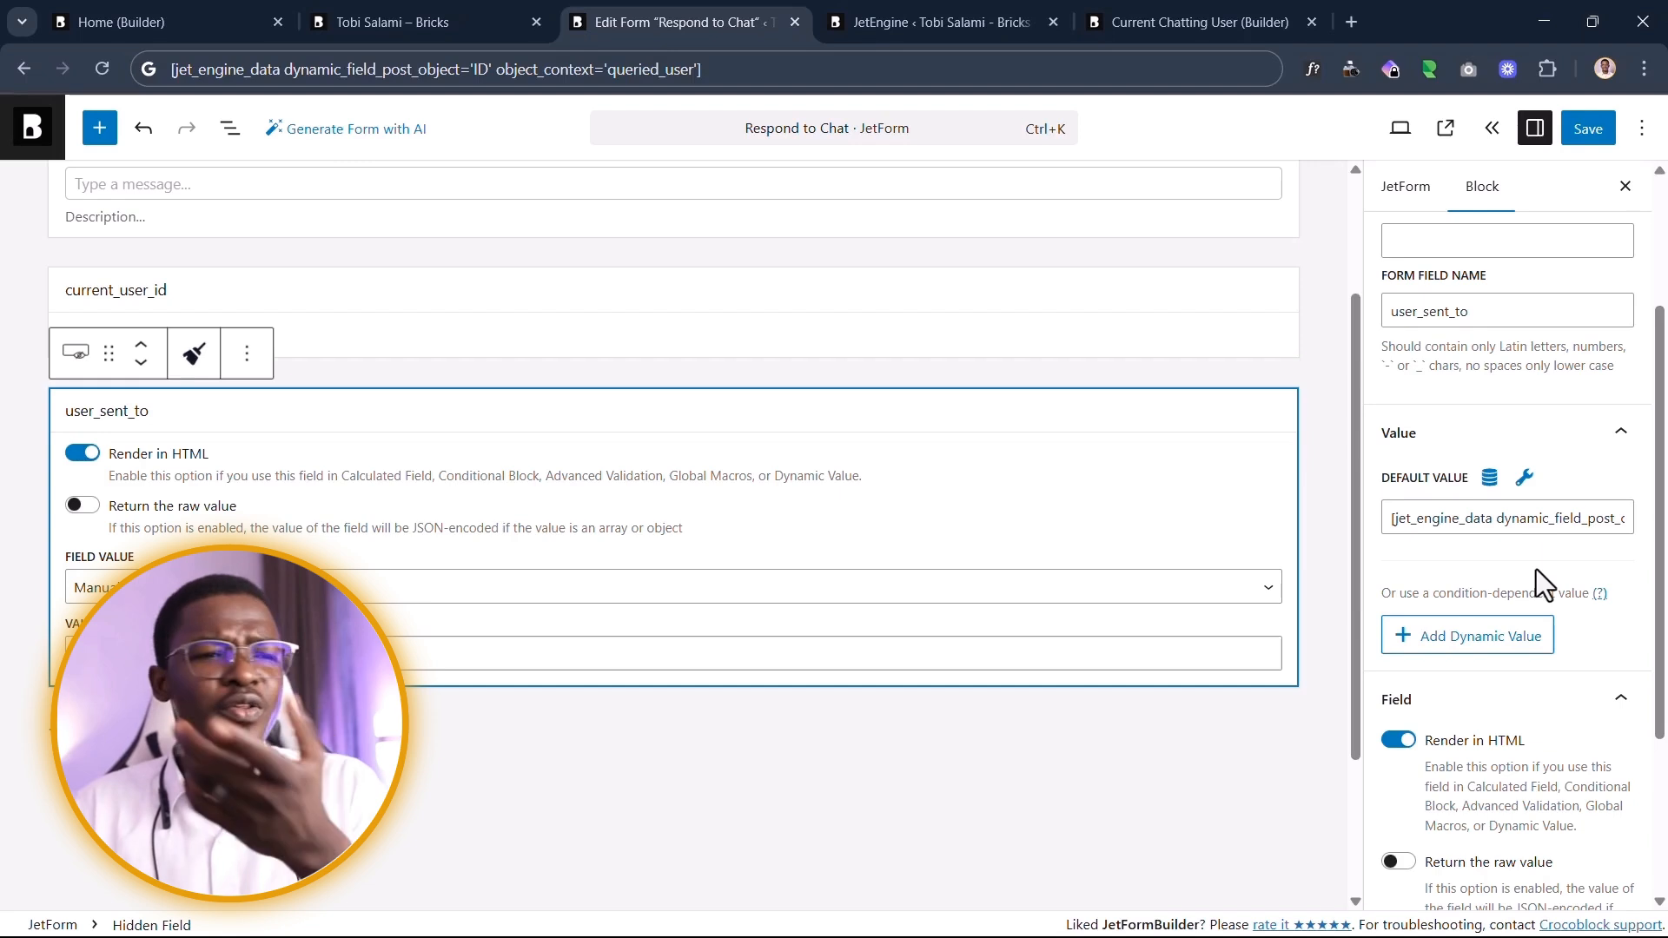
Step: Try a user_sent_to preset with source User, ID from Queried user, field User ID and Restrict access off, and discard it
{"action": "left_click", "coordinate": [1489, 478]}
{"action": "left_click", "coordinate": [686, 490]}
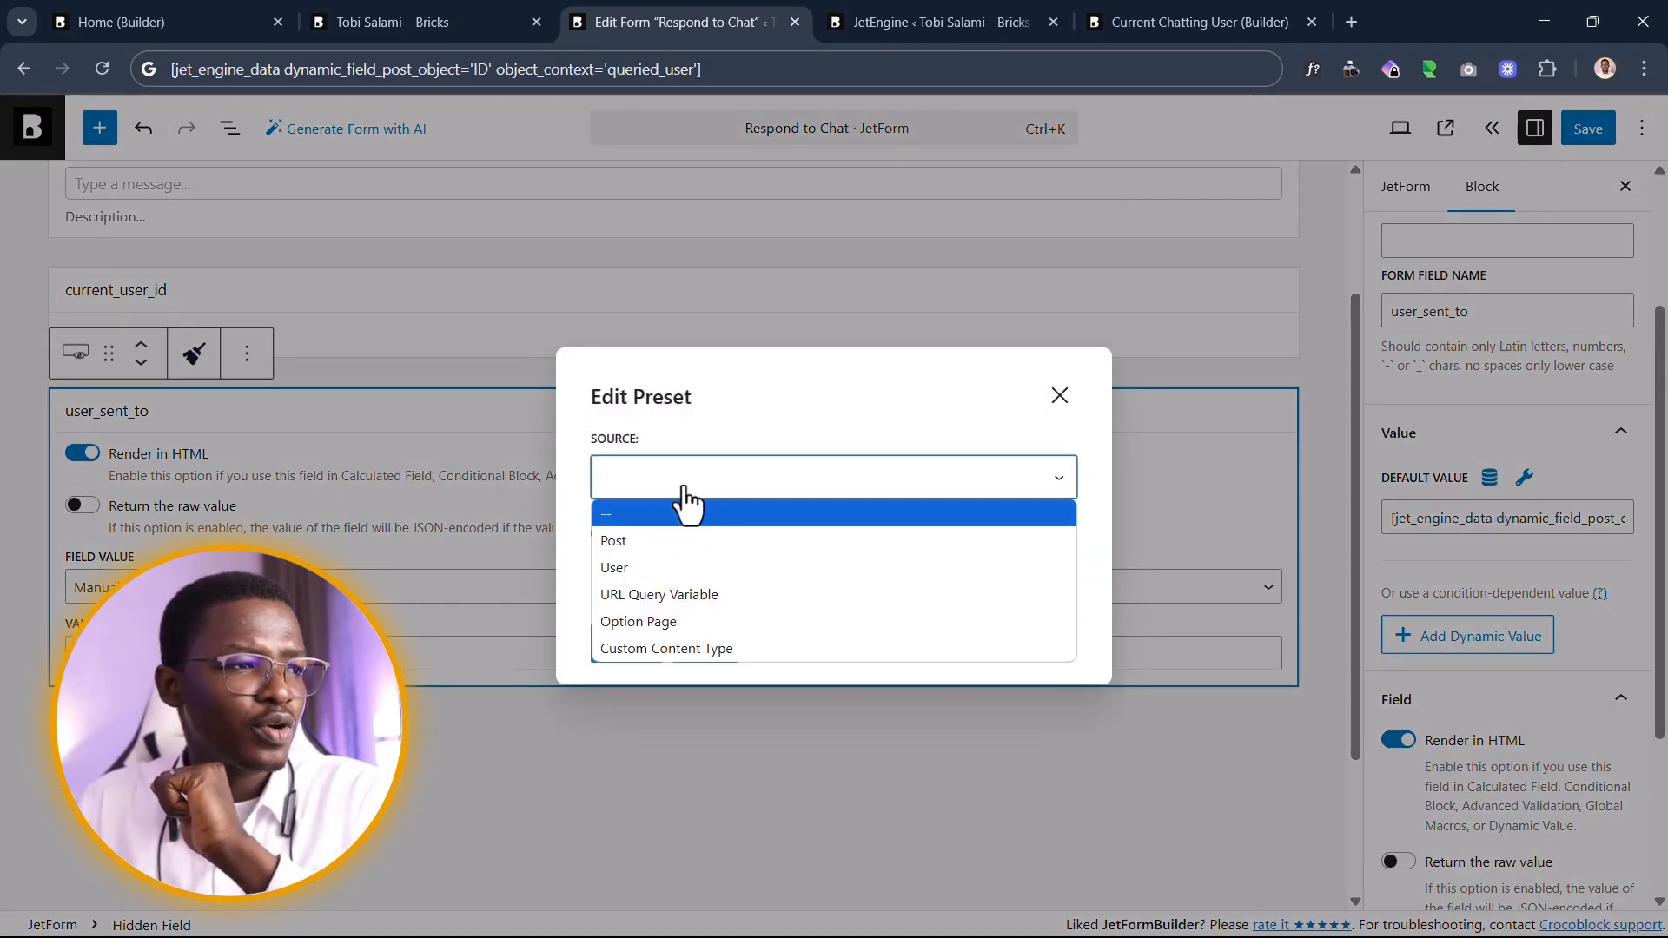
{"action": "left_click", "coordinate": [627, 569]}
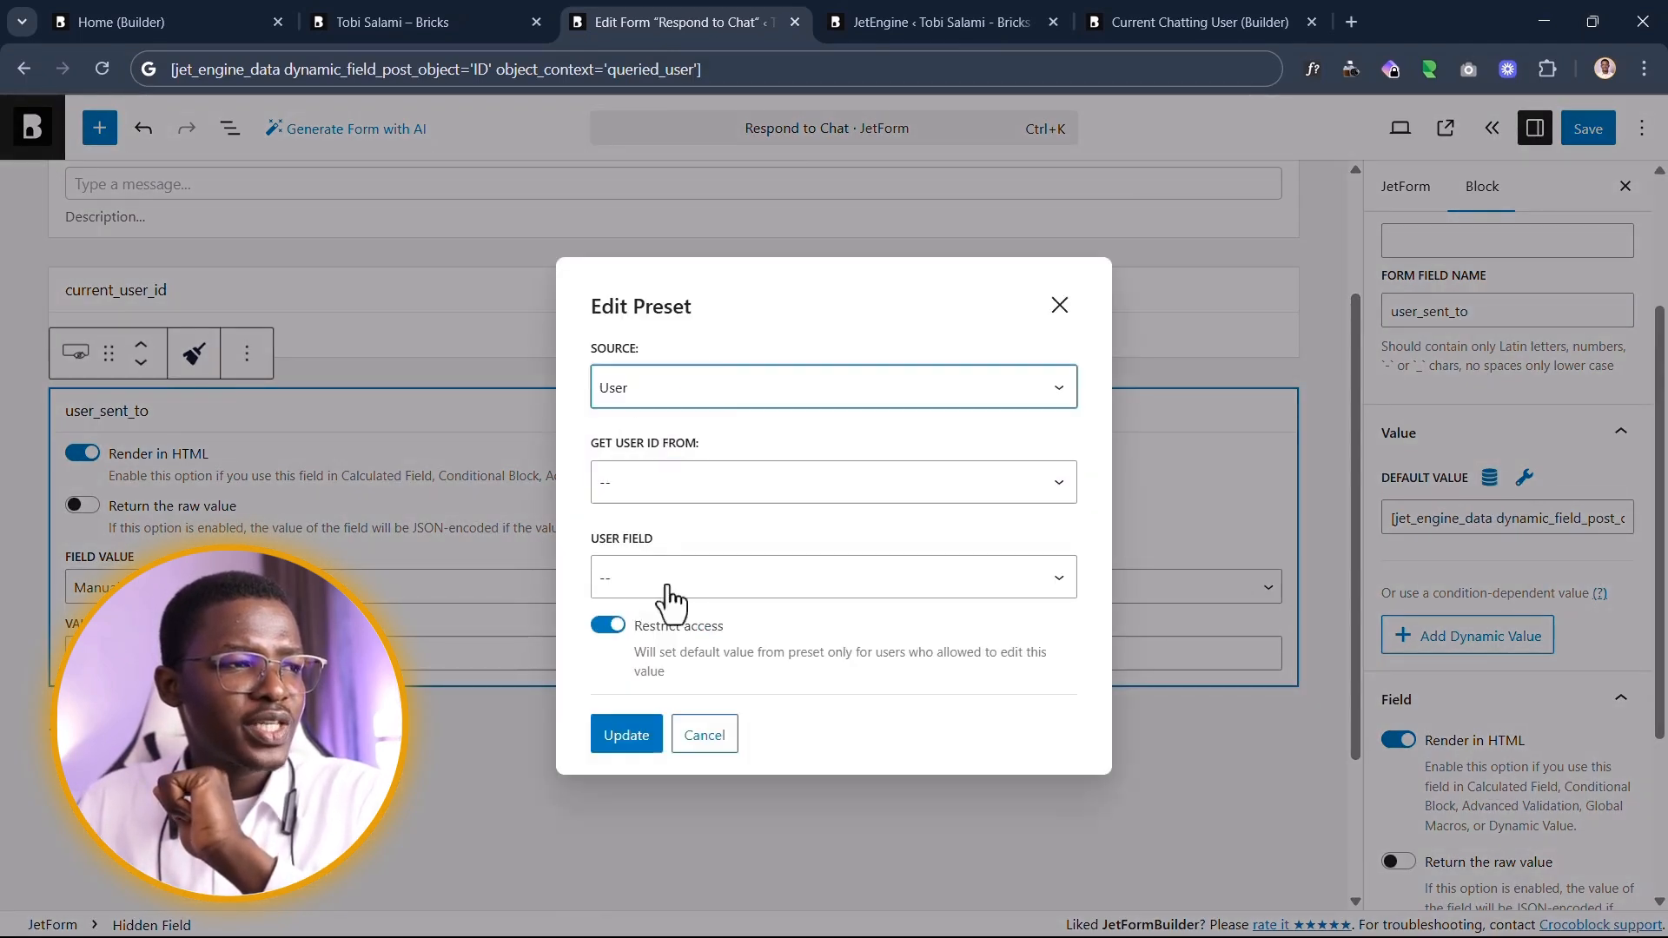
{"action": "left_click", "coordinate": [758, 484]}
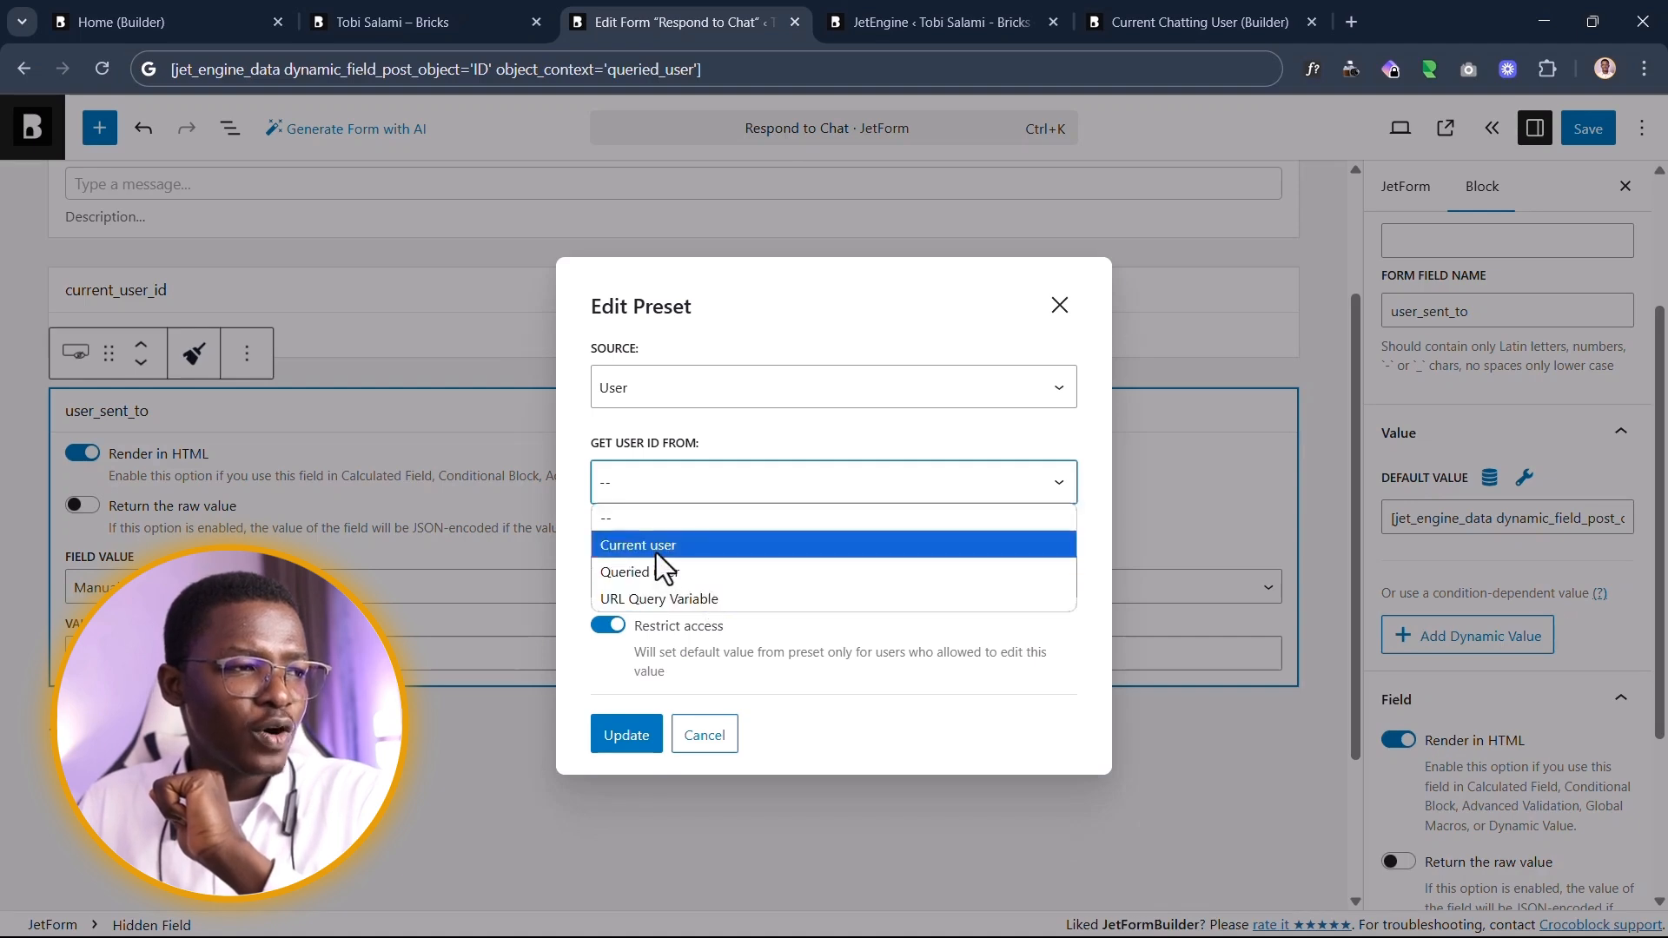
{"action": "left_click", "coordinate": [623, 579]}
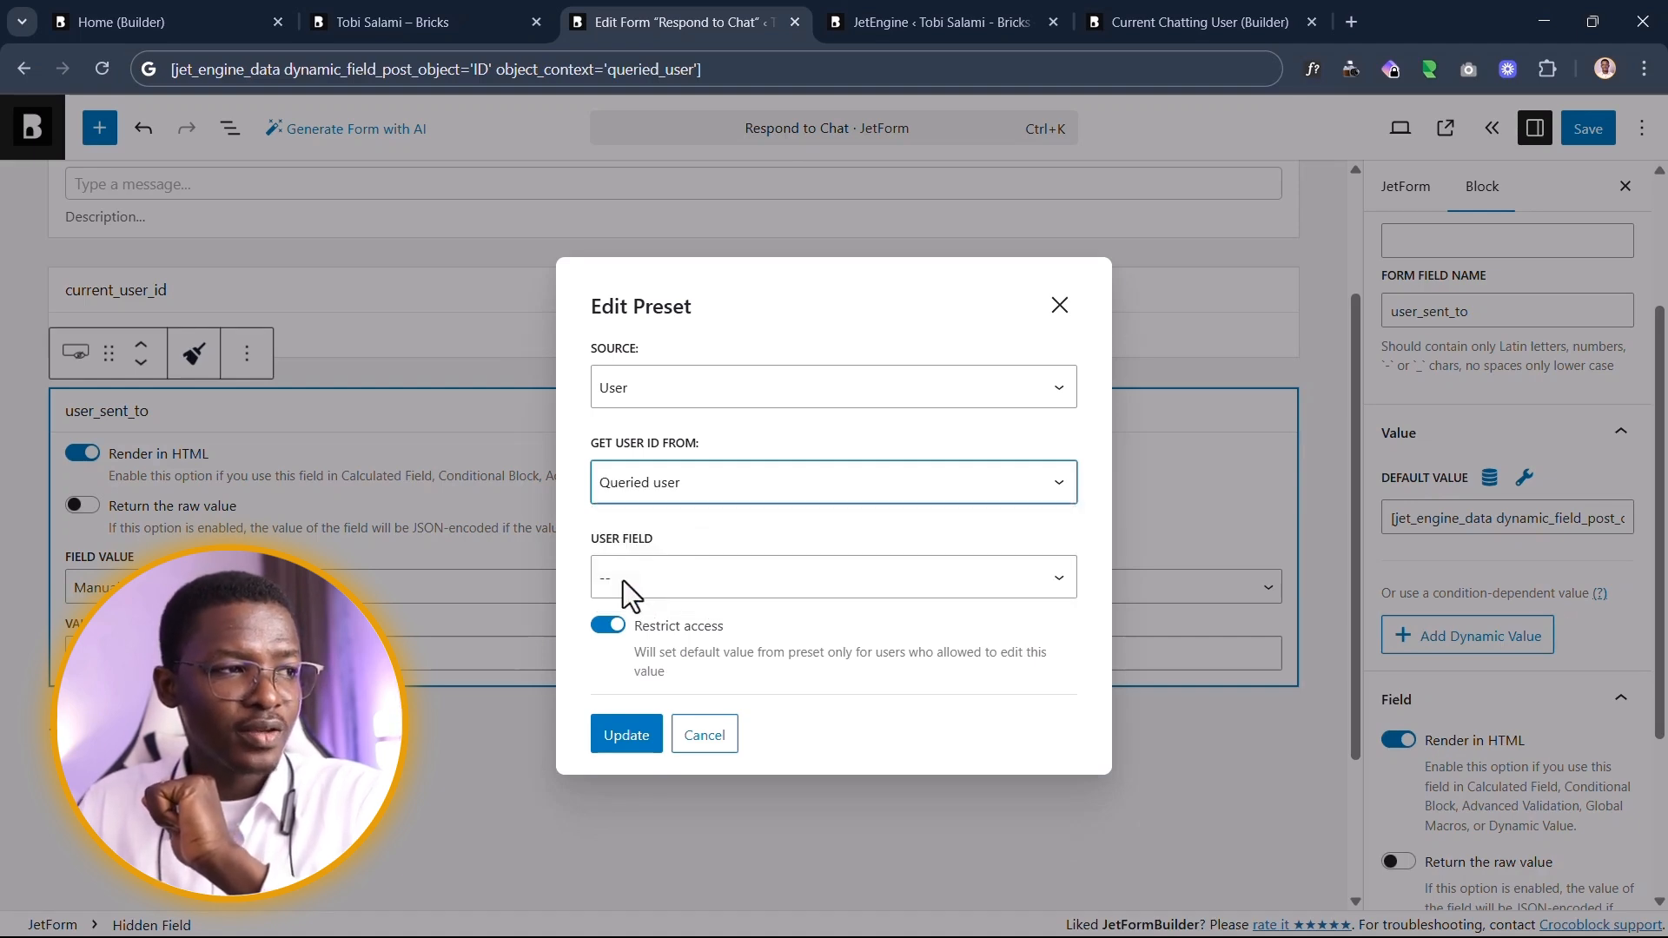
{"action": "left_click", "coordinate": [683, 580]}
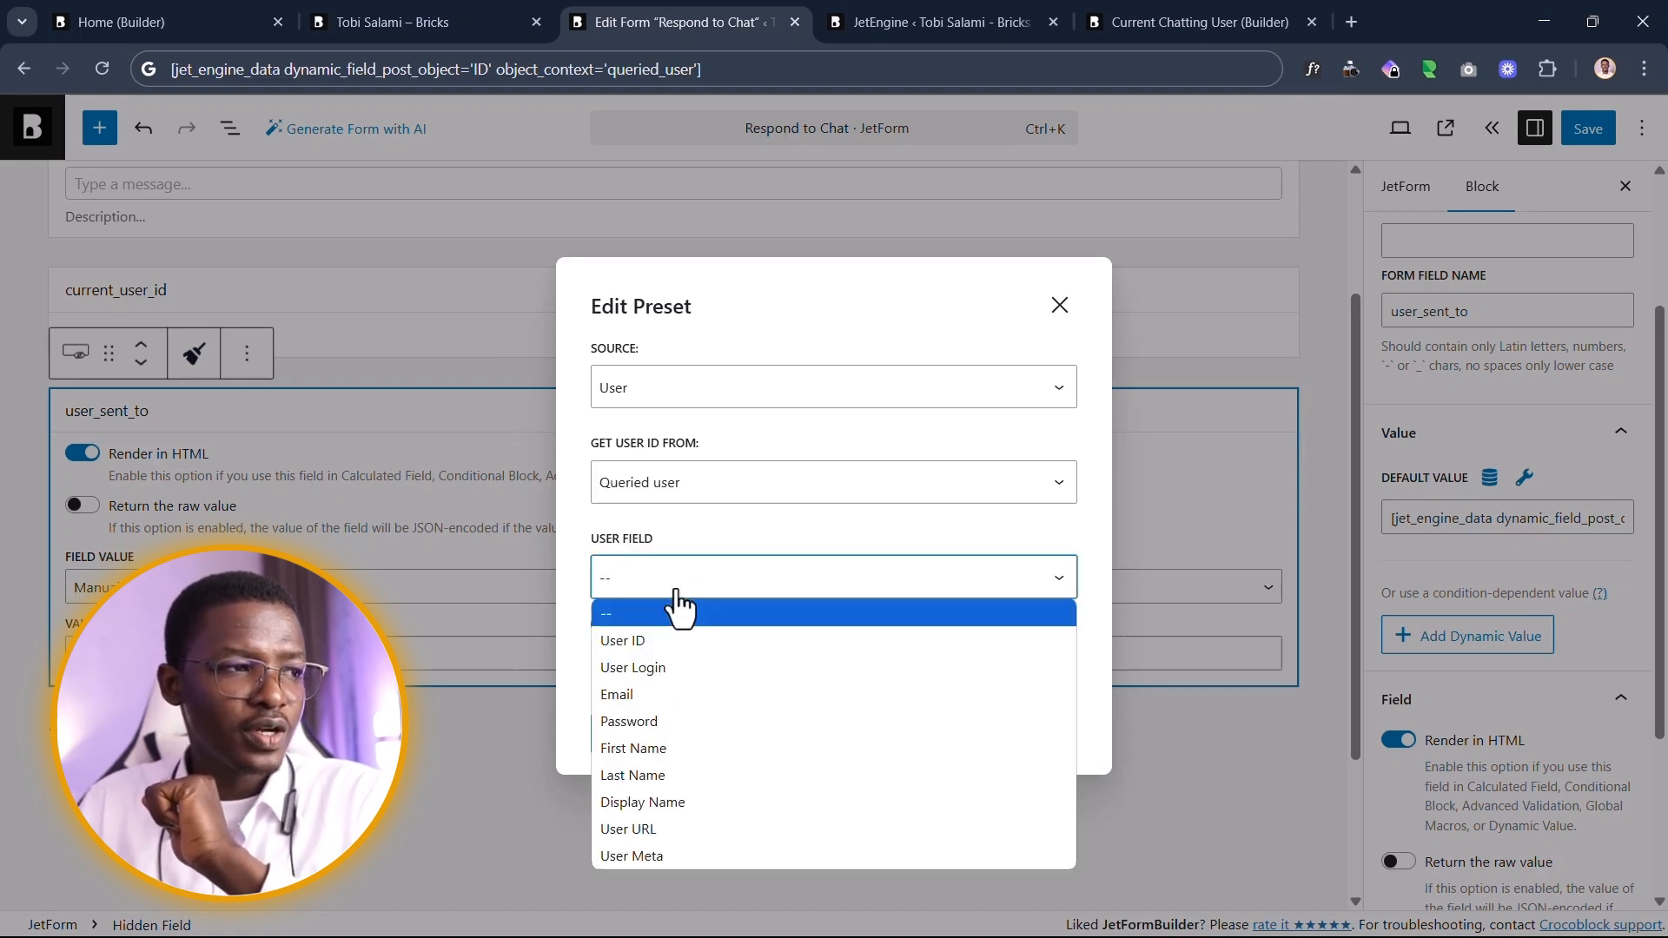
{"action": "left_click", "coordinate": [679, 644]}
{"action": "left_click", "coordinate": [606, 627]}
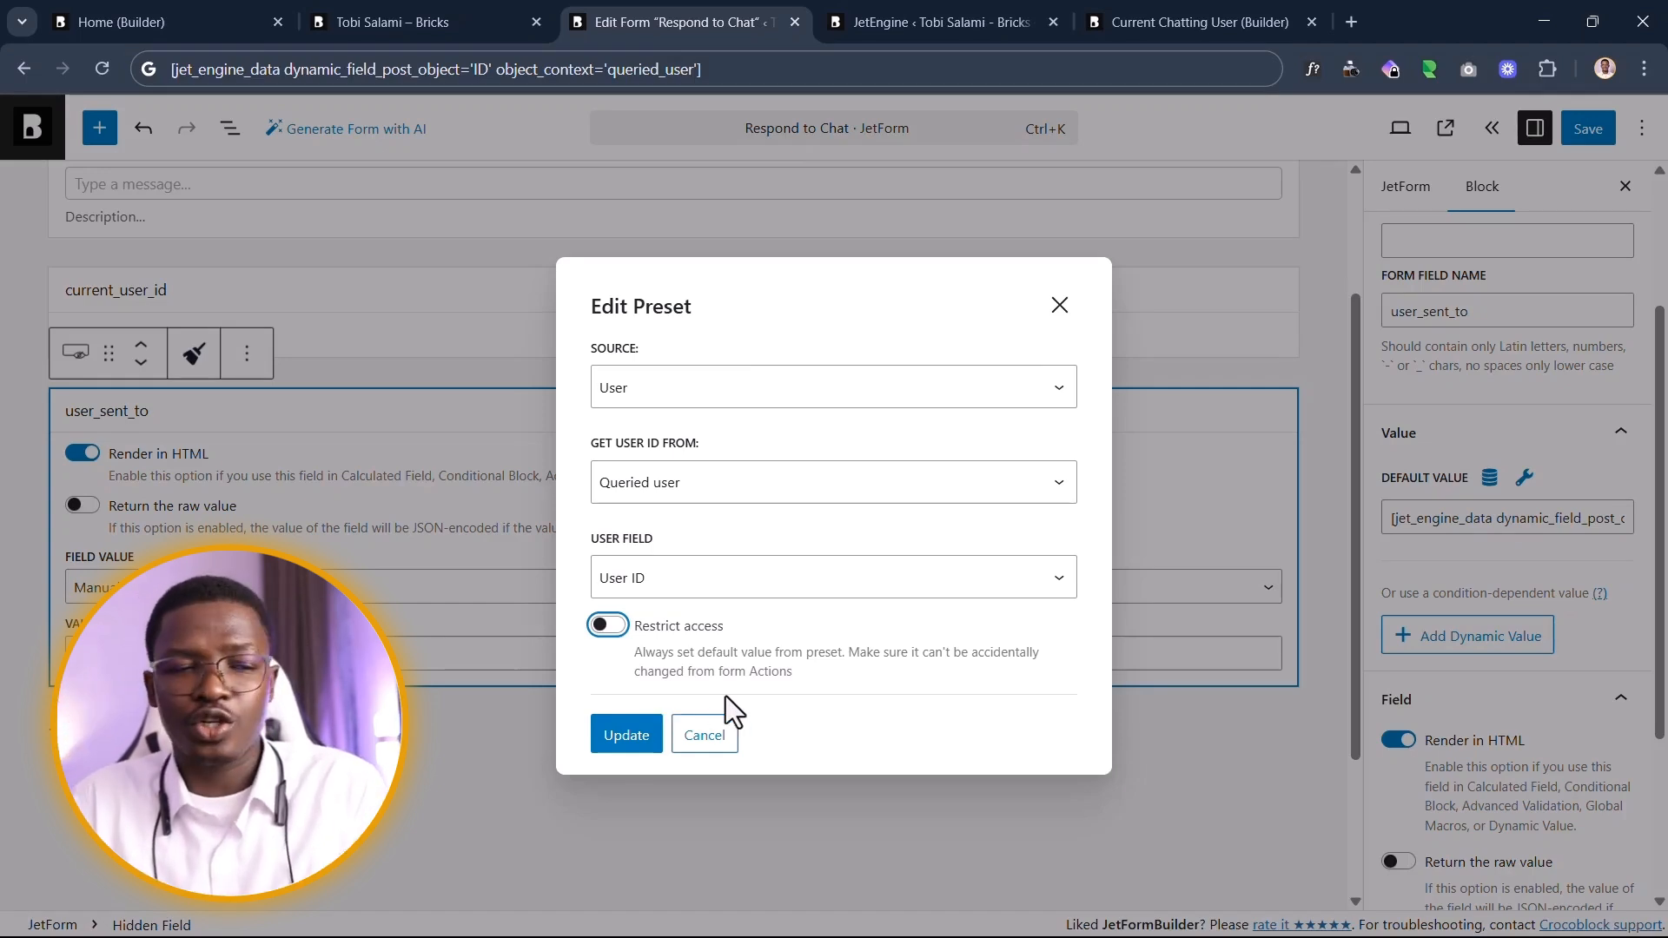
{"action": "left_click", "coordinate": [706, 737]}
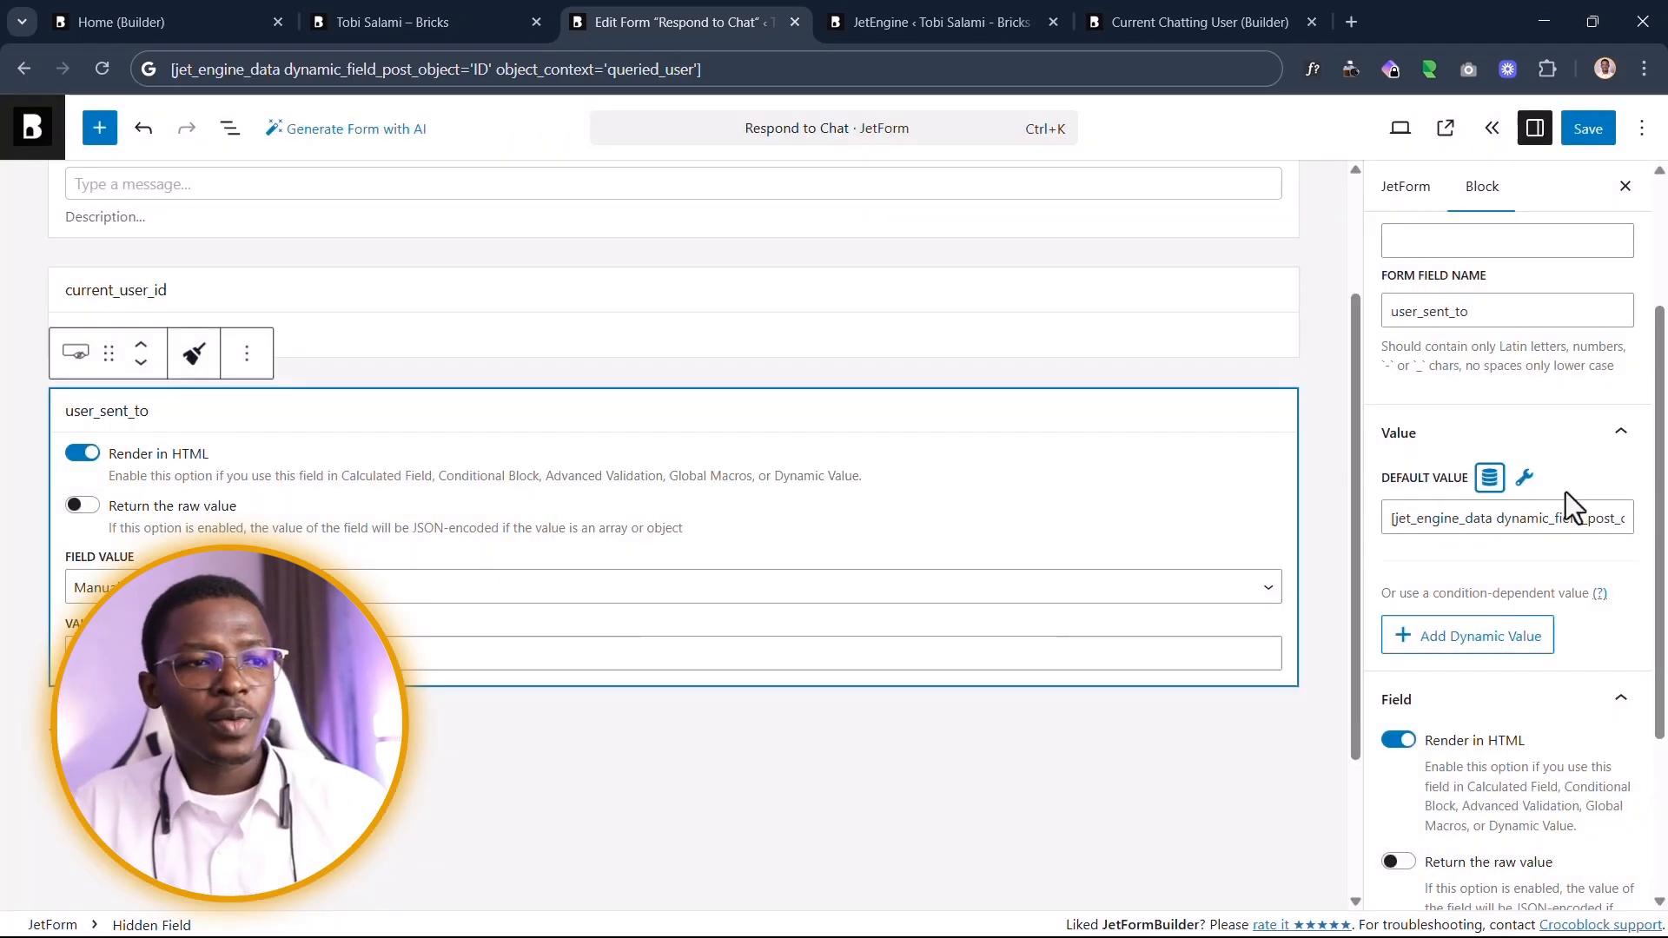
Step: Select the user_sent_to default value, and review the form's post submit actions, including the connect_relation_items entry
{"action": "left_click_drag", "start_coordinate": [1390, 519], "coordinate": [1581, 699]}
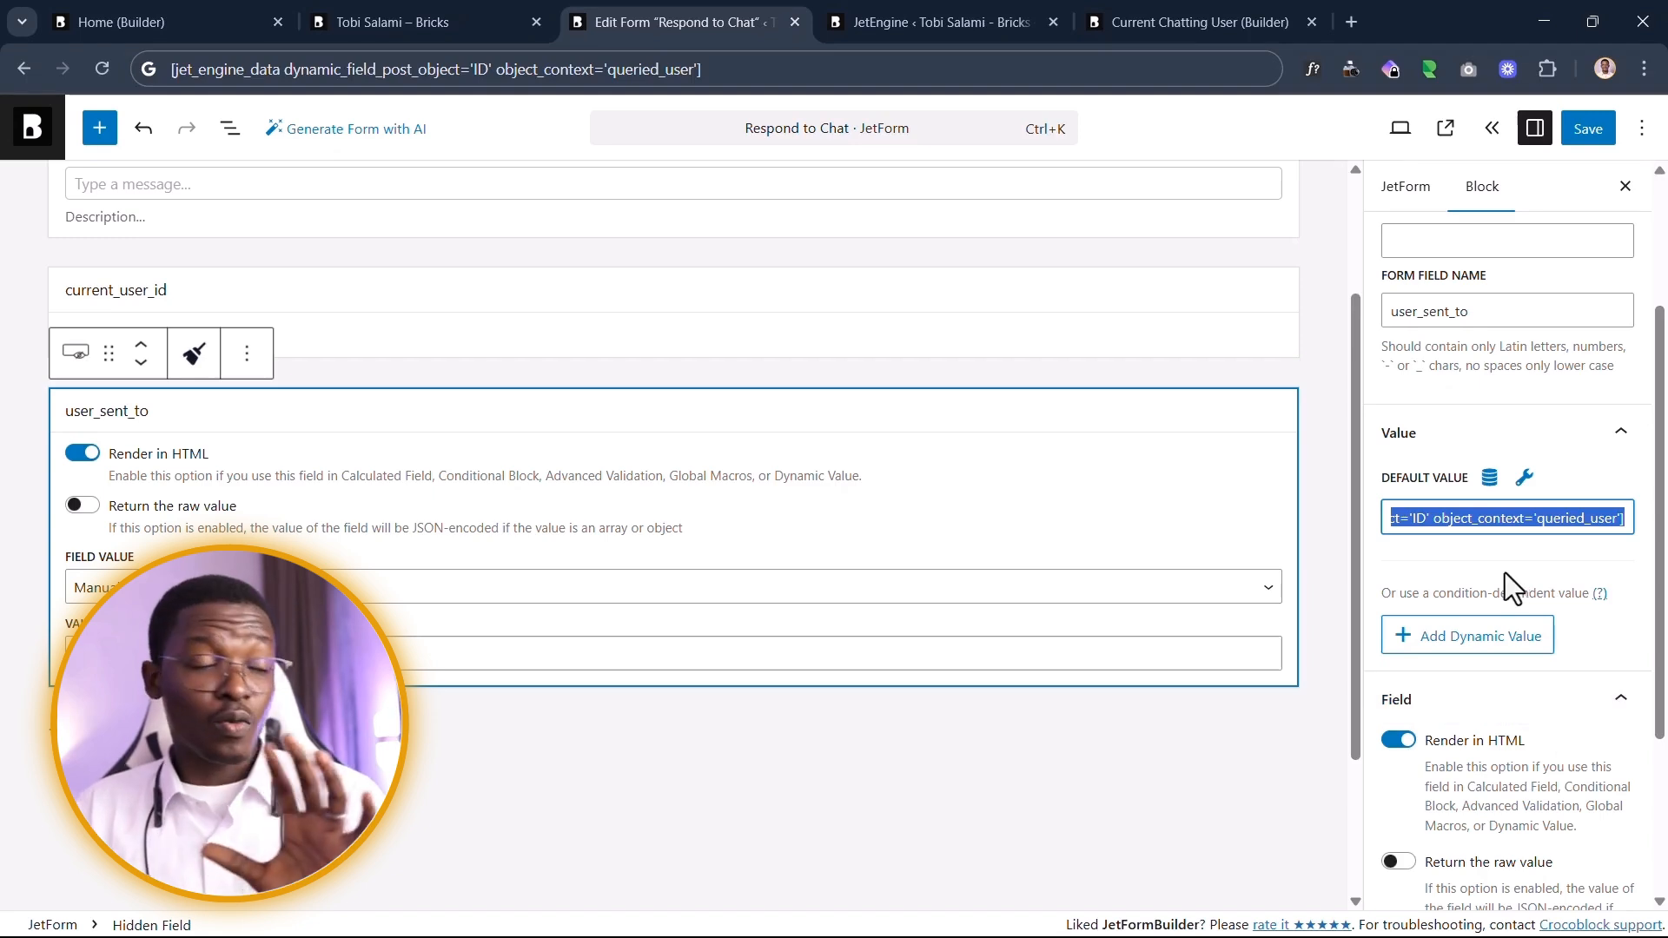
{"action": "scroll", "coordinate": [1214, 659], "scroll_direction": "up", "scroll_amount": 3}
{"action": "left_click", "coordinate": [1407, 191]}
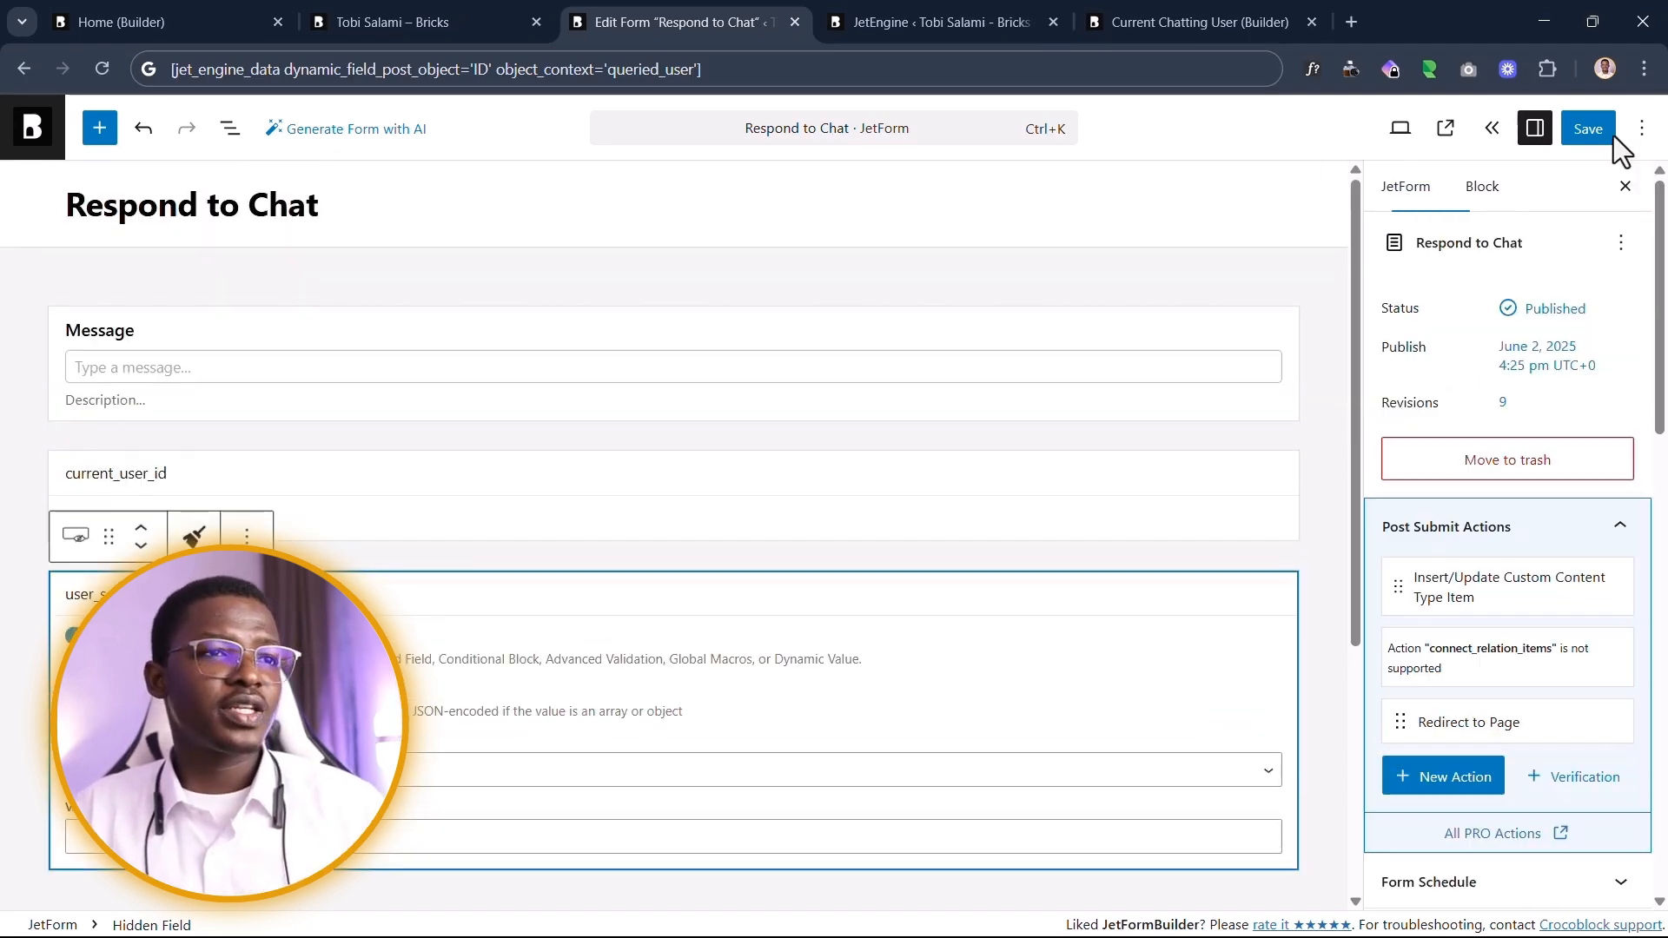
{"action": "mouse_move", "coordinate": [1485, 599]}
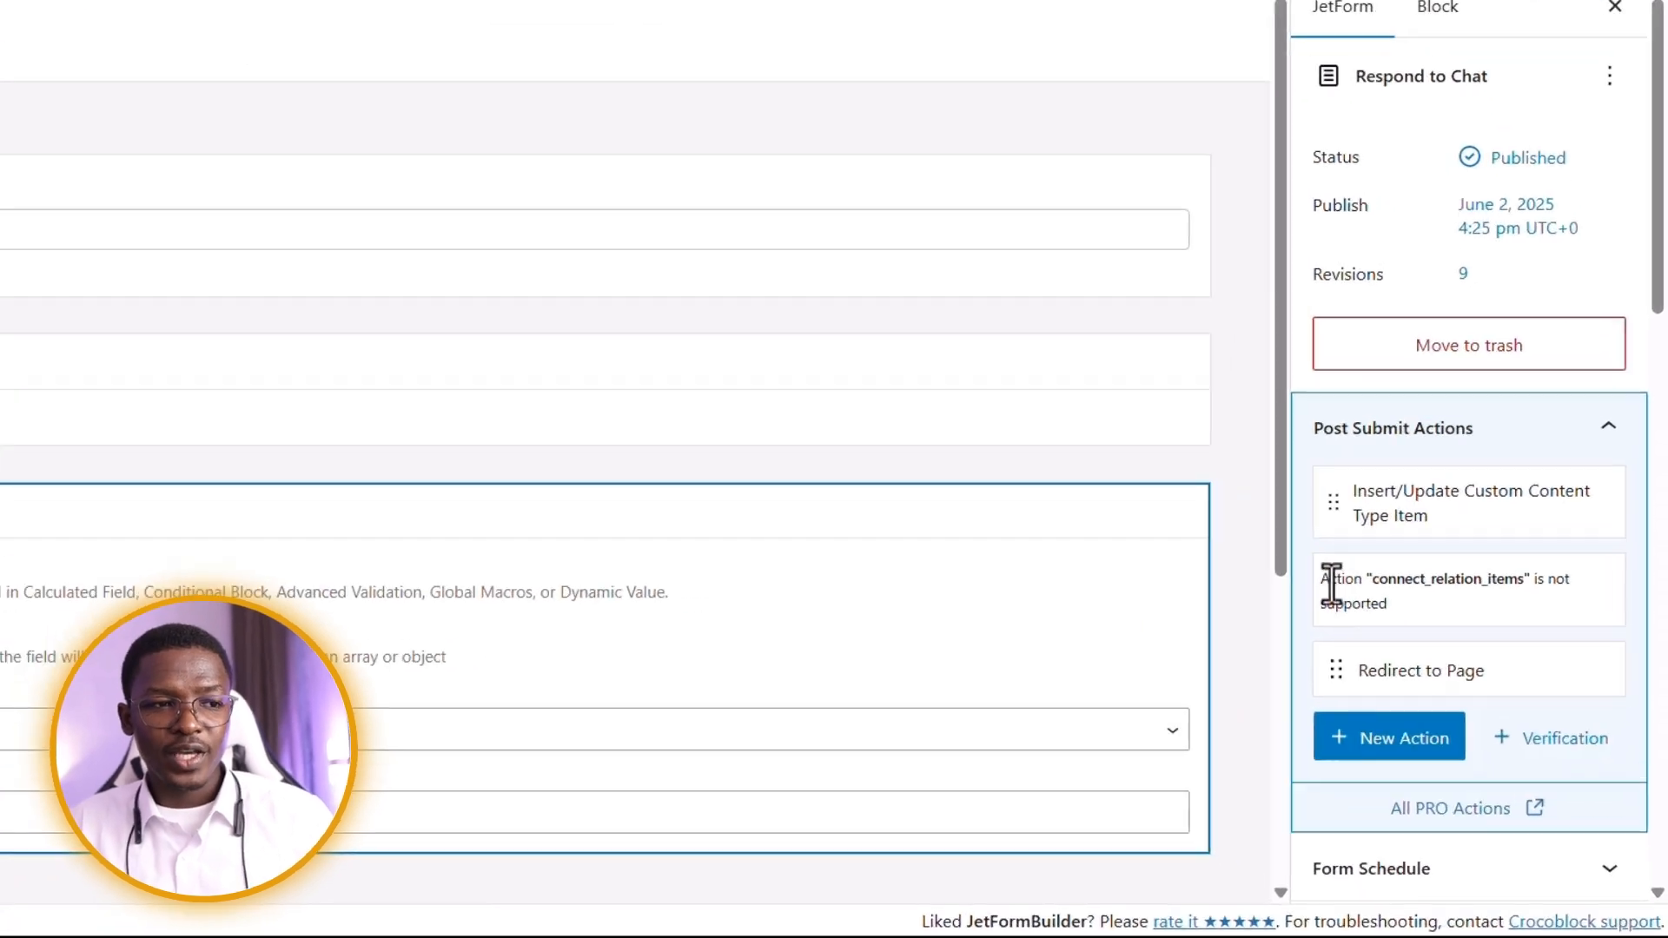
{"action": "left_click_drag", "start_coordinate": [1387, 648], "coordinate": [1435, 670]}
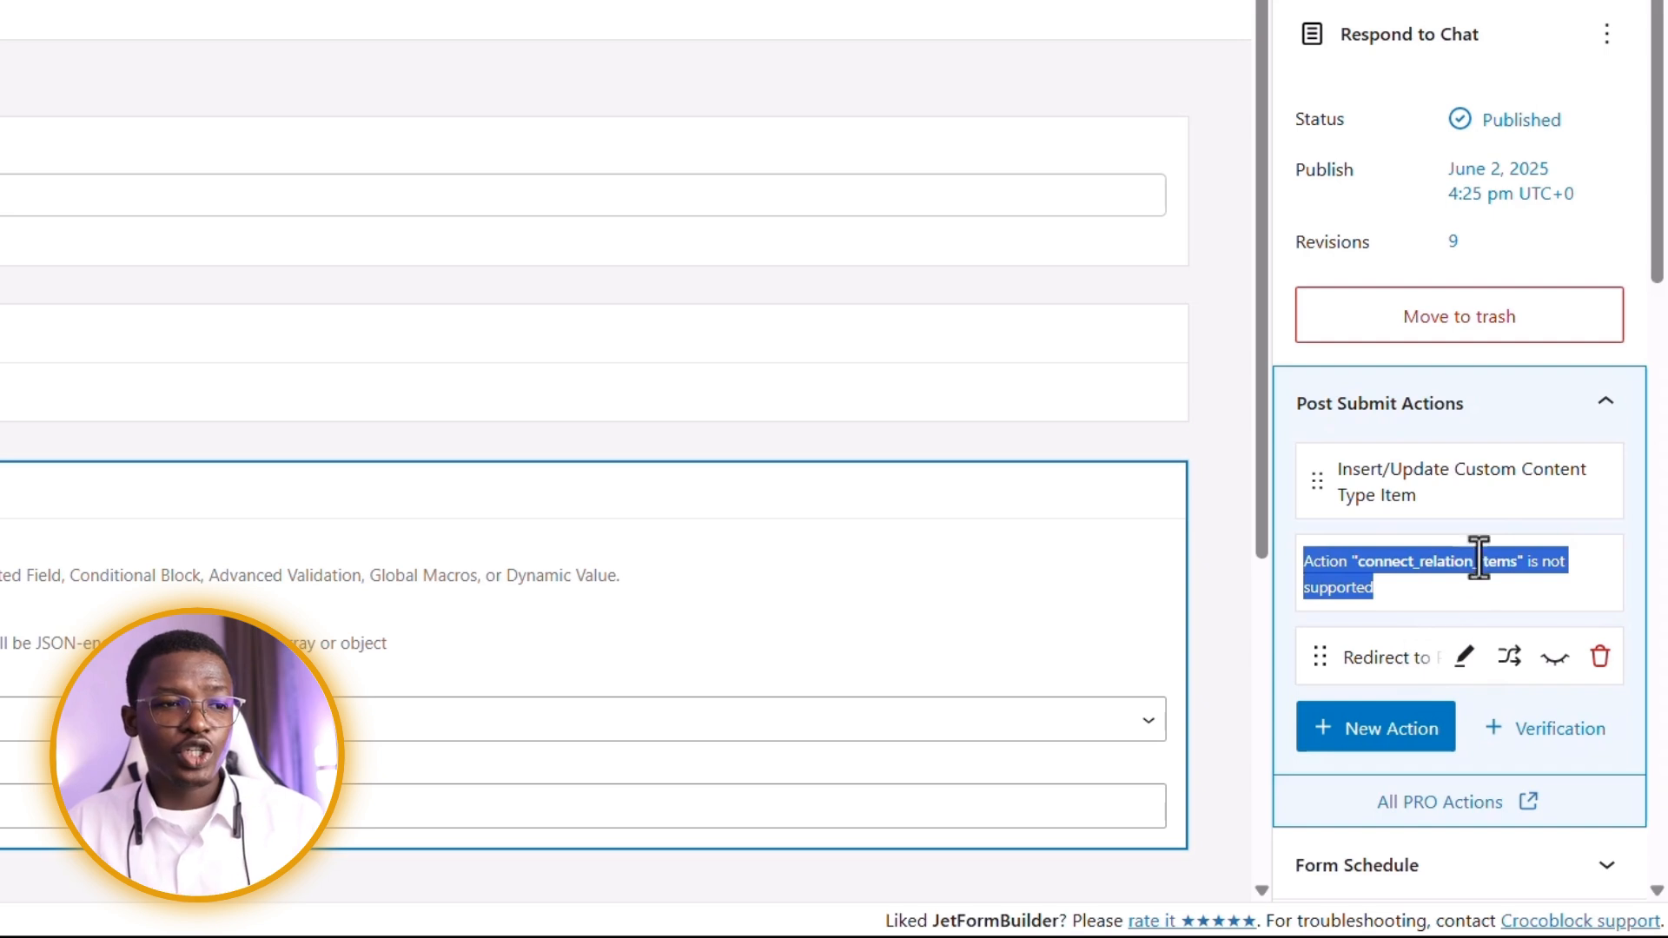
Step: Open the Insert/Update Custom Content Type Item action and review its content type, item status and message field mapping
{"action": "left_click", "coordinate": [1465, 482]}
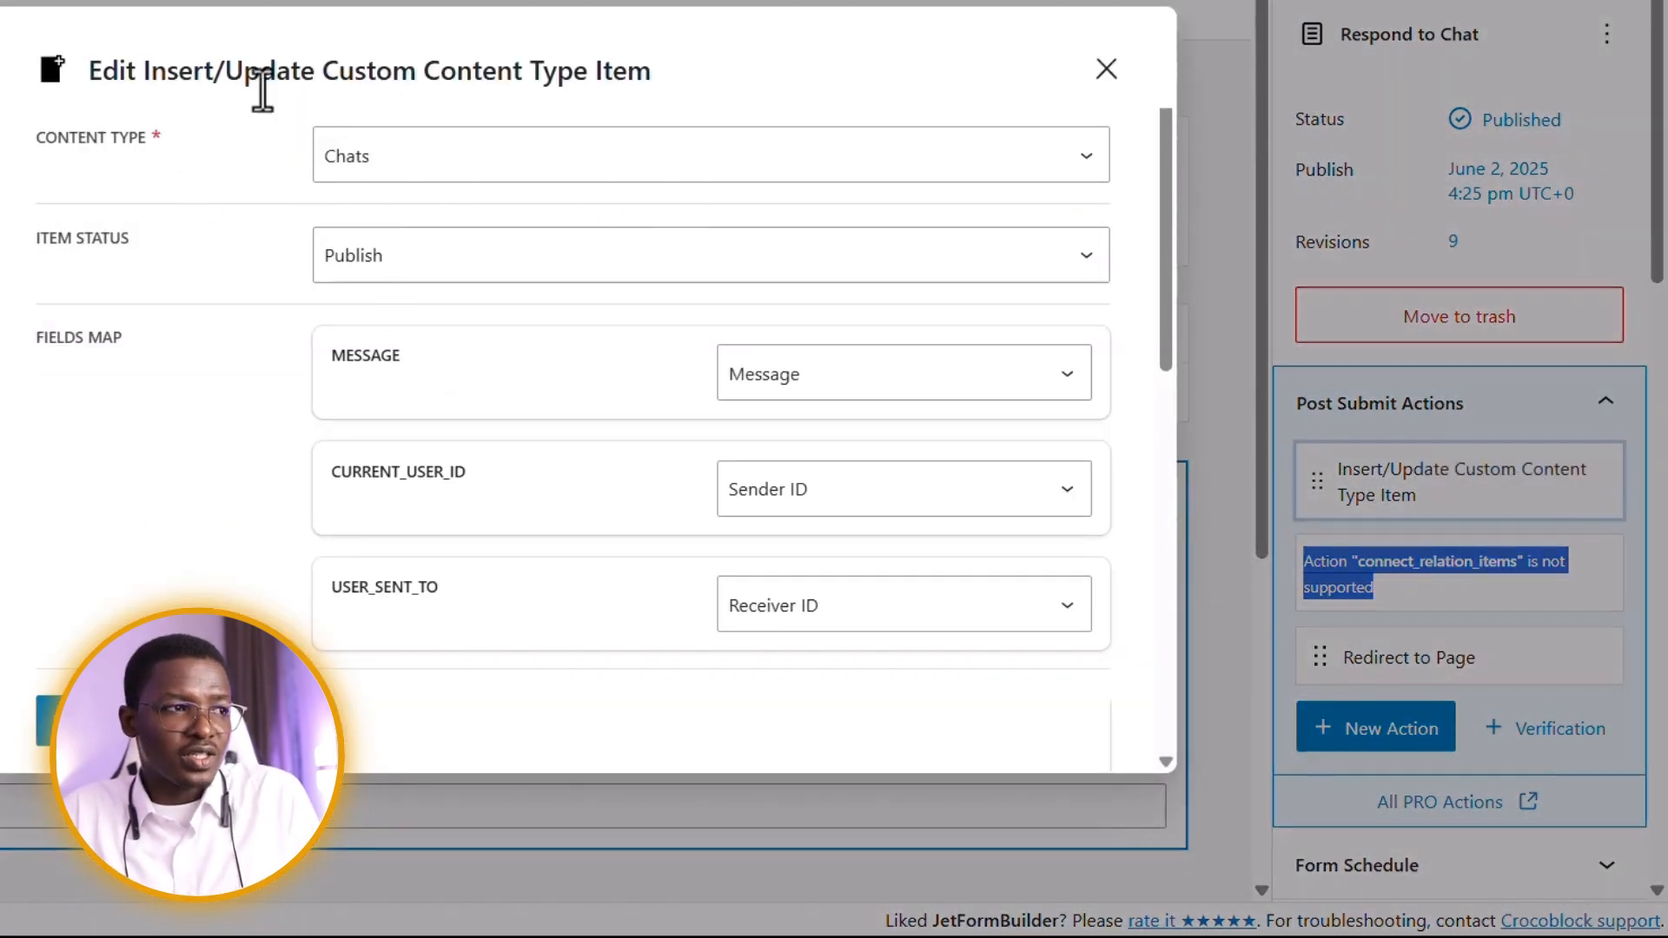
{"action": "left_click_drag", "start_coordinate": [274, 72], "coordinate": [315, 71]}
{"action": "left_click", "coordinate": [608, 111]}
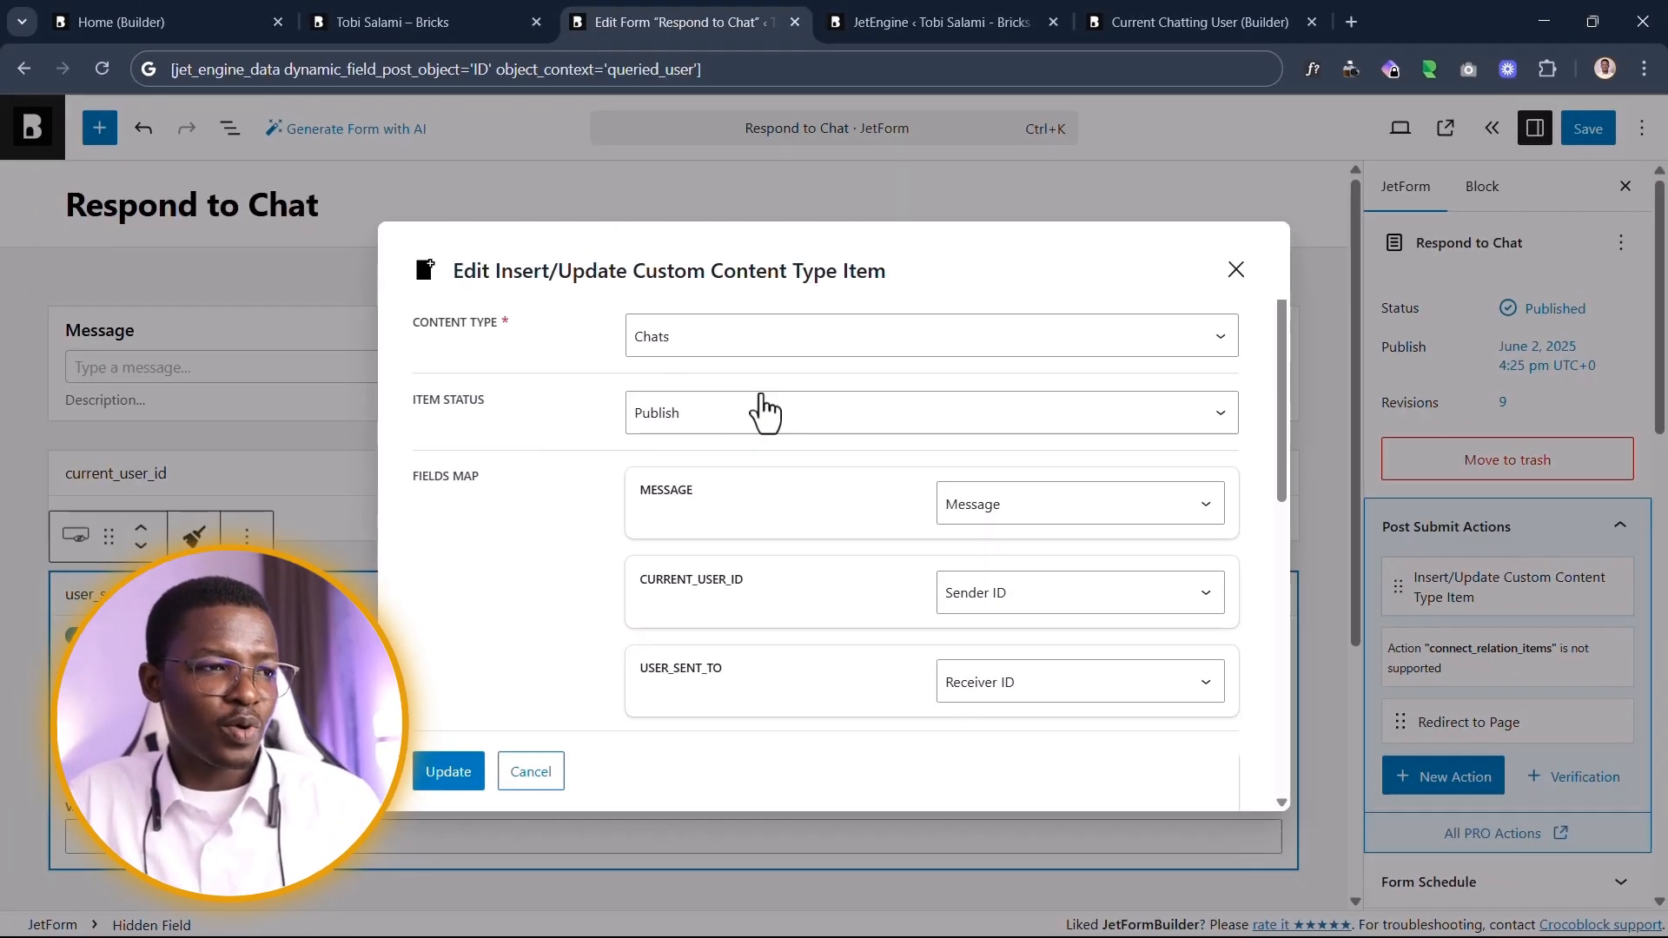
{"action": "scroll", "coordinate": [526, 332], "scroll_direction": "down", "scroll_amount": 4}
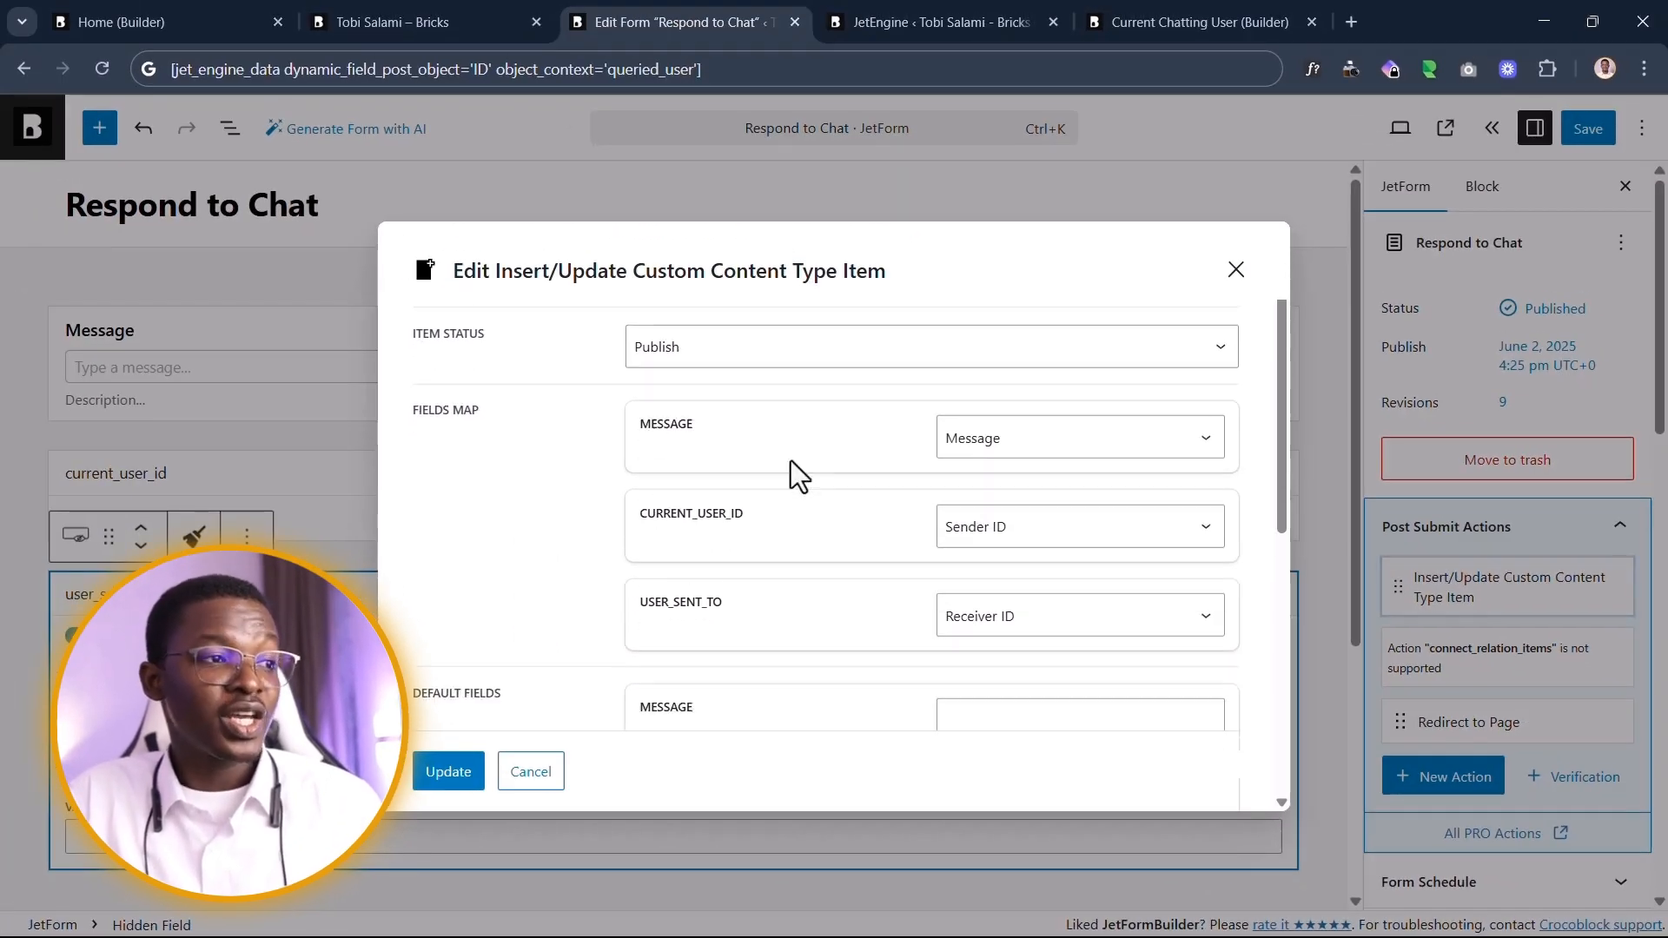
{"action": "scroll", "coordinate": [978, 422], "scroll_direction": "up", "scroll_amount": 3}
{"action": "left_click", "coordinate": [1008, 495]}
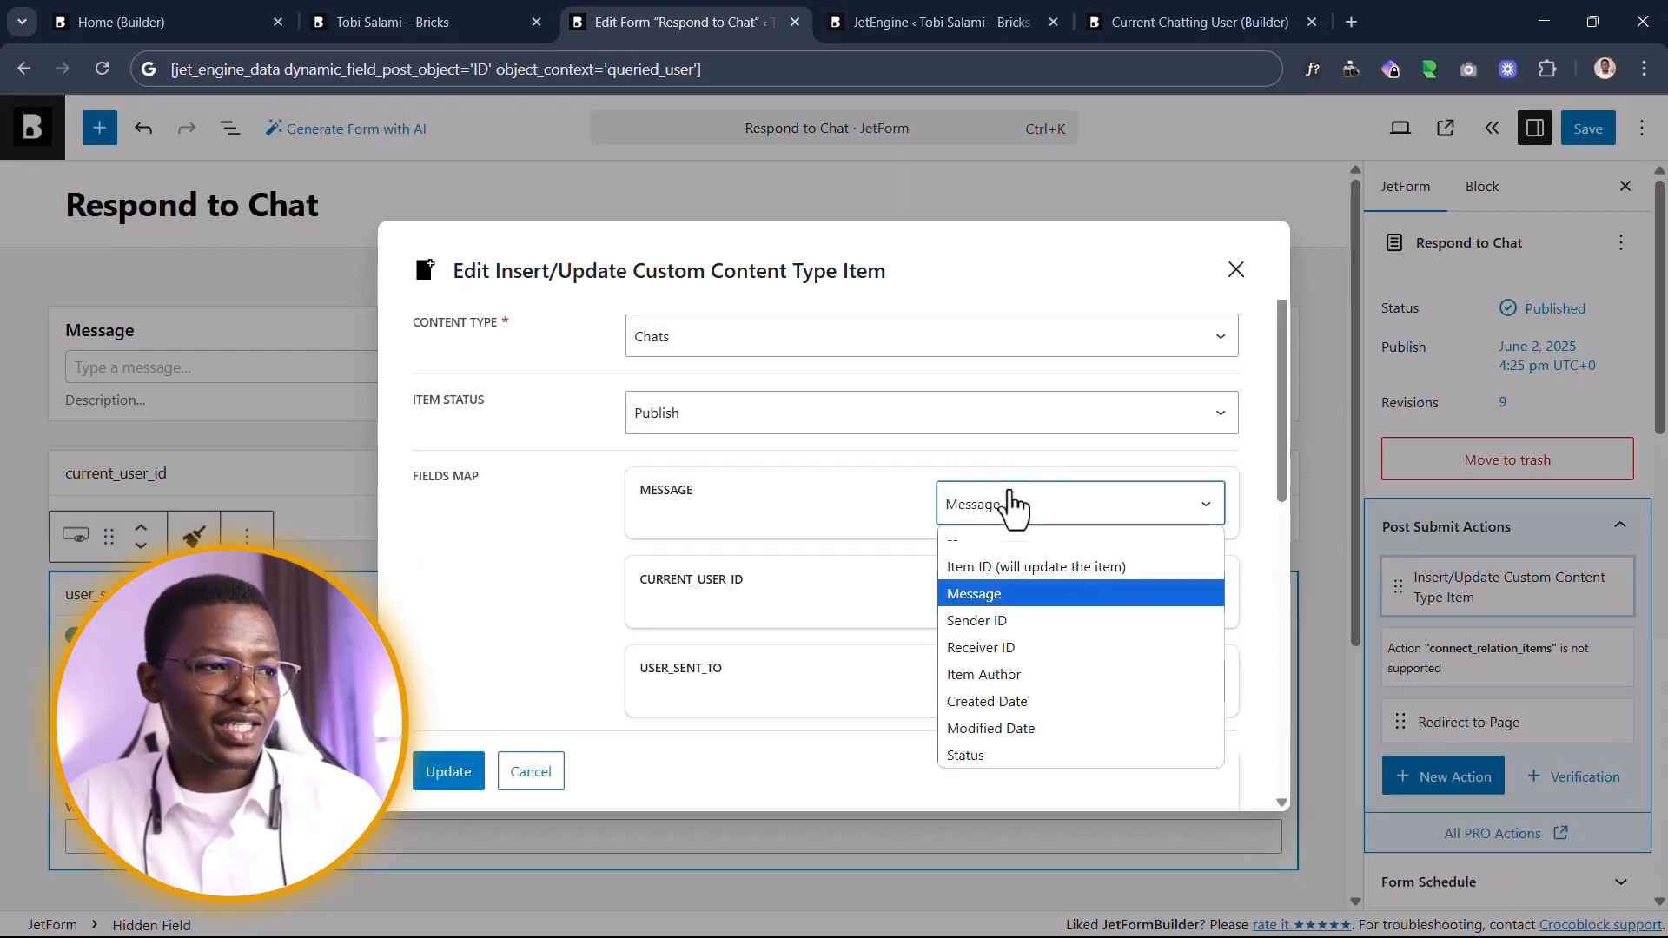
{"action": "left_click", "coordinate": [1008, 495]}
{"action": "scroll", "coordinate": [882, 565], "scroll_direction": "down", "scroll_amount": 1}
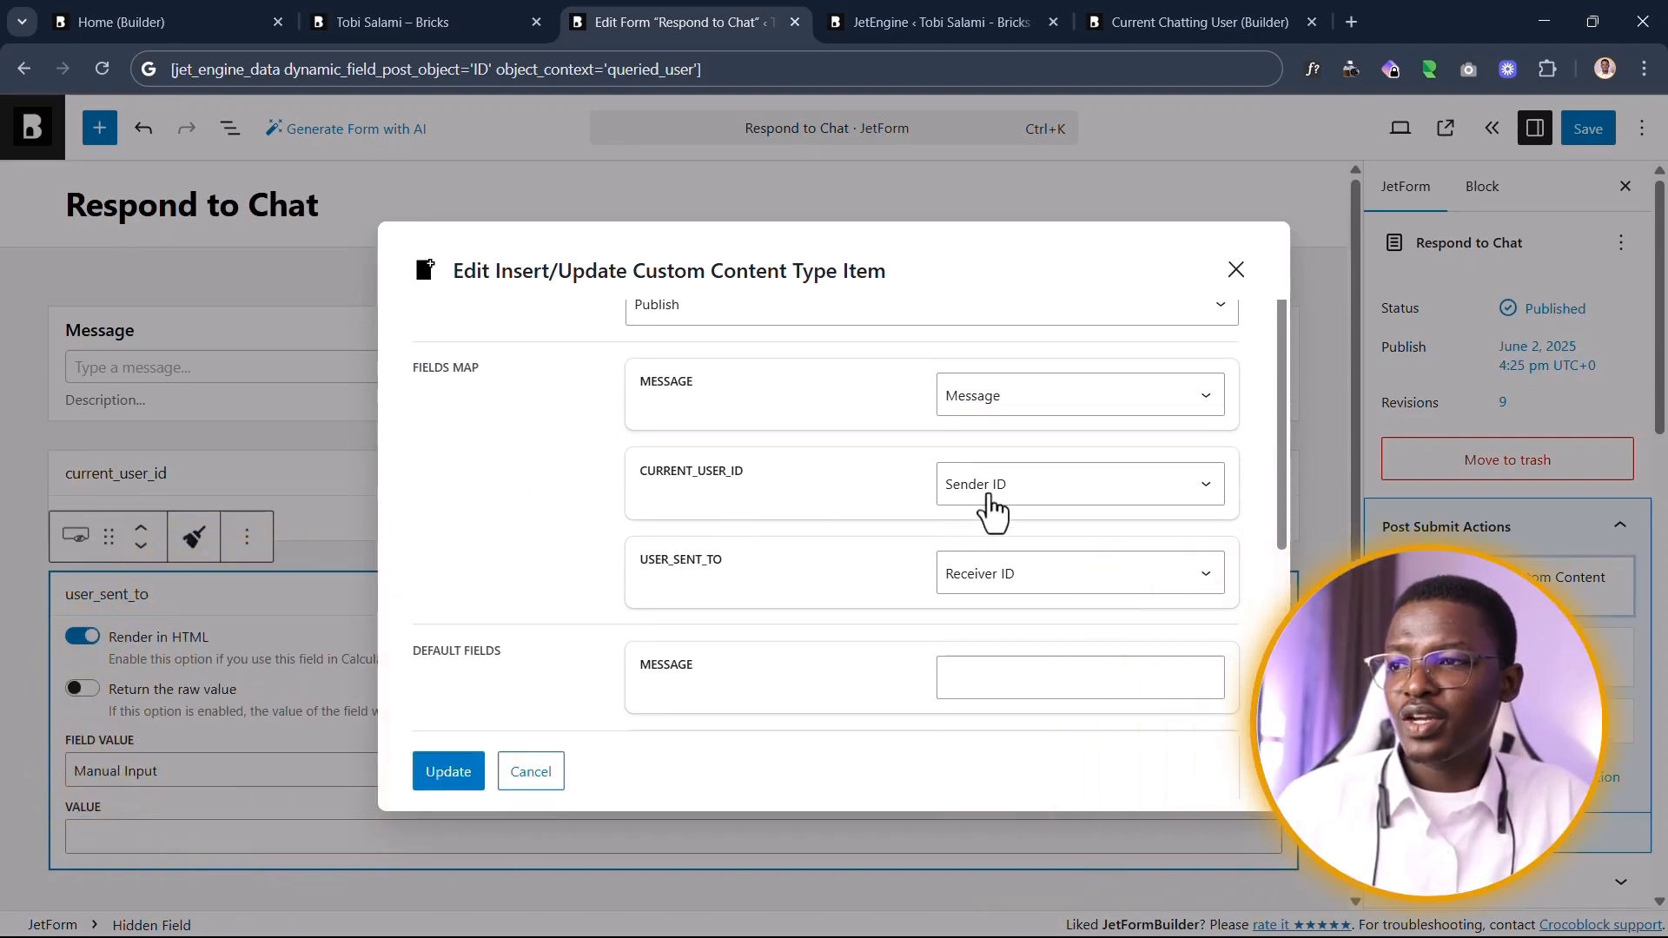
Step: Check the target fields mapped to current_user_id and user_sent_to, and update the content type action
{"action": "left_click", "coordinate": [987, 497]}
{"action": "left_click", "coordinate": [988, 497]}
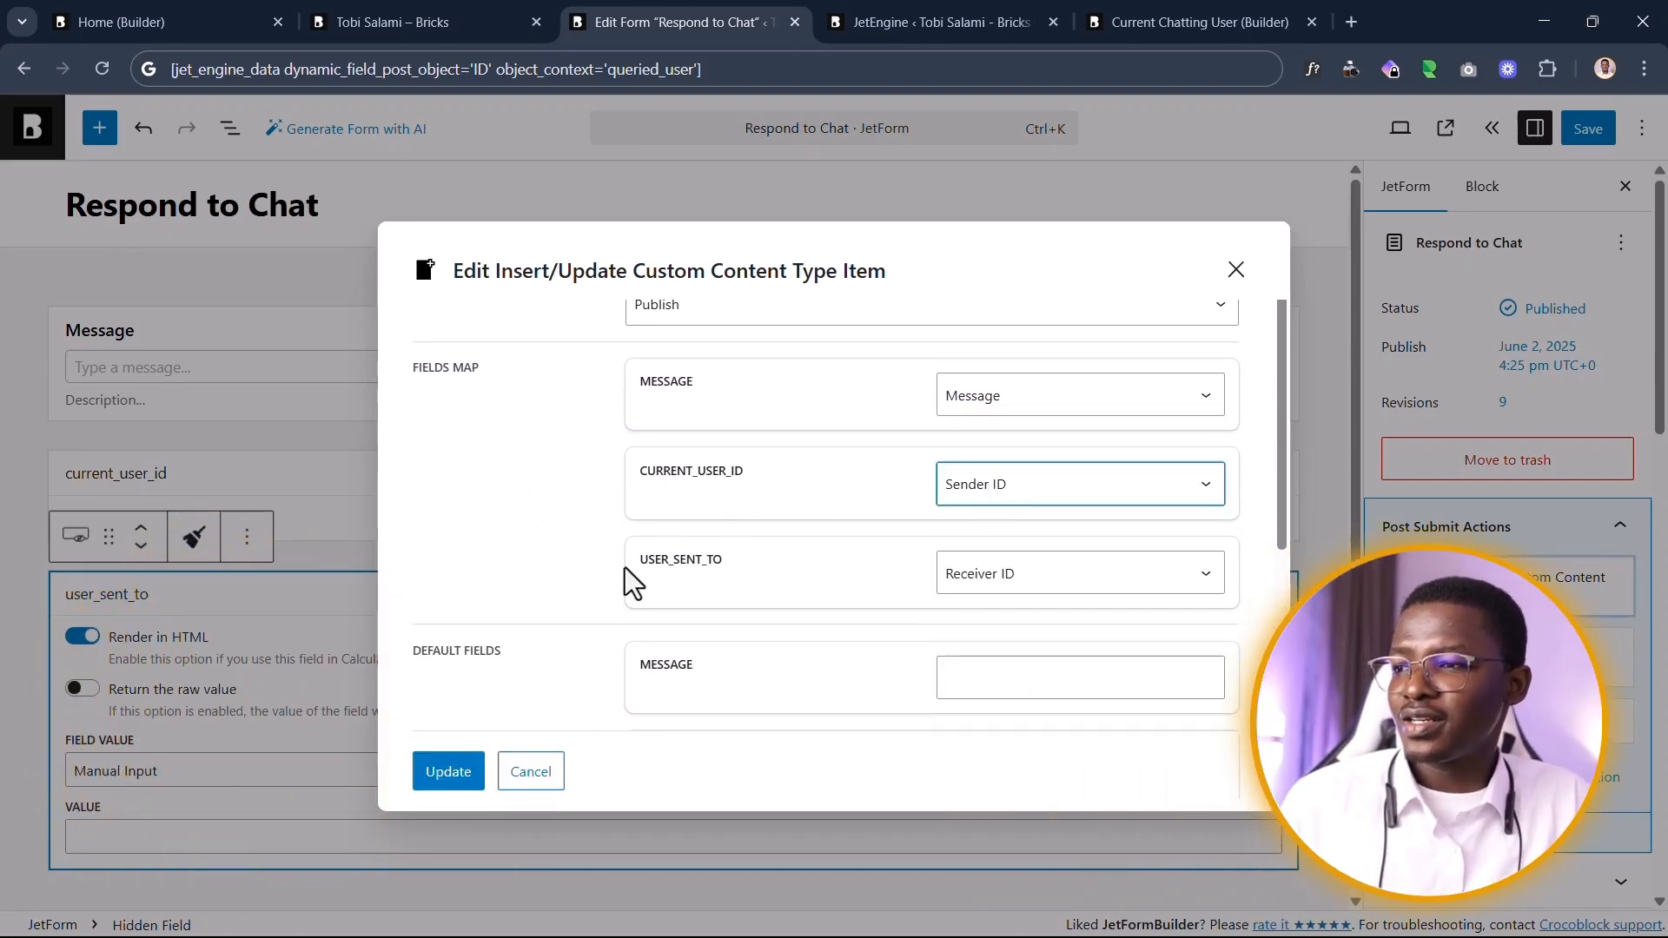
{"action": "left_click_drag", "start_coordinate": [631, 571], "coordinate": [800, 569]}
{"action": "left_click", "coordinate": [1051, 581]}
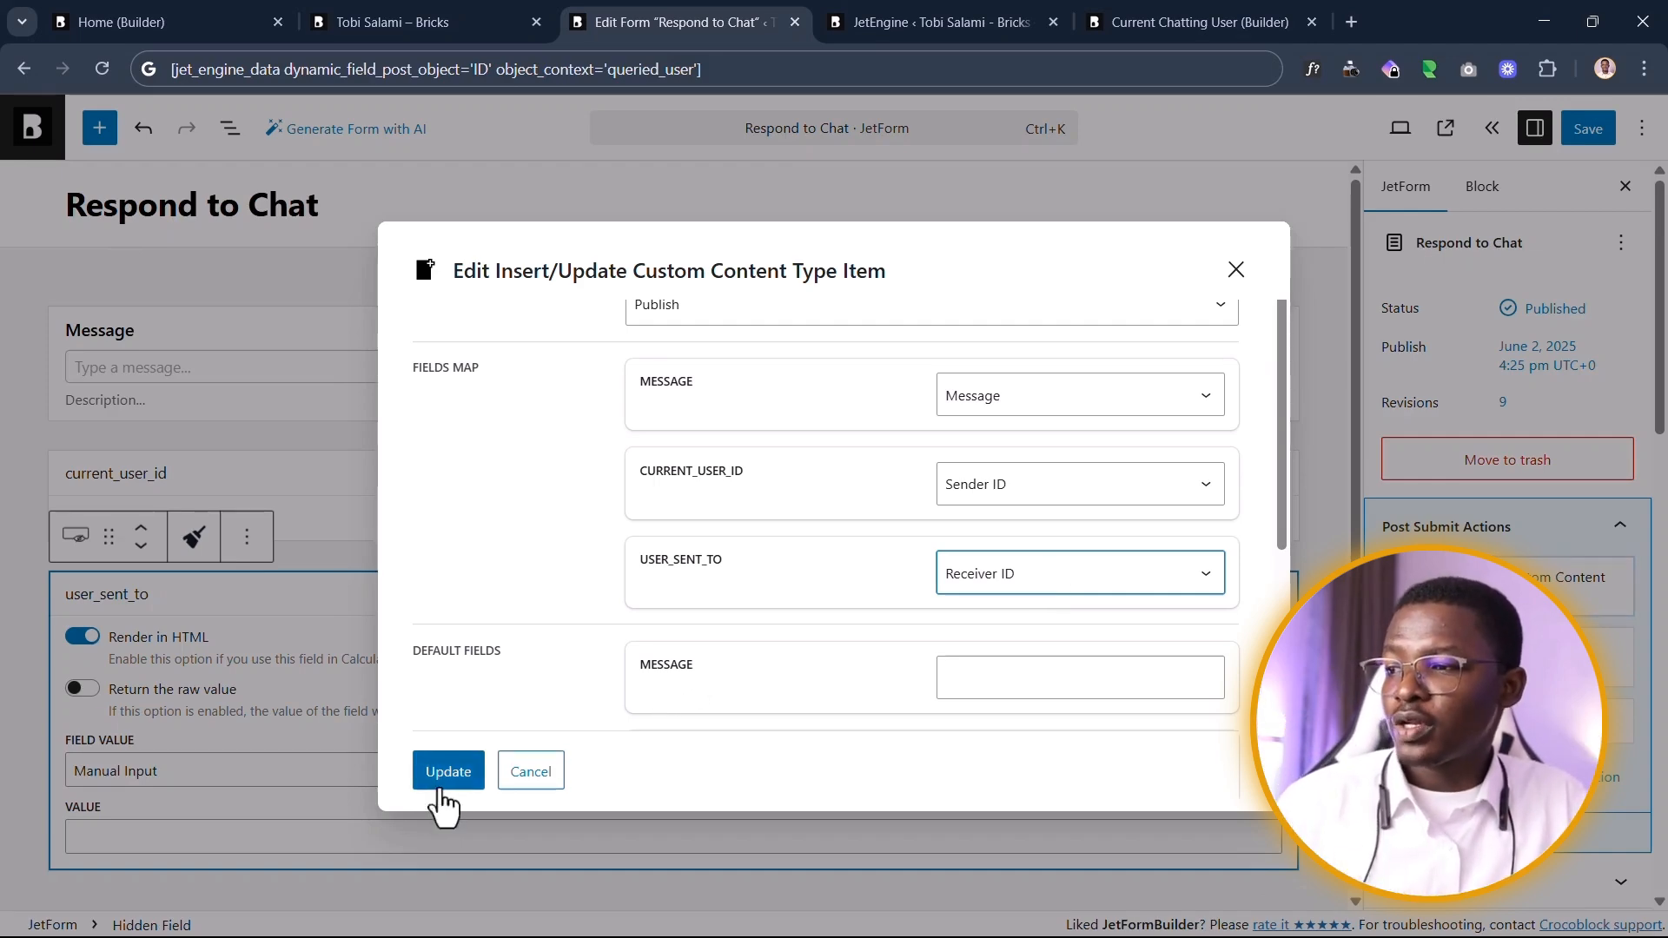
{"action": "left_click", "coordinate": [443, 775]}
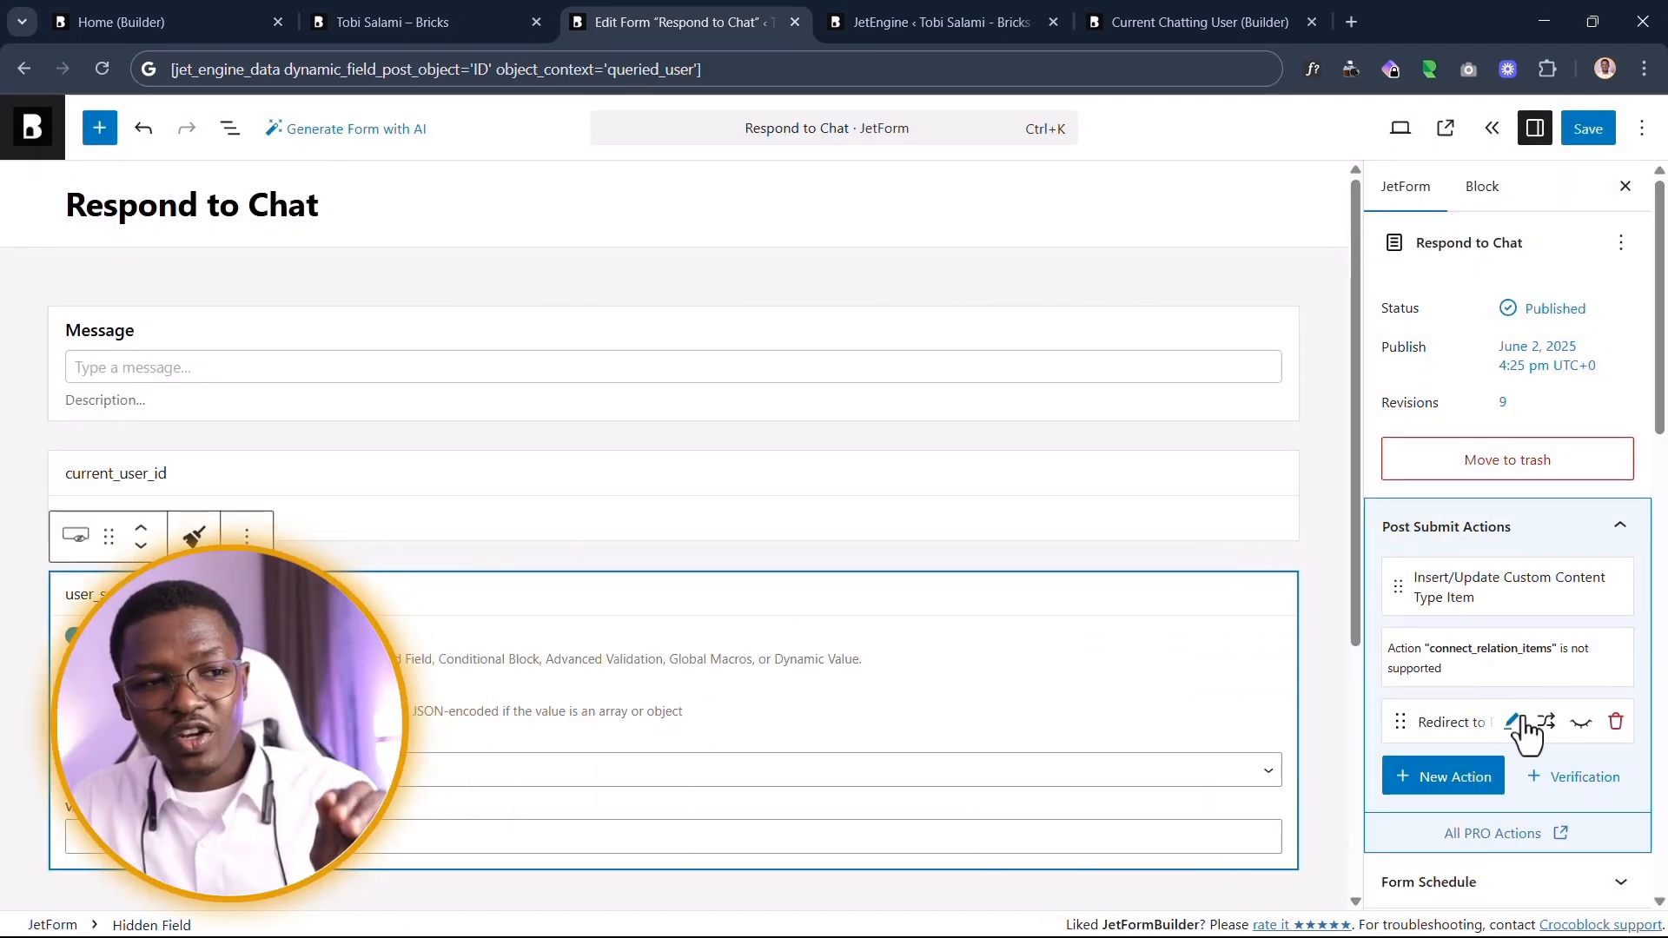
Step: Check the Redirect to Page action's Current Page target and user_sent_to URL query argument, and update the action
{"action": "left_click", "coordinate": [1513, 722]}
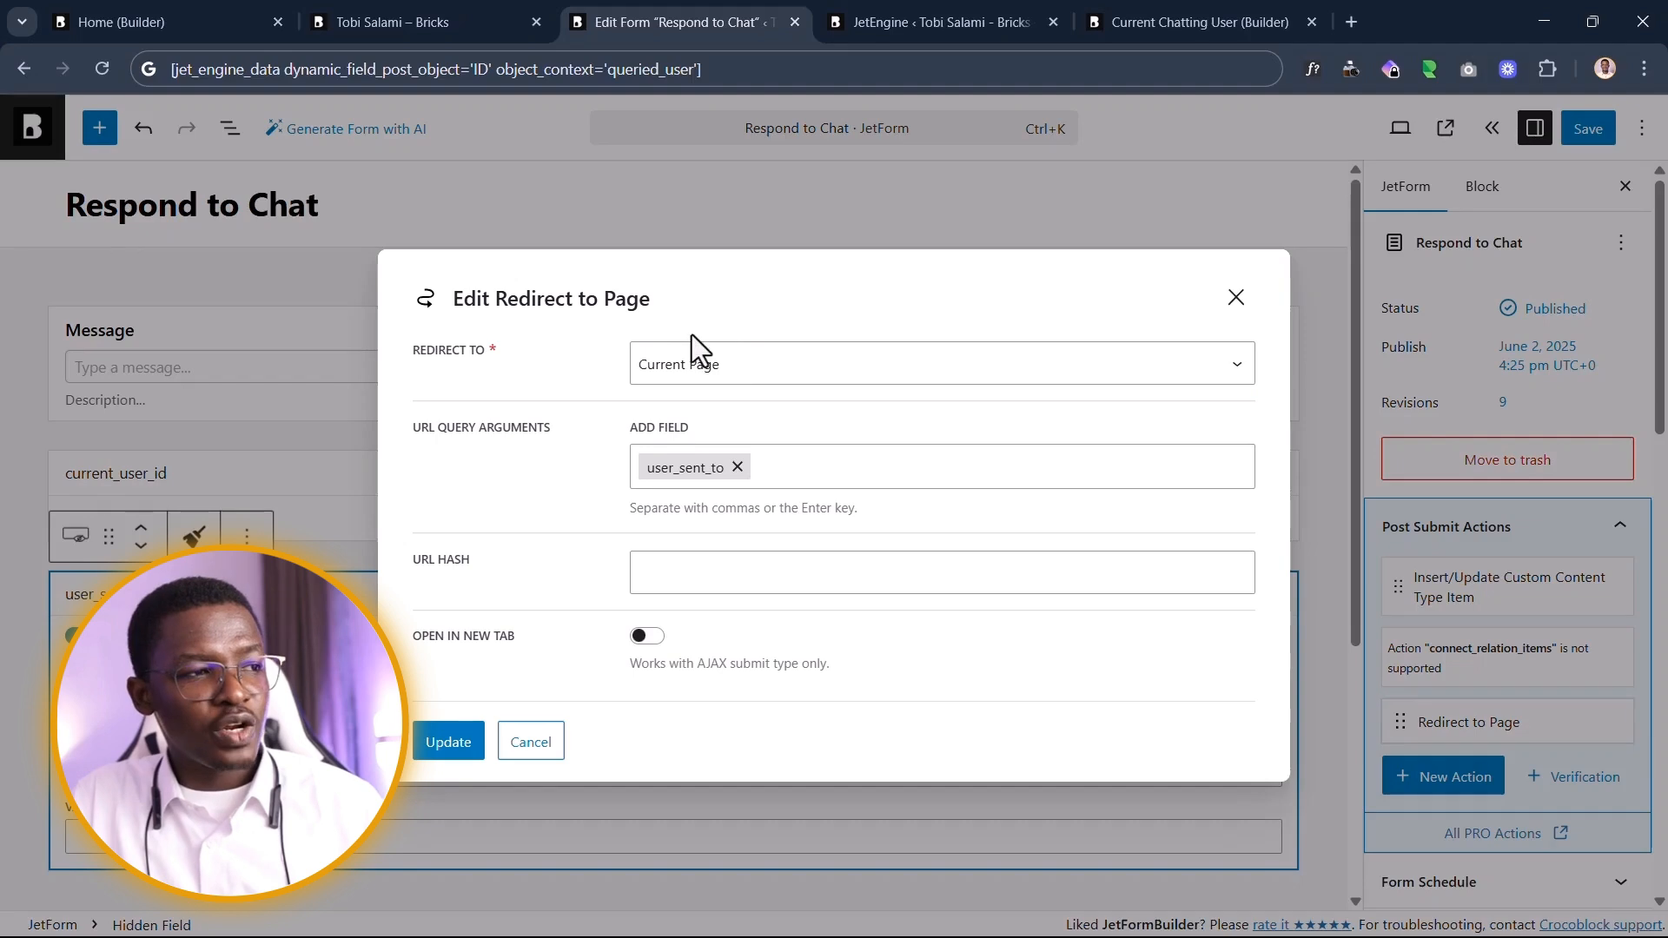
{"action": "left_click", "coordinate": [741, 378]}
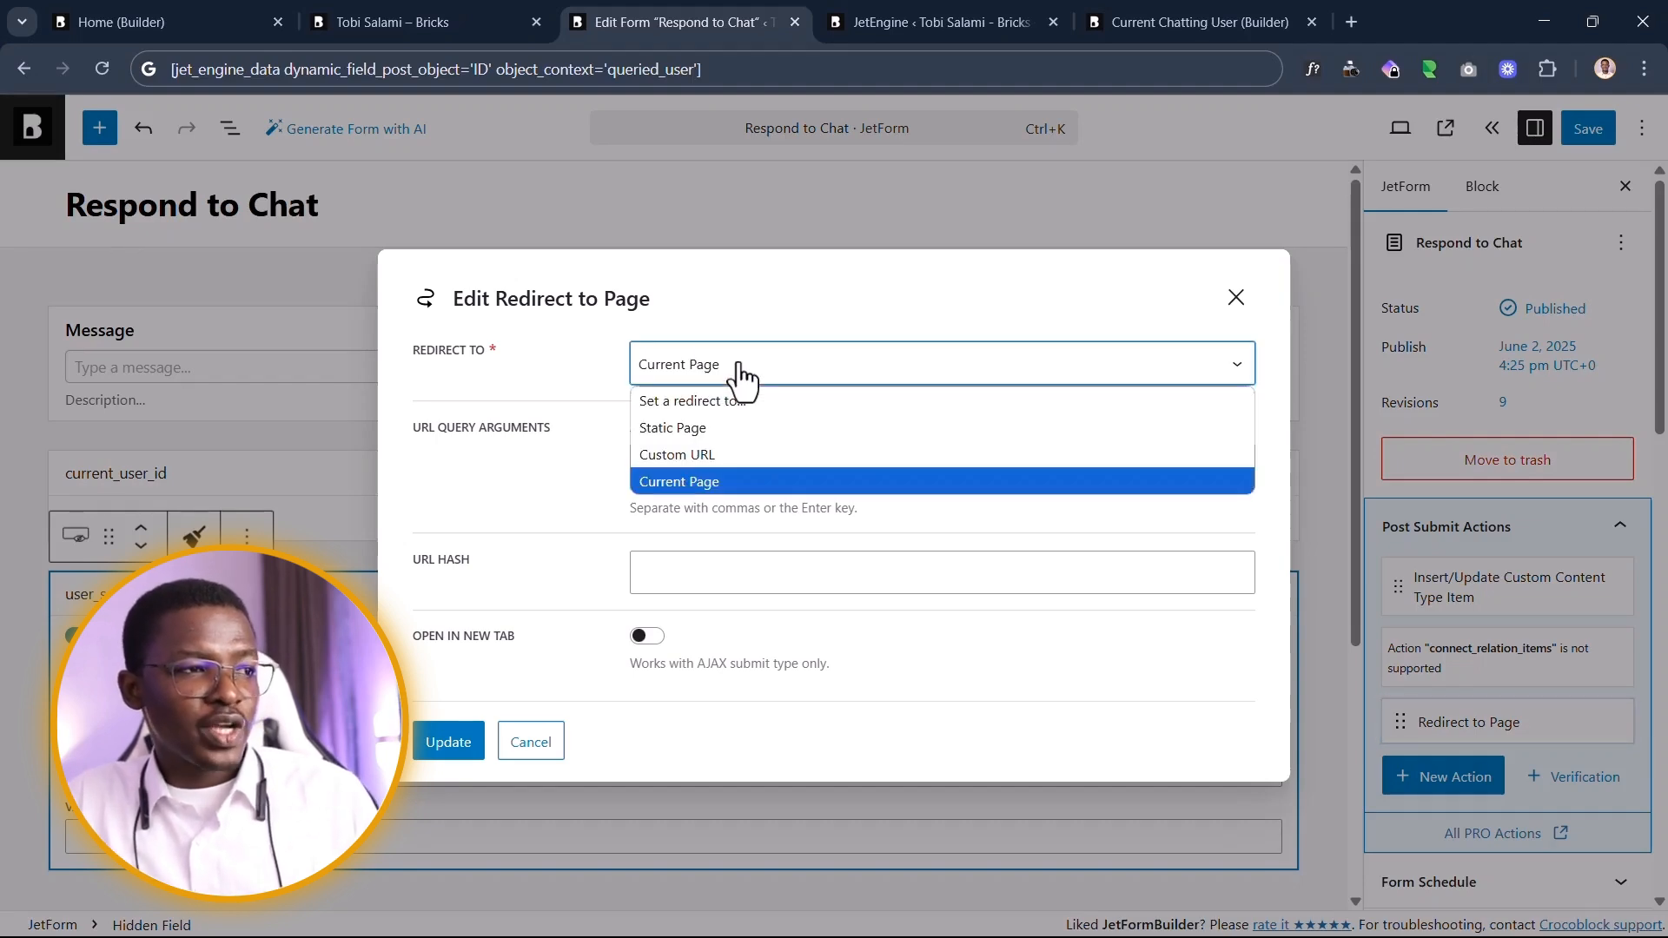
{"action": "left_click", "coordinate": [741, 379]}
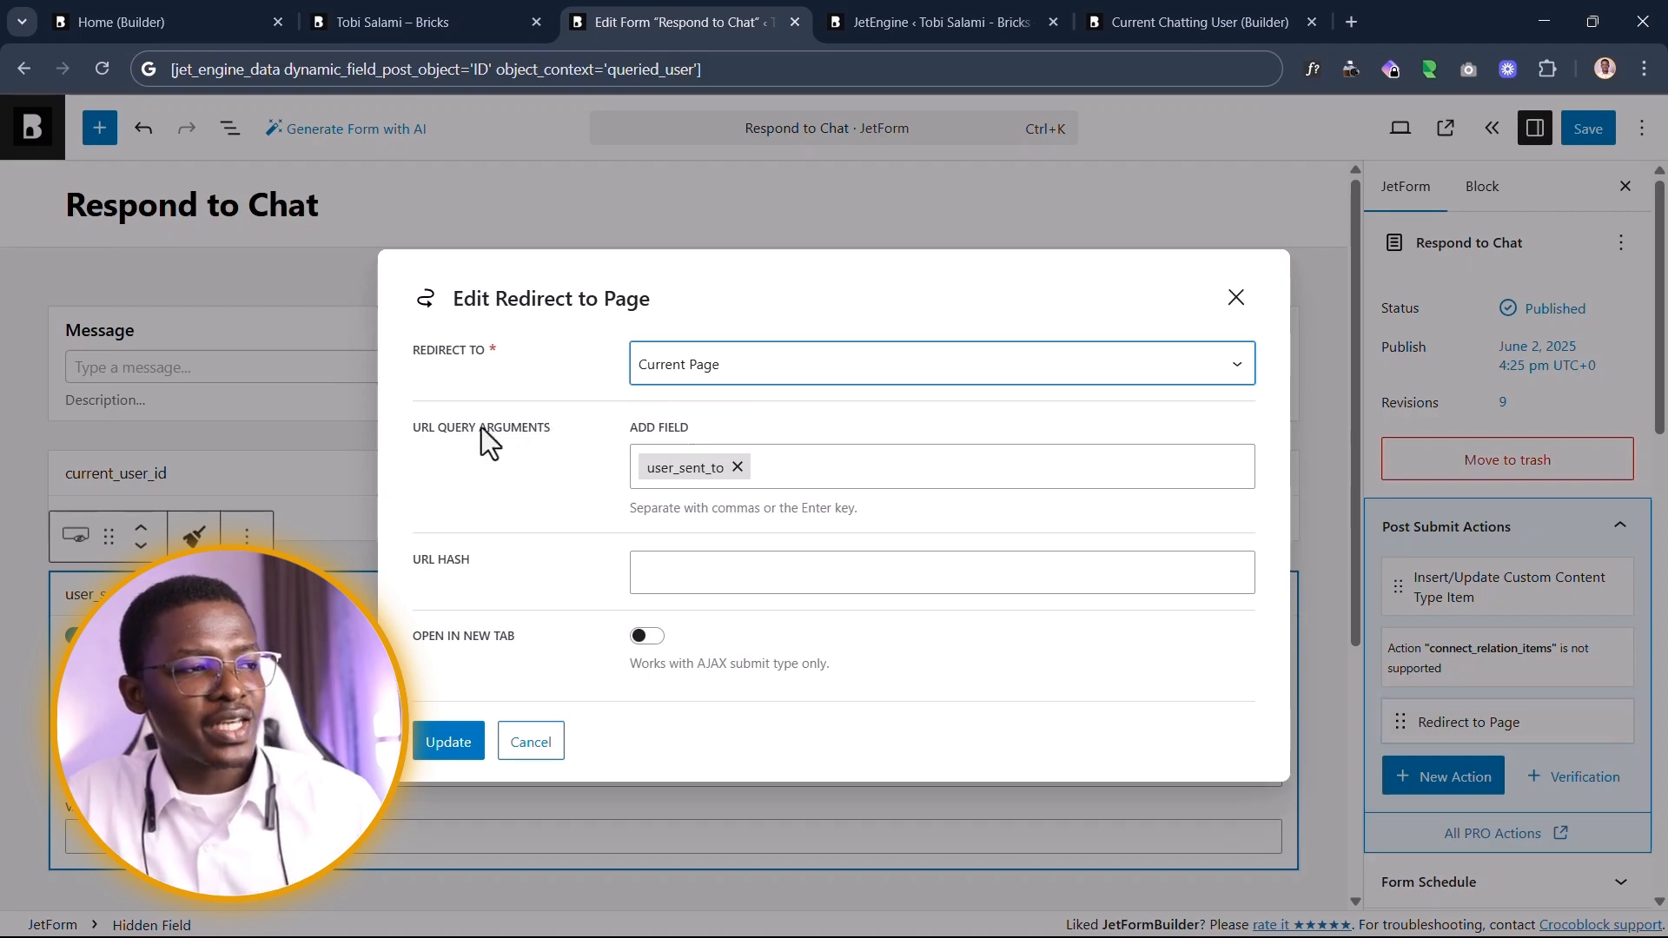
{"action": "left_click_drag", "start_coordinate": [410, 437], "coordinate": [570, 417]}
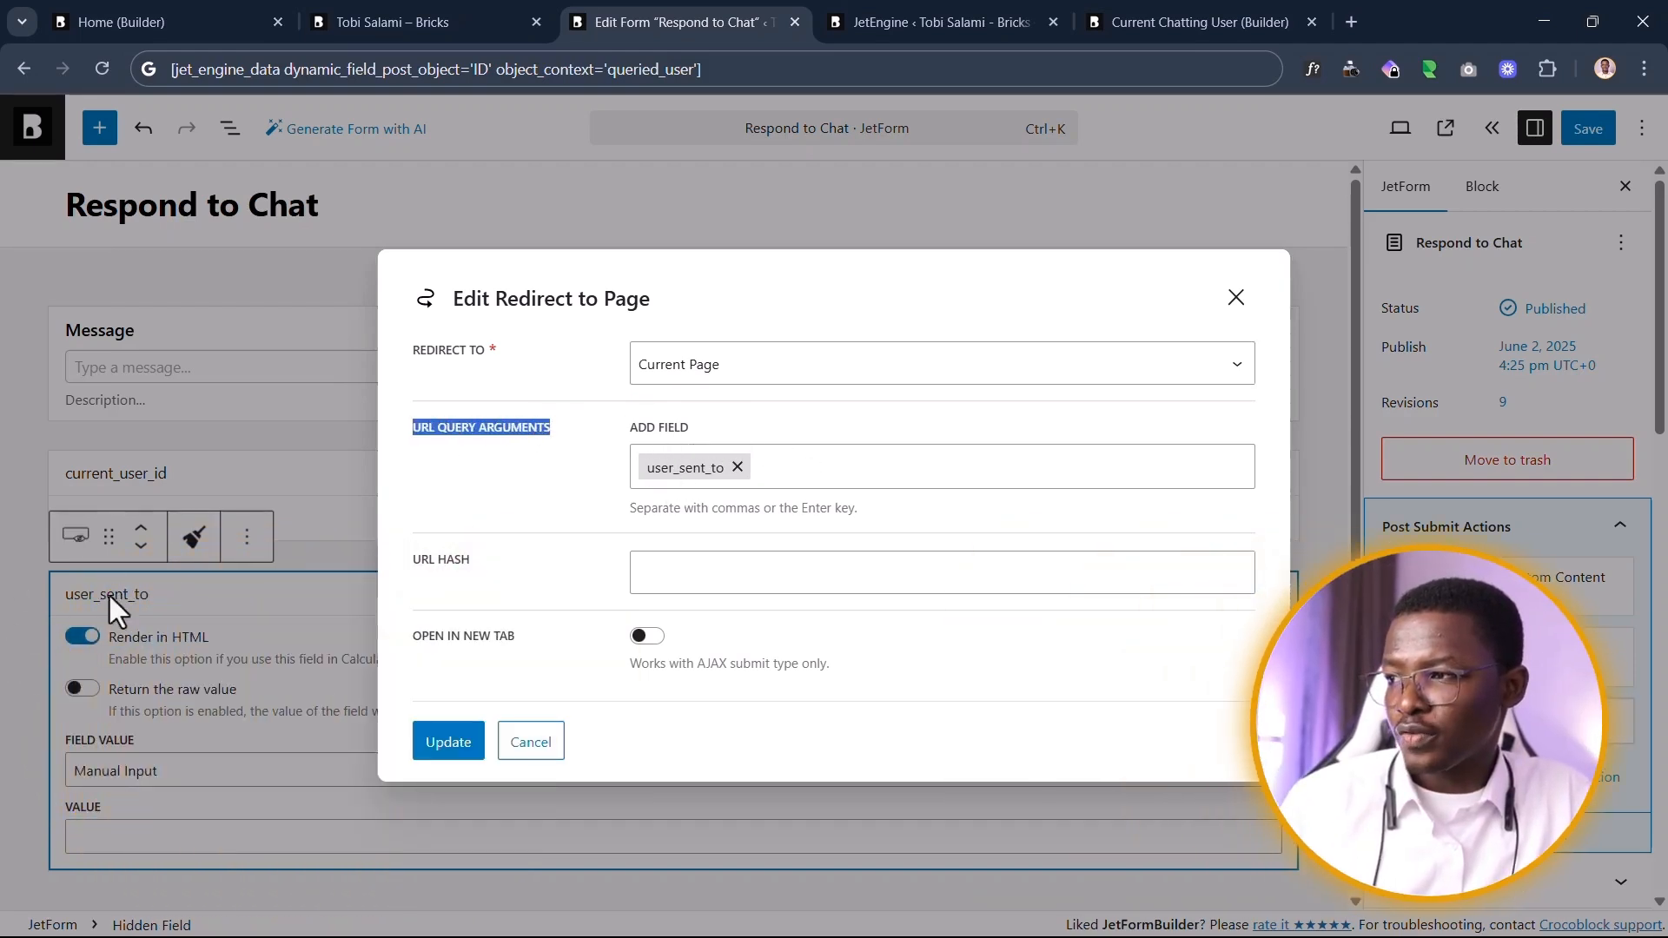
{"action": "left_click", "coordinate": [846, 473]}
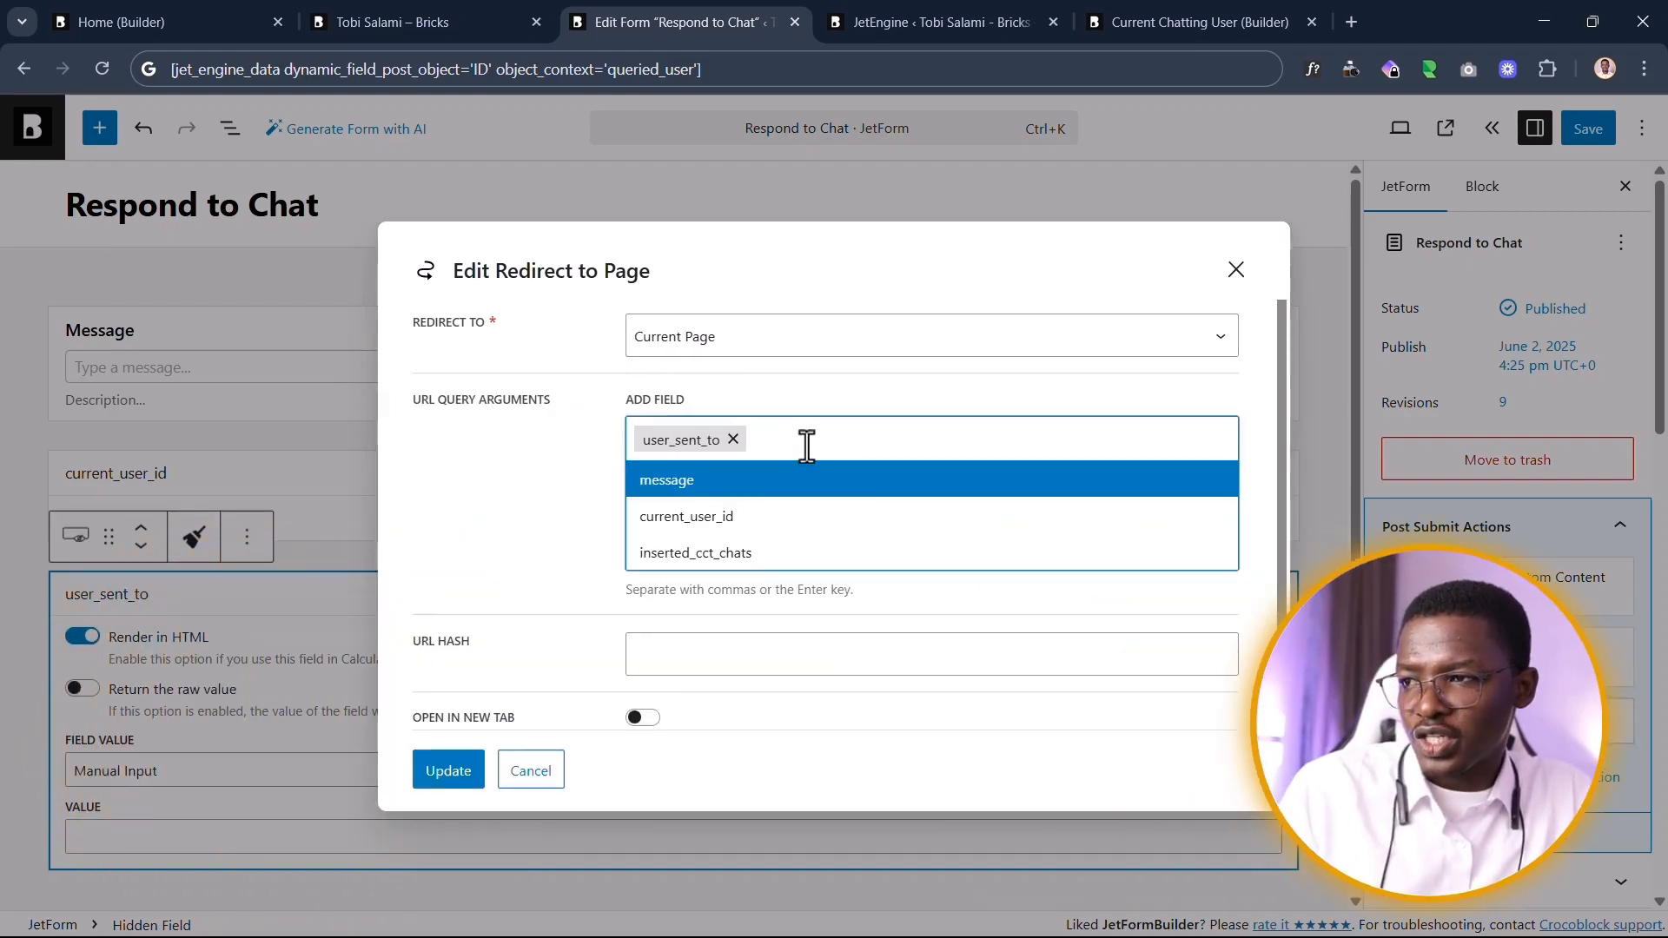
{"action": "left_click", "coordinate": [560, 508]}
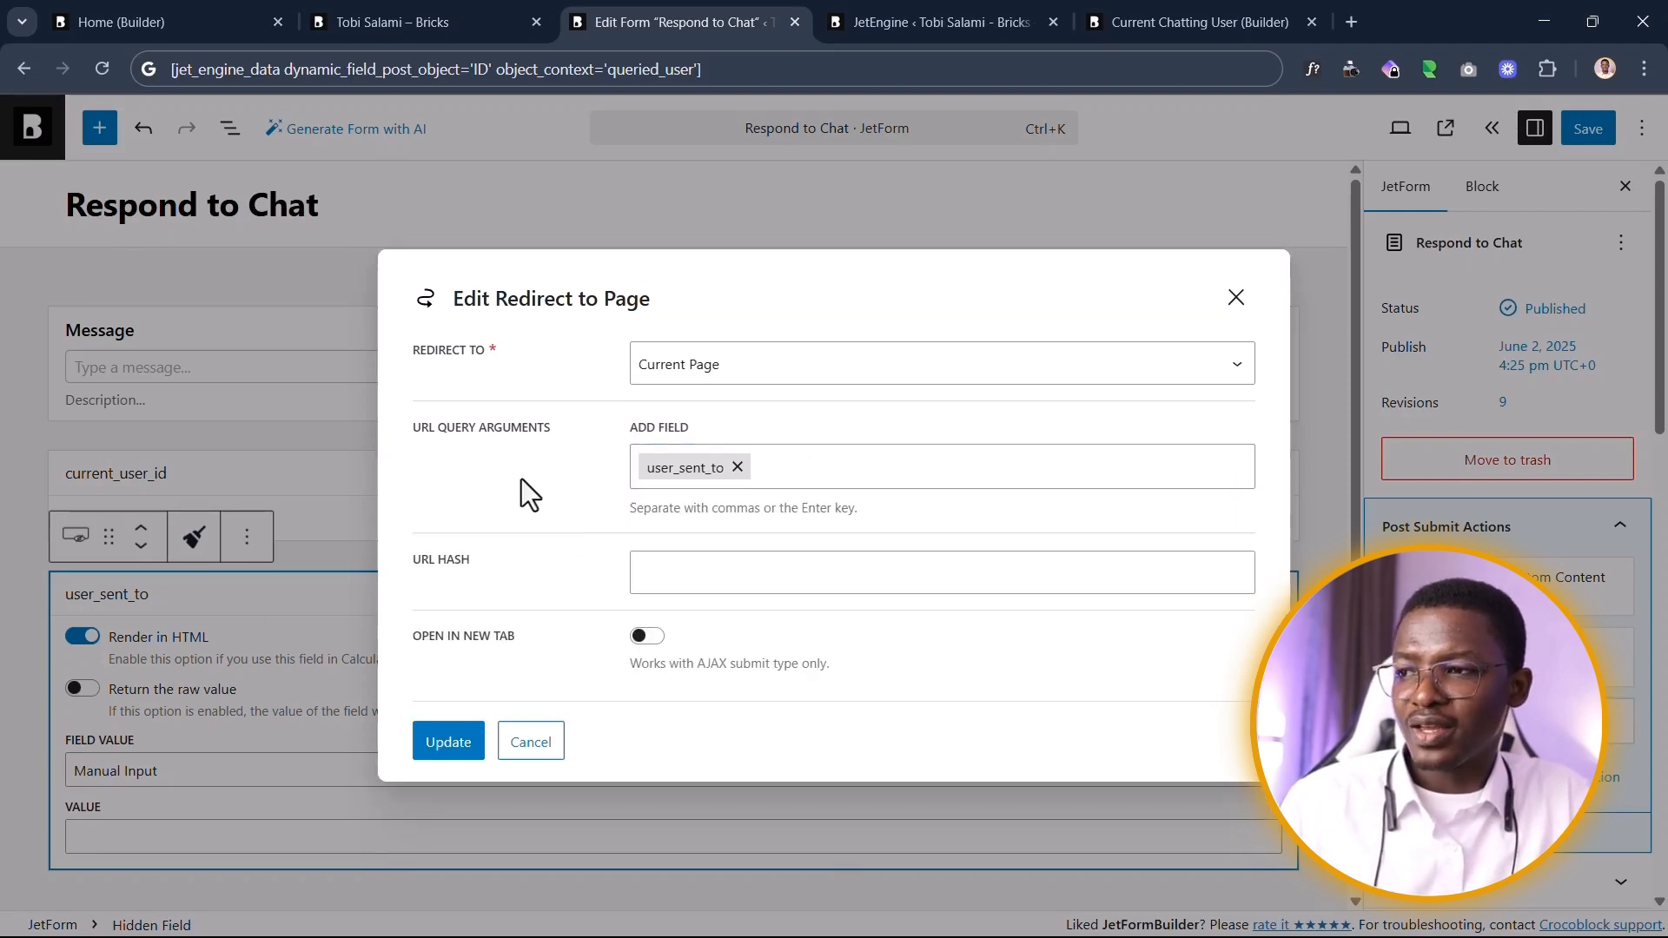
{"action": "left_click", "coordinate": [448, 748]}
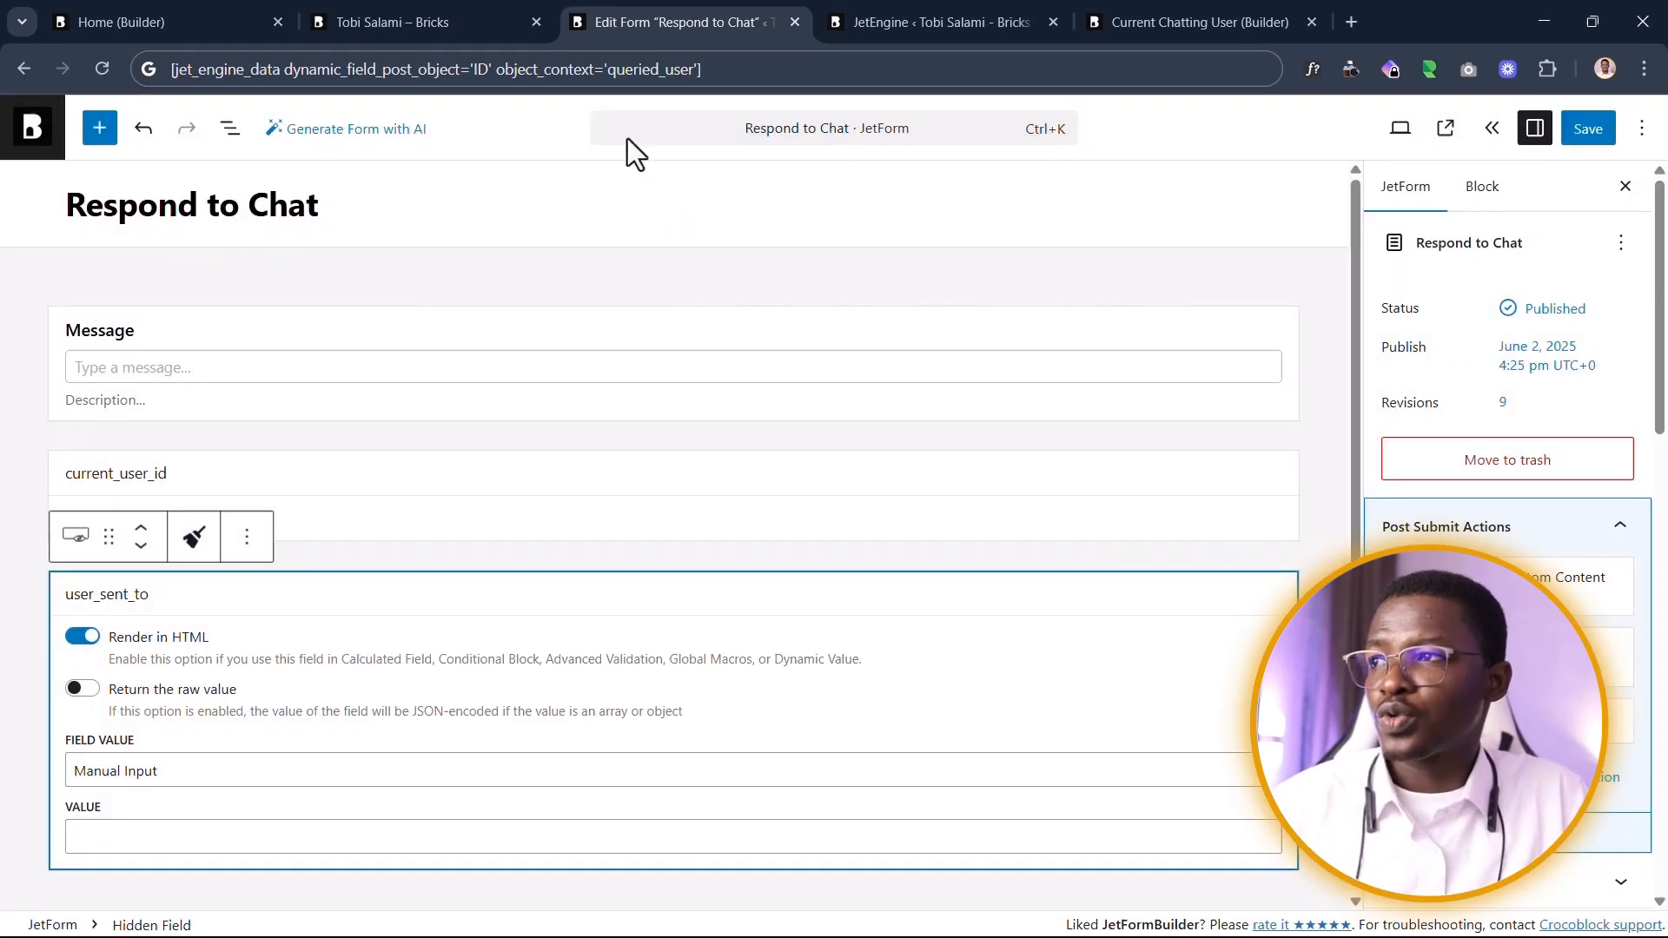
Step: Switch to the live chat page and send the message "Testing page reload!" in the New Guy conversation
{"action": "left_click", "coordinate": [426, 24]}
{"action": "left_click", "coordinate": [205, 24]}
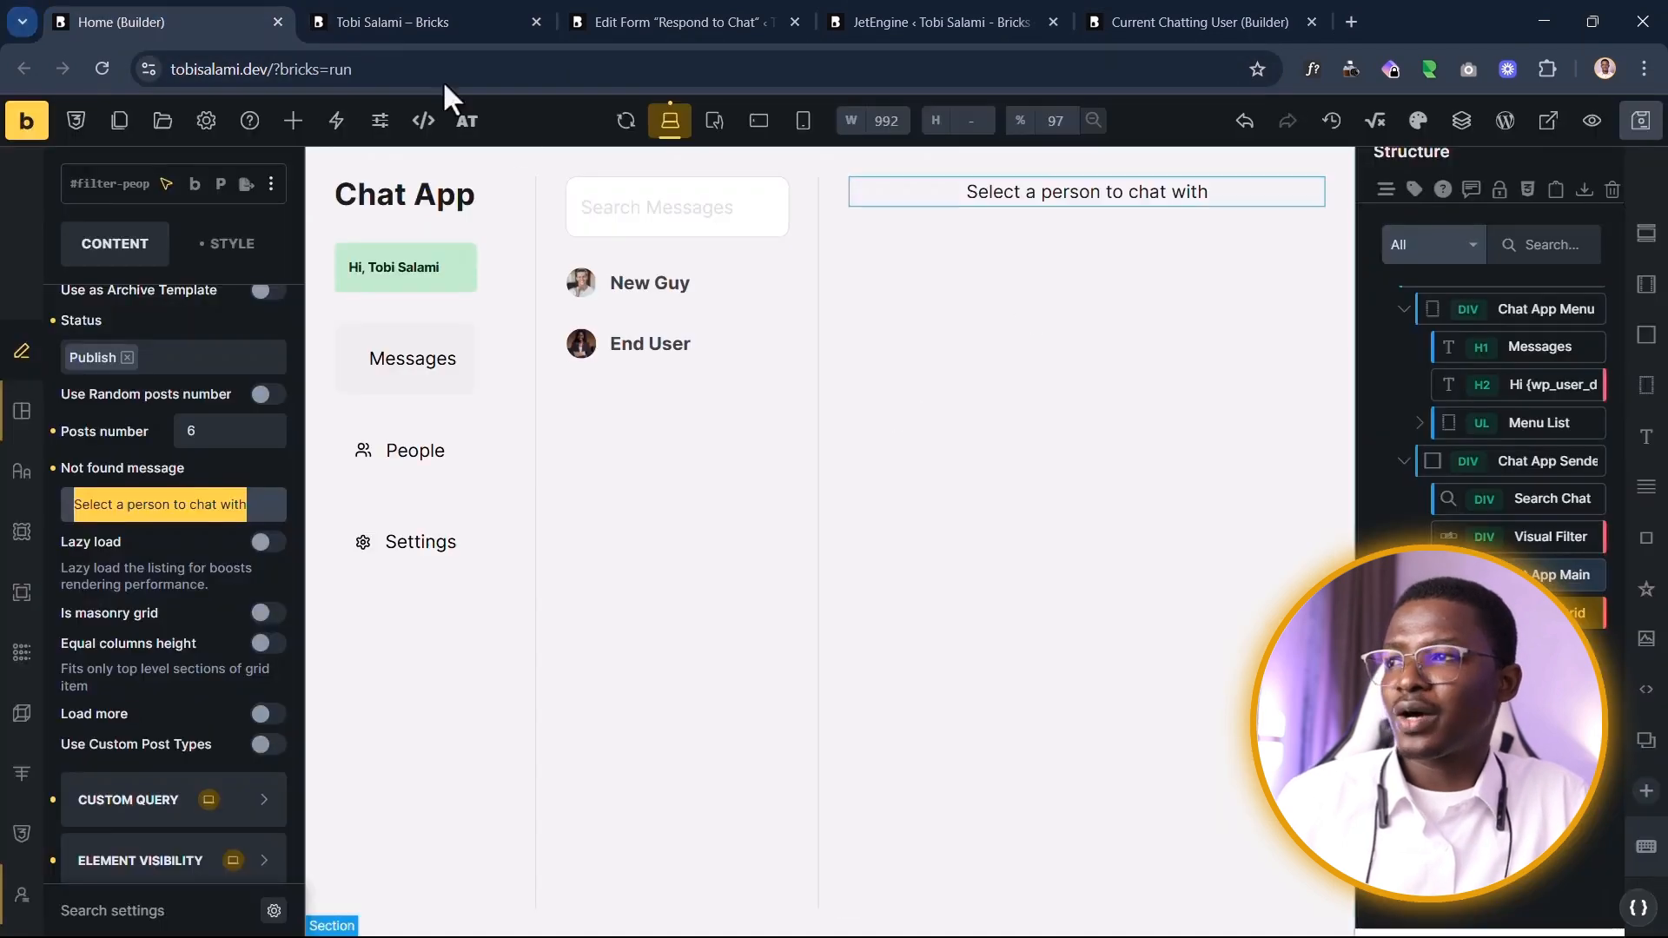
{"action": "left_click", "coordinate": [473, 26]}
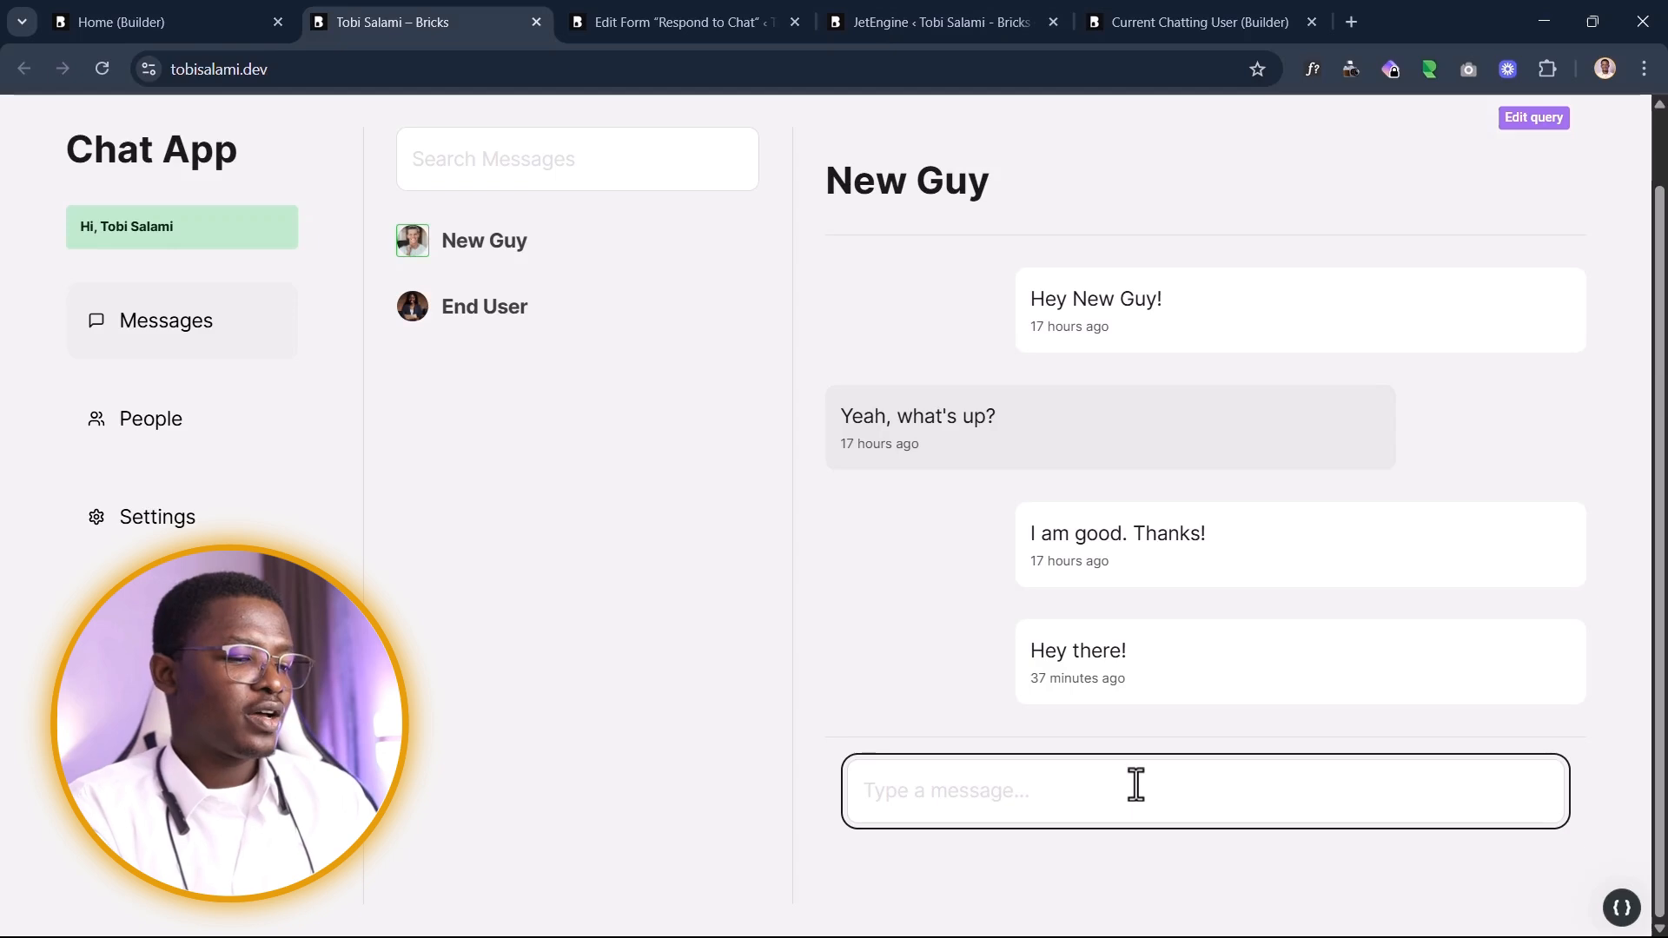
{"action": "type", "text": "Testin"}
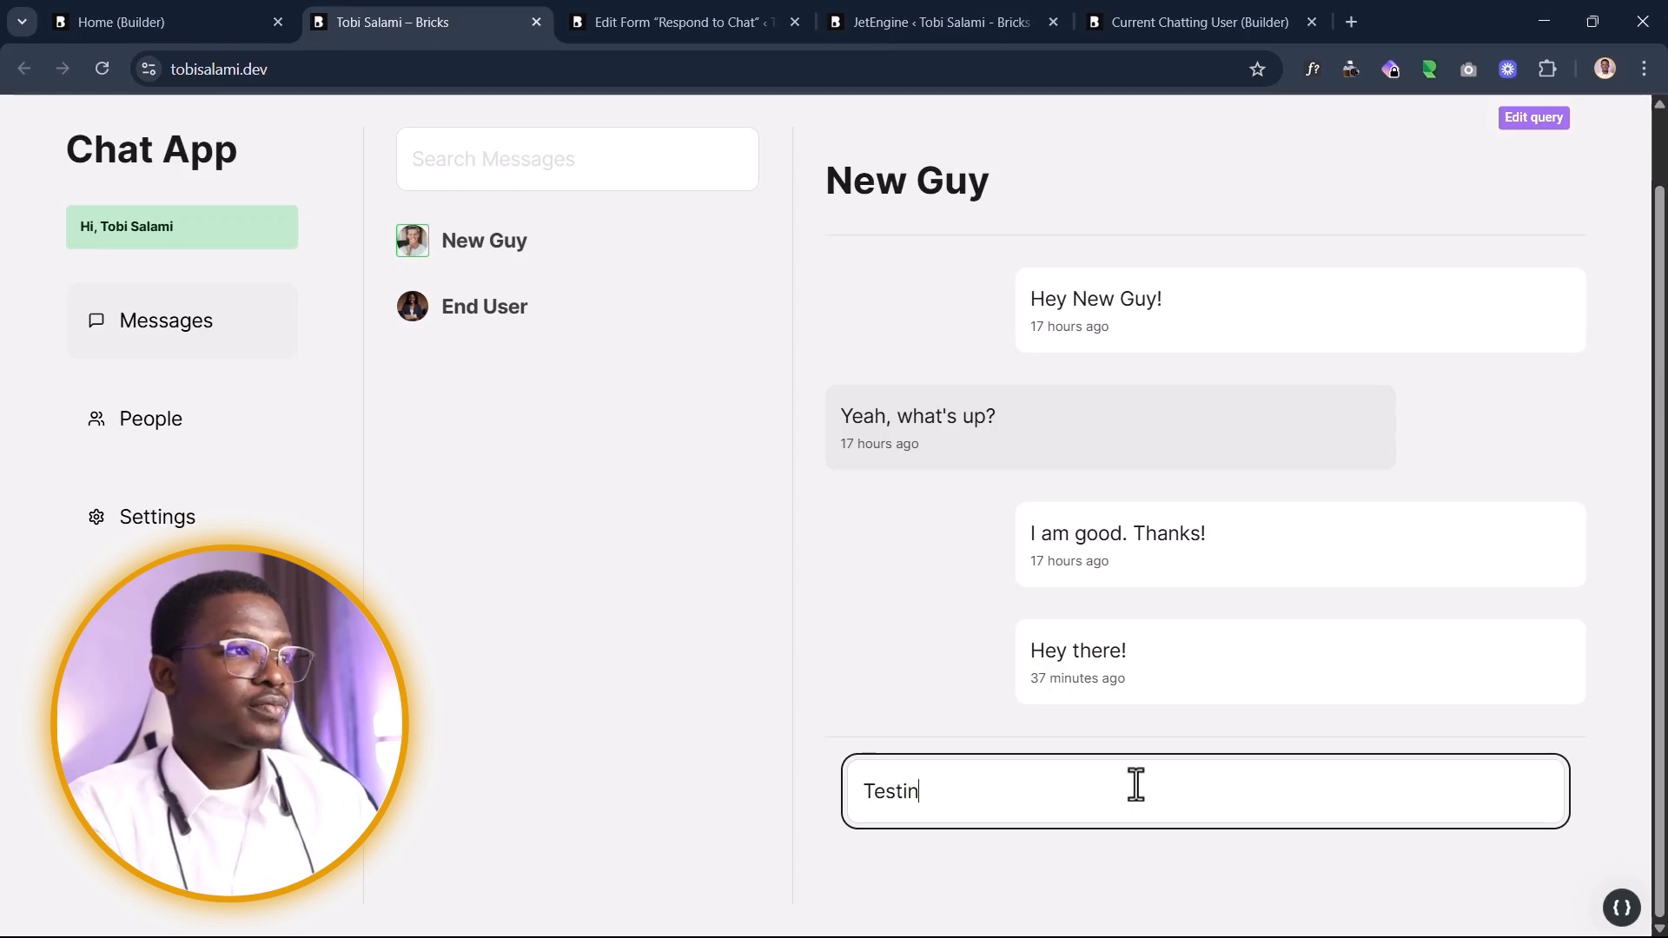
{"action": "type", "text": "g page relo"}
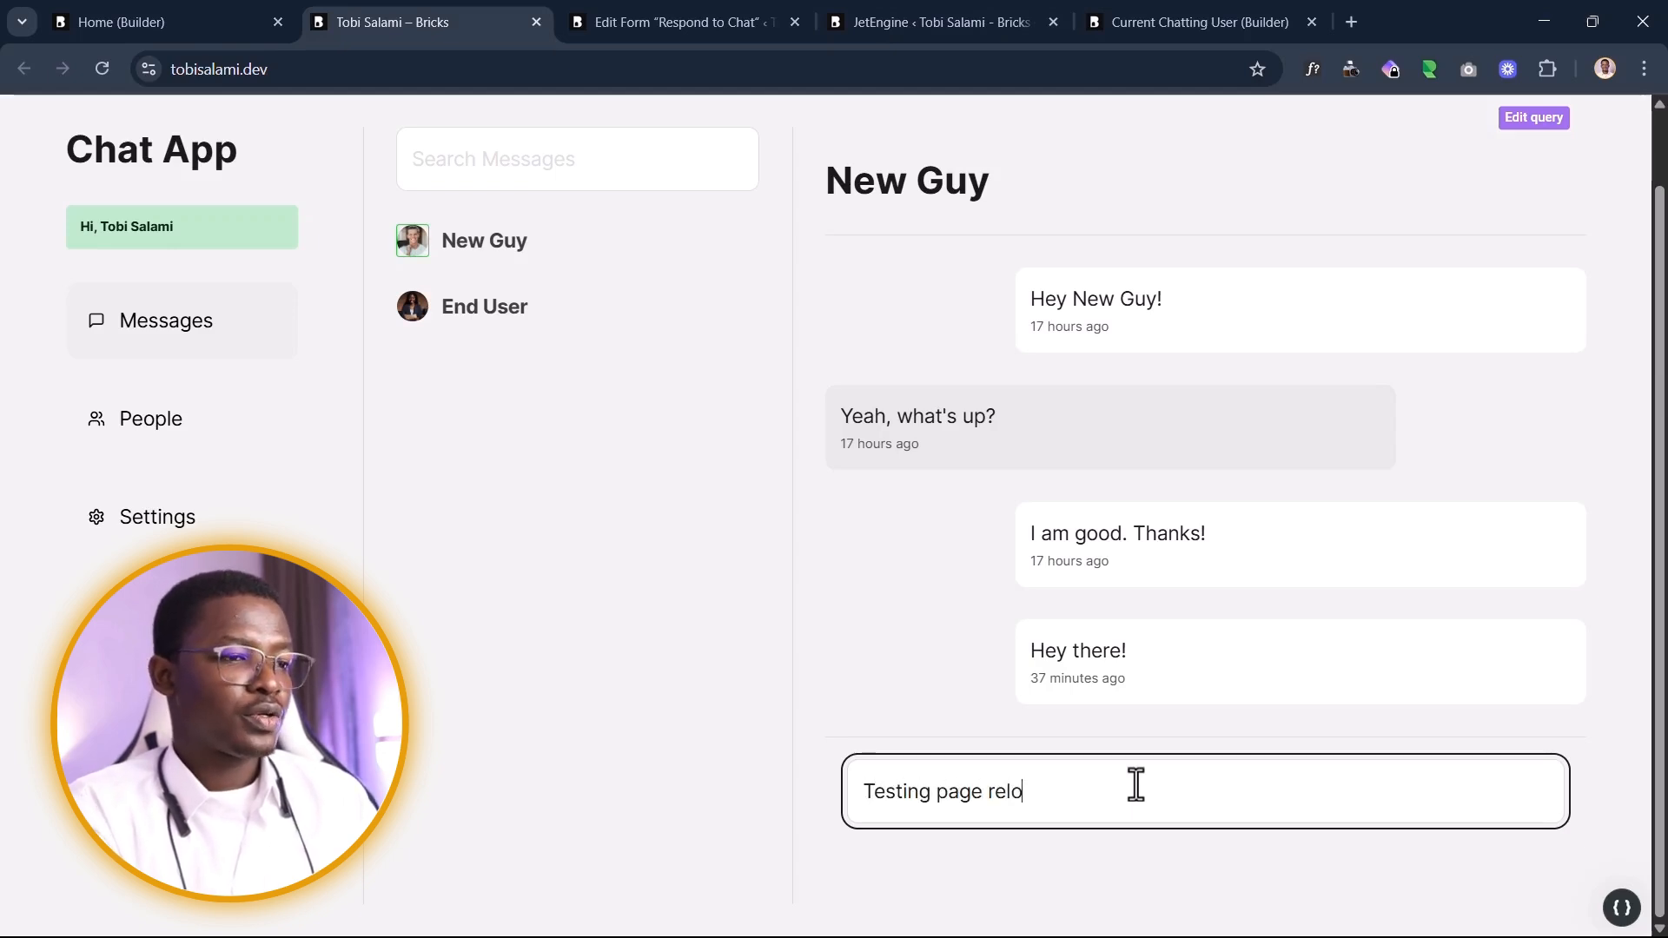
{"action": "type", "text": "ad!"}
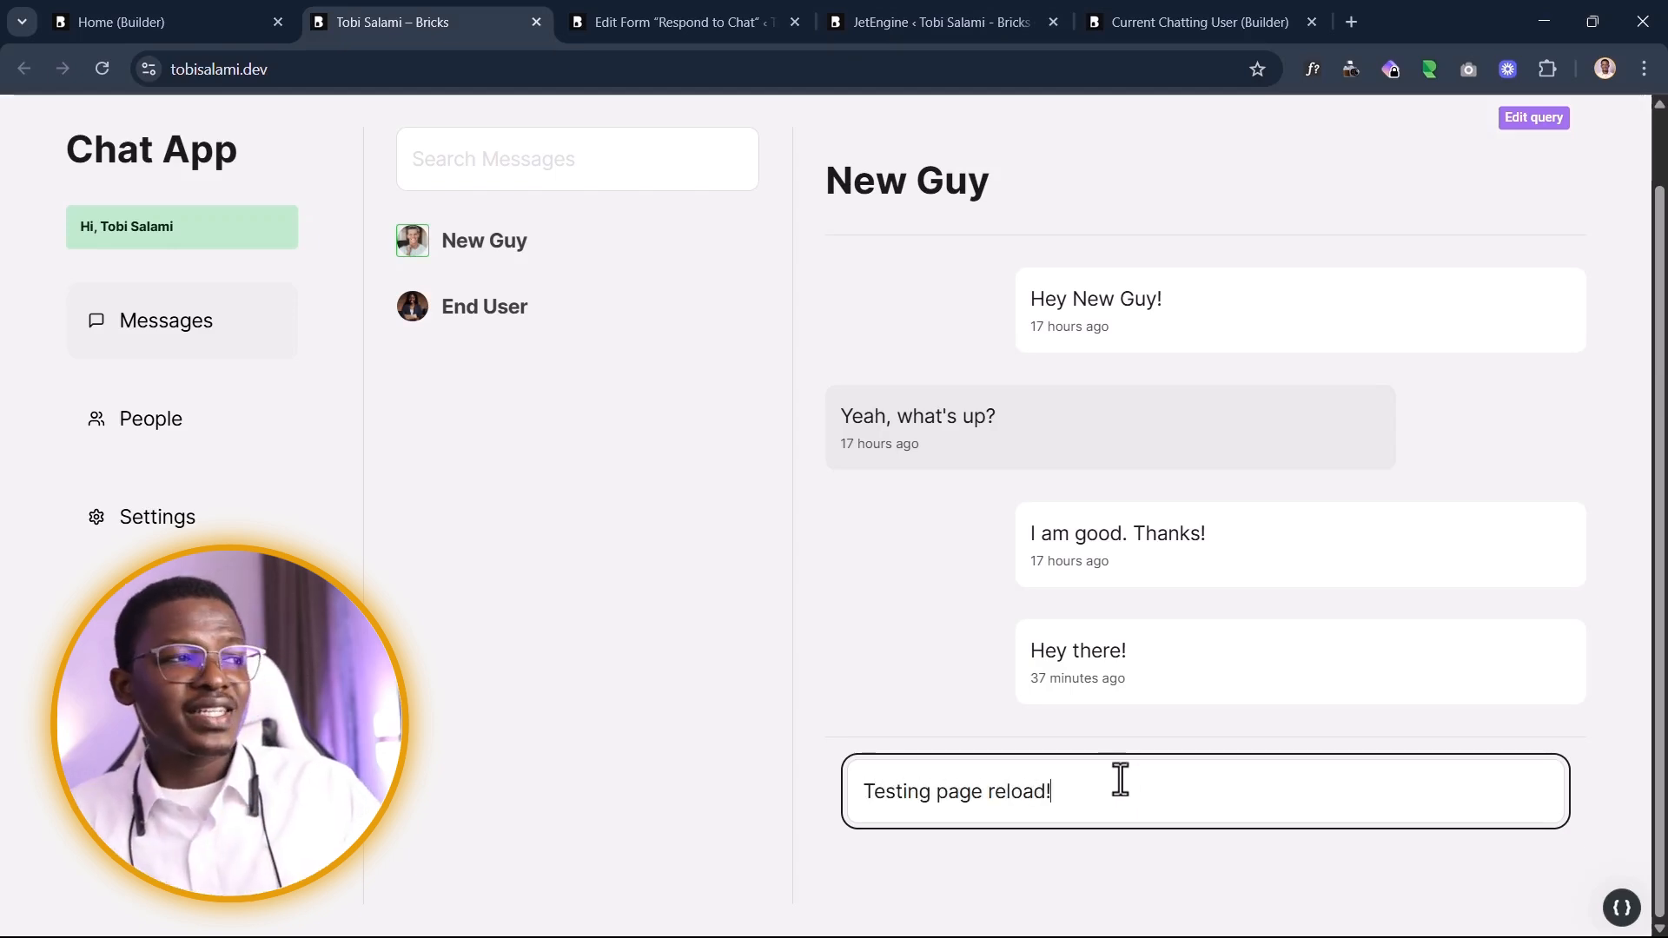
{"action": "left_click", "coordinate": [312, 71]}
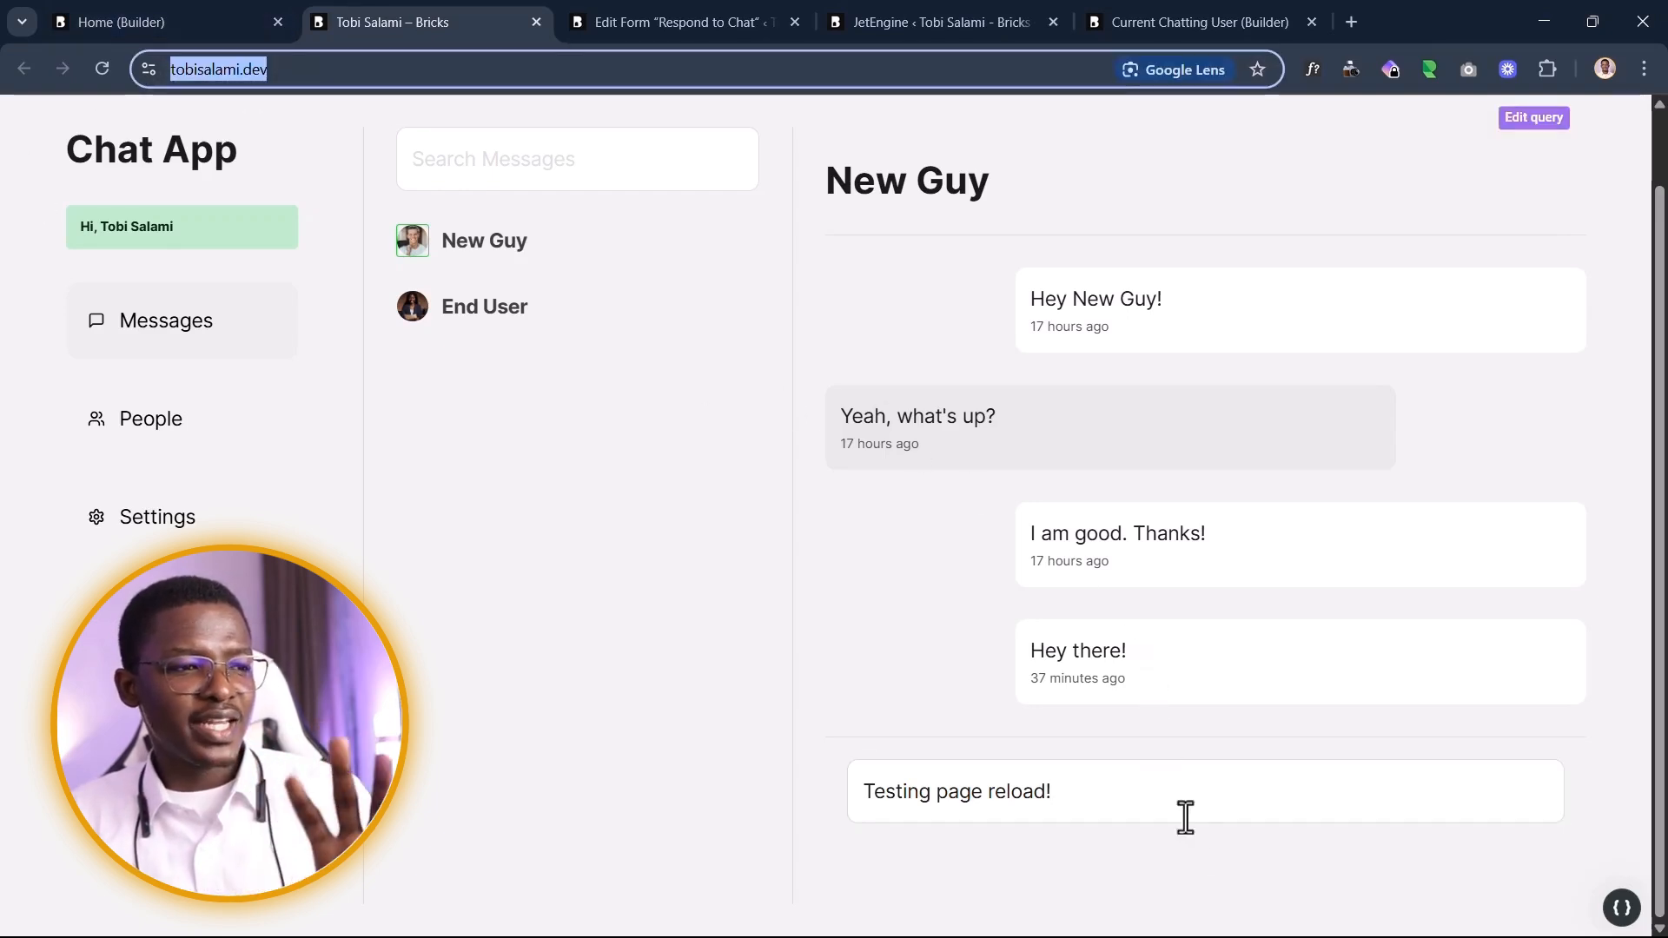
{"action": "key", "text": "Return"}
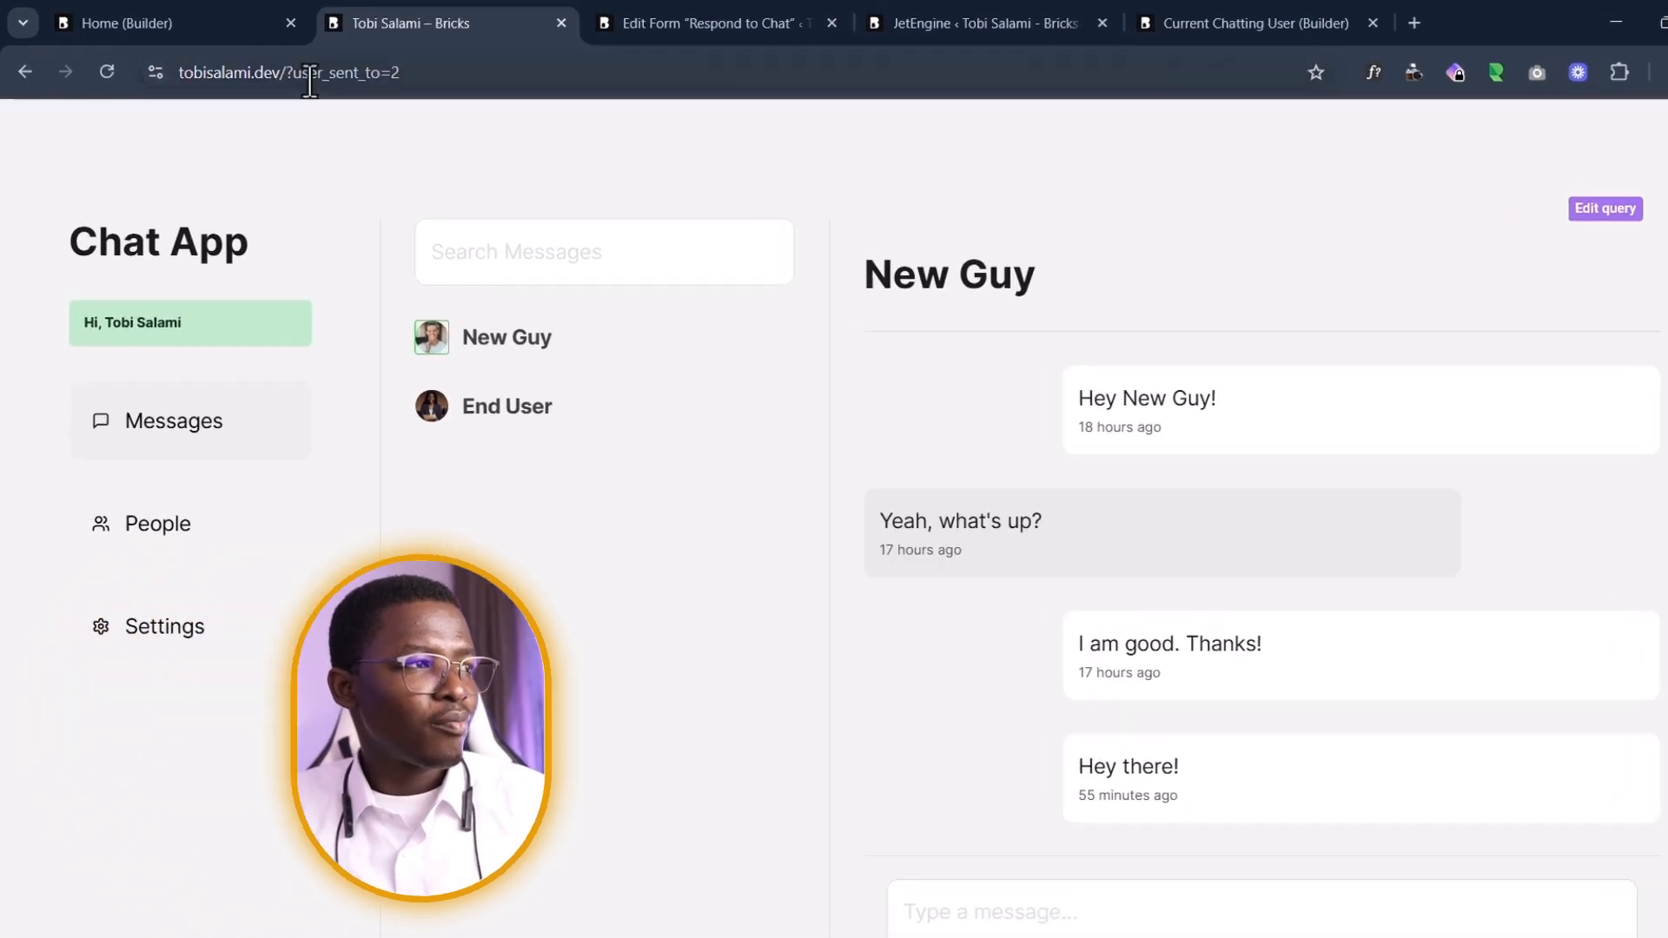
Step: Examine the user_sent_to argument and its value in the page address, and compare it with the form's user_sent_to hidden field
{"action": "left_click_drag", "start_coordinate": [285, 78], "coordinate": [385, 84]}
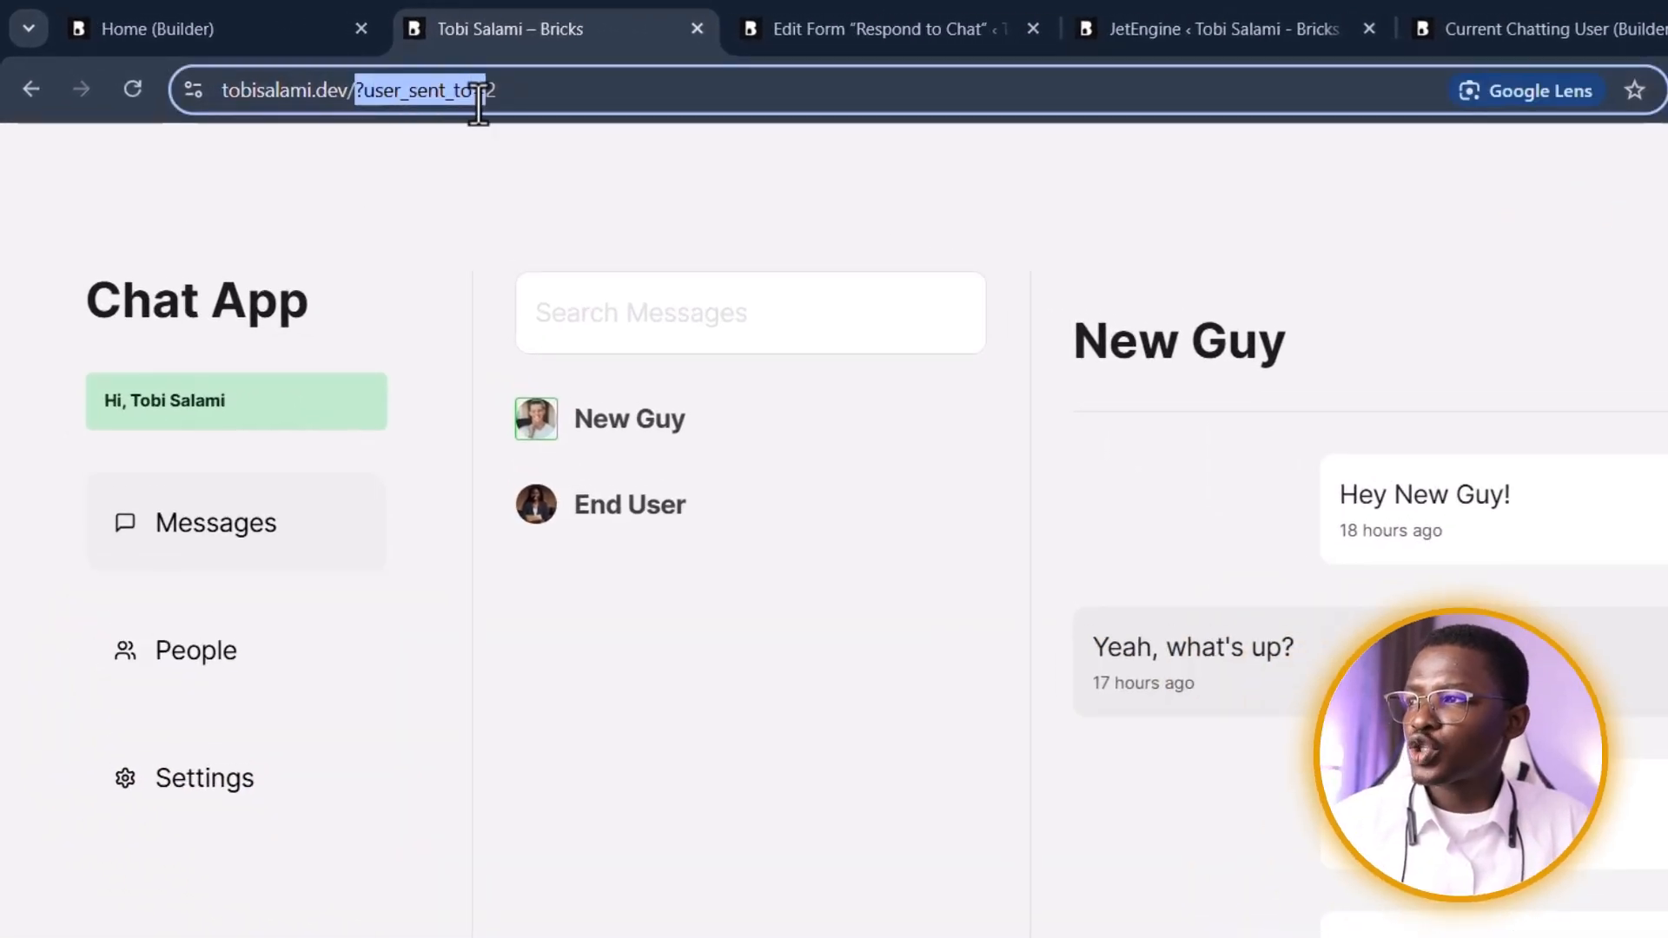
{"action": "left_click_drag", "start_coordinate": [478, 104], "coordinate": [629, 111]}
{"action": "left_click", "coordinate": [472, 103]}
{"action": "left_click", "coordinate": [551, 104]}
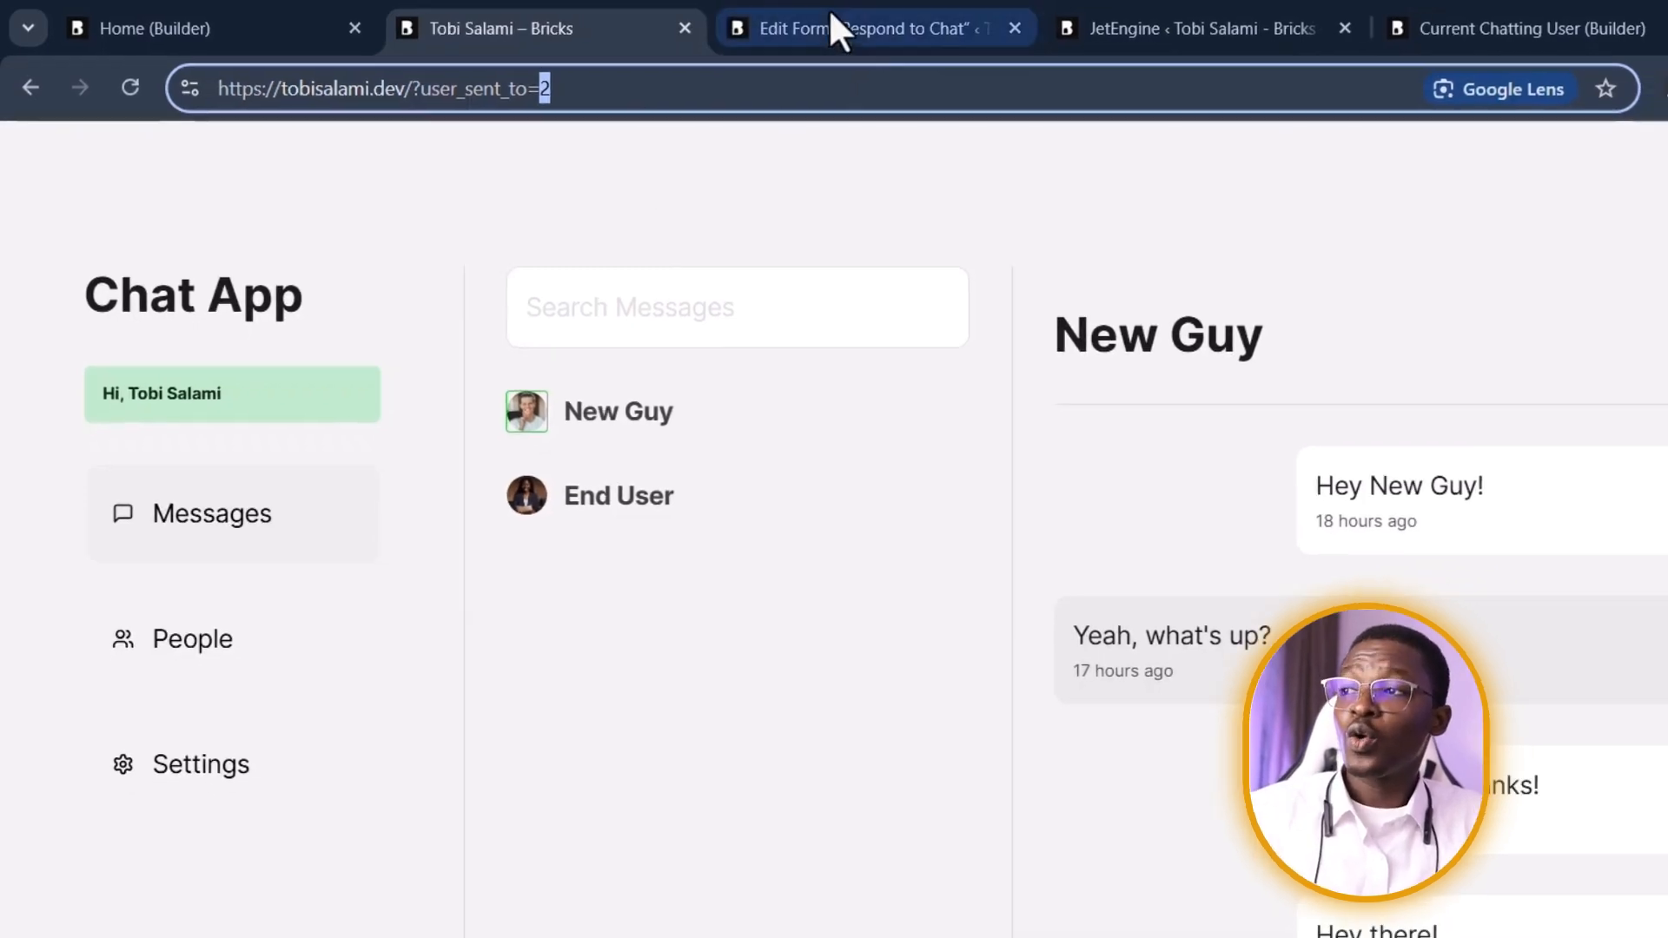
{"action": "left_click", "coordinate": [834, 26]}
{"action": "scroll", "coordinate": [261, 391], "scroll_direction": "down", "scroll_amount": 4}
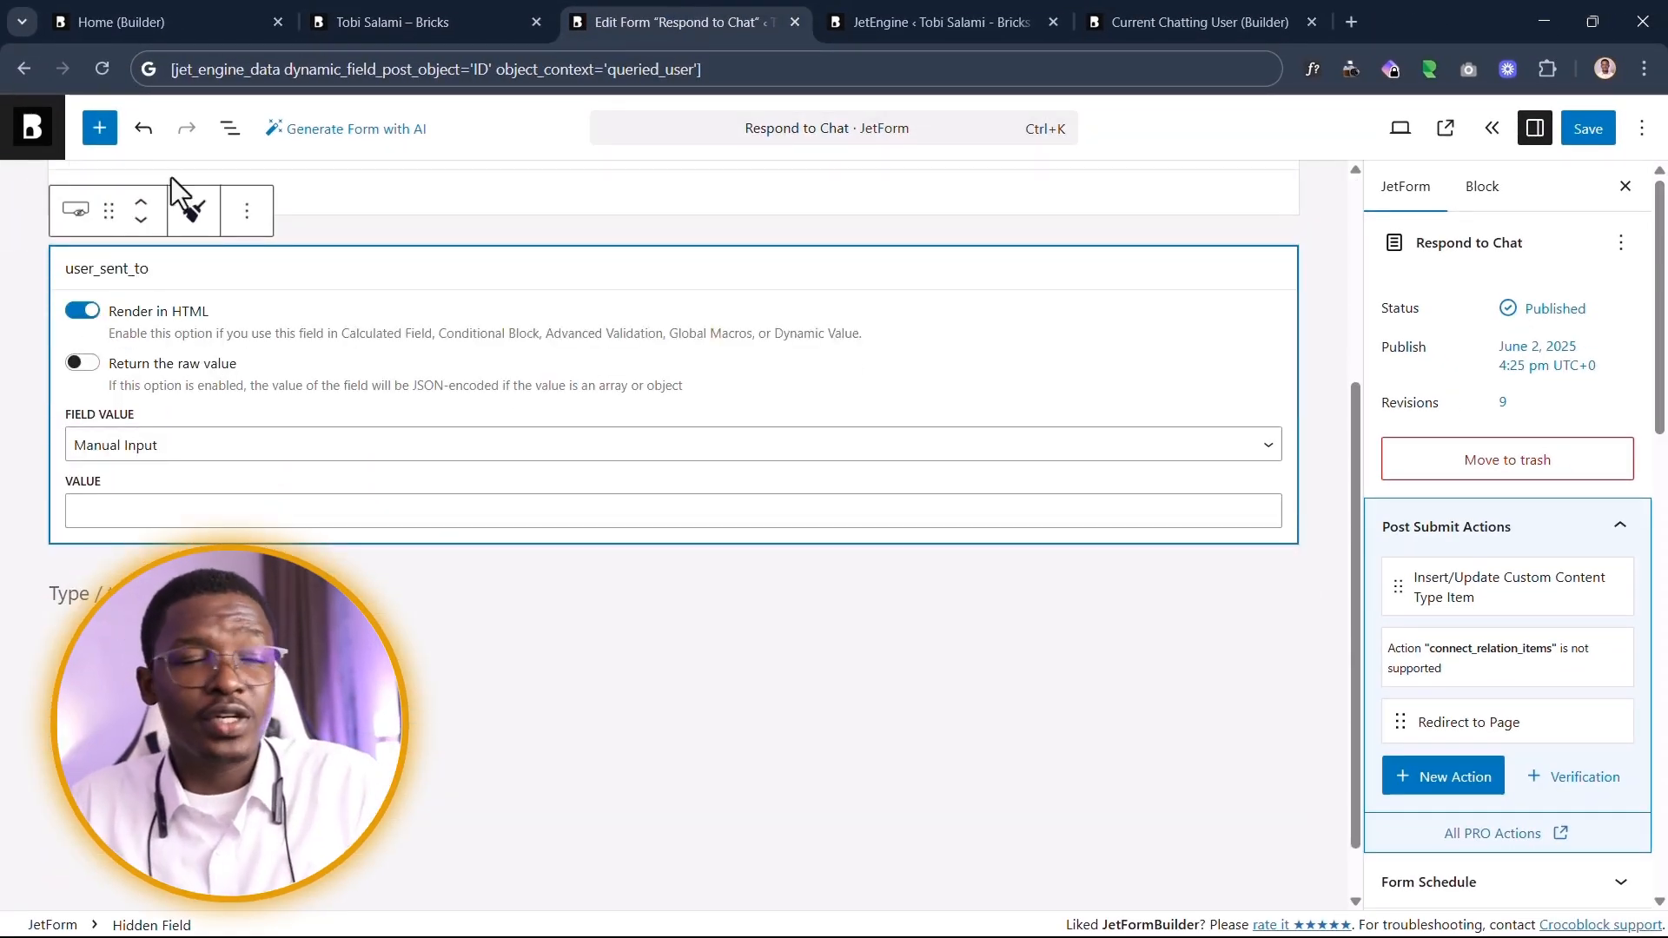
{"action": "left_click", "coordinate": [339, 7]}
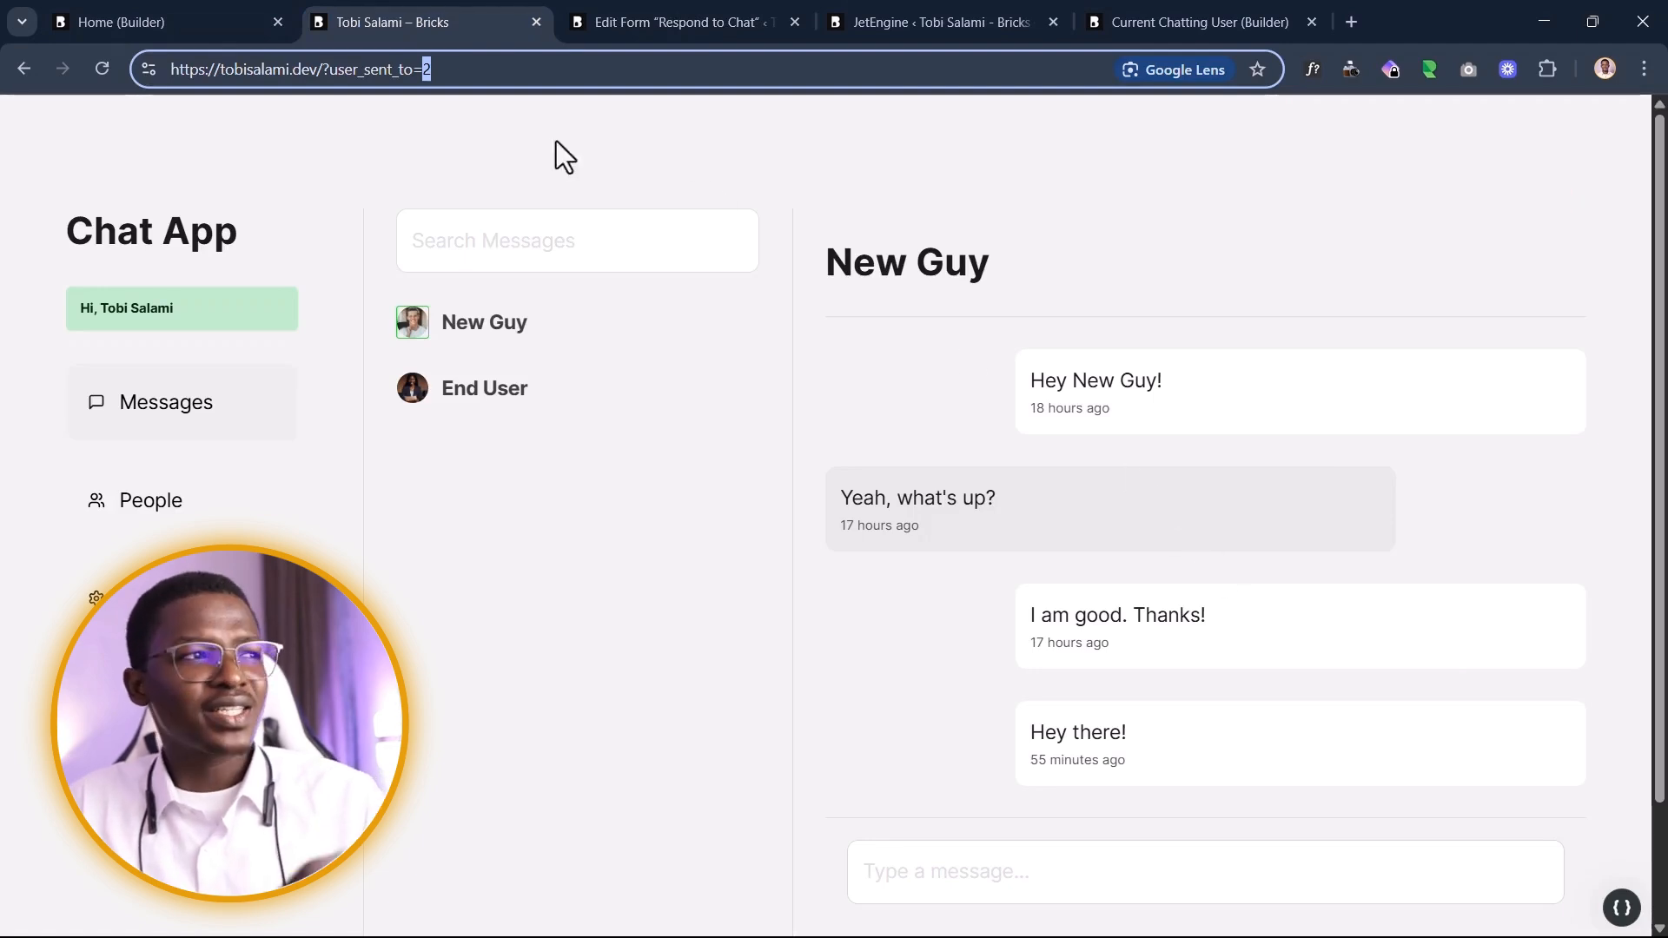
{"action": "left_click", "coordinate": [511, 84]}
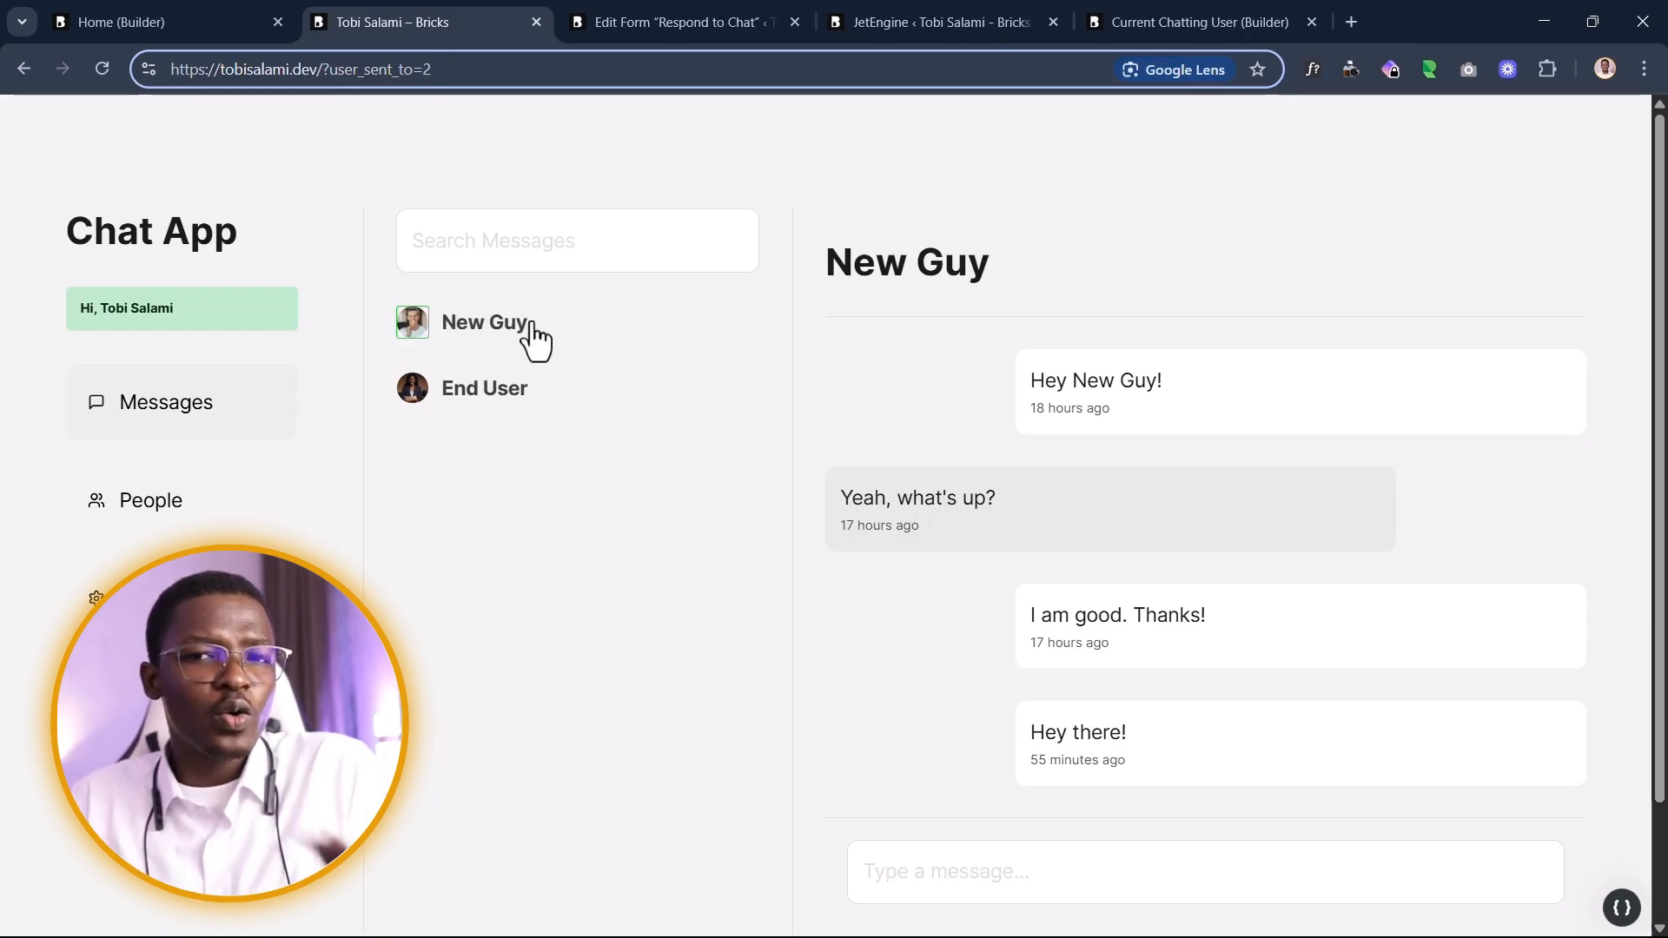
Step: Open the End User conversation, send the message "Hey", and inspect the user_sent_to argument in the page address
{"action": "left_click", "coordinate": [465, 400]}
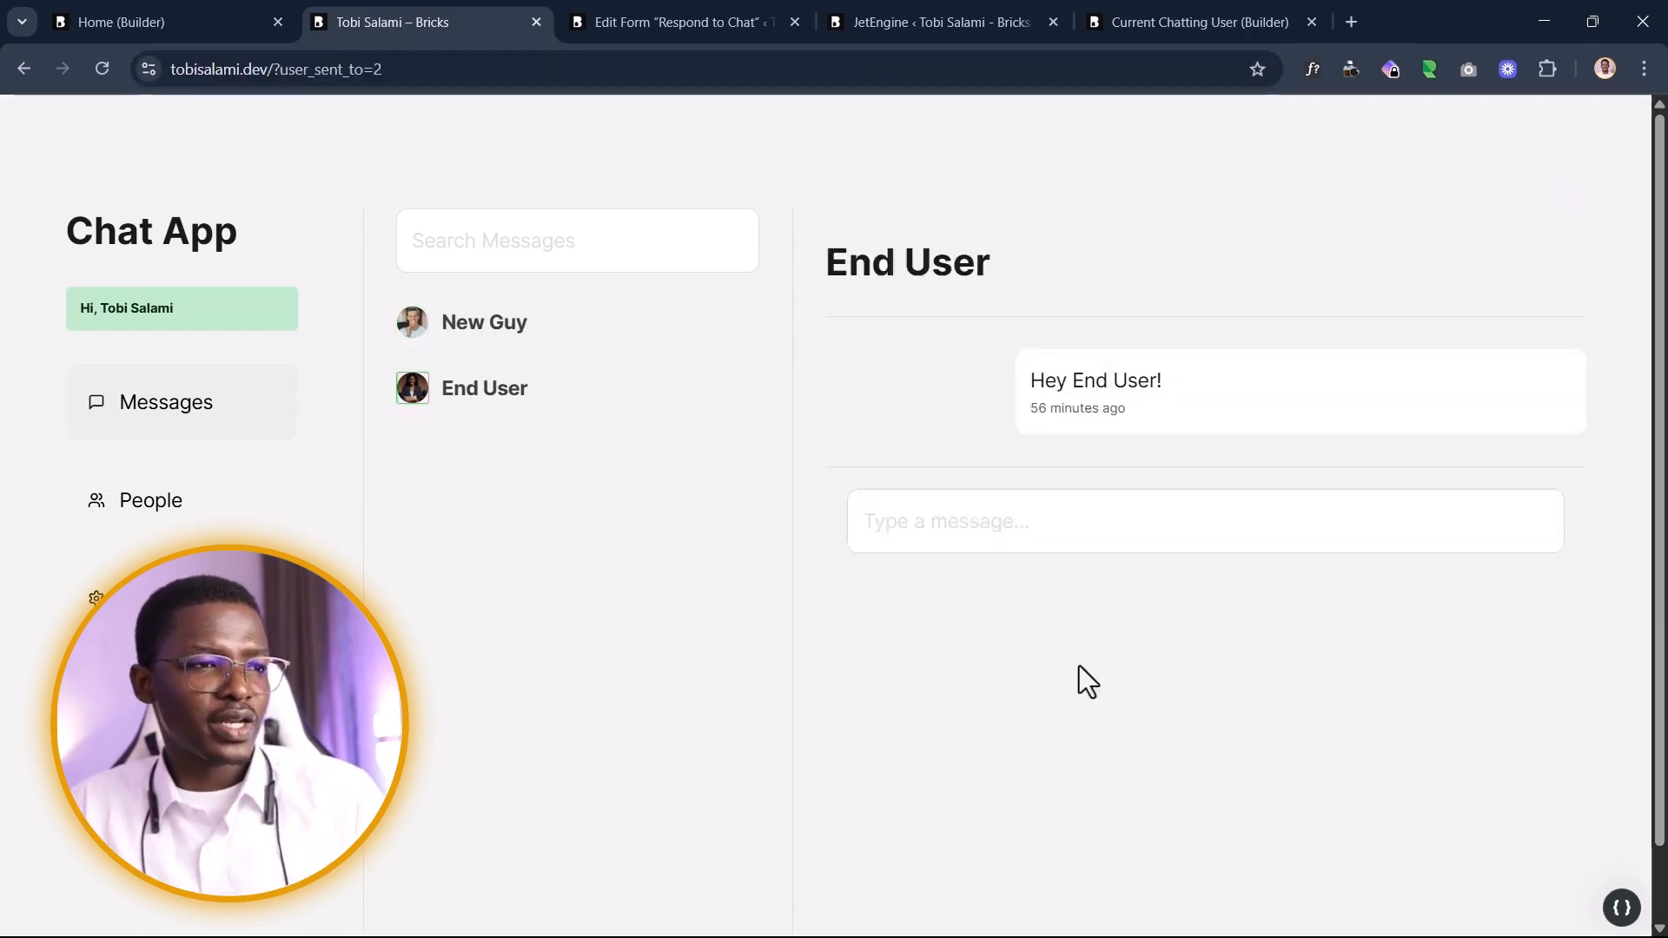
{"action": "left_click", "coordinate": [1027, 542]}
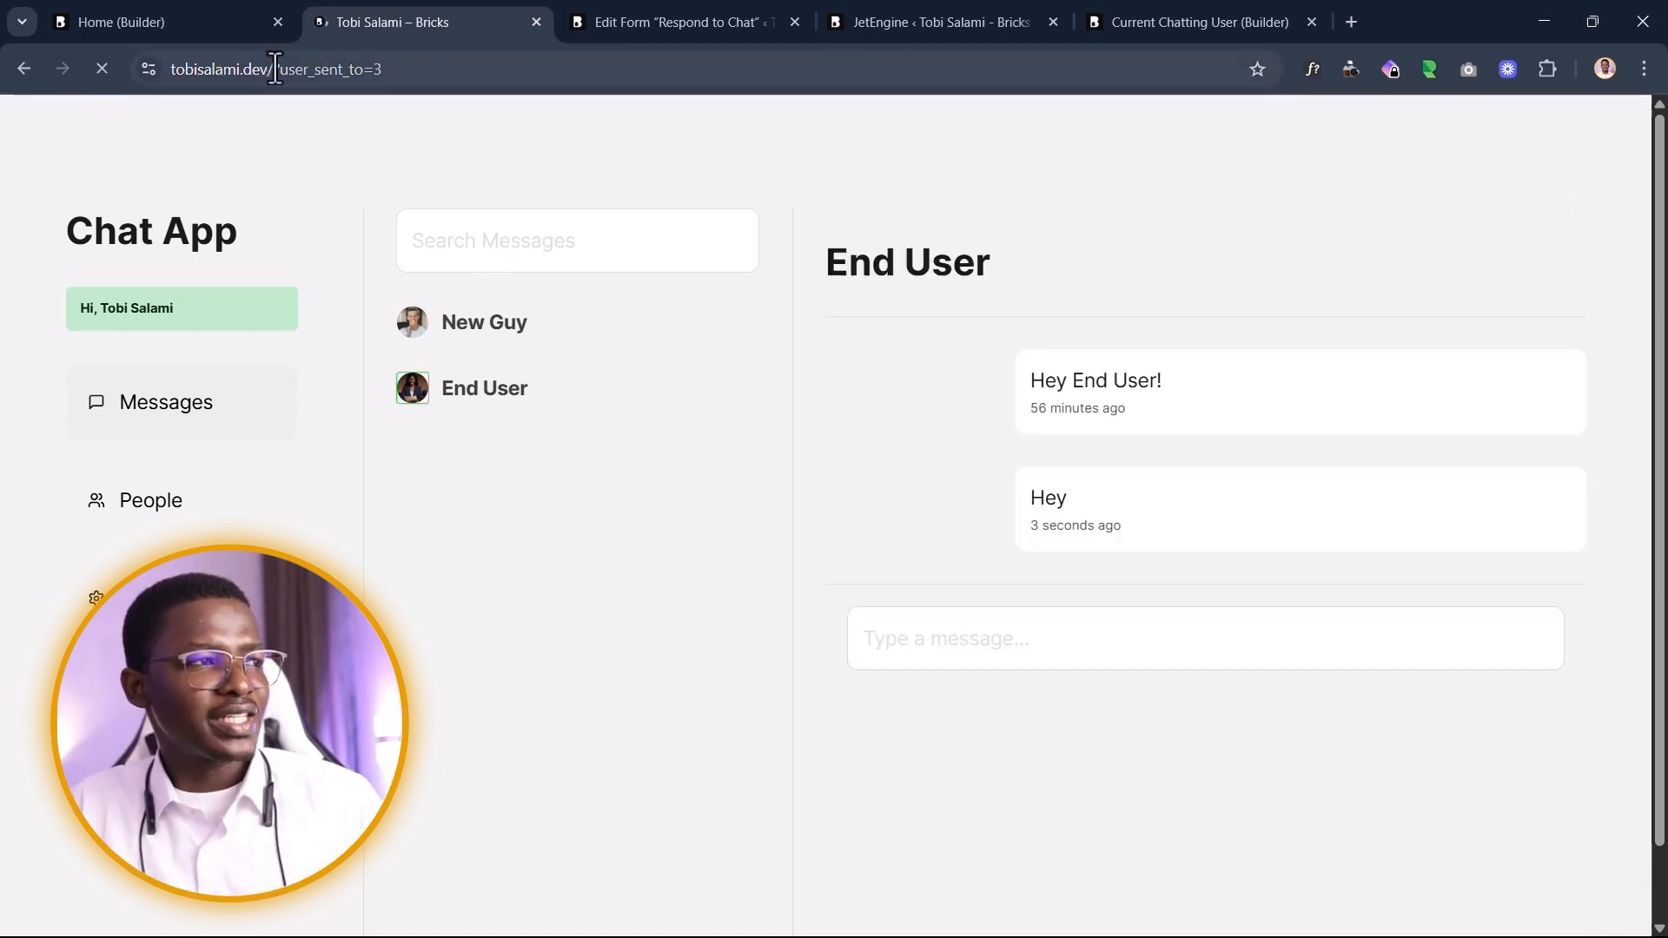
{"action": "left_click_drag", "start_coordinate": [293, 69], "coordinate": [333, 74]}
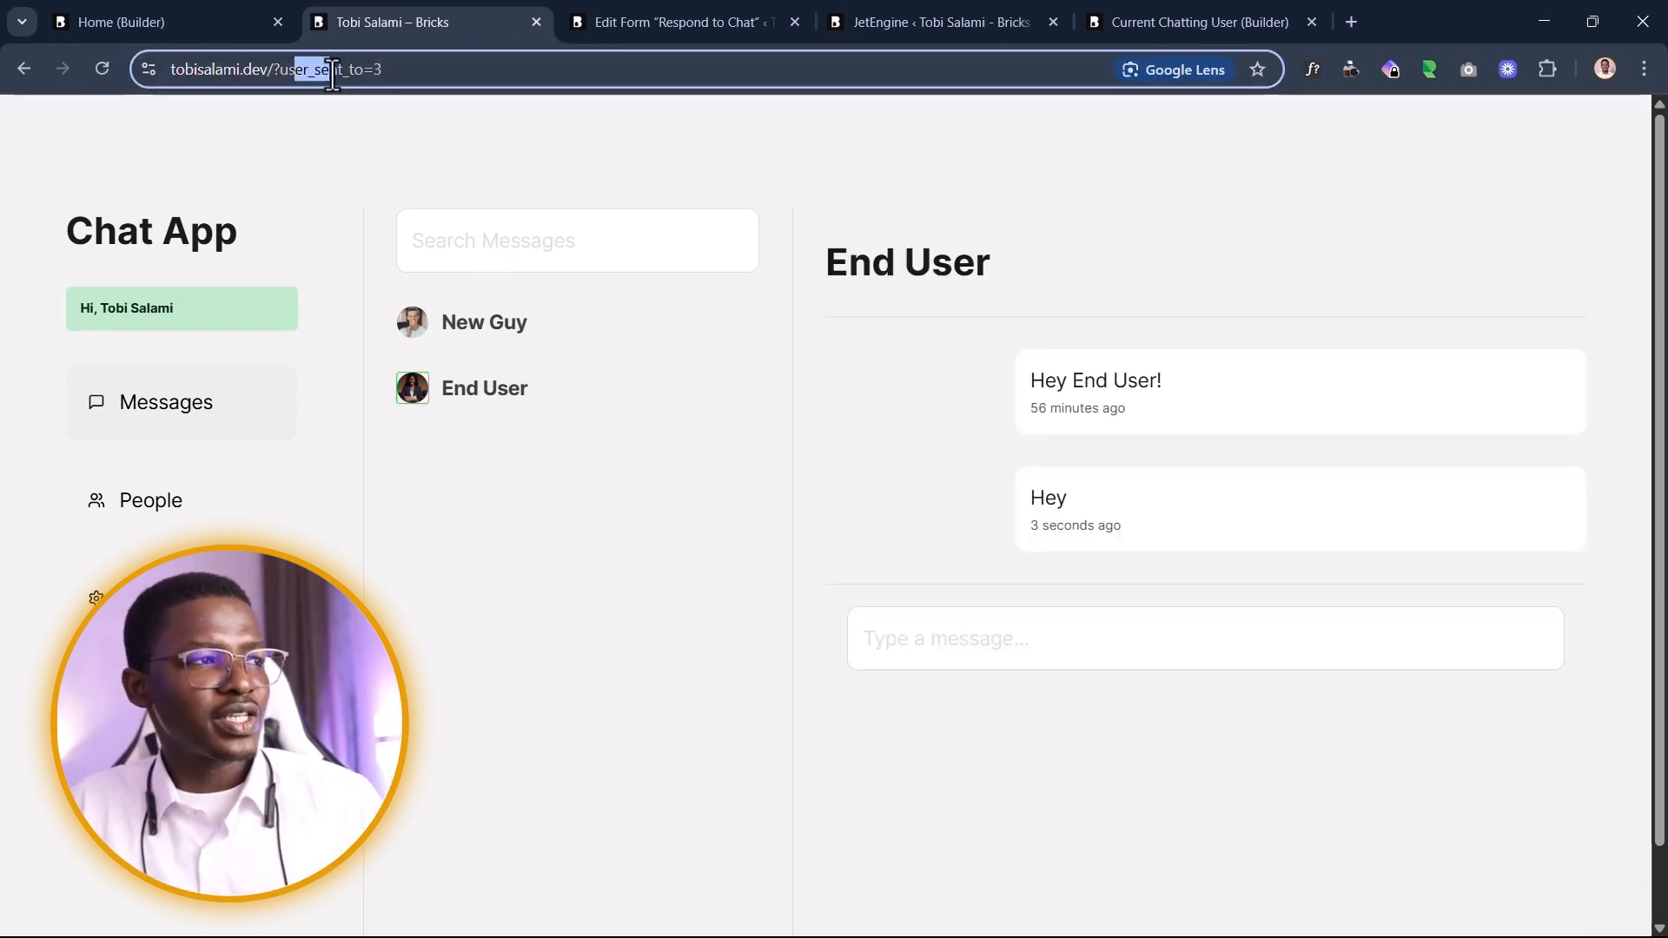
{"action": "left_click", "coordinate": [482, 103]}
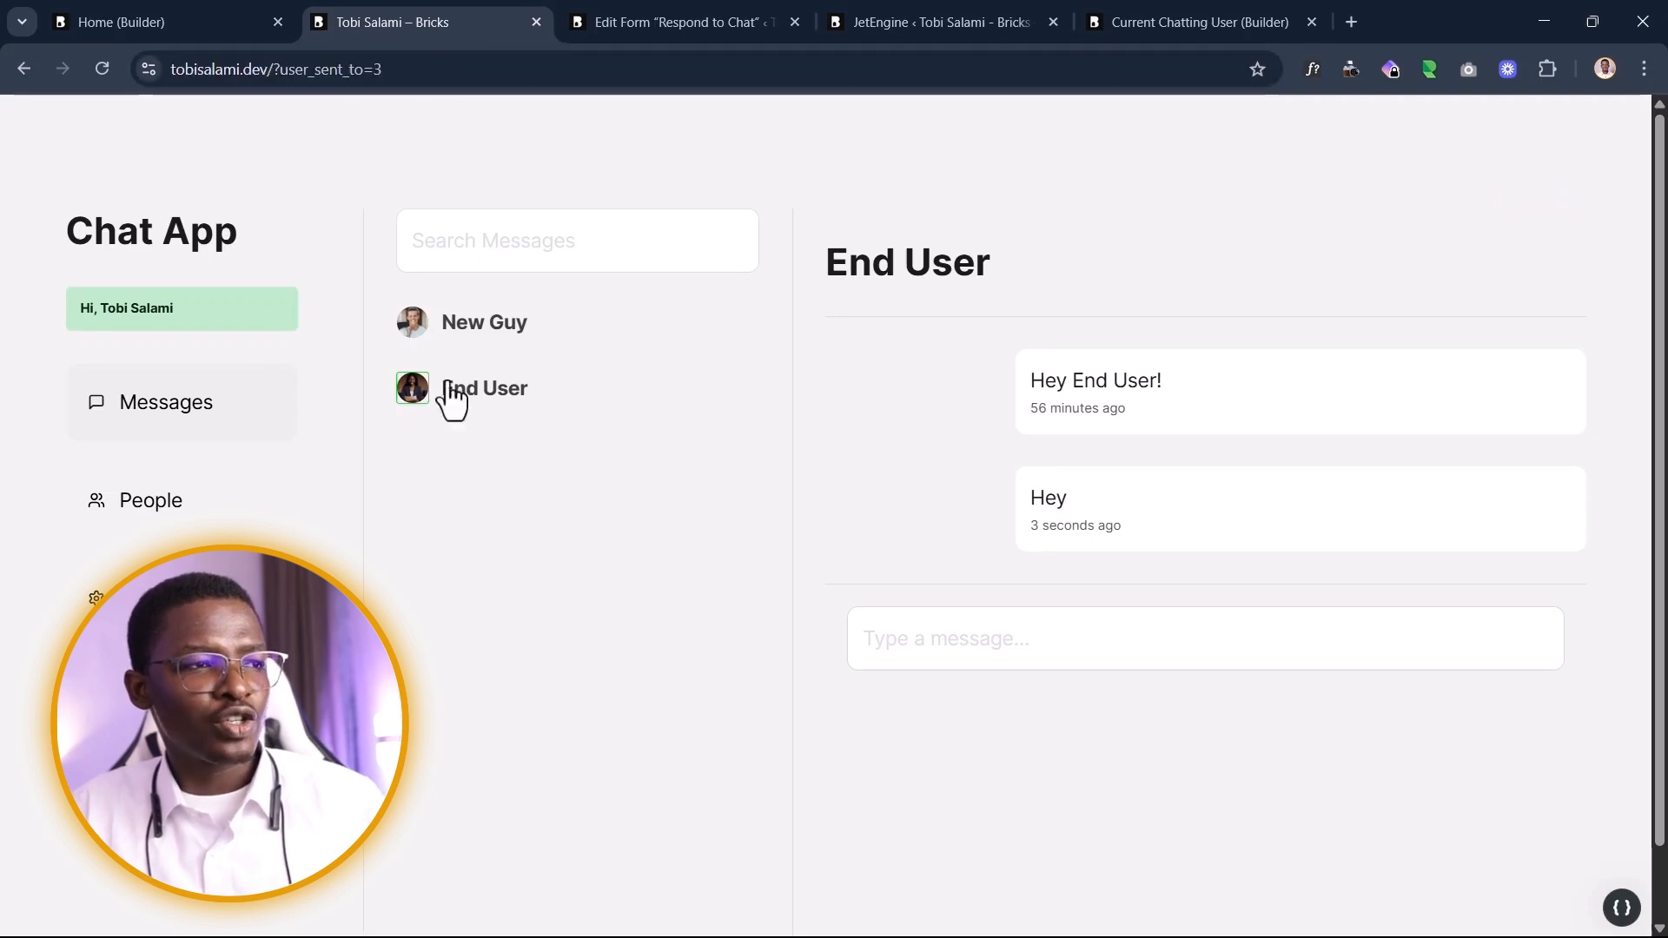
Step: Compare the open conversation's heading with the full user_sent_to query string in the page address
{"action": "left_click_drag", "start_coordinate": [827, 262], "coordinate": [1120, 275]}
{"action": "left_click", "coordinate": [1129, 304]}
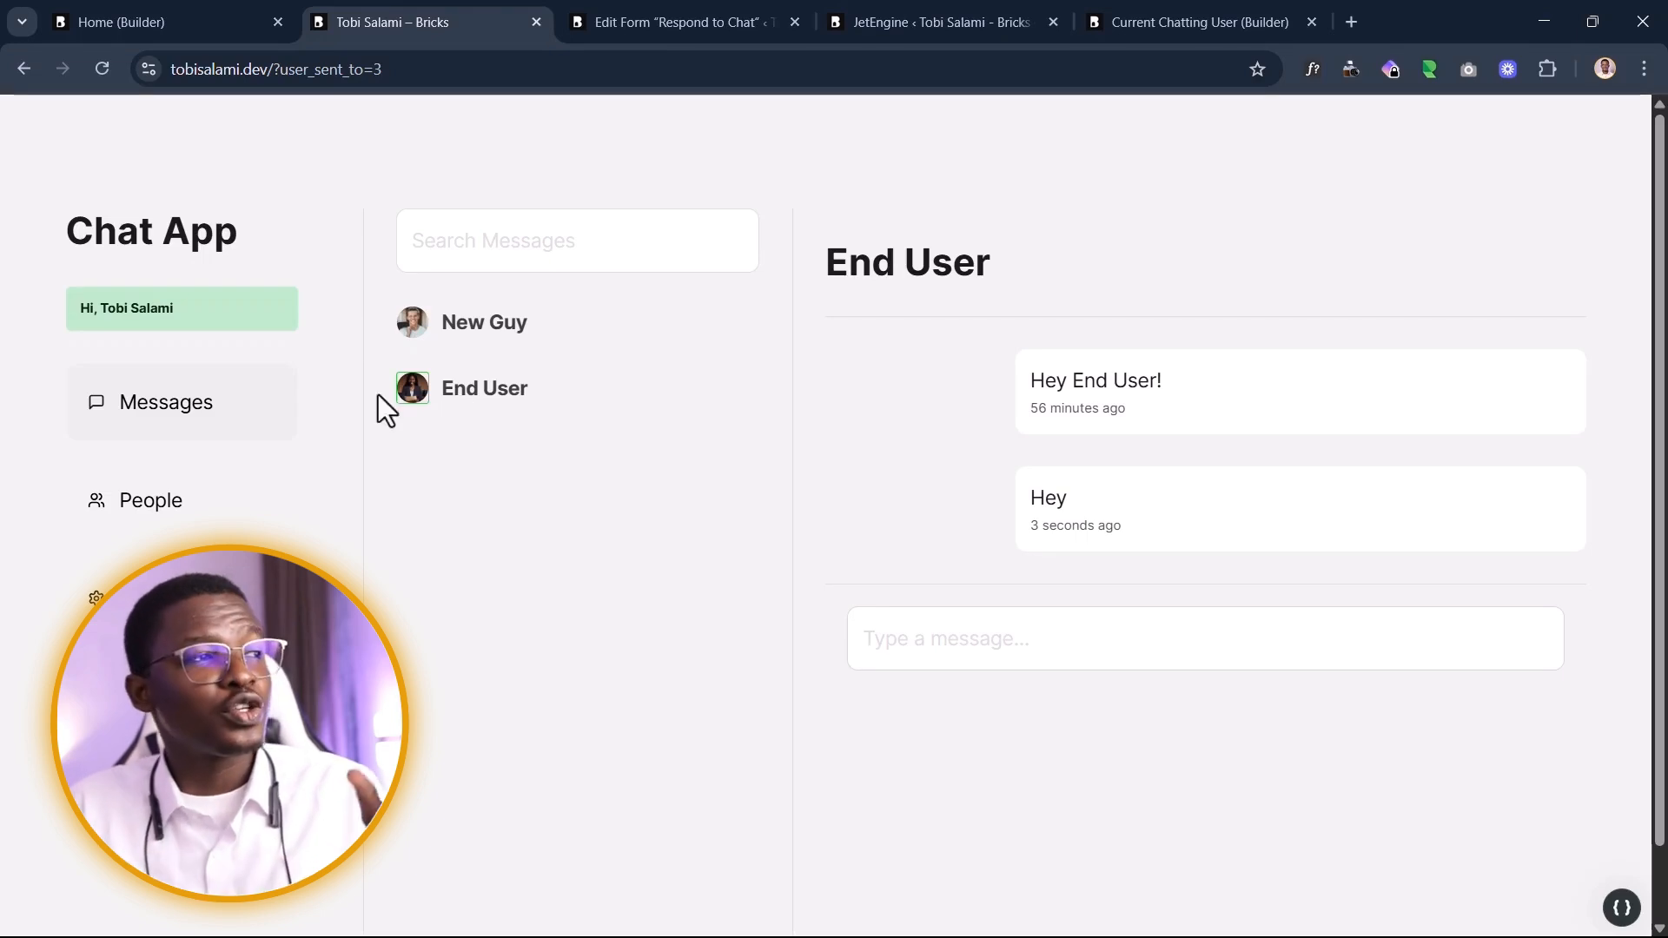
{"action": "left_click_drag", "start_coordinate": [273, 68], "coordinate": [456, 87]}
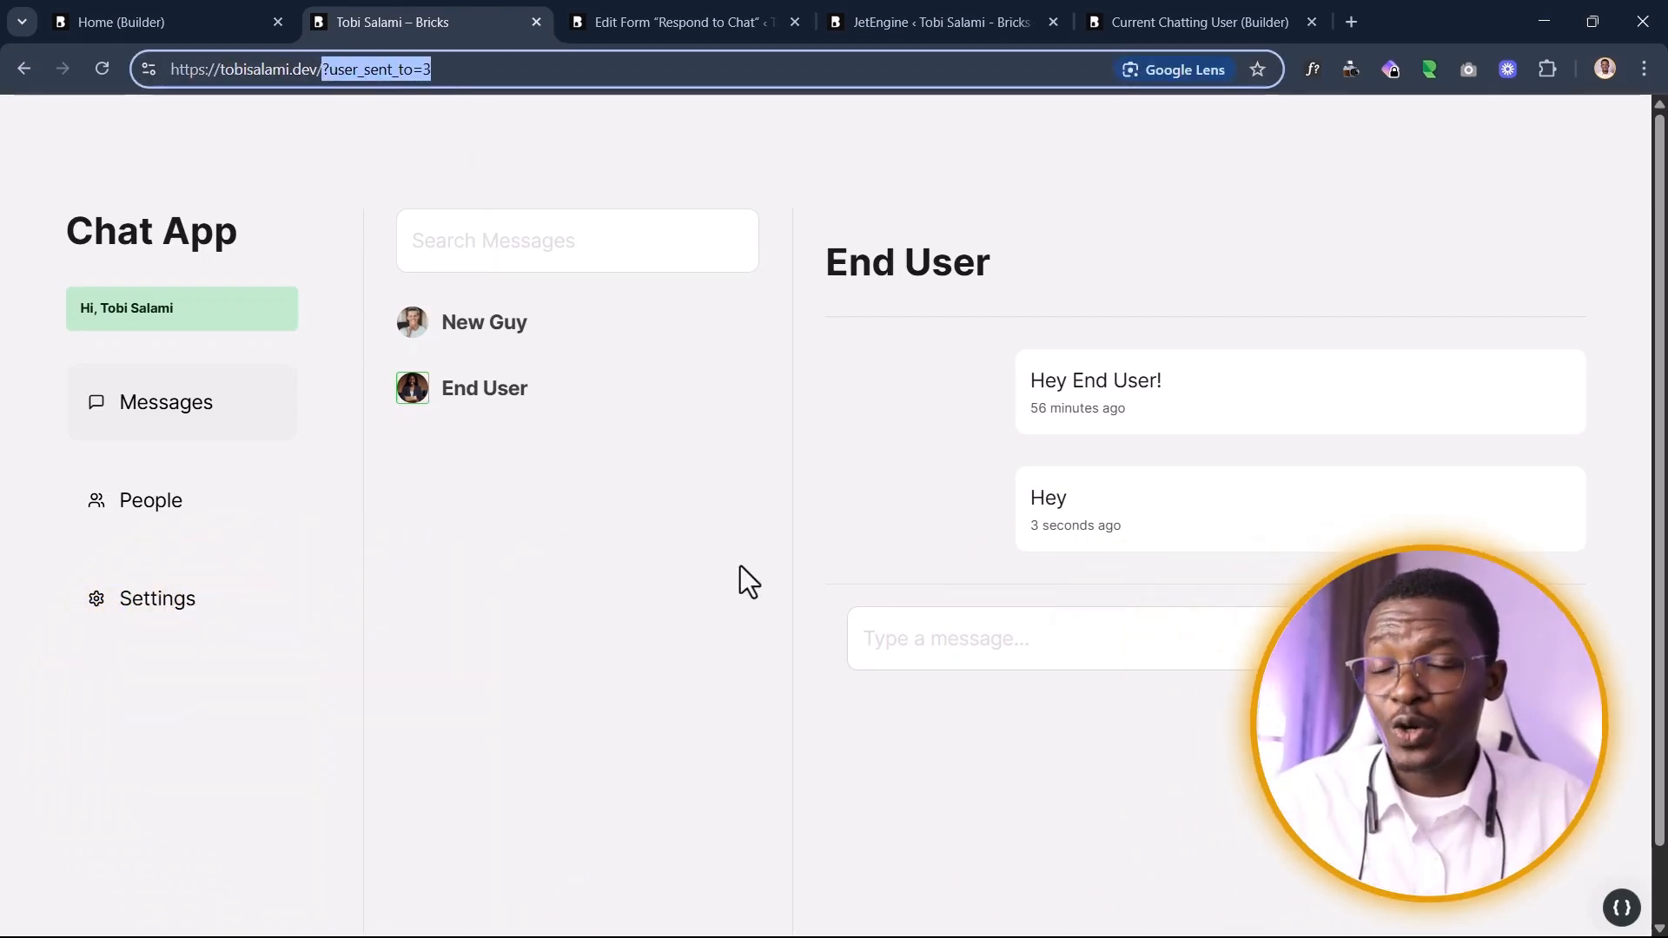
Step: Open the People Items smart filter and review its query variable and default filter value macro for user_sent_to
{"action": "left_click", "coordinate": [964, 19]}
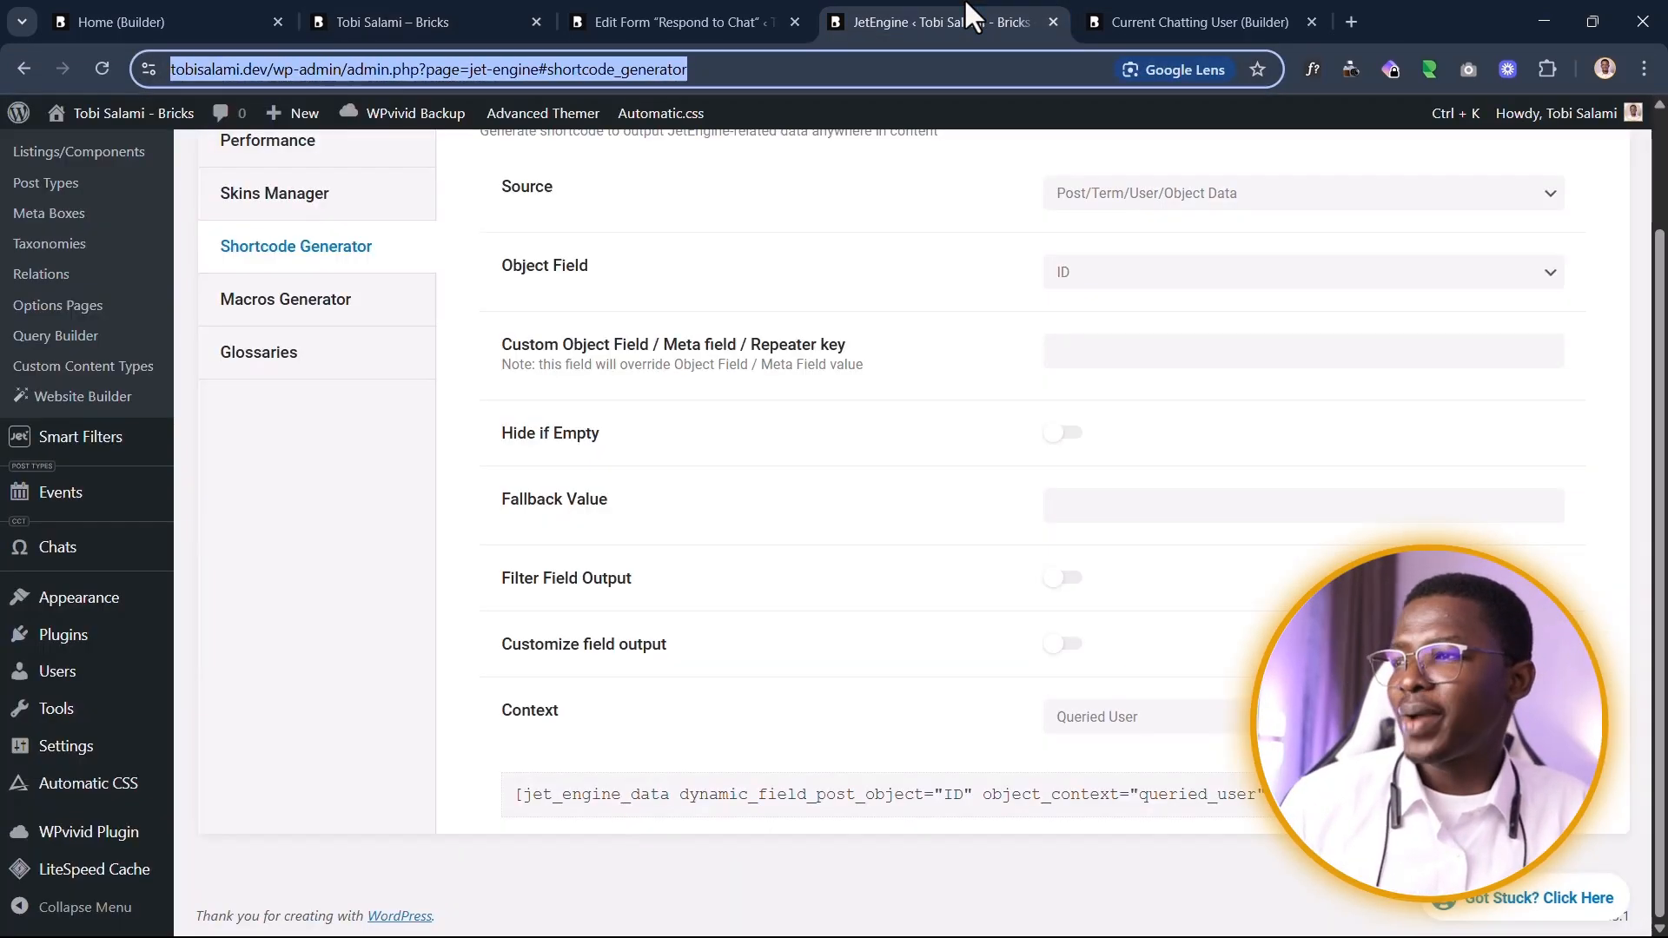
{"action": "scroll", "coordinate": [315, 562], "scroll_direction": "up", "scroll_amount": 2}
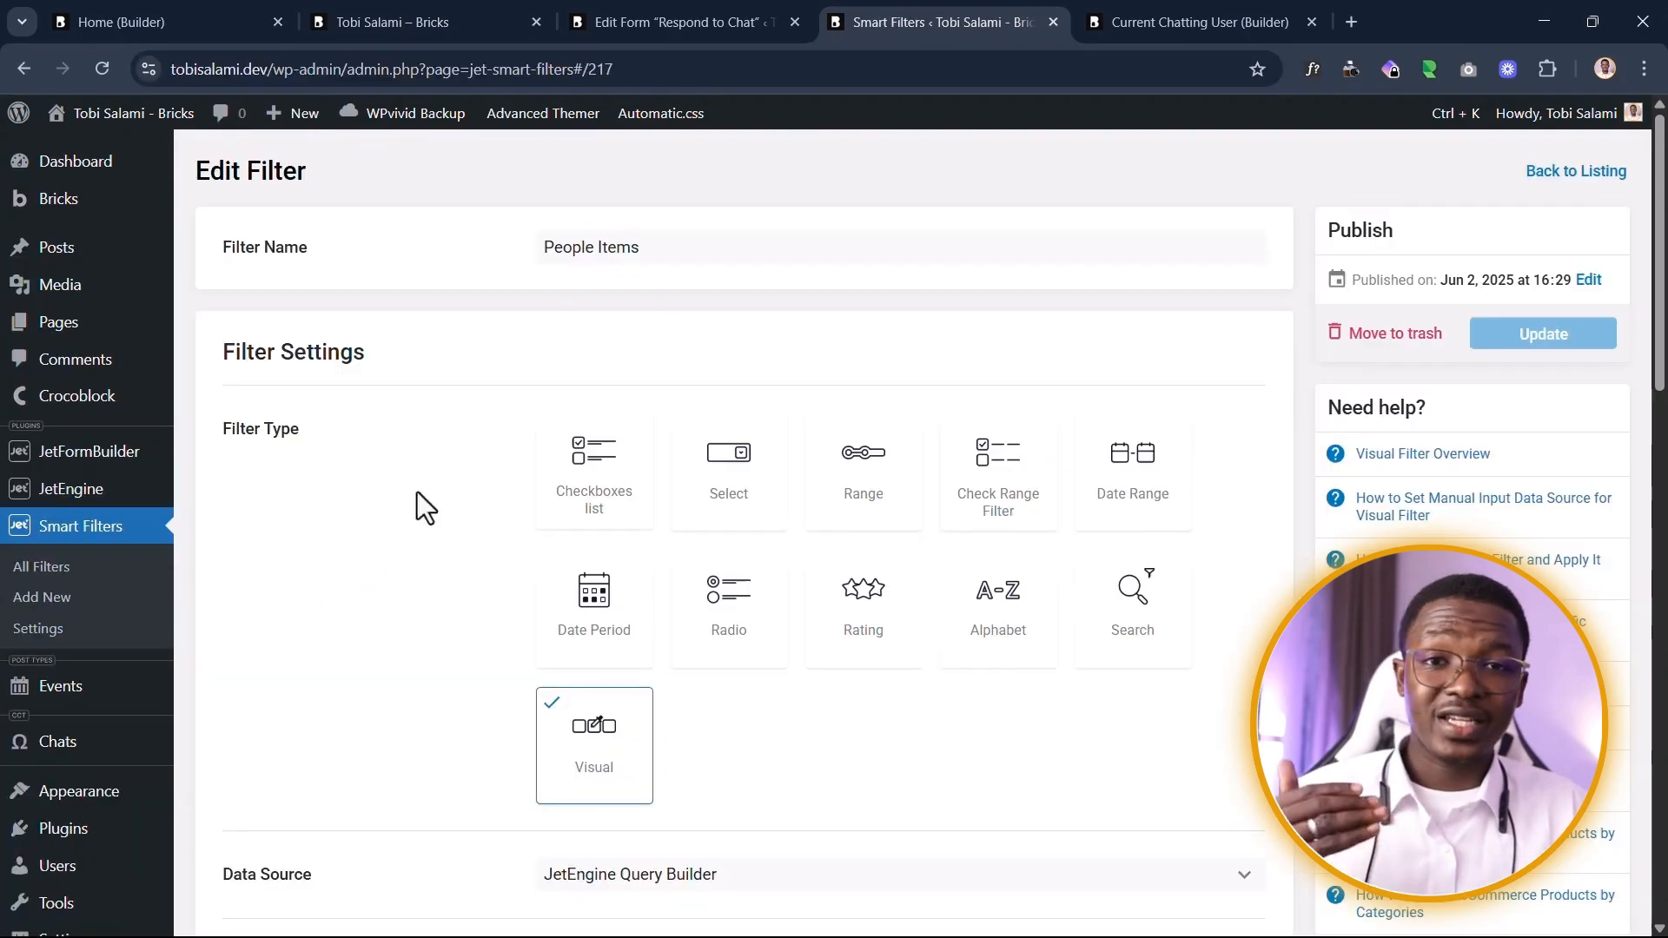
{"action": "scroll", "coordinate": [509, 373], "scroll_direction": "down", "scroll_amount": 1}
{"action": "scroll", "coordinate": [447, 379], "scroll_direction": "down", "scroll_amount": 15}
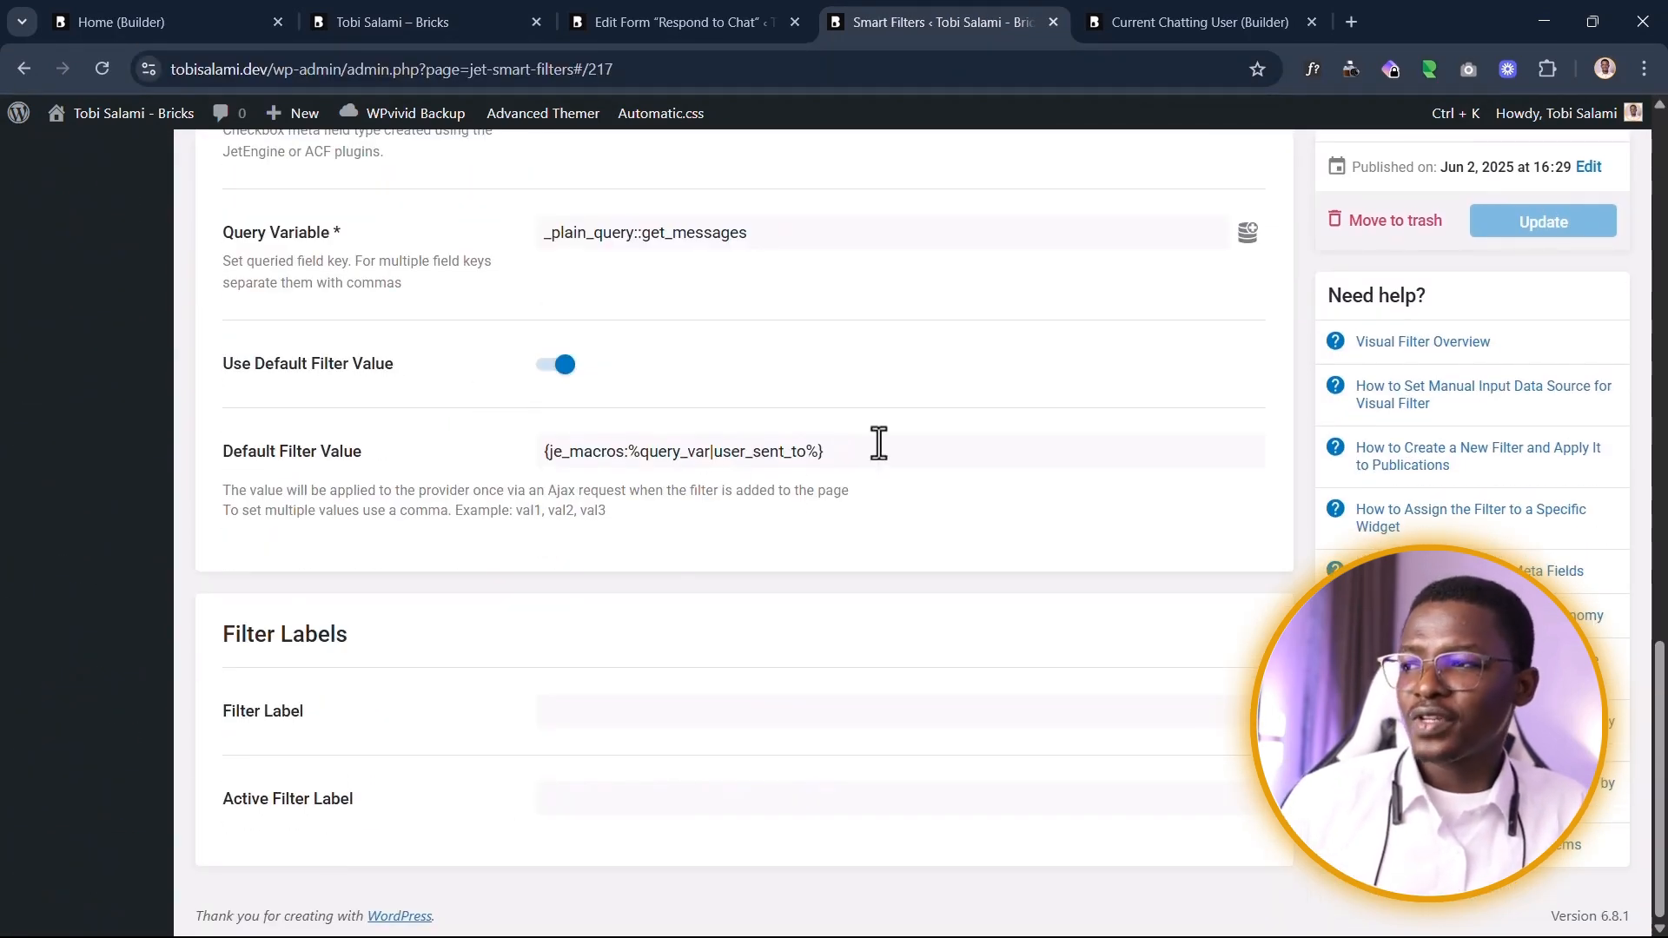
{"action": "left_click_drag", "start_coordinate": [878, 445], "coordinate": [500, 459]}
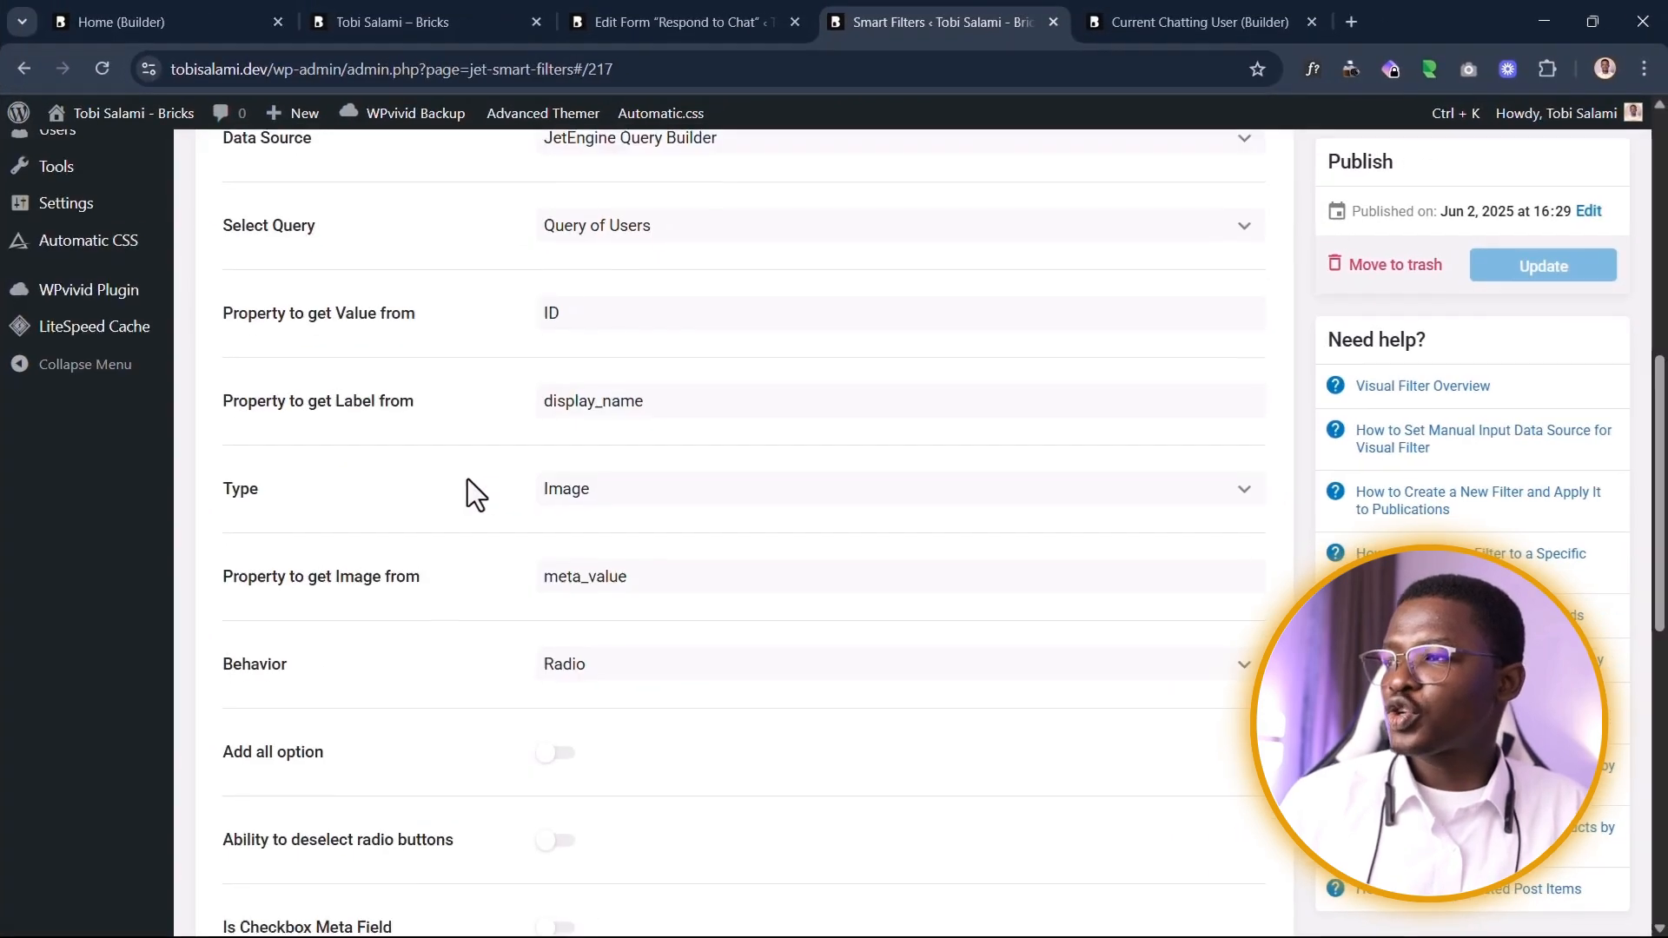
{"action": "scroll", "coordinate": [467, 478], "scroll_direction": "up", "scroll_amount": 8}
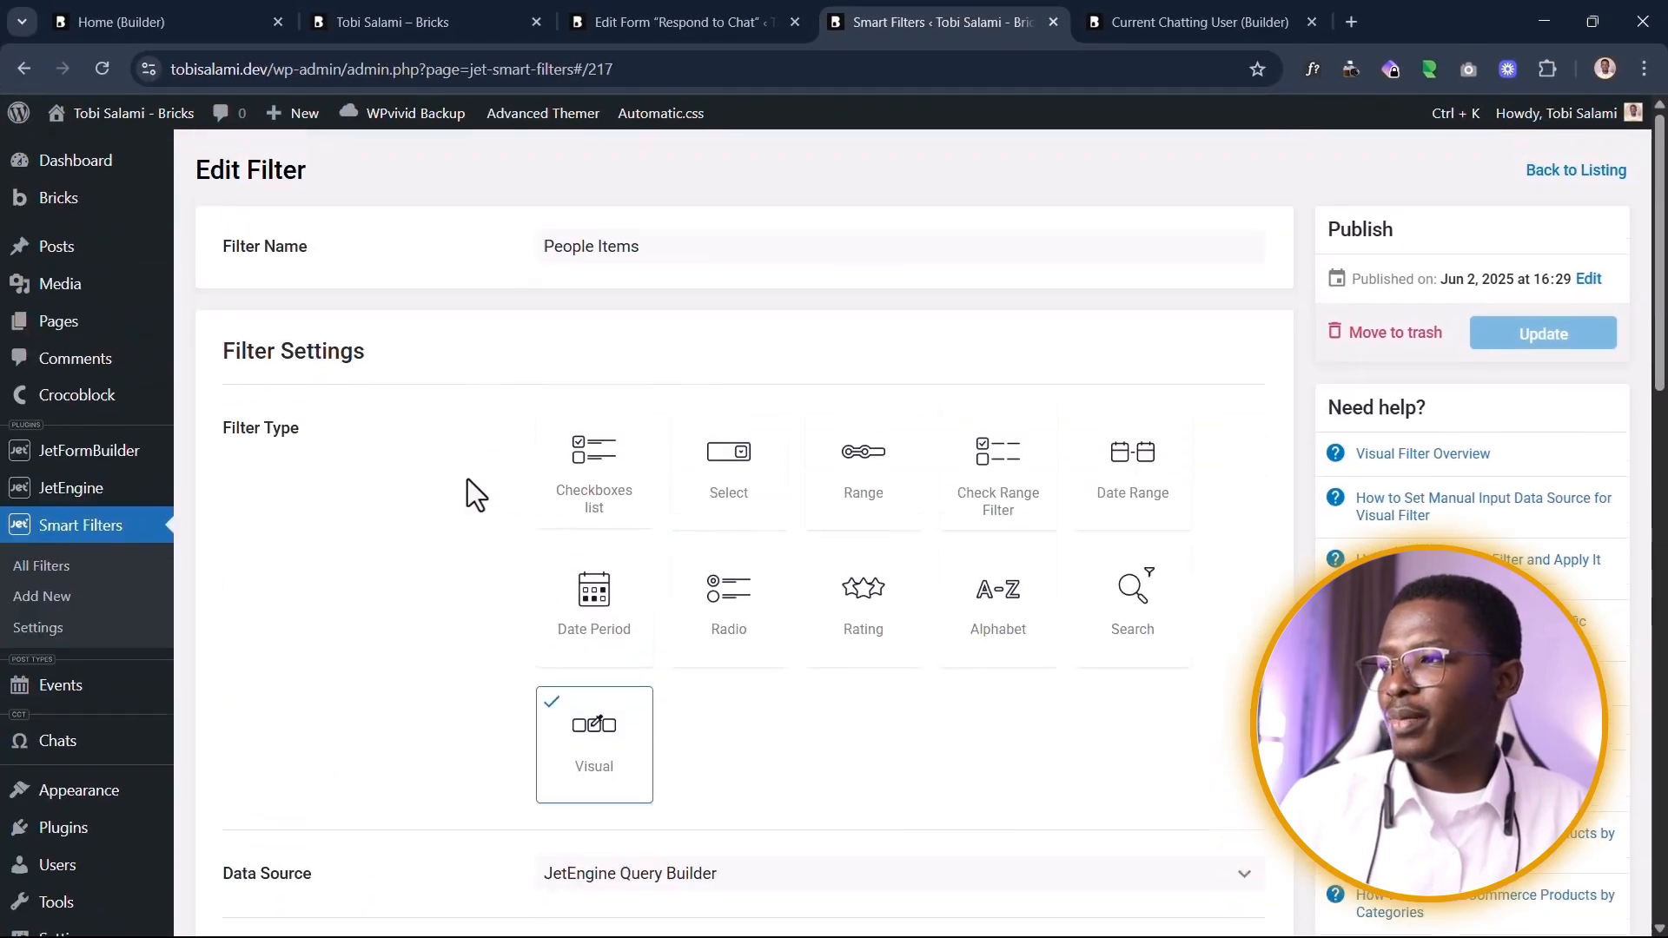
Step: Open the Macros Generator in the JetEngine dashboard
{"action": "scroll", "coordinate": [112, 682], "scroll_direction": "down", "scroll_amount": 1}
{"action": "mouse_move", "coordinate": [85, 395]}
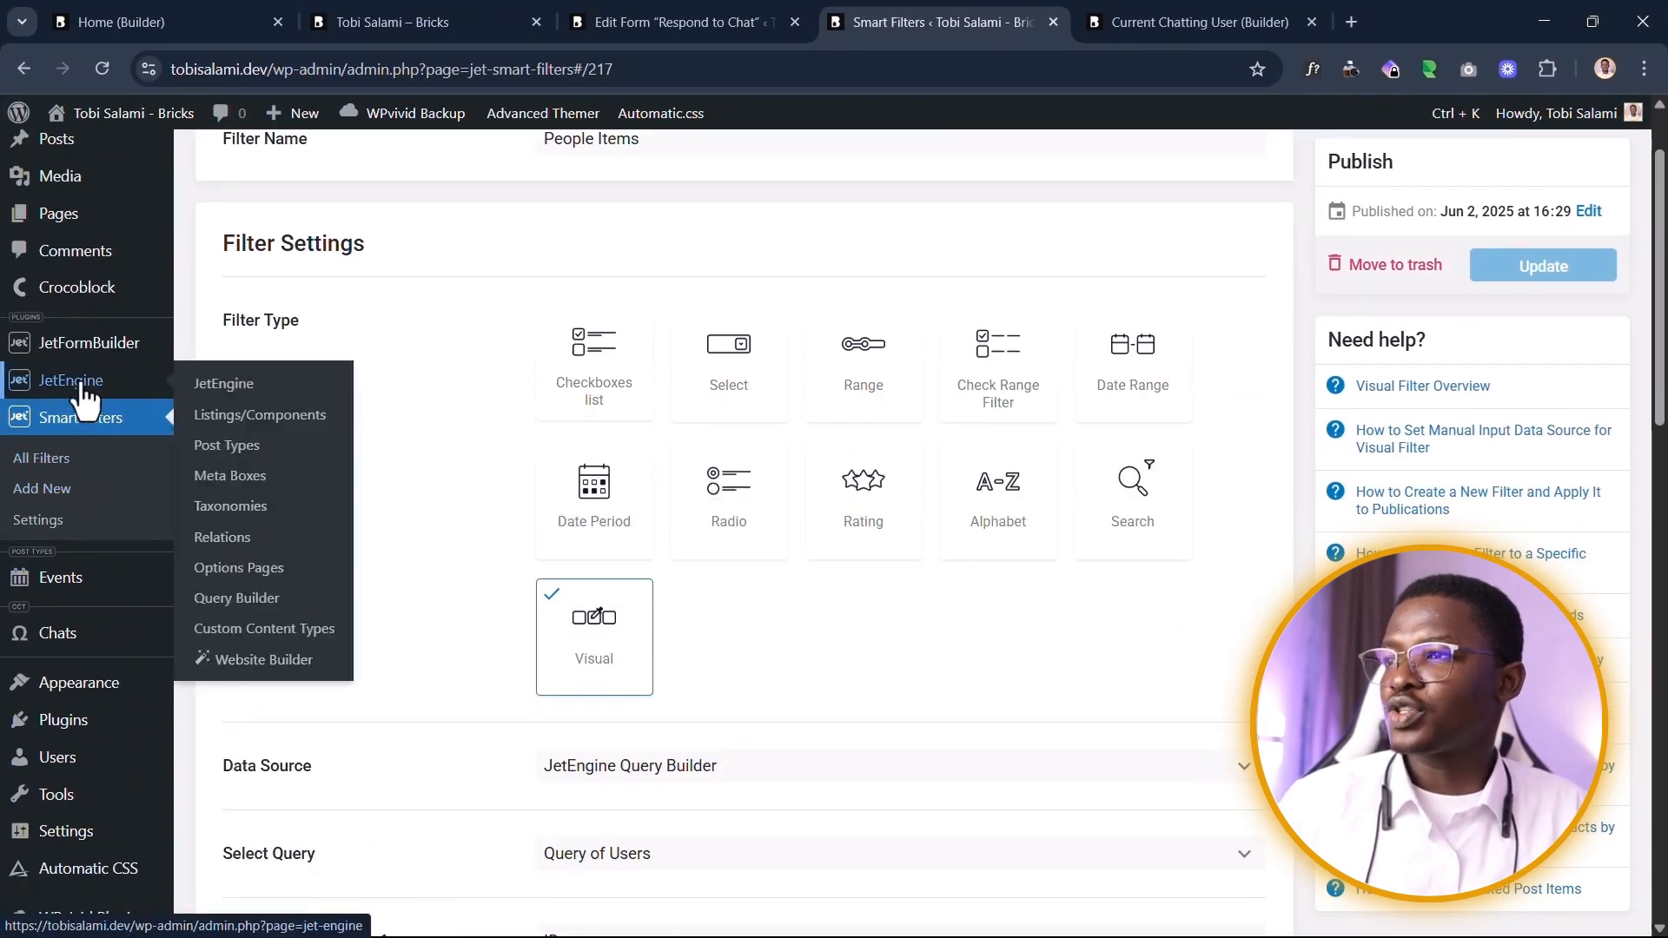
{"action": "left_click", "coordinate": [217, 386]}
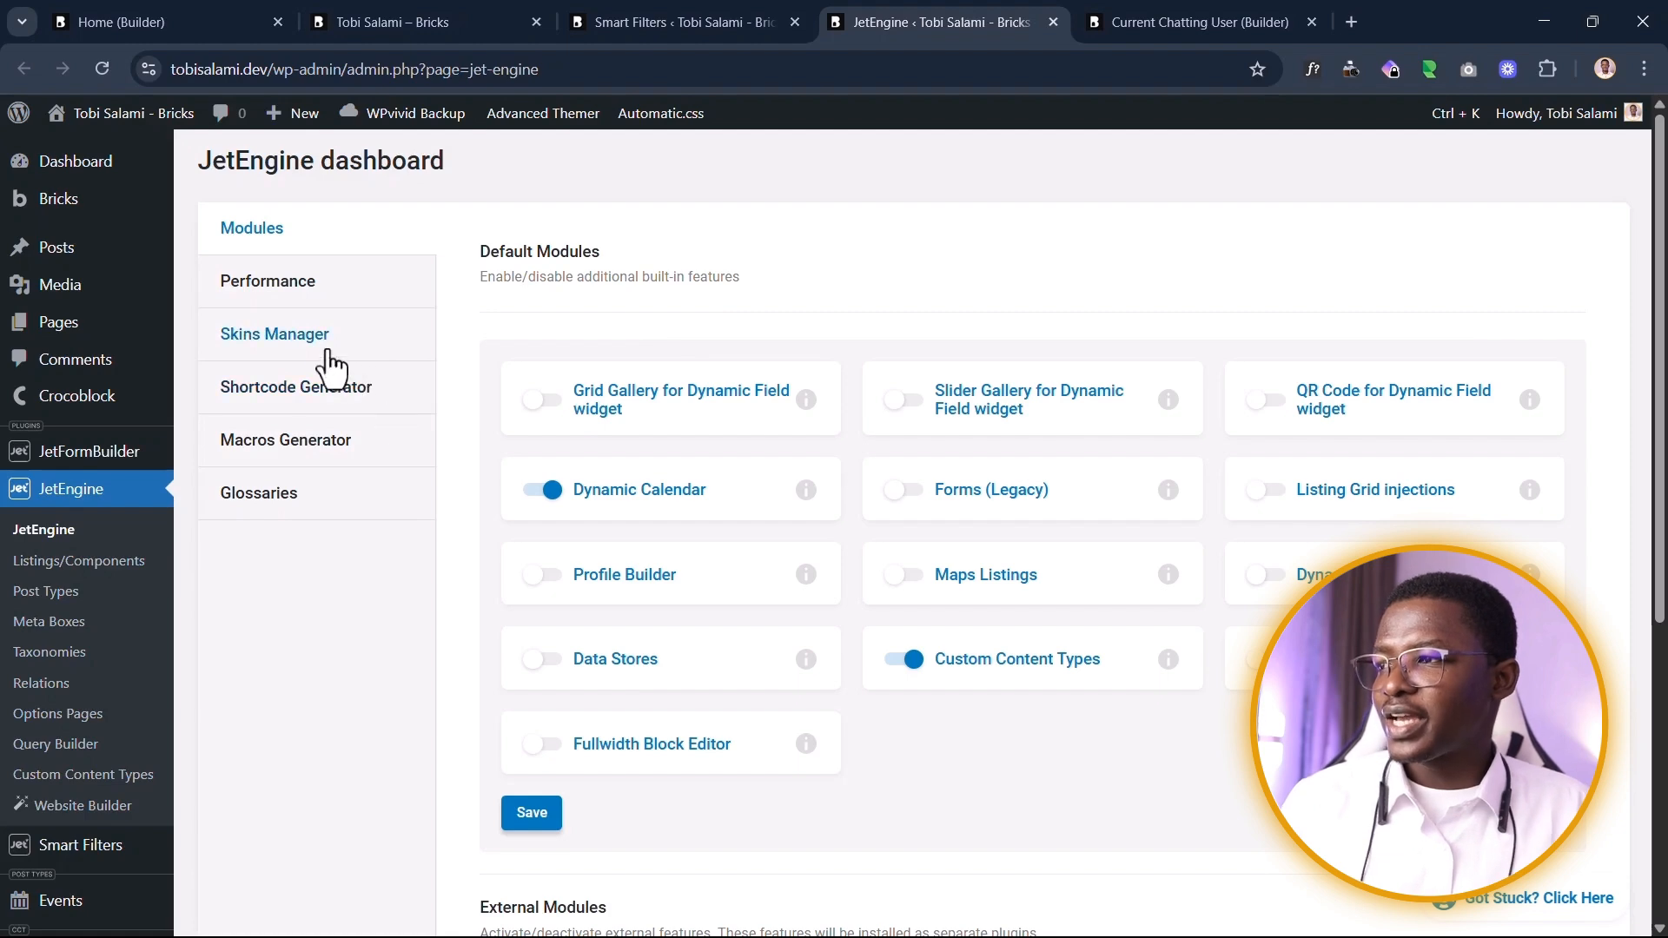
{"action": "left_click", "coordinate": [282, 444]}
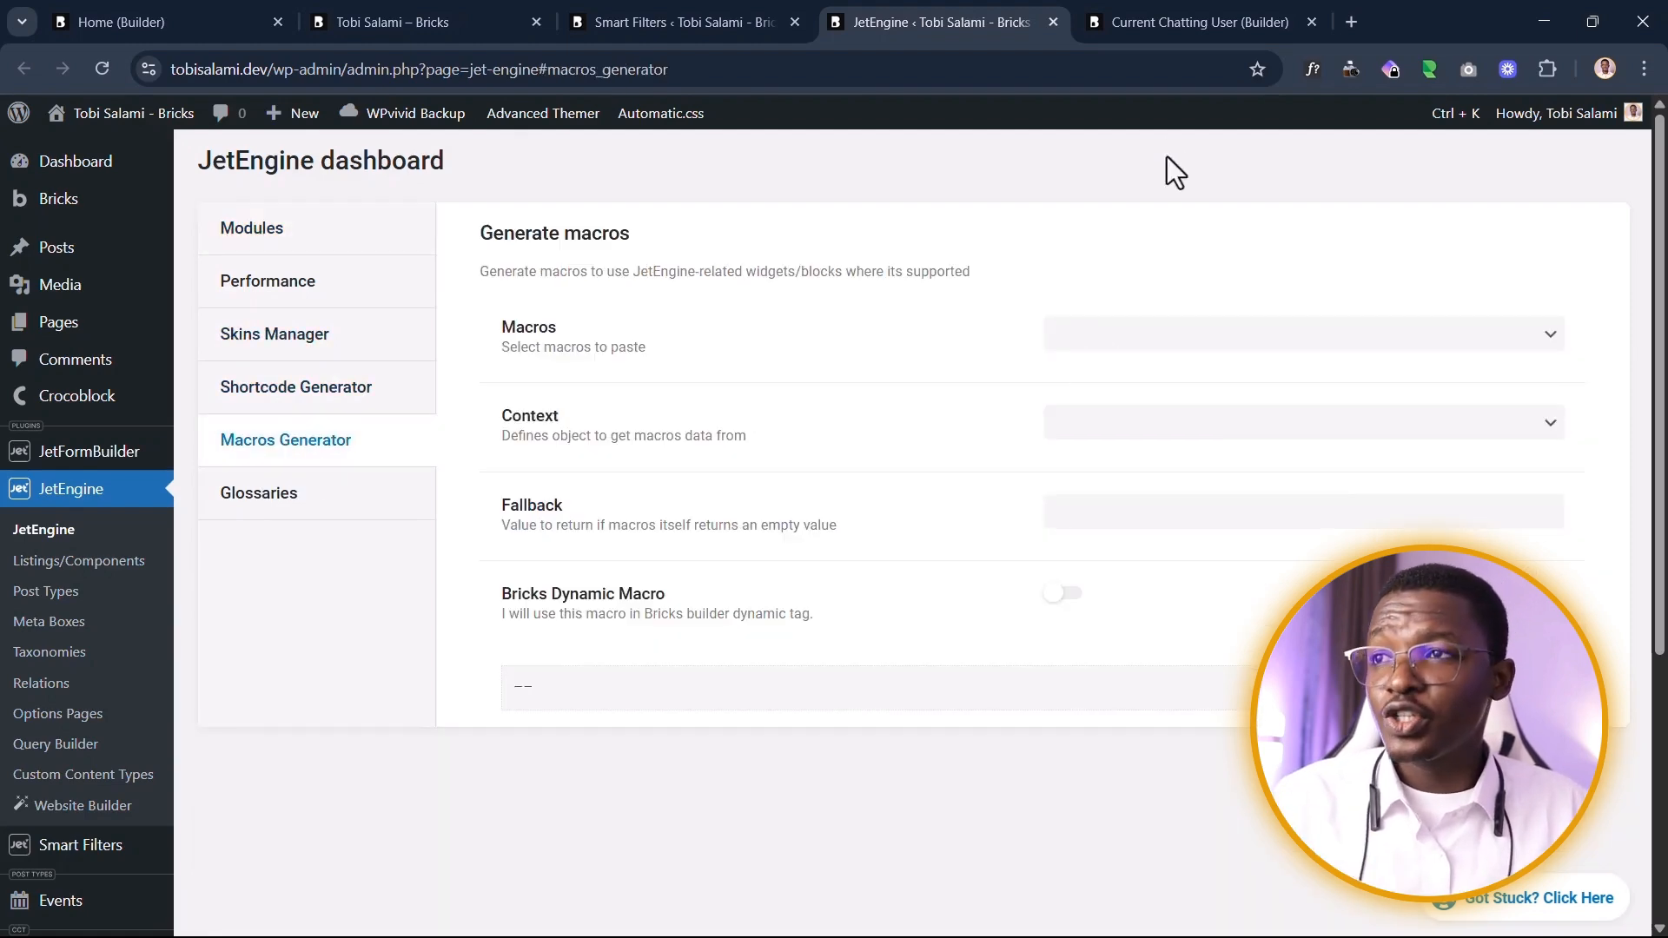
Step: Glance at the Current Chatting User template and return to the live chat page with the End User conversation
{"action": "left_click", "coordinate": [1149, 8]}
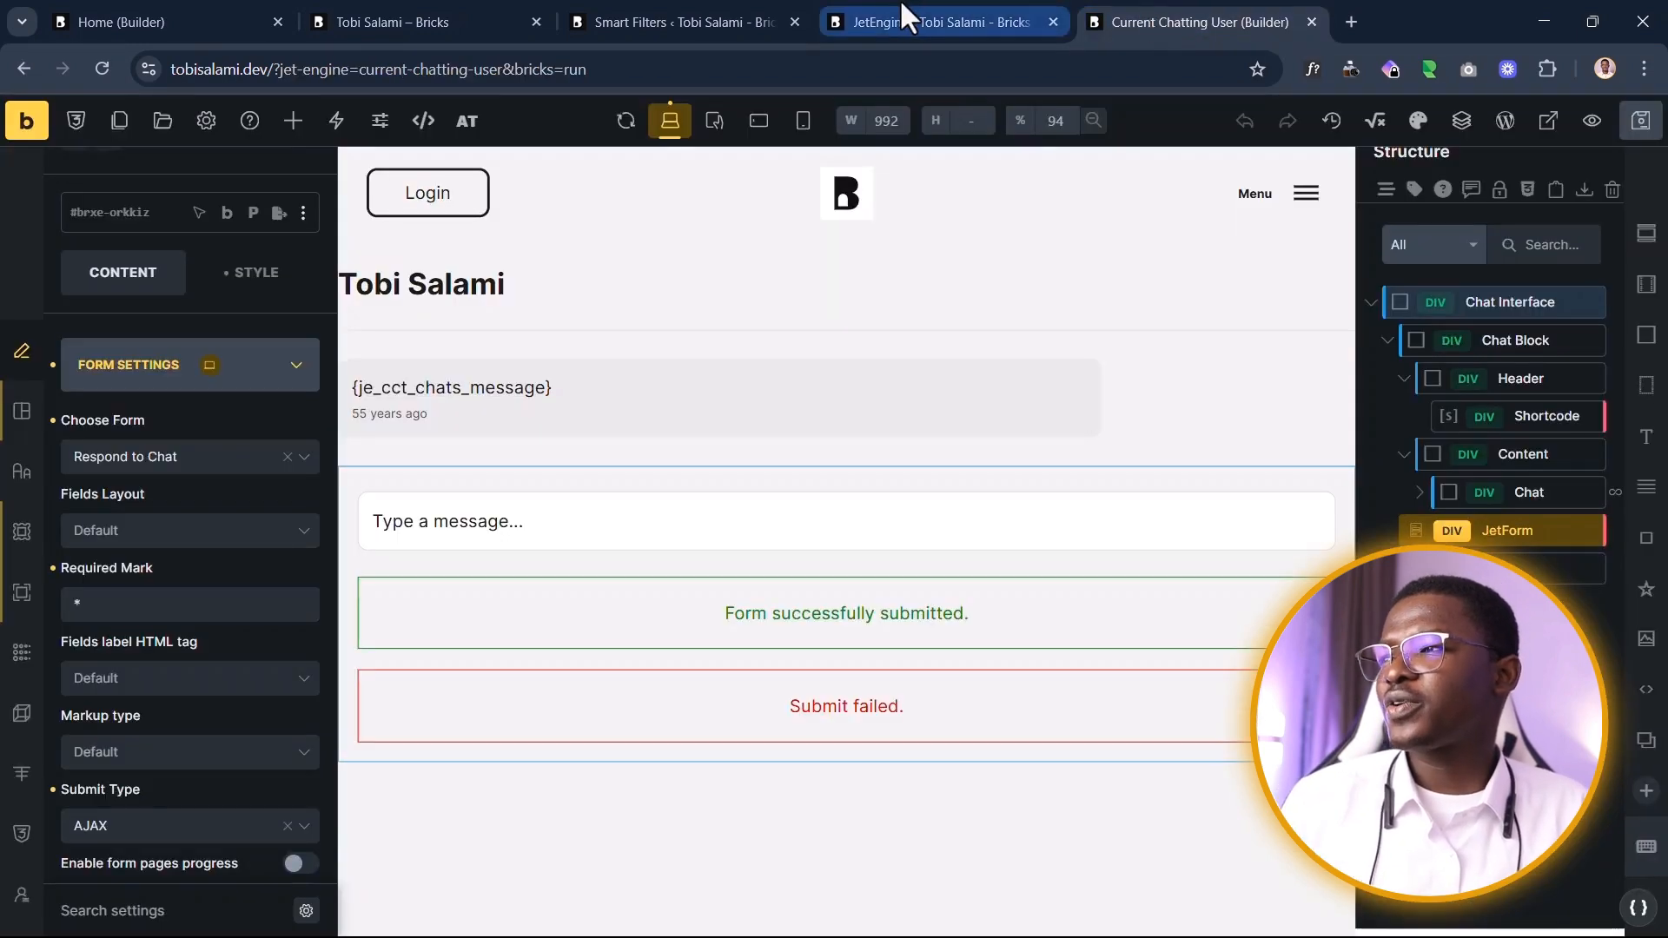
{"action": "left_click", "coordinate": [900, 4]}
{"action": "left_click", "coordinate": [402, 12]}
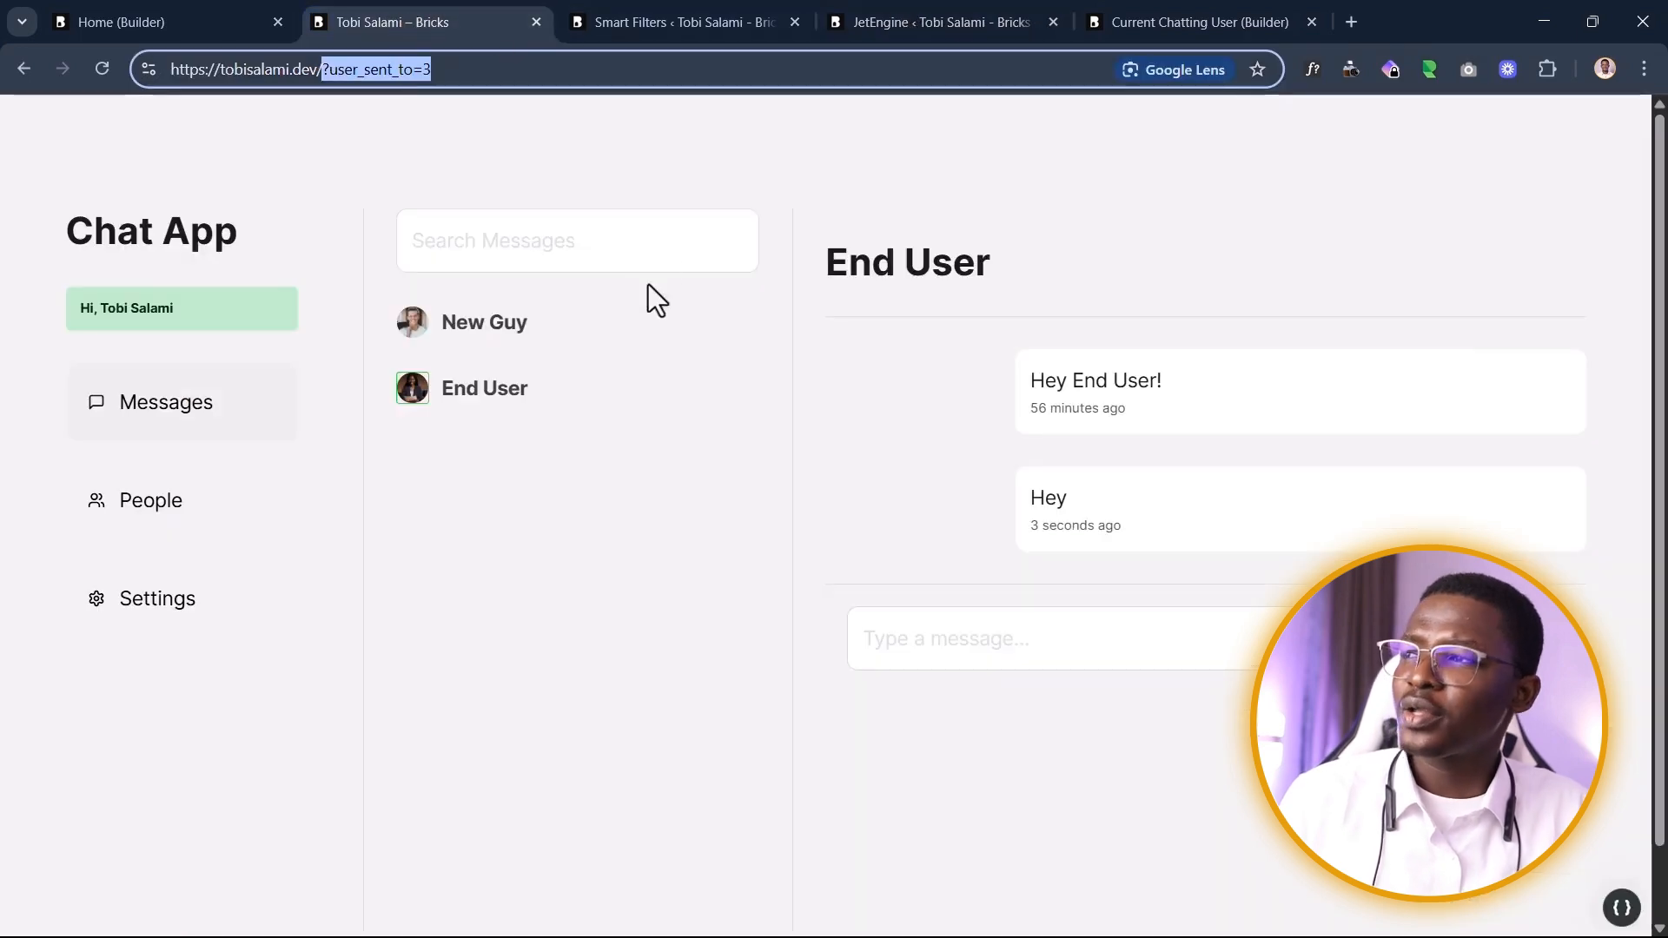
Step: Examine the user_sent_to argument name in the live chat page's address
{"action": "left_click", "coordinate": [588, 135]}
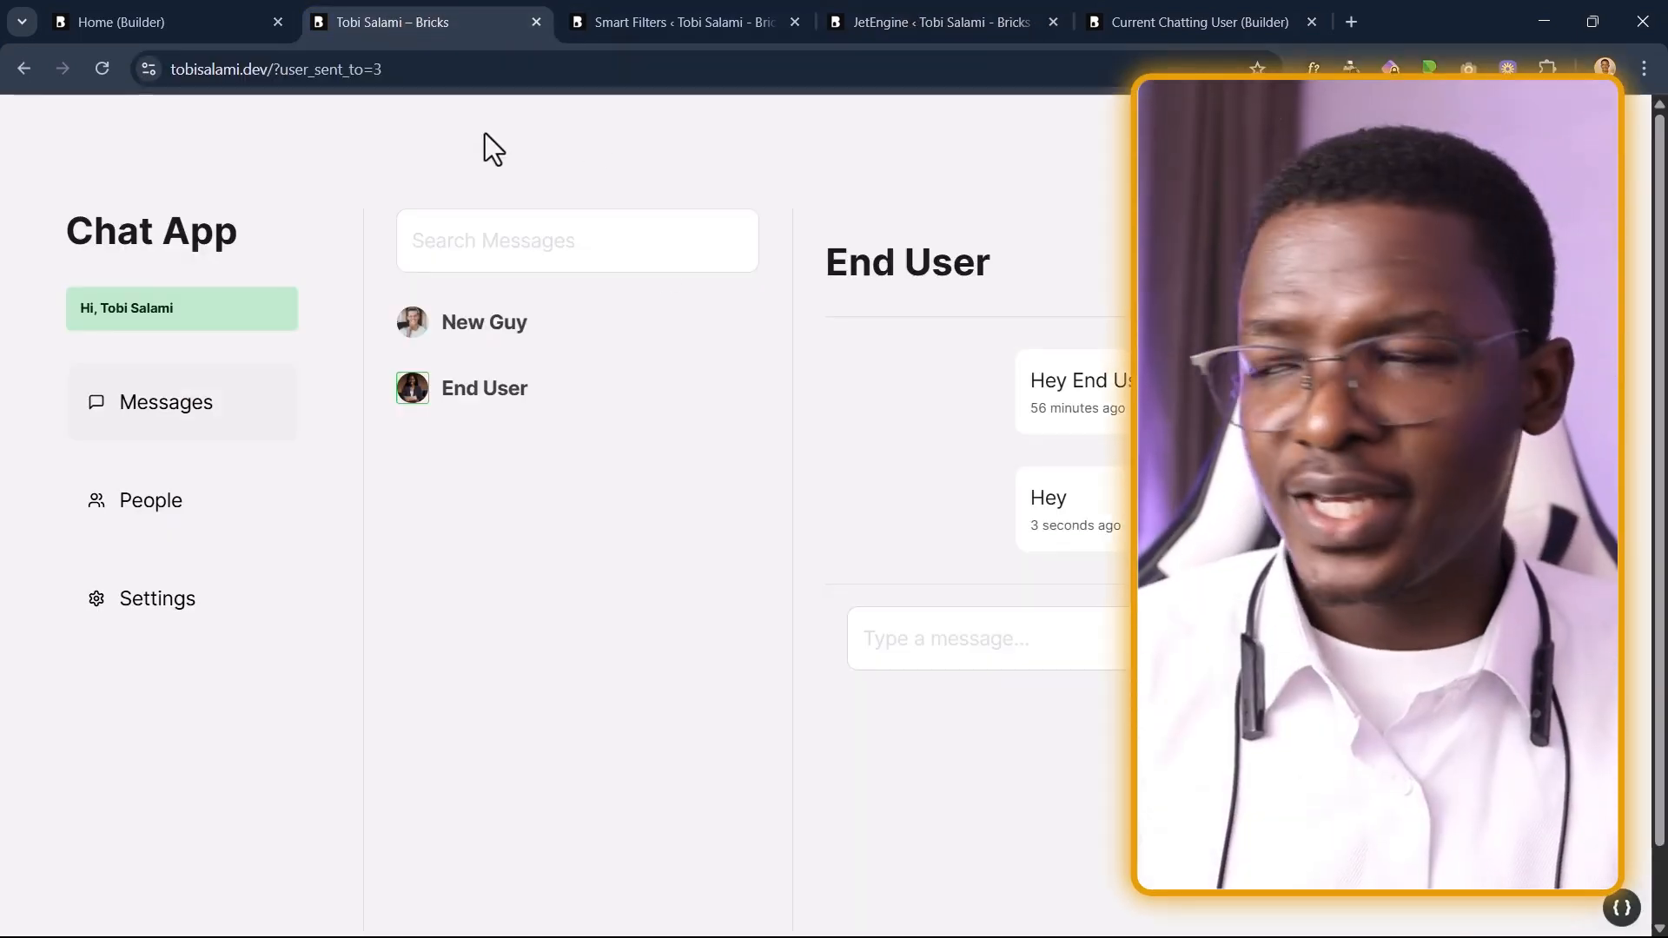
{"action": "left_click", "coordinate": [480, 77]}
{"action": "left_click", "coordinate": [480, 77]}
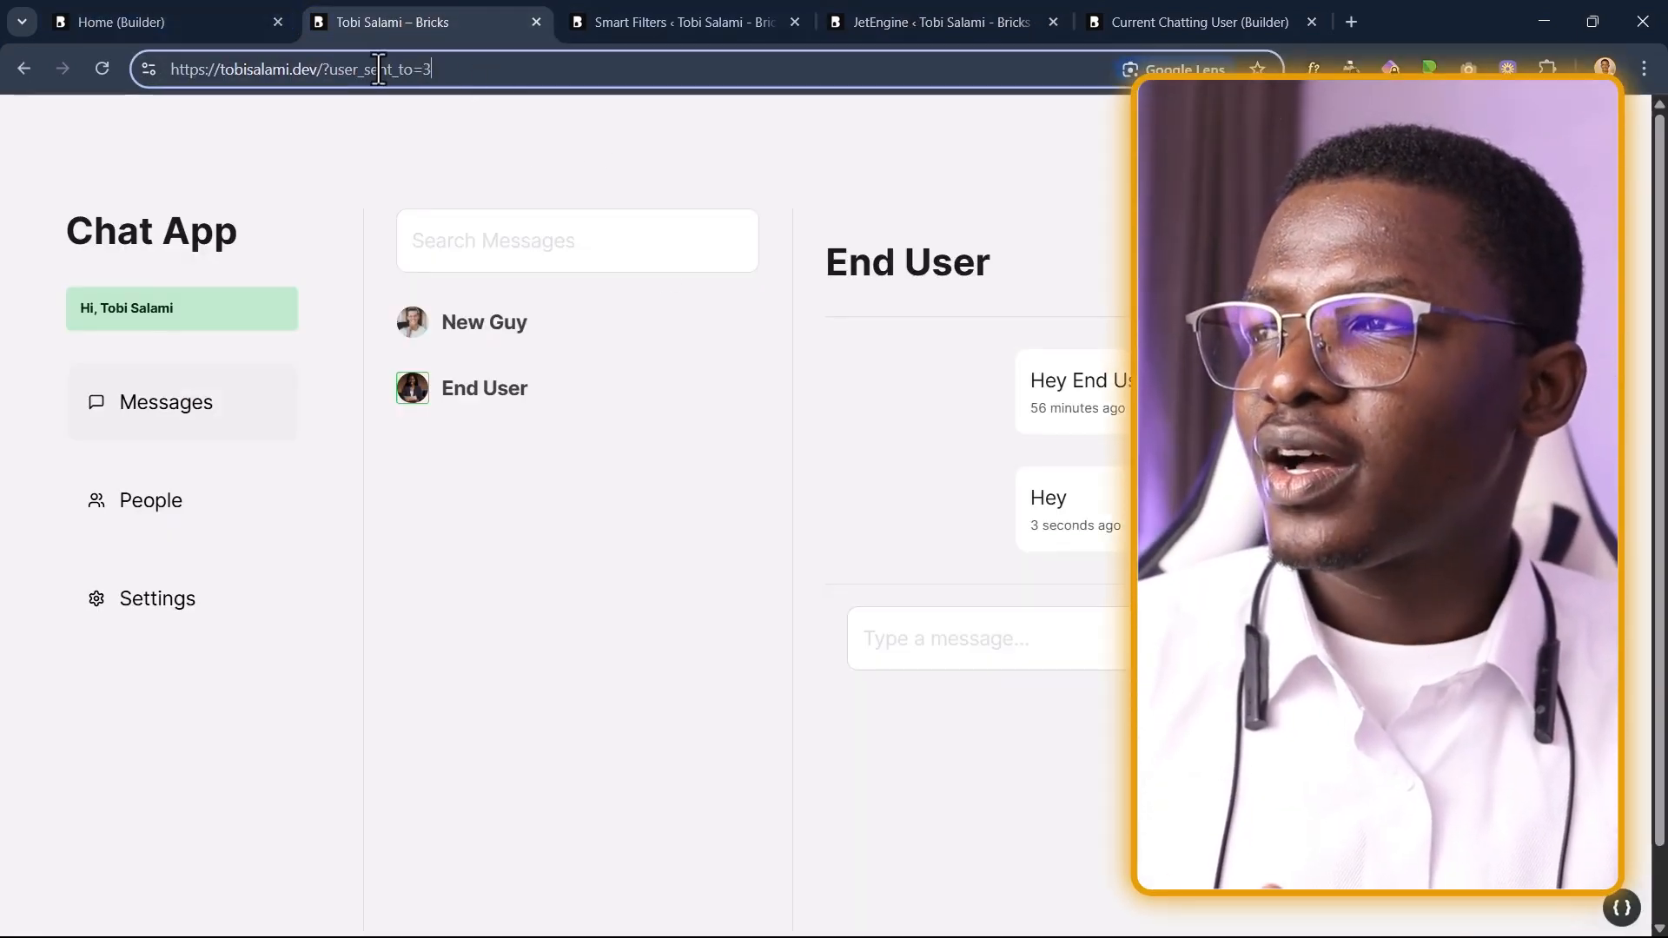
{"action": "left_click_drag", "start_coordinate": [331, 71], "coordinate": [414, 76]}
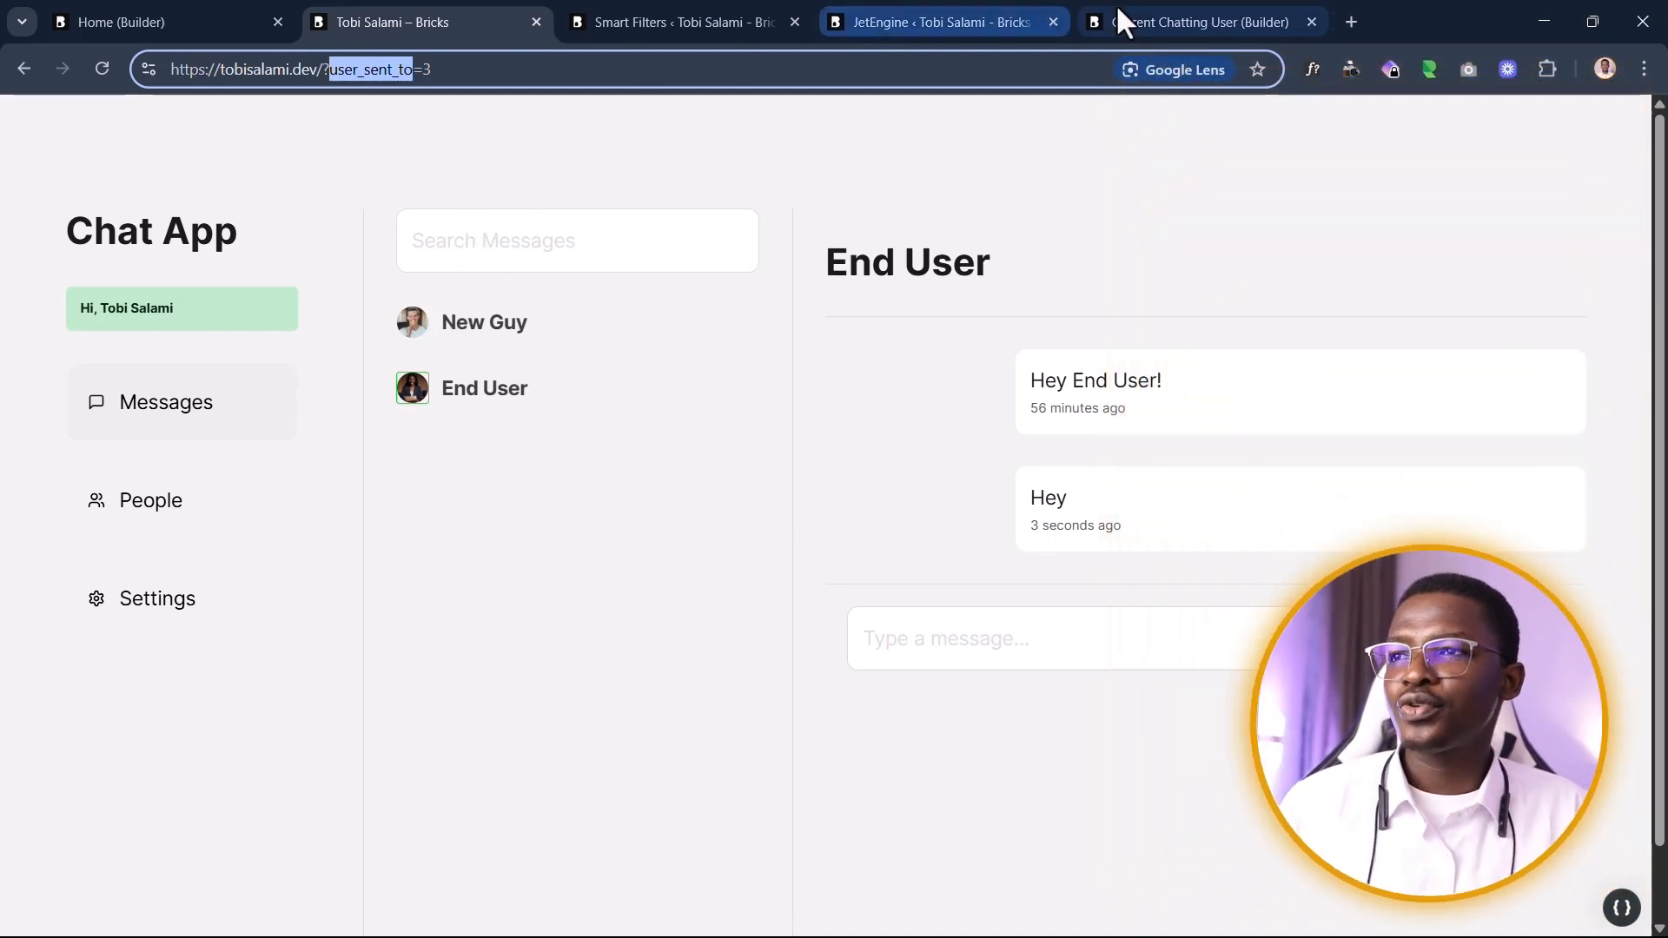
Step: Return to the JetEngine Macros Generator and choose Query Variable as the macro
{"action": "left_click", "coordinate": [1121, 17]}
{"action": "left_click", "coordinate": [1033, 19]}
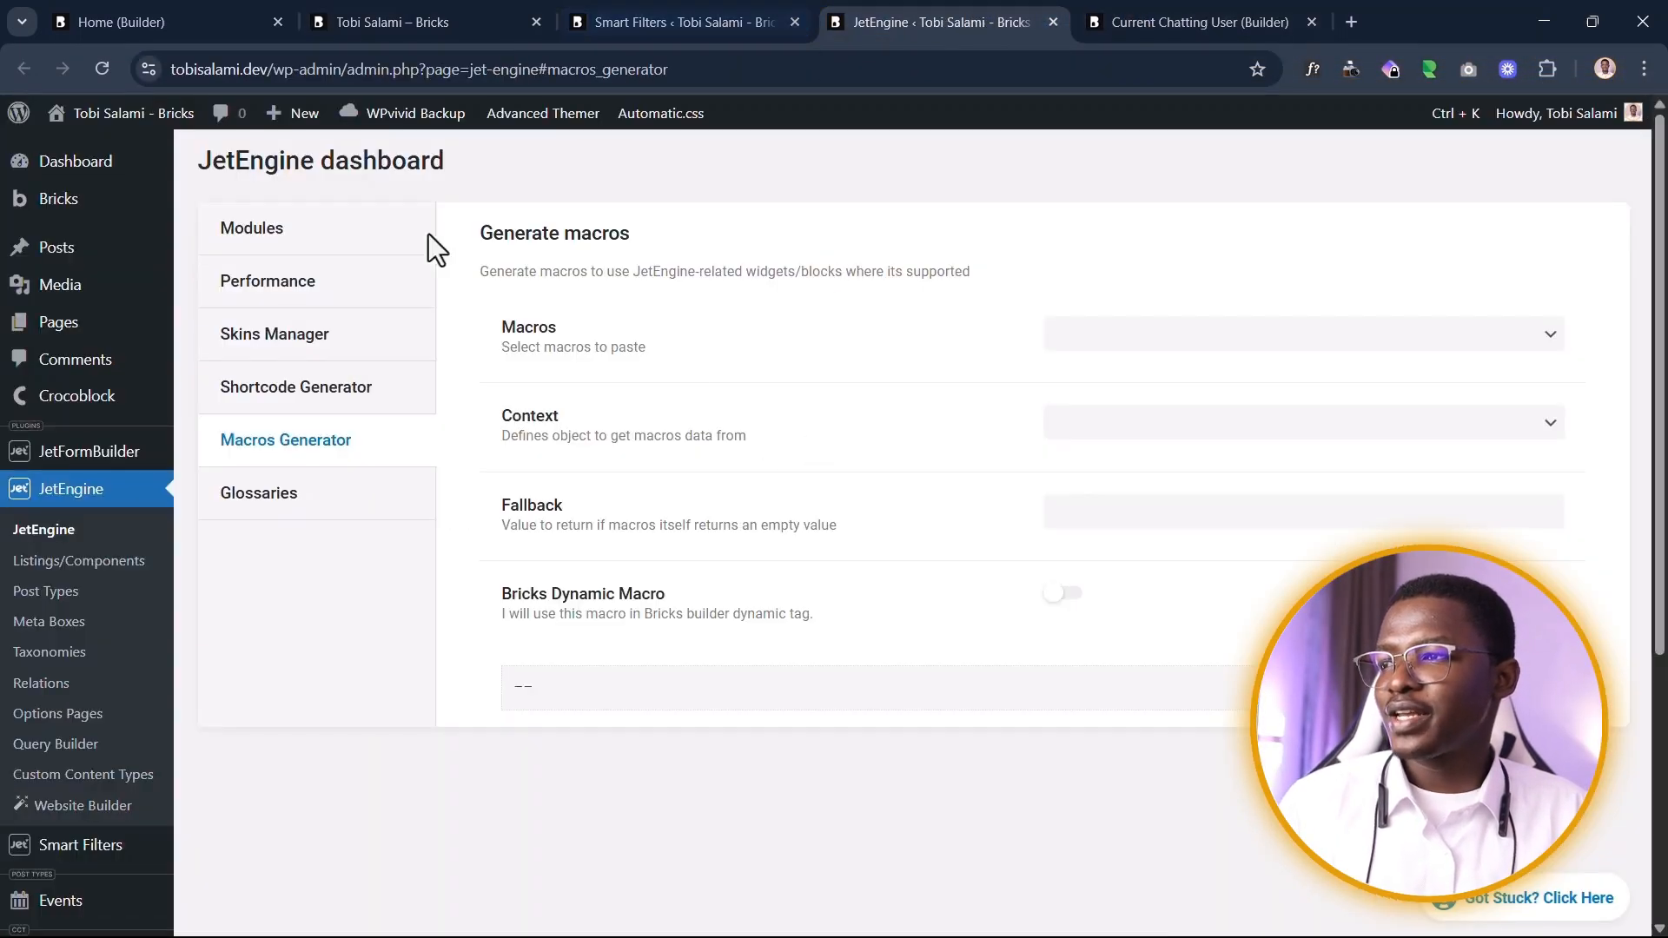
{"action": "left_click", "coordinate": [1144, 348]}
{"action": "scroll", "coordinate": [1216, 695], "scroll_direction": "down", "scroll_amount": 3}
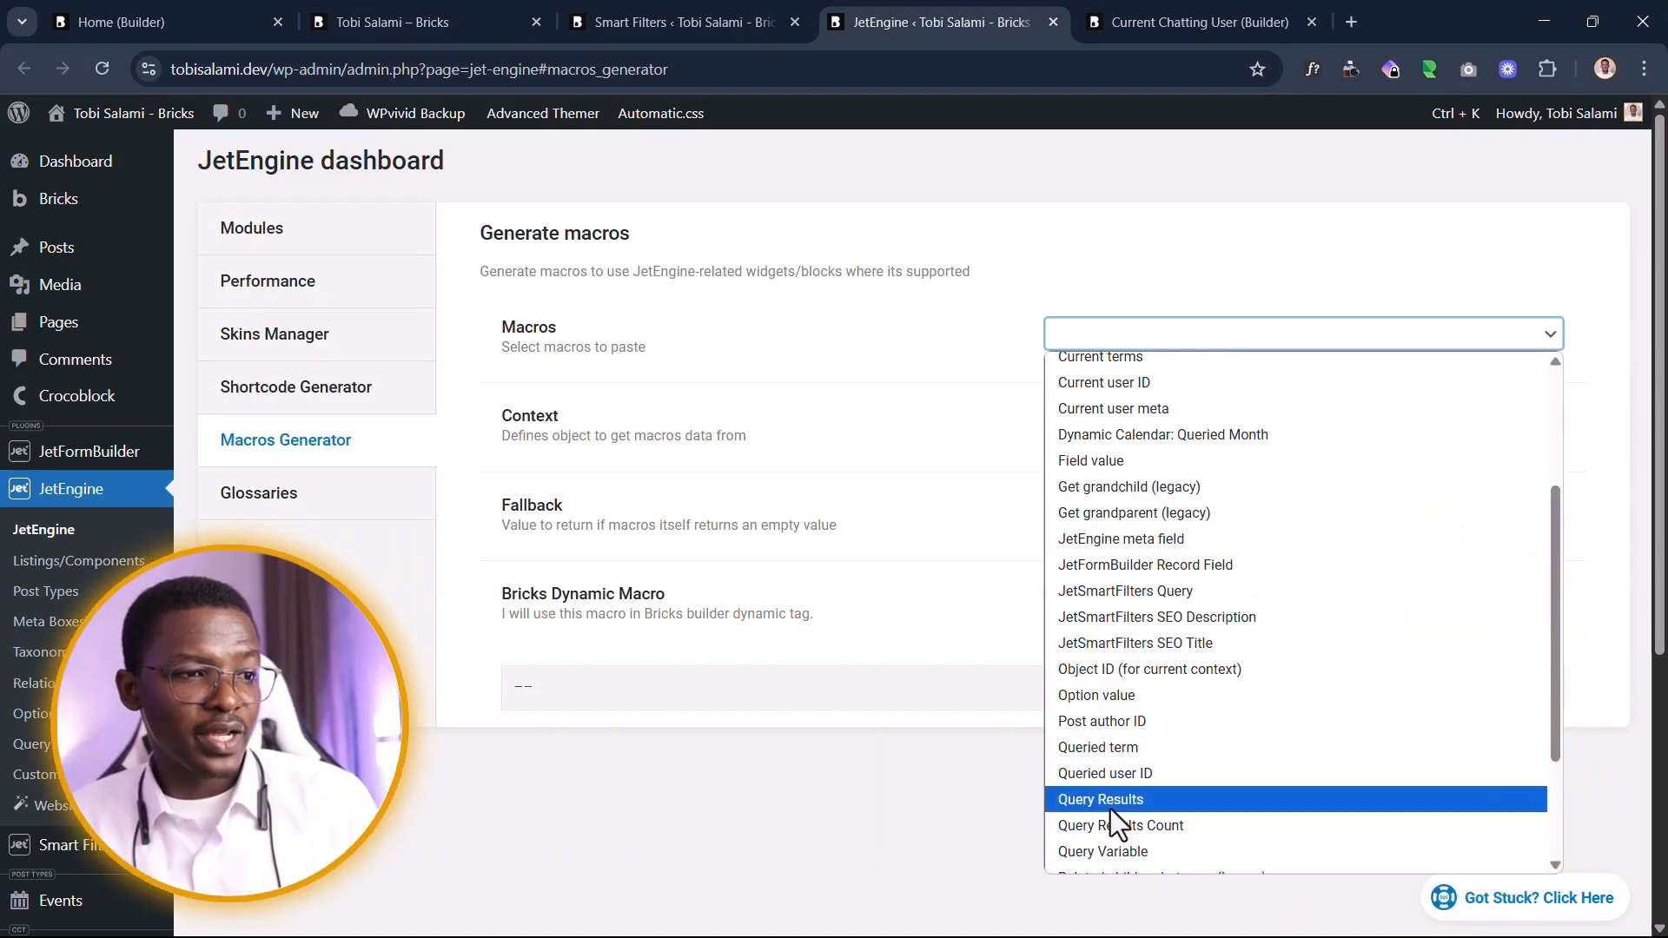
{"action": "scroll", "coordinate": [1121, 773], "scroll_direction": "down", "scroll_amount": 2}
{"action": "left_click", "coordinate": [1129, 685]}
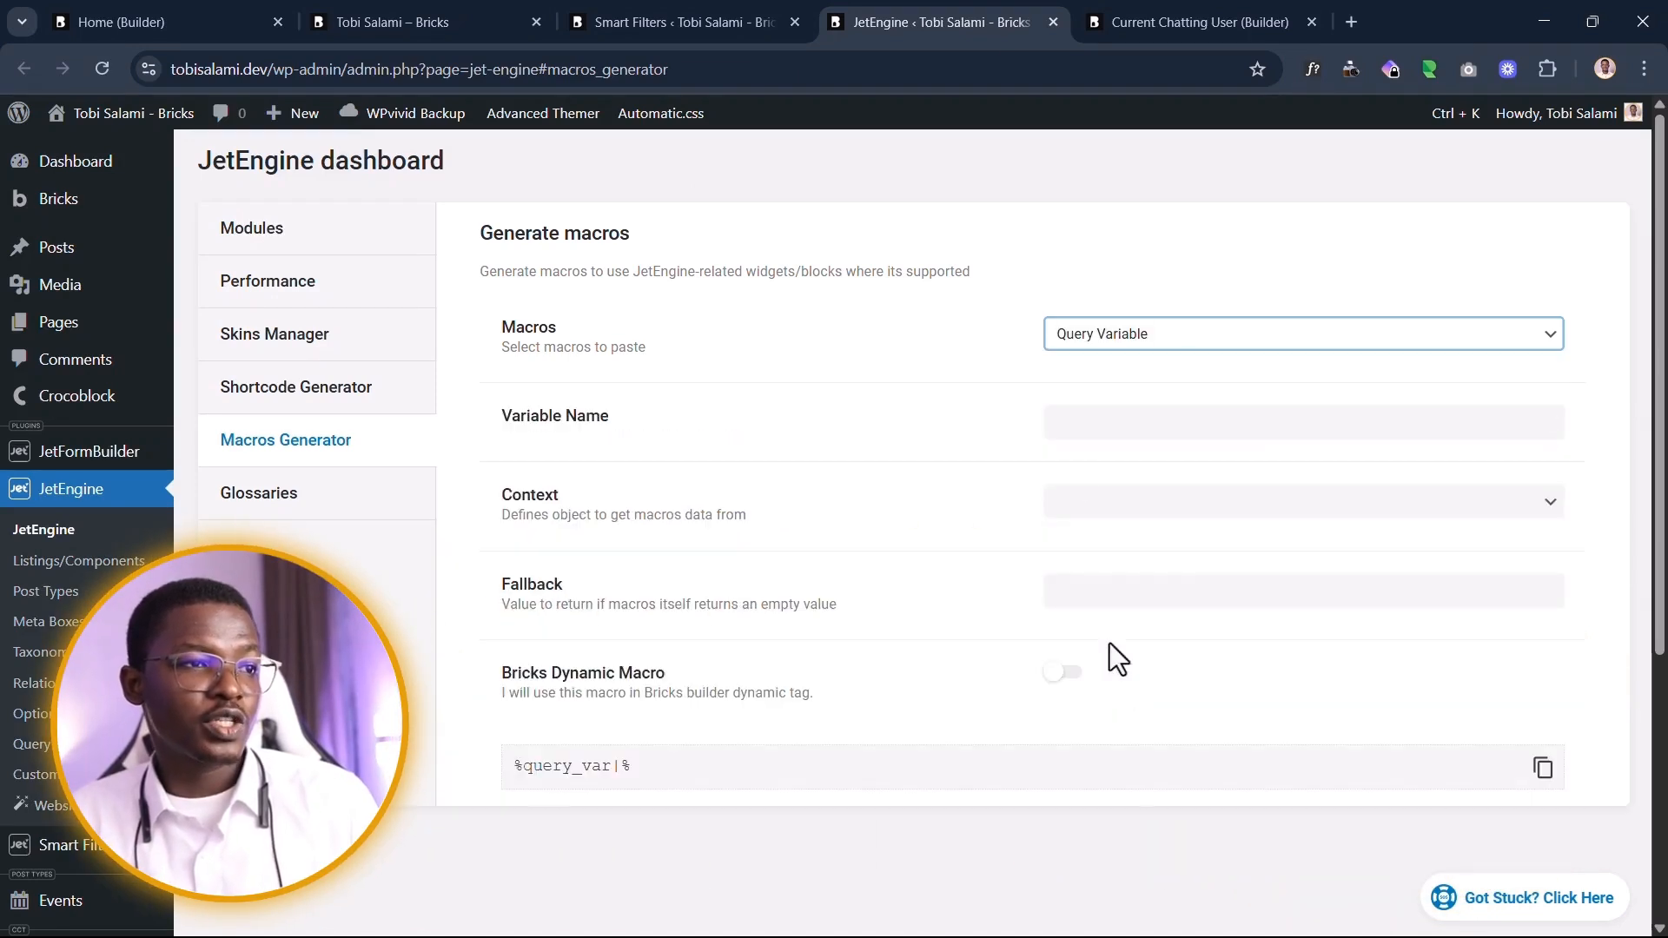
Step: Set the macro's variable name to user_sent_to and copy the generated macro
{"action": "left_click", "coordinate": [1129, 424]}
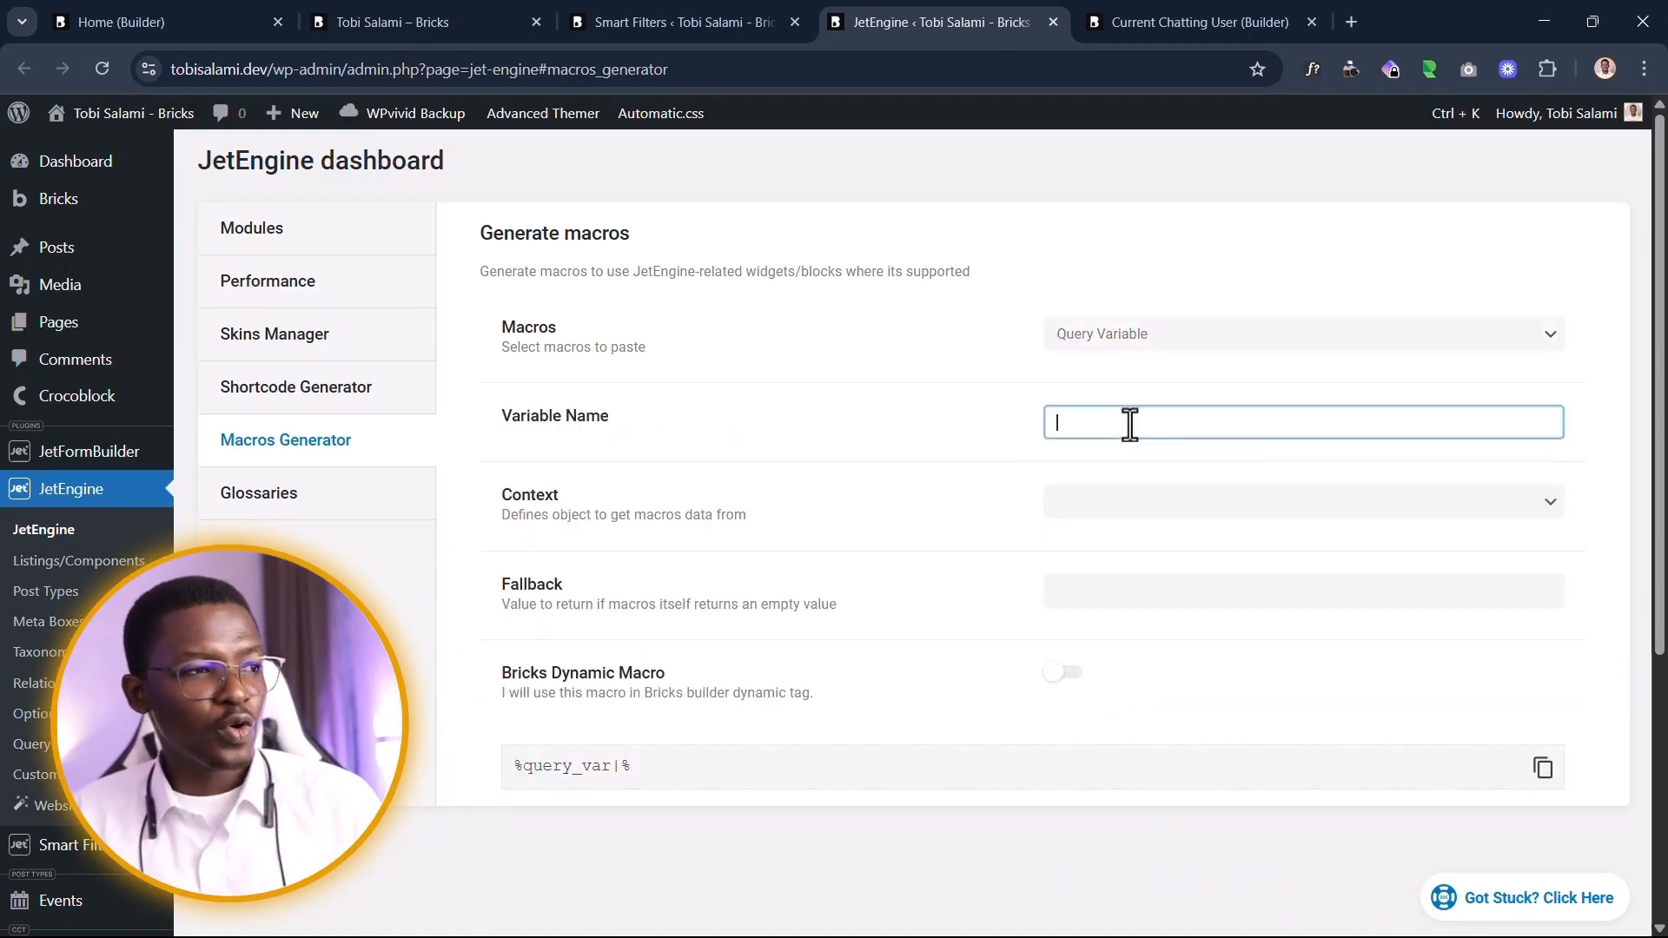
{"action": "type", "text": "user_sent_to"}
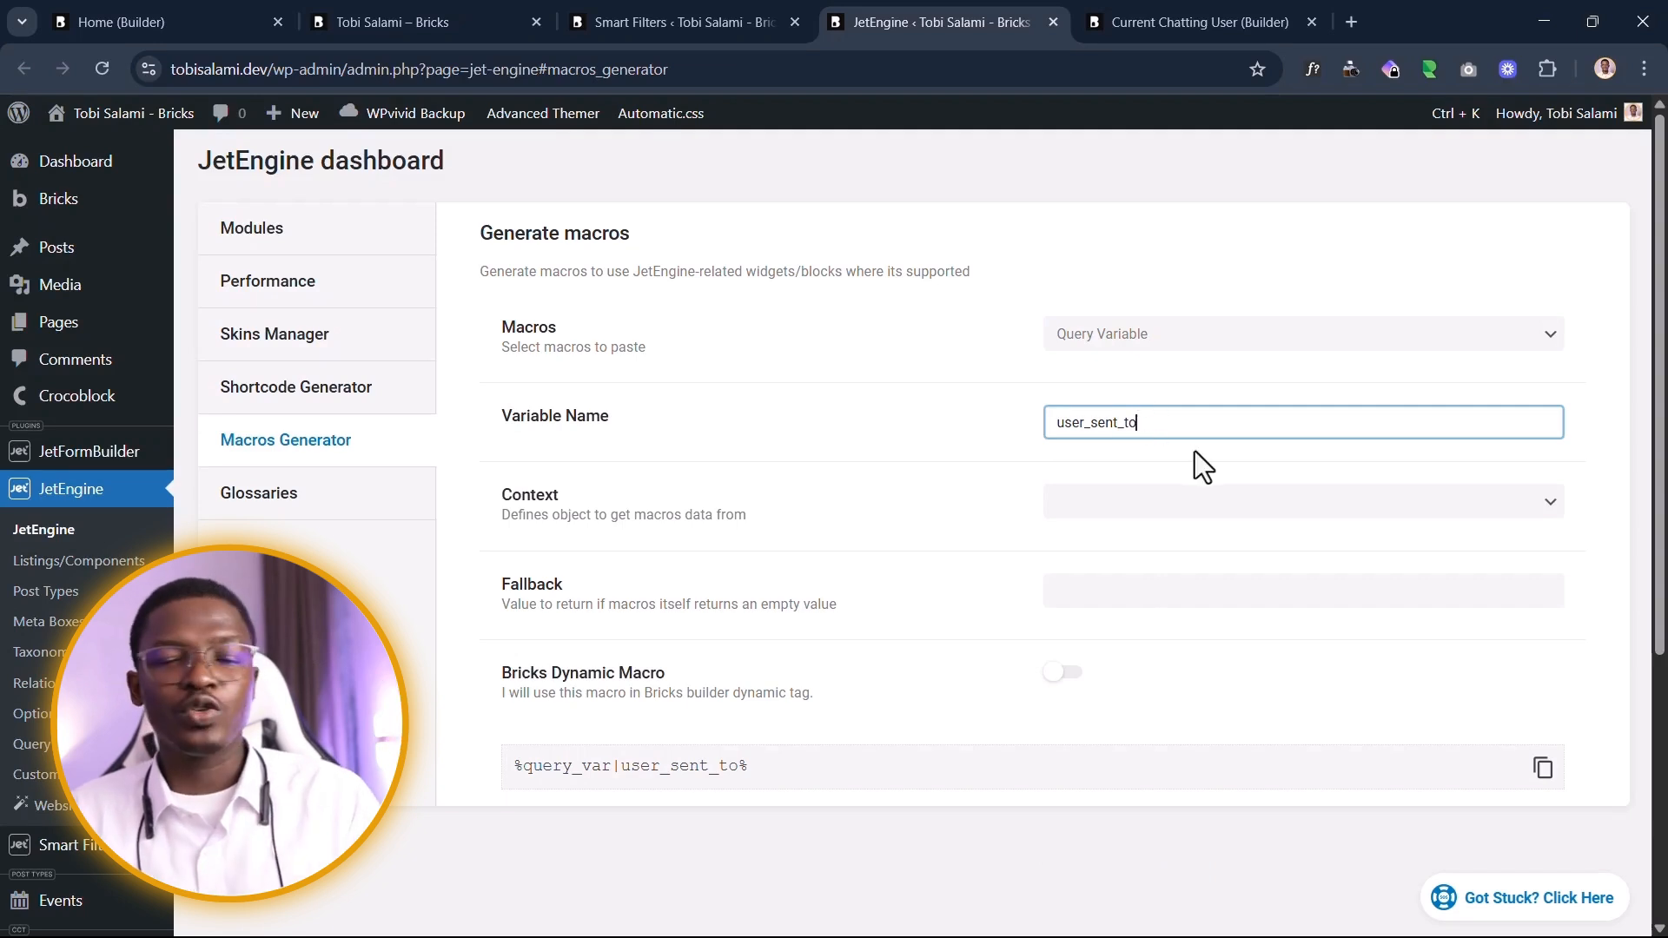
{"action": "scroll", "coordinate": [981, 486], "scroll_direction": "down", "scroll_amount": 3}
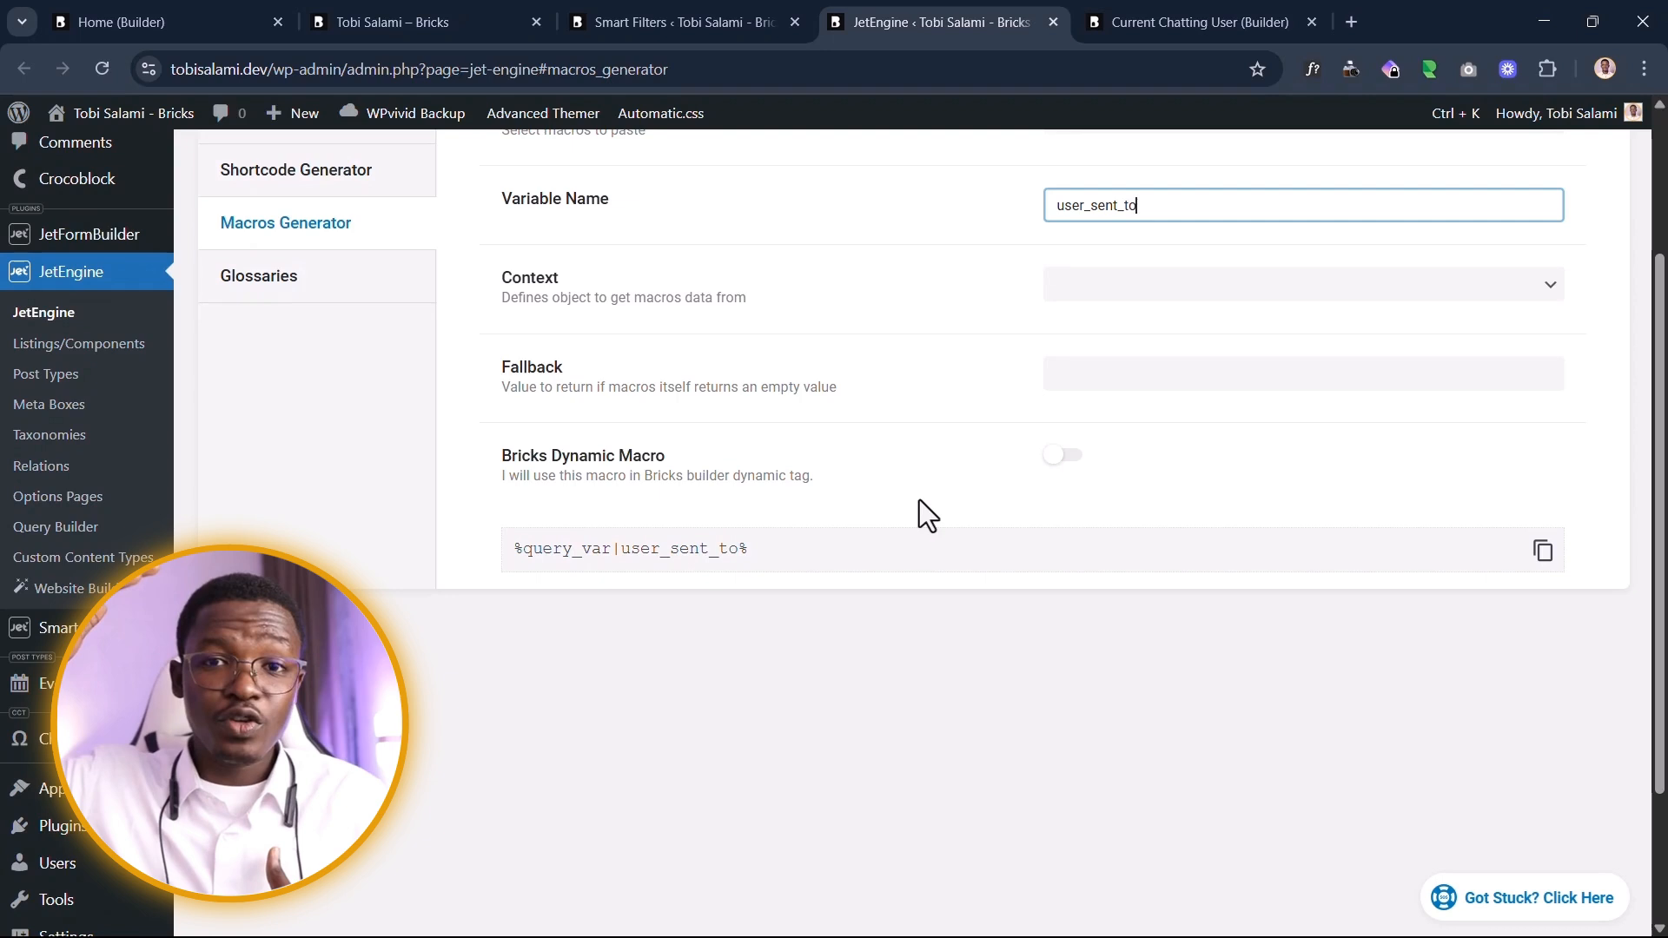
{"action": "left_click_drag", "start_coordinate": [1244, 220], "coordinate": [990, 213]}
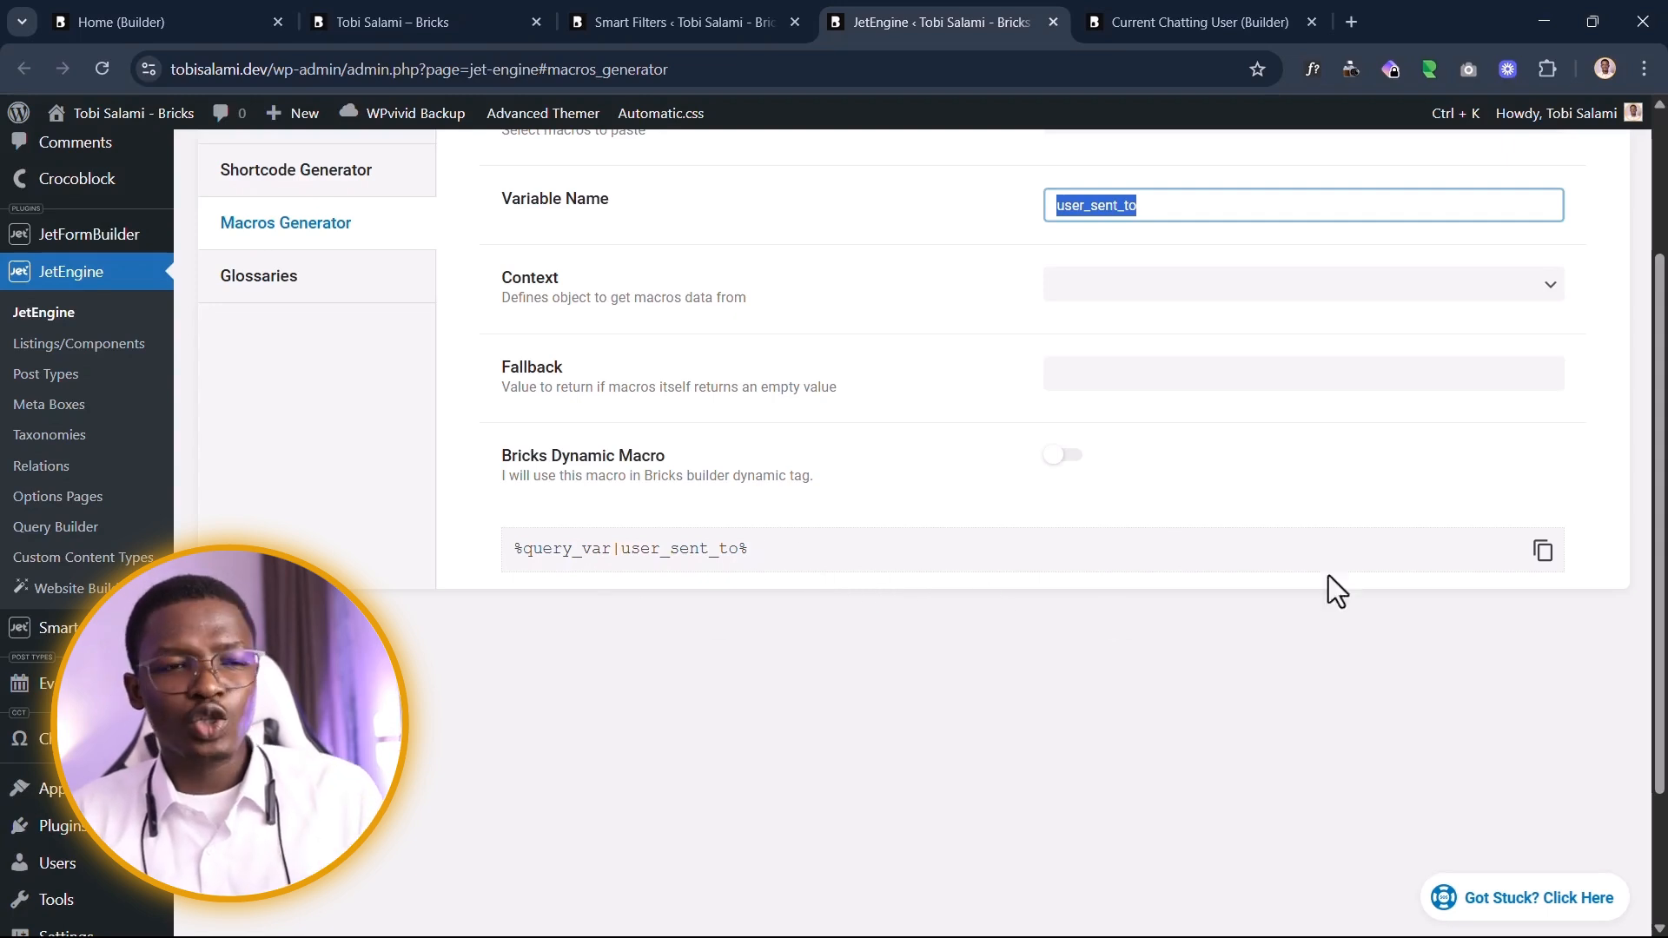
{"action": "left_click", "coordinate": [1555, 551]}
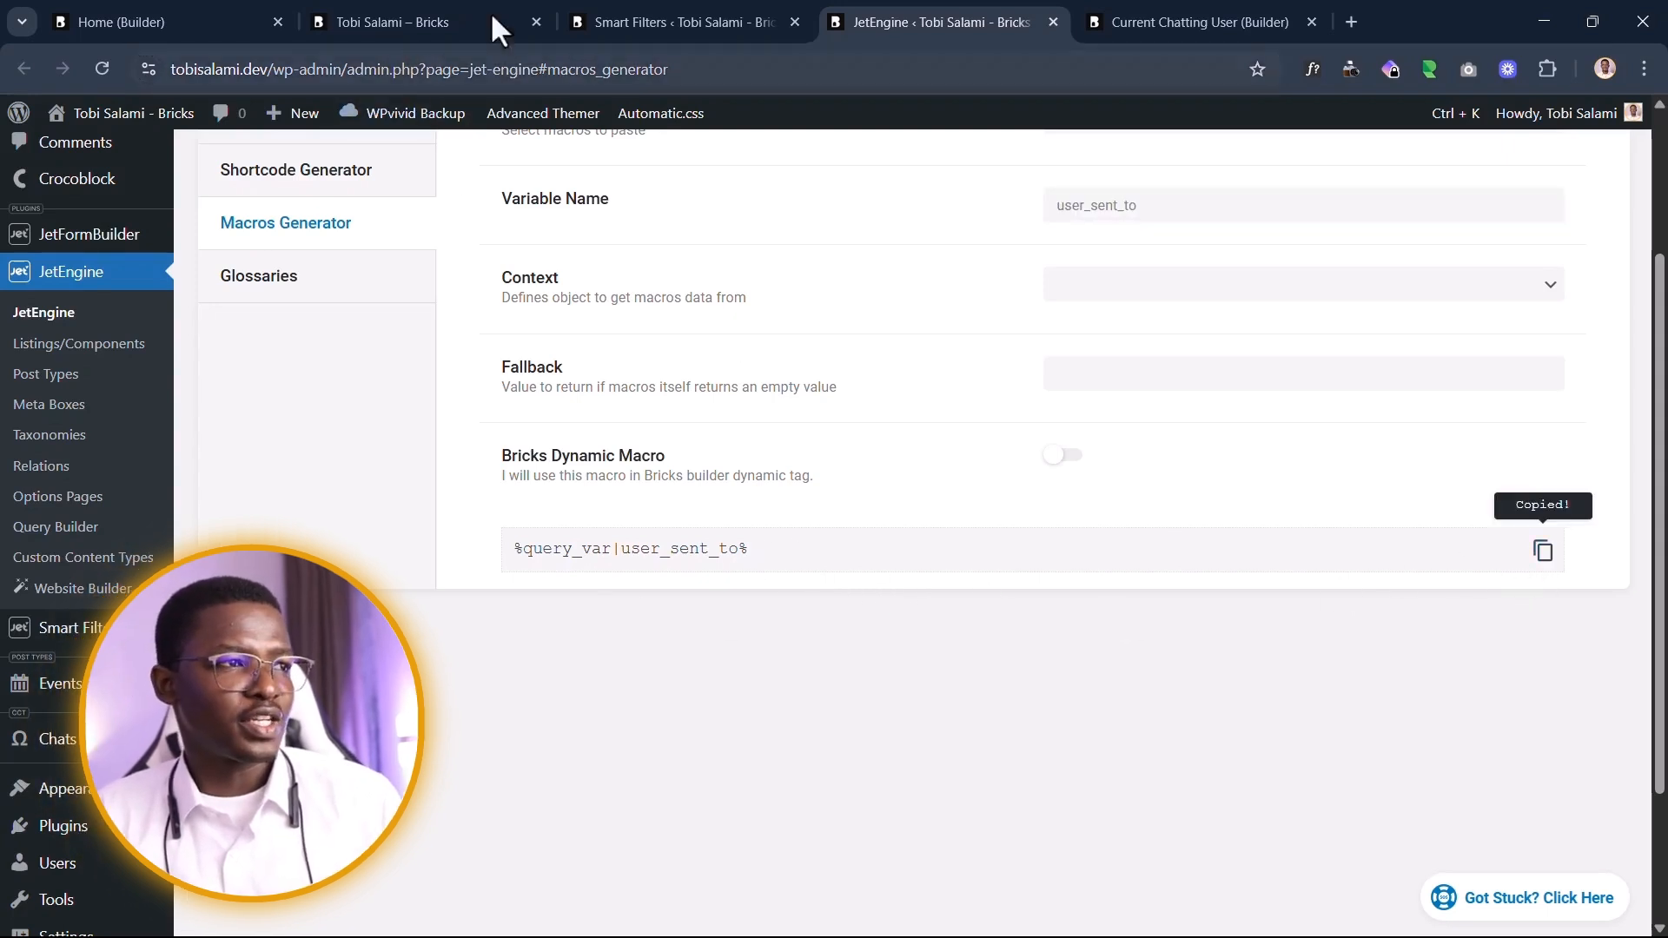
Step: Review the smart filter's default filter value, examining the je_macros wrapper and the query_var|user_sent_to macro inside it
{"action": "left_click", "coordinate": [600, 22]}
{"action": "left_click_drag", "start_coordinate": [831, 459], "coordinate": [422, 504]}
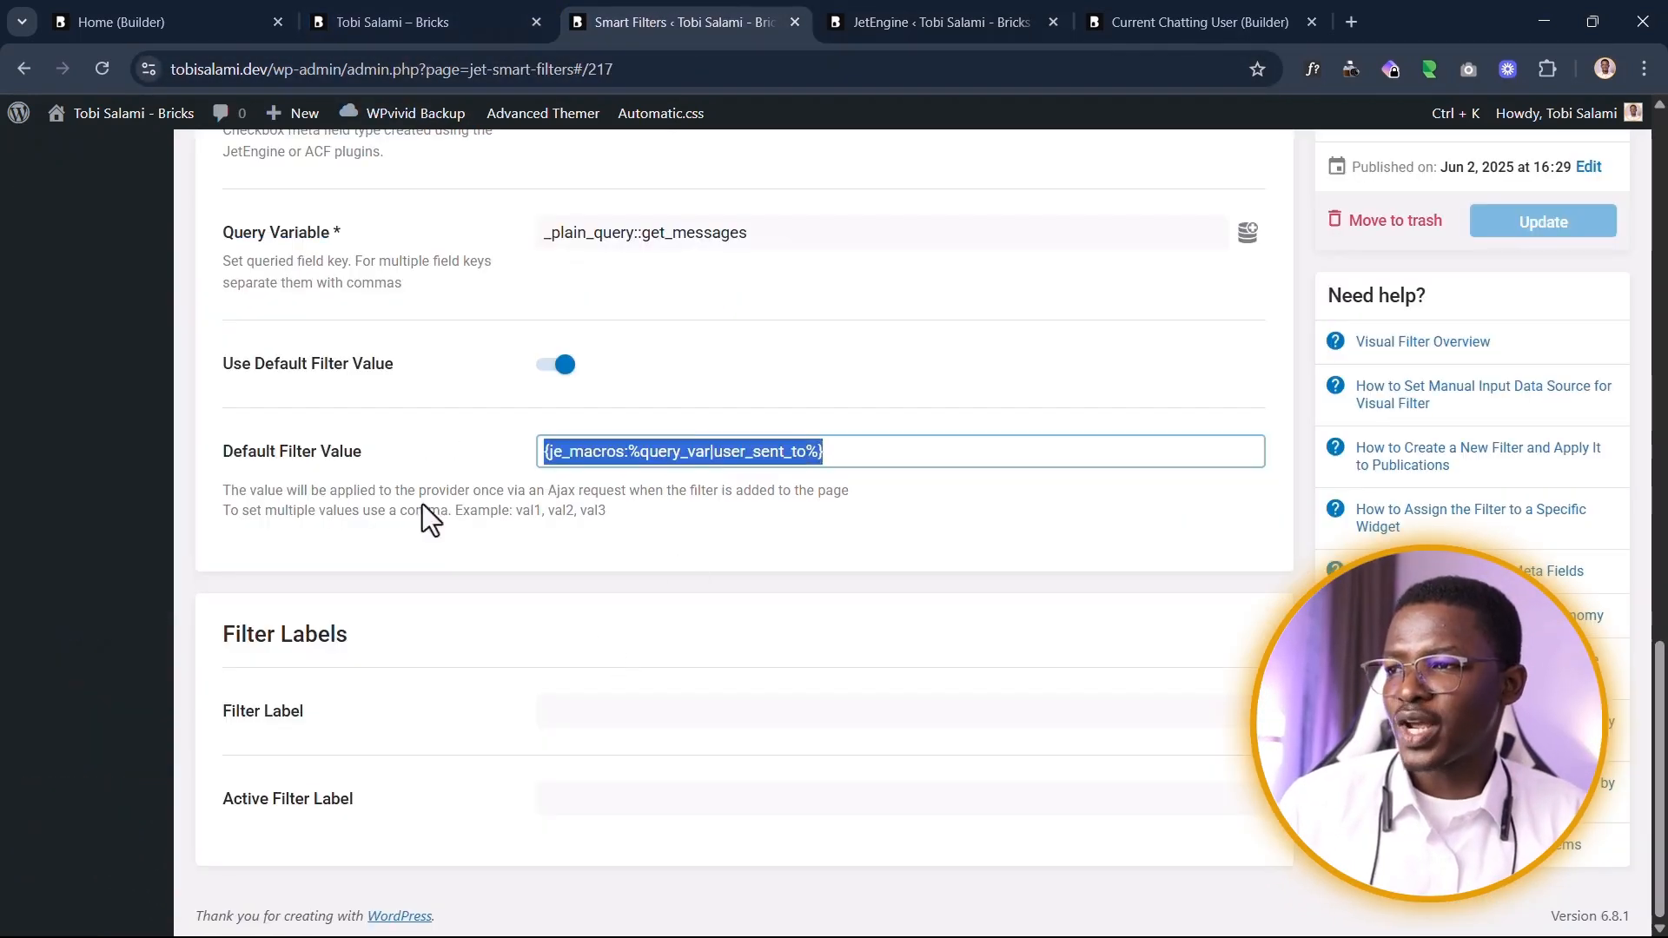
{"action": "left_click", "coordinate": [668, 509]}
{"action": "left_click_drag", "start_coordinate": [618, 460], "coordinate": [542, 453]}
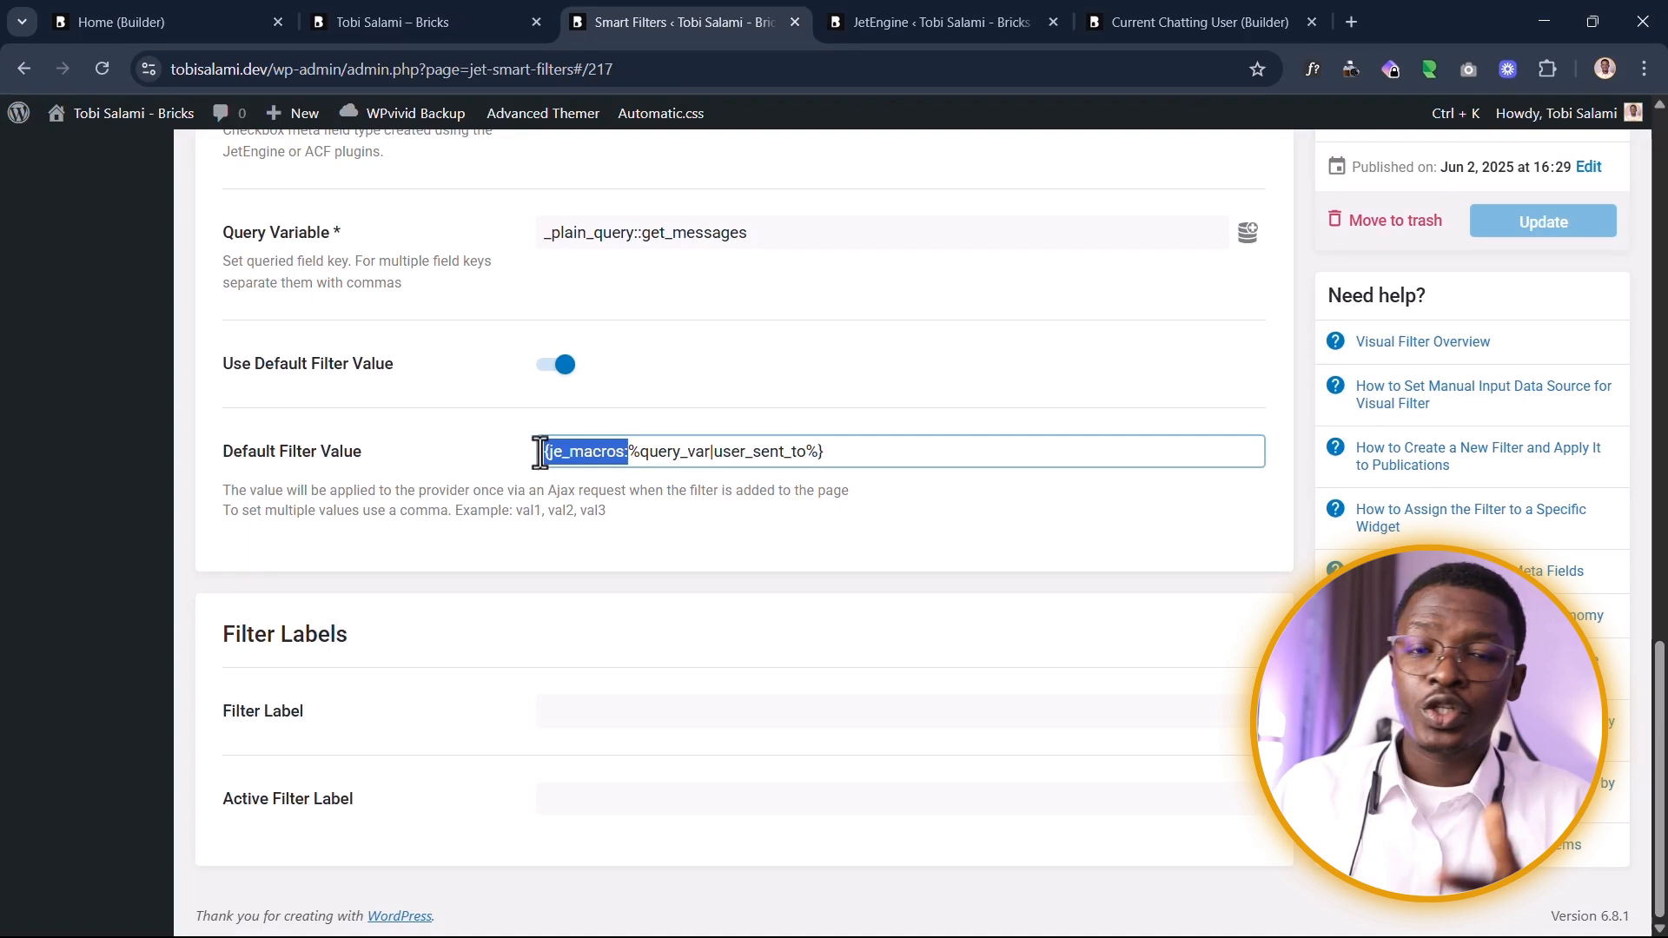
{"action": "left_click", "coordinate": [872, 452]}
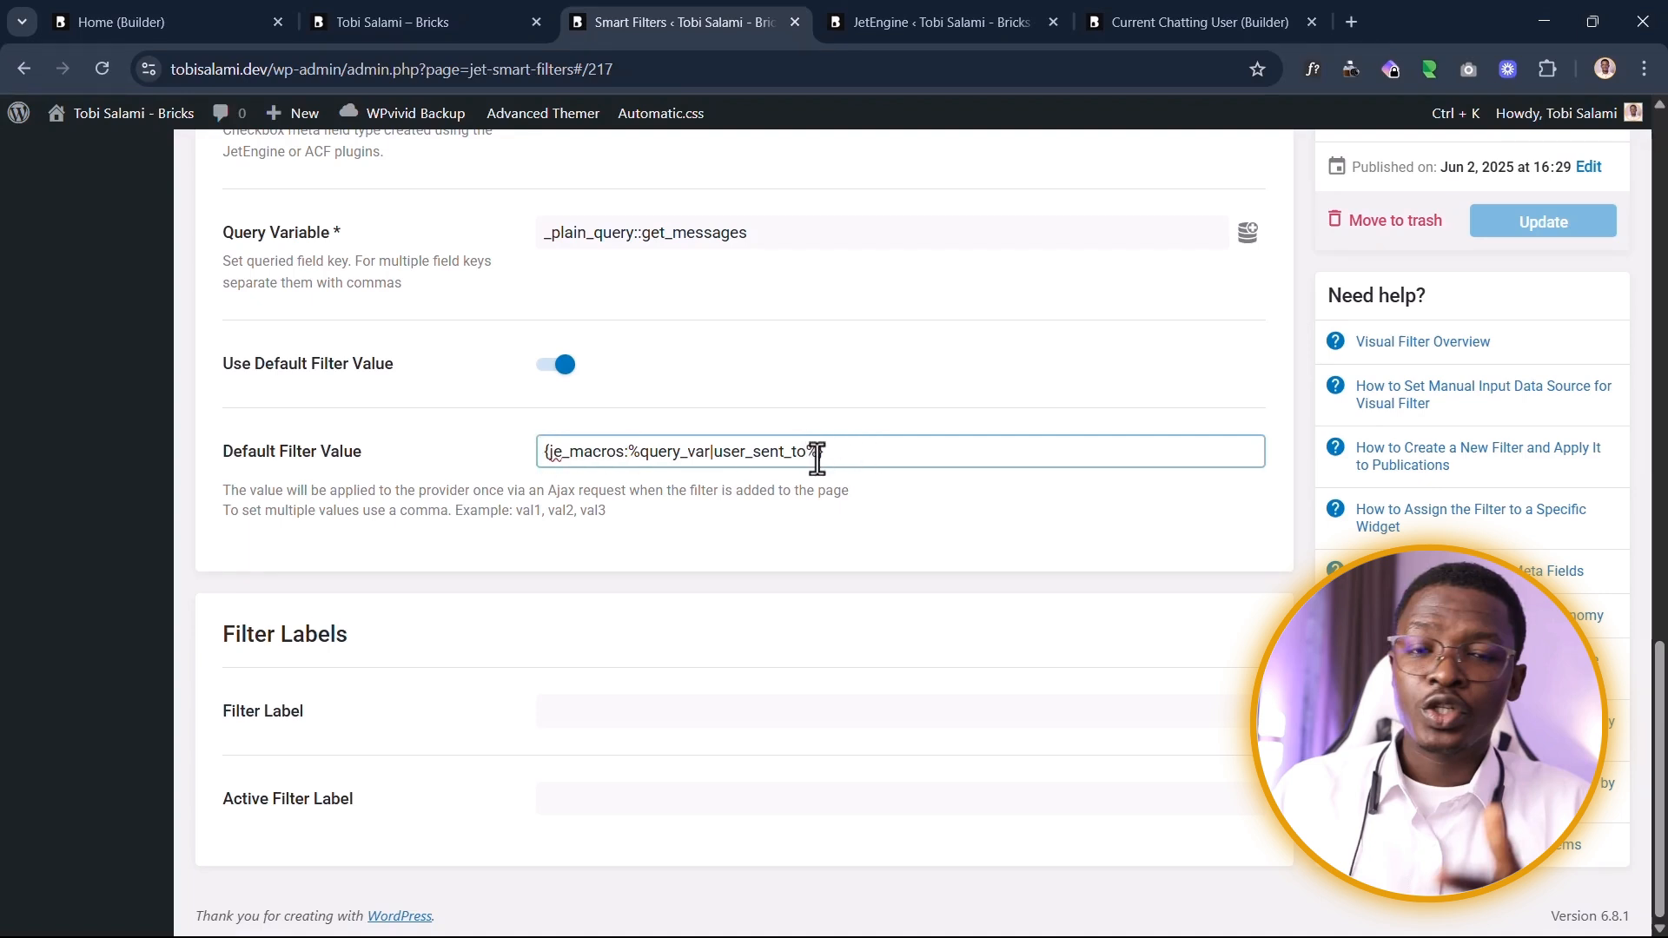
{"action": "left_click_drag", "start_coordinate": [818, 455], "coordinate": [624, 449]}
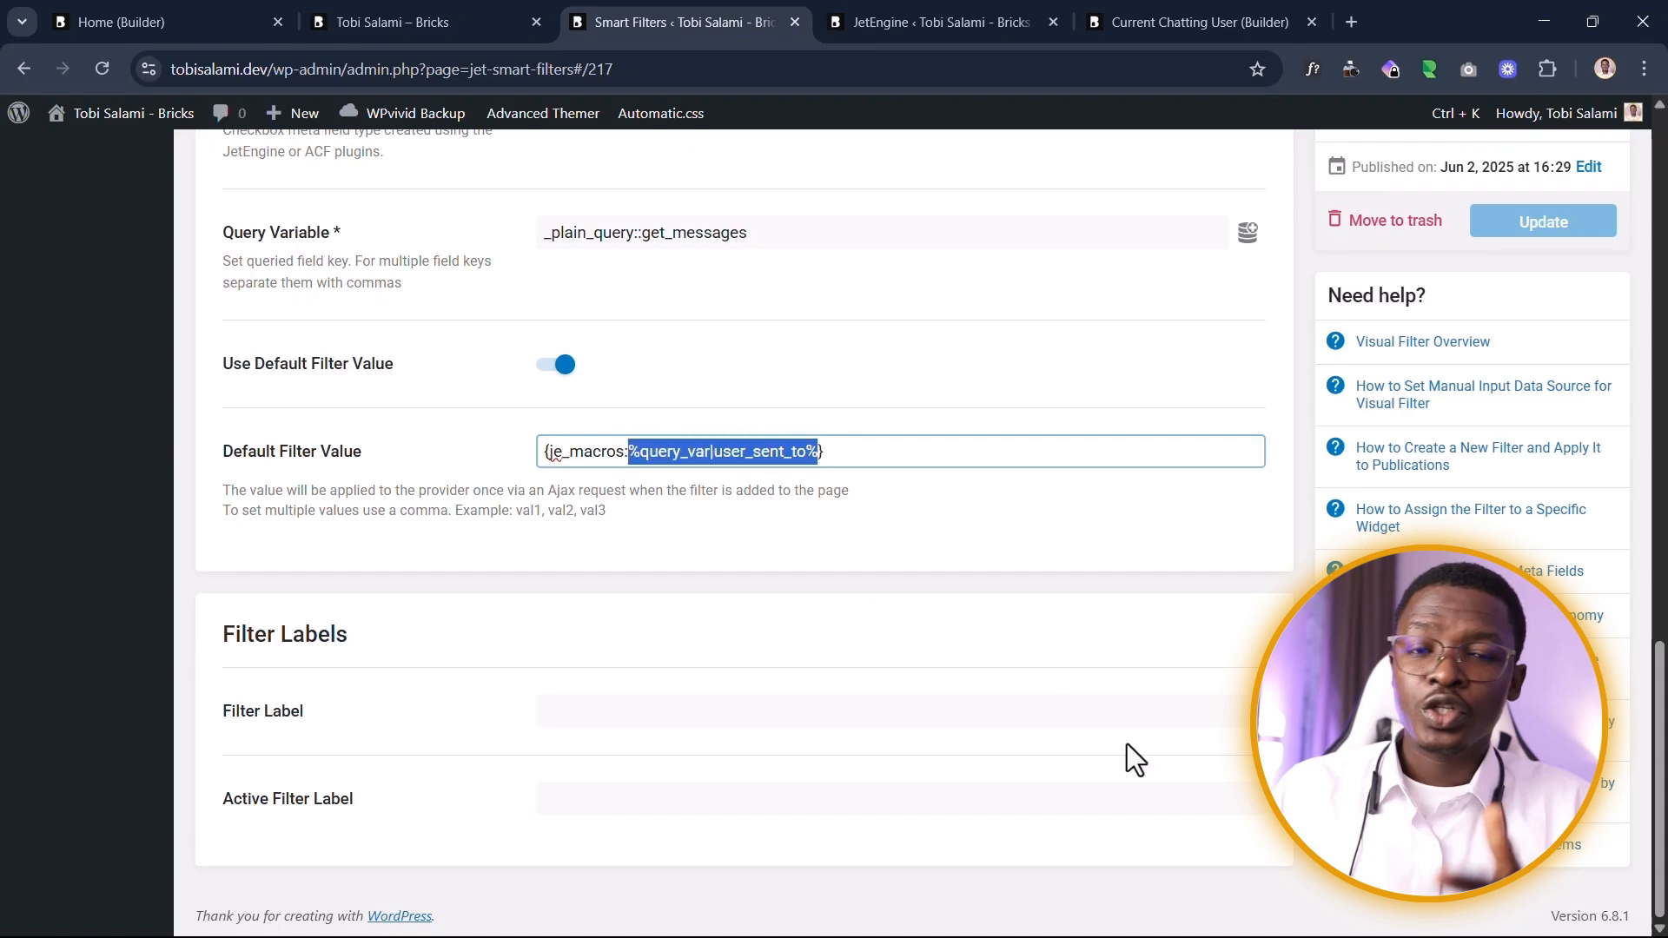
{"action": "left_click_drag", "start_coordinate": [888, 460], "coordinate": [492, 509]}
{"action": "left_click", "coordinate": [491, 509]}
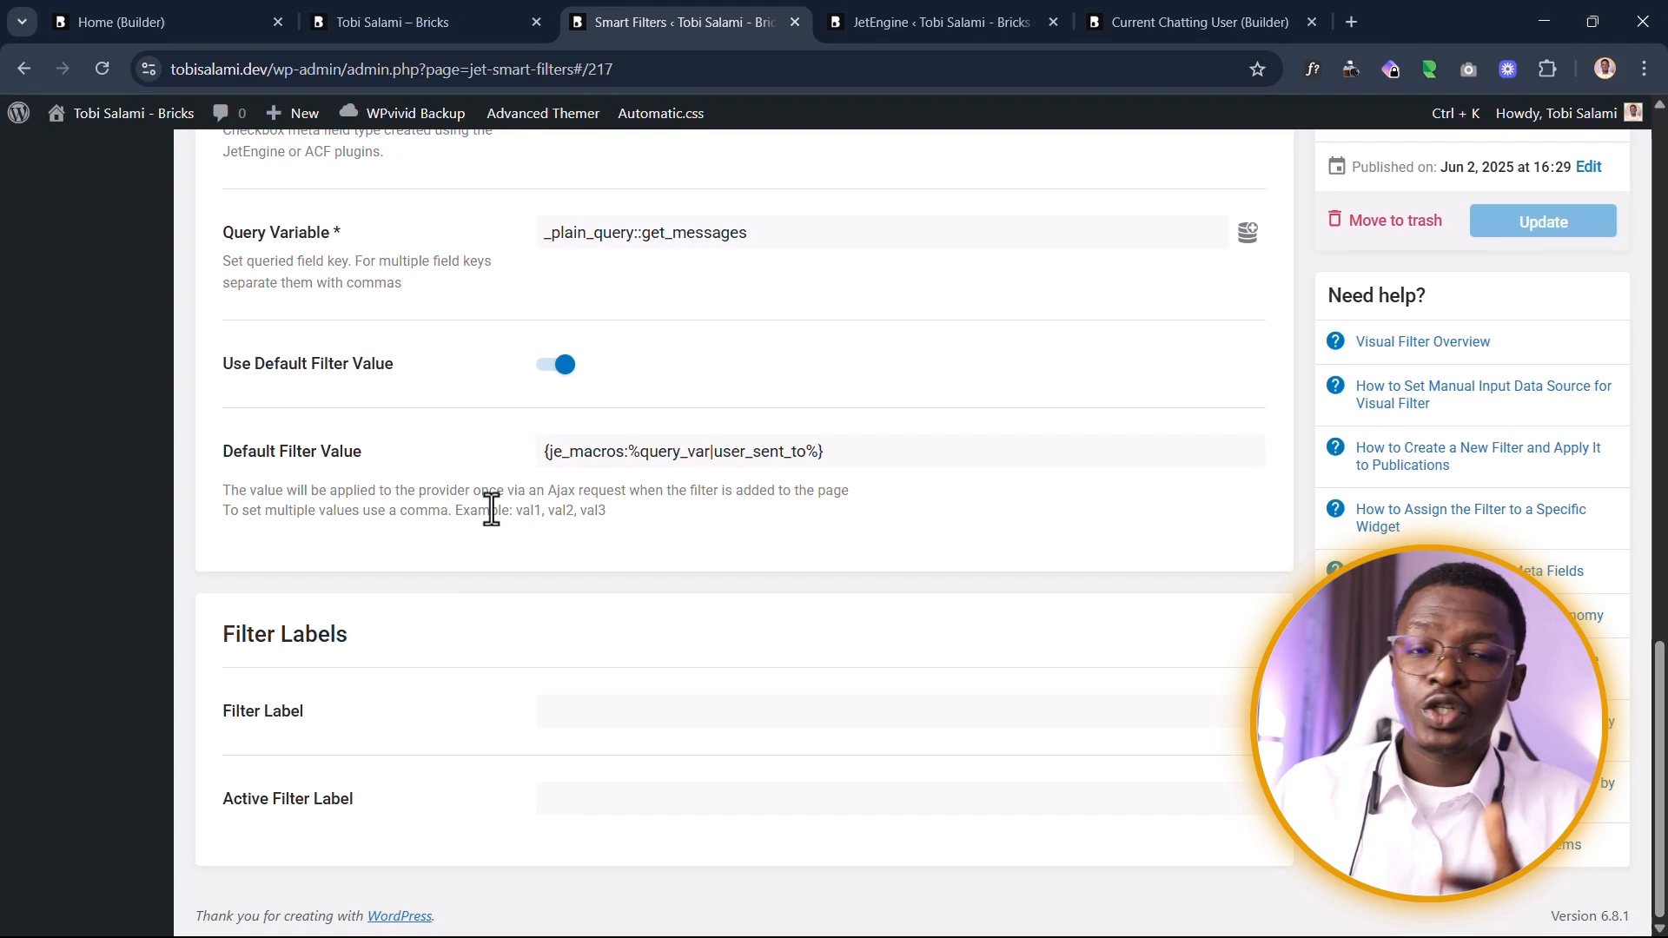
{"action": "left_click_drag", "start_coordinate": [874, 450], "coordinate": [527, 455]}
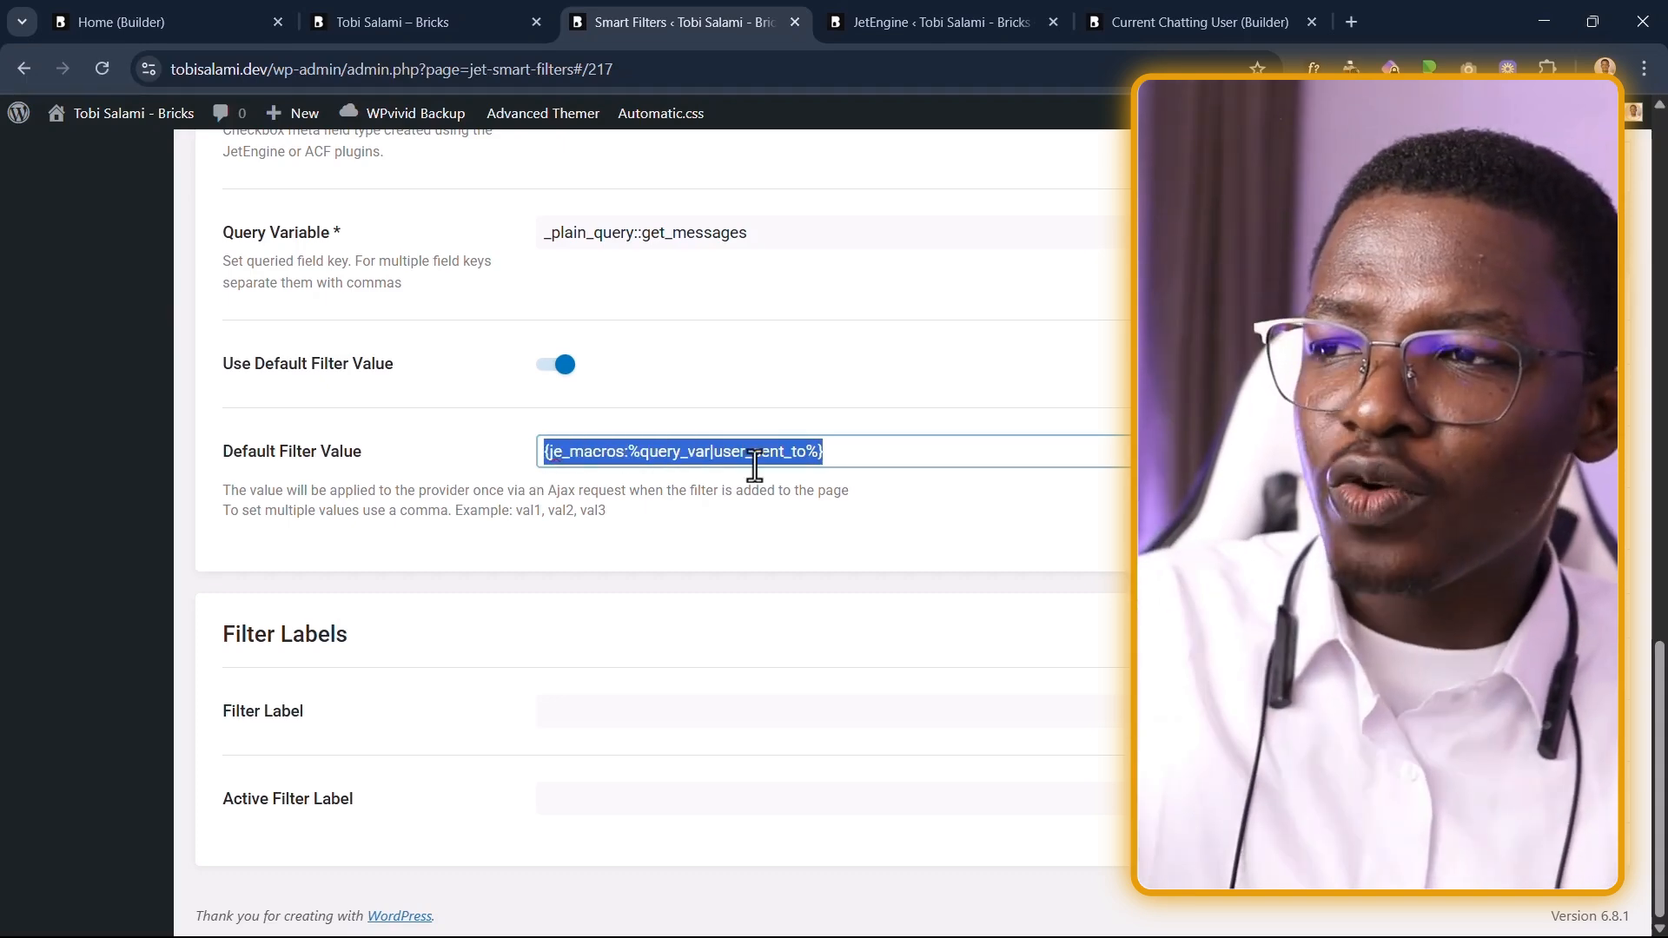
{"action": "left_click", "coordinate": [772, 467]}
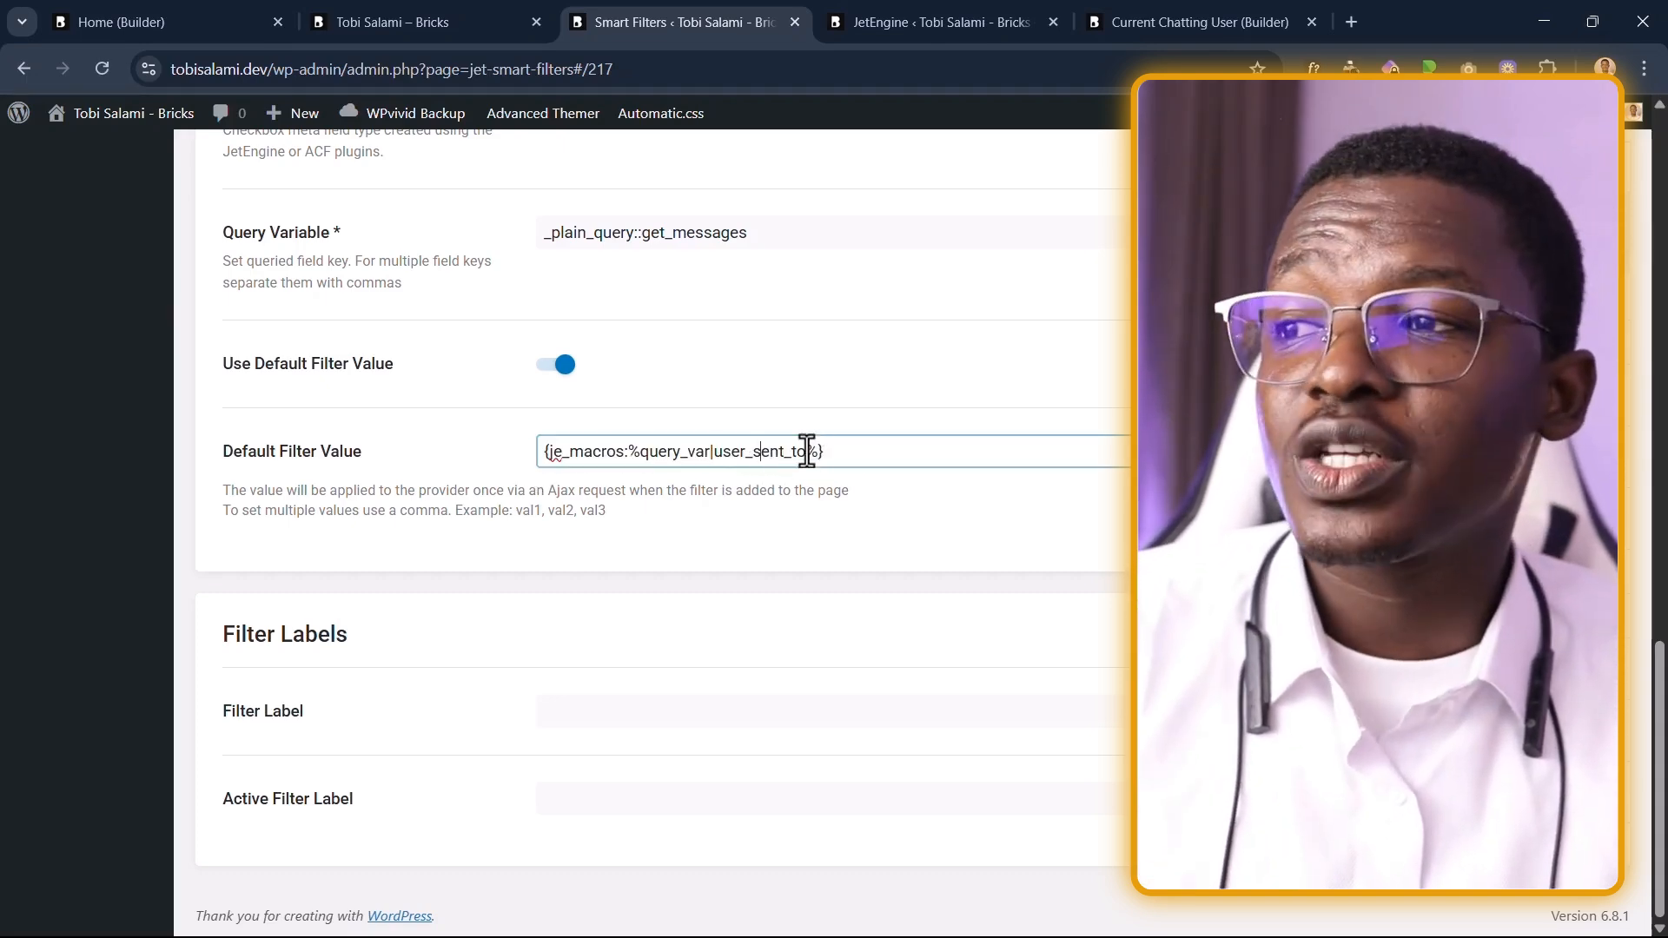
{"action": "left_click_drag", "start_coordinate": [807, 451], "coordinate": [652, 459]}
{"action": "left_click", "coordinate": [653, 459]}
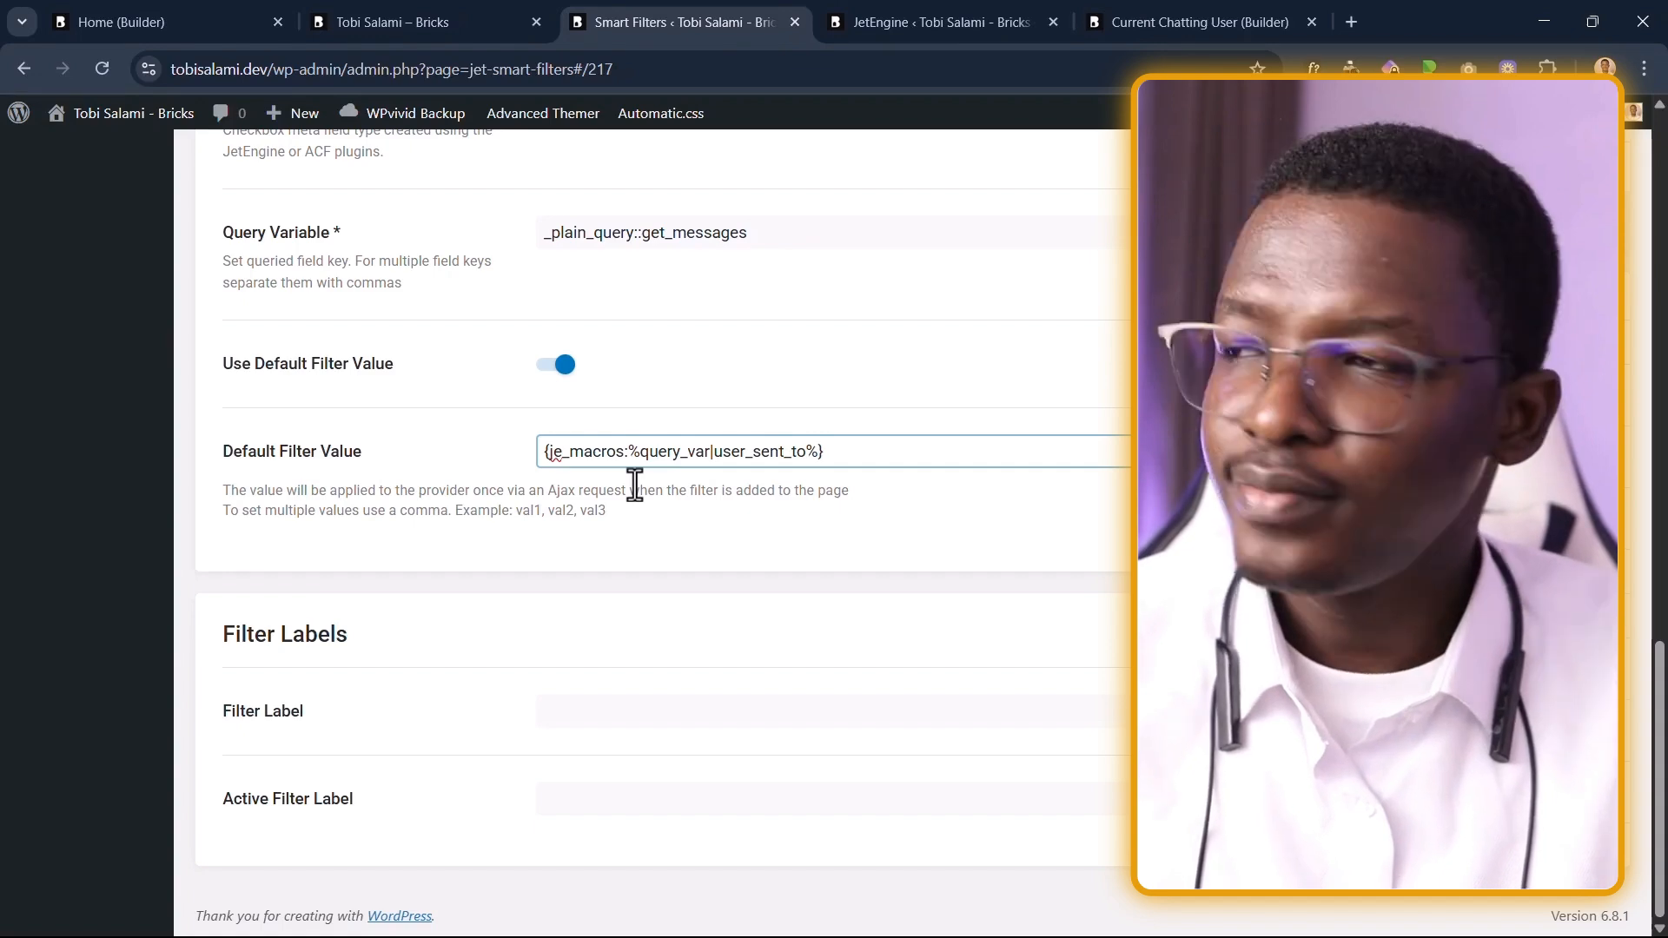
Step: Load the live chat page with user_sent_to set to 5 and compare that argument with the chat panel
{"action": "left_click", "coordinate": [403, 19]}
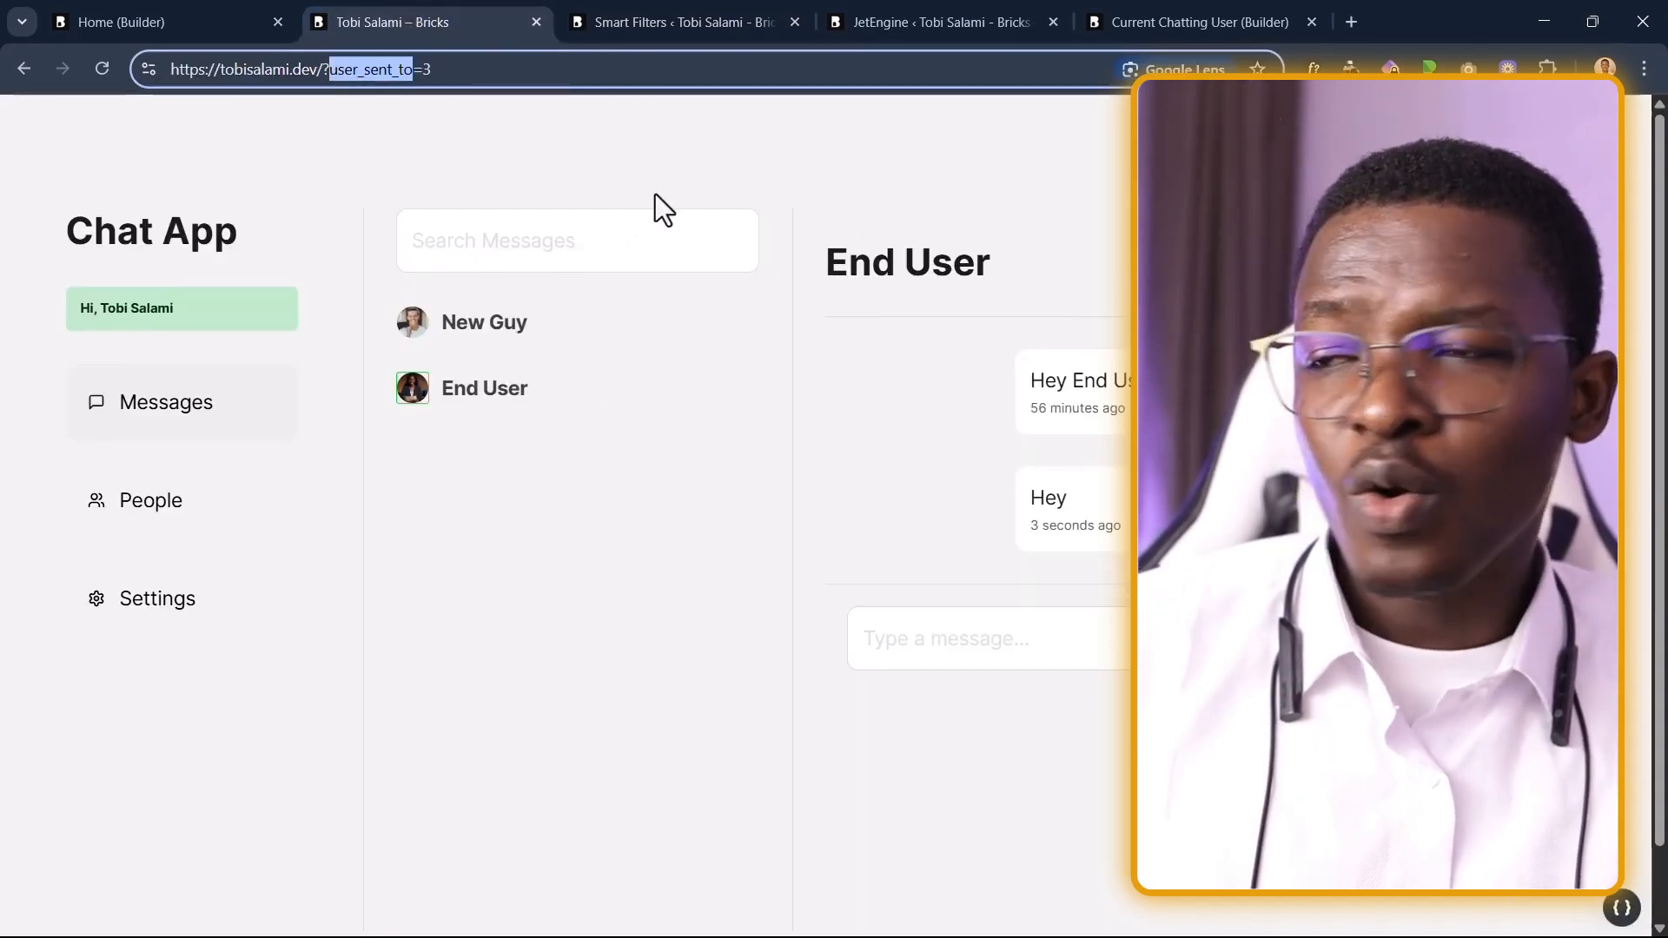
{"action": "left_click", "coordinate": [421, 70]}
{"action": "left_click_drag", "start_coordinate": [420, 69], "coordinate": [444, 71]}
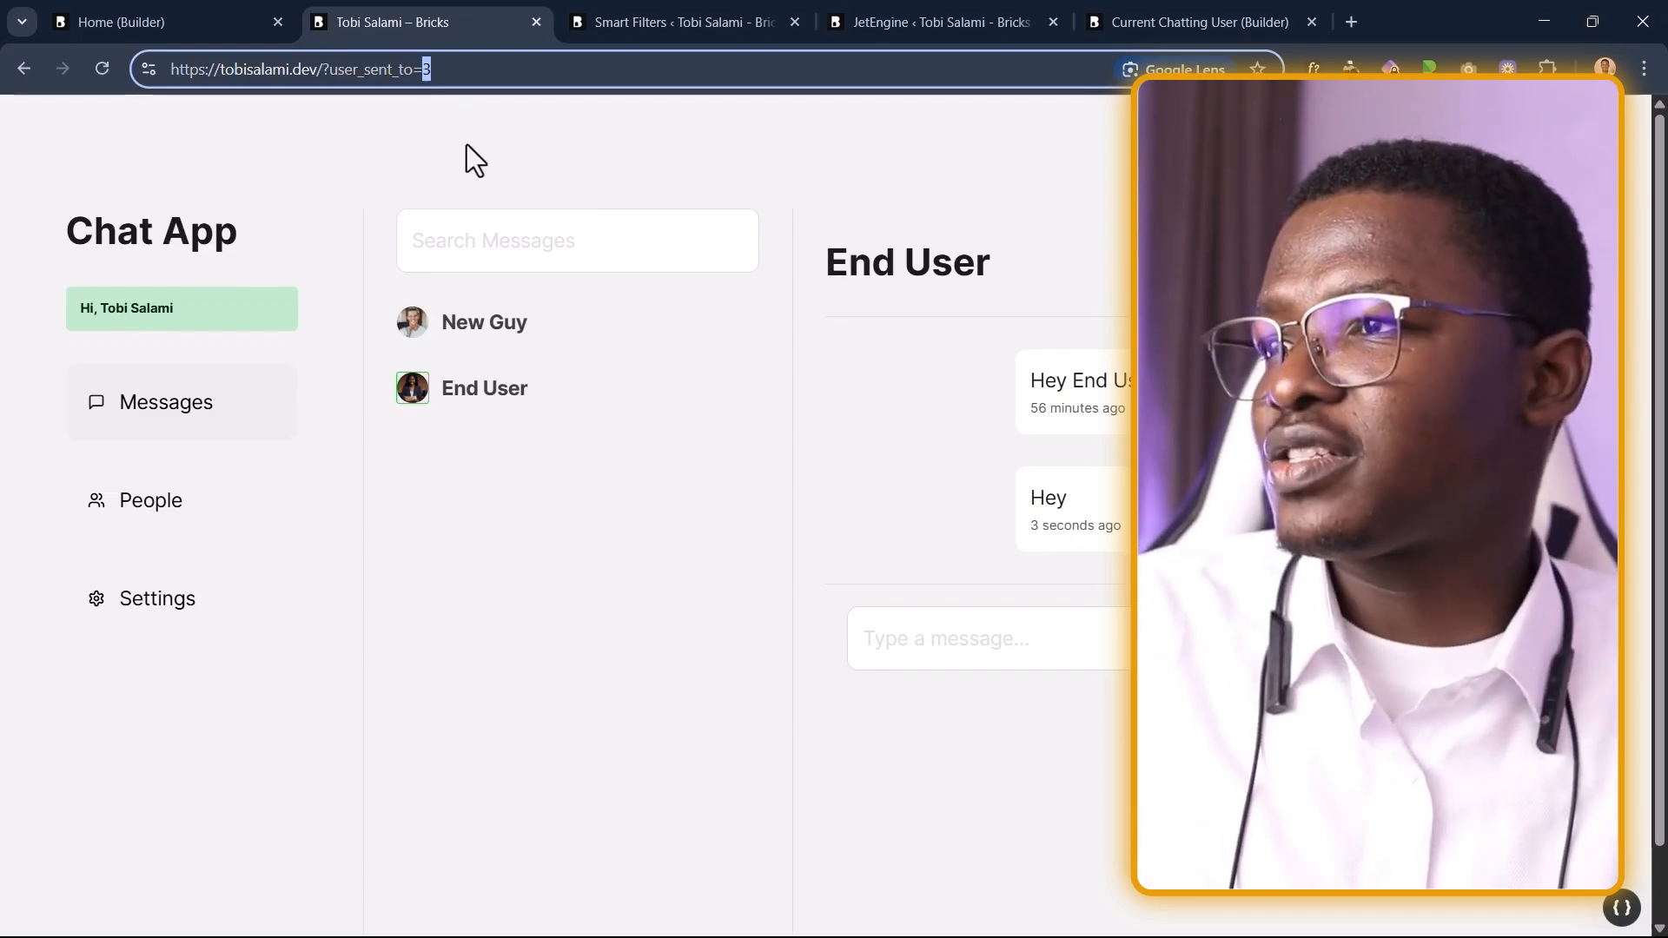
{"action": "type", "text": "5"}
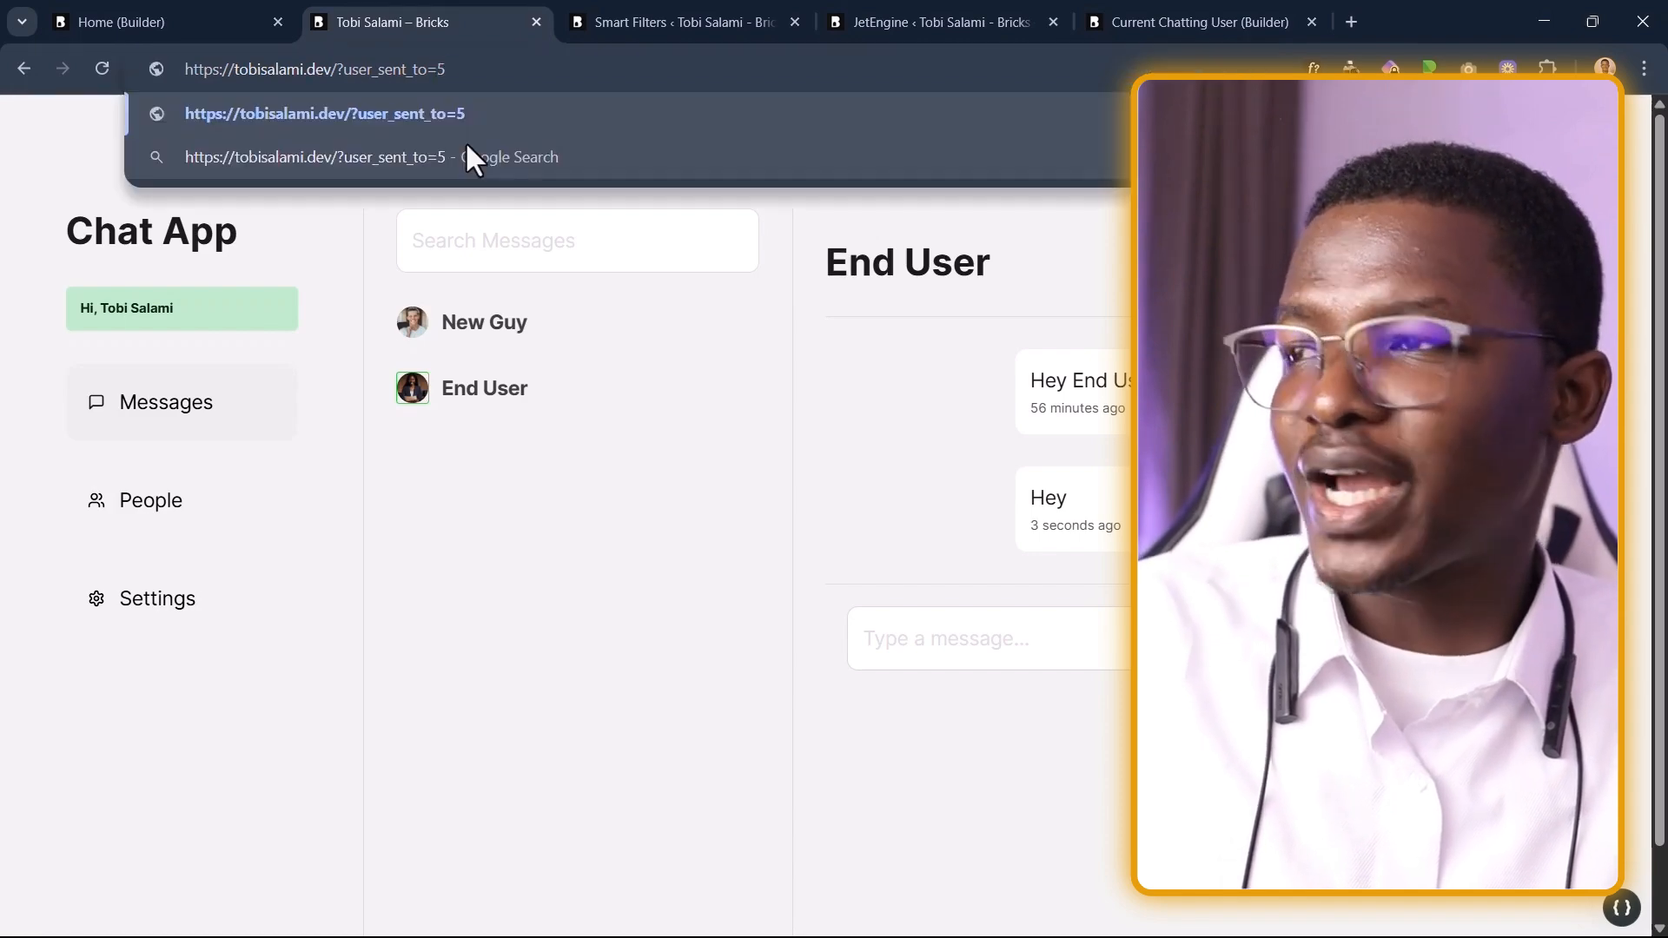
{"action": "key", "text": "Return"}
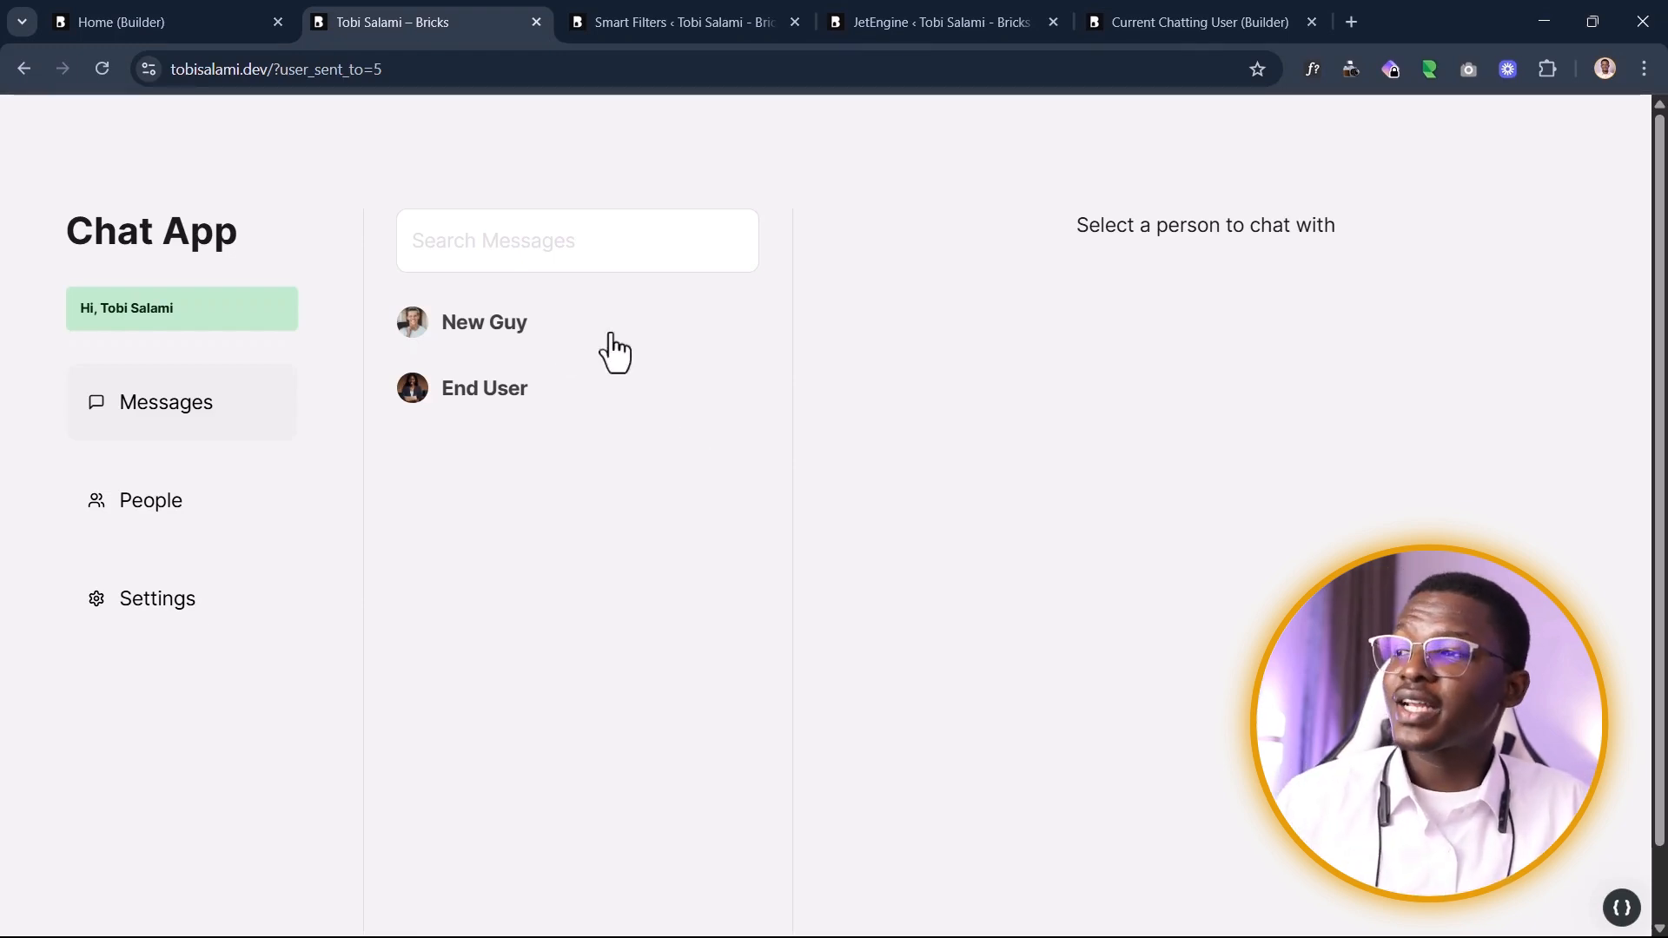
{"action": "left_click", "coordinate": [343, 70]}
{"action": "left_click", "coordinate": [389, 69]}
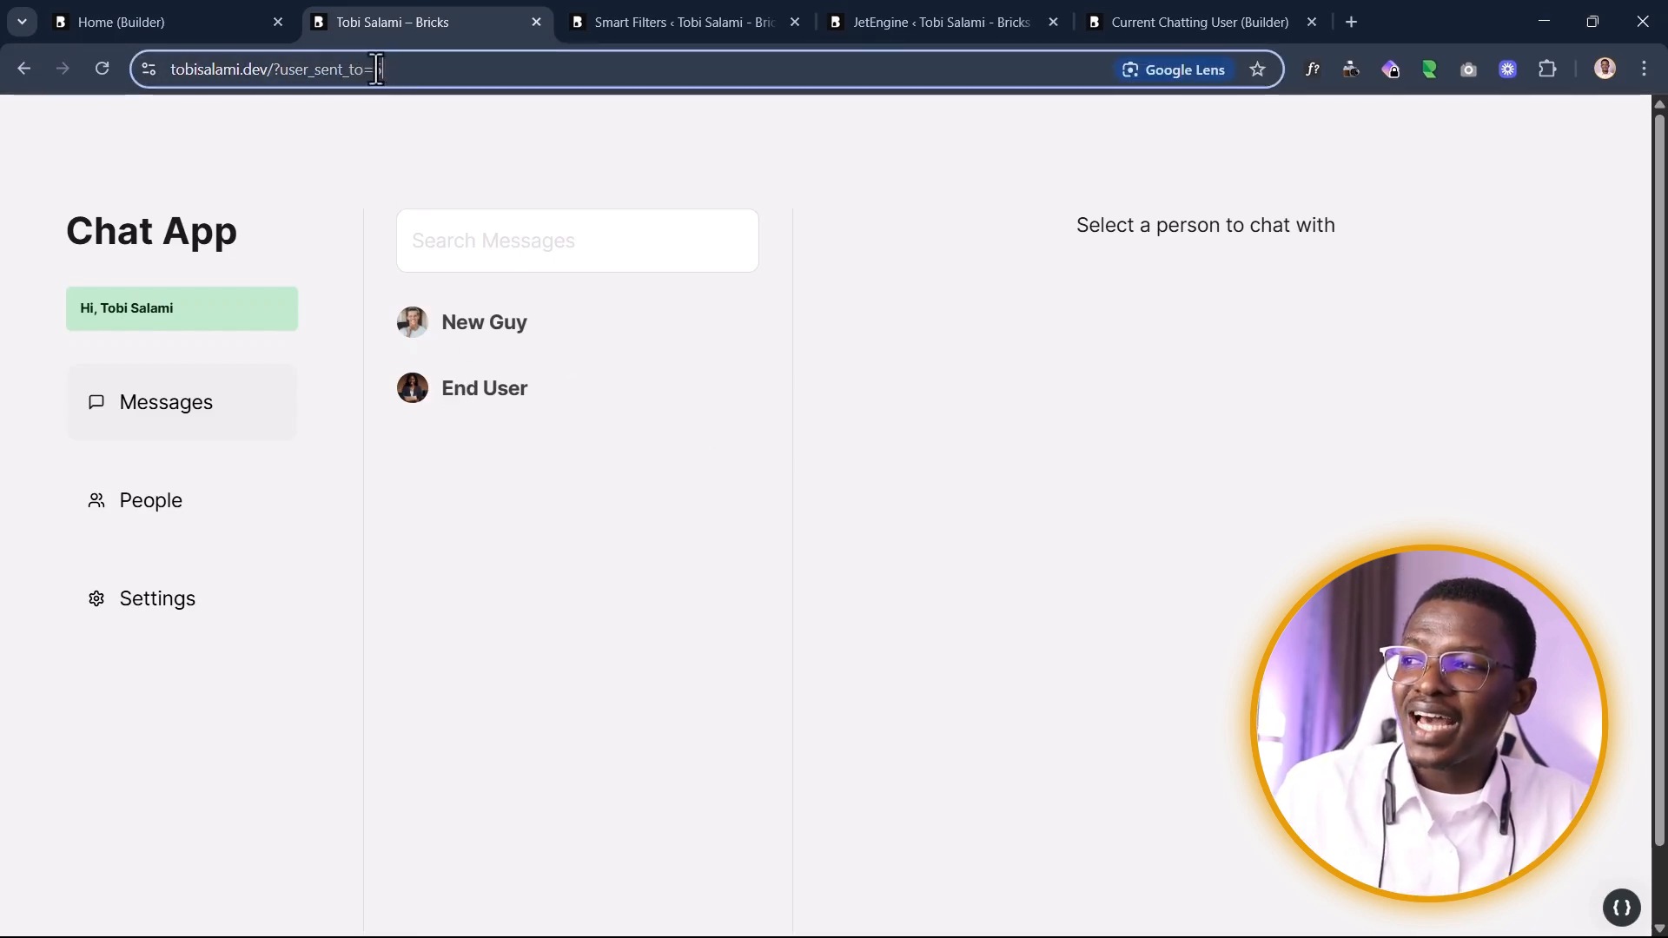
{"action": "key", "text": "shift+Left"}
{"action": "key", "text": "shift+Left"}
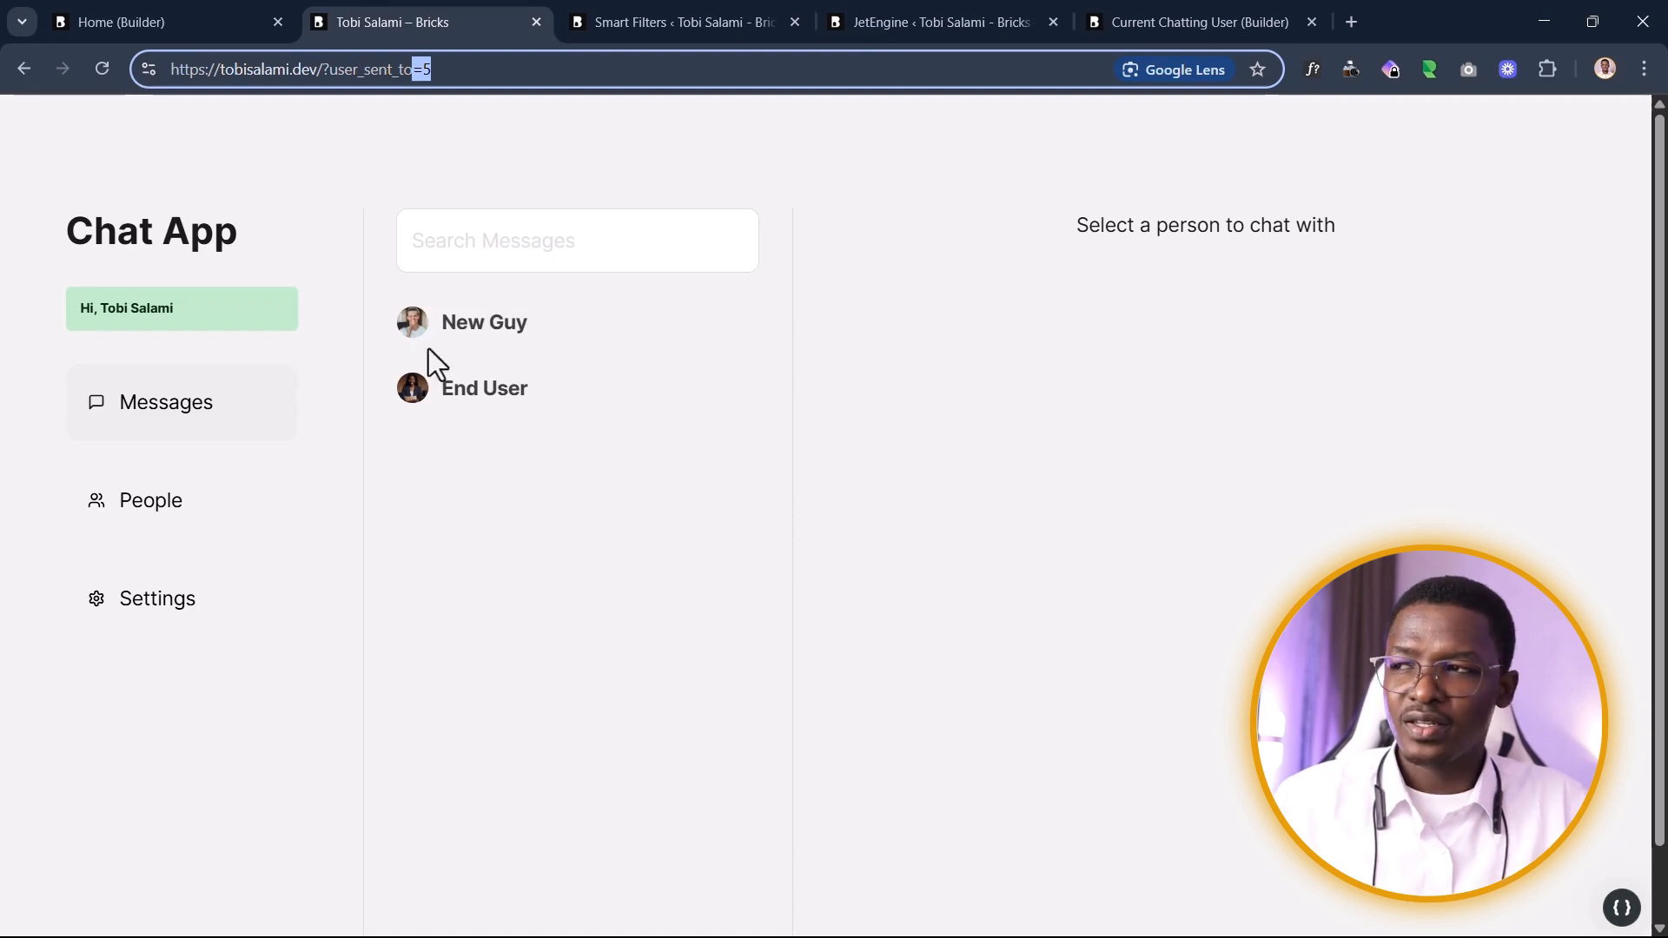
Step: Open the New Guy conversation, send a message from the reply form and check the user_sent_to argument in the reloaded page's address
{"action": "left_click", "coordinate": [474, 329]}
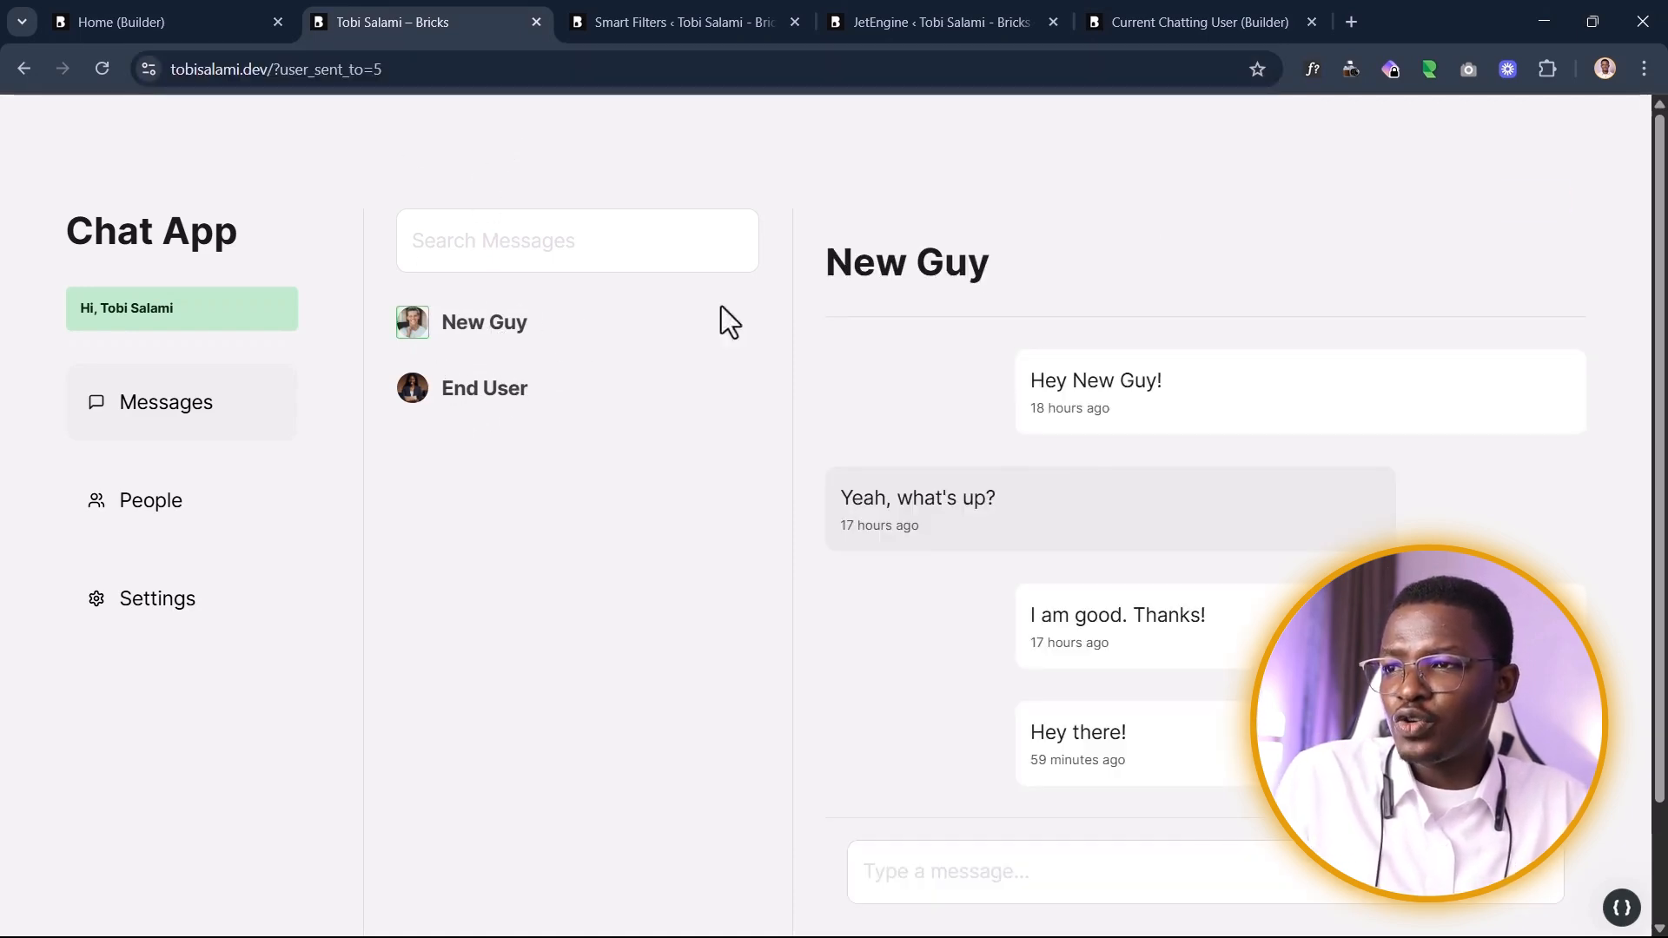
{"action": "left_click", "coordinate": [1166, 882]}
{"action": "type", "text": "H"}
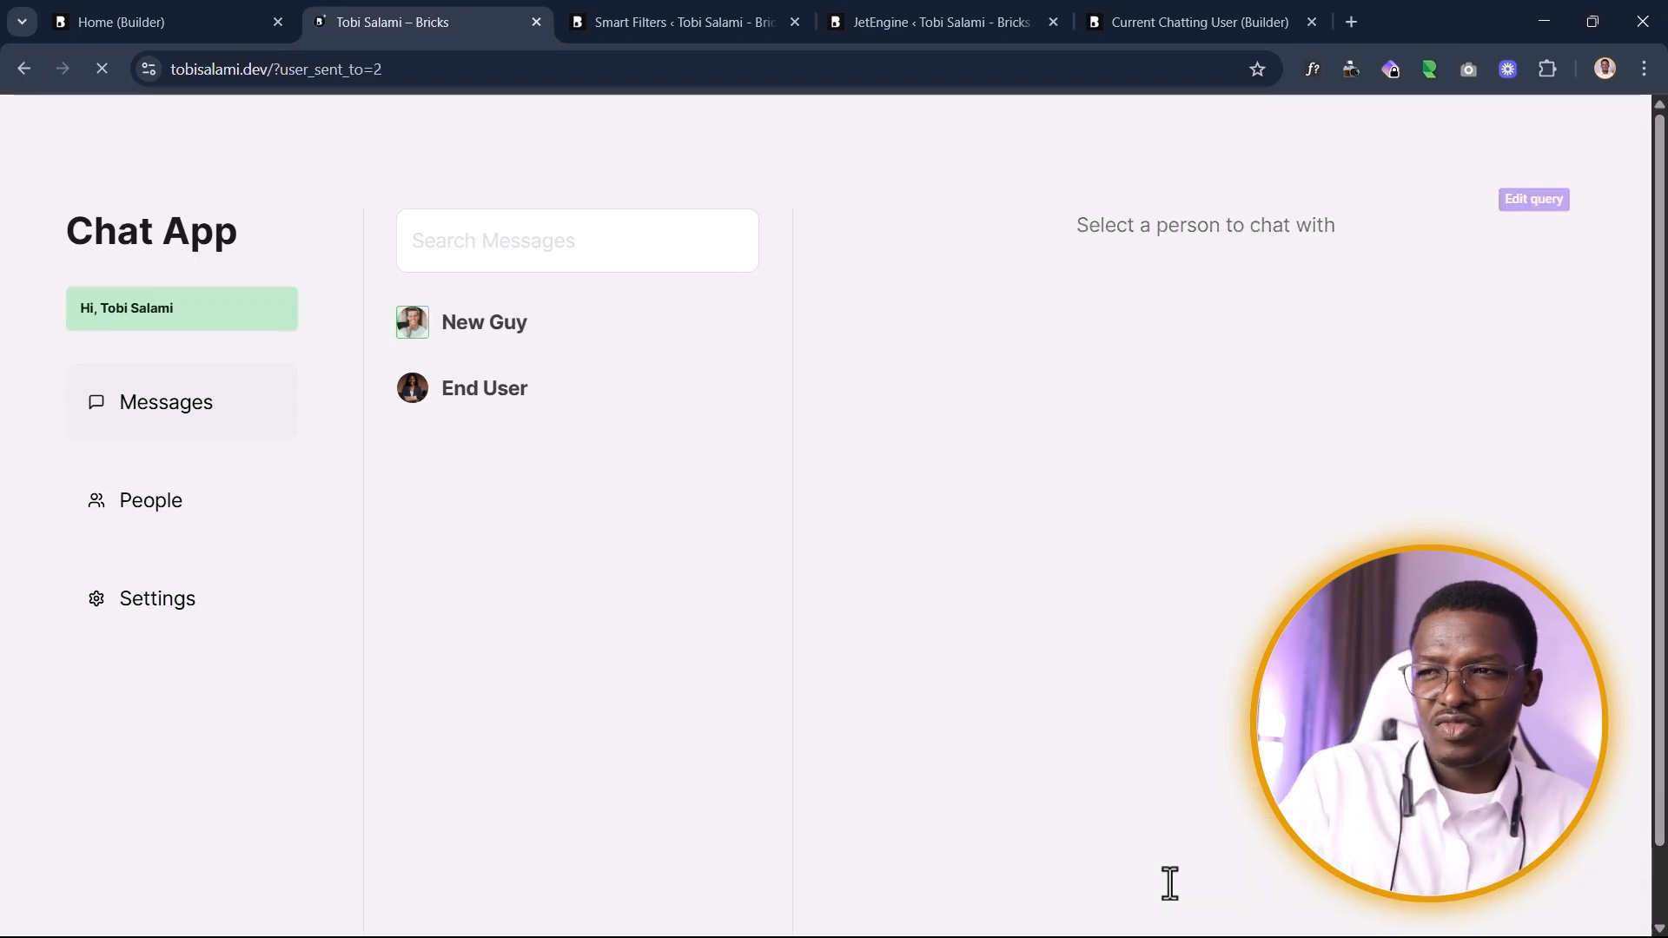
{"action": "scroll", "coordinate": [985, 491], "scroll_direction": "down", "scroll_amount": 3}
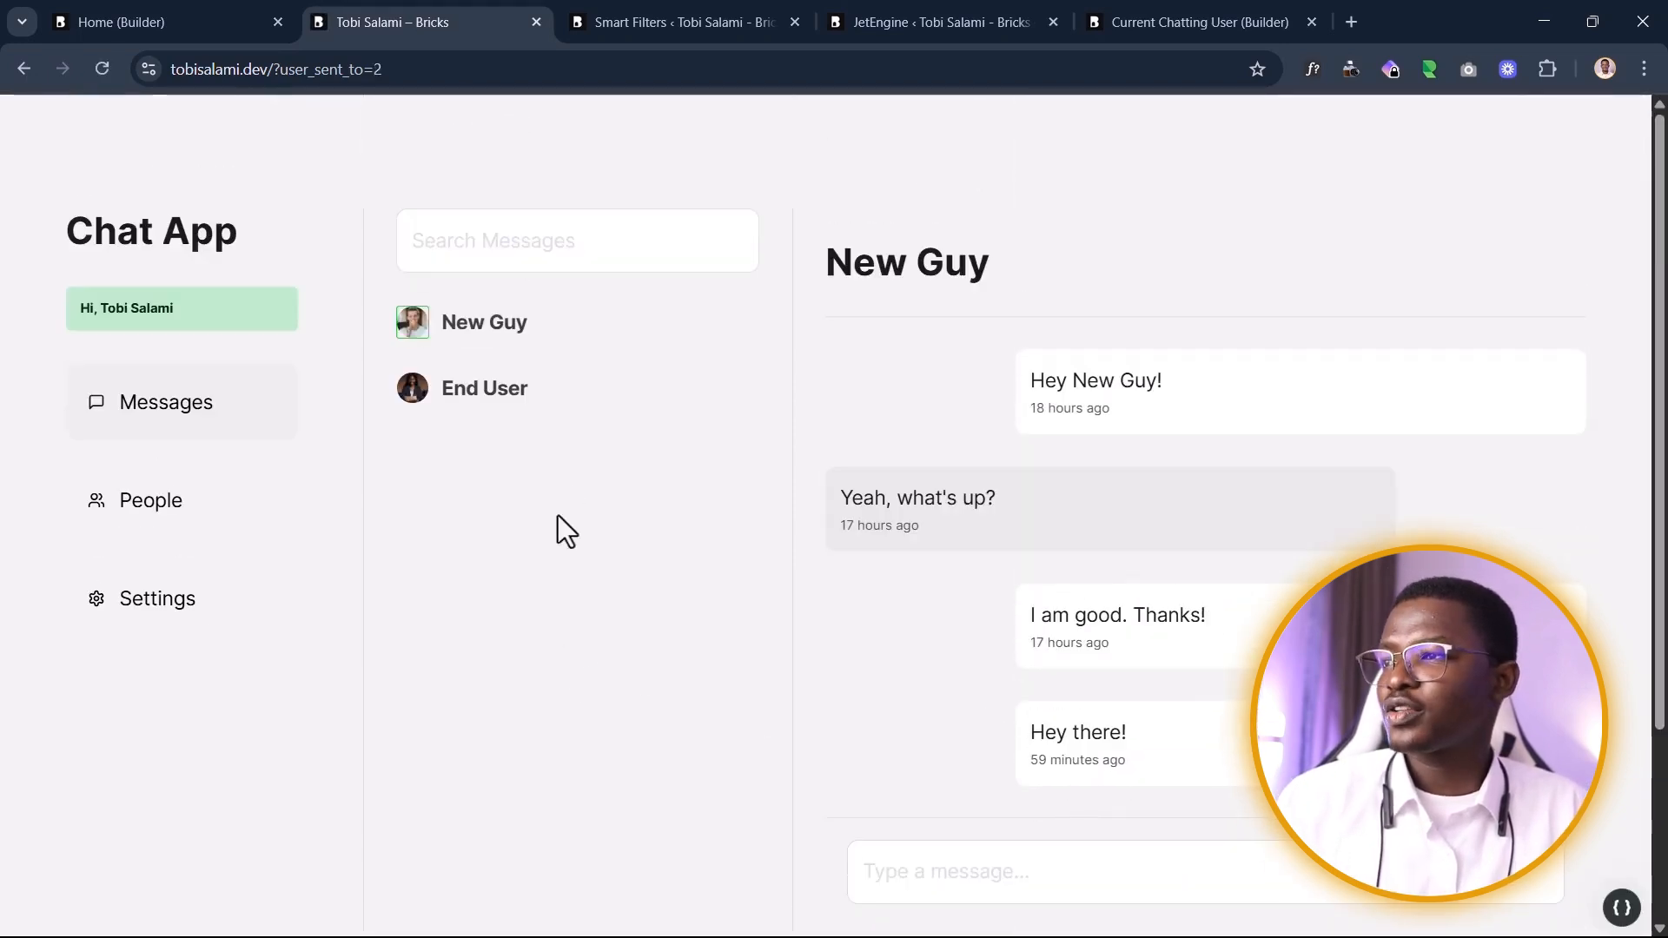
{"action": "left_click_drag", "start_coordinate": [279, 70], "coordinate": [417, 87]}
{"action": "left_click", "coordinate": [417, 76]}
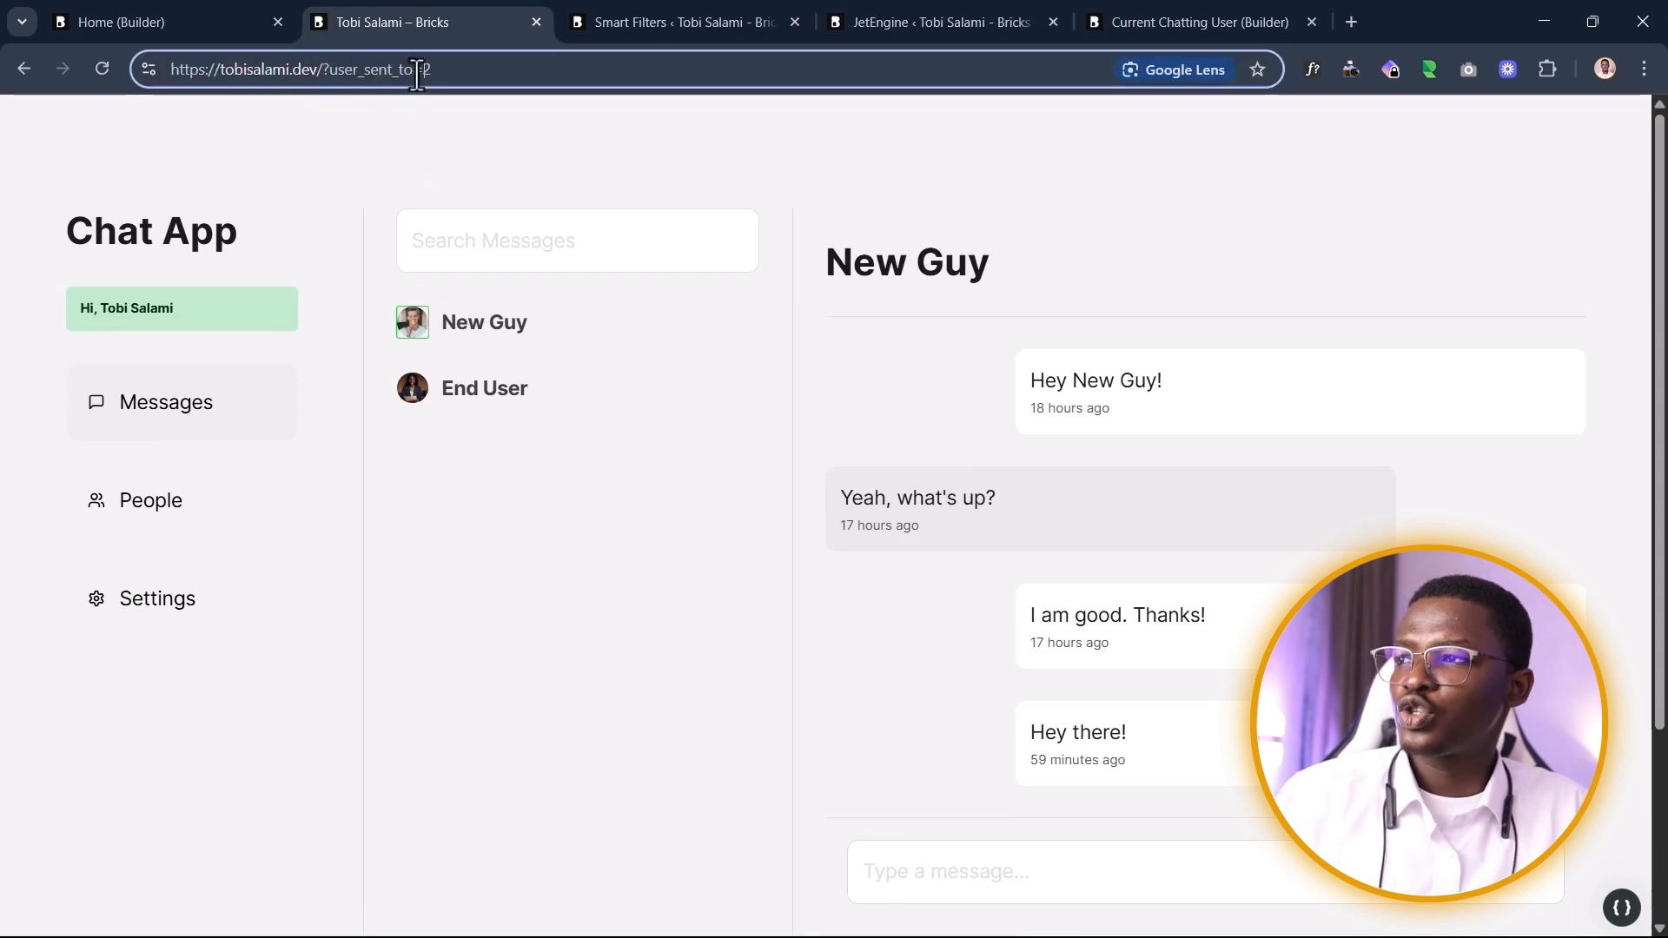